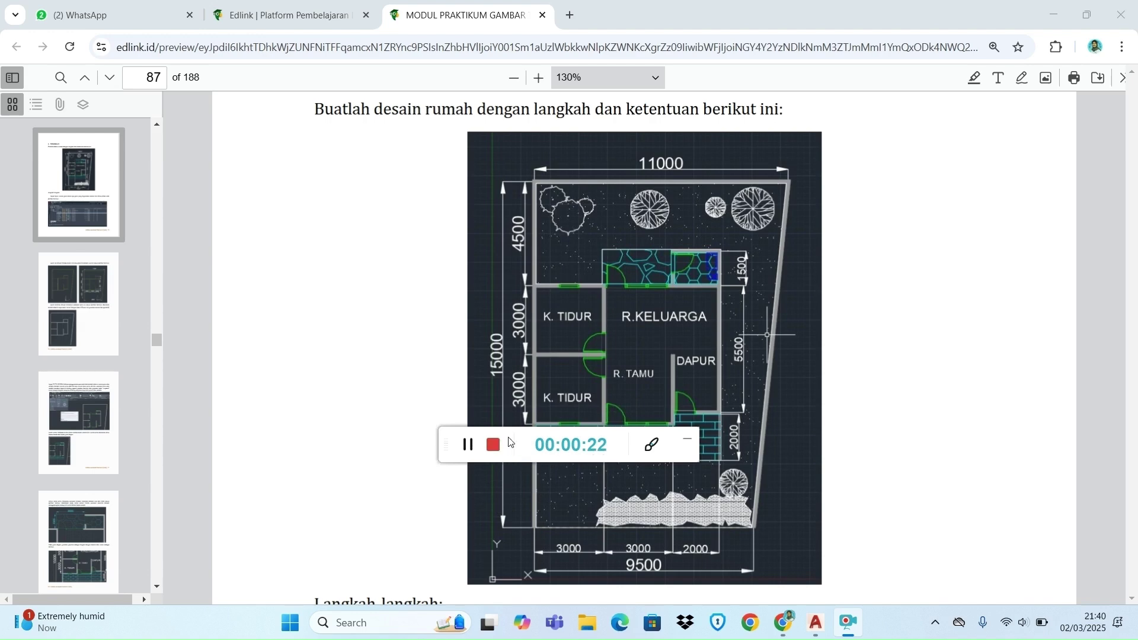
Review the dimensioned house plan and the required layer, colour and linetype list in the practical module.
mouse_move(514, 439)
left_mouse_down()
mouse_move(683, 373)
mouse_move(1010, 10)
left_mouse_up()
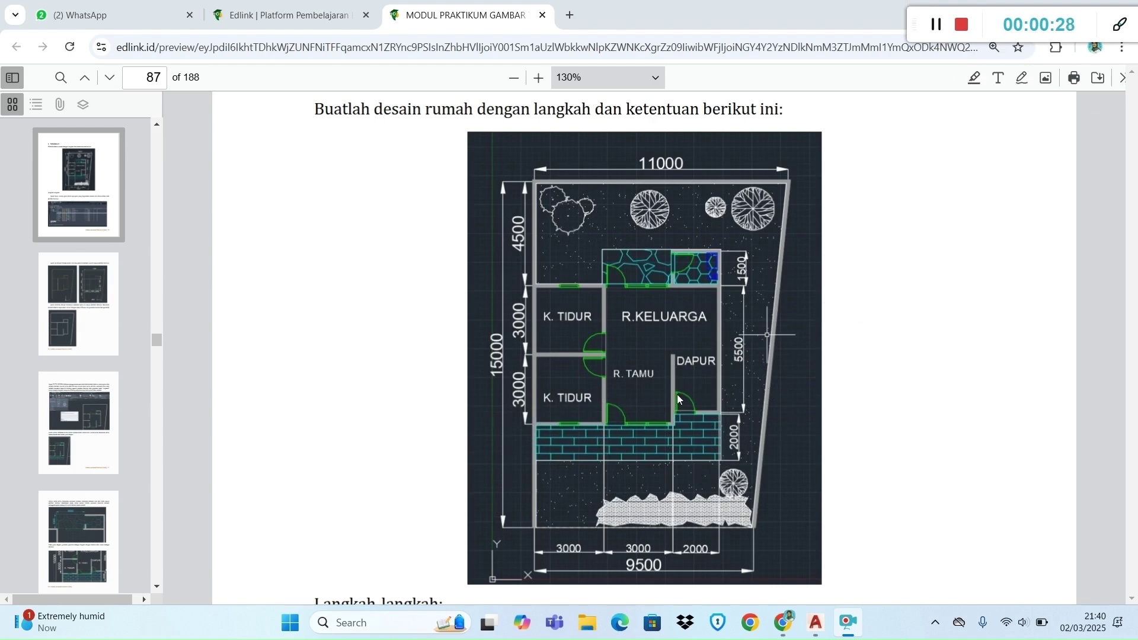
scroll(676, 388, "down", 3)
scroll(675, 388, "up", 12)
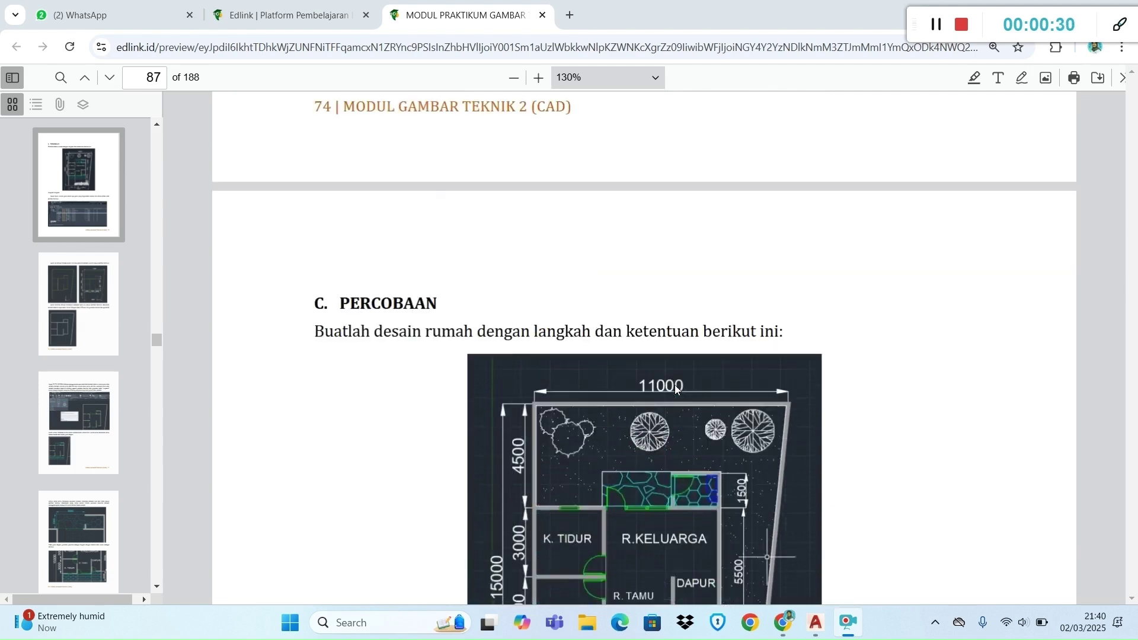
scroll(678, 390, "up", 1)
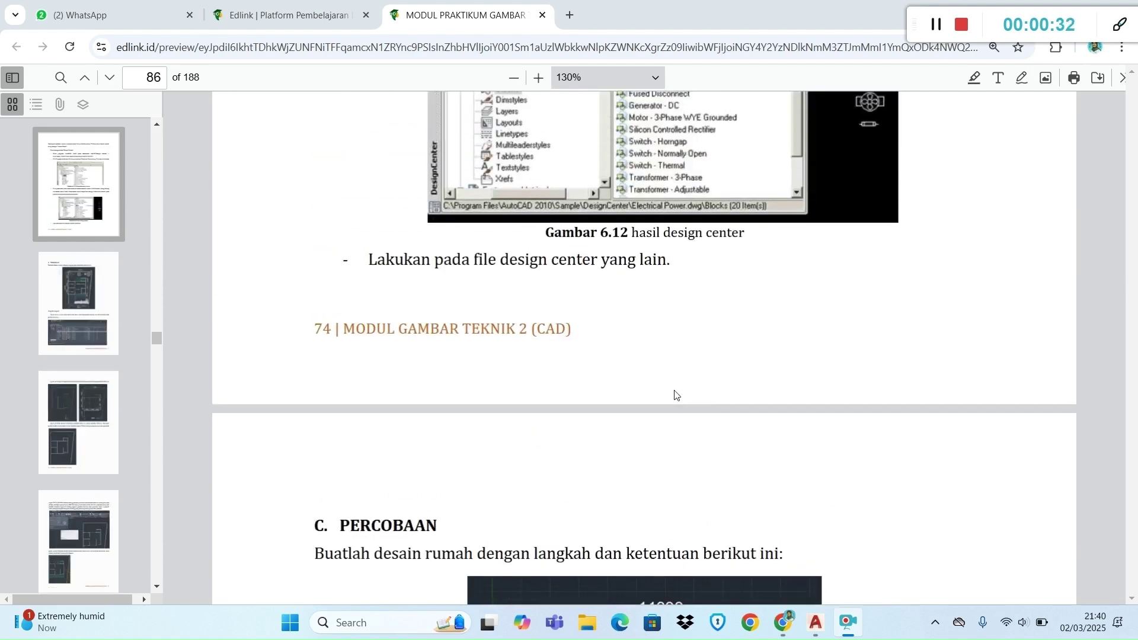
scroll(675, 396, "down", 3)
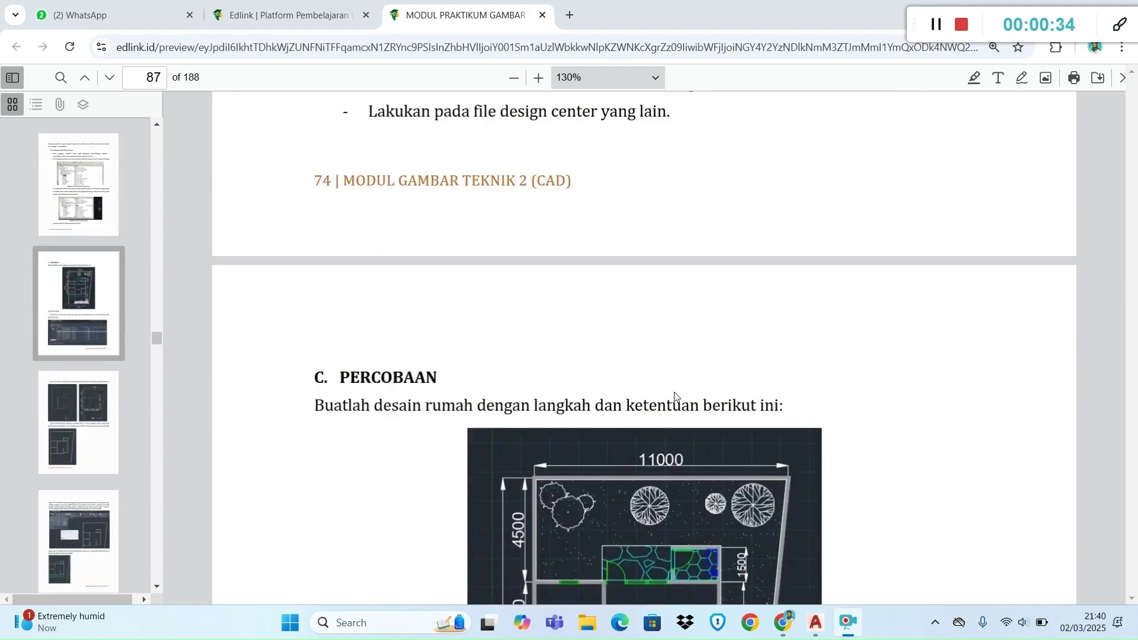
scroll(674, 396, "down", 5)
scroll(675, 396, "up", 1)
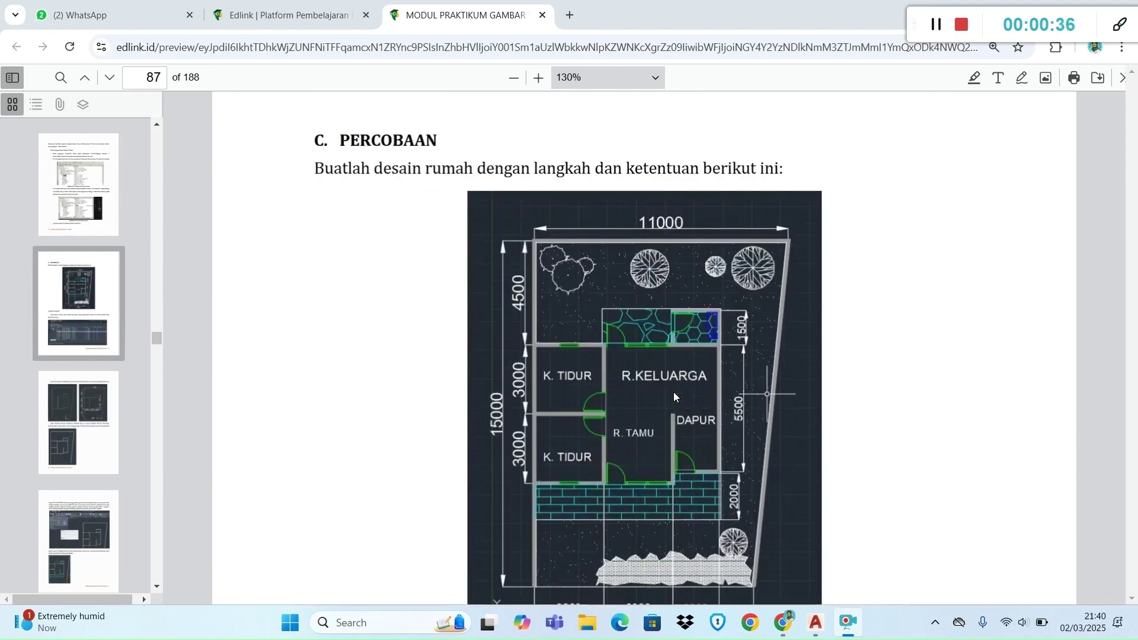
scroll(676, 397, "down", 1)
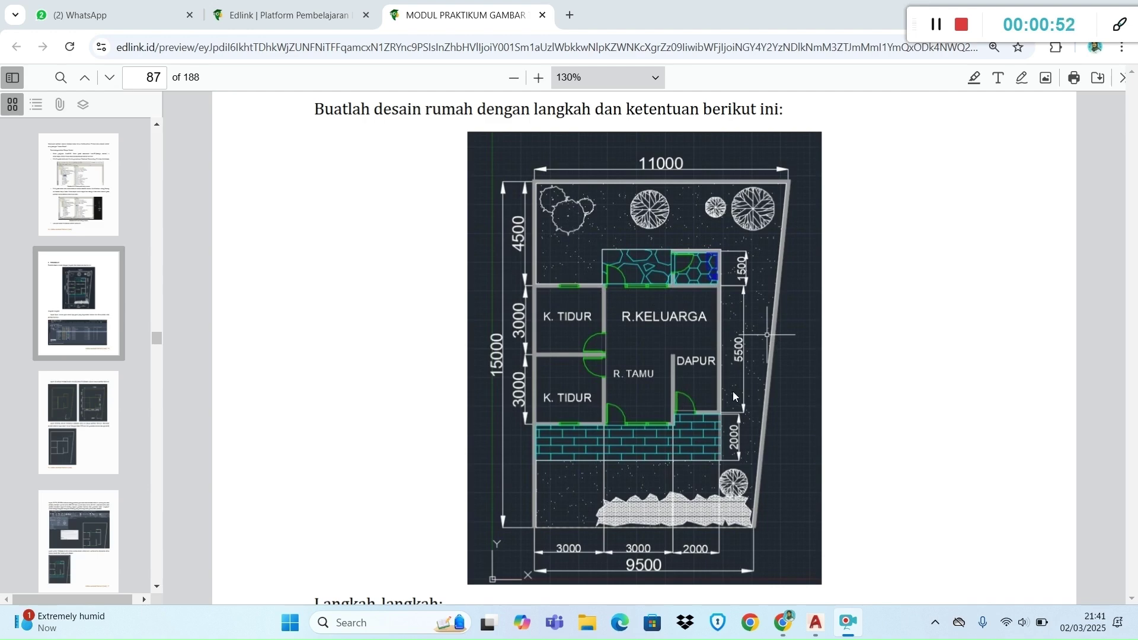
scroll(733, 391, "down", 3)
scroll(732, 391, "up", 3)
mouse_move(791, 631)
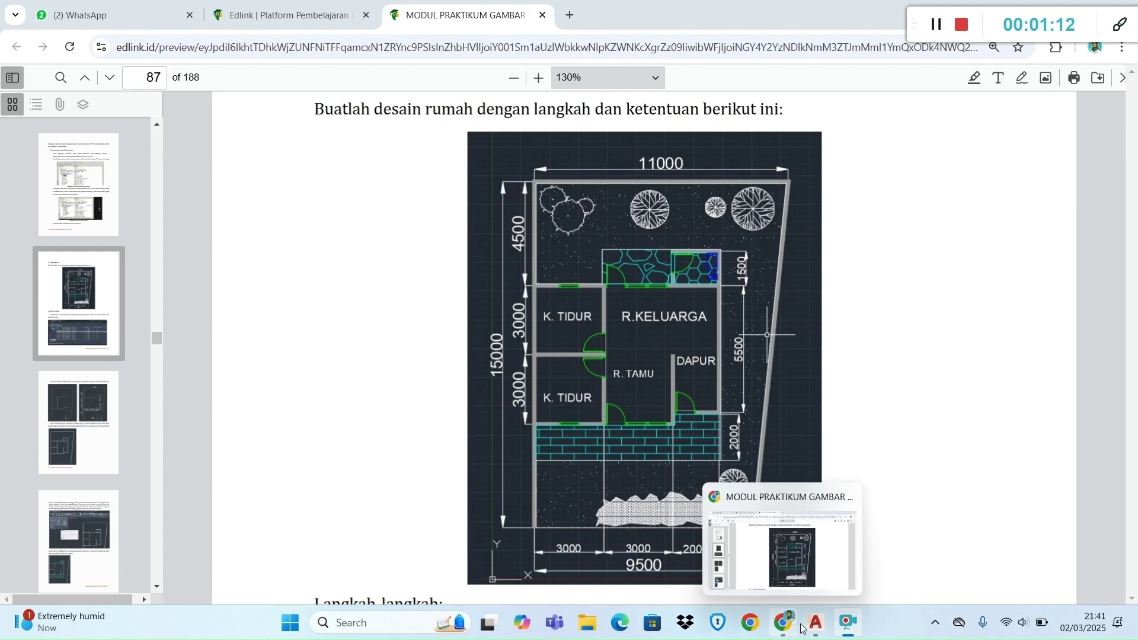
scroll(691, 339, "down", 3)
scroll(692, 339, "down", 5)
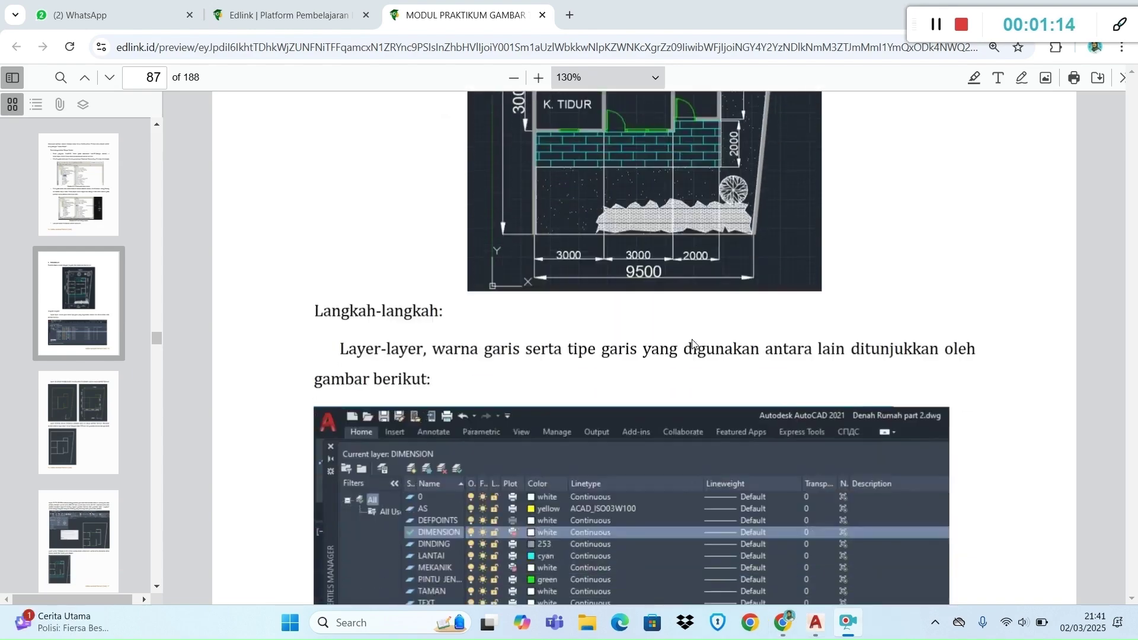
scroll(692, 339, "up", 1)
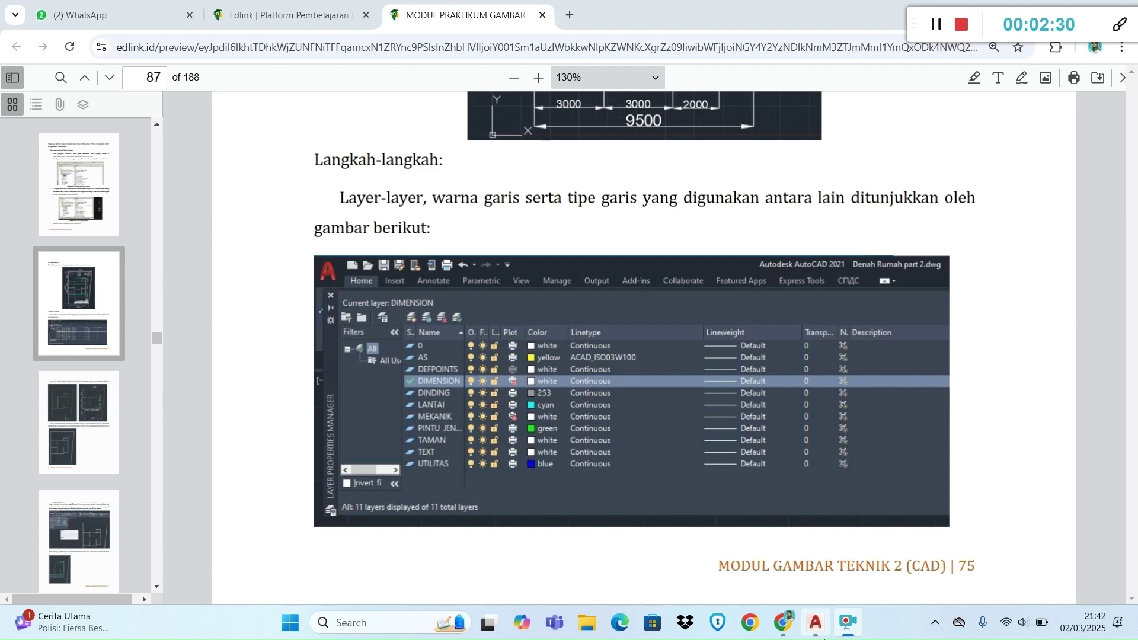
Switch to AutoCAD, open the Layer Properties Manager and create a layer named AS.
mouse_move(820, 633)
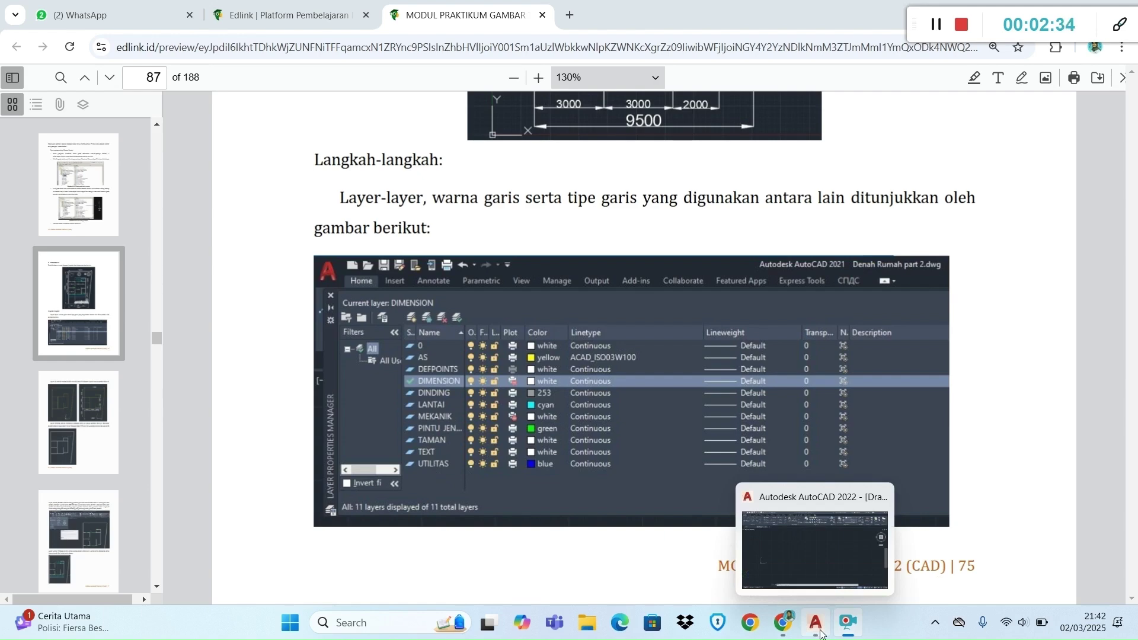
left_click(816, 623)
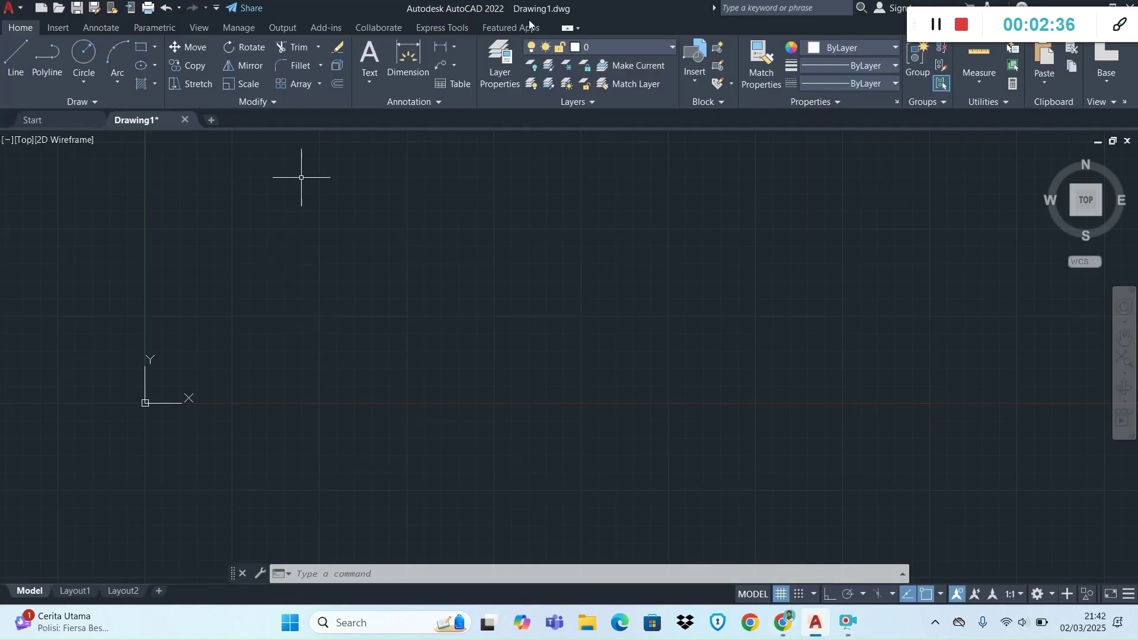
left_click(501, 66)
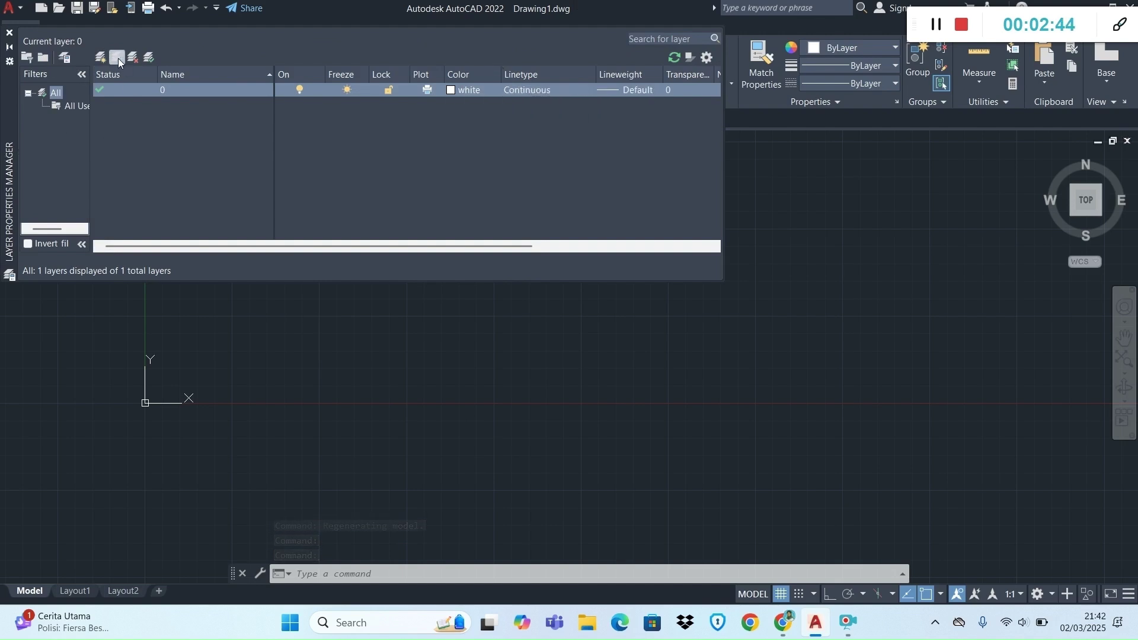
left_click(100, 57)
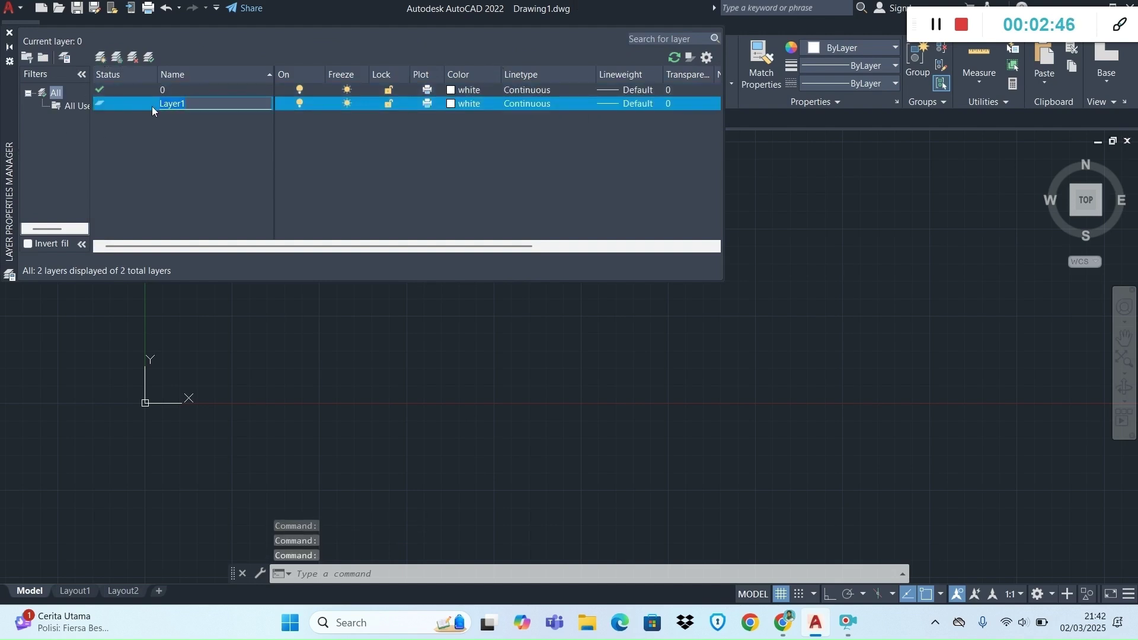
type("AS")
key("Return")
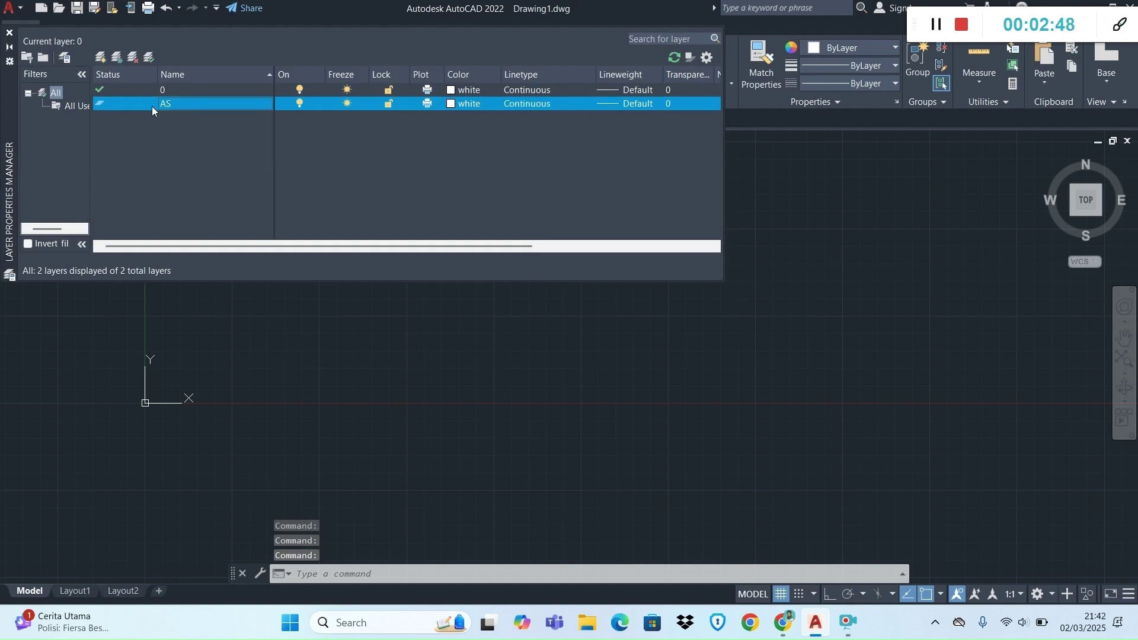
Create a layer named DINDING JENDELA.
left_click(101, 58)
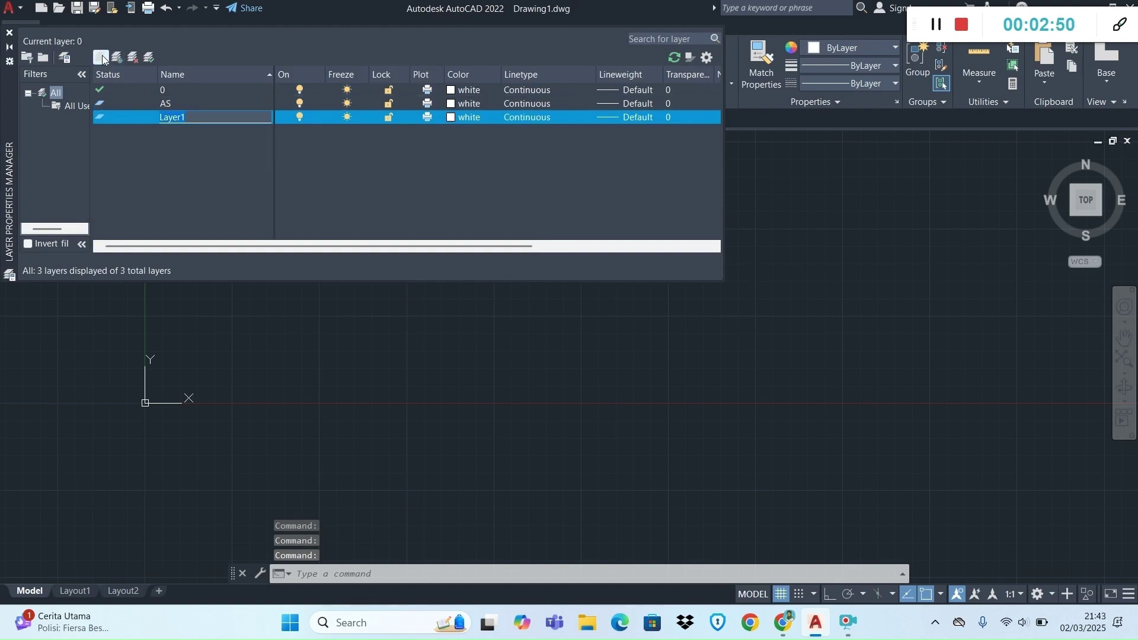
type("DINDING JENDELA")
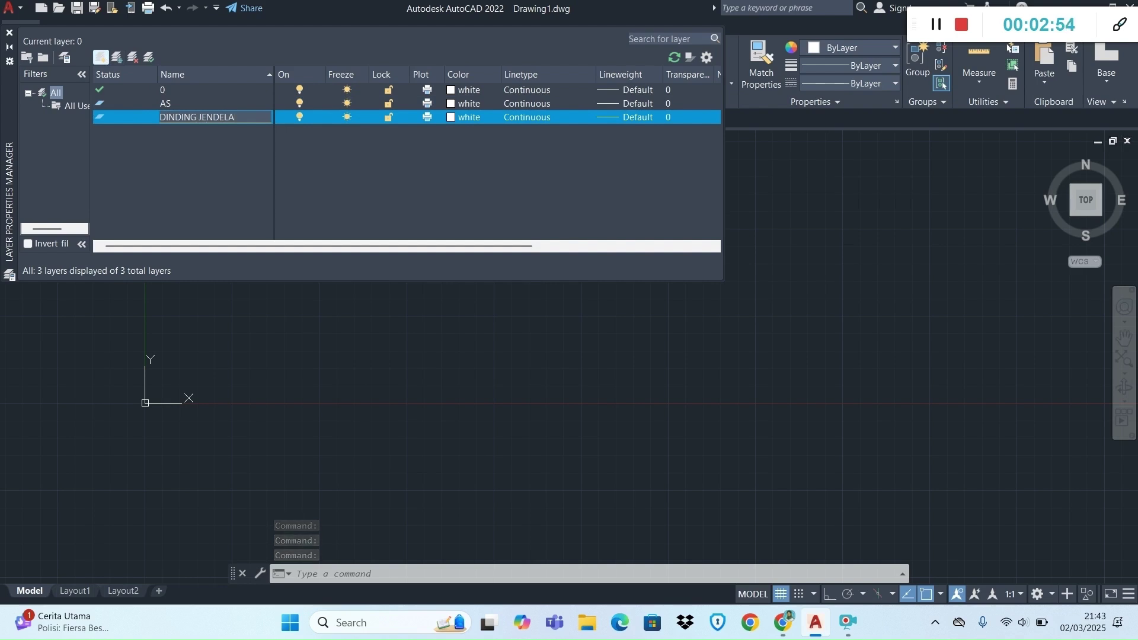
key("Return")
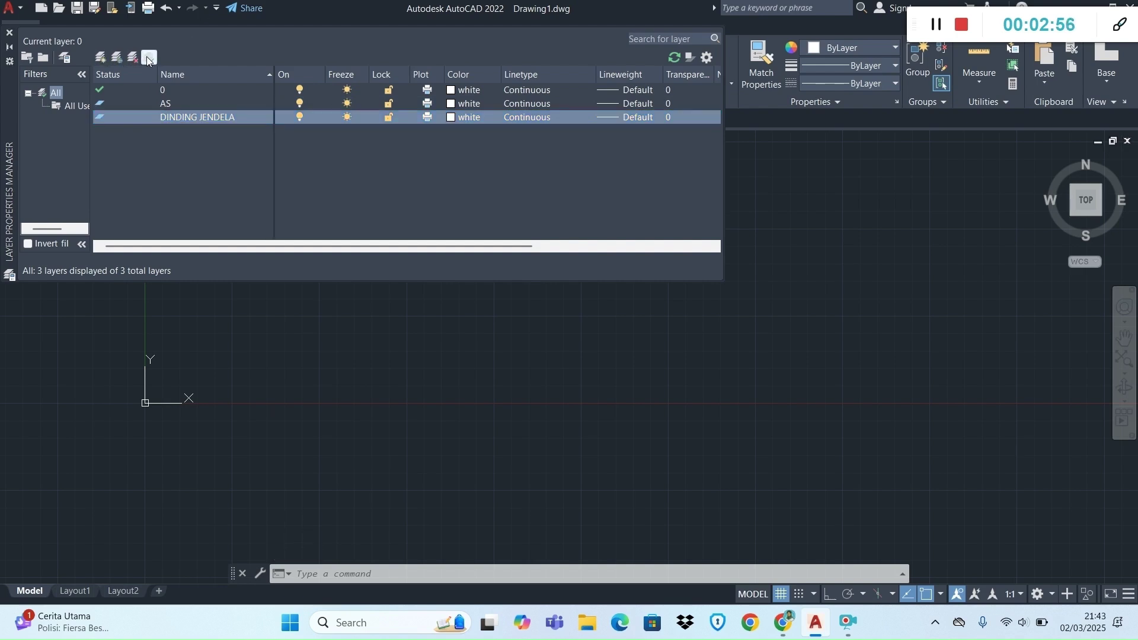
left_click(144, 163)
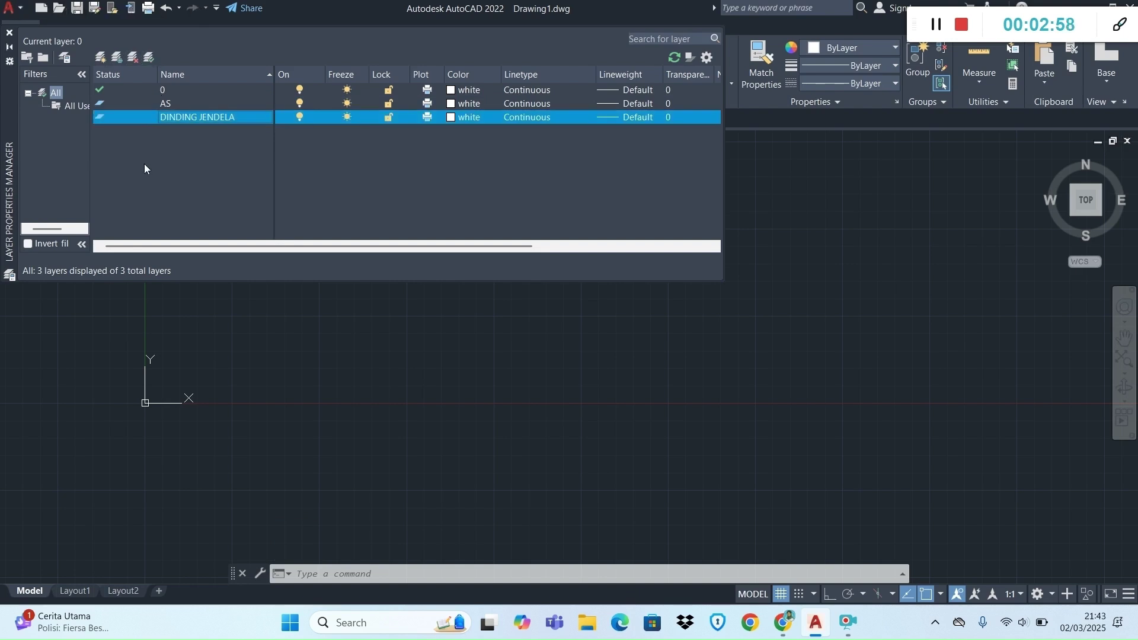
Add another new layer and check the required layer names in the module's reference list.
key("alt+n")
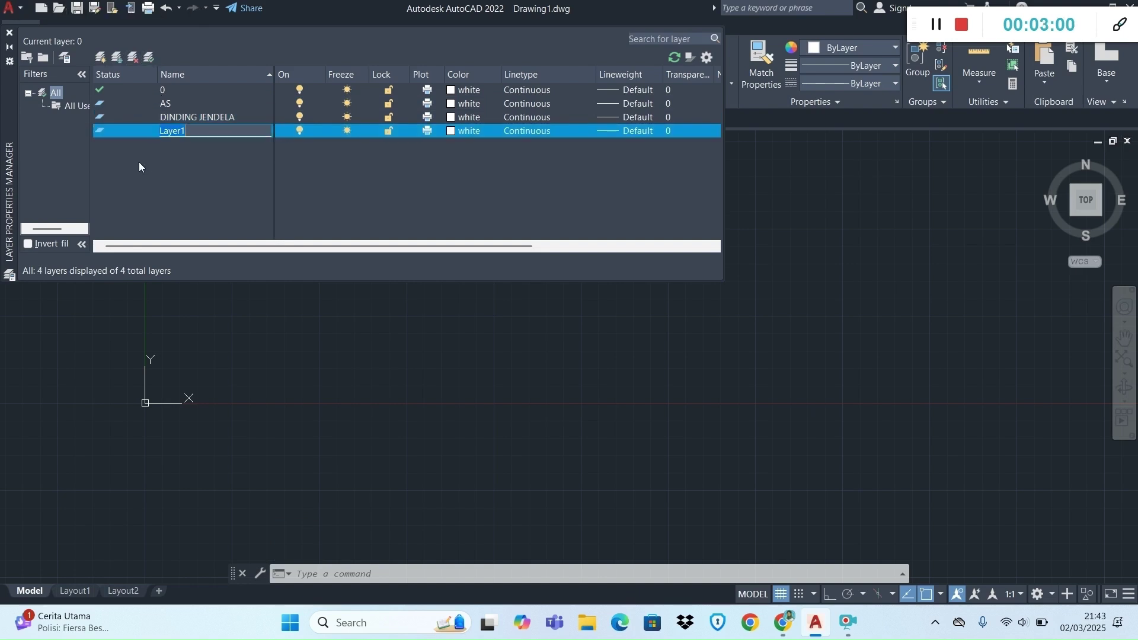
key("alt+Tab")
key("alt+Tab")
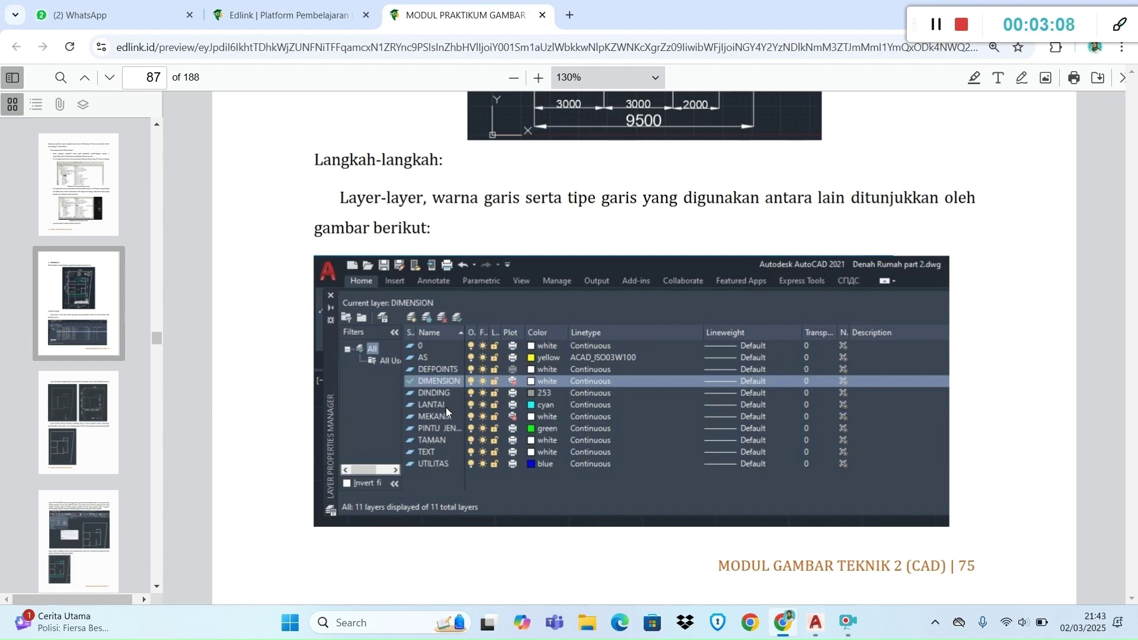
key("alt+Tab")
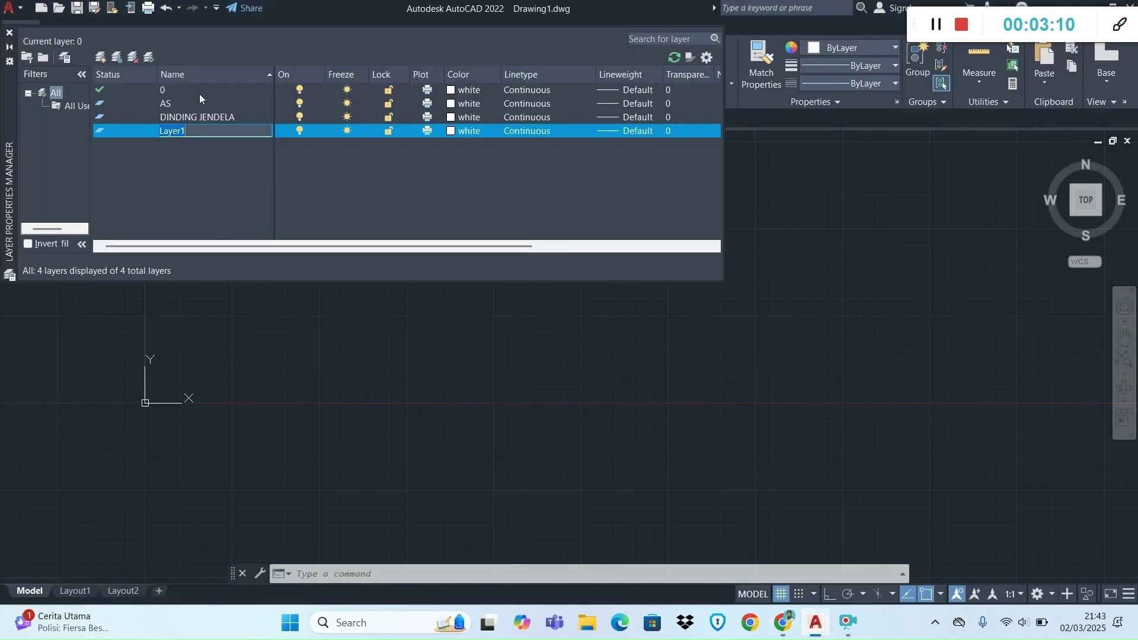
Rename the DINDING JENDELA layer as DINDING.
left_click(202, 117)
right_click(203, 118)
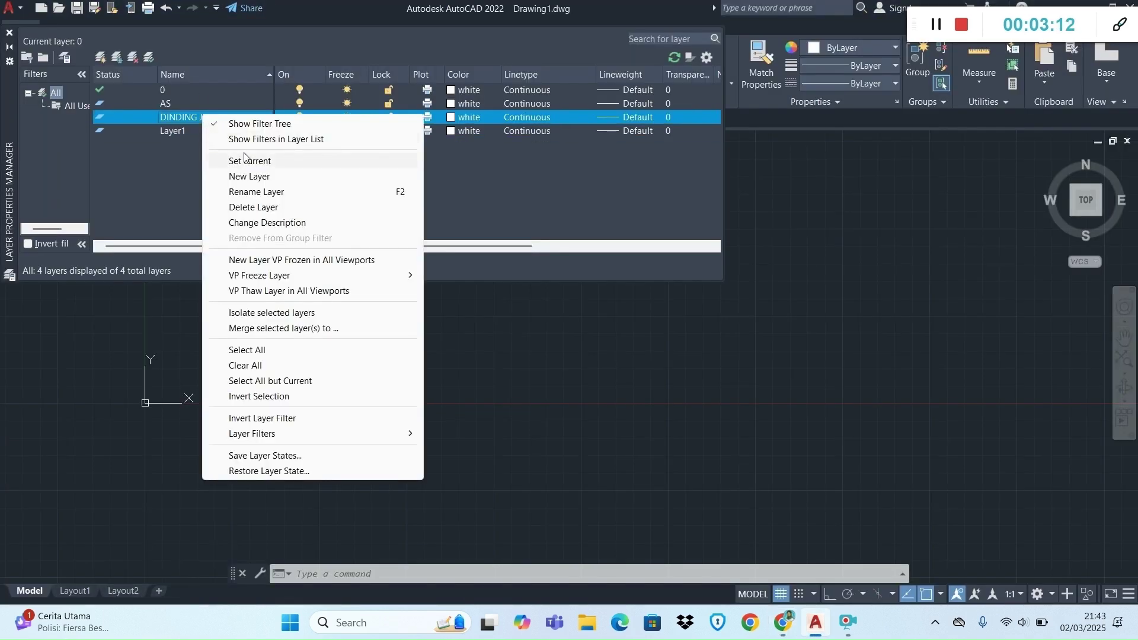
left_click(256, 192)
left_click(255, 119)
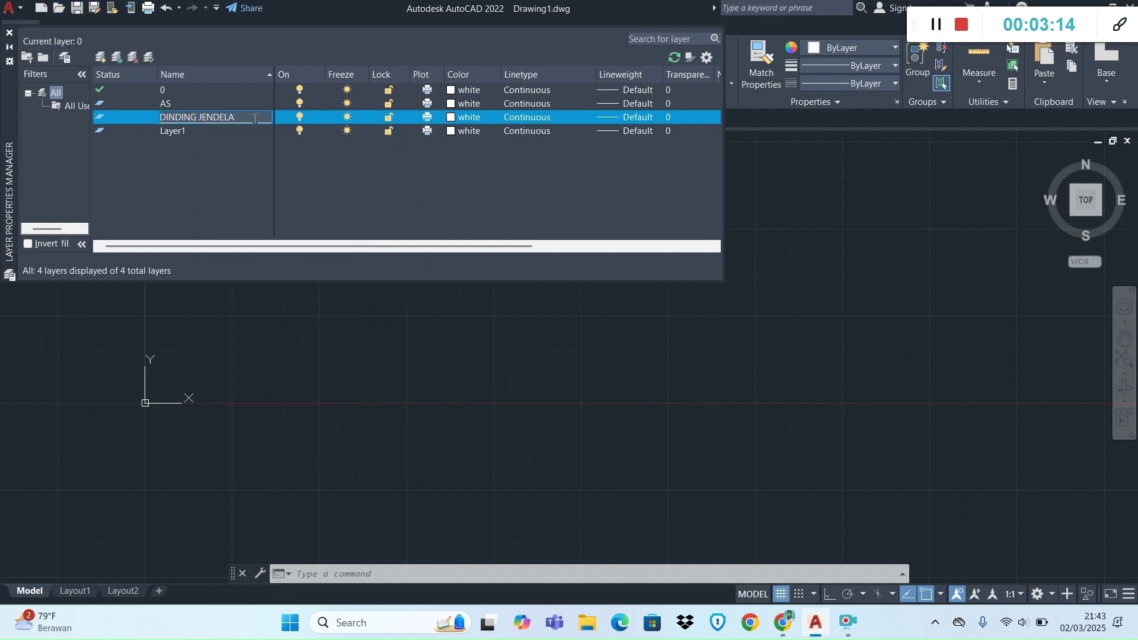
key("BackSpace")
key("BackSpace")
key("BackSpace")
key("BackSpace")
key("BackSpace")
key("BackSpace")
key("BackSpace")
key("BackSpace")
key("Return")
Rename the still unnamed layer below DINDING as PINTU JENDELA.
left_click(230, 130)
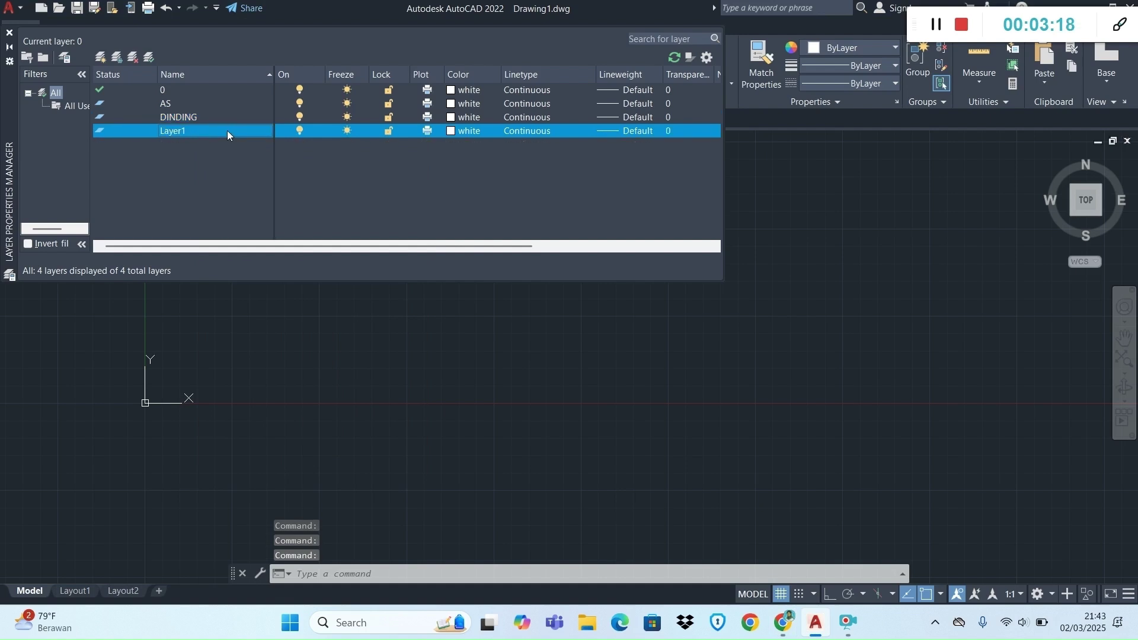
left_click(173, 130)
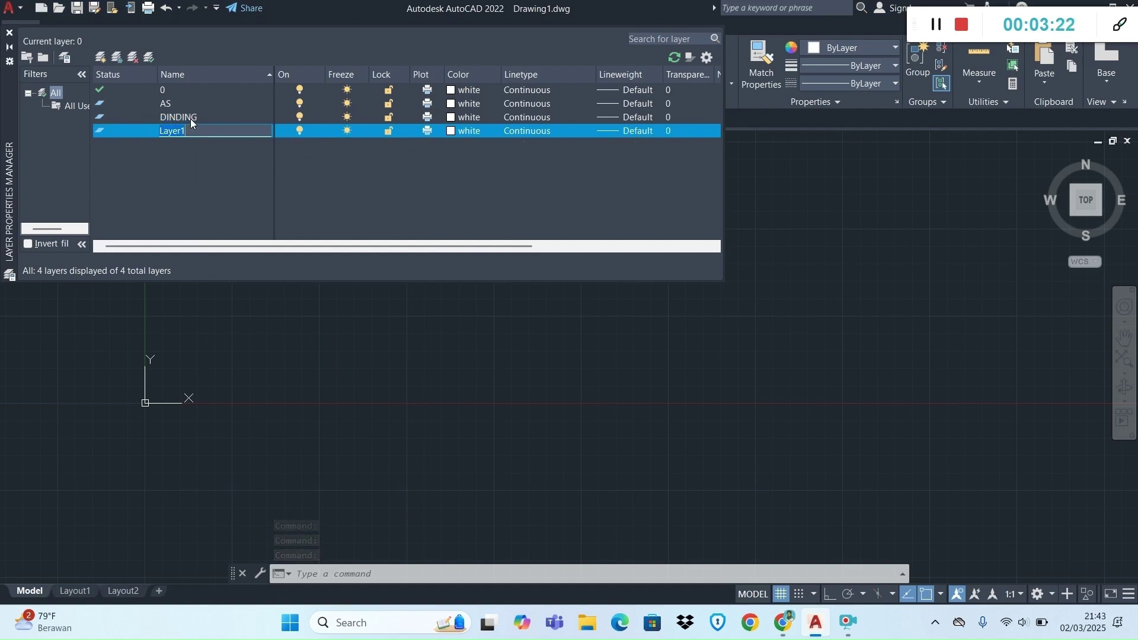
type("PINT")
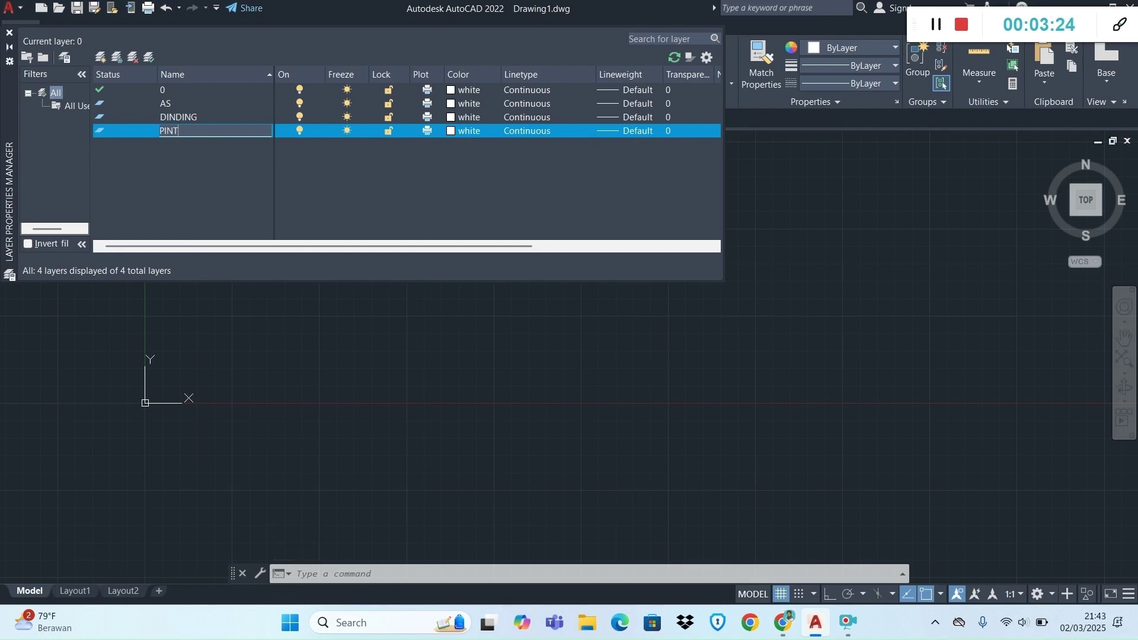
type("U JENDELA")
key("Return")
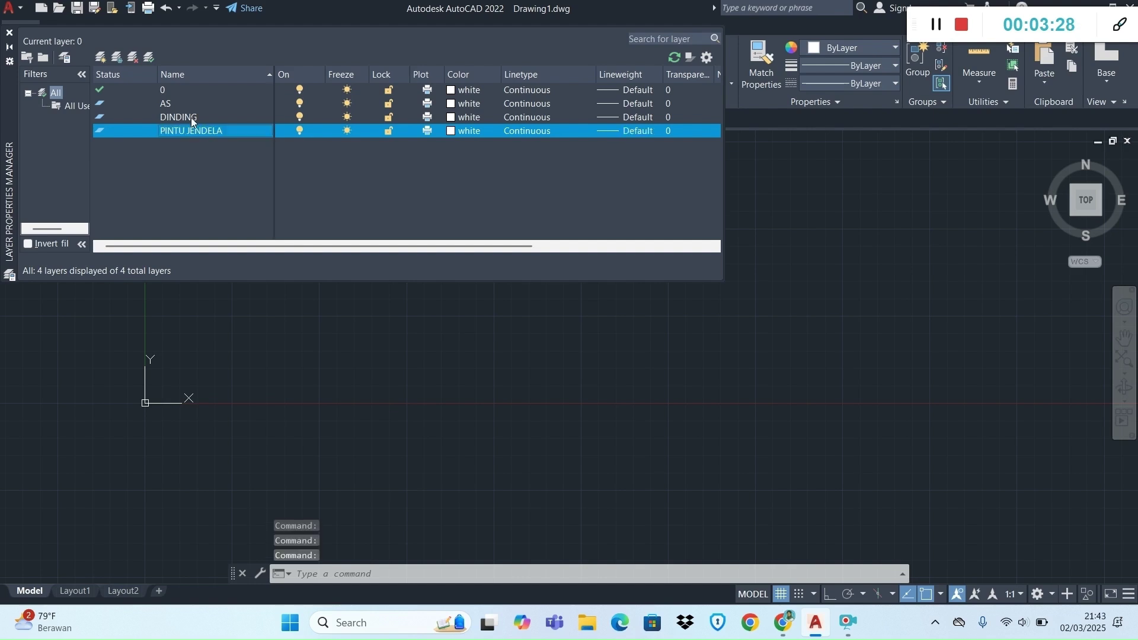
Create a layer named DIMENSI below PINTU JENDELA.
left_click(104, 58)
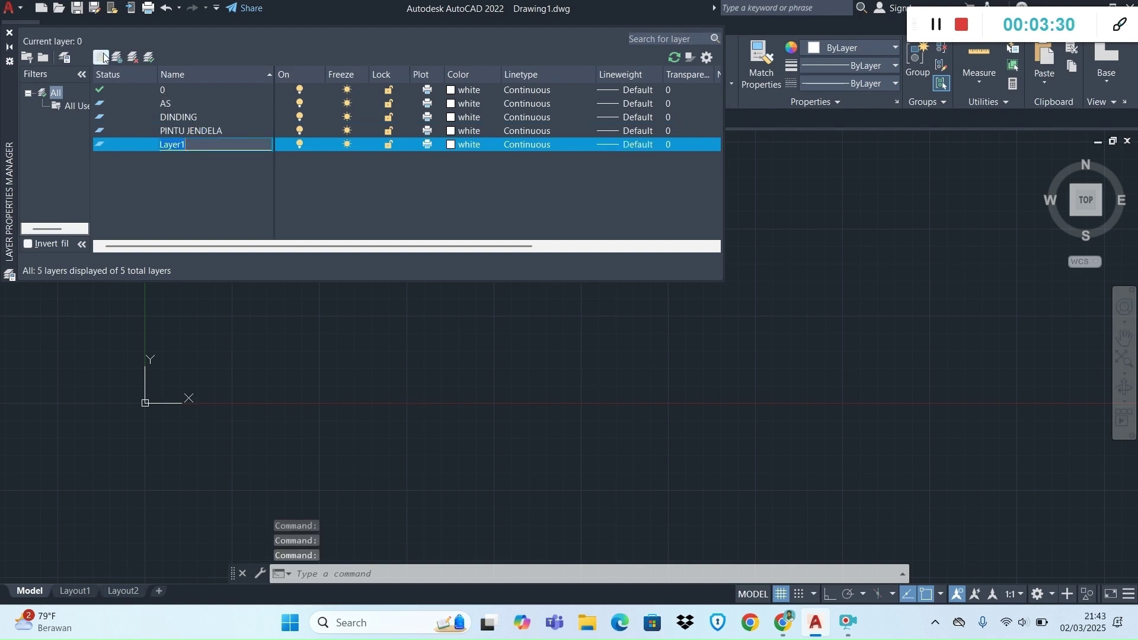
type("DIMENSI")
key("Return")
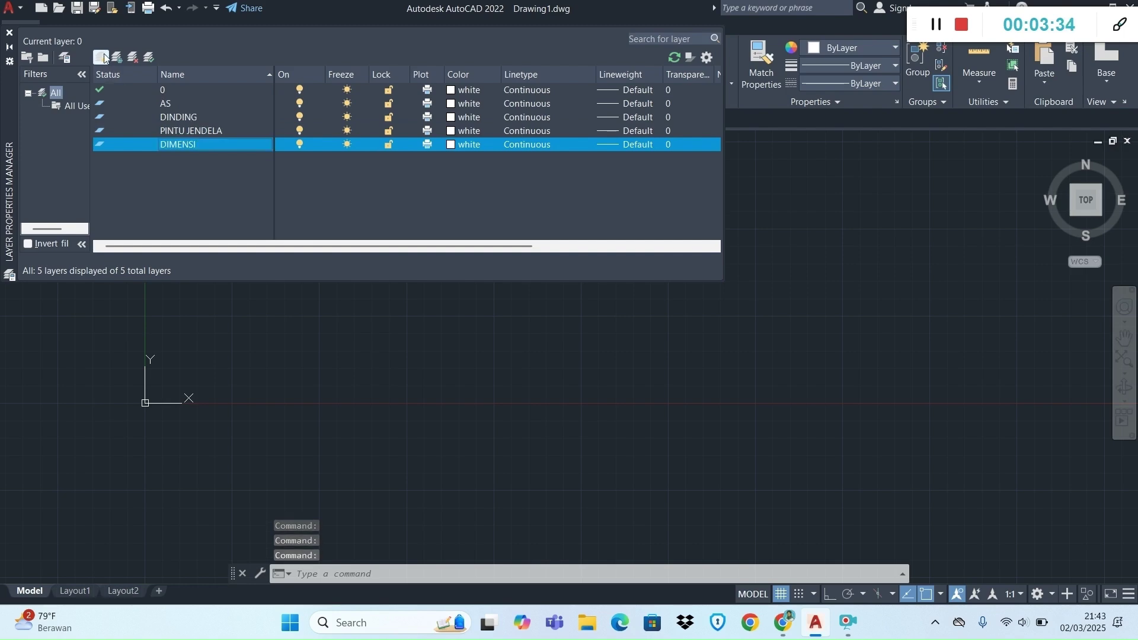
Check the module's layer list again and create a layer named LANTAI.
key("alt+Tab")
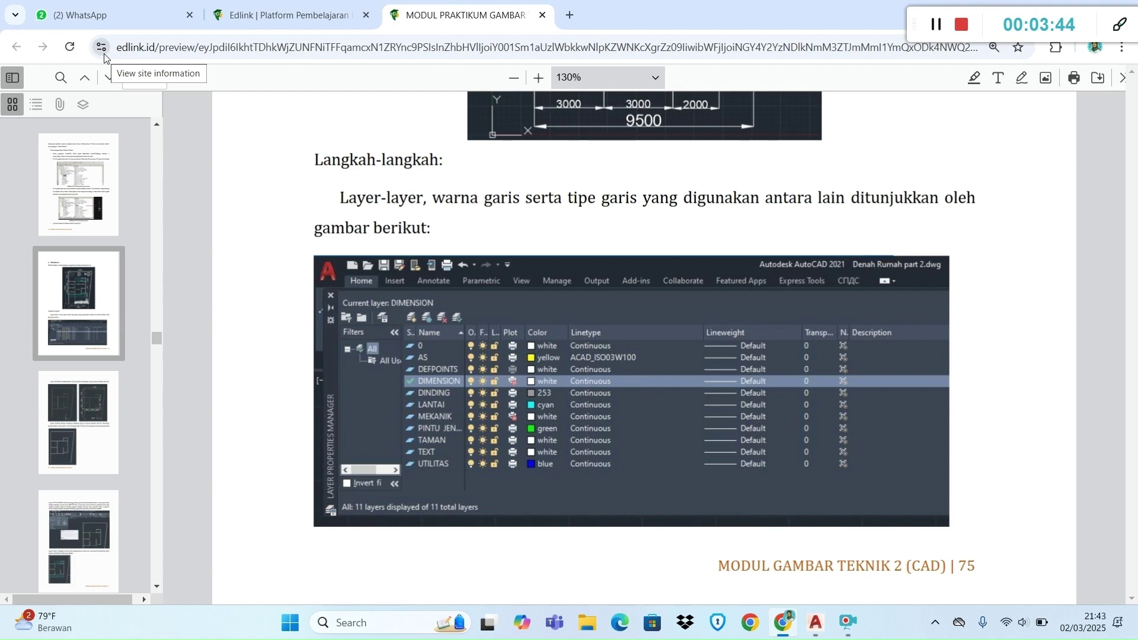
key("alt+Tab")
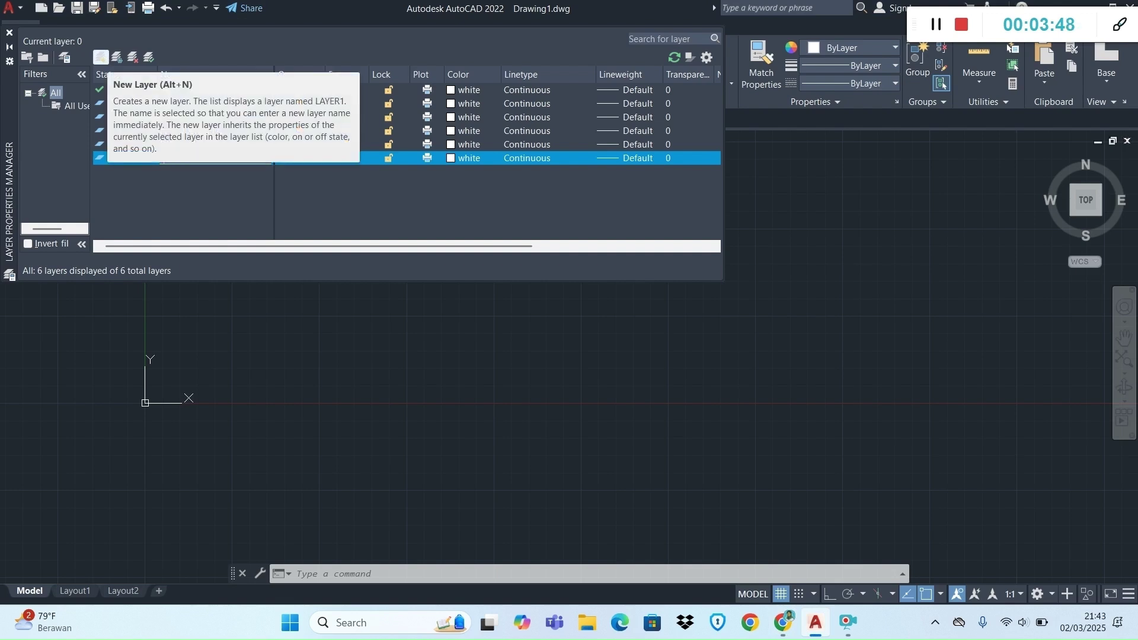
type("L")
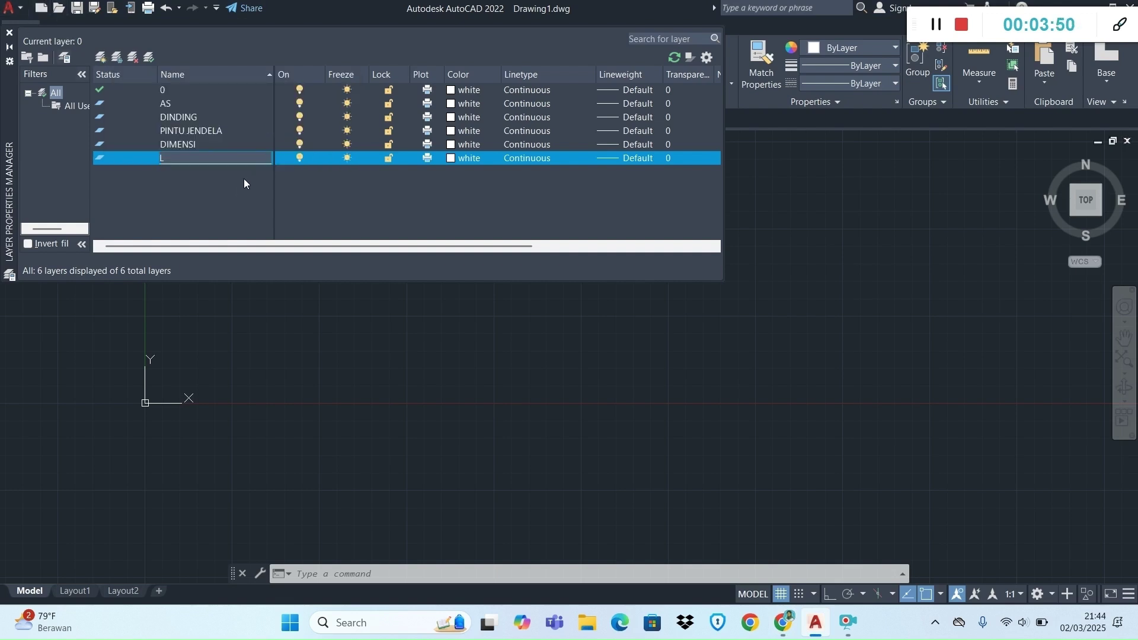
type("ANTAI")
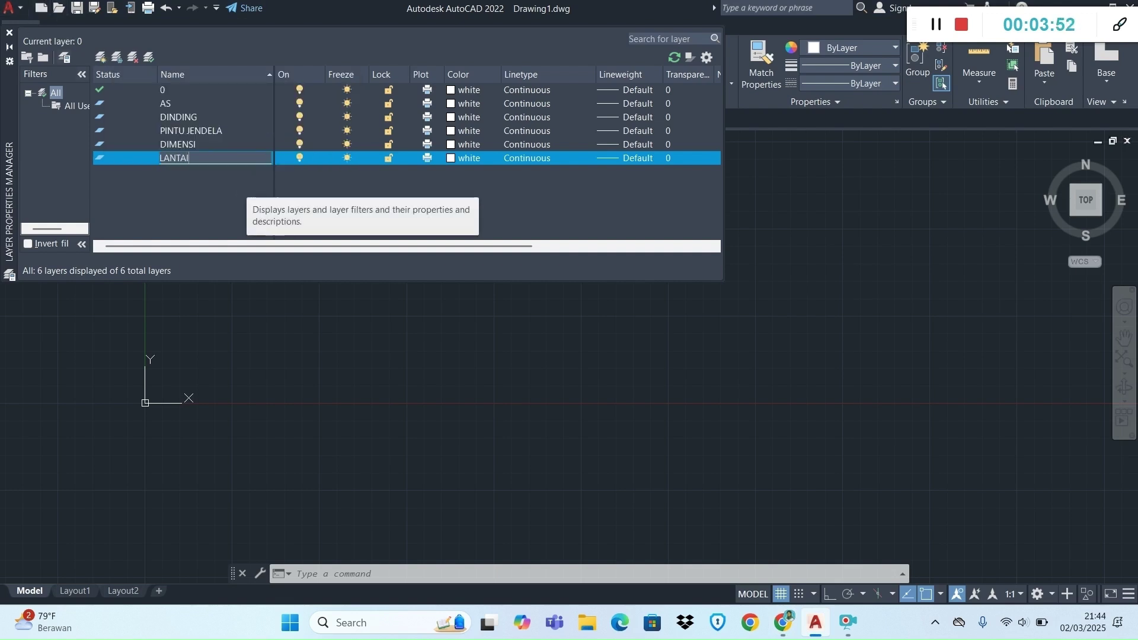
key("Return")
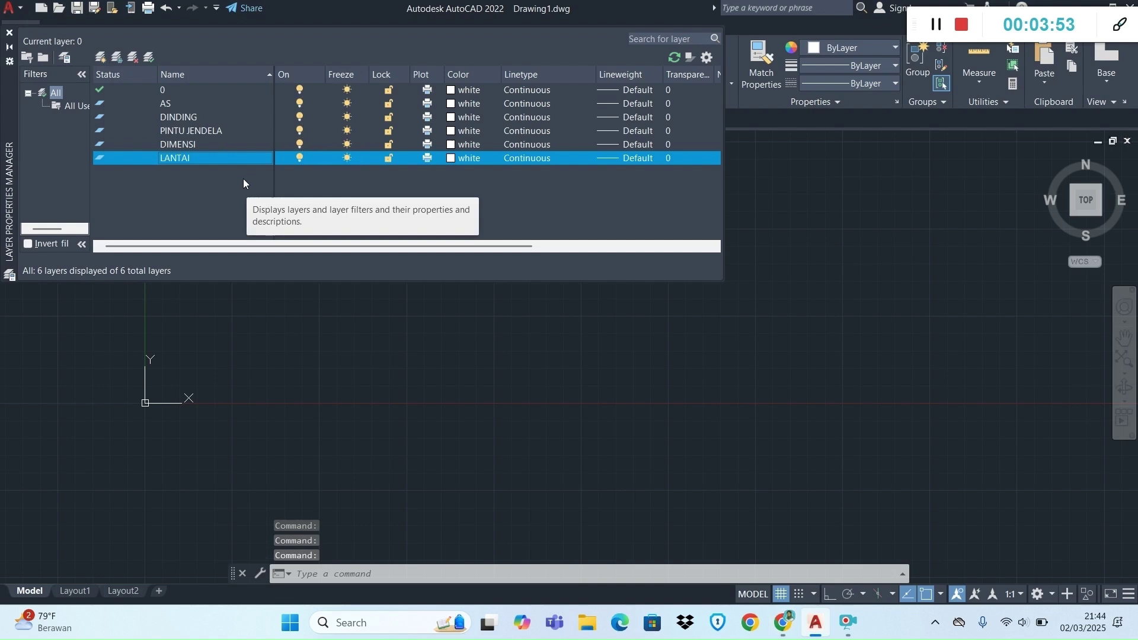
Create a layer named MEKANIK below LANTAI in the layer list.
left_click(104, 60)
type("M")
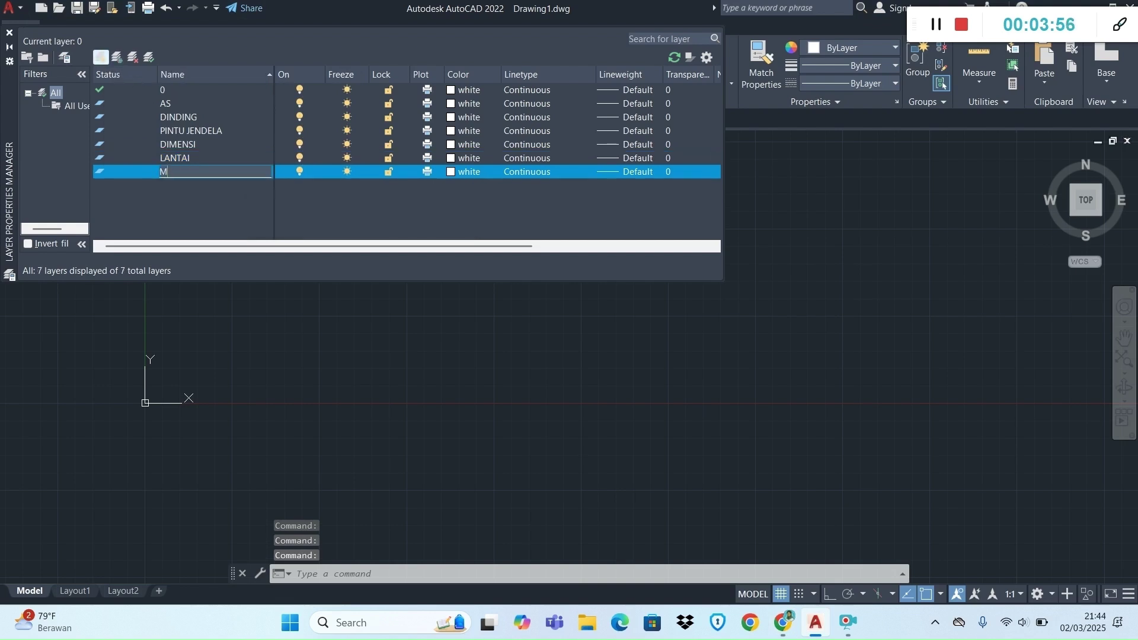
type("EKANIK")
key("Return")
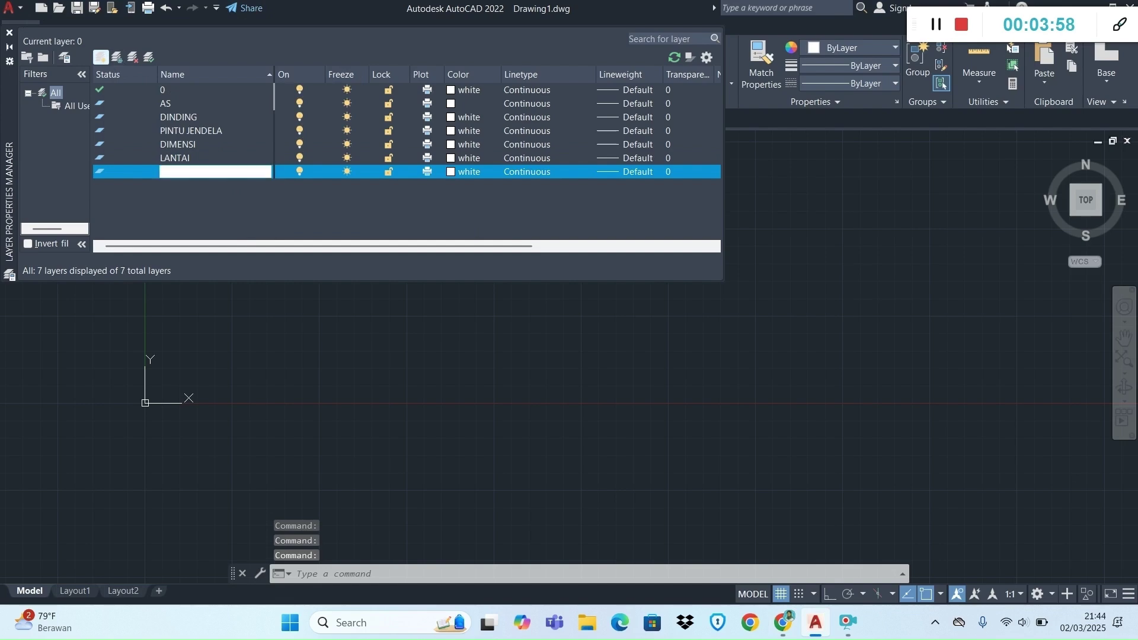
Add another layer, check its name in the module's layer table, and name it TAMAN.
left_click(104, 60)
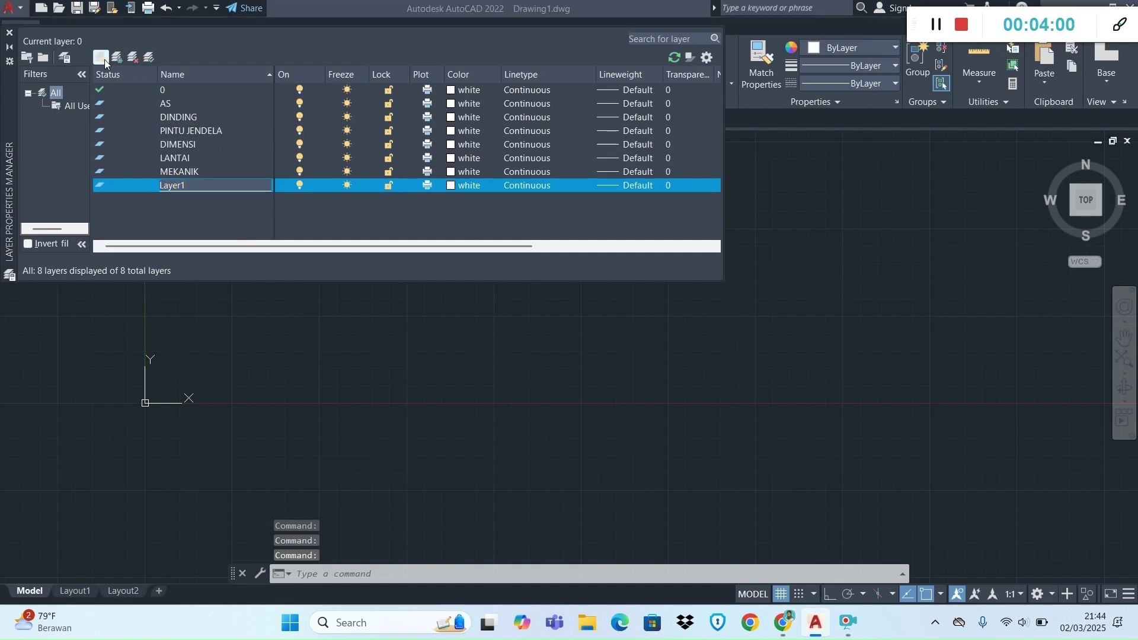
key("alt+Tab")
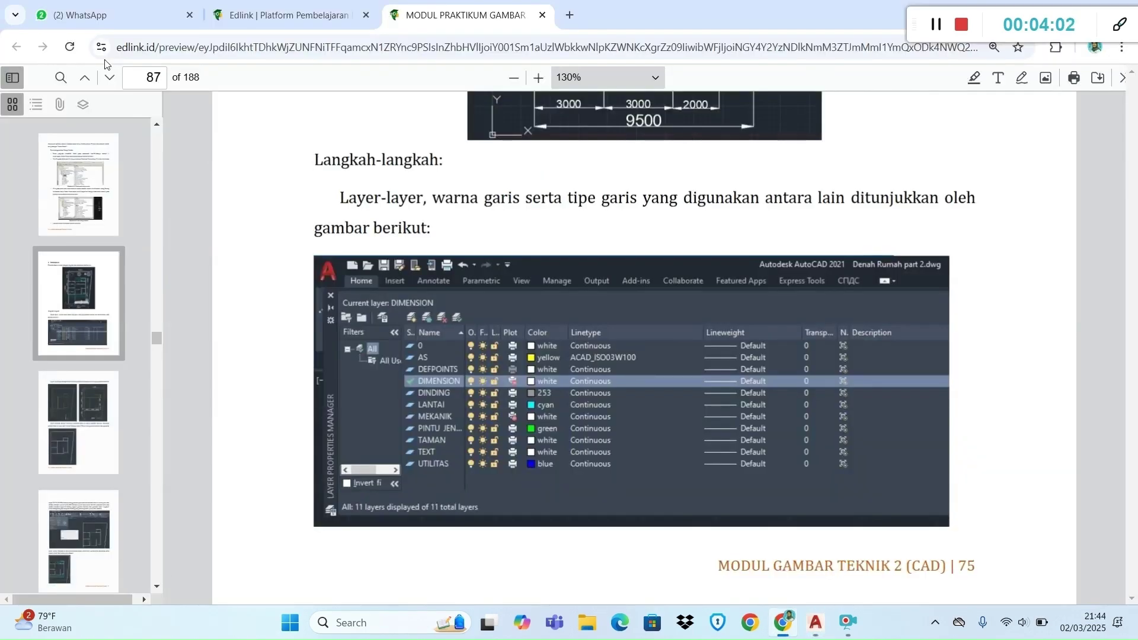
key("alt+Tab")
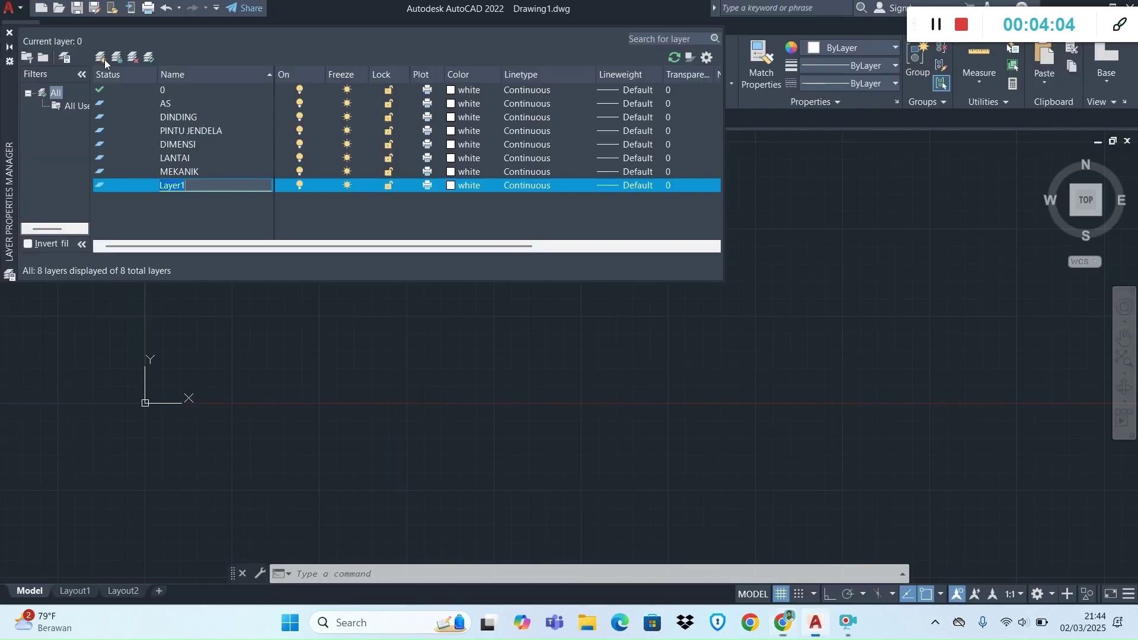
type("TAMAN")
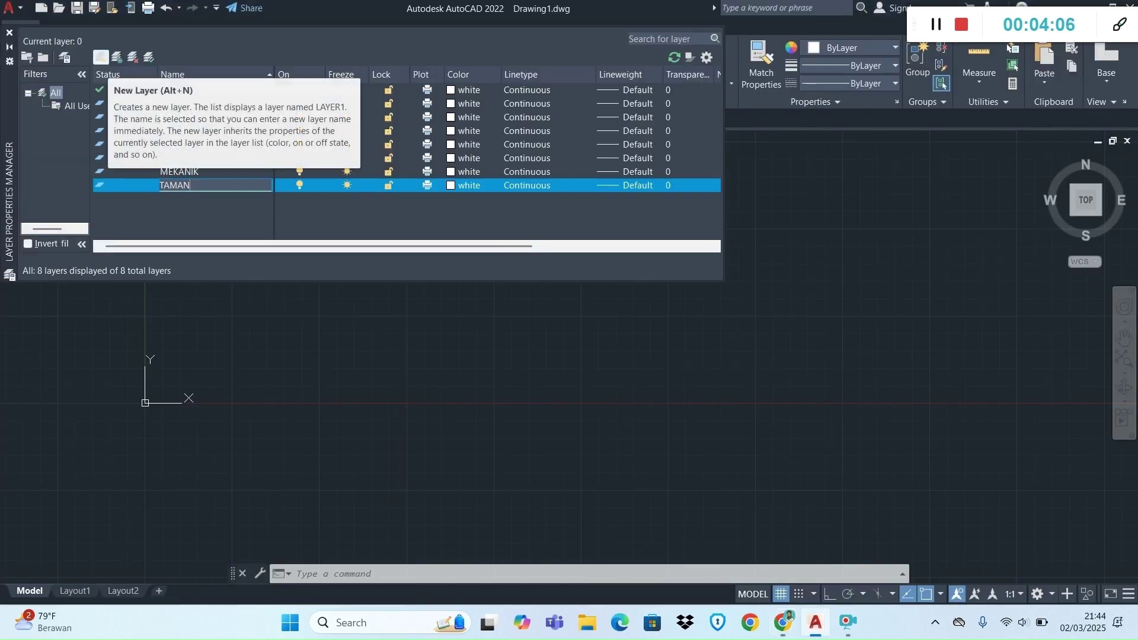
key("Return")
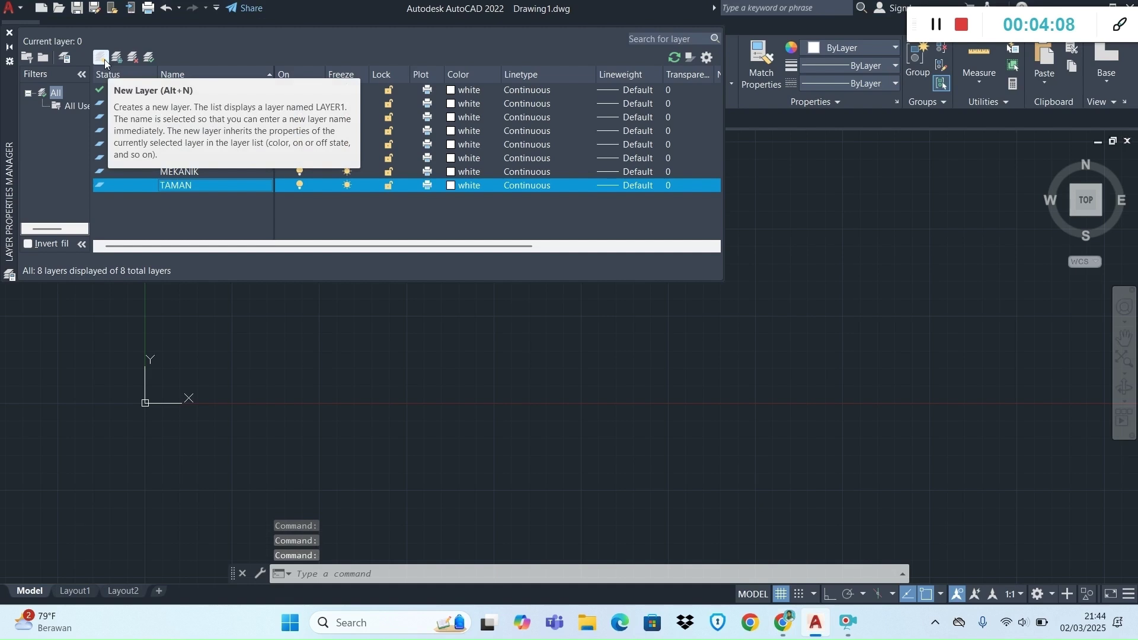
Create a layer named UTILITAS below TAMAN.
key("alt+n")
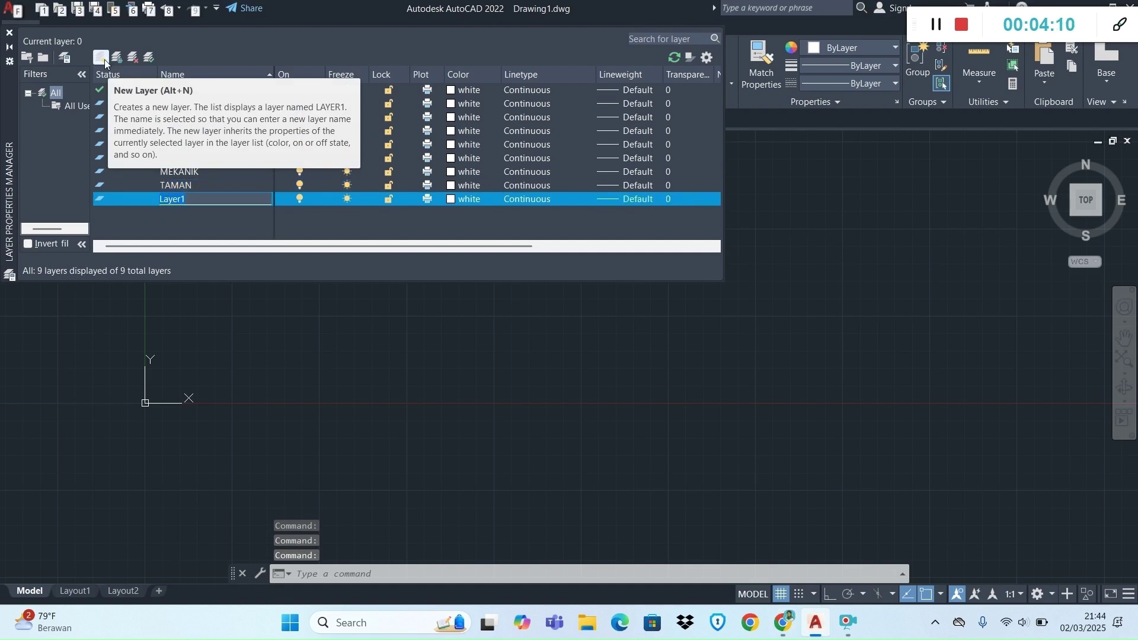
key("e")
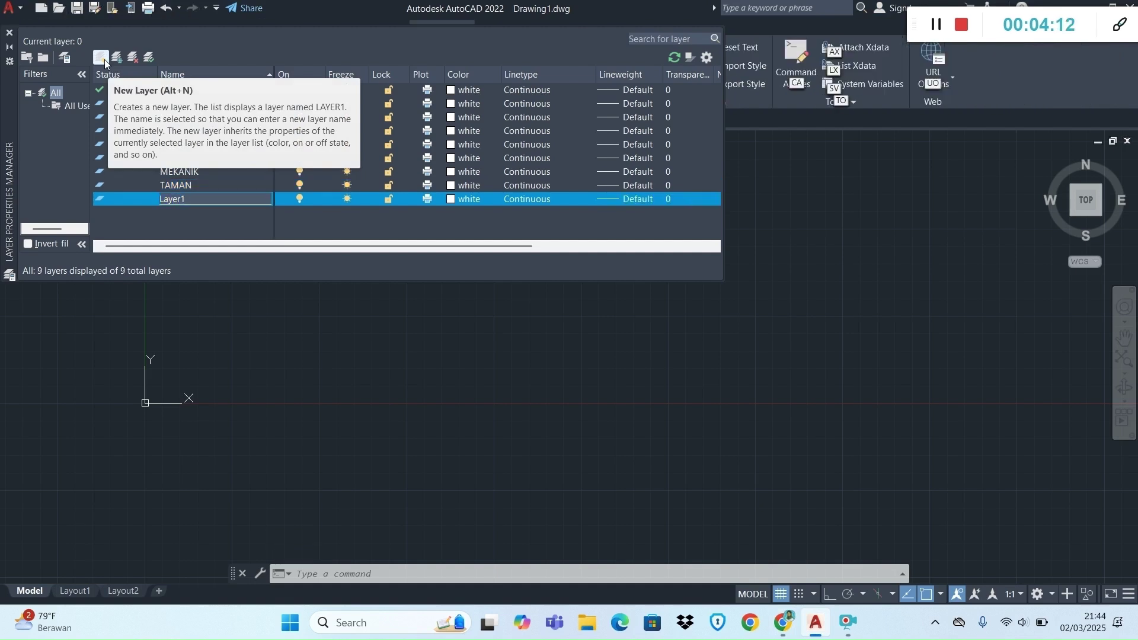
key("Escape")
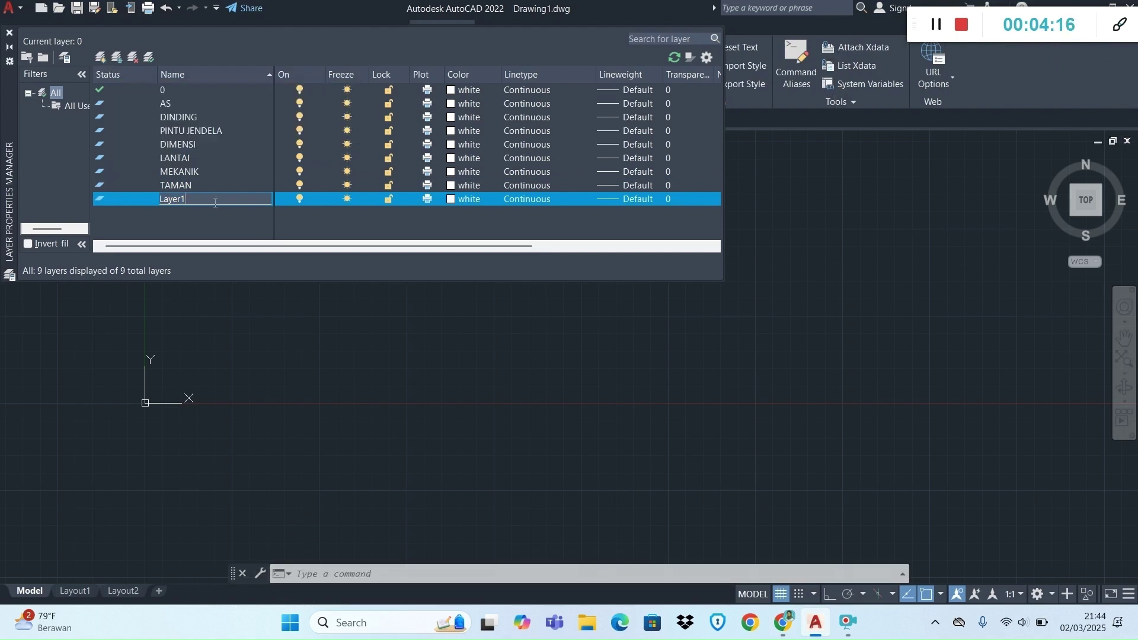
type("UTILITAS")
Compare the layers with the module's layer table and create the missing layer named TEXT.
key("alt+Tab")
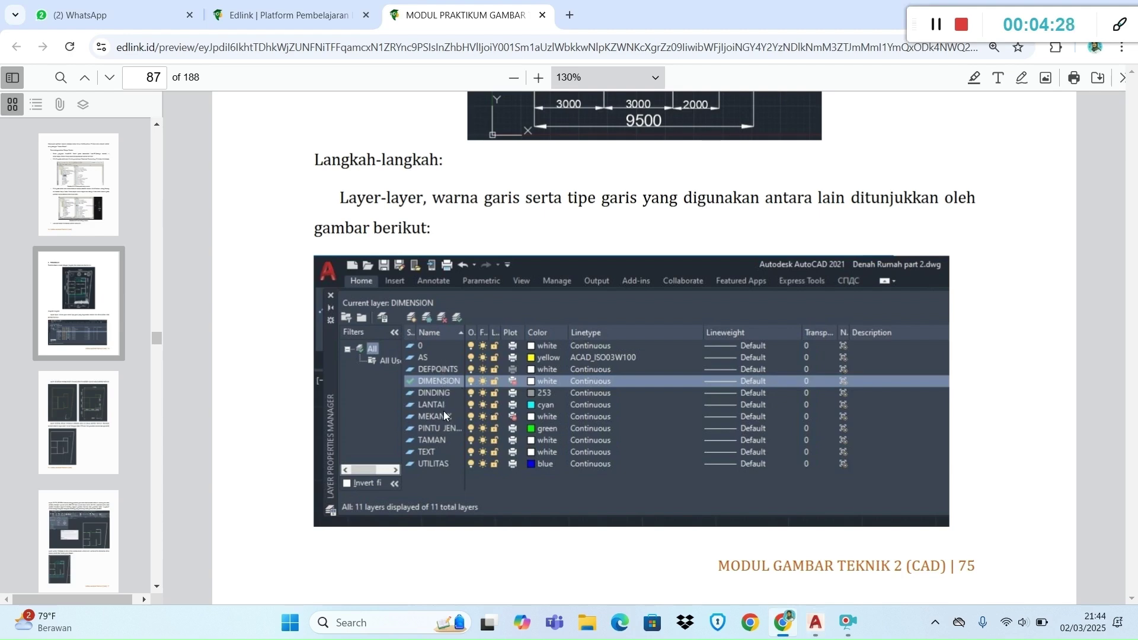
key("alt+Tab")
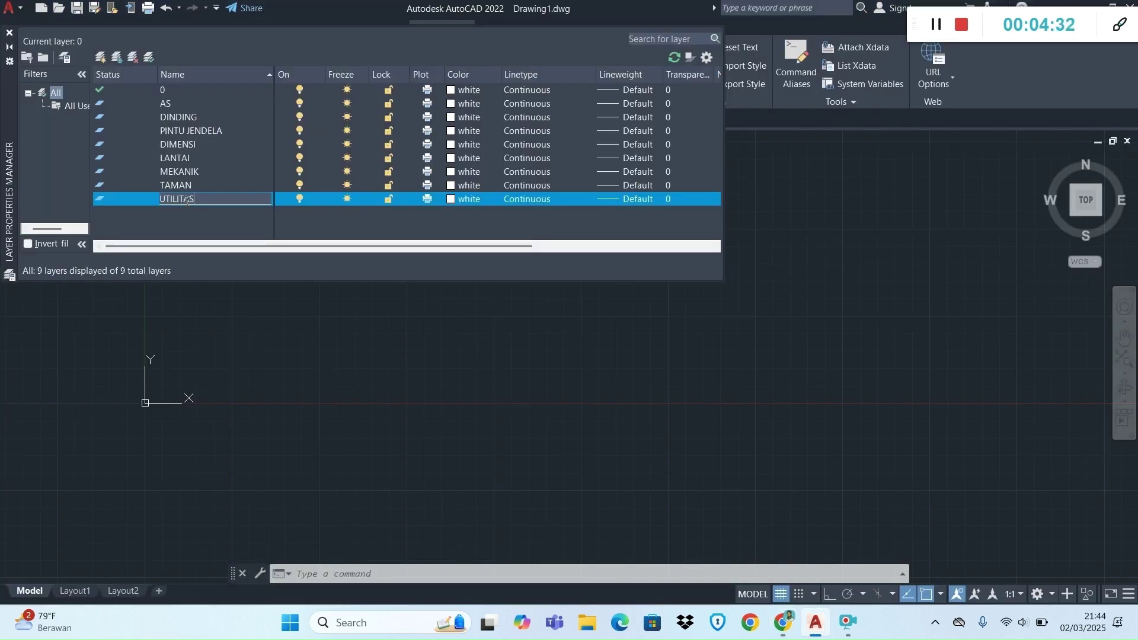
left_click(101, 57)
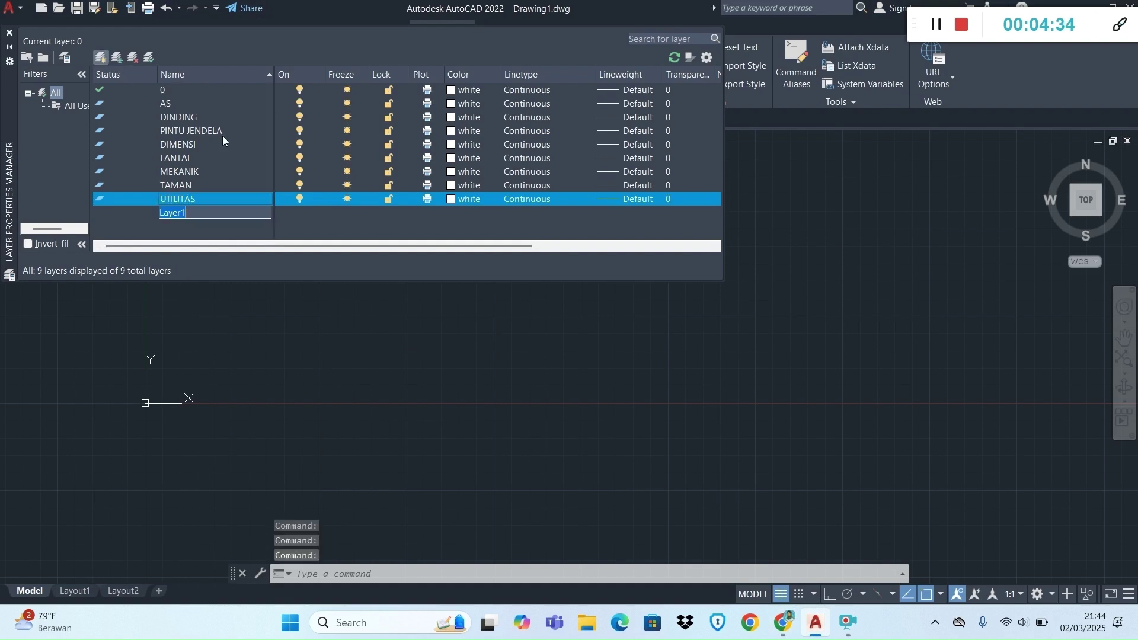
type("TEXT")
key("Return")
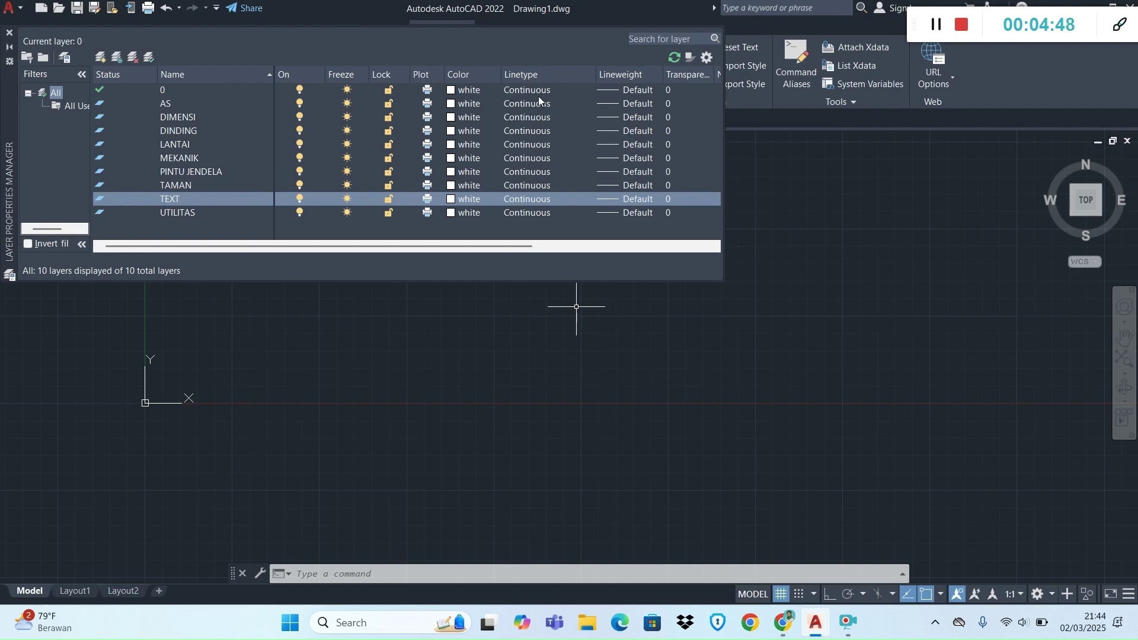
Set the AS layer's color to yellow and the DINDING layer's color to gray index 8.
left_click(451, 104)
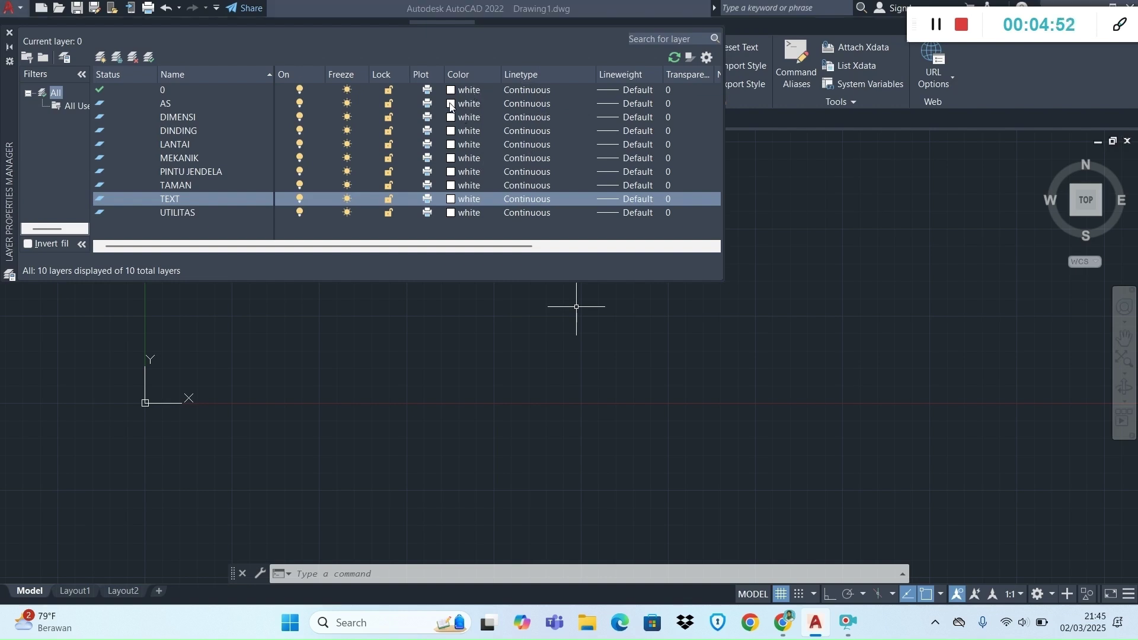
left_click(460, 341)
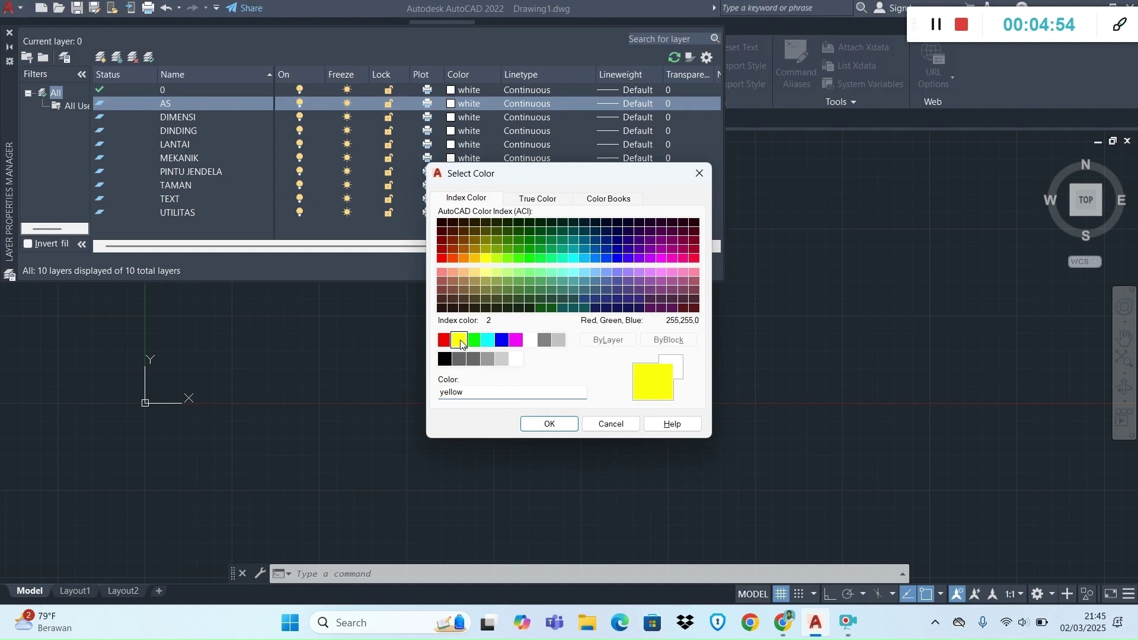
left_click(560, 425)
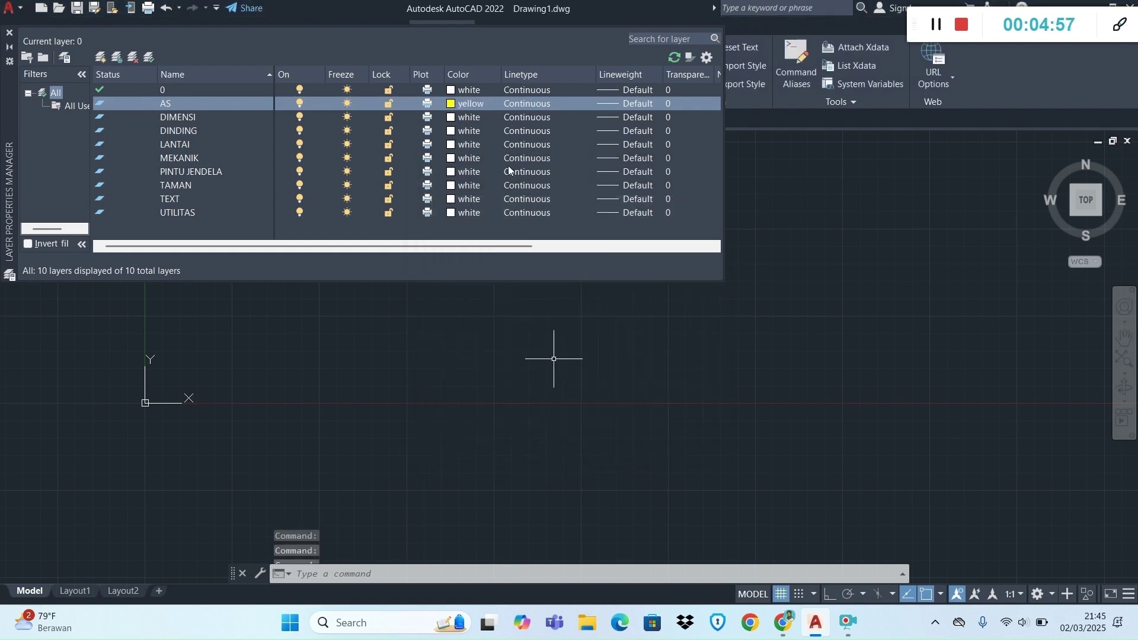
left_click(455, 130)
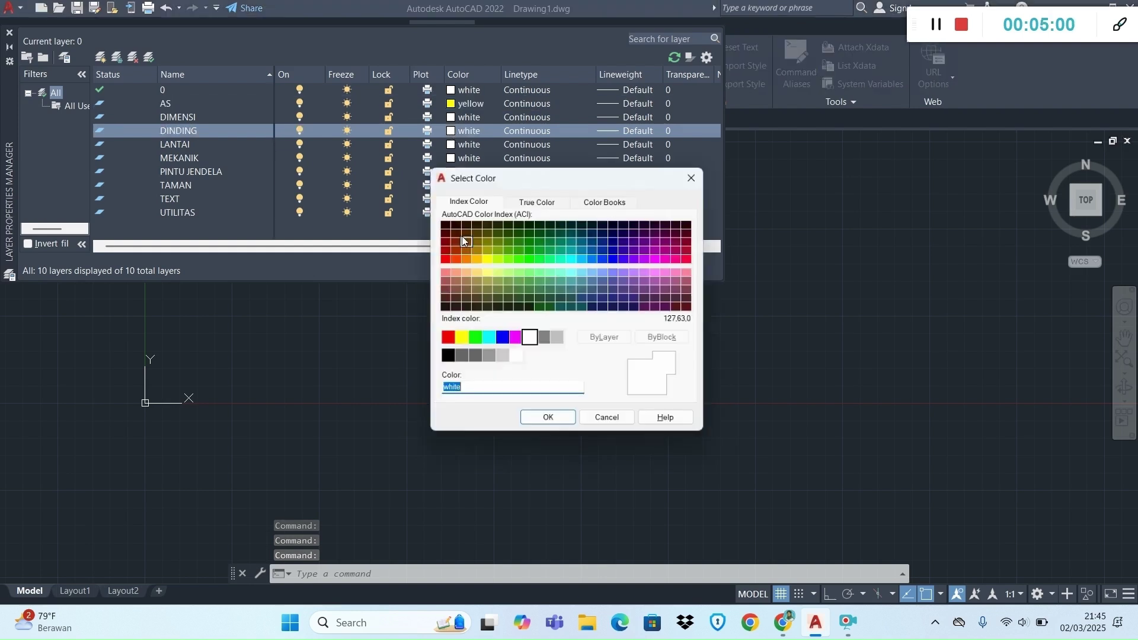
left_click(544, 339)
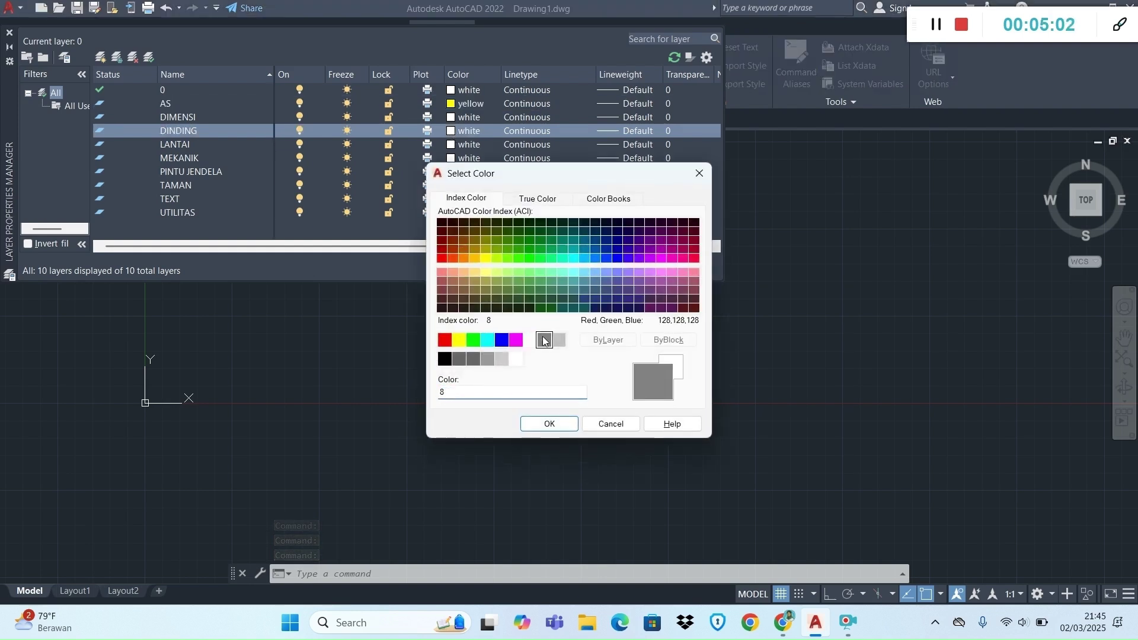
left_click(560, 423)
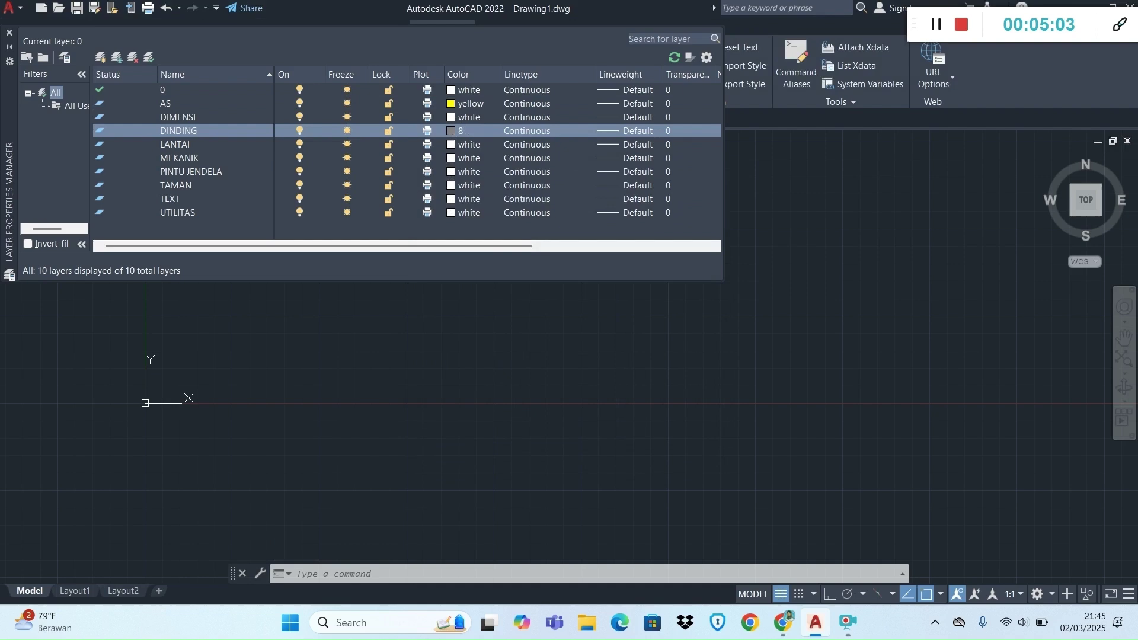
Check the module's color for the LANTAI layer and set that layer's color to cyan.
left_click(450, 145)
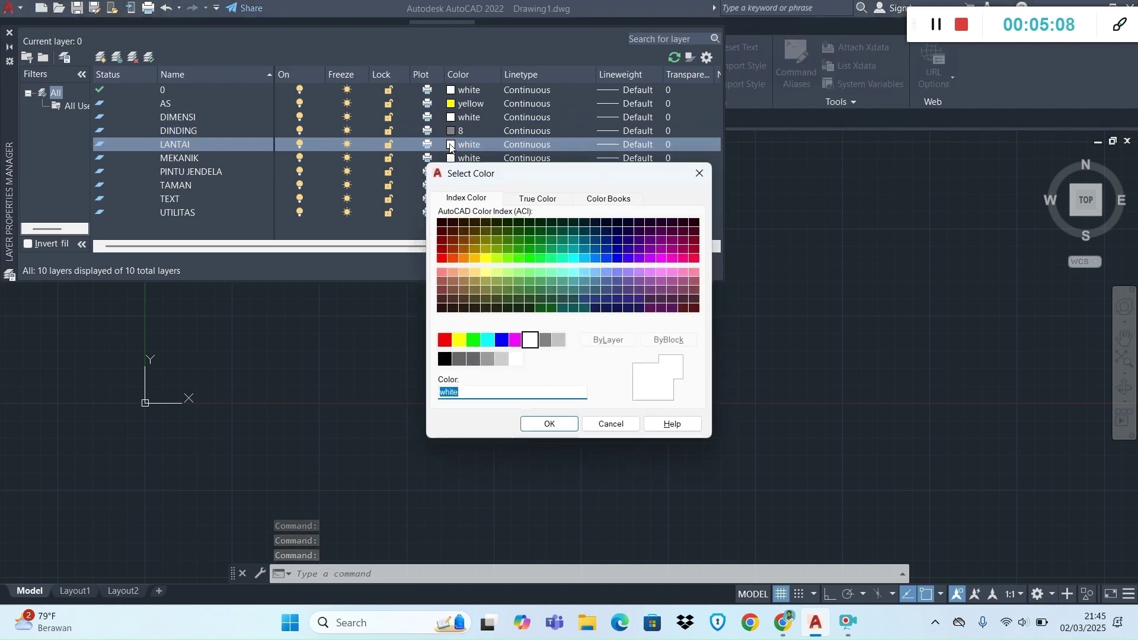
key("alt+Tab")
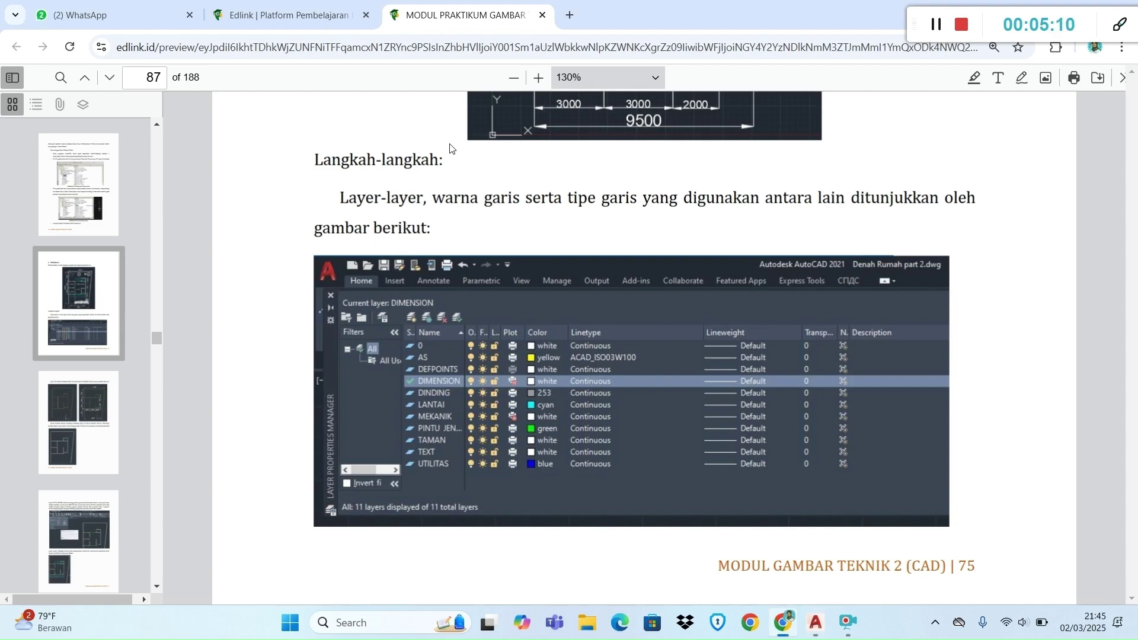
key("alt+Tab")
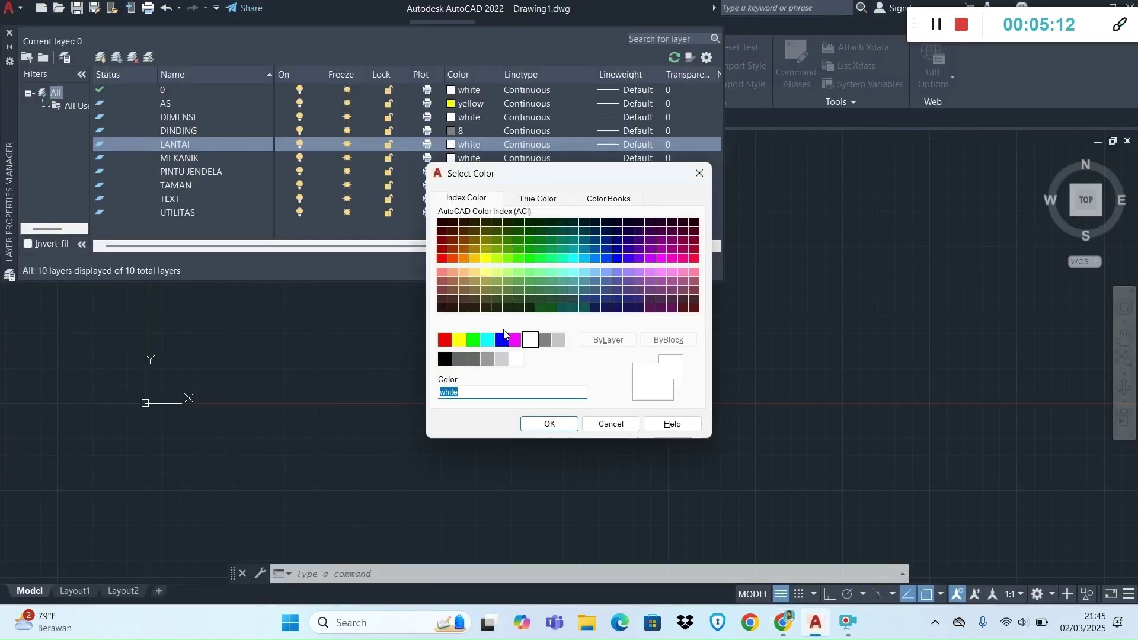
left_click(487, 339)
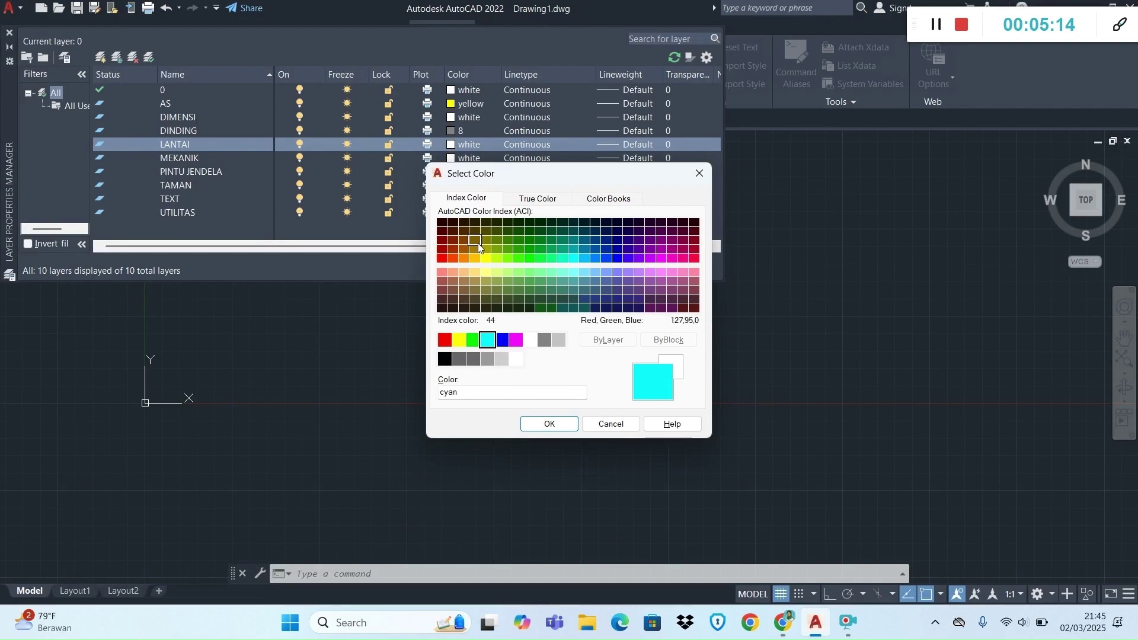
left_click(558, 423)
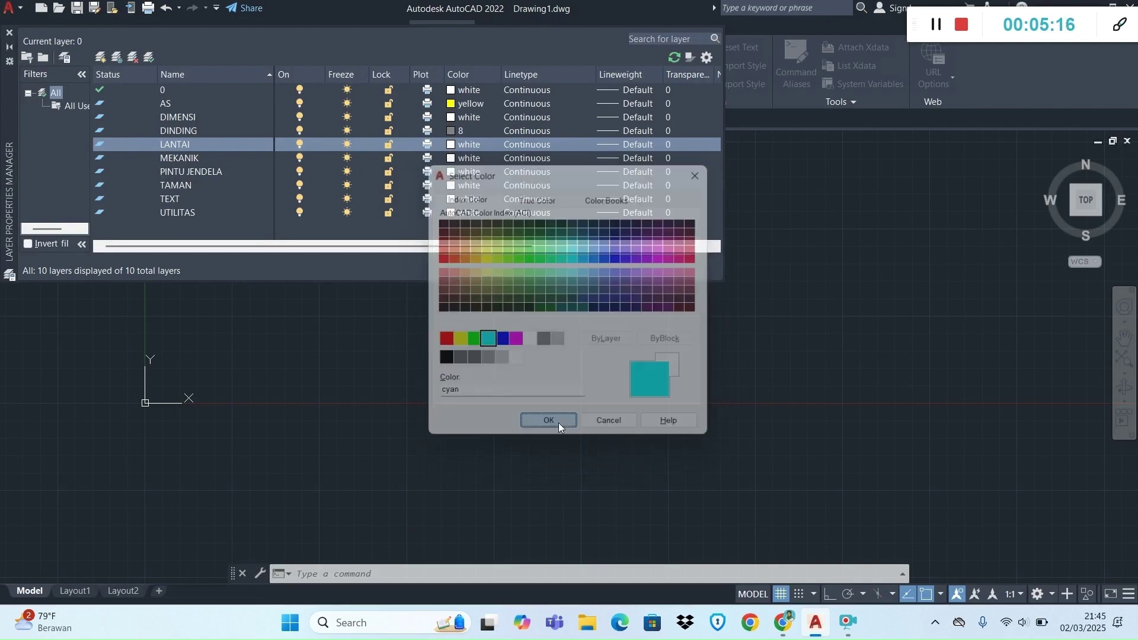
Check the module's color for the PINTU JENDELA layer and set that layer's color to green.
key("alt+Tab")
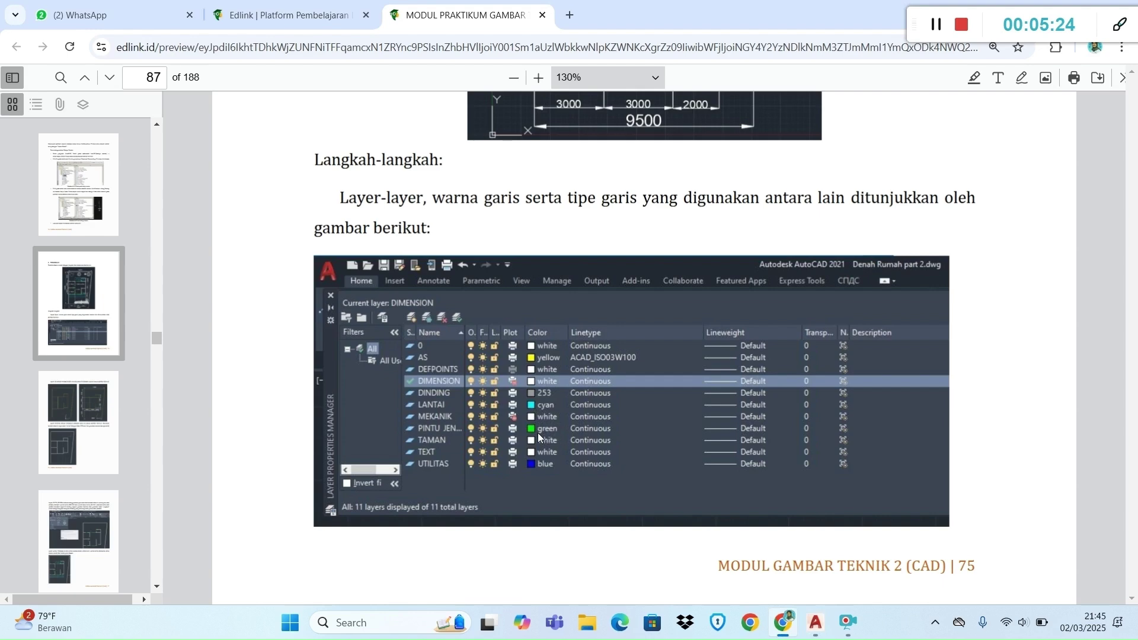
key("alt+Tab")
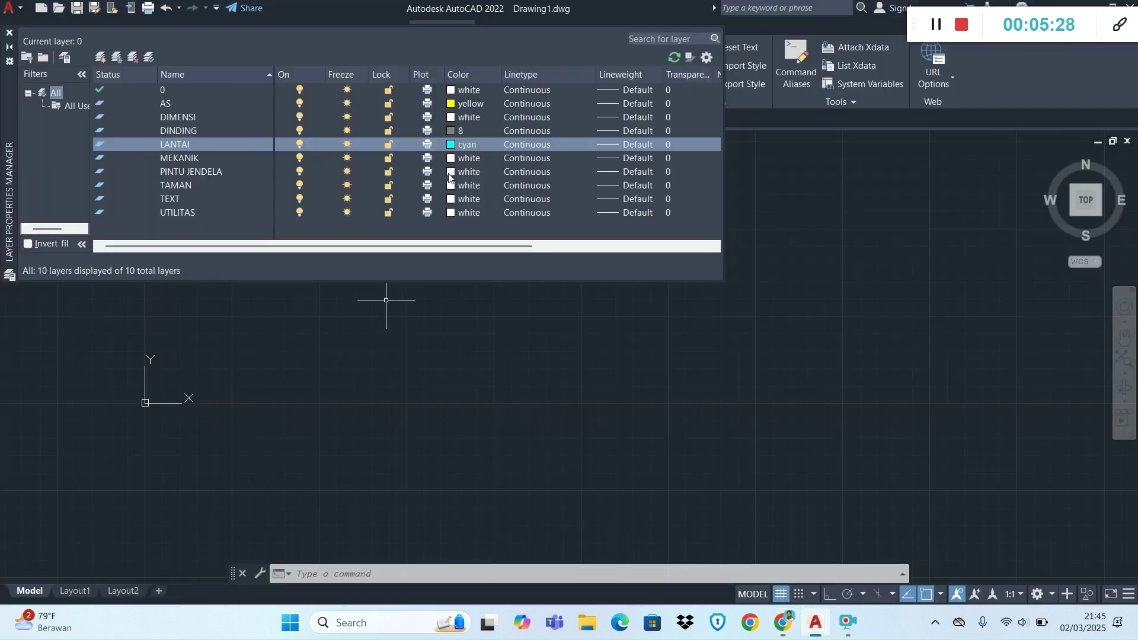
left_click(451, 171)
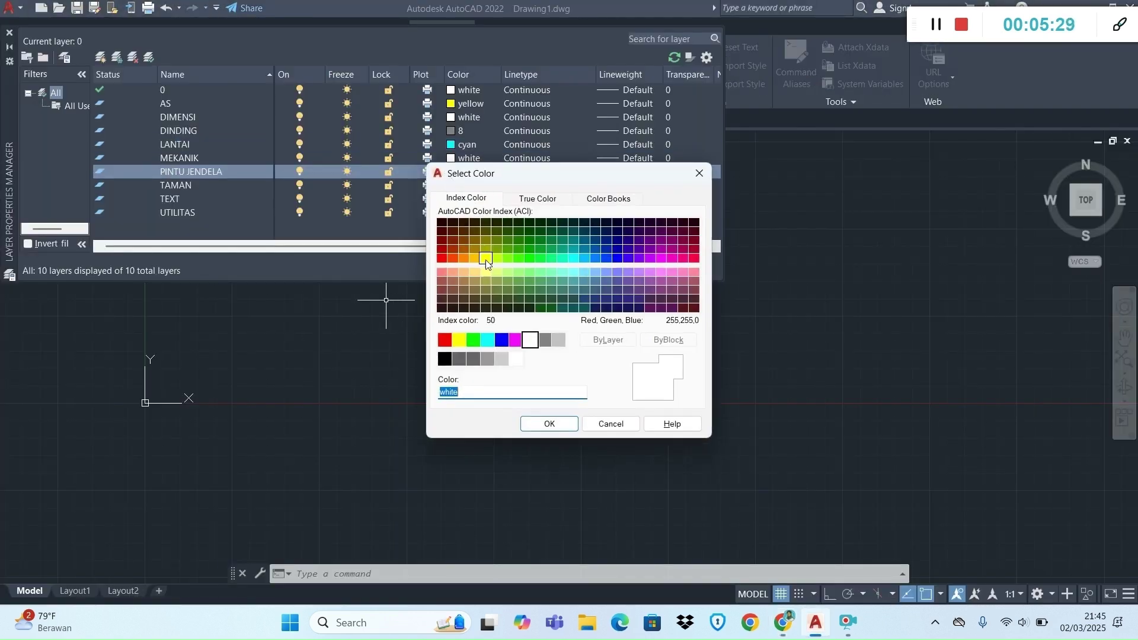
left_click(473, 340)
left_click(552, 423)
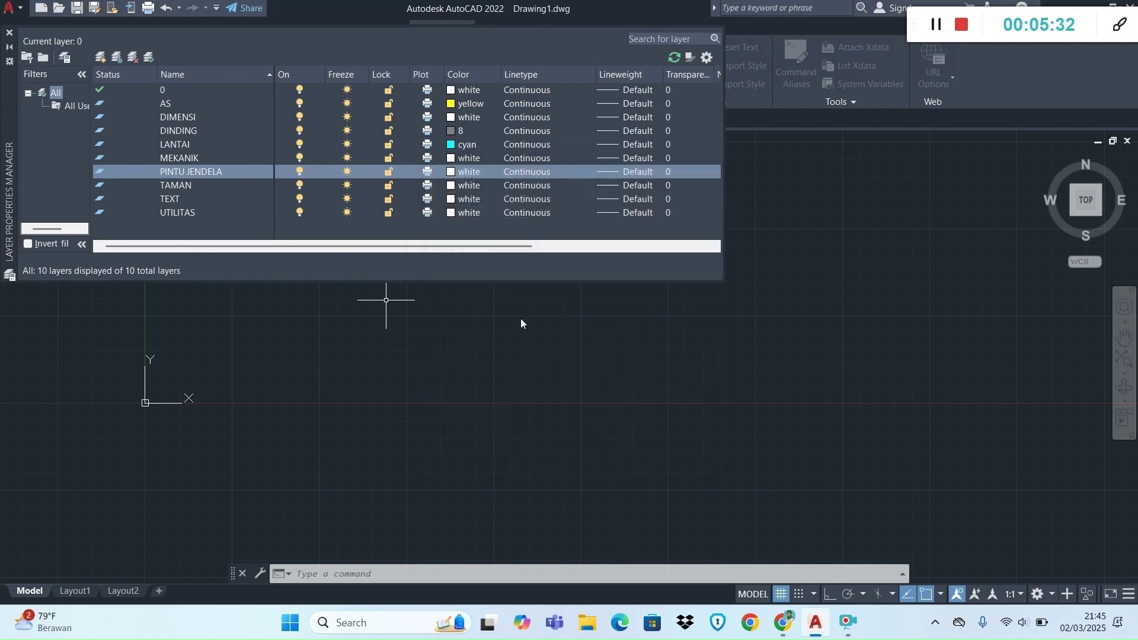
Check the module's color for the UTILITAS layer and set that layer's color to blue.
key("alt+Tab")
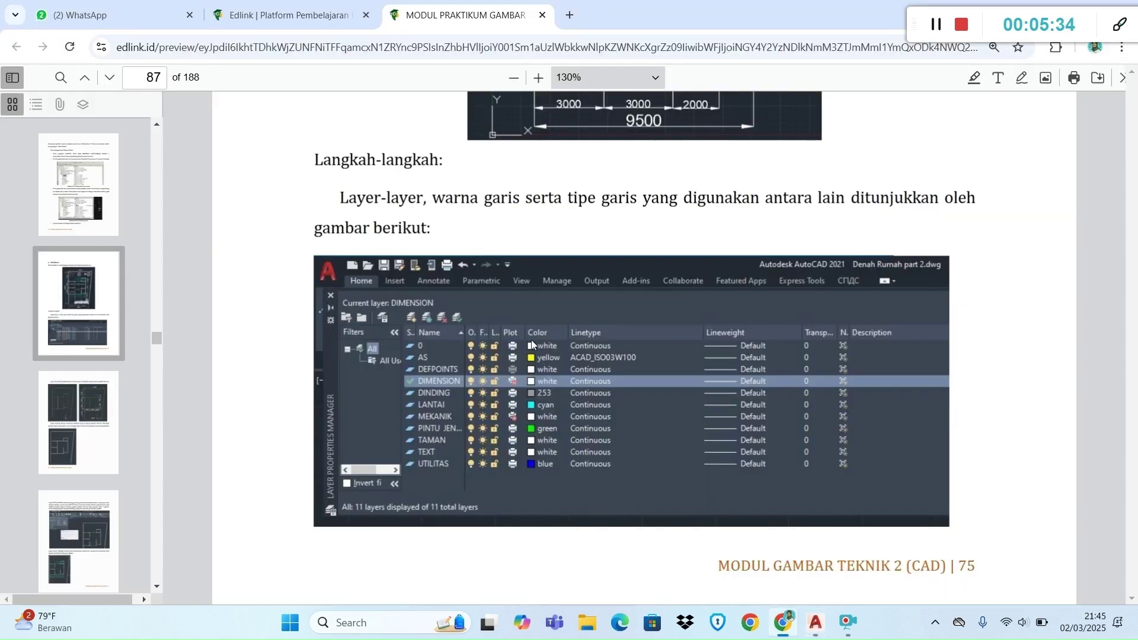
key("alt+Tab")
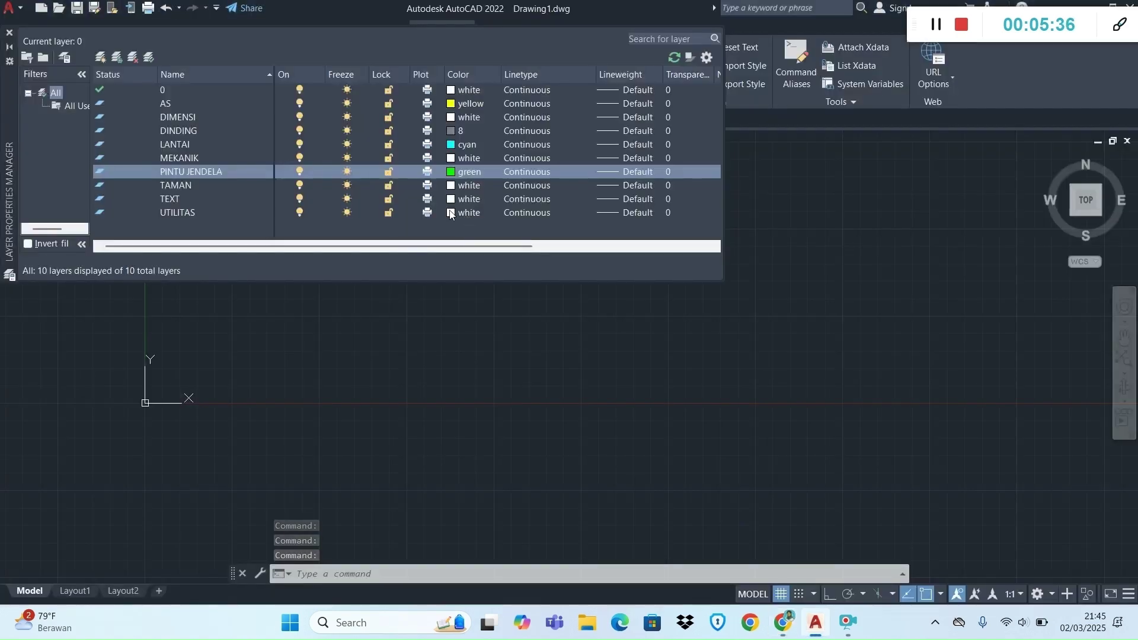
left_click(454, 214)
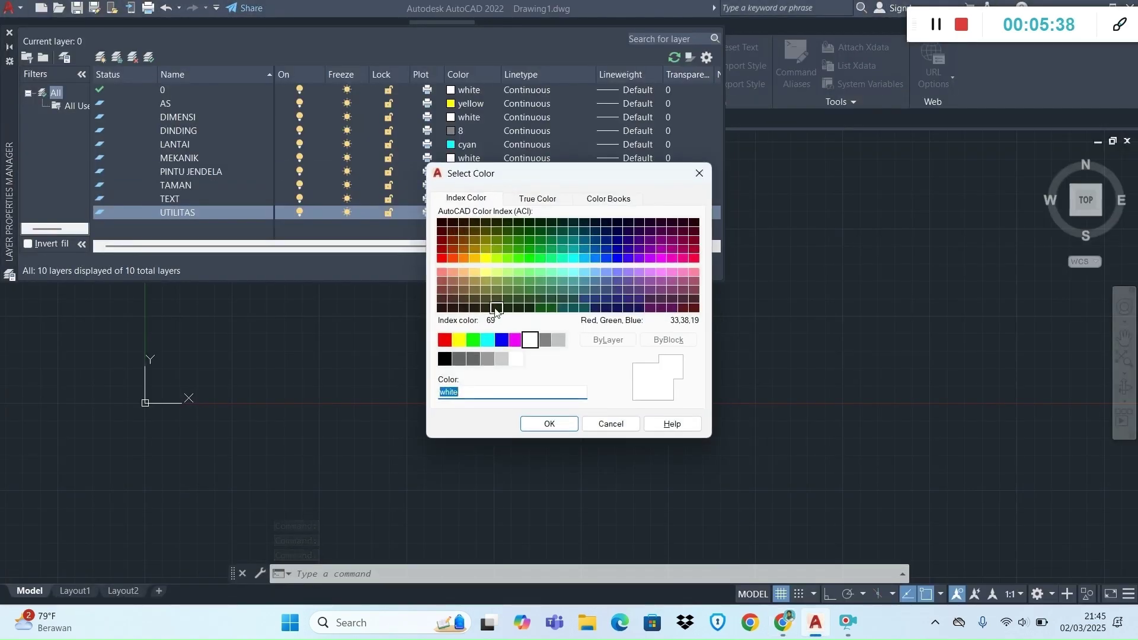
left_click(502, 339)
left_click(545, 424)
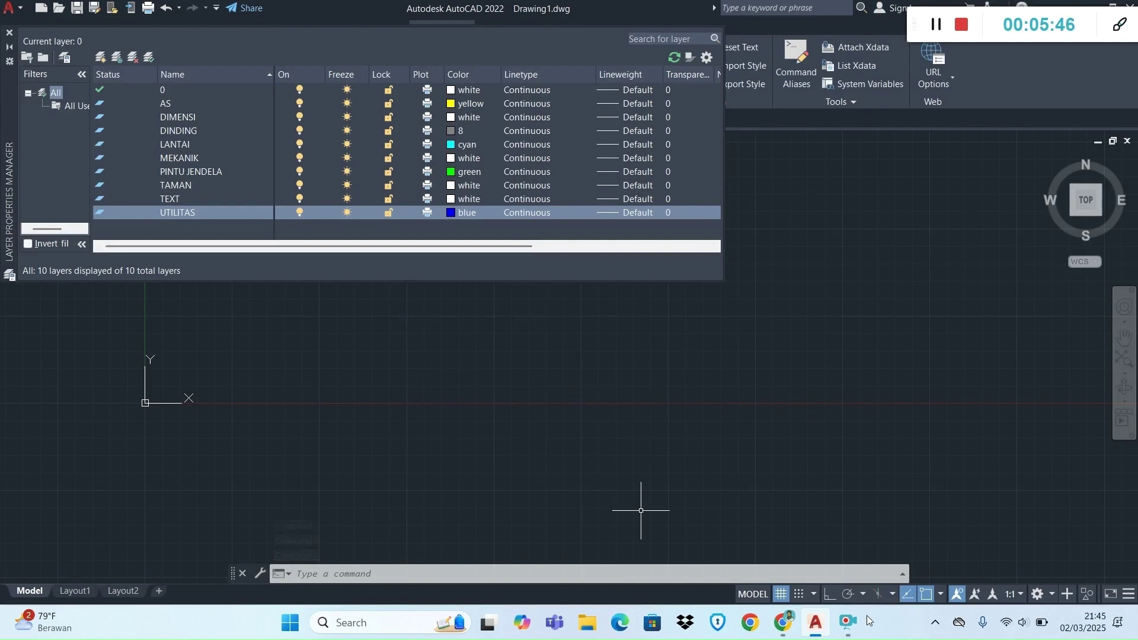
Check the module's linetype for the AS layer and load the DASHED linetype from acadiso.lin.
left_click(787, 620)
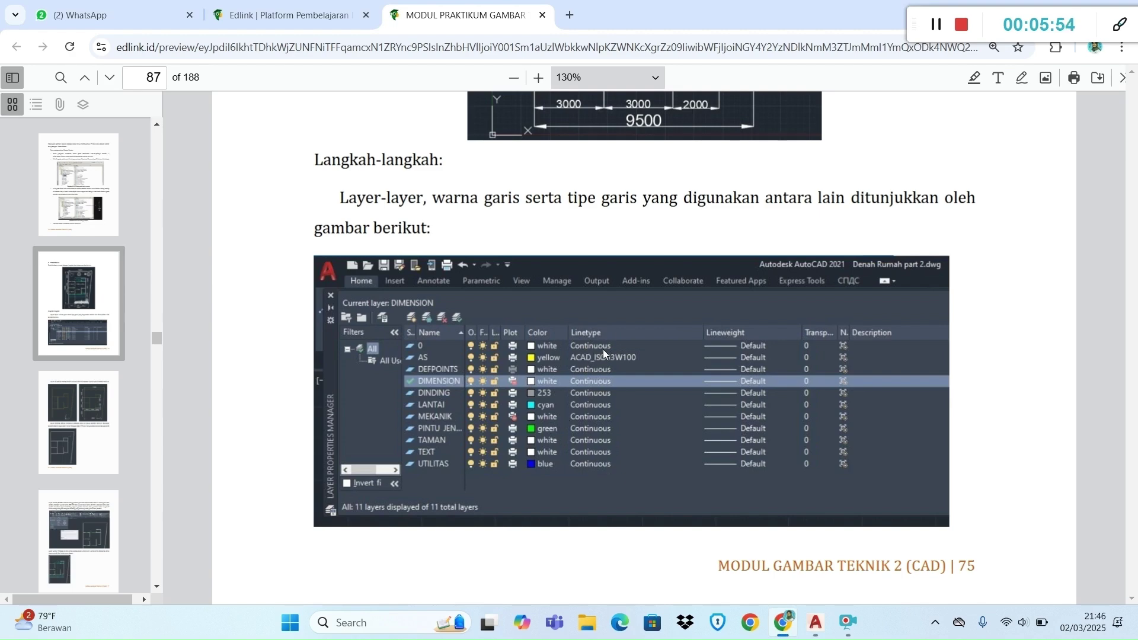
key("alt+Tab")
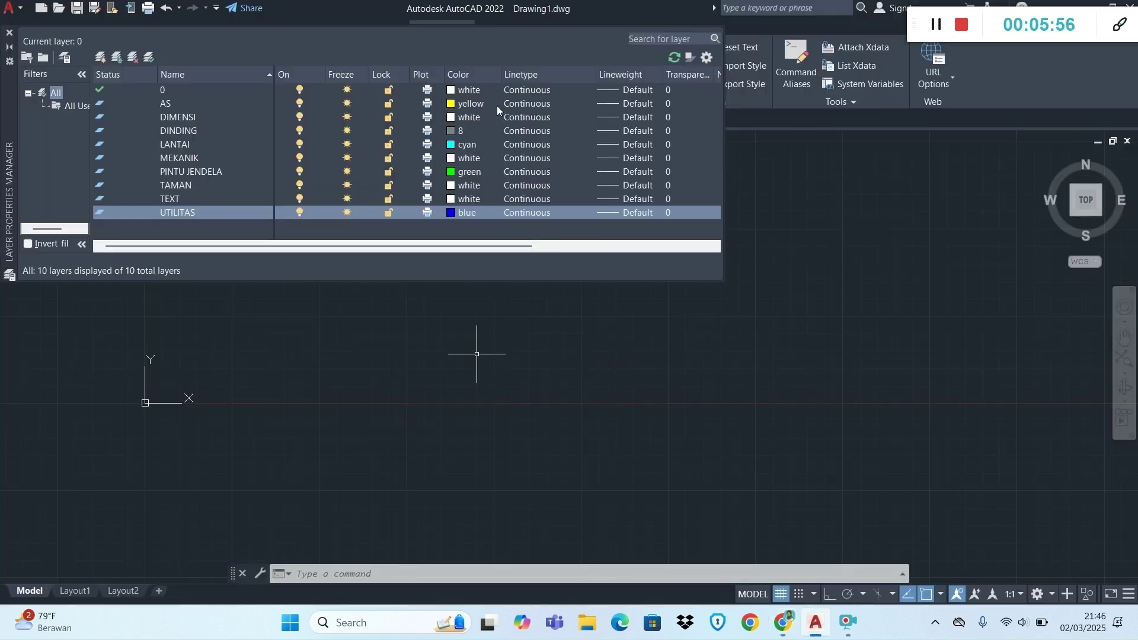
left_click(518, 106)
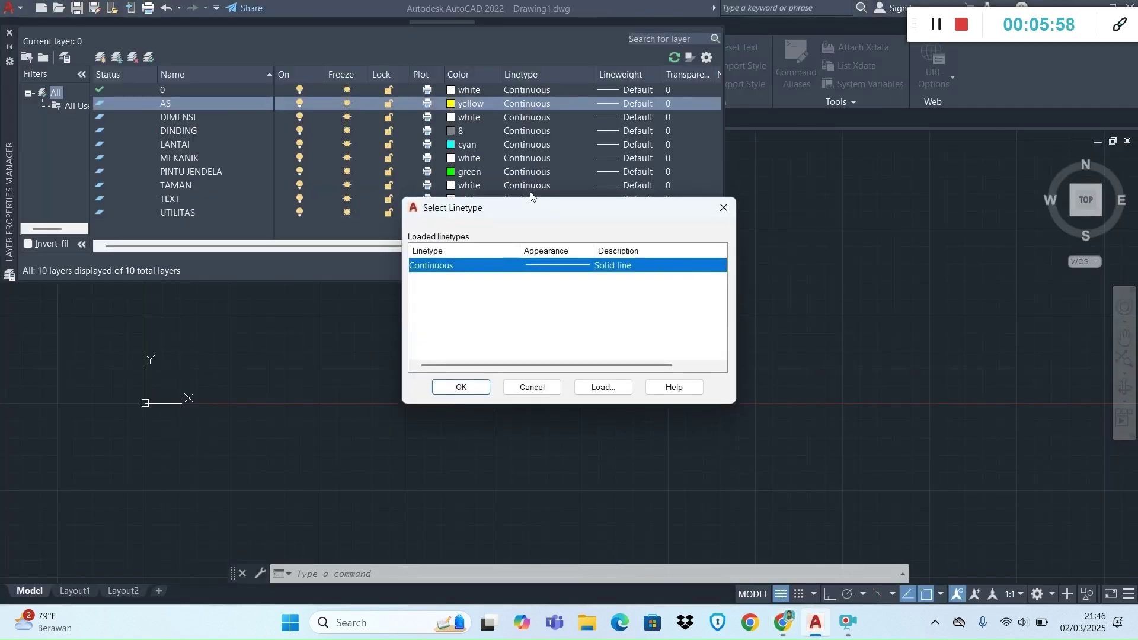
left_click(602, 387)
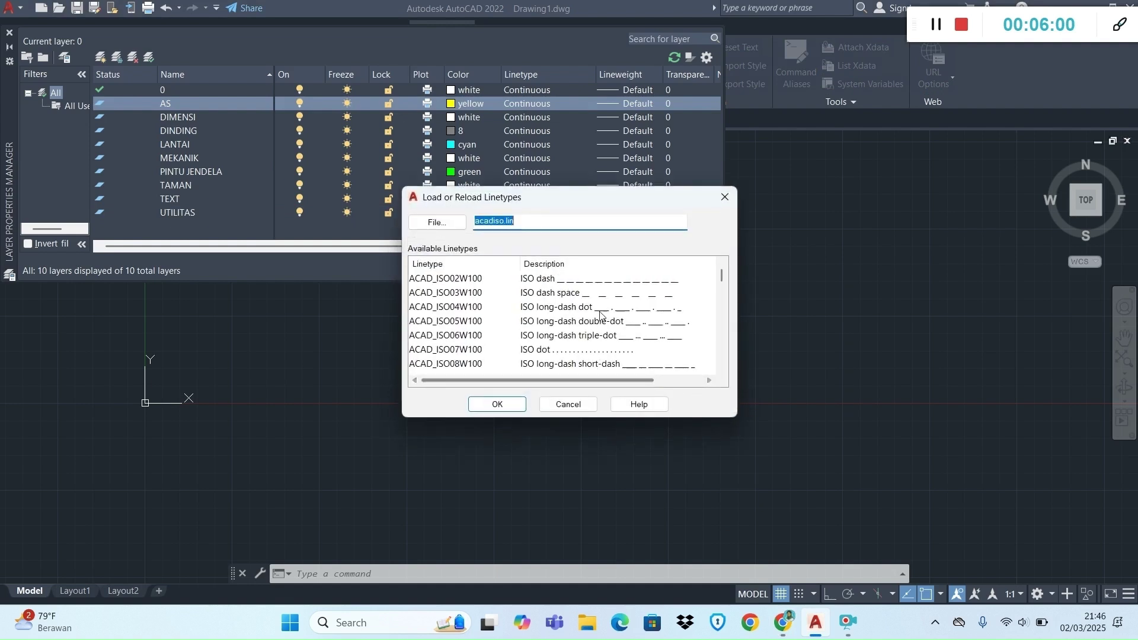
scroll(490, 308, "down", 4)
scroll(490, 307, "down", 1)
scroll(490, 308, "up", 1)
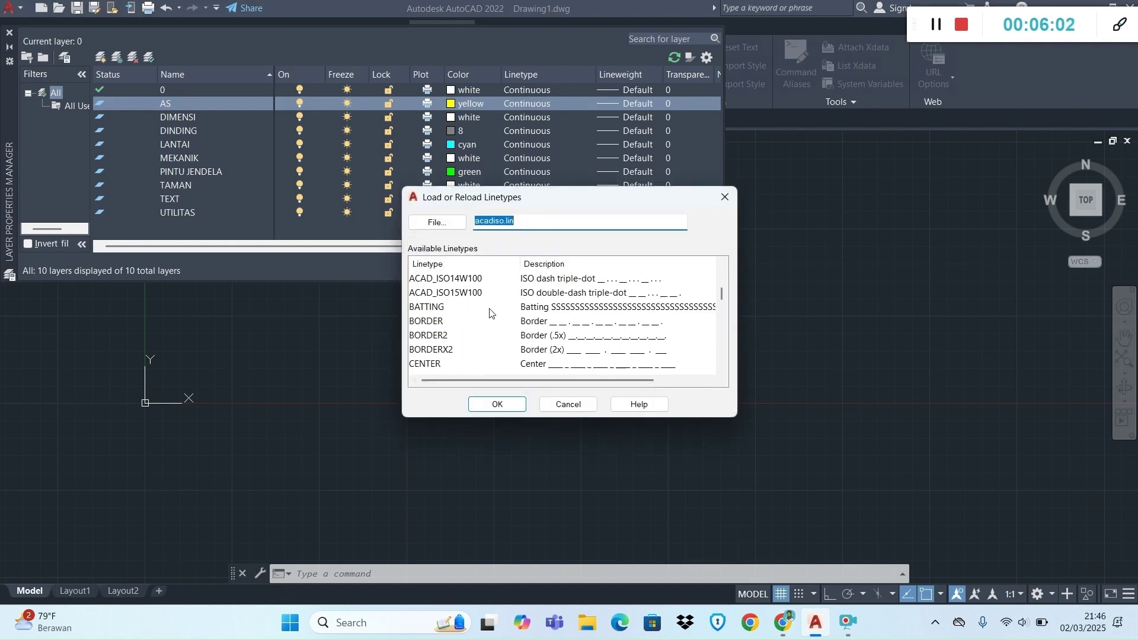
scroll(480, 349, "down", 1)
scroll(480, 349, "down", 1)
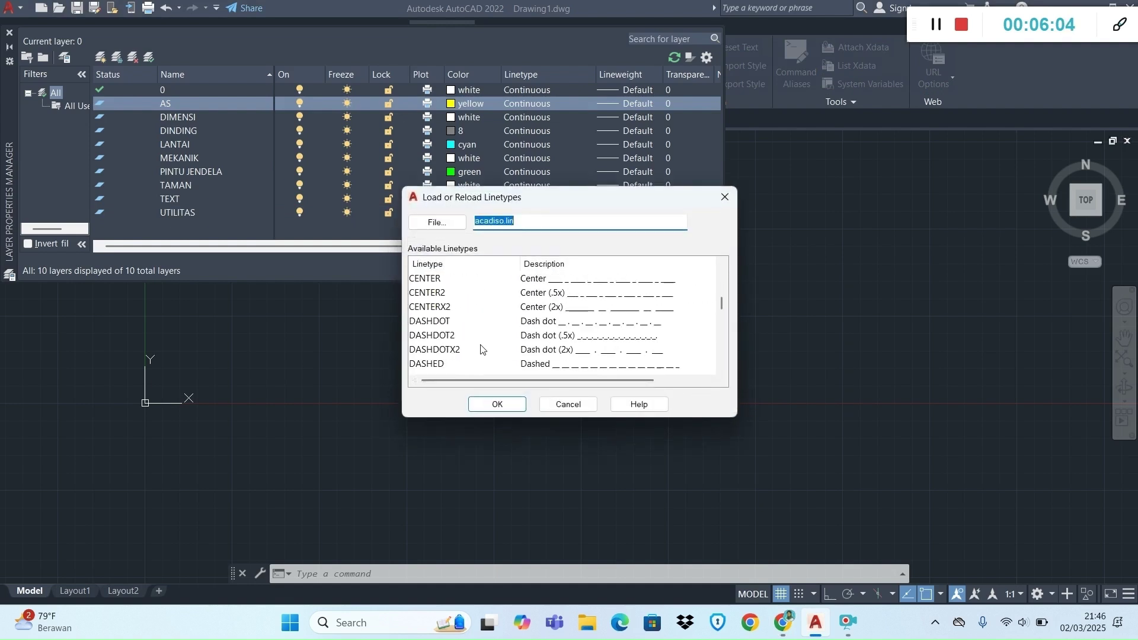
left_click(546, 365)
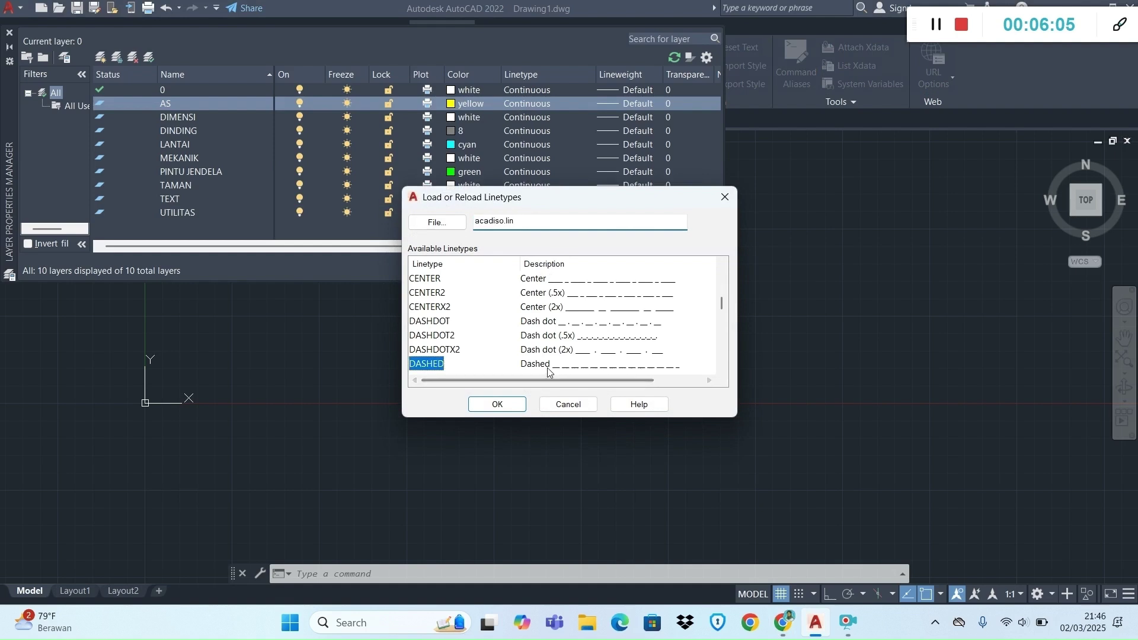
left_click(516, 403)
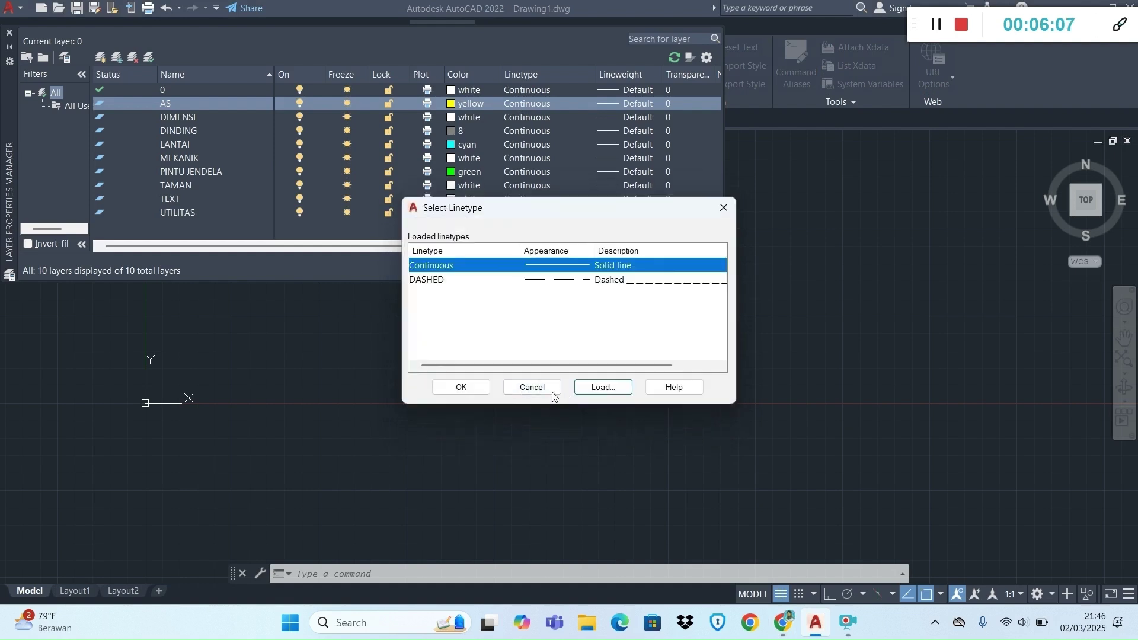
left_click(468, 388)
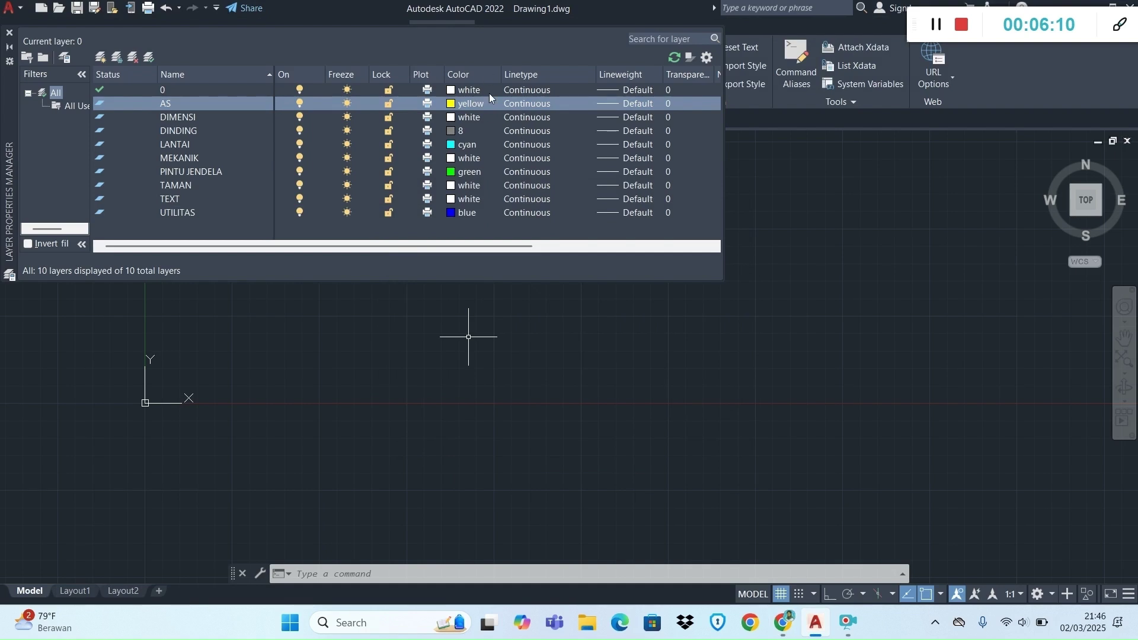
Assign the DASHED linetype to the AS layer and close the layer manager.
left_click(512, 102)
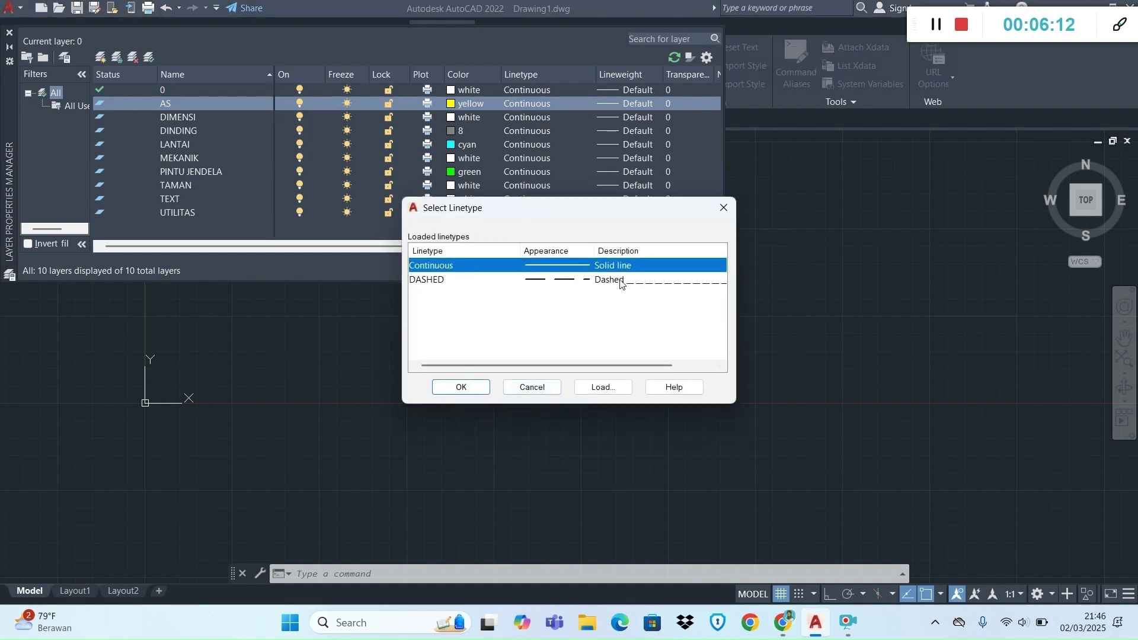
left_click(622, 280)
left_click(478, 386)
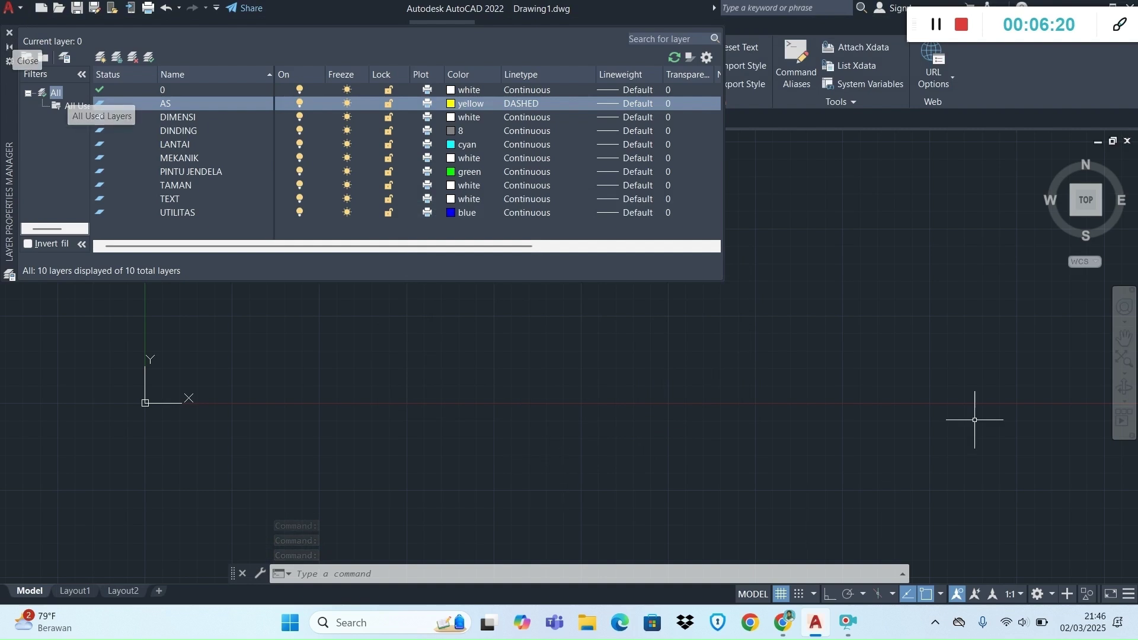
left_click(9, 32)
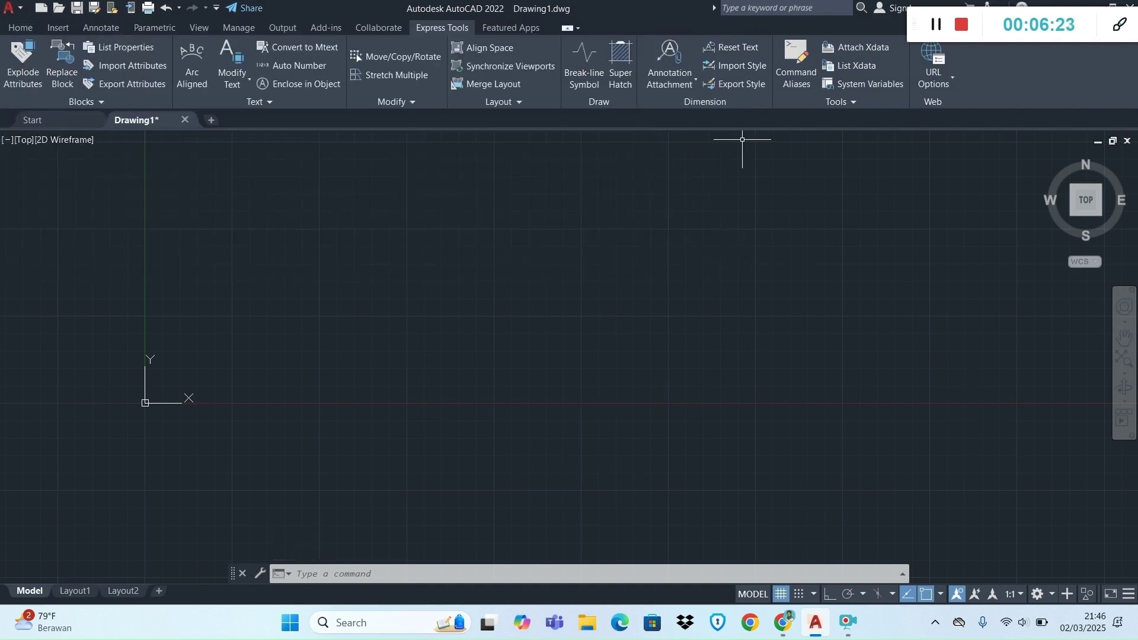
Make AS the current layer for drawing.
left_click(25, 28)
left_click(634, 47)
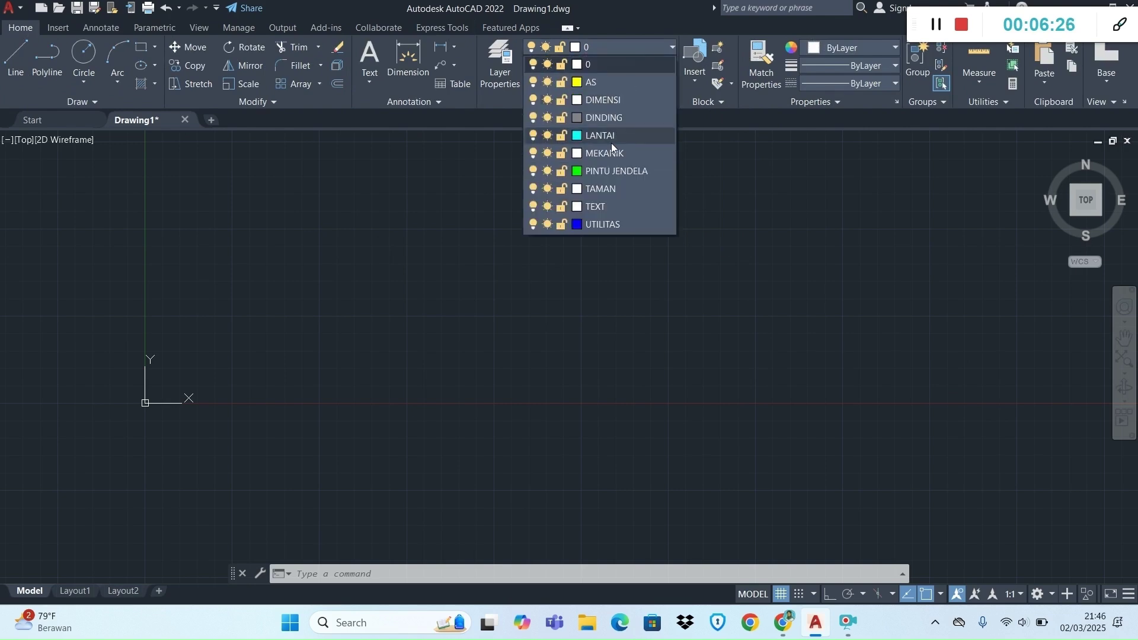
left_click(616, 84)
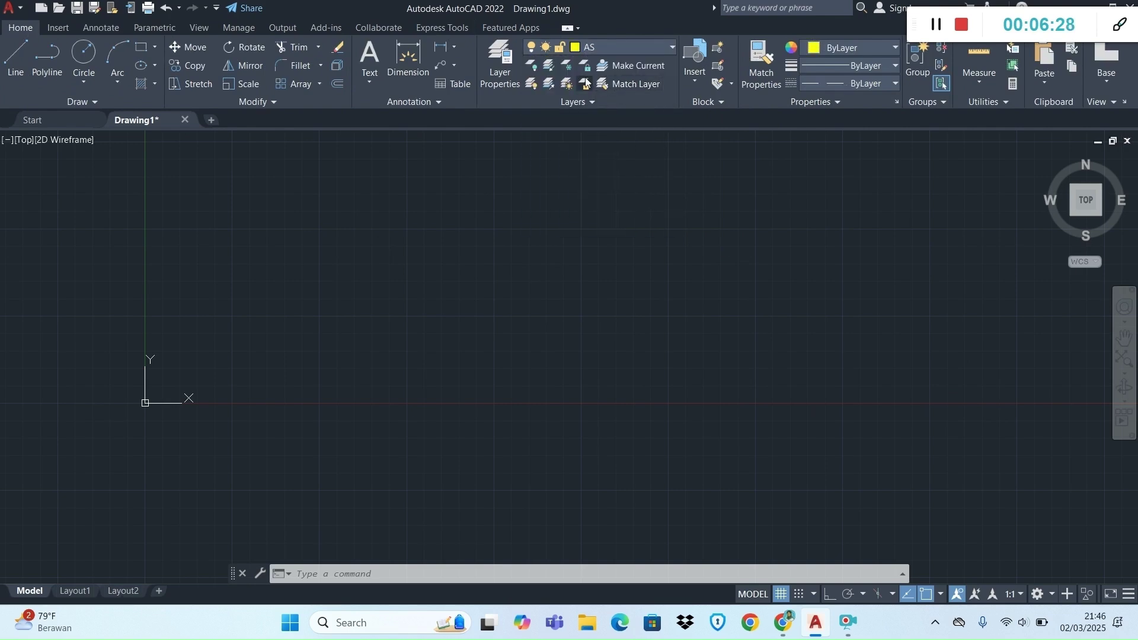
Consult the module's AS layer drawing and draw the left boundary line 15000 upward from the left end of the bottom line.
key("alt+Tab")
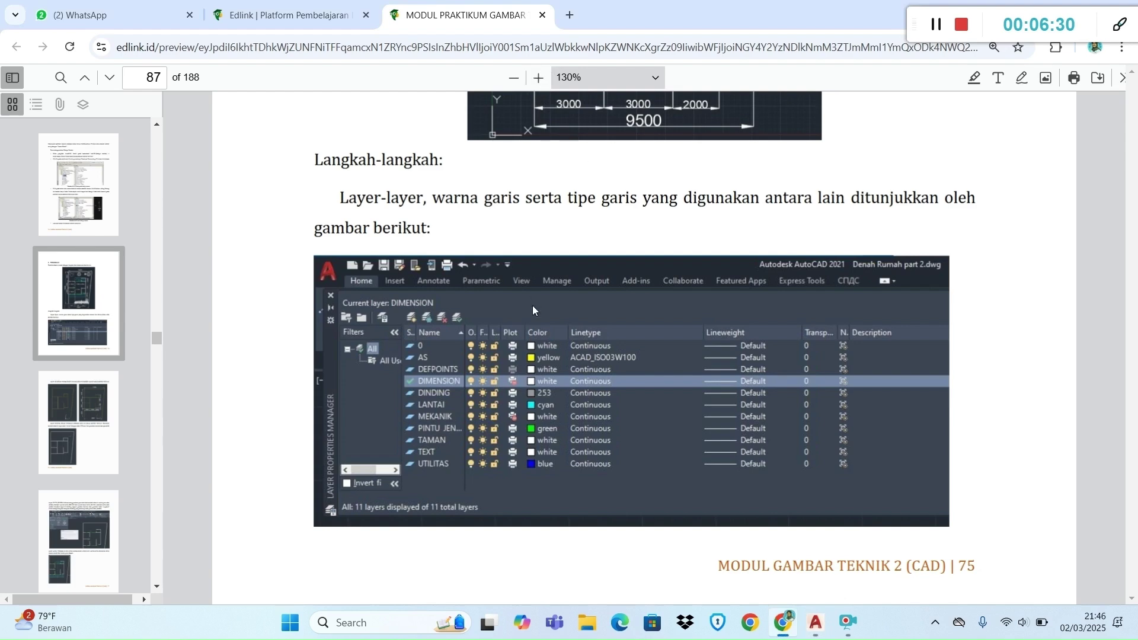
scroll(585, 304, "down", 10)
scroll(585, 308, "down", 1)
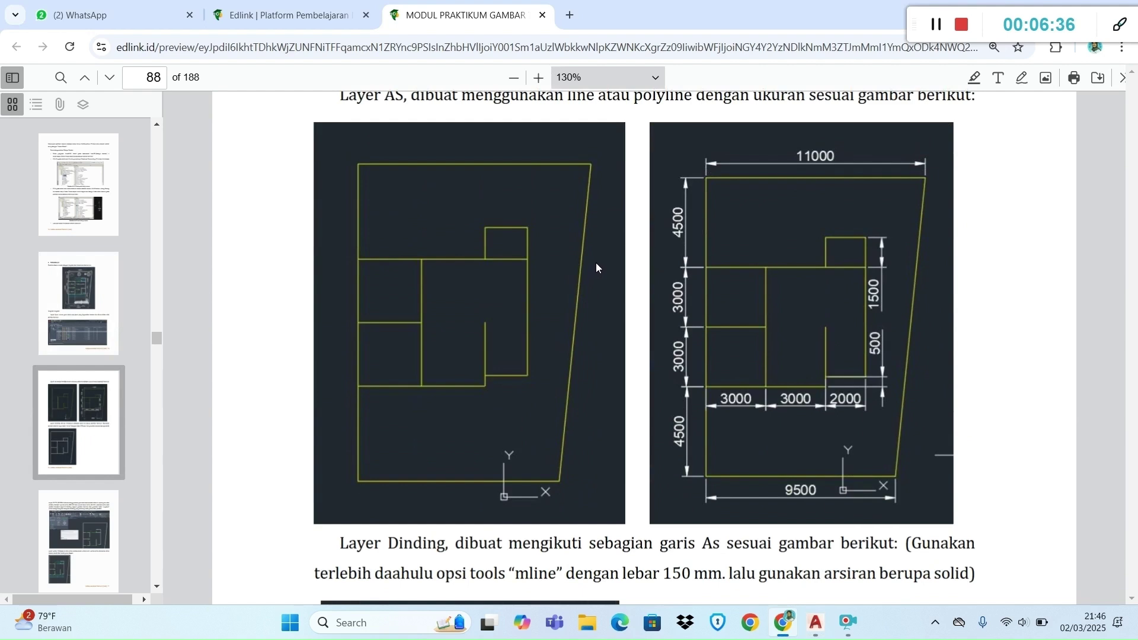
scroll(595, 270, "up", 1)
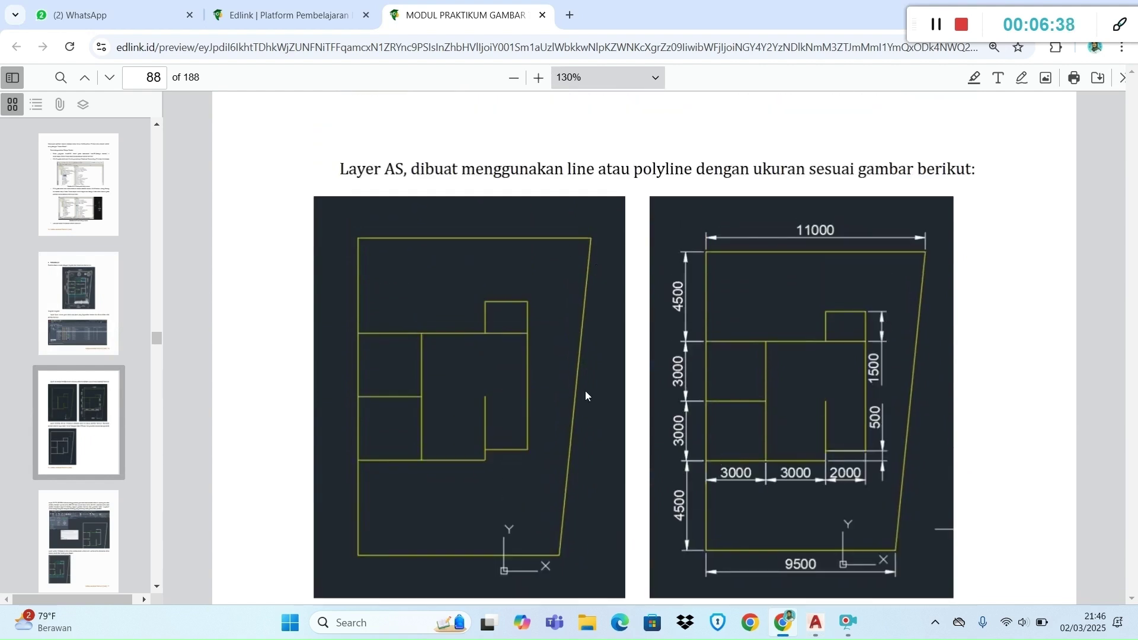
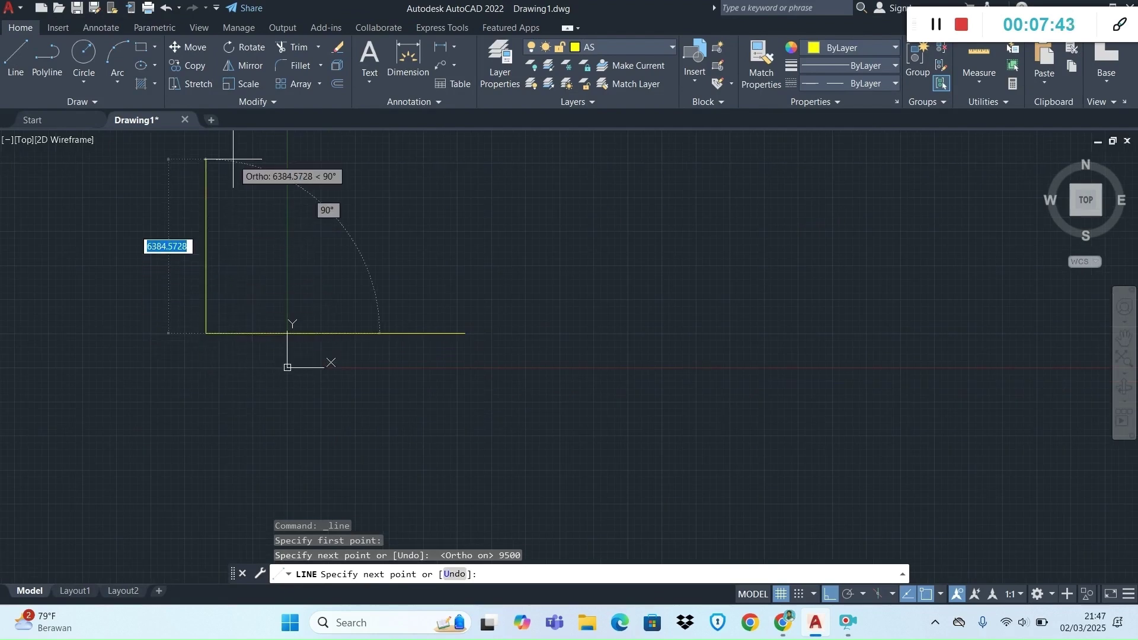
type("15")
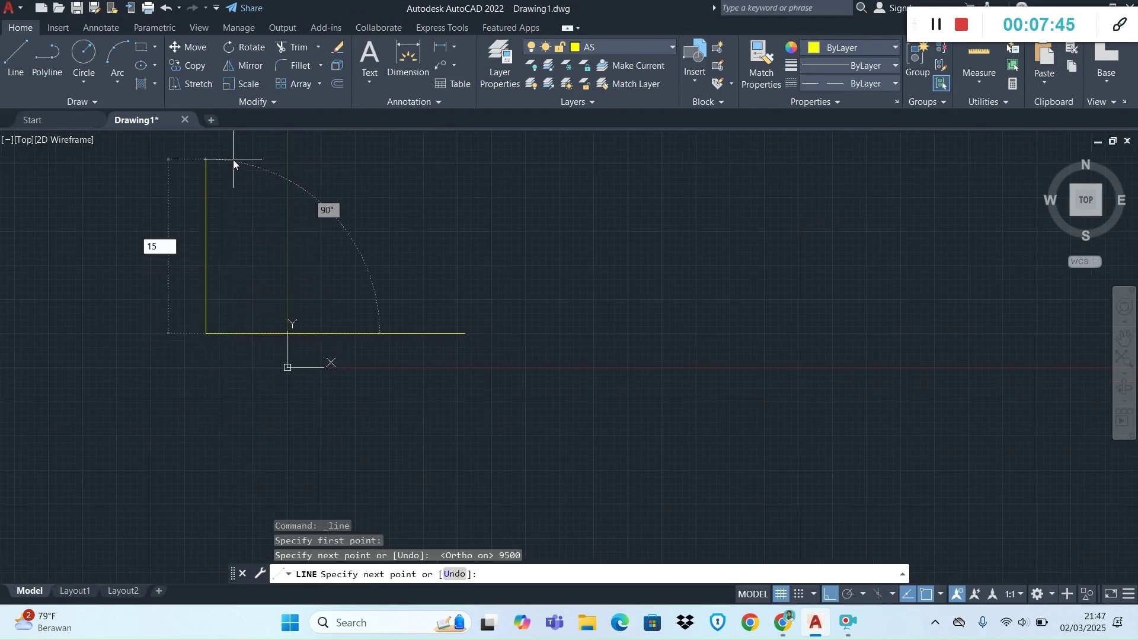
type("000")
key("Return")
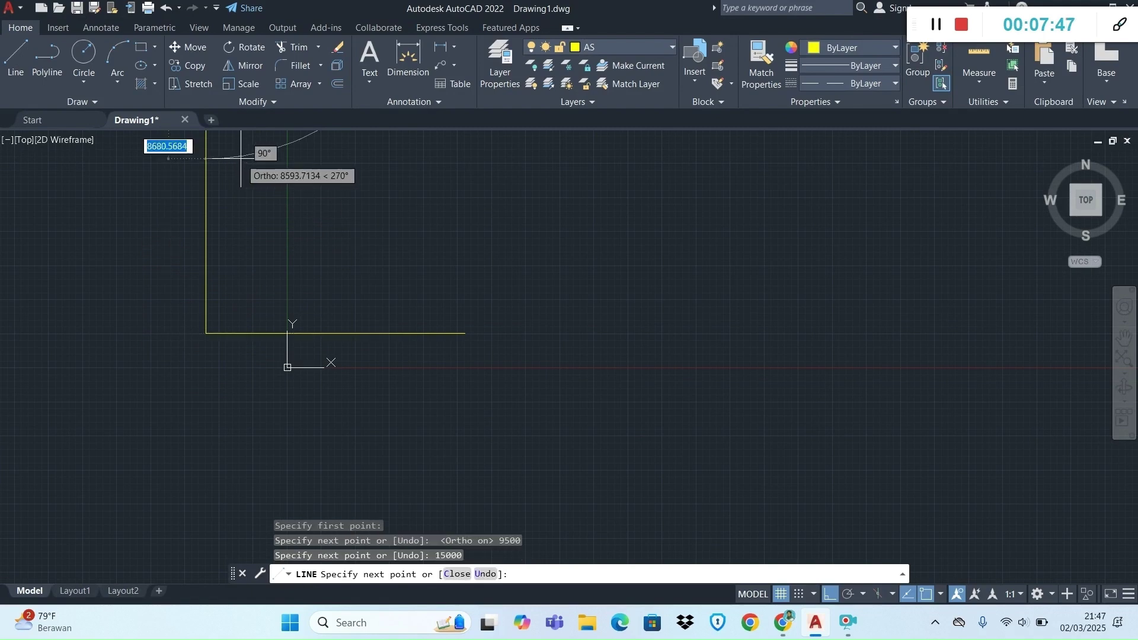
key("Escape")
Move the bottom and left boundary lines horizontally by their shared corner so both lie to the right of the Y axis.
scroll(386, 380, "down", 5)
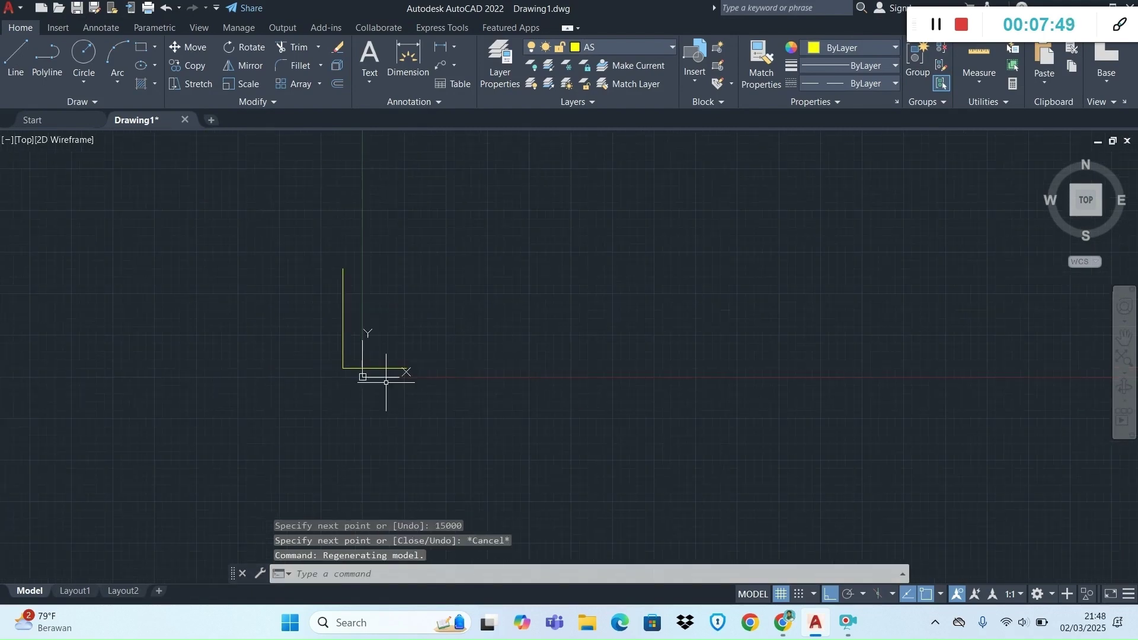
scroll(402, 300, "up", 3)
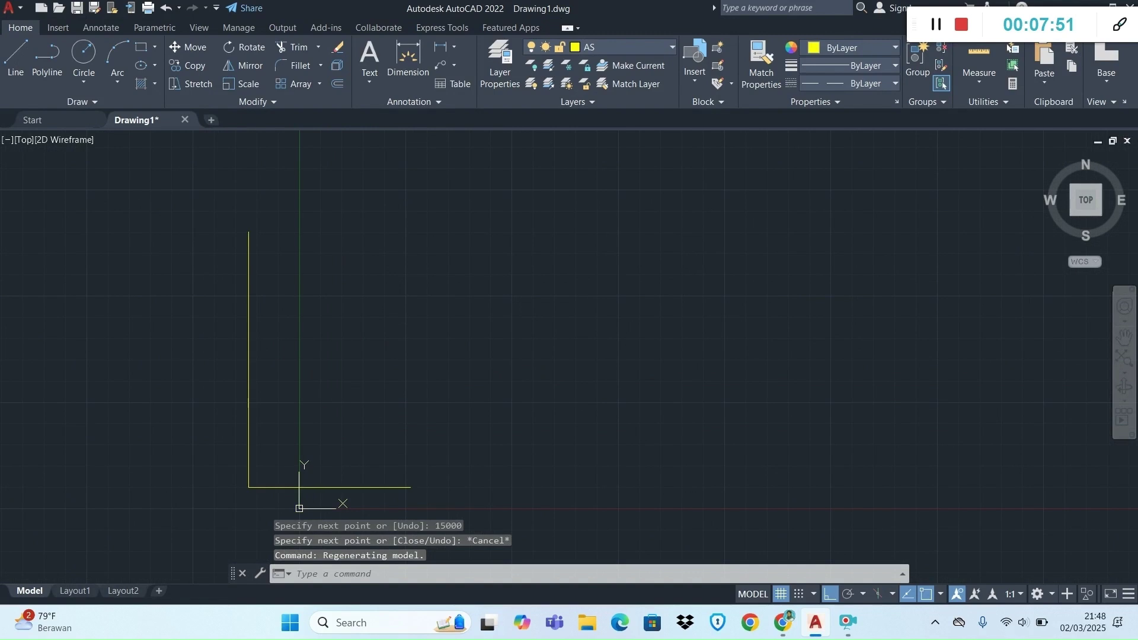
left_click(303, 487)
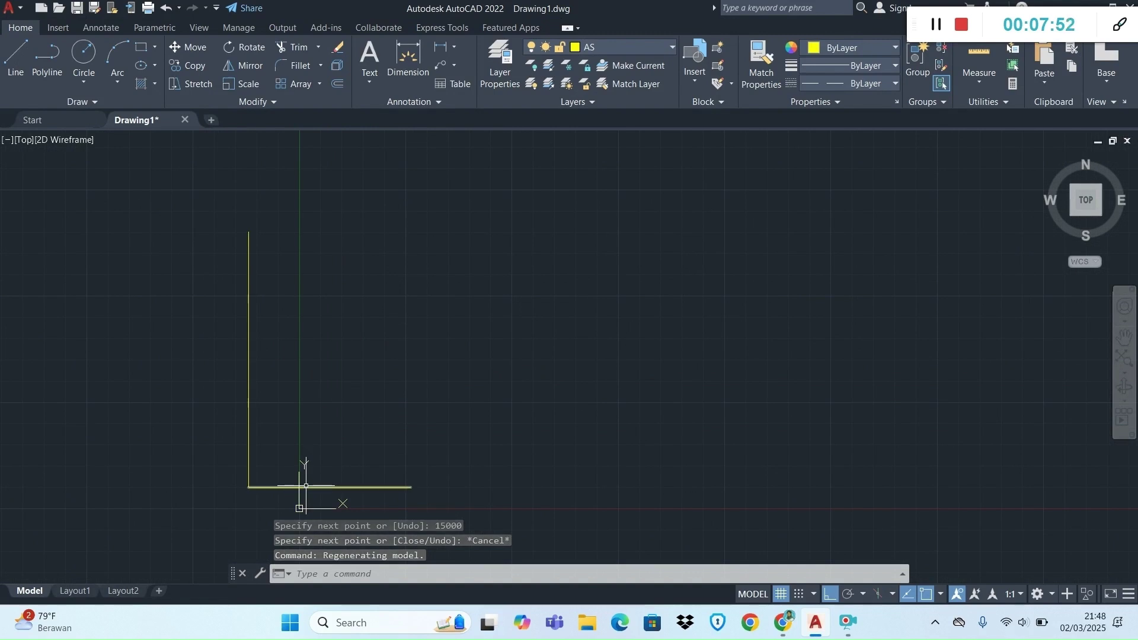
left_click(249, 424)
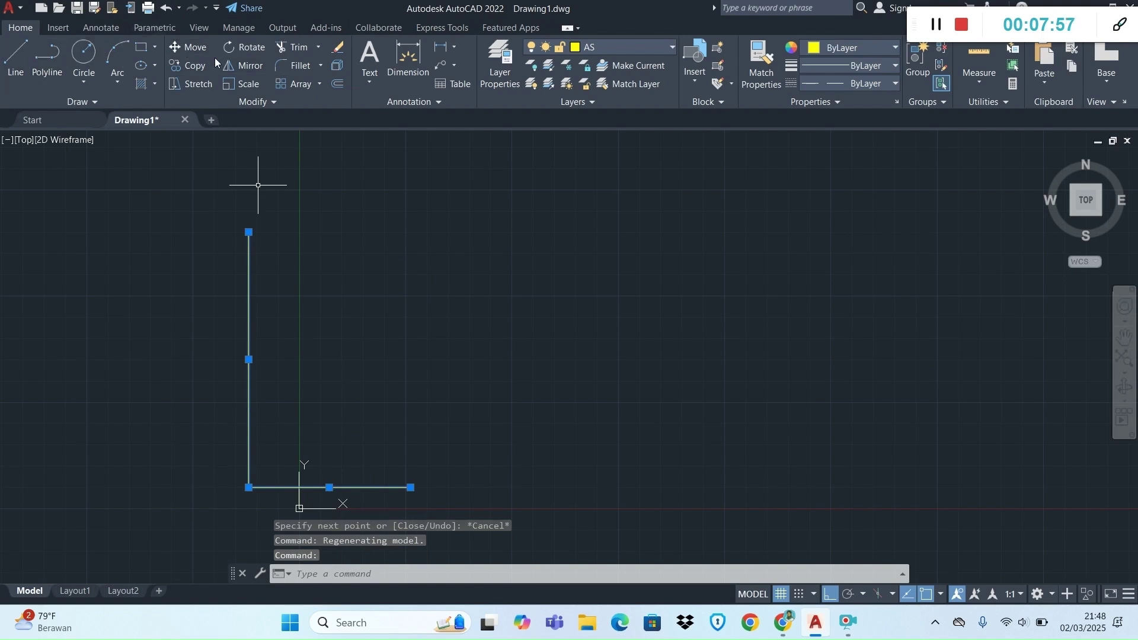
left_click(188, 42)
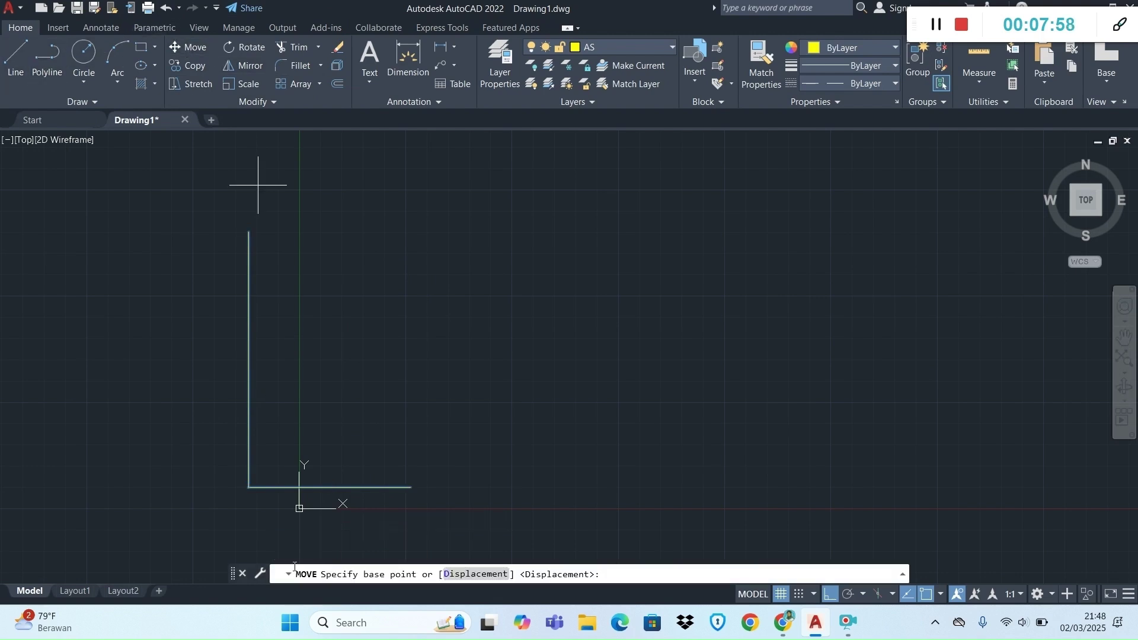
left_click(249, 487)
left_click(330, 482)
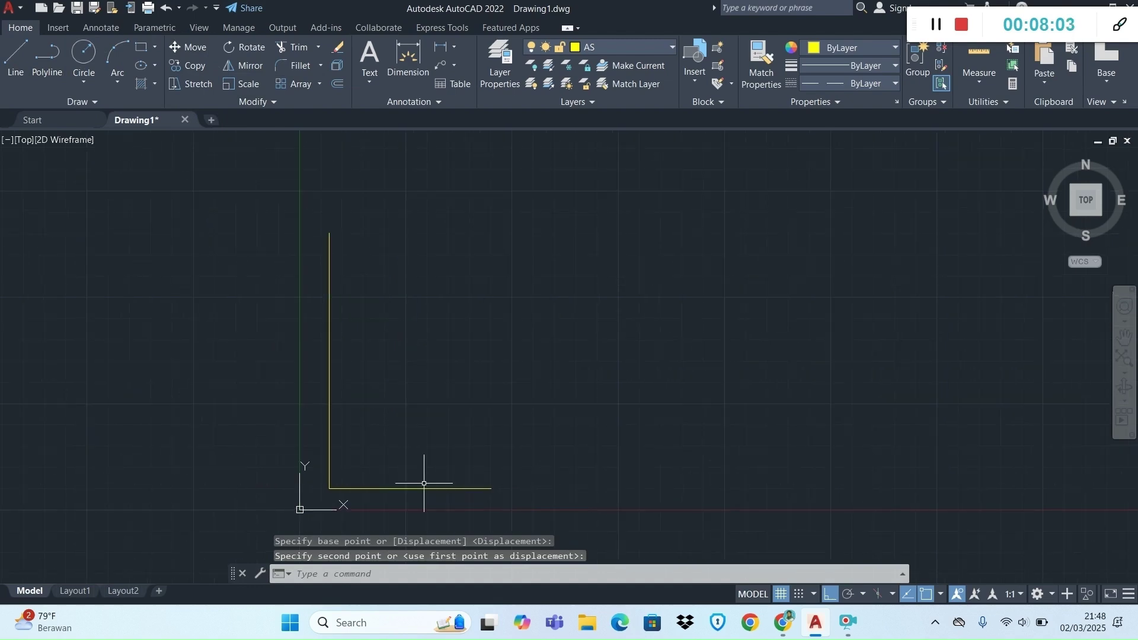
Check the module's top width, draw the 11000 top boundary line, and close the outline with a slanted line to the bottom line's right end.
key("alt+Tab")
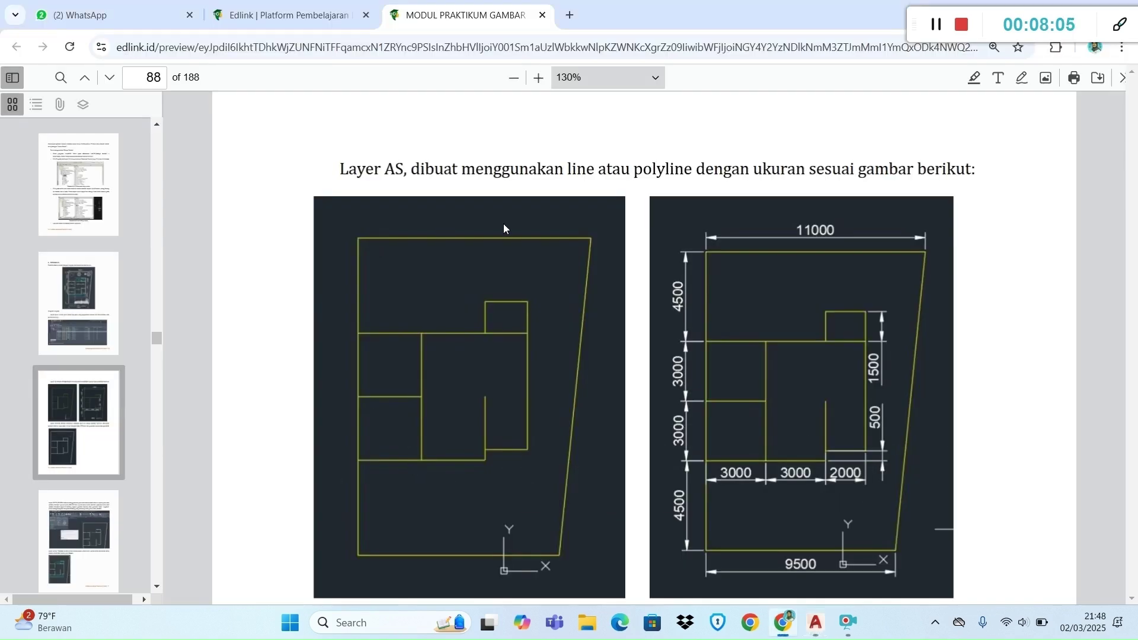
key("alt+Tab")
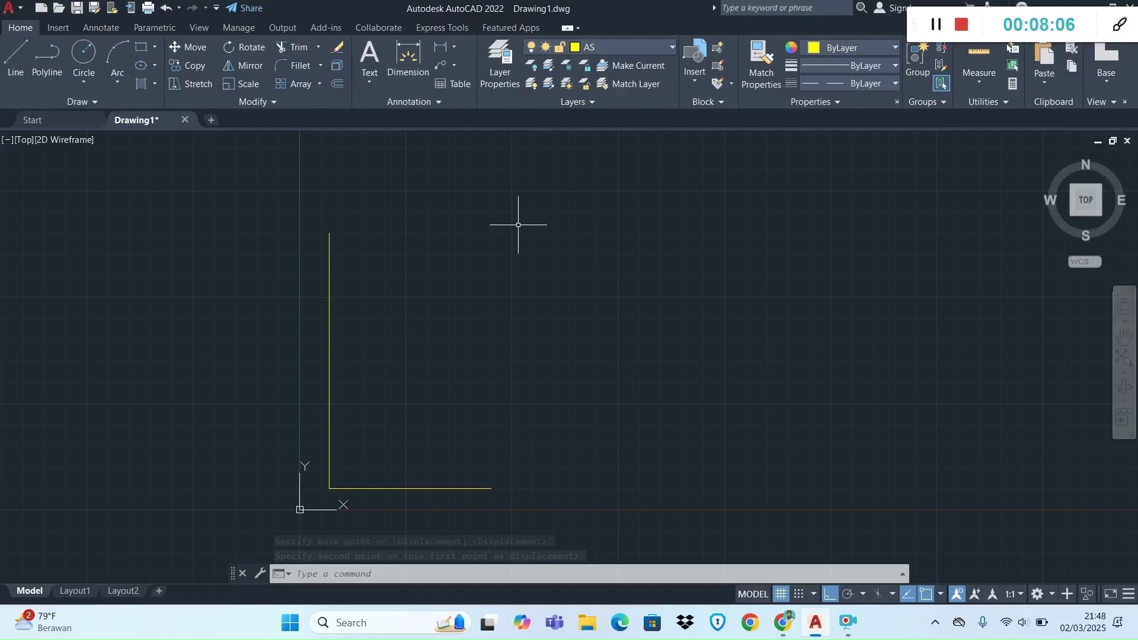
left_click(16, 59)
left_click(328, 233)
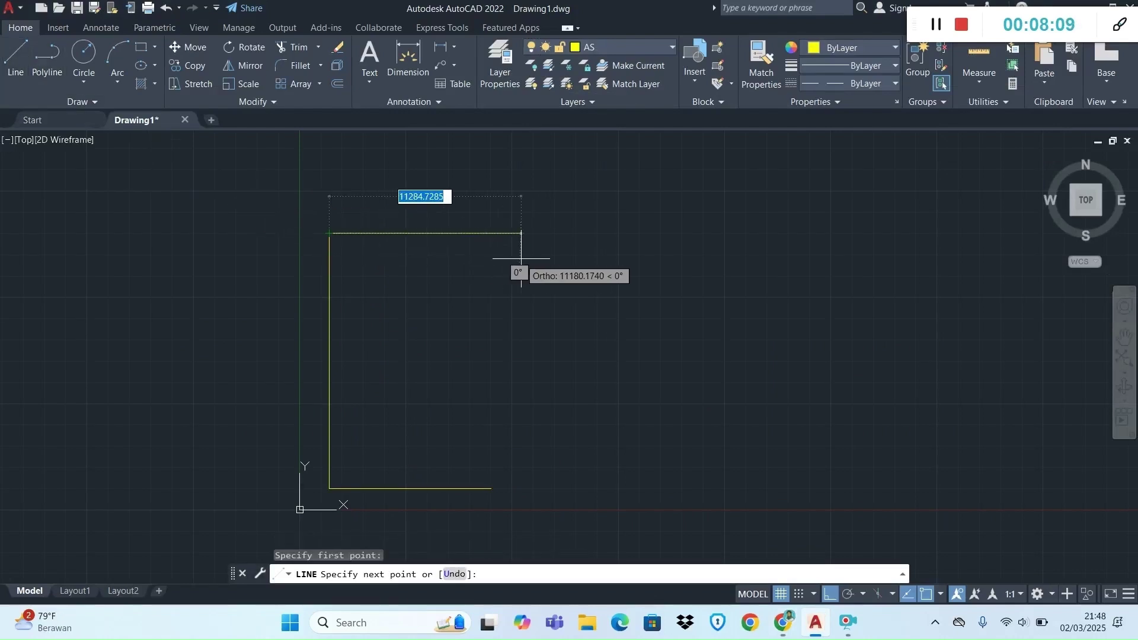
type("11000")
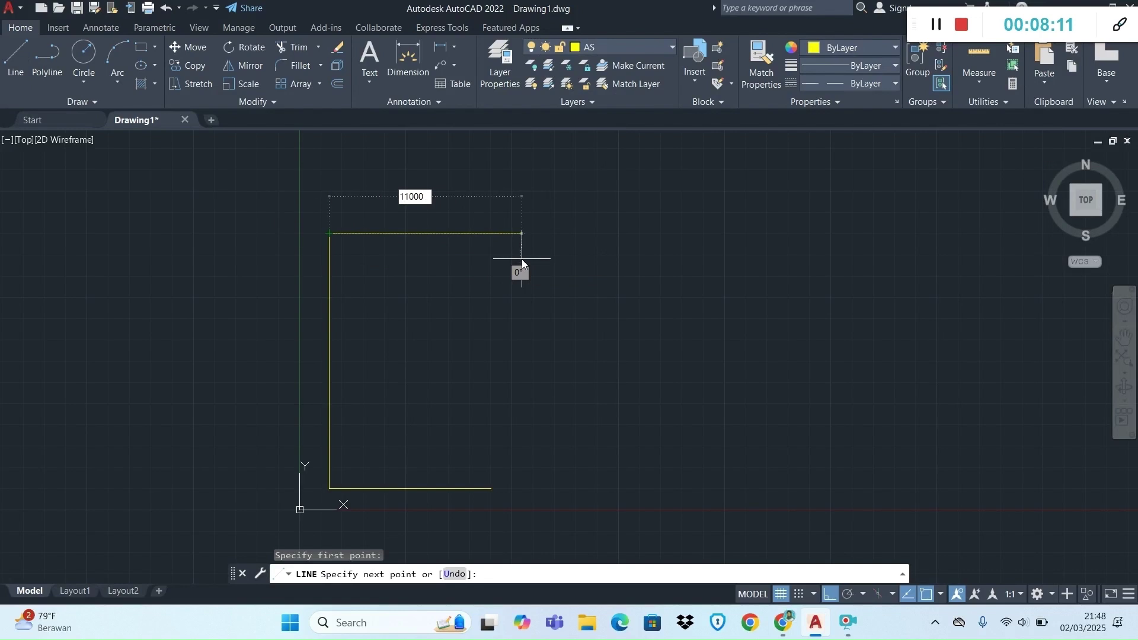
key("Return")
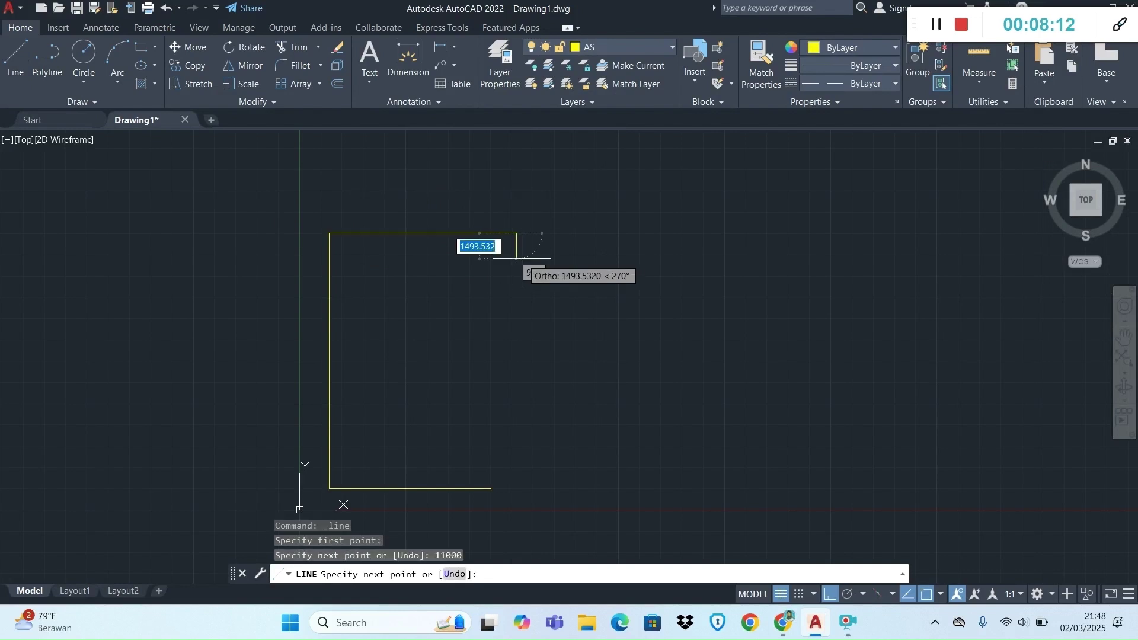
left_click(491, 488)
key("Escape")
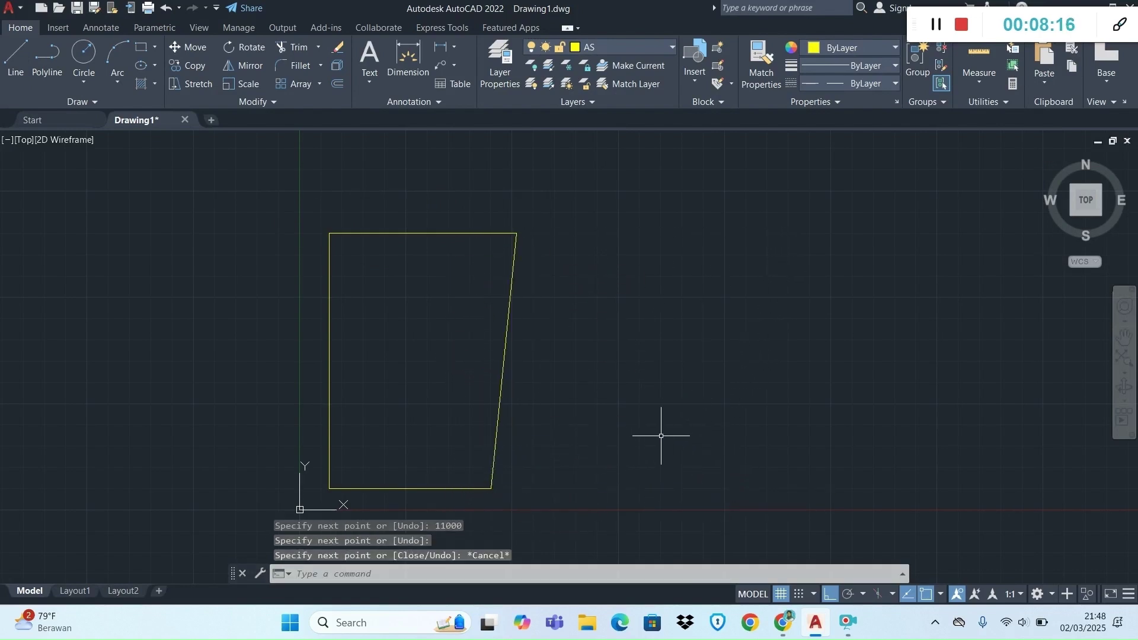
Consult the module's AS layer dimensions and offset the bottom boundary line 4500 upward.
key("alt+Tab")
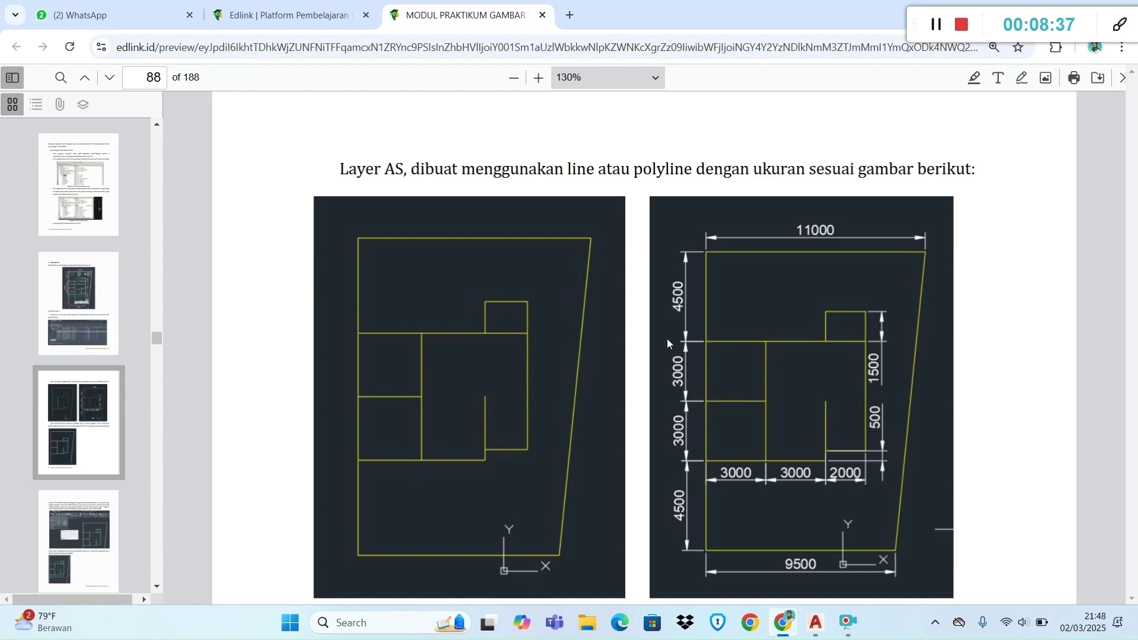
key("alt+Tab")
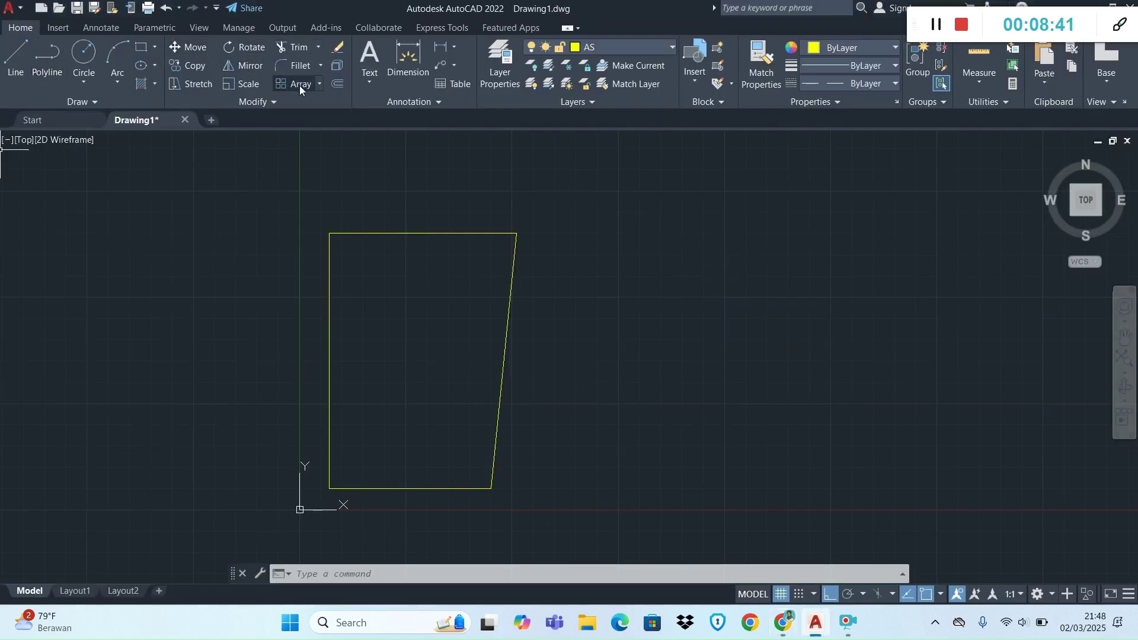
left_click(334, 87)
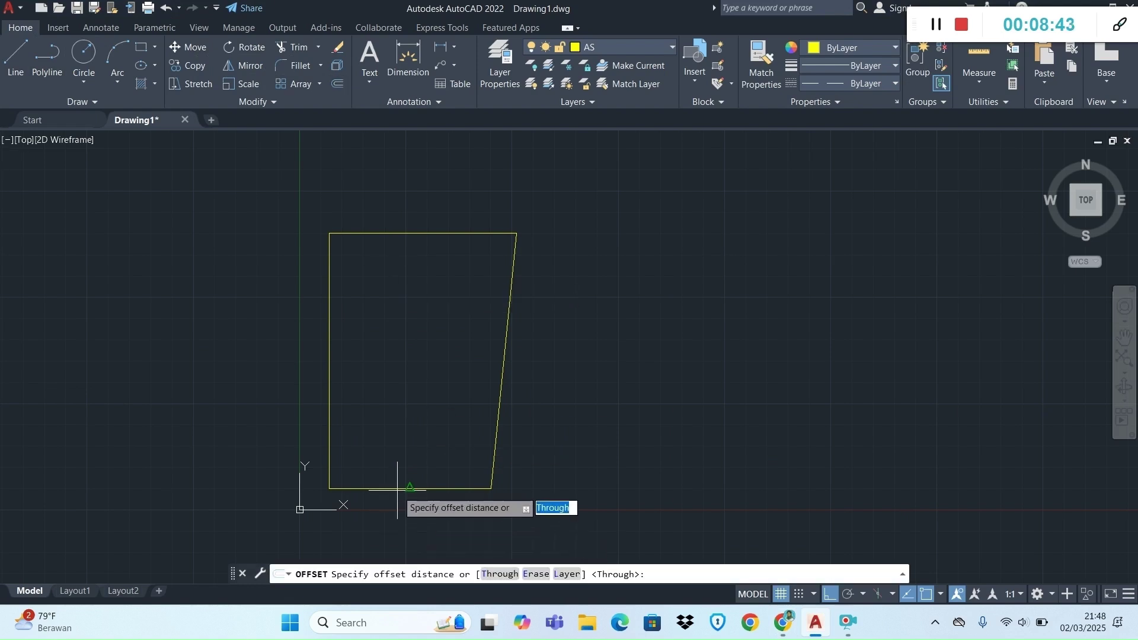
type("4500")
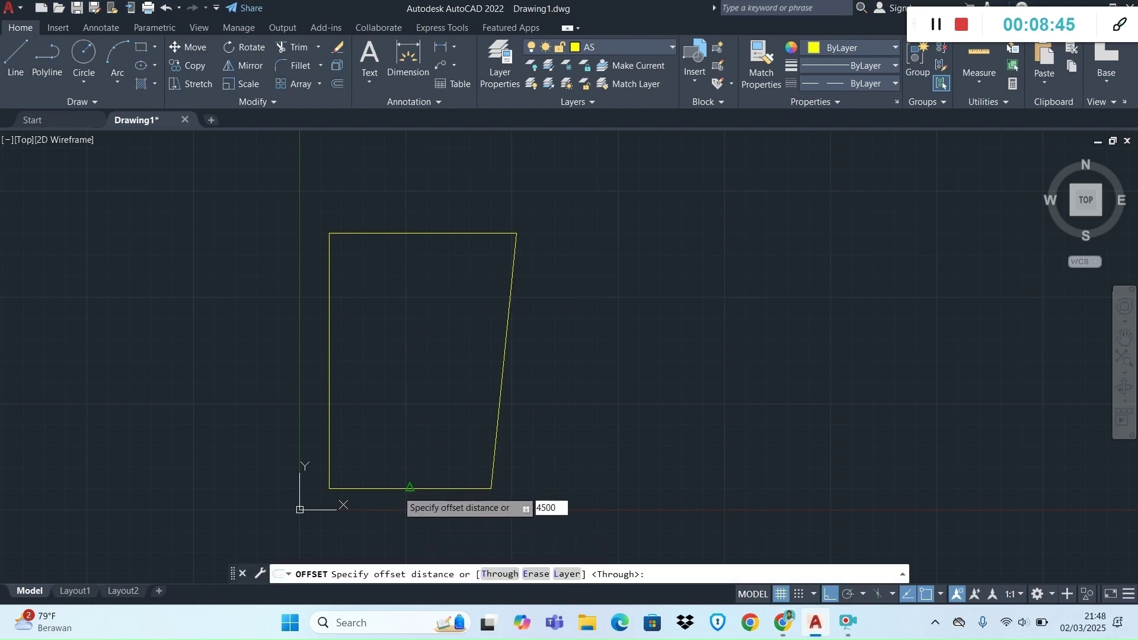
key("Return")
left_click(410, 489)
left_click(412, 385)
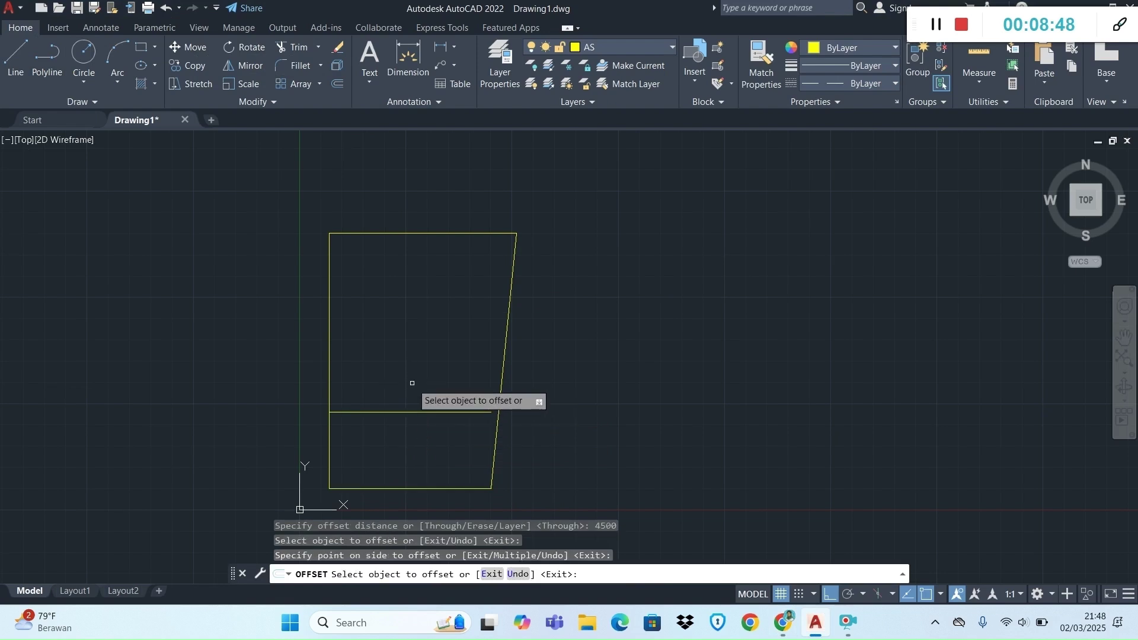
Offset the new horizontal axis line 3000 upward, and offset the resulting line another 3000 upward.
left_click(382, 412)
type("30")
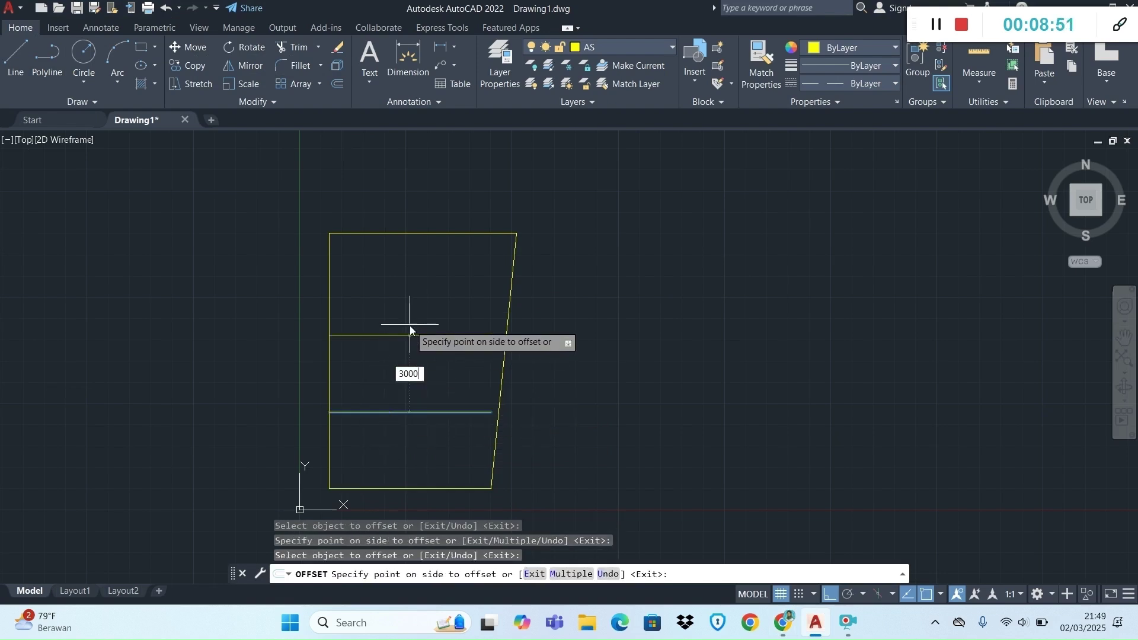
type("00")
key("Return")
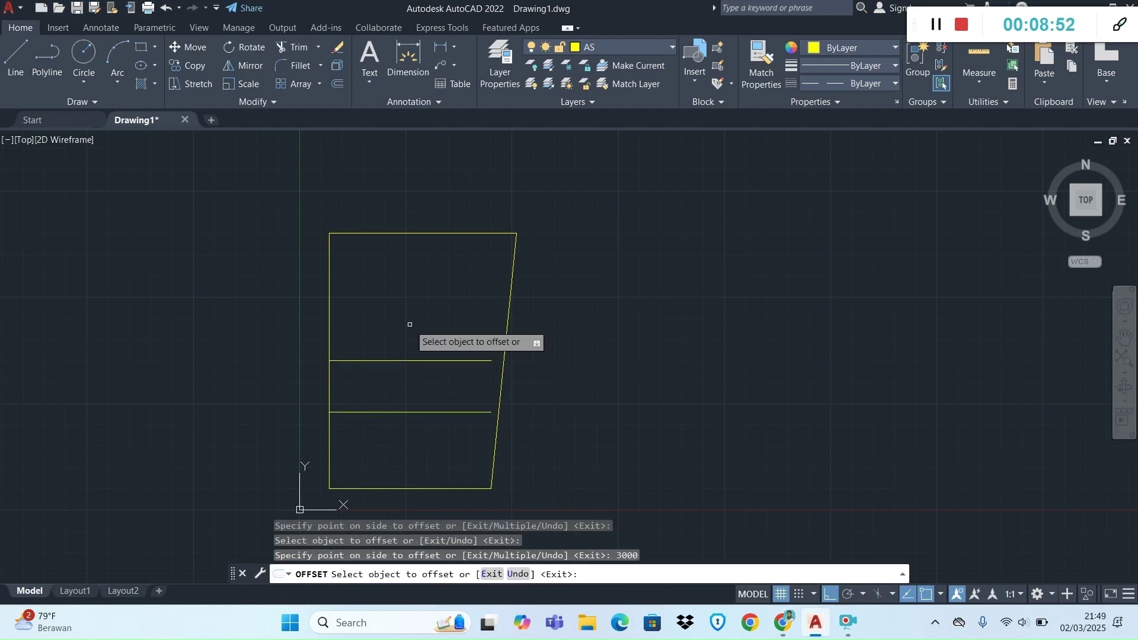
left_click(396, 360)
type("3000")
key("Return")
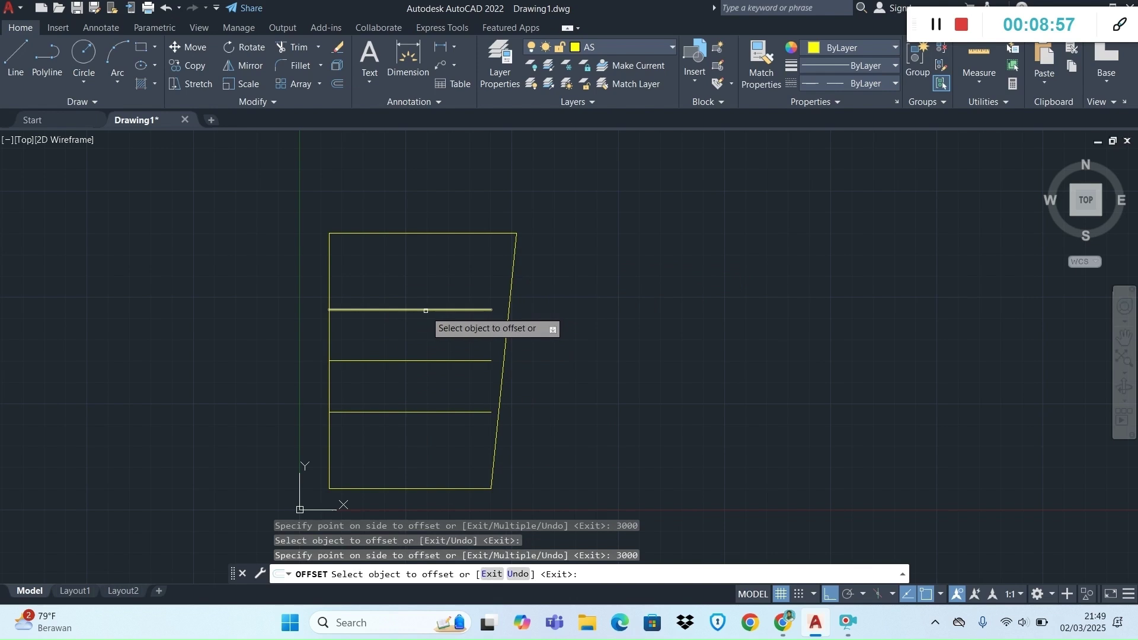
left_click(428, 310)
type("4")
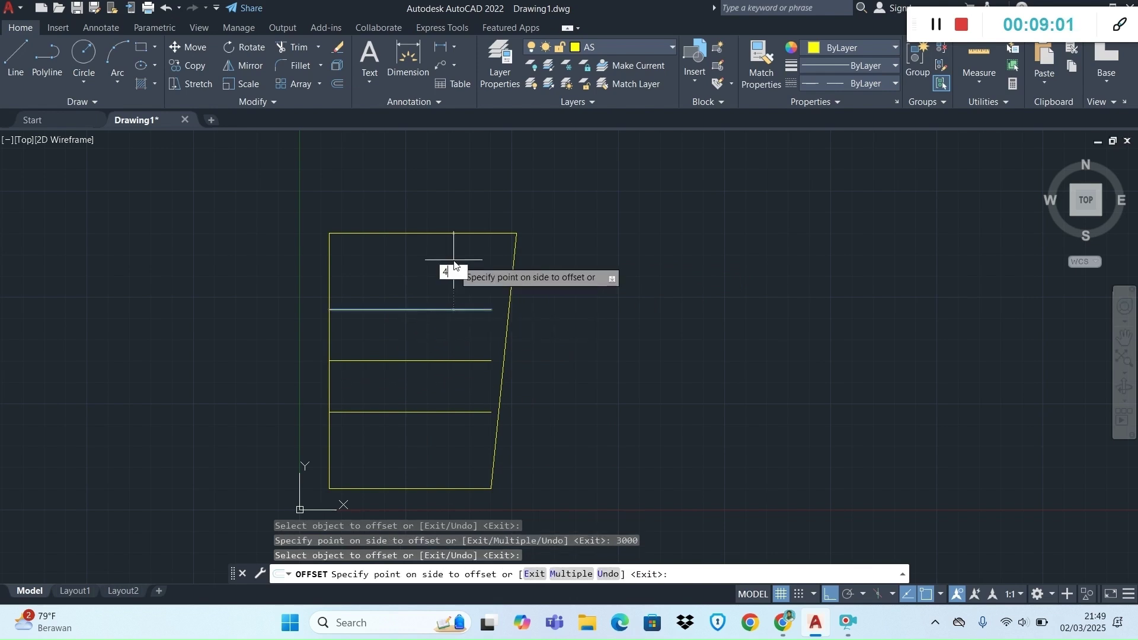
key("Escape")
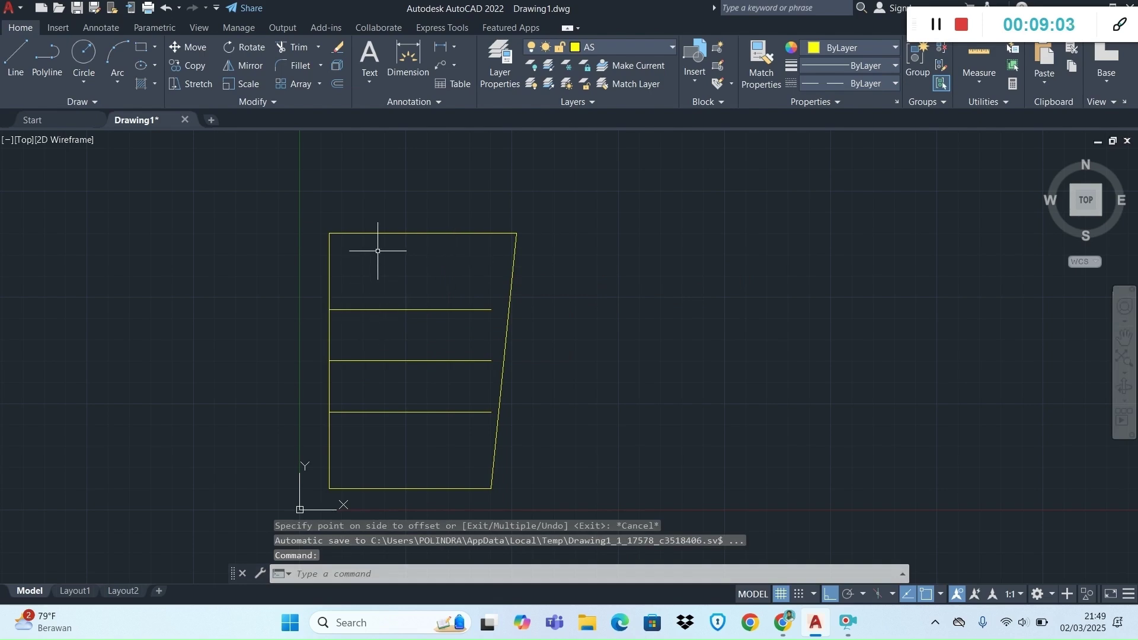
Check the module's dimensions, offset the lowest interior horizontal line 500 upward, and offset the uppermost interior horizontal line 1500 upward.
key("alt+Tab")
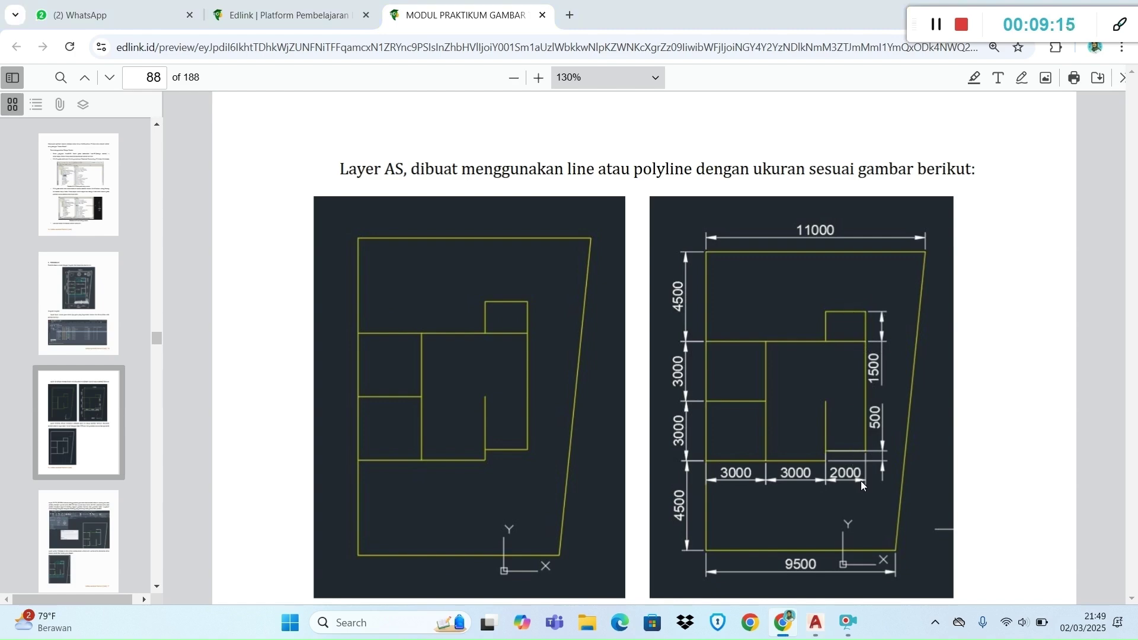
key("alt+Tab")
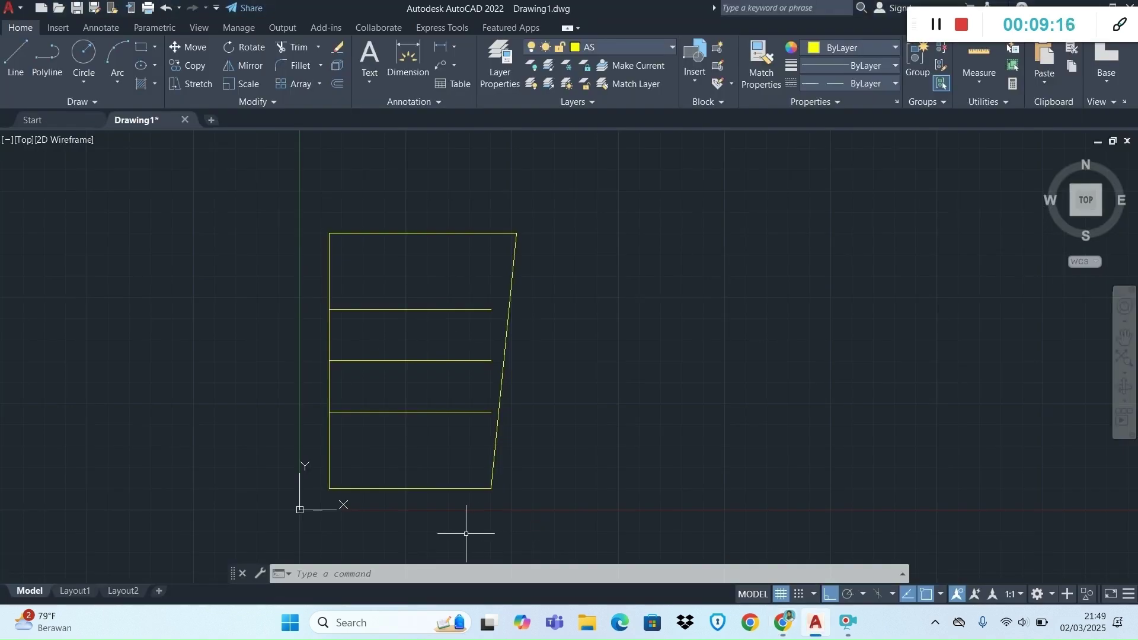
left_click(465, 410)
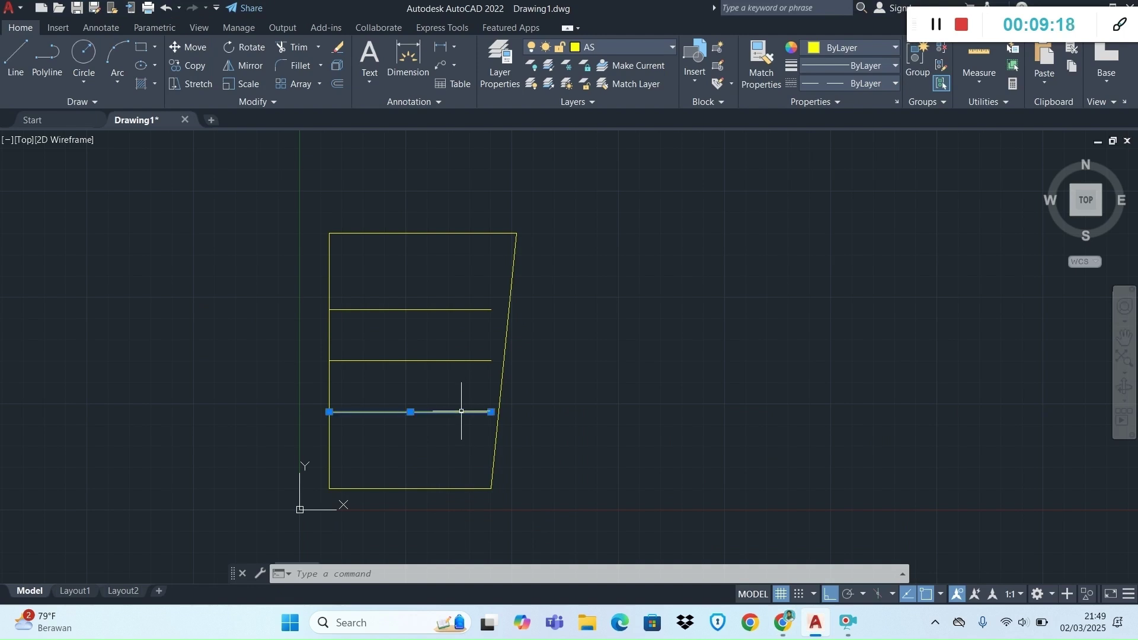
left_click(336, 84)
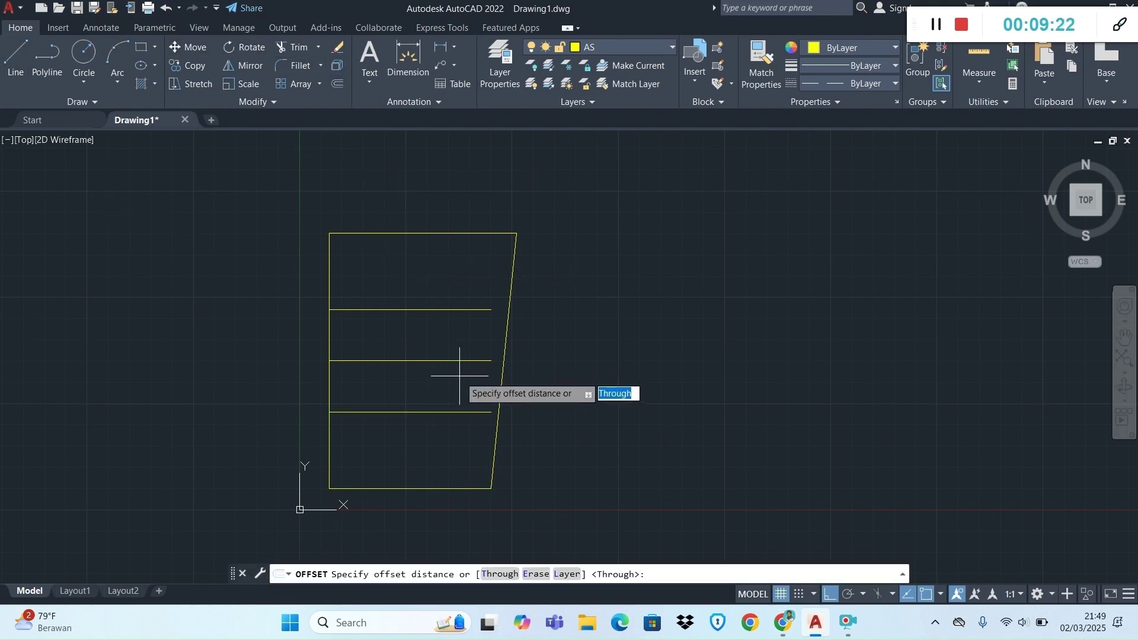
type("500")
key("Return")
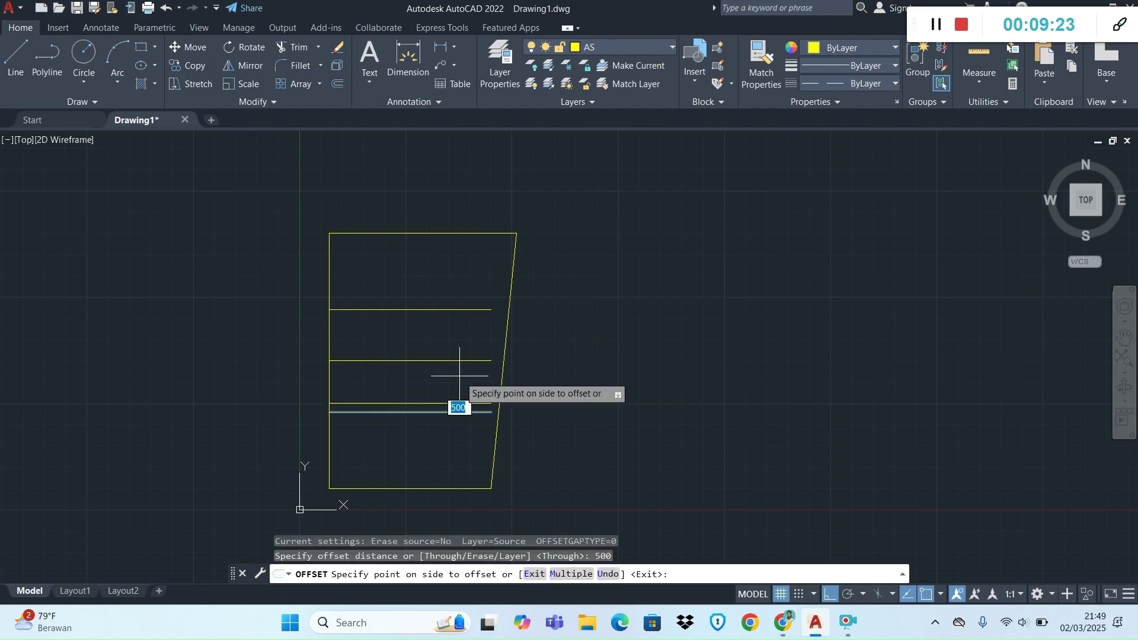
left_click(461, 393)
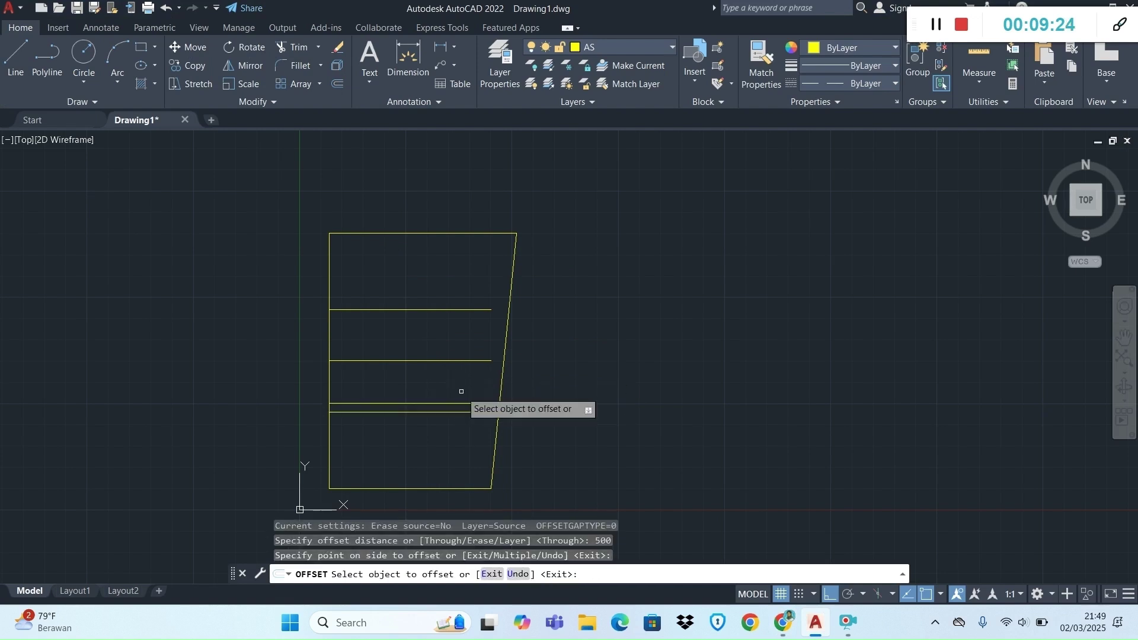
left_click(463, 308)
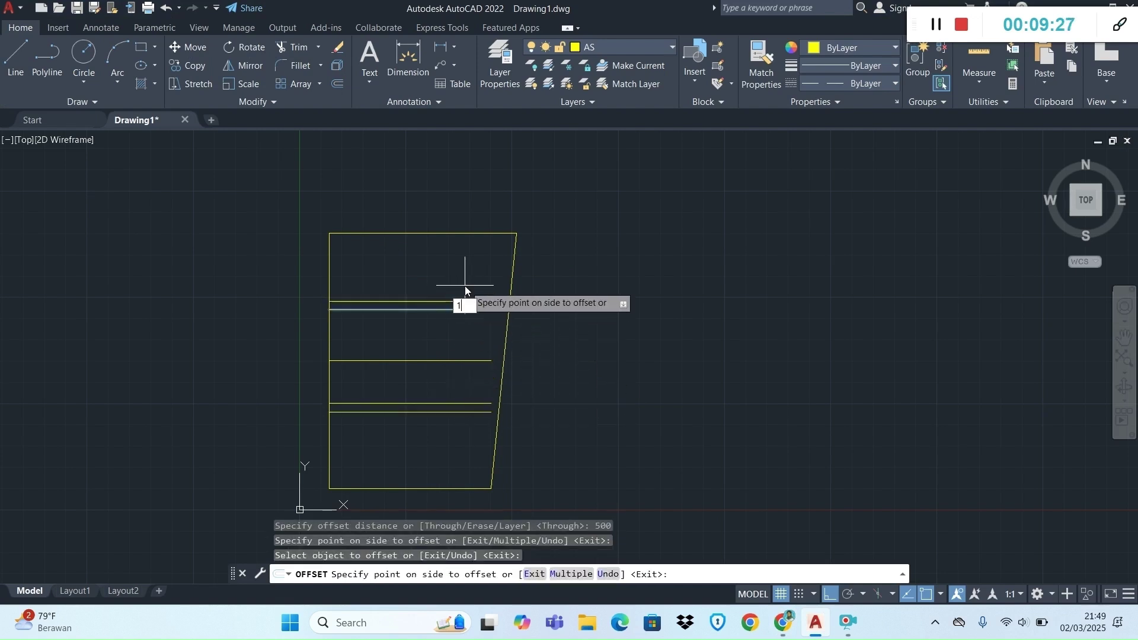
key("Return")
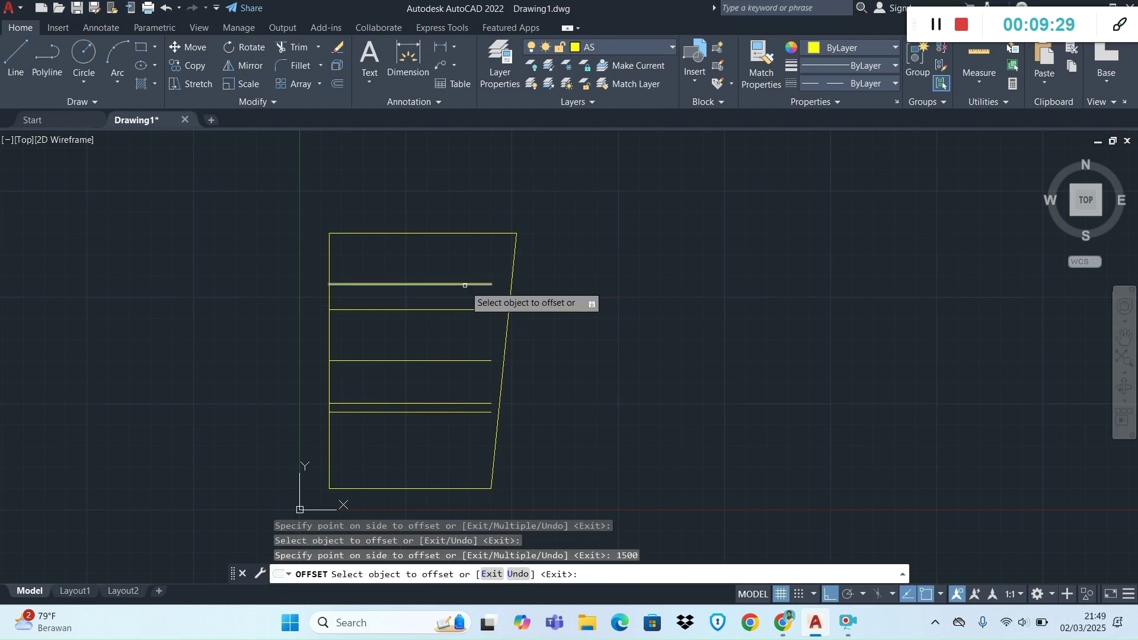
Check the module's room widths, offset the left boundary line 3000 to the right, and offset the resulting line another 3000.
key("alt+Tab")
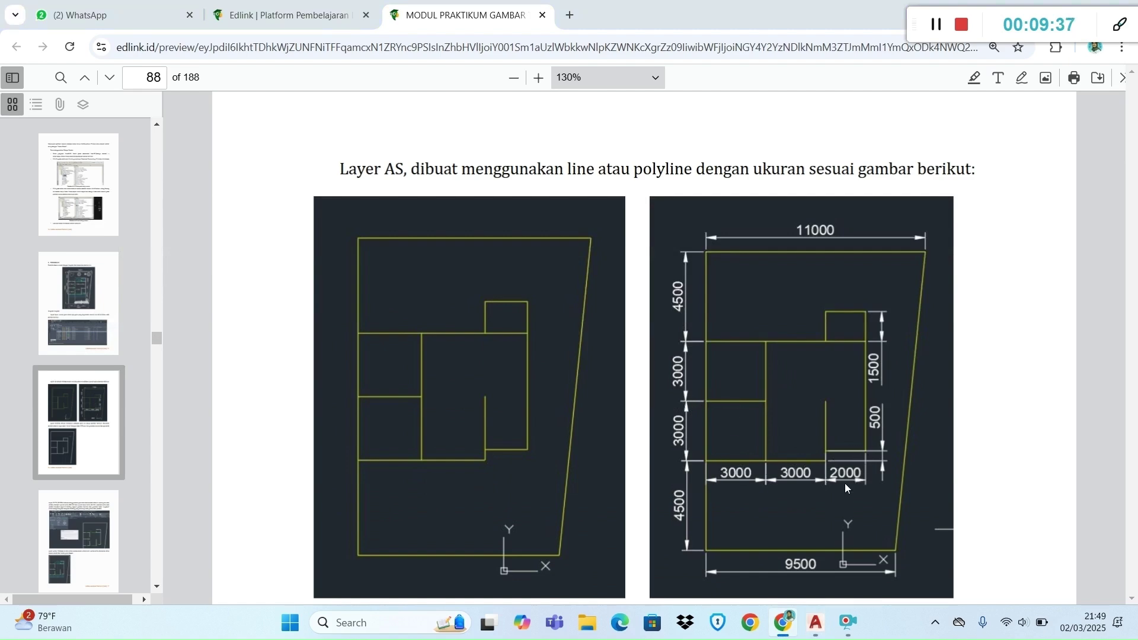
key("alt+Tab")
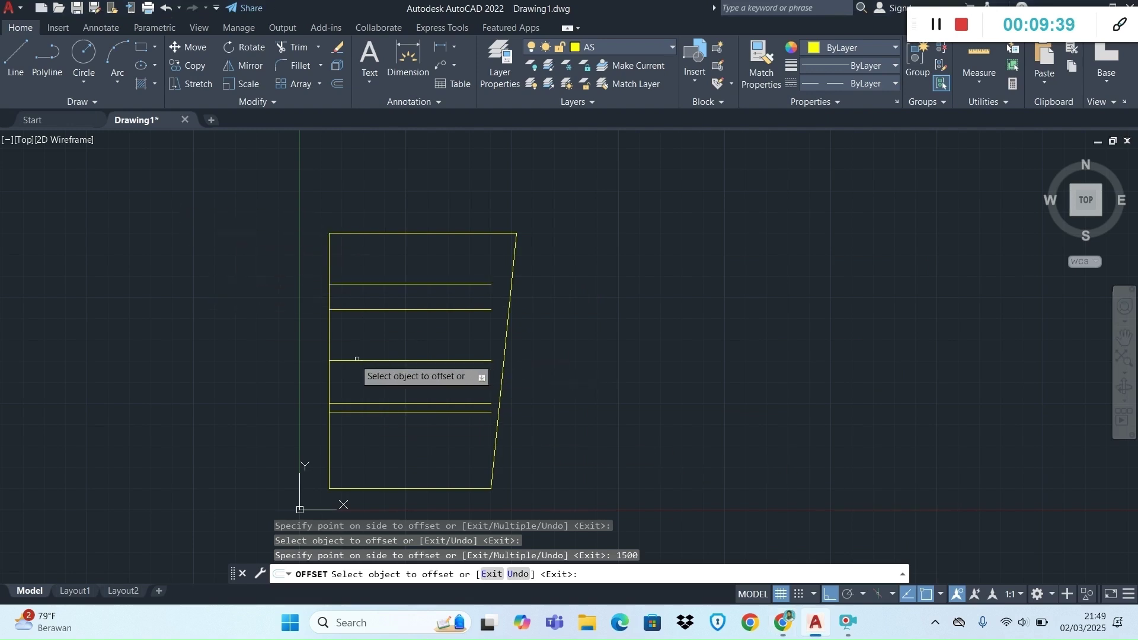
left_click(330, 355)
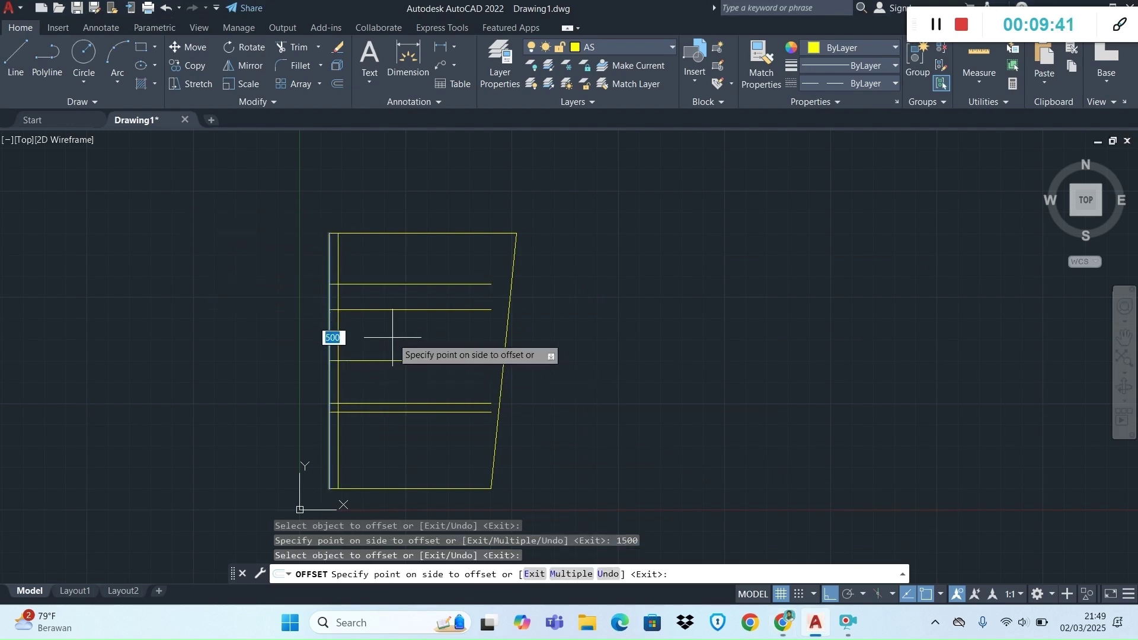
type("3000")
key("Return")
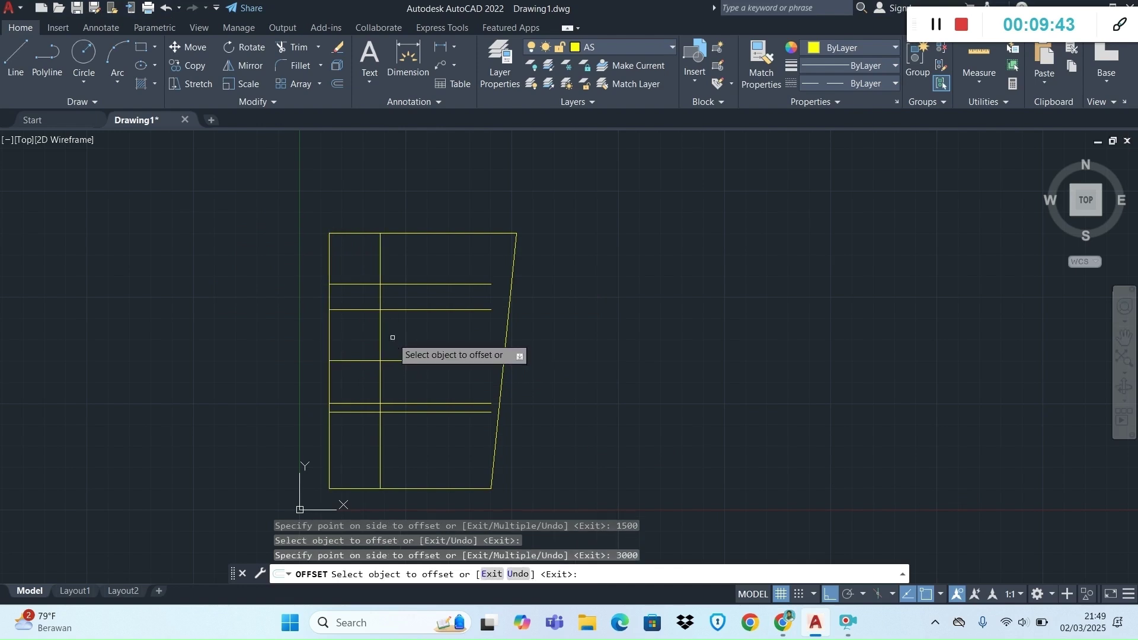
left_click(382, 339)
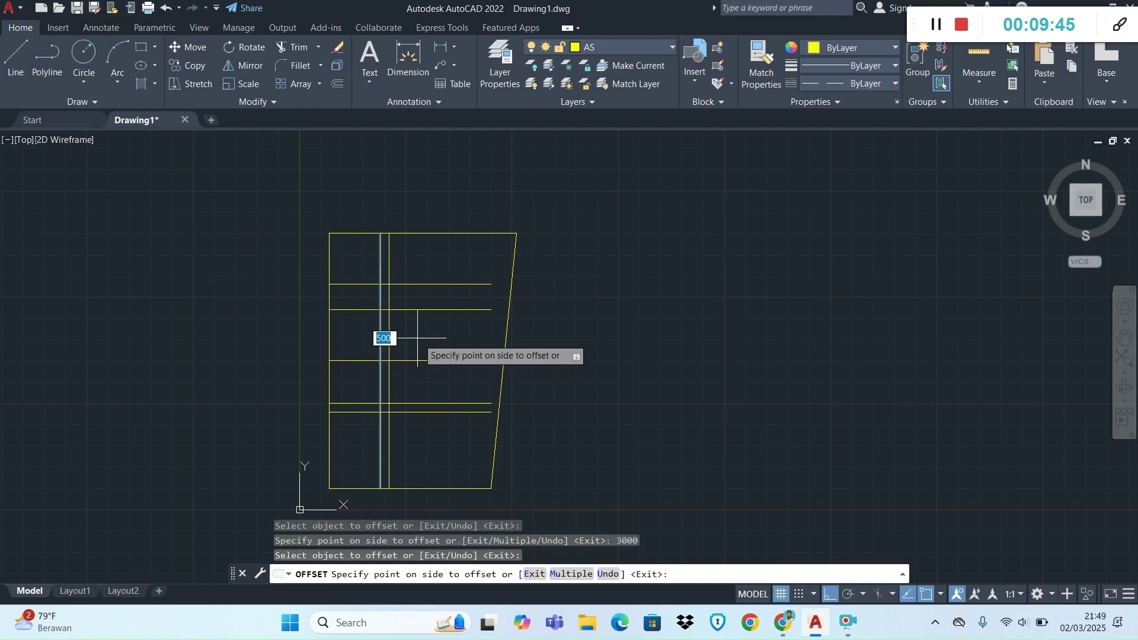
type("3000")
key("Return")
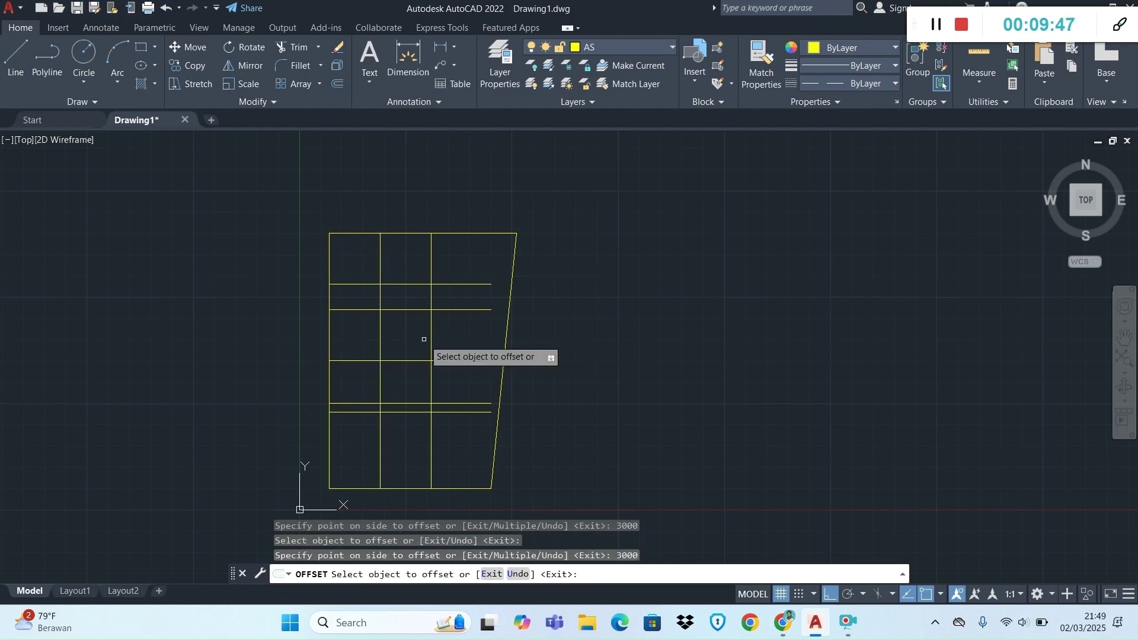
Offset the second interior vertical line 2000 to the right and end the Offset command.
left_click(431, 340)
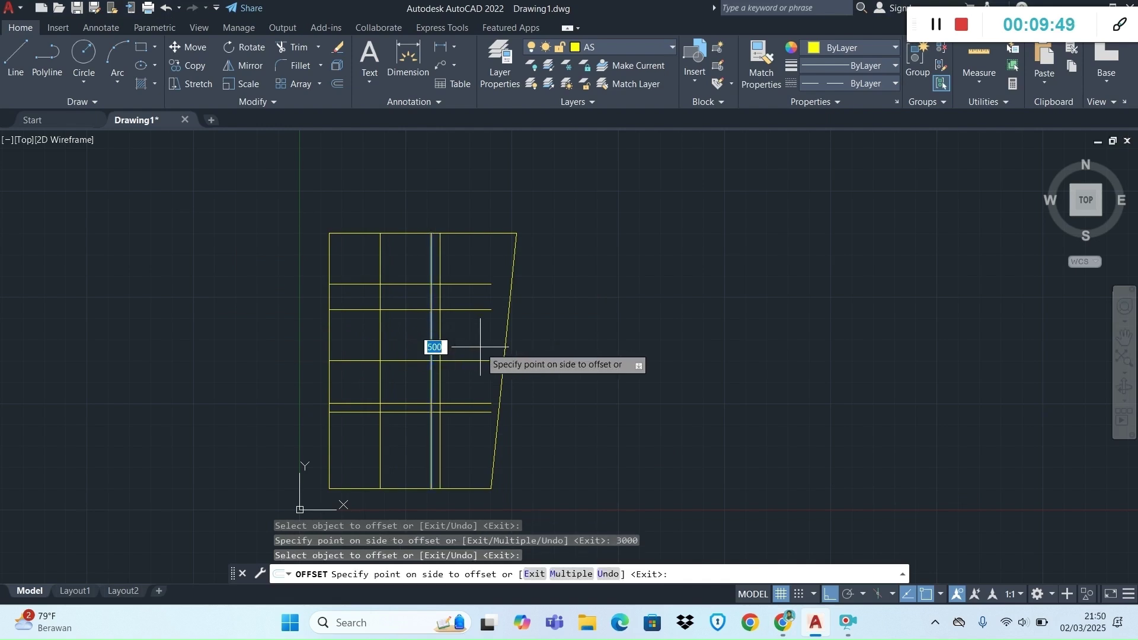
type("2000")
key("Return")
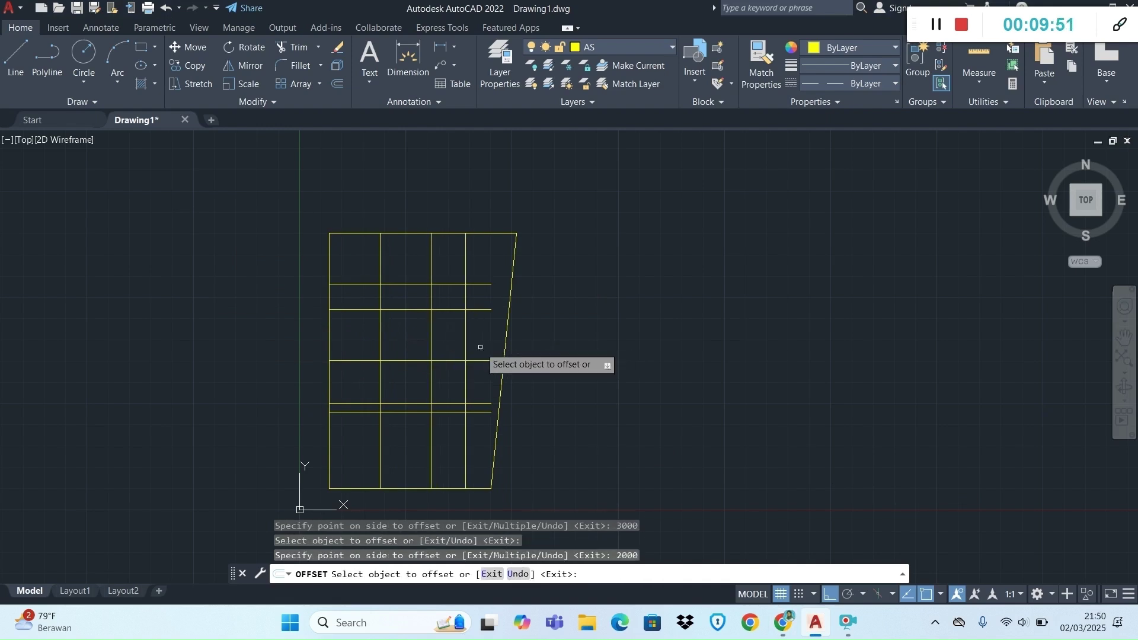
key("Escape")
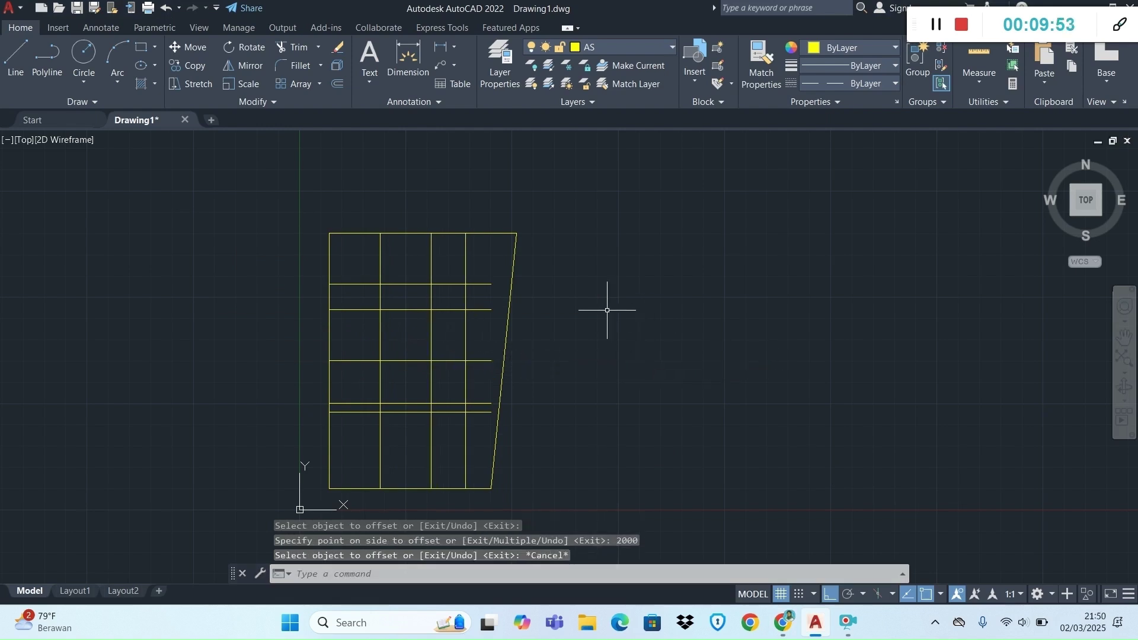
Trim the interior vertical lines above the uppermost interior horizontal line, and trim that horizontal line across the two 3000-wide bays.
left_click(292, 48)
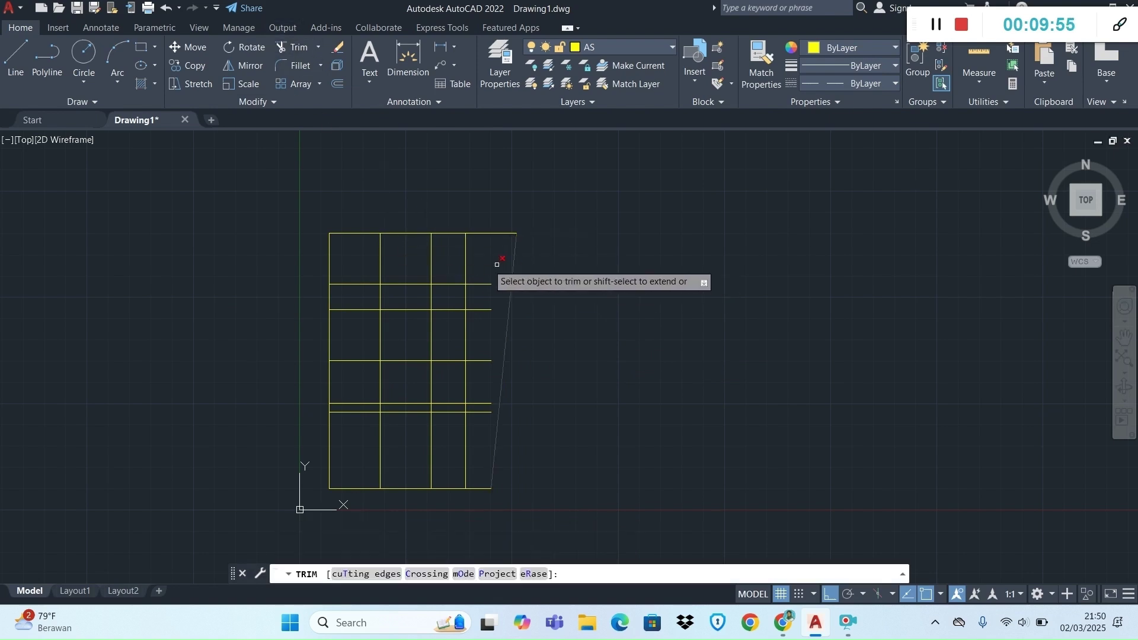
left_click(481, 262)
left_click(367, 256)
left_click(352, 280)
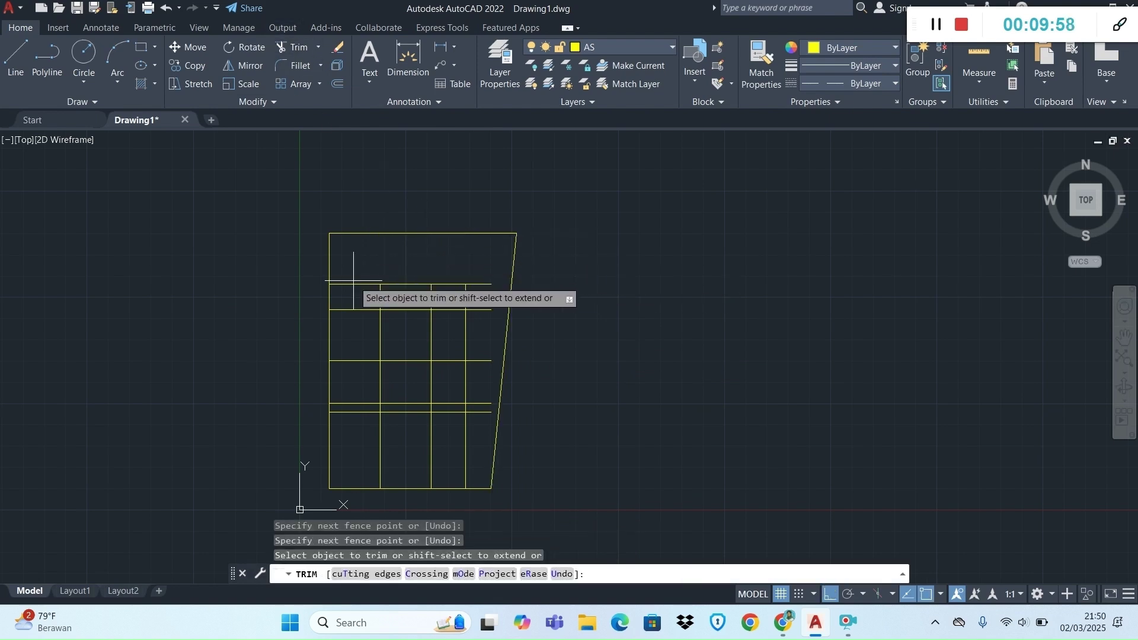
left_click(349, 297)
left_click(409, 277)
left_click(412, 299)
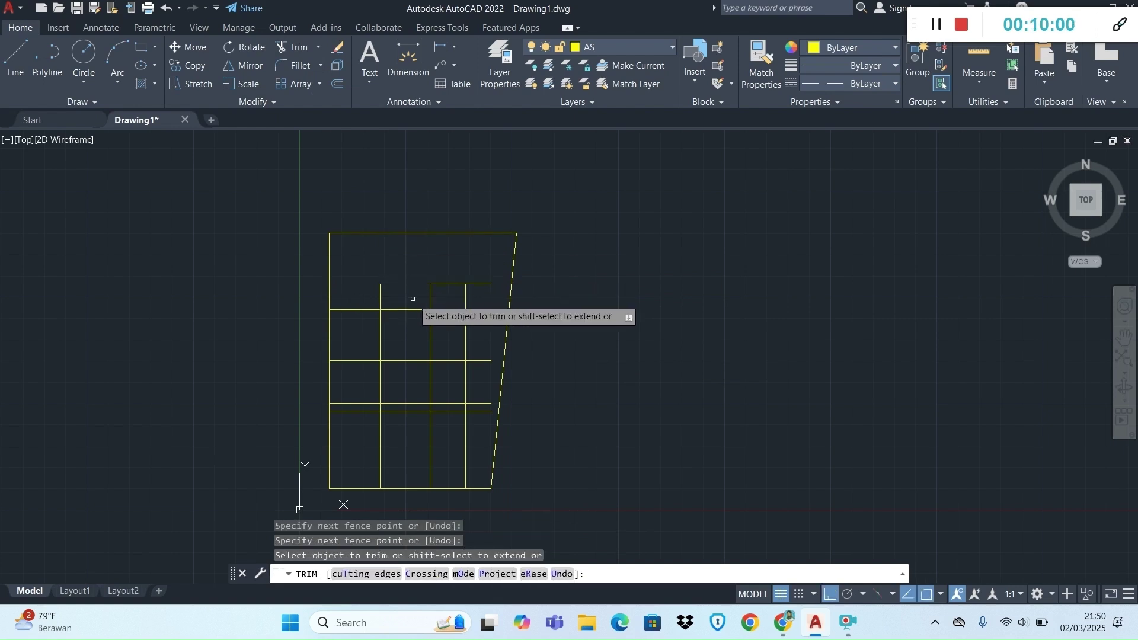
Trim the interior horizontal lines beyond the rightmost interior vertical, and remove the first interior vertical's stub above the rooms.
left_click(484, 273)
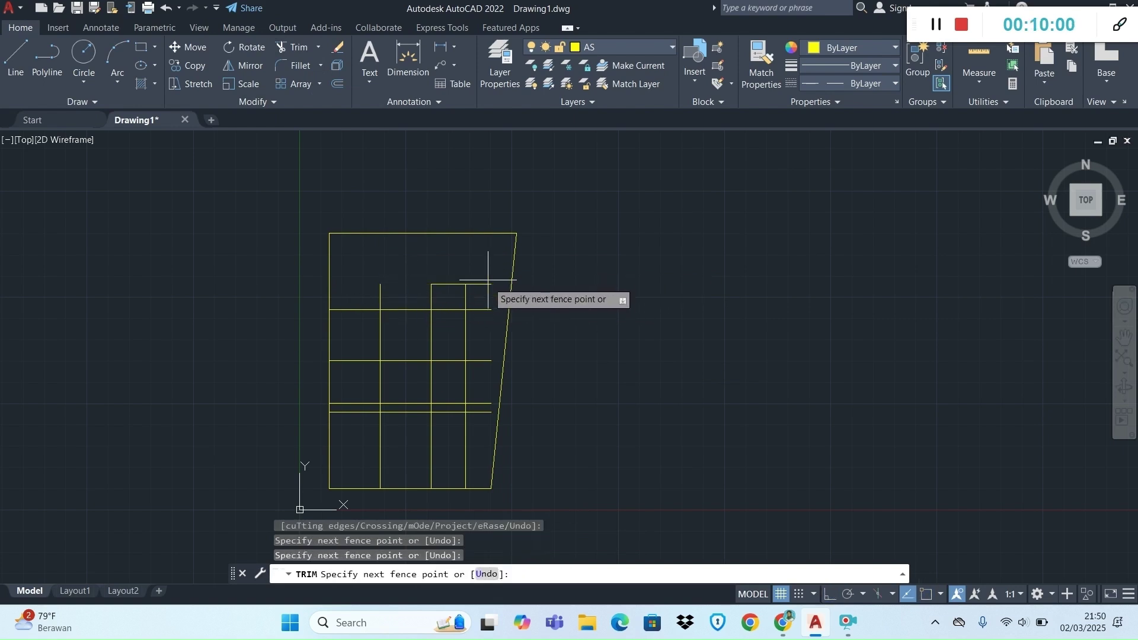
left_click(488, 430)
key("Return")
left_click(381, 298)
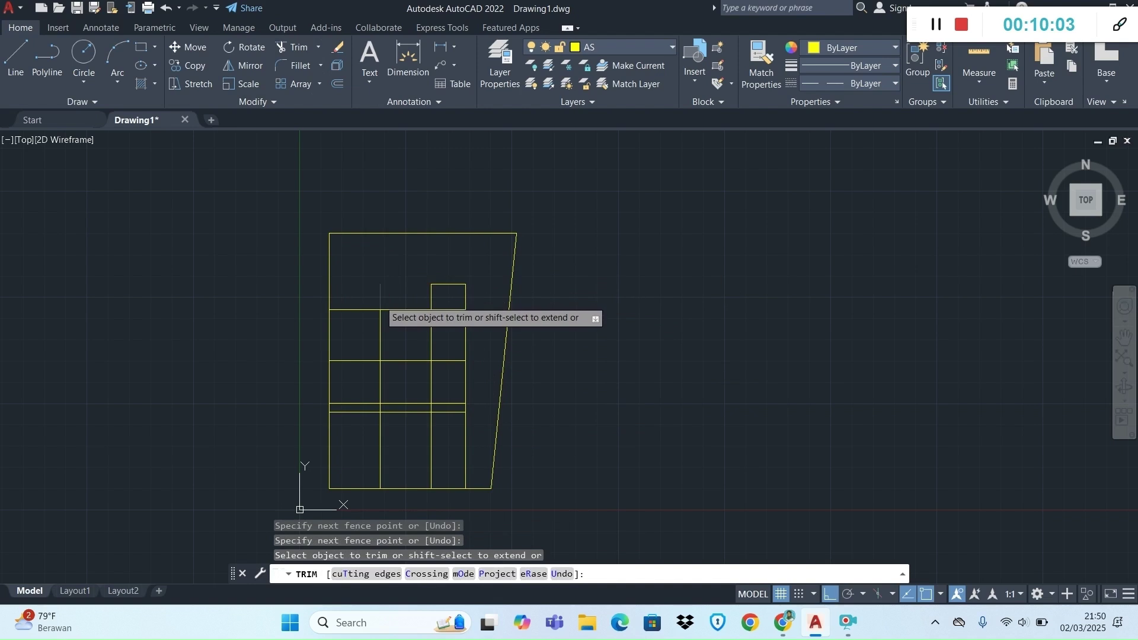
Trim all three interior vertical lines below the lowest interior horizontal line.
left_click(336, 446)
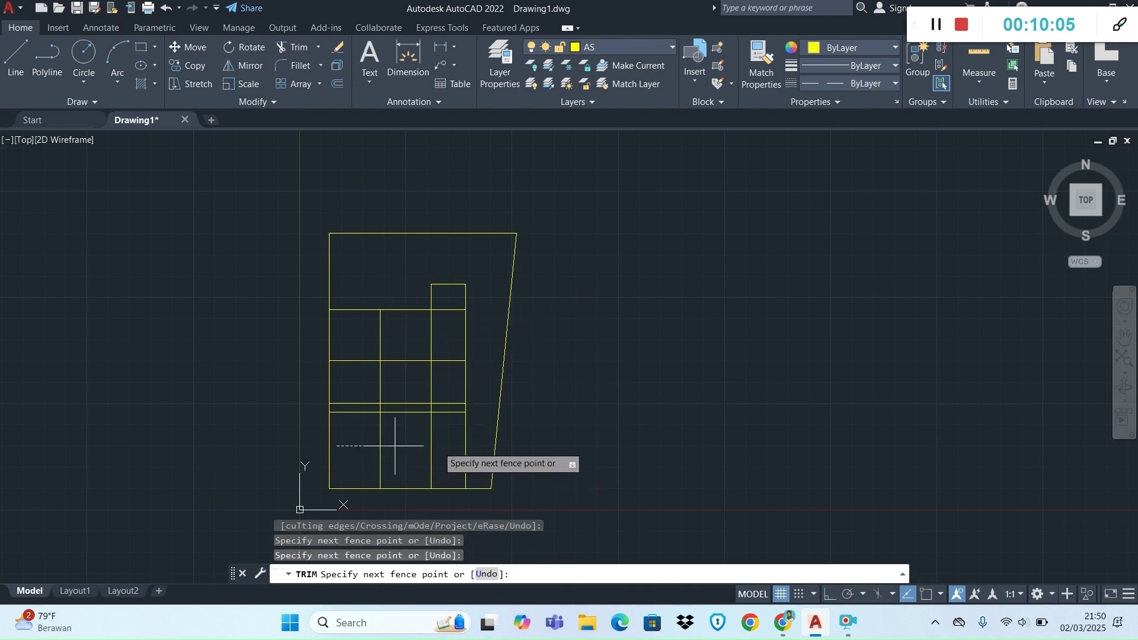
left_click(475, 448)
key("Return")
Trim the lowest horizontal line across the 2000-wide bay and the rightmost interior vertical's stub below that bay's 500-offset line.
scroll(451, 404, "up", 4)
left_click(437, 422)
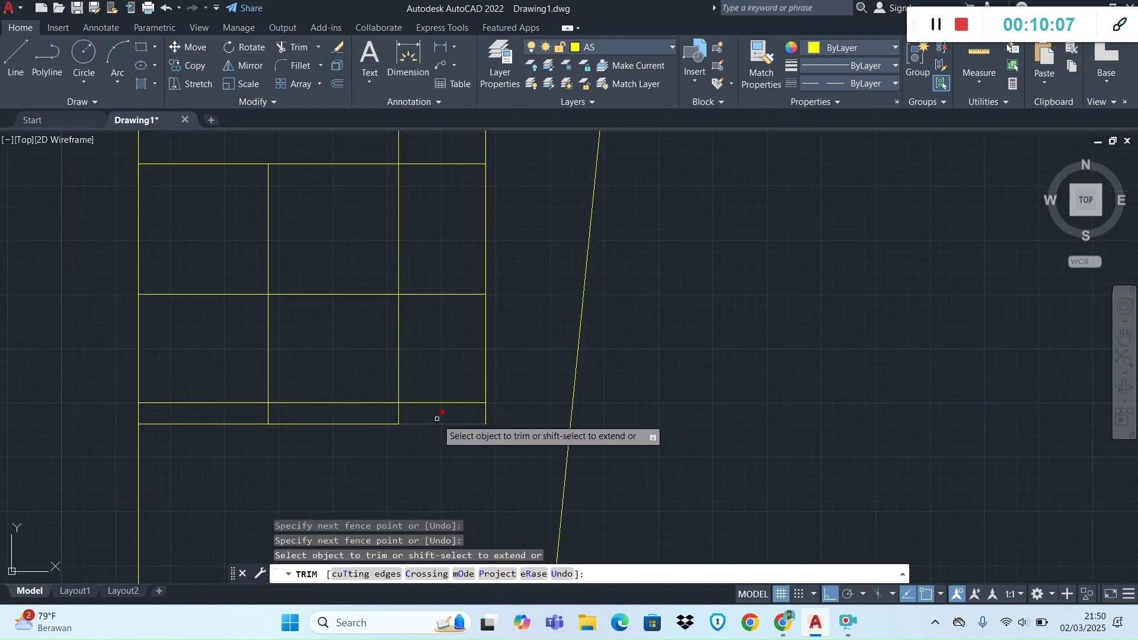
left_click(484, 417)
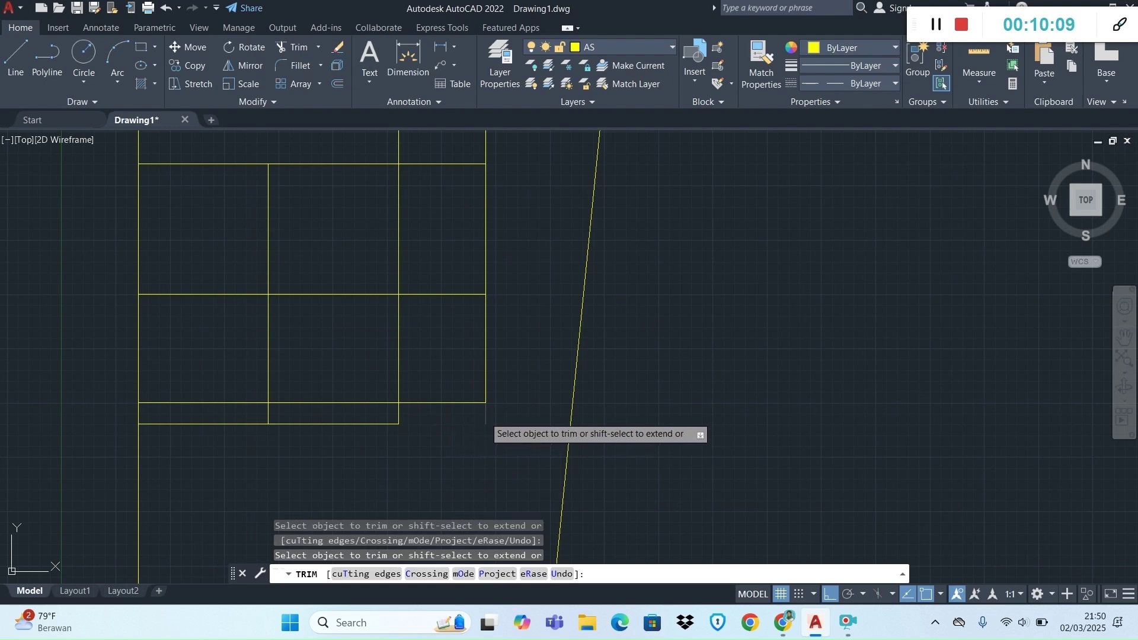
Trim the 500-offset line across both 3000-wide bays, the middle horizontal beyond the first bay, and the second interior vertical's segment above that horizontal.
left_click(360, 402)
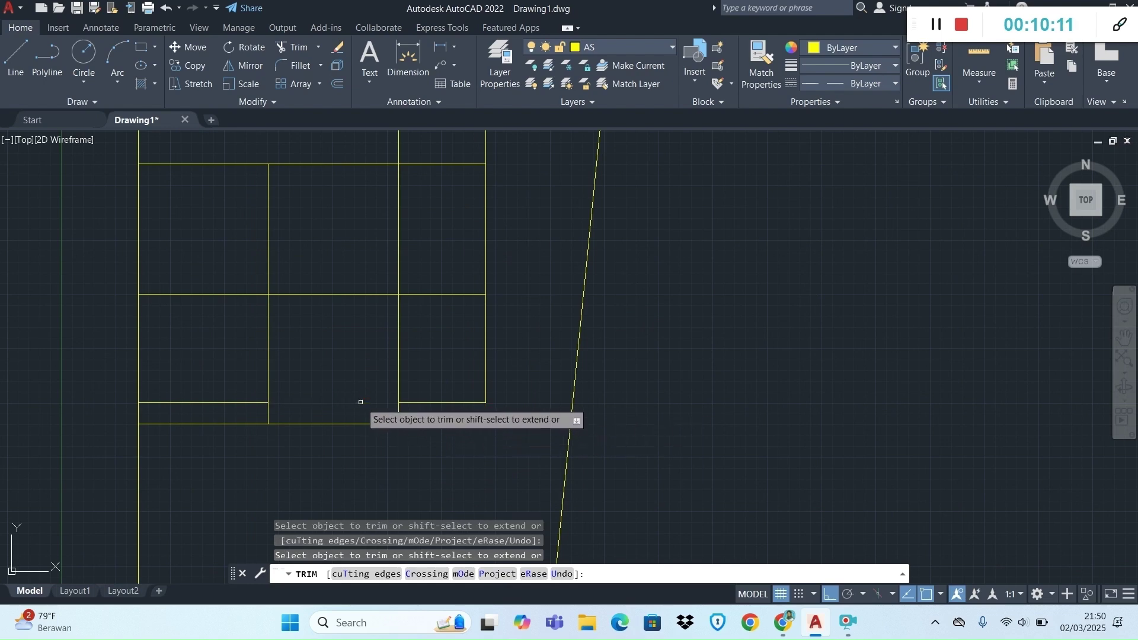
left_click(357, 293)
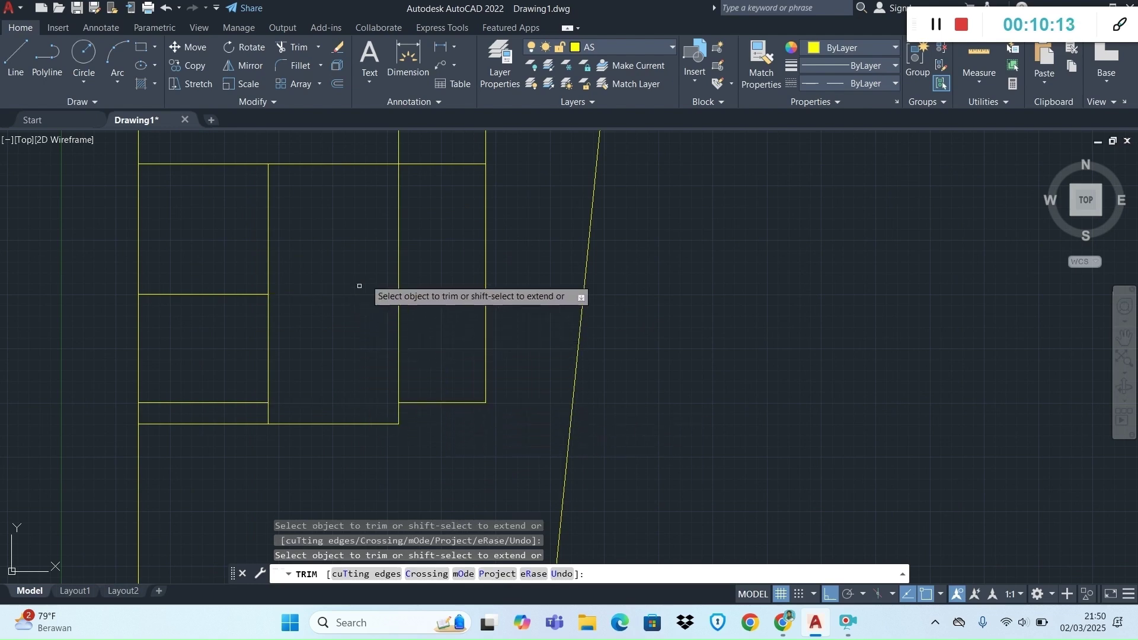
left_click(397, 259)
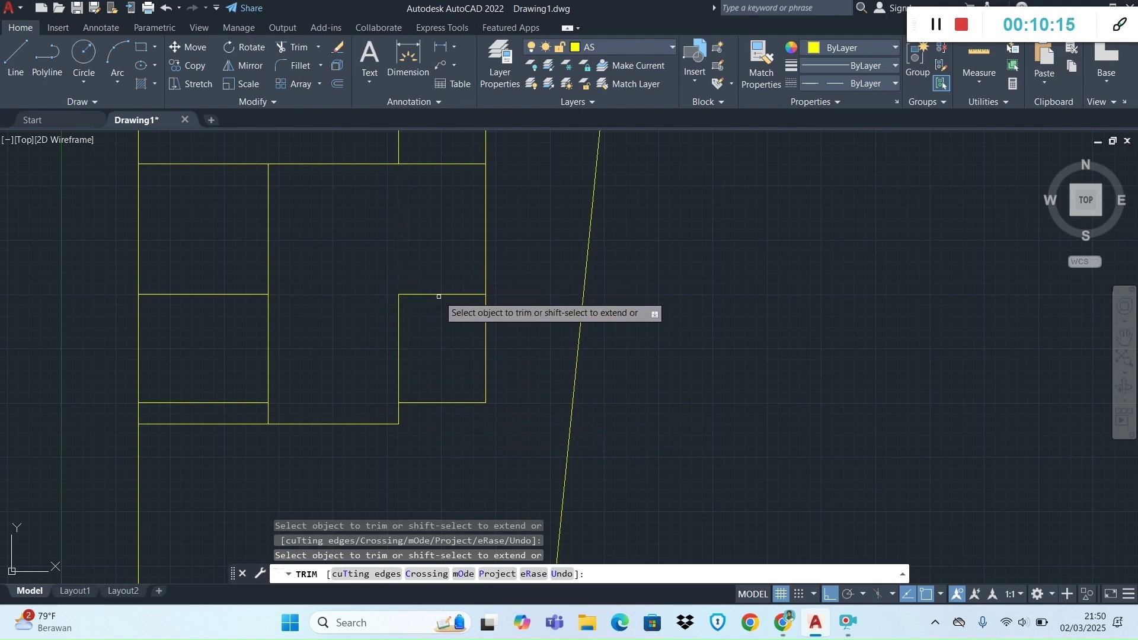
left_click(240, 402)
Compare the trimmed axis plan with the AS layer figure in the browser's module PDF, and inspect the slanted boundary's line pattern up close.
scroll(495, 257, "down", 4)
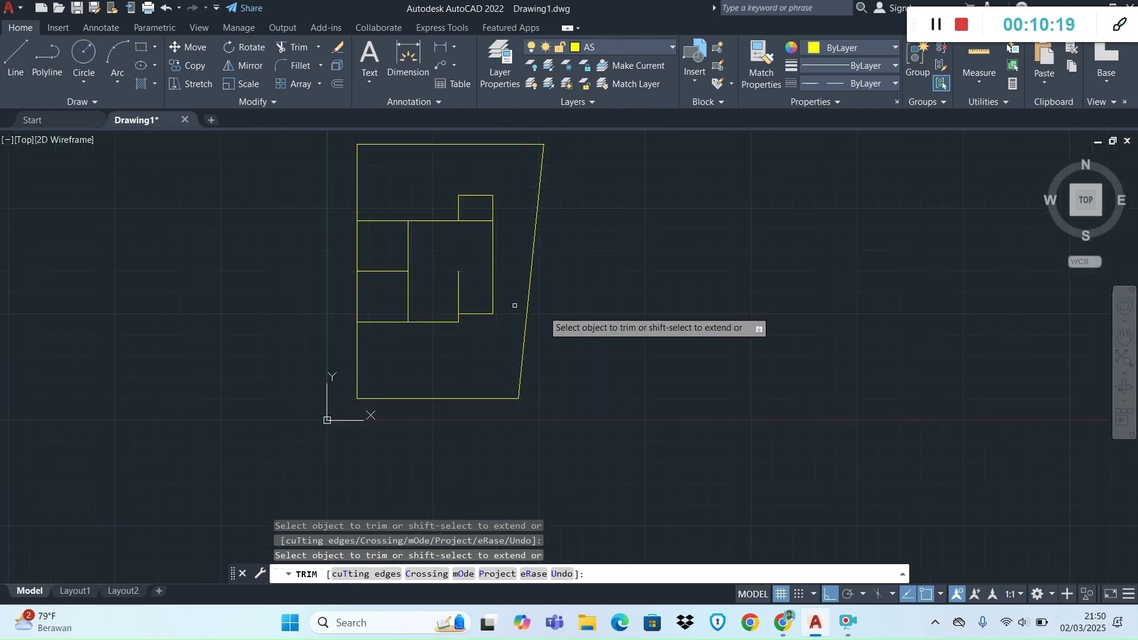
scroll(547, 311, "up", 2)
key("alt+Tab")
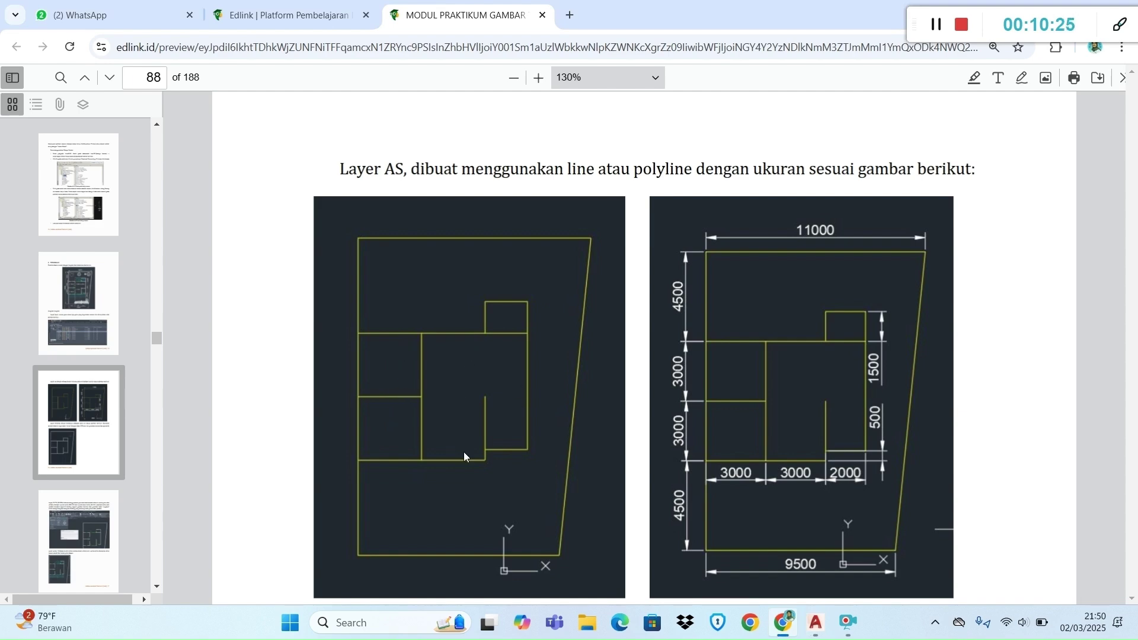
key("alt+Tab")
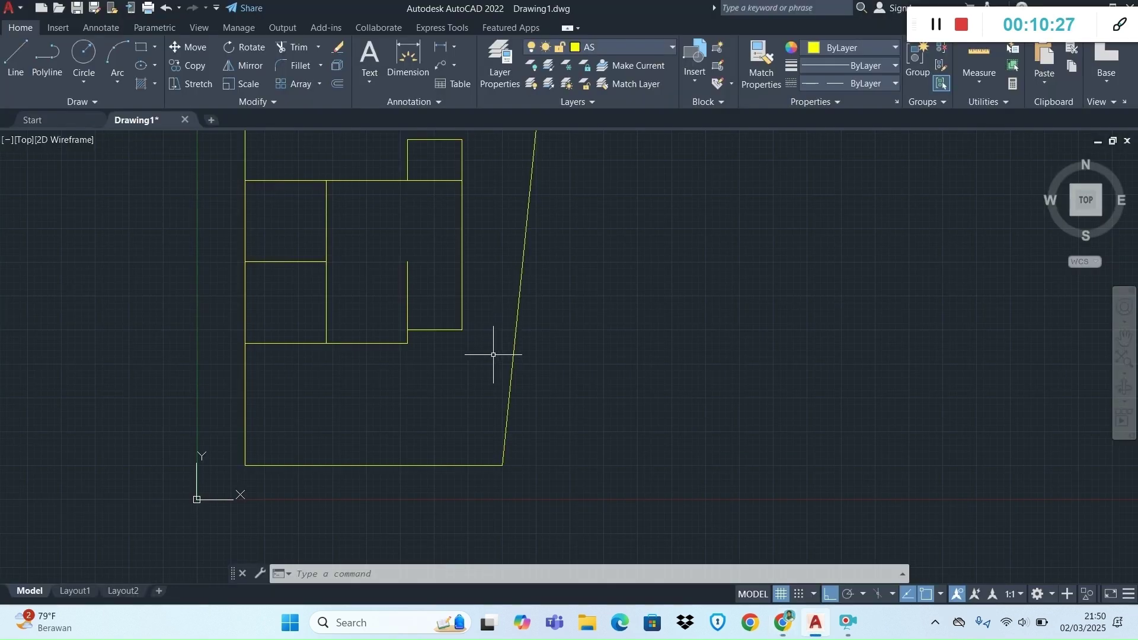
scroll(467, 446, "down", 2)
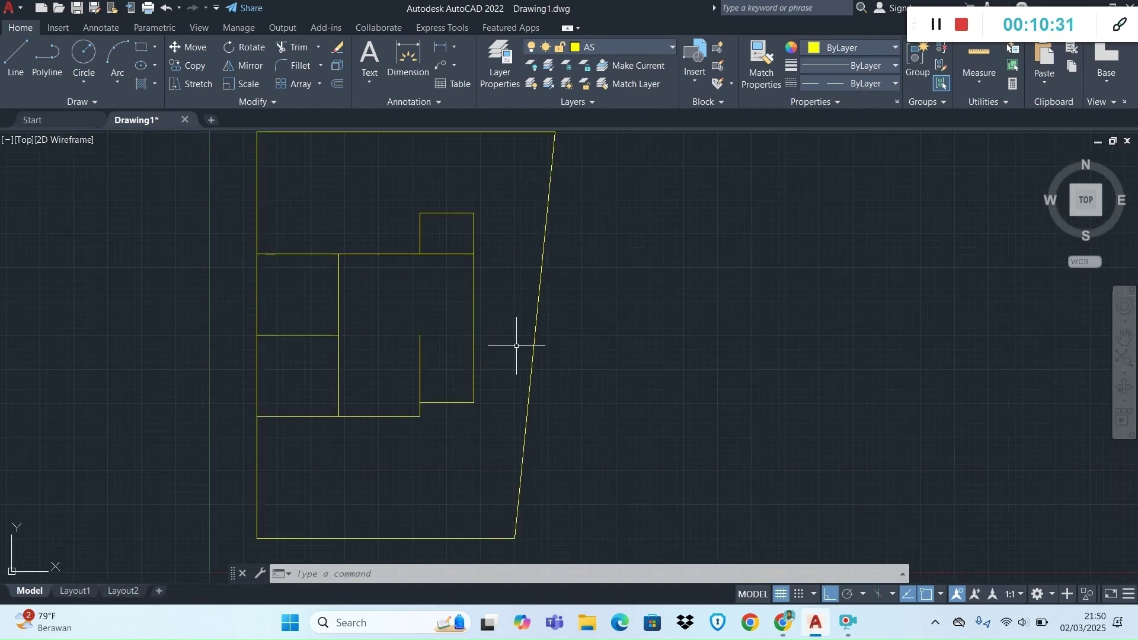
scroll(521, 338, "up", 4)
scroll(520, 363, "up", 4)
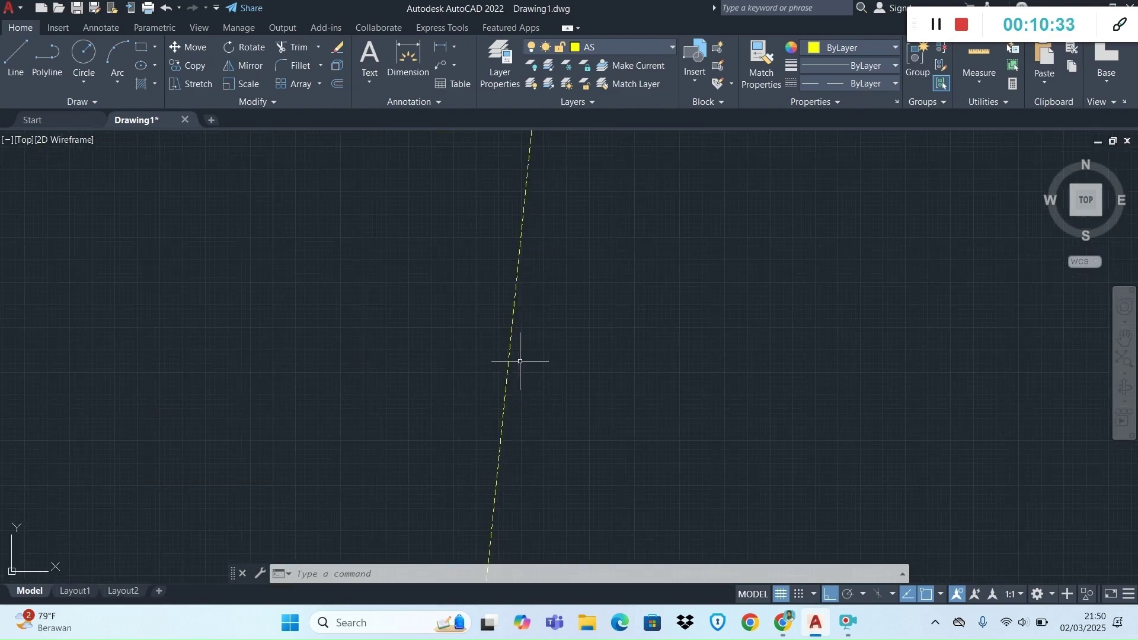
scroll(503, 361, "down", 6)
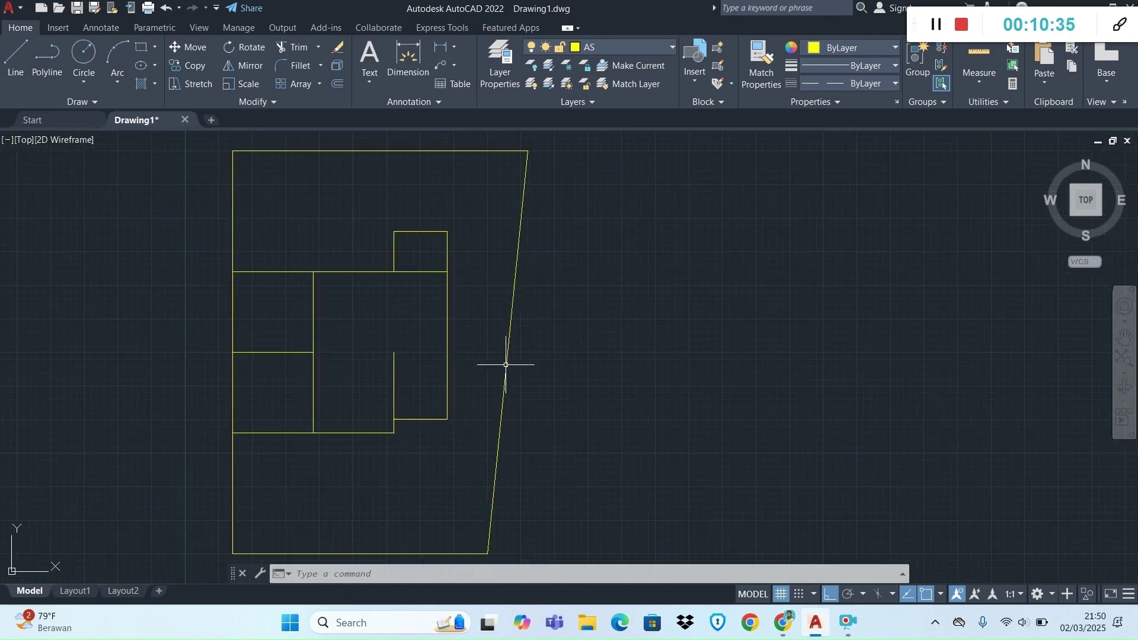
Set the linetype scale of all the axis lines in the plan to 100.
left_click(531, 496)
left_click(310, 207)
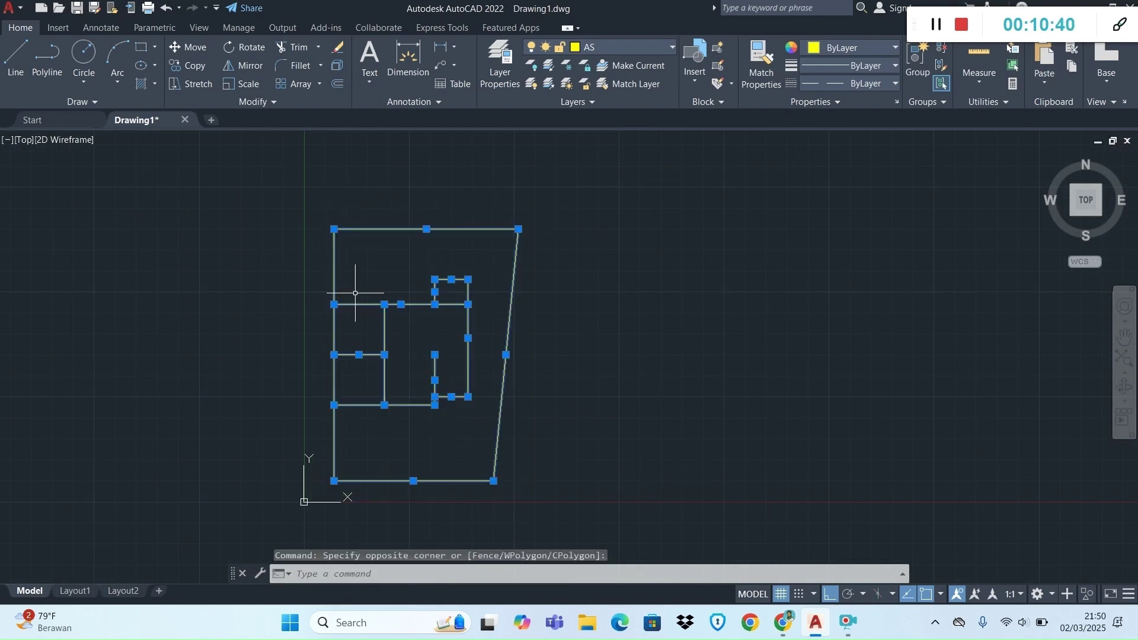
right_click(366, 261)
left_click(414, 579)
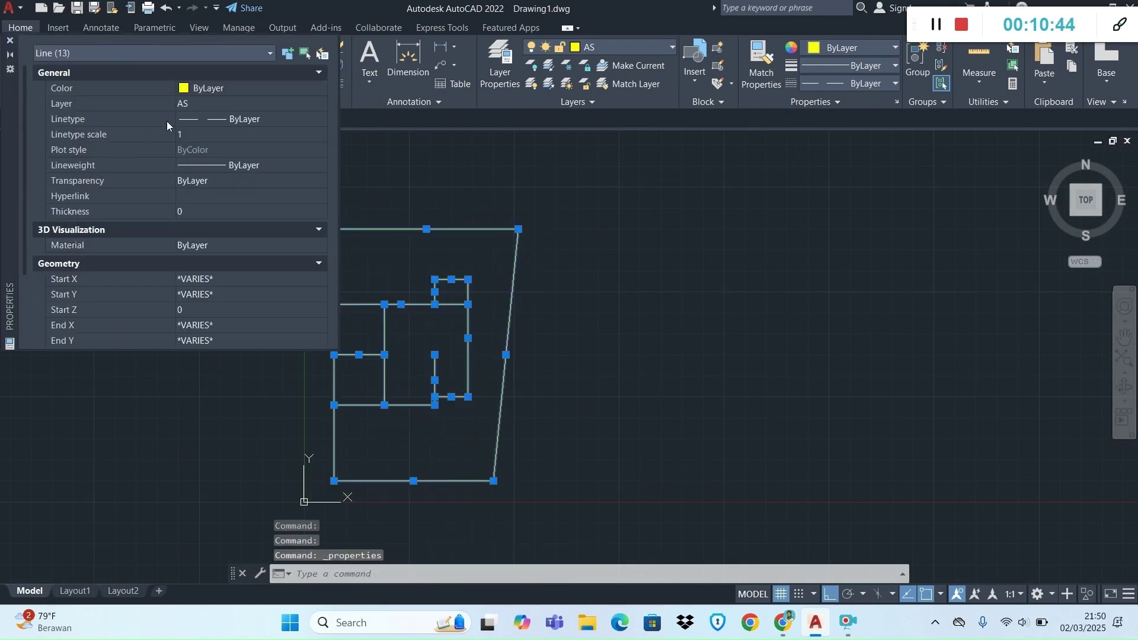
left_click(184, 134)
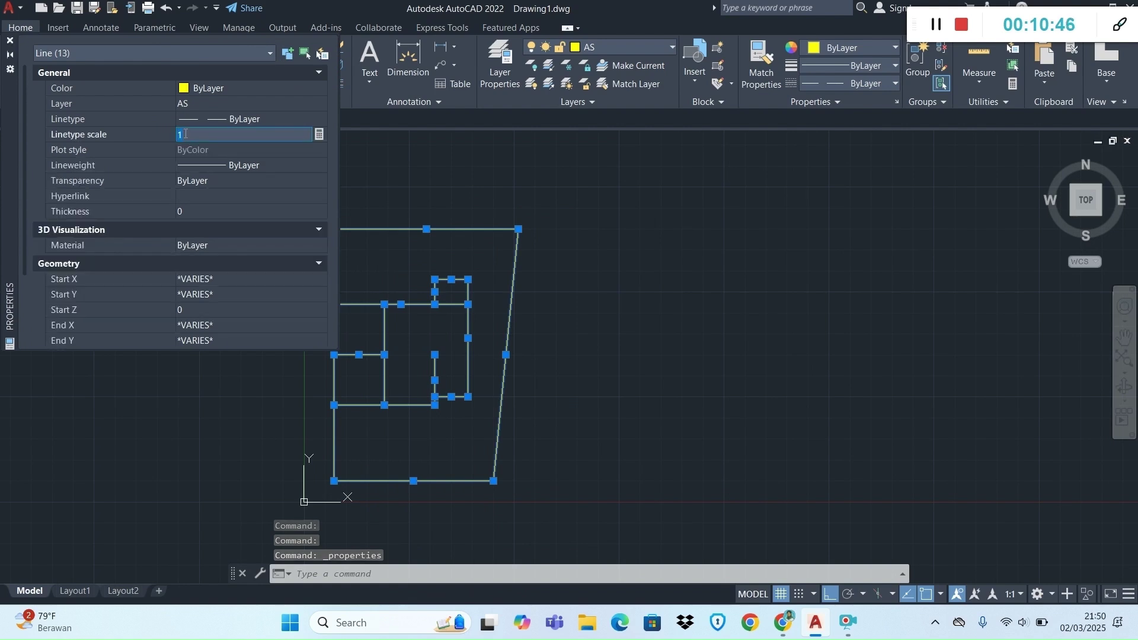
type("100")
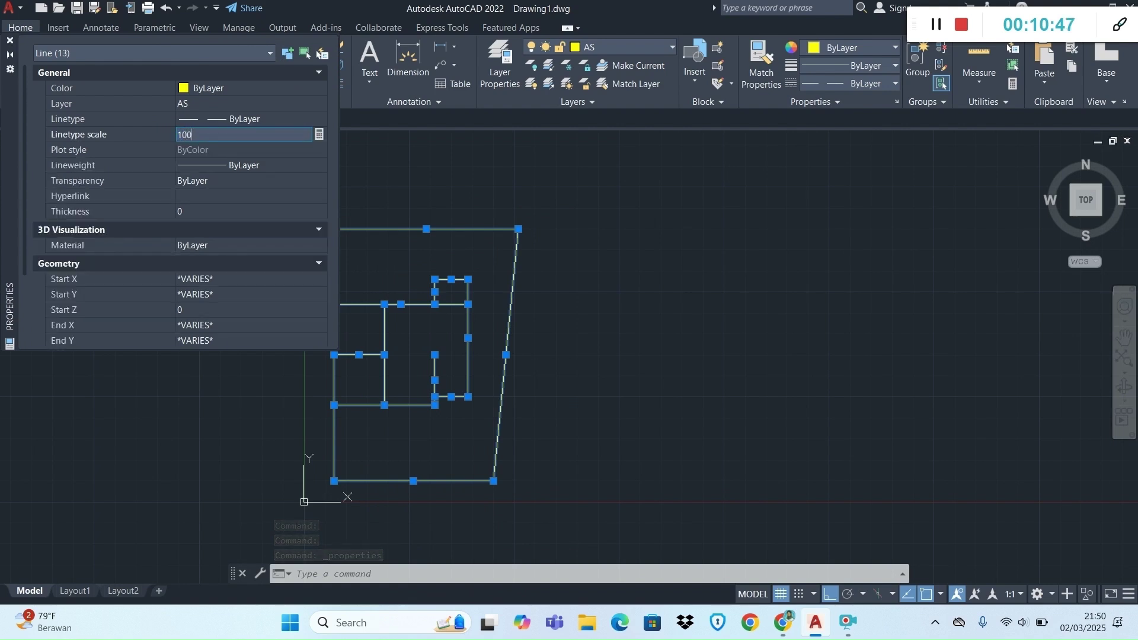
key("Return")
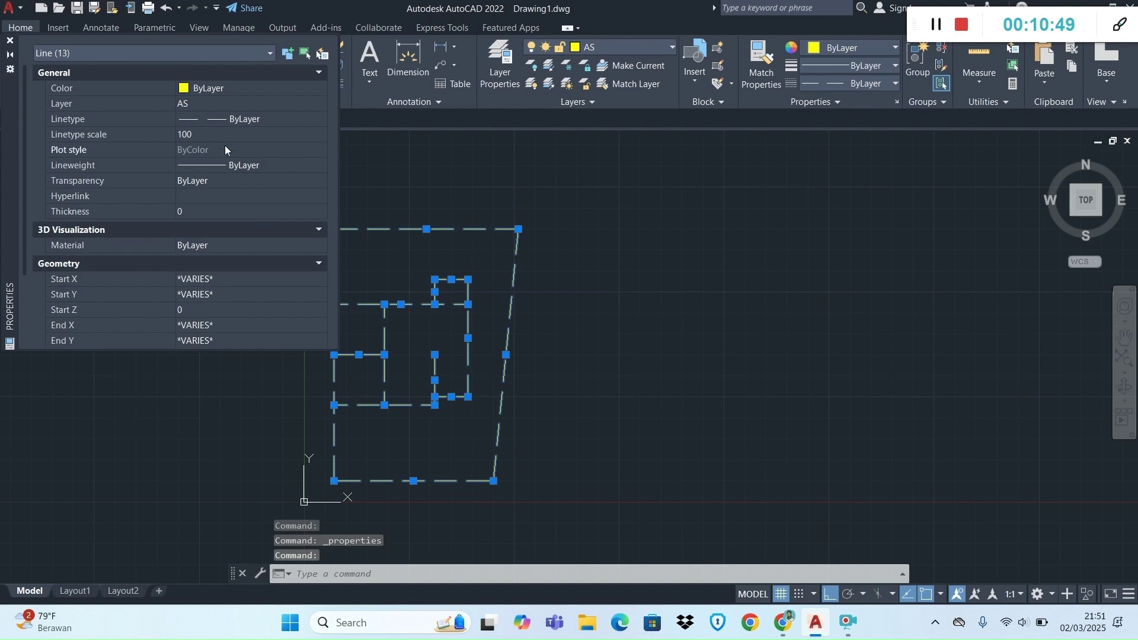
Set the selected axis lines' linetype scale to 50, close their properties and clear the selection.
left_click(218, 134)
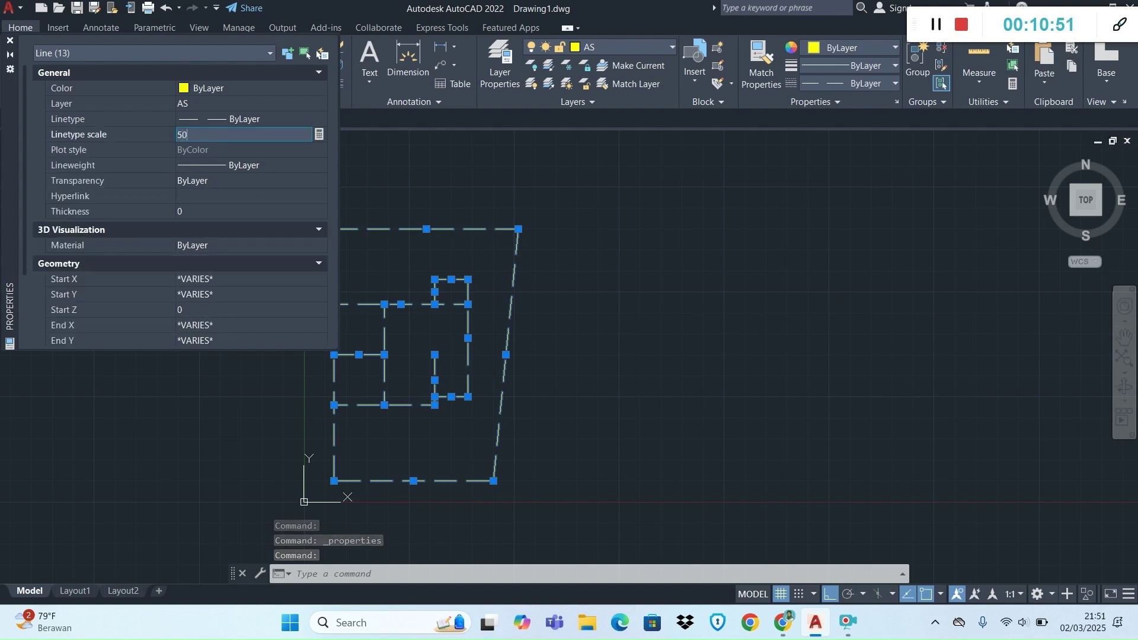
type("50")
key("Return")
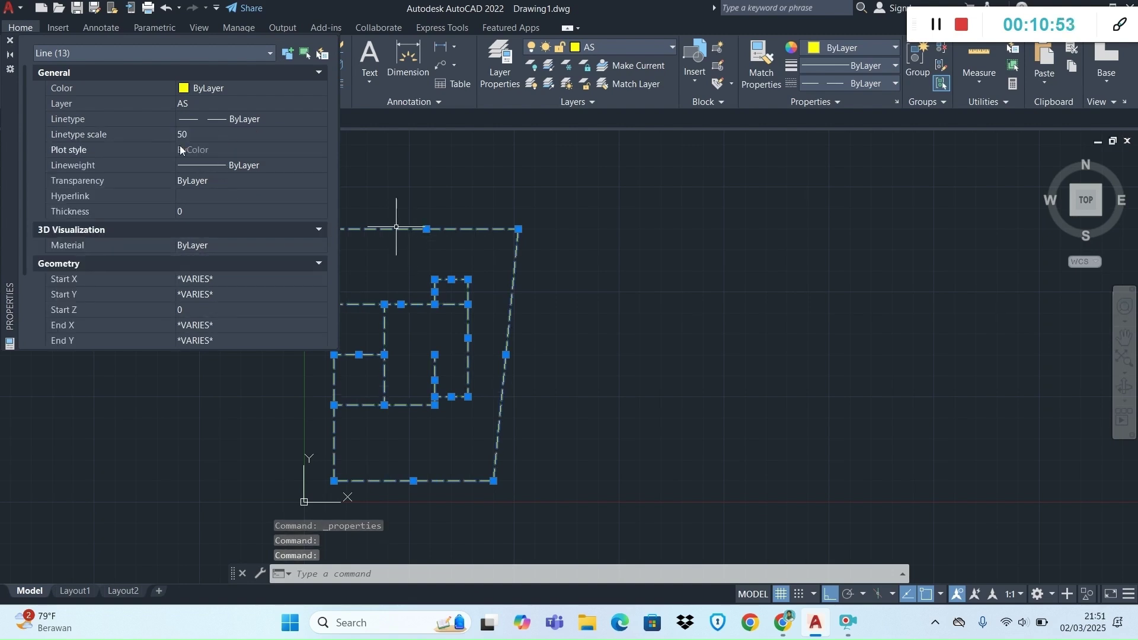
left_click(12, 44)
key("Escape")
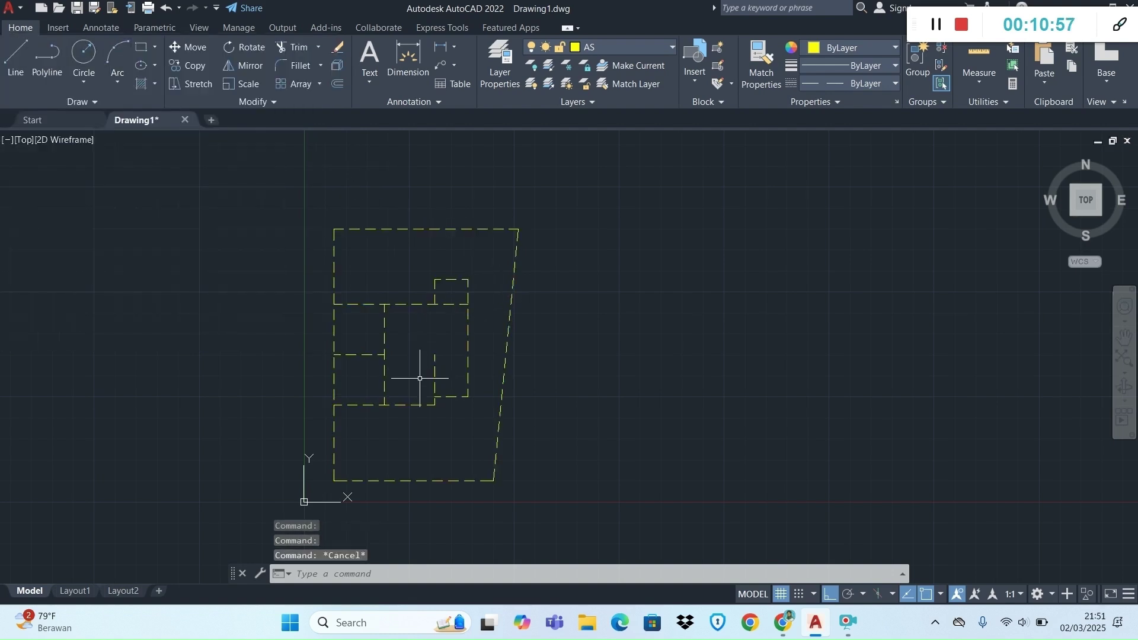
Read the Dinding layer instructions in the browser's module PDF and compare its wall figure with the drawn axis plan.
key("alt+Tab")
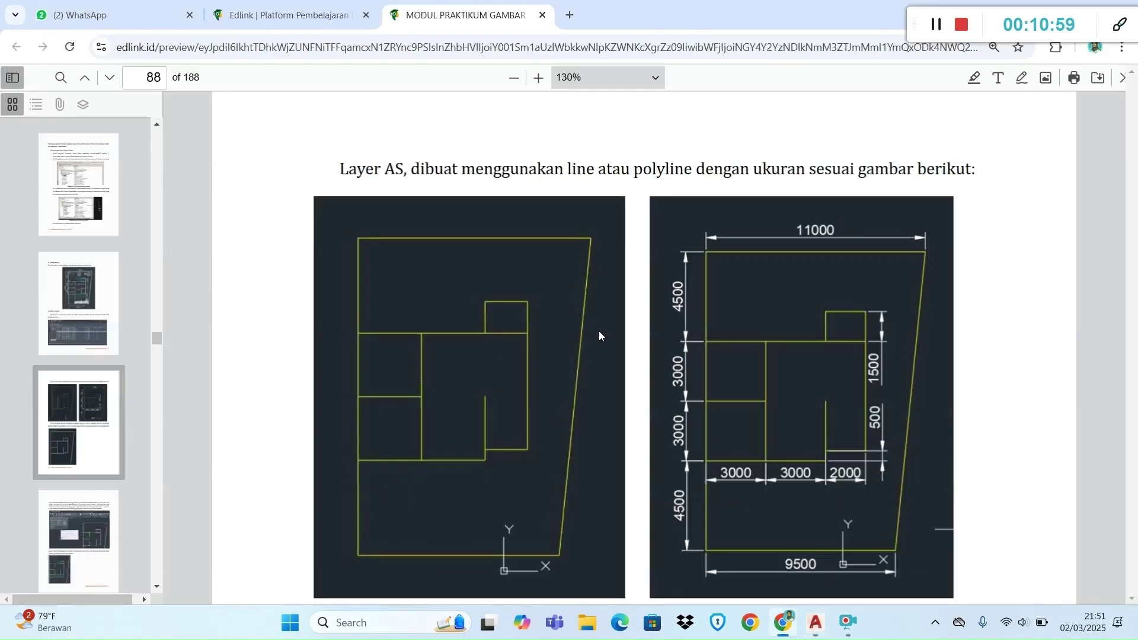
scroll(617, 330, "down", 6)
scroll(619, 329, "down", 1)
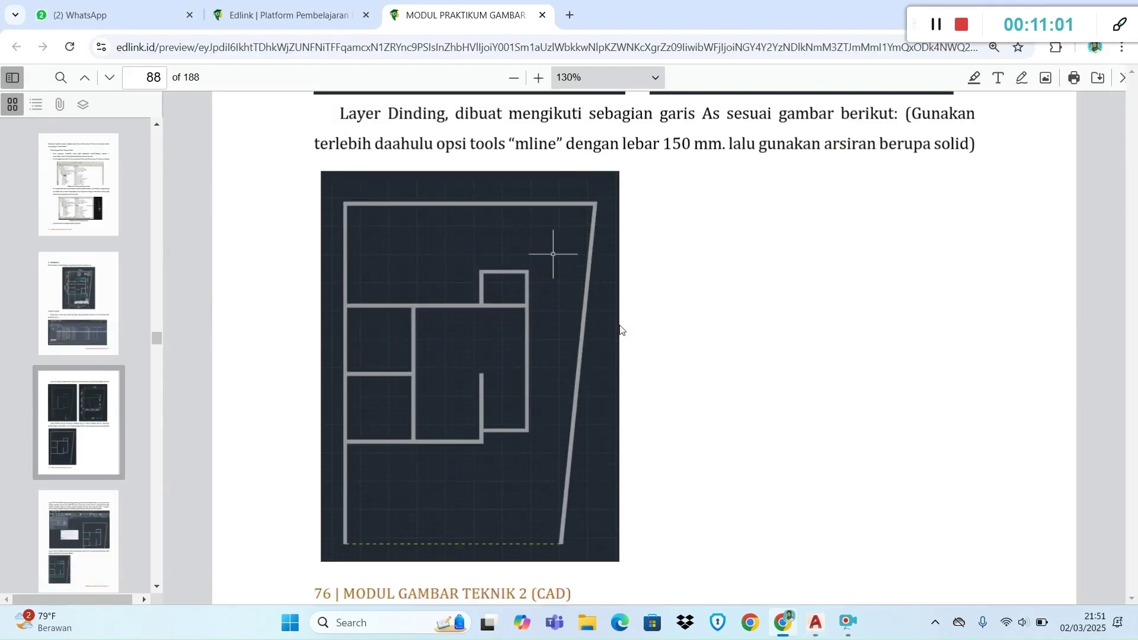
key("alt+Tab")
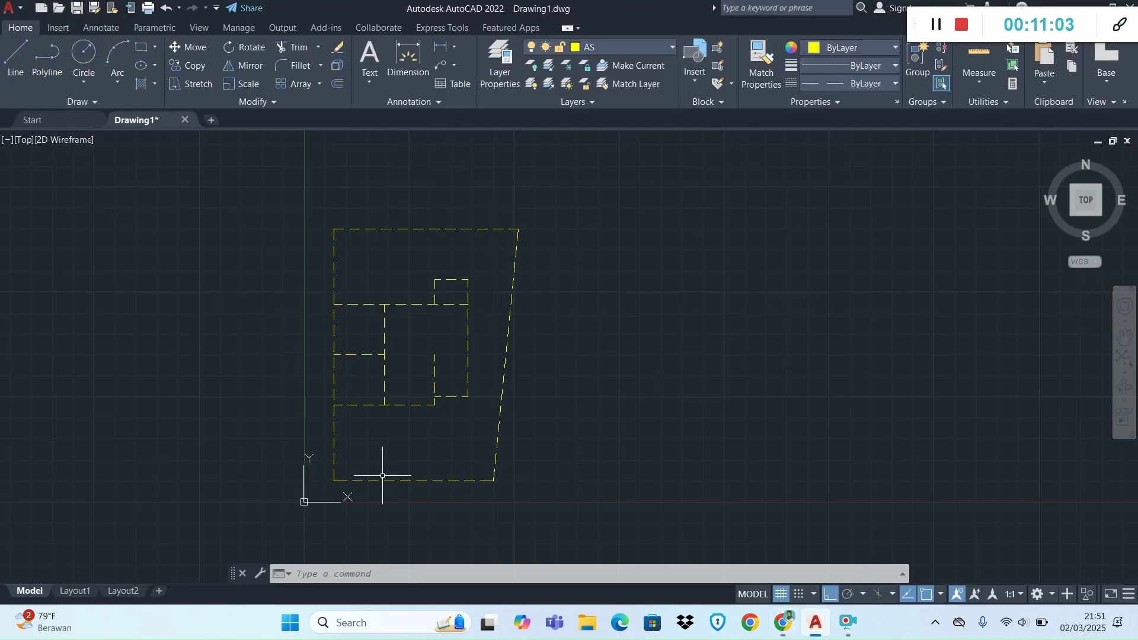
key("alt+Tab")
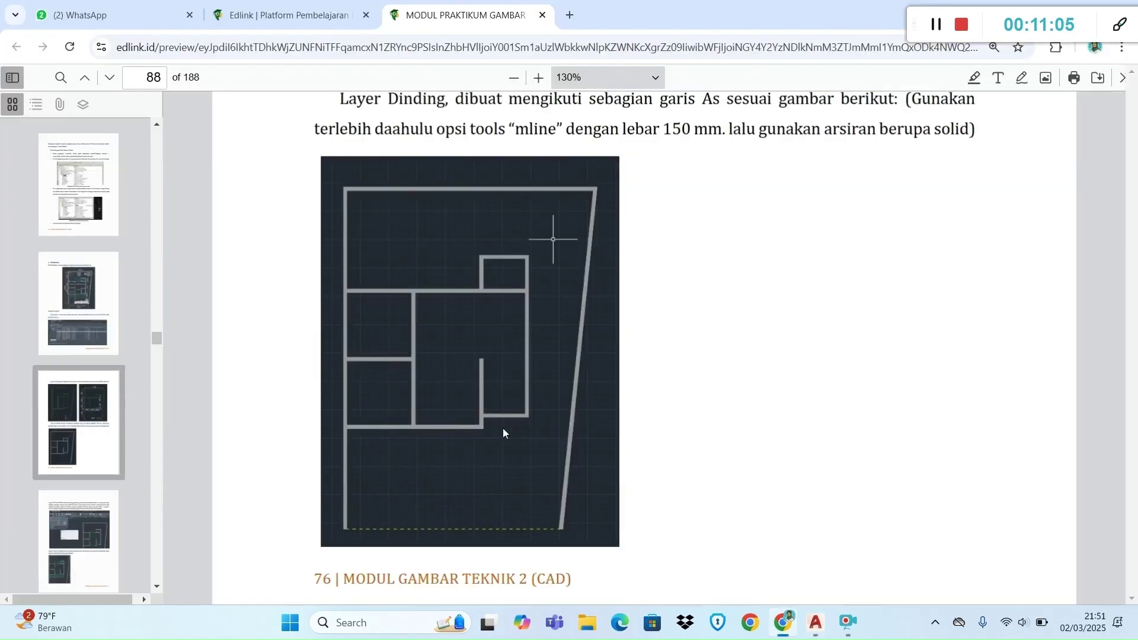
scroll(564, 415, "up", 10)
scroll(397, 262, "down", 6)
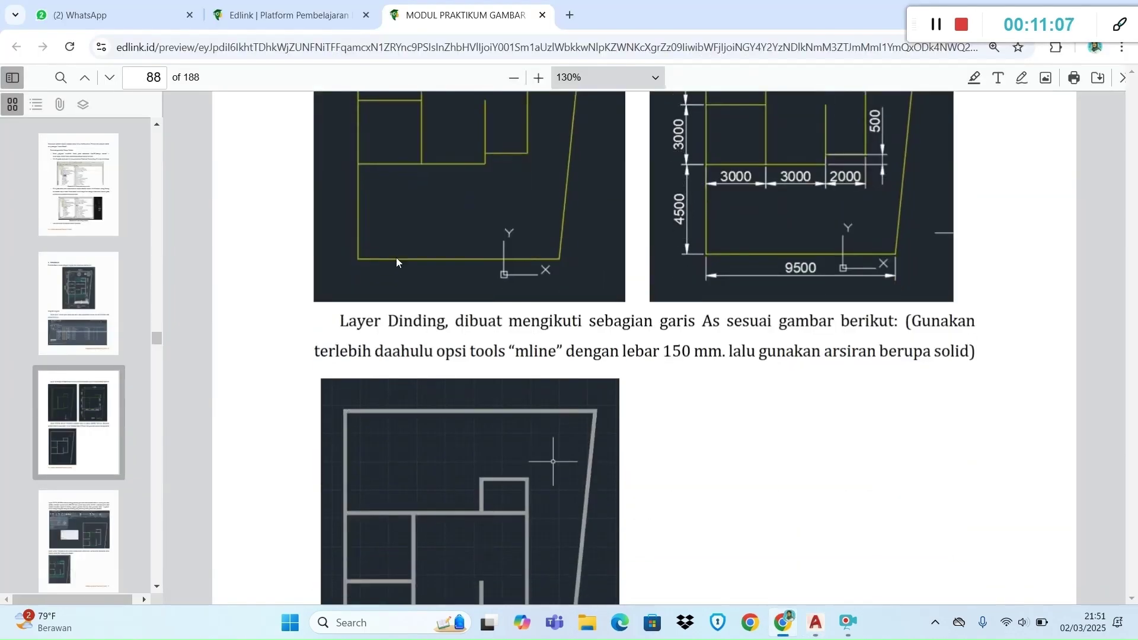
scroll(397, 262, "down", 5)
key("alt+Tab")
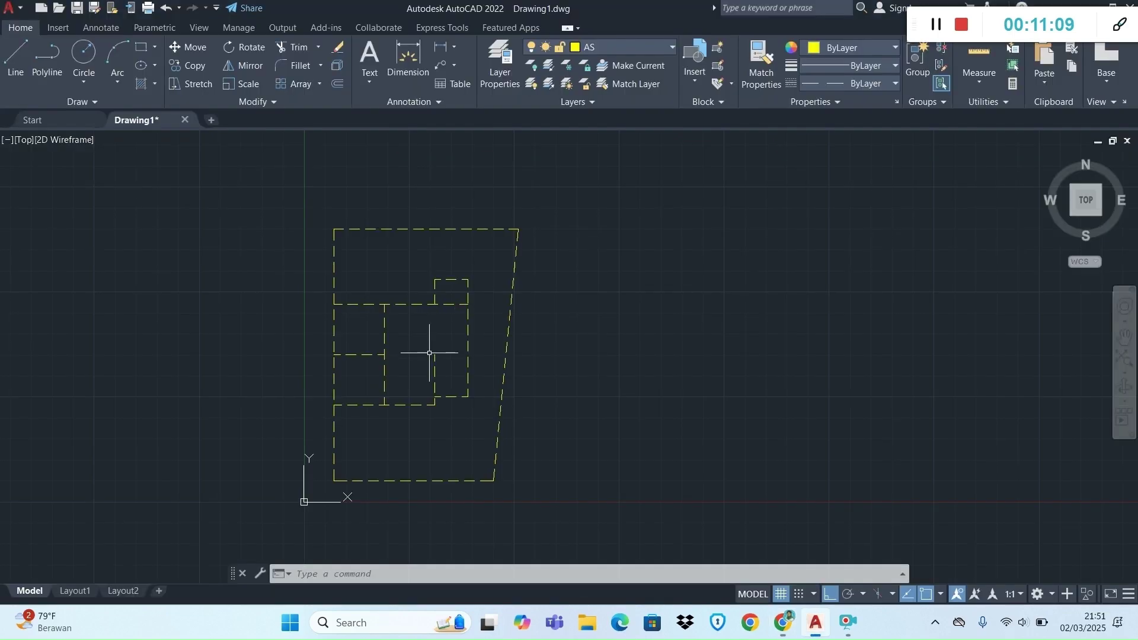
Make DINDING the current layer in AutoCAD and check the wall width specified in the module.
left_click(640, 46)
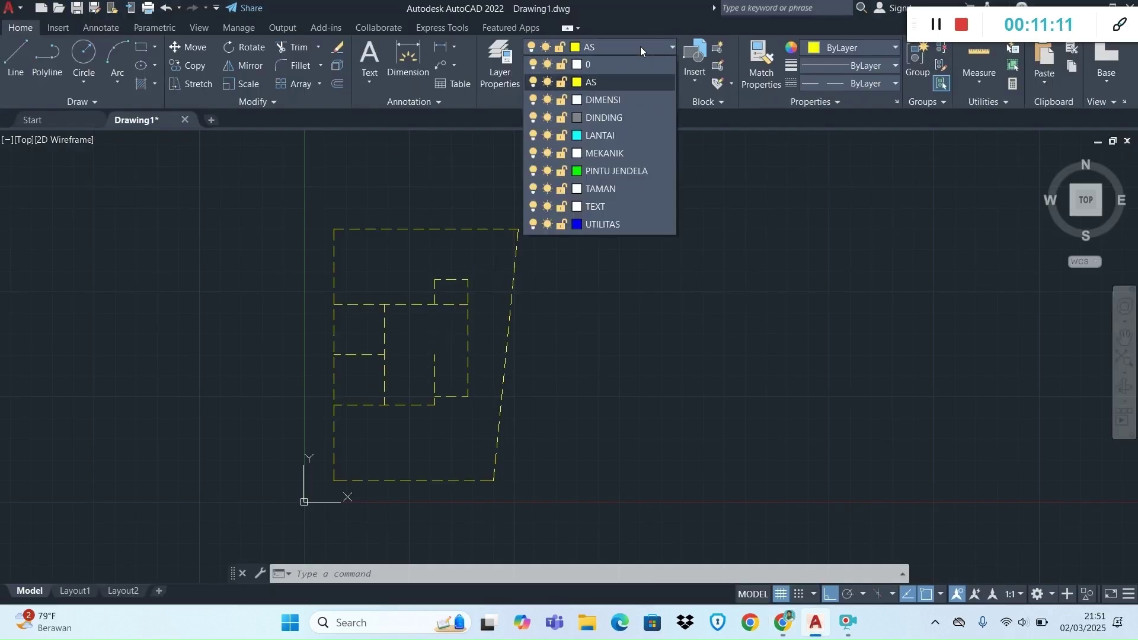
left_click(618, 118)
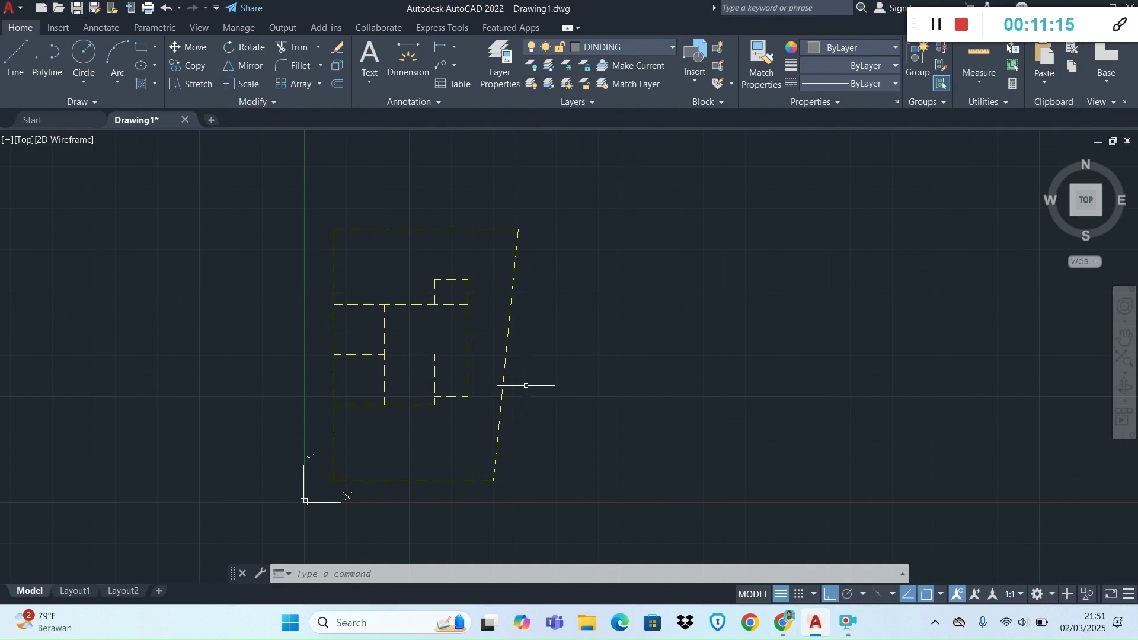
key("alt+Tab")
scroll(524, 383, "down", 2)
scroll(517, 393, "up", 2)
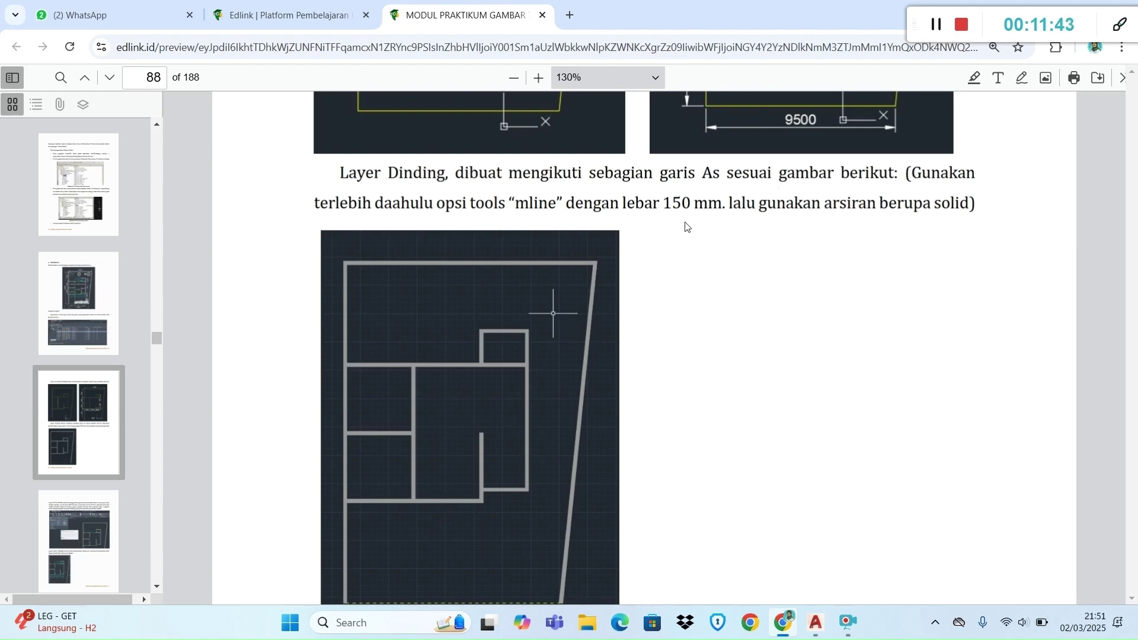
key("alt+Tab")
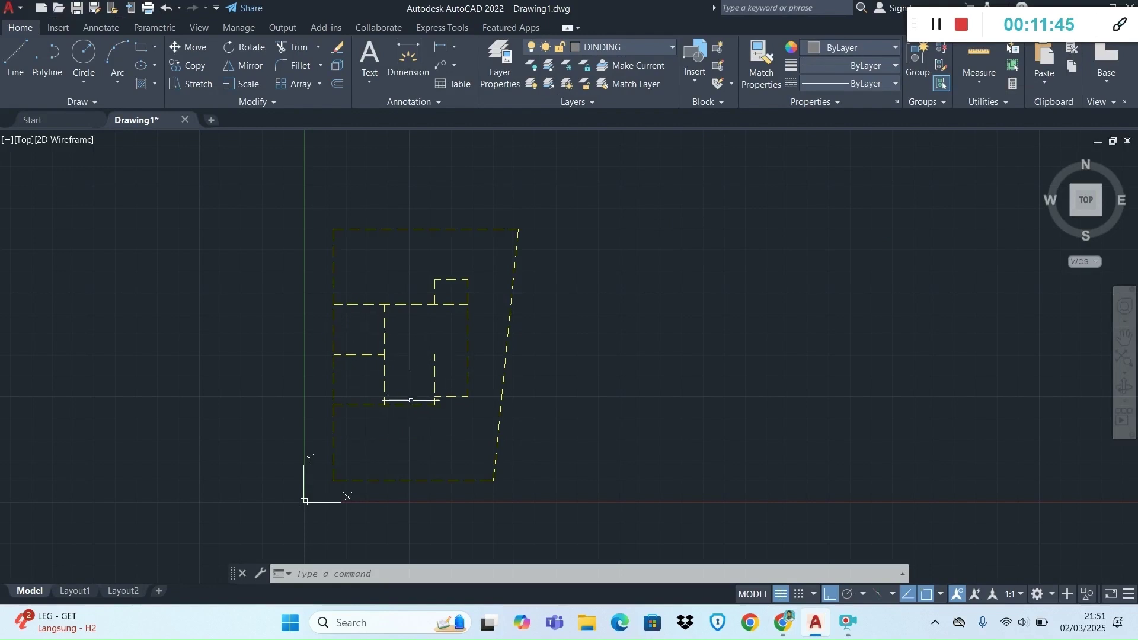
Start a multiline with Zero justification and a scale of 150 for the walls.
scroll(299, 382, "up", 2)
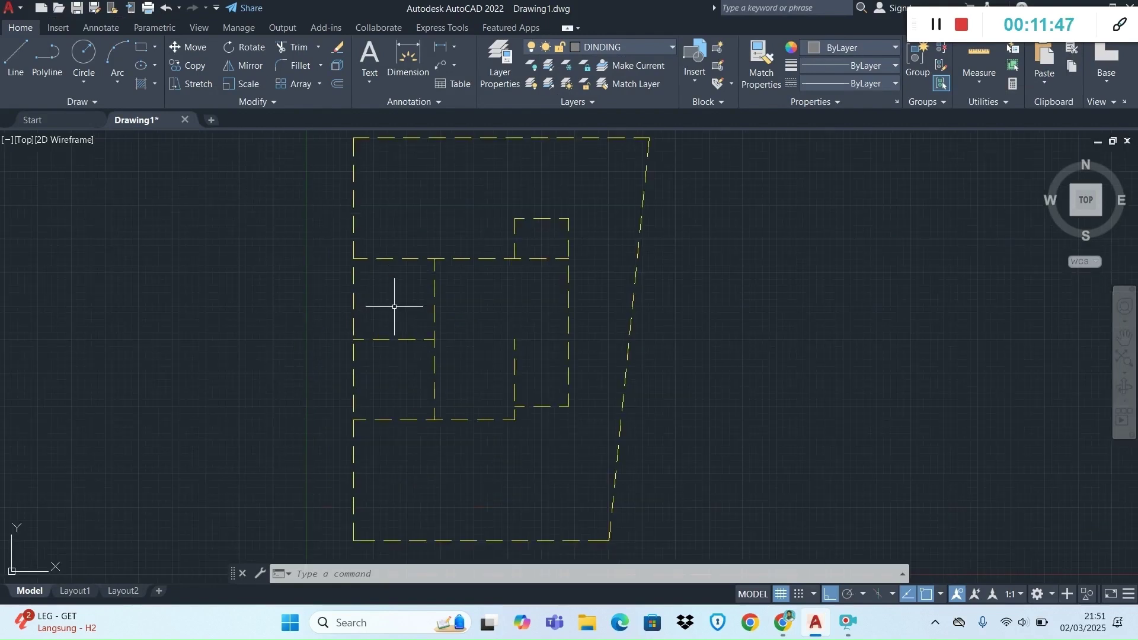
type("mlin")
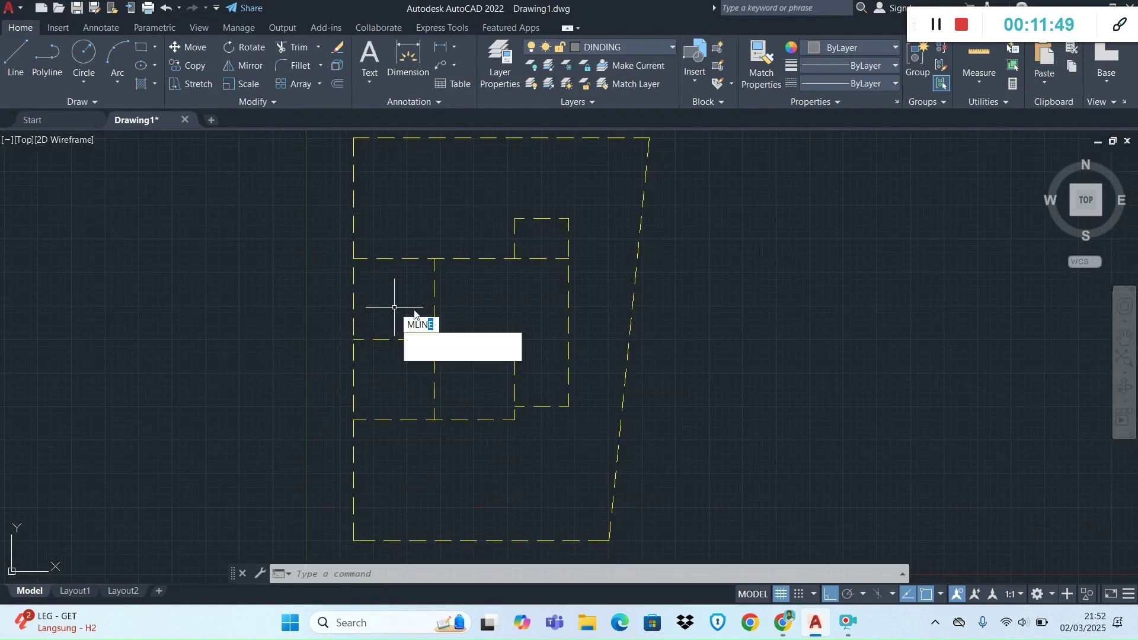
left_click(433, 341)
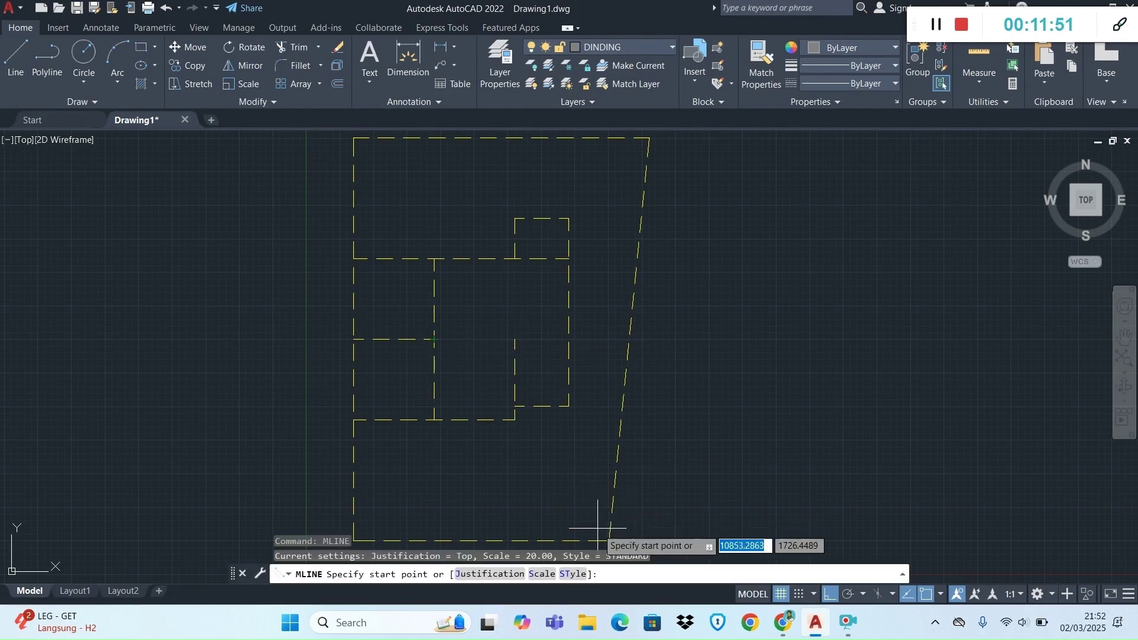
left_click(510, 573)
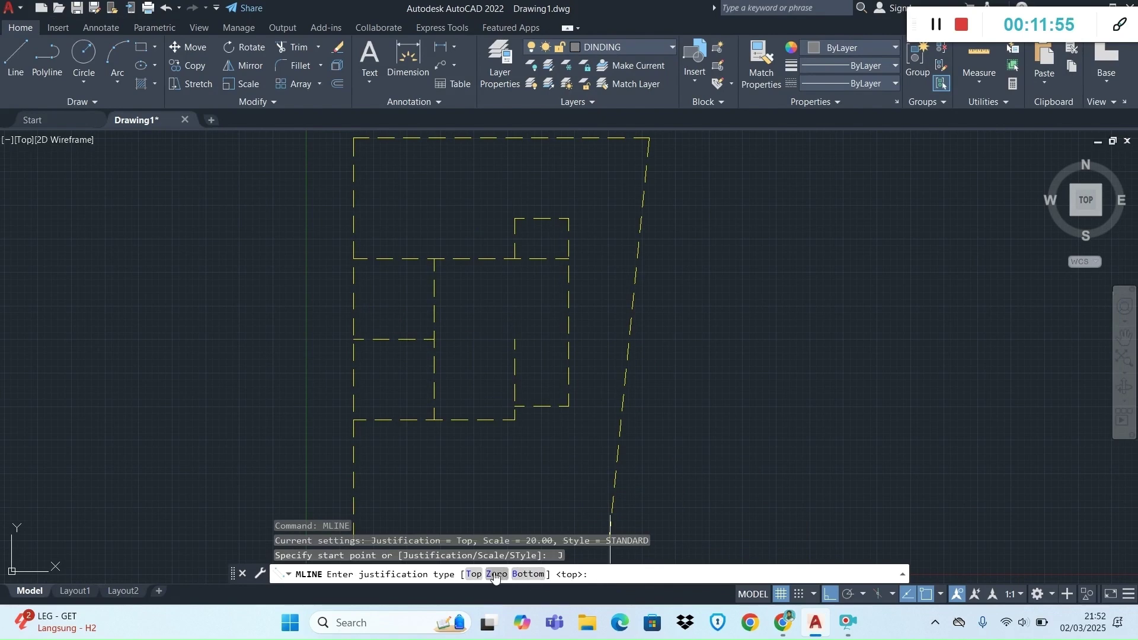
left_click(496, 574)
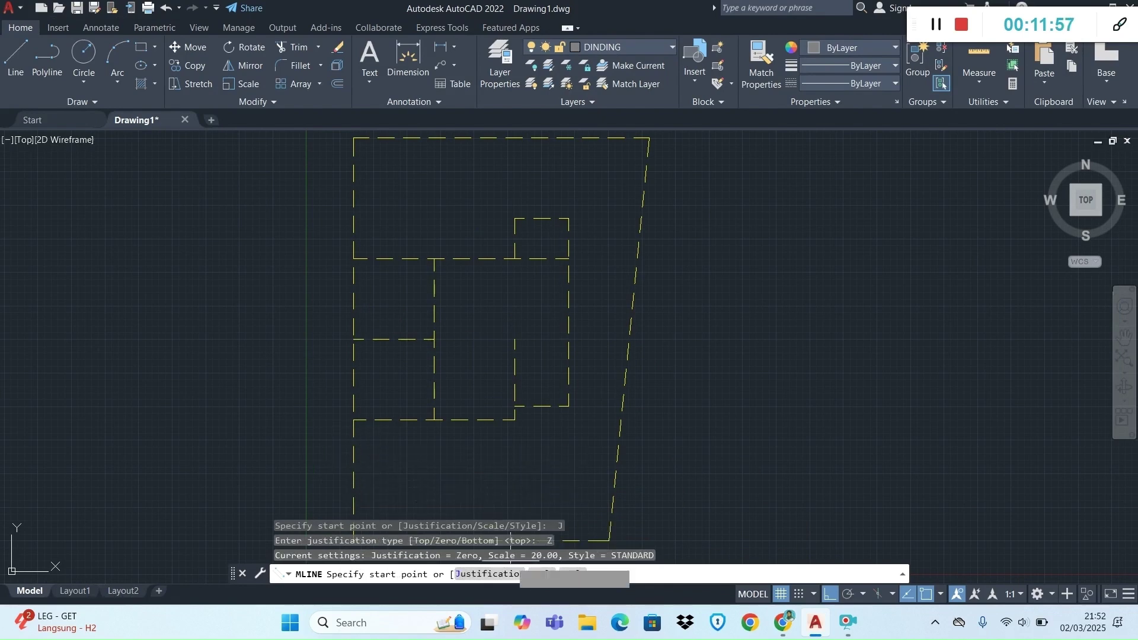
left_click(548, 575)
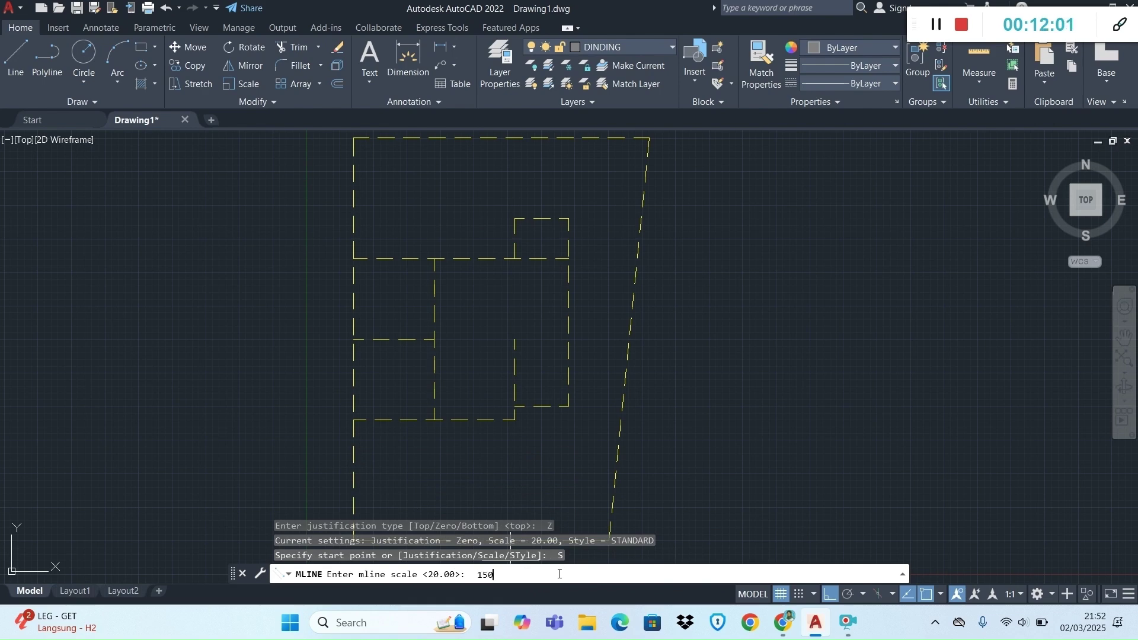
key("Return")
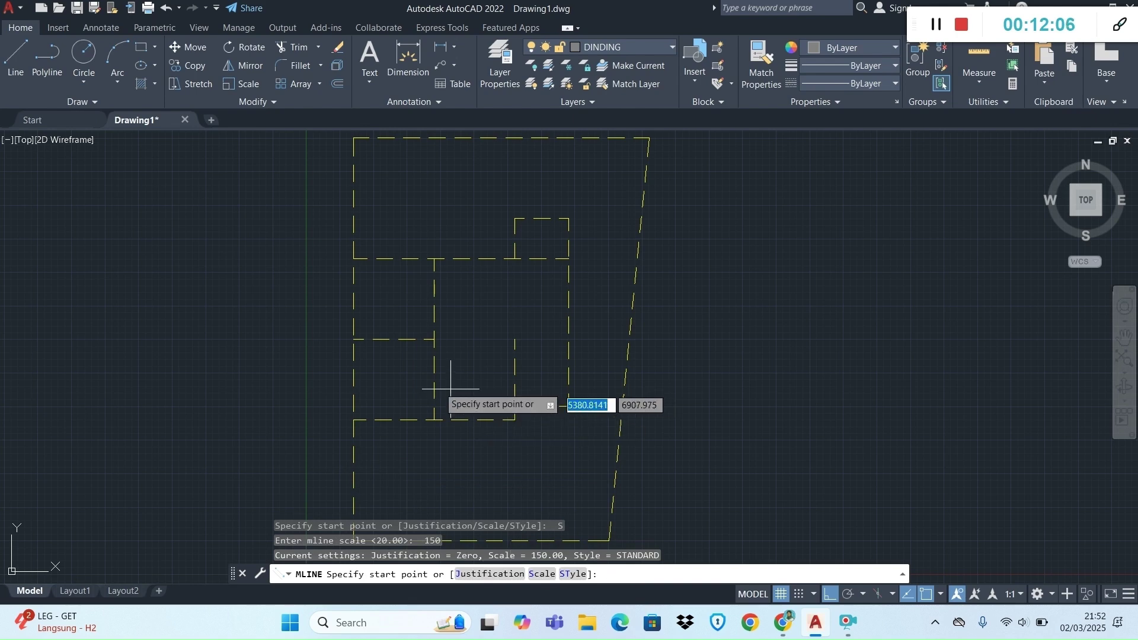
scroll(409, 409, "down", 5)
scroll(409, 459, "up", 4)
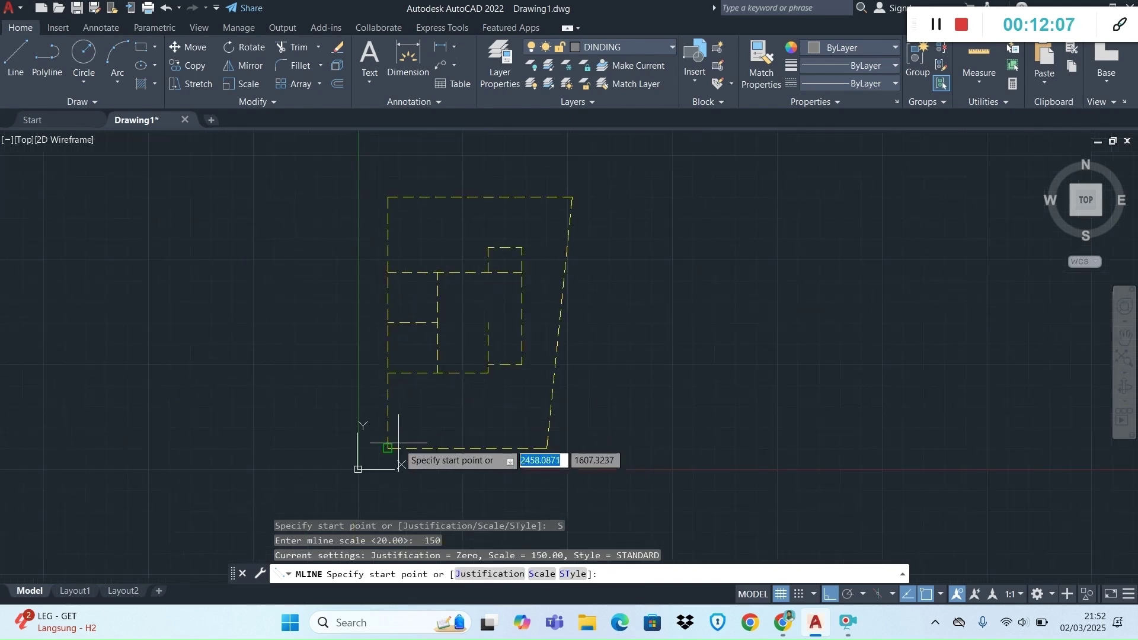
Check the completed wall layout figure in the browser's module PDF and return to the AutoCAD drawing.
key("alt+Tab")
scroll(455, 391, "down", 2)
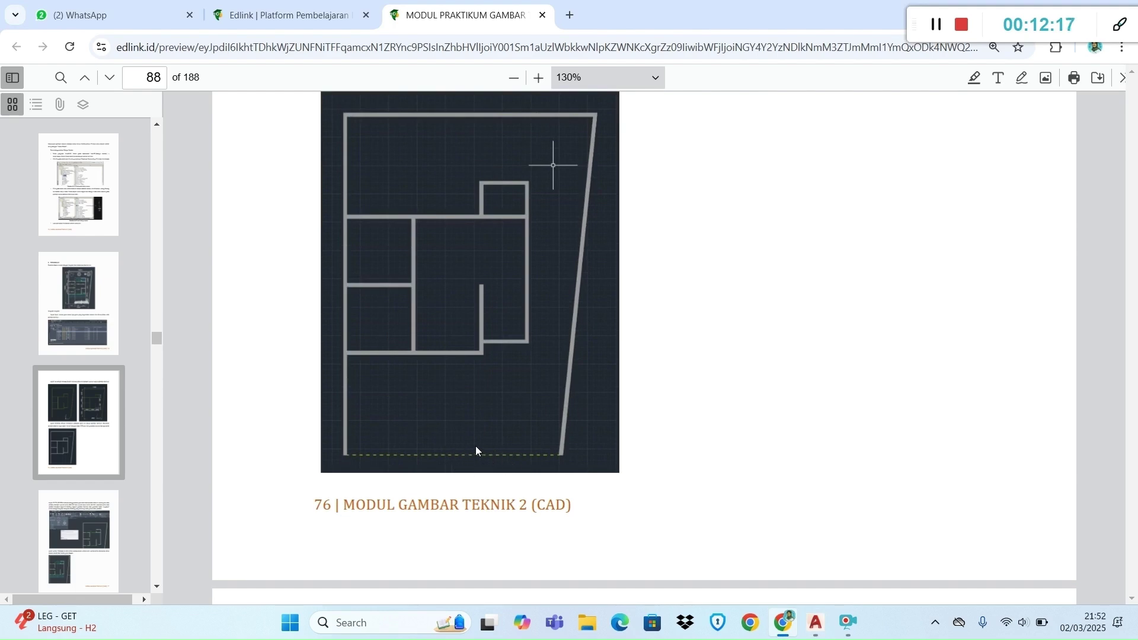
key("alt+Tab")
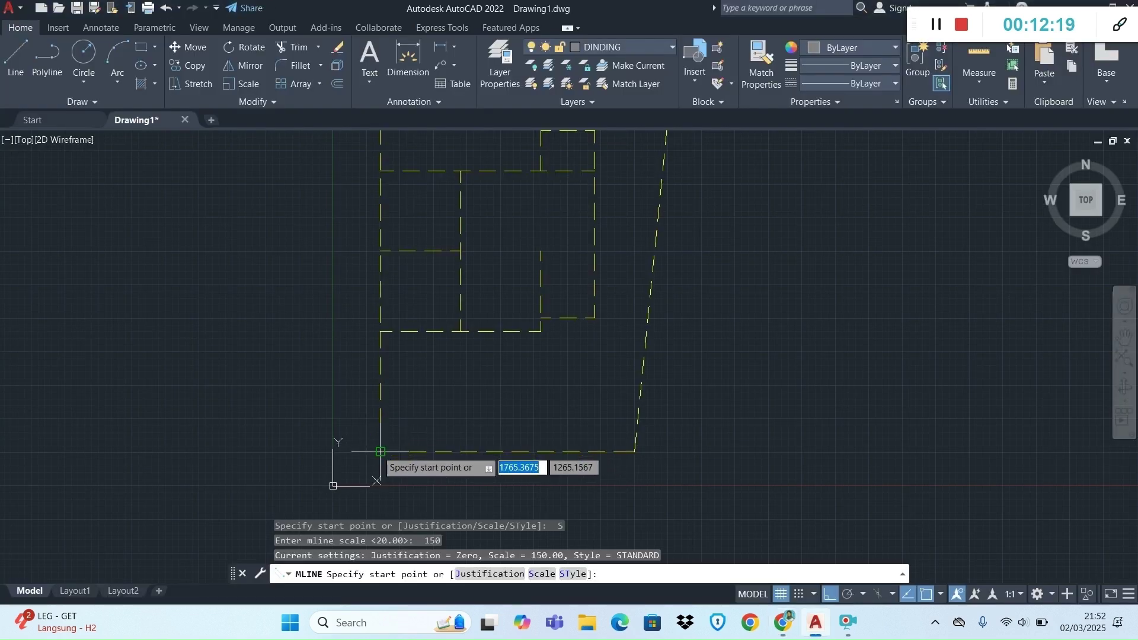
Draw the left outer wall 15000 long along its axis from the plan's lower-left corner to the upper-left corner.
left_click(380, 452)
scroll(382, 454, "down", 5)
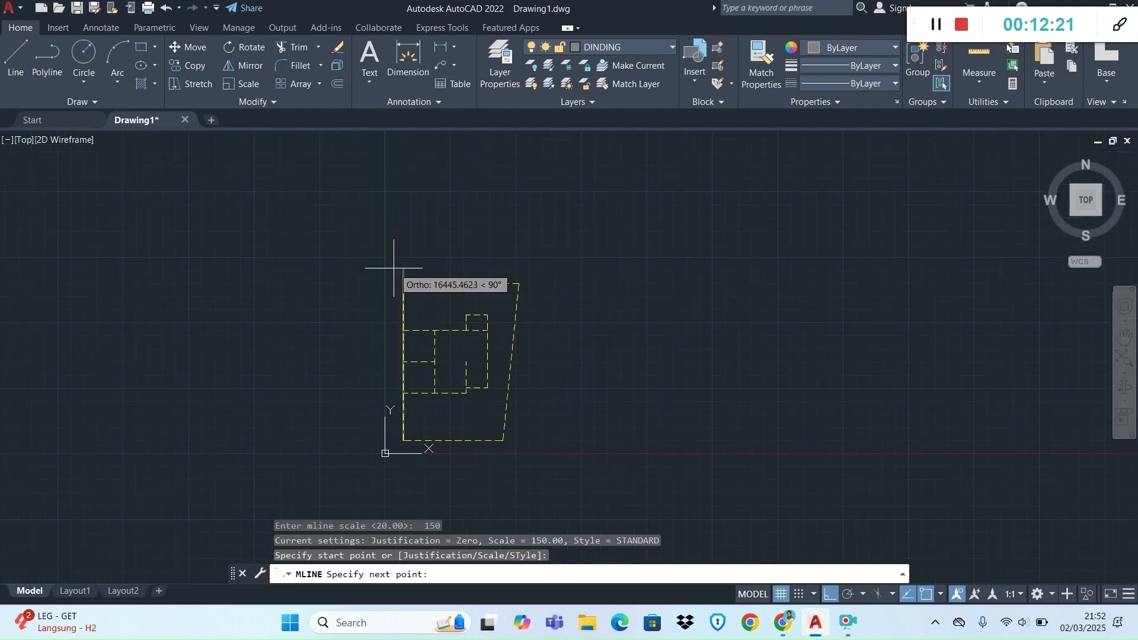
scroll(394, 269, "up", 4)
scroll(424, 337, "up", 2)
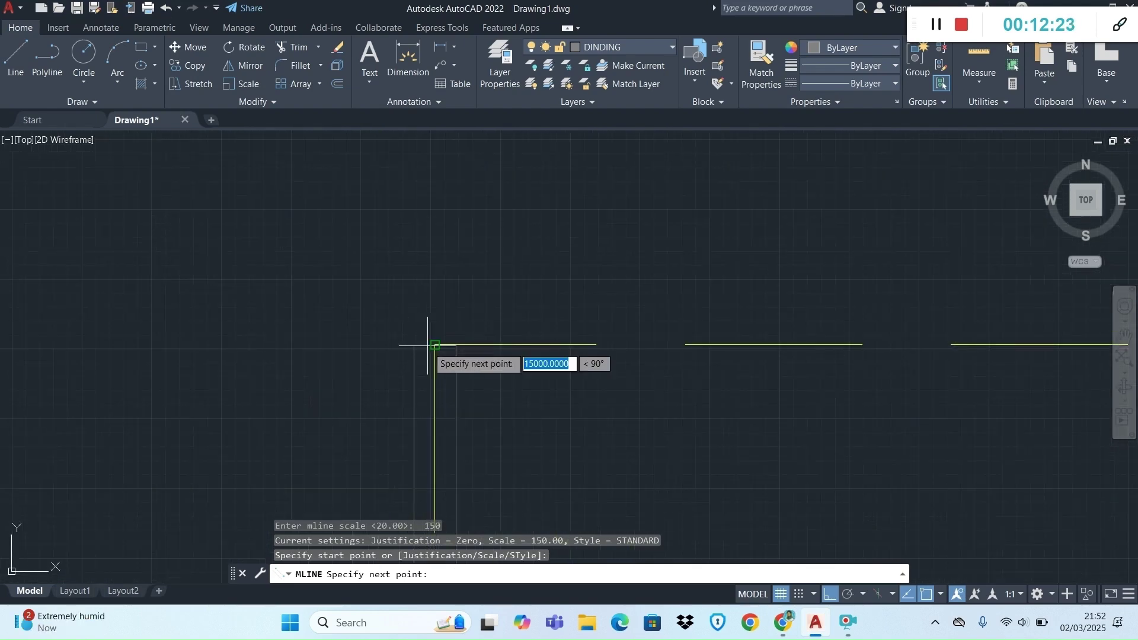
left_click(428, 345)
Continue the outer wall along the upper axis and down the slanted right axis to the lower-right corner, leaving the lower side open.
scroll(529, 384, "down", 8)
scroll(696, 397, "down", 2)
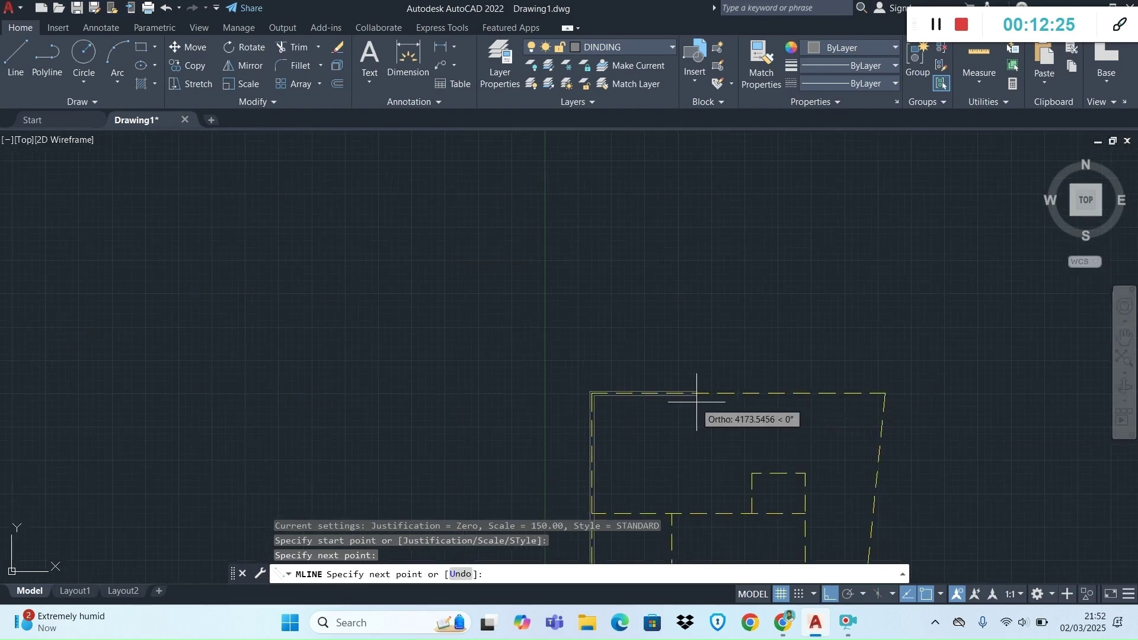
scroll(921, 406, "up", 6)
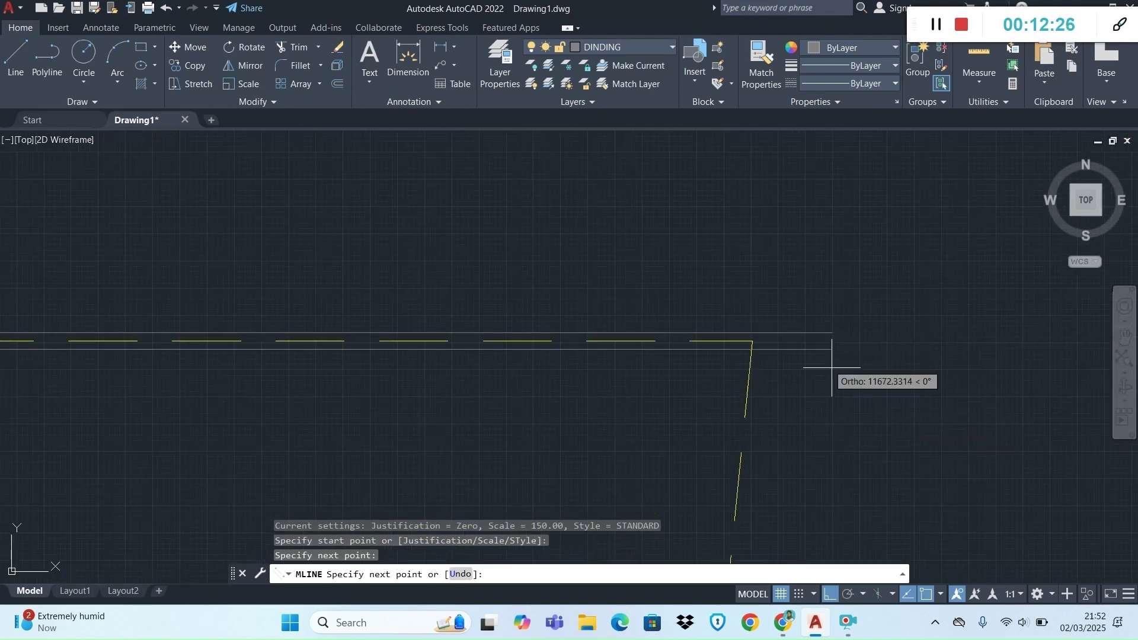
left_click(753, 342)
scroll(770, 403, "down", 6)
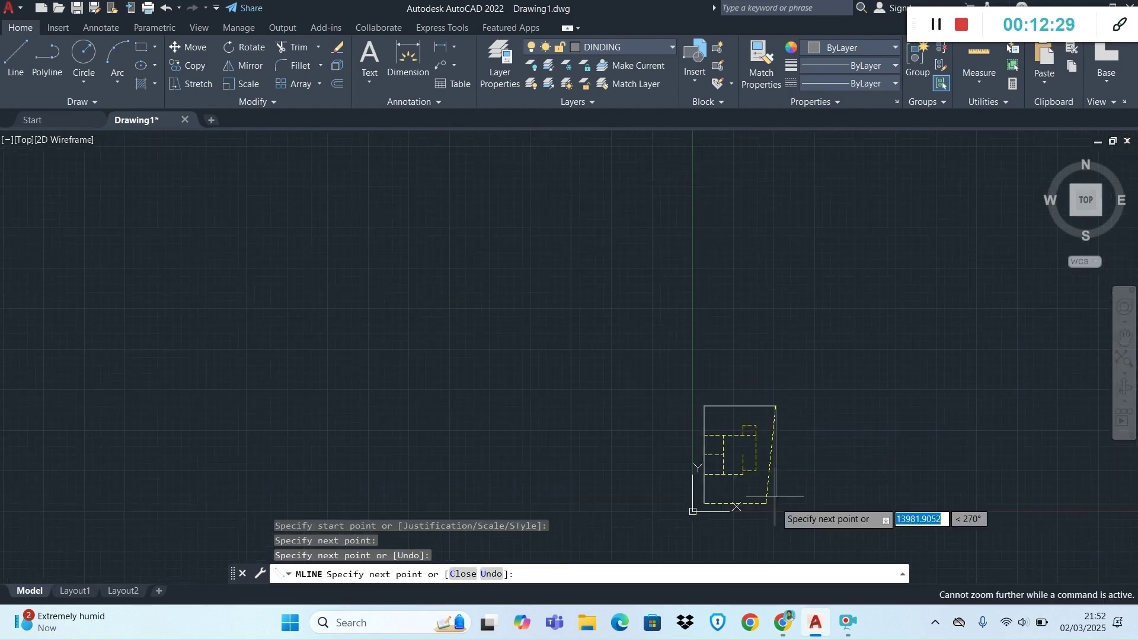
scroll(771, 492, "up", 8)
left_click(705, 473)
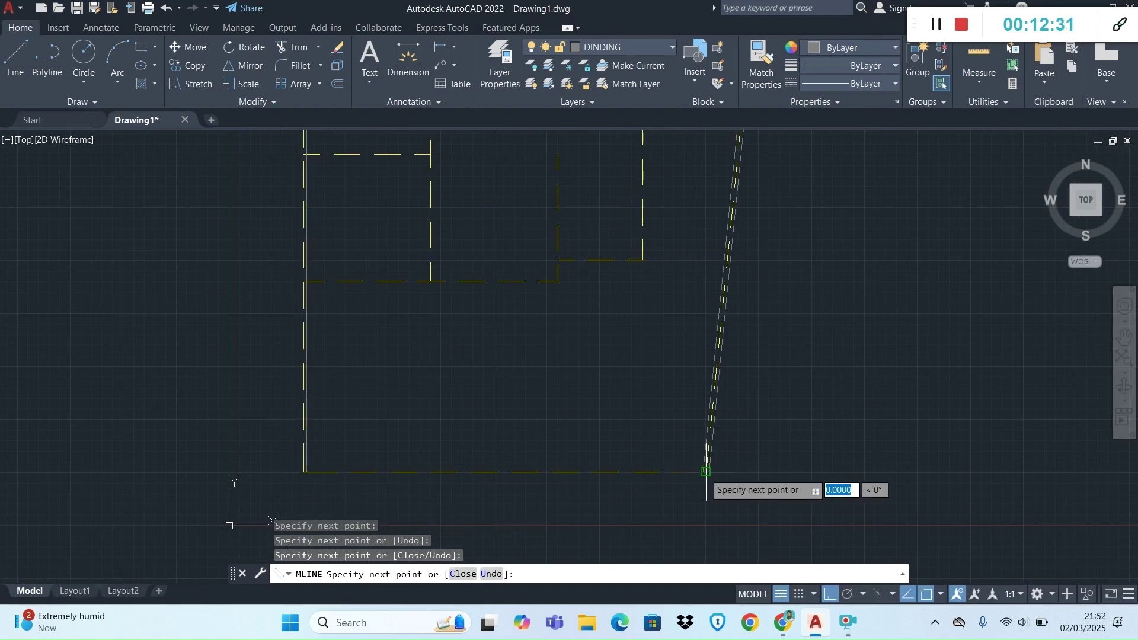
key("Escape")
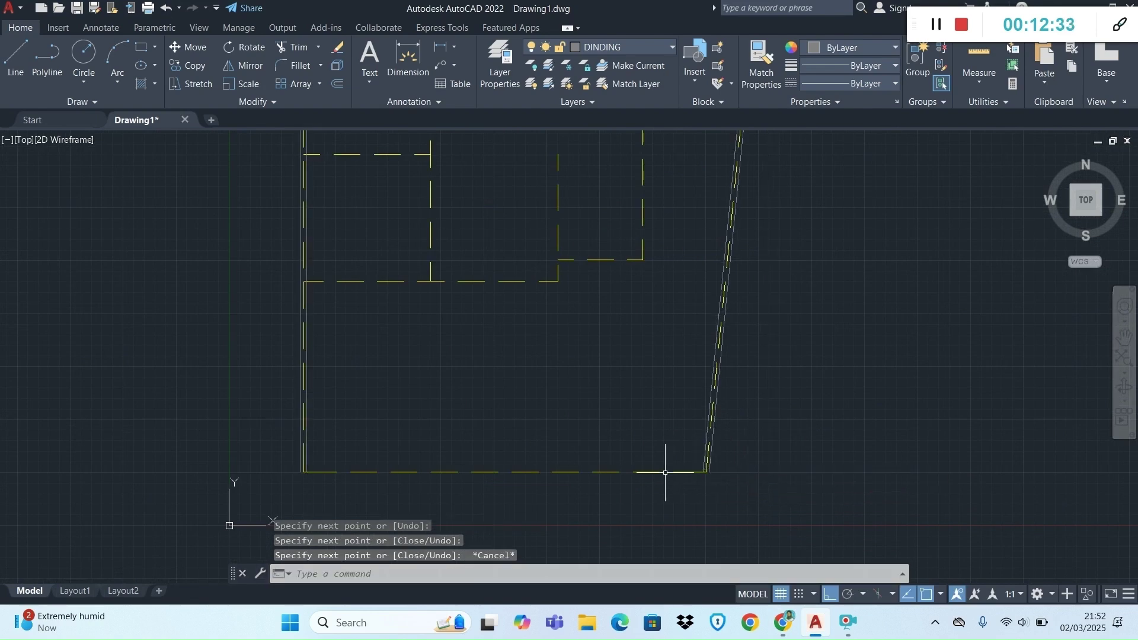
Start another wall multiline on the left outer wall and run it 8000 along the upper interior axis to its right end.
key("Return")
scroll(380, 326, "down", 6)
scroll(434, 189, "up", 6)
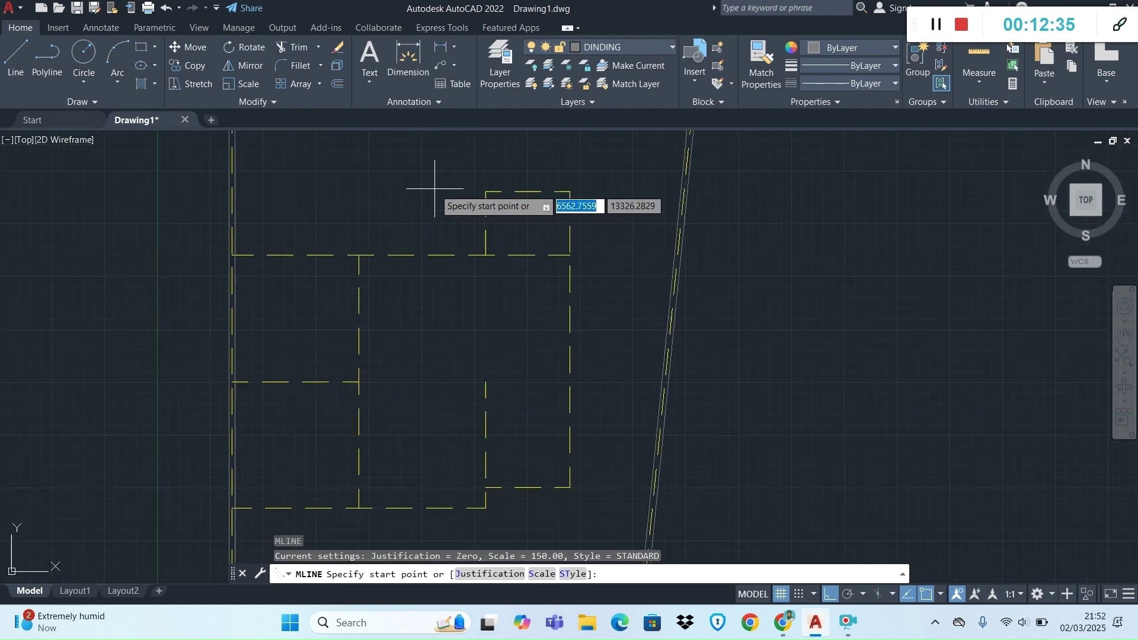
scroll(226, 270, "up", 7)
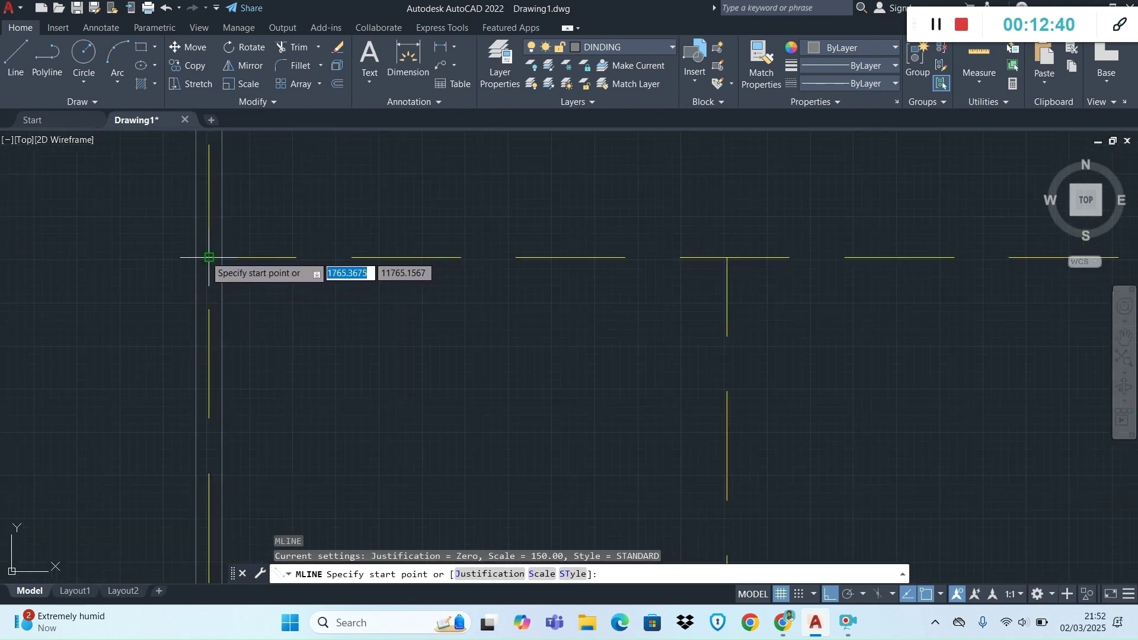
left_click(210, 257)
scroll(452, 287, "down", 6)
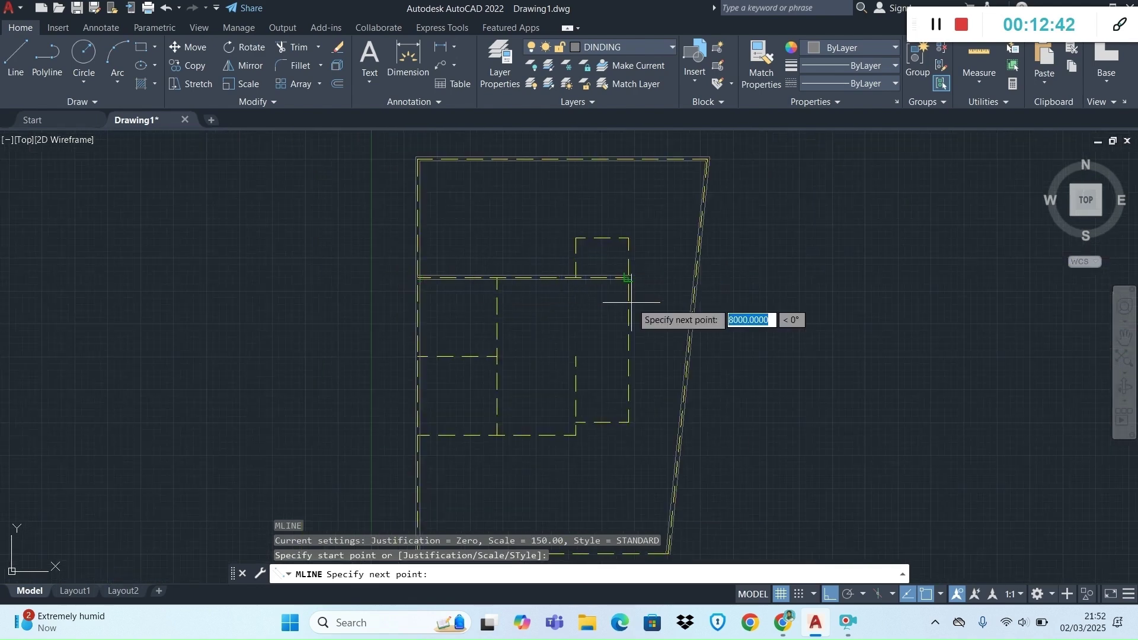
scroll(634, 300, "up", 8)
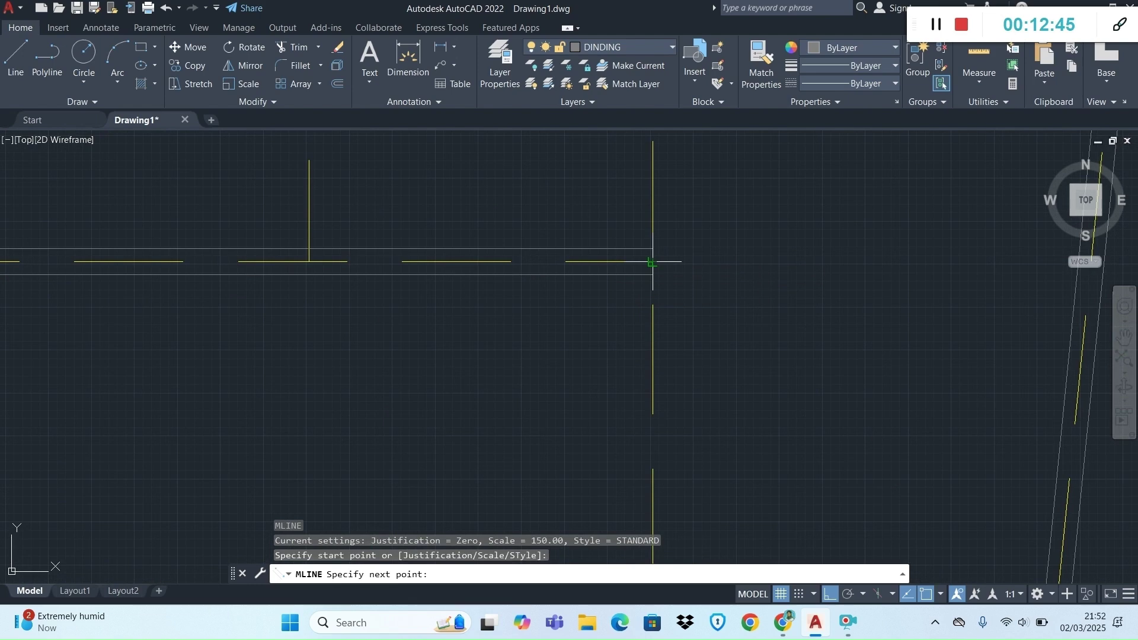
left_click(652, 261)
Continue the wall around the small upper room's right, upper and left sides, ending it on the horizontal interior wall.
scroll(670, 278, "down", 3)
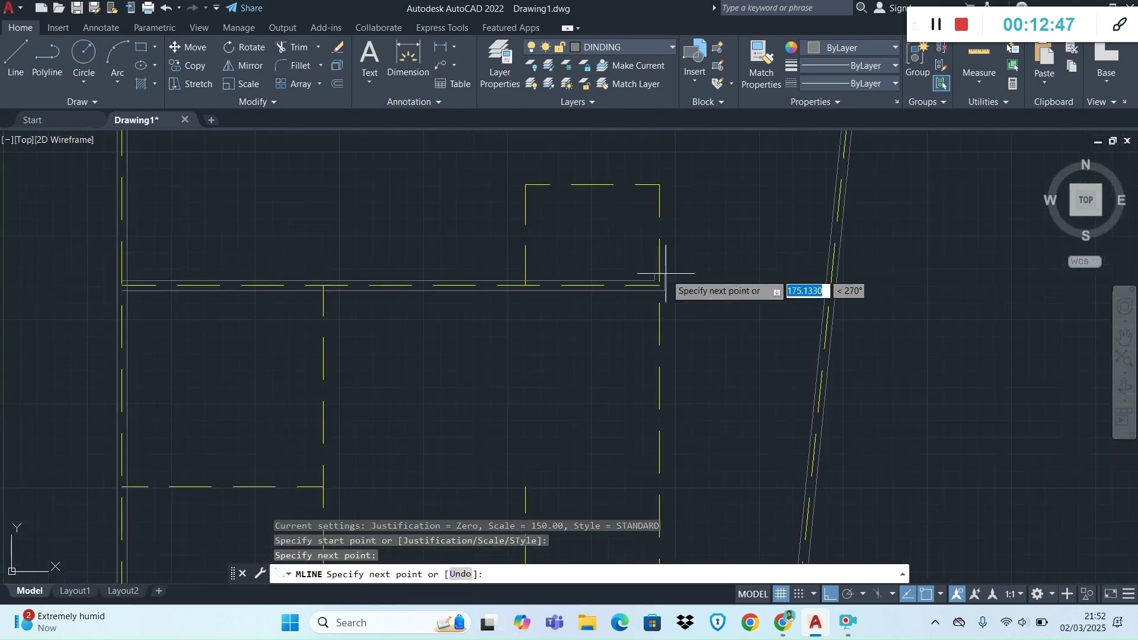
left_click(659, 178)
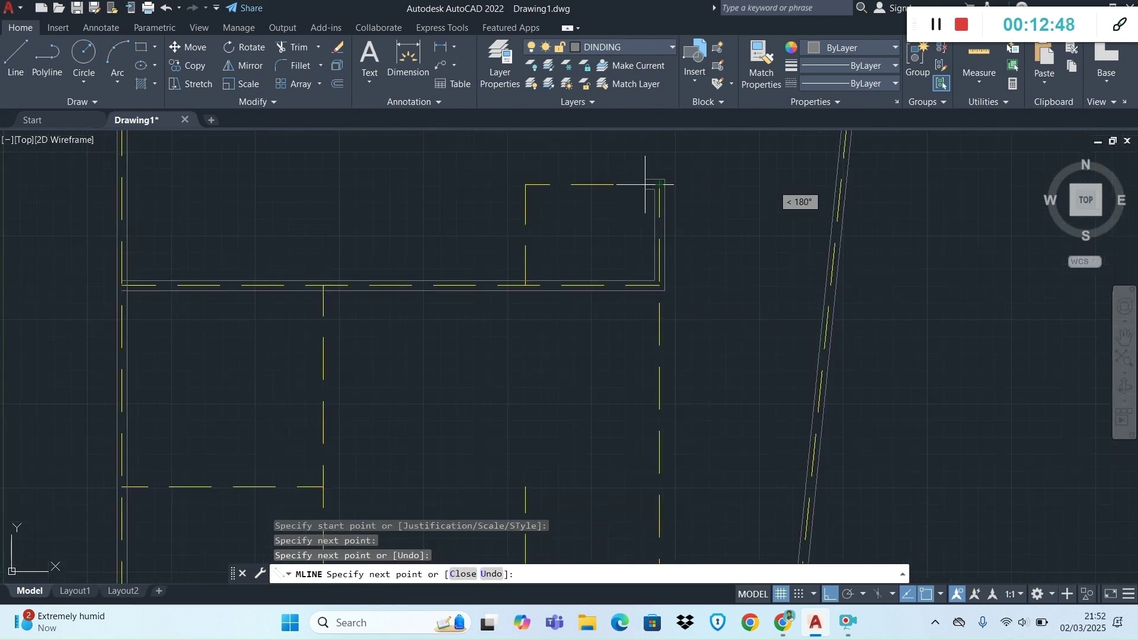
left_click(525, 183)
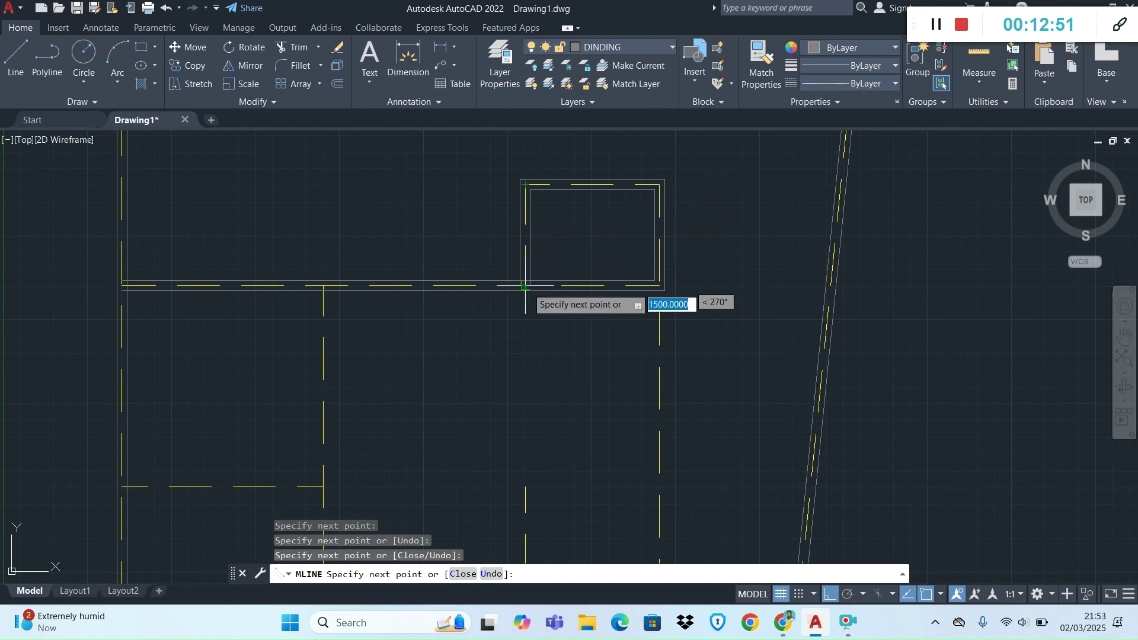
scroll(525, 288, "up", 5)
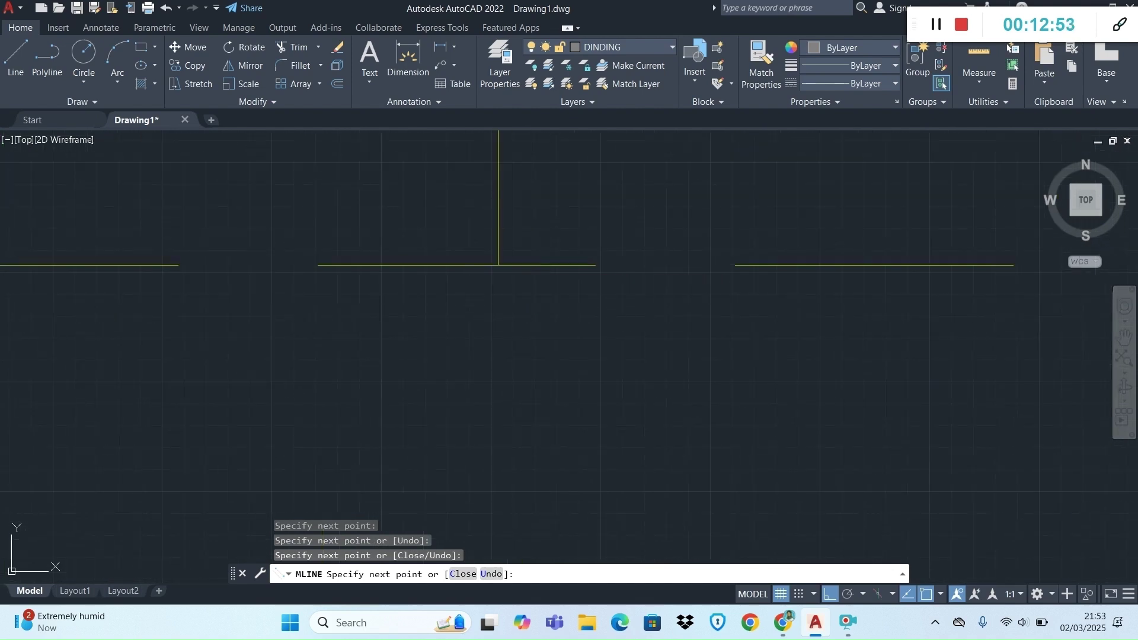
key("Escape")
Draw a wall 6000 down the vertical interior axis from the upper horizontal wall, then along the lower axis to the left outer wall.
scroll(573, 437, "down", 4)
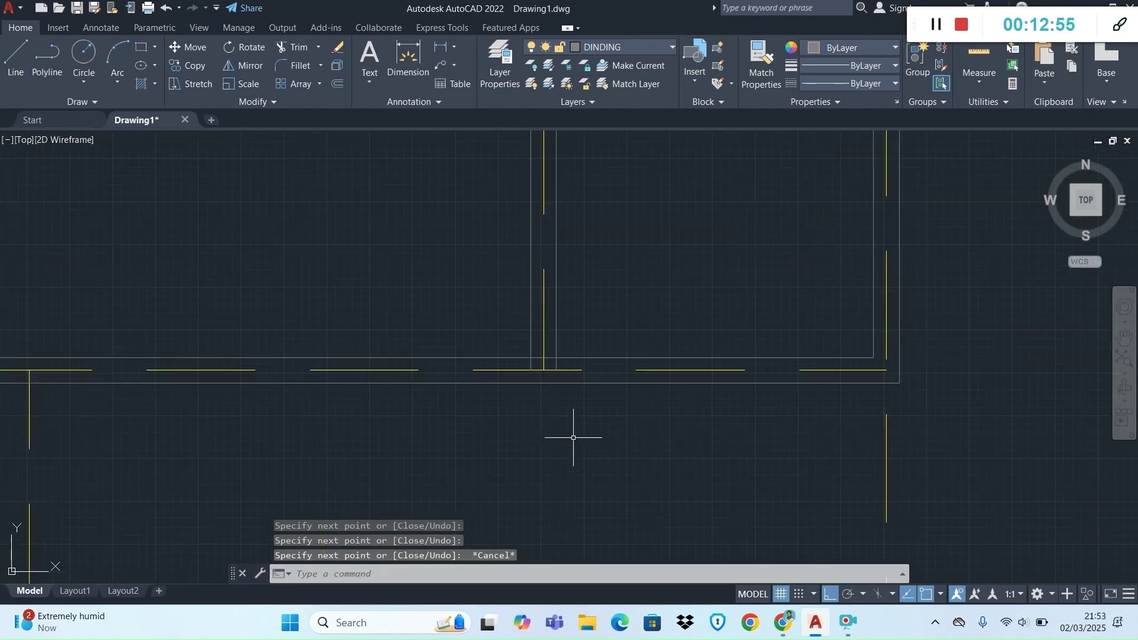
scroll(573, 437, "down", 5)
scroll(554, 491, "up", 4)
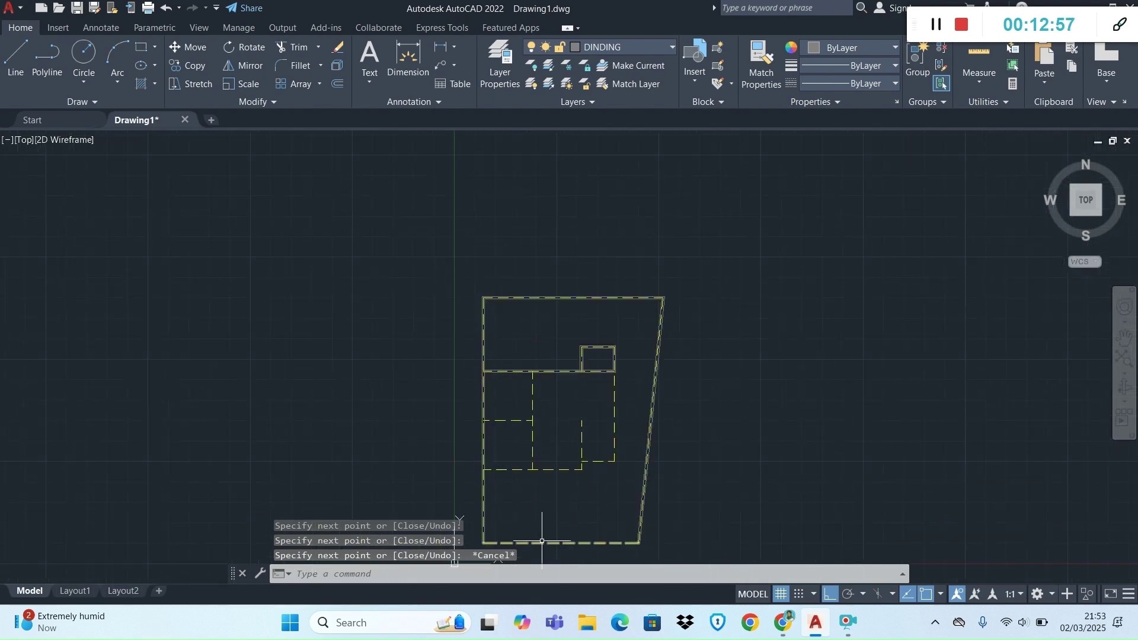
key("Return")
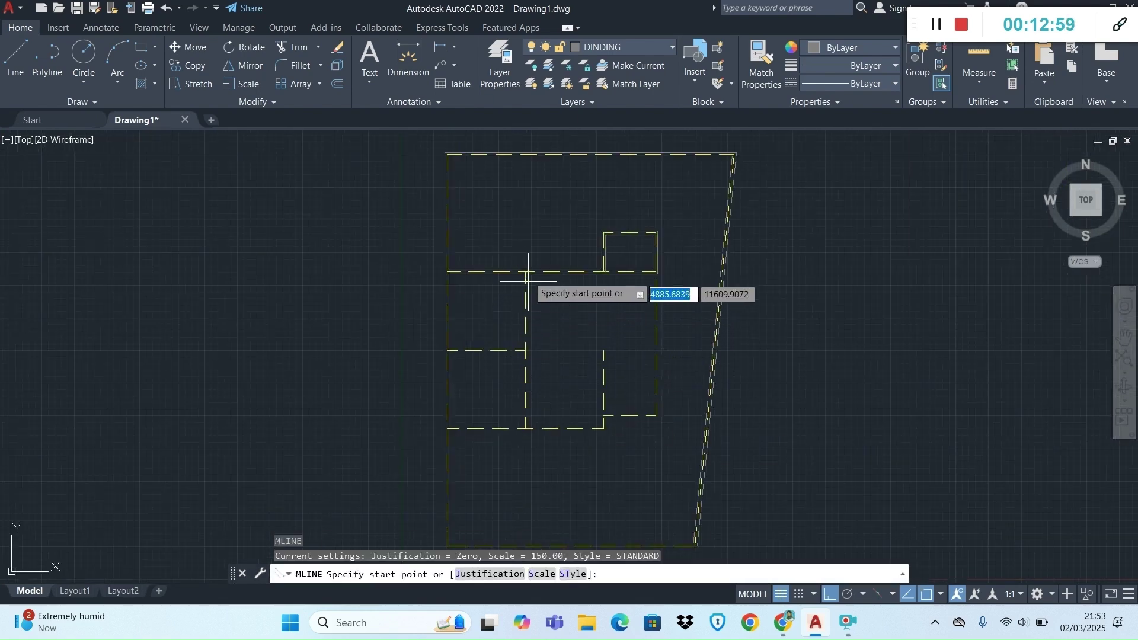
scroll(515, 267, "up", 5)
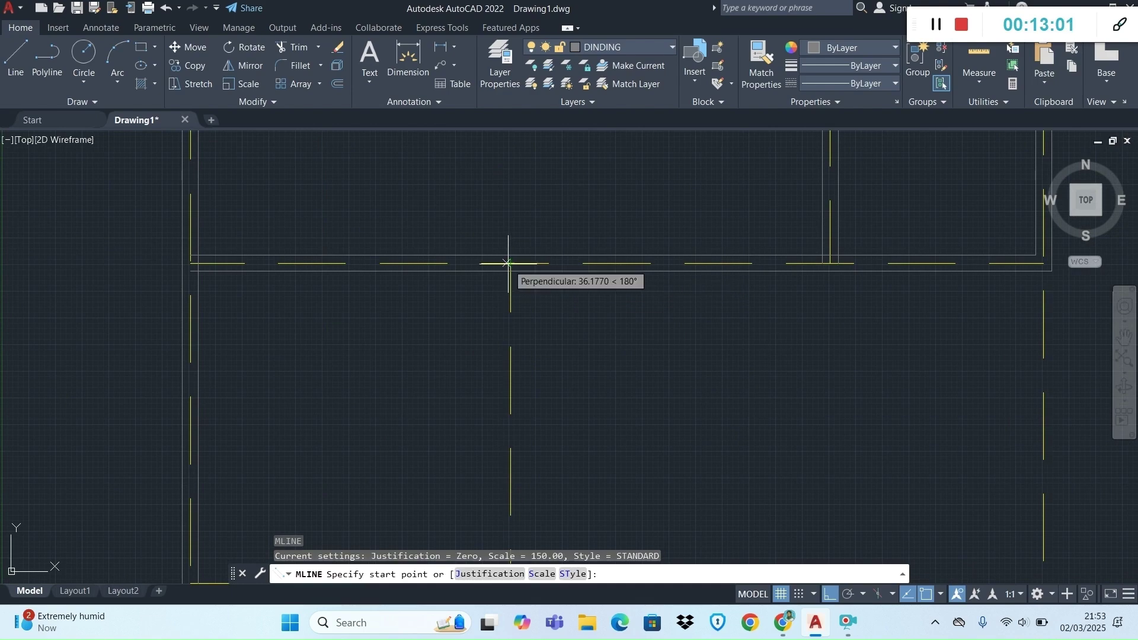
left_click(510, 264)
scroll(498, 392, "down", 5)
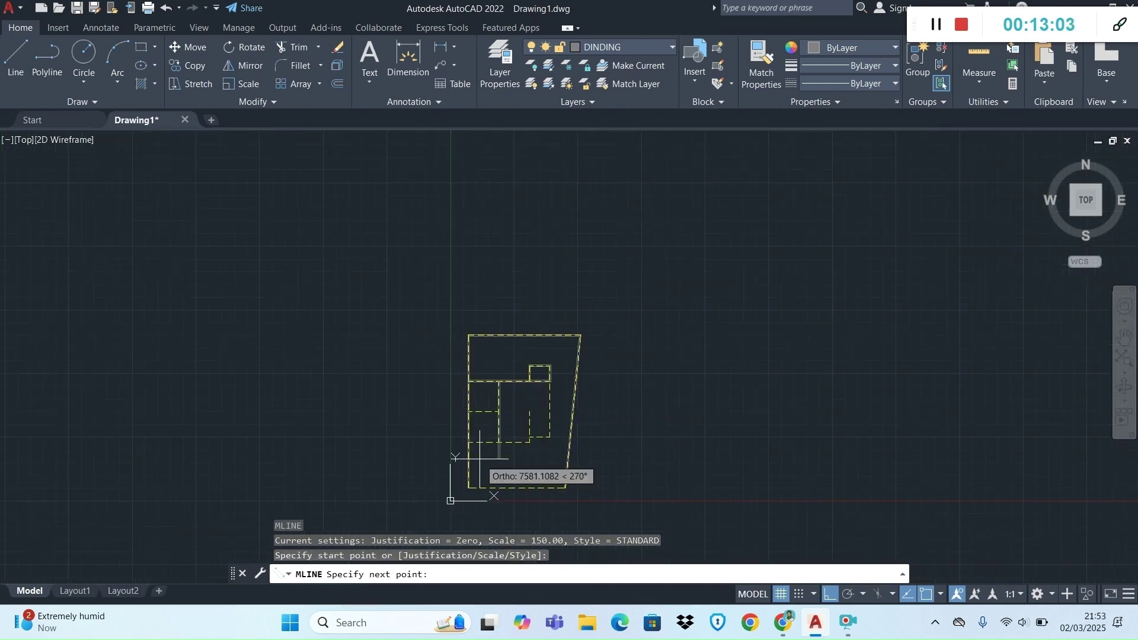
scroll(469, 468, "up", 6)
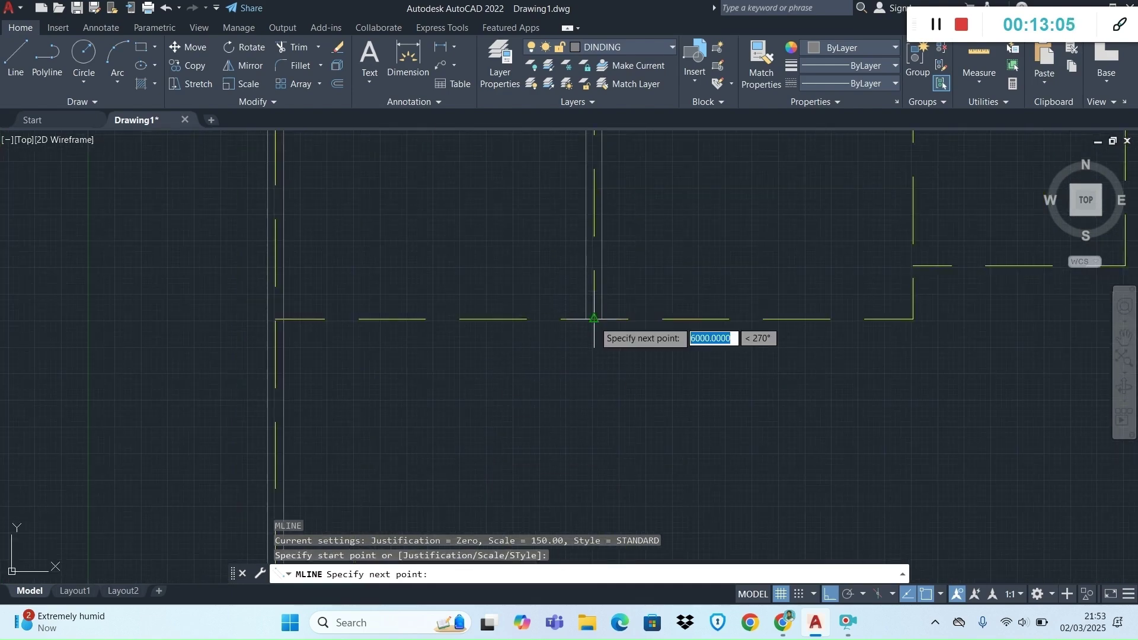
left_click(593, 318)
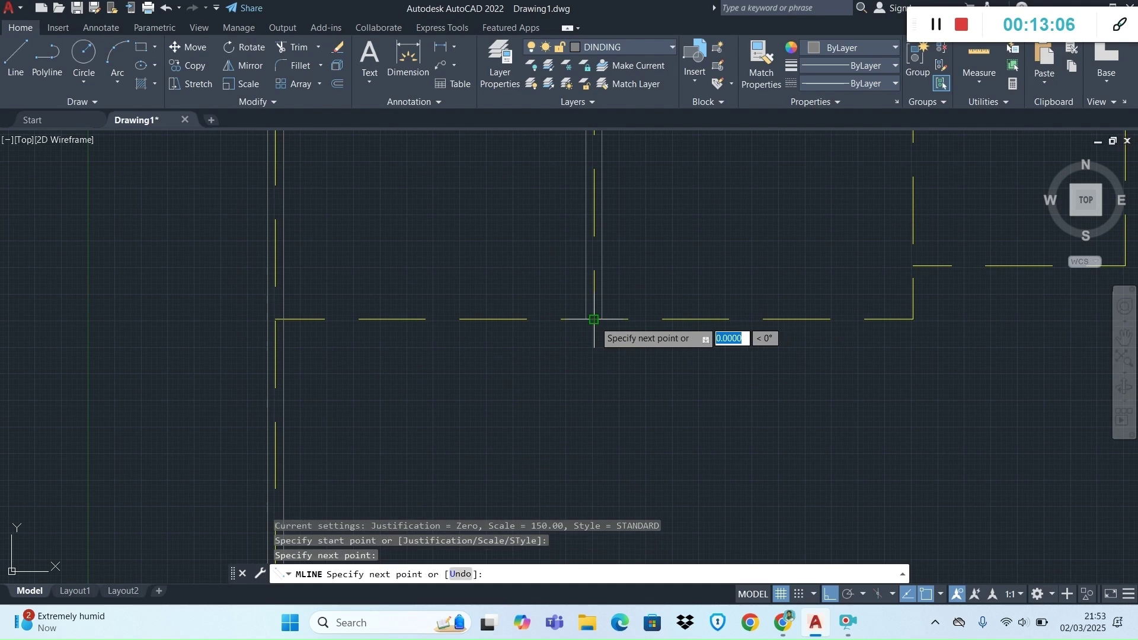
left_click(274, 320)
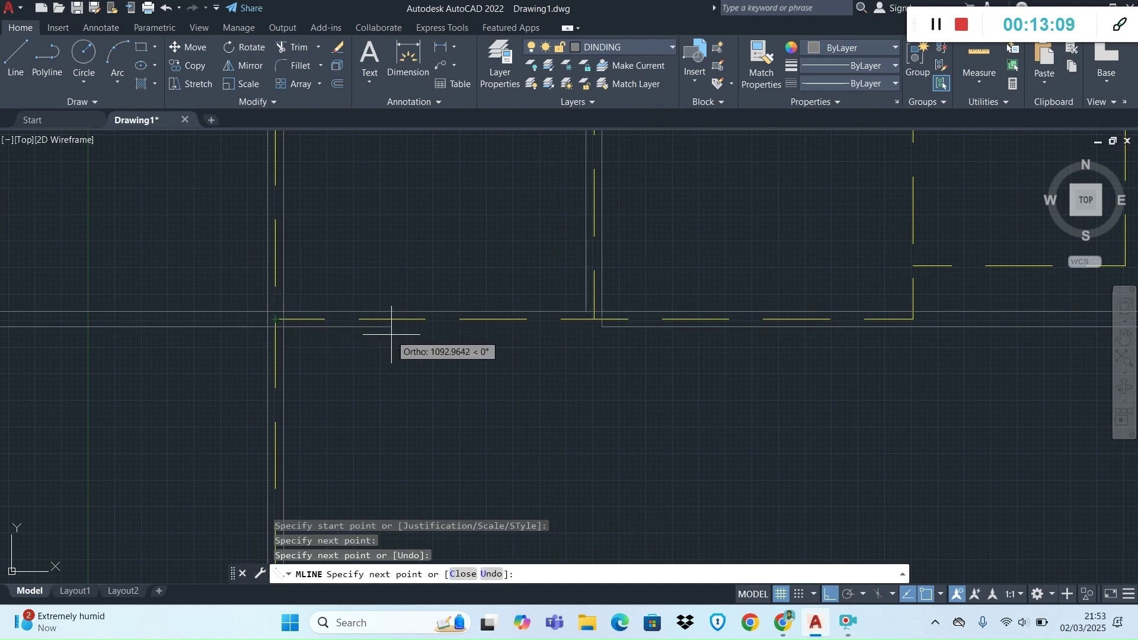
key("Return")
Draw the horizontal partition wall between the two left rooms, from the vertical interior wall to the left outer wall.
scroll(528, 251, "down", 6)
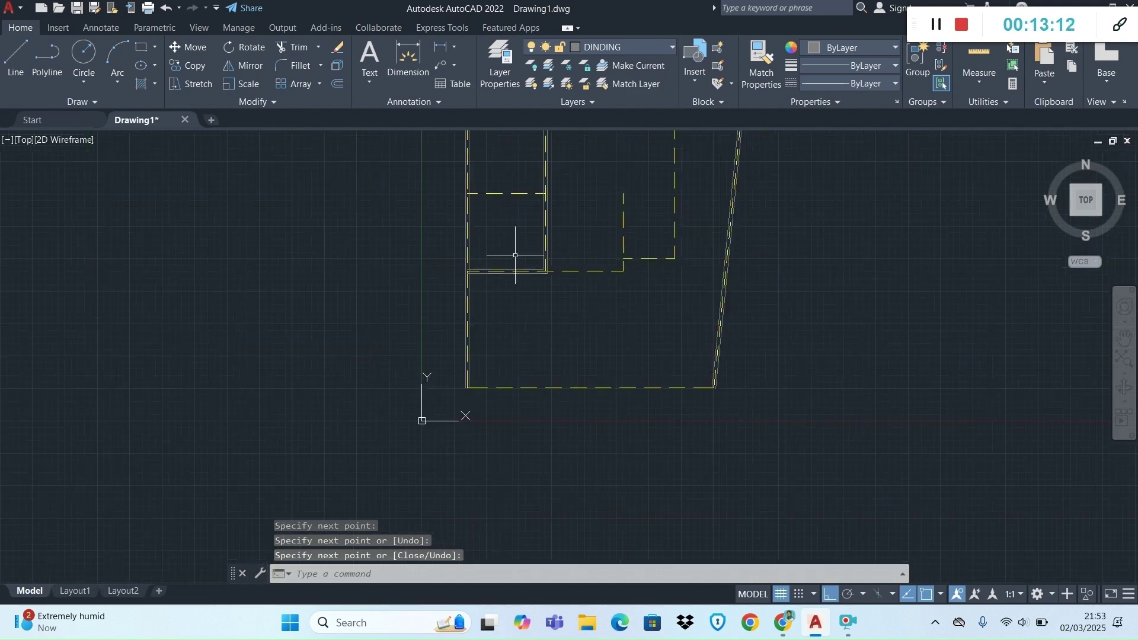
scroll(519, 159, "up", 8)
key("Return")
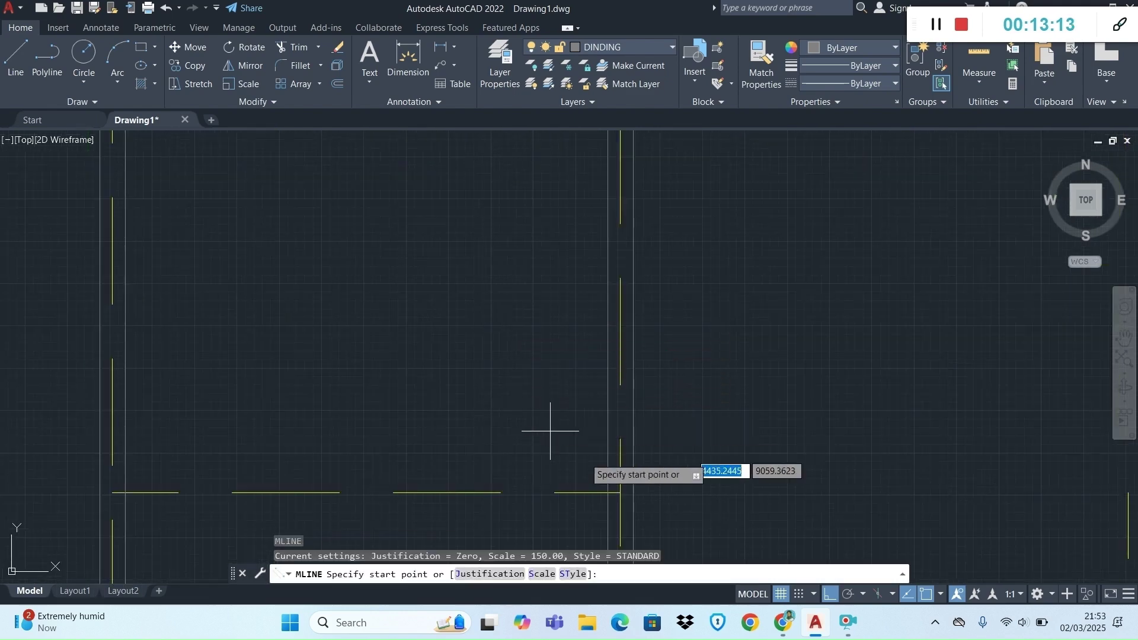
left_click(620, 492)
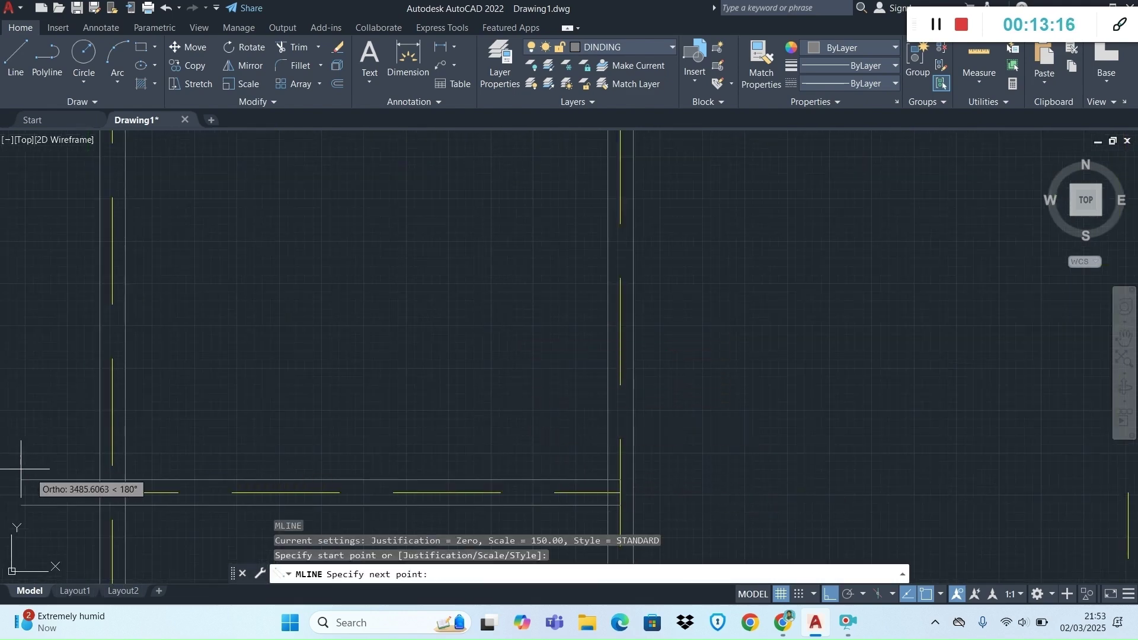
left_click(110, 492)
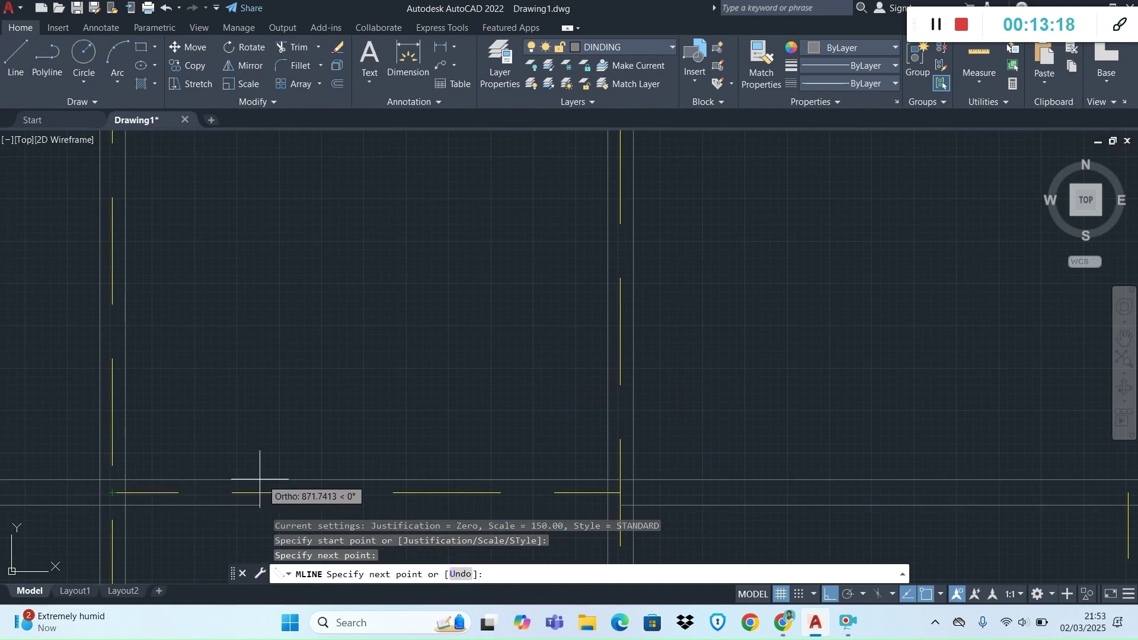
key("Escape")
Draw a wall multiline down the short vertical axis from its free upper end, then along the lower axis to the vertical interior wall.
scroll(379, 422, "down", 5)
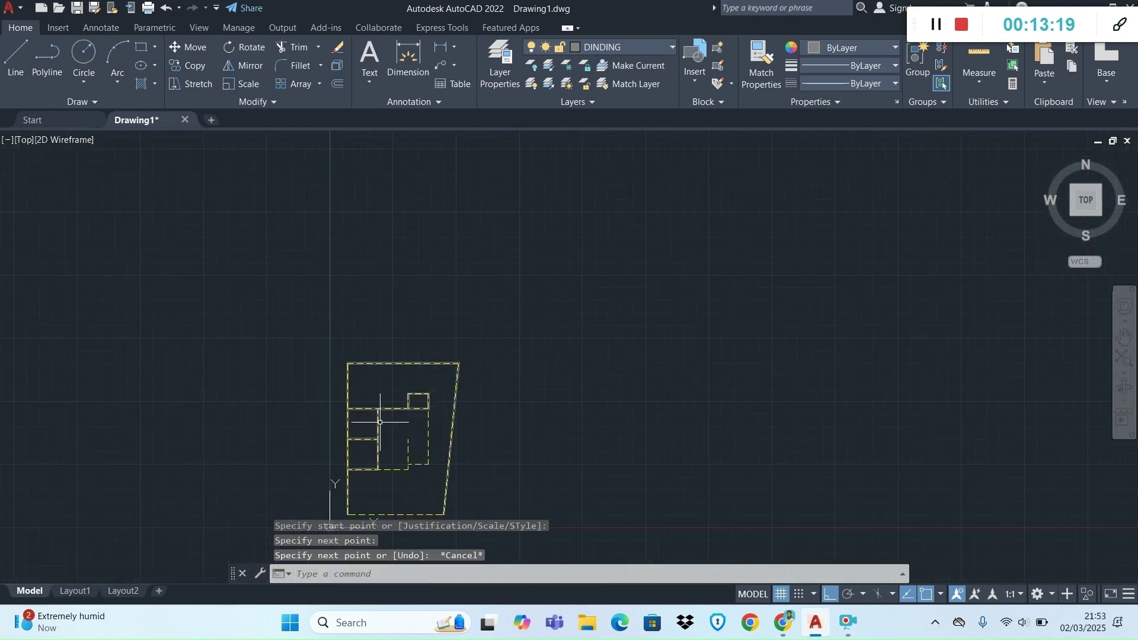
scroll(378, 485, "up", 7)
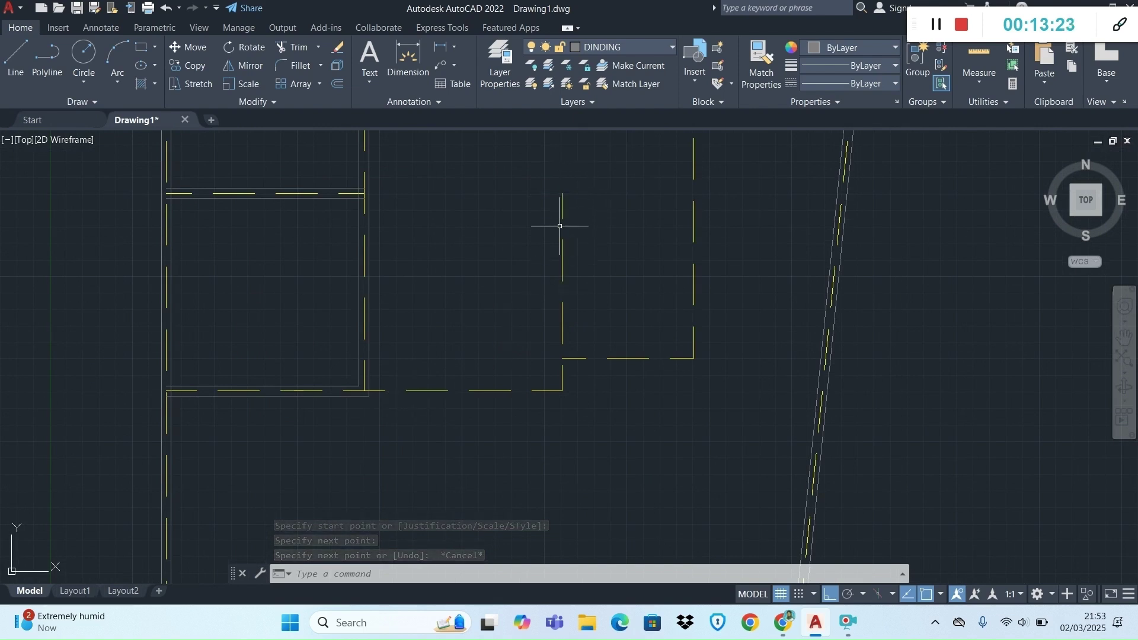
key("Return")
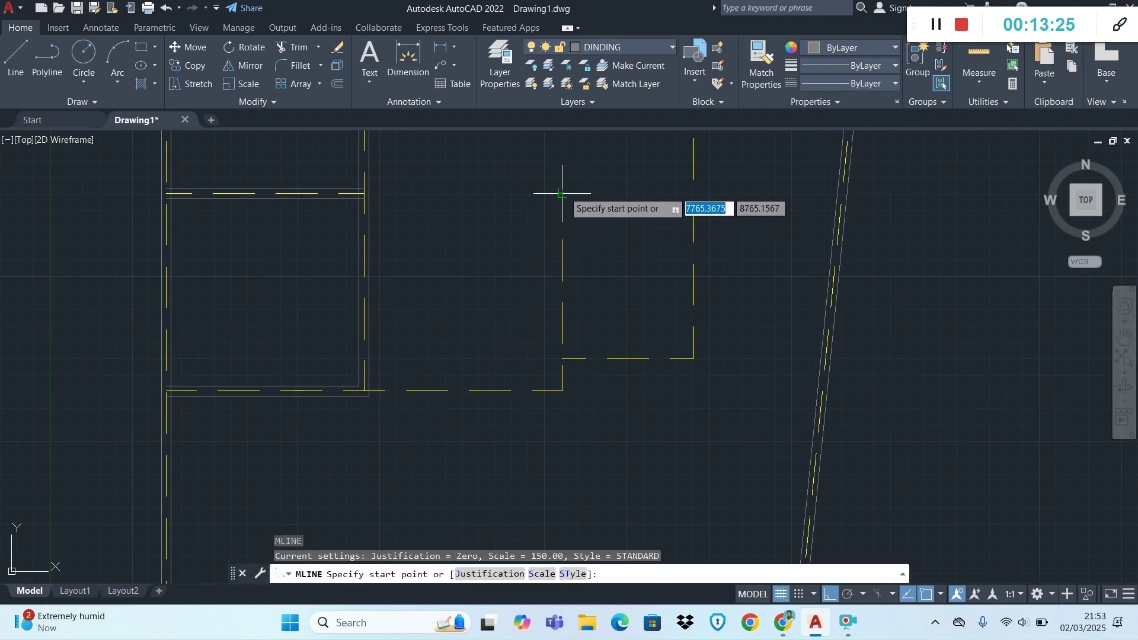
left_click(562, 194)
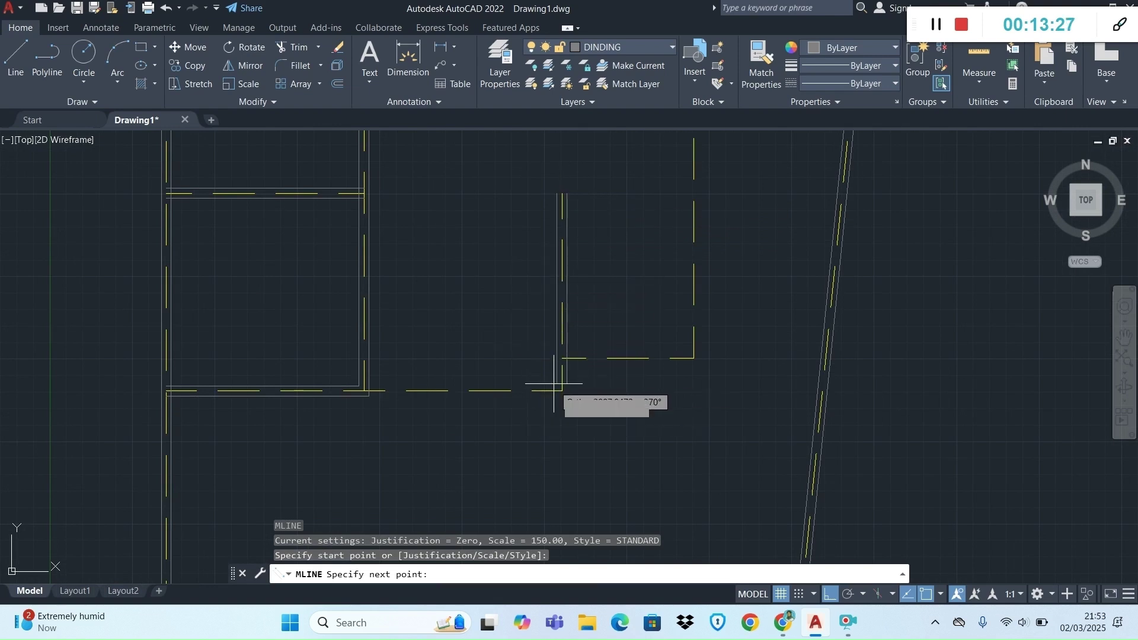
left_click(562, 391)
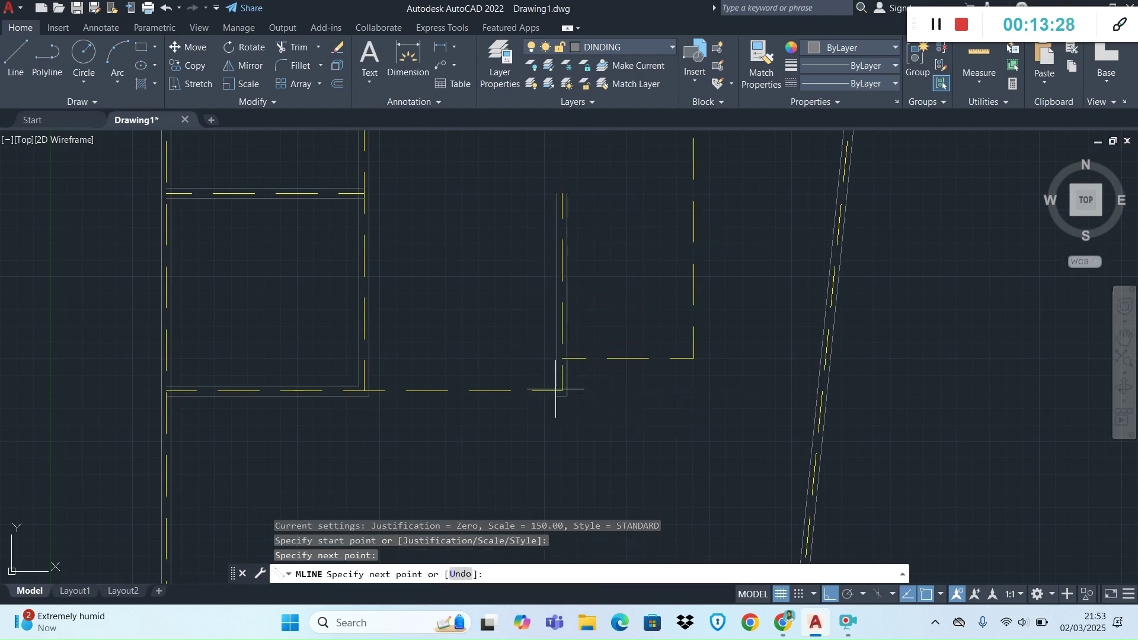
left_click(364, 391)
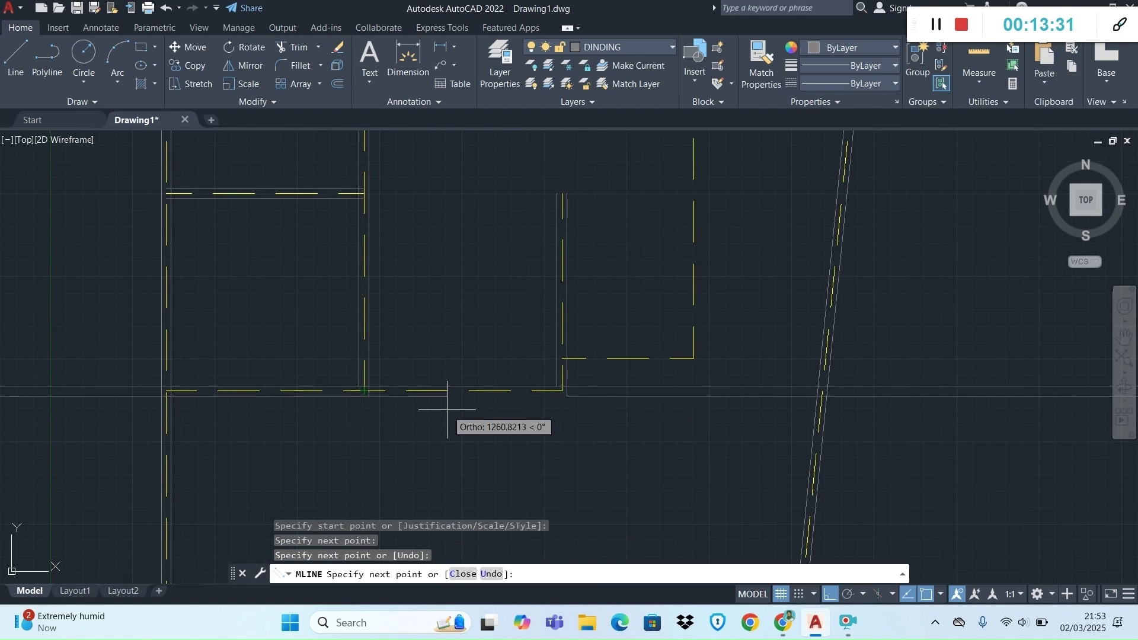
key("Escape")
key("Escape")
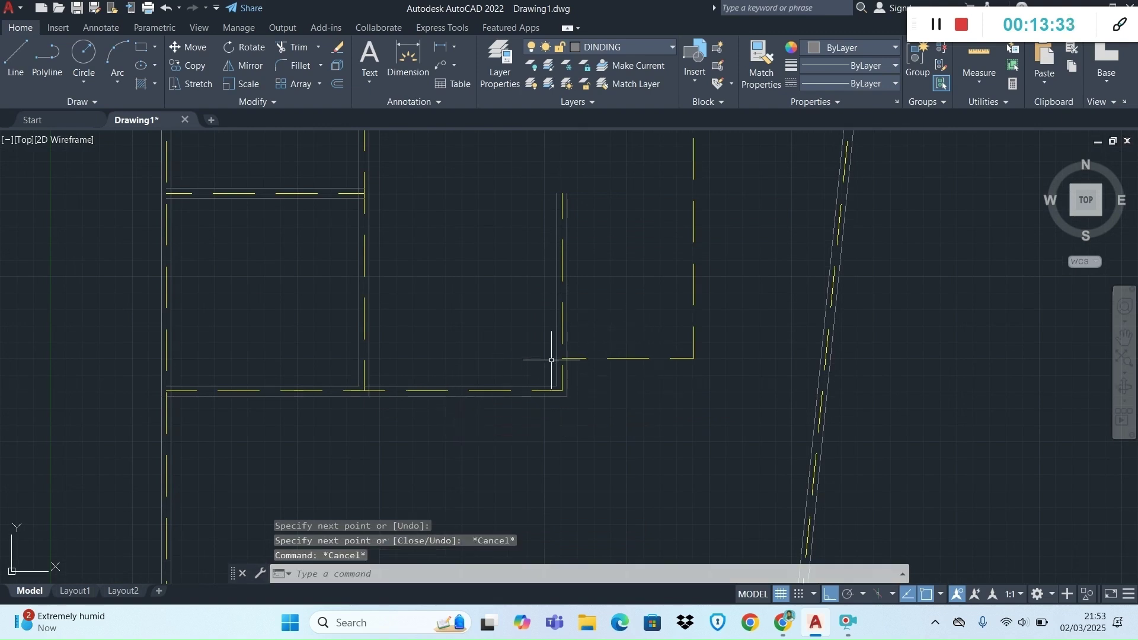
Draw a wall from the short vertical wall along the lower-right axis to its corner, then up to the upper horizontal wall.
key("Return")
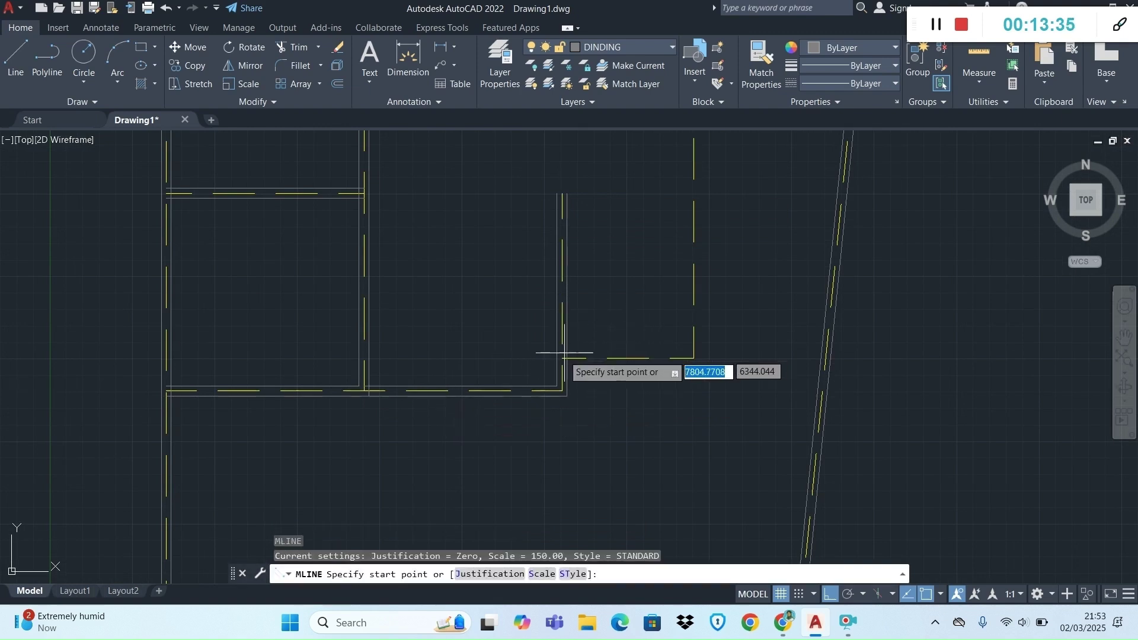
left_click(574, 359)
scroll(648, 374, "down", 5)
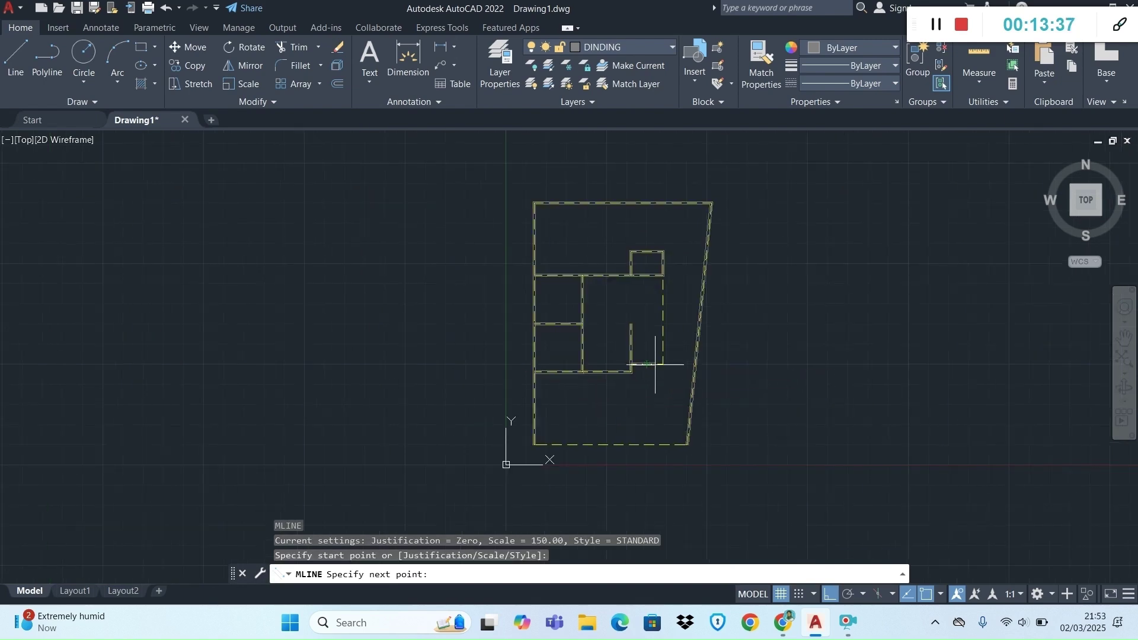
left_click(663, 364)
scroll(663, 275, "up", 7)
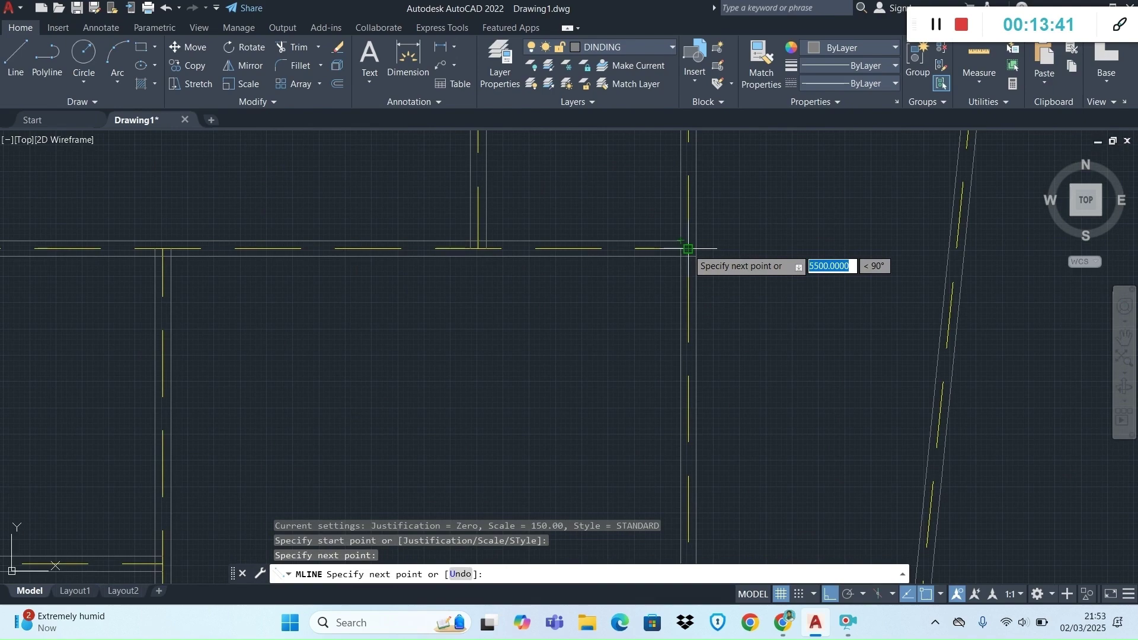
left_click(688, 247)
key("Escape")
scroll(691, 279, "down", 5)
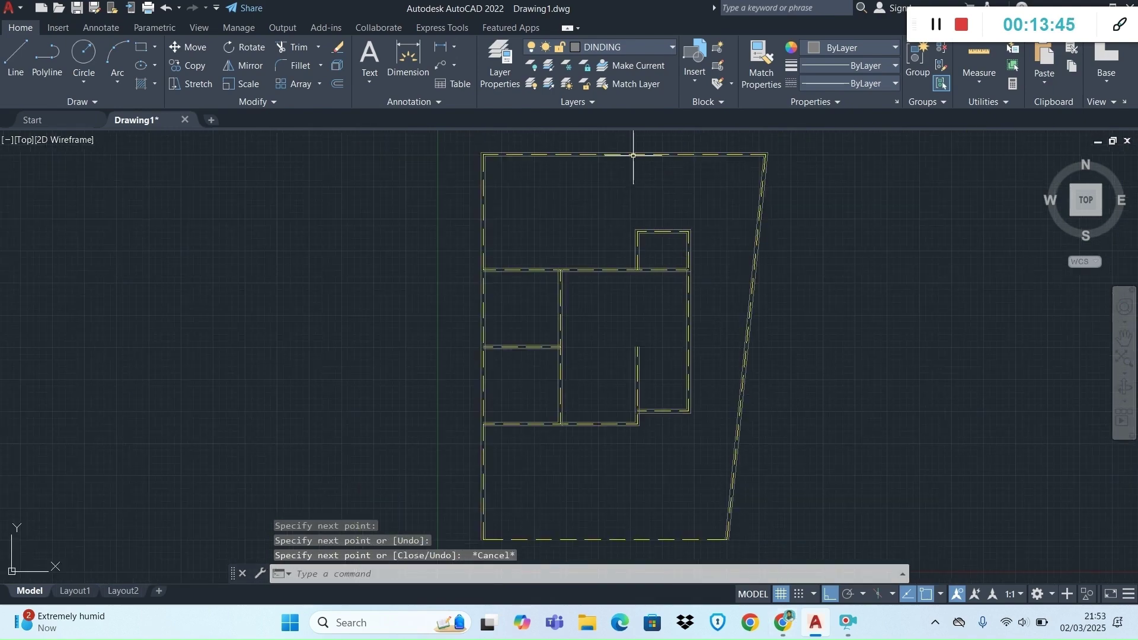
scroll(618, 132, "up", 10)
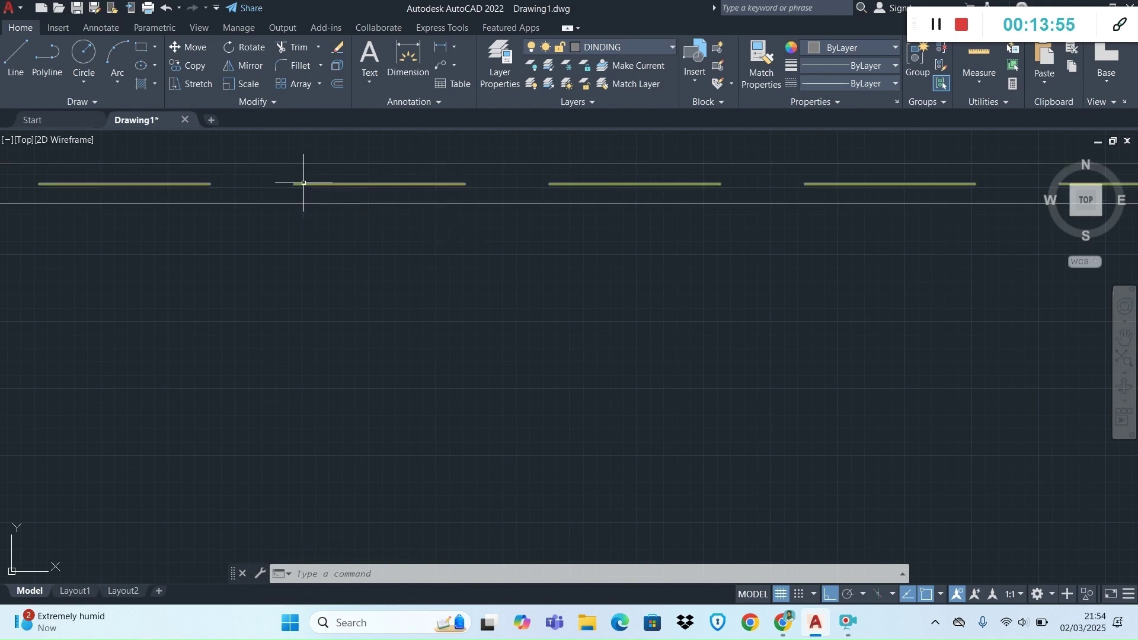
mouse_move(304, 183)
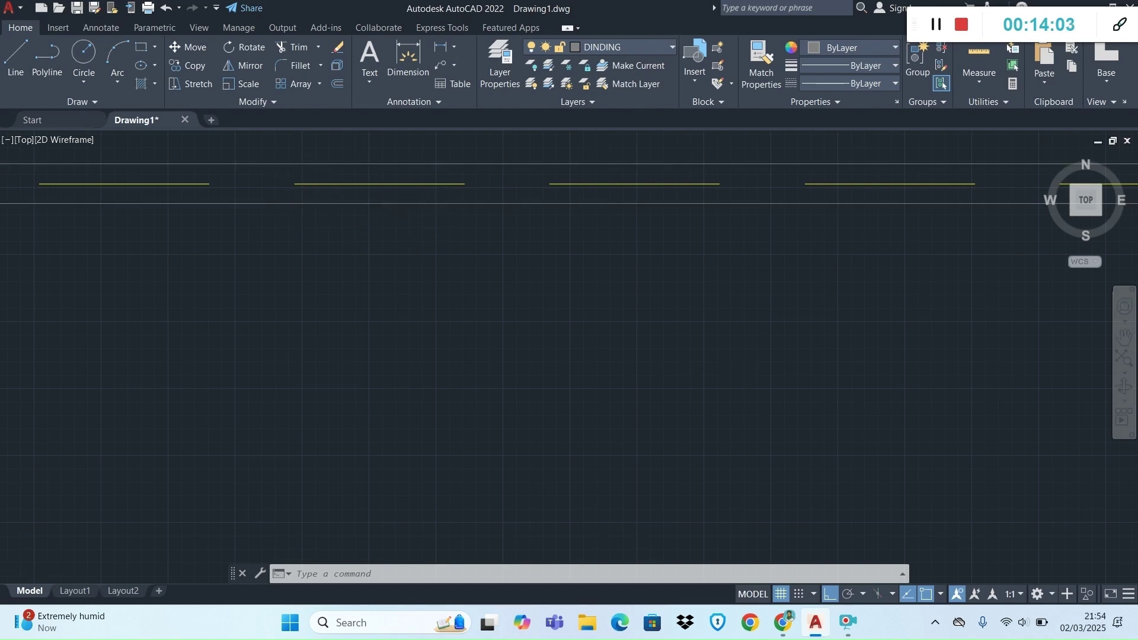
scroll(107, 242, "down", 5)
scroll(52, 202, "up", 4)
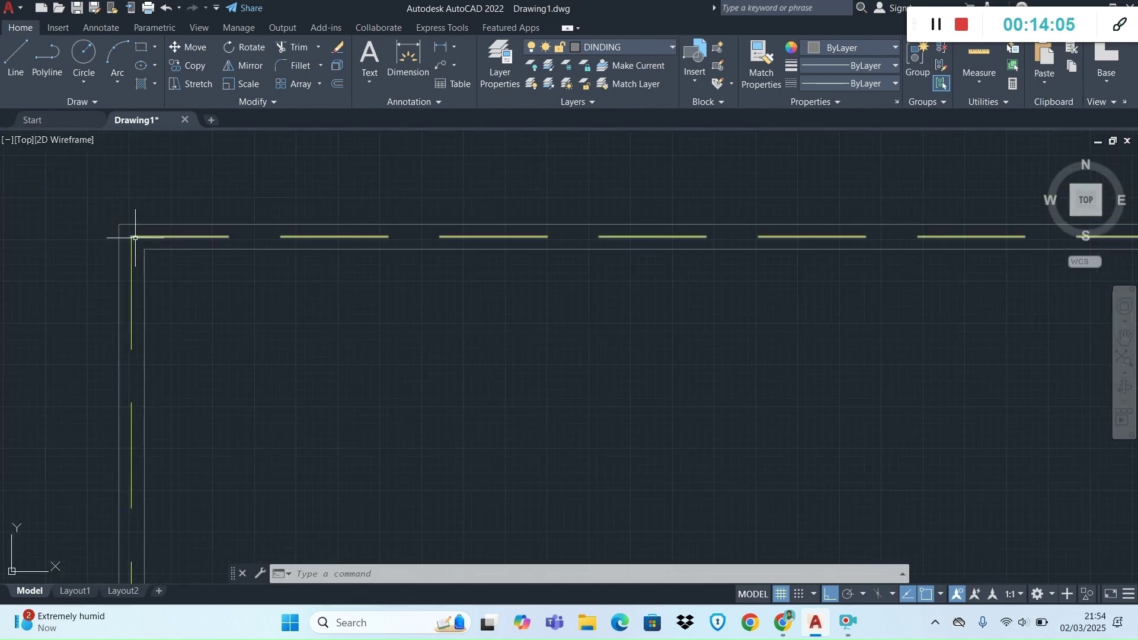
left_click(16, 59)
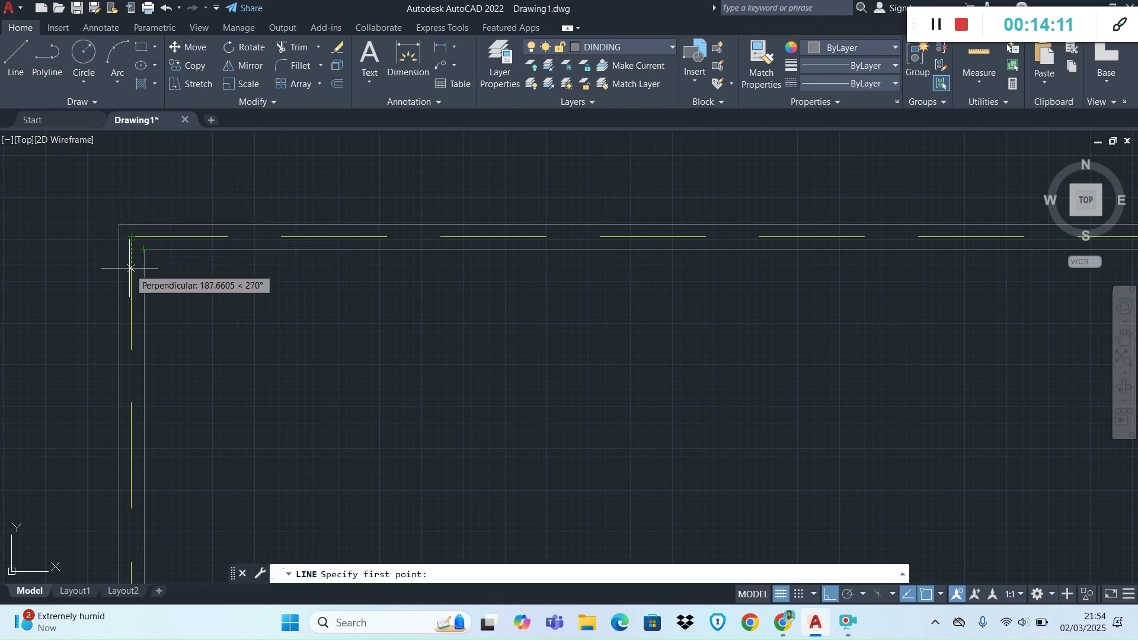
scroll(165, 356, "down", 5)
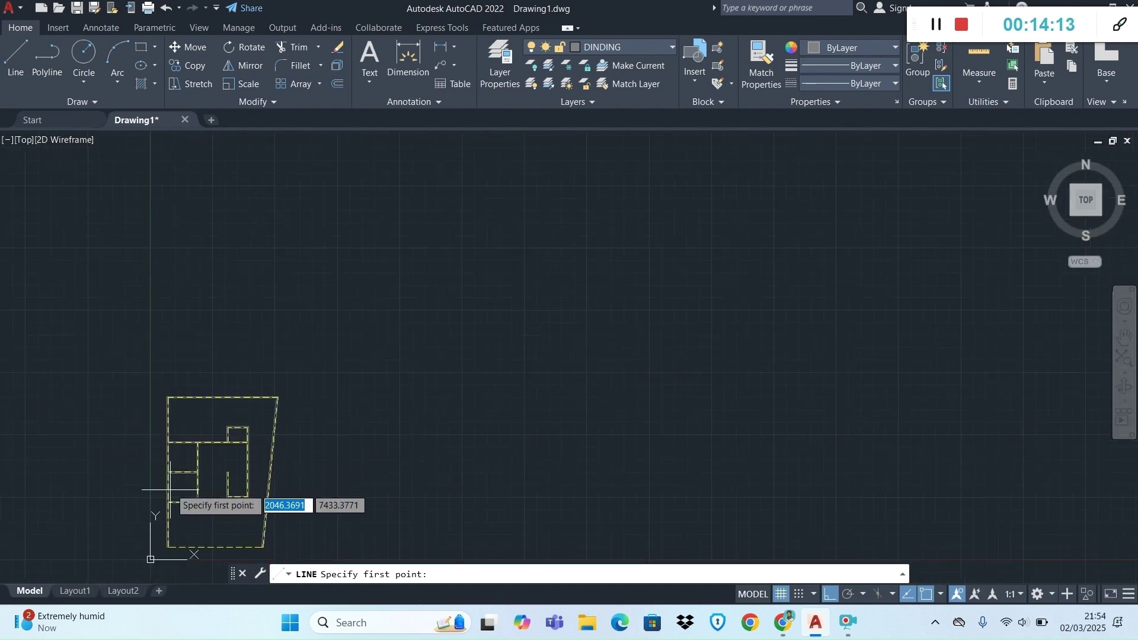
scroll(168, 503, "up", 4)
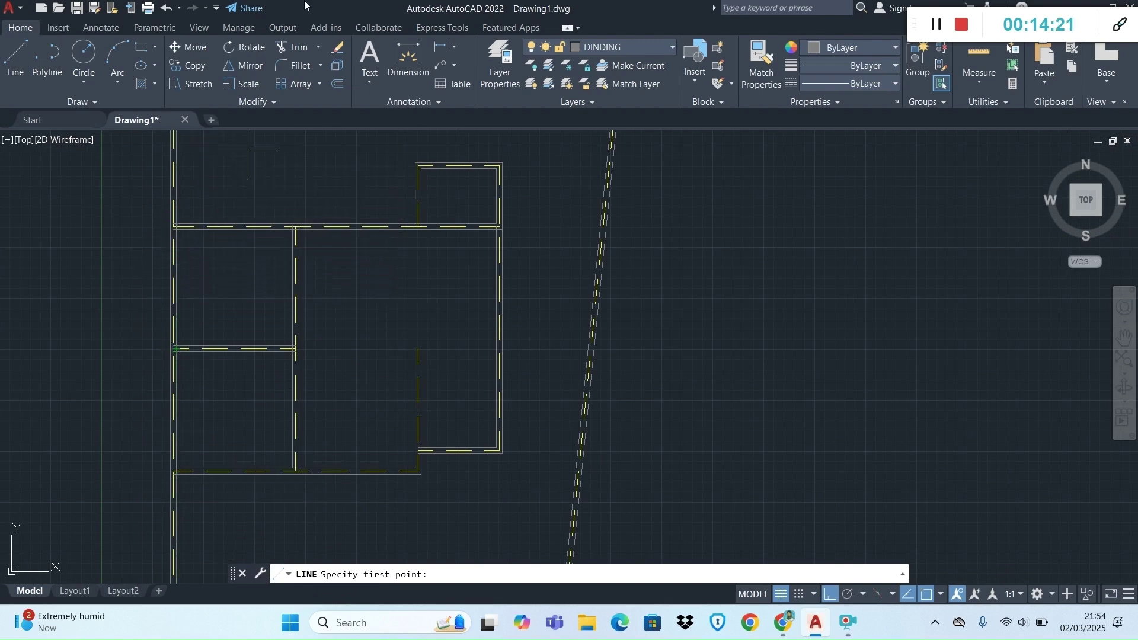
scroll(427, 401, "down", 2)
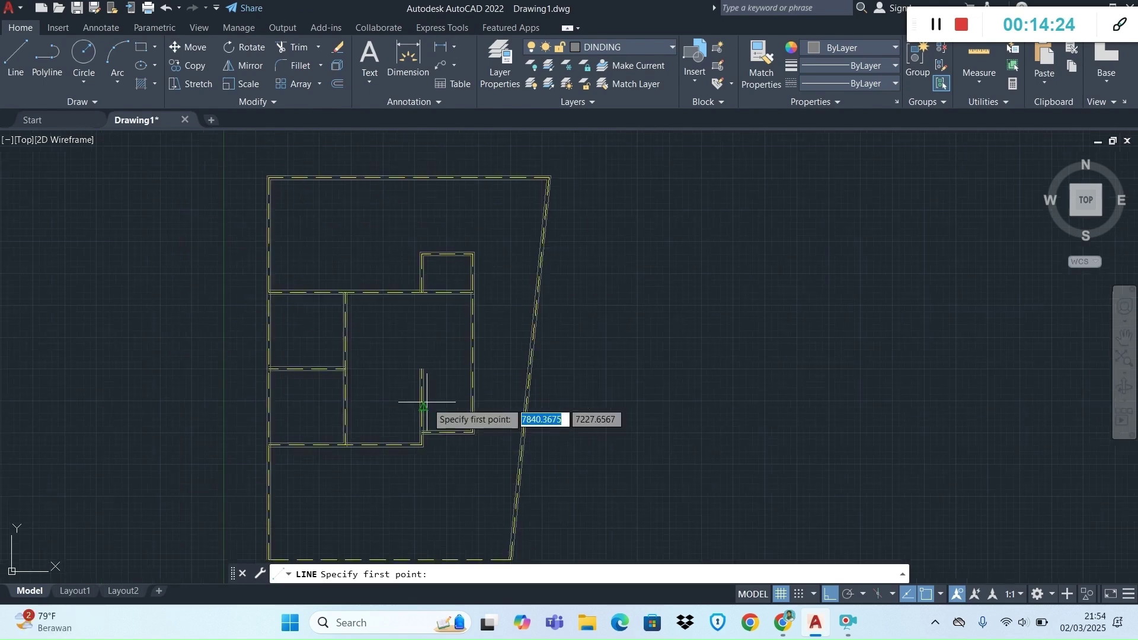
scroll(427, 402, "up", 4)
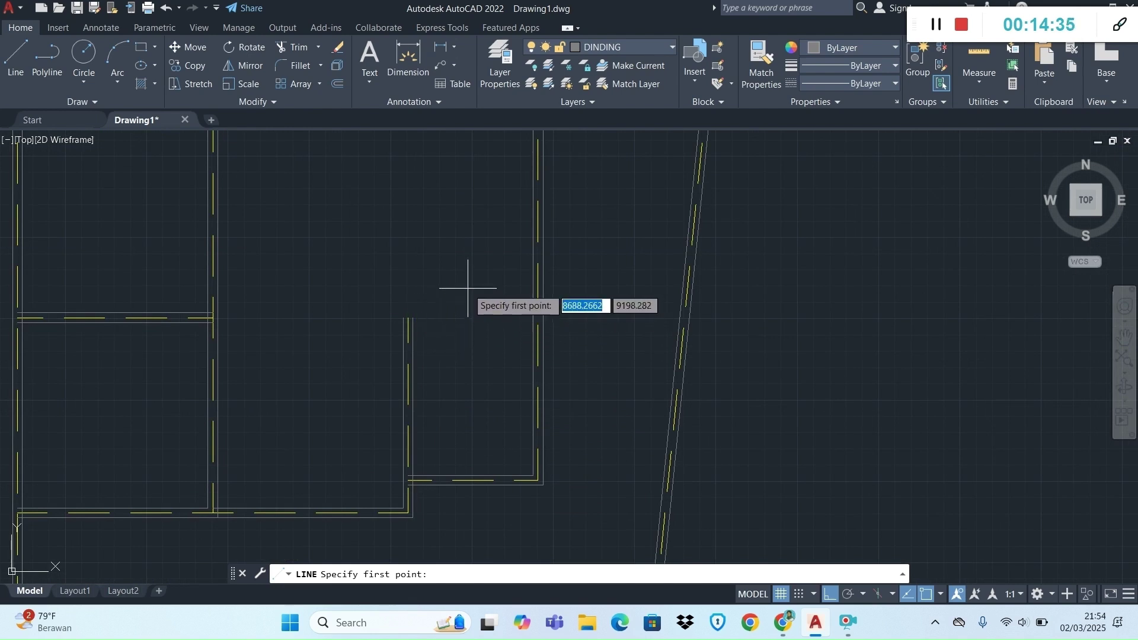
key("Escape")
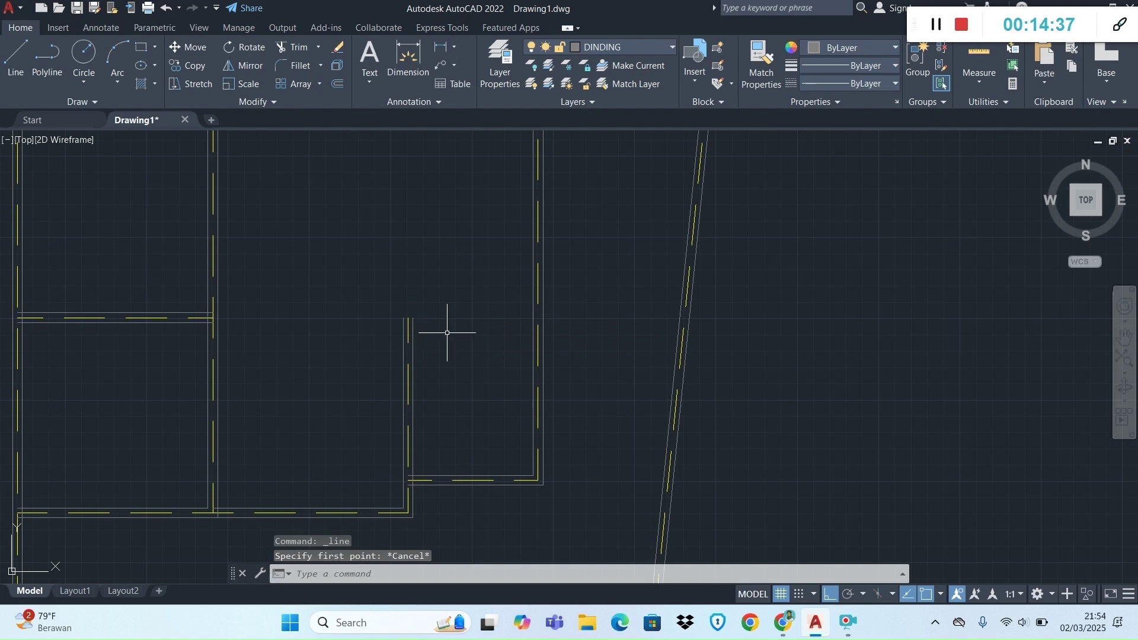
Turn off the AS layer to hide the axis lines, leaving DINDING as the current layer.
left_click(642, 47)
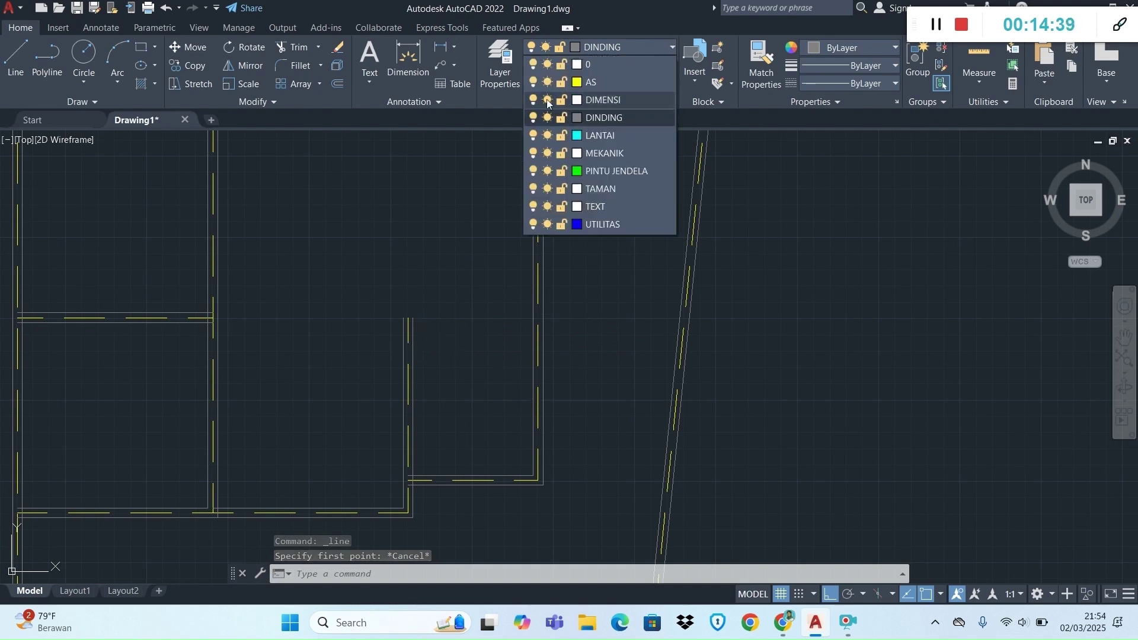
left_click(532, 82)
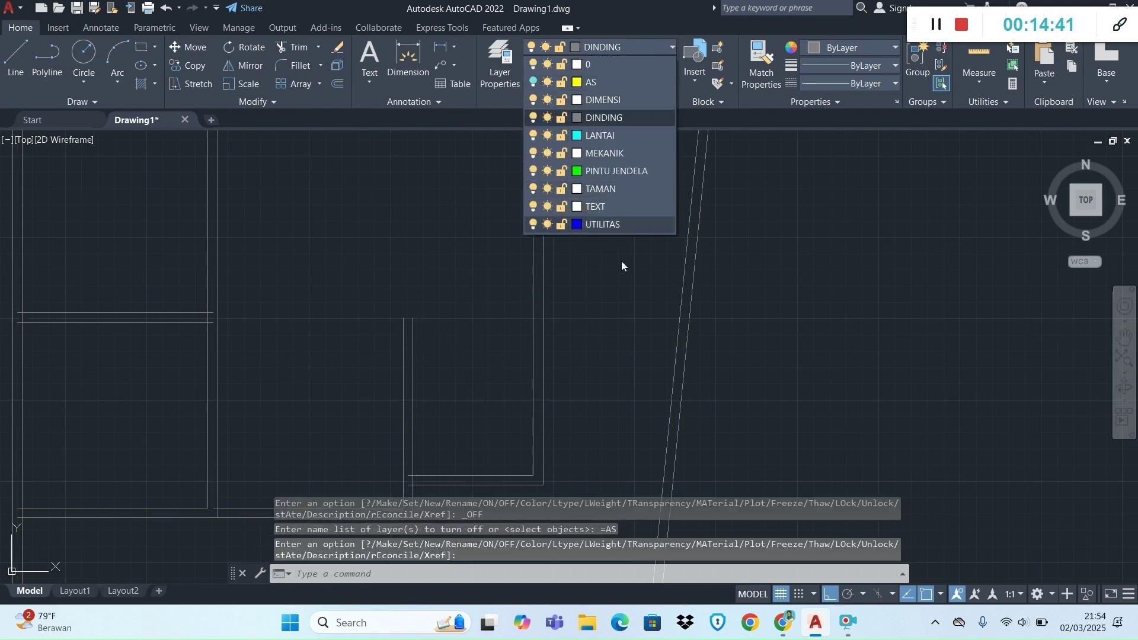
scroll(617, 285, "down", 5)
scroll(609, 305, "up", 2)
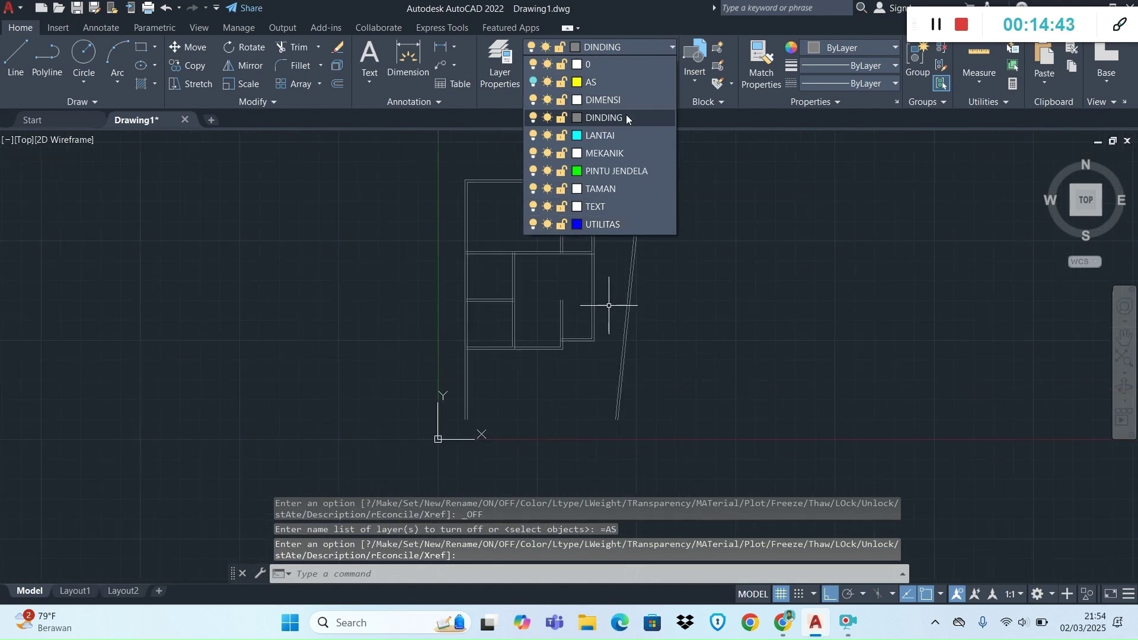
Explode all the wall multilines into separate lines and test the slanted right wall by selecting it.
left_click(652, 424)
left_click(432, 157)
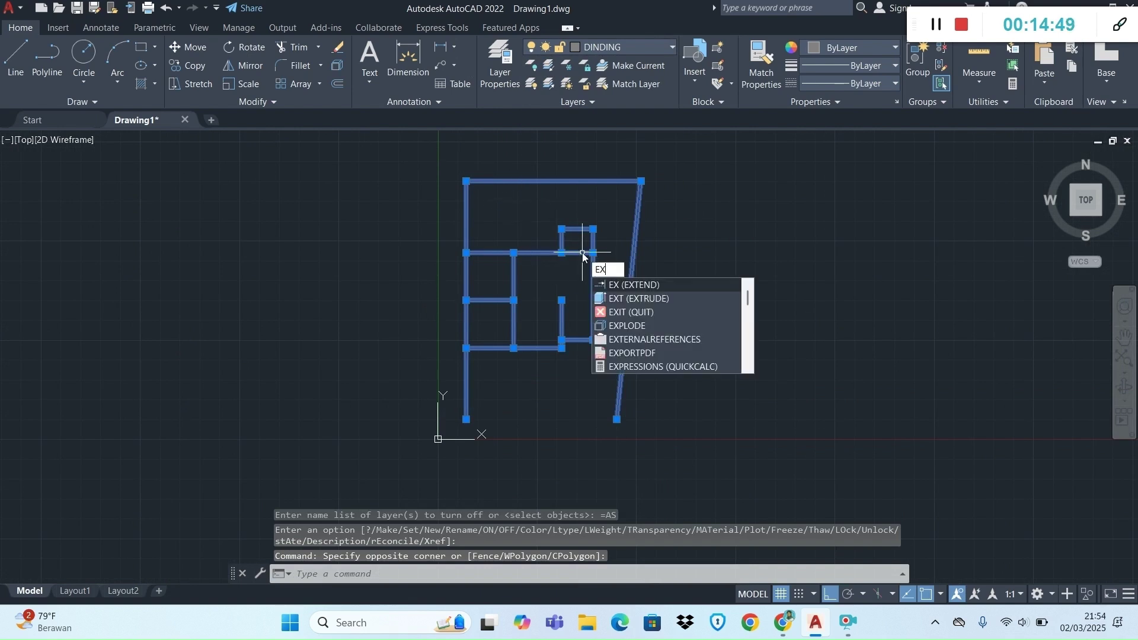
left_click(658, 327)
scroll(659, 322, "down", 3)
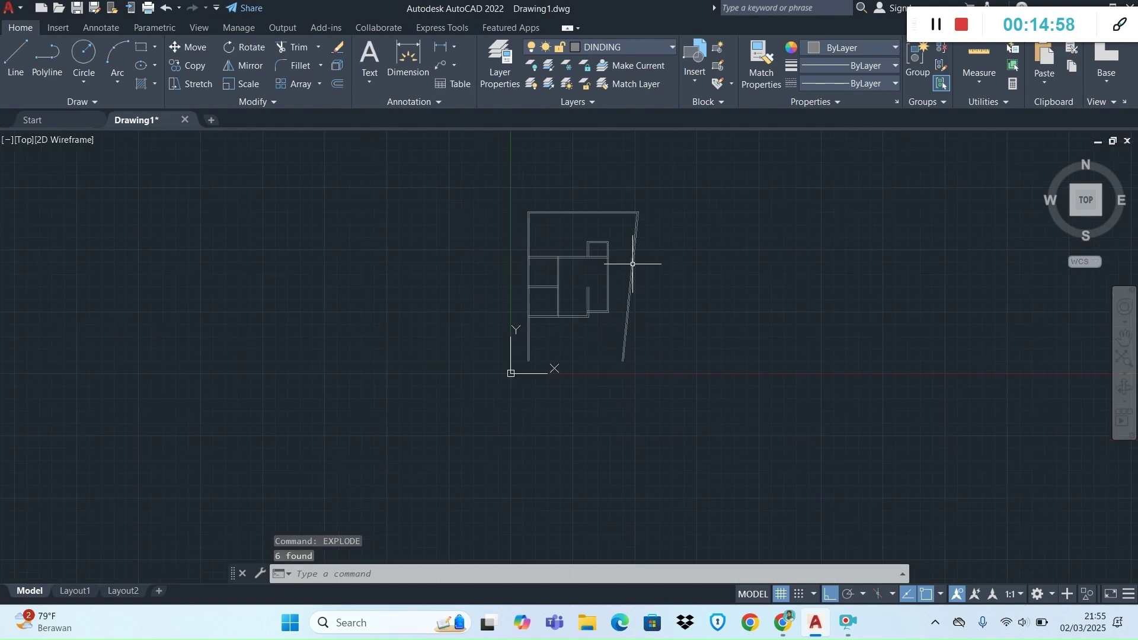
scroll(632, 264, "up", 6)
left_click(631, 264)
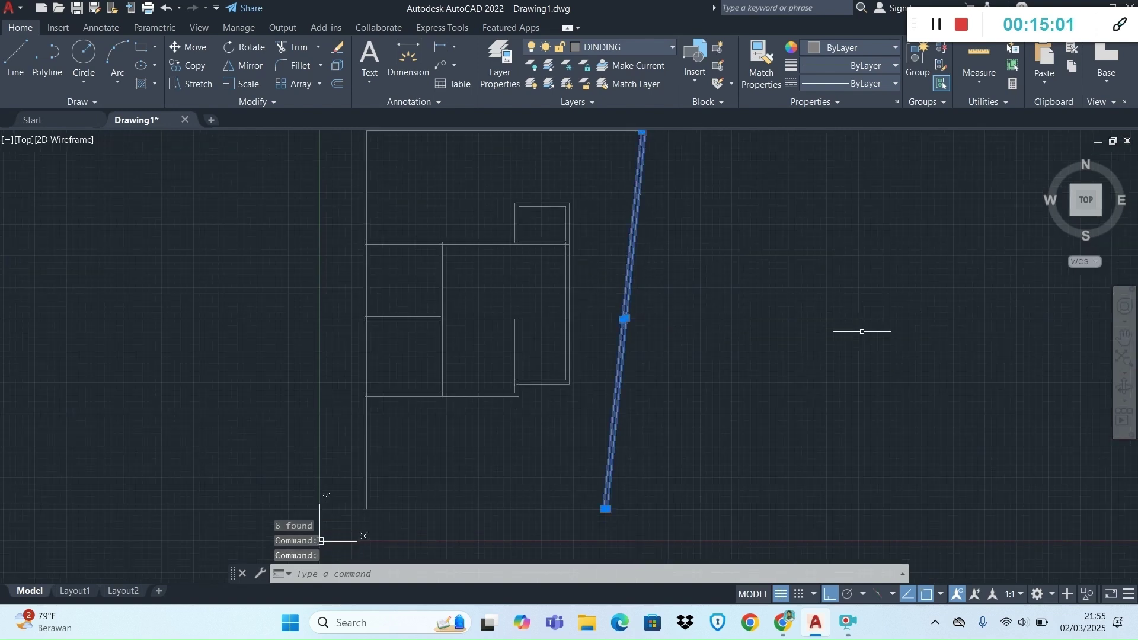
key("Escape")
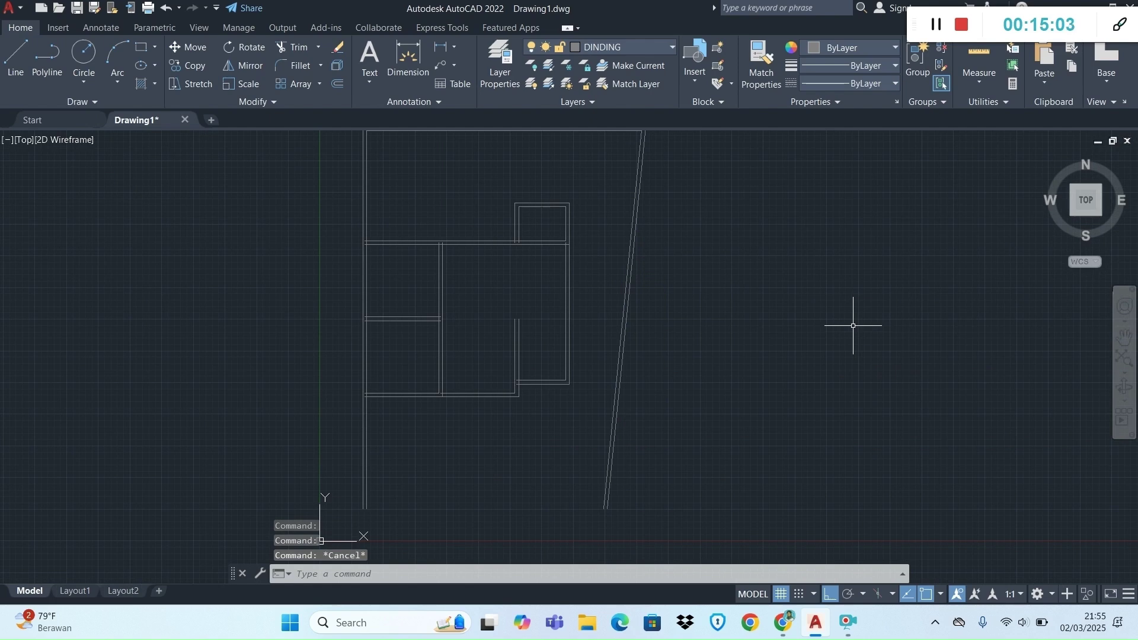
Close the open upper end of the short vertical interior wall with a line between its two faces.
scroll(583, 312, "up", 4)
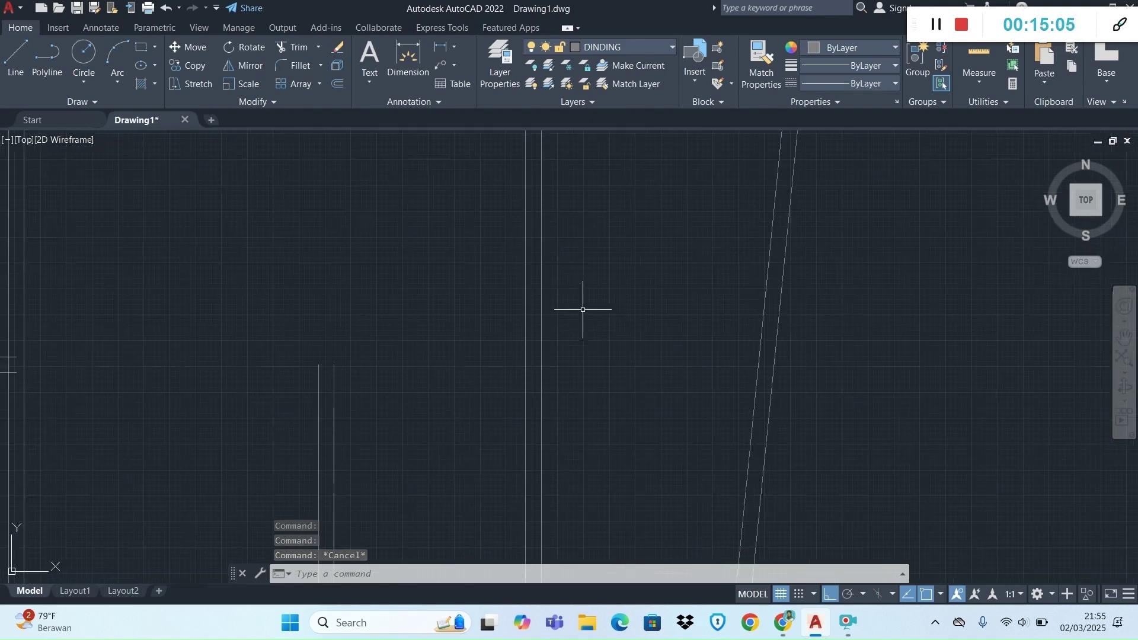
left_click(14, 52)
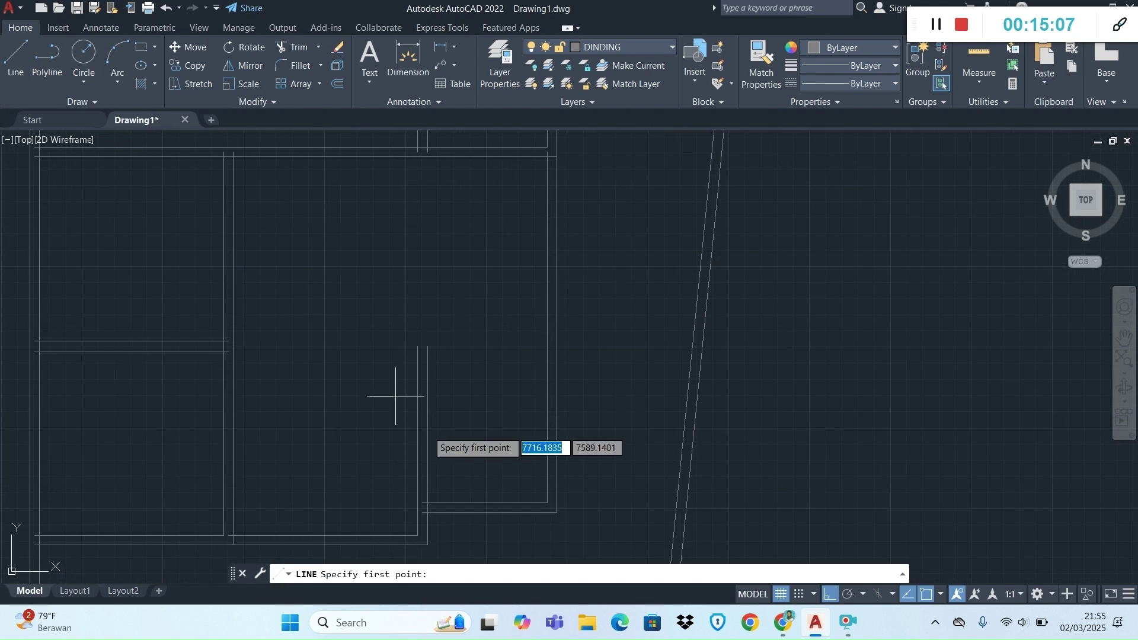
left_click(417, 347)
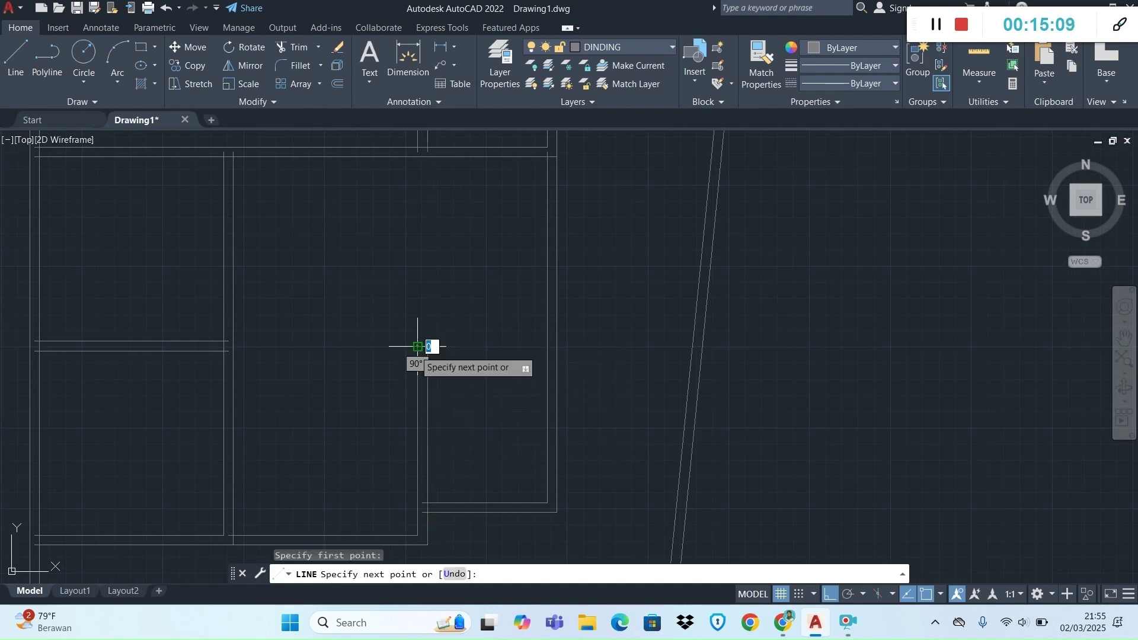
left_click(427, 347)
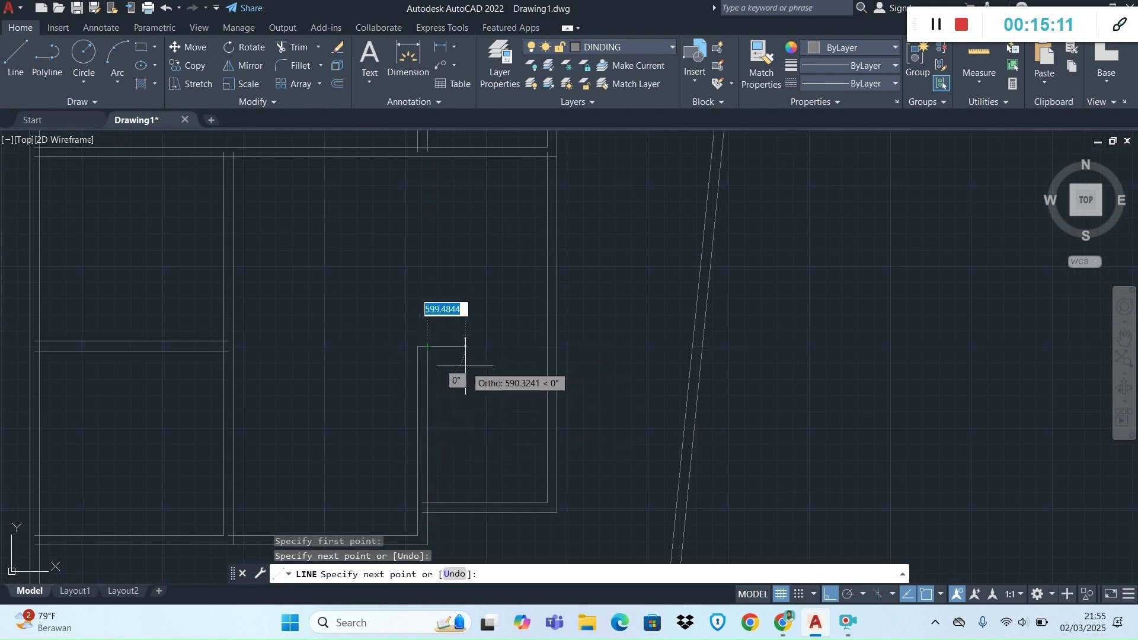
key("Return")
scroll(492, 348, "down", 5)
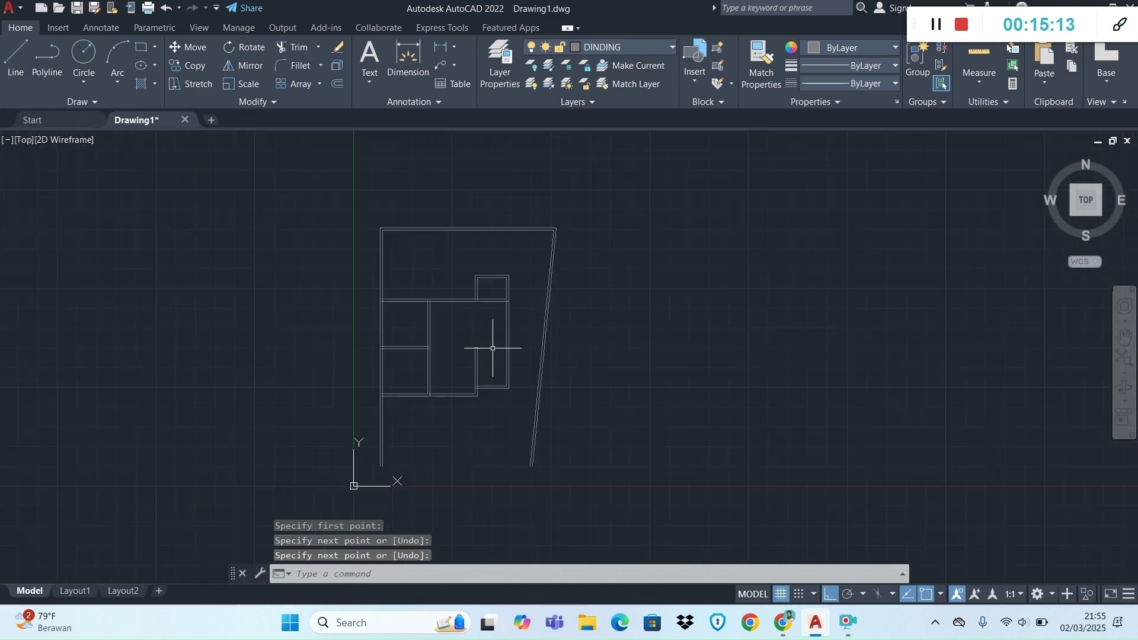
Close the open lower end of the slanted right wall with a line between its two faces.
scroll(495, 356, "up", 3)
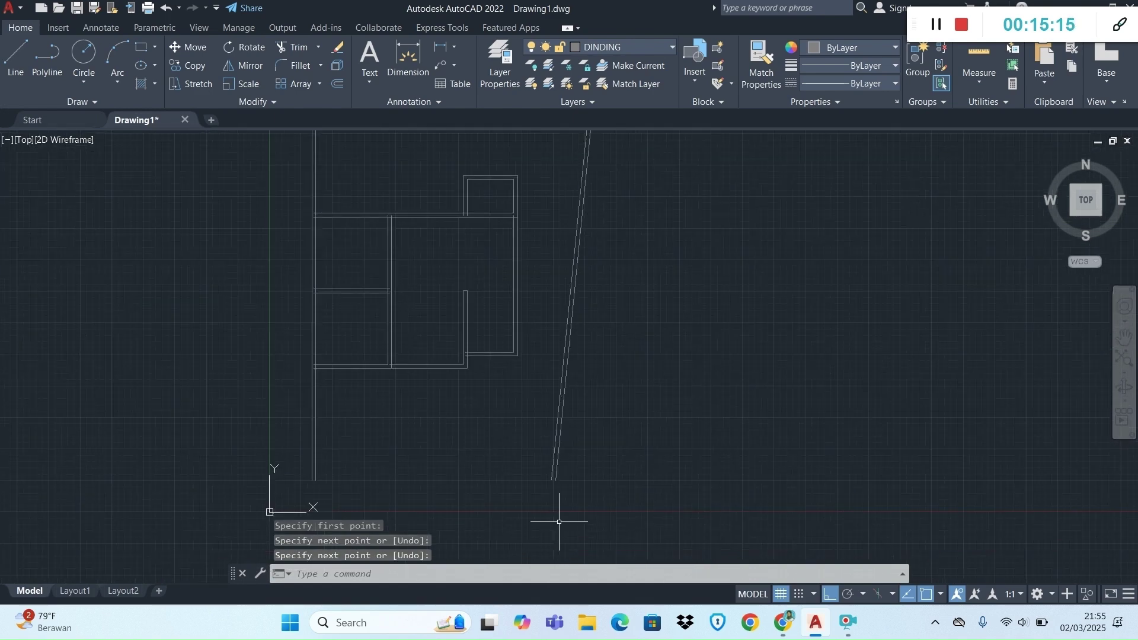
scroll(559, 522, "up", 5)
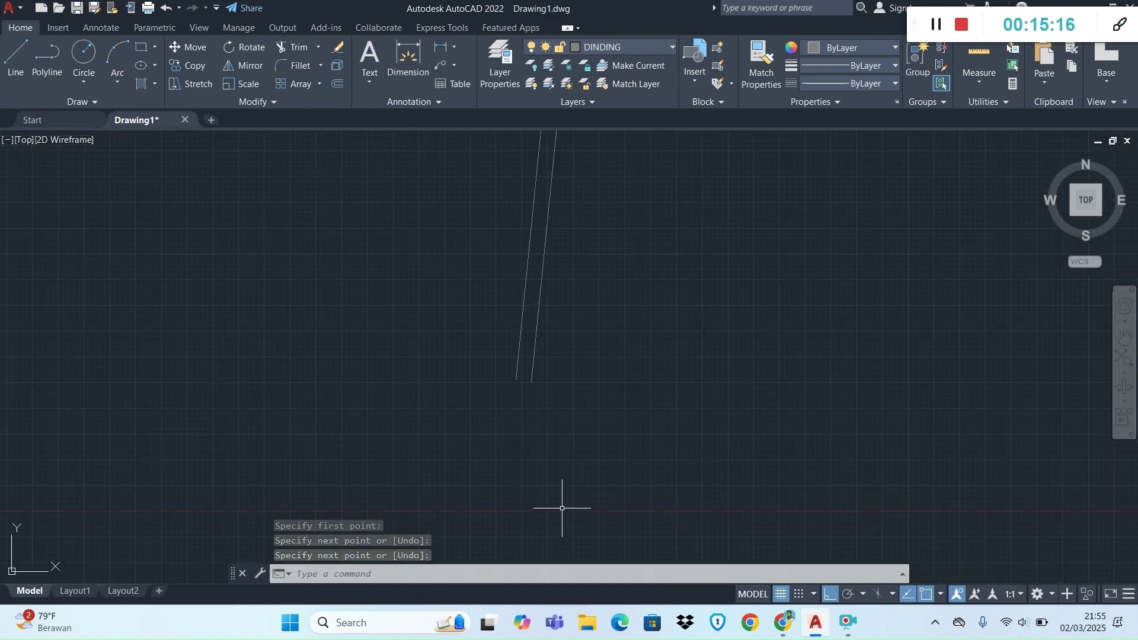
key("Return")
left_click(531, 381)
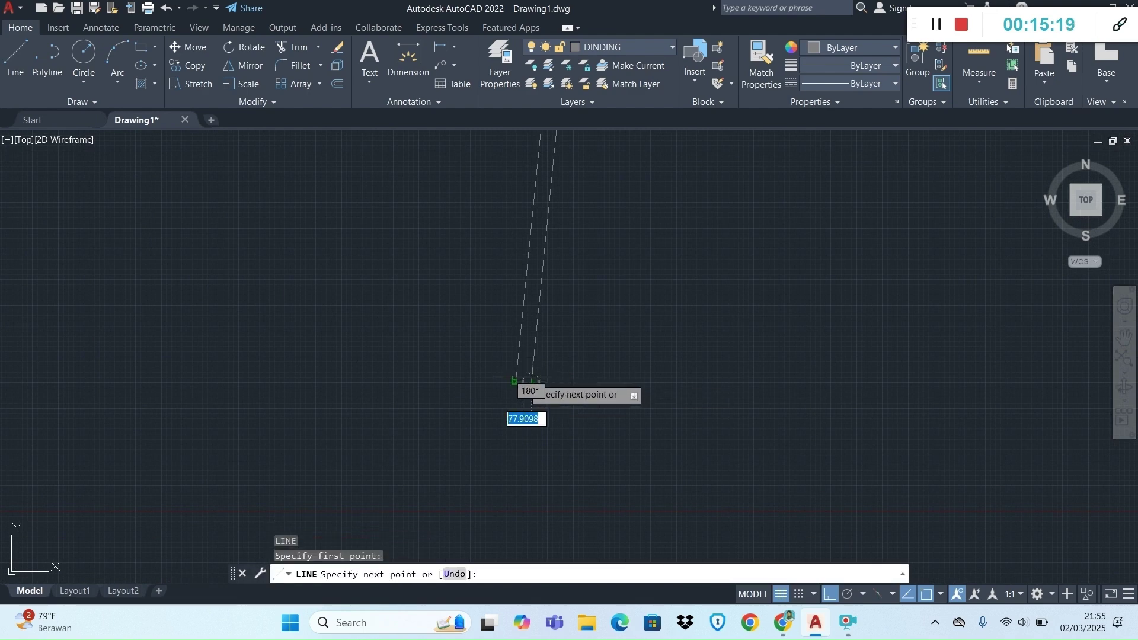
scroll(515, 385, "up", 5)
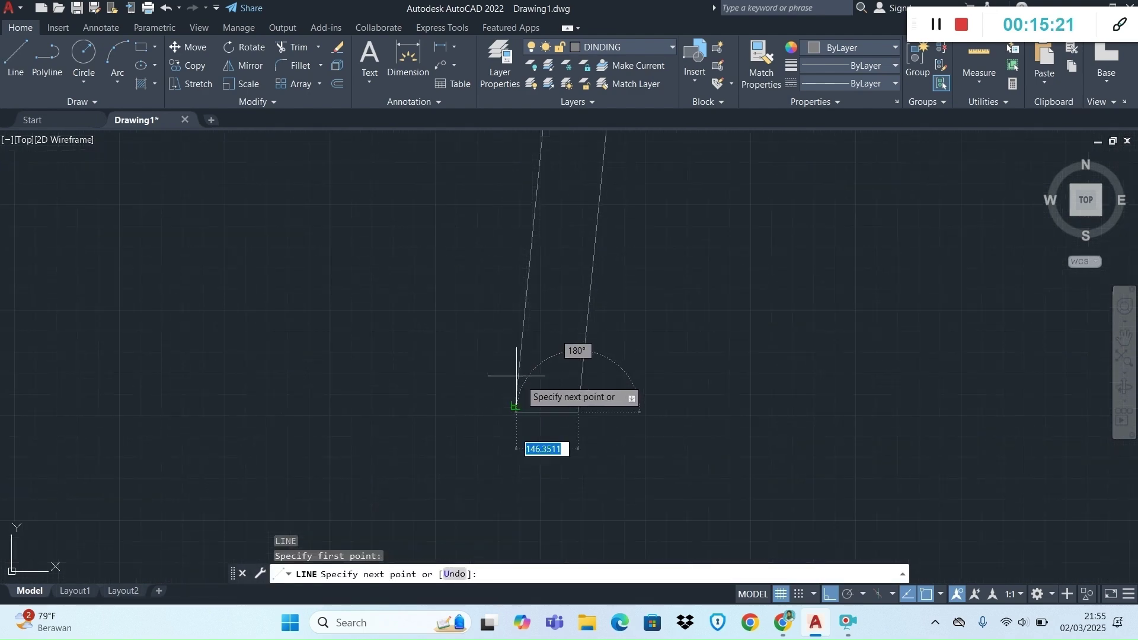
left_click(516, 406)
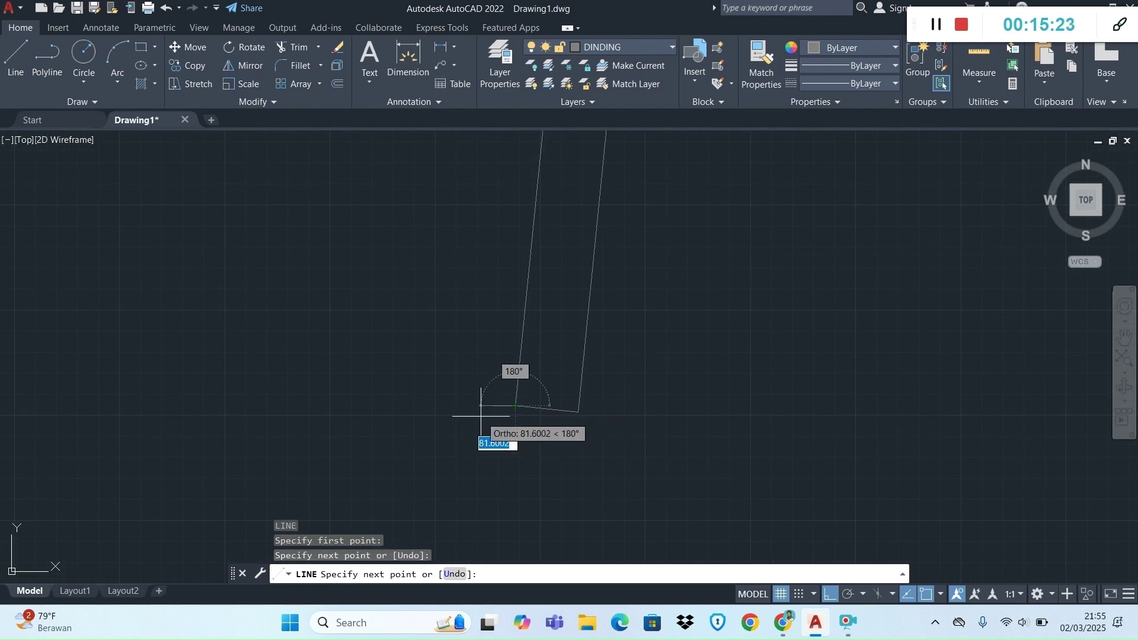
key("Return")
Close the open lower end of the long vertical left wall with a line between its two faces.
key("Return")
scroll(480, 416, "down", 3)
mouse_move(485, 399)
middle_mouse_down()
mouse_move(63, 343)
mouse_move(55, 385)
middle_mouse_up()
scroll(17, 379, "up", 8)
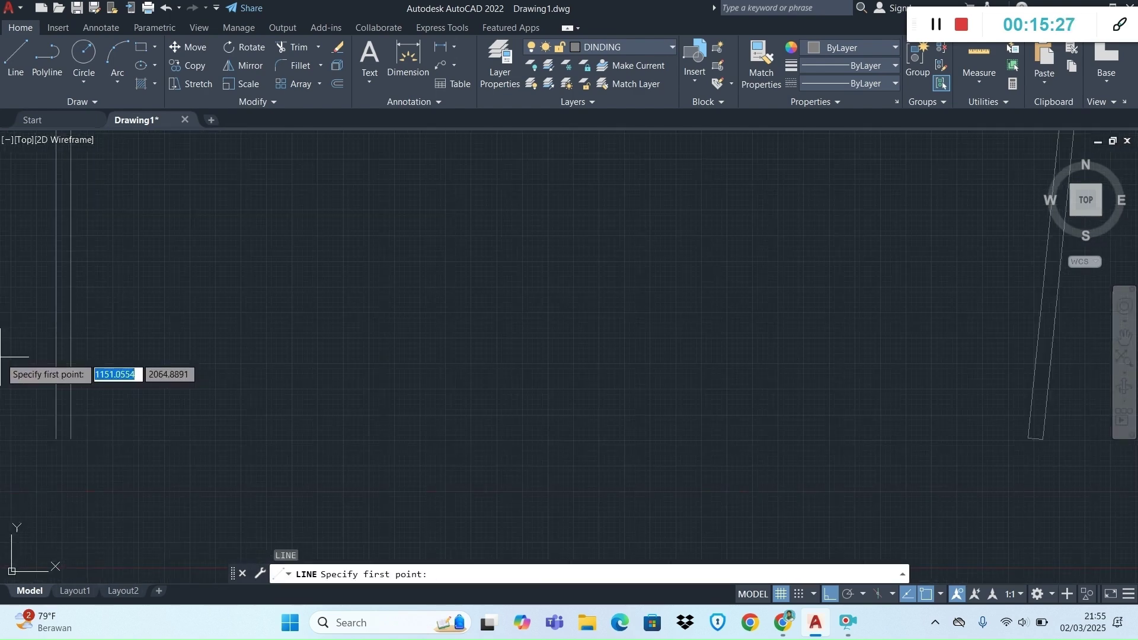
scroll(71, 436, "up", 2)
left_click(96, 447)
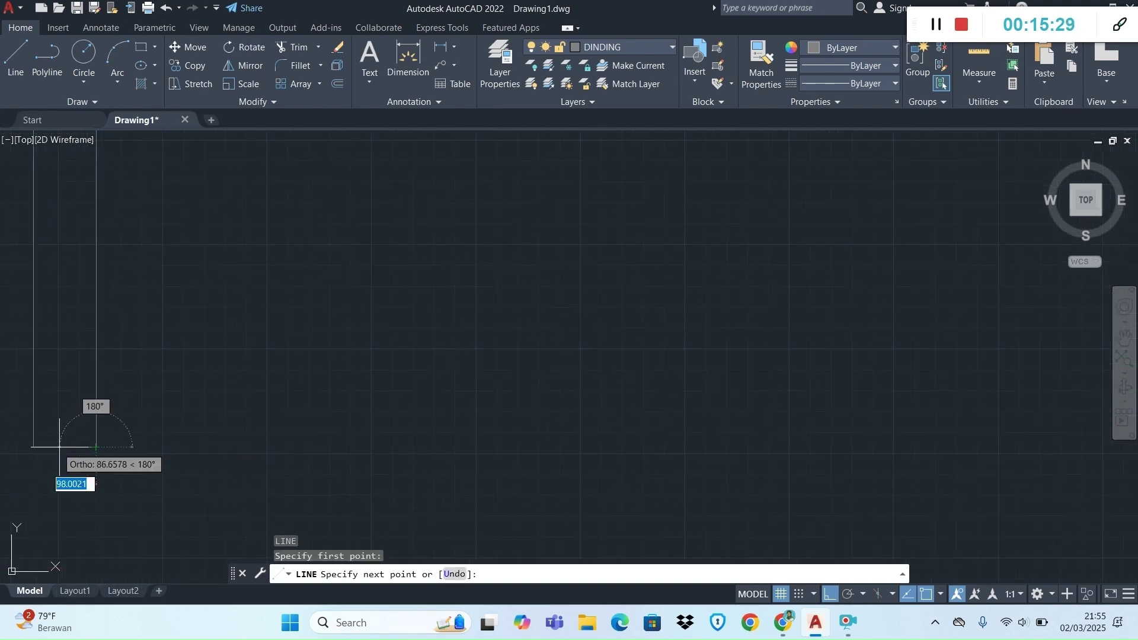
left_click(33, 445)
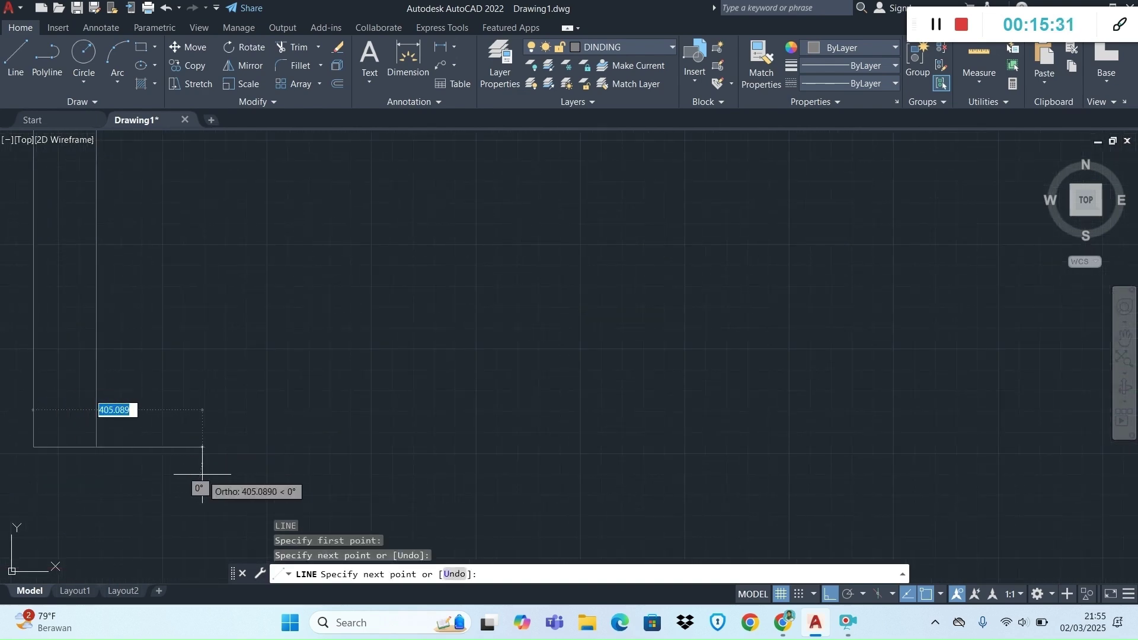
key("Return")
Try to fill the walls with a SOLID hatch by picking a point inside the left wall.
scroll(206, 474, "down", 3)
scroll(326, 285, "down", 5)
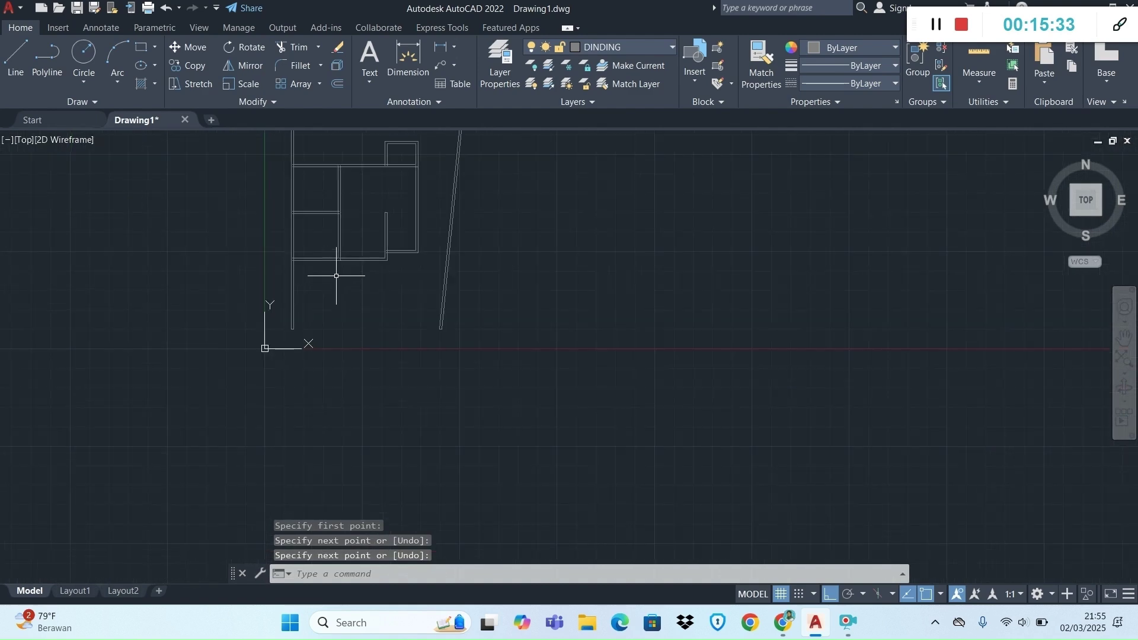
scroll(332, 278, "up", 3)
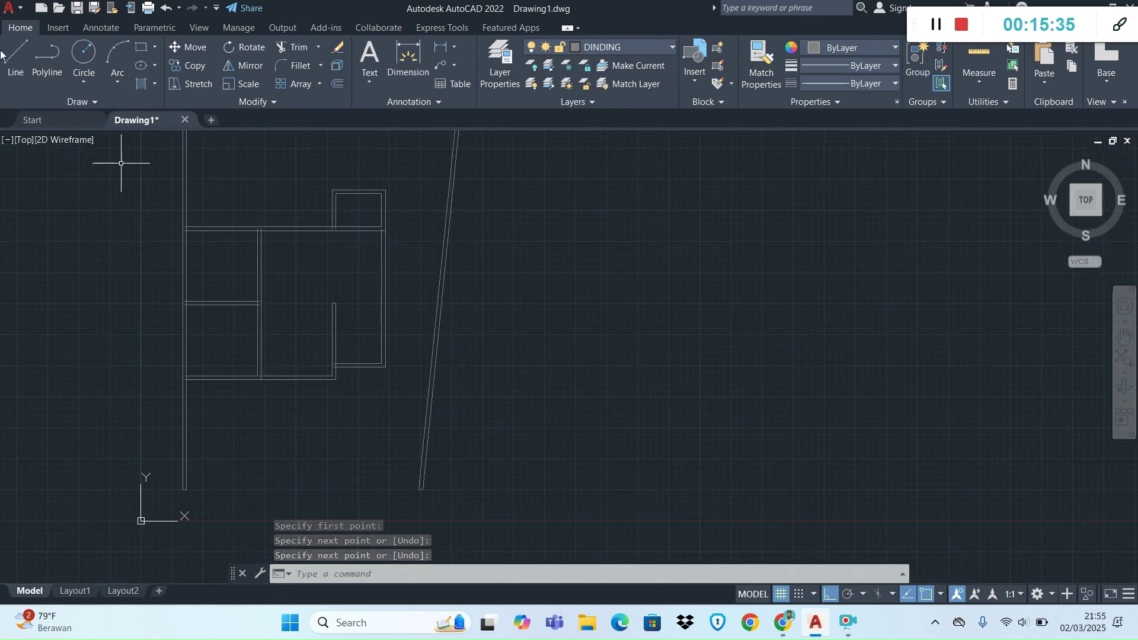
left_click(155, 83)
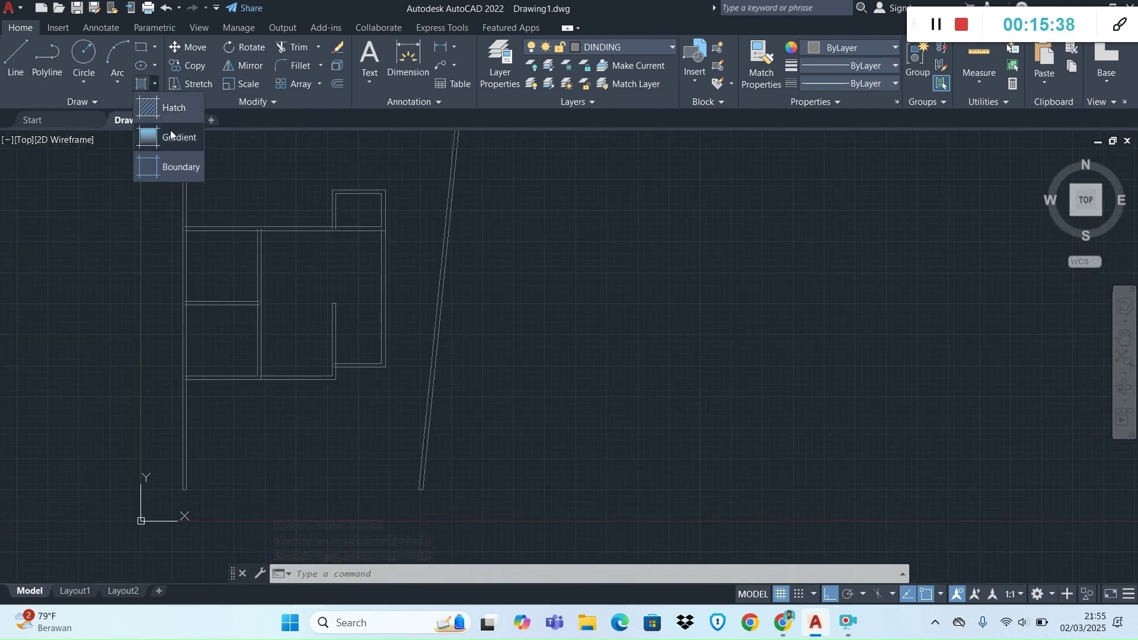
left_click(190, 105)
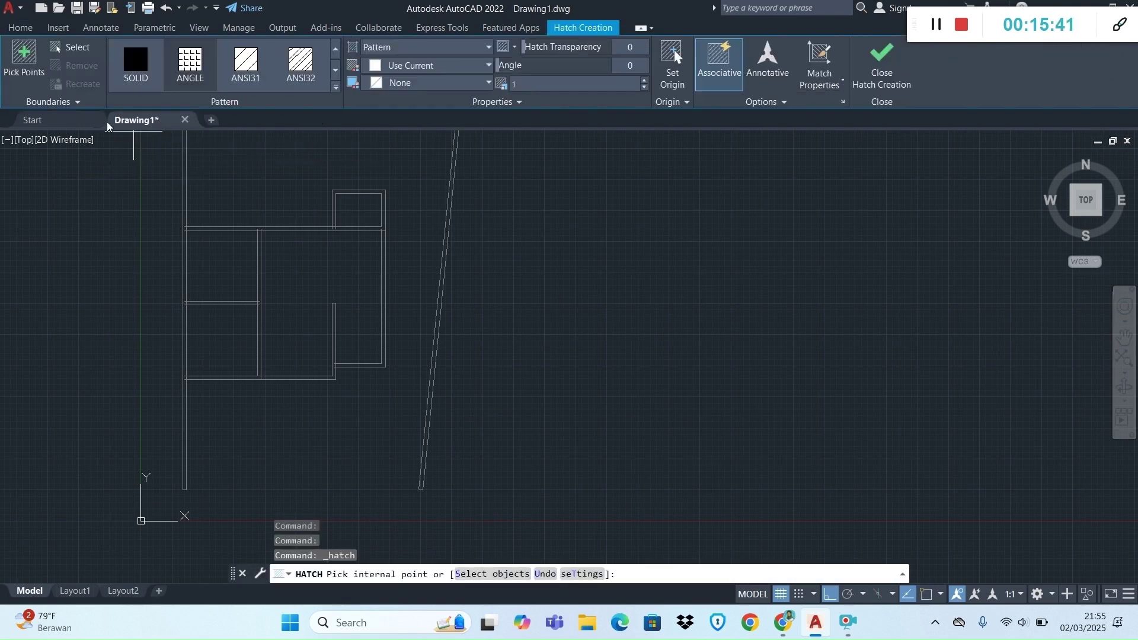
left_click(142, 56)
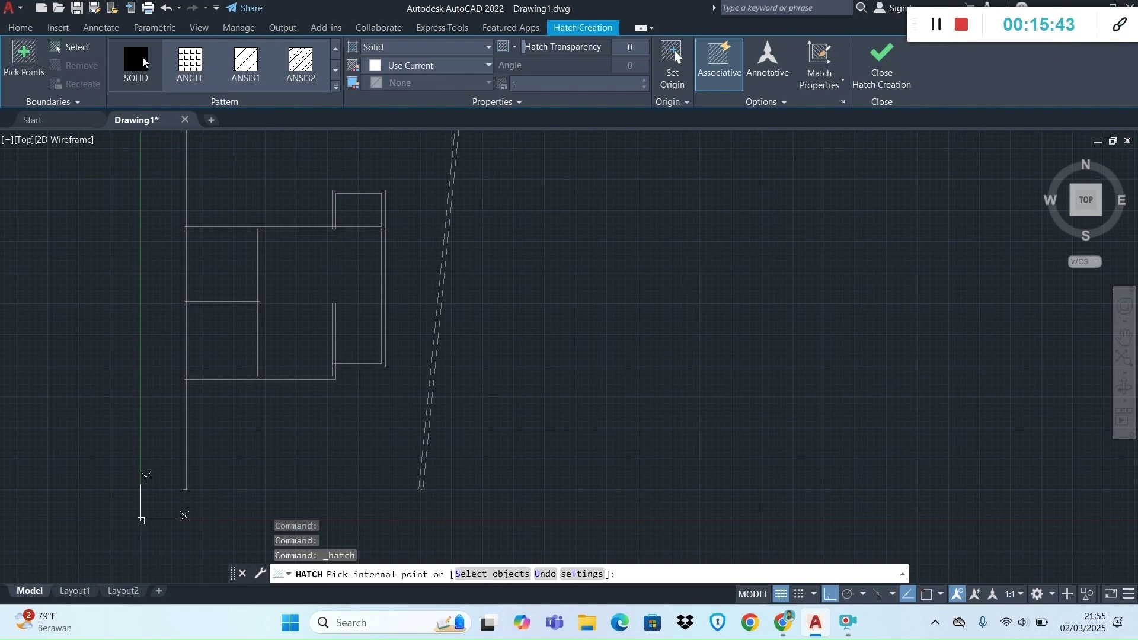
scroll(175, 264, "up", 6)
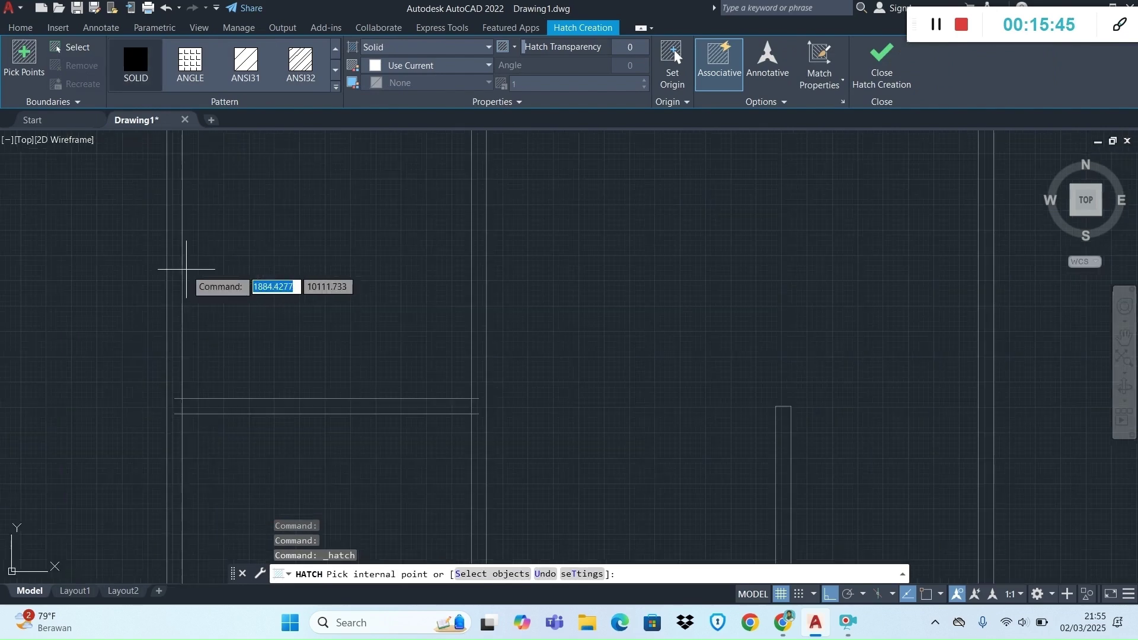
left_click(178, 278)
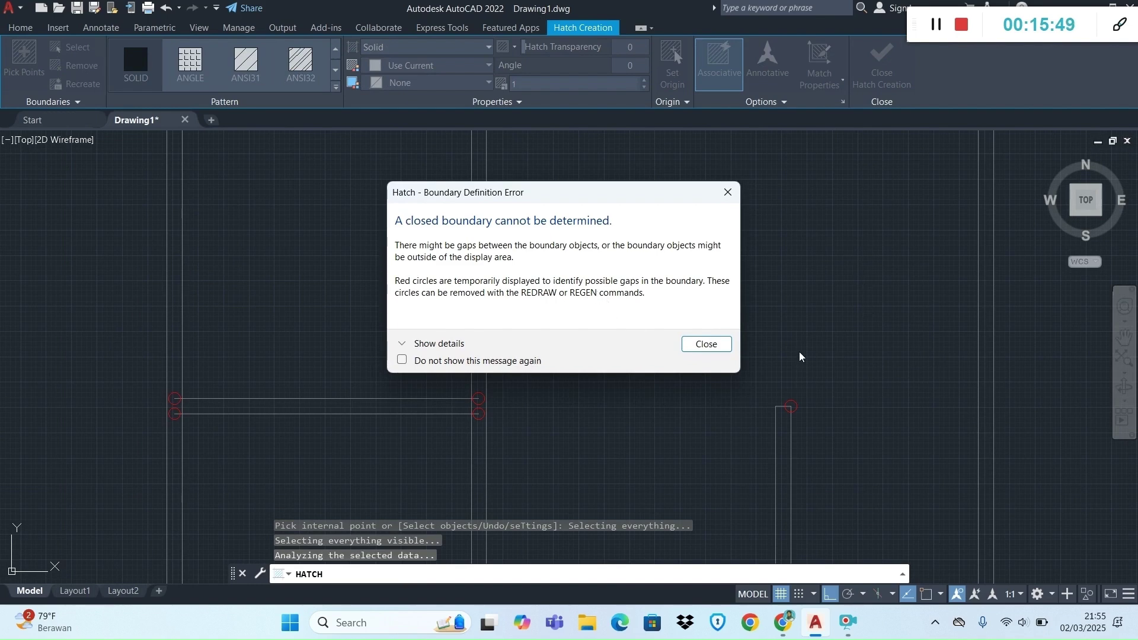
left_click(705, 345)
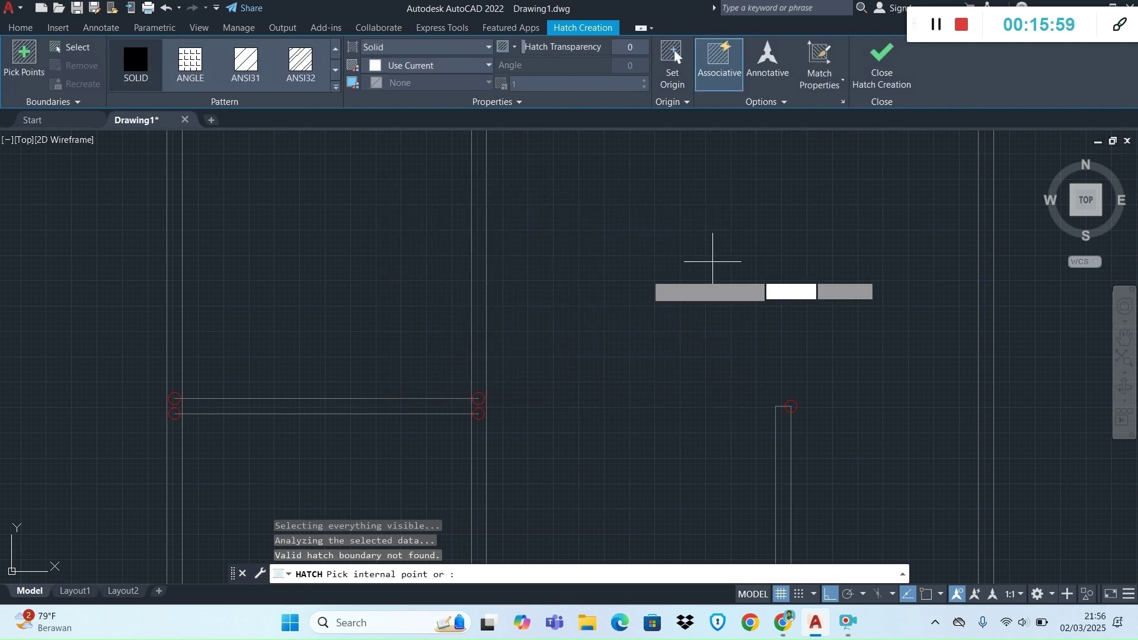
scroll(472, 417, "down", 2)
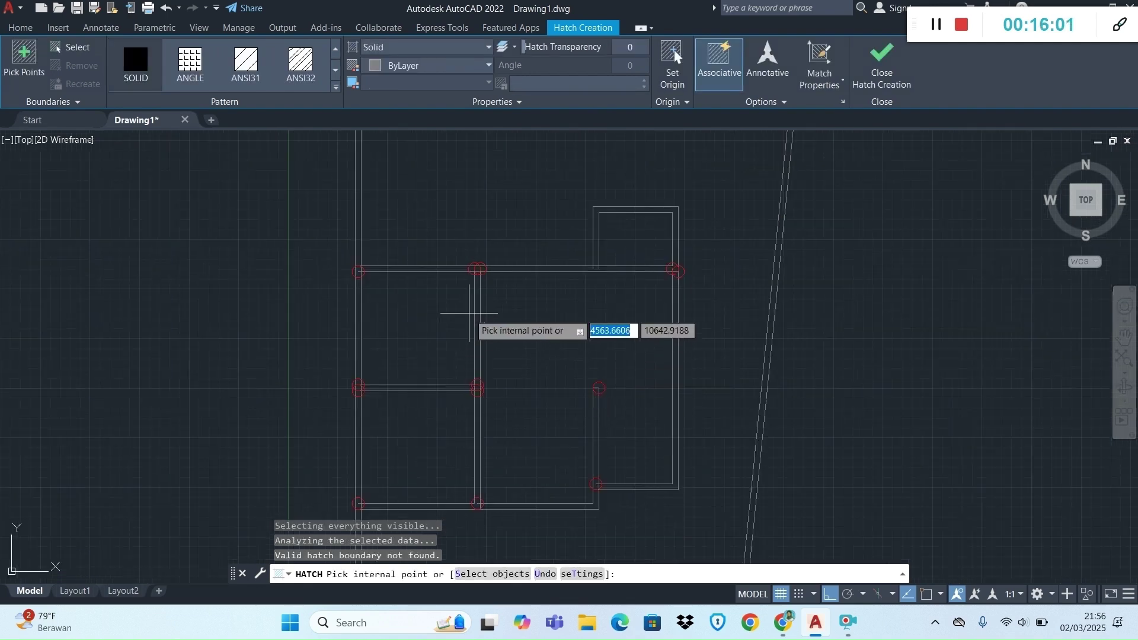
key("Escape")
Undo the hatch attempt and the two lines capping the lower ends of the left and slanted right walls.
scroll(472, 308, "down", 1)
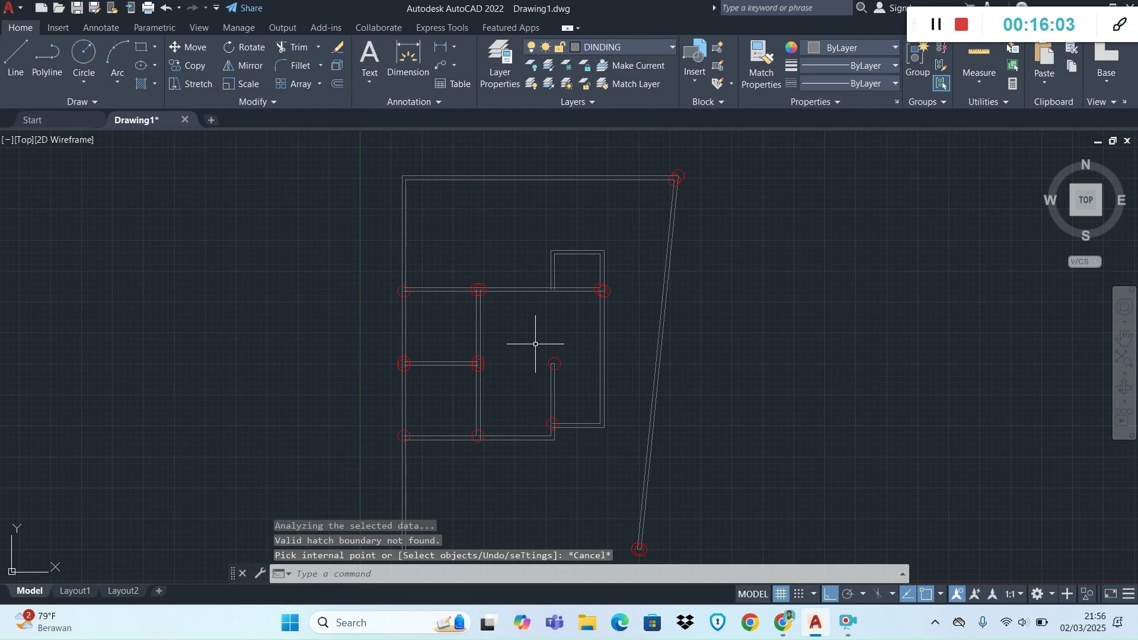
key("ctrl+z")
key("ctrl+z")
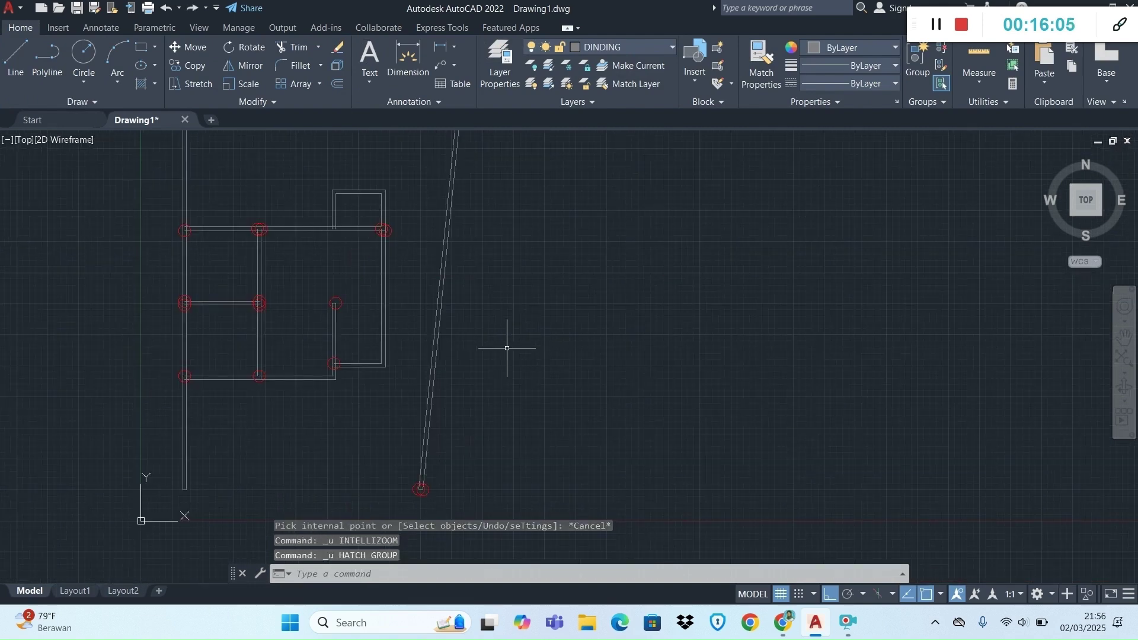
key("ctrl+z")
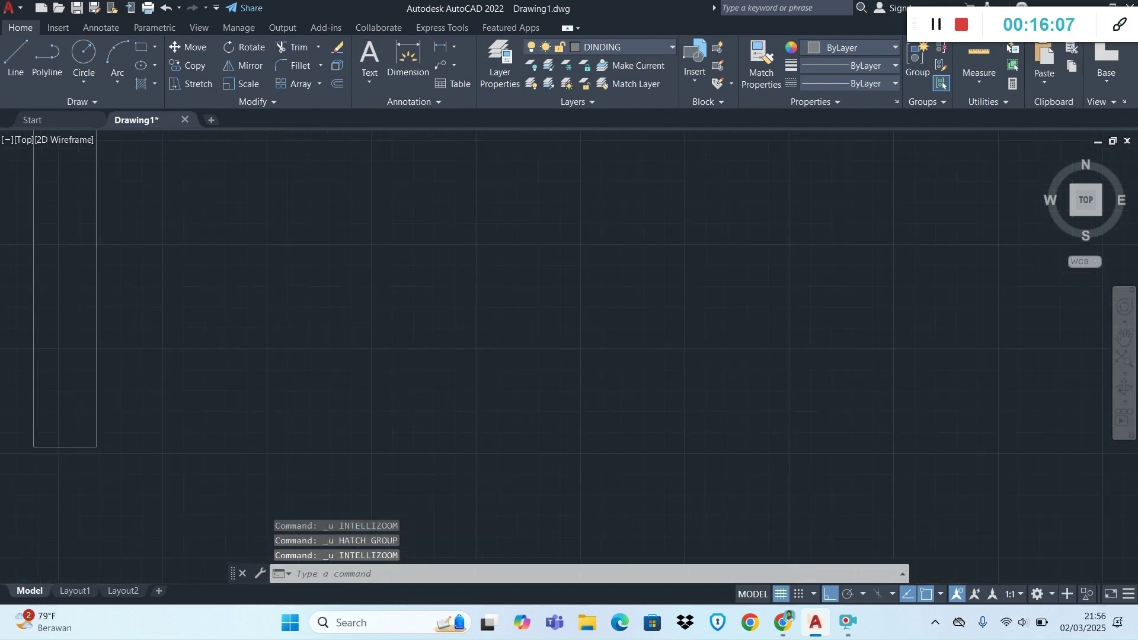
scroll(232, 435, "down", 3)
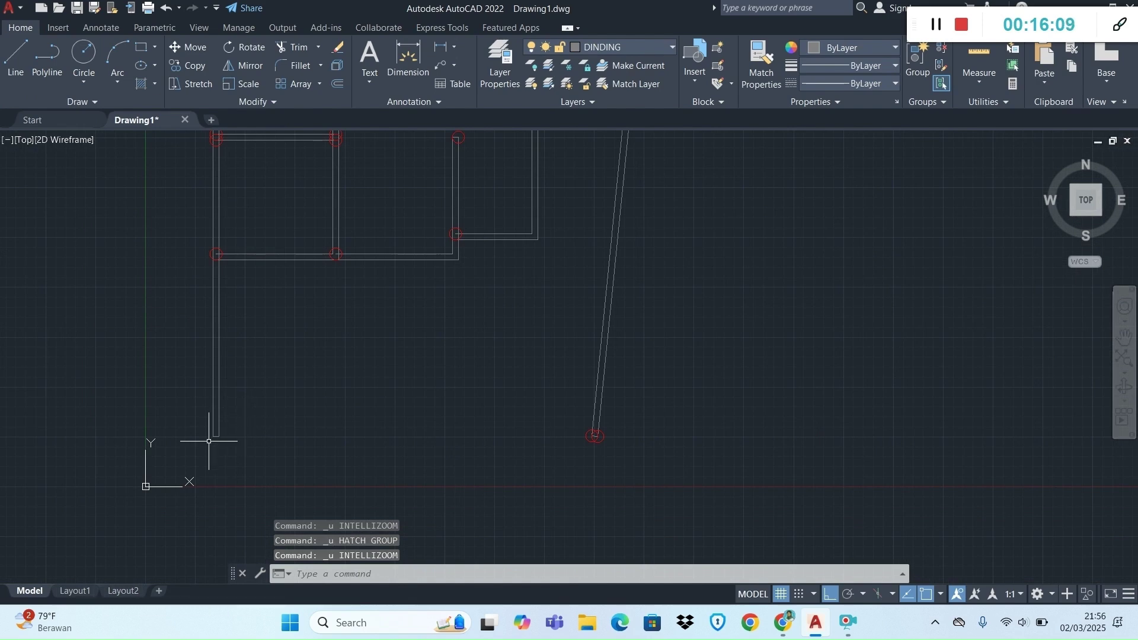
scroll(208, 440, "up", 4)
key("ctrl+z")
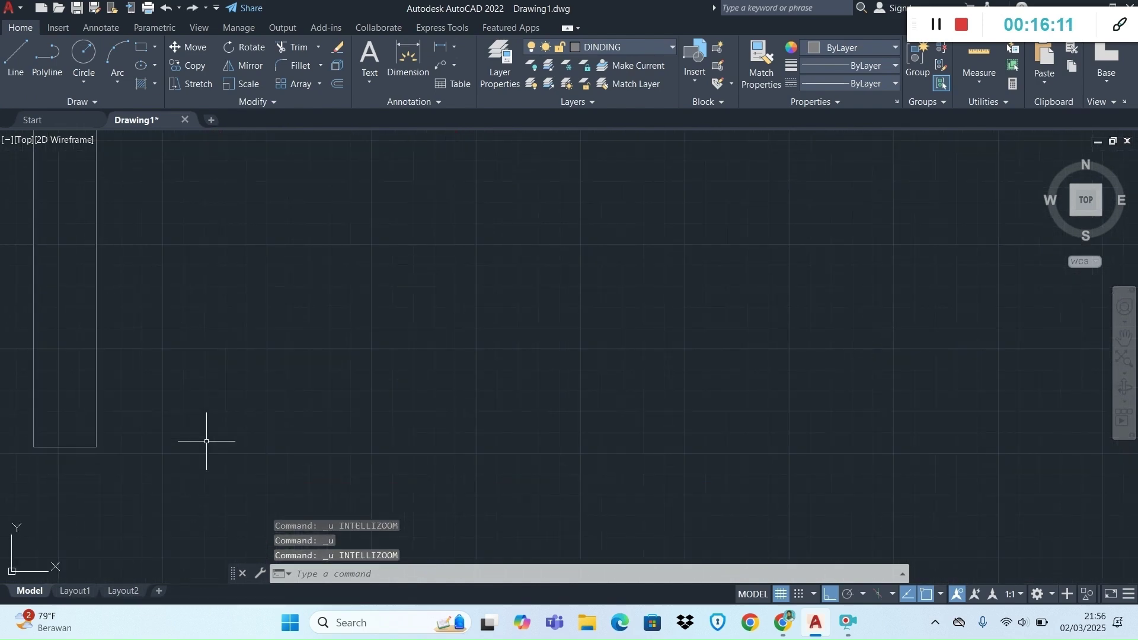
key("ctrl+z")
key("ctrl+z")
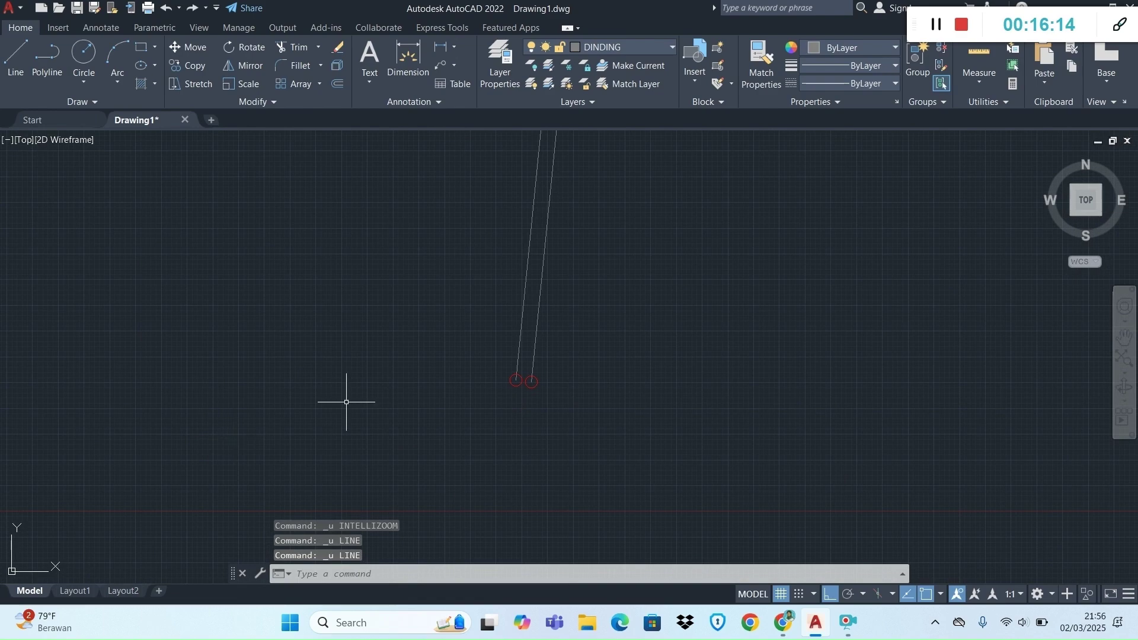
Start a polyline across the open lower end of the left wall, from its inner face to its outer face.
scroll(557, 386, "down", 6)
scroll(548, 146, "up", 5)
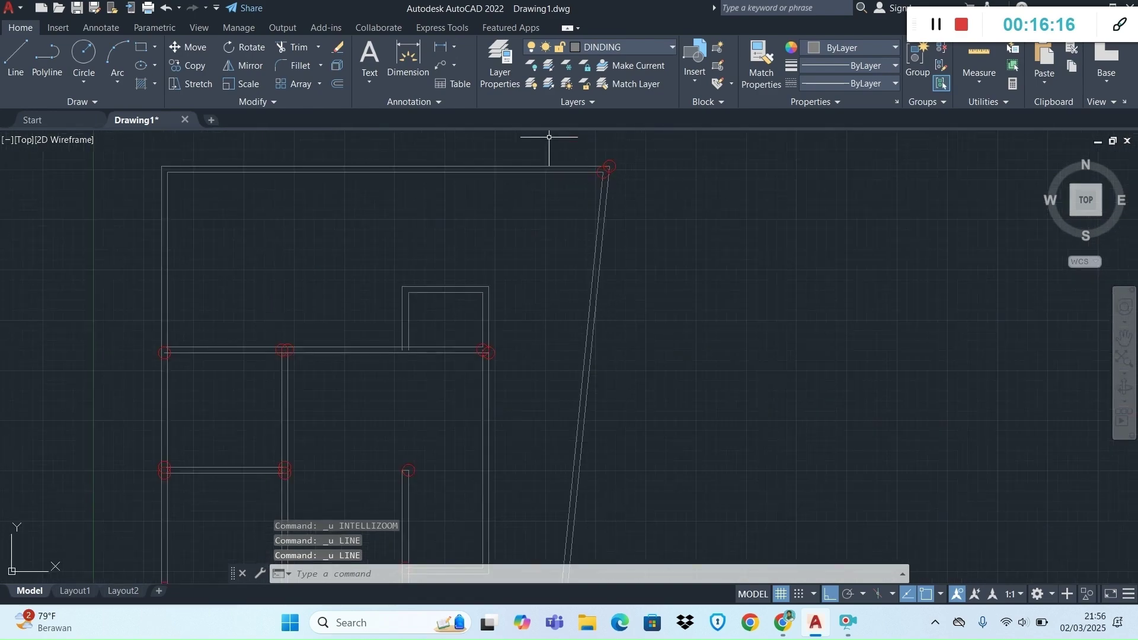
scroll(547, 143, "down", 3)
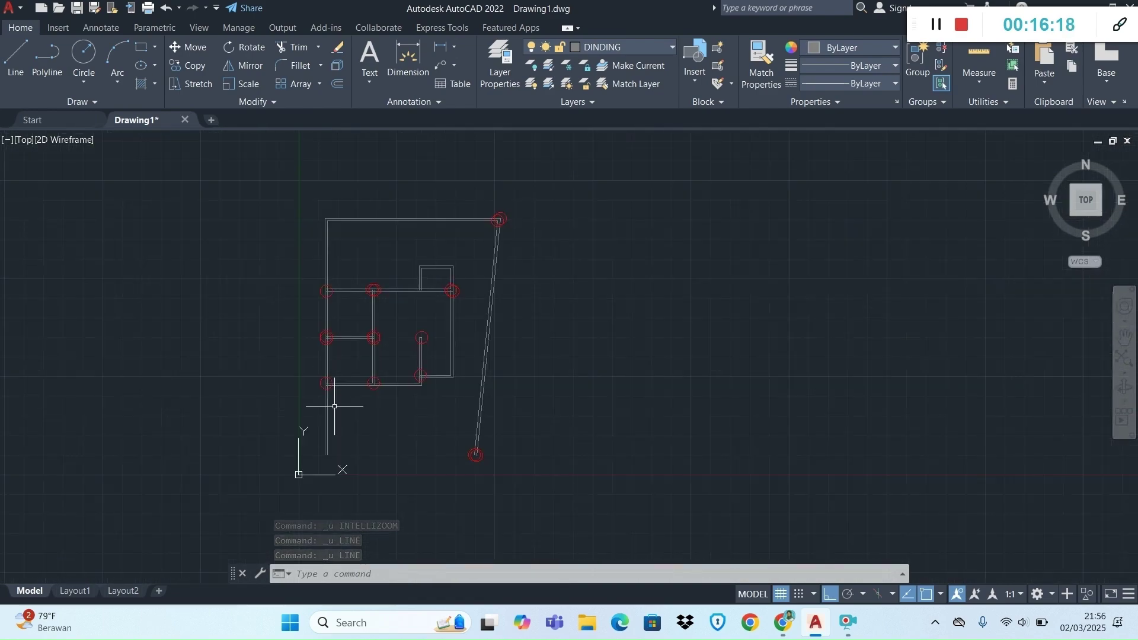
scroll(330, 432, "up", 4)
scroll(330, 438, "down", 2)
scroll(310, 501, "up", 5)
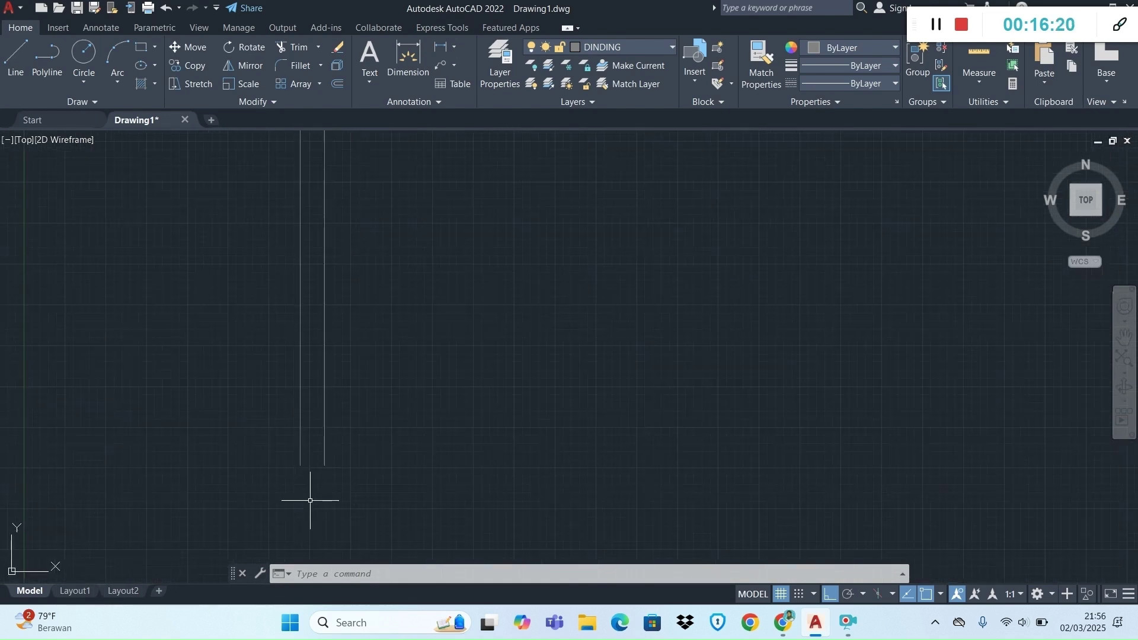
left_click(37, 57)
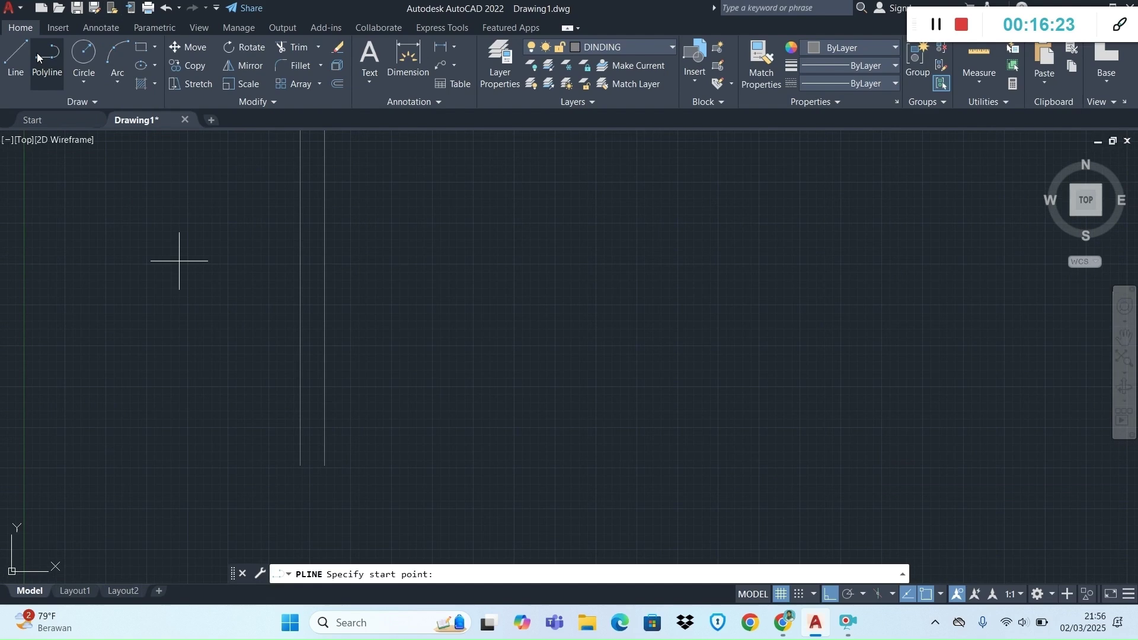
left_click(325, 466)
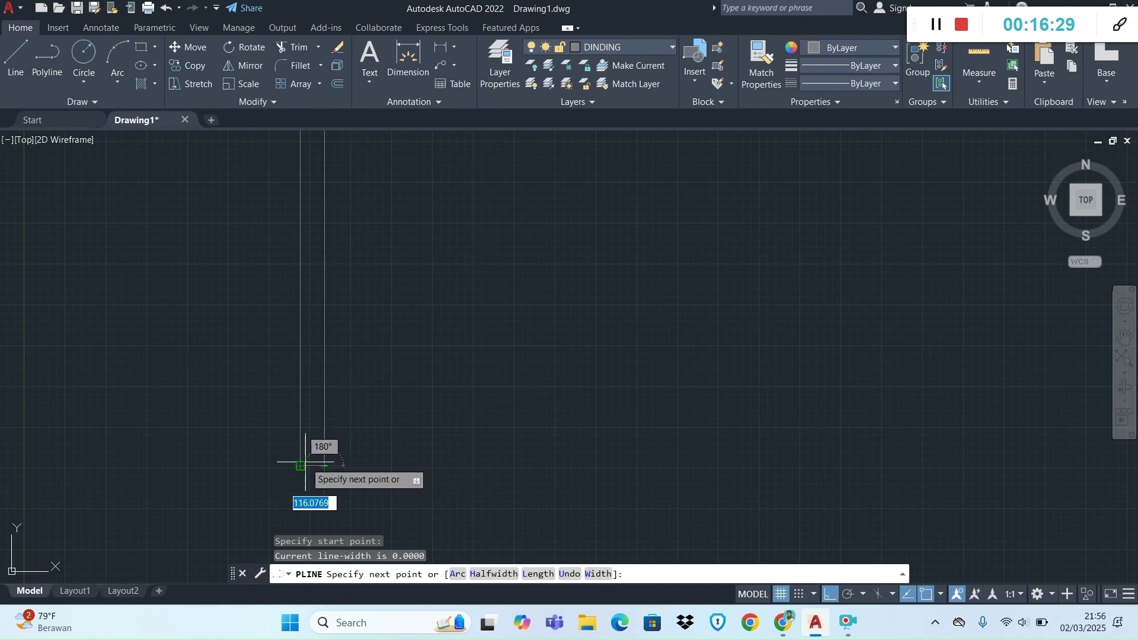
left_click(300, 466)
Continue the polyline up the left wall's outer face and along the upper wall's outer face to the upper-right corner.
scroll(332, 462, "down", 8)
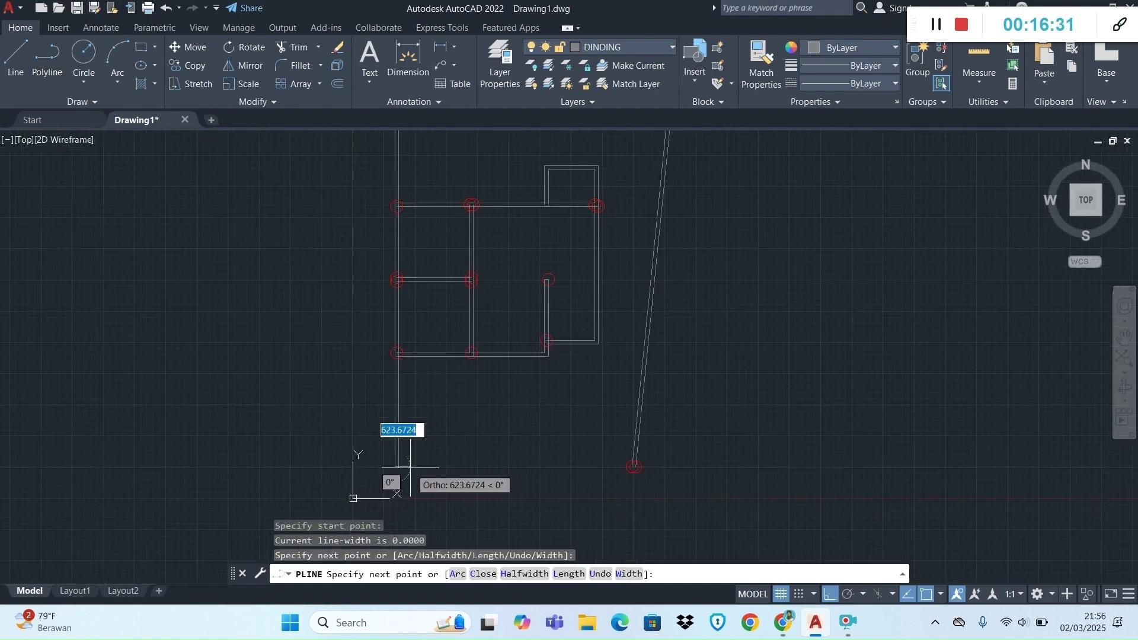
scroll(368, 284, "up", 6)
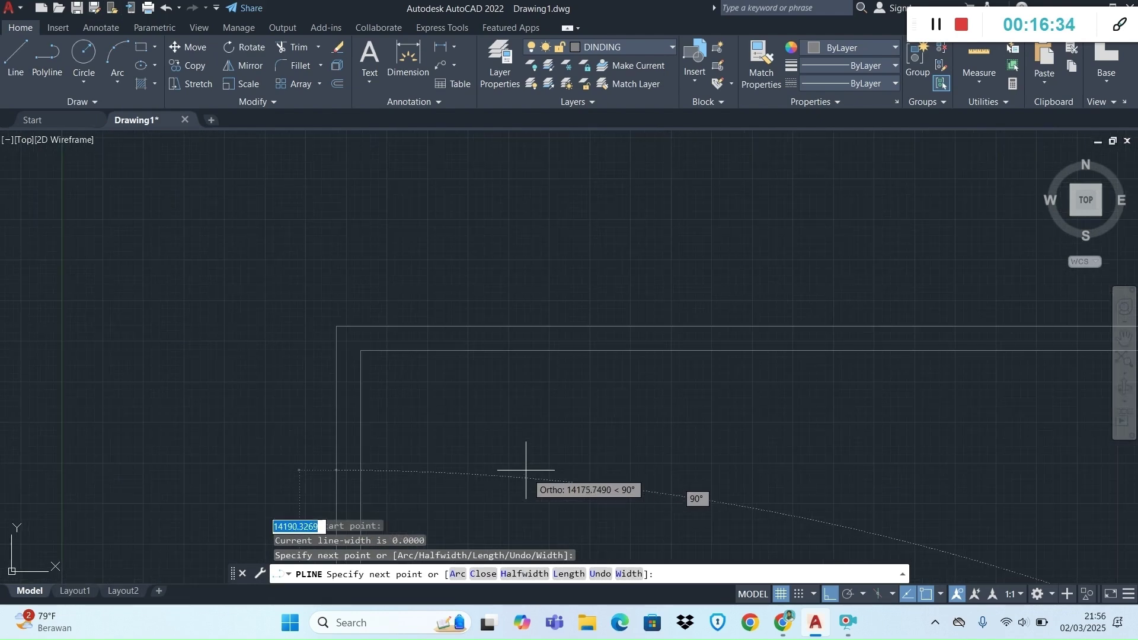
left_click(336, 326)
scroll(985, 406, "down", 4)
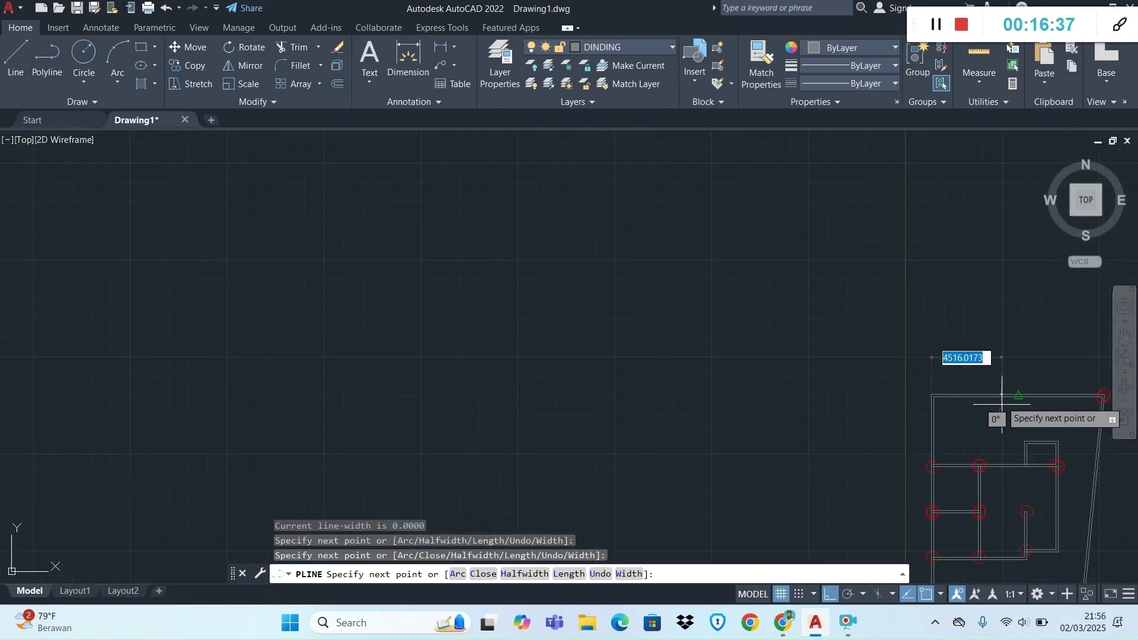
scroll(1010, 406, "up", 8)
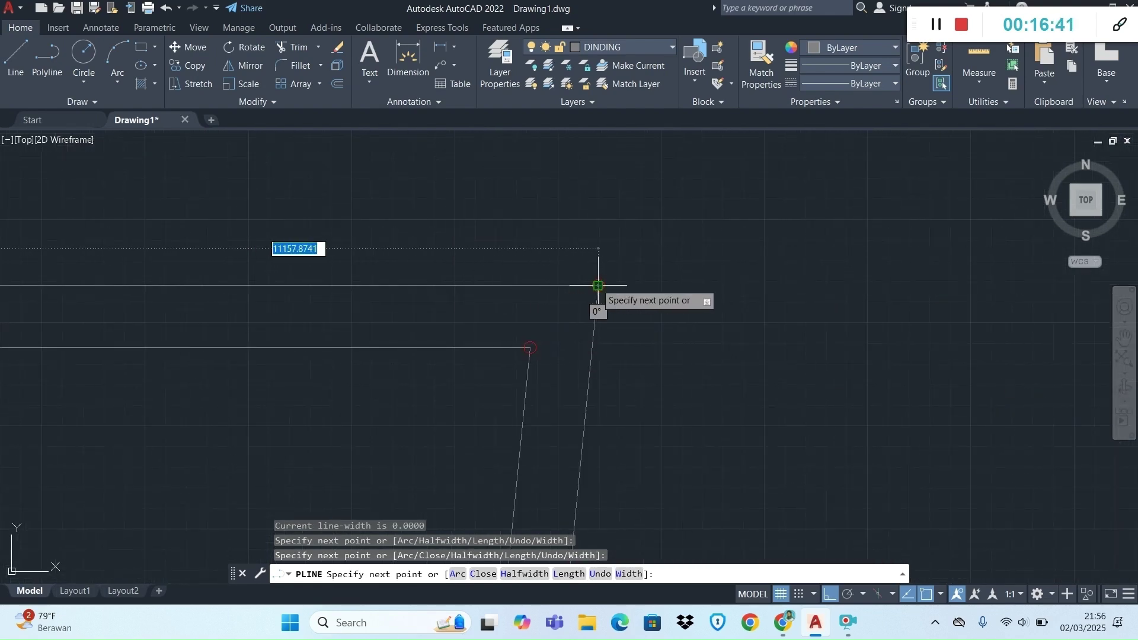
left_click(598, 285)
Continue the polyline down the slanted right wall's outer face and across its lower end to the inner face.
scroll(619, 317, "down", 5)
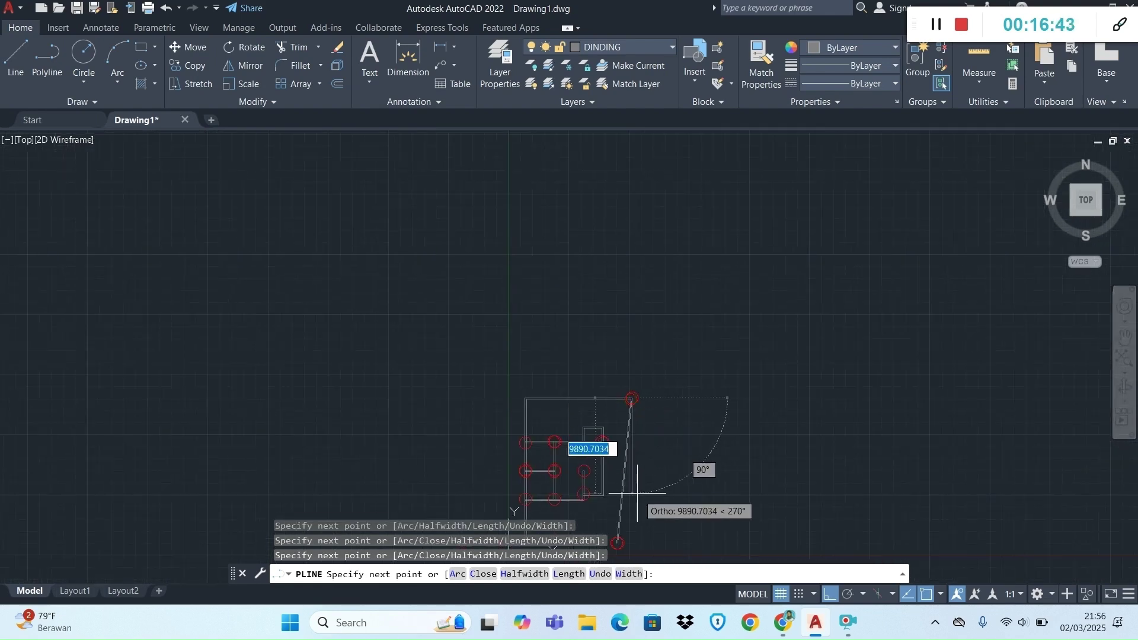
scroll(622, 498, "up", 8)
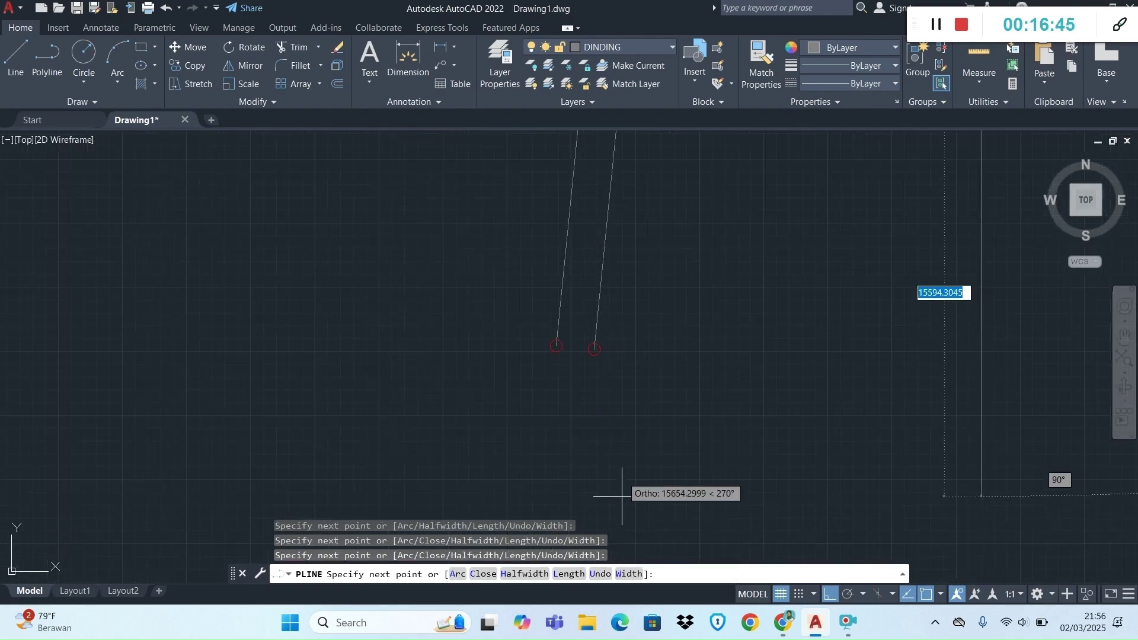
left_click(593, 348)
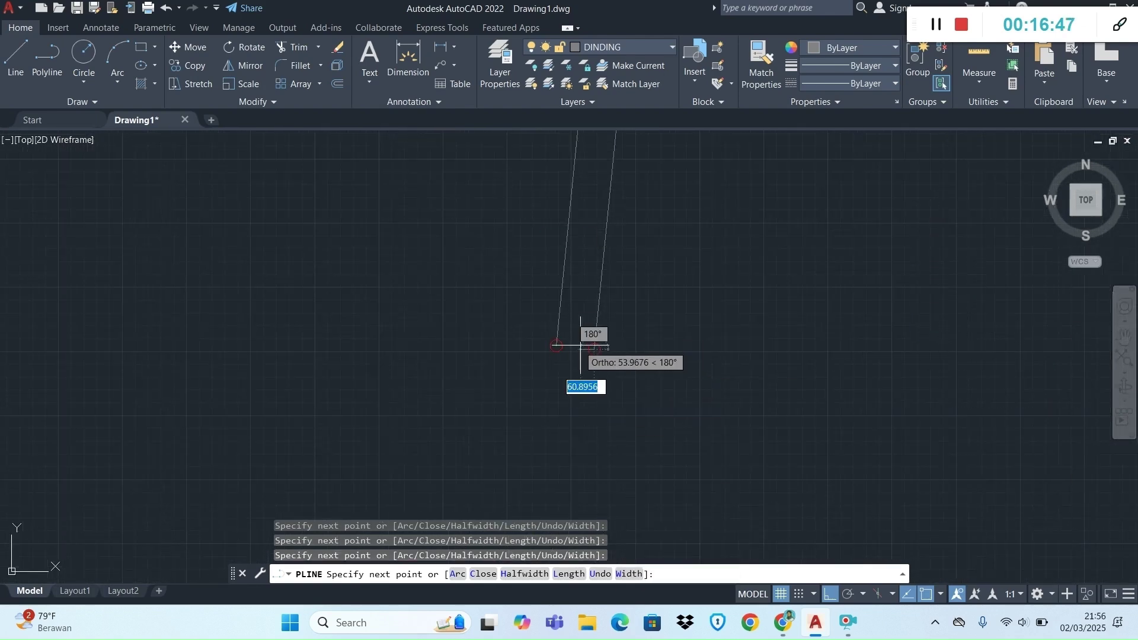
scroll(561, 340, "up", 10)
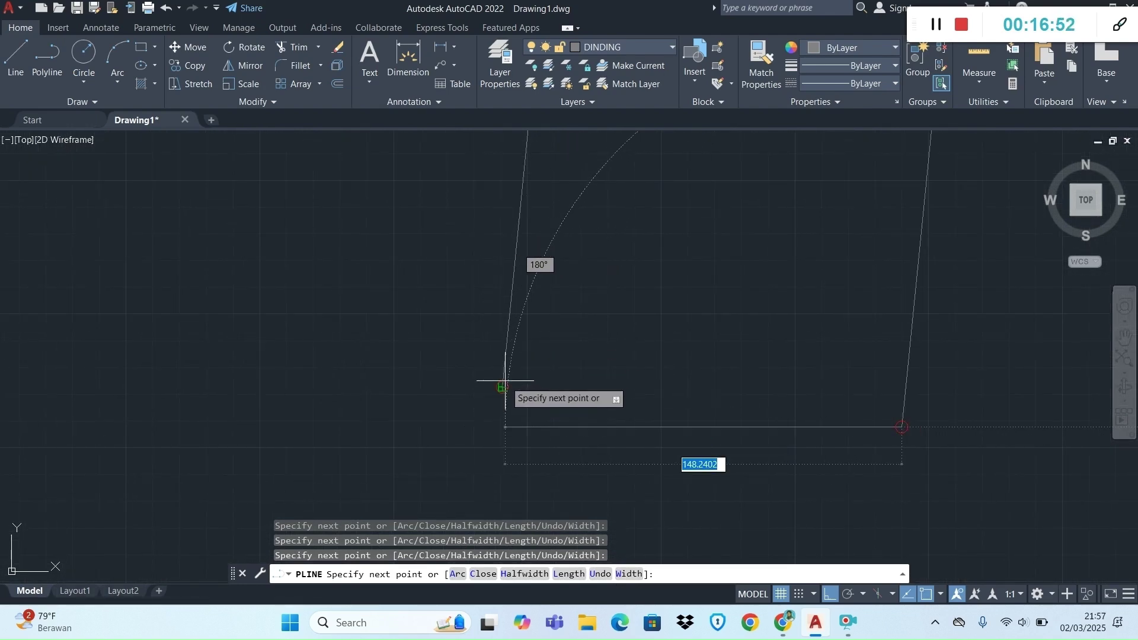
scroll(505, 380, "up", 10)
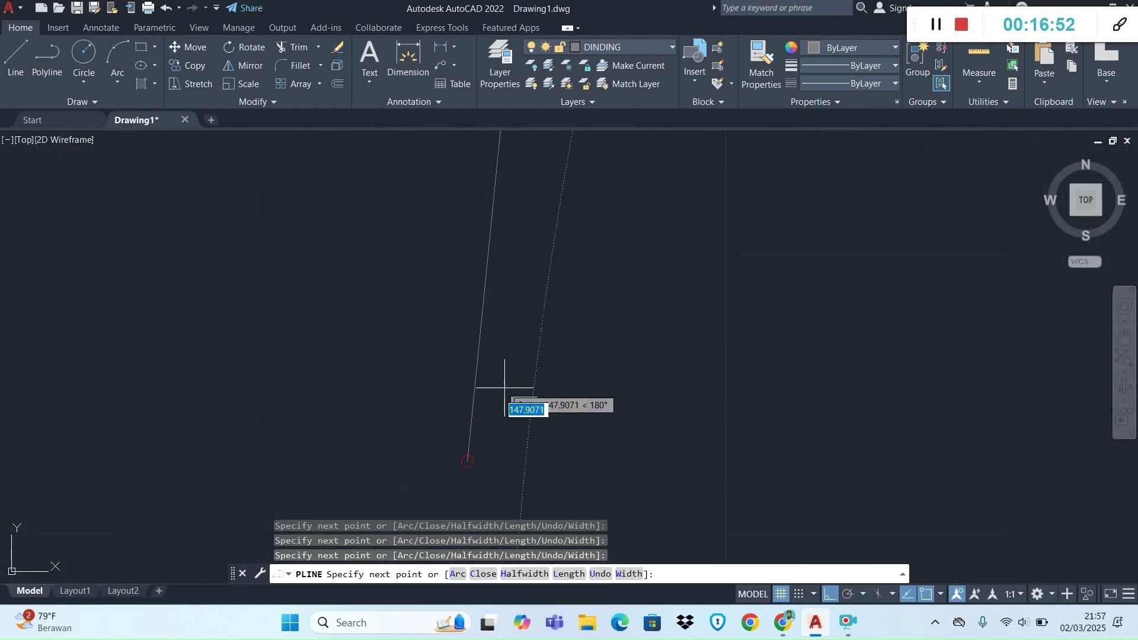
left_click(467, 461)
Continue the polyline up the slanted wall's inner face to the inner upper-right corner.
scroll(518, 438, "down", 15)
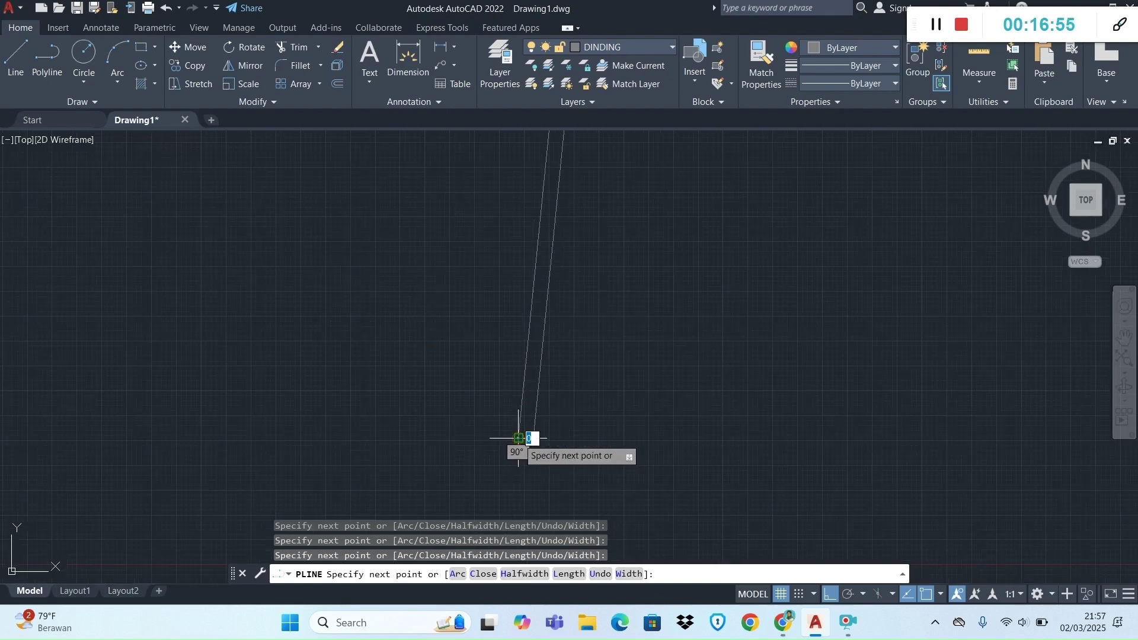
scroll(519, 438, "down", 8)
scroll(521, 317, "up", 8)
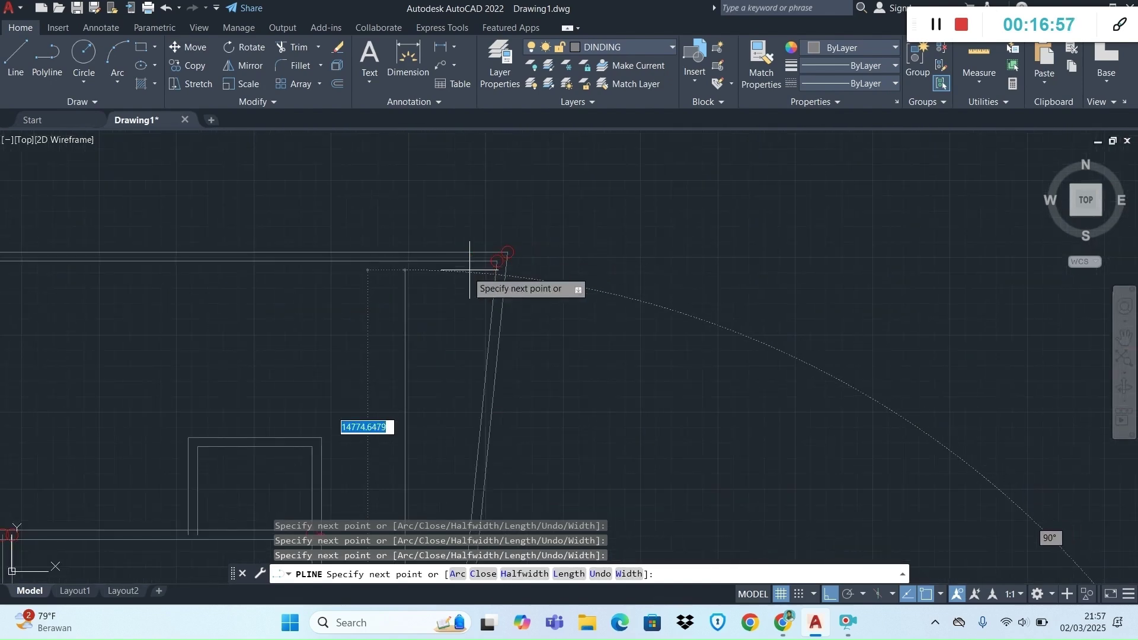
scroll(466, 271, "up", 9)
scroll(690, 185, "down", 3)
scroll(769, 148, "up", 4)
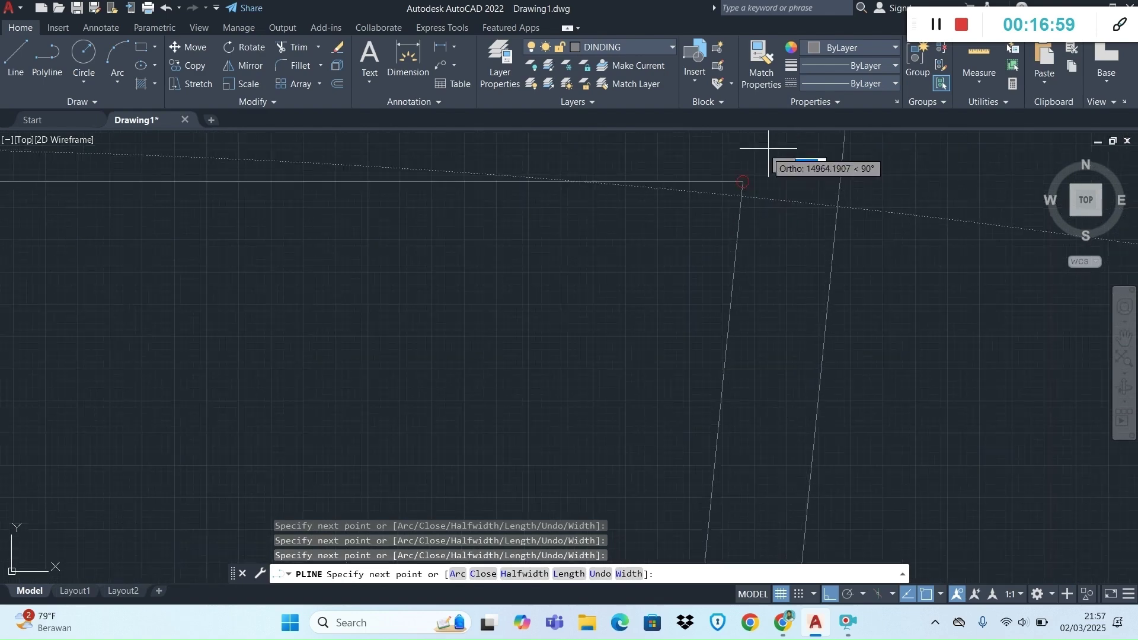
left_click(743, 181)
Run the polyline along the upper wall's inner face and down the left wall's inner face to its starting point, then end it.
scroll(521, 292, "down", 6)
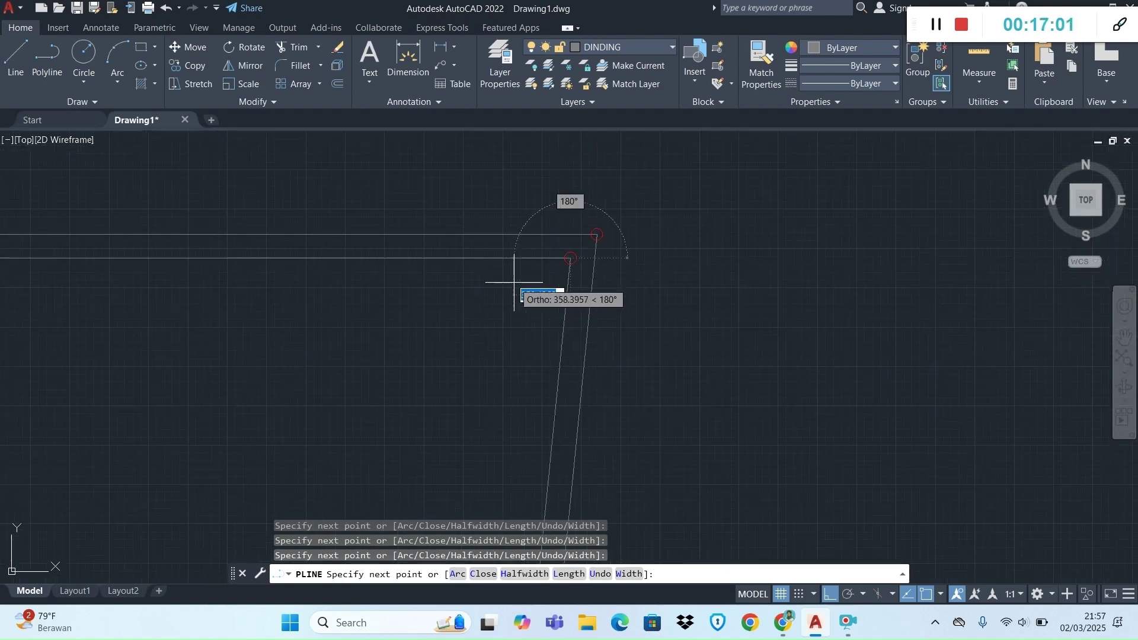
scroll(154, 343, "up", 5)
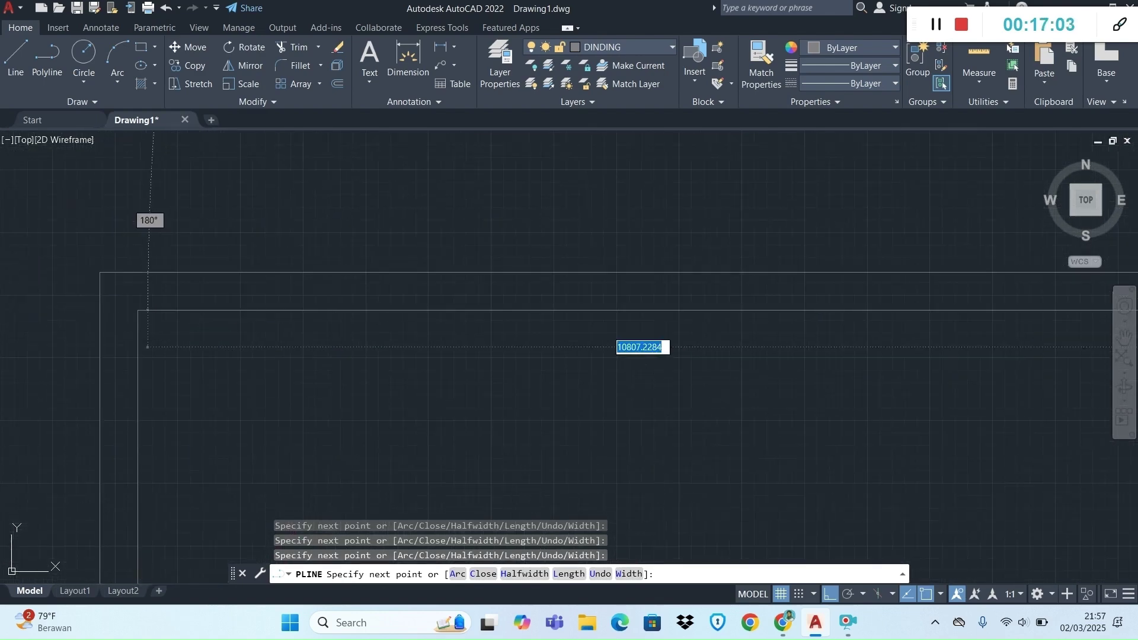
left_click(136, 310)
scroll(133, 309, "down", 5)
scroll(192, 333, "down", 3)
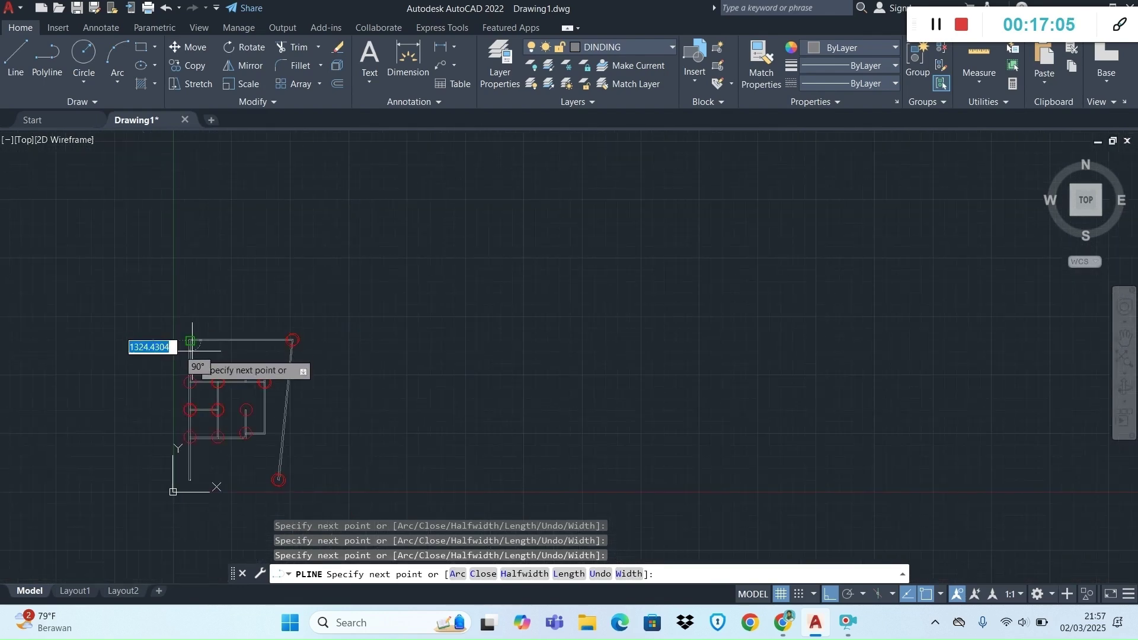
scroll(181, 455, "up", 6)
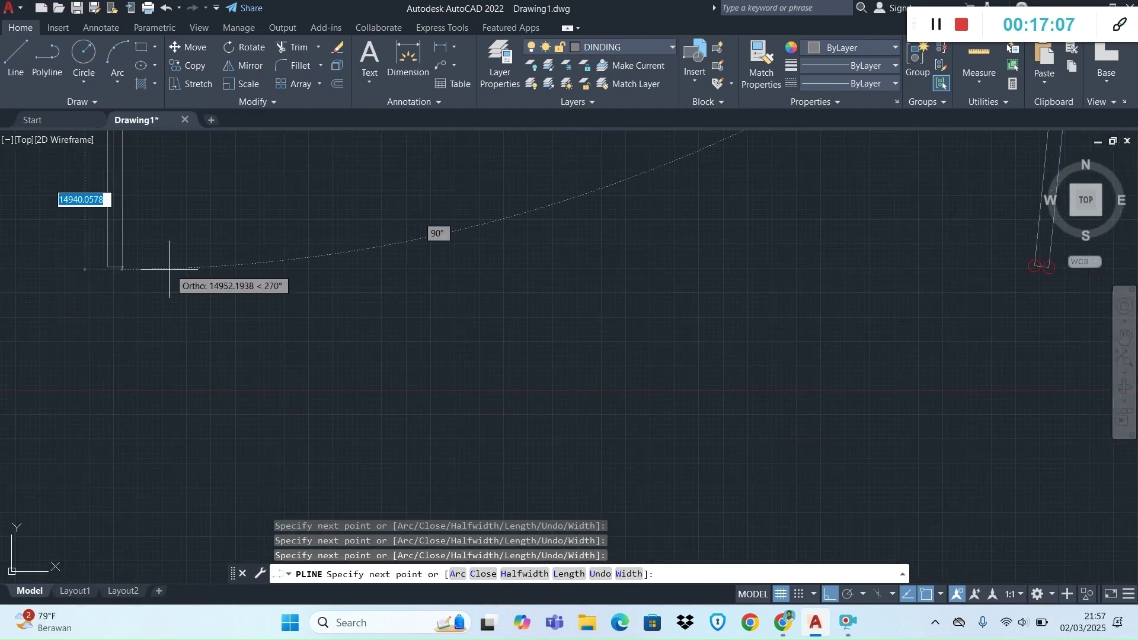
left_click(118, 264)
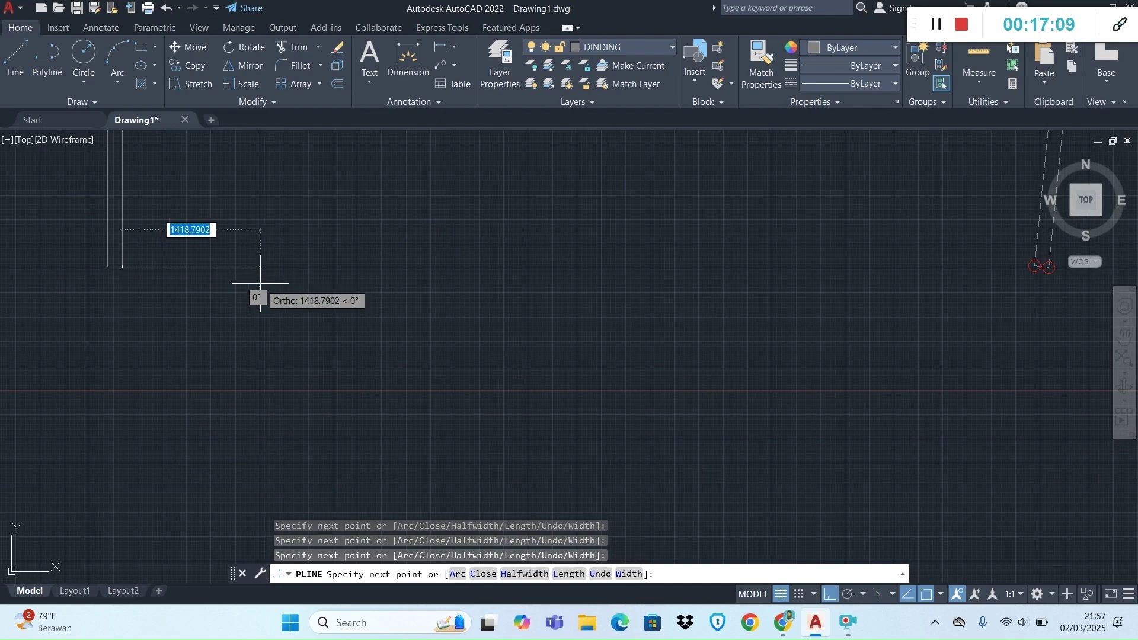
key("Escape")
Fill the outer boundary walls with a SOLID hatch by picking a point inside the left wall.
scroll(333, 334, "down", 8)
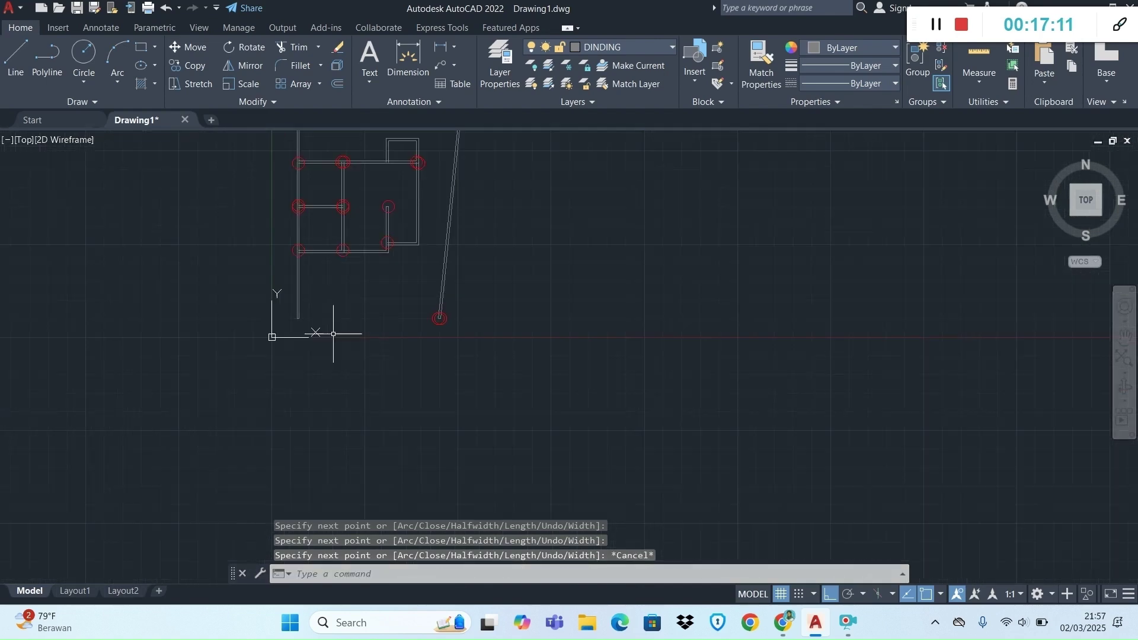
left_click(155, 84)
left_click(173, 108)
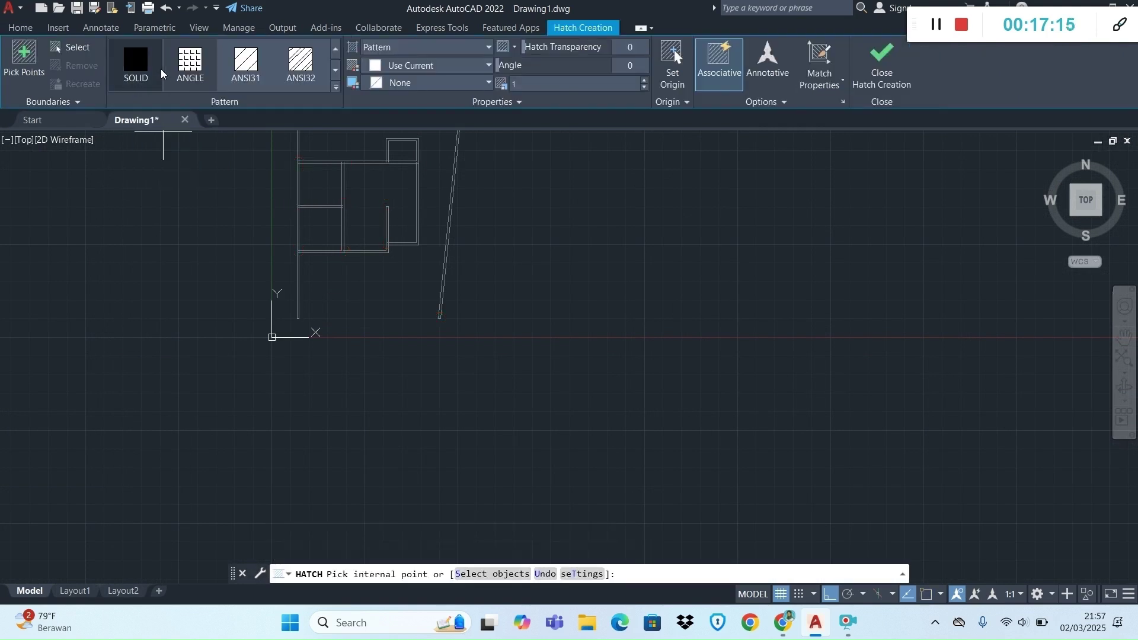
left_click(133, 61)
scroll(285, 297, "up", 8)
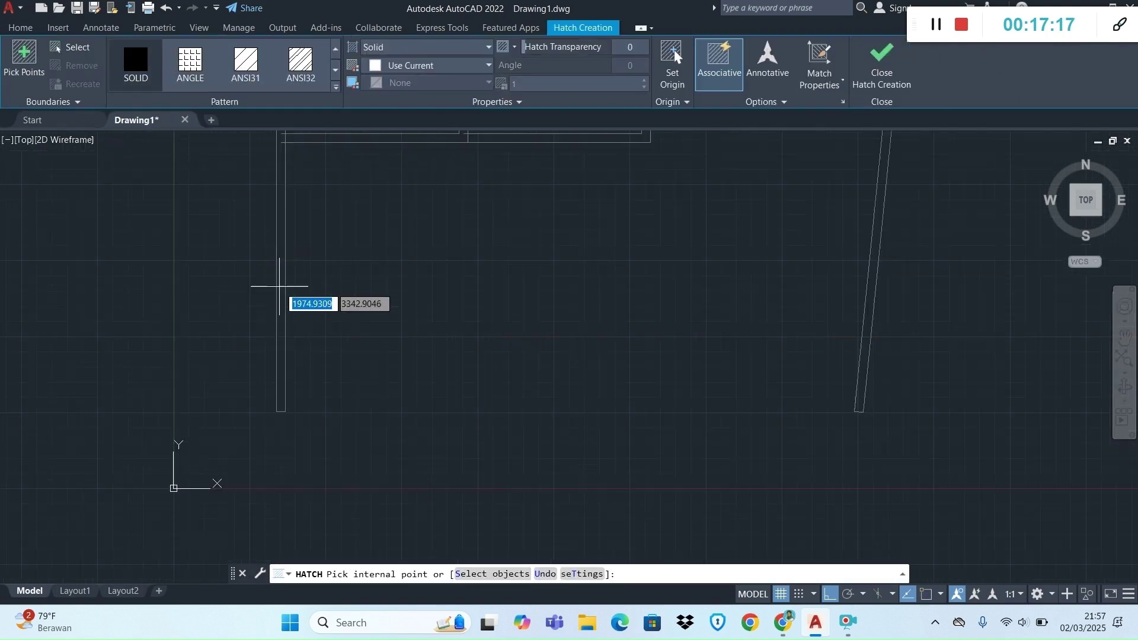
left_click(280, 297)
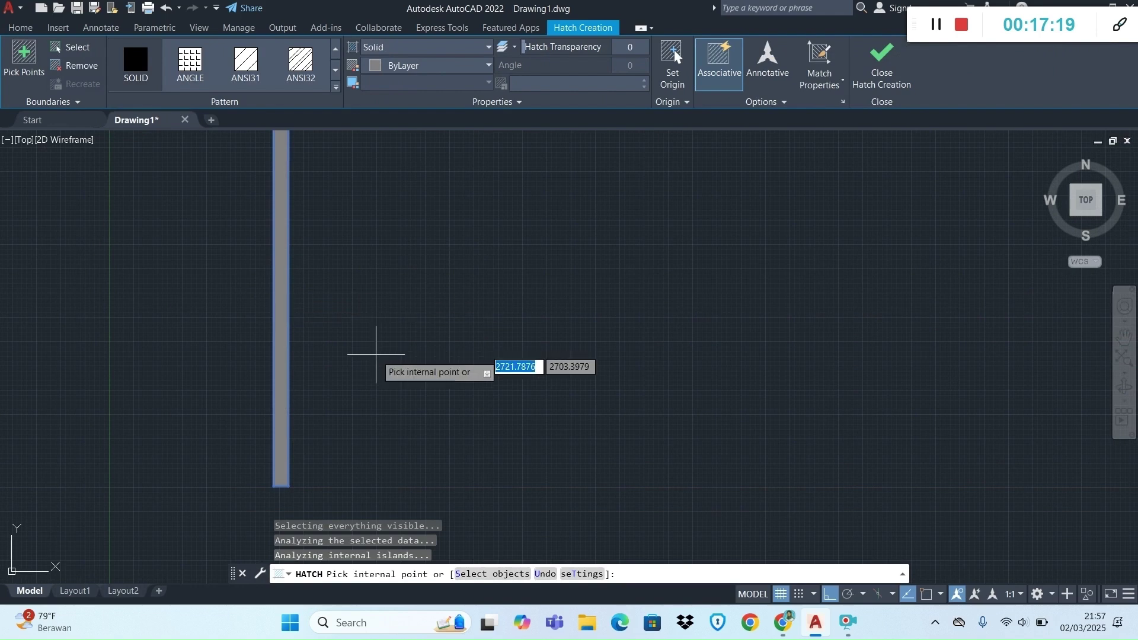
Fill all the interior room walls with the same SOLID hatch and finish the hatch.
scroll(355, 377, "down", 8)
scroll(457, 198, "up", 4)
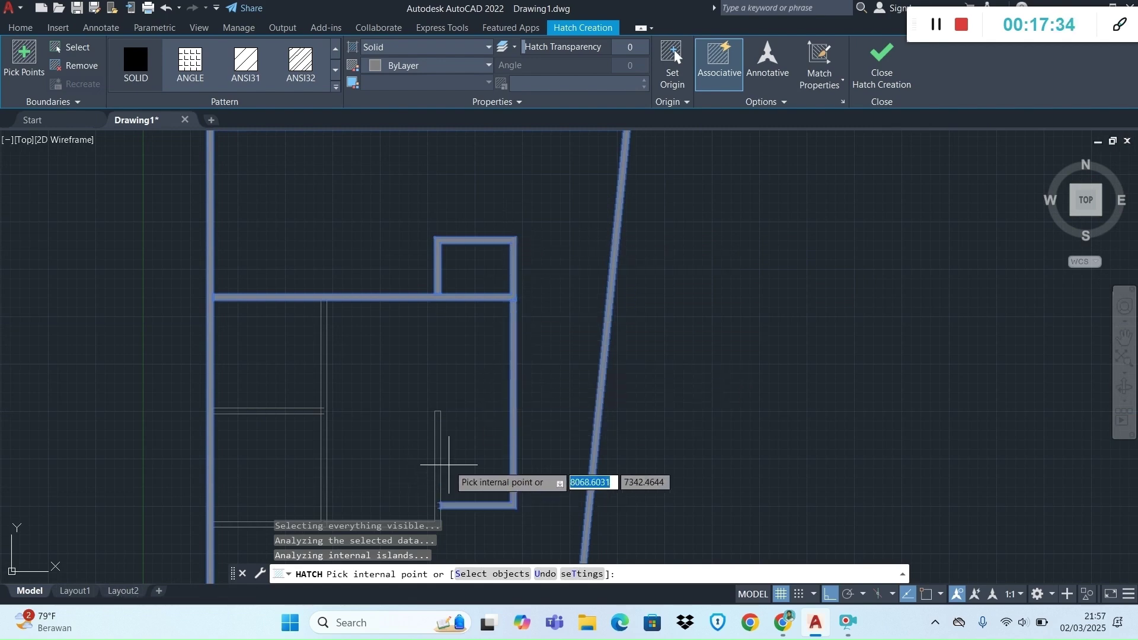
scroll(442, 465, "down", 4)
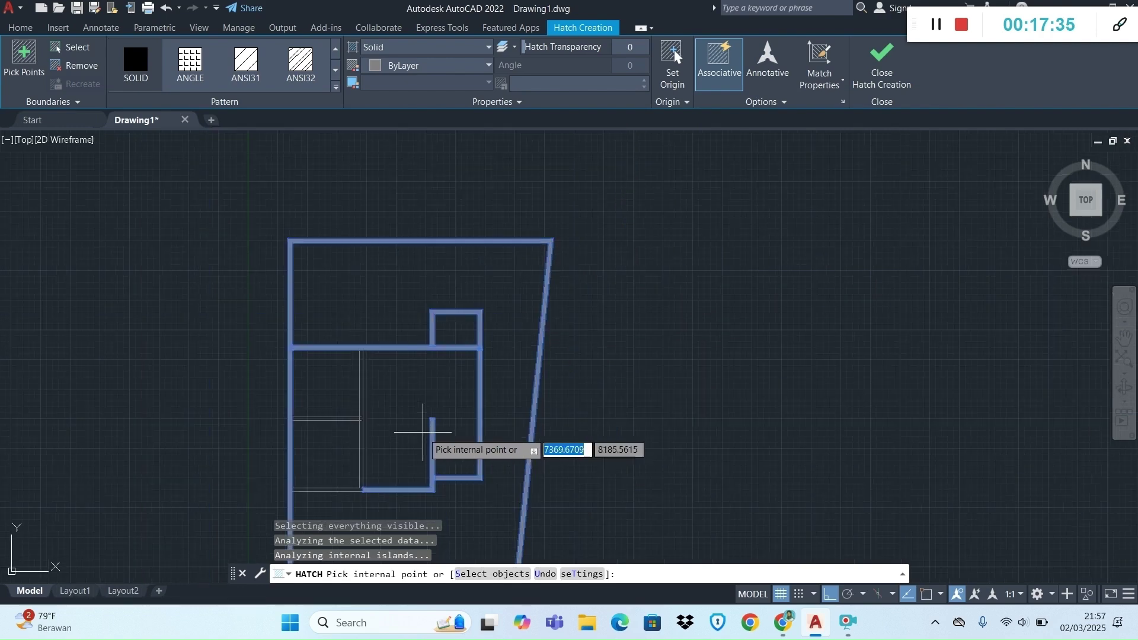
scroll(408, 459, "up", 5)
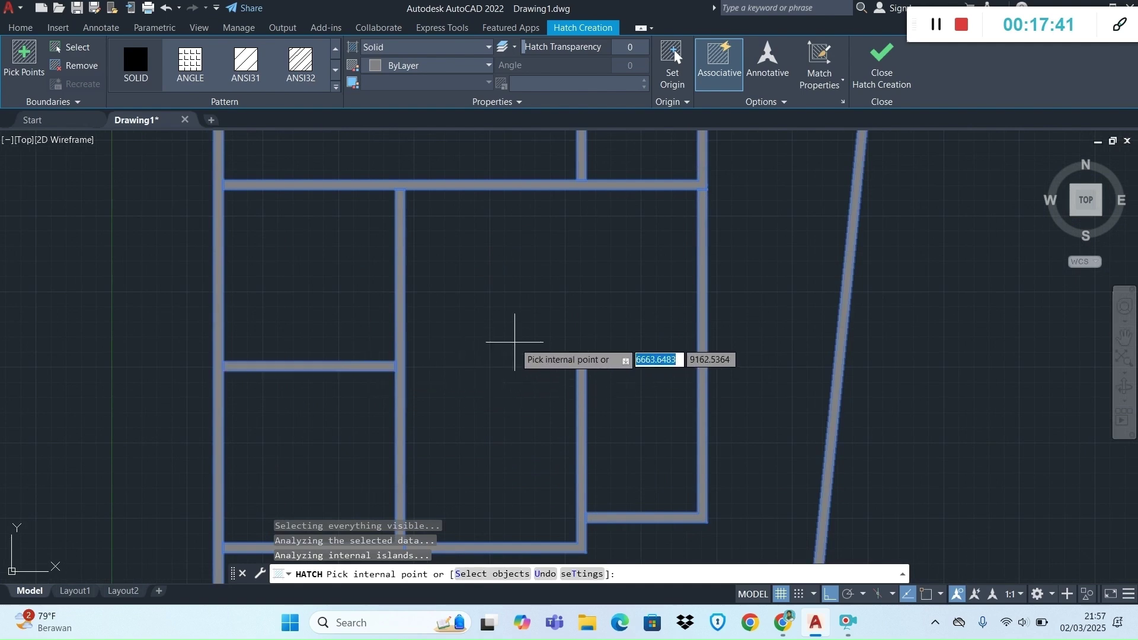
key("Escape")
scroll(279, 370, "down", 4)
scroll(342, 344, "down", 2)
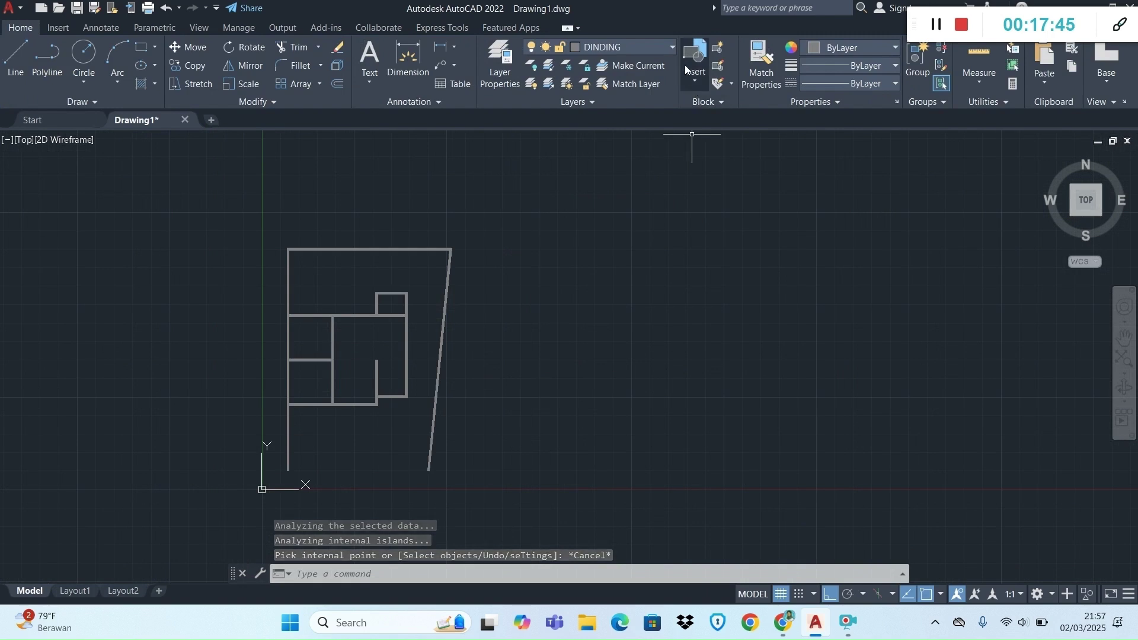
Turn on the AS layer.
left_click(662, 50)
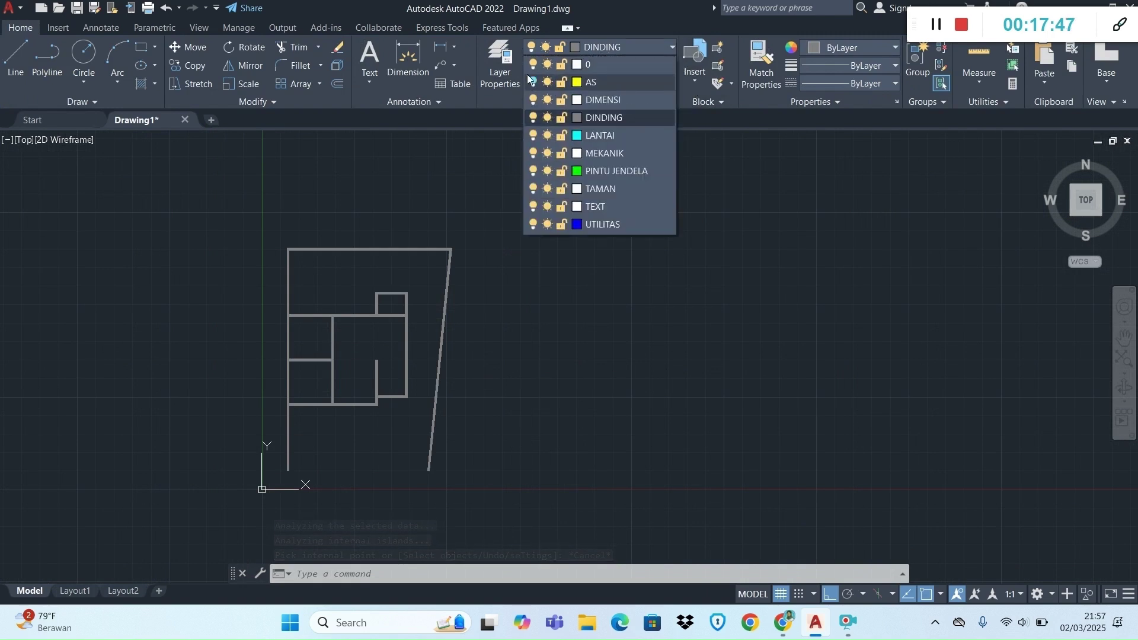
left_click(533, 81)
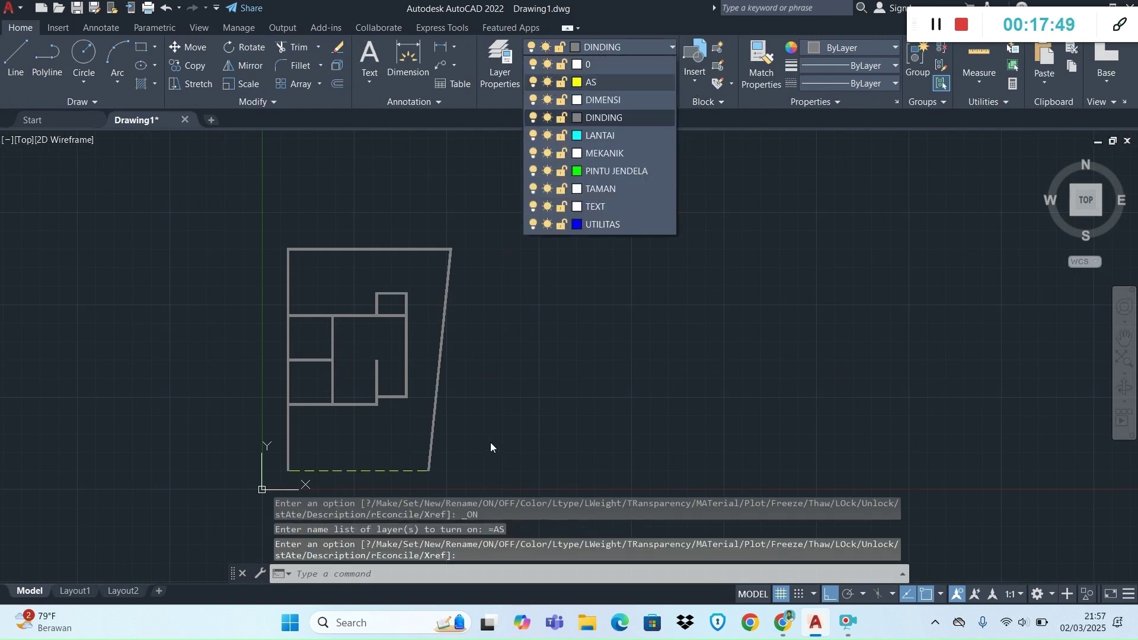
scroll(406, 352, "up", 4)
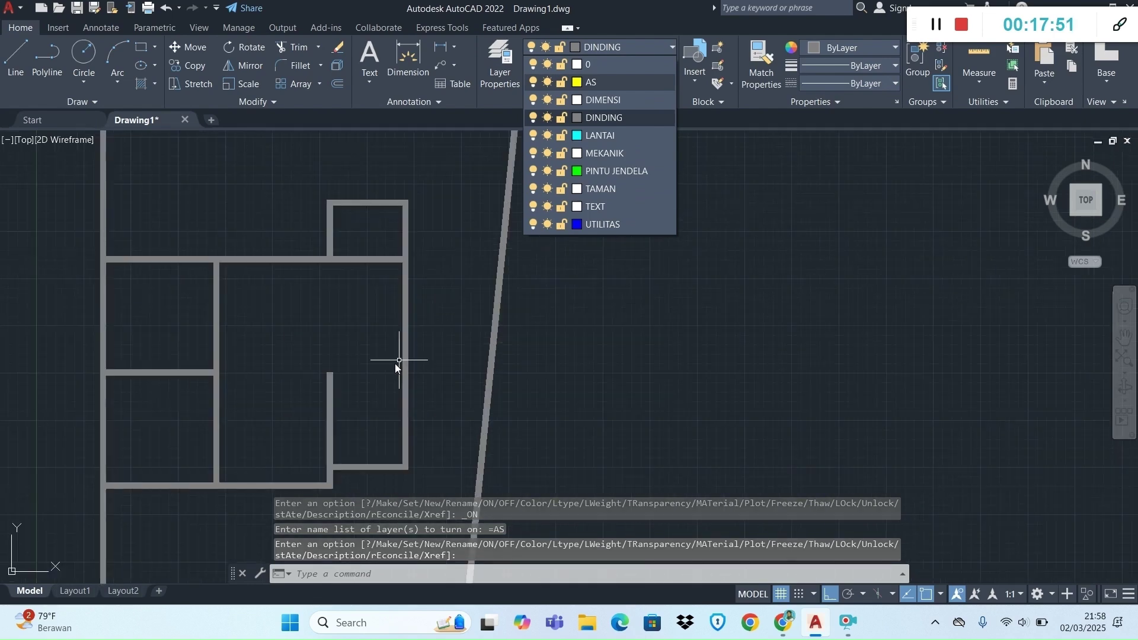
left_click(396, 362)
scroll(488, 338, "down", 2)
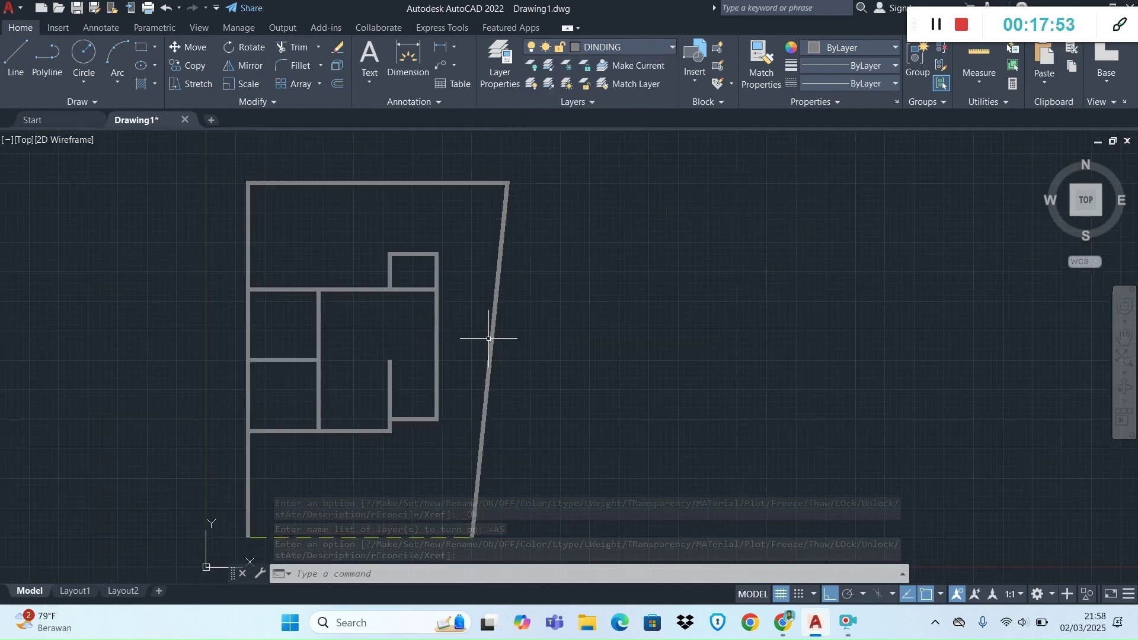
Switch to the module PDF in Chrome, read the PINTU JENDELA and Lantai layer instructions on page 89, and return to AutoCAD.
key("alt+Tab")
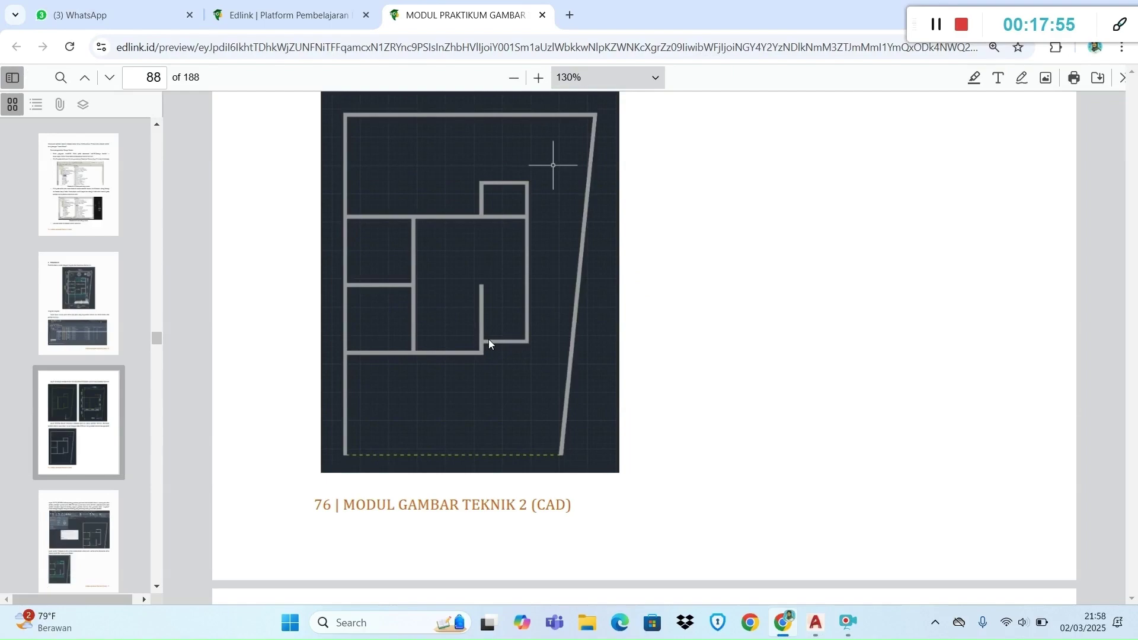
scroll(489, 344, "down", 10)
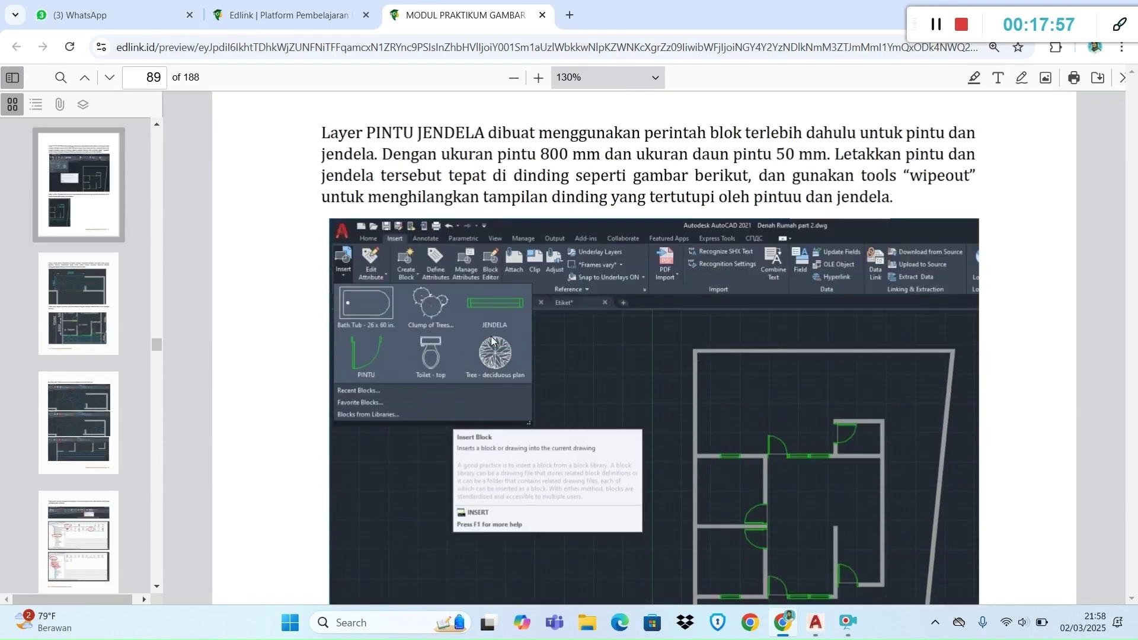
scroll(491, 336, "down", 3)
scroll(490, 336, "up", 2)
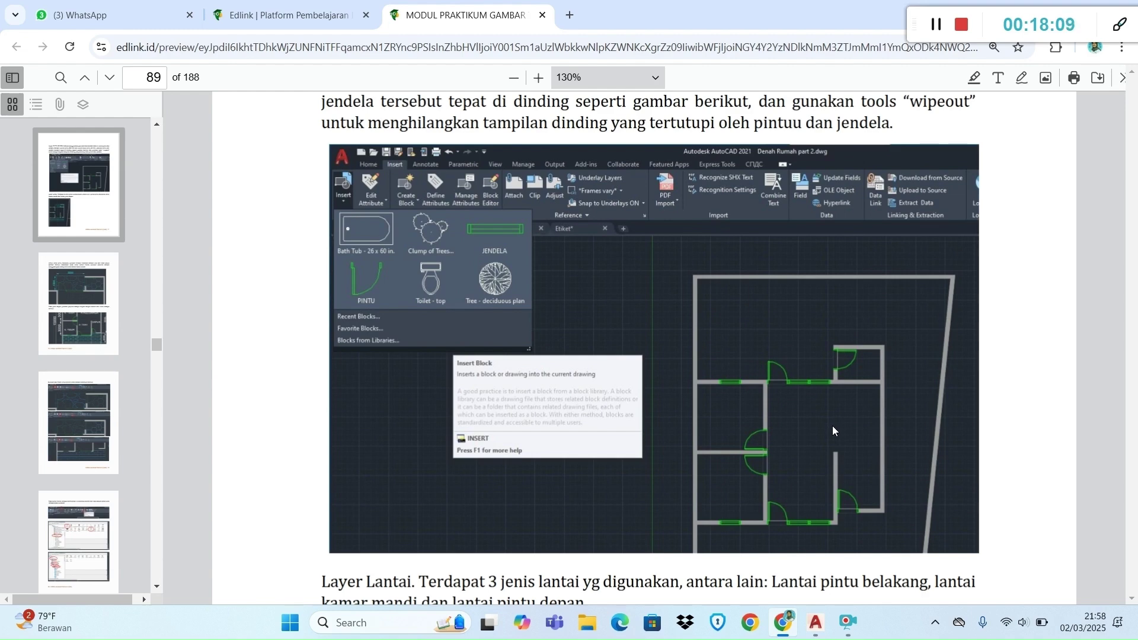
scroll(809, 437, "up", 3)
scroll(809, 438, "down", 9)
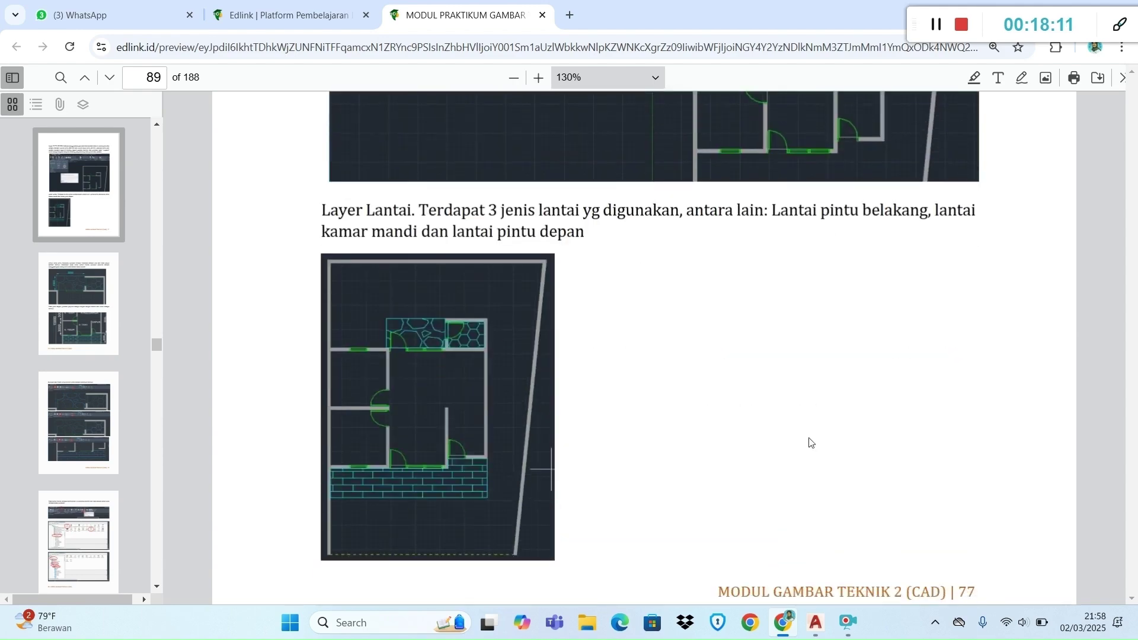
scroll(811, 443, "up", 10)
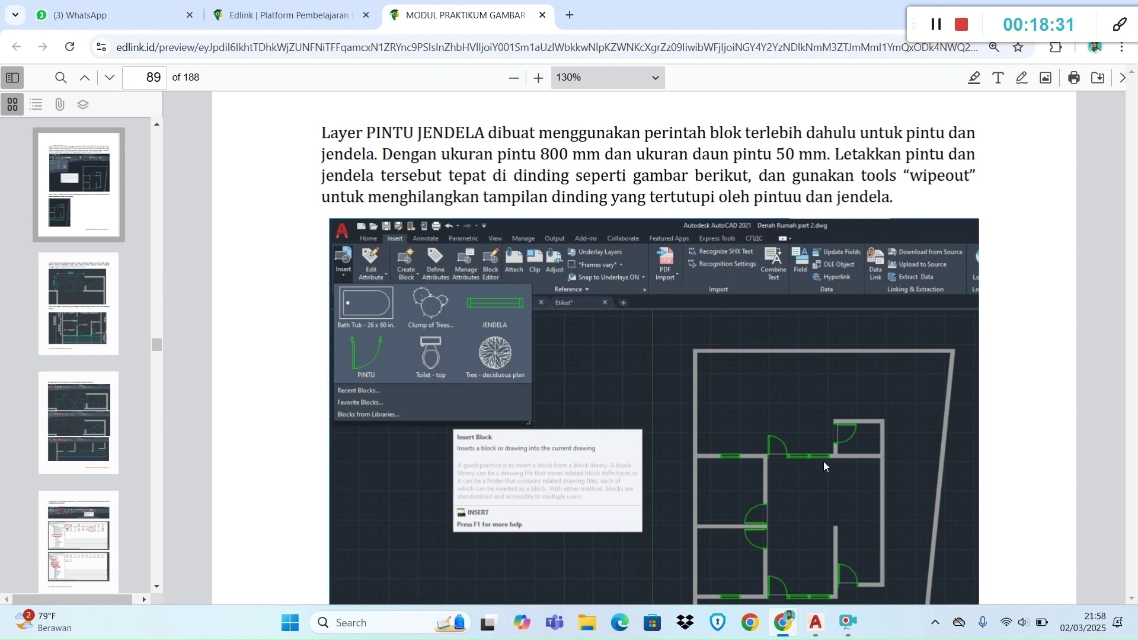
key("alt+Tab")
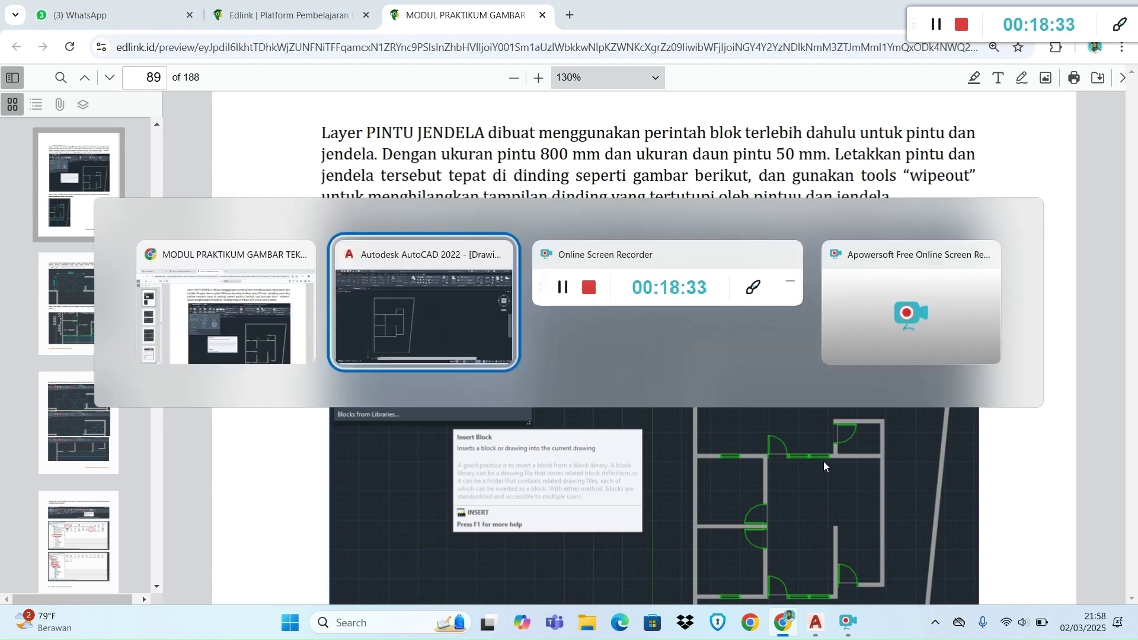
Make PINTU JENDELA the current layer.
scroll(558, 316, "up", 5)
scroll(558, 317, "down", 4)
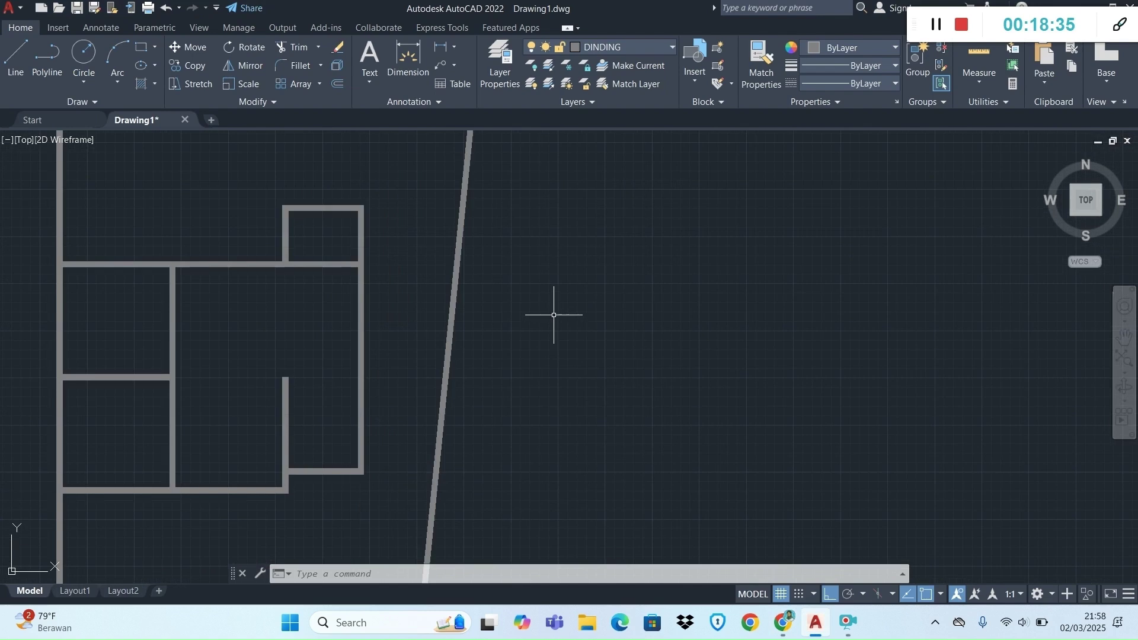
scroll(432, 157, "up", 3)
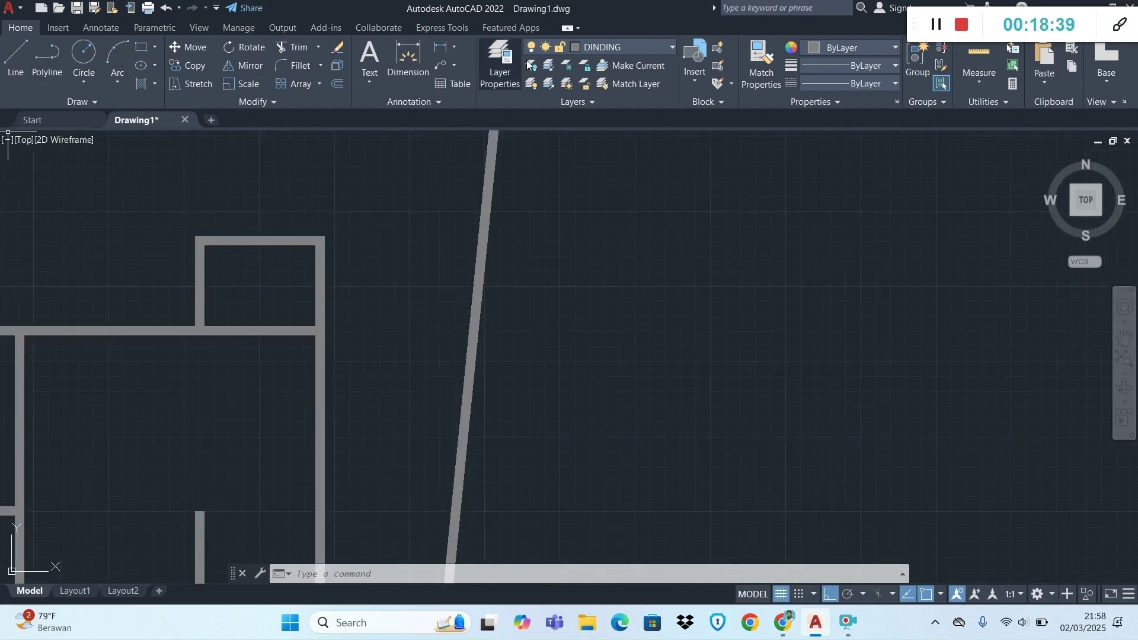
left_click(607, 48)
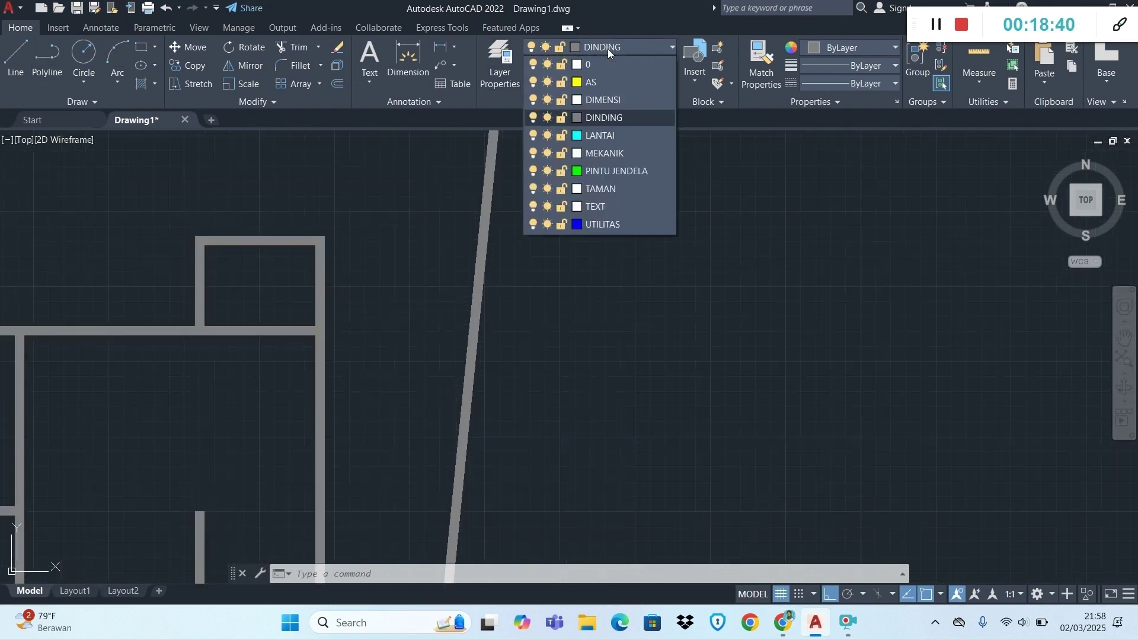
left_click(617, 171)
Draw a closed 800 by 150 mm window outline with lines in the empty area to the right of the floor plan.
left_click(18, 56)
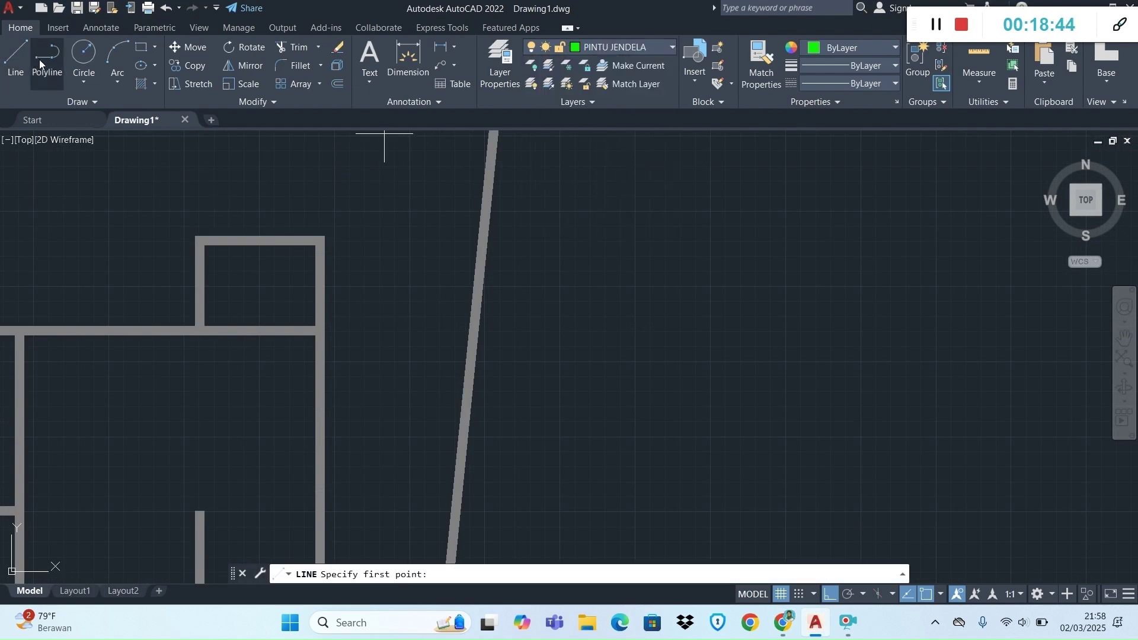
scroll(584, 313, "down", 3)
scroll(654, 248, "up", 4)
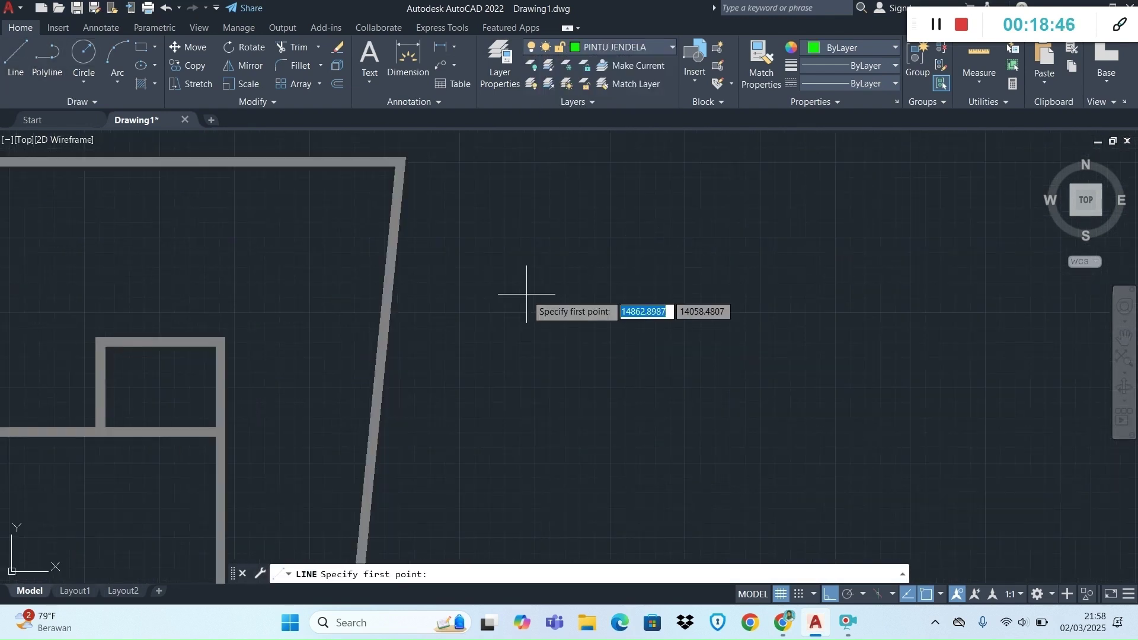
left_click(476, 303)
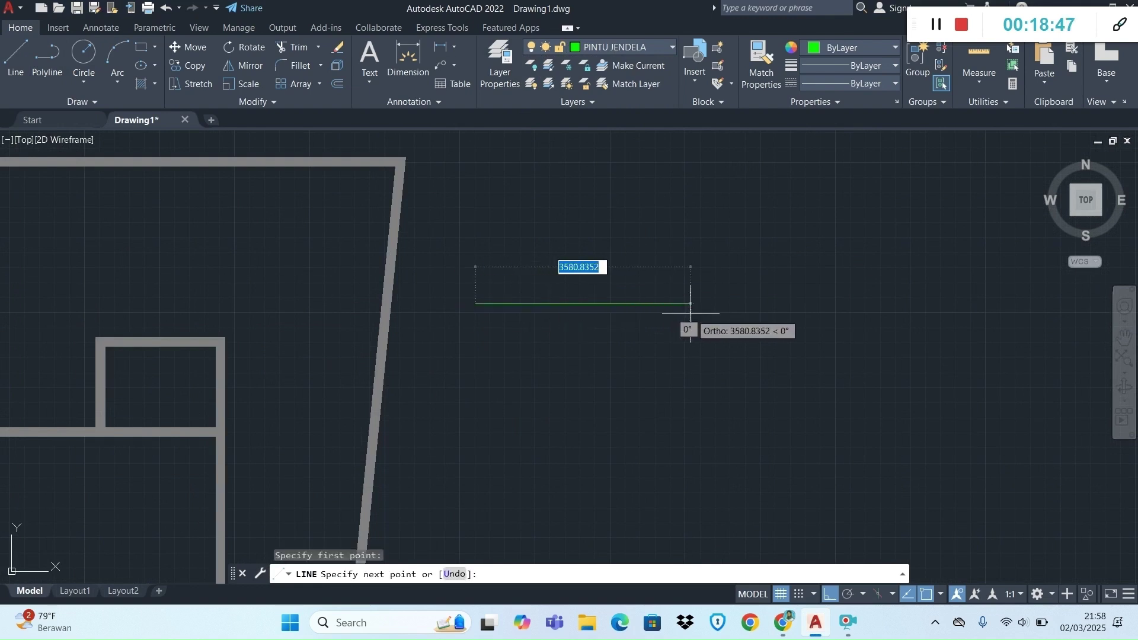
type("800")
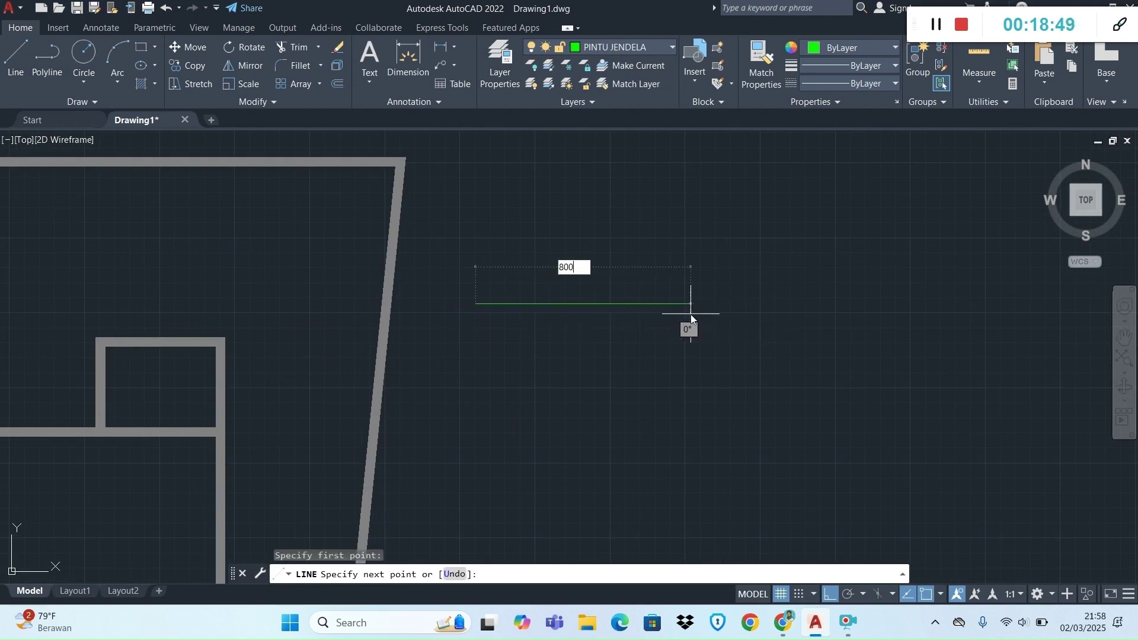
key("Return")
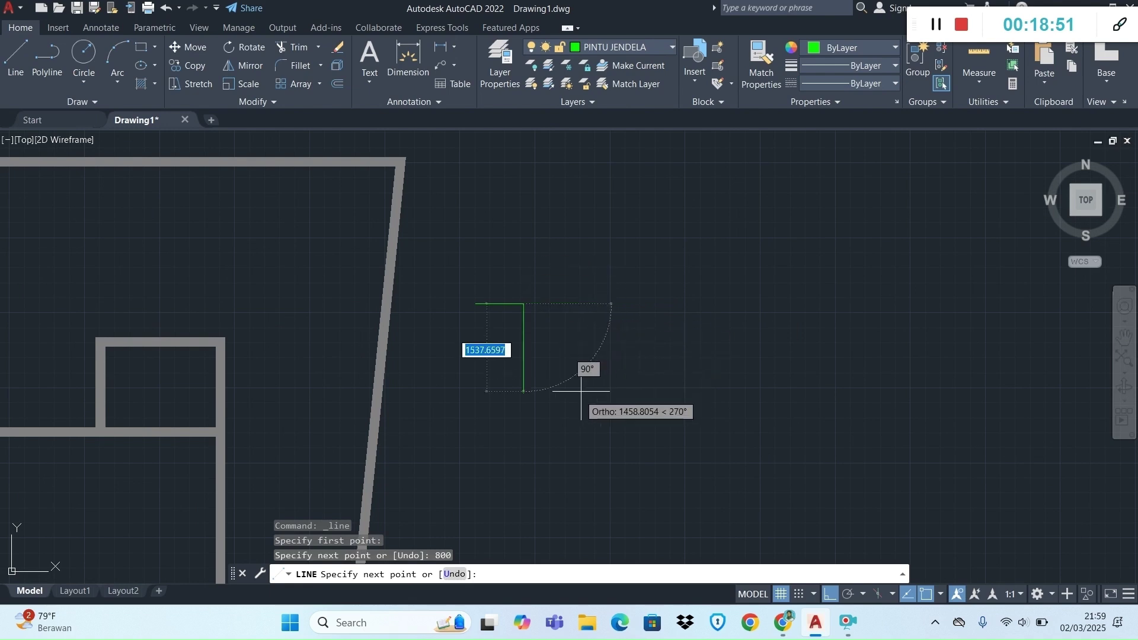
type("150")
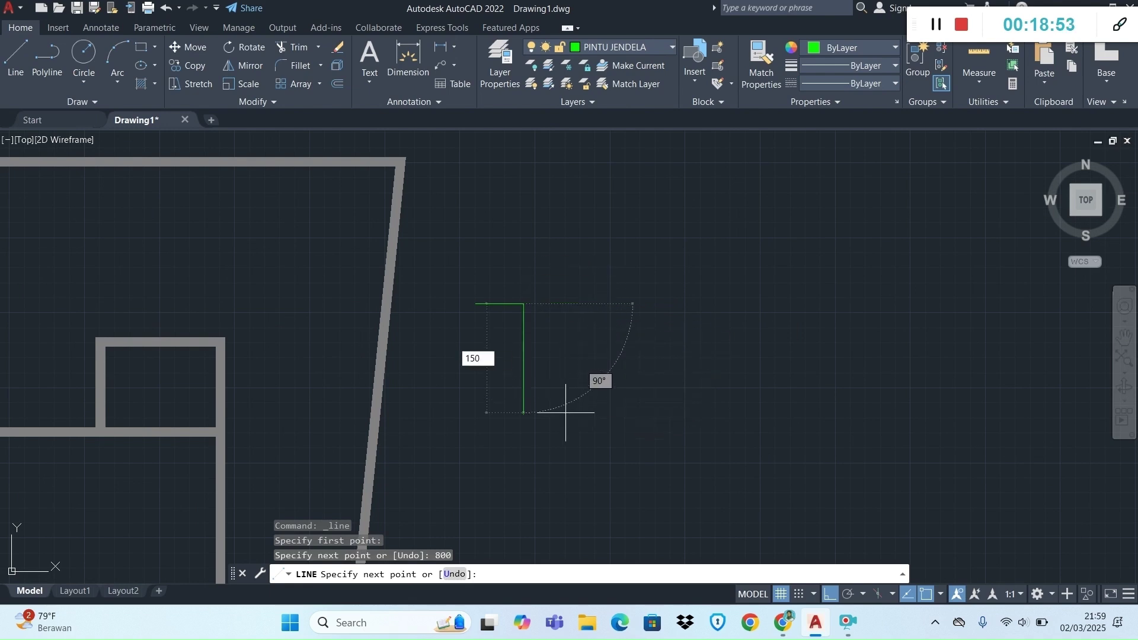
key("Return")
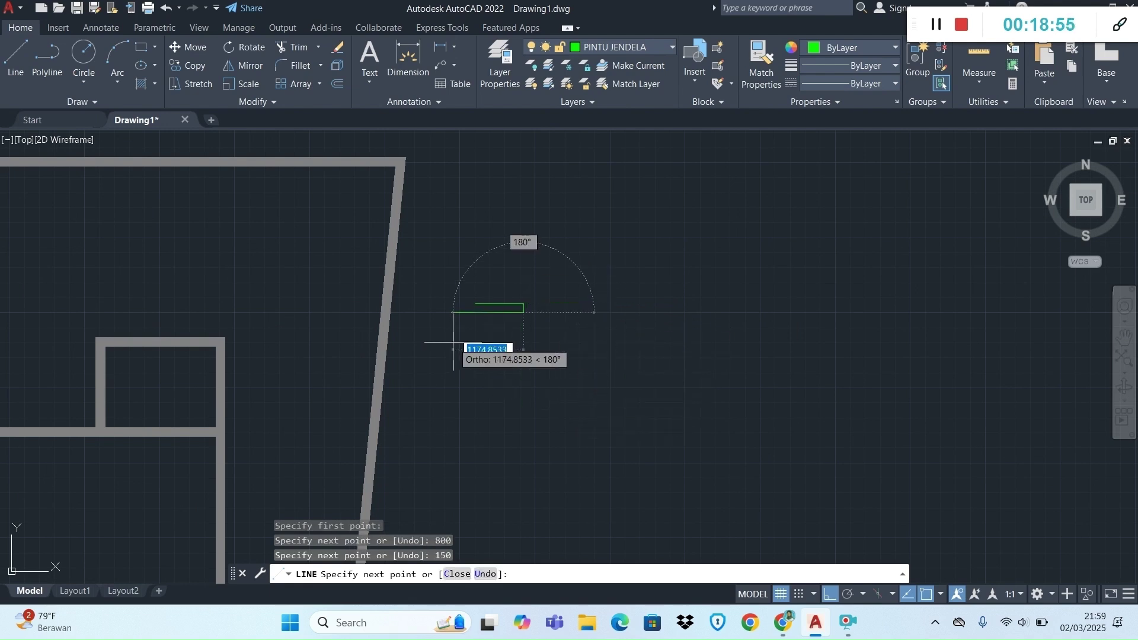
type("800")
key("Return")
type("c")
key("Return")
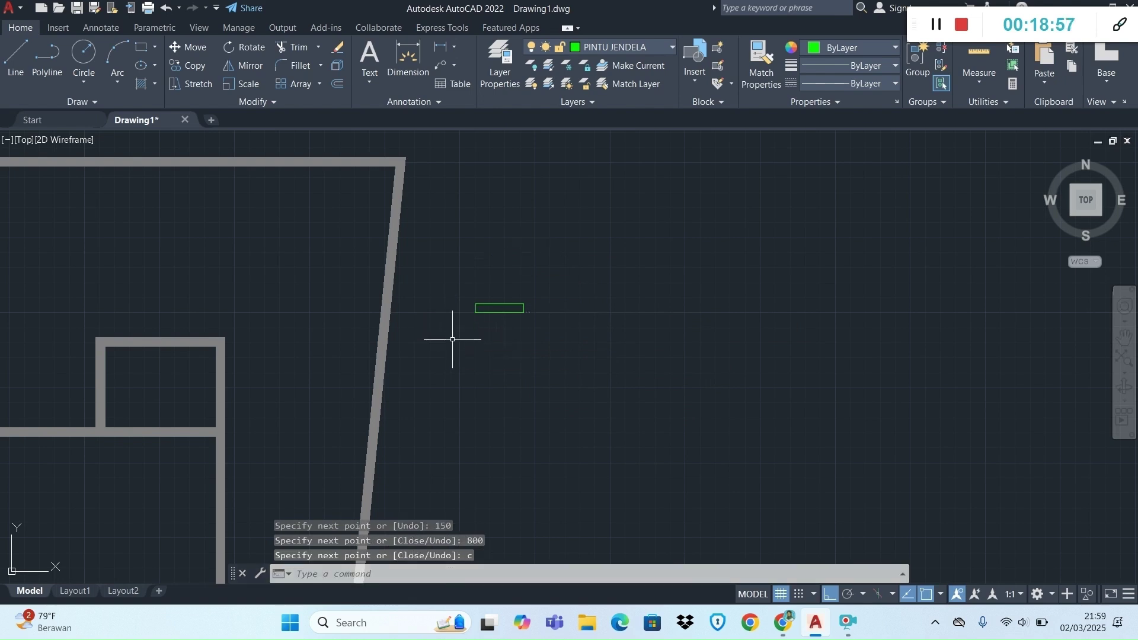
Offset both short ends of the window outline 50 mm inward to form the frame posts.
scroll(533, 302, "up", 5)
scroll(331, 245, "up", 2)
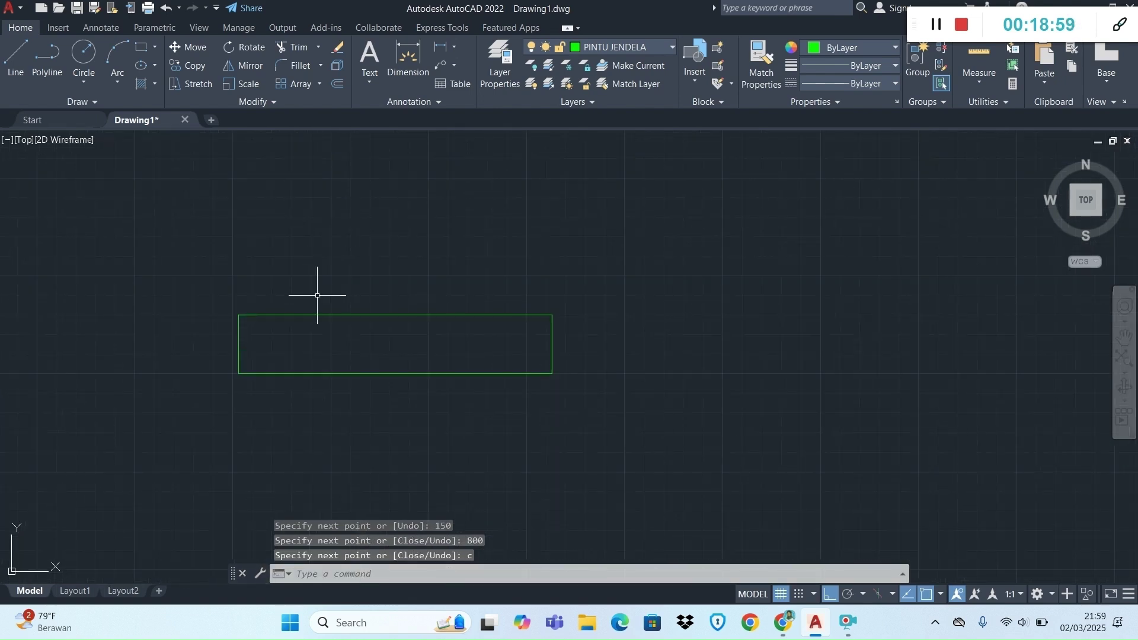
left_click(239, 341)
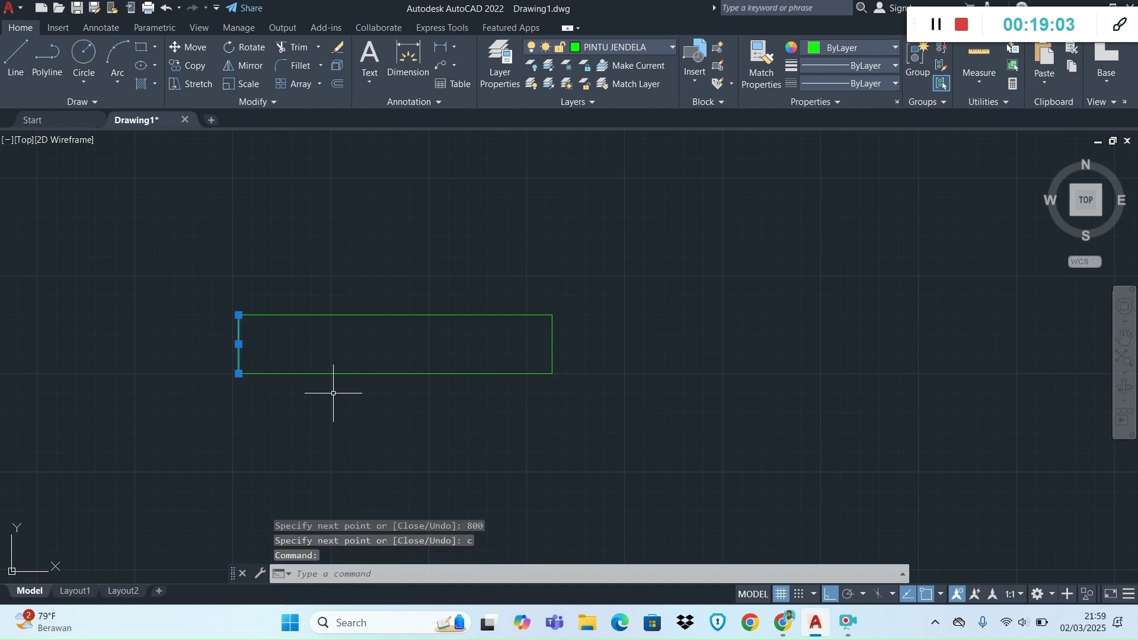
type("OFFSET")
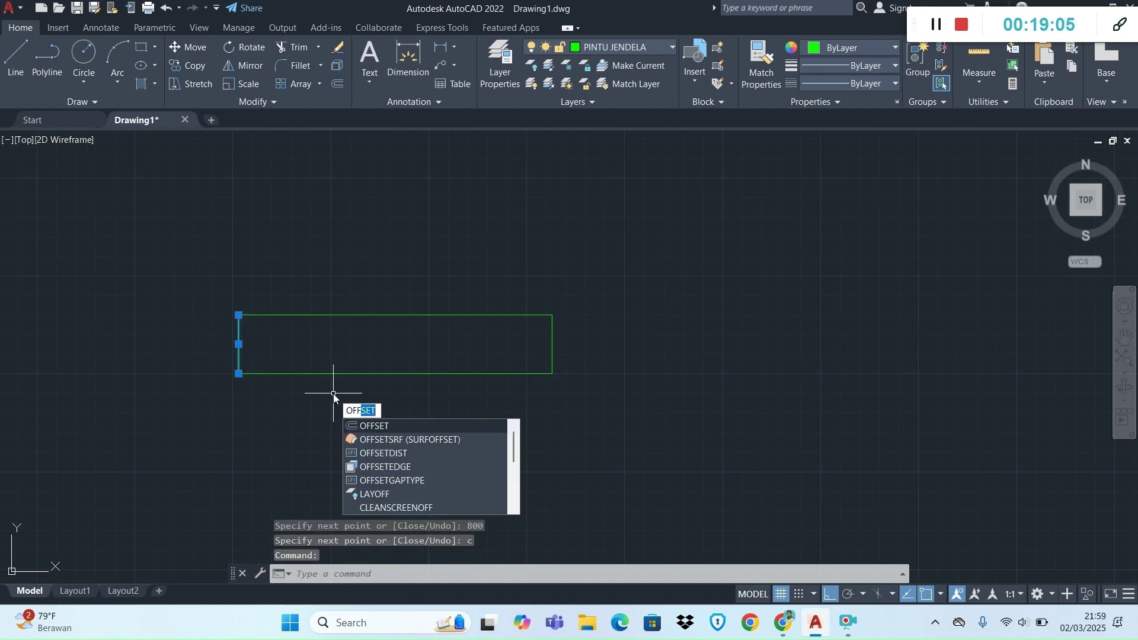
key("Return")
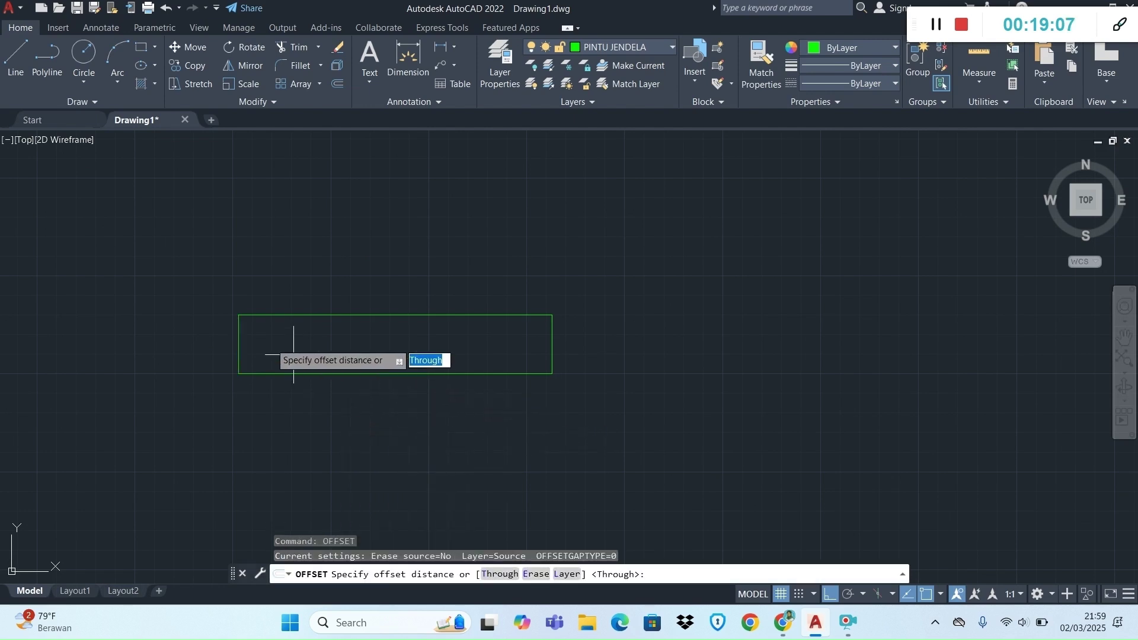
type("5")
key("Return")
left_click(239, 345)
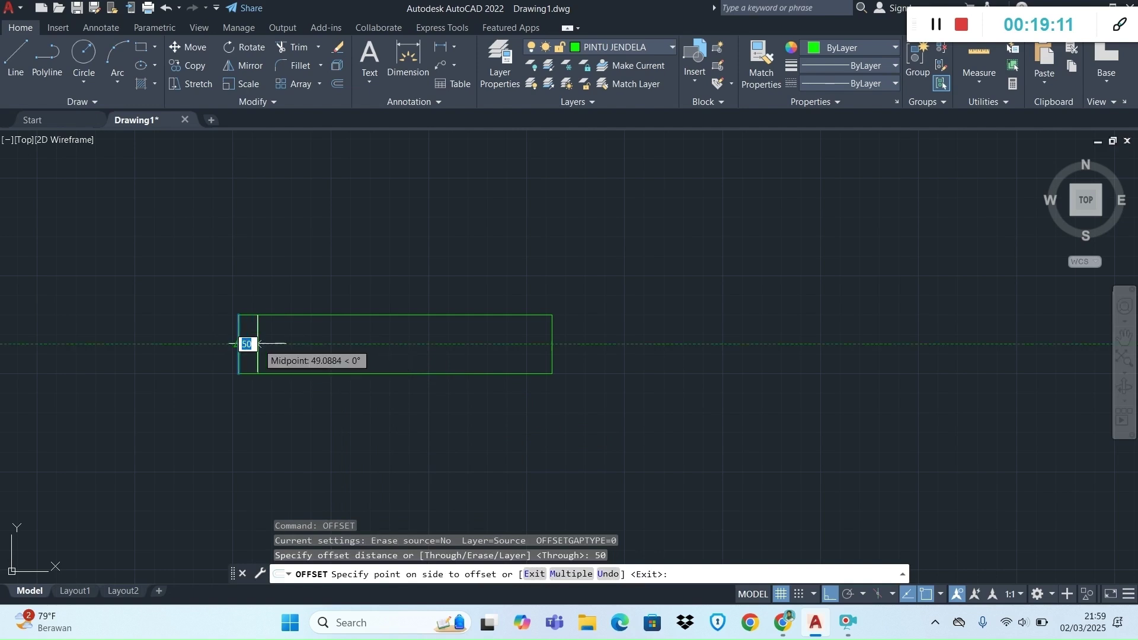
left_click(248, 342)
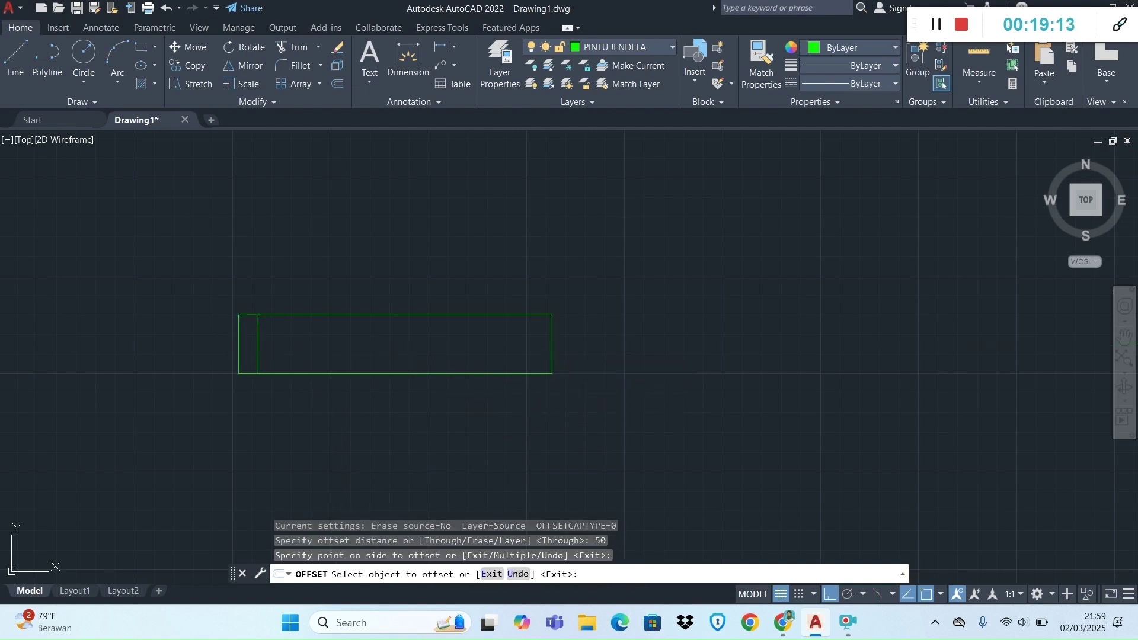
left_click(552, 355)
left_click(541, 350)
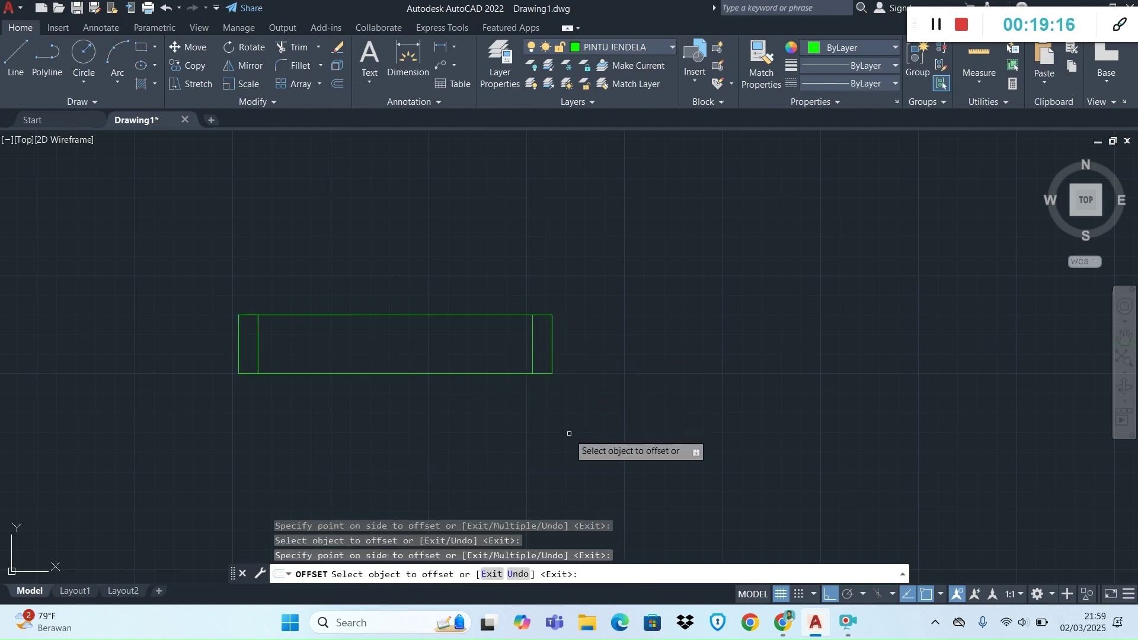
key("Escape")
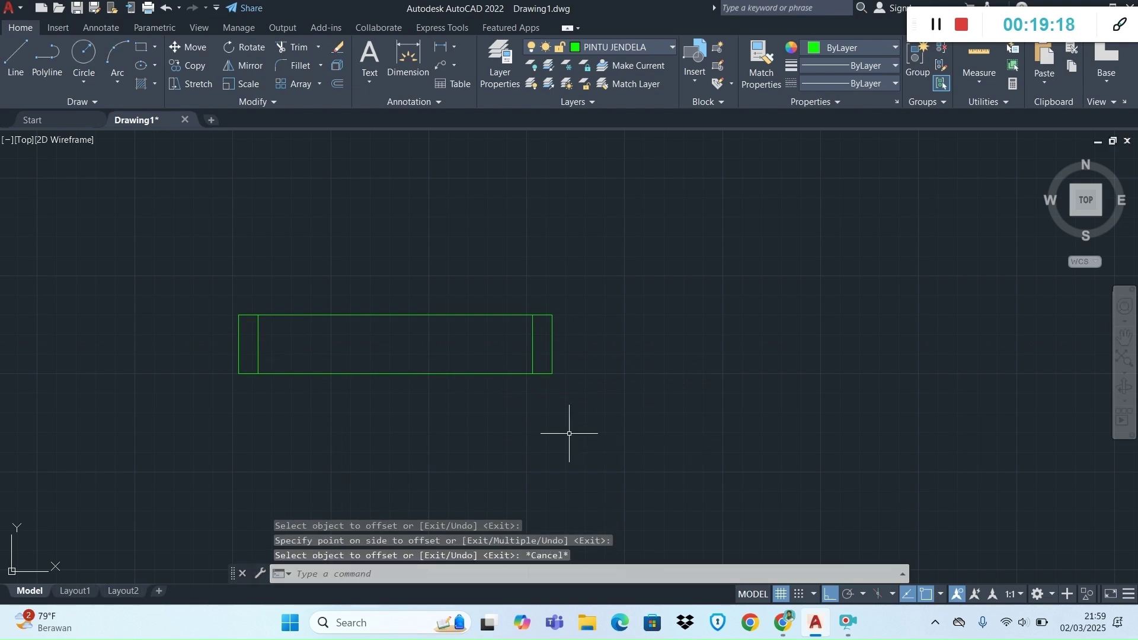
Draw a horizontal glass line between the midpoints of the two inner frame lines of the window.
scroll(812, 266, "down", 2)
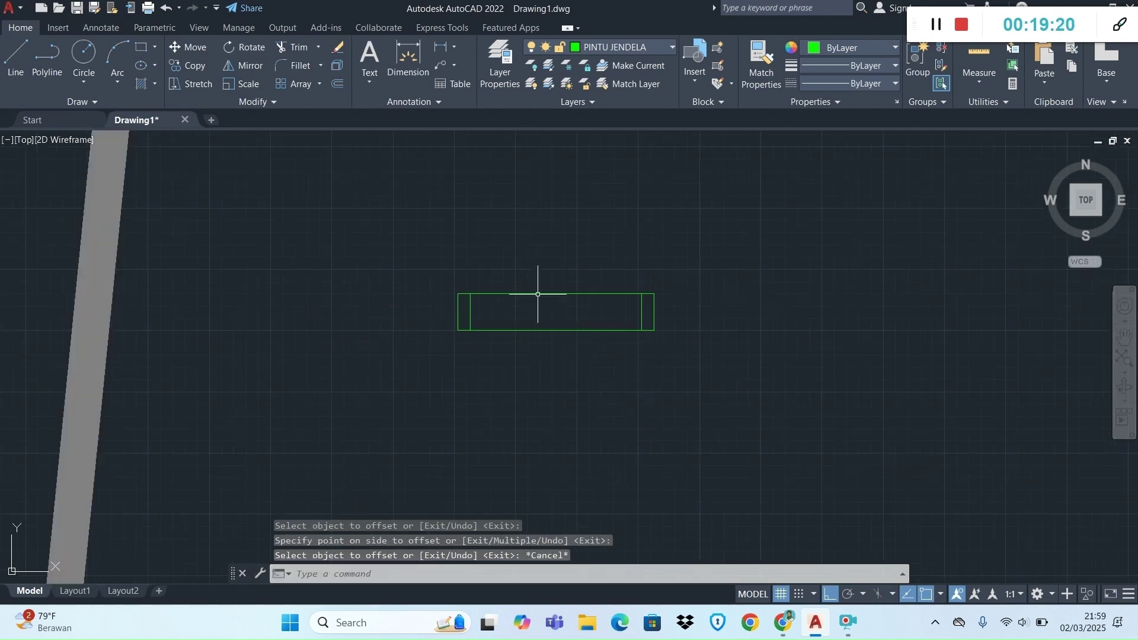
left_click(15, 55)
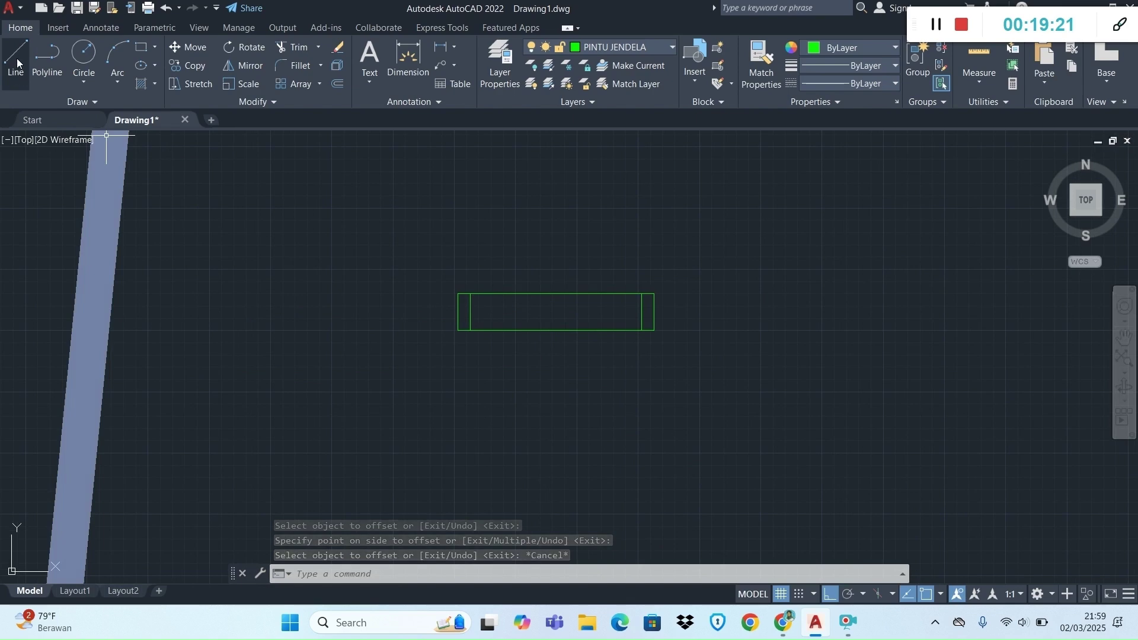
scroll(663, 326, "up", 3)
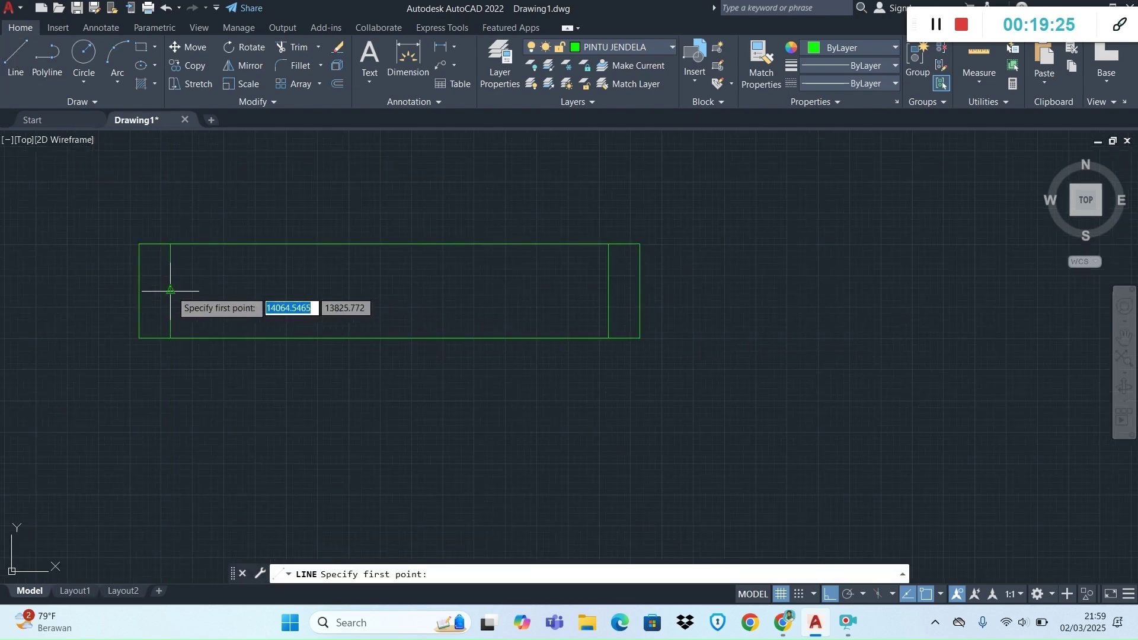
left_click(171, 290)
left_click(608, 290)
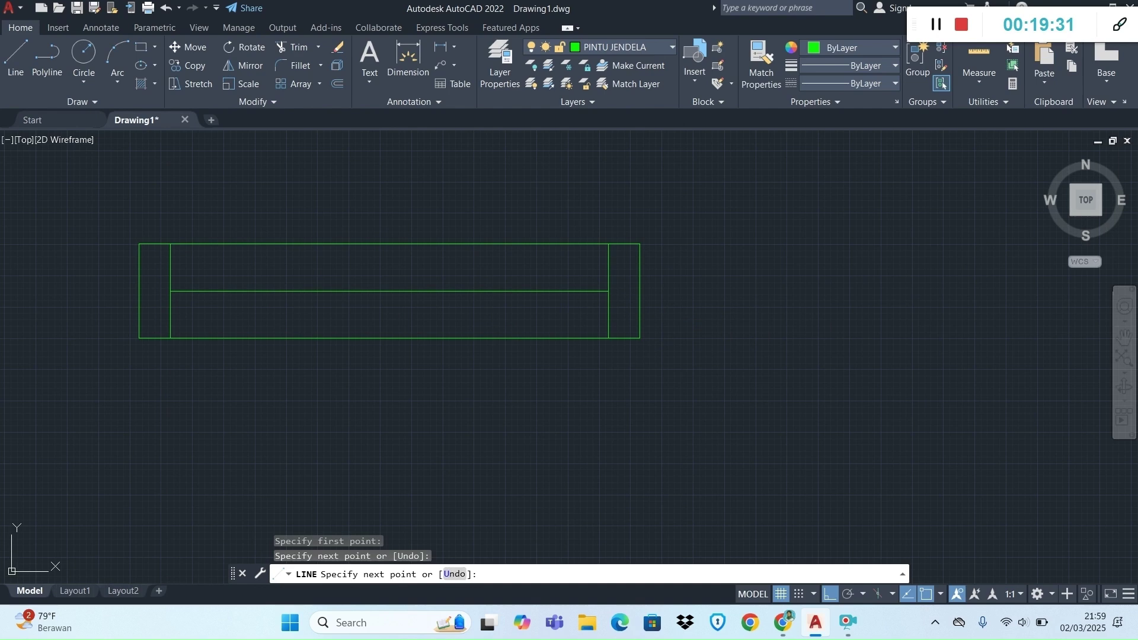
key("Escape")
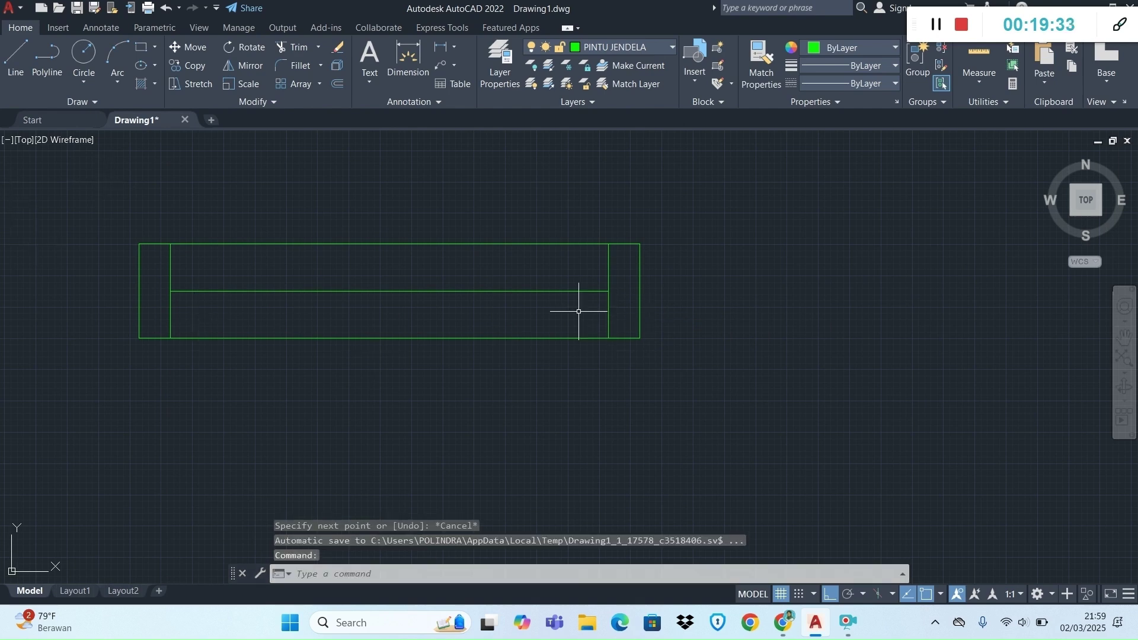
Copy the complete window symbol horizontally to the right, leaving a small gap from the original.
left_click(663, 358)
left_click(99, 193)
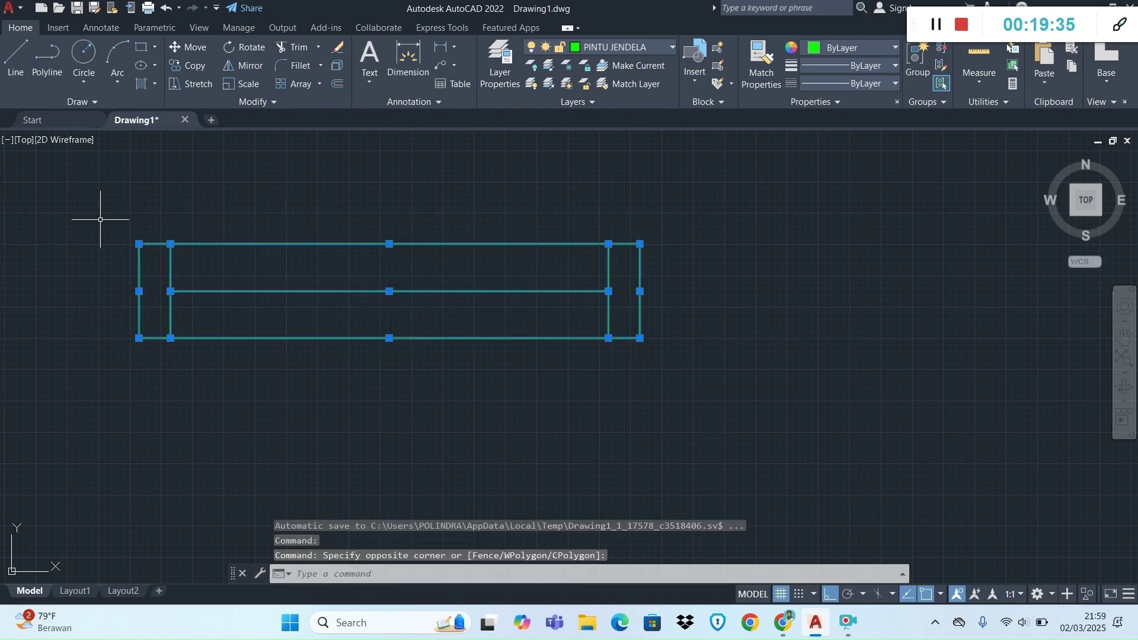
left_click(188, 65)
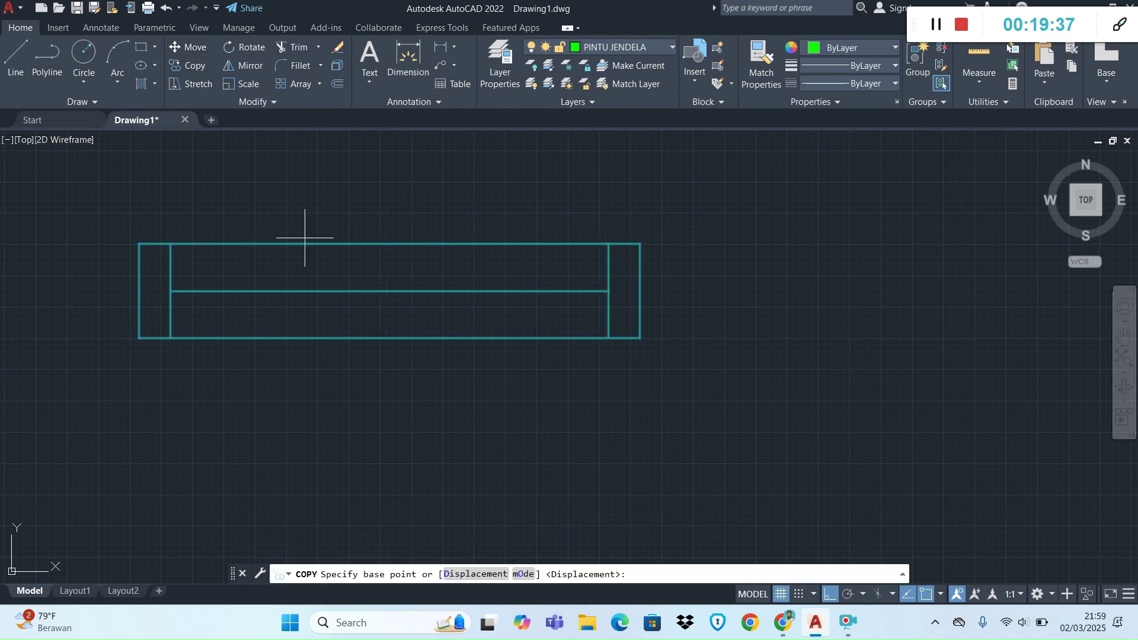
left_click(358, 297)
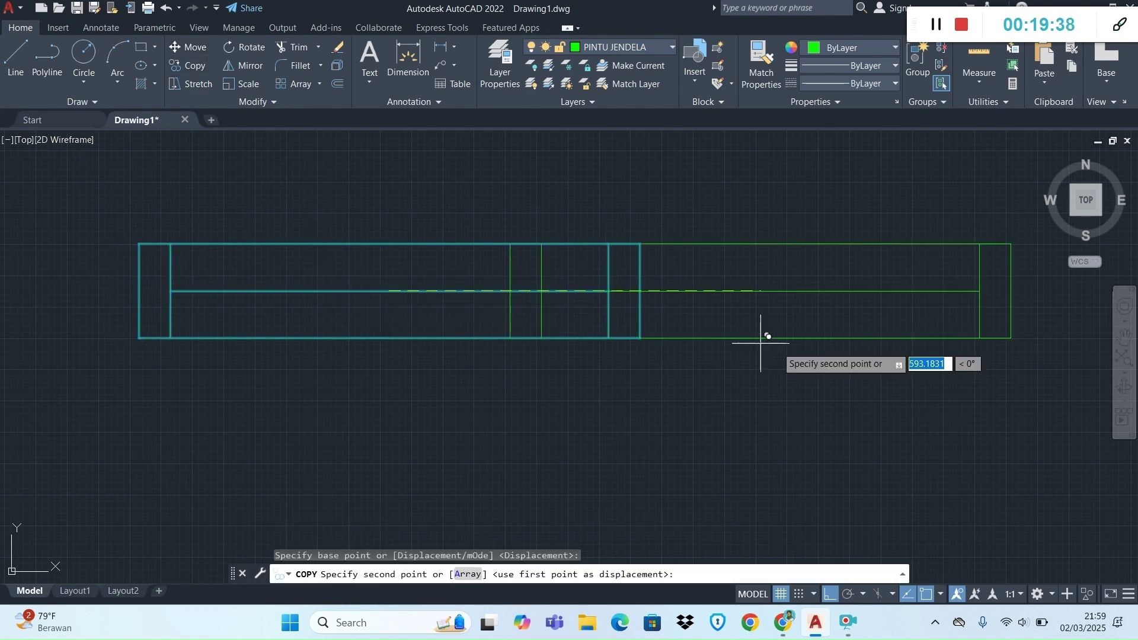
left_click(967, 323)
scroll(879, 418, "down", 3)
scroll(1128, 442, "up", 3)
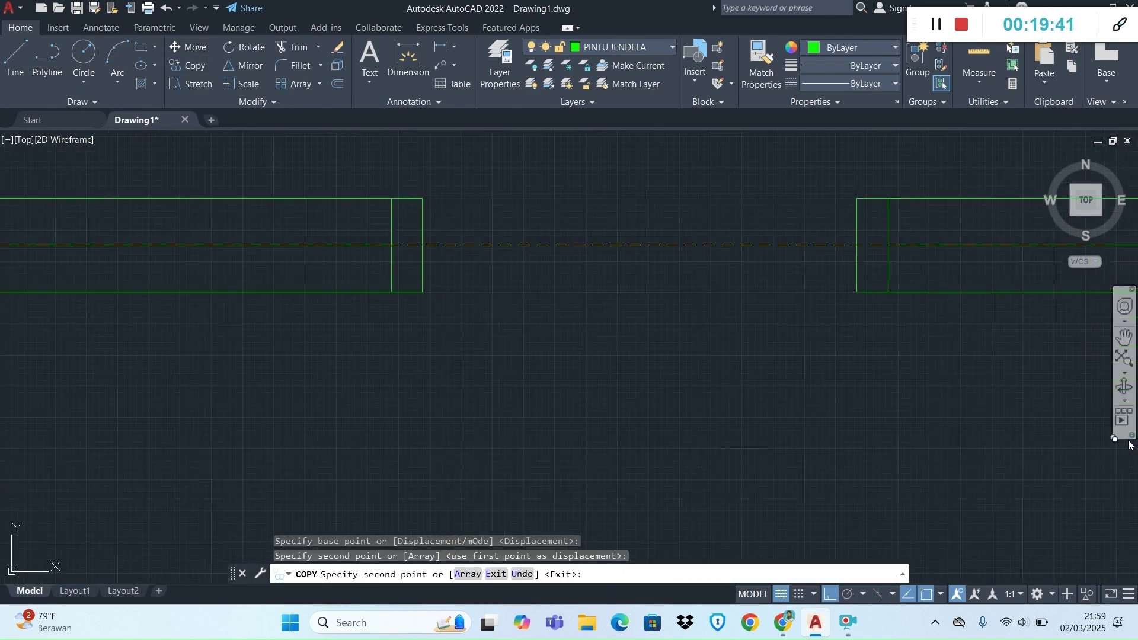
scroll(1098, 449, "down", 1)
key("Escape")
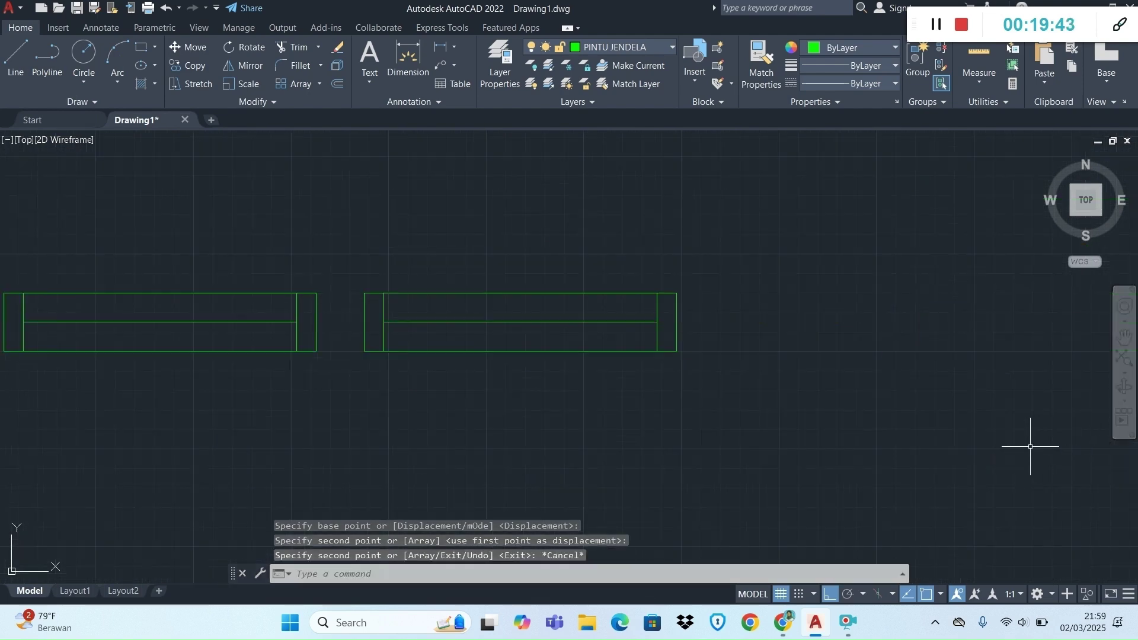
Trim the upper and lower long edges between the frame posts of the copied window.
left_click(297, 49)
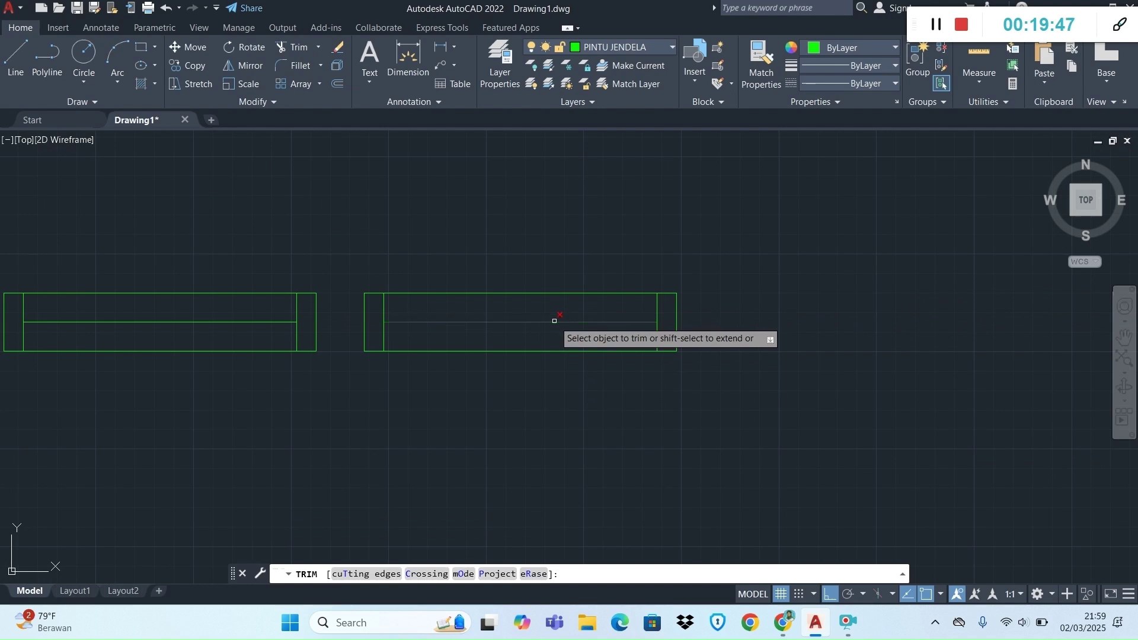
left_click(546, 293)
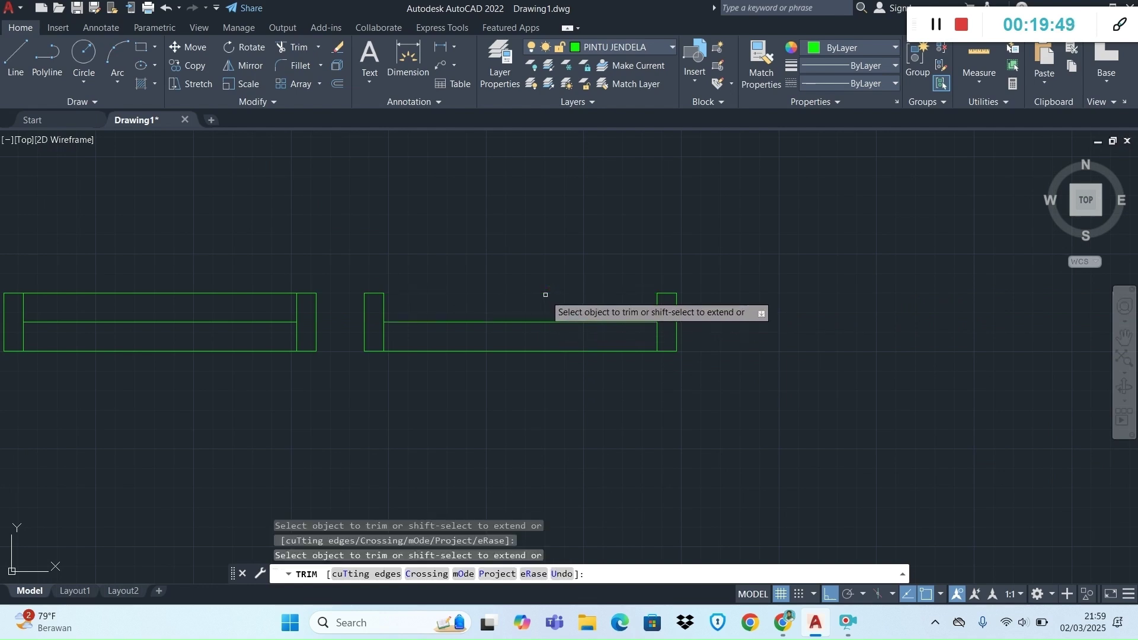
left_click(544, 351)
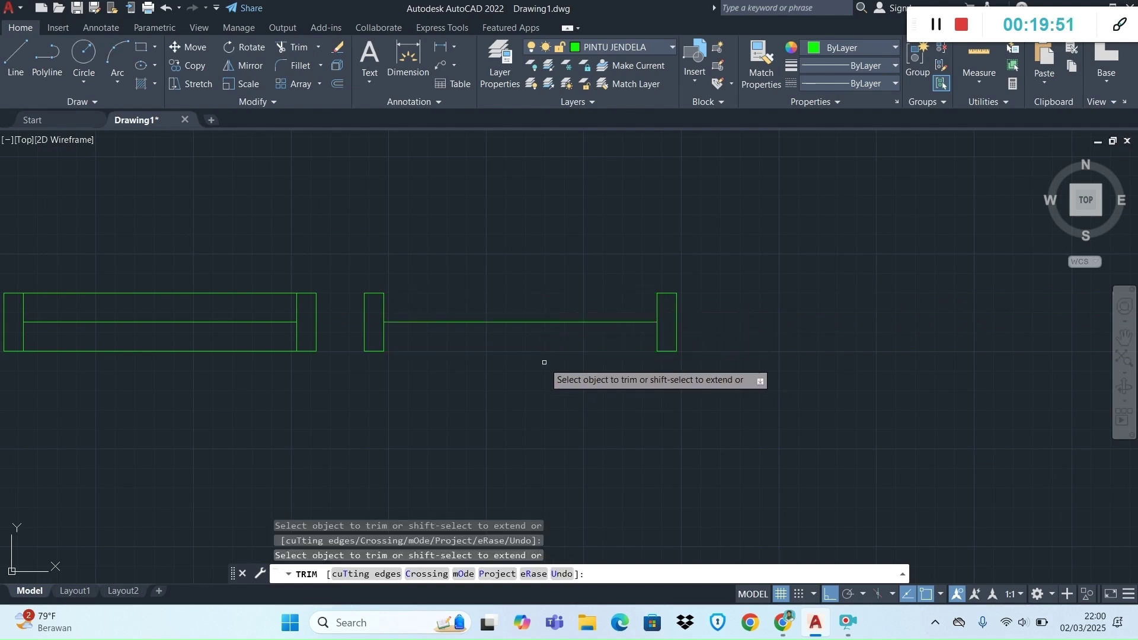
key("Escape")
Select the copy's centre line, check the door symbol on page 89 of the module PDF in Chrome, and return to AutoCAD.
left_click(429, 322)
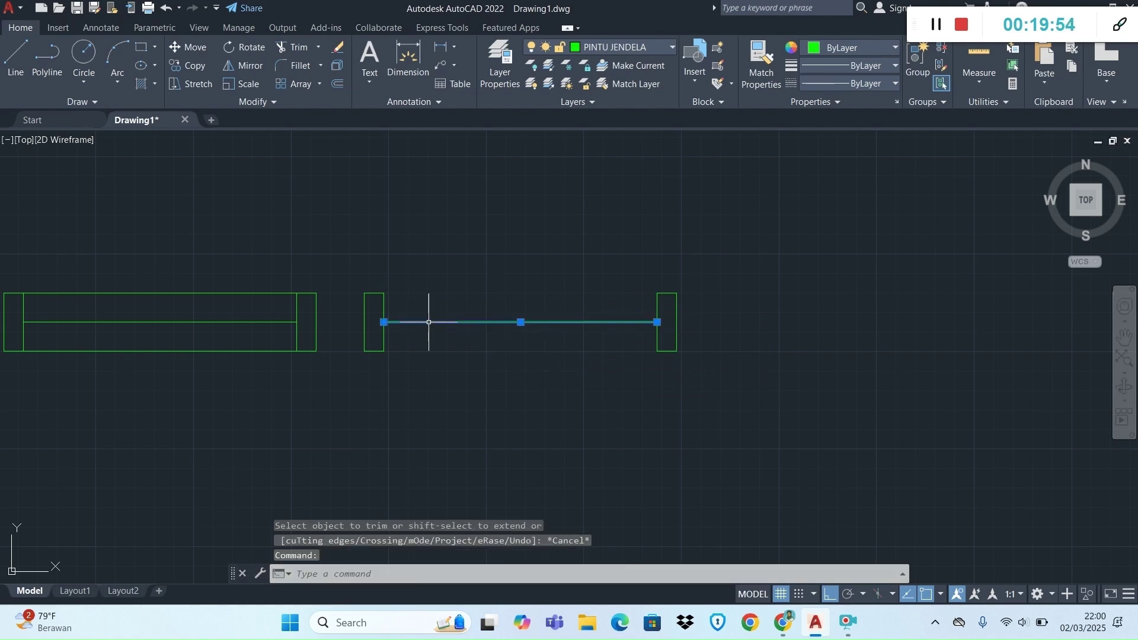
key("alt+Tab")
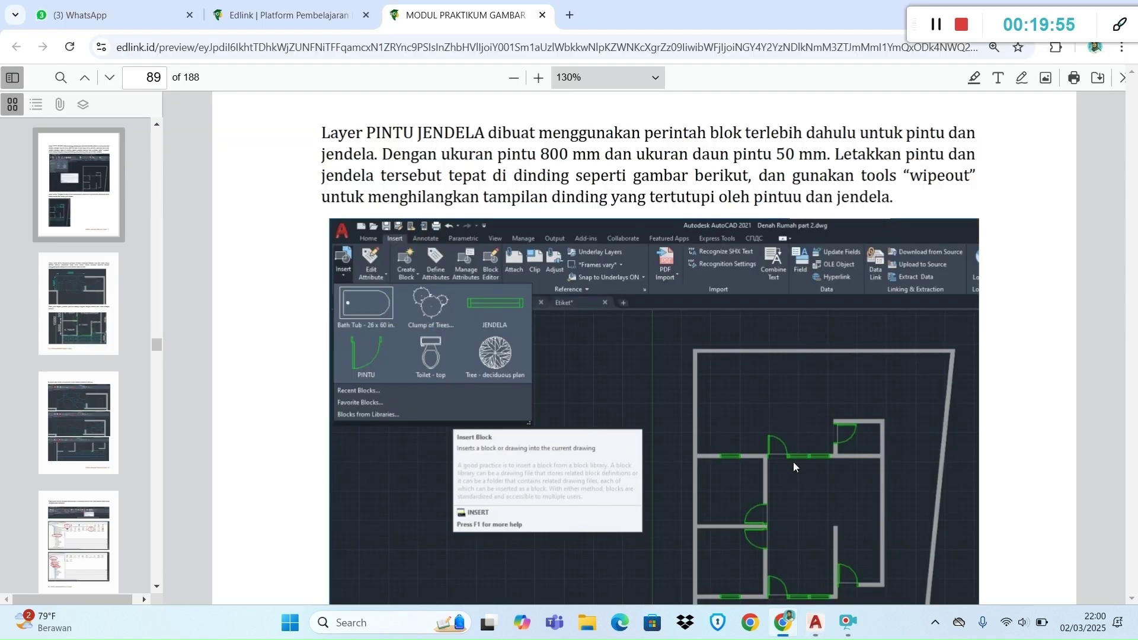
scroll(806, 444, "up", 2)
scroll(806, 450, "down", 2)
key("alt+Tab")
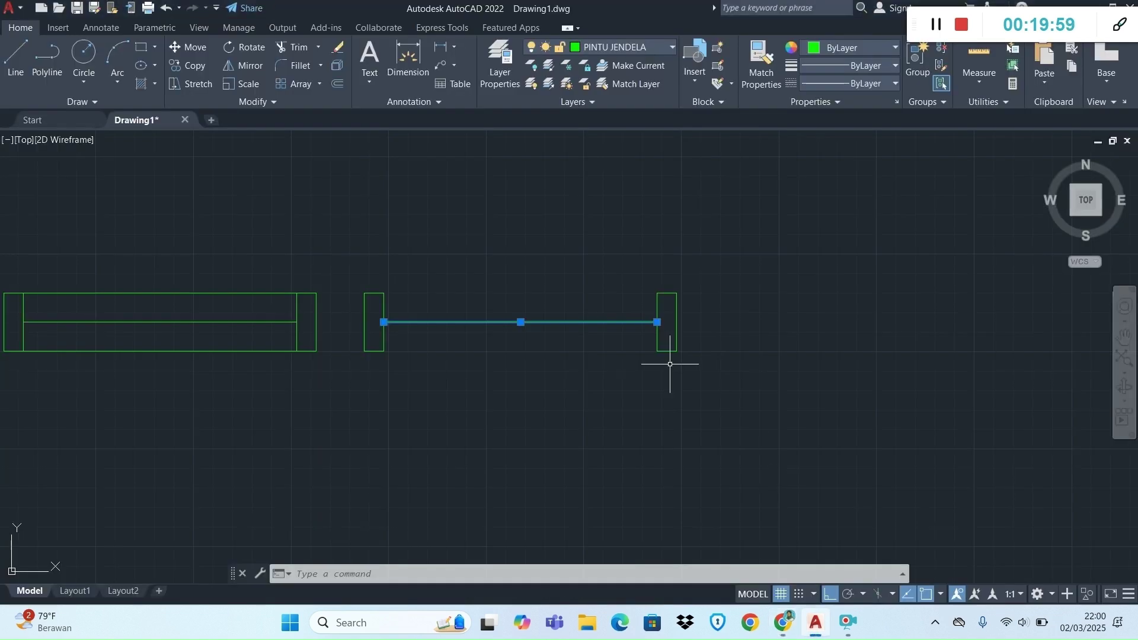
Rotate the copied symbol's centre line by 90 degrees about its midpoint.
left_click(240, 41)
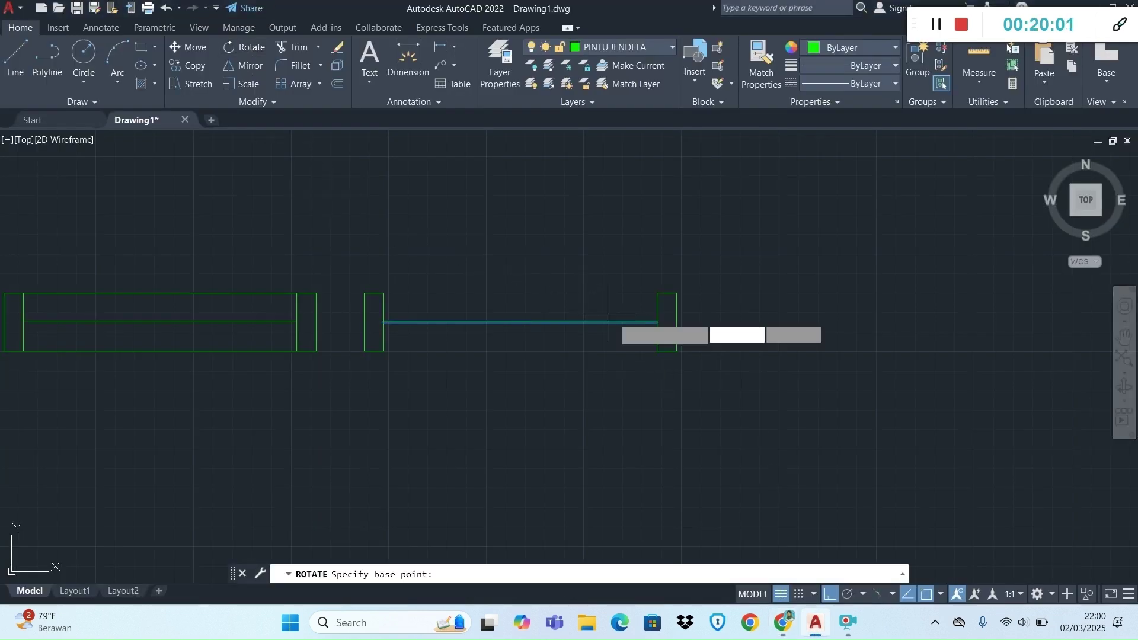
left_click(520, 322)
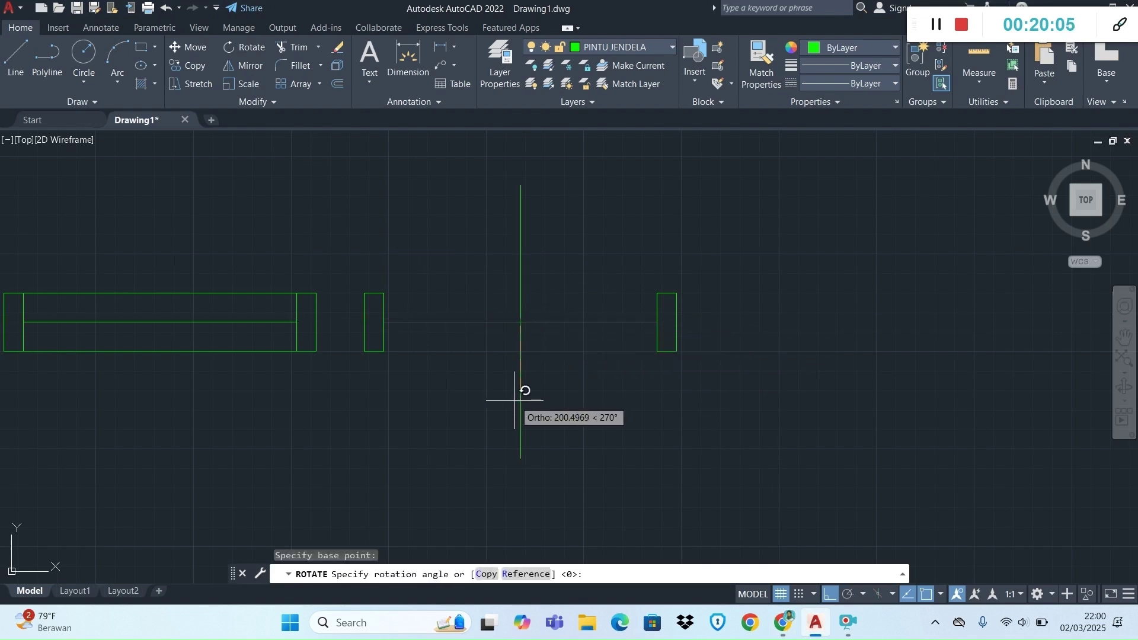
type("90")
key("Return")
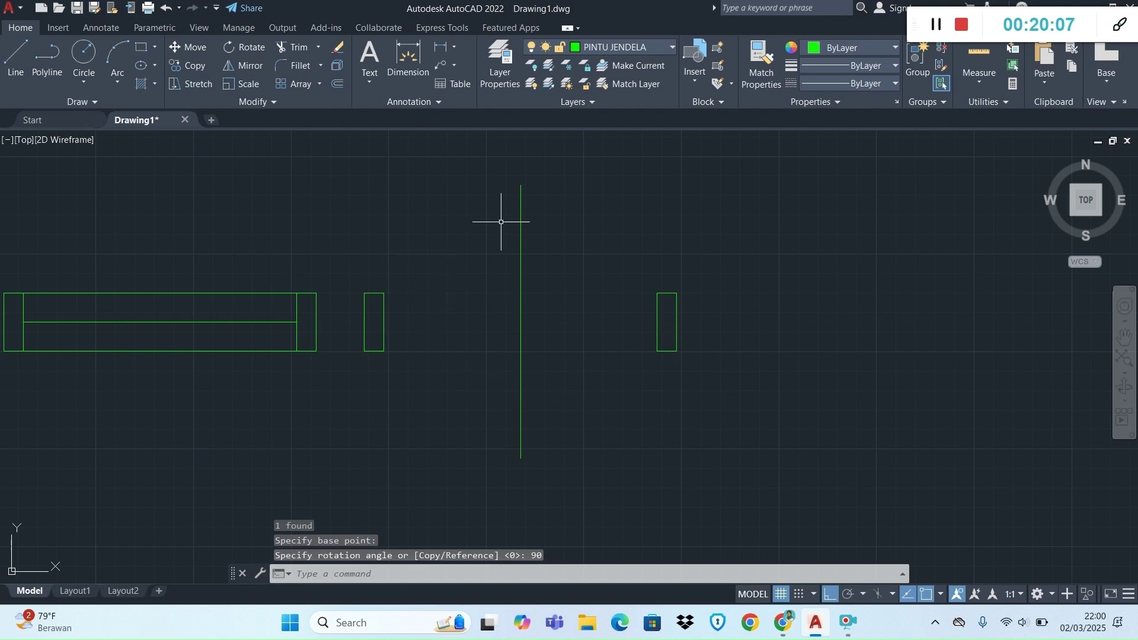
Move the vertical line by its upper endpoint to the lower inner corner of the copied symbol's left frame post.
left_click(195, 47)
left_click(520, 185)
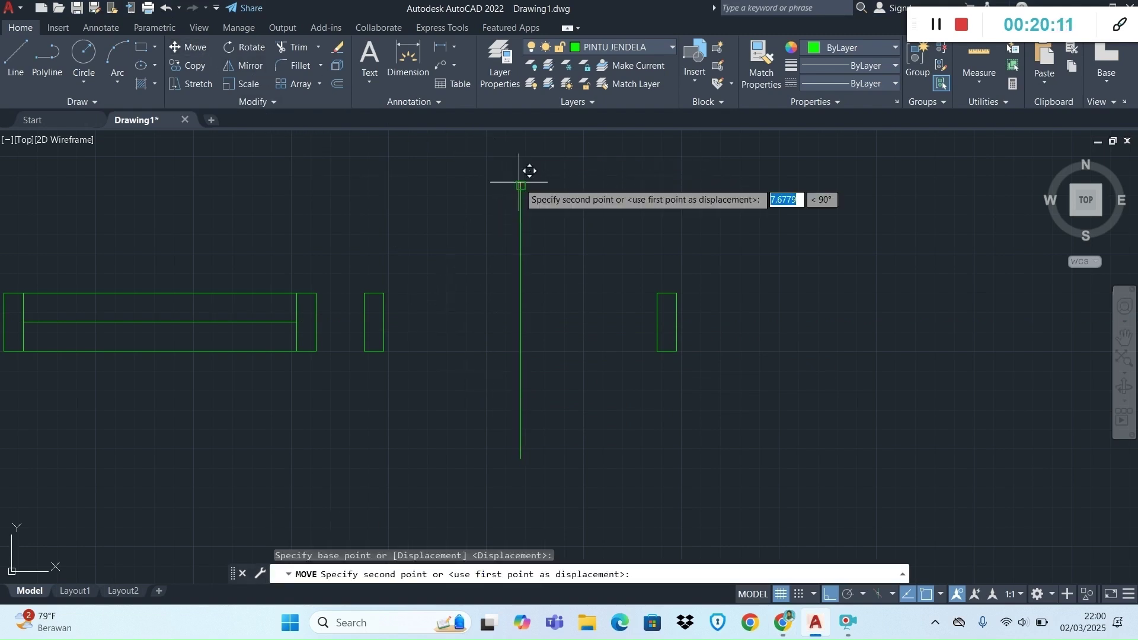
left_click(383, 351)
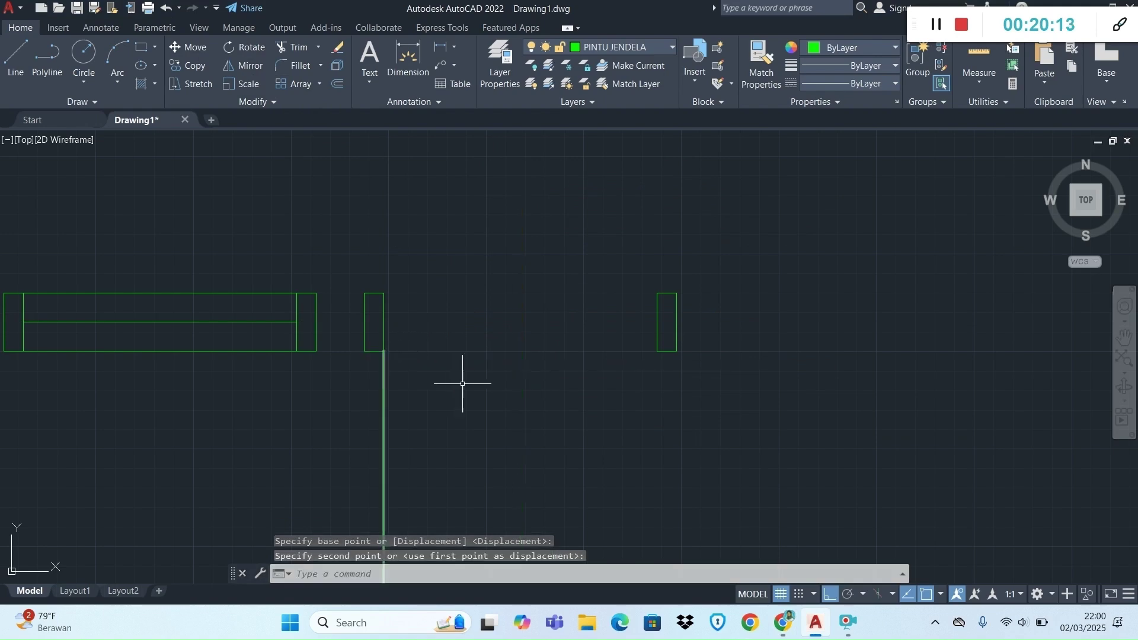
Examine the door leaf, swing arc and size notes on page 89 of the module PDF in Chrome, and return to AutoCAD.
key("alt+Tab")
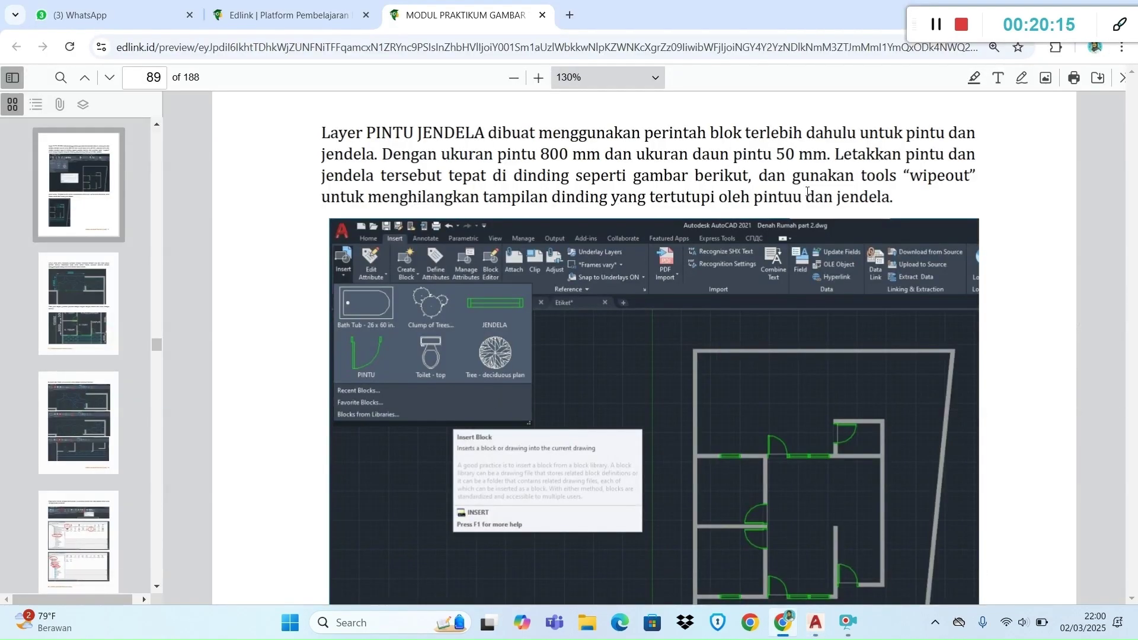
scroll(676, 204, "down", 4)
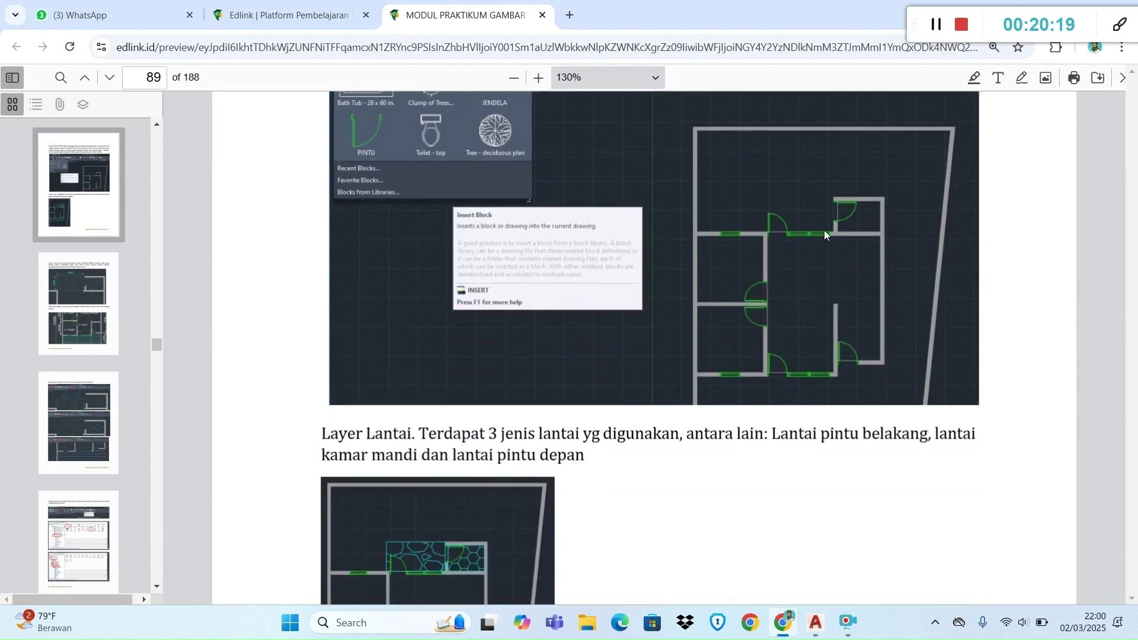
scroll(822, 233, "down", 4)
scroll(819, 231, "up", 9)
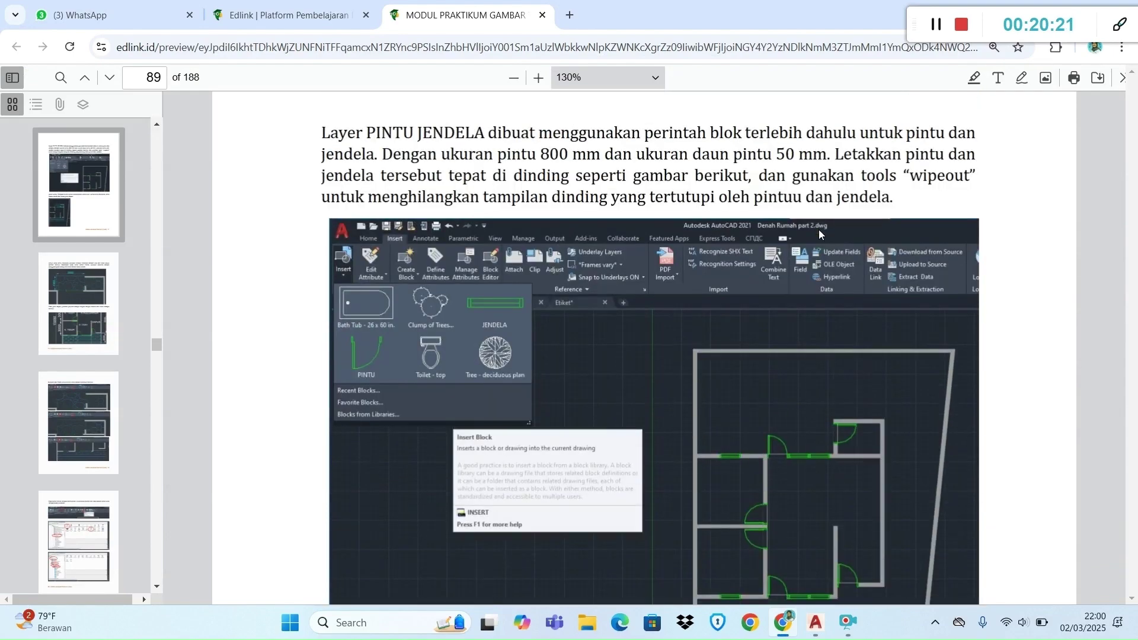
scroll(803, 262, "up", 6, "ctrl")
scroll(659, 448, "down", 3, "ctrl")
scroll(659, 448, "down", 1)
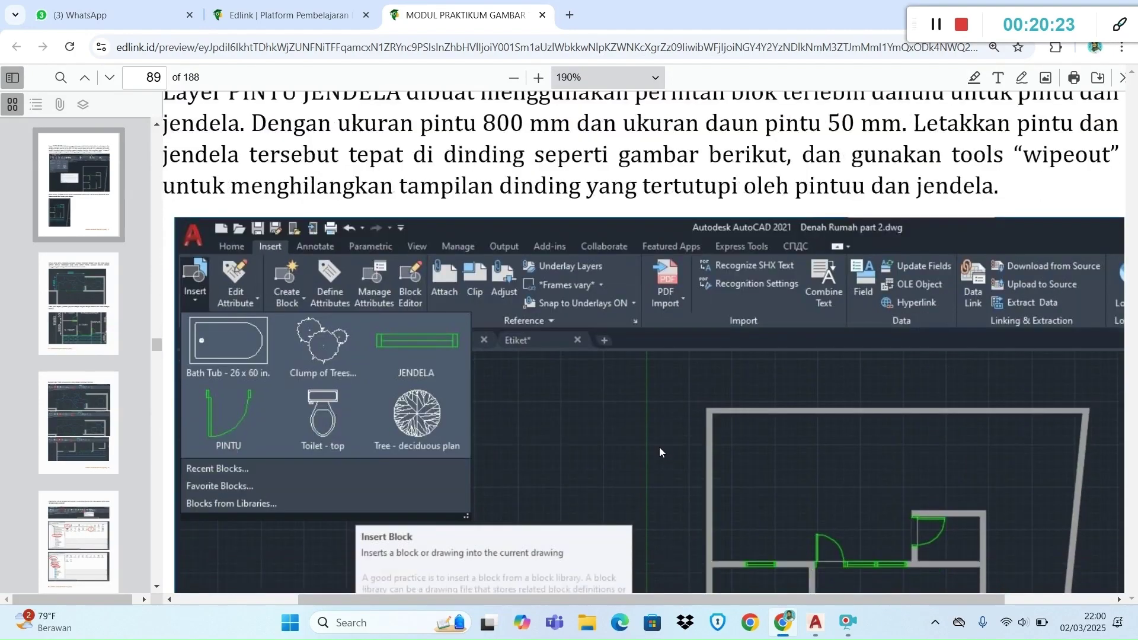
scroll(823, 521, "up", 12, "ctrl")
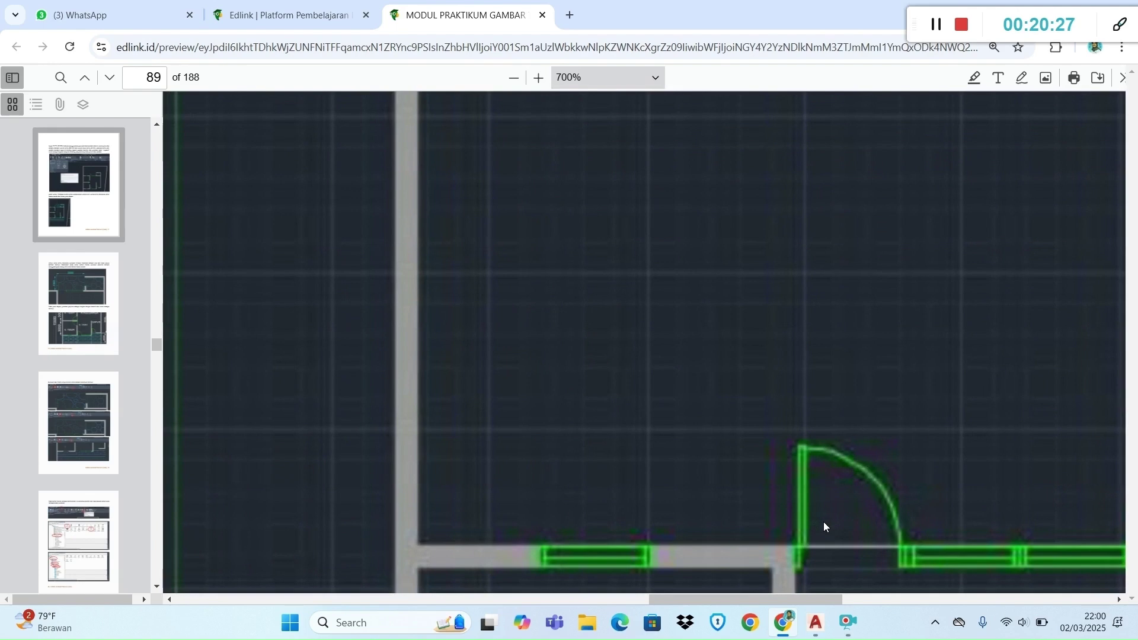
scroll(823, 521, "down", 3, "ctrl")
scroll(823, 527, "up", 3, "ctrl")
scroll(823, 523, "down", 8, "ctrl")
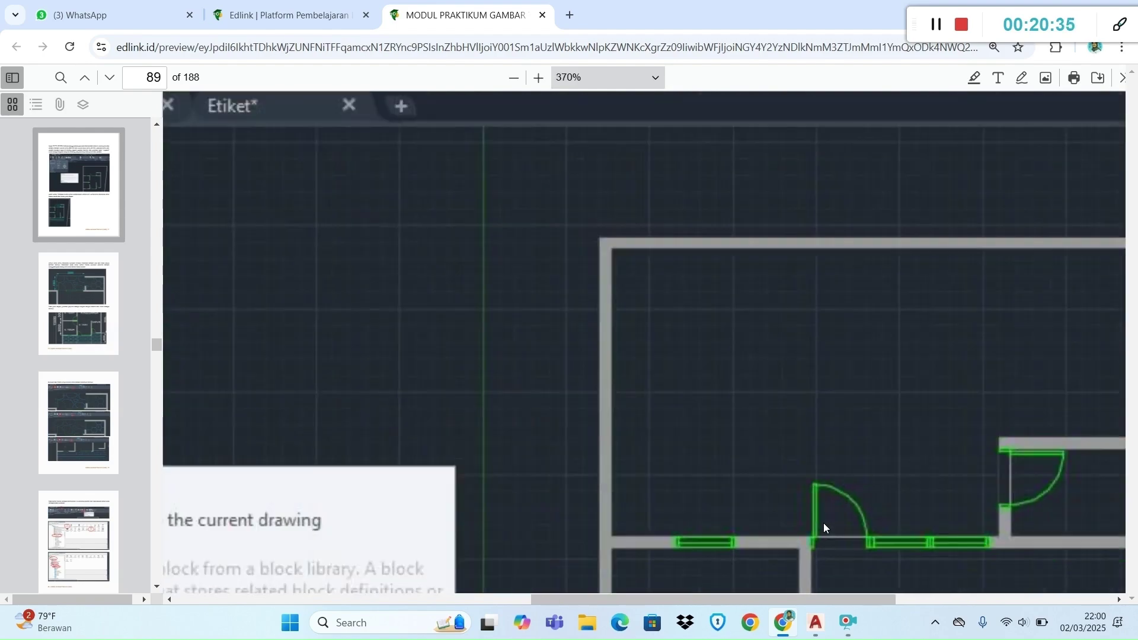
scroll(823, 523, "down", 4, "ctrl")
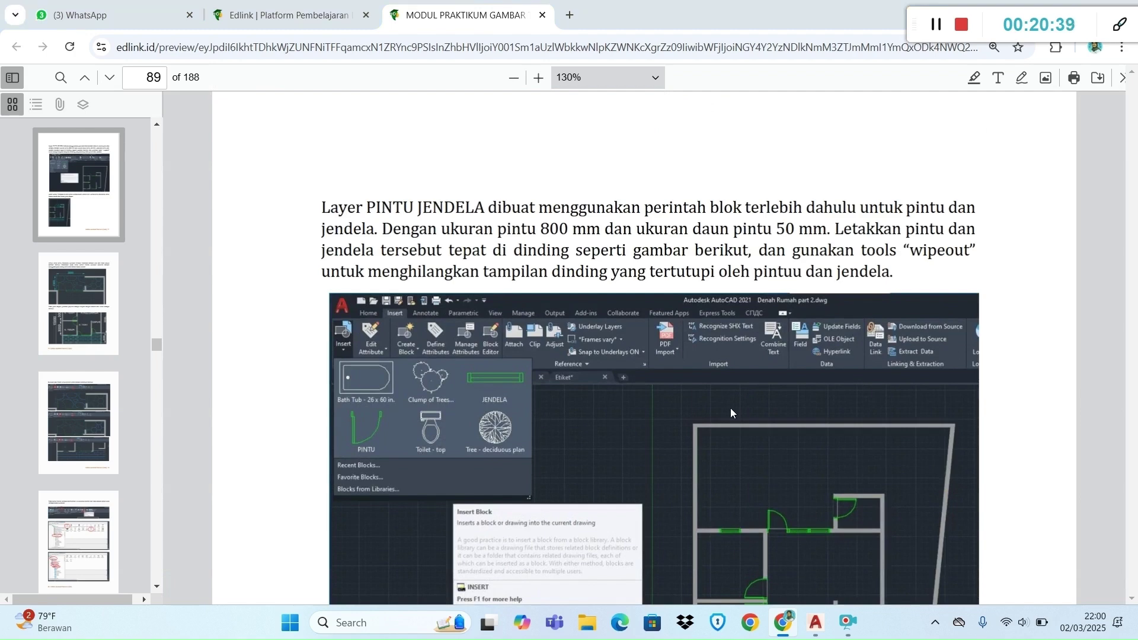
key("alt+Tab")
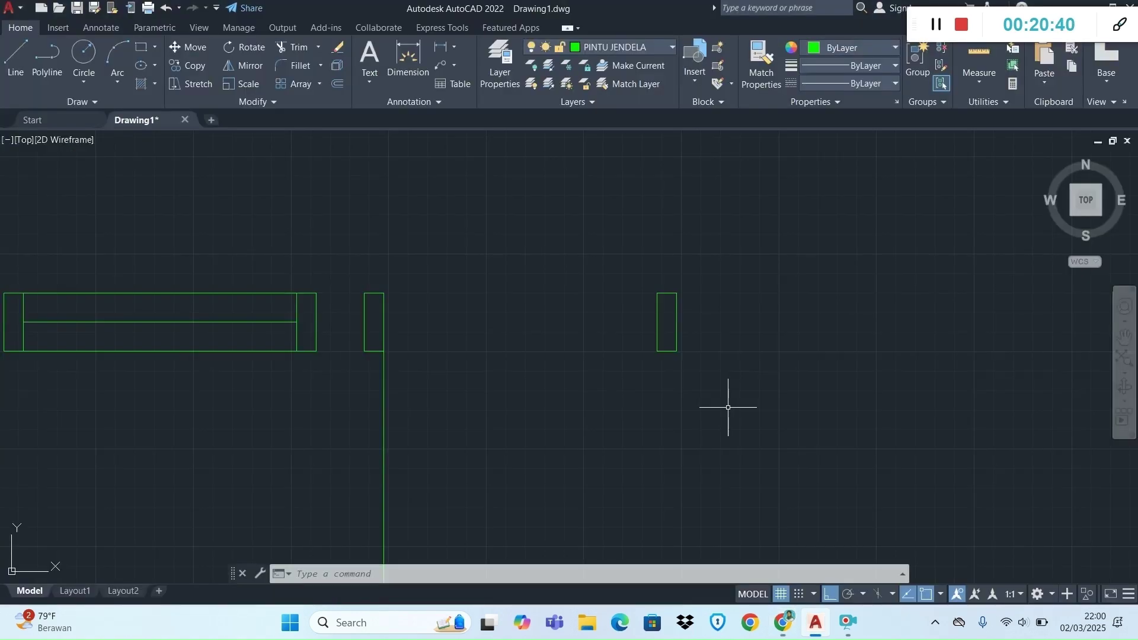
Offset the vertical door leaf line below the left frame post by a distance of 70.
left_click(382, 376)
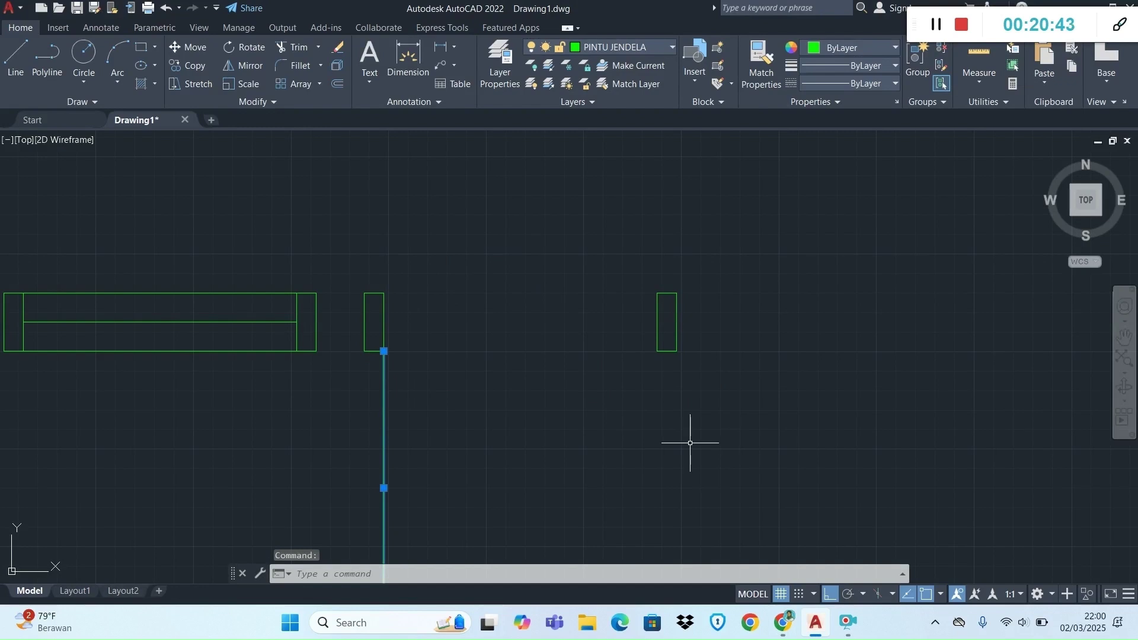
left_click(337, 83)
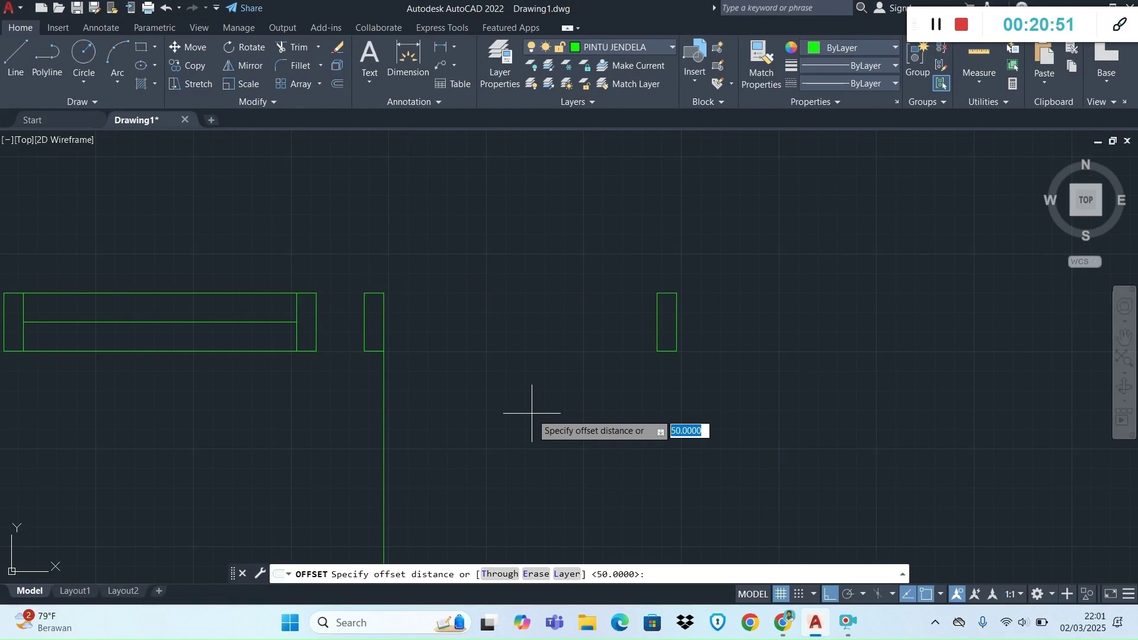
type("70")
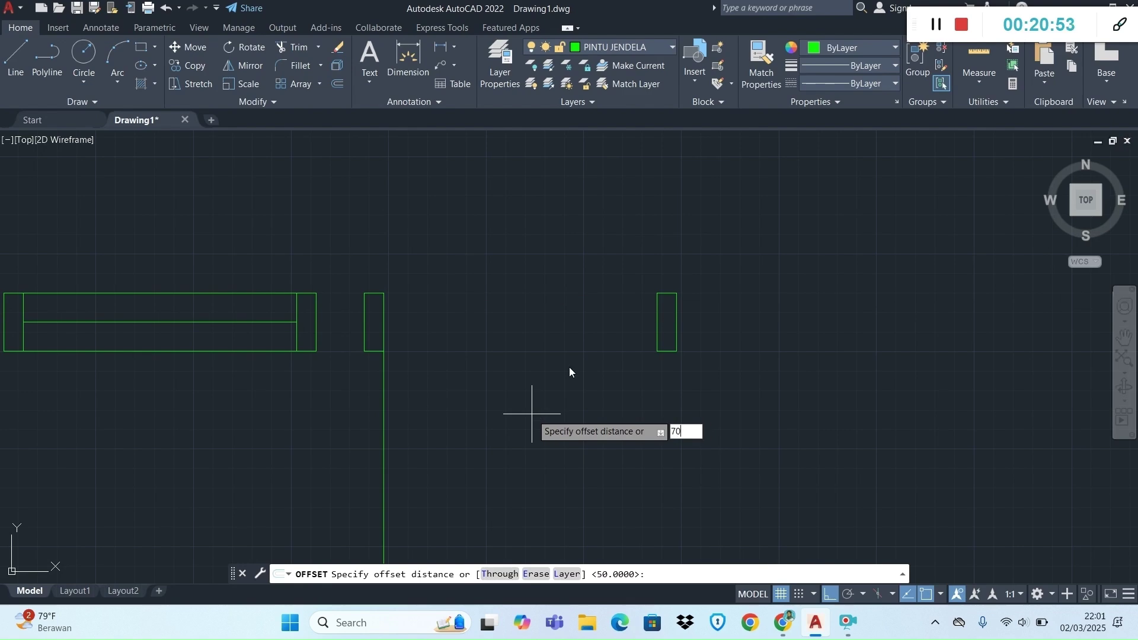
Offset the door leaf's long vertical line 70 to the right.
key("Return")
left_click(469, 441)
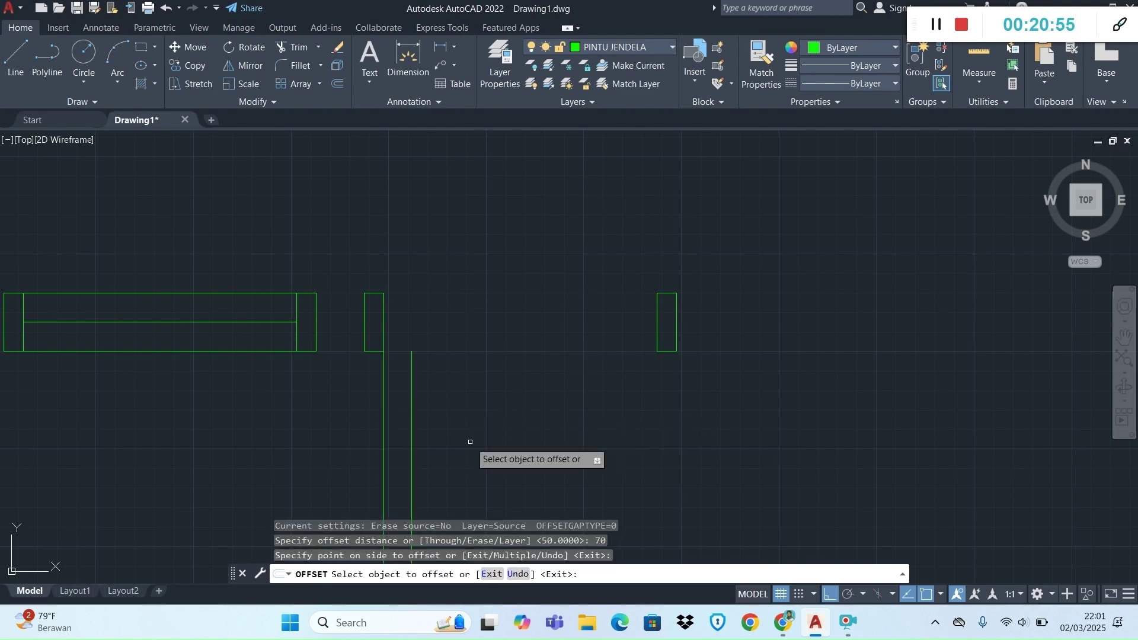
scroll(469, 449, "down", 5)
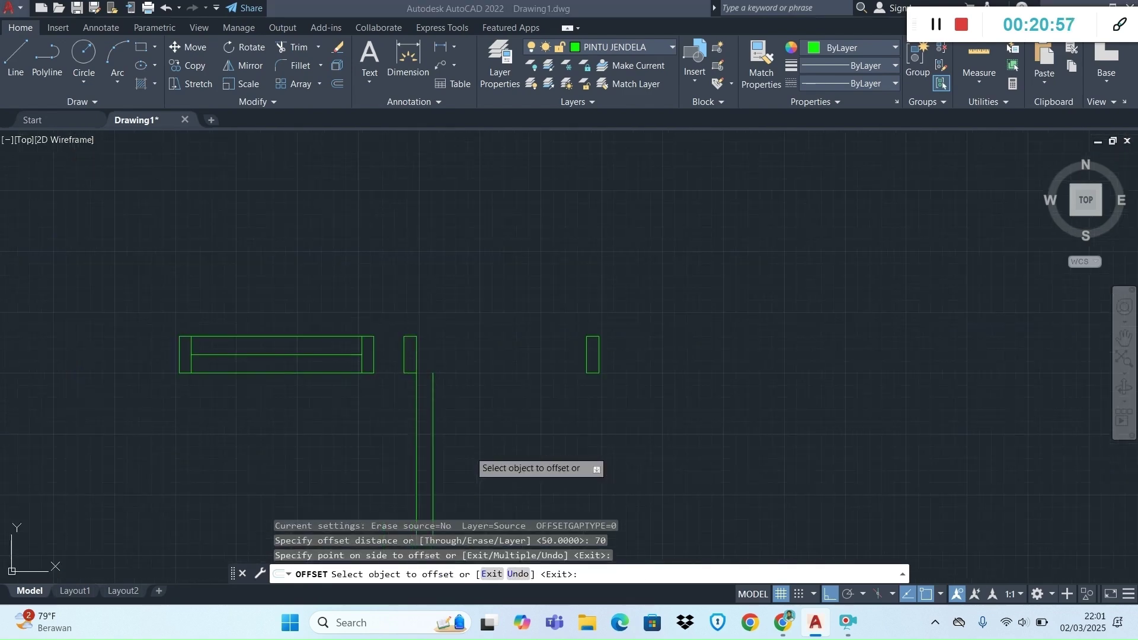
Switch to the module PDF in the browser, examine the PINTU block symbol, return to AutoCAD and end the Offset command.
key("alt+Tab")
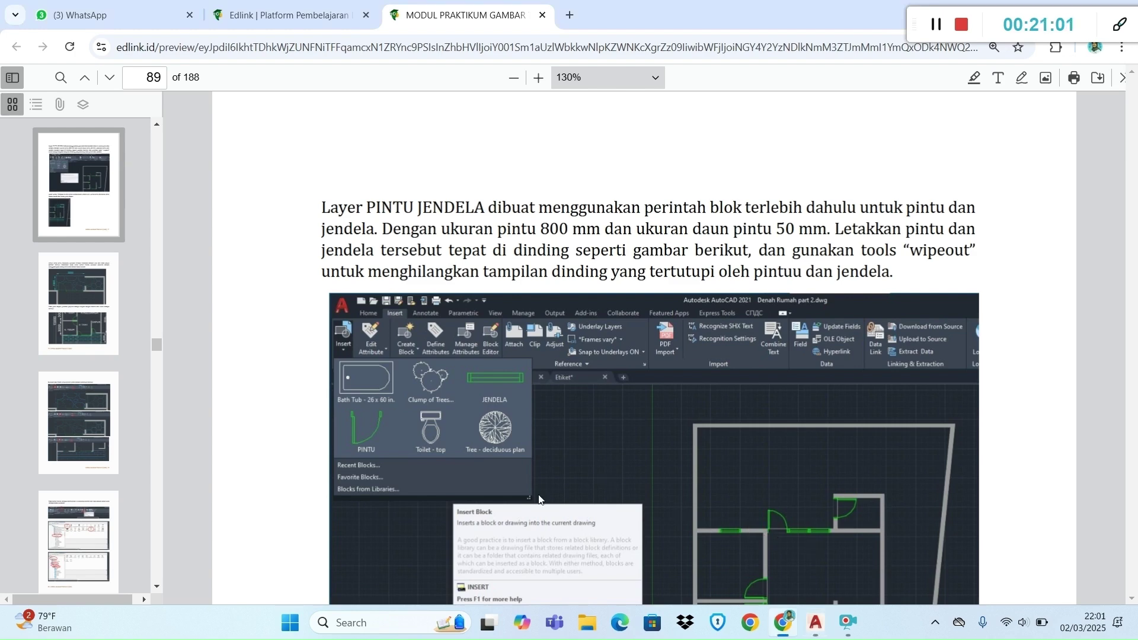
scroll(367, 435, "up", 5, "ctrl")
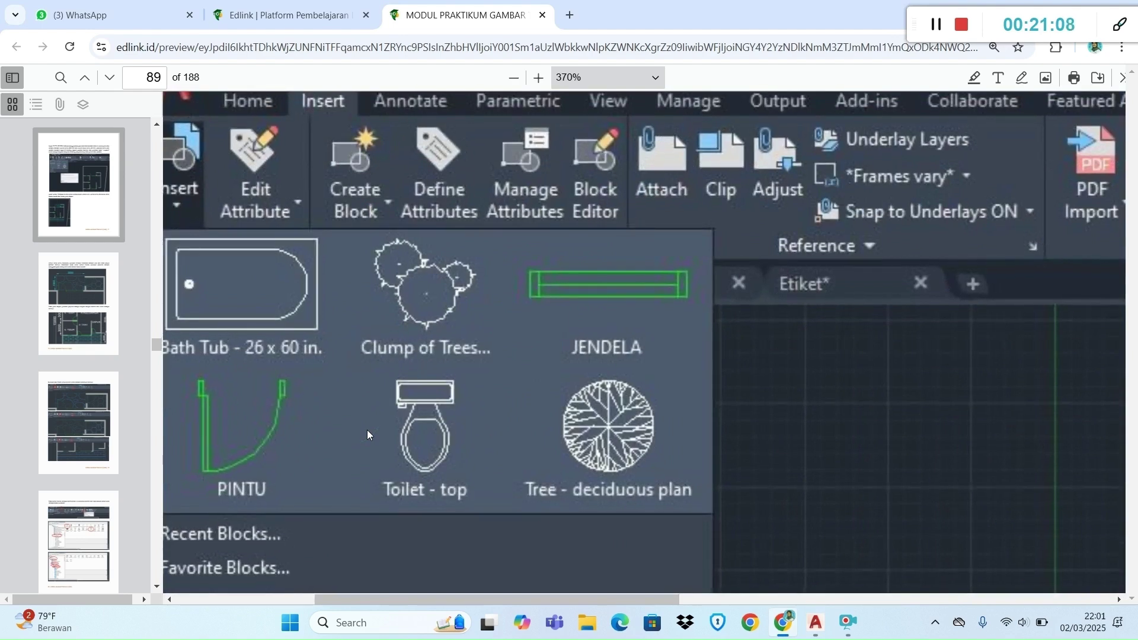
scroll(367, 433, "down", 5, "ctrl")
key("alt+Tab")
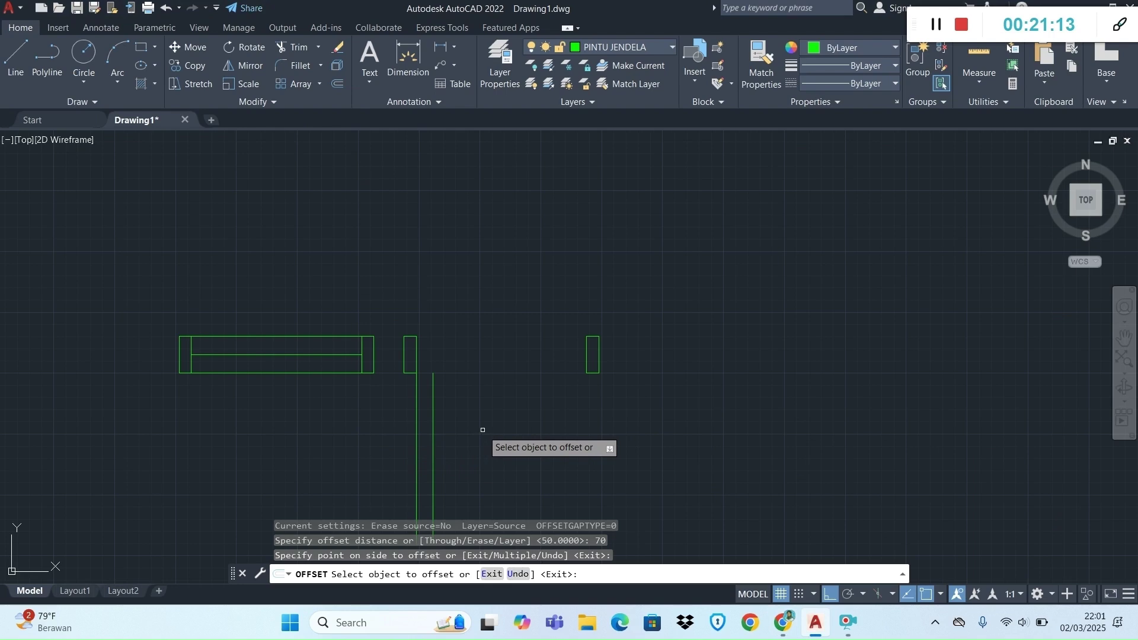
key("Escape")
Draw two short horizontal lines joining the leaf's vertical lines at their upper and lower ends to close the door leaf.
scroll(483, 429, "down", 3)
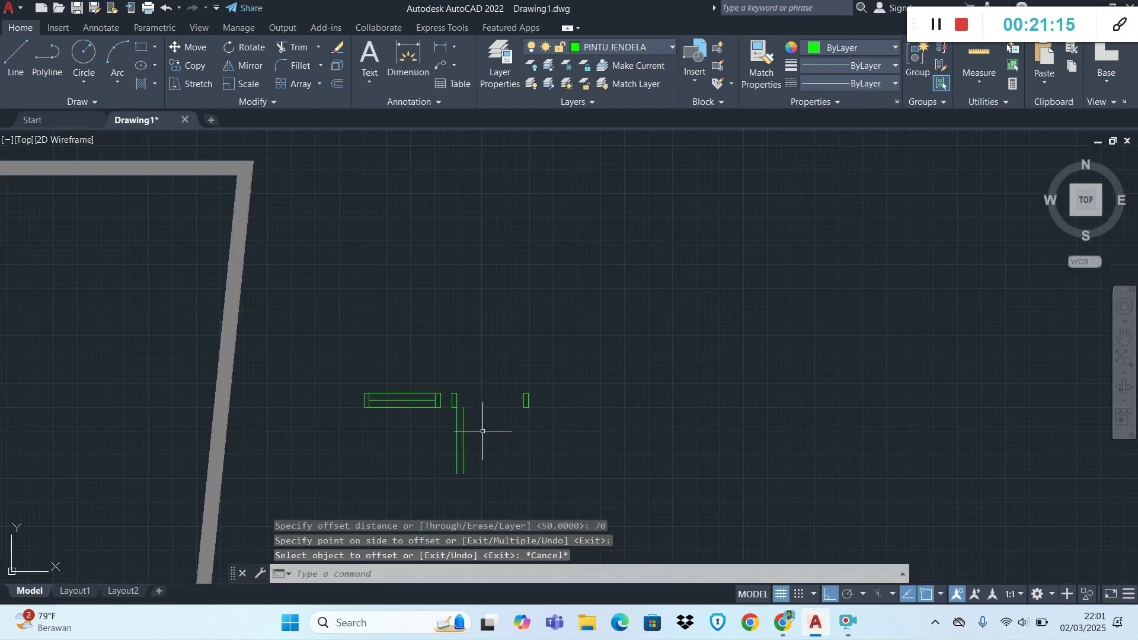
scroll(483, 430, "up", 3)
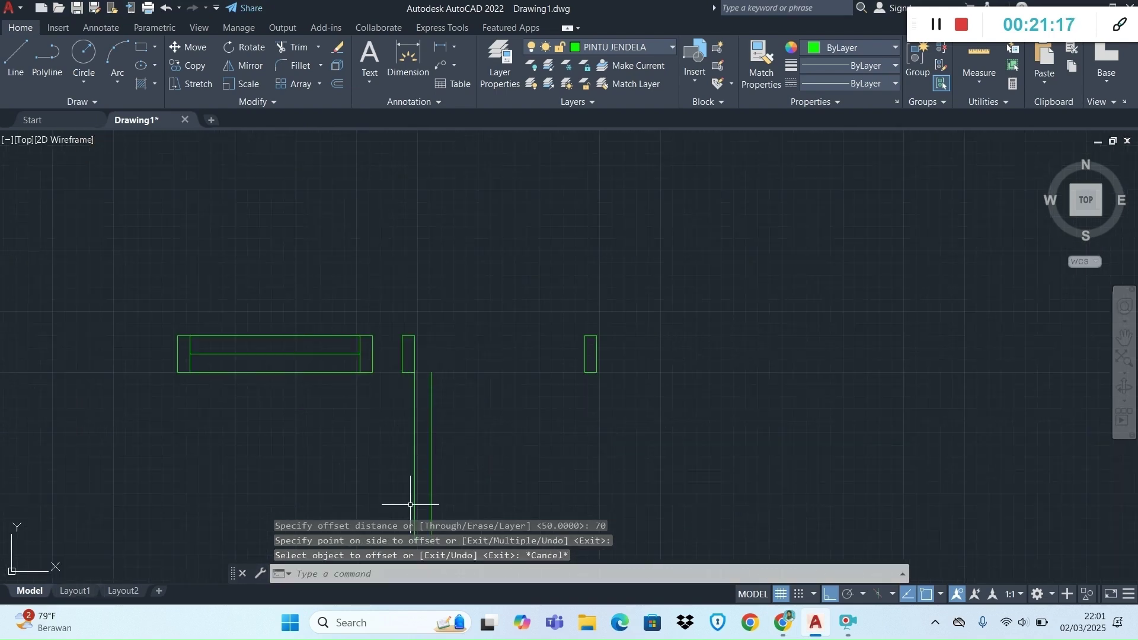
left_click(14, 53)
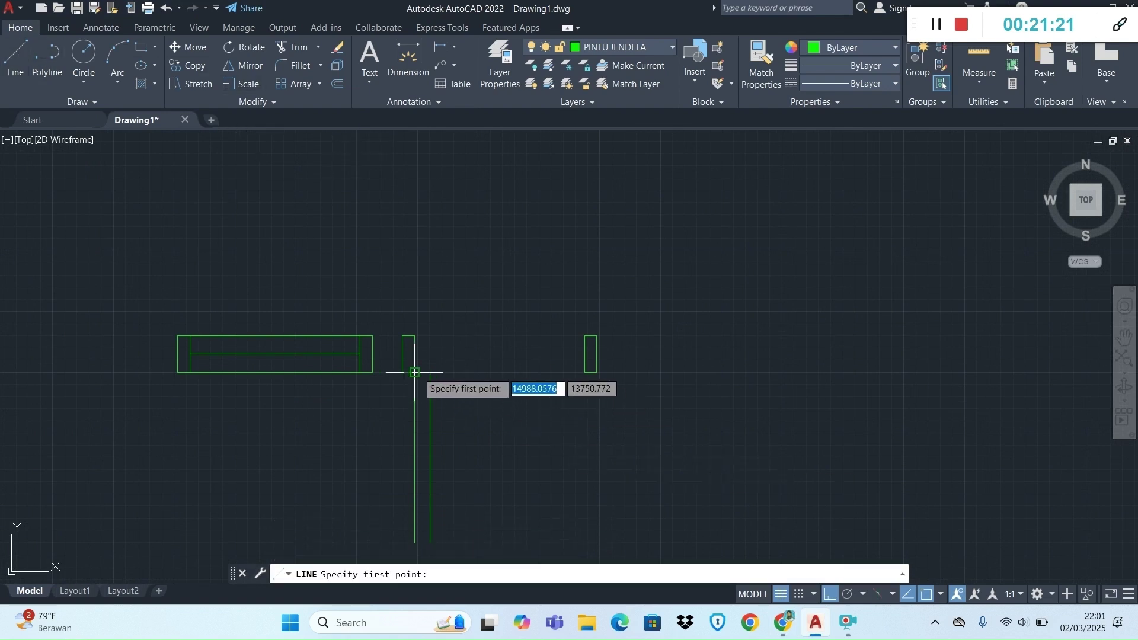
left_click(431, 372)
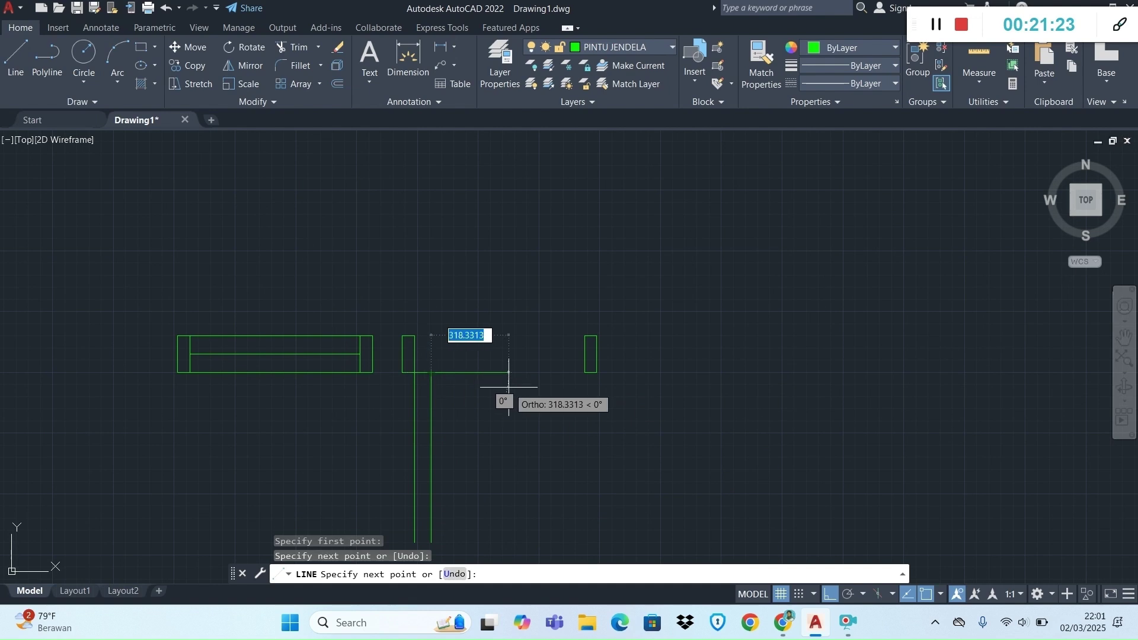
key("Escape")
key("Return")
scroll(509, 388, "down", 2)
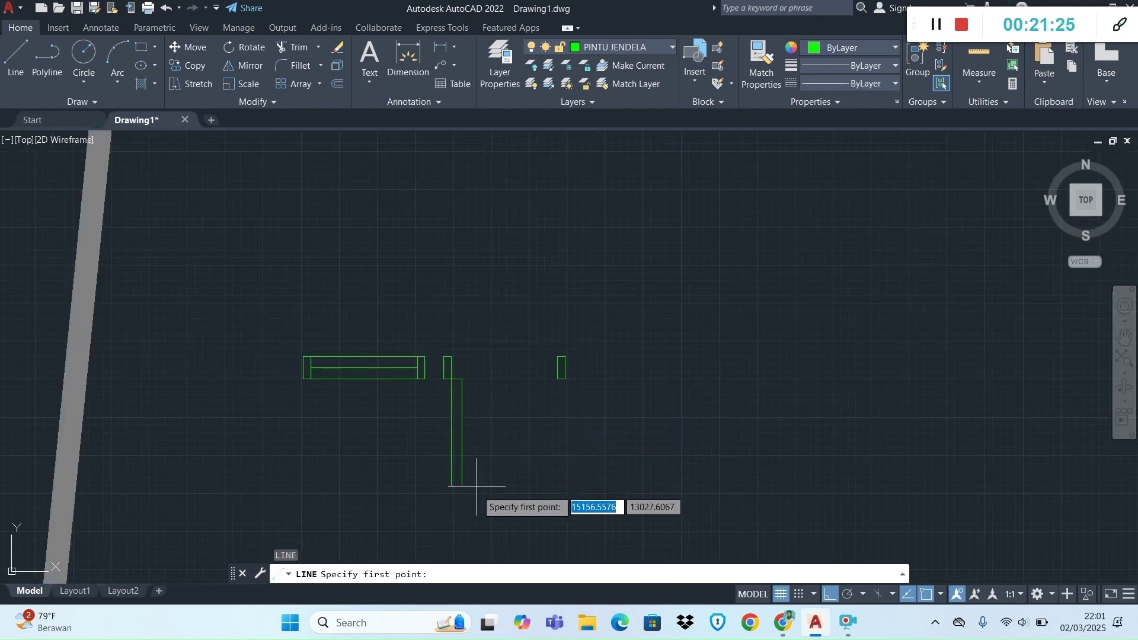
scroll(476, 487, "up", 3)
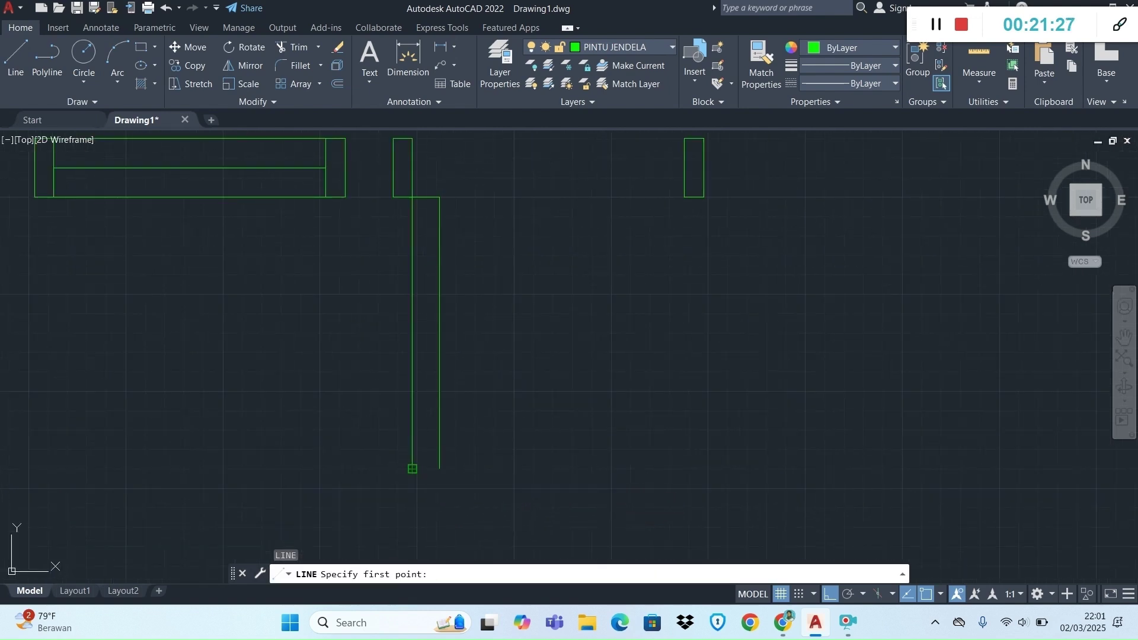
left_click(413, 469)
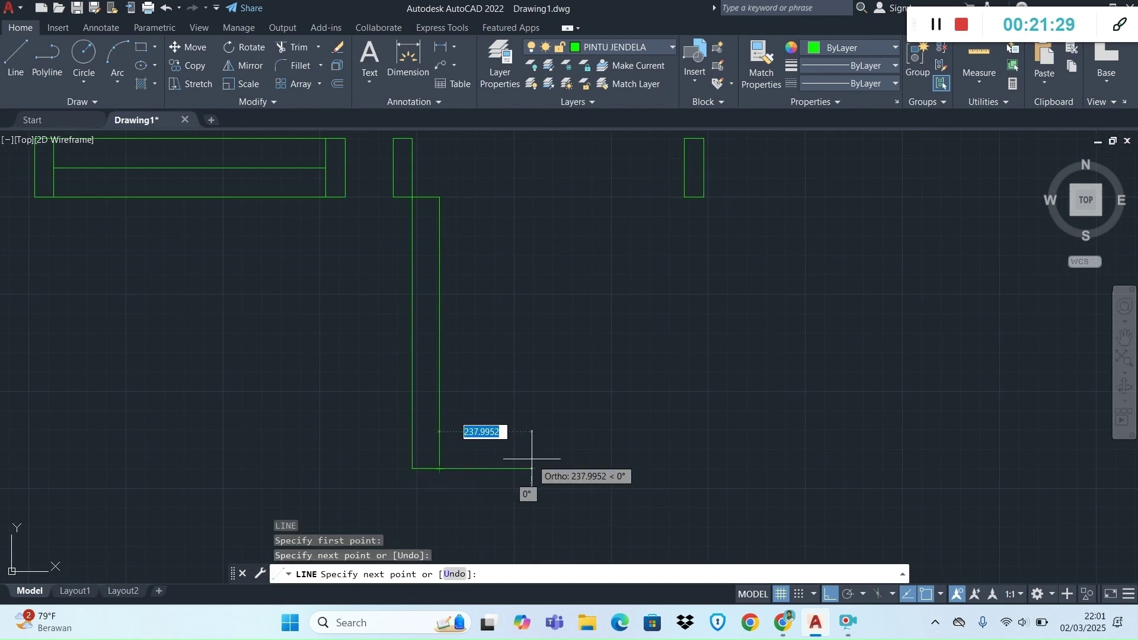
key("Escape")
scroll(539, 427, "down", 2)
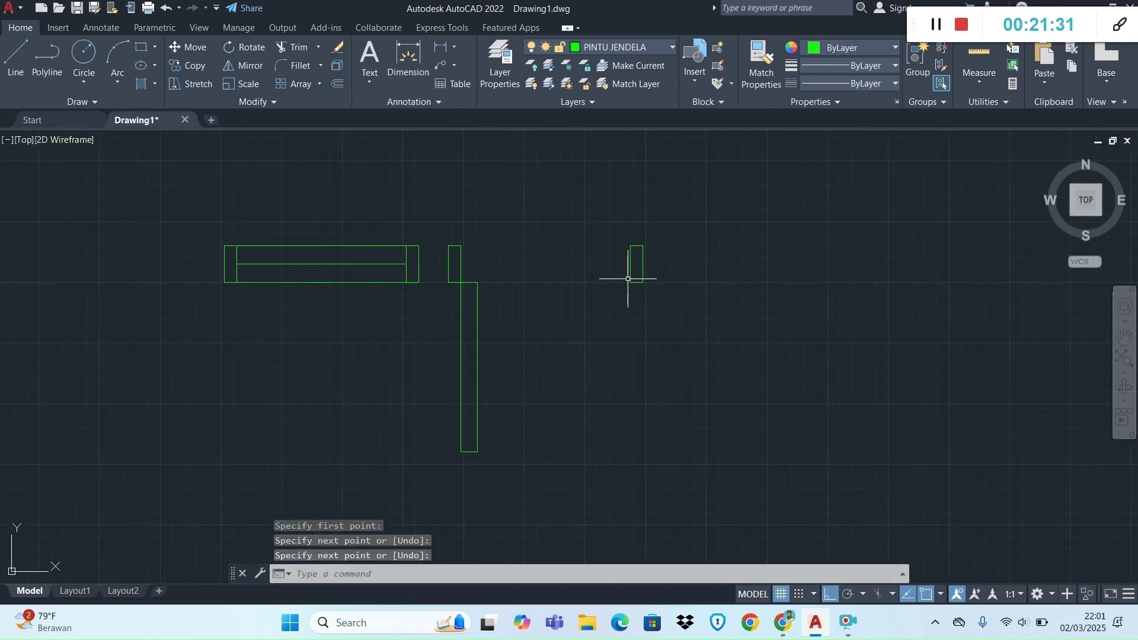
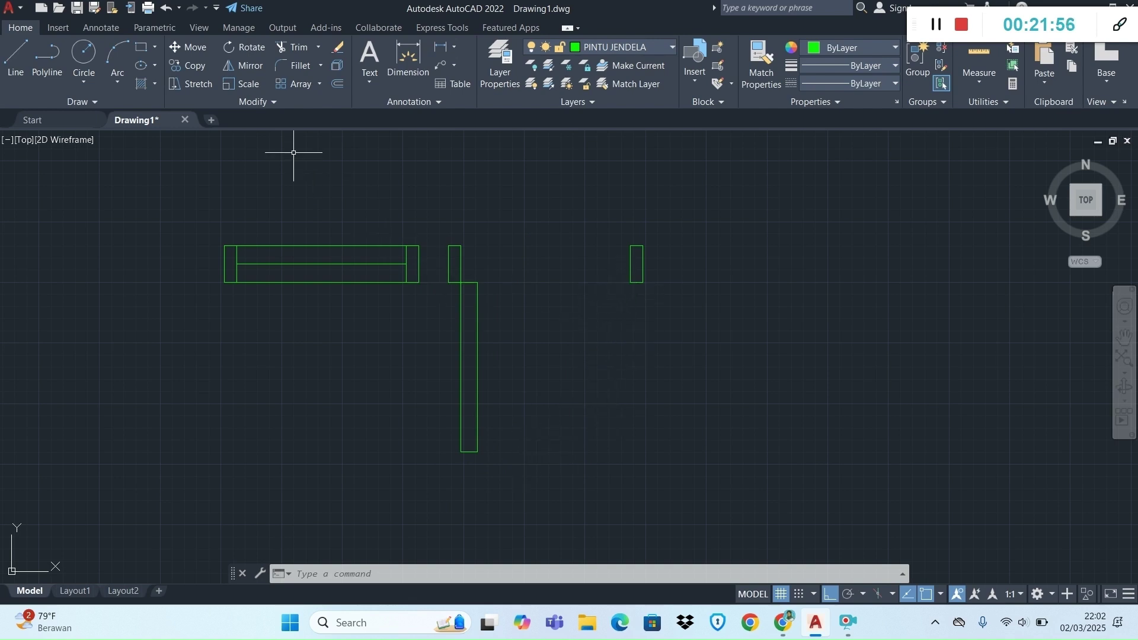
left_click(123, 70)
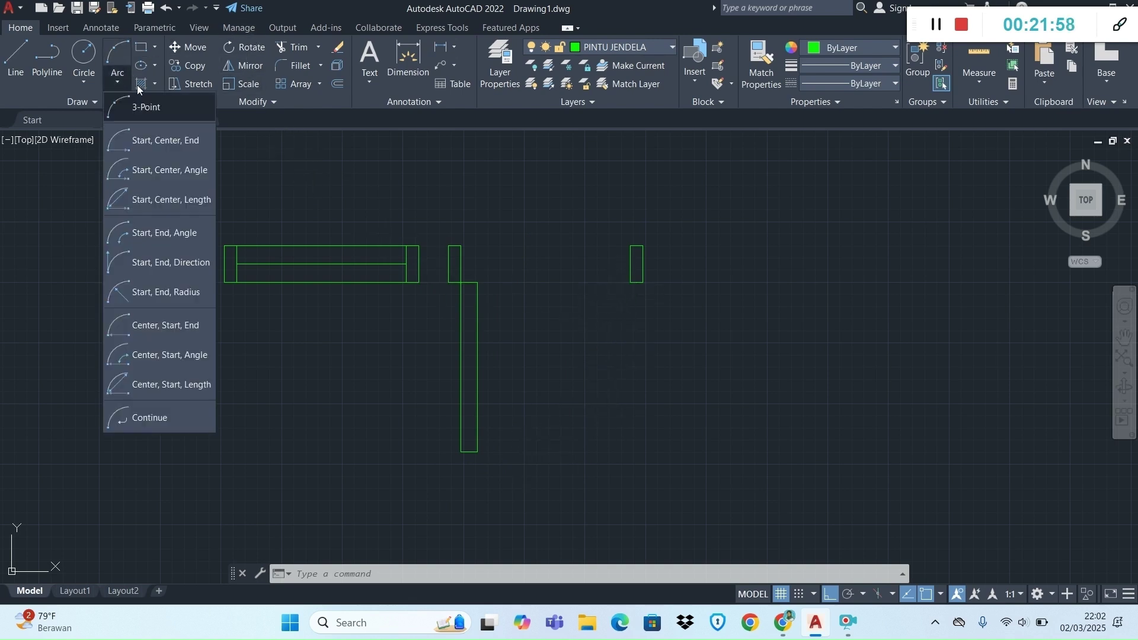
left_click(178, 145)
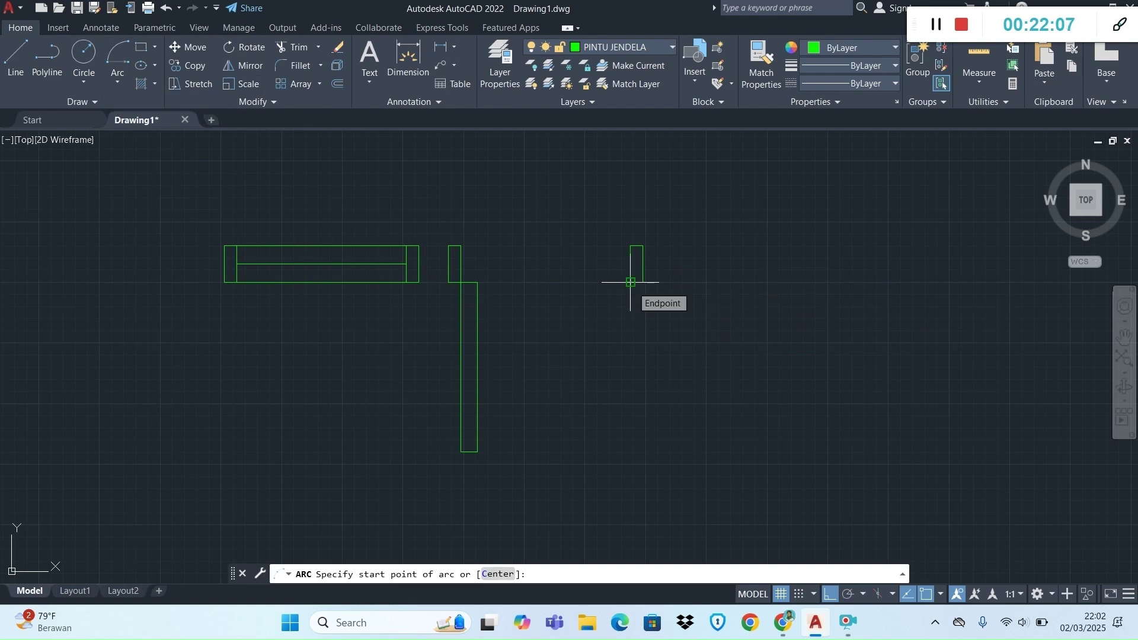
left_click(630, 282)
left_click(461, 282)
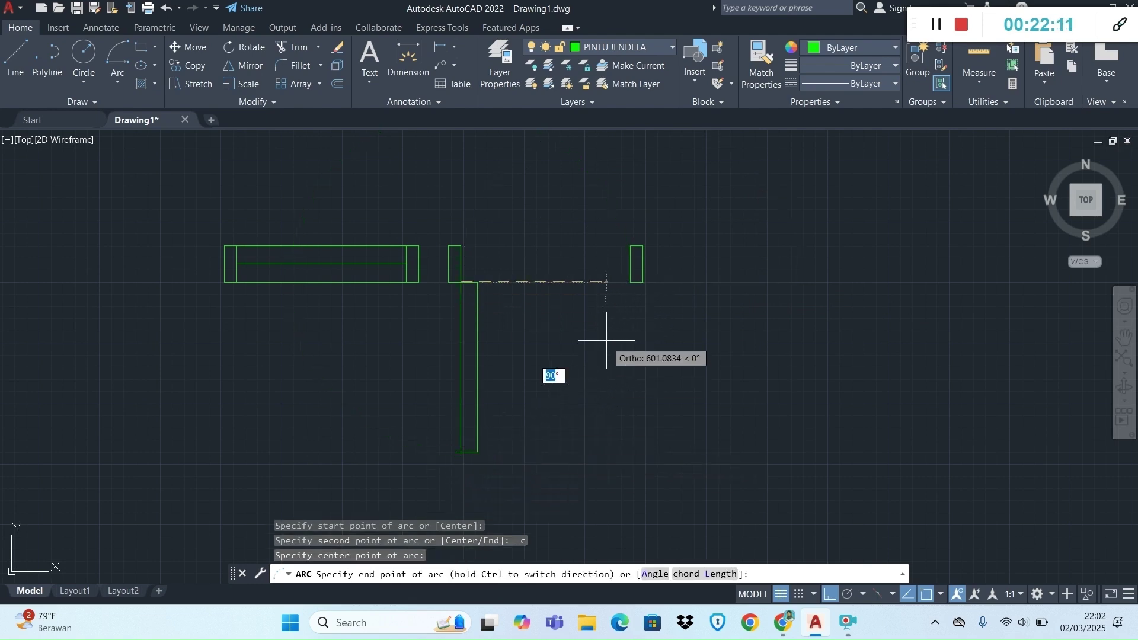
key("Escape")
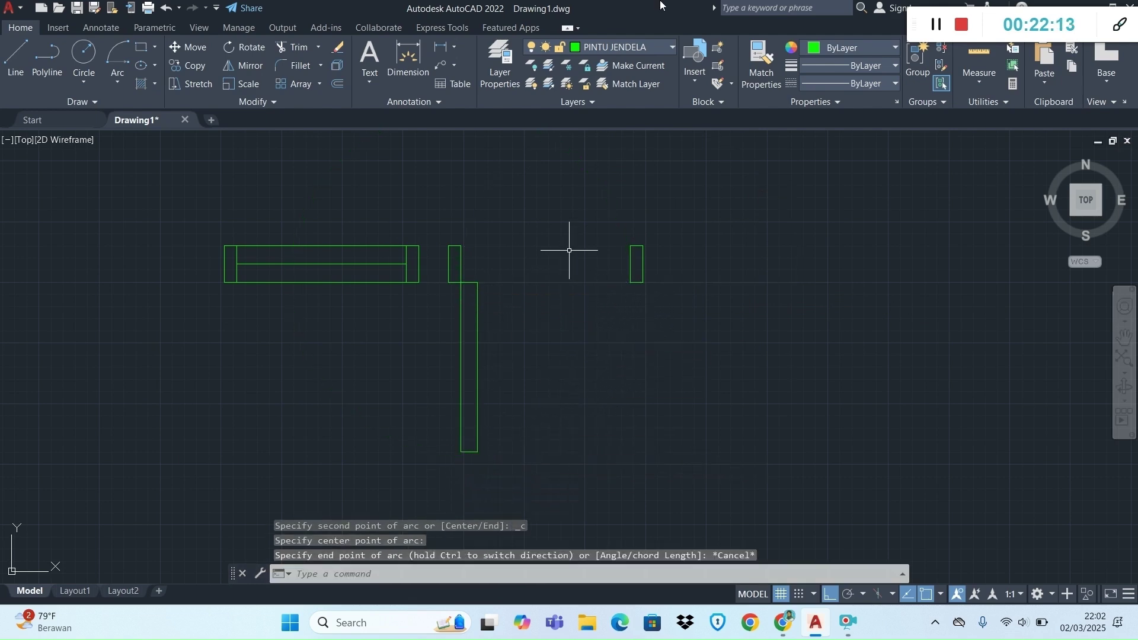
key("Return")
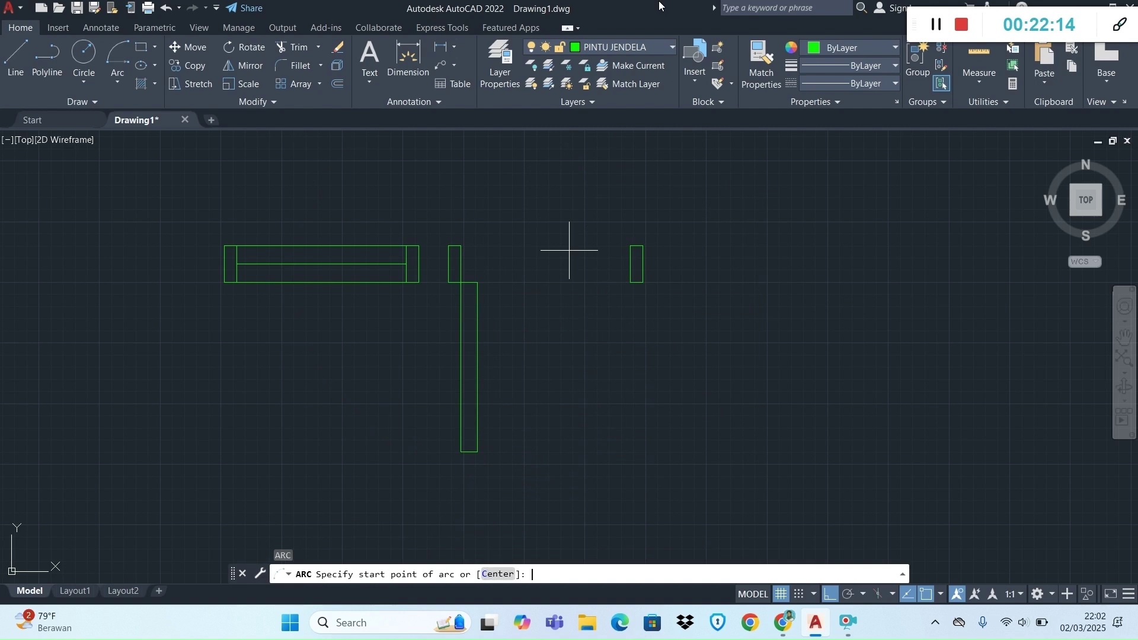
left_click(460, 448)
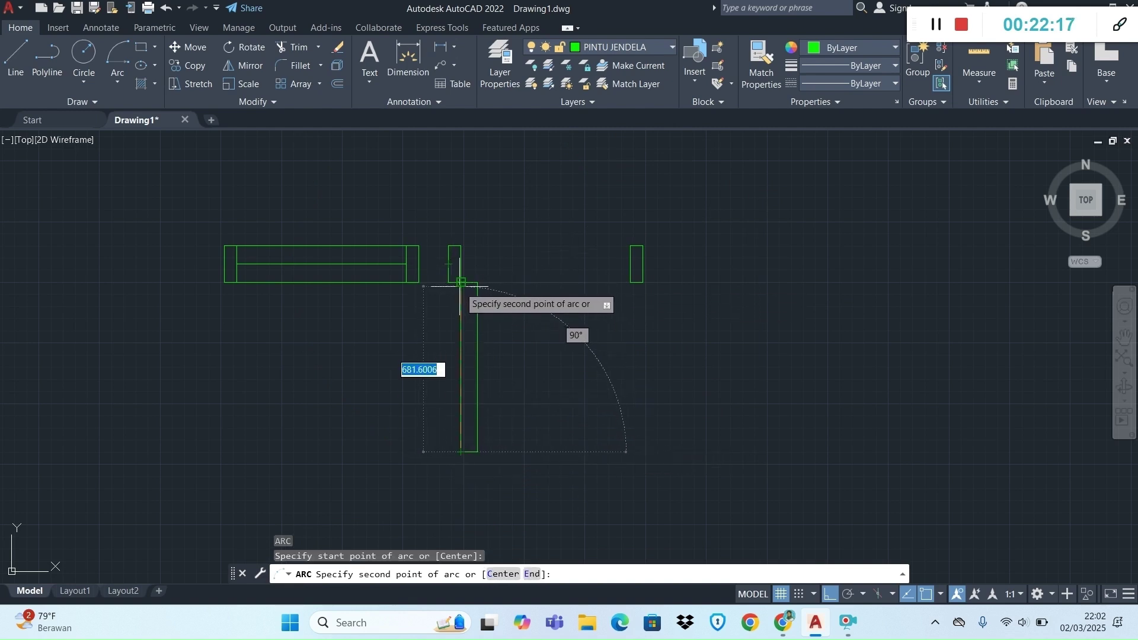
left_click(460, 282)
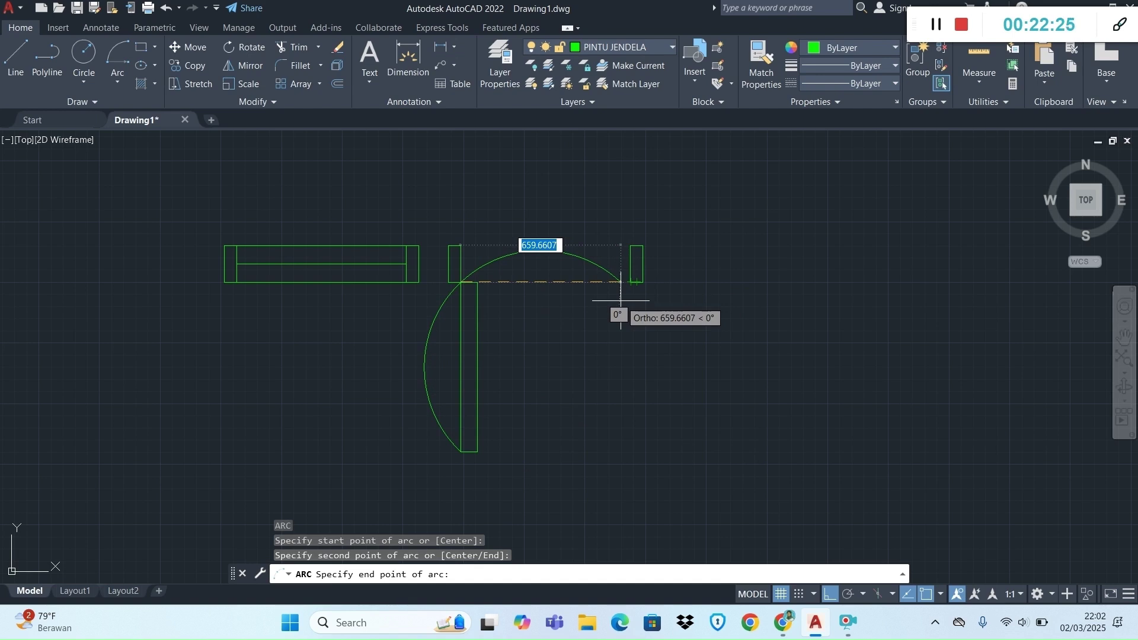
key("Escape")
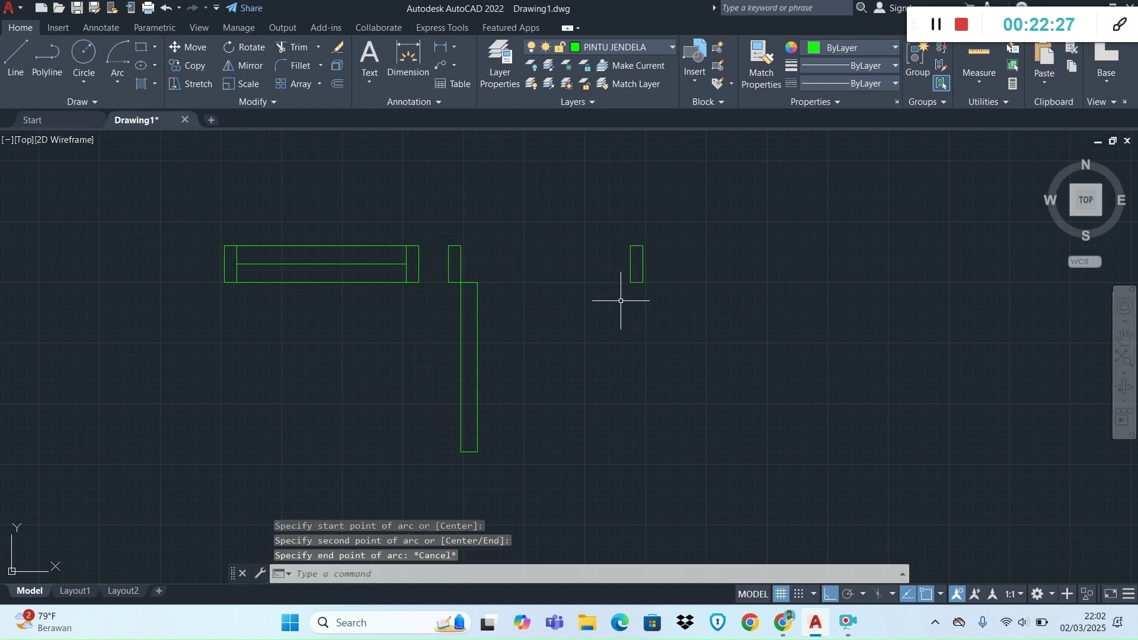
Draw a Start, Center, End arc from the leaf's lower-left corner, centred on its upper-left corner, to the right jamb's lower-left corner.
left_click(126, 79)
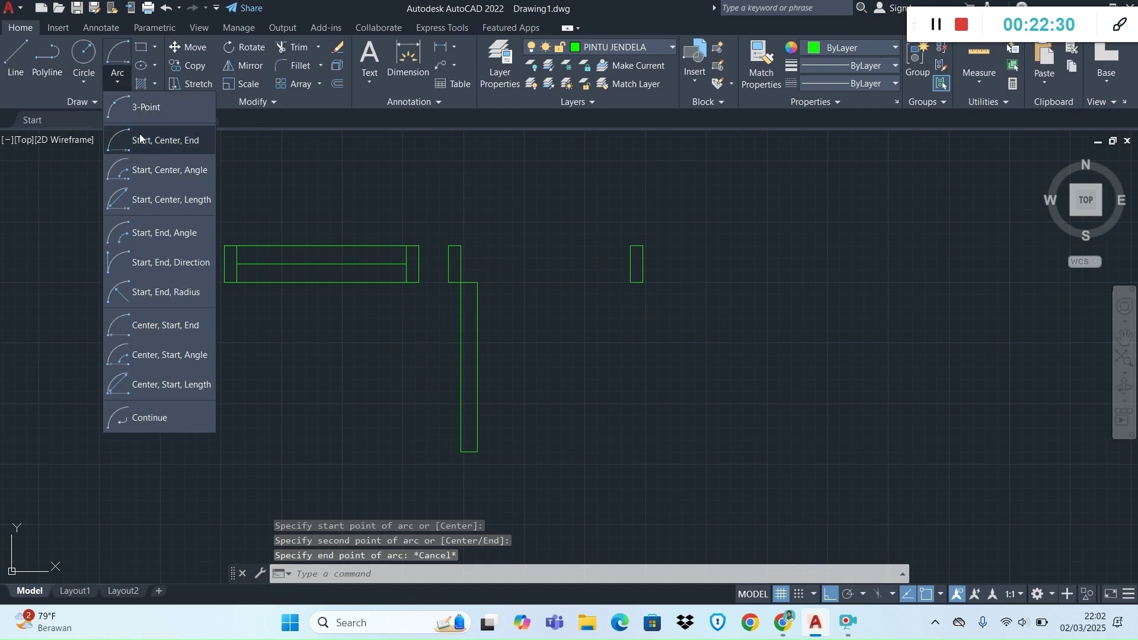
left_click(180, 146)
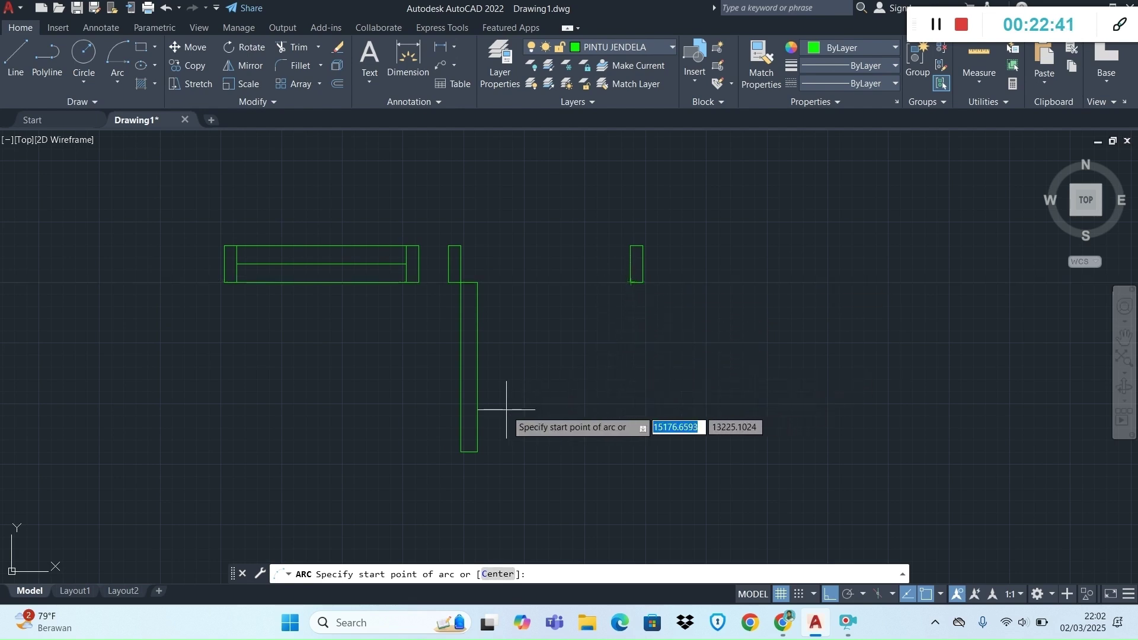
left_click(460, 451)
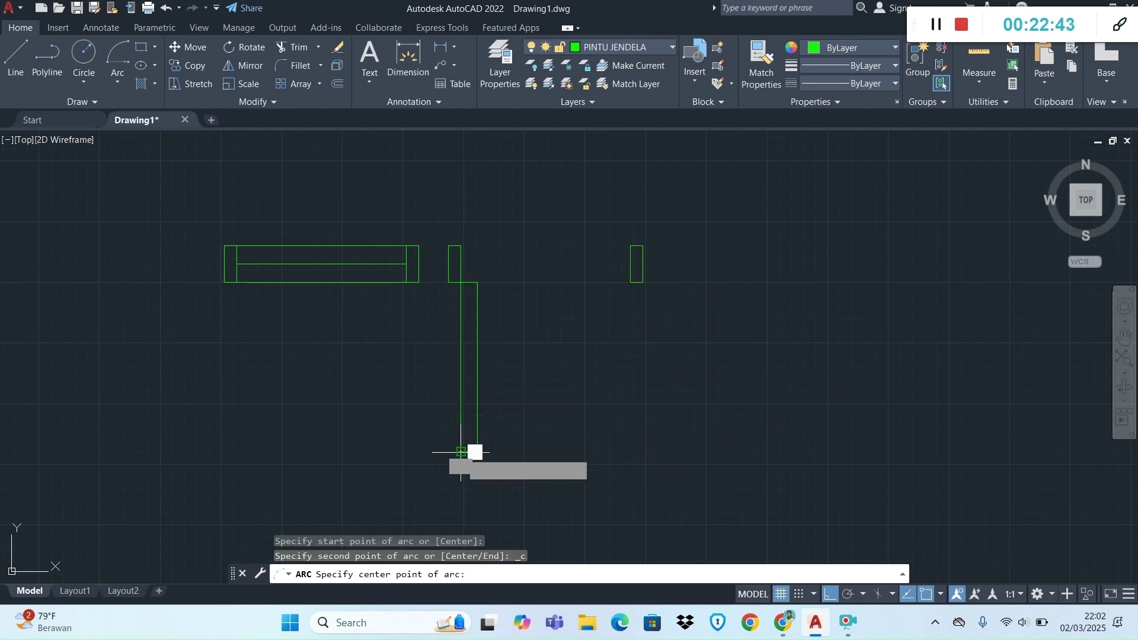
left_click(461, 283)
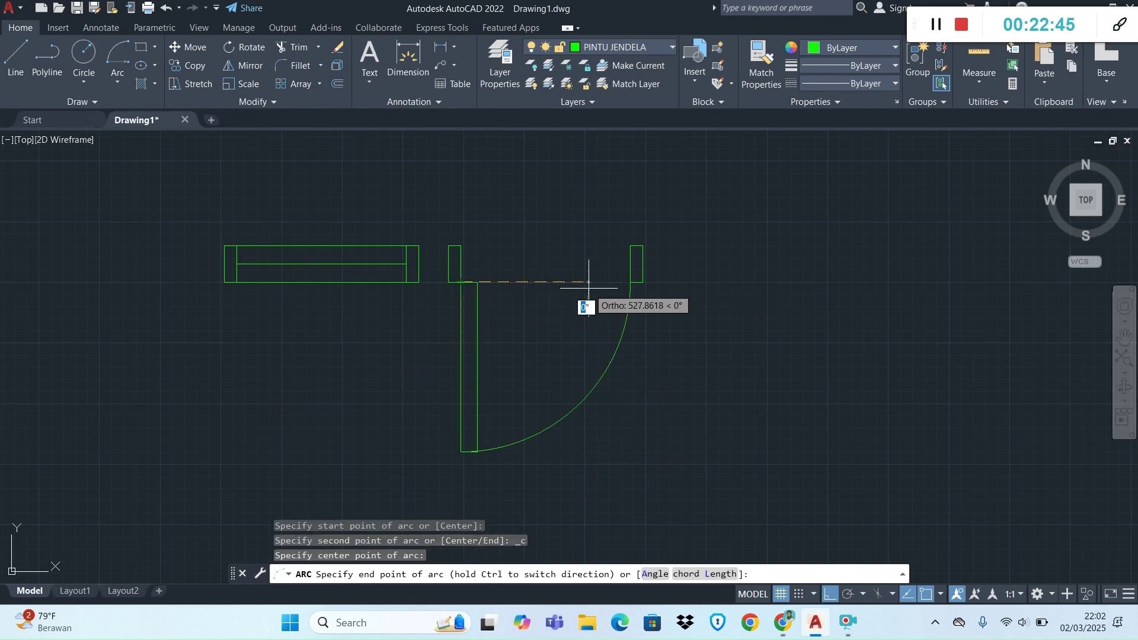
left_click(630, 282)
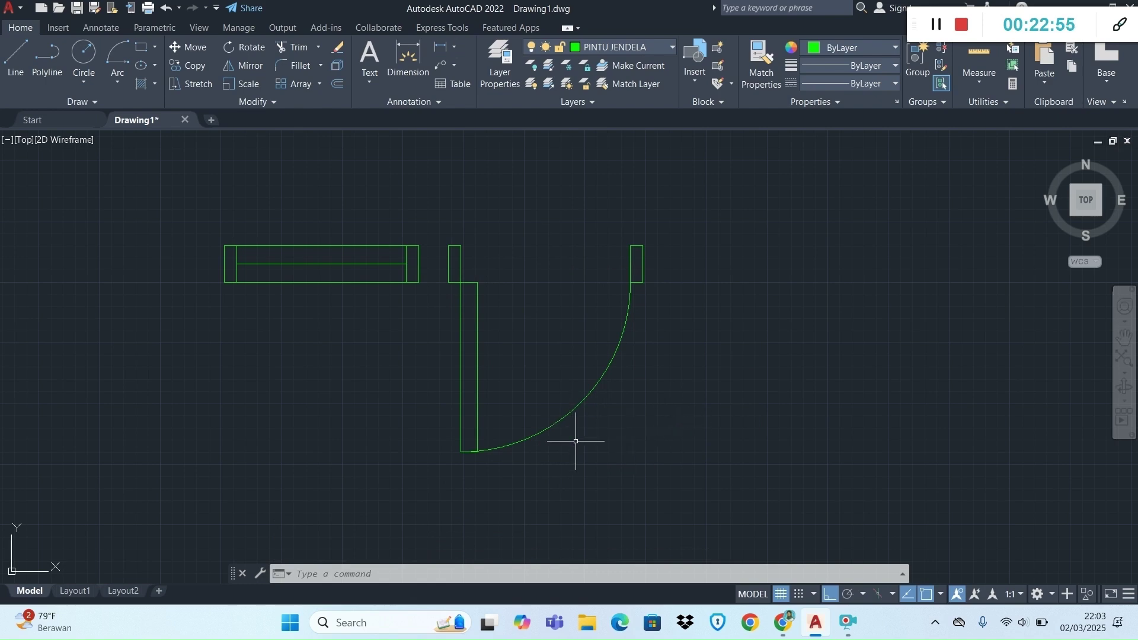
Switch to the module PDF in the browser, examine how doors and windows sit in the floor plan's walls, and return to AutoCAD.
scroll(651, 440, "down", 4)
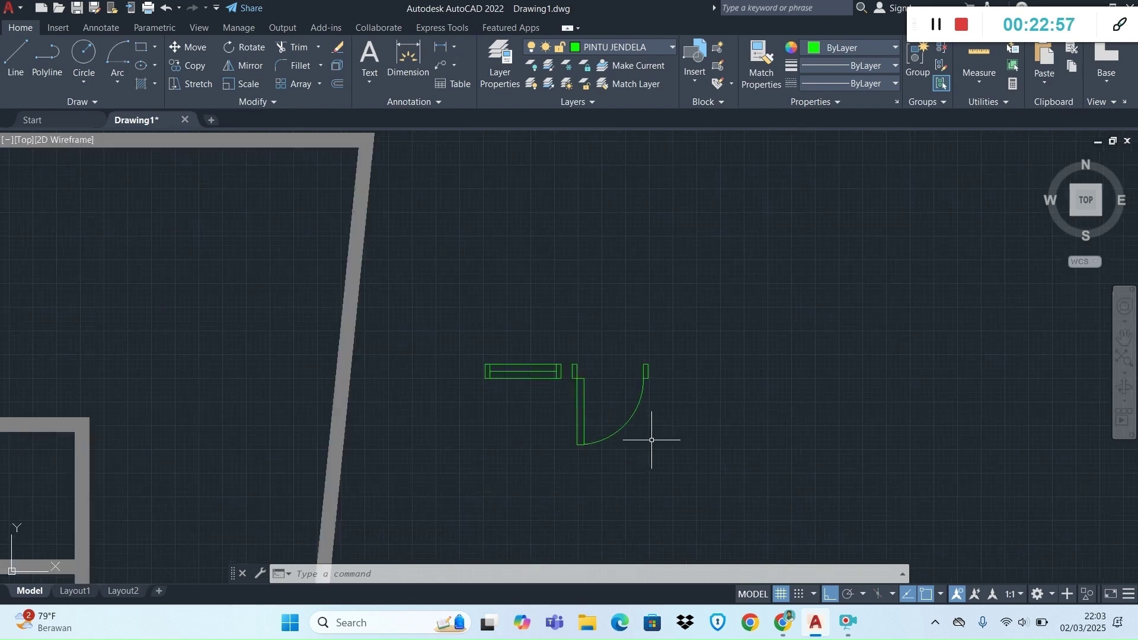
scroll(651, 440, "down", 2)
scroll(651, 440, "up", 4)
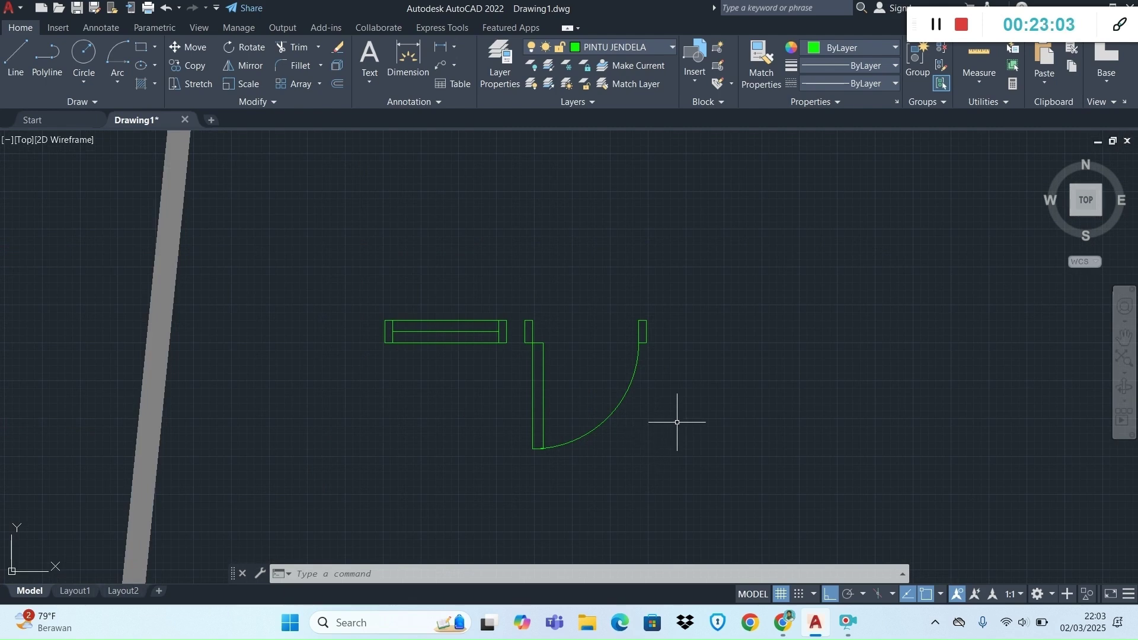
left_click(817, 630)
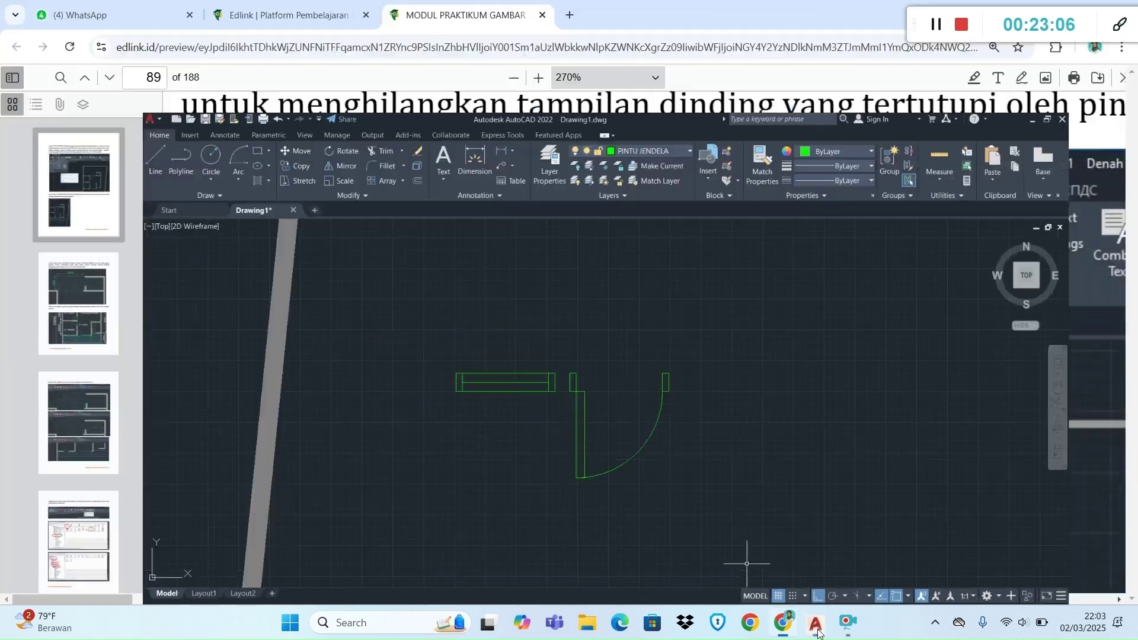
scroll(836, 393, "down", 5)
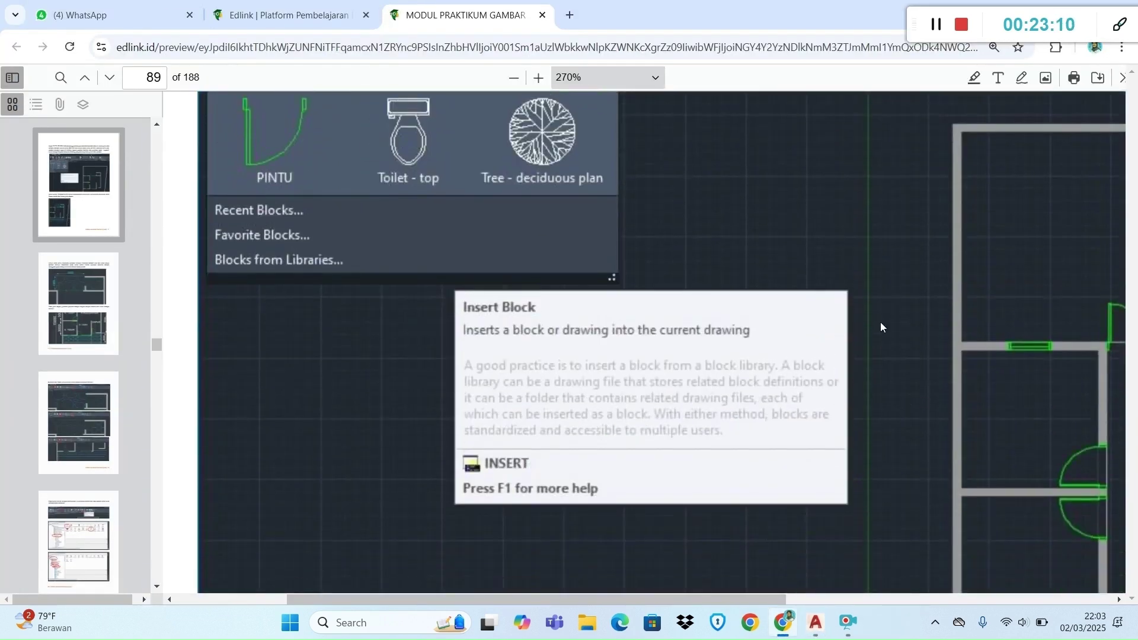
scroll(879, 315, "down", 8, "ctrl")
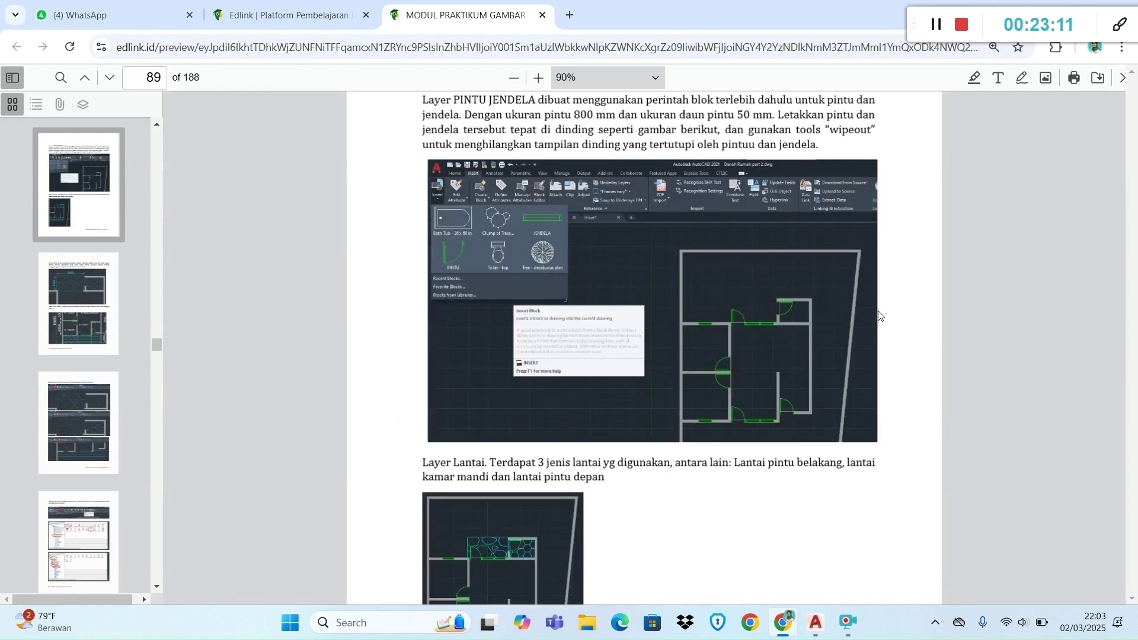
scroll(878, 315, "up", 1)
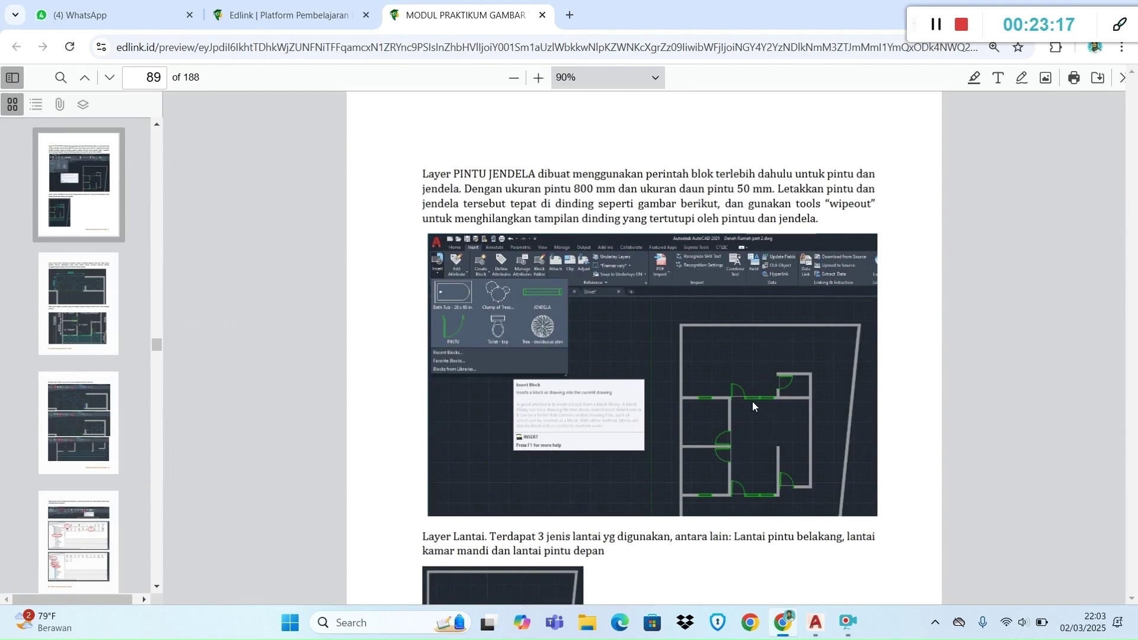
scroll(752, 400, "up", 10, "ctrl")
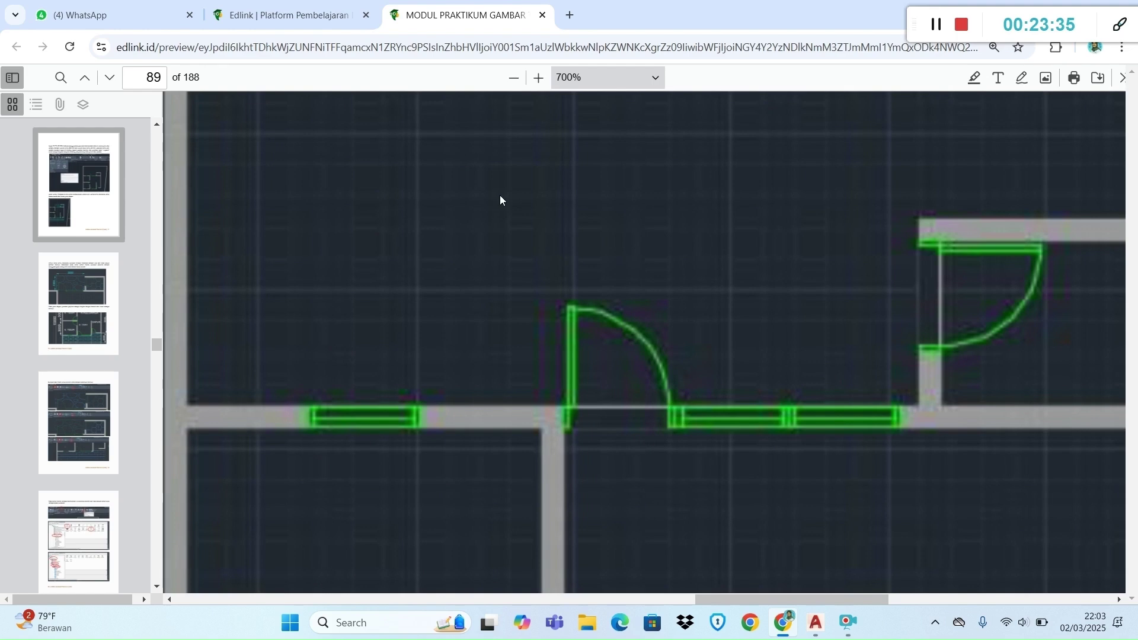
key("alt+Tab")
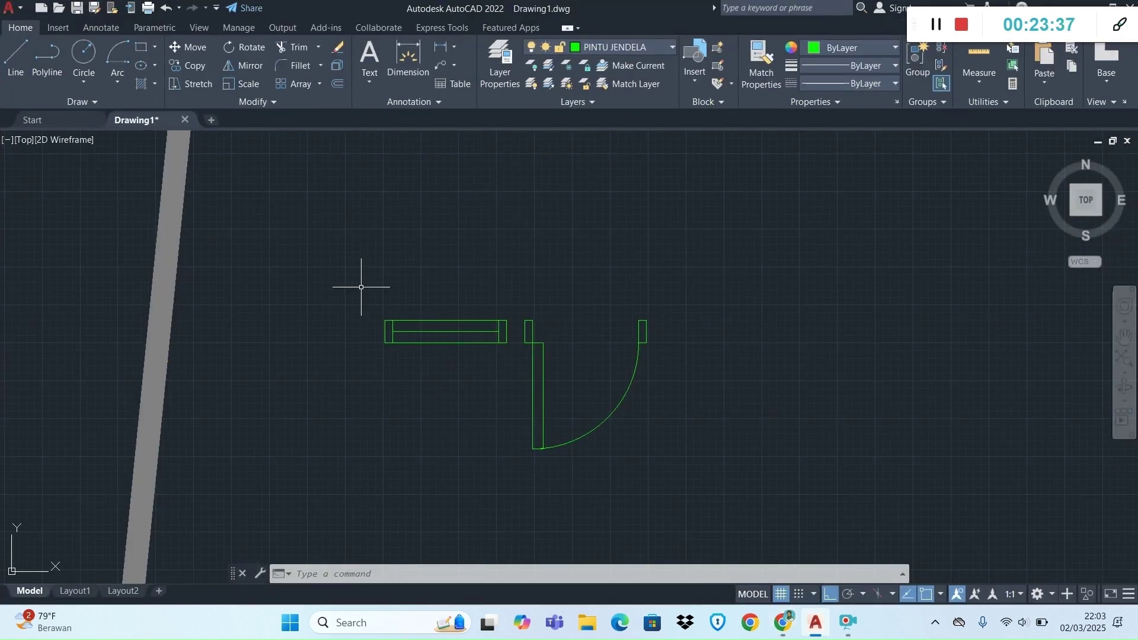
Set the Wipeout frame display mode to OFF.
type("wi")
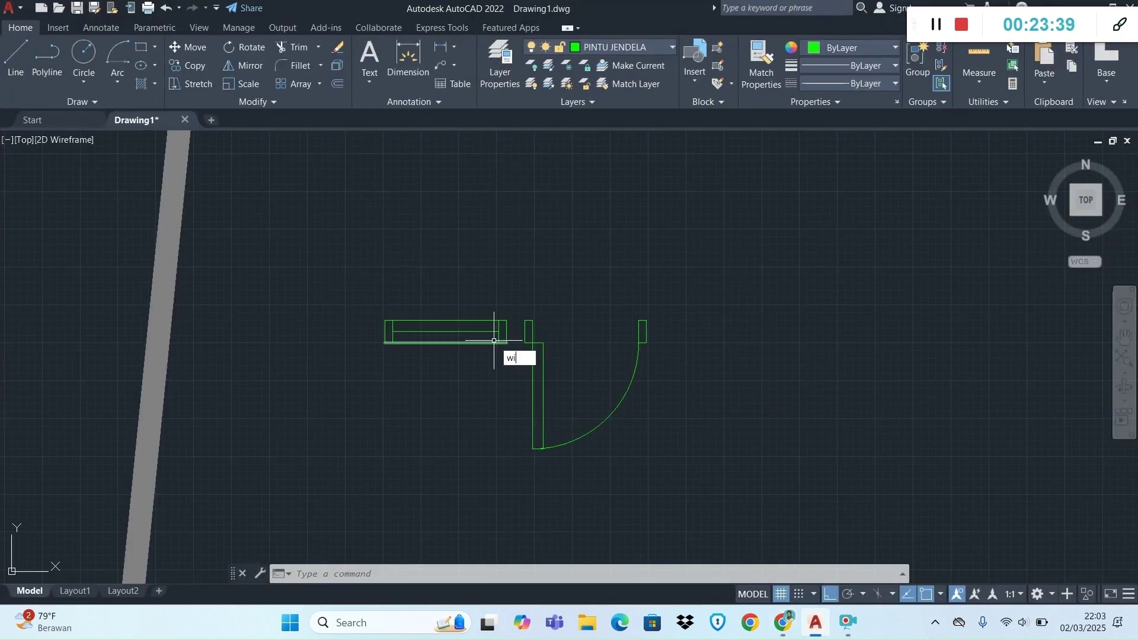
type("p")
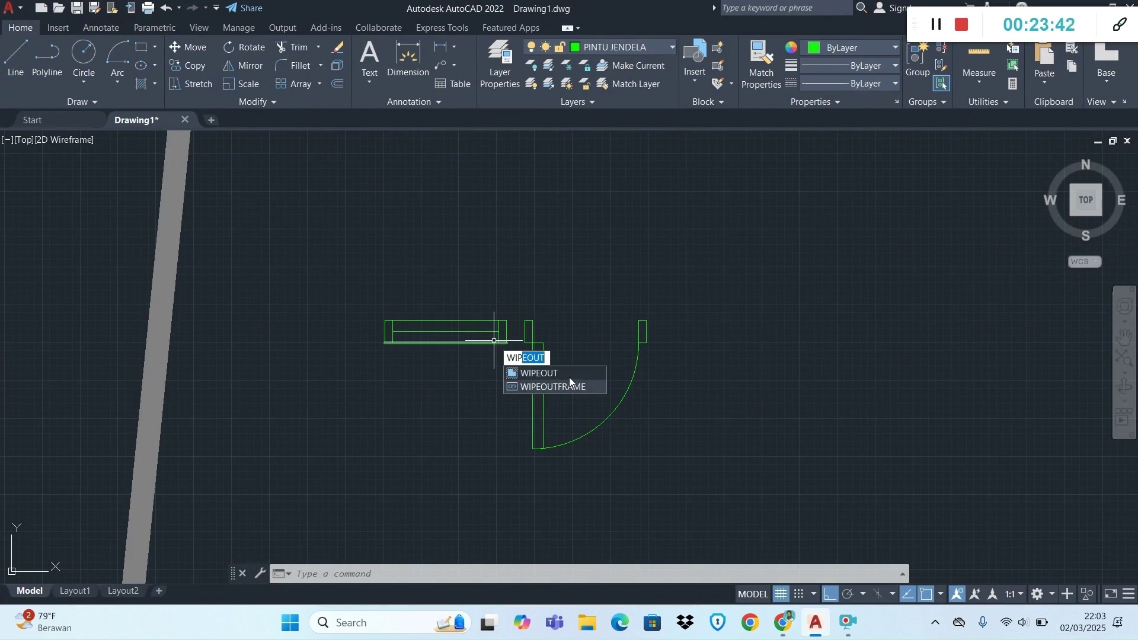
key("Return")
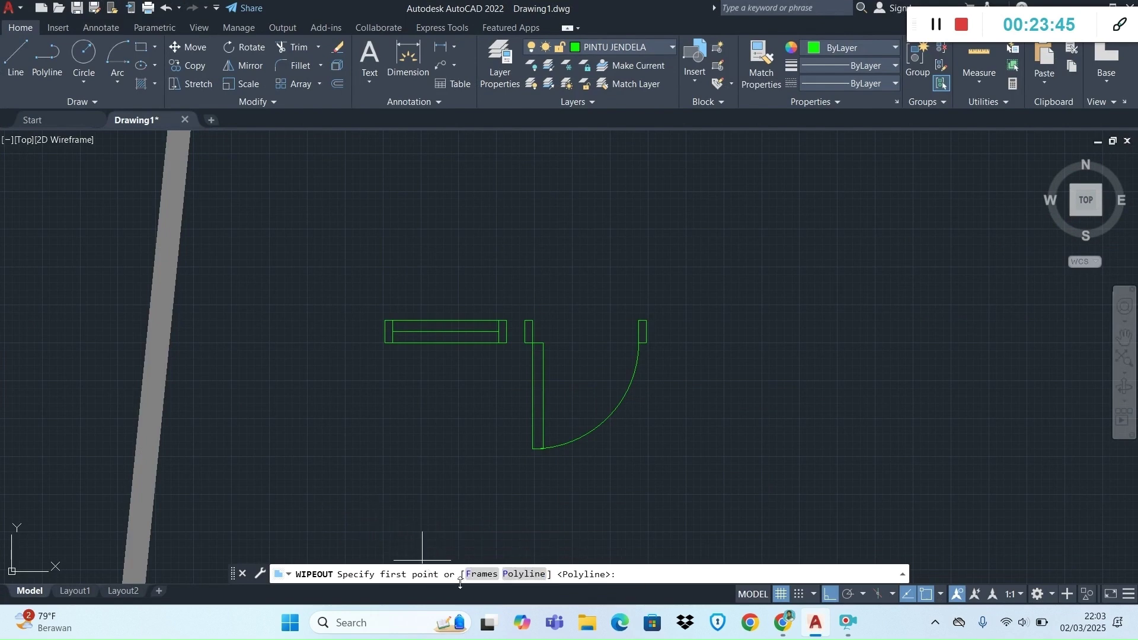
left_click(482, 575)
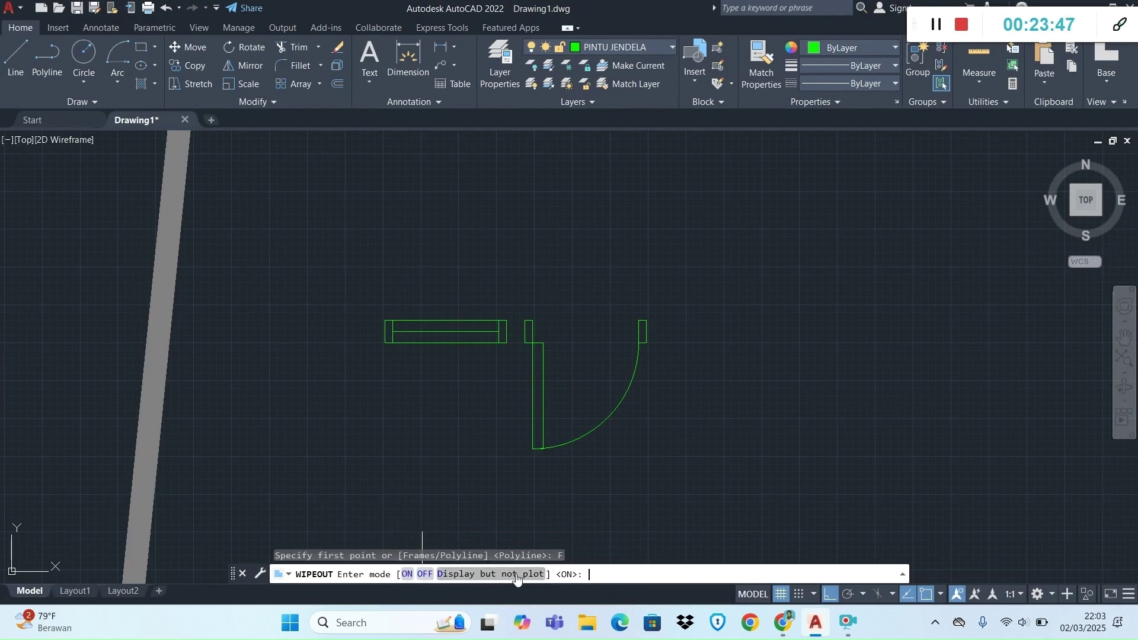
left_click(423, 574)
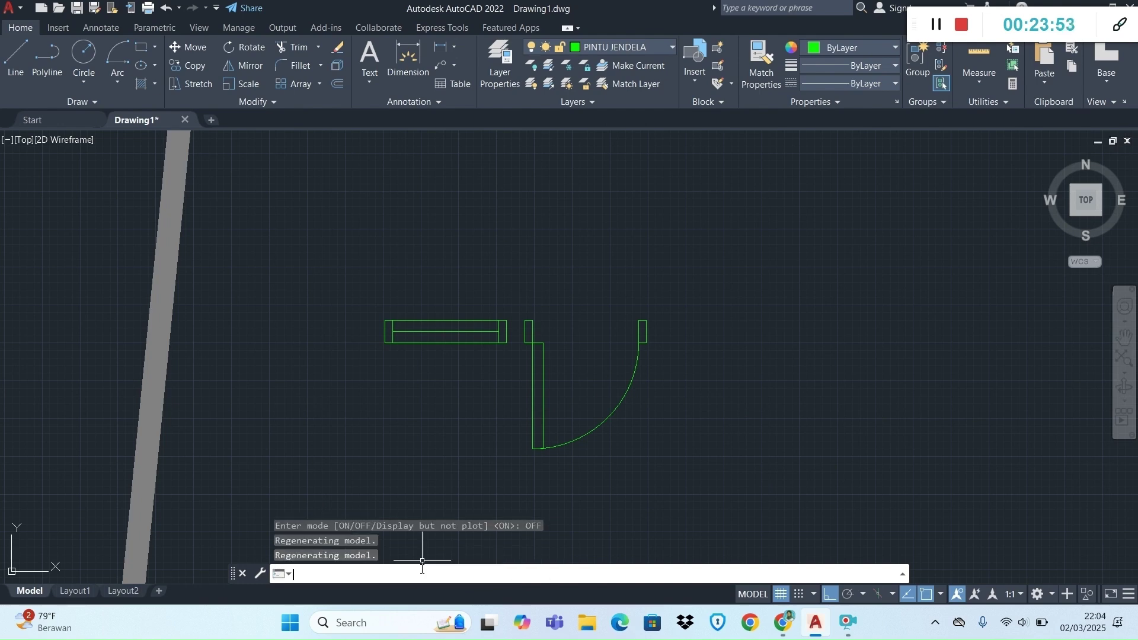
Try to trace a wipeout around the outer corners of the window symbol and undo the attempt.
scroll(408, 334, "up", 6)
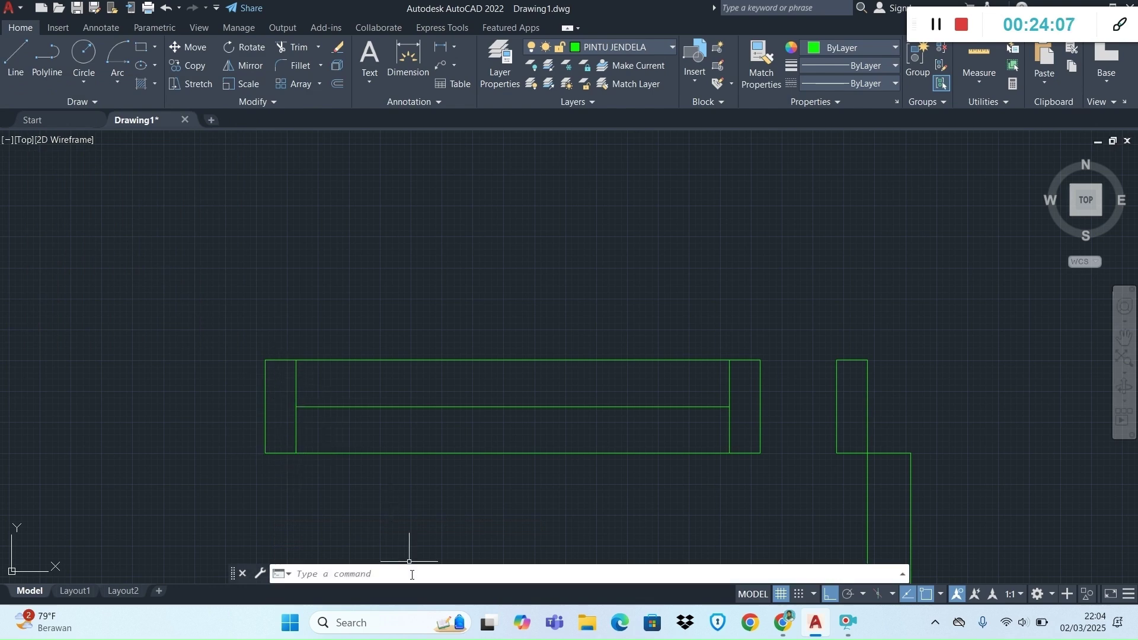
left_click(411, 575)
key("Return")
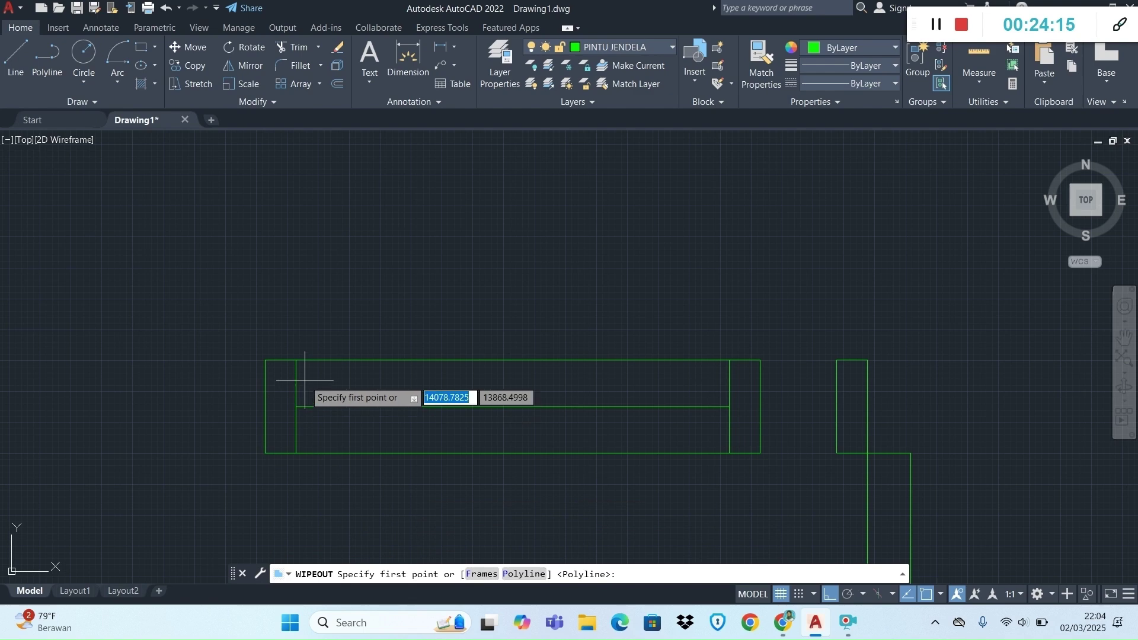
left_click(265, 360)
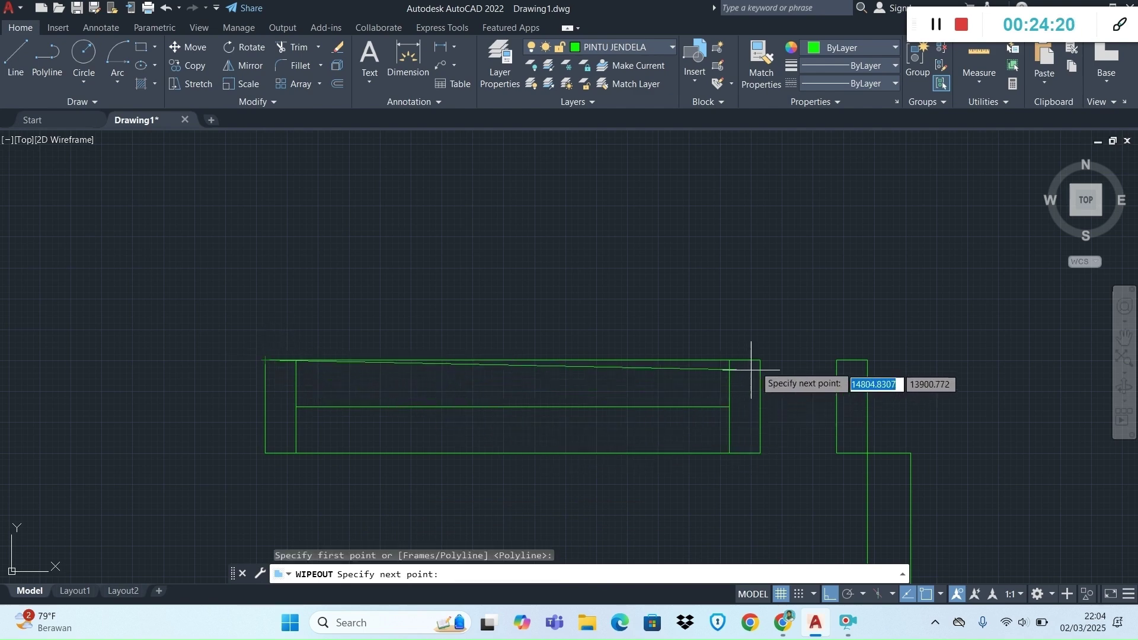
left_click(760, 453)
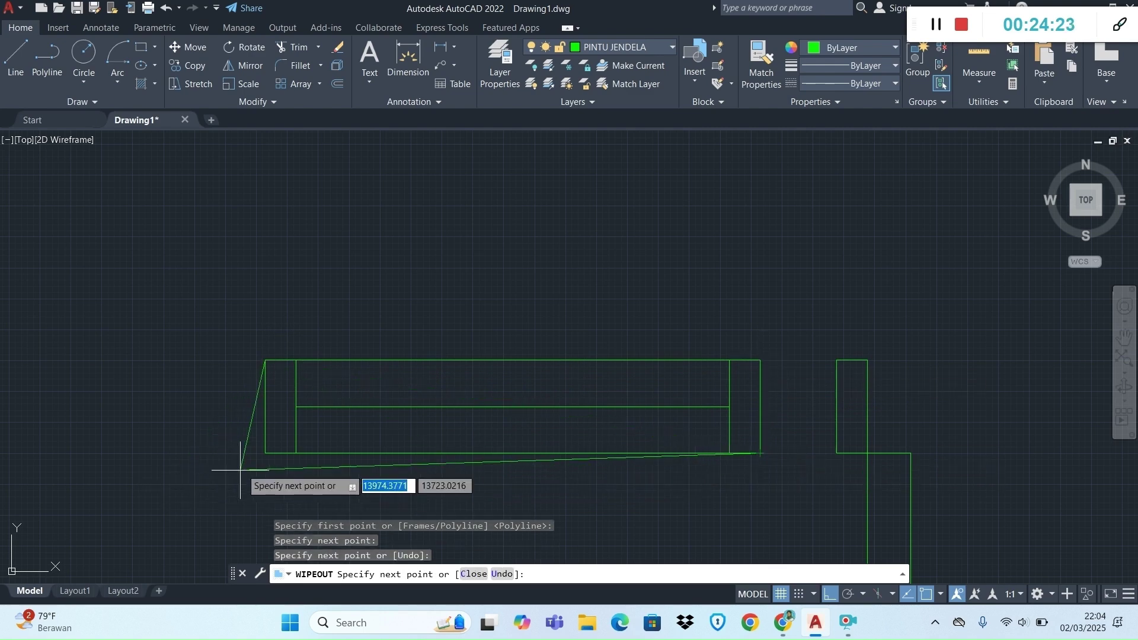
left_click(266, 452)
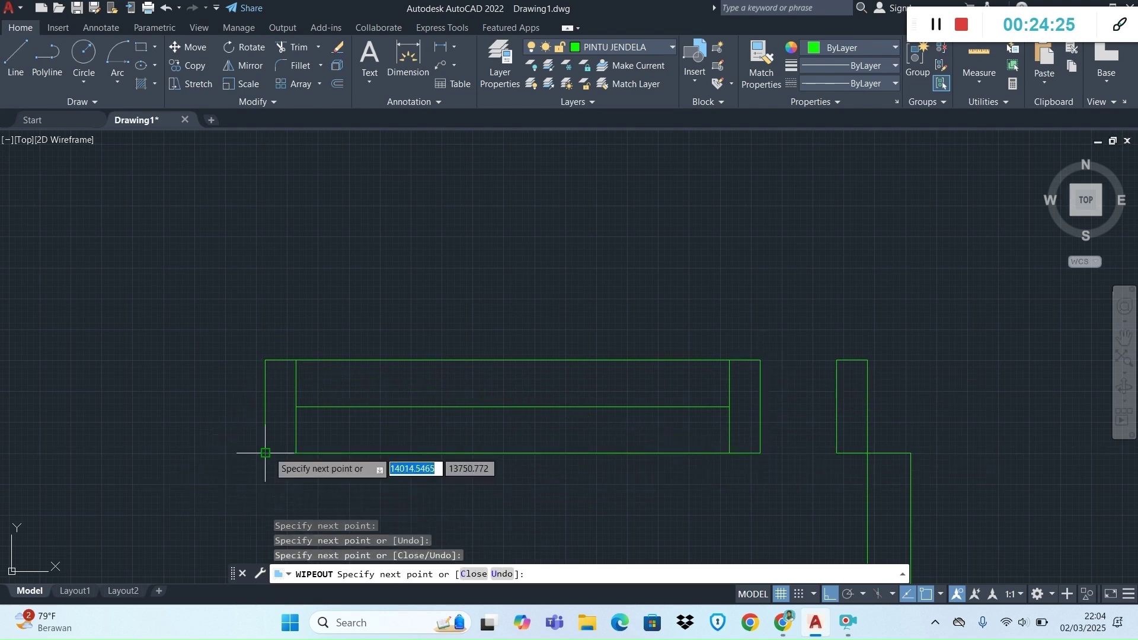
left_click(266, 452)
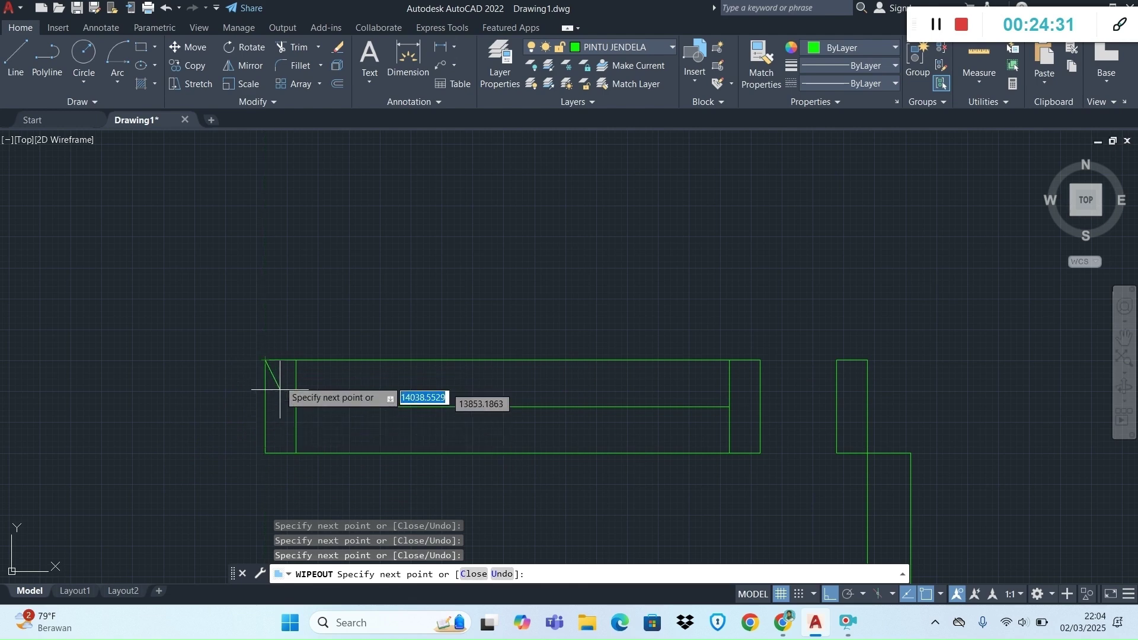
left_click(265, 359)
key("Escape")
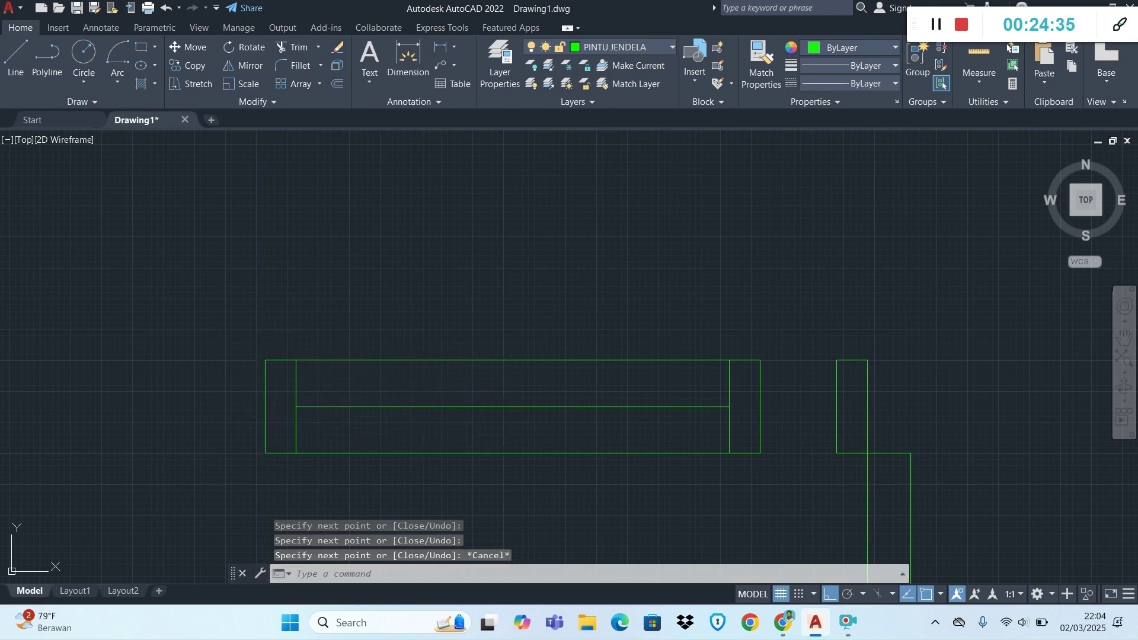
left_click(266, 366)
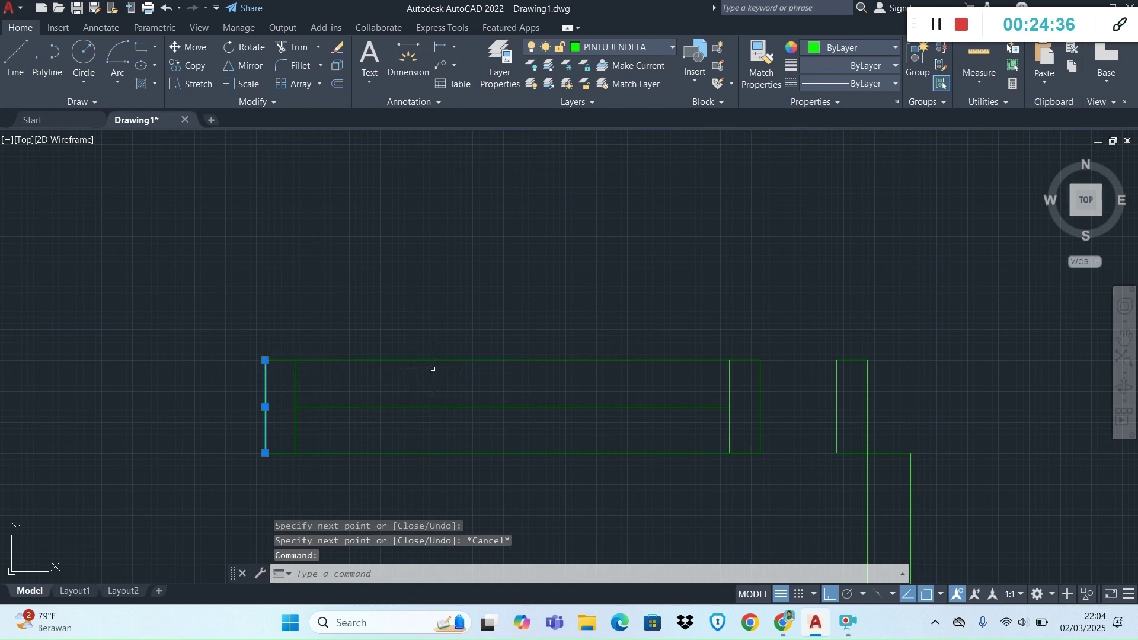
left_click(760, 397)
key("ctrl+z")
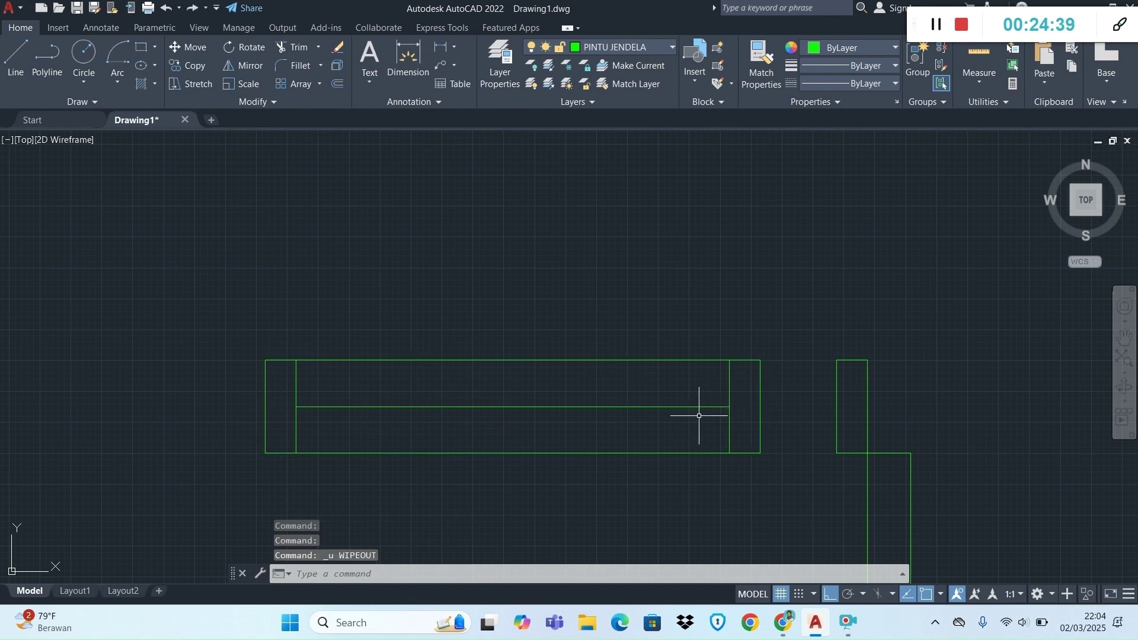
key("ctrl+z")
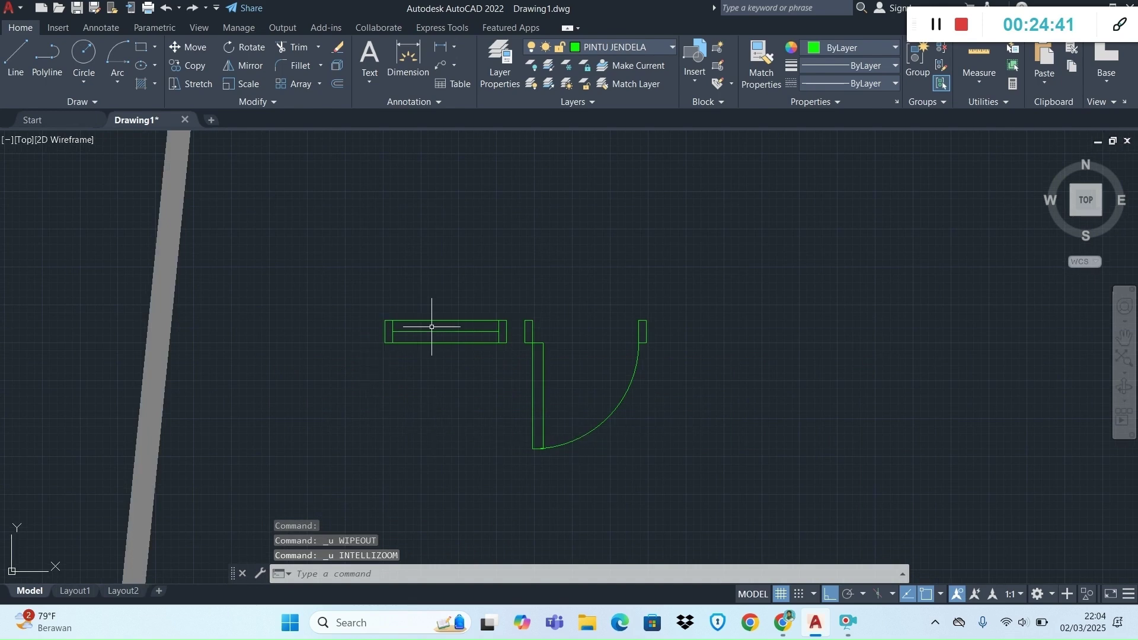
scroll(432, 327, "up", 4)
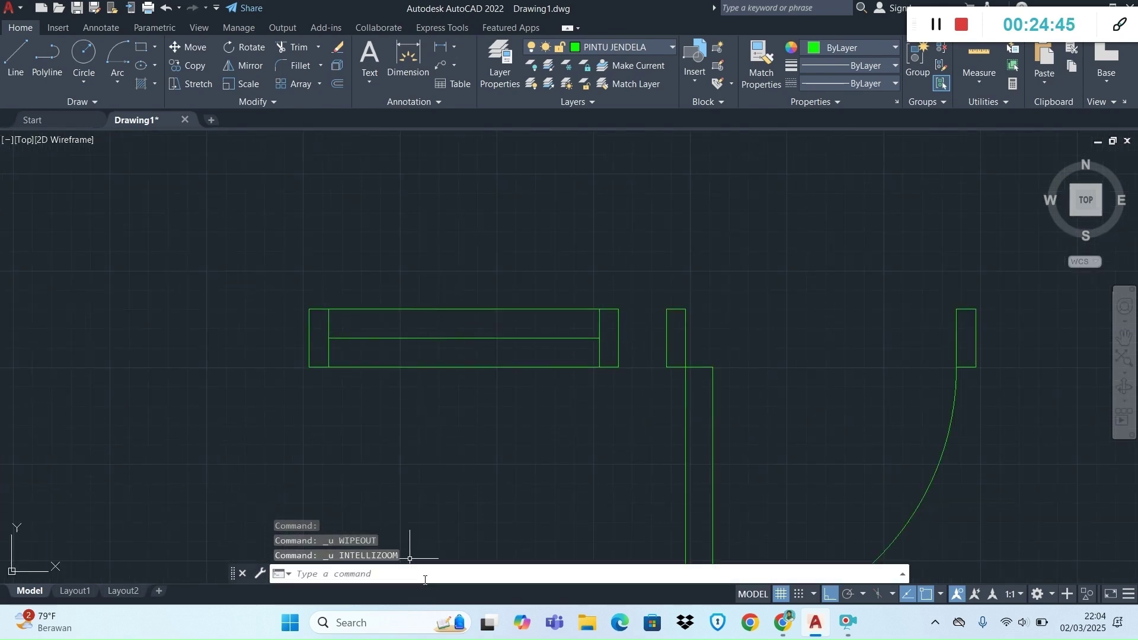
type("w")
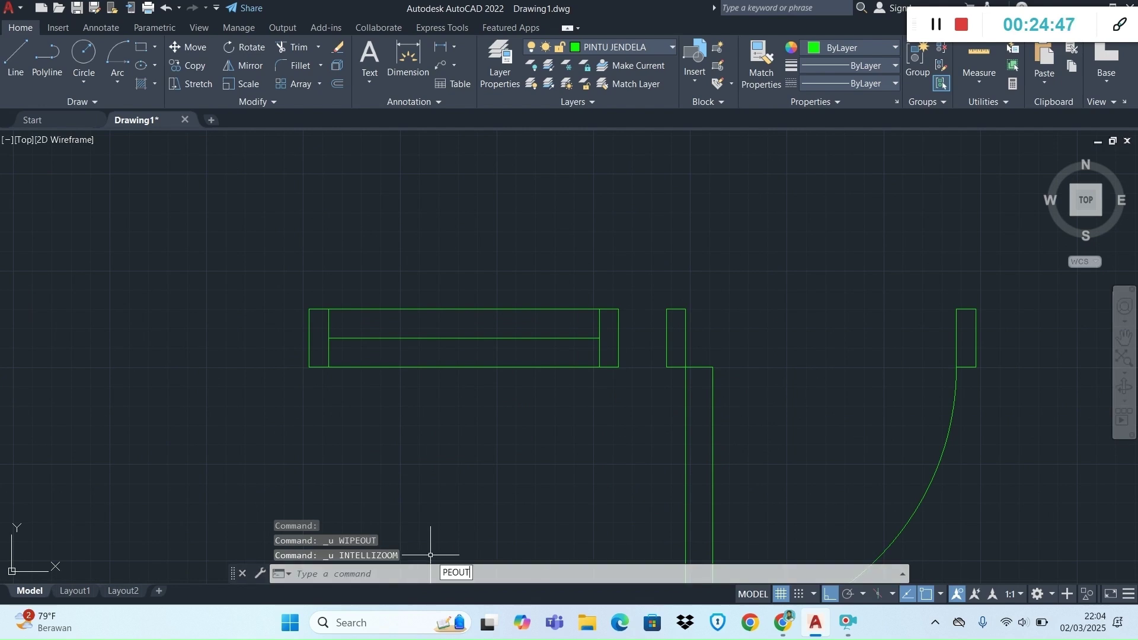
type("ipe")
left_click(478, 544)
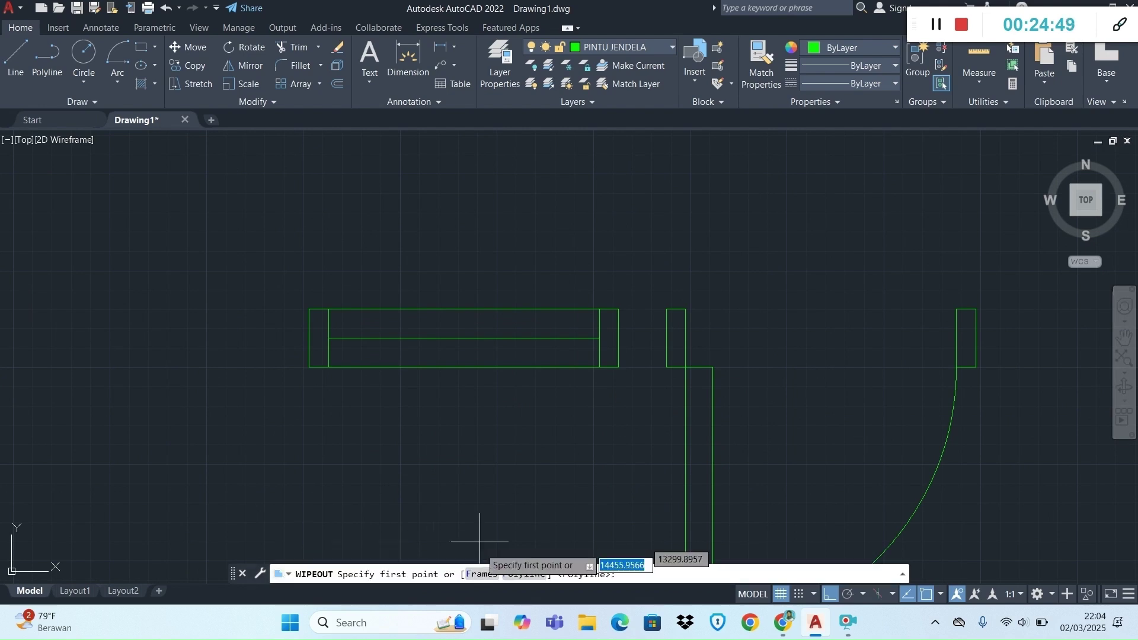
left_click(516, 573)
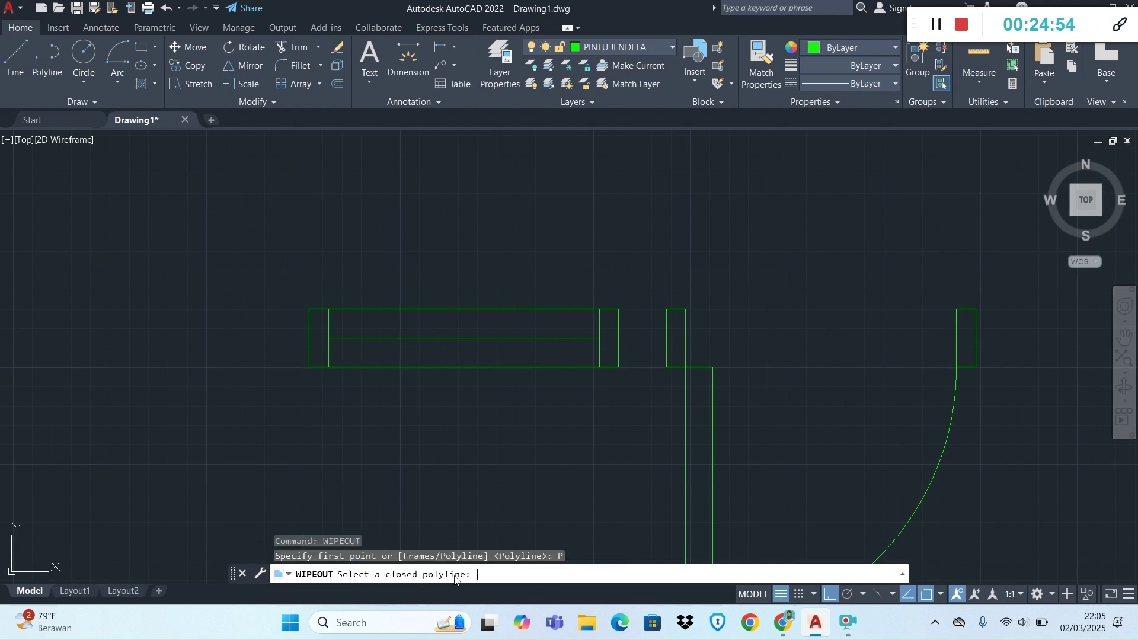
key("Escape")
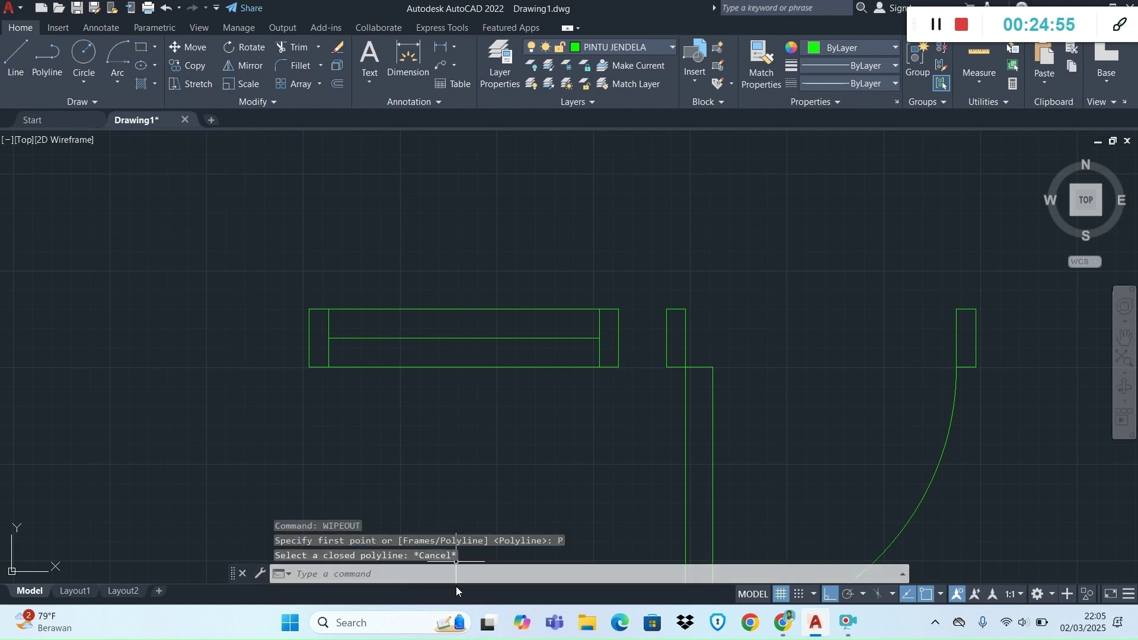
Switch the Wipeout frame mode to ON and back to OFF.
type("wi")
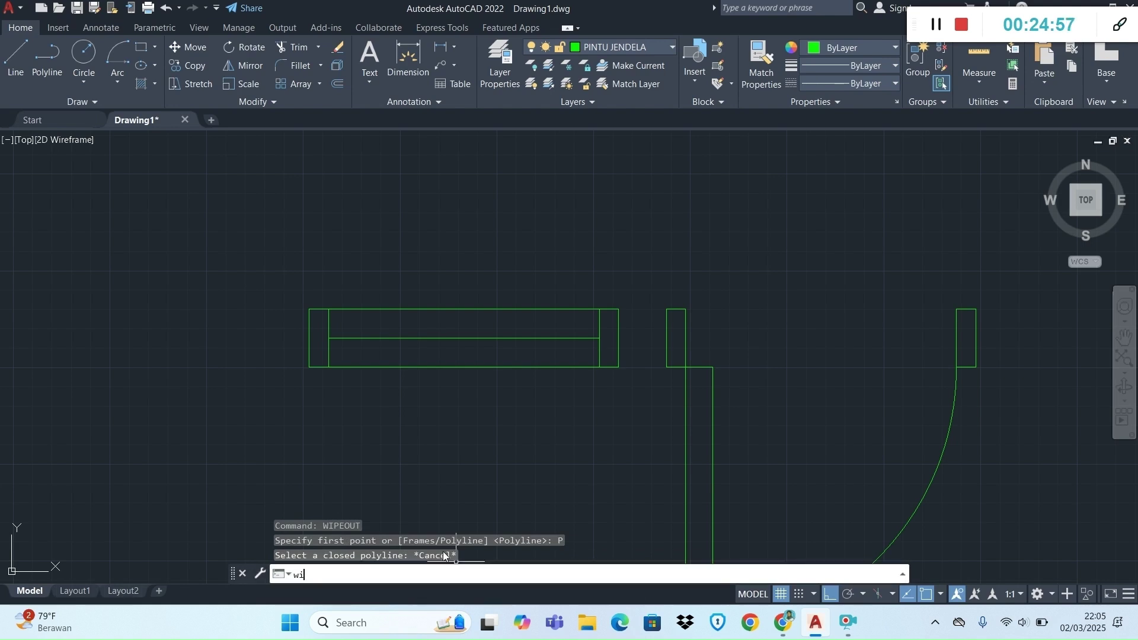
type("peout")
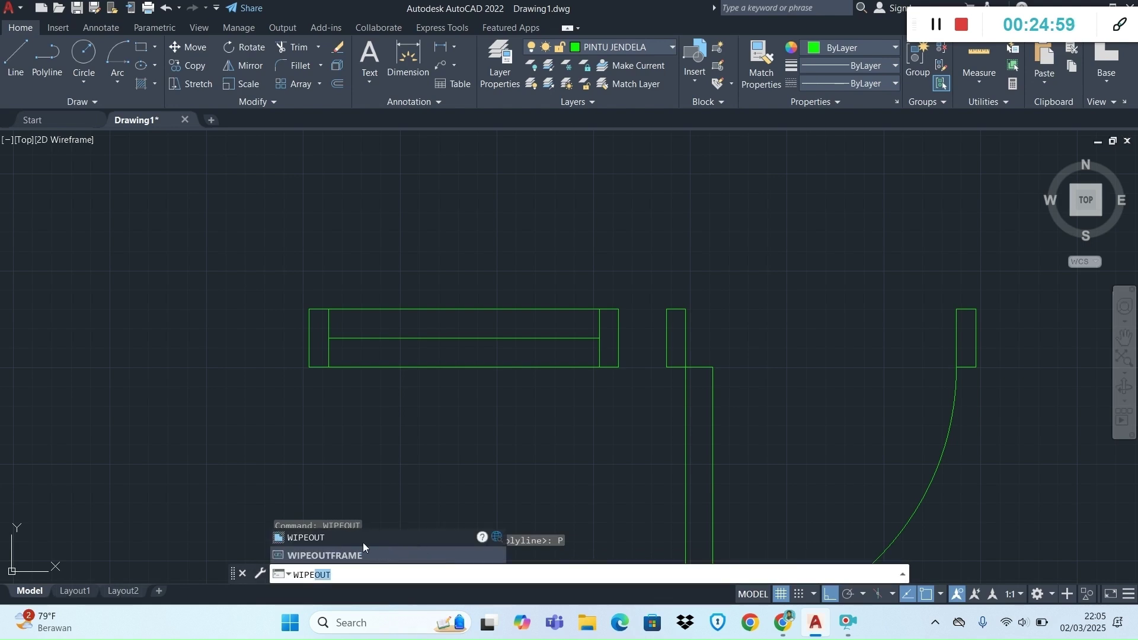
key("Return")
left_click(477, 575)
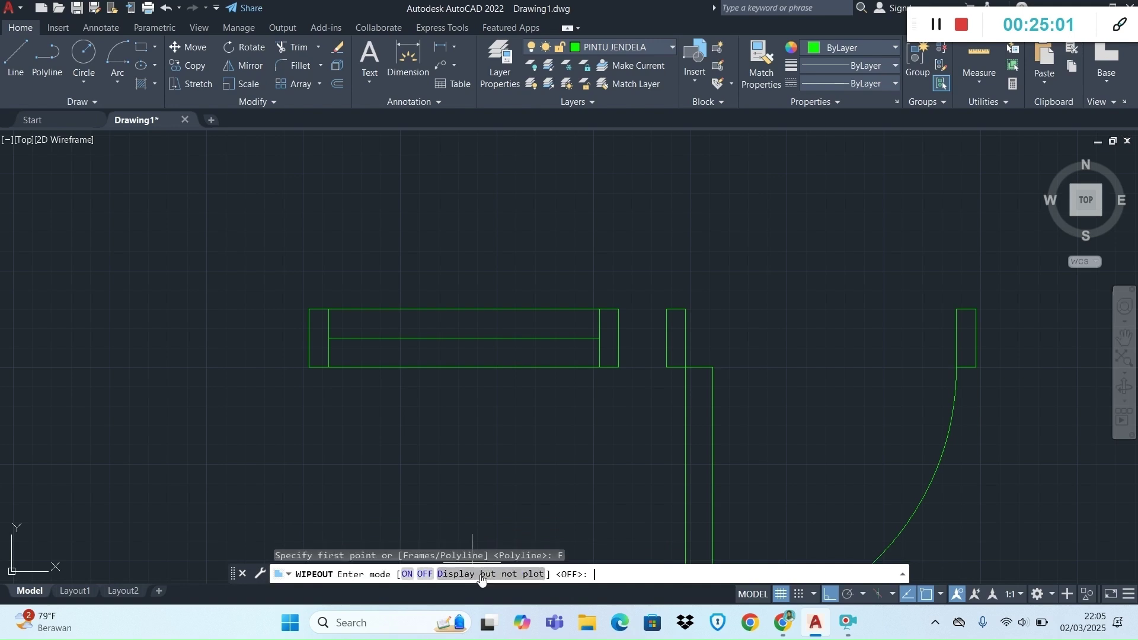
left_click(407, 573)
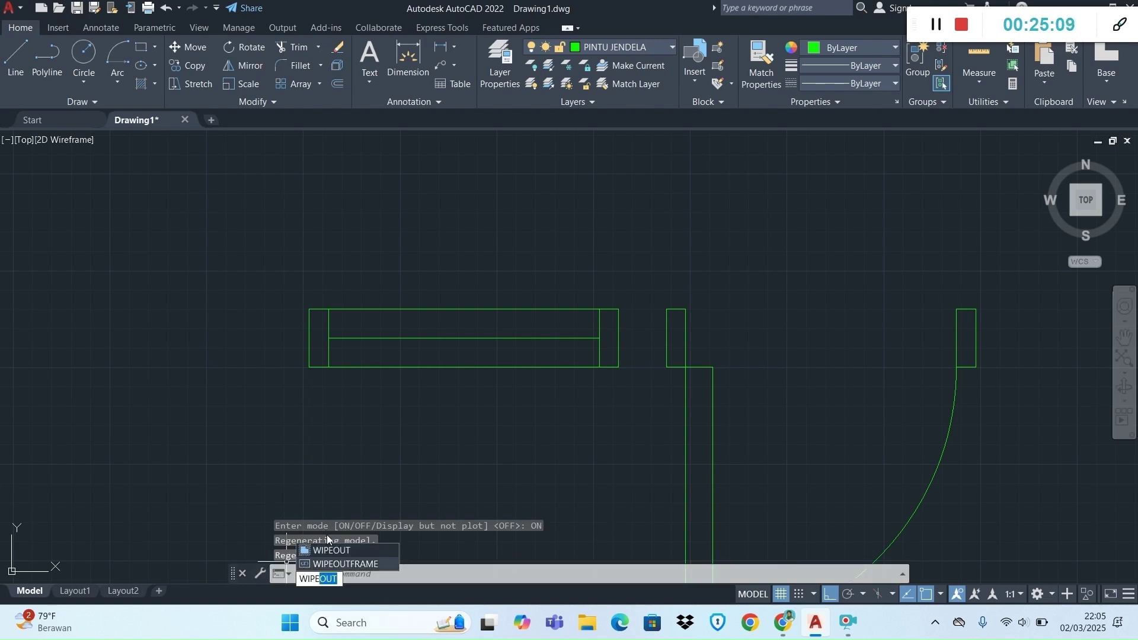
key("Return")
left_click(480, 574)
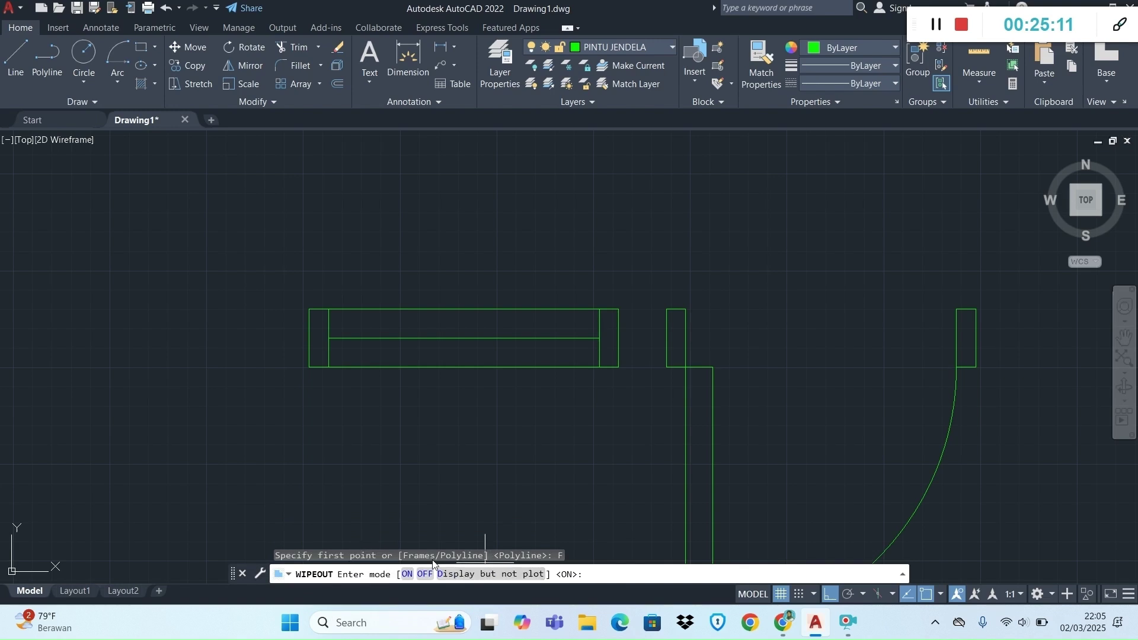
left_click(425, 575)
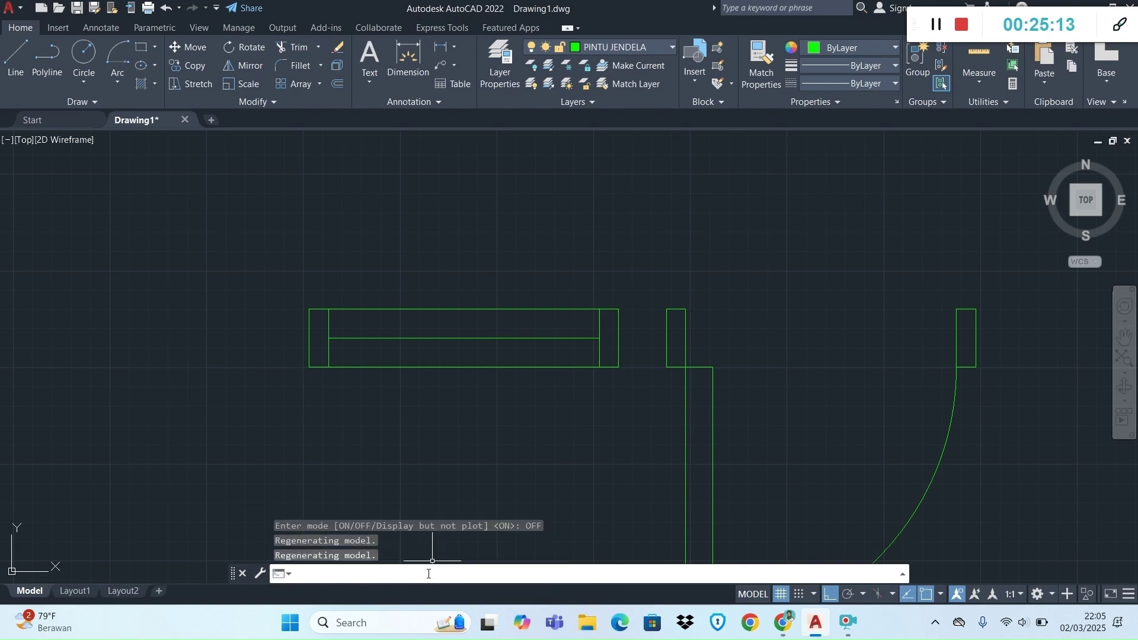
type("wipe")
left_click(369, 537)
left_click(477, 573)
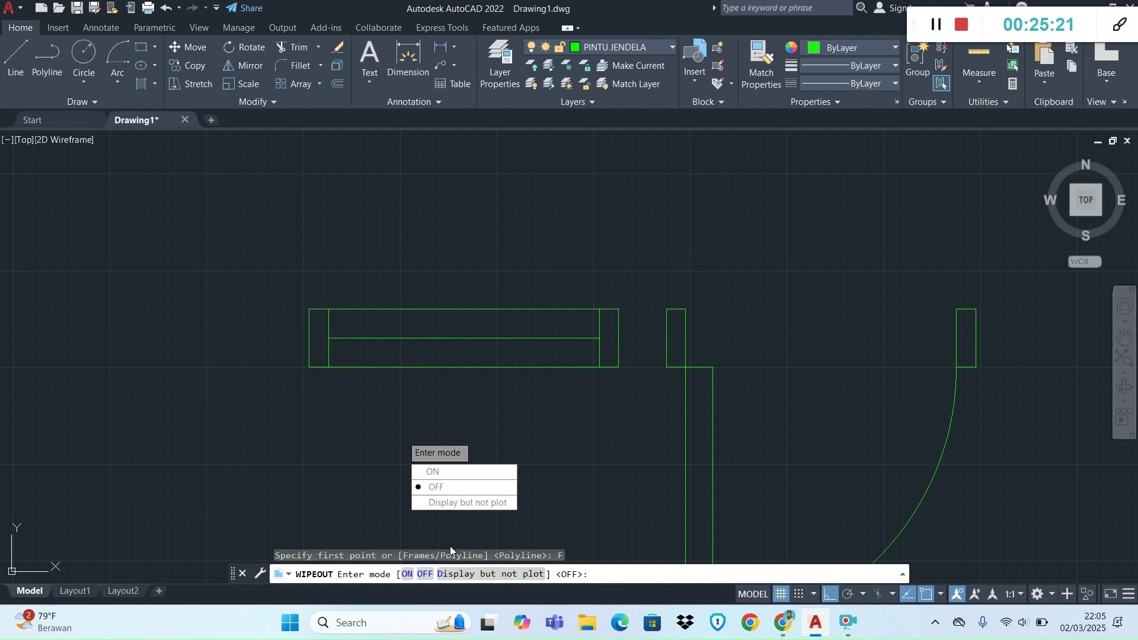
left_click(425, 573)
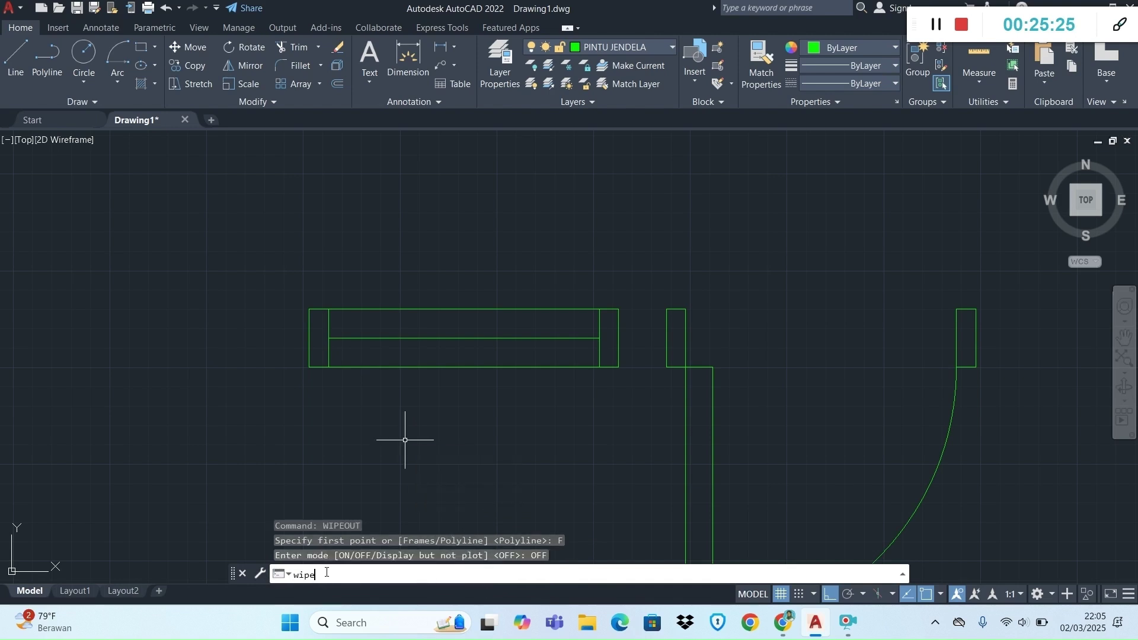
Create a wipeout covering the window symbol through its four outer corners.
left_click(357, 538)
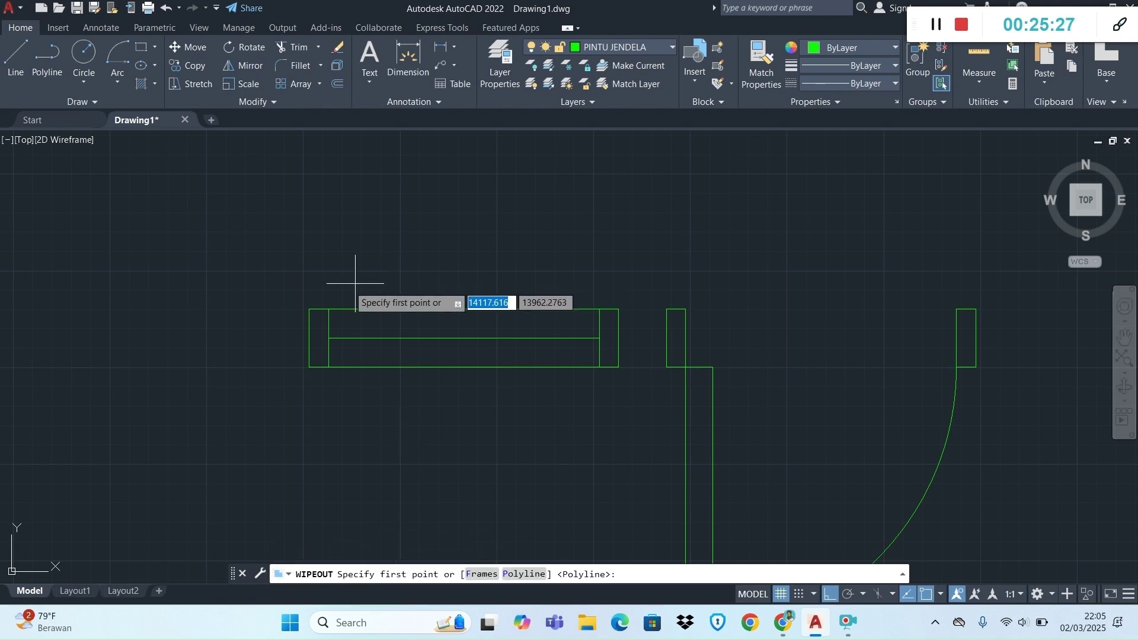
left_click(309, 308)
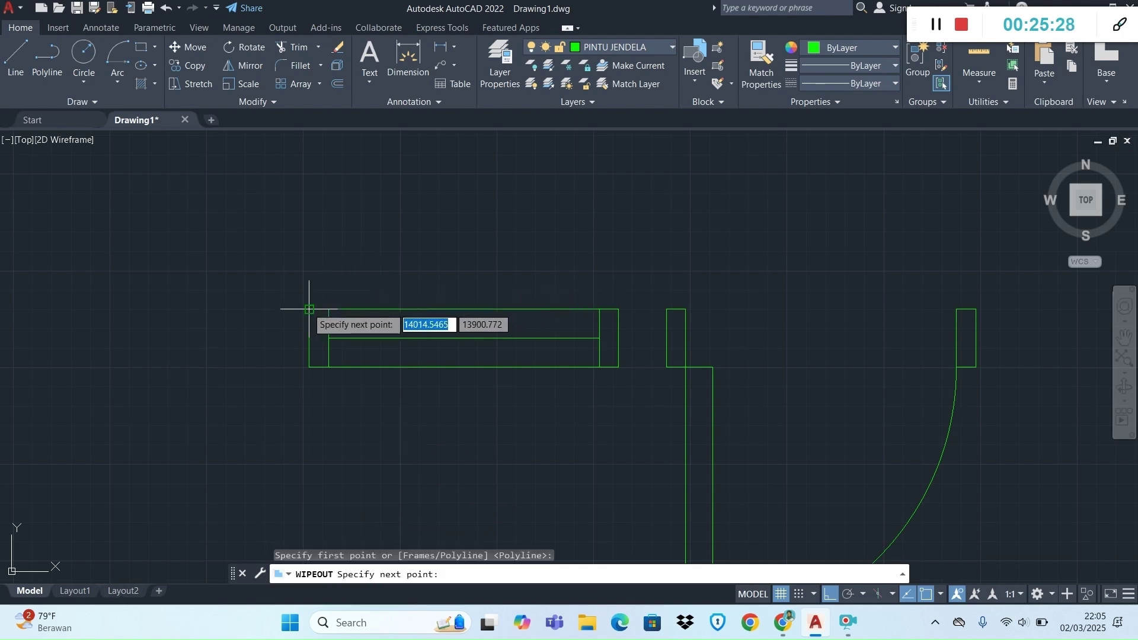
left_click(618, 309)
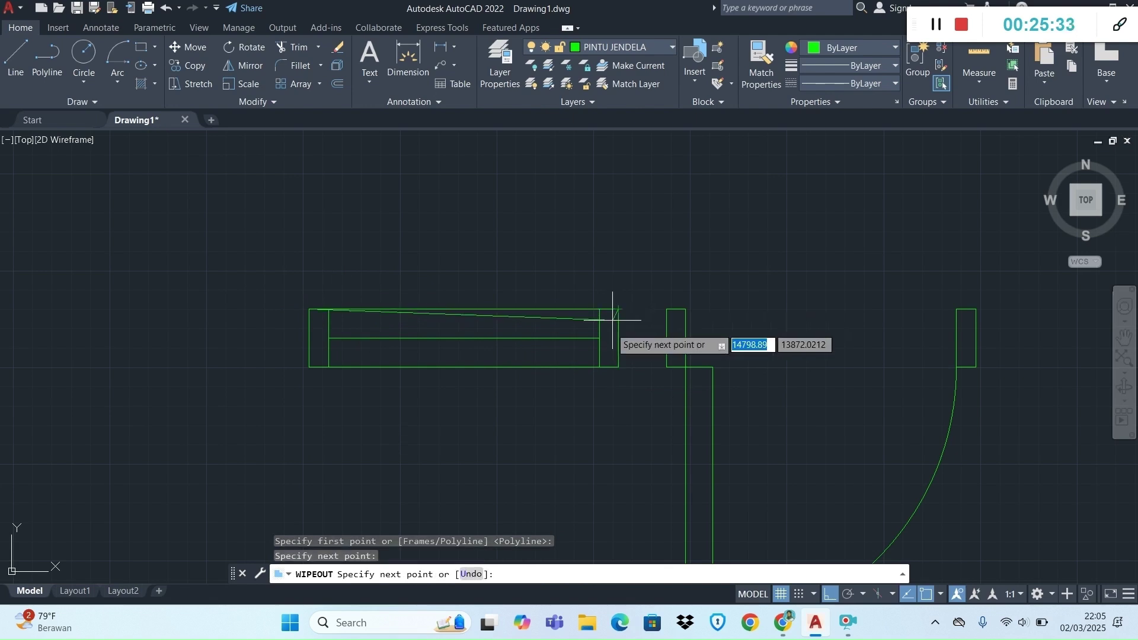
left_click(618, 367)
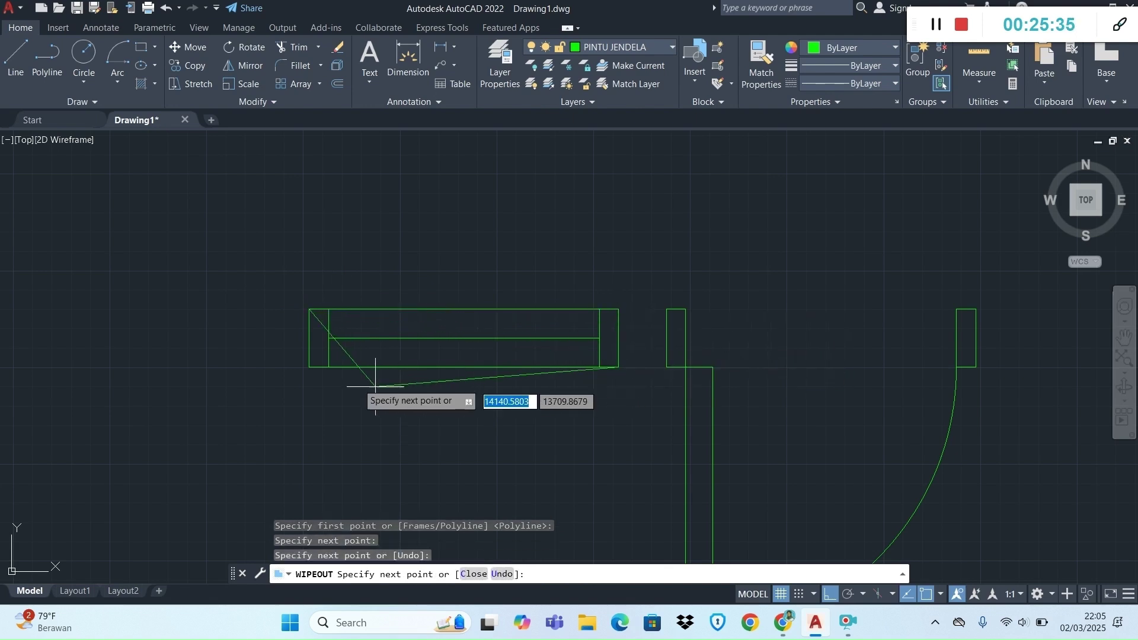
left_click(309, 367)
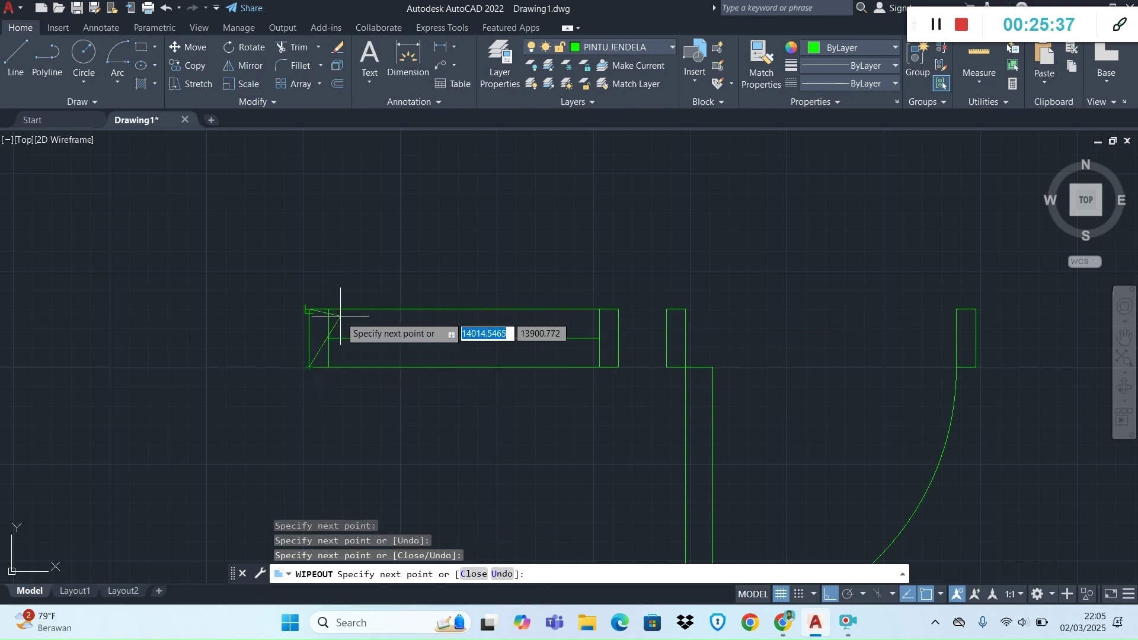
key("Return")
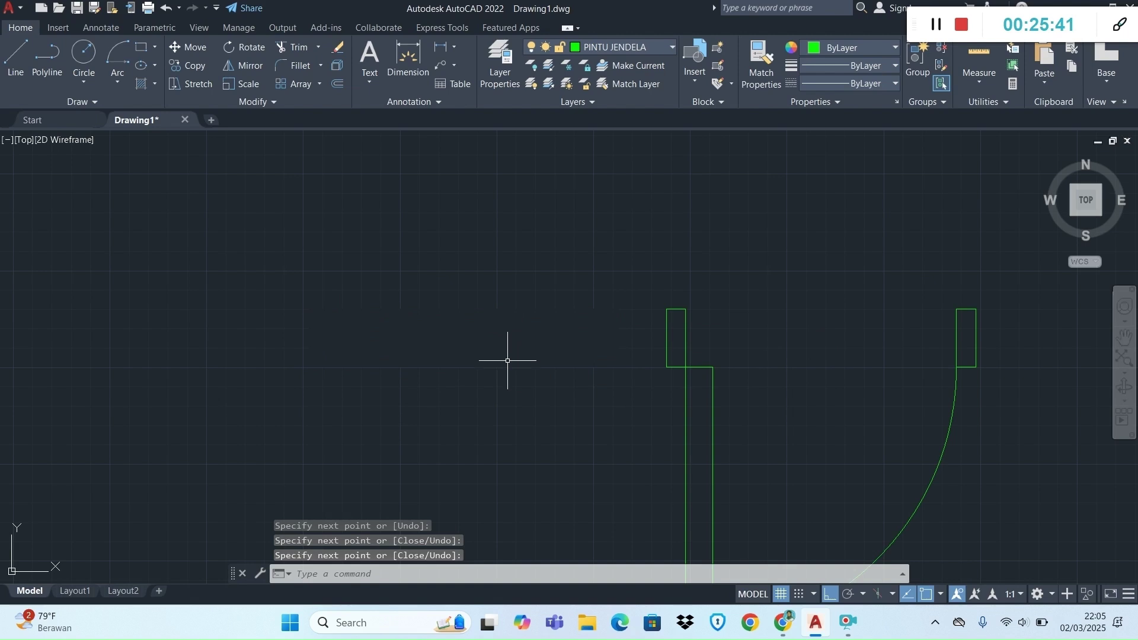
scroll(481, 337, "down", 3)
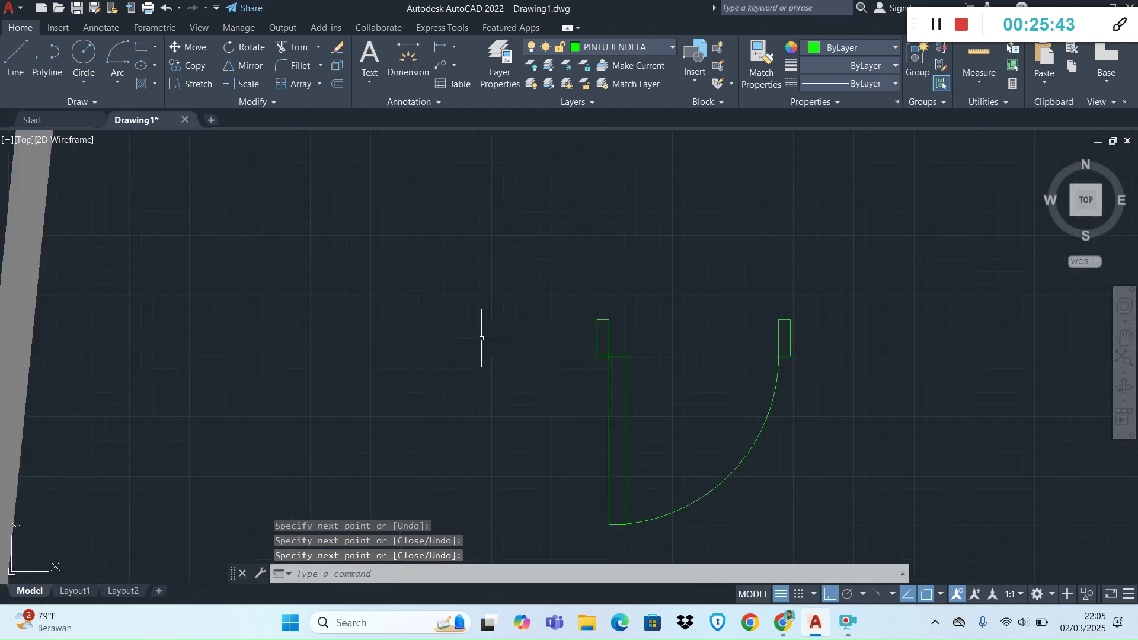
scroll(482, 338, "up", 4)
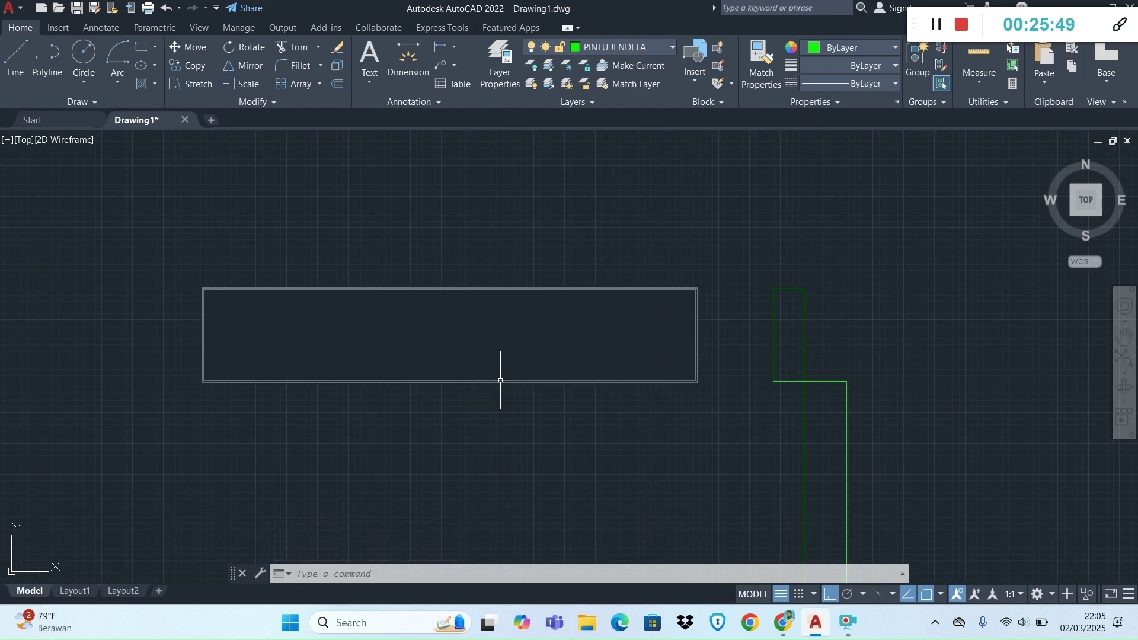
left_click(500, 380)
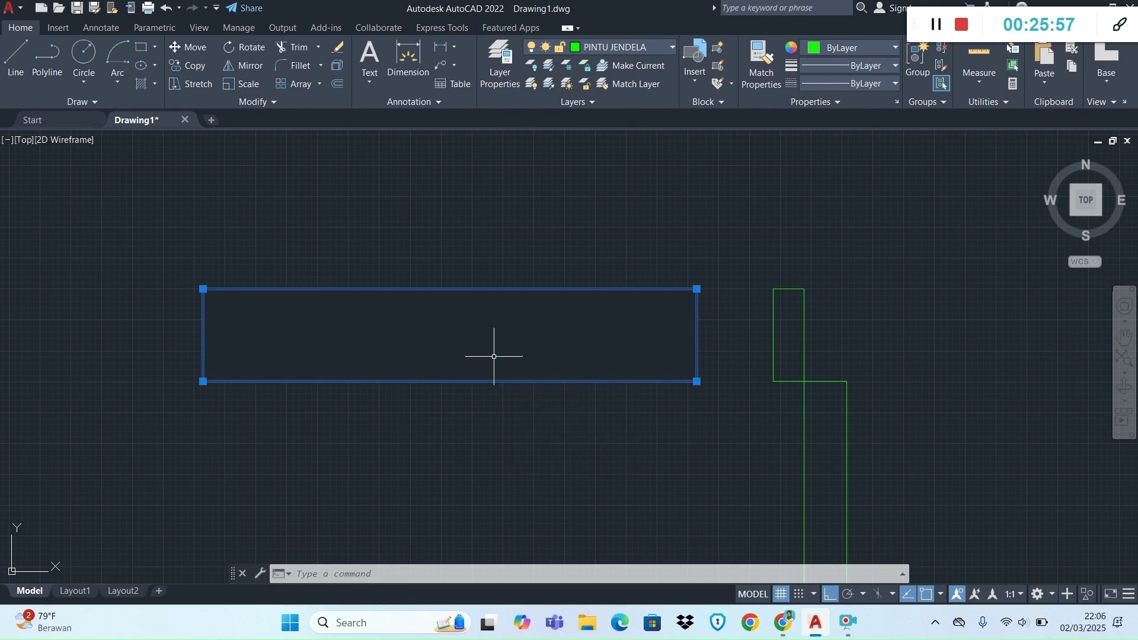
right_click(493, 363)
mouse_move(573, 414)
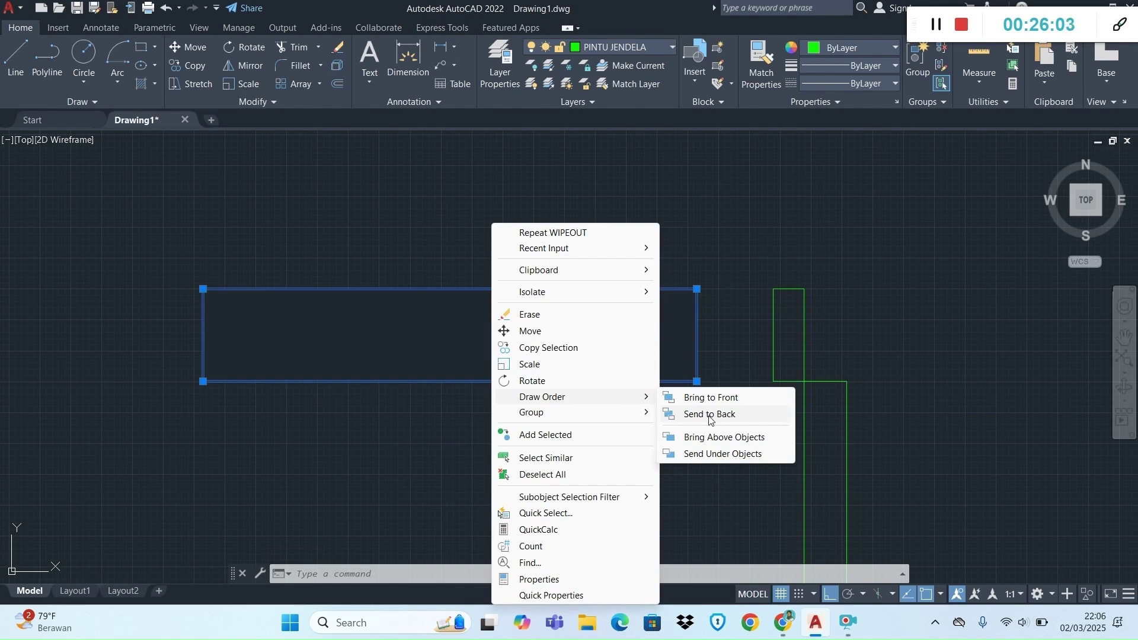
left_click(724, 455)
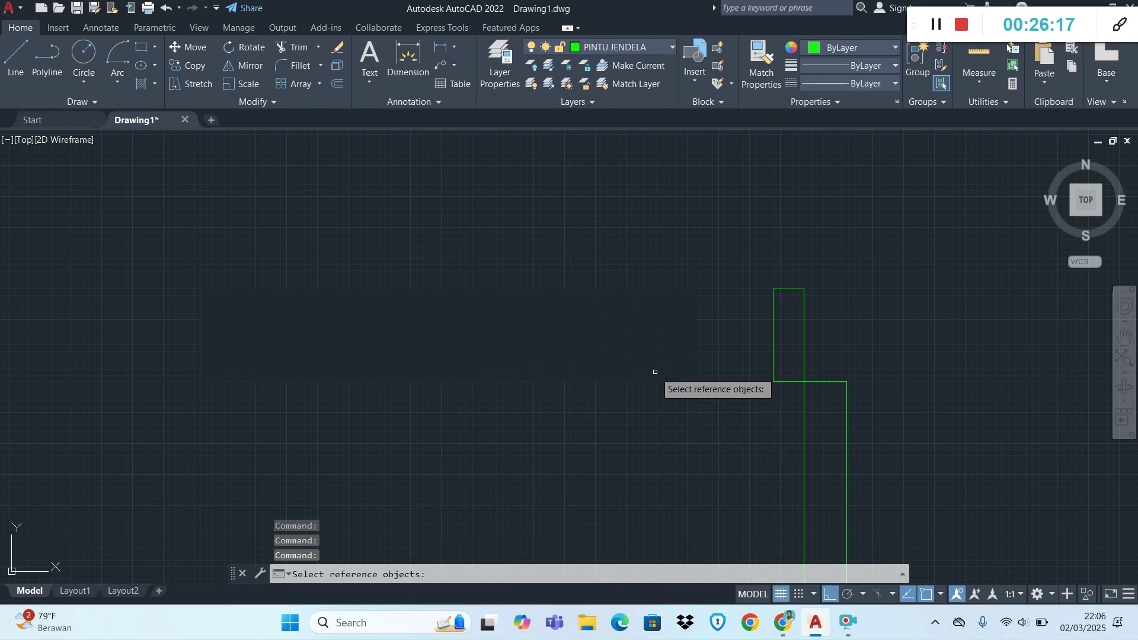
key("Escape")
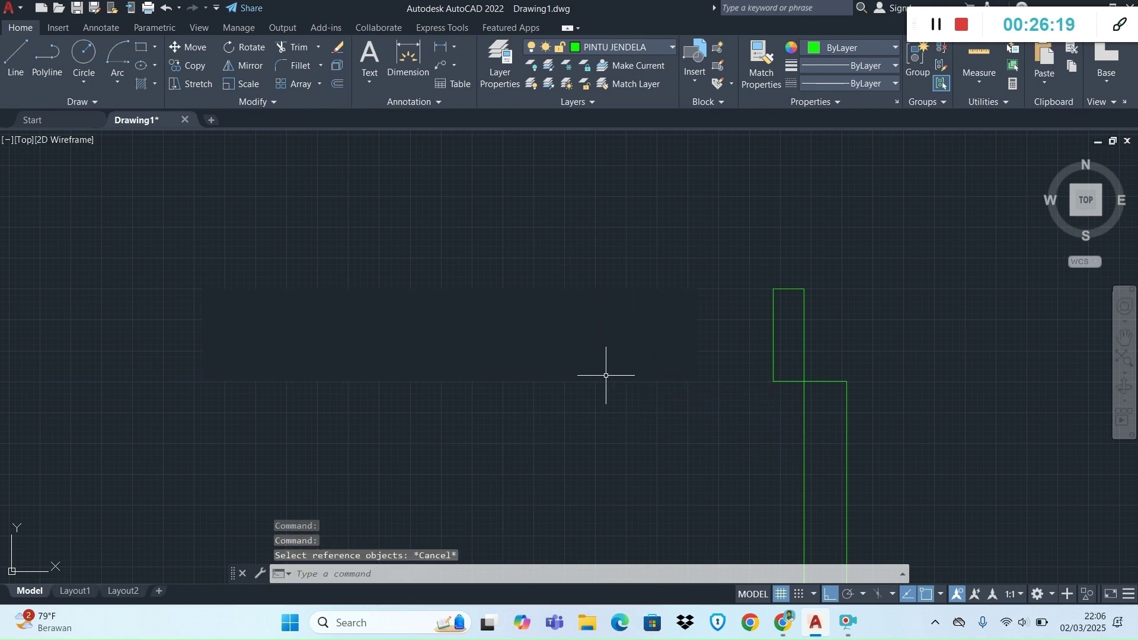
Send the window symbol's wipeout to the back of the draw order.
left_click(604, 382)
right_click(604, 383)
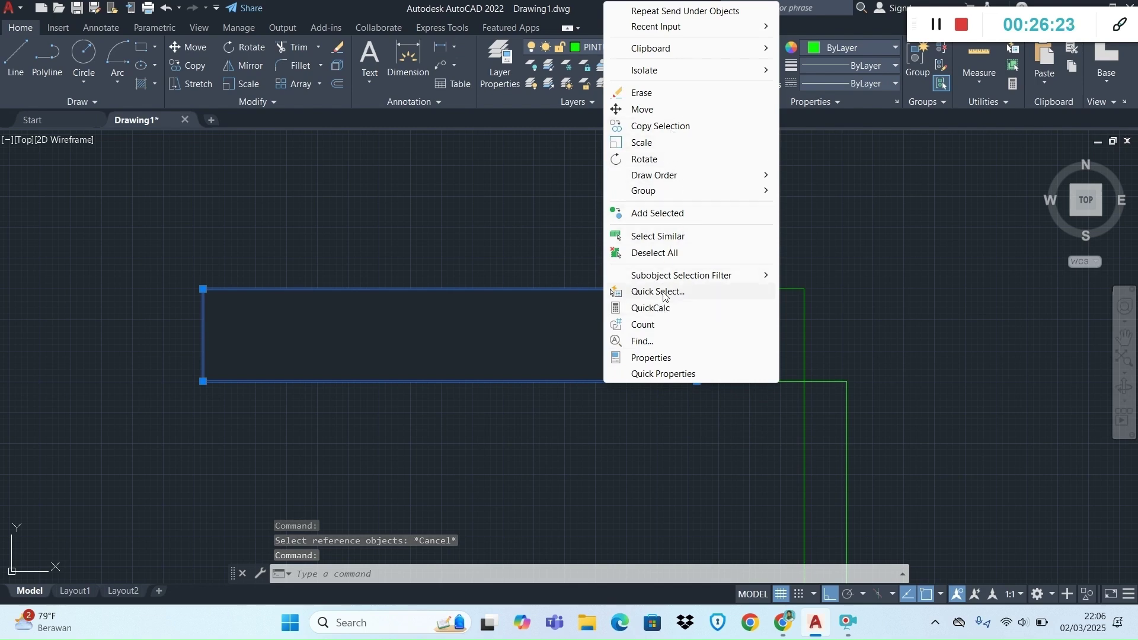
mouse_move(675, 175)
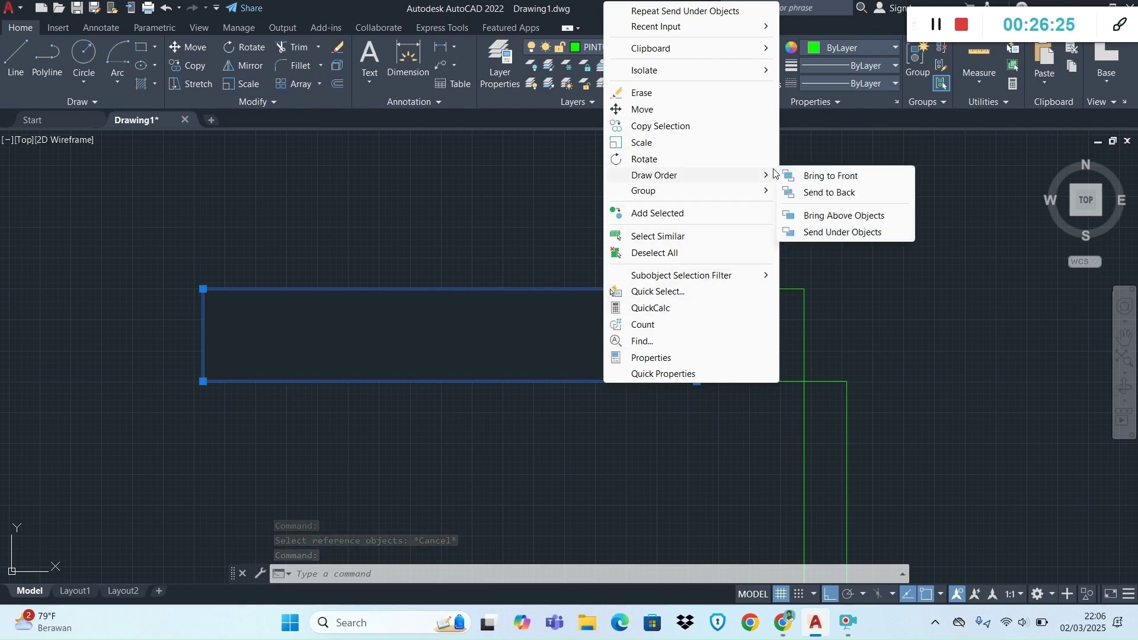
left_click(815, 194)
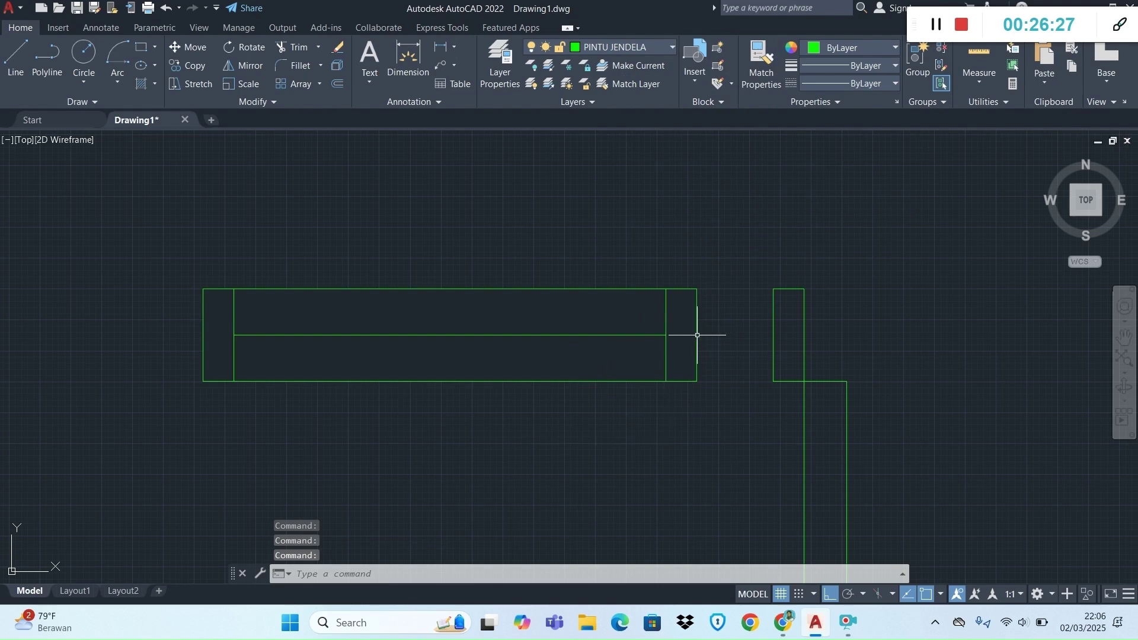
Group all lines of the window symbol together with its wipeout.
scroll(697, 335, "up", 3)
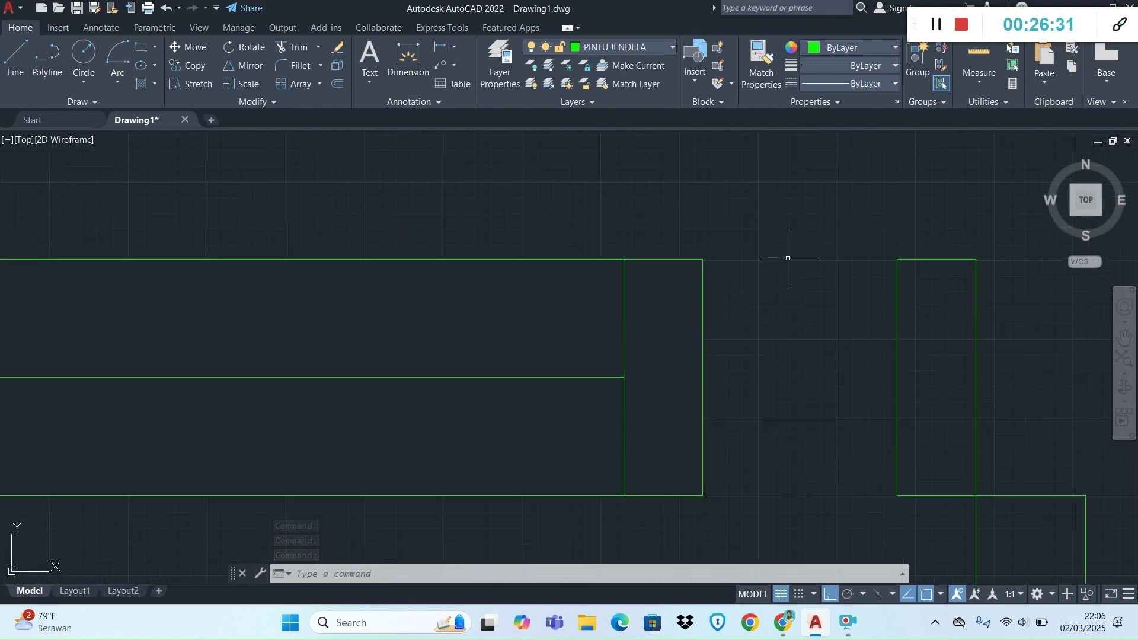
scroll(644, 327, "up", 2)
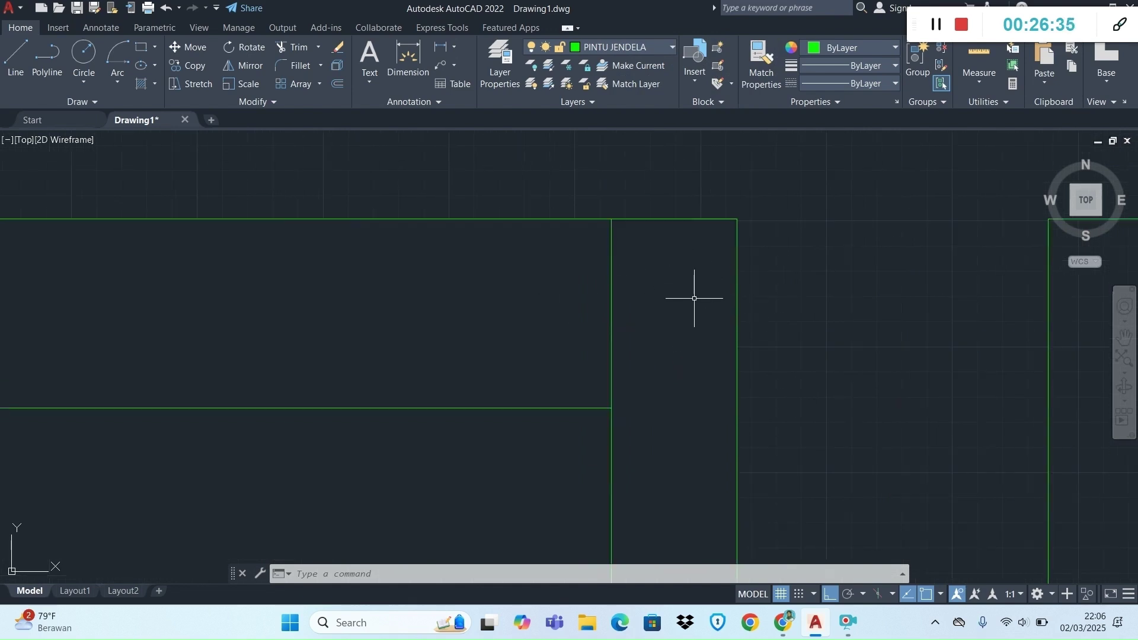
scroll(693, 302, "down", 2)
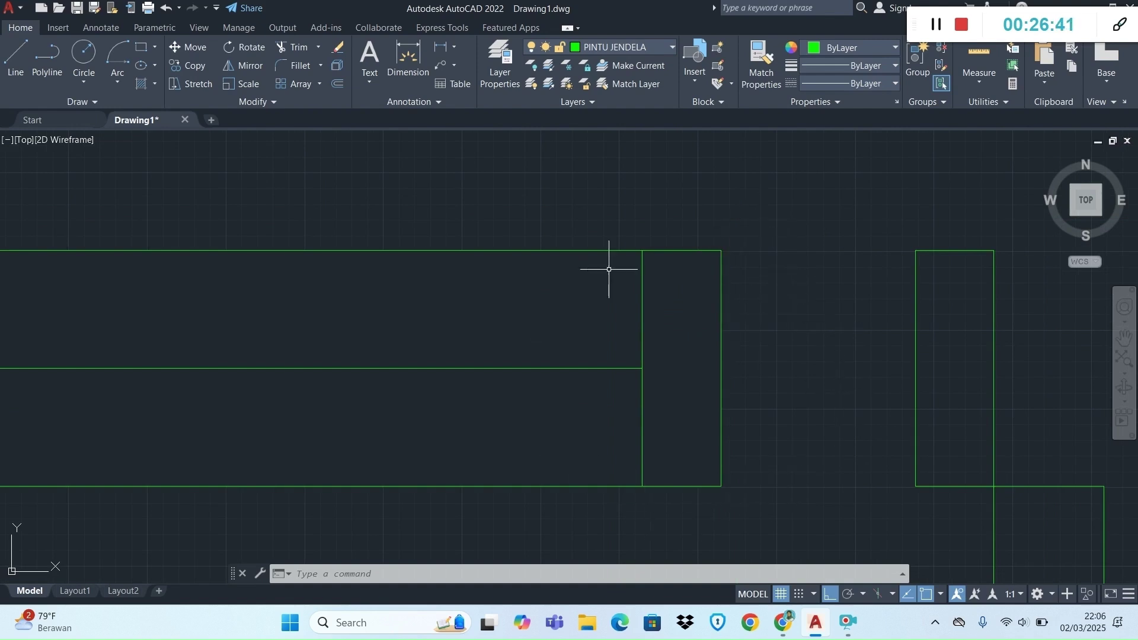
scroll(680, 236, "up", 2)
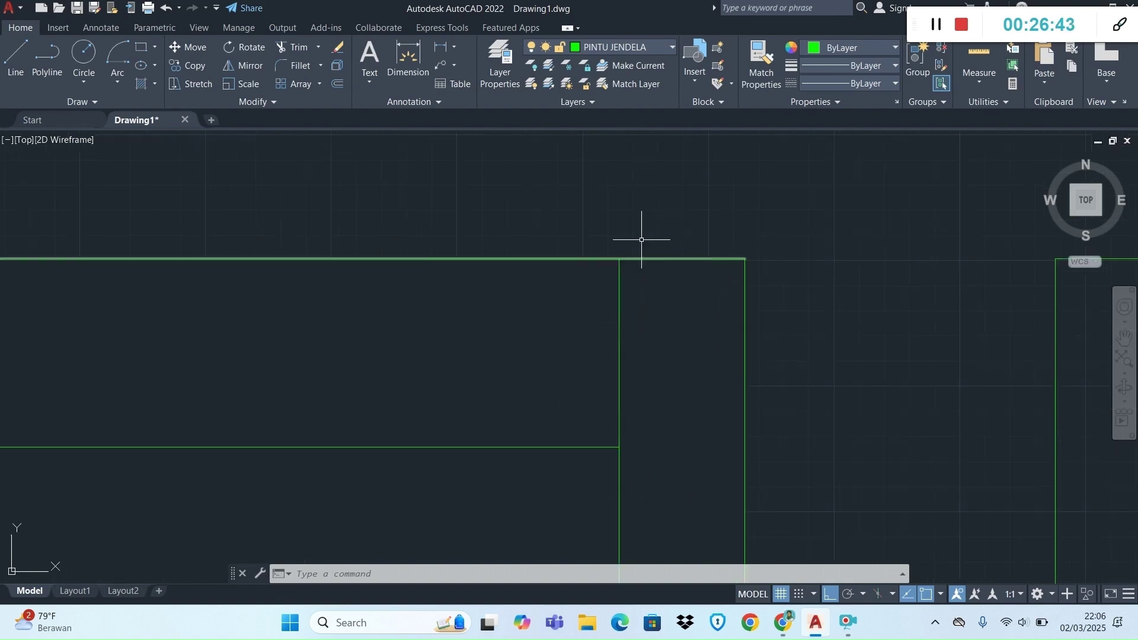
scroll(657, 314, "down", 4)
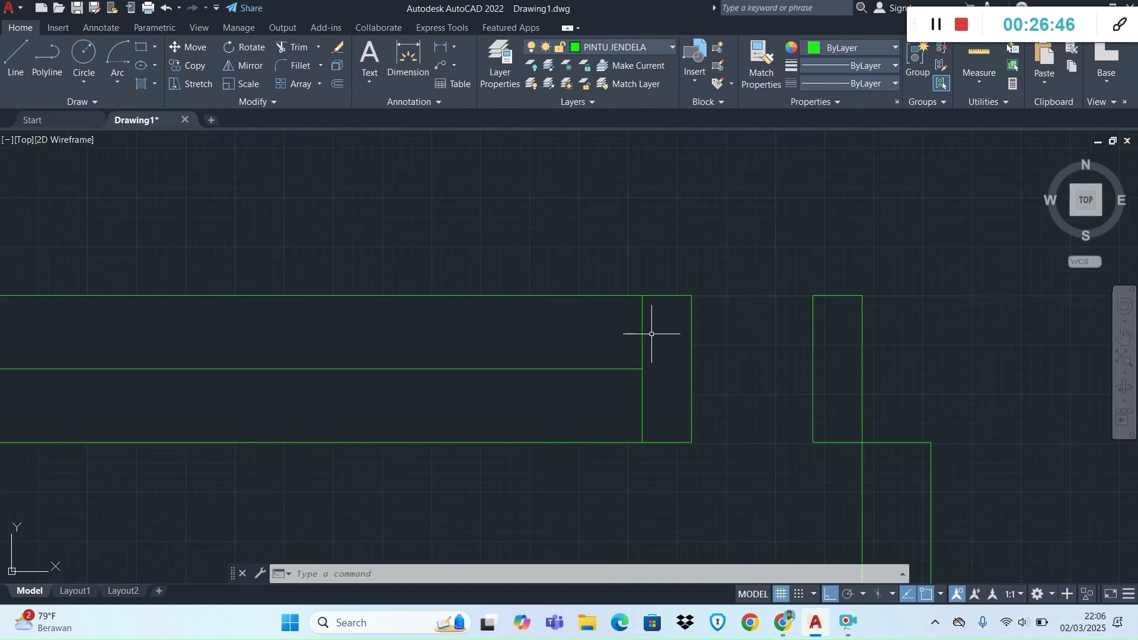
scroll(651, 333, "down", 2)
left_click(714, 416)
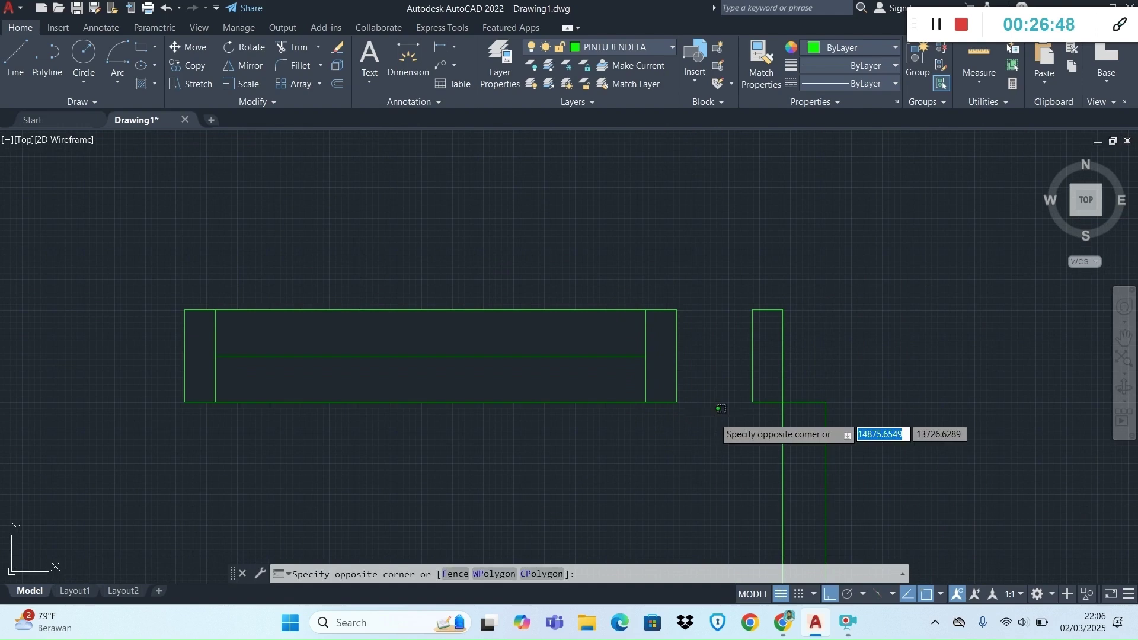
left_click(160, 264)
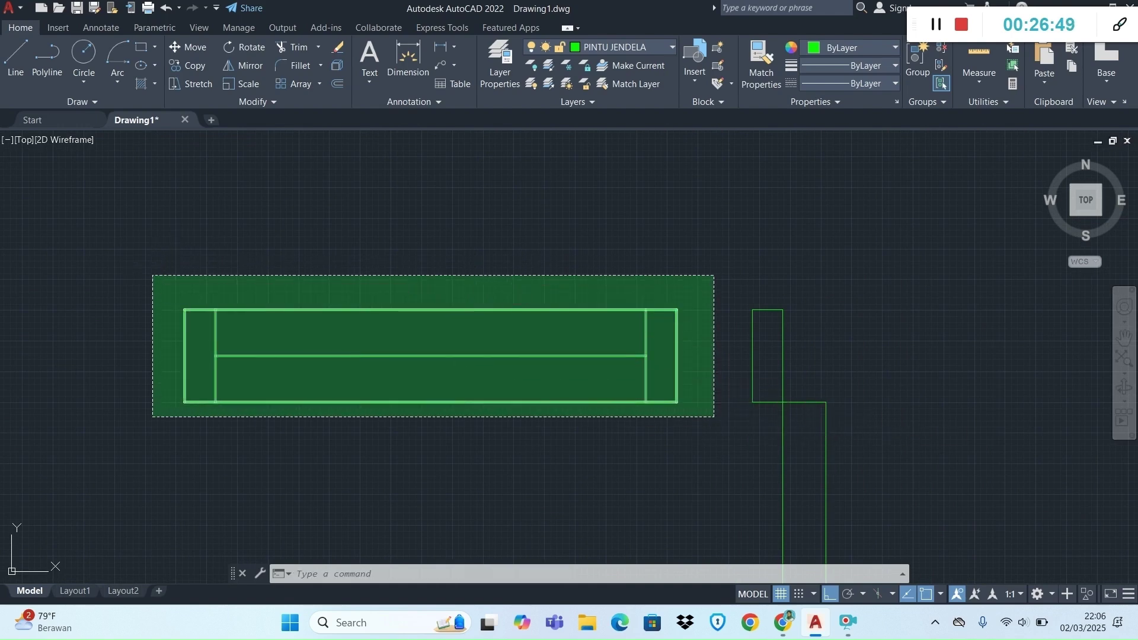
right_click(295, 324)
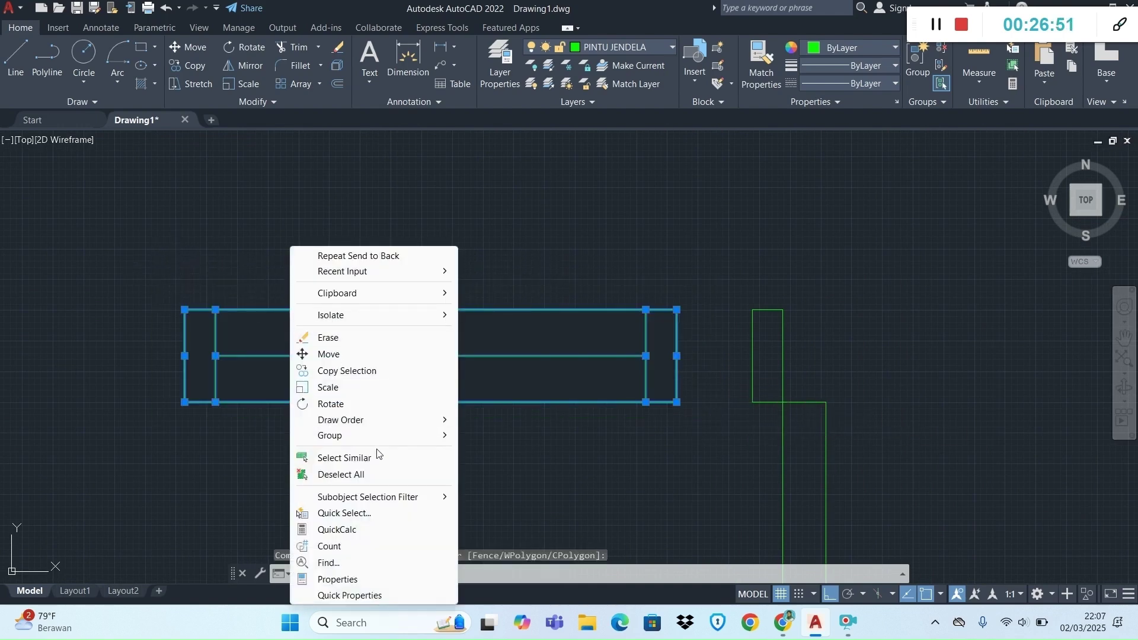
mouse_move(380, 438)
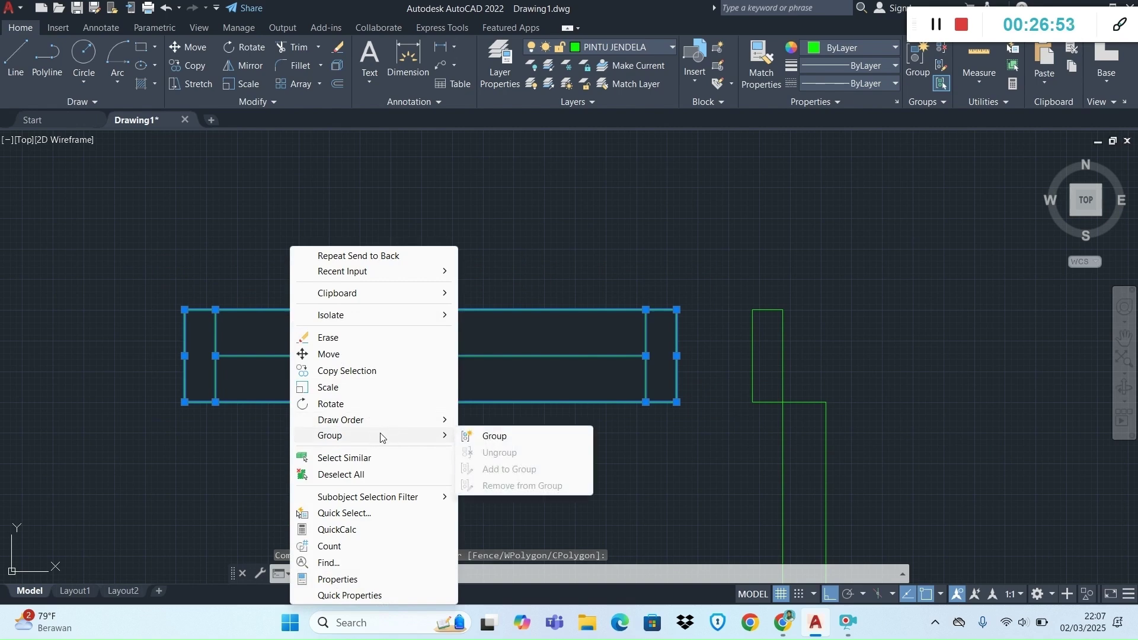
left_click(515, 438)
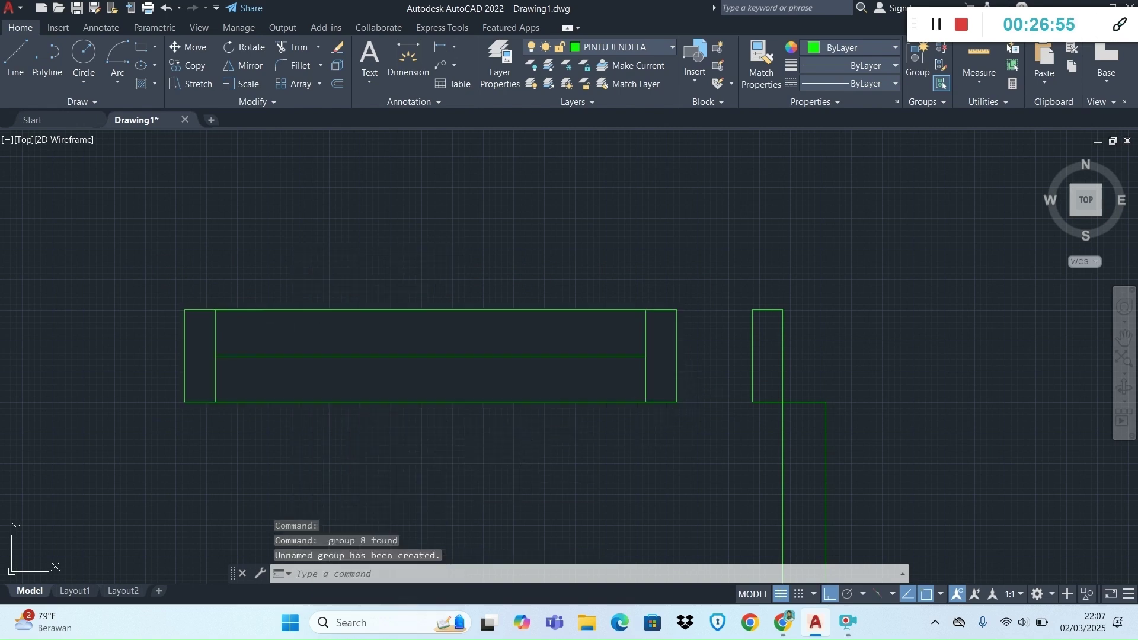
Check that the window symbol selects as a single group, leaving it deselected.
left_click(651, 401)
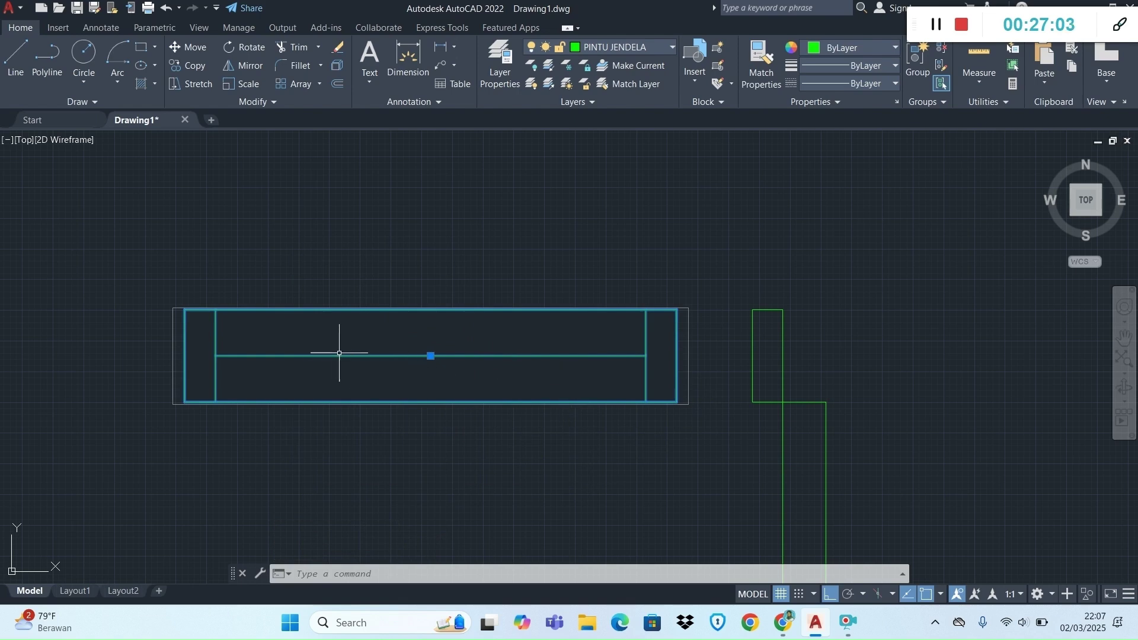
scroll(410, 379, "down", 2)
scroll(410, 378, "down", 1)
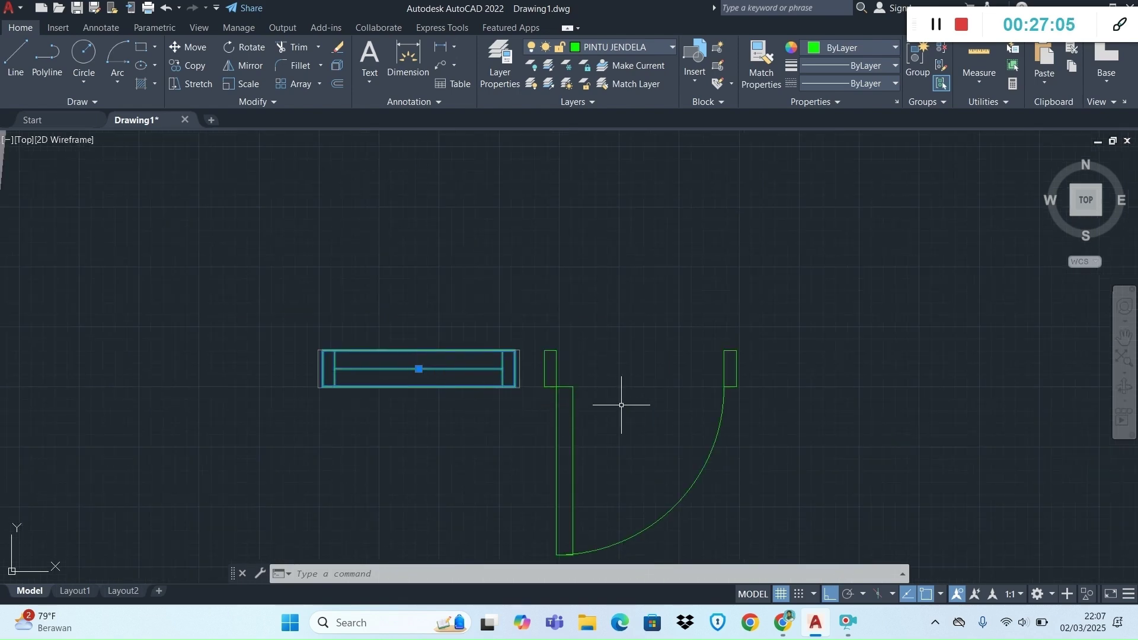
key("Escape")
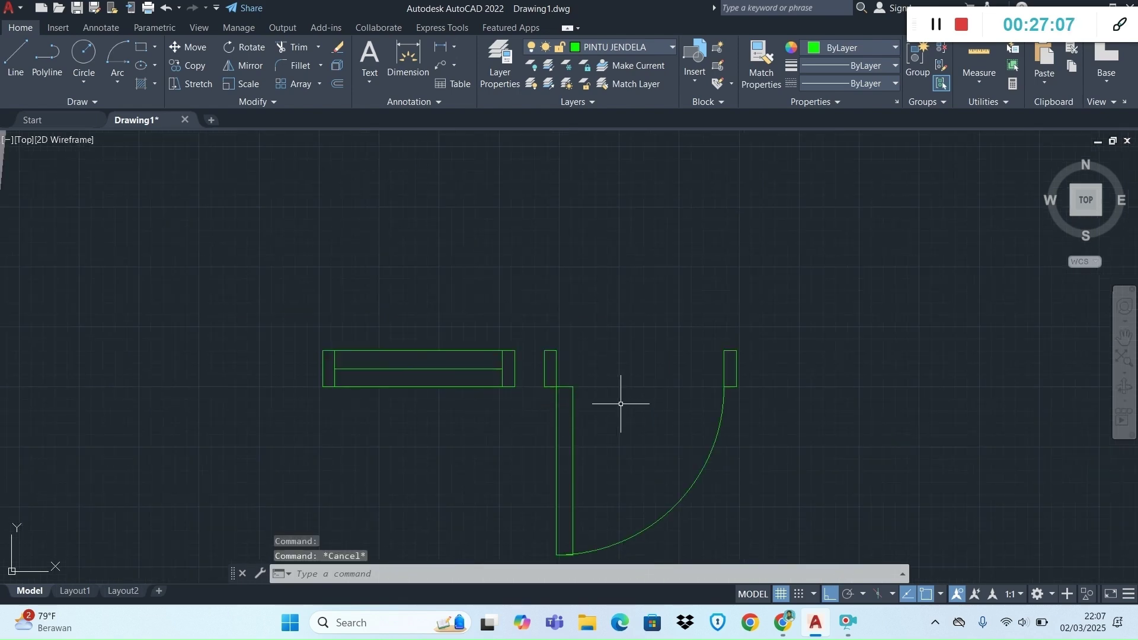
Create a rectangular wipeout across the door opening through the outer corners of the two door jambs.
scroll(621, 404, "down", 2)
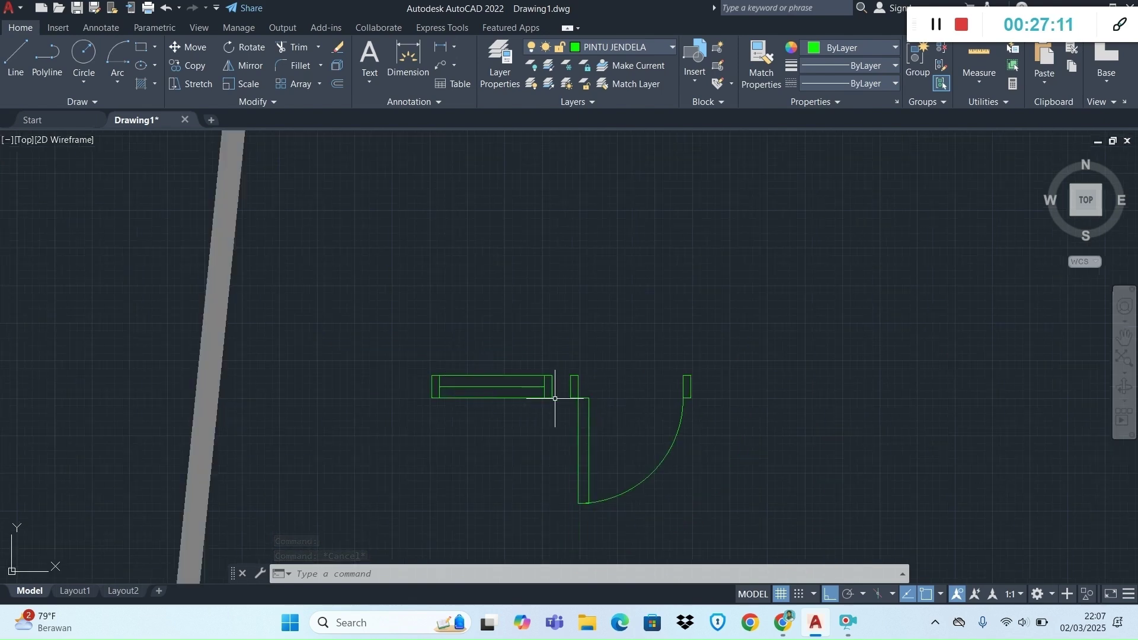
left_click(462, 573)
type("w")
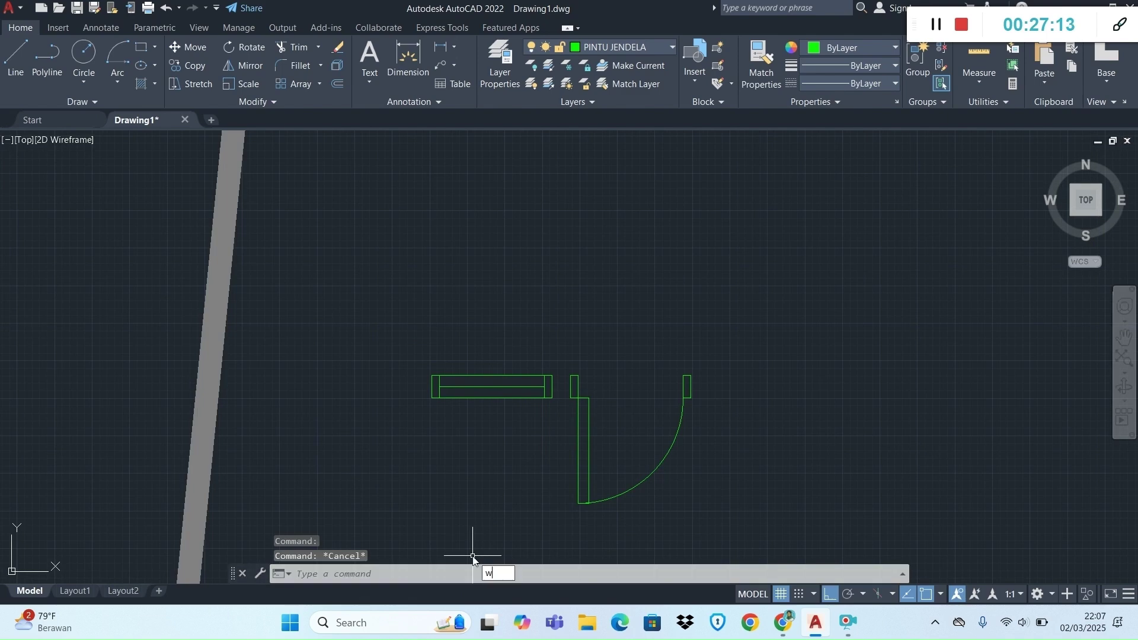
type("ip")
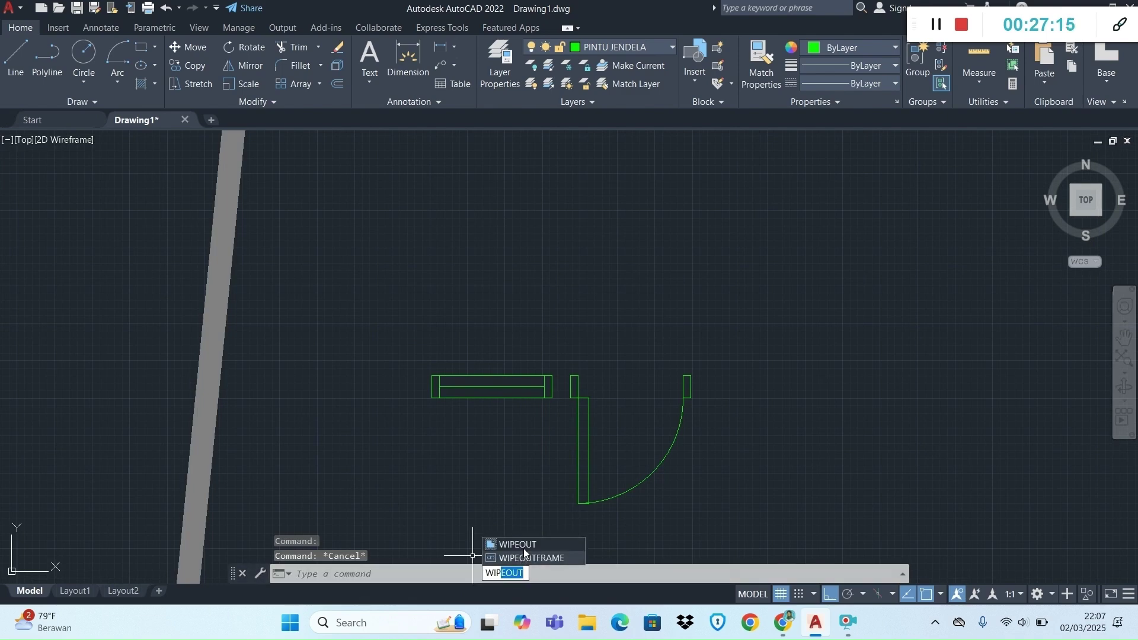
key("Return")
scroll(720, 396, "up", 5)
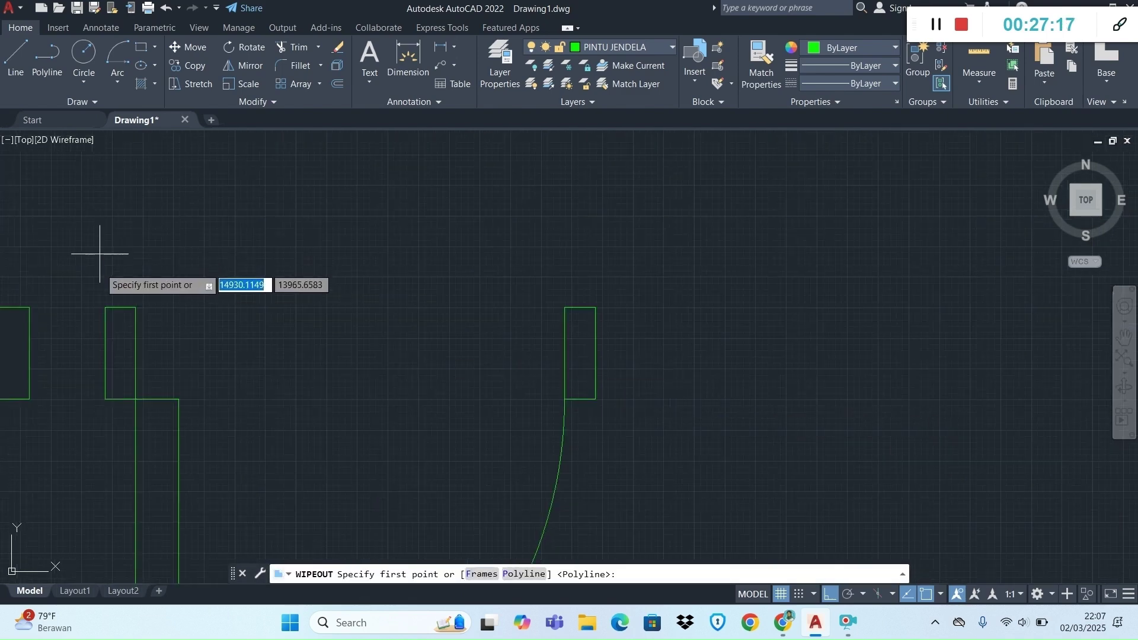
left_click(106, 307)
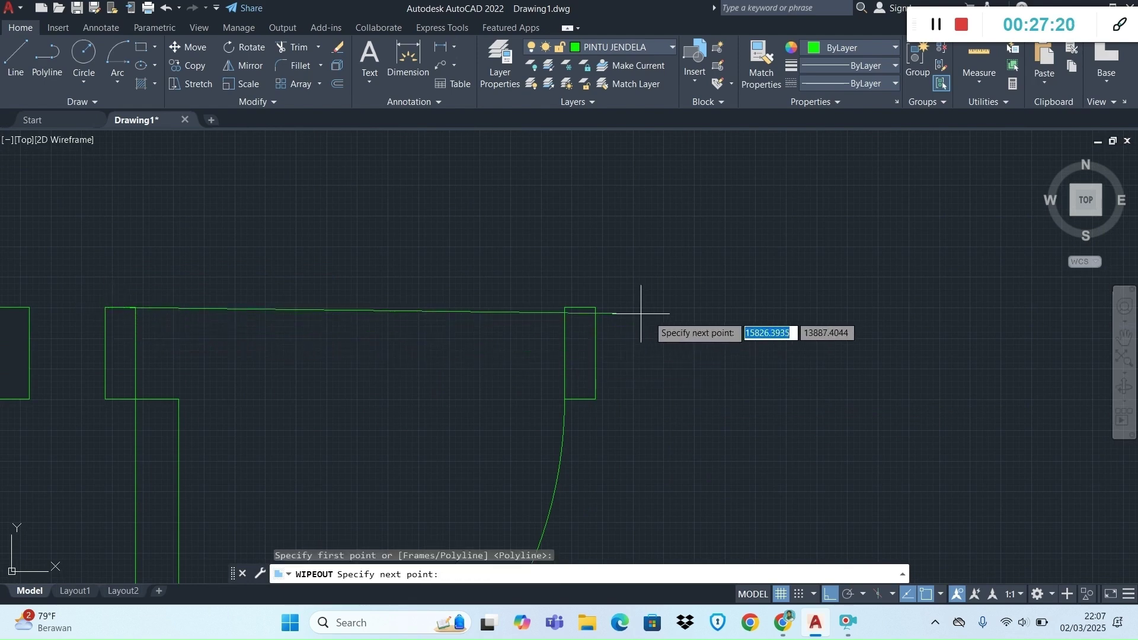
left_click(595, 308)
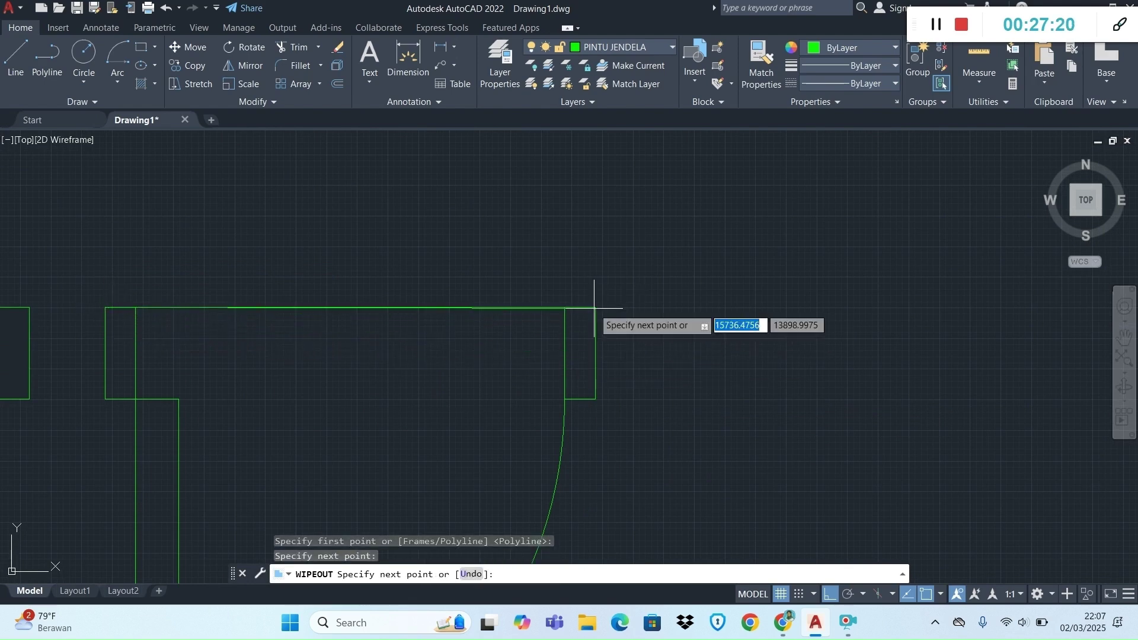
left_click(595, 399)
left_click(108, 399)
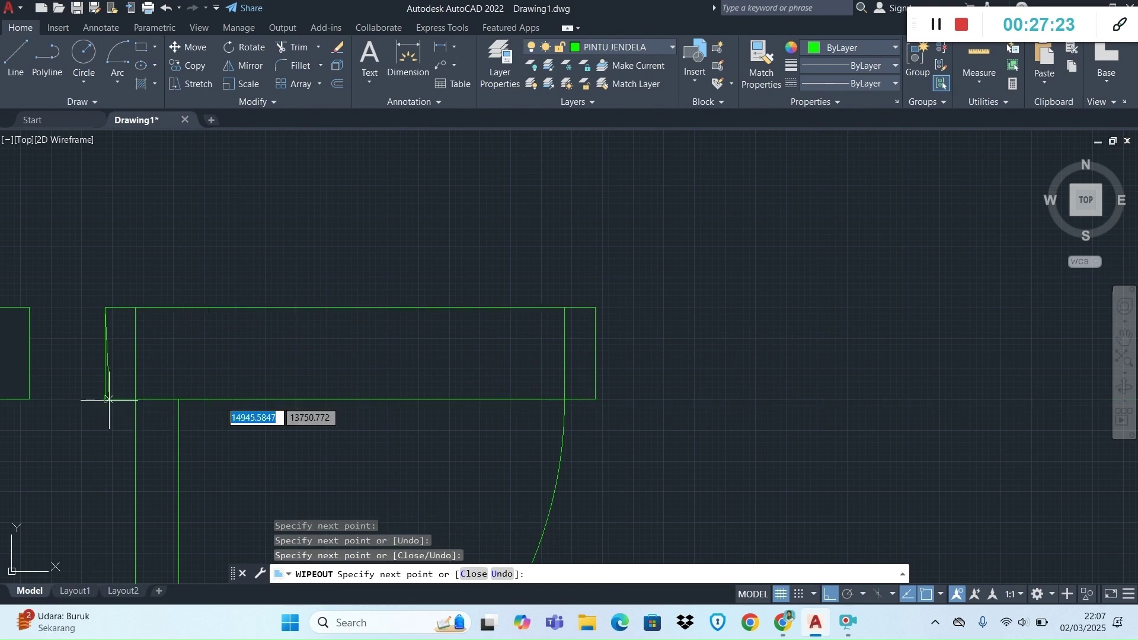
key("Return")
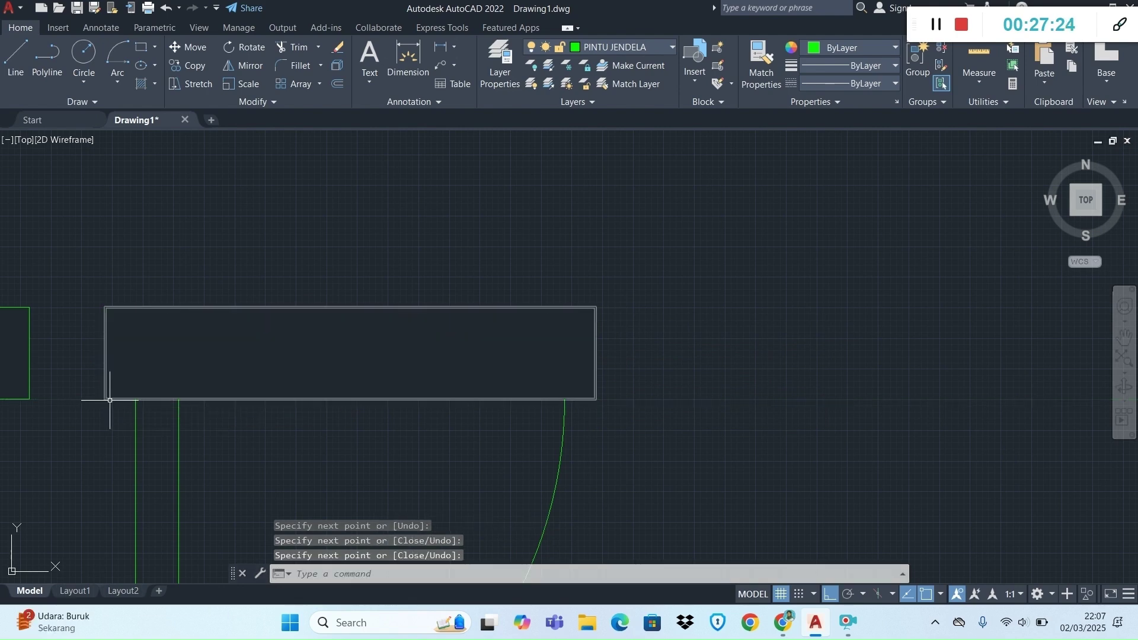
Send the door opening's wipeout to the back of the draw order.
right_click(508, 375)
left_click(497, 396)
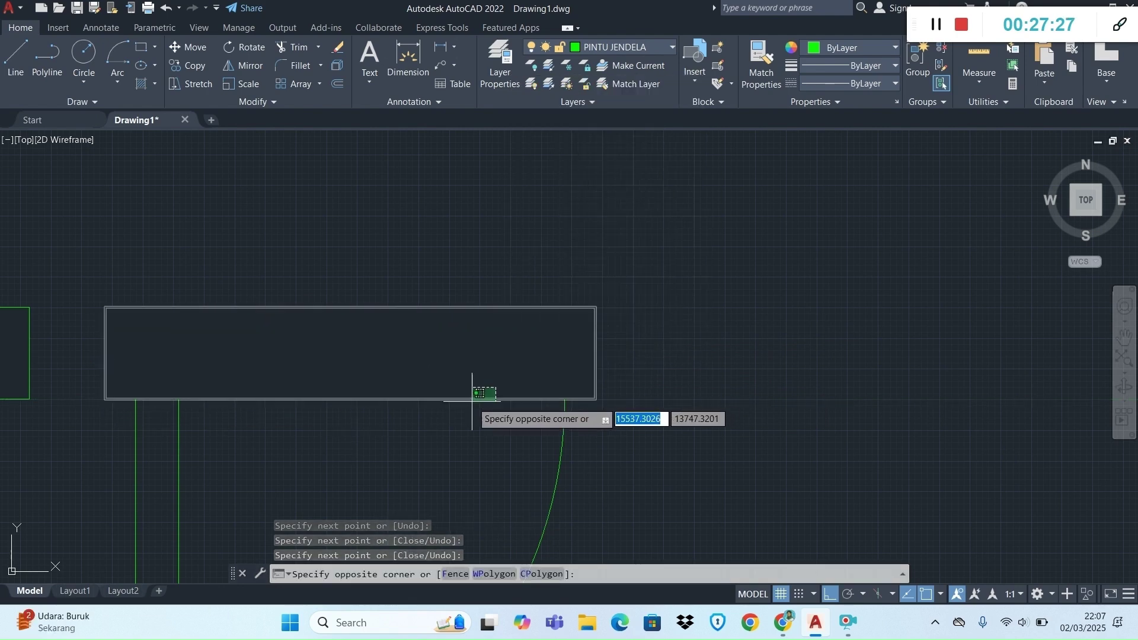
left_click(471, 401)
right_click(494, 224)
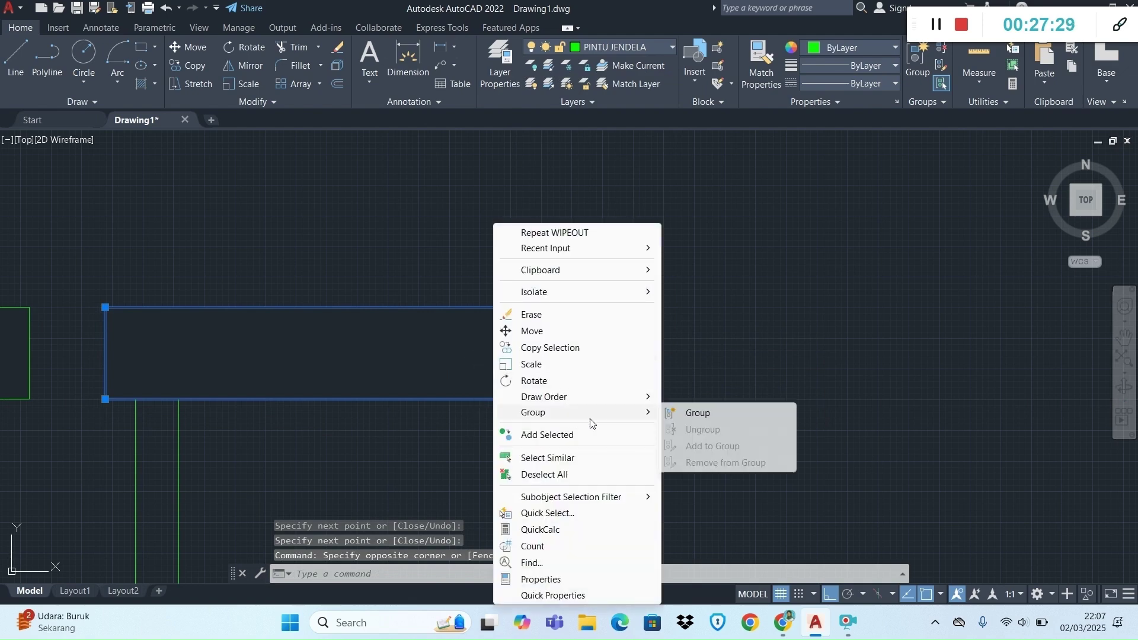
mouse_move(599, 396)
left_click(713, 415)
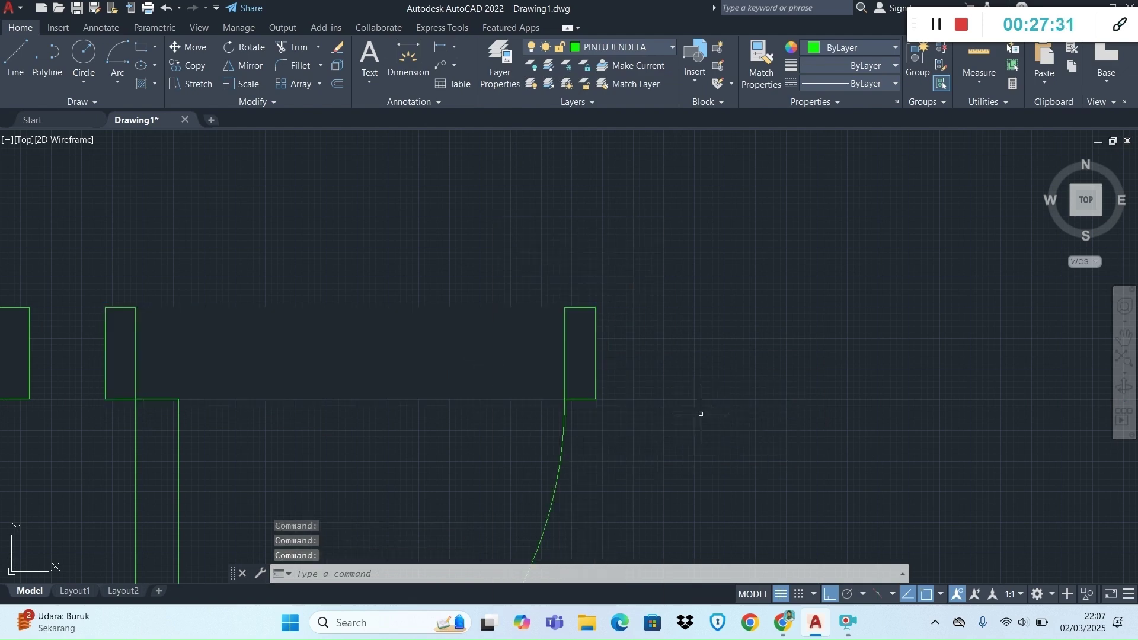
Group all parts of the door symbol together with its wipeout.
scroll(625, 420, "down", 6)
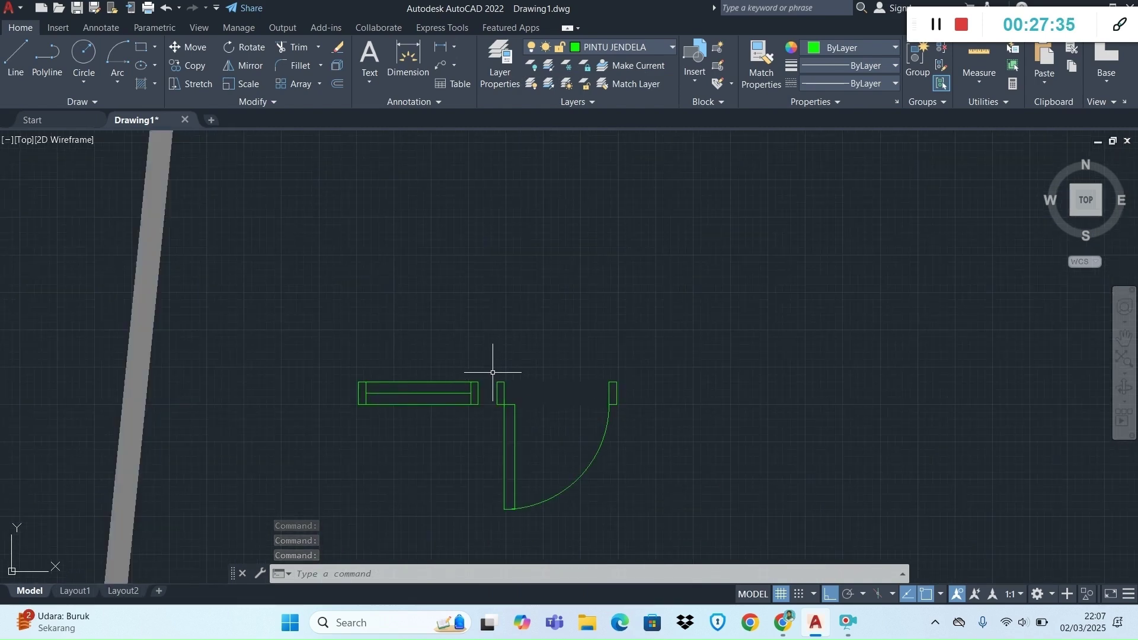
left_click(491, 376)
left_click(638, 544)
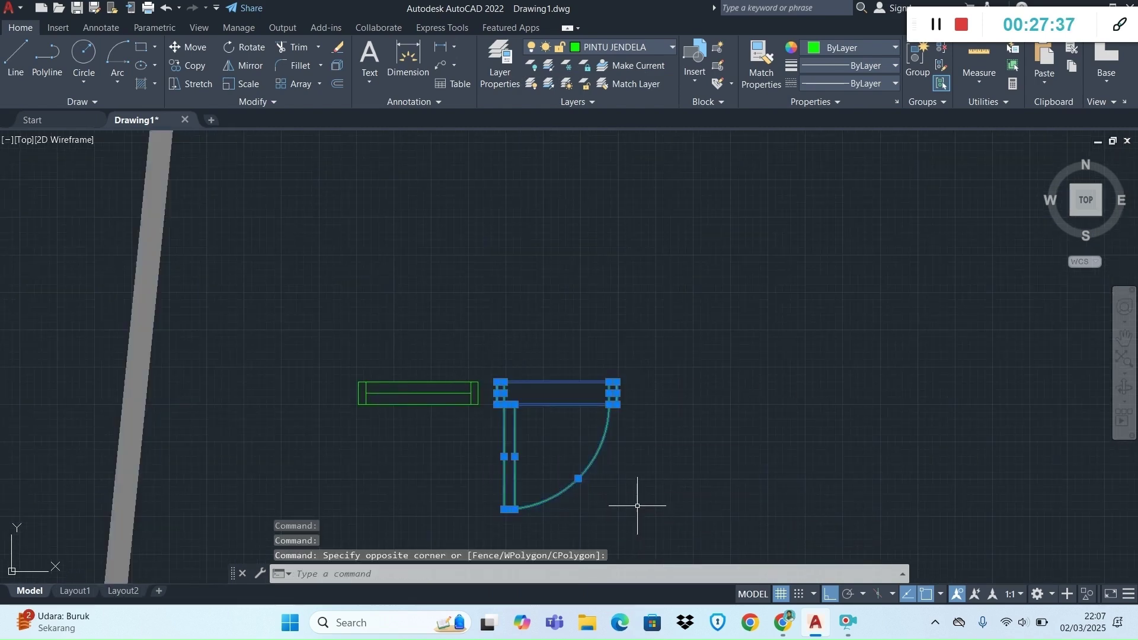
right_click(583, 413)
mouse_move(656, 247)
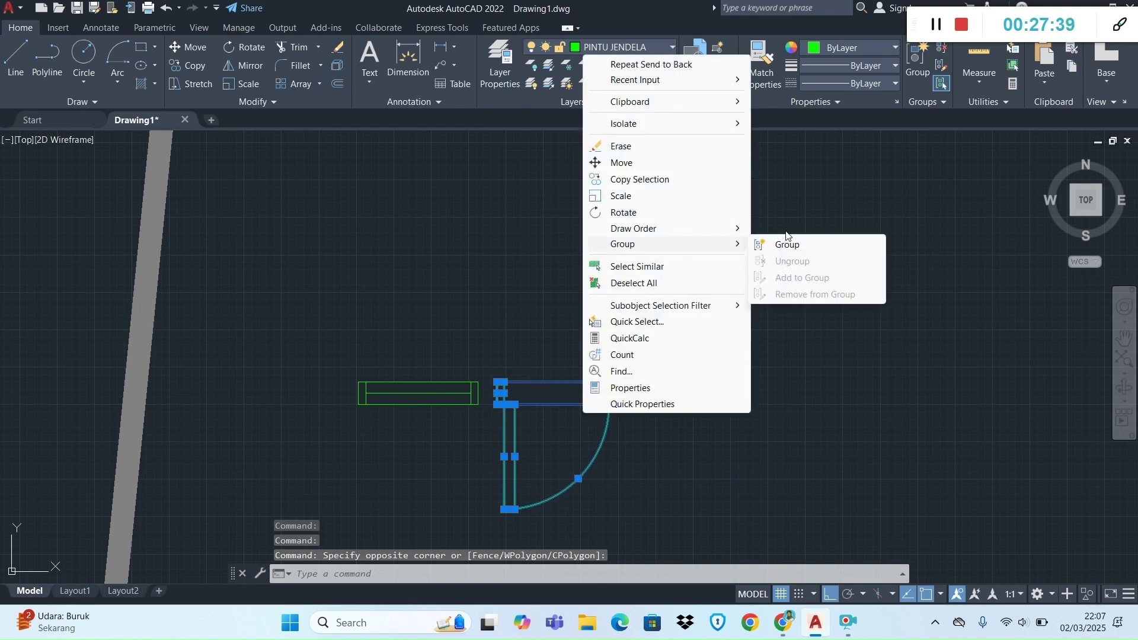
left_click(800, 245)
scroll(535, 421, "down", 4)
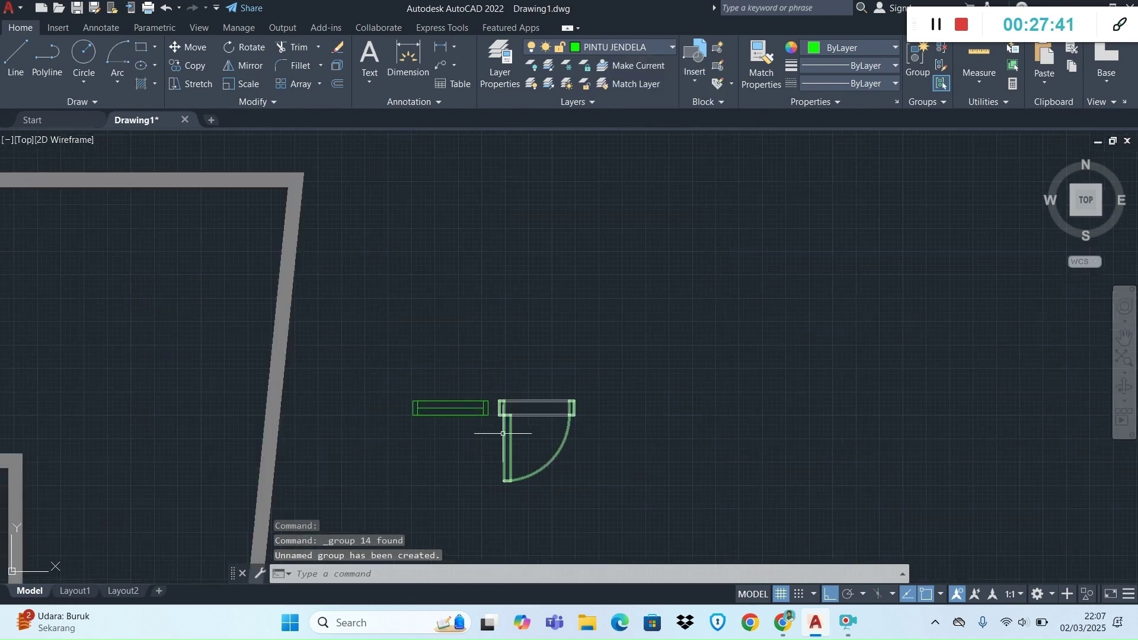
scroll(457, 457, "up", 6)
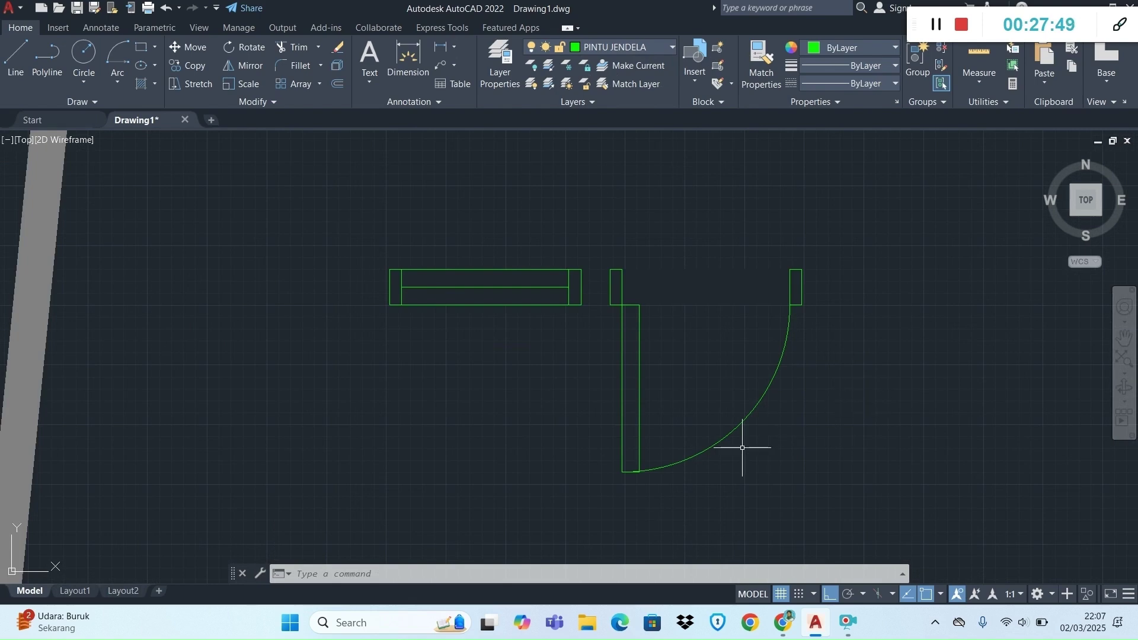
Switch to the practical-module PDF in the browser and examine where its floor plan places the doors and windows, then return to AutoCAD.
key("alt+Tab")
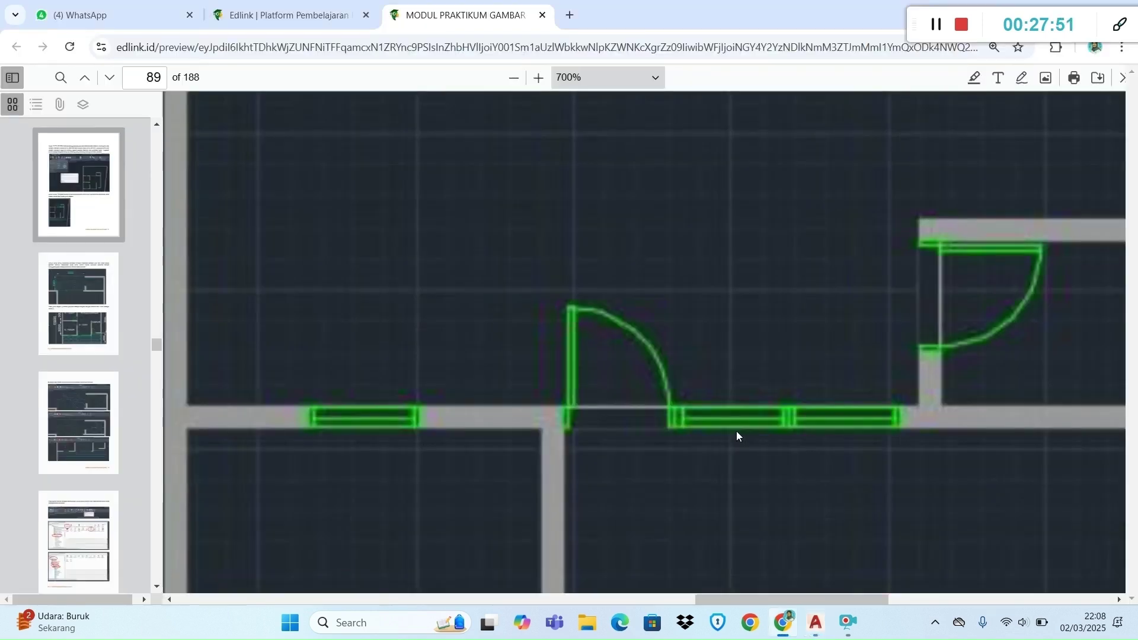
scroll(702, 403, "down", 4)
scroll(702, 401, "down", 5, "ctrl")
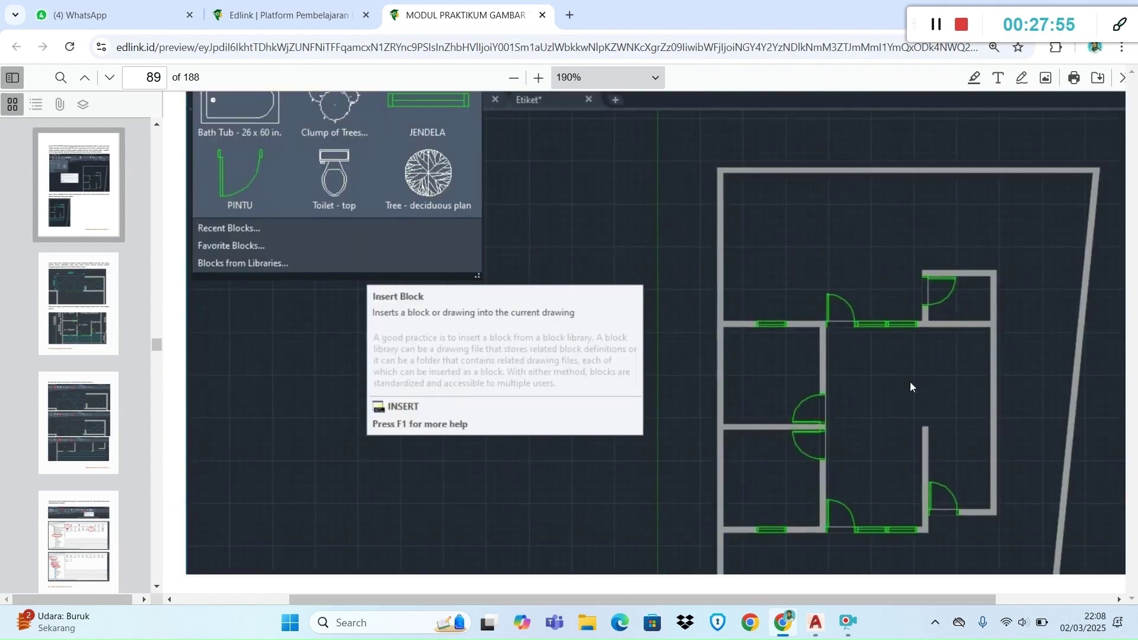
scroll(911, 384, "up", 3)
scroll(910, 384, "down", 3)
scroll(909, 385, "up", 3, "ctrl")
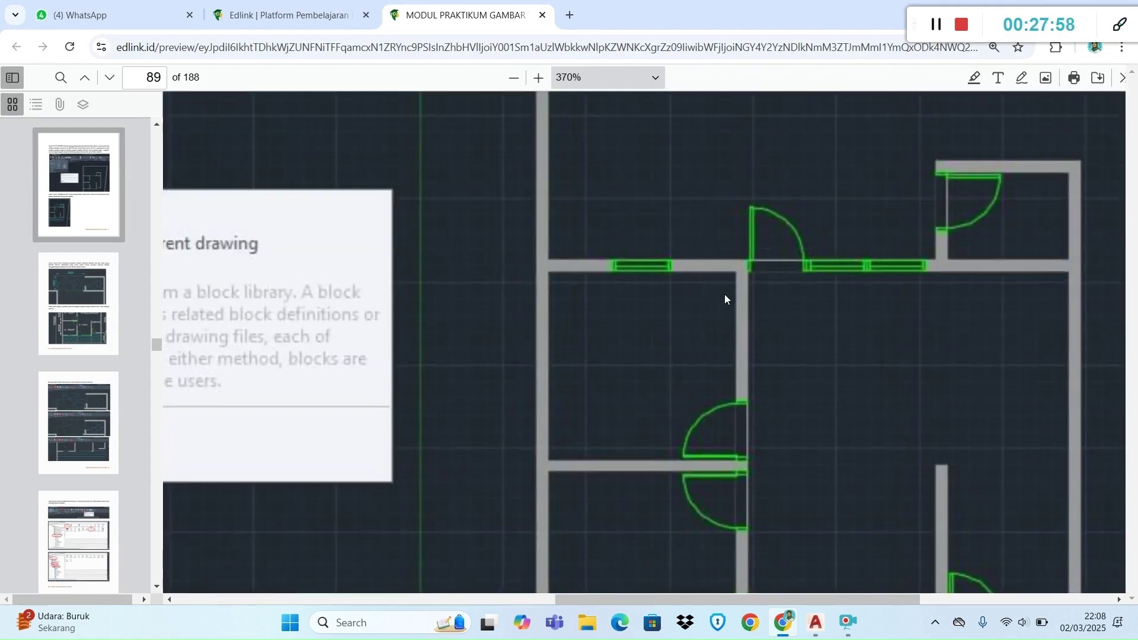
scroll(651, 278, "down", 3)
scroll(651, 279, "up", 1)
key("alt+Tab")
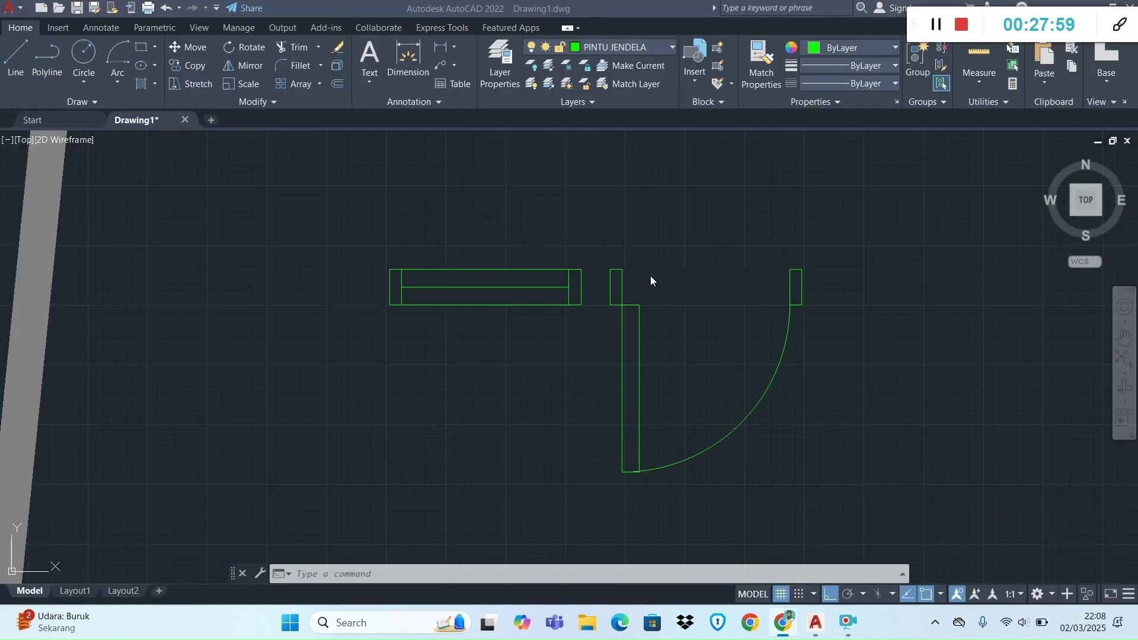
Copy the window symbol by its centre to above the upper-left room and, with Ortho off, to below the lower-left room.
left_click(593, 319)
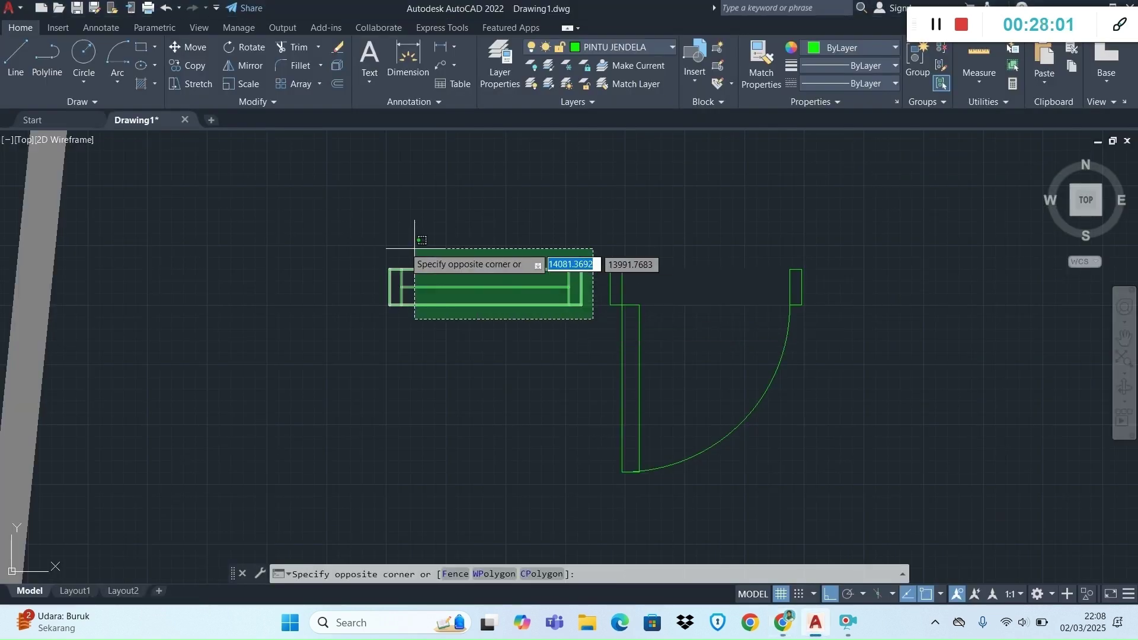
left_click(371, 251)
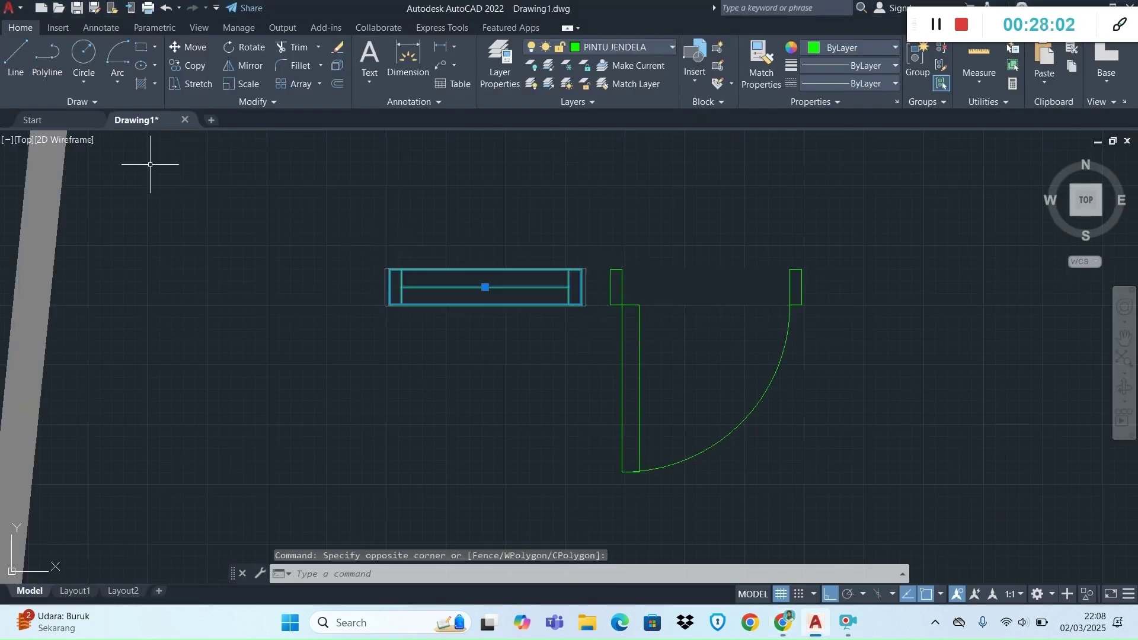
left_click(185, 65)
left_click(485, 287)
scroll(415, 403, "down", 5)
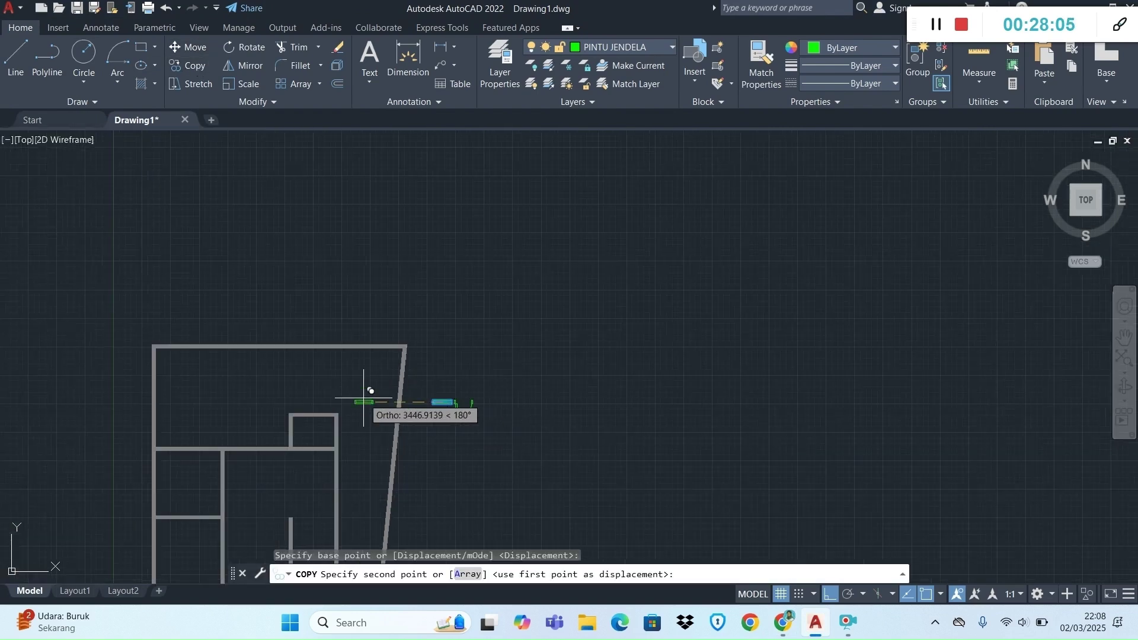
scroll(267, 391, "down", 1)
scroll(177, 468, "up", 3)
scroll(190, 466, "down", 5)
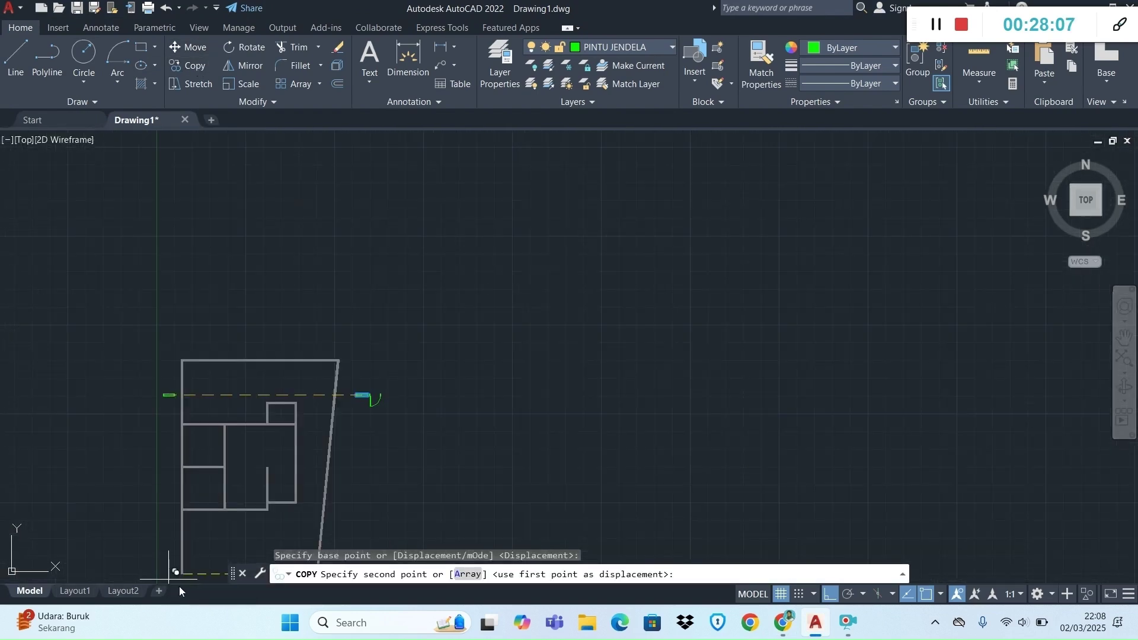
scroll(209, 510, "up", 2)
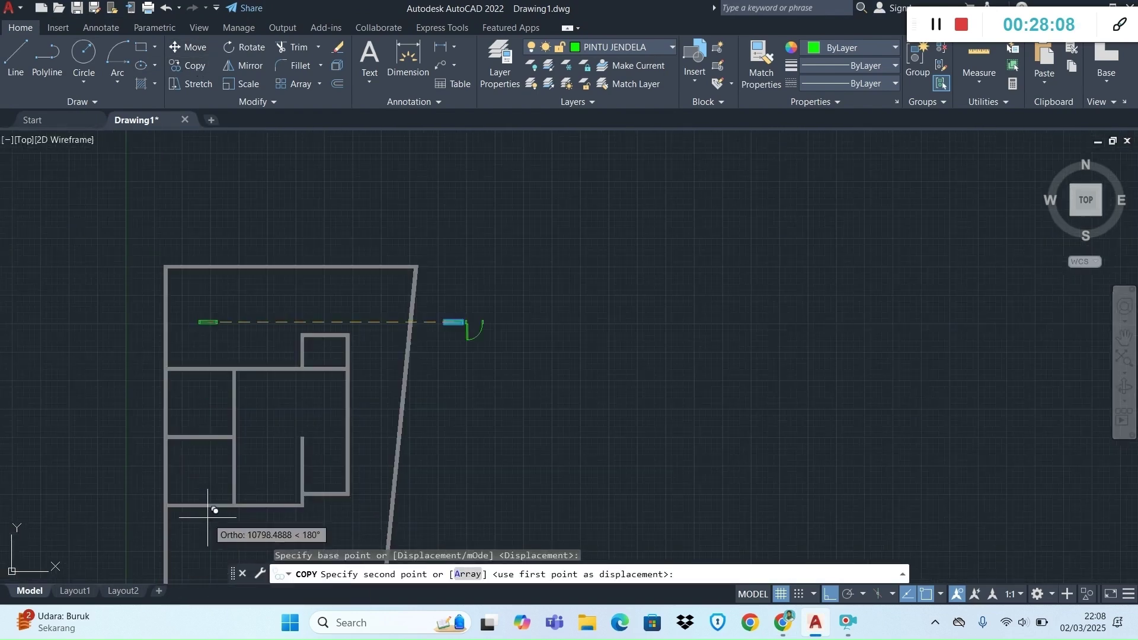
left_click(192, 351)
left_click(832, 595)
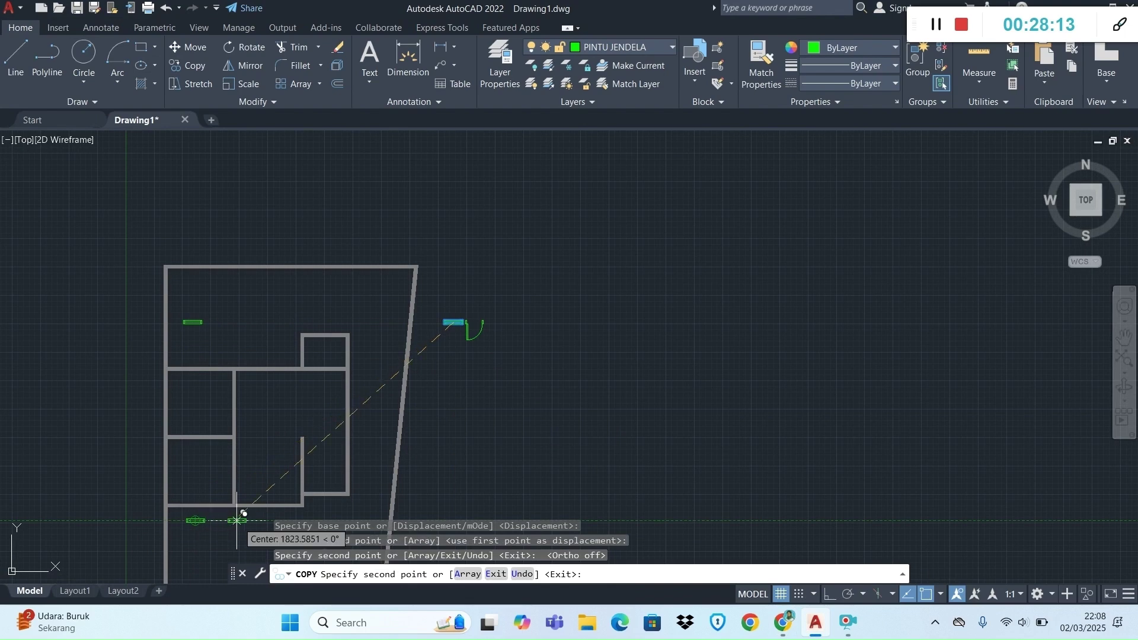
Check the module's floor plan for window positions and place two more window copies in a row above the central room's upper wall.
key("alt+Tab")
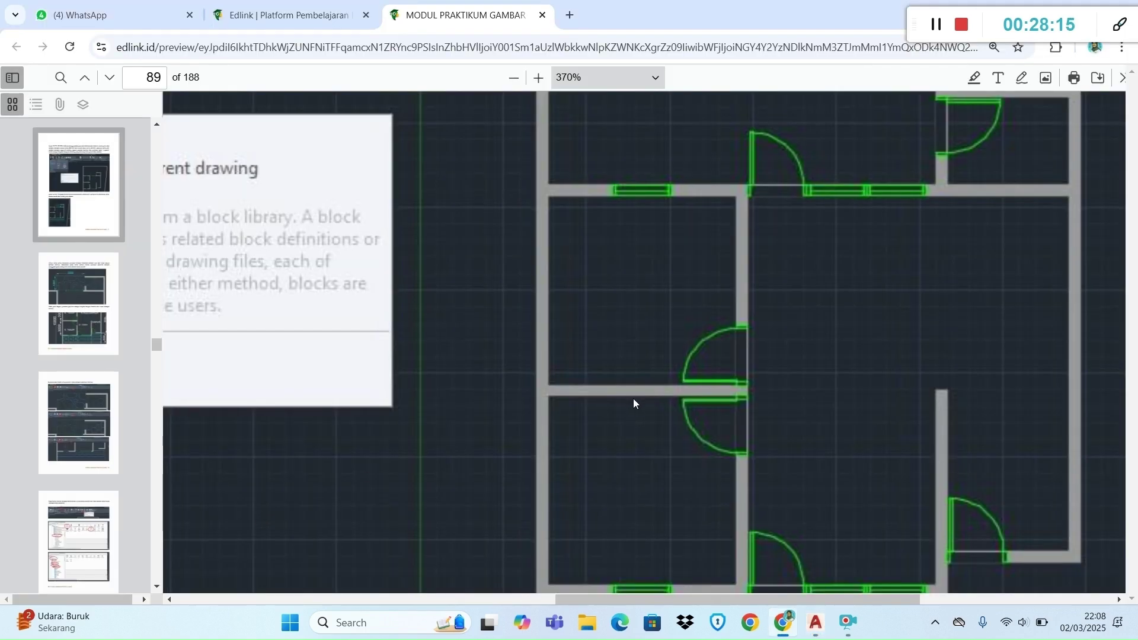
scroll(634, 399, "down", 1)
scroll(634, 399, "up", 1)
scroll(652, 414, "down", 1)
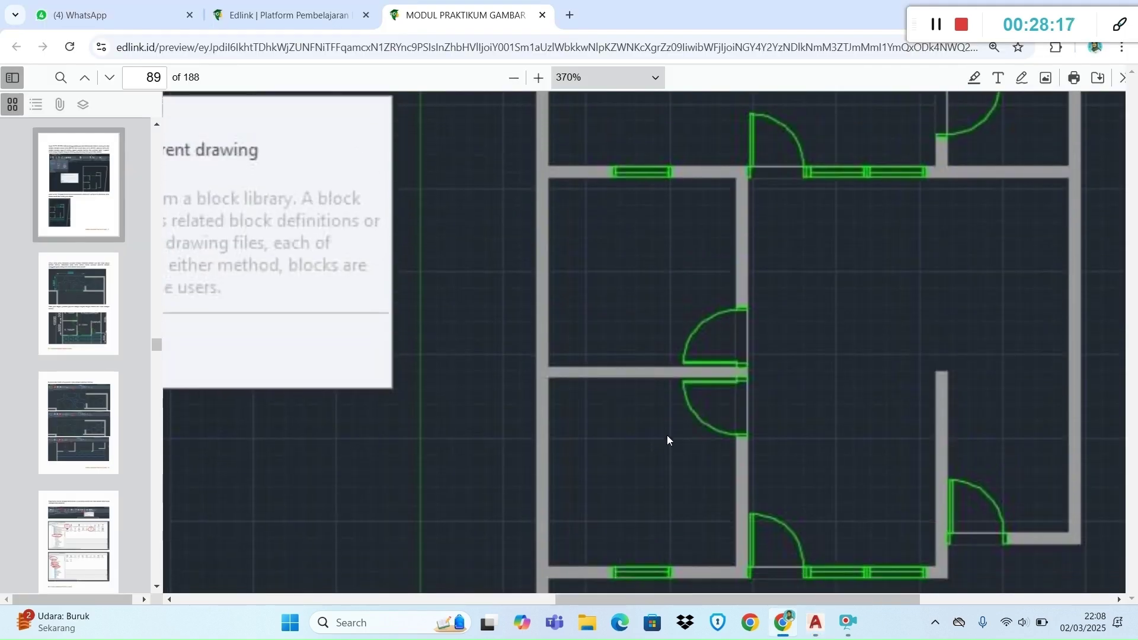
scroll(667, 435, "up", 1)
key("alt+Tab")
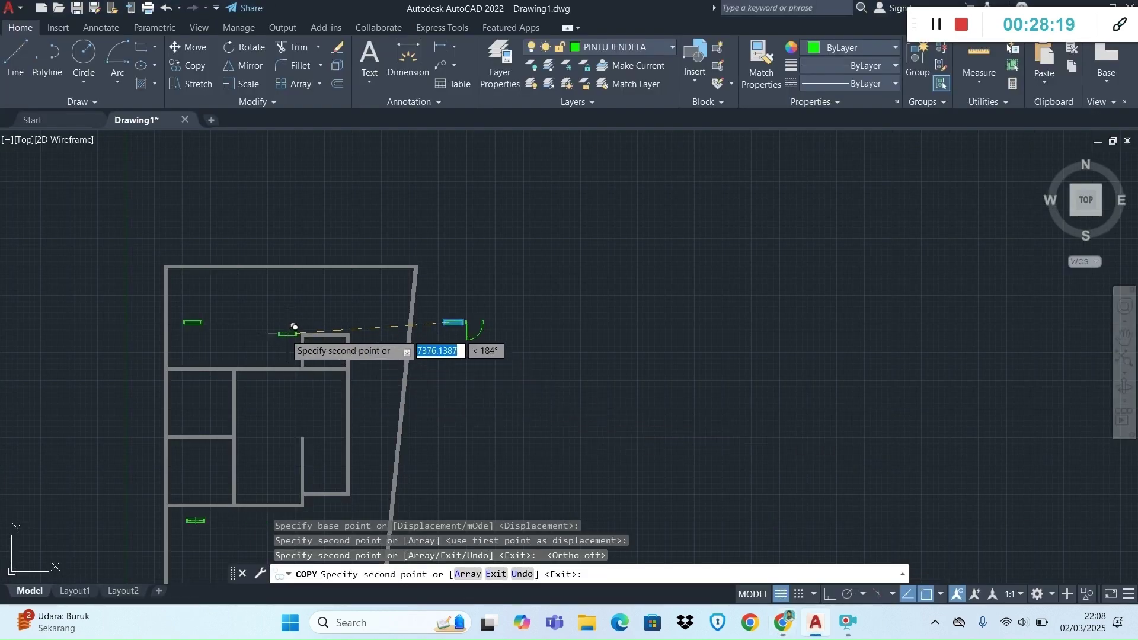
left_click(256, 357)
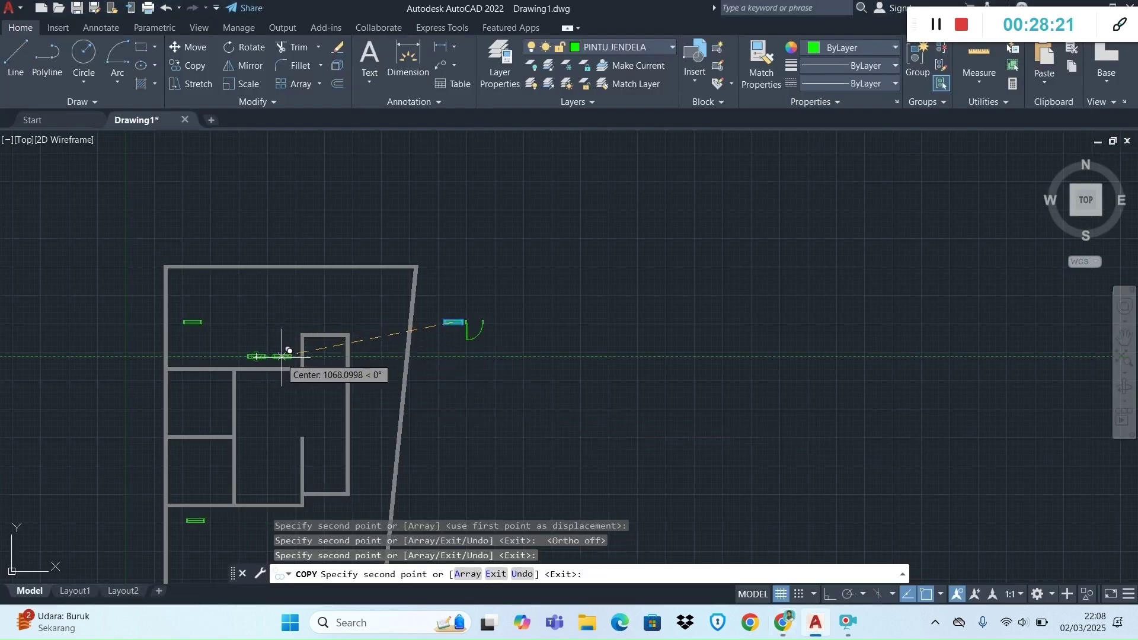
left_click(282, 356)
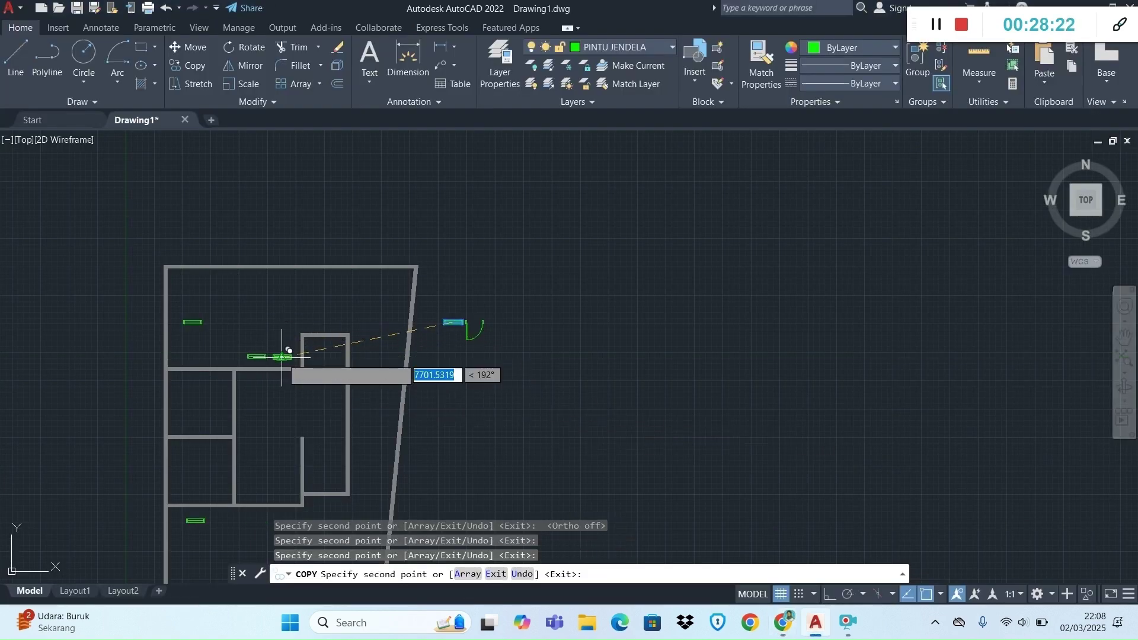
Place two more window copies side by side below the central room's lower wall and end the Copy command.
left_click(256, 518)
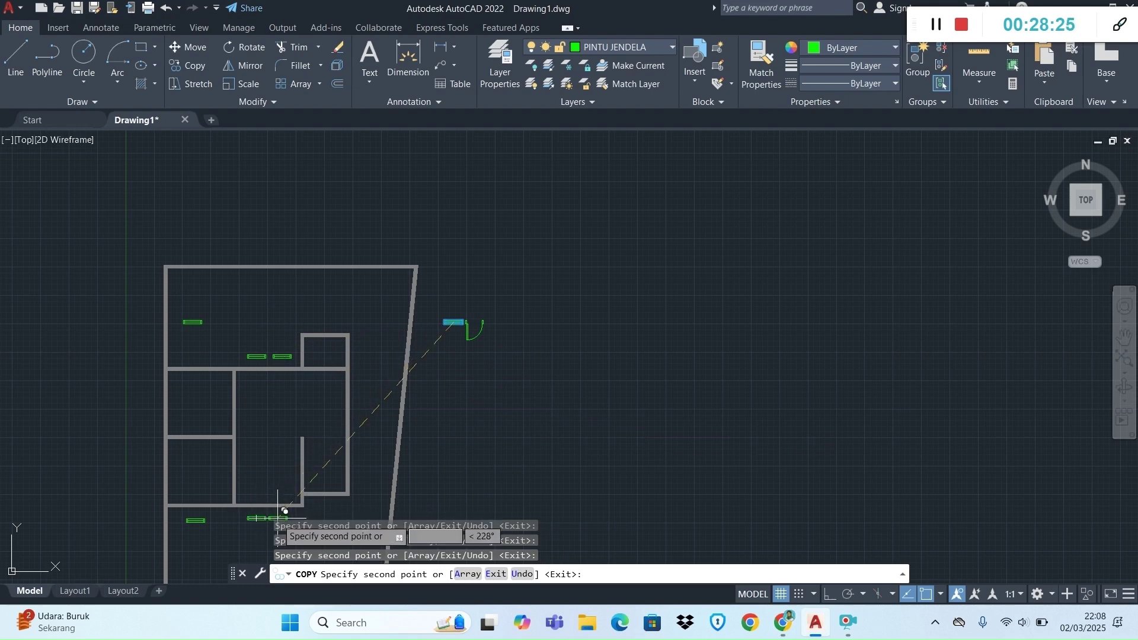
key("Escape")
scroll(289, 463, "down", 4)
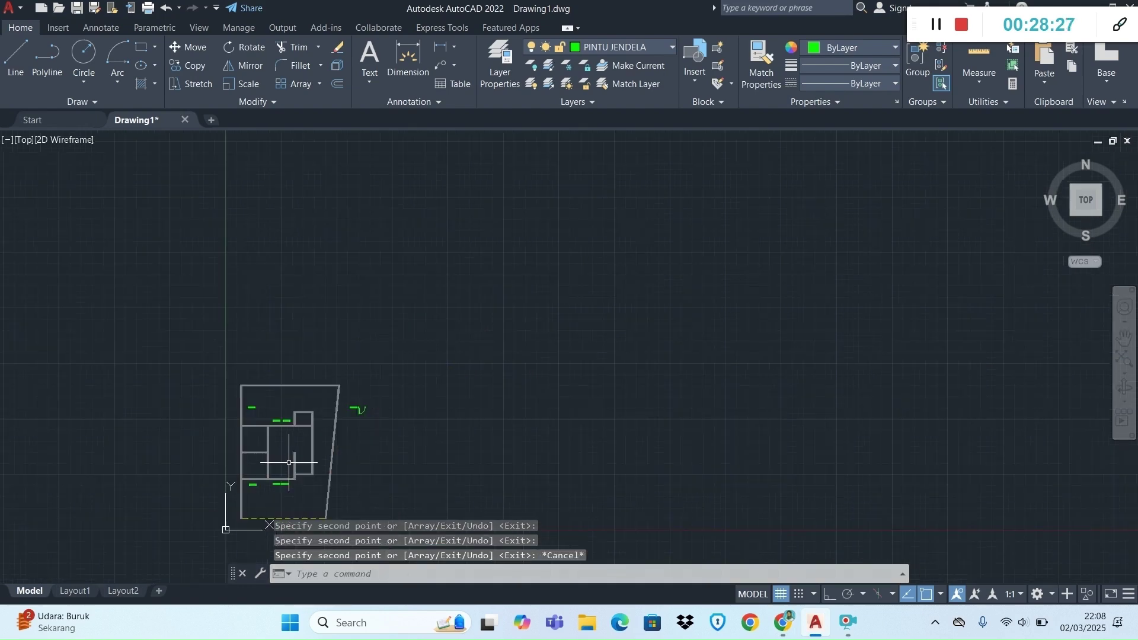
scroll(282, 485, "up", 4)
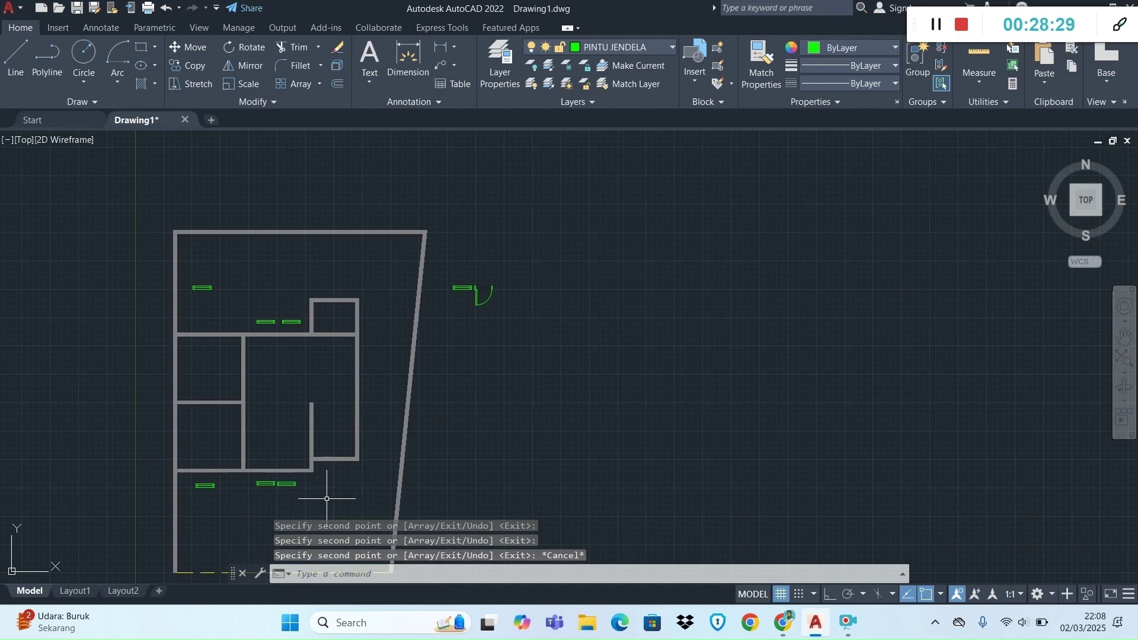
Compare with the module's floor plan and erase the three window copies below the house's lower wall.
key("alt+Tab")
scroll(492, 441, "down", 4)
scroll(556, 435, "up", 3)
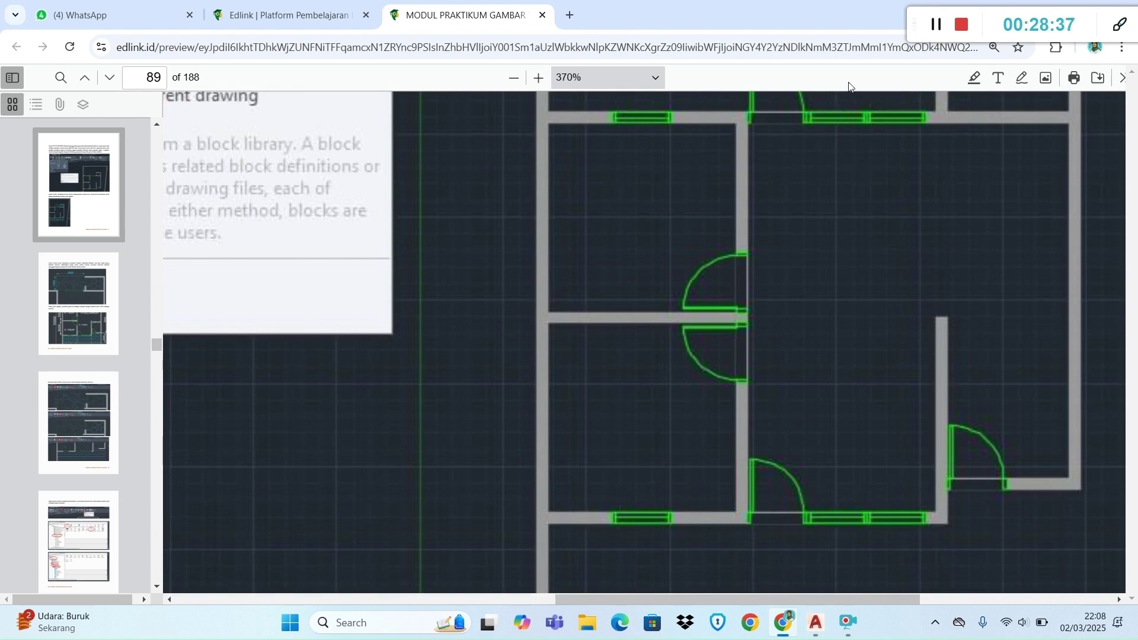
key("alt+Tab")
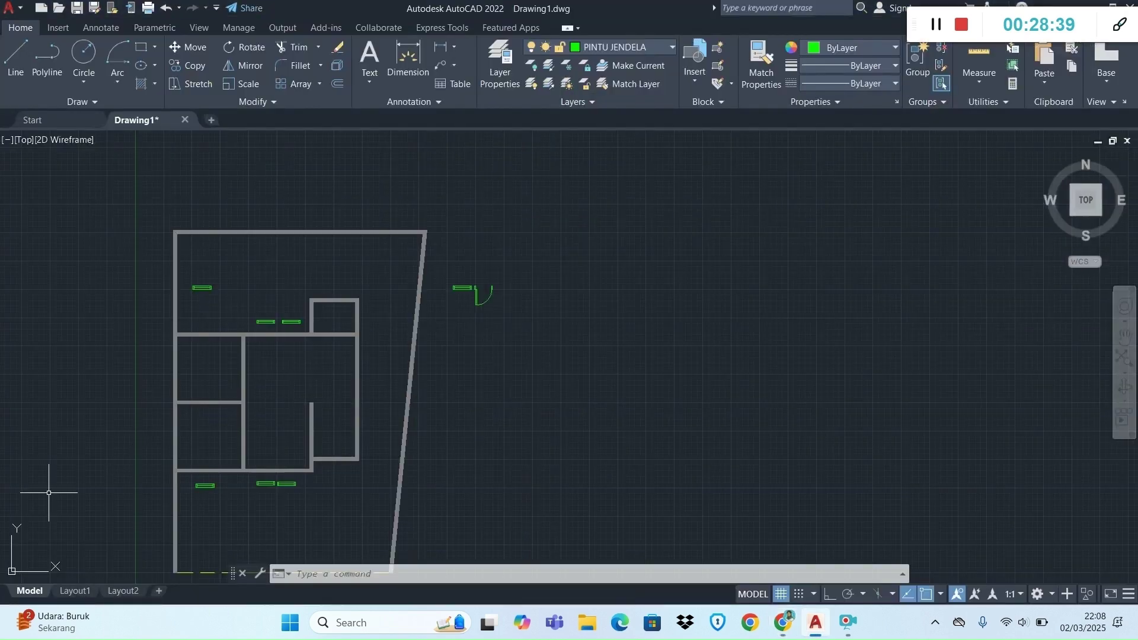
scroll(210, 500, "up", 2)
left_click(343, 518)
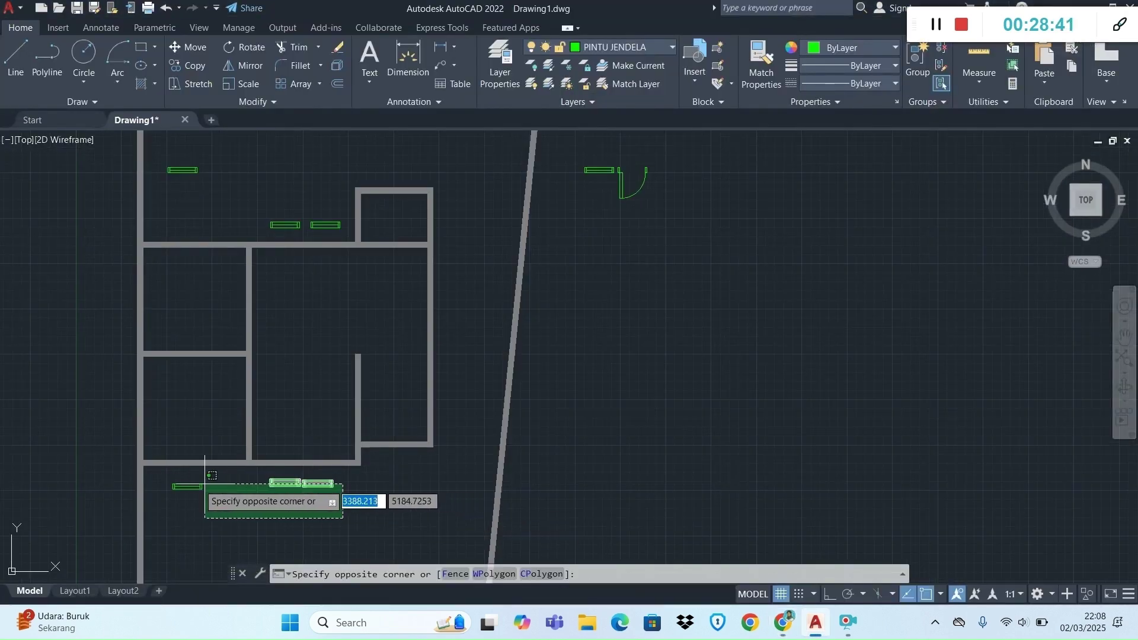
left_click(171, 479)
key("Delete")
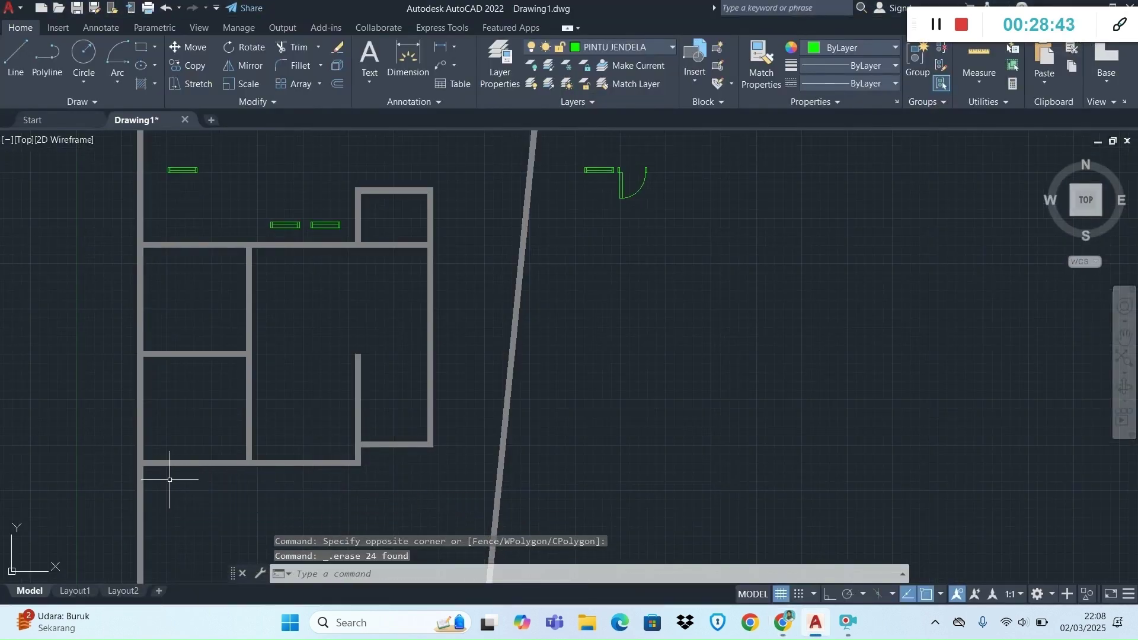
Draw a guide line along the middle of the upper-left room's top wall, from the left outer wall to the interior partition, and select it.
scroll(197, 419, "down", 2)
scroll(234, 303, "up", 3)
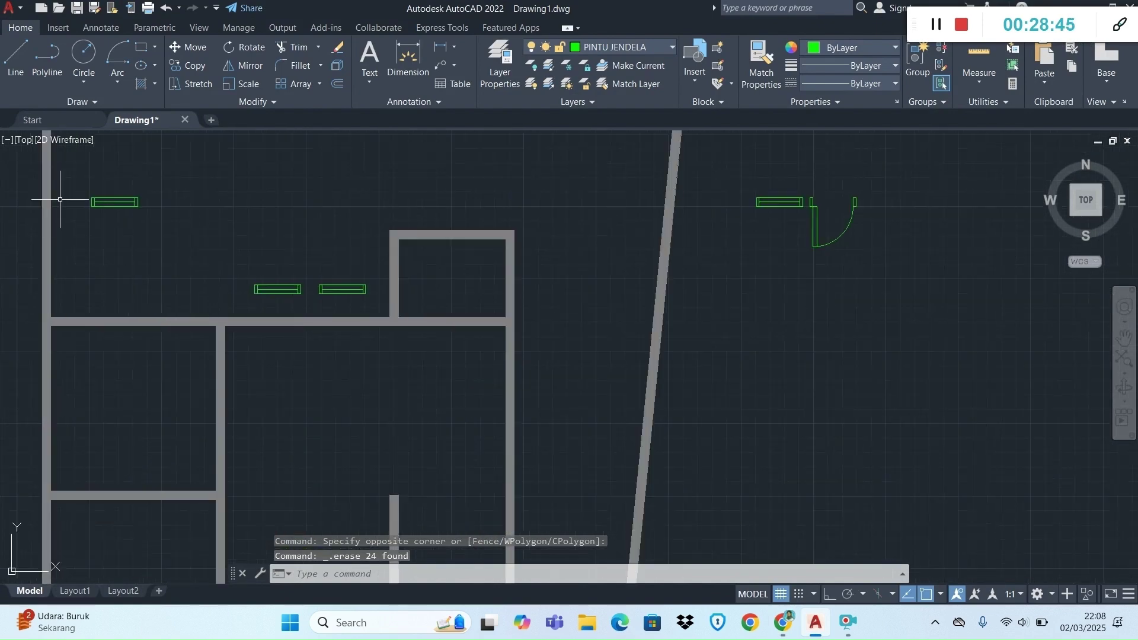
left_click(112, 204)
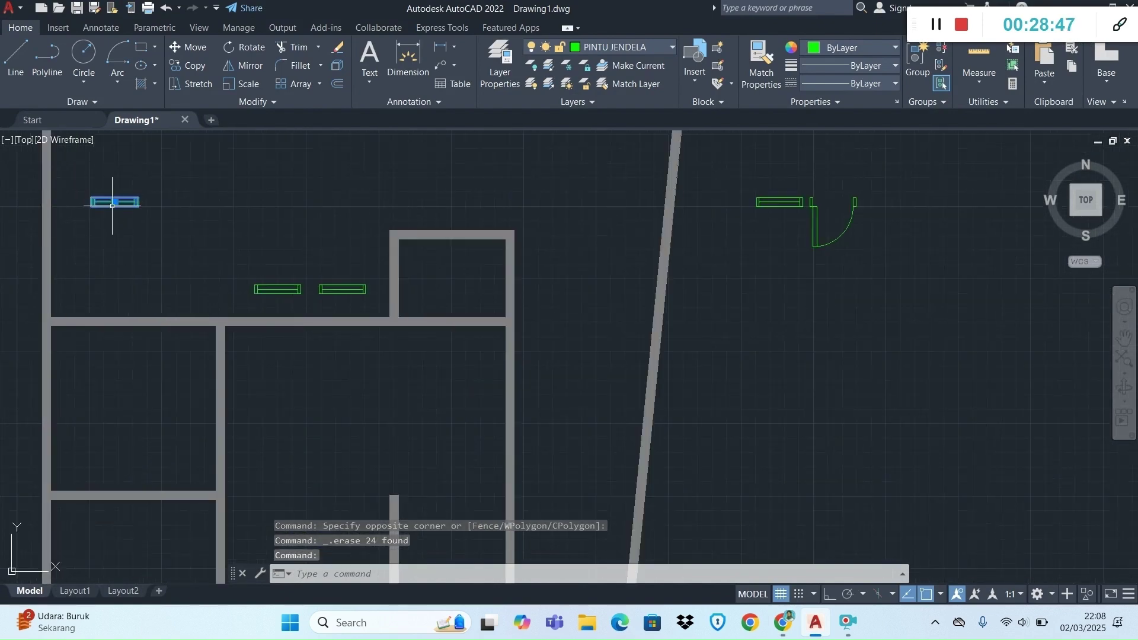
key("Escape")
scroll(31, 322, "up", 4)
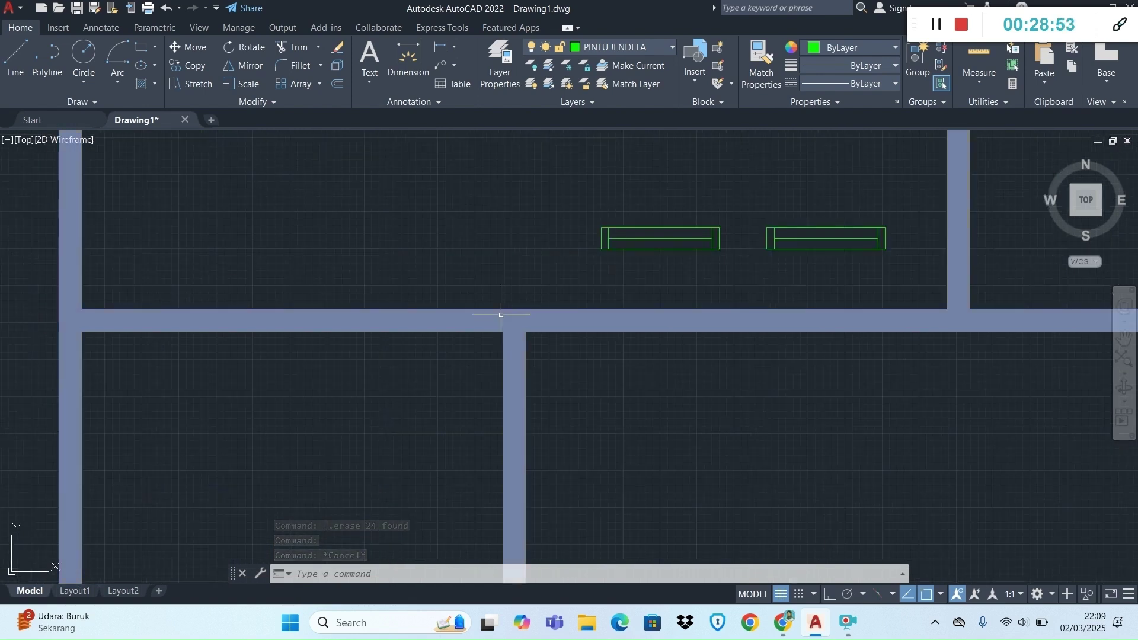
left_click(16, 70)
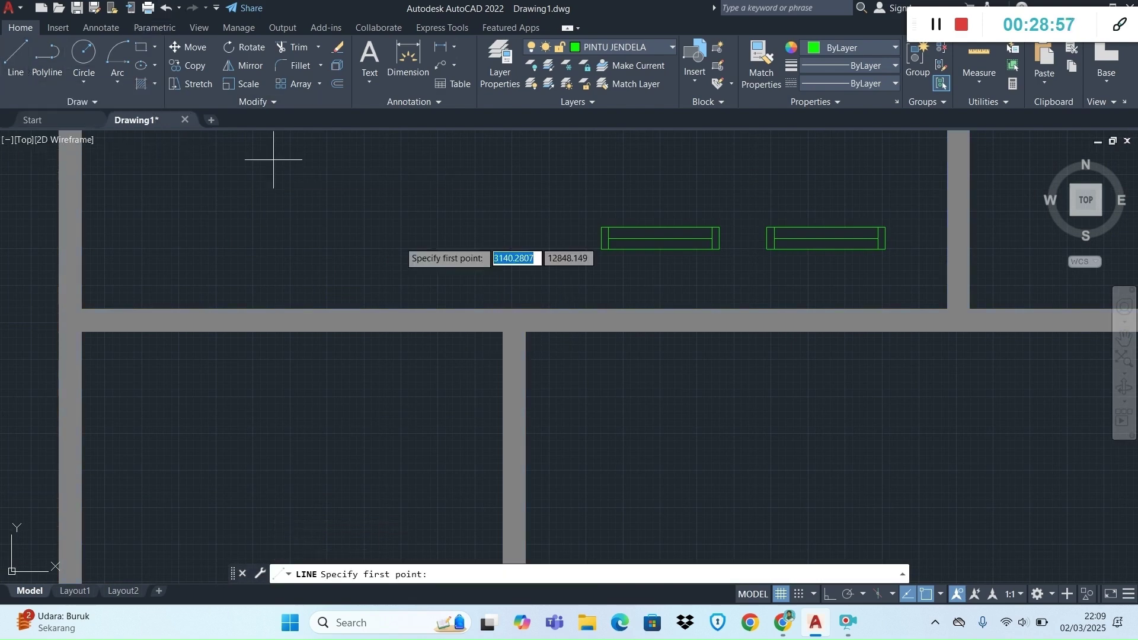
left_click(80, 320)
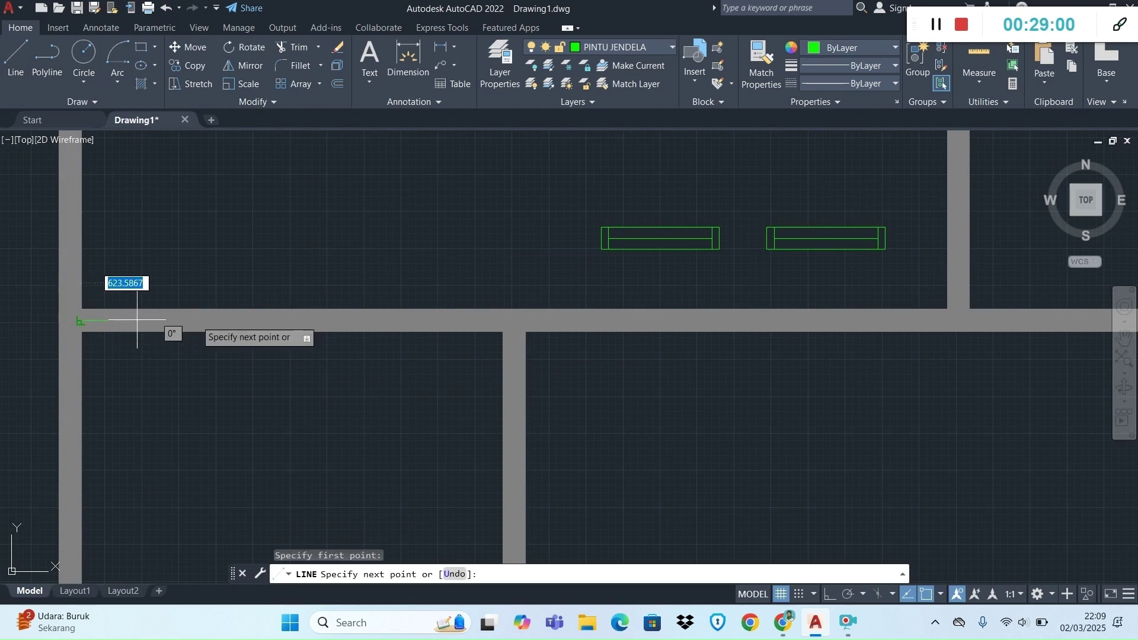
left_click(503, 321)
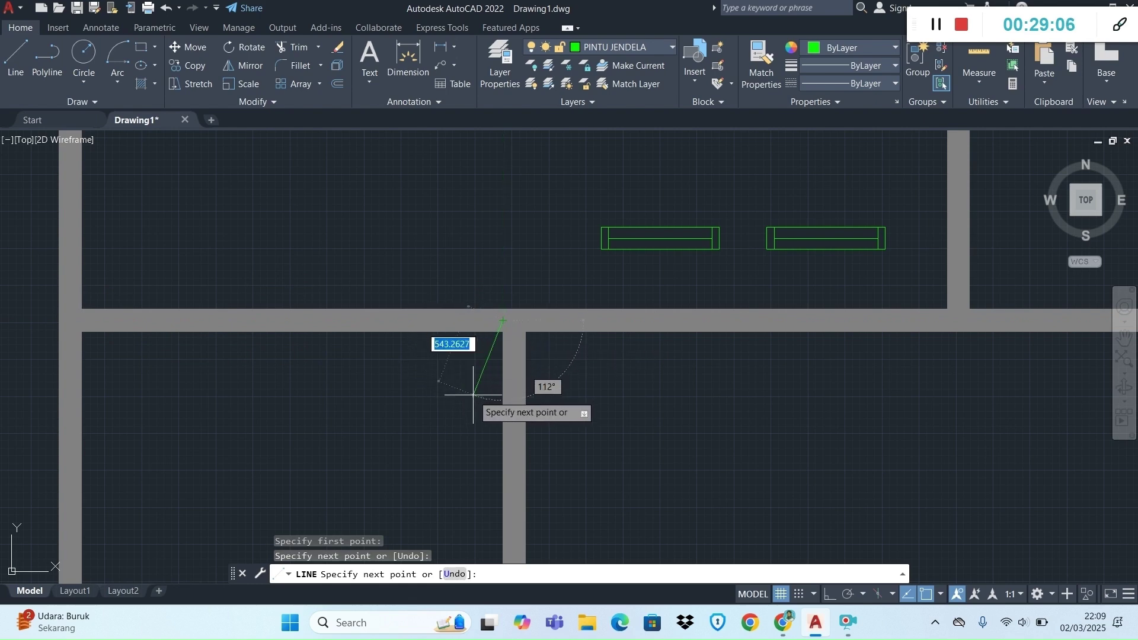
key("Return")
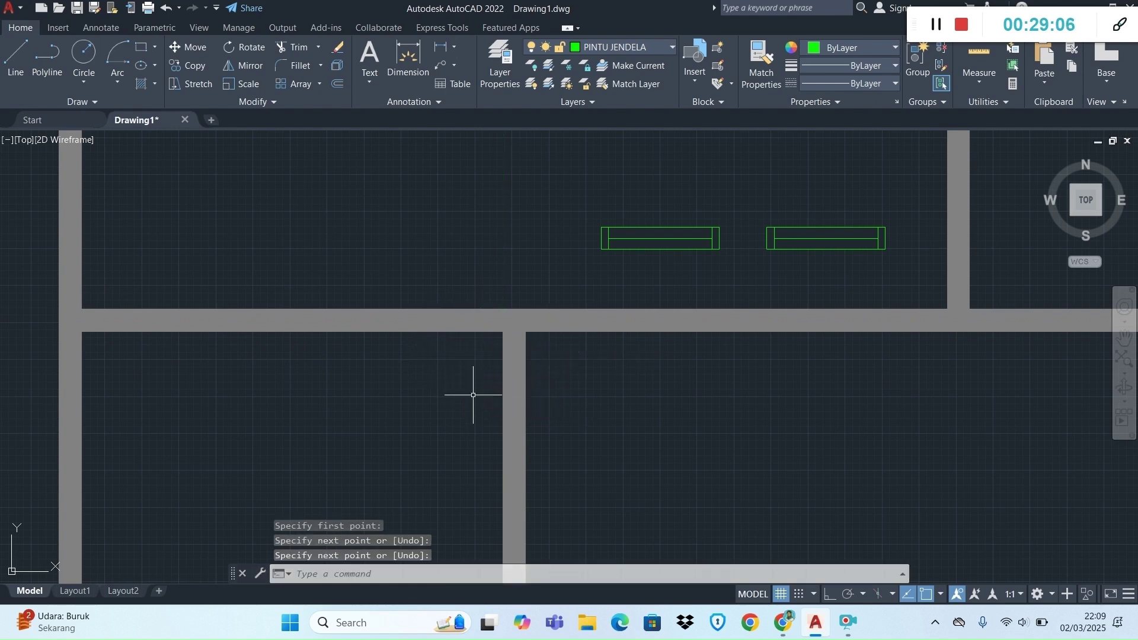
left_click(370, 320)
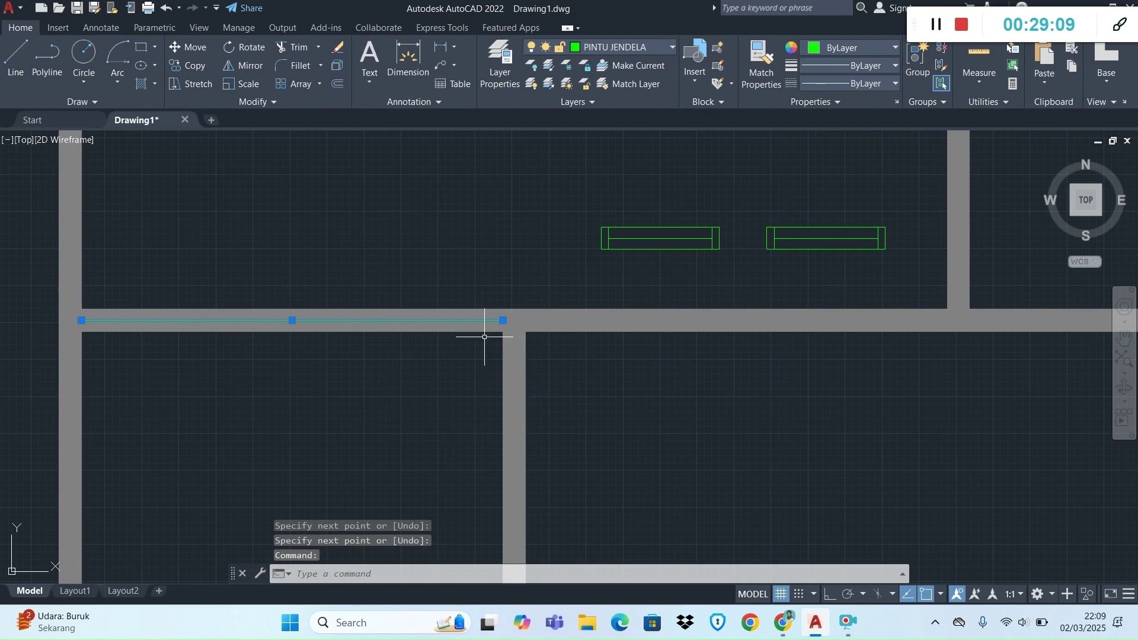
scroll(447, 340, "down", 2)
scroll(452, 334, "down", 2)
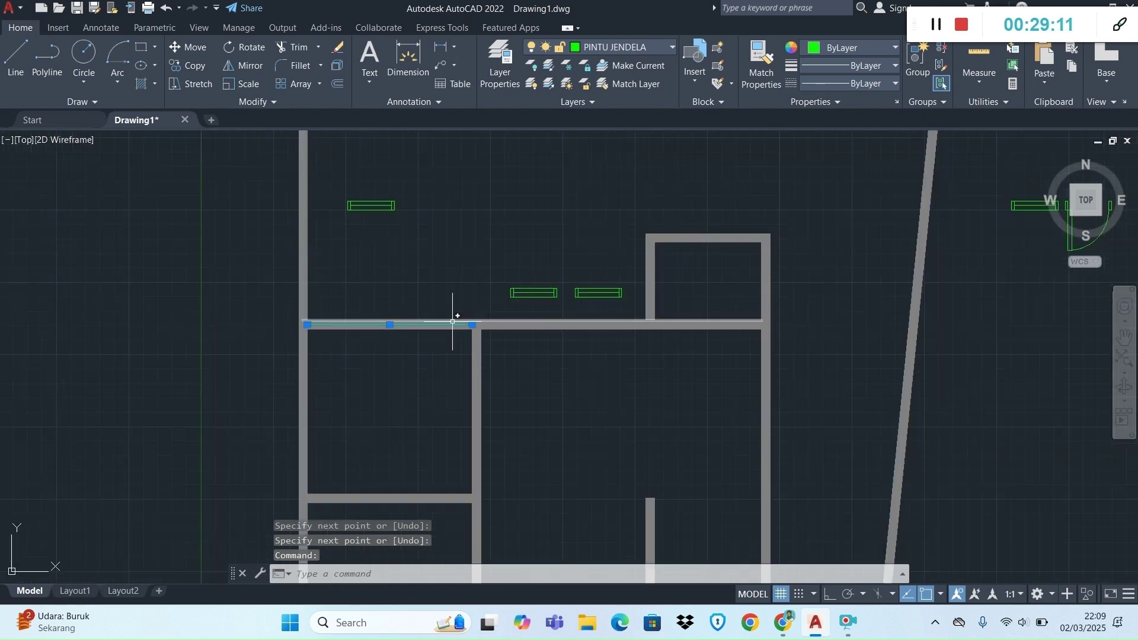
scroll(468, 234, "up", 2)
scroll(468, 234, "up", 2)
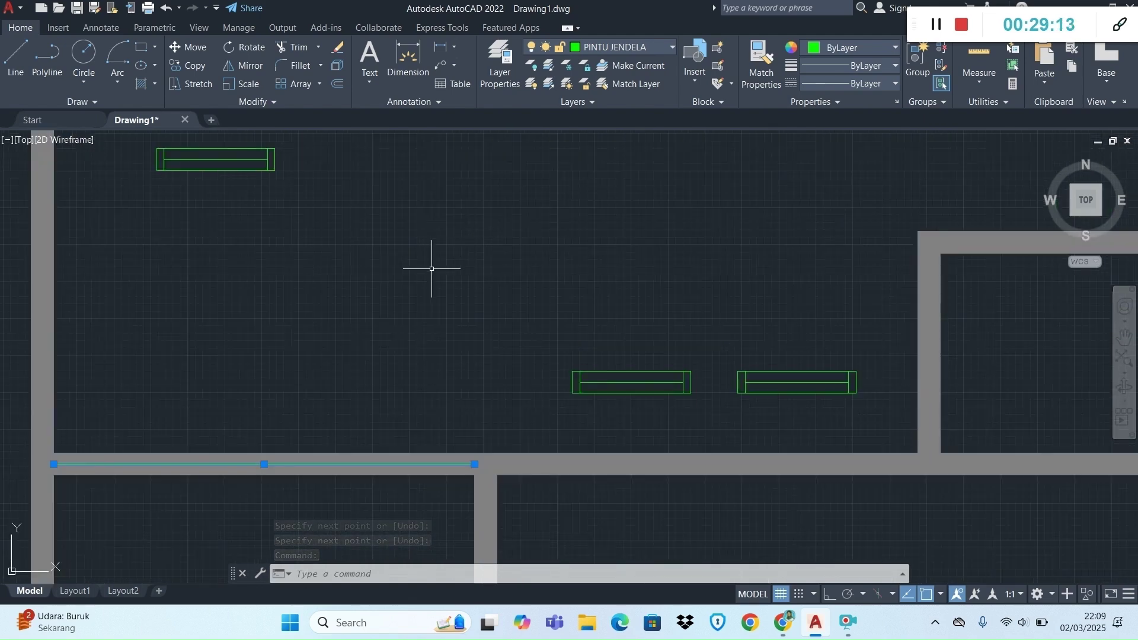
key("Escape")
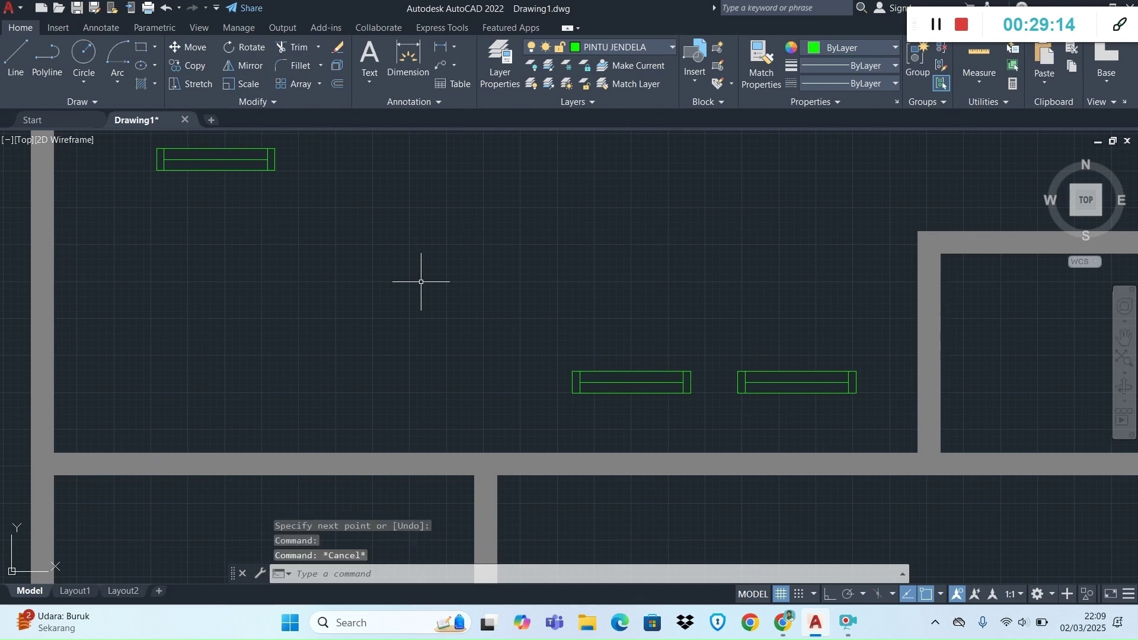
left_click(289, 181)
left_click(168, 133)
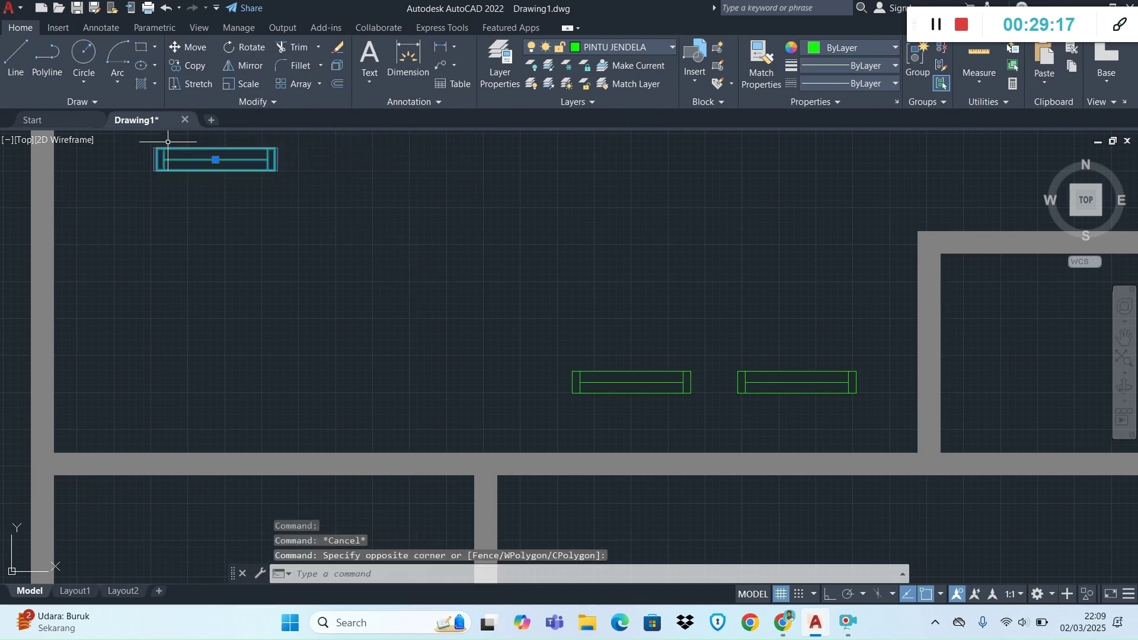
left_click(189, 65)
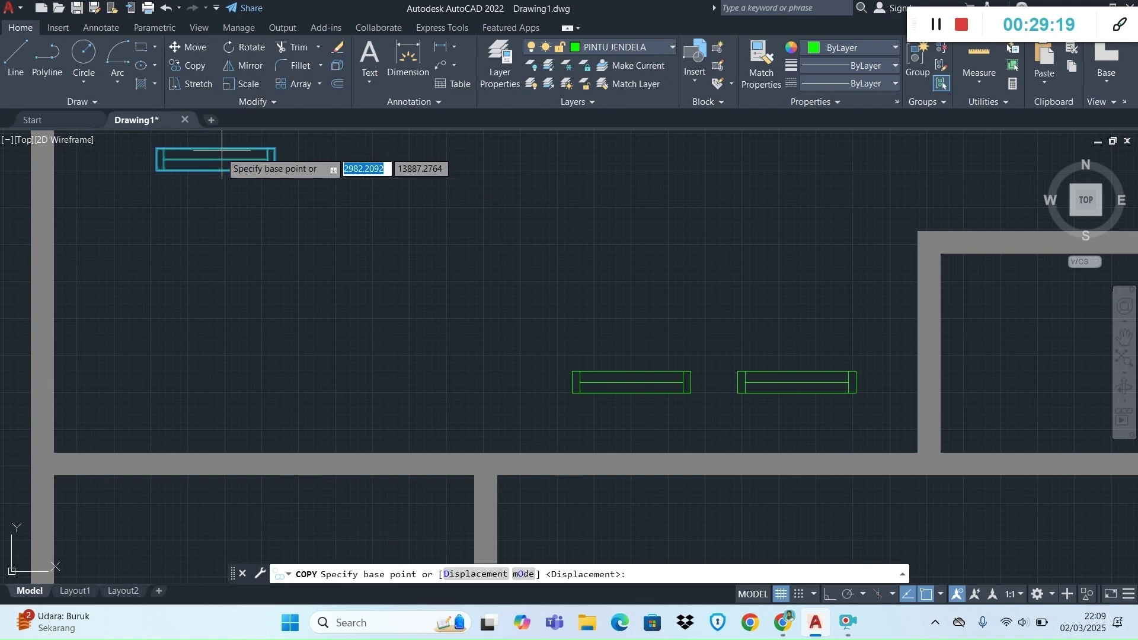
Move the upper-left room's window by its centre to the midpoint of the guide line in the top wall and erase the guide line.
left_click(188, 47)
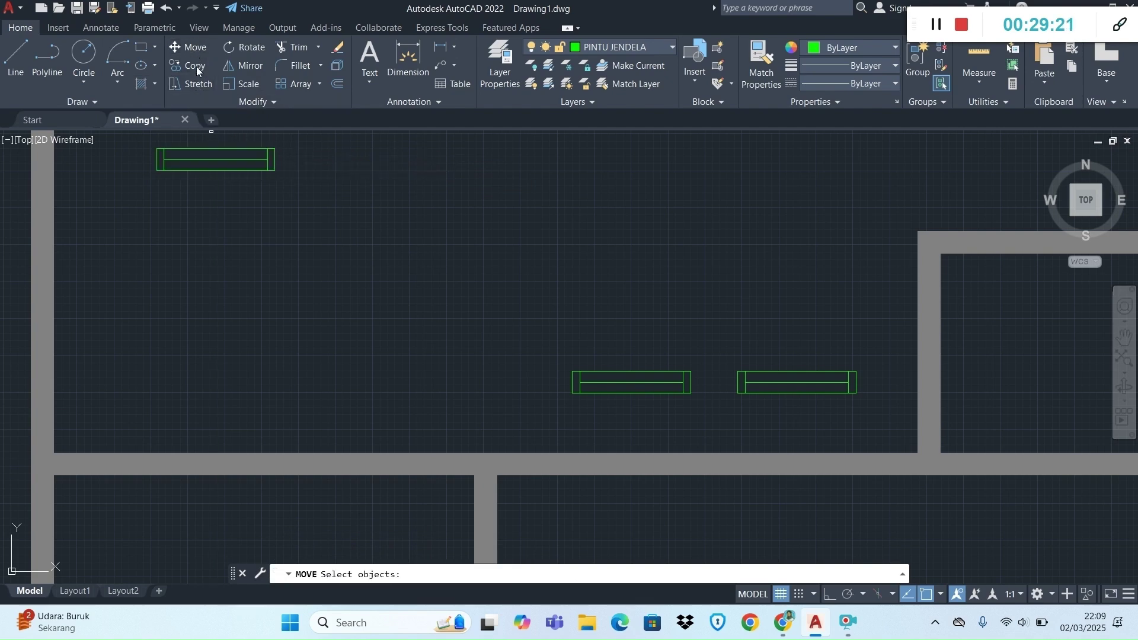
left_click(215, 164)
left_click(213, 157)
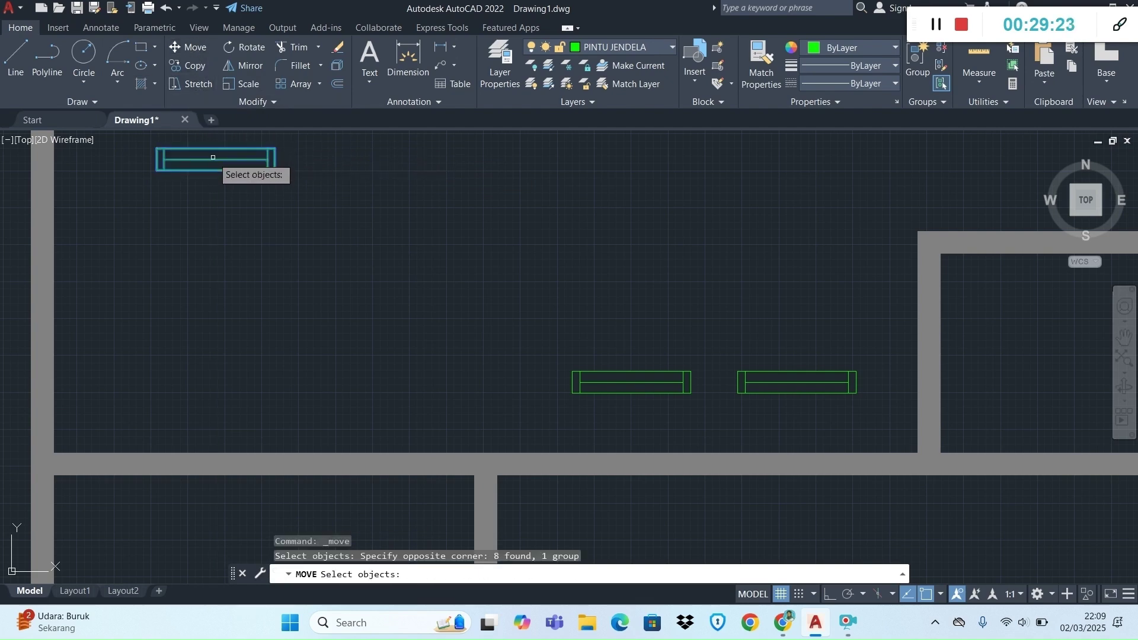
key("Return")
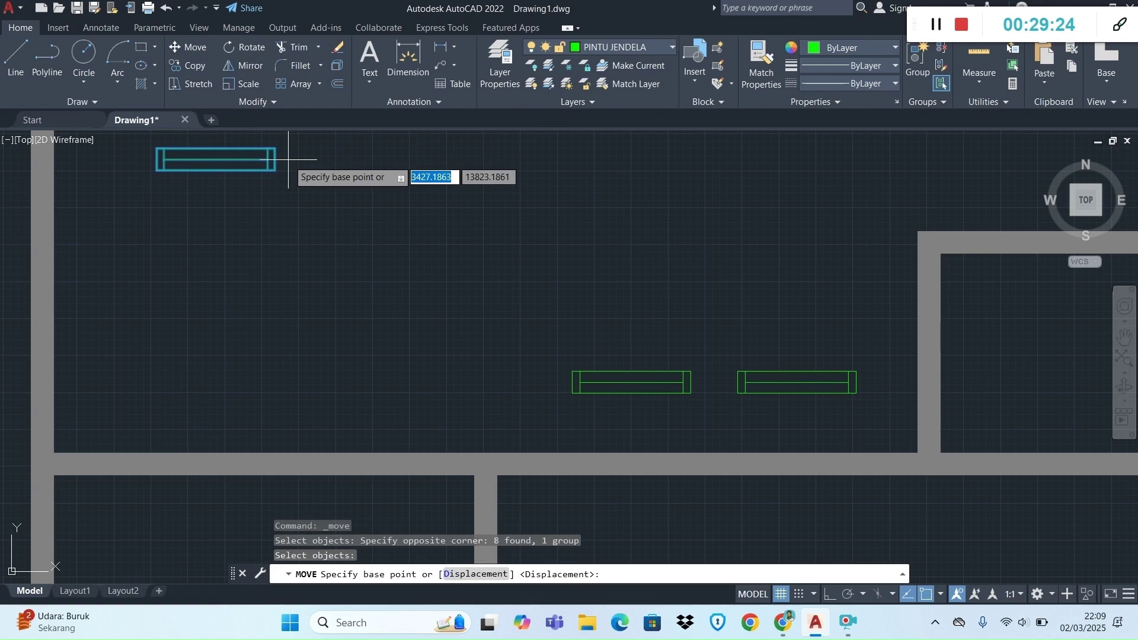
left_click(216, 158)
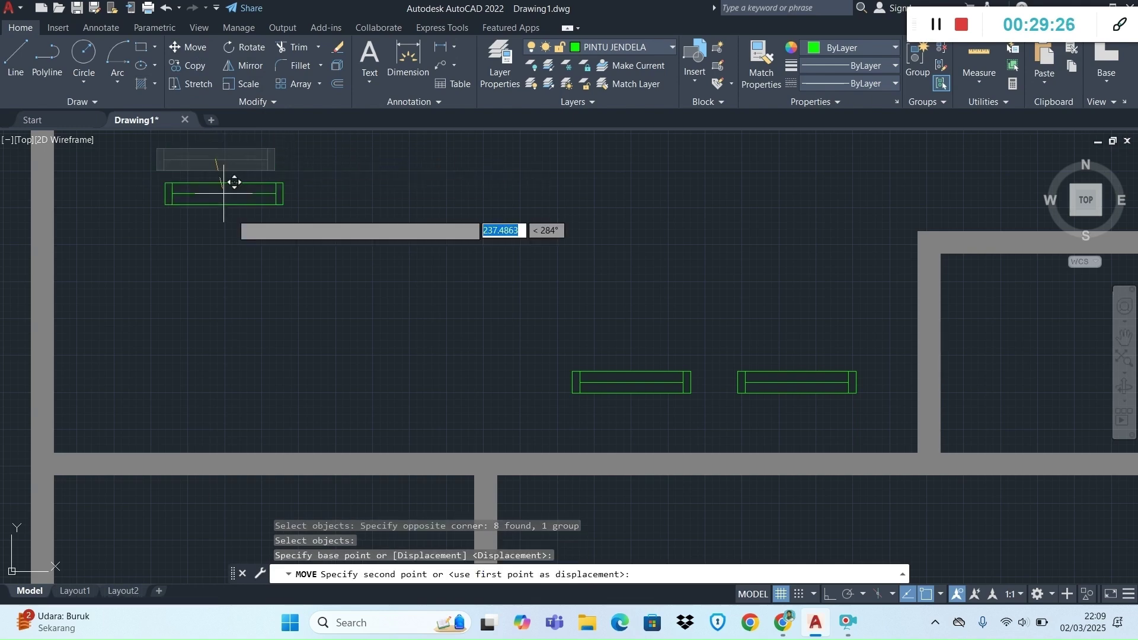
left_click(265, 465)
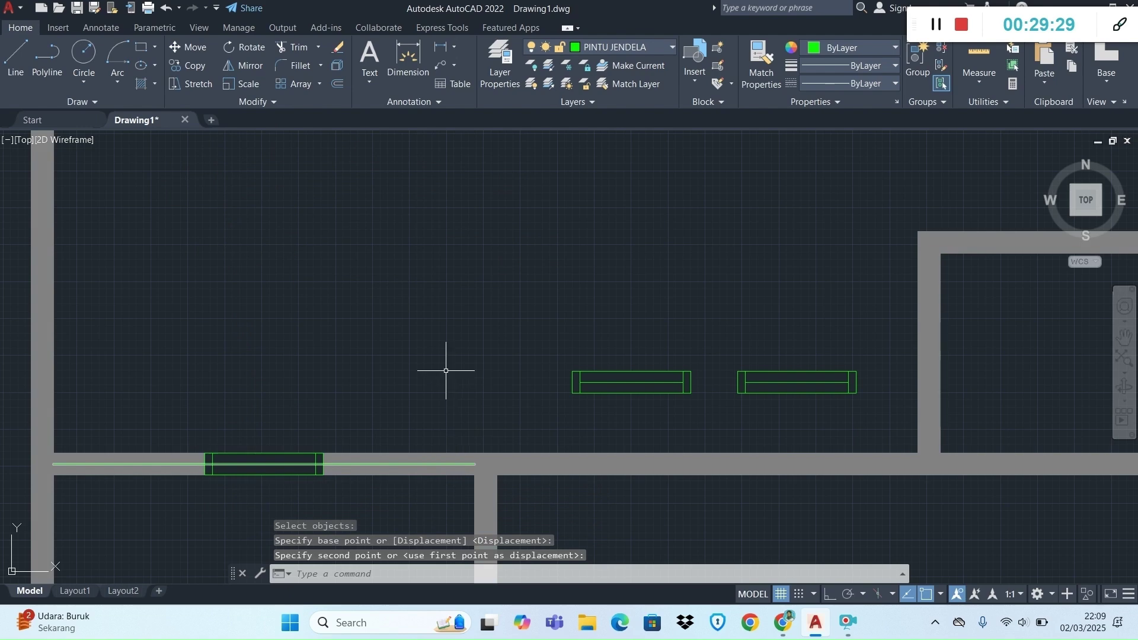
key("Escape")
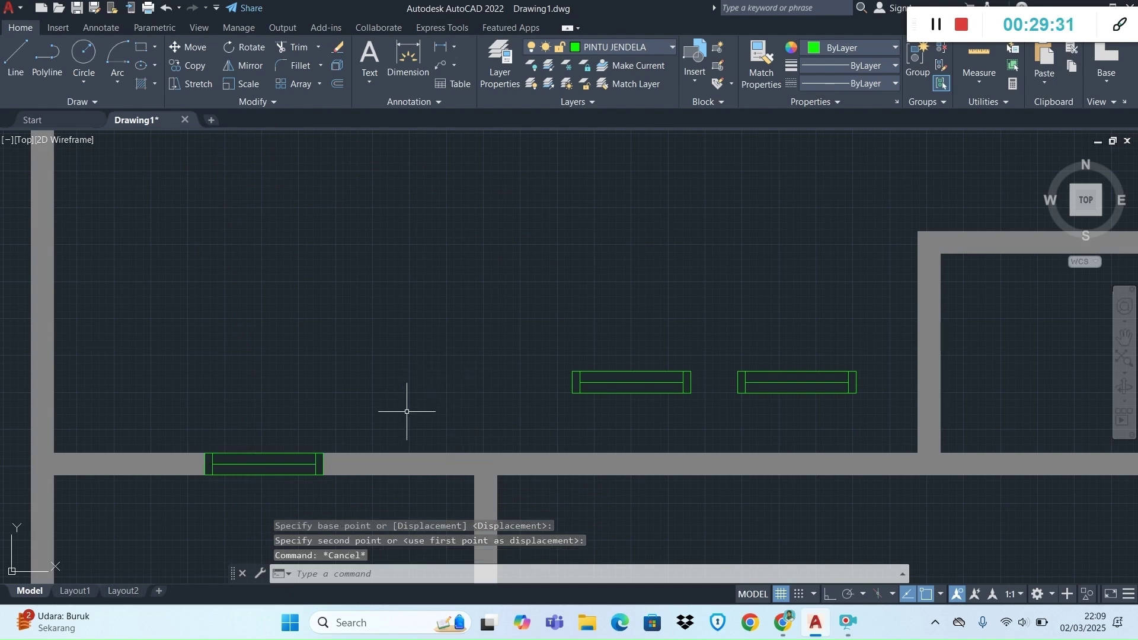
left_click(377, 463)
key("Delete")
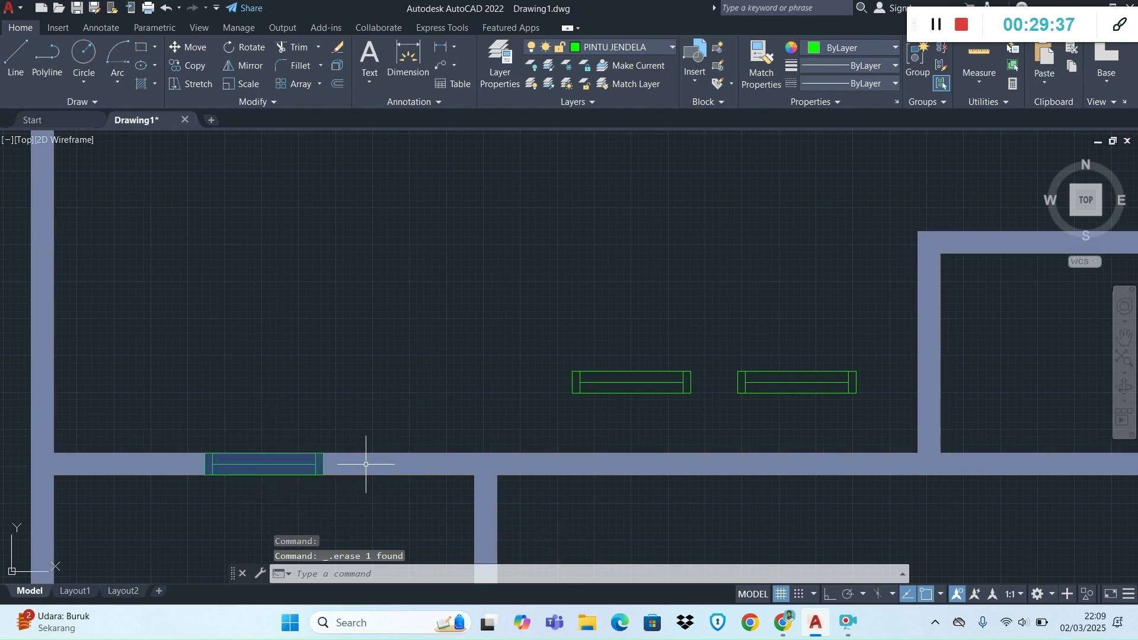
Check the door positions in the module and copy the door symbol beside the plan into the upper-left room near its lower-right corner.
scroll(372, 479, "down", 8)
scroll(387, 539, "up", 4)
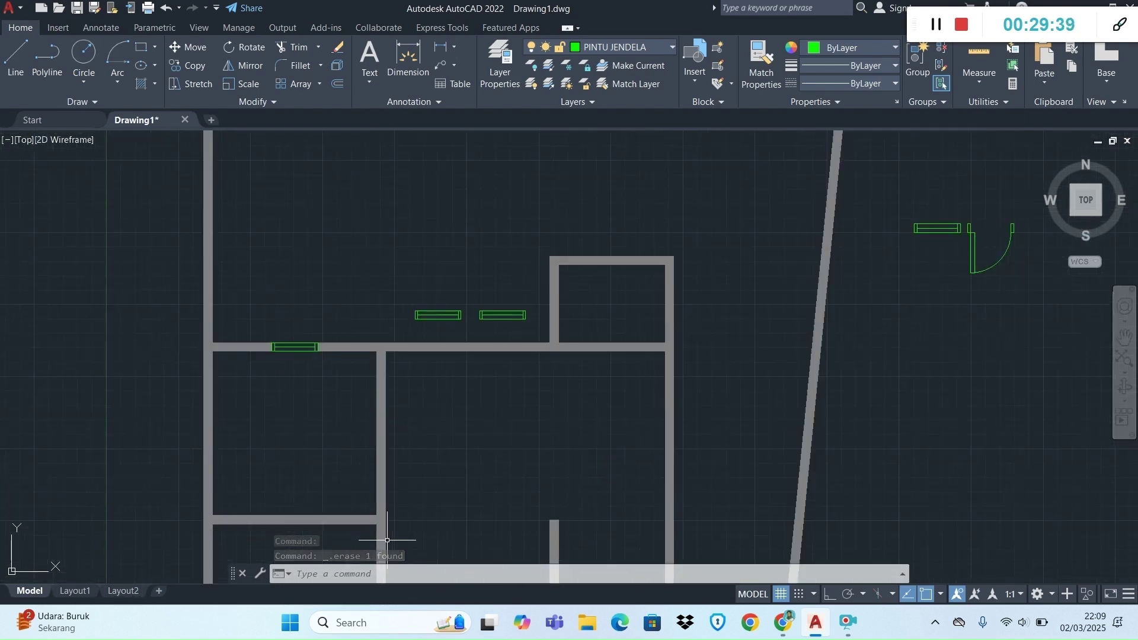
scroll(1036, 456, "down", 2)
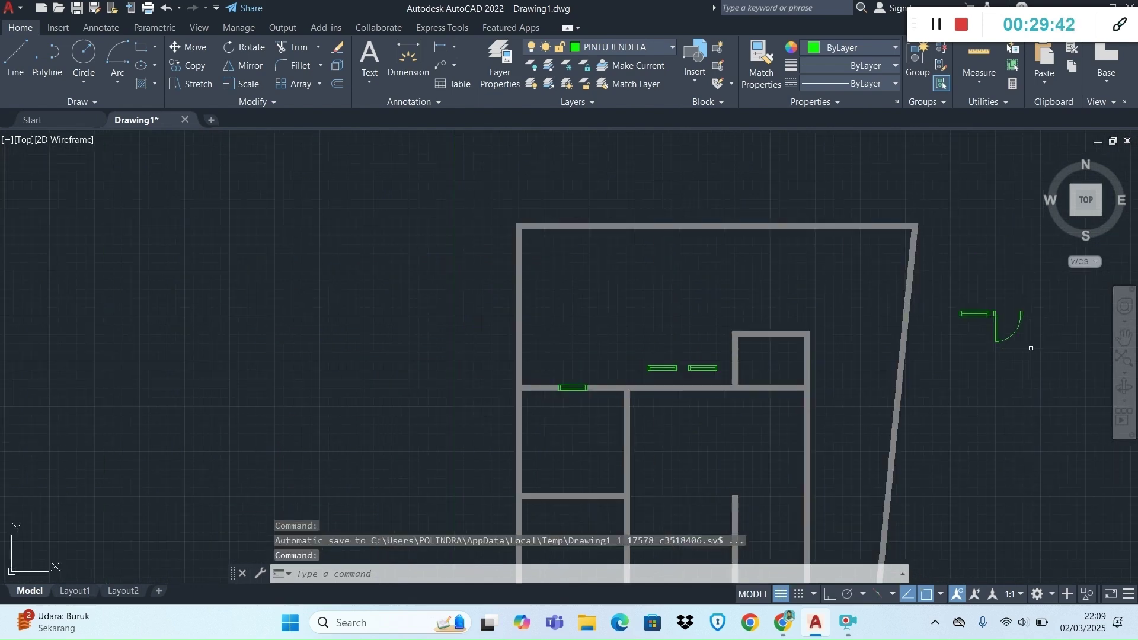
left_click(1007, 339)
key("alt+Tab")
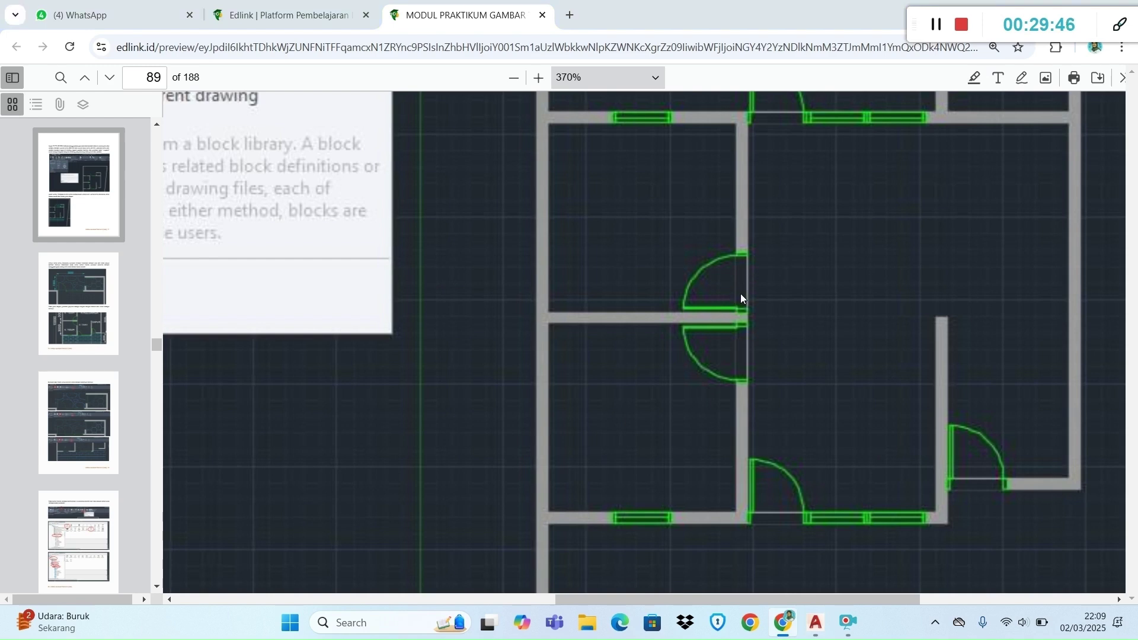
key("alt+Tab")
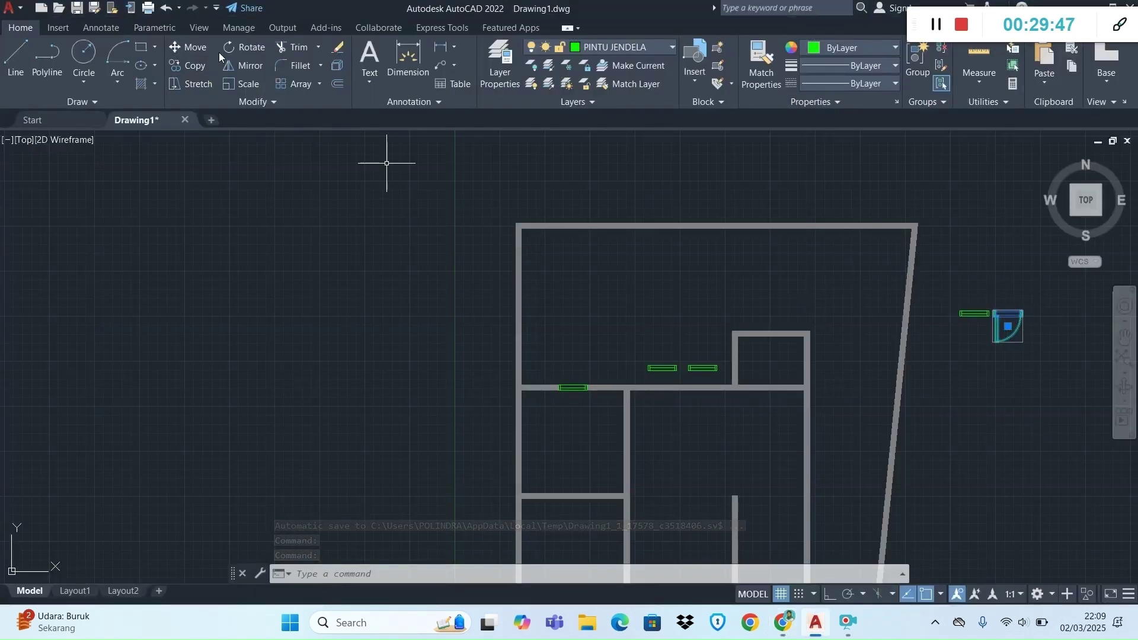
left_click(195, 66)
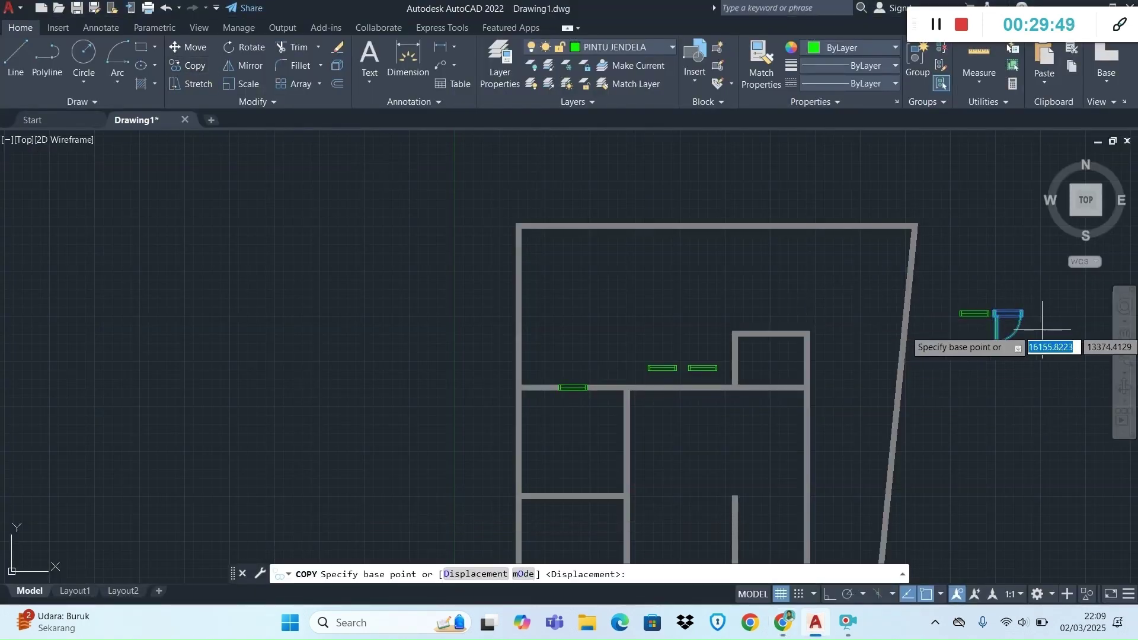
left_click(1011, 336)
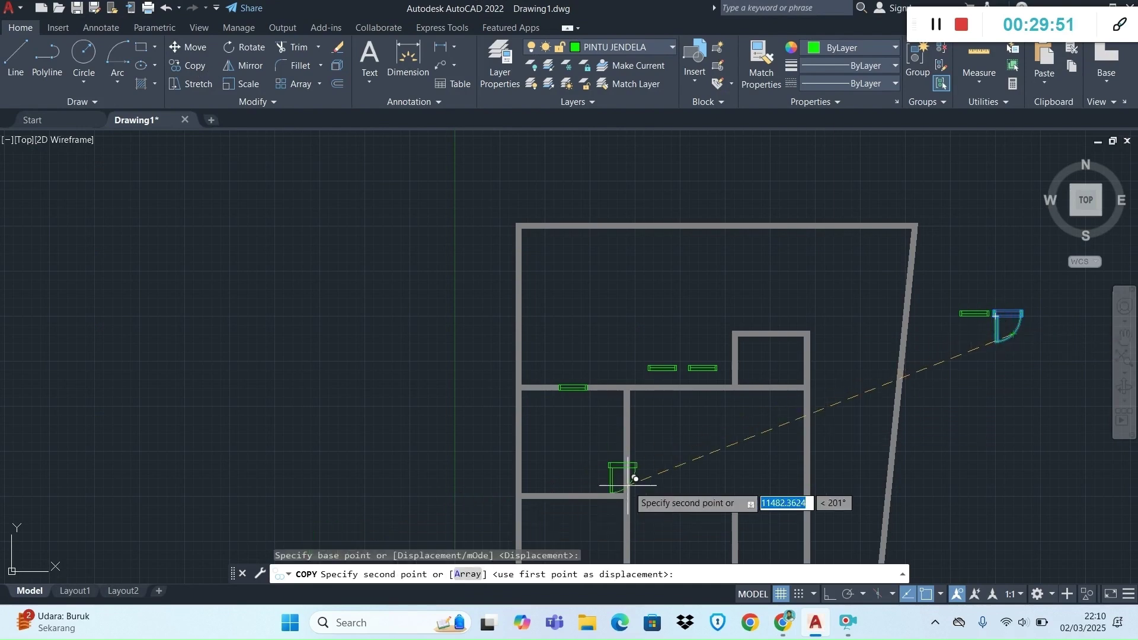
left_click(608, 477)
Place another door copy inside the central room near its upper-left corner and end the Copy command.
scroll(646, 480, "up", 5)
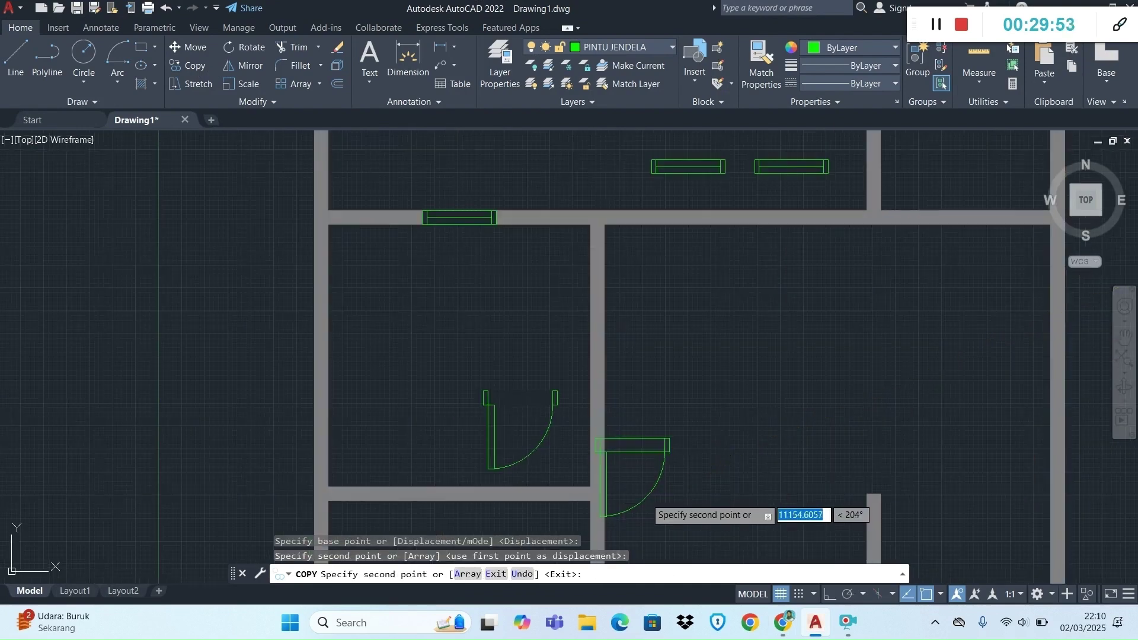
scroll(646, 490, "down", 4)
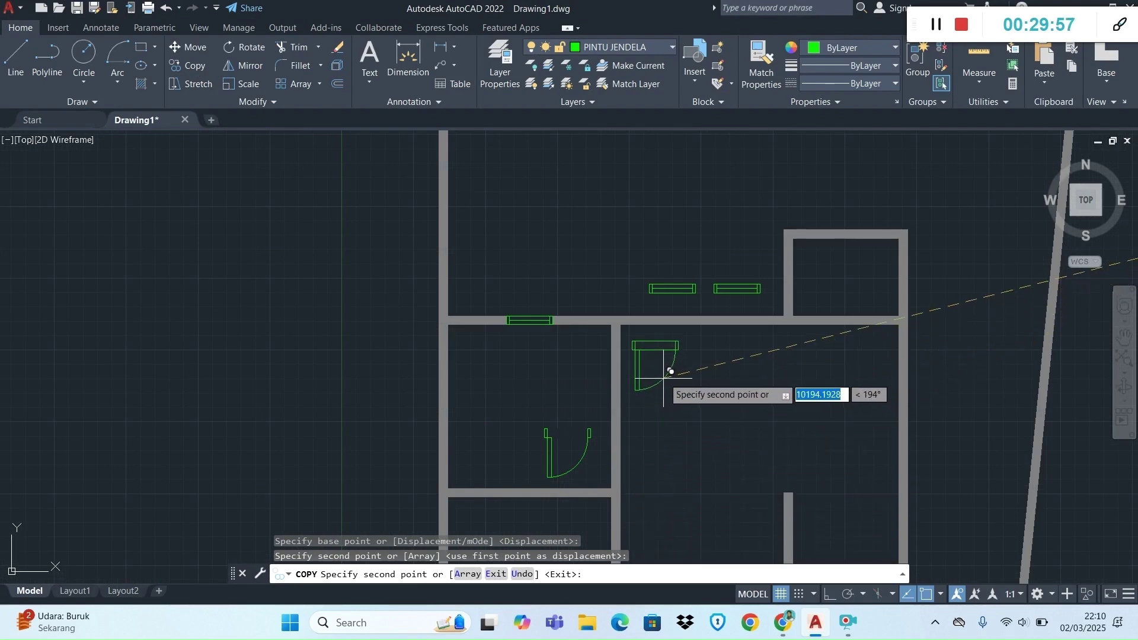
left_click(669, 370)
key("Escape")
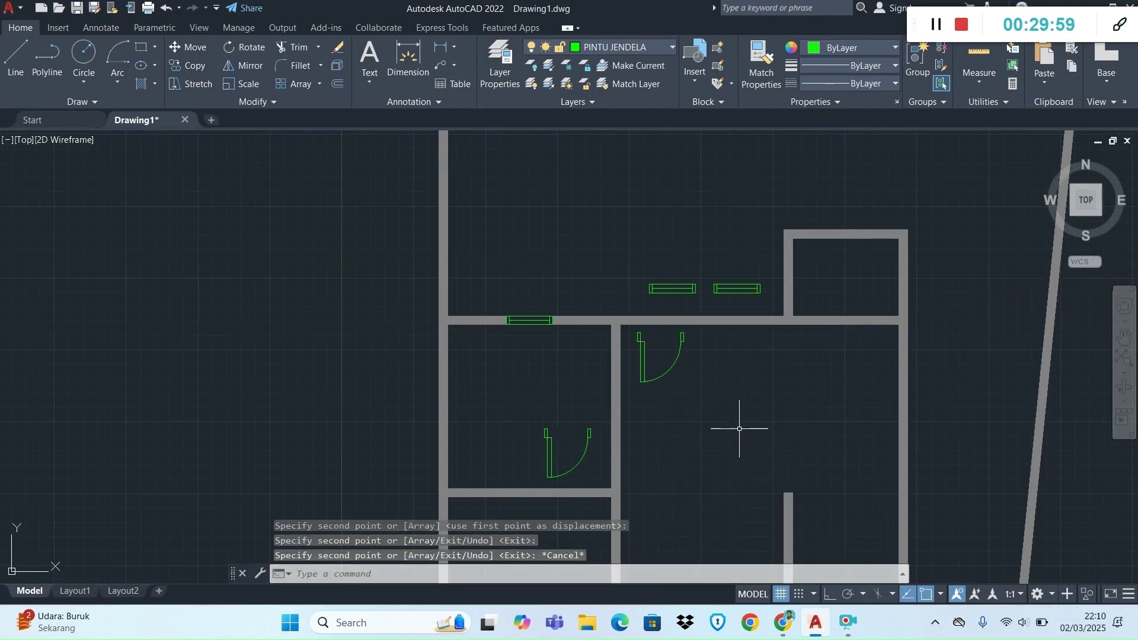
Check the door orientation in the module and rotate the upper-left room's door 90 degrees clockwise about the middle of its opening, with Ortho on.
key("alt+Tab")
scroll(727, 428, "down", 1)
scroll(729, 420, "up", 1)
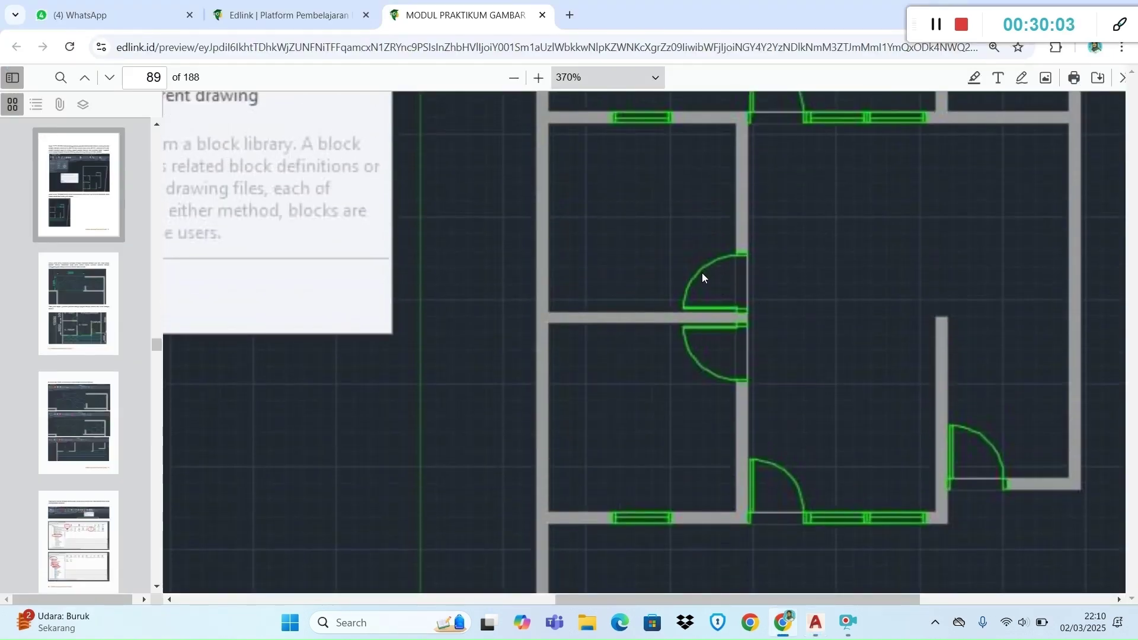
key("alt+Tab")
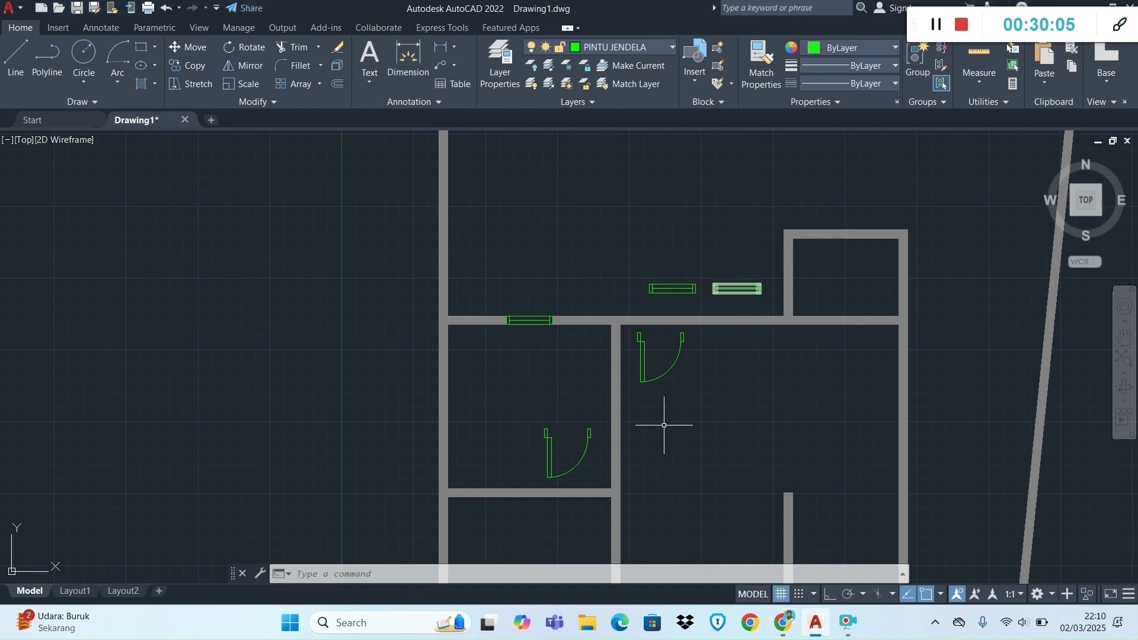
left_click(553, 470)
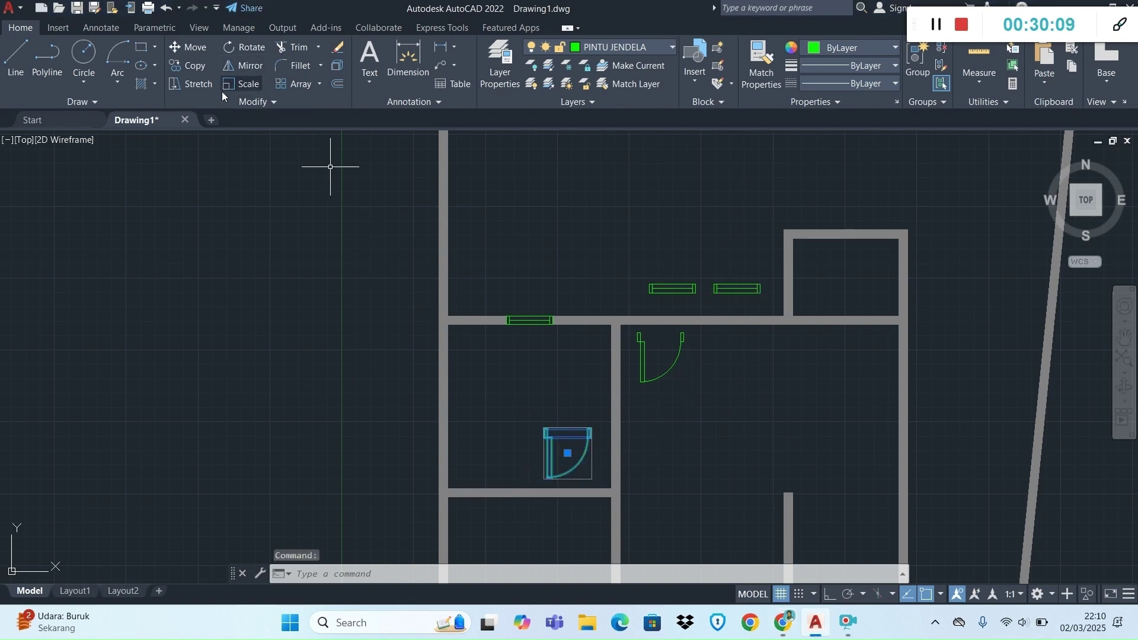
left_click(238, 51)
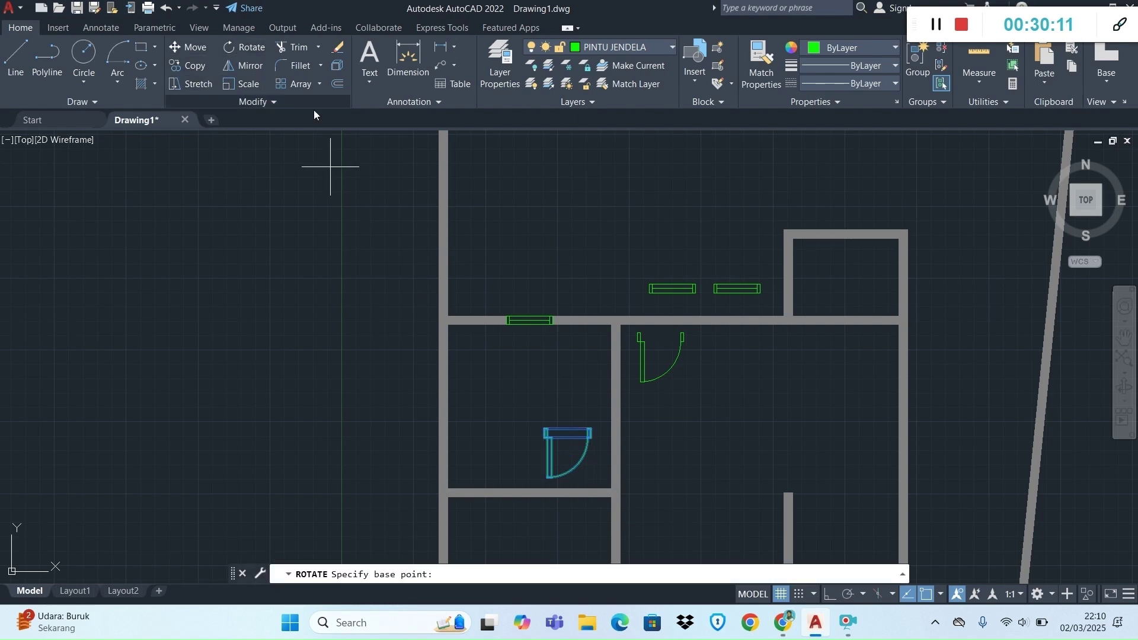
left_click(546, 435)
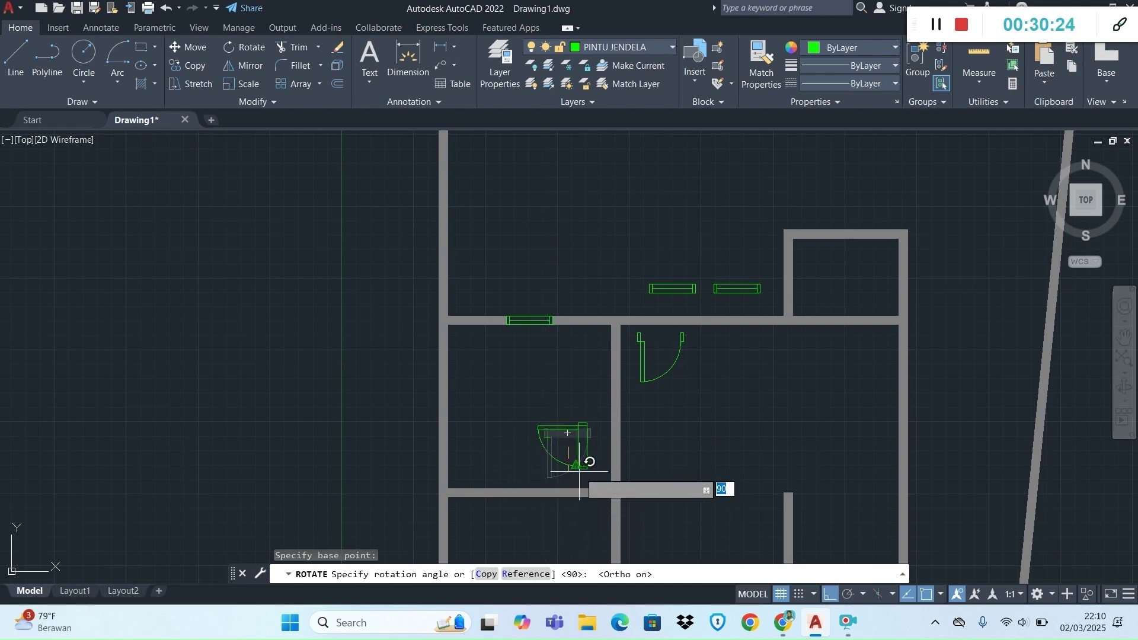
left_click(565, 470)
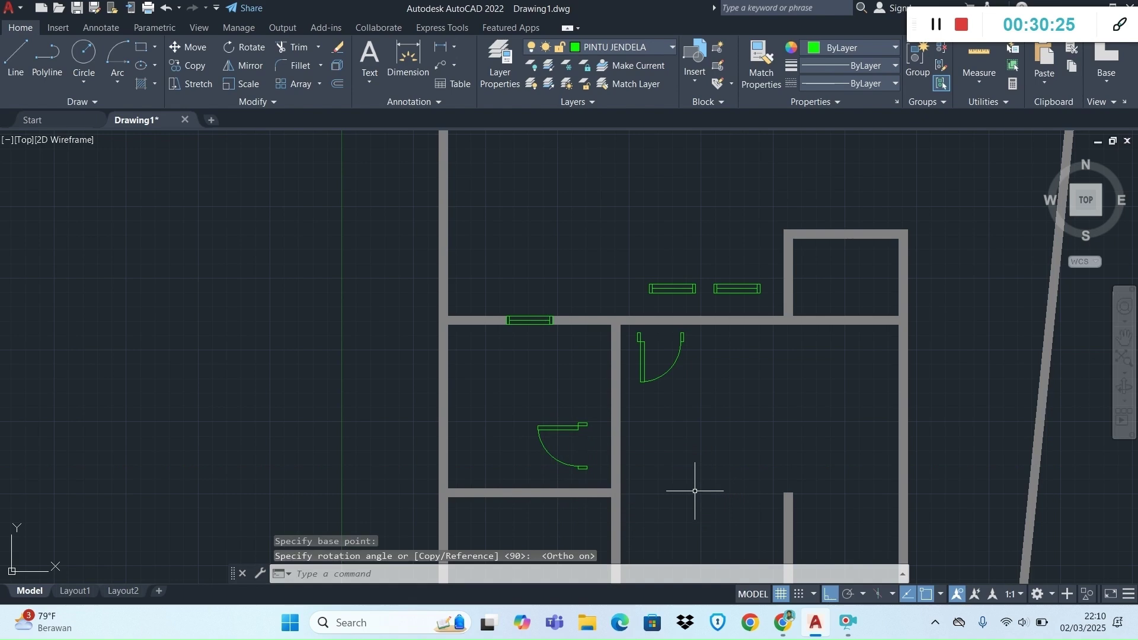
Compare with the module and mirror the upper-left room's door across a horizontal line along its upper jamb, erasing the source object.
key("alt+Tab")
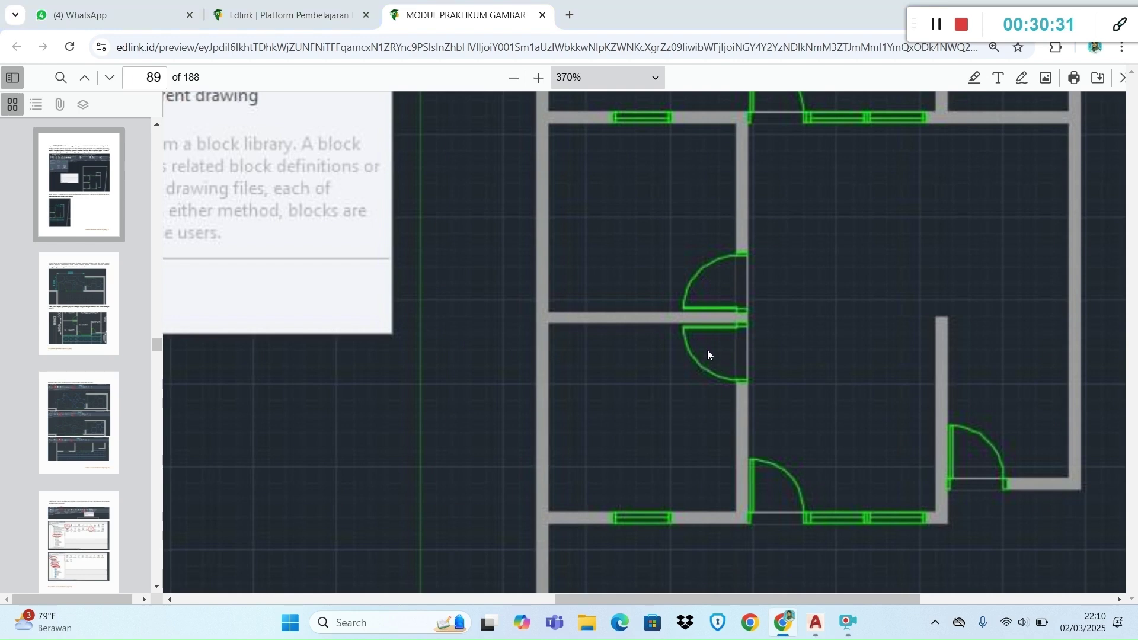
key("alt+Tab")
left_click(566, 422)
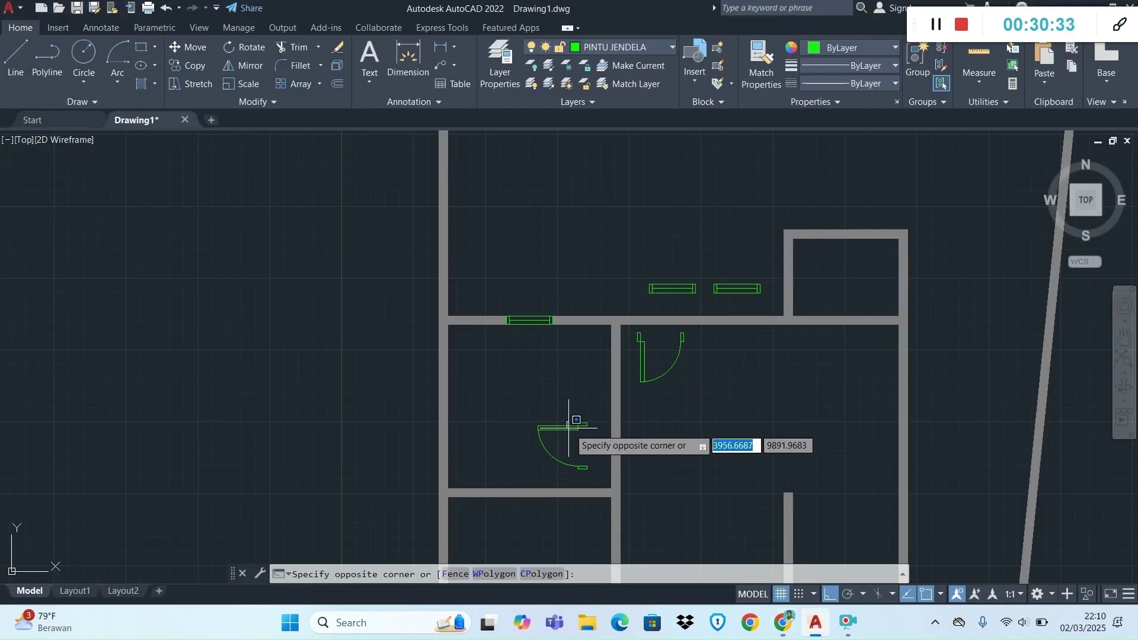
left_click(568, 428)
left_click(568, 426)
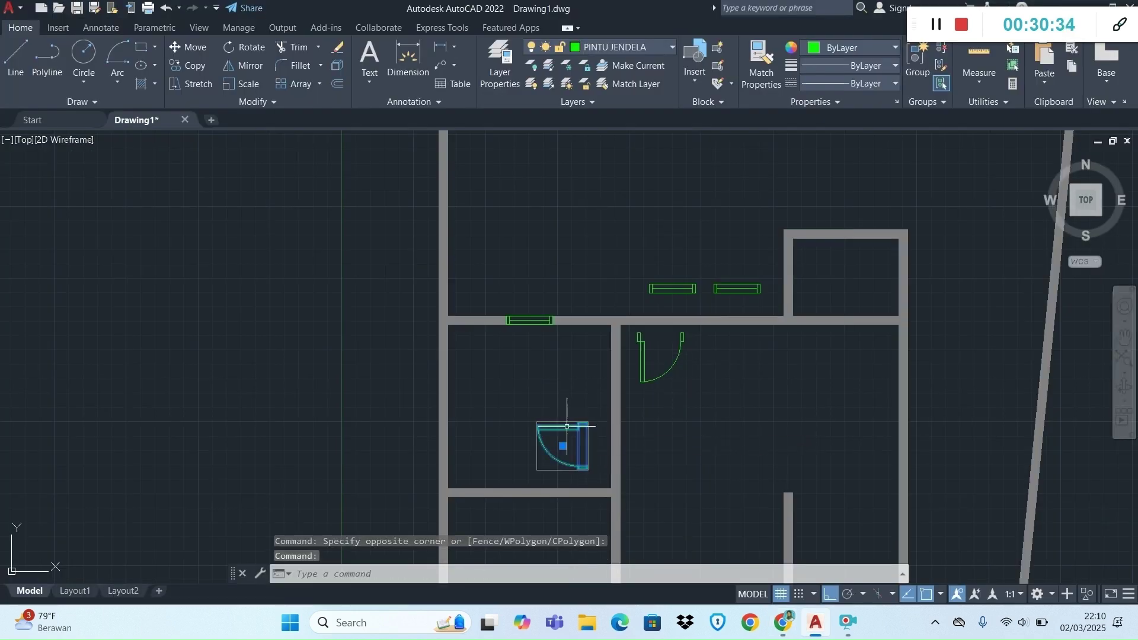
left_click(245, 65)
scroll(581, 417, "up", 5)
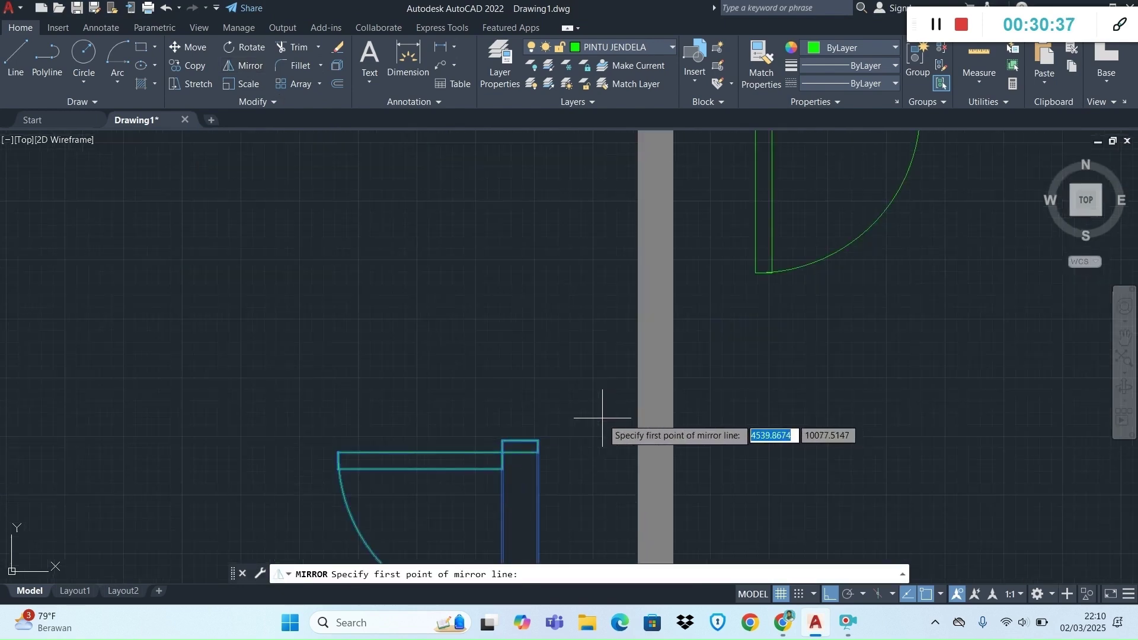
left_click(538, 440)
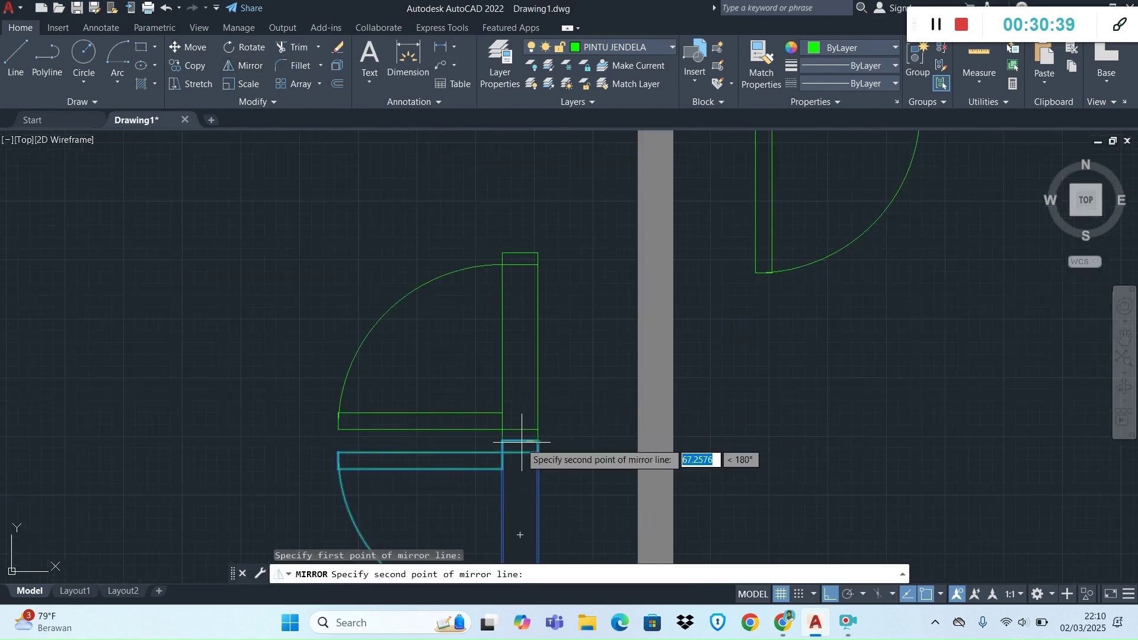
left_click(501, 442)
type("Y")
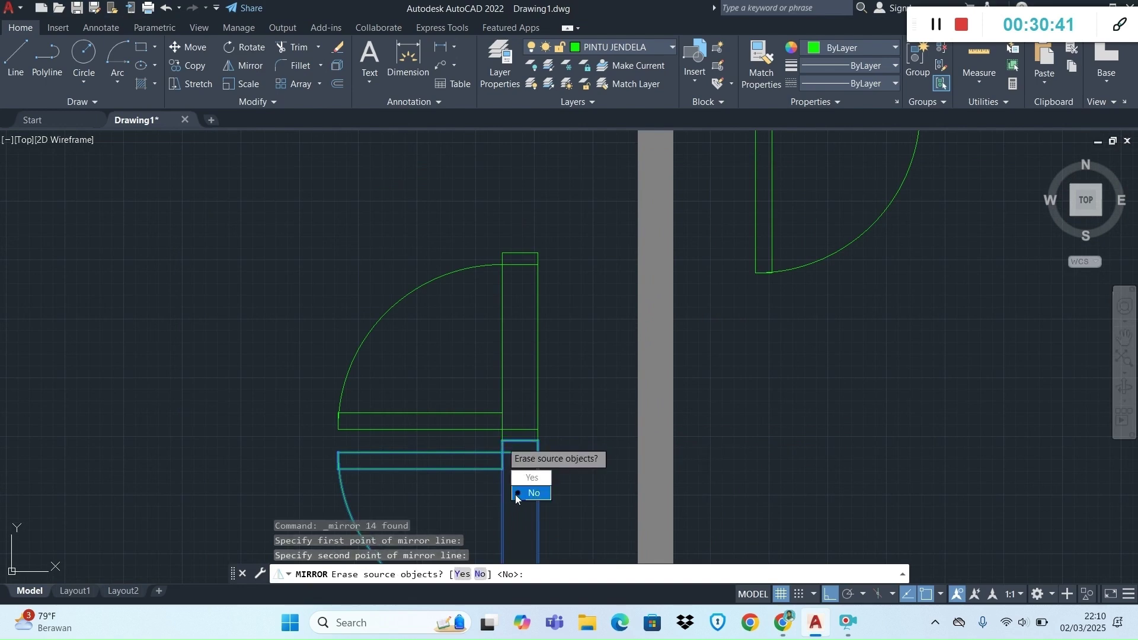
key("Return")
scroll(598, 339, "down", 4)
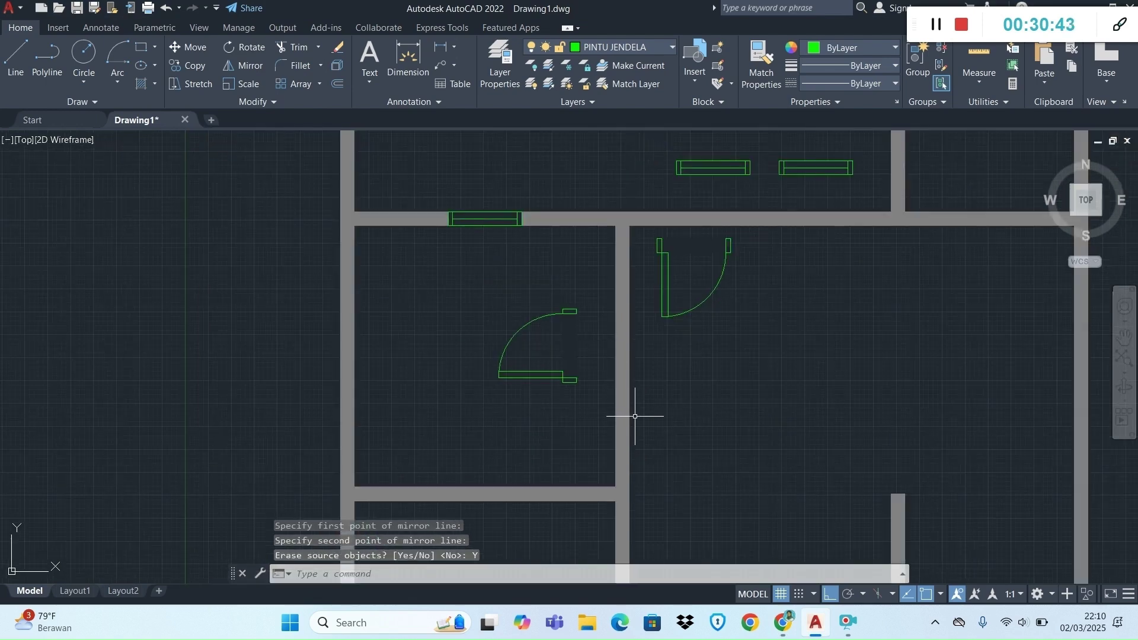
Move the upper-left room's door into the right wall, snapping its lower-left jamb corner to the room's lower-right inner corner.
left_click(561, 379)
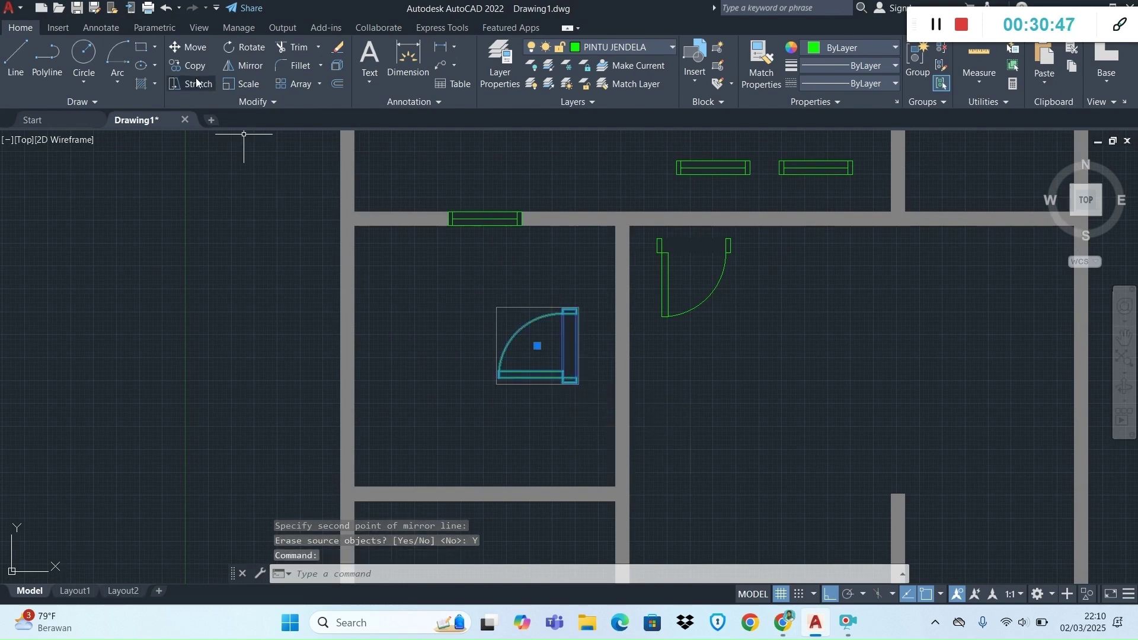
left_click(196, 48)
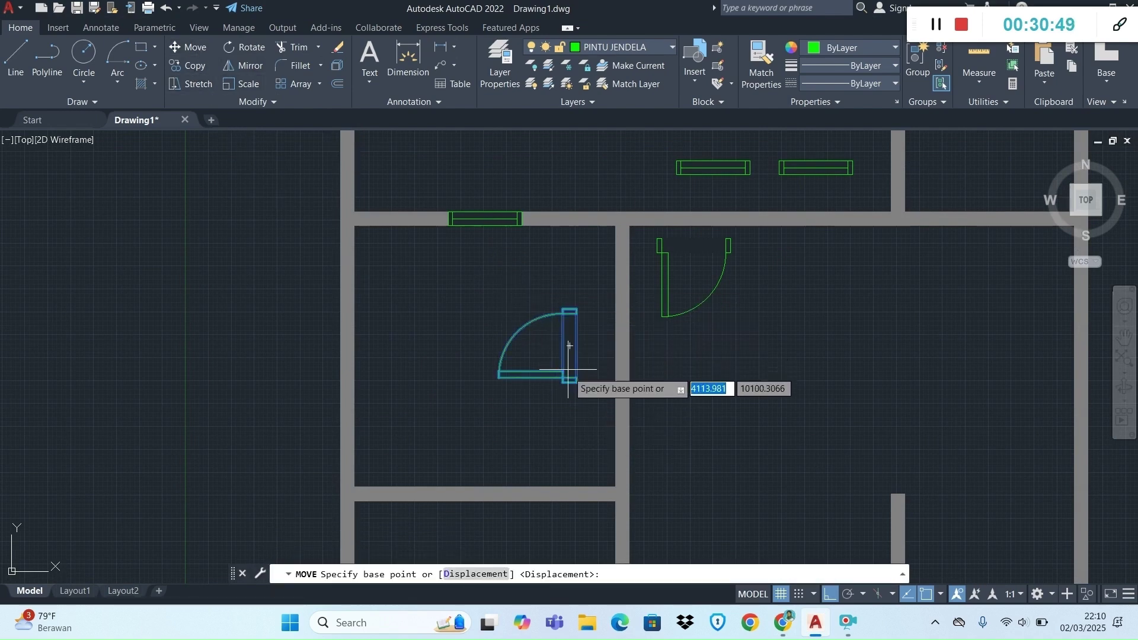
scroll(576, 422, "up", 2)
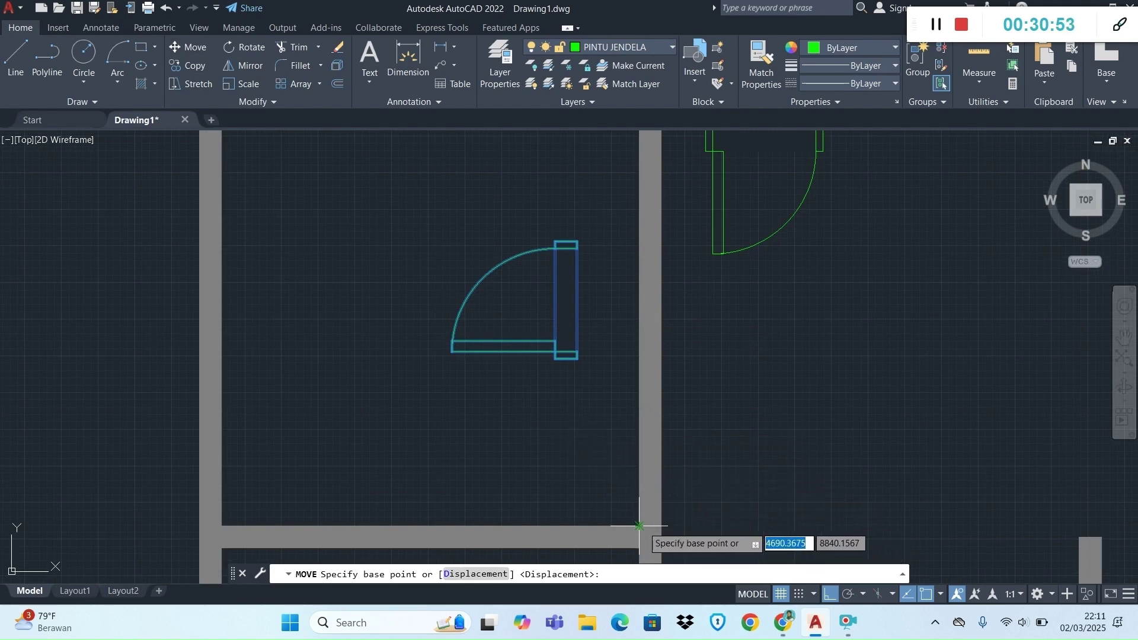
left_click(554, 354)
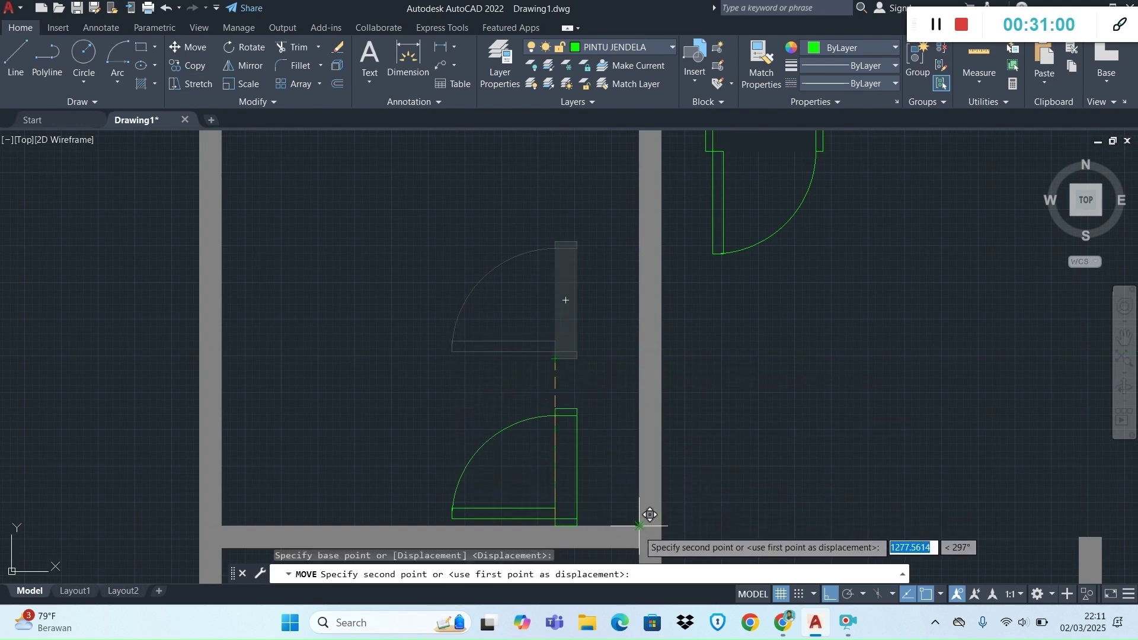
left_click(639, 525)
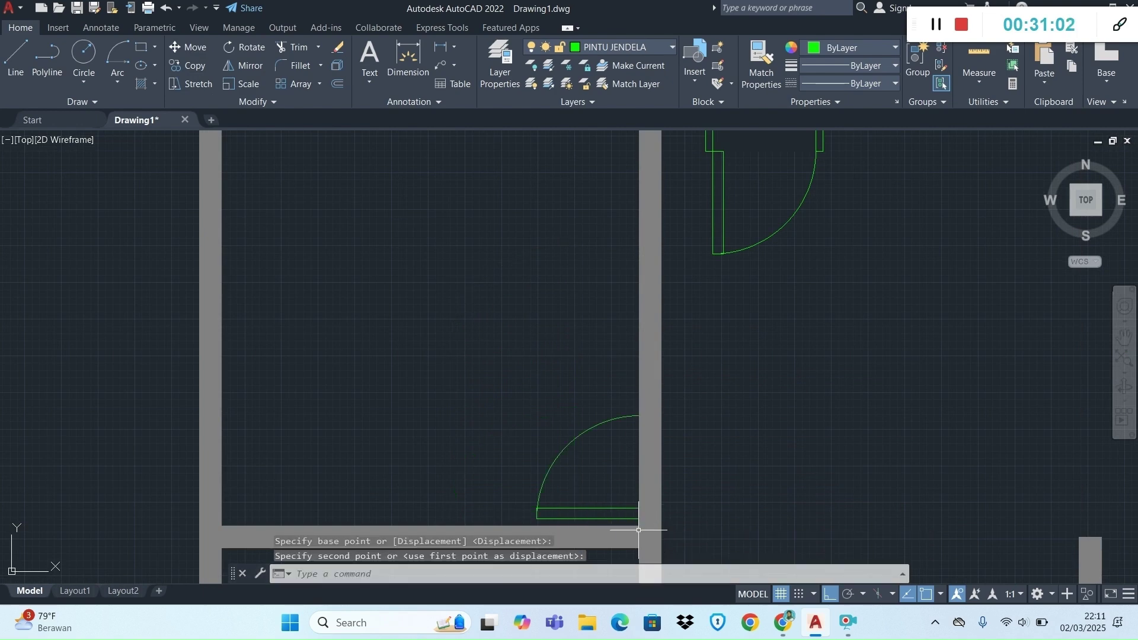
Bring the upper-left room's door to the front of the wall fill with Draw Order.
left_click(612, 418)
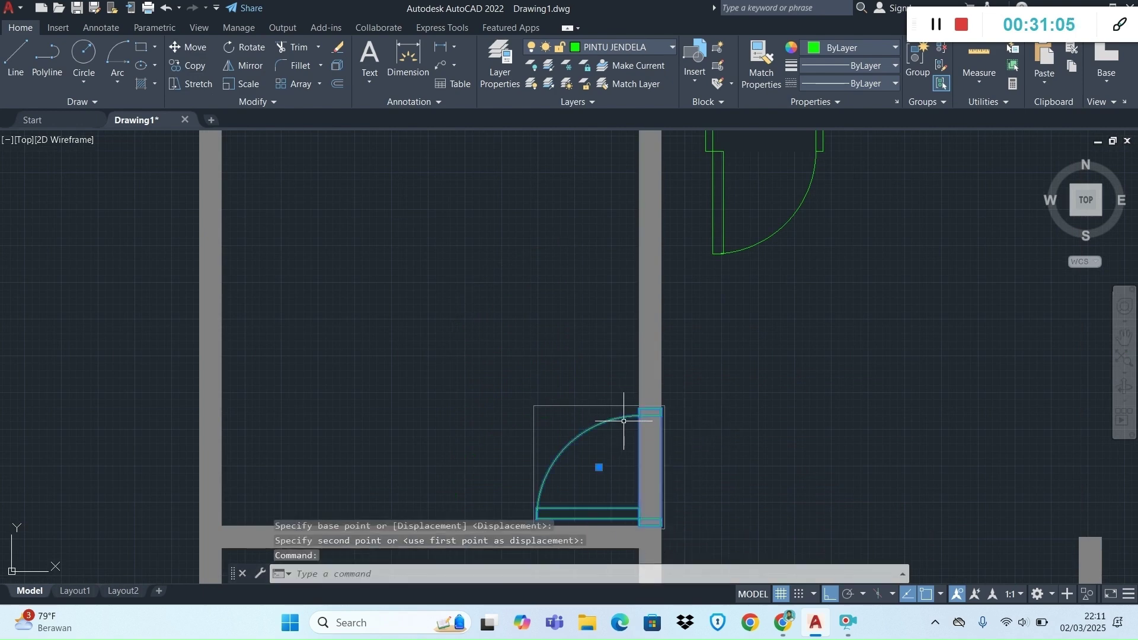
right_click(615, 418)
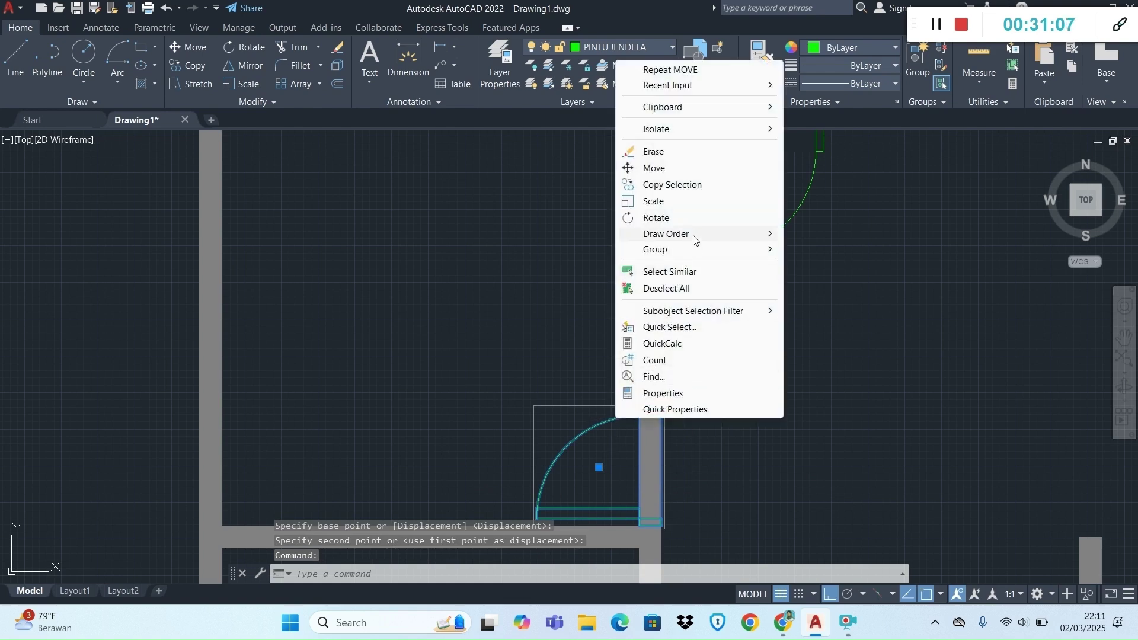
mouse_move(699, 233)
left_click(827, 235)
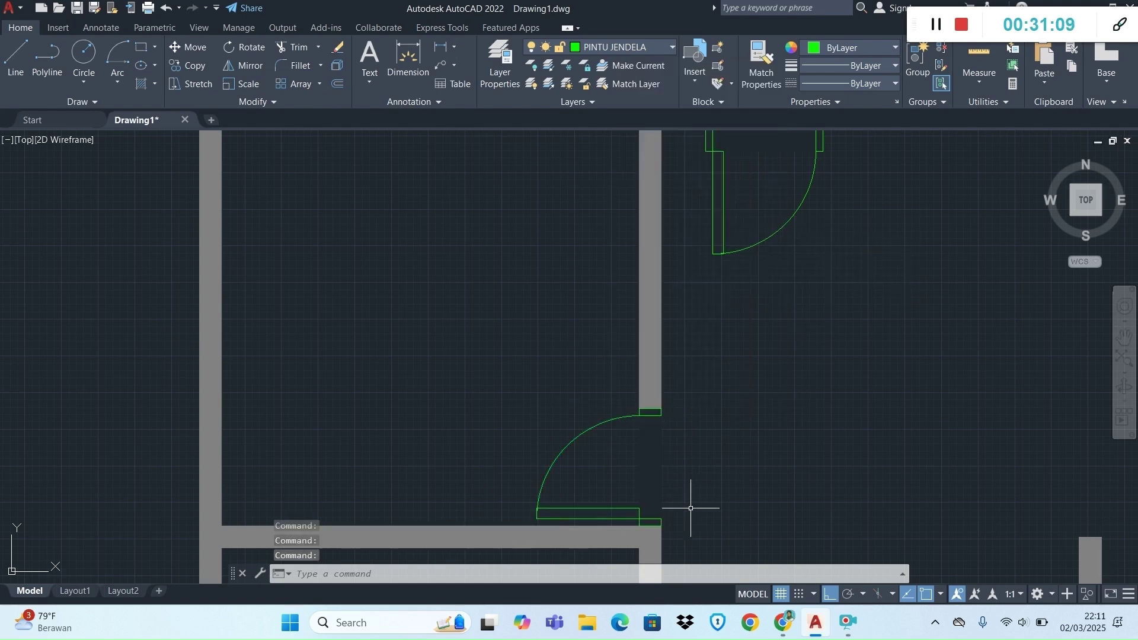
Mirror the upper-left room's door and window across the centre line of the dividing wall into the room below, keeping the source objects.
scroll(764, 423, "down", 4)
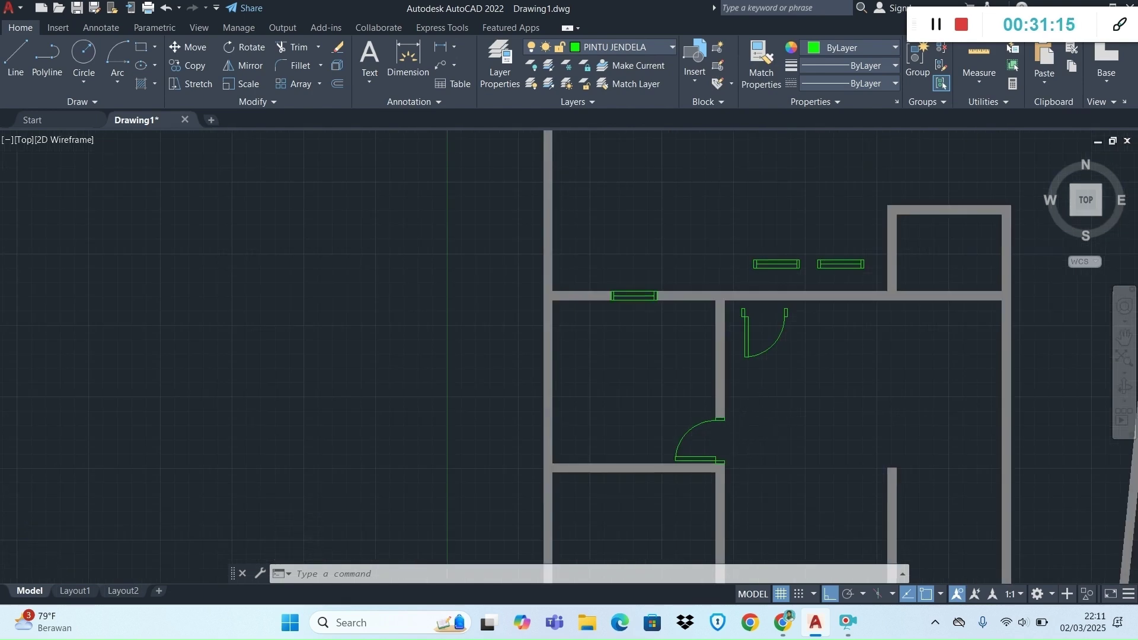
scroll(739, 463, "down", 3)
scroll(740, 468, "up", 5)
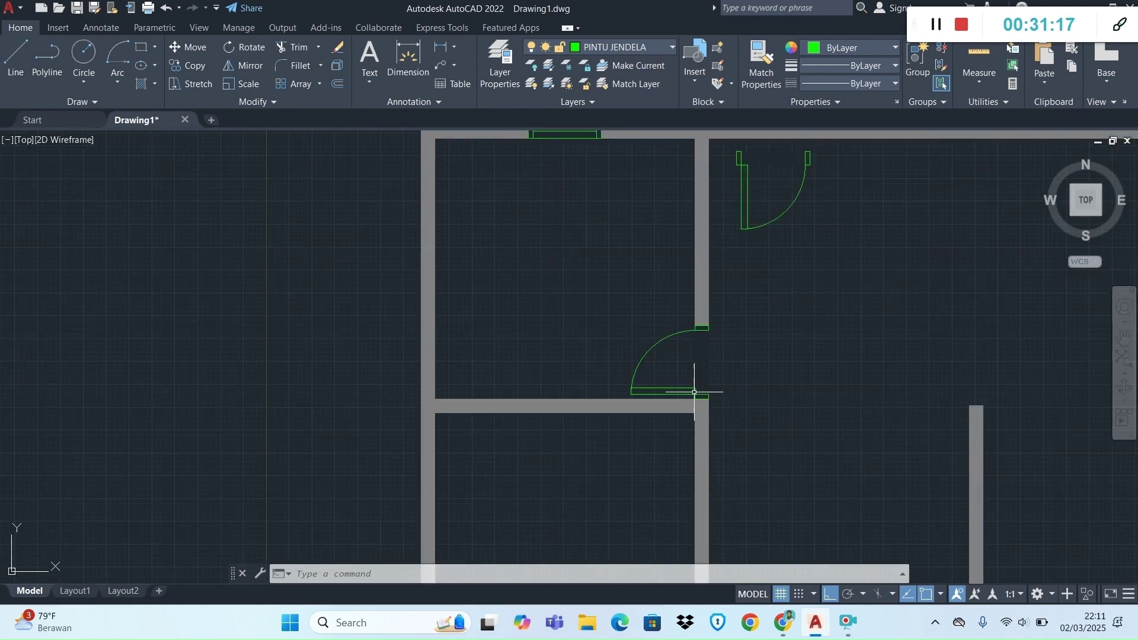
left_click(655, 389)
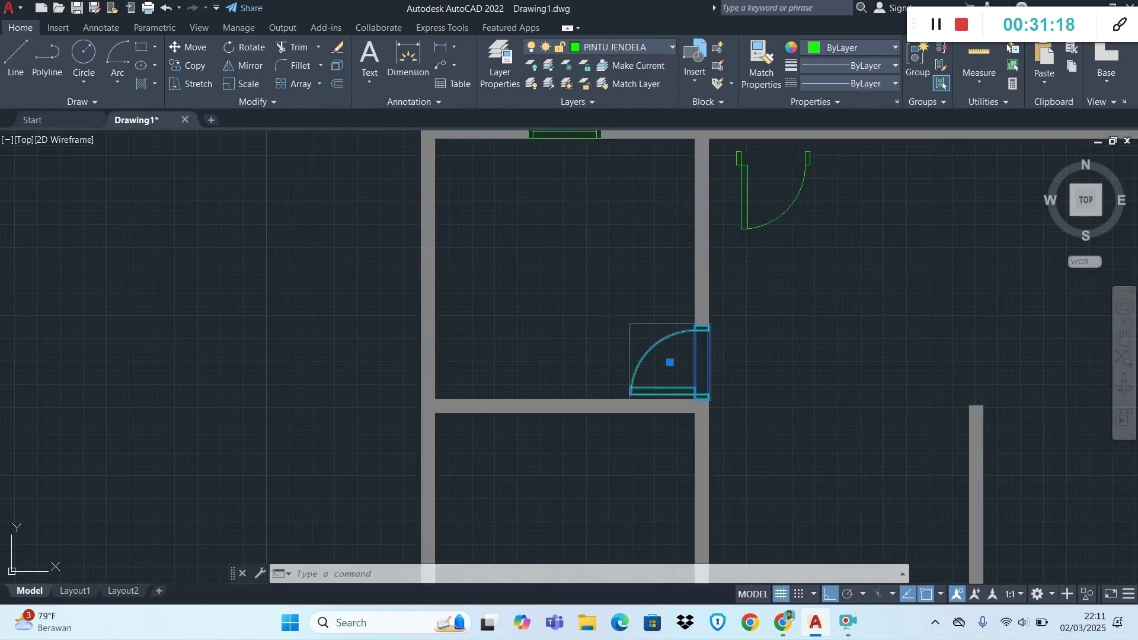
left_click(569, 136)
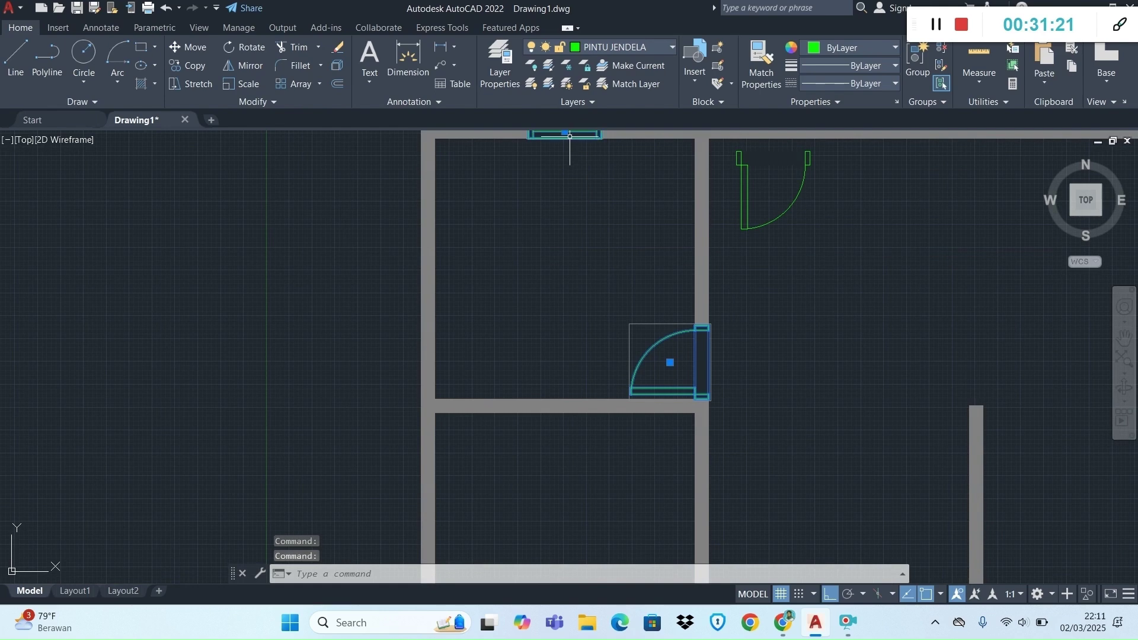
left_click(244, 65)
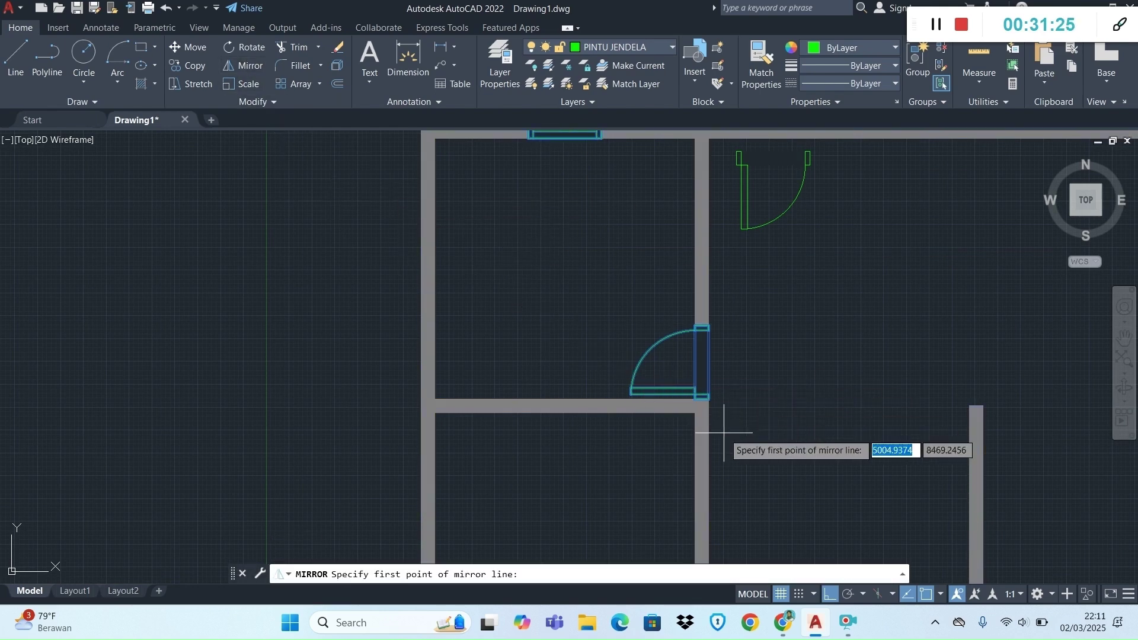
scroll(735, 420, "up", 2)
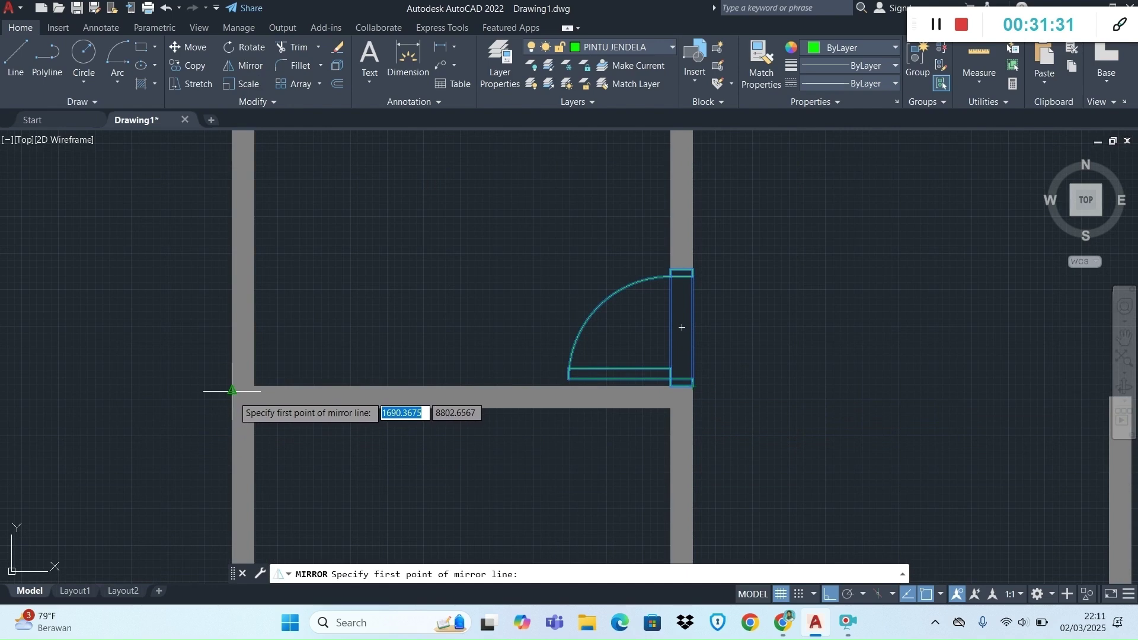
left_click(254, 396)
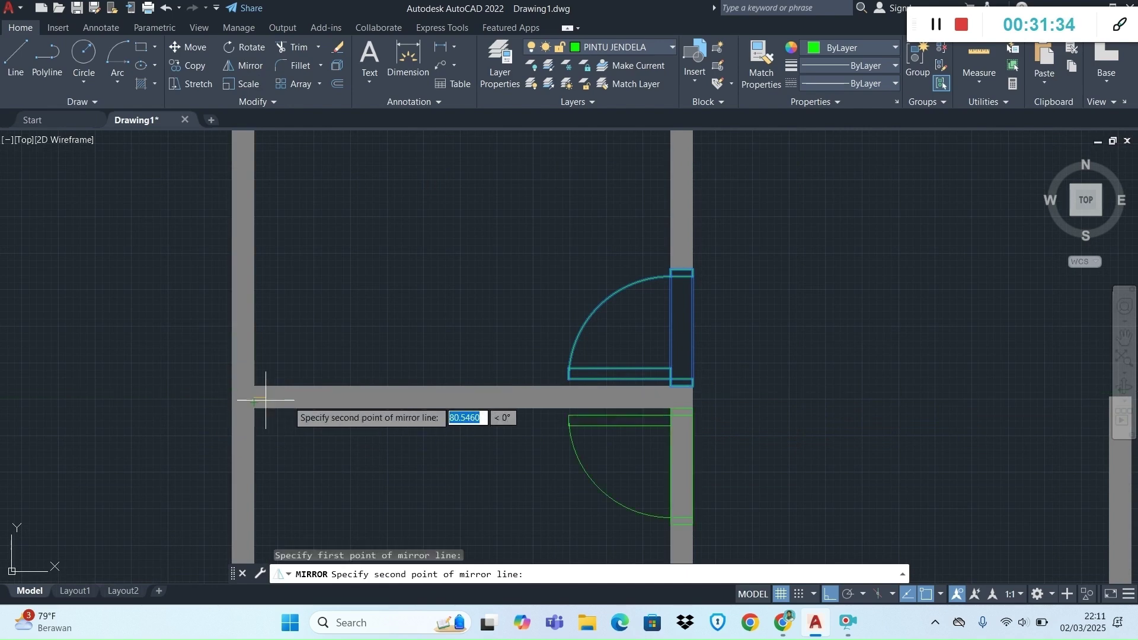
left_click(752, 403)
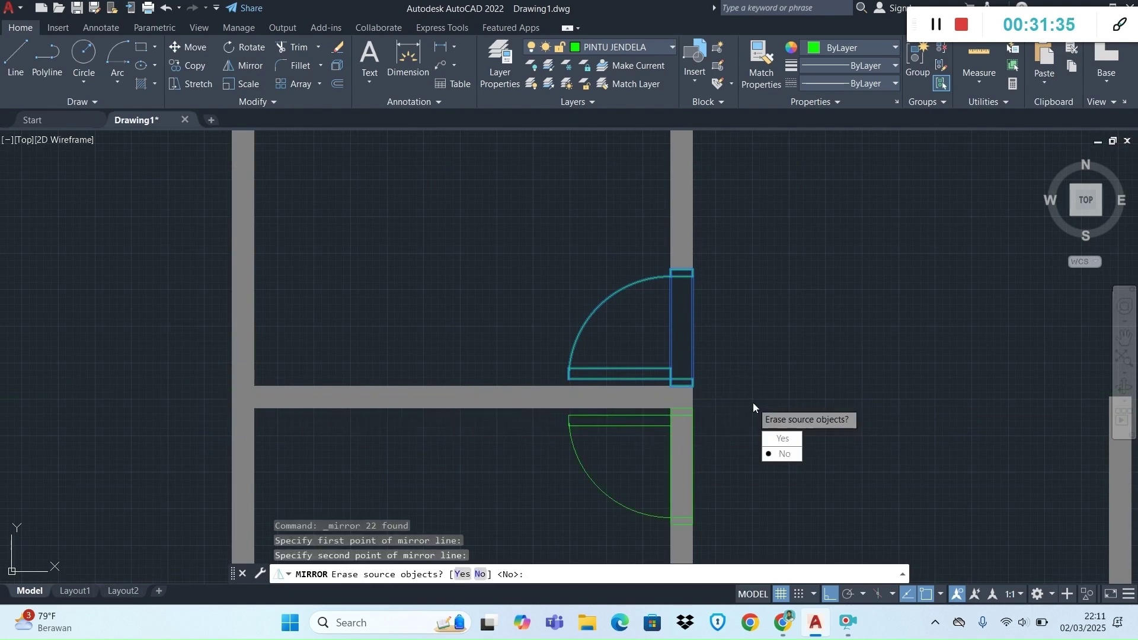
left_click(773, 454)
scroll(711, 415, "down", 5)
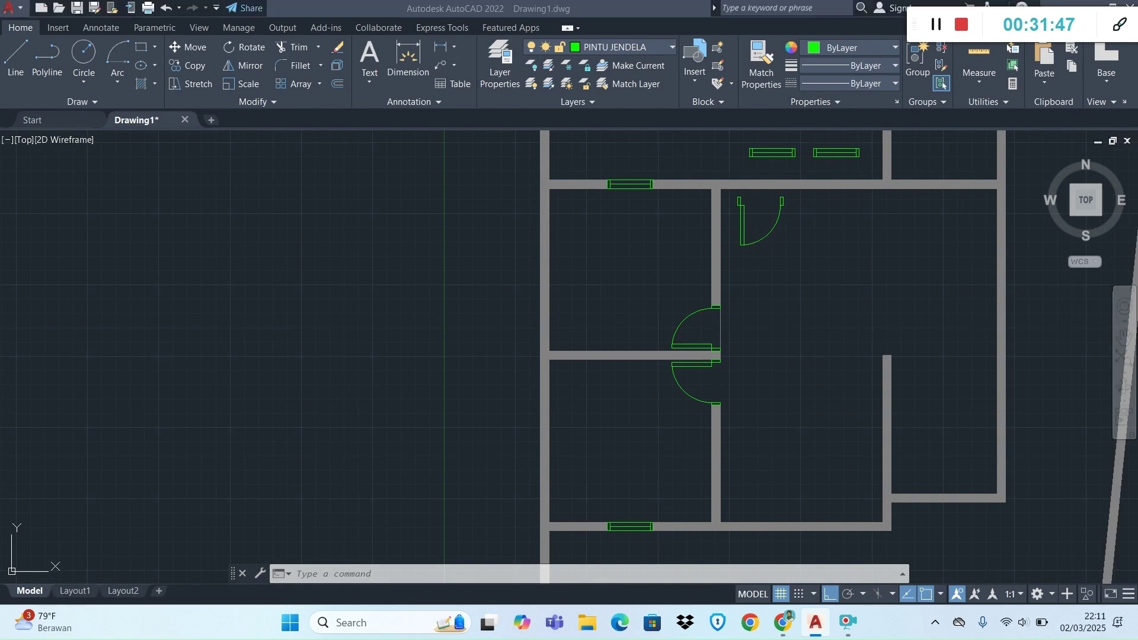
Check the door orientation in the module and mirror the central room's door across the horizontal line along its jamb tops, erasing the source object.
key("alt+Tab")
scroll(762, 374, "up", 1)
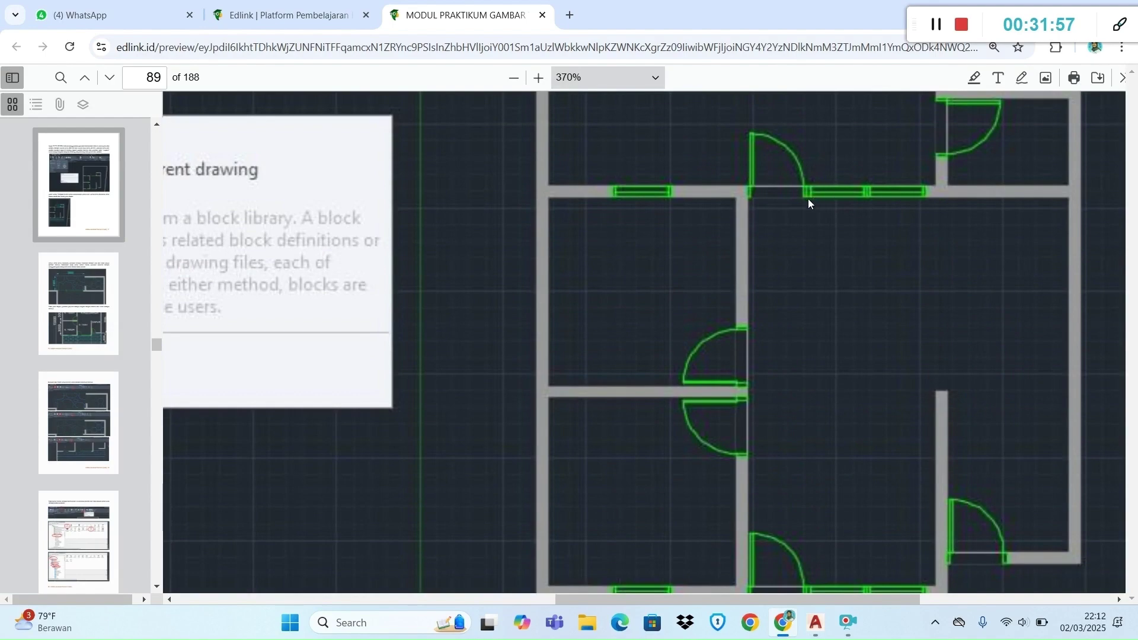
key("alt+Tab")
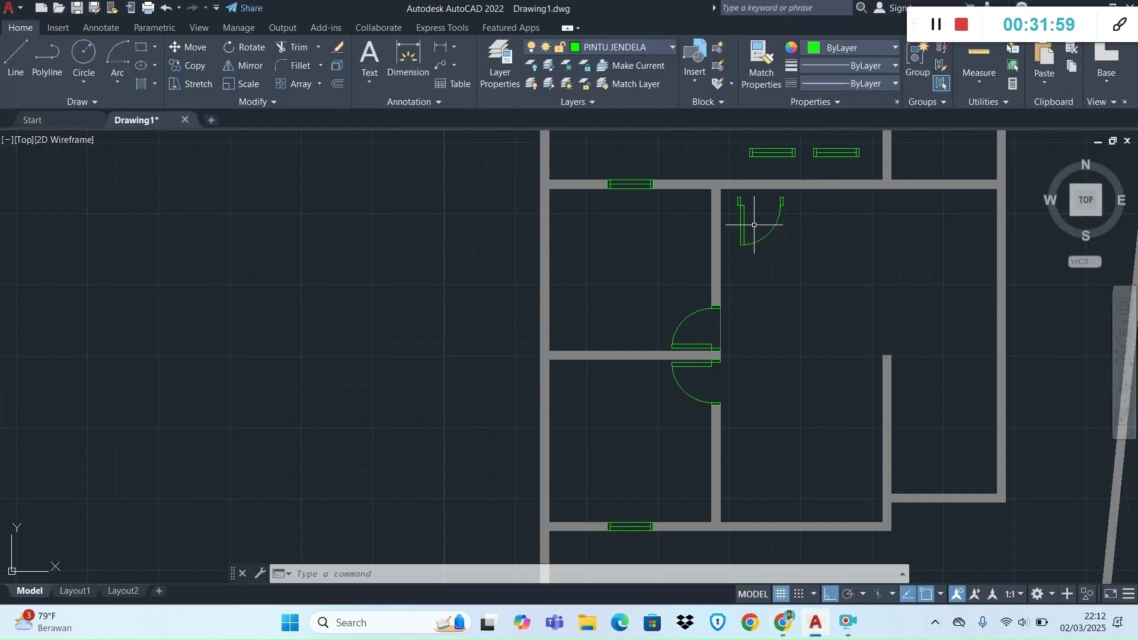
scroll(809, 185, "up", 5)
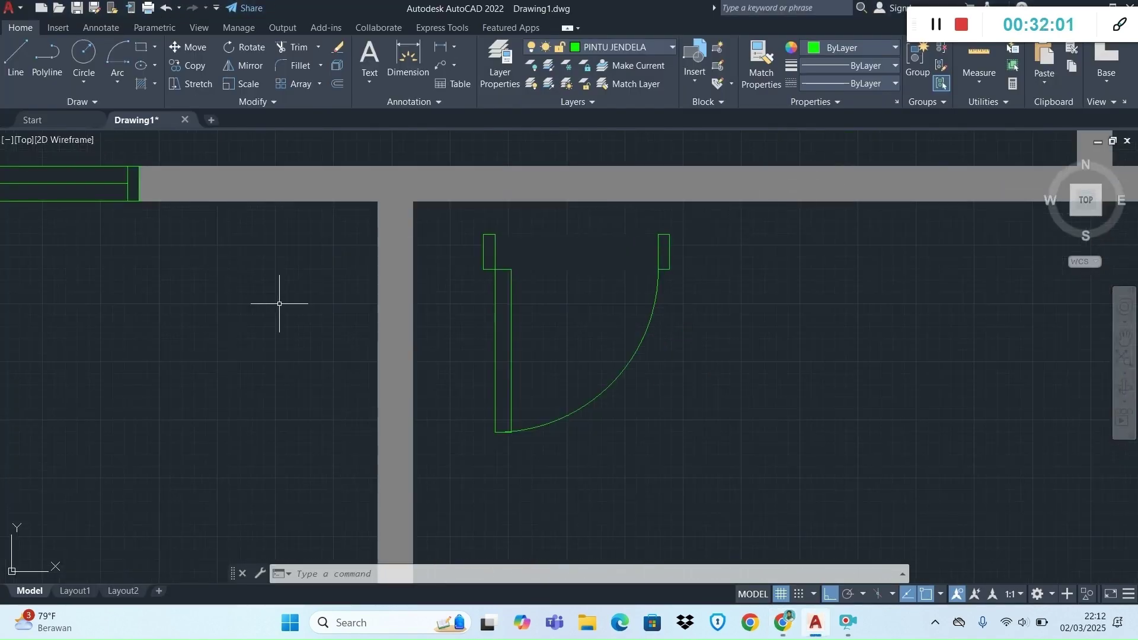
key("ctrl+z")
key("ctrl+z")
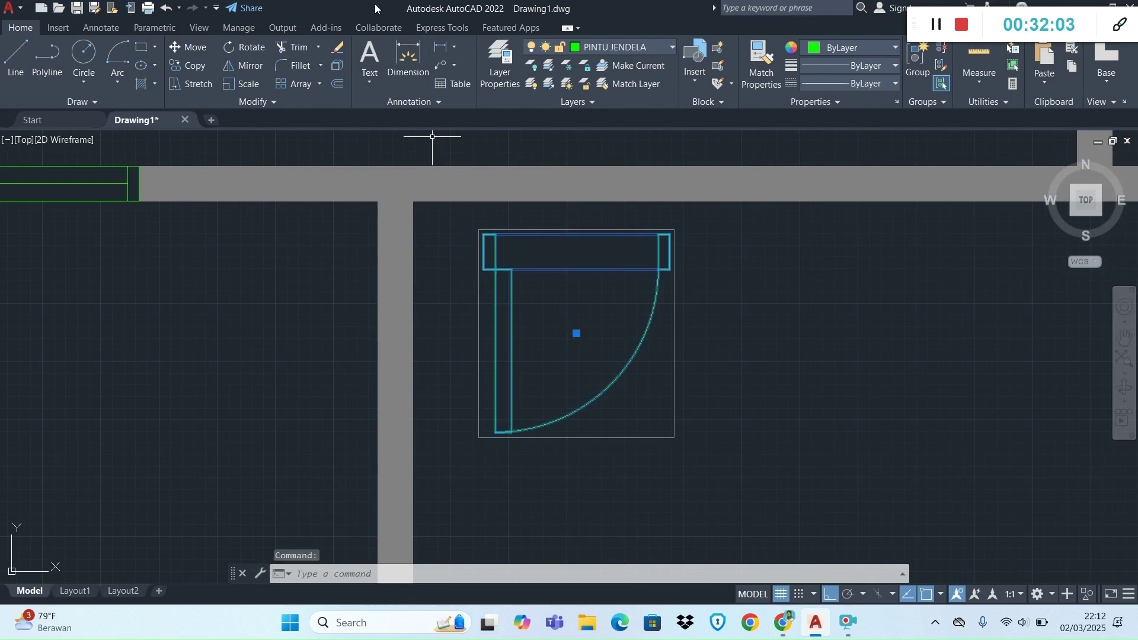
left_click(244, 65)
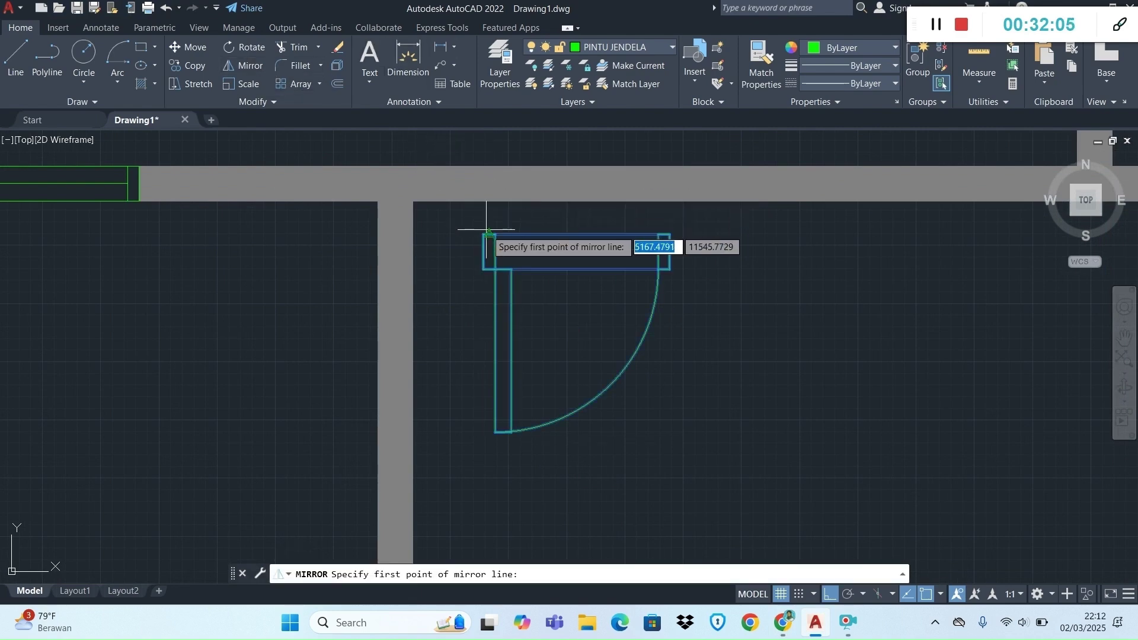
left_click(484, 234)
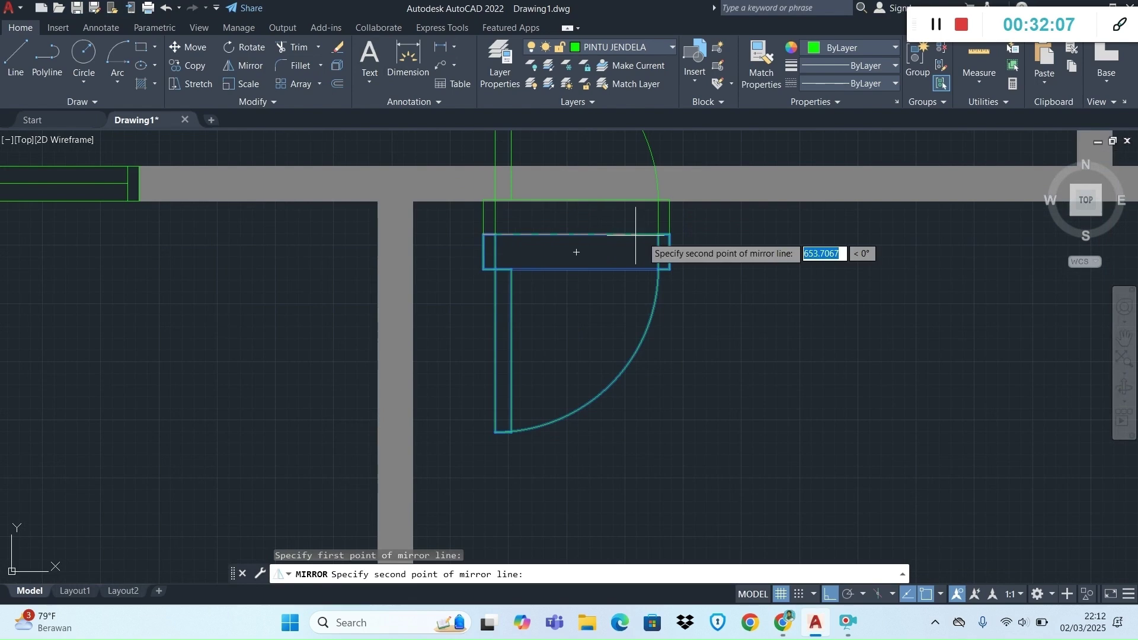
left_click(673, 240)
key("Down")
key("Return")
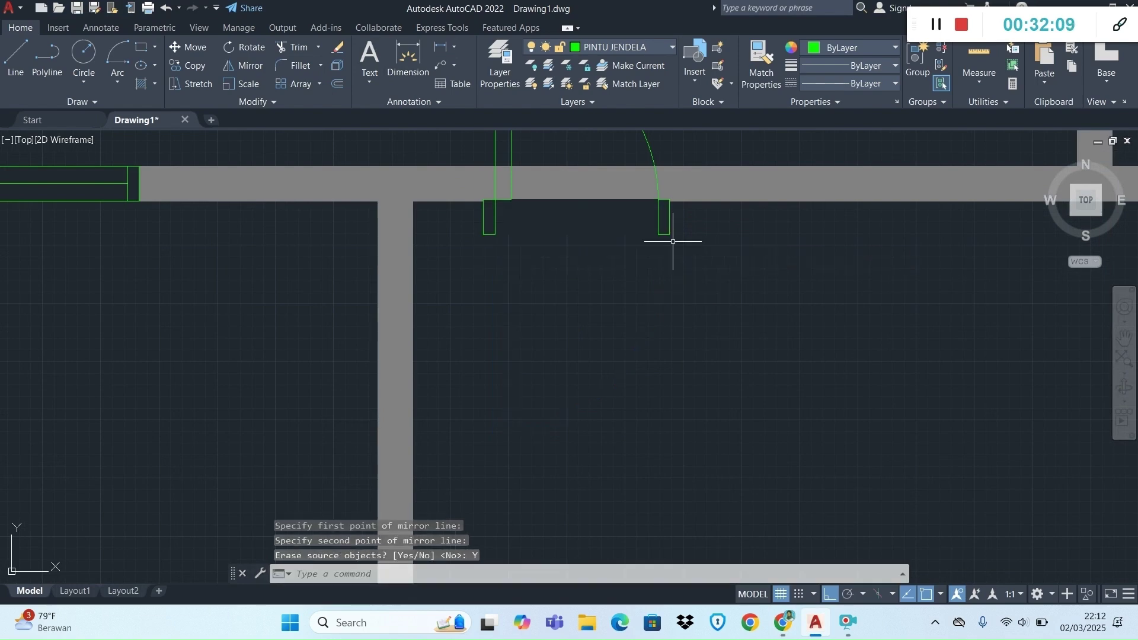
Move the central room's mirrored door straight down so that its jambs are clear of the upper wall.
scroll(552, 226, "down", 4)
scroll(550, 250, "up", 2)
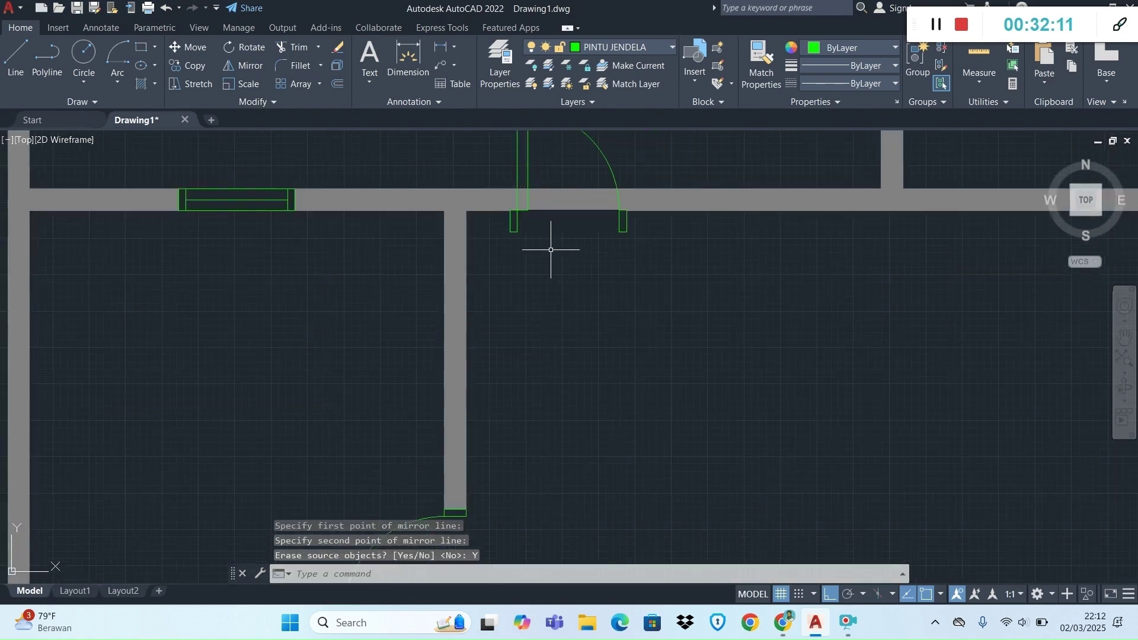
left_click(527, 160)
left_click(180, 51)
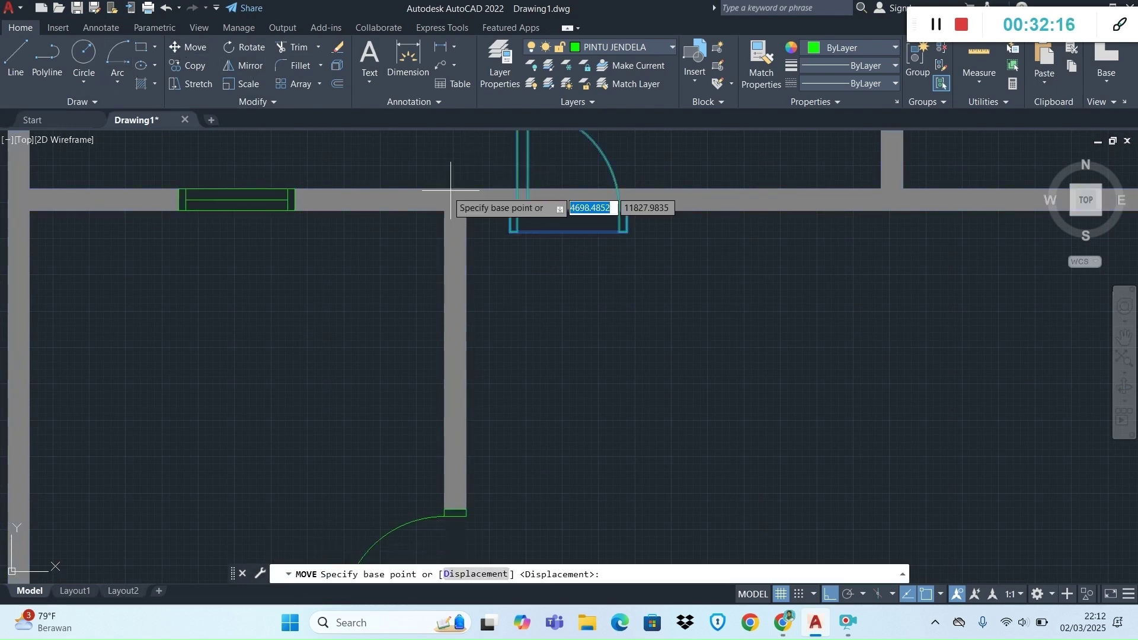
left_click(509, 210)
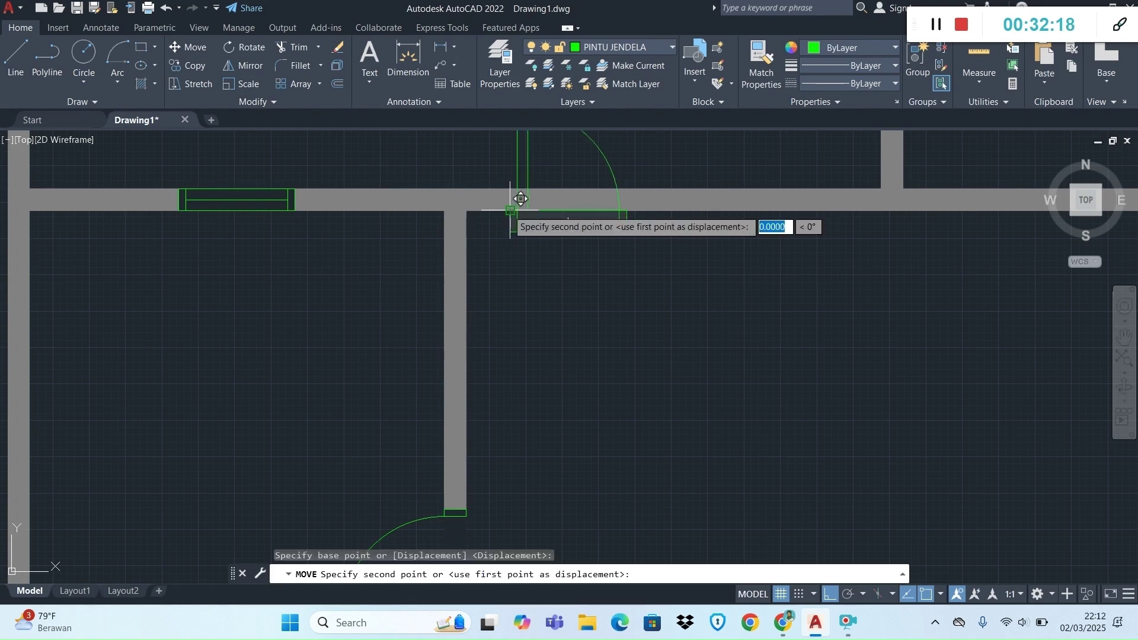
left_click(498, 259)
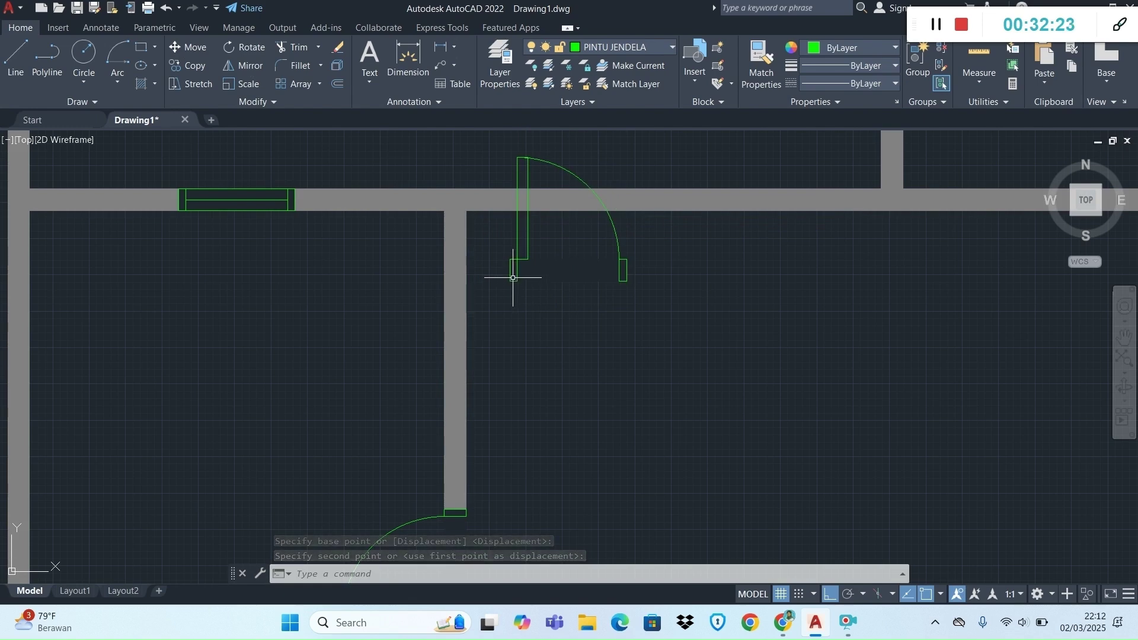
Move the central room's door into the upper wall, snapping its lower-left jamb corner to the room's upper-left inner corner.
left_click(189, 48)
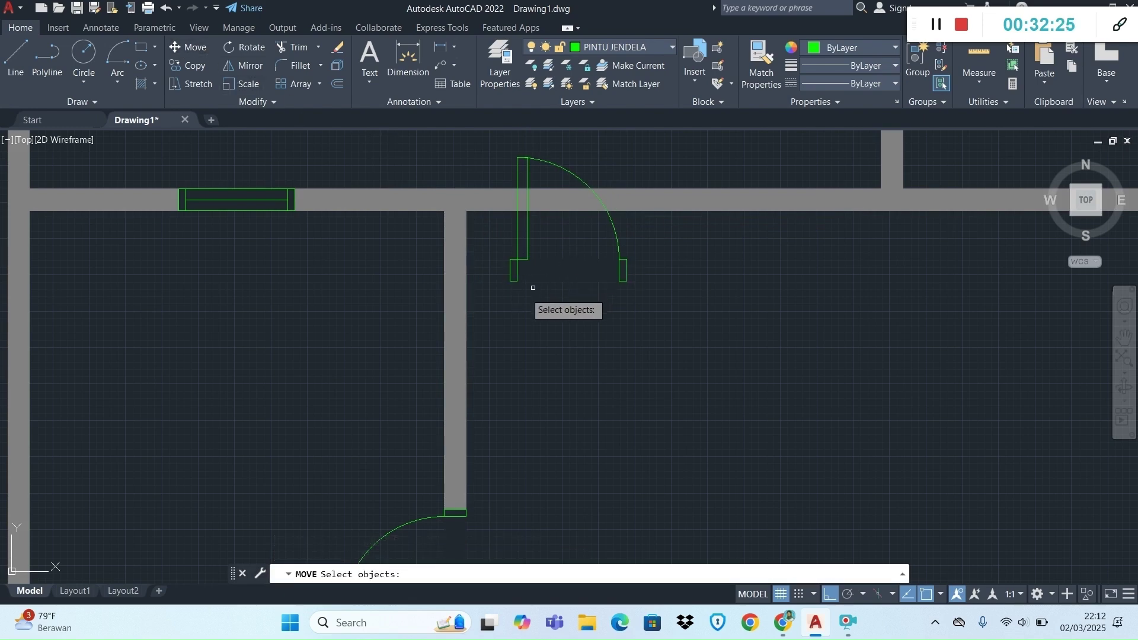
left_click(513, 276)
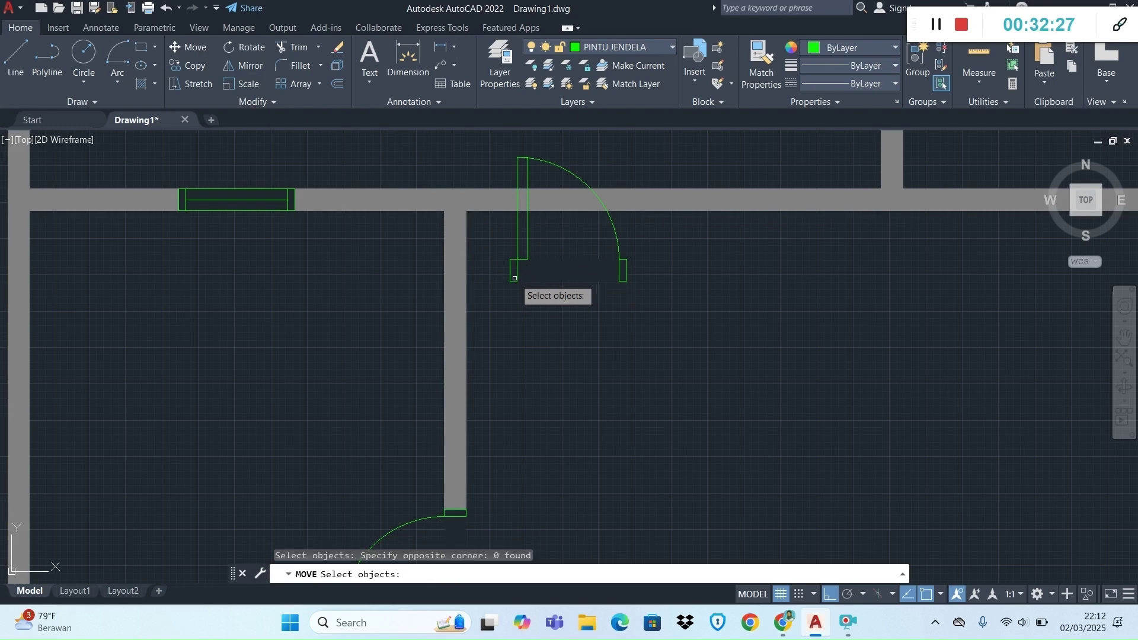
left_click(518, 281)
key("Return")
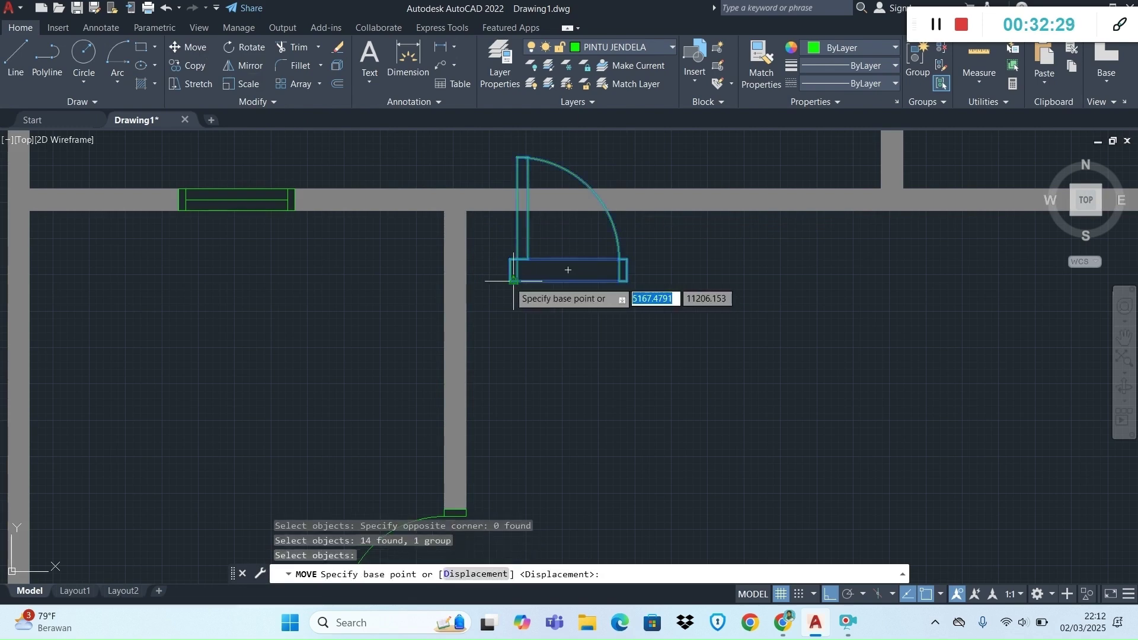
scroll(510, 282, "up", 6)
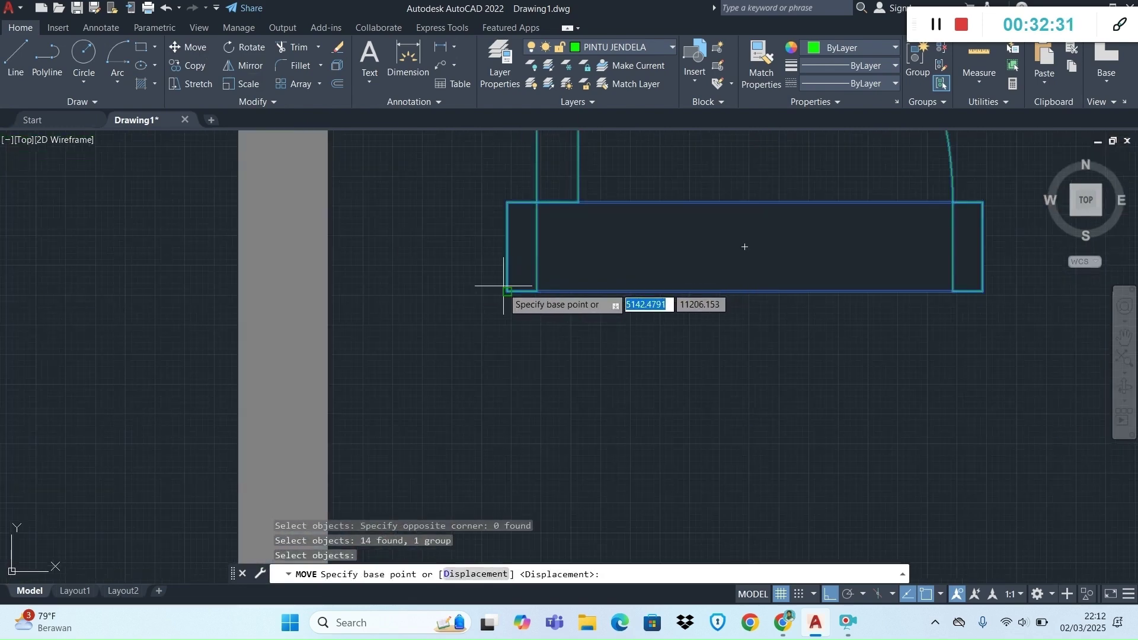
left_click(500, 321)
scroll(500, 322, "down", 5)
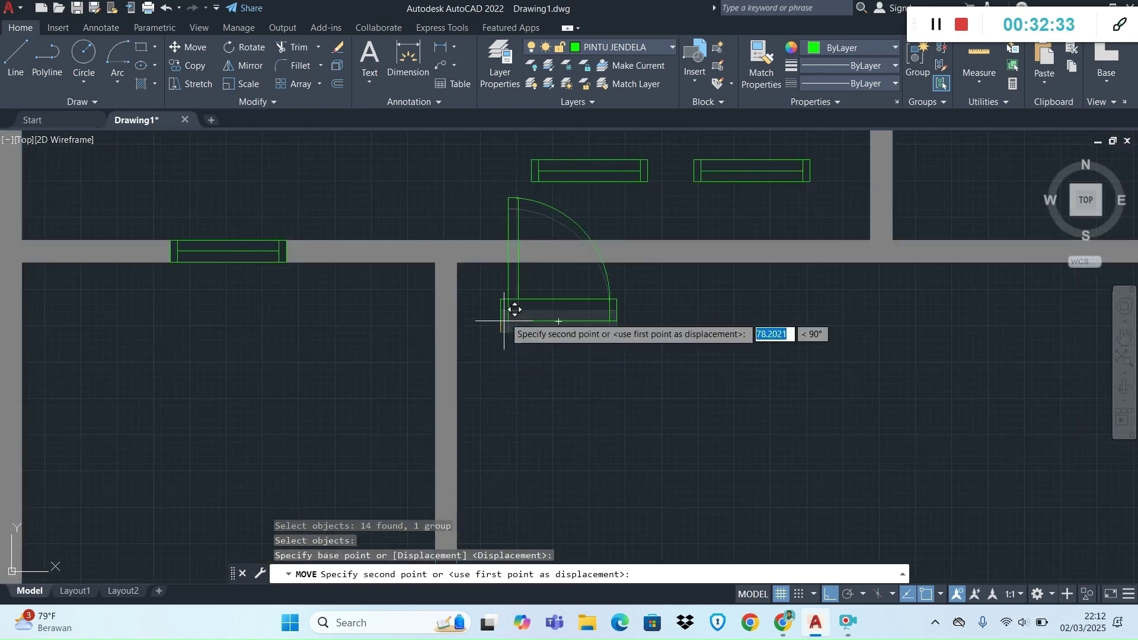
left_click(457, 262)
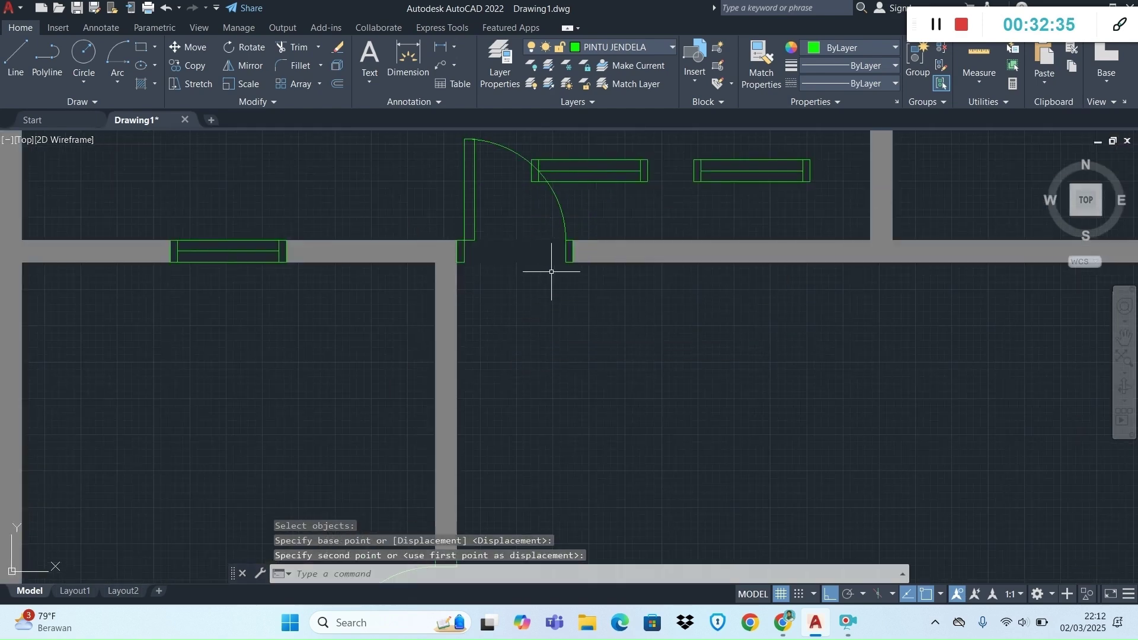
Move the nearer loose window into the central room's upper wall, snapping its upper-left corner to the upper-right corner of the door's jamb.
left_click(617, 161)
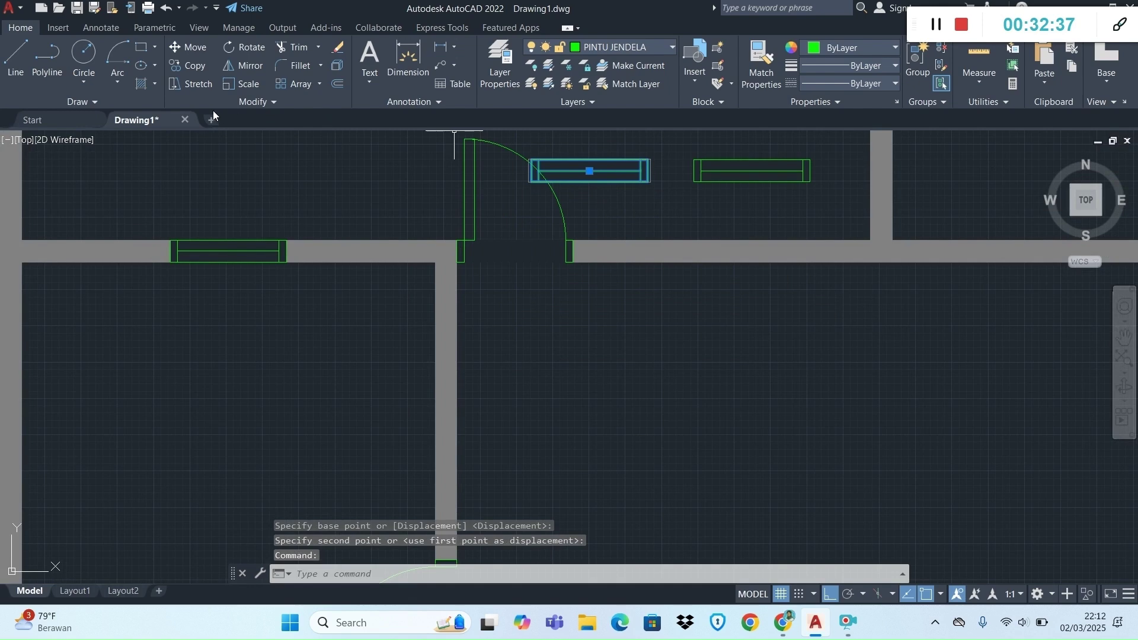
left_click(188, 47)
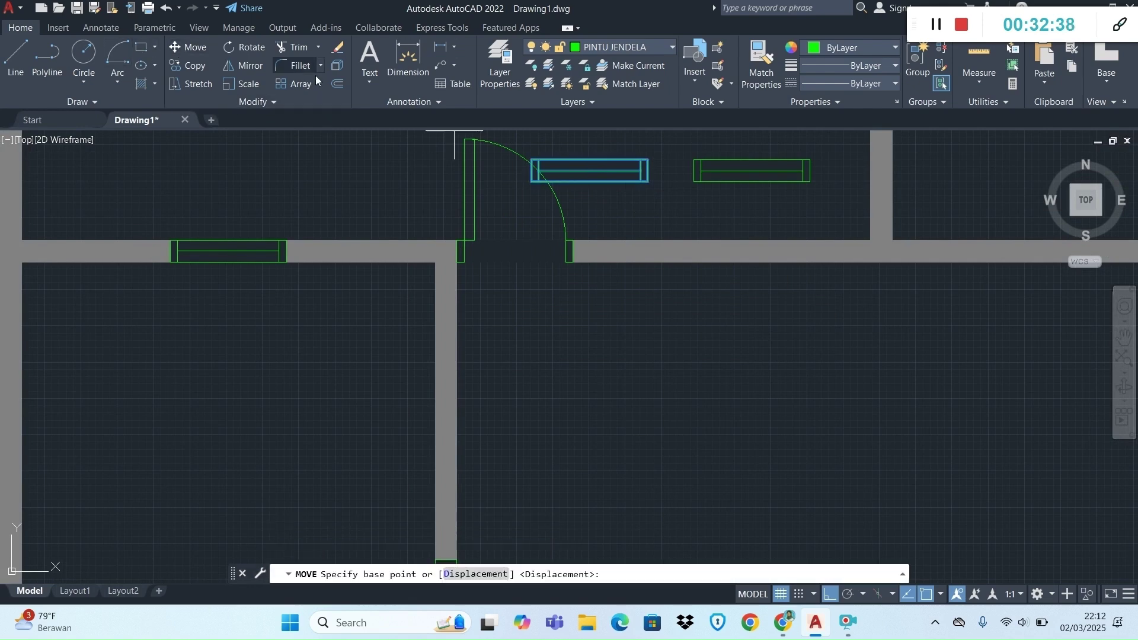
left_click(532, 160)
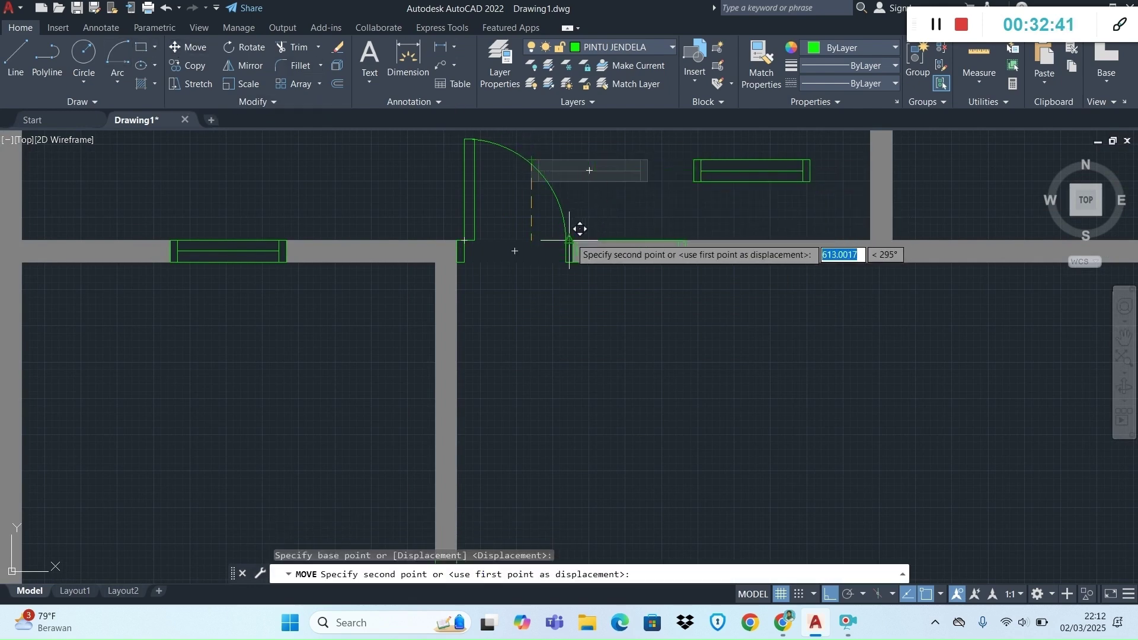
scroll(579, 229, "up", 7)
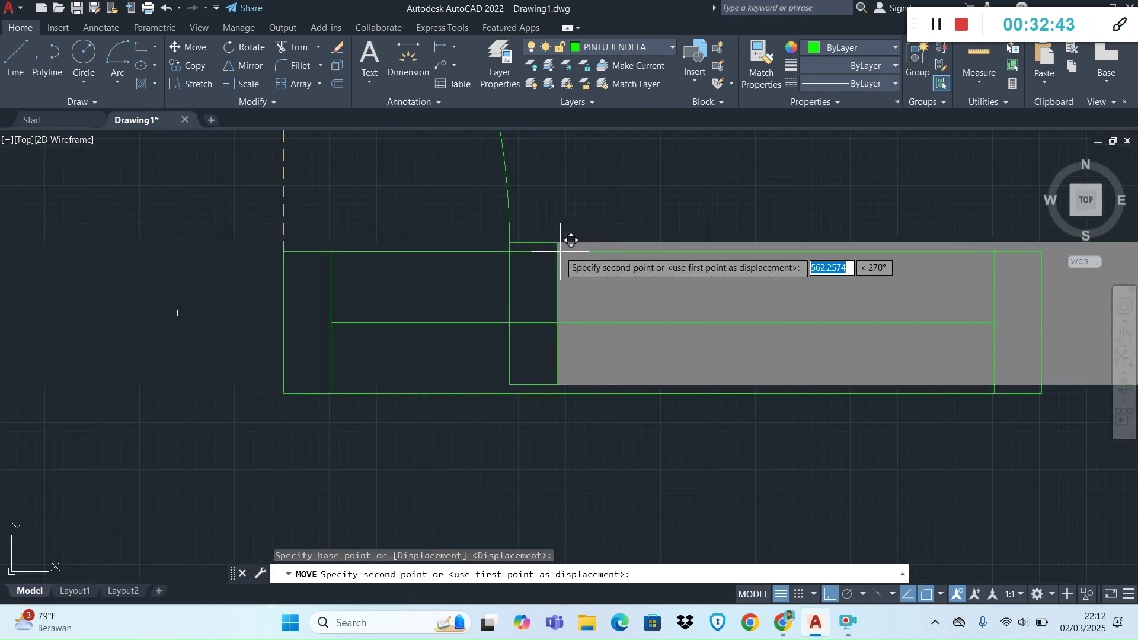
left_click(560, 249)
scroll(645, 302, "down", 2)
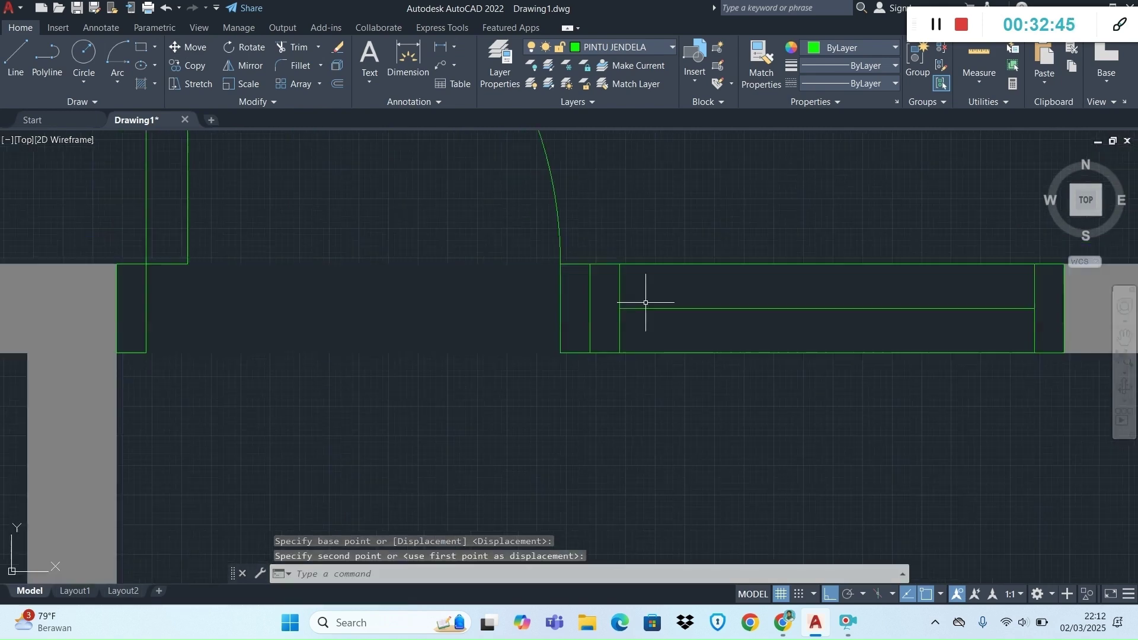
scroll(645, 302, "down", 5)
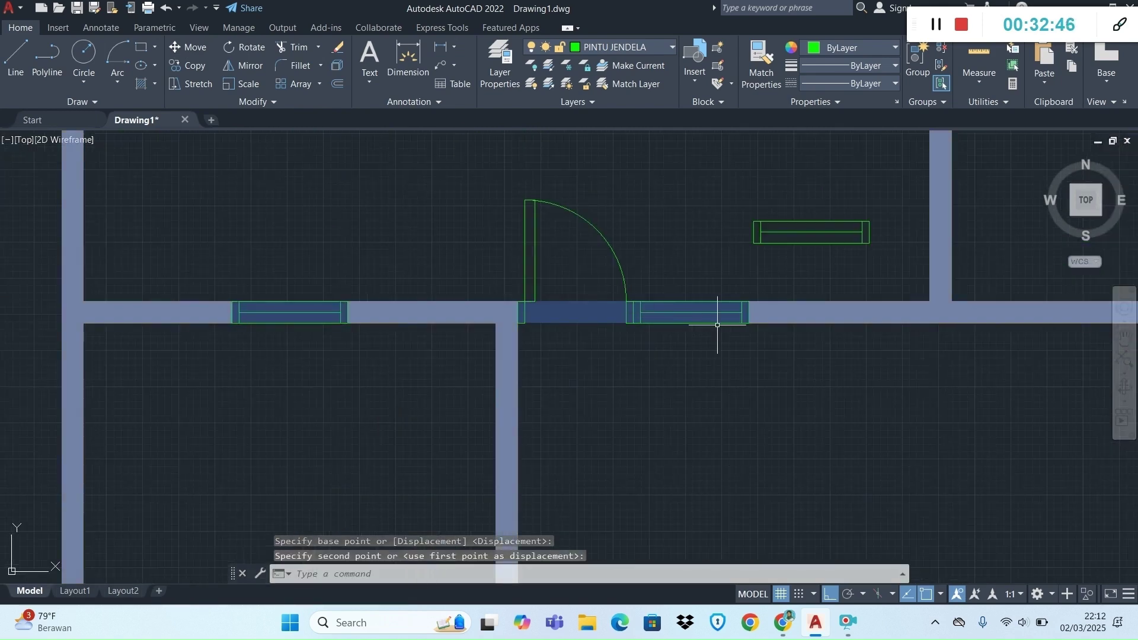
Move the remaining loose window into the same wall, snapping its upper-left corner to the upper-right corner of the window beside the door.
left_click(814, 244)
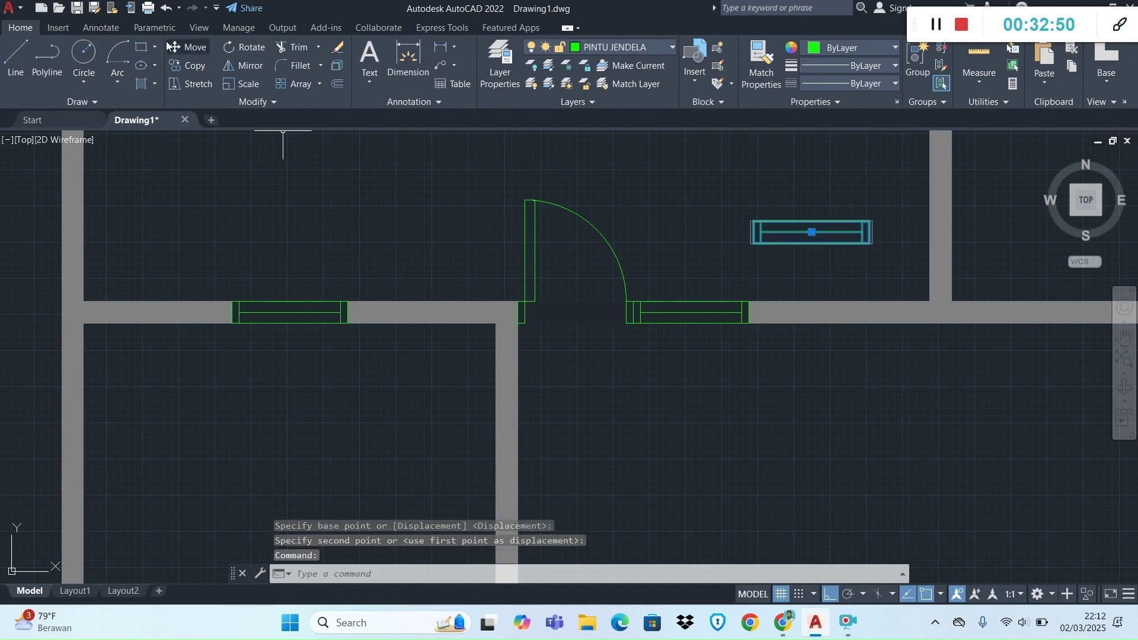
left_click(181, 47)
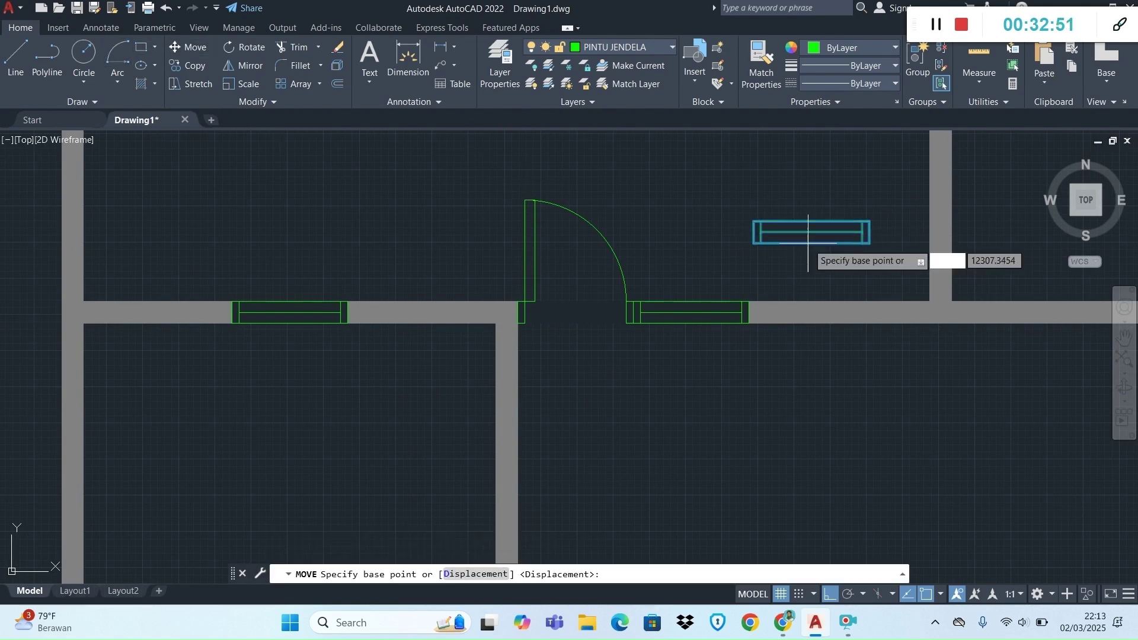
left_click(752, 222)
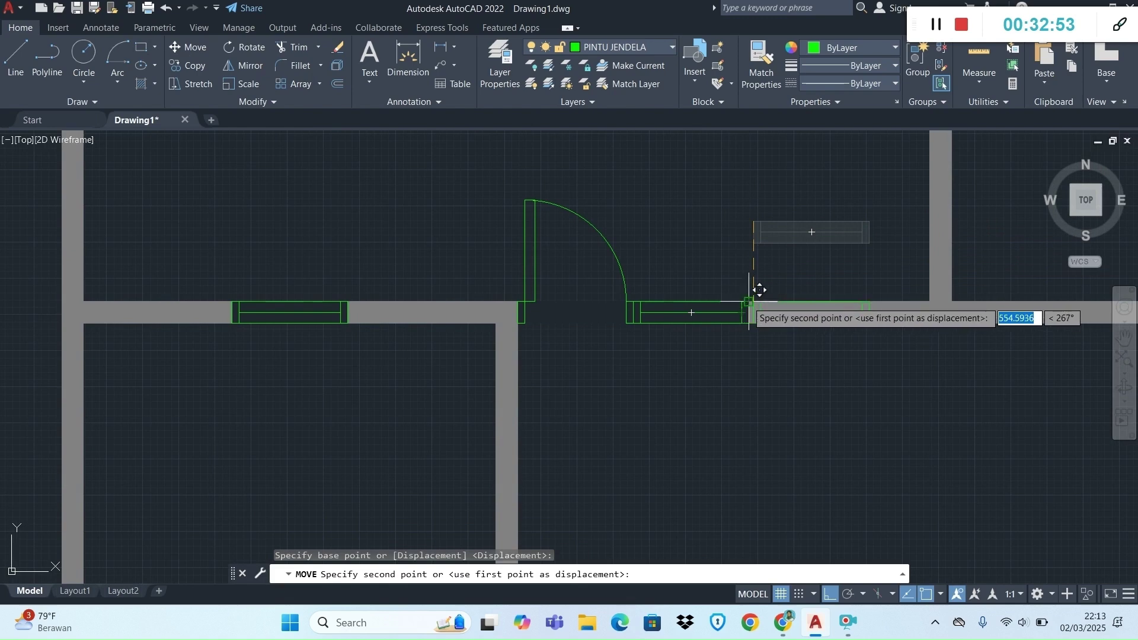
left_click(783, 301)
scroll(813, 238, "down", 5)
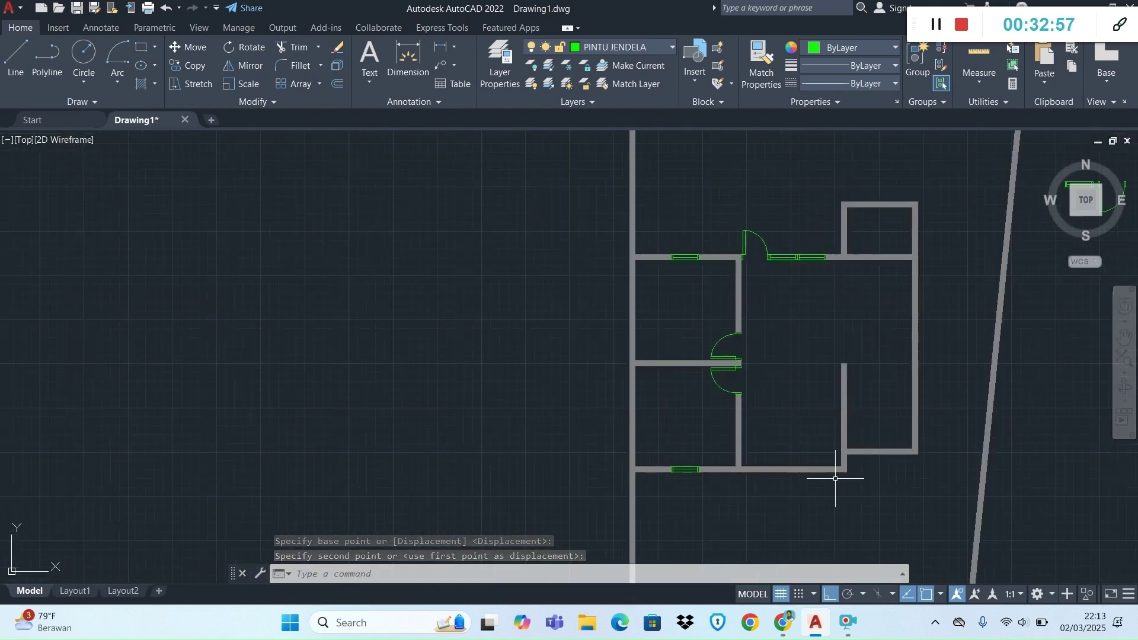
Check the module for the door and window arrangement in the central room's lower wall.
key("alt+Tab")
scroll(818, 485, "down", 2)
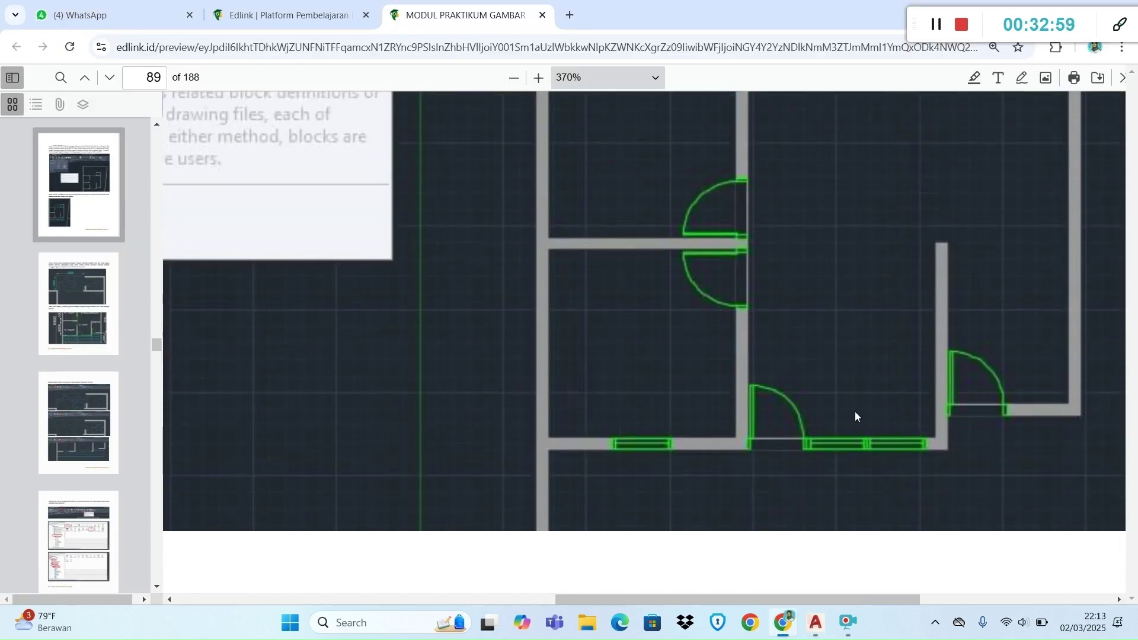
key("alt+Tab")
scroll(843, 232, "up", 5)
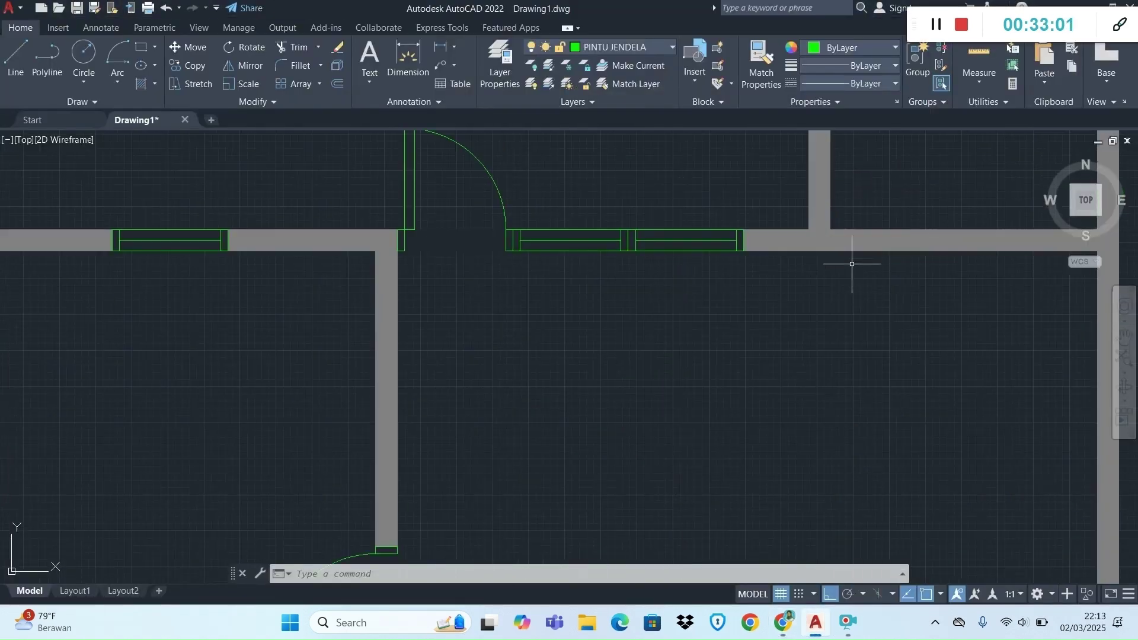
left_click(691, 249)
left_click(692, 270)
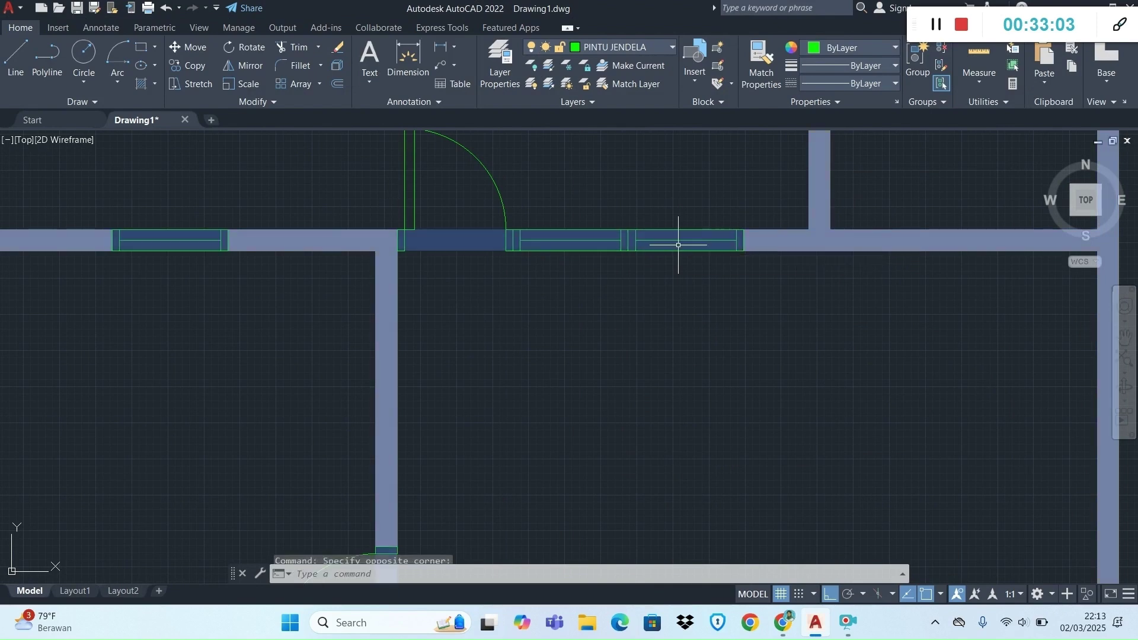
key("Escape")
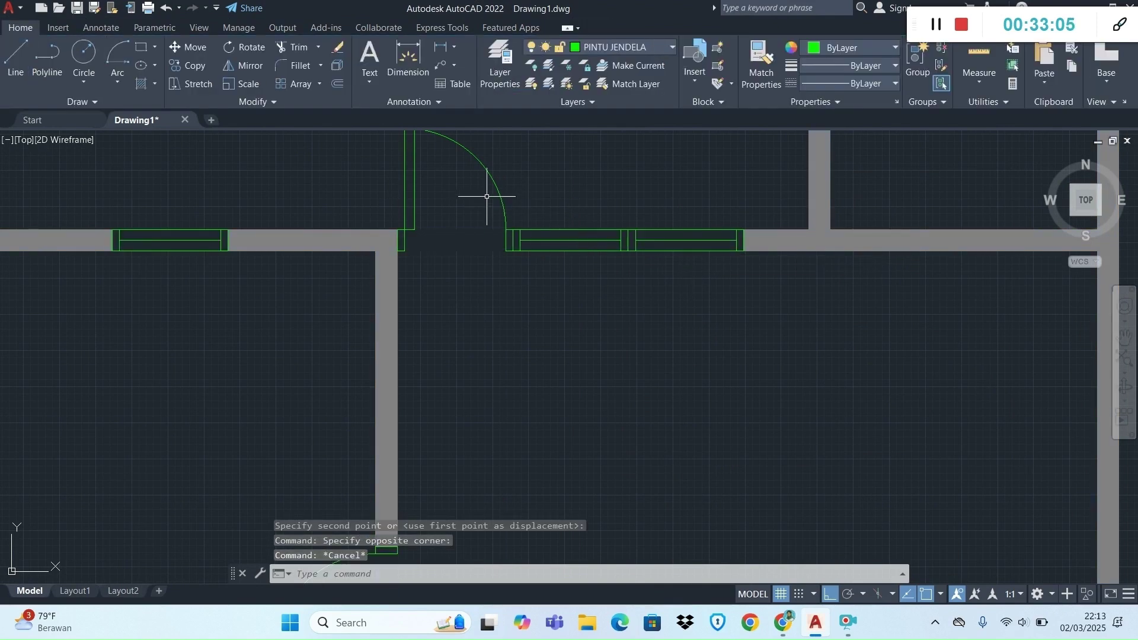
Copy the upper wall's door and two windows straight down into the lower wall, snapping the door's upper-left jamb corner to the room's lower-left inner corner.
left_click(495, 190)
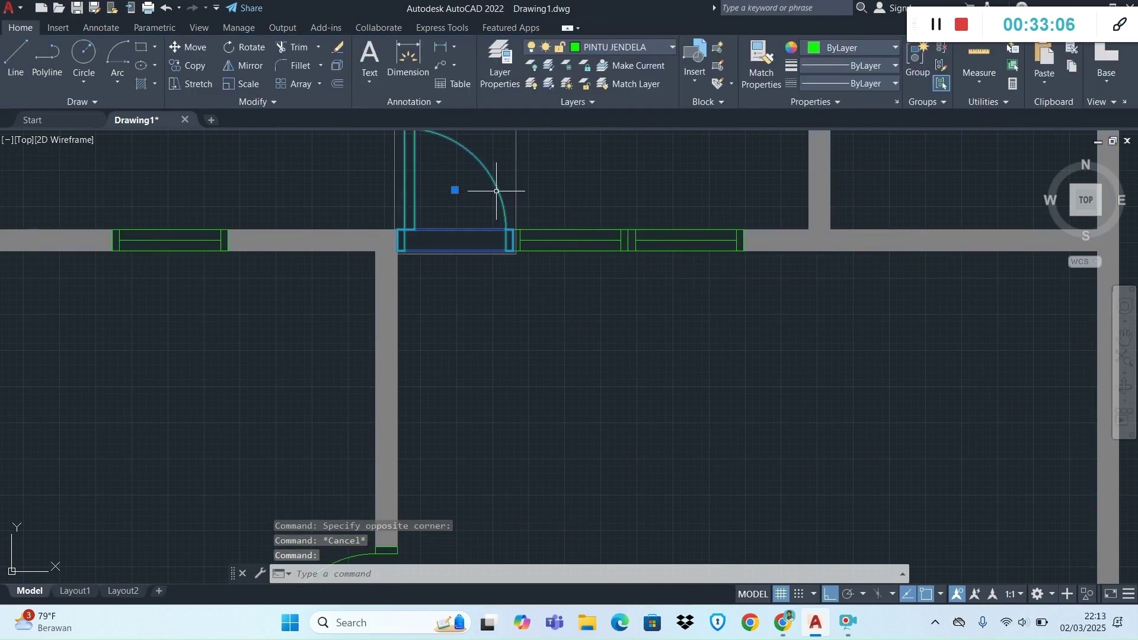
left_click(550, 230)
left_click(636, 240)
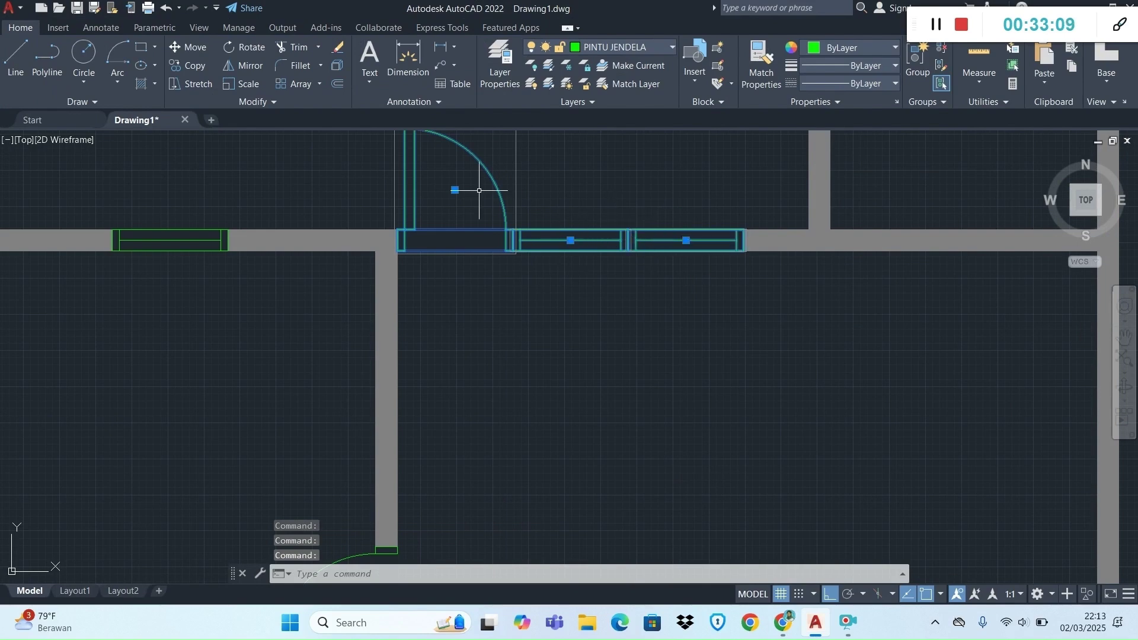
left_click(190, 70)
scroll(441, 294, "down", 4)
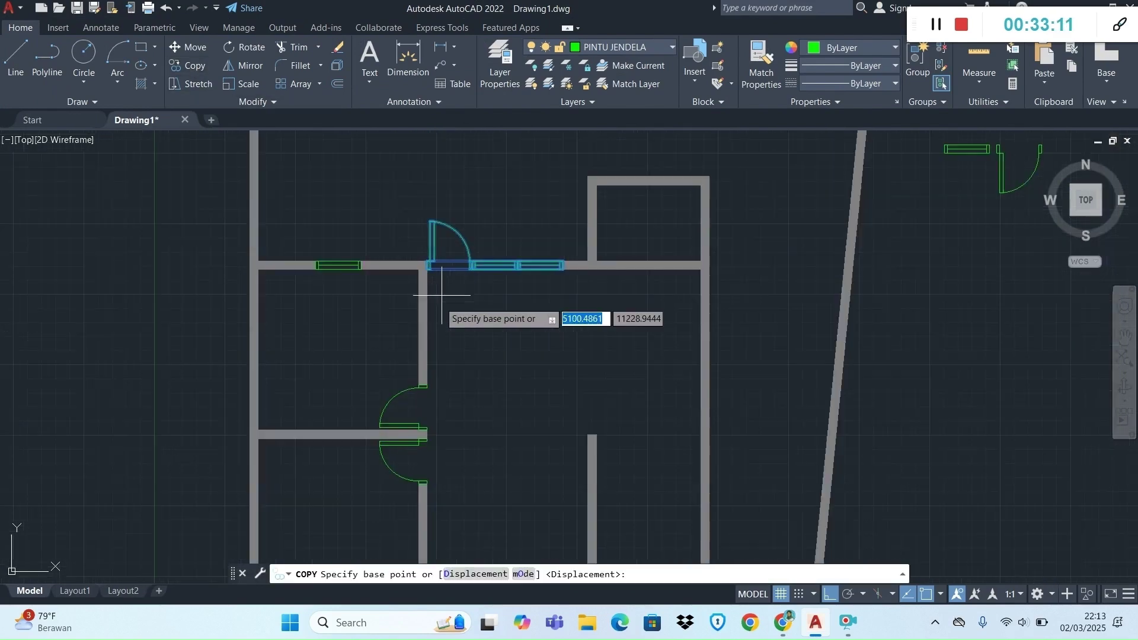
scroll(445, 441, "down", 2)
scroll(438, 486, "up", 2)
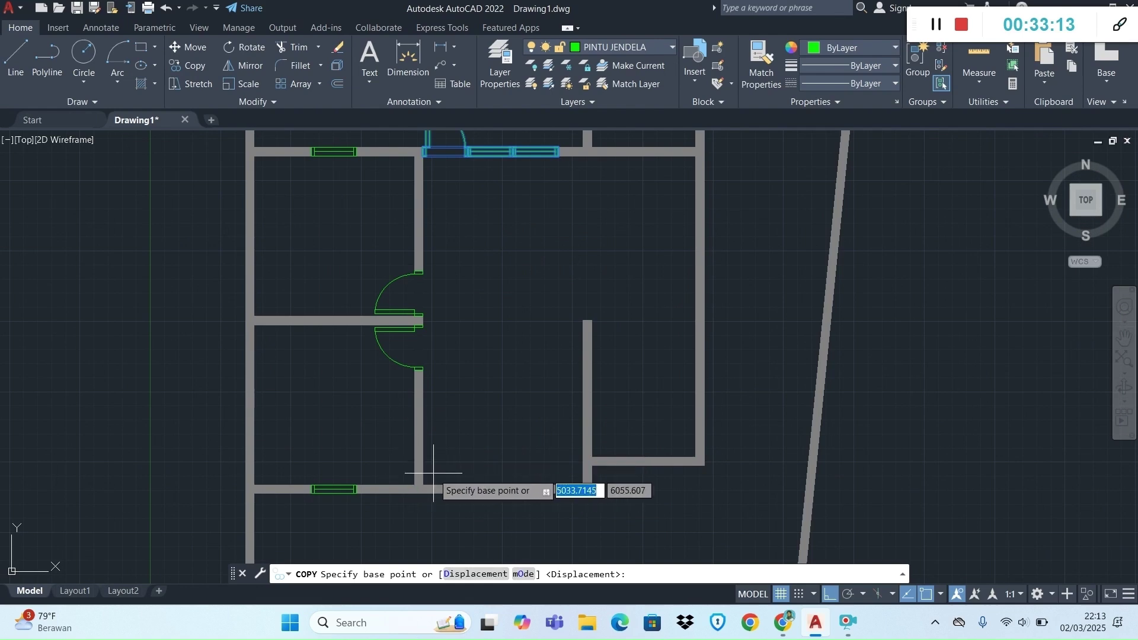
scroll(419, 151, "up", 5)
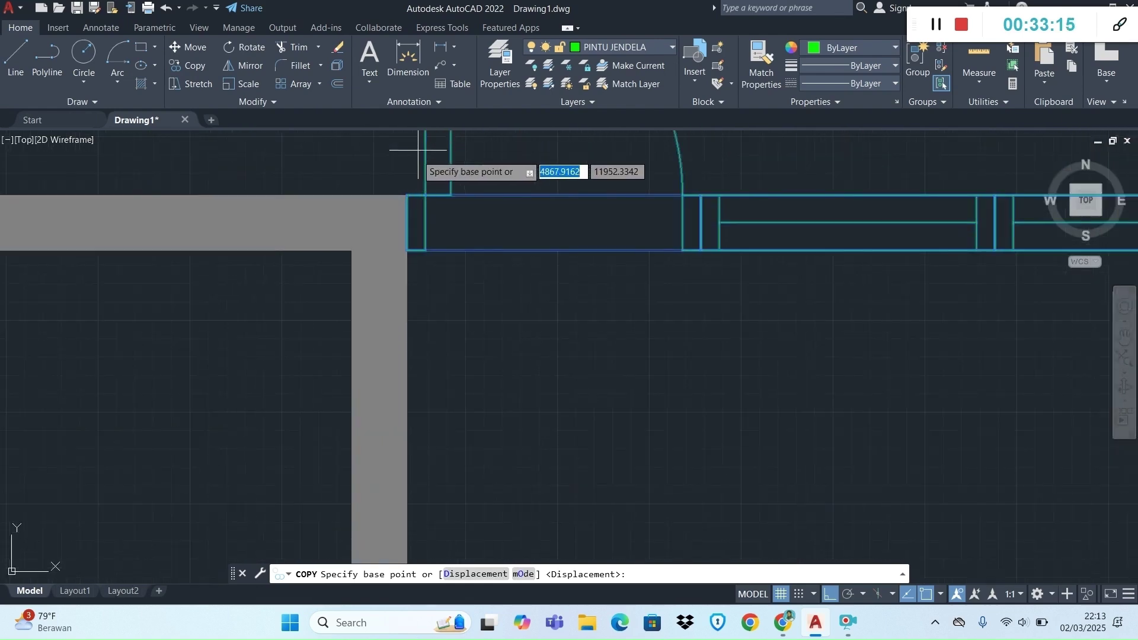
left_click(407, 195)
scroll(452, 299, "down", 2)
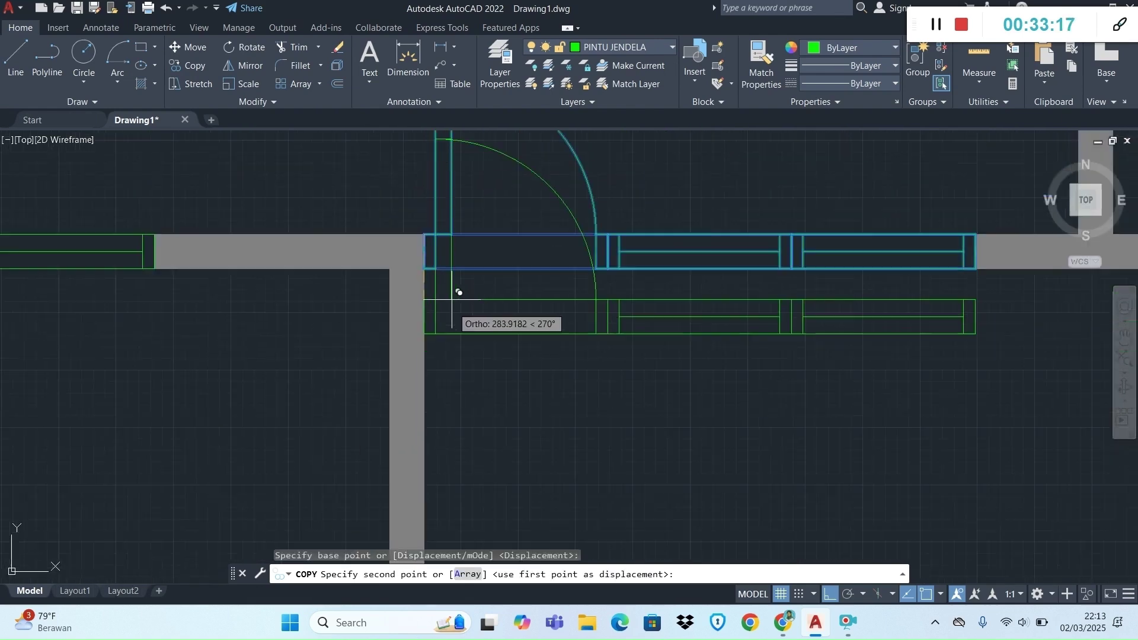
scroll(458, 292, "down", 4)
scroll(470, 437, "up", 5)
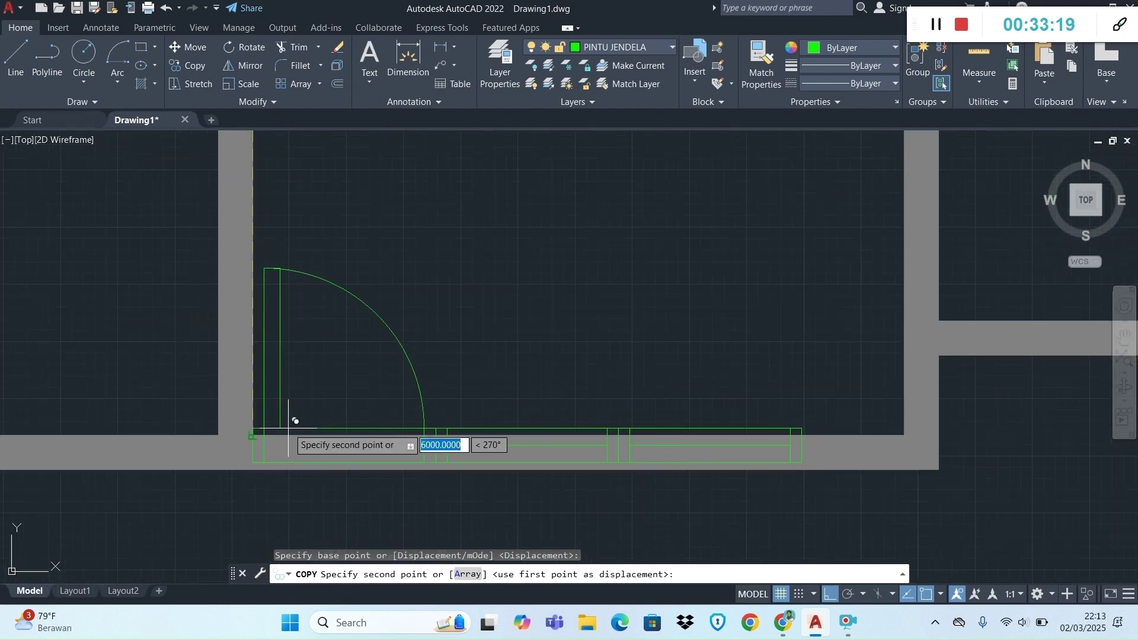
scroll(254, 421, "up", 4)
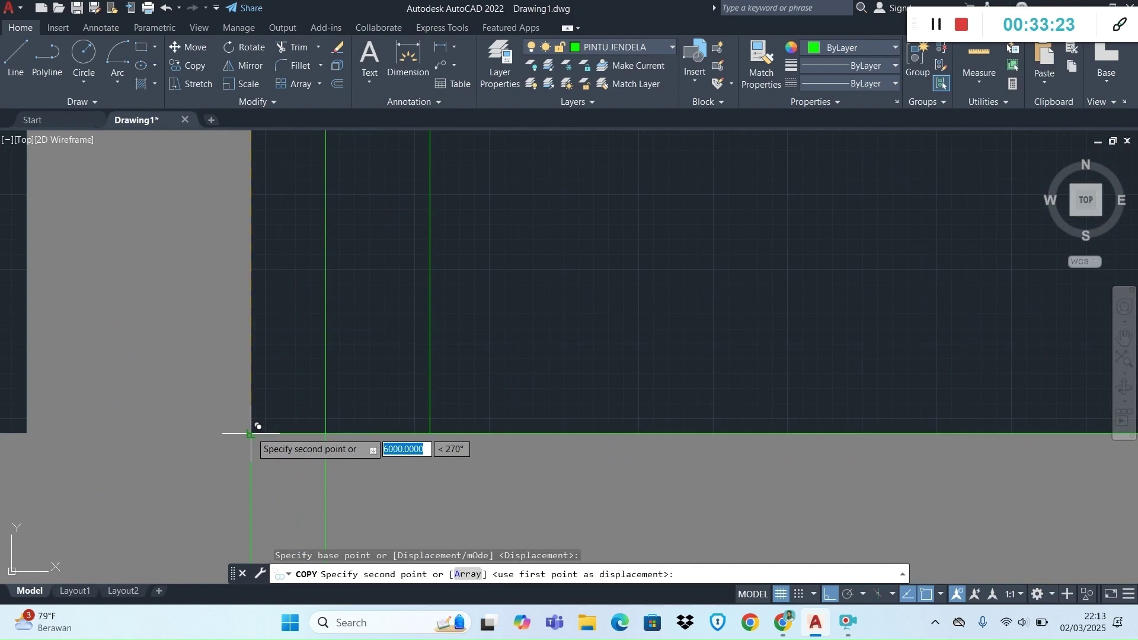
left_click(250, 433)
key("Escape")
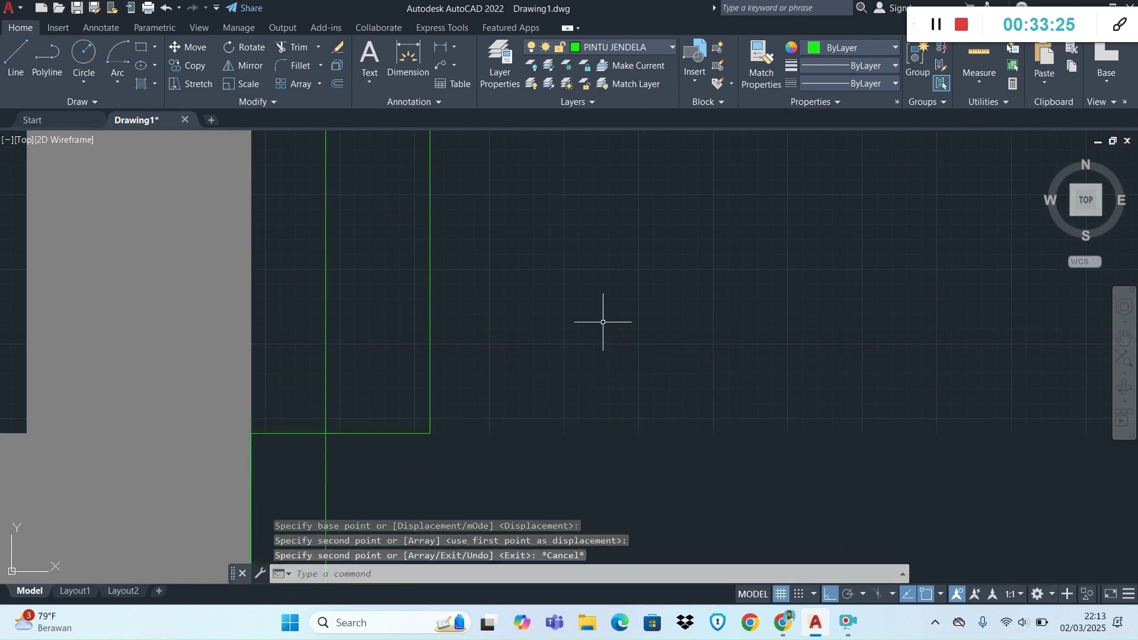
Check the module and copy the lower wall's door into the right-hand room's lower wall, snapping its upper-left jamb corner to the room's lower-left inner corner.
scroll(603, 322, "down", 10)
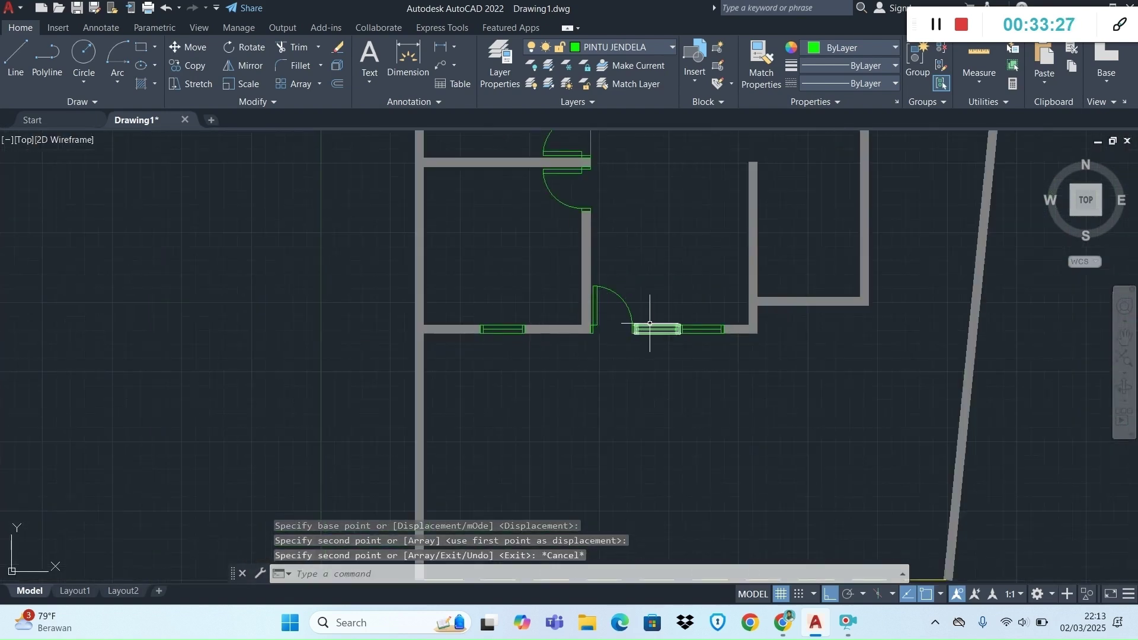
scroll(691, 299, "down", 4)
scroll(765, 240, "up", 2)
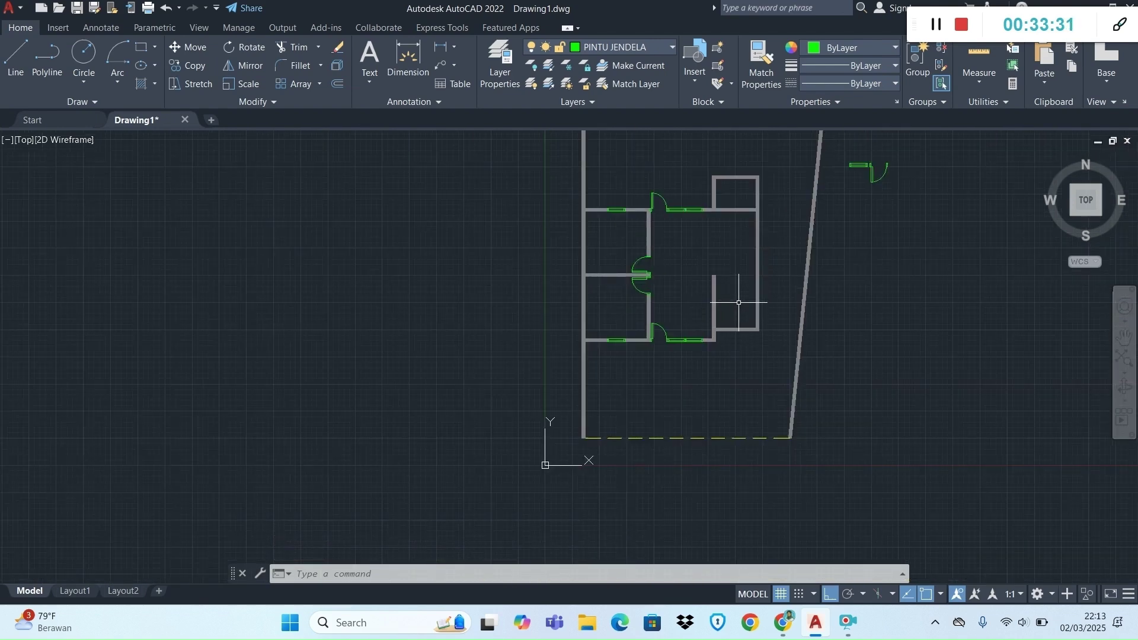
key("alt+Tab")
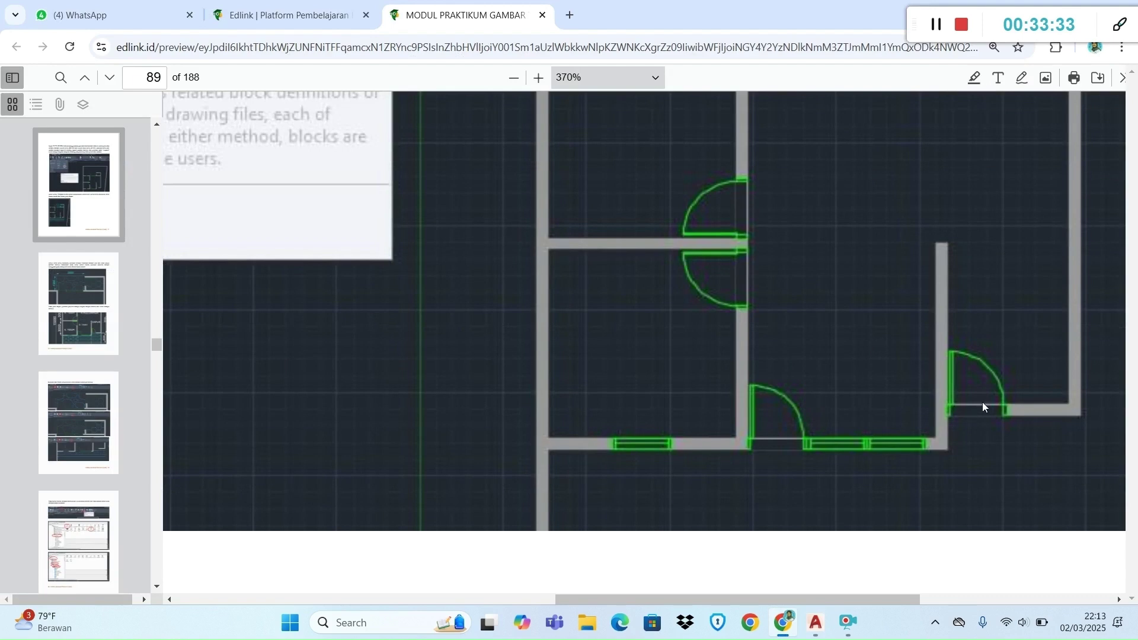
key("alt+Tab")
scroll(691, 351, "up", 8)
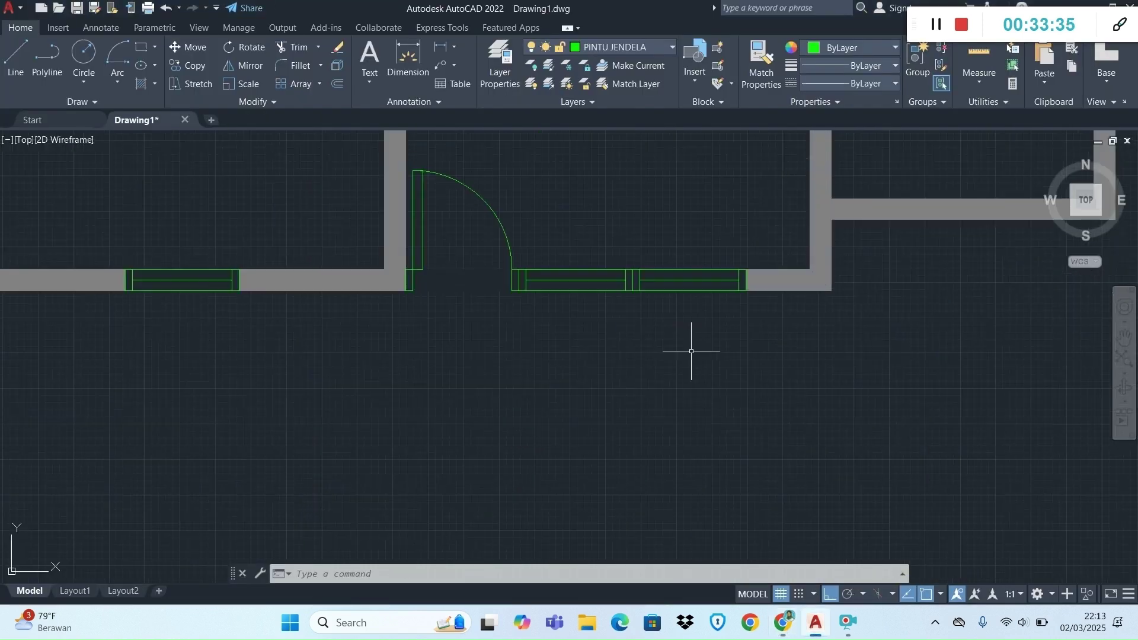
left_click(505, 225)
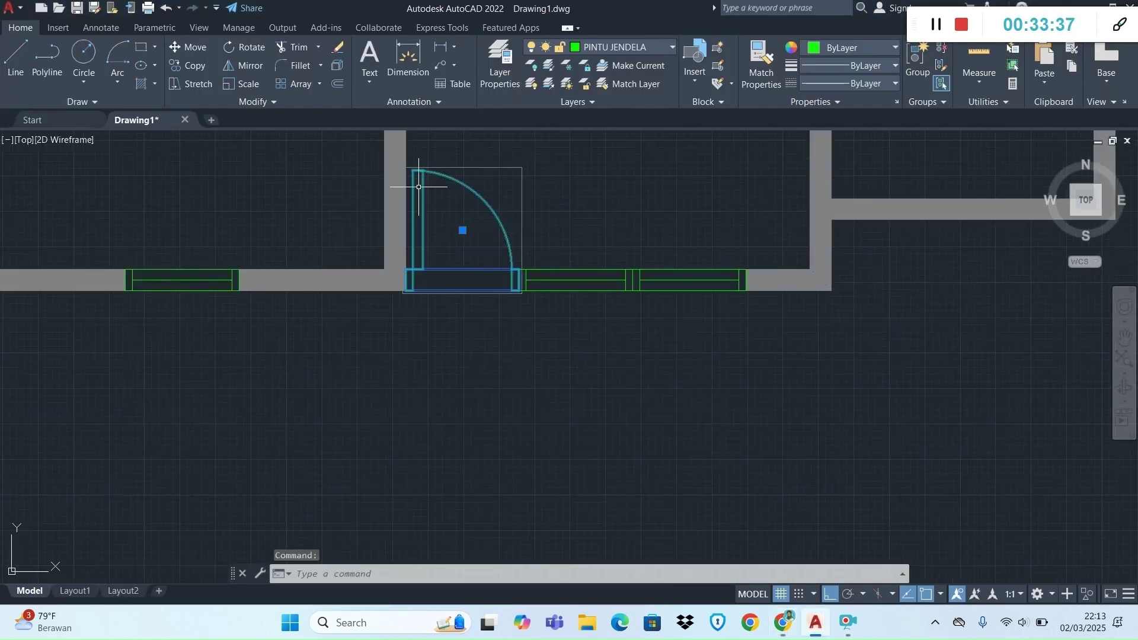
left_click(187, 66)
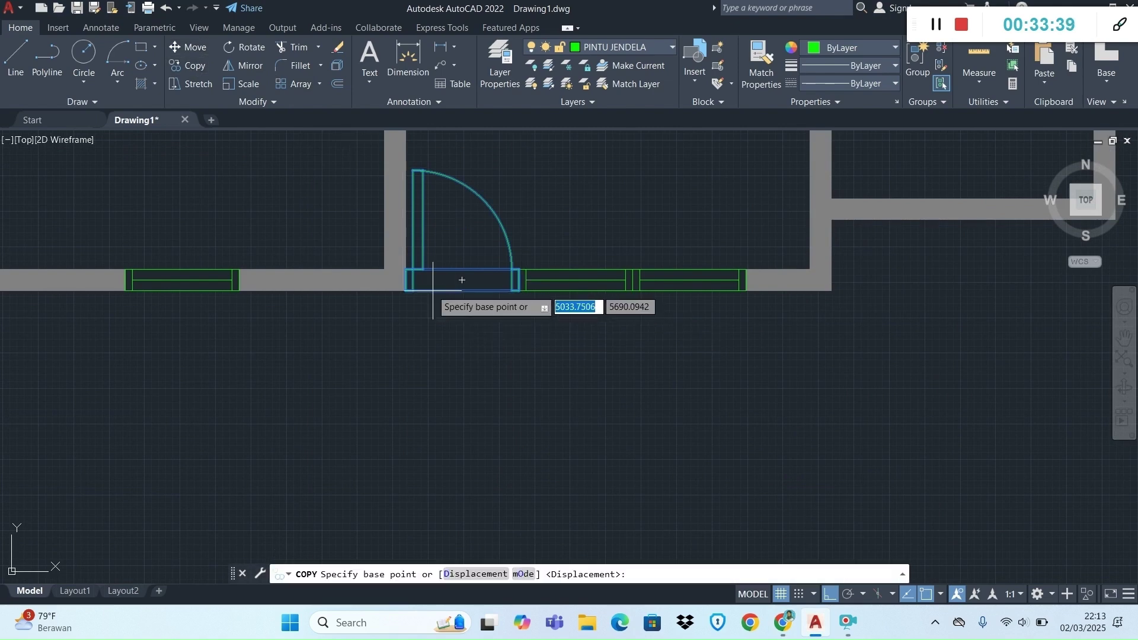
left_click(409, 270)
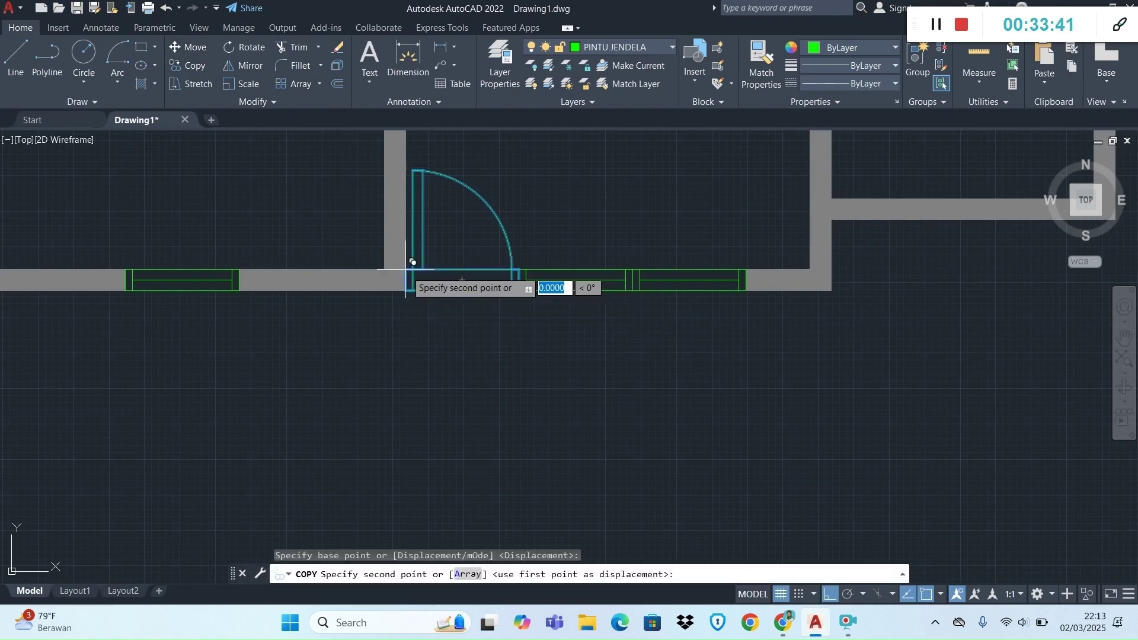
left_click(831, 198)
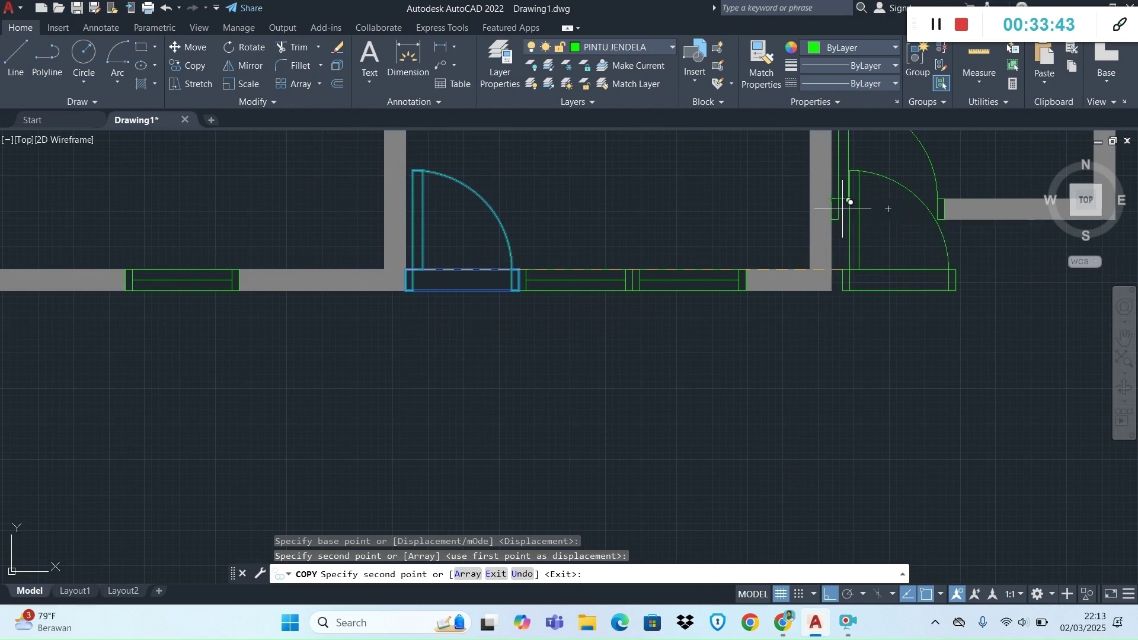
Turn Ortho off, place another copy of the door inside the small upper-right room, and end the Copy command.
scroll(968, 350, "down", 6)
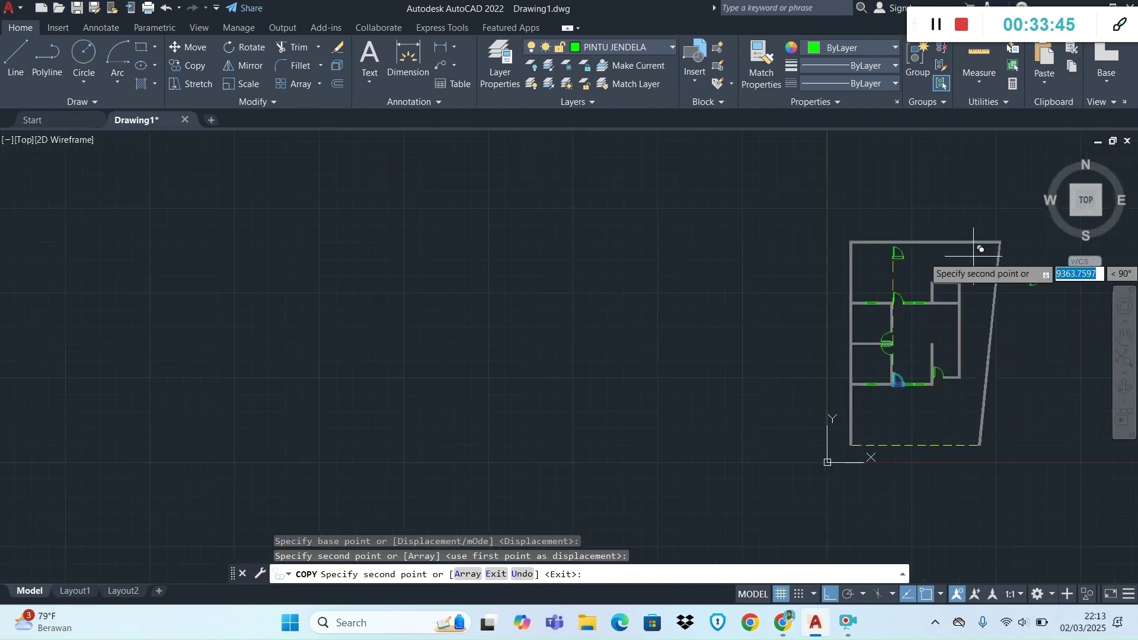
scroll(925, 297, "up", 4)
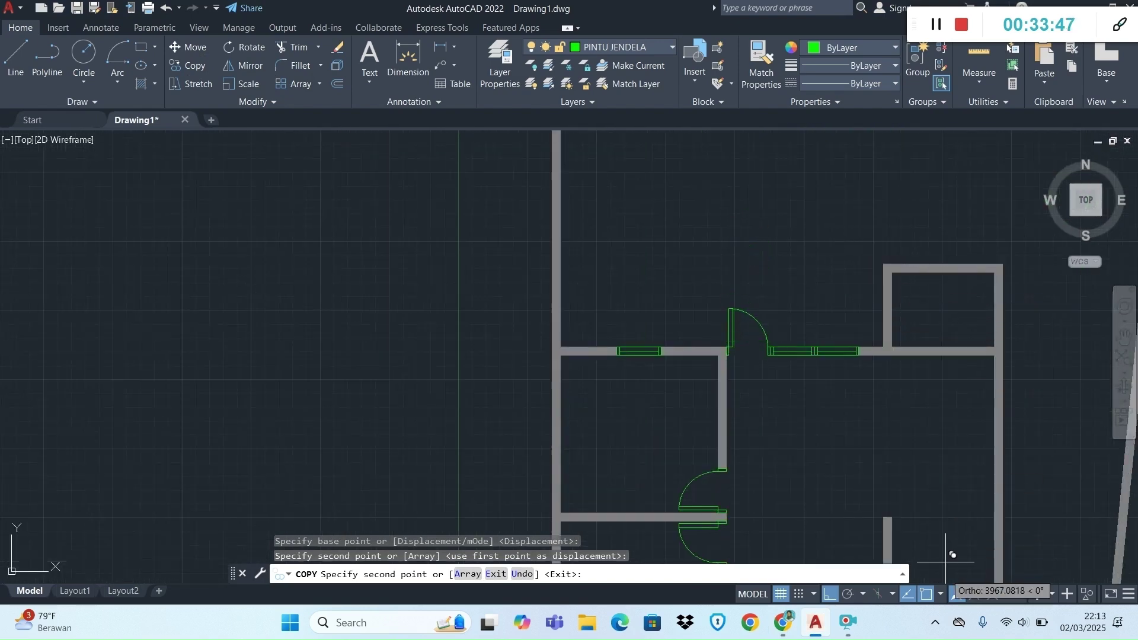
left_click(829, 593)
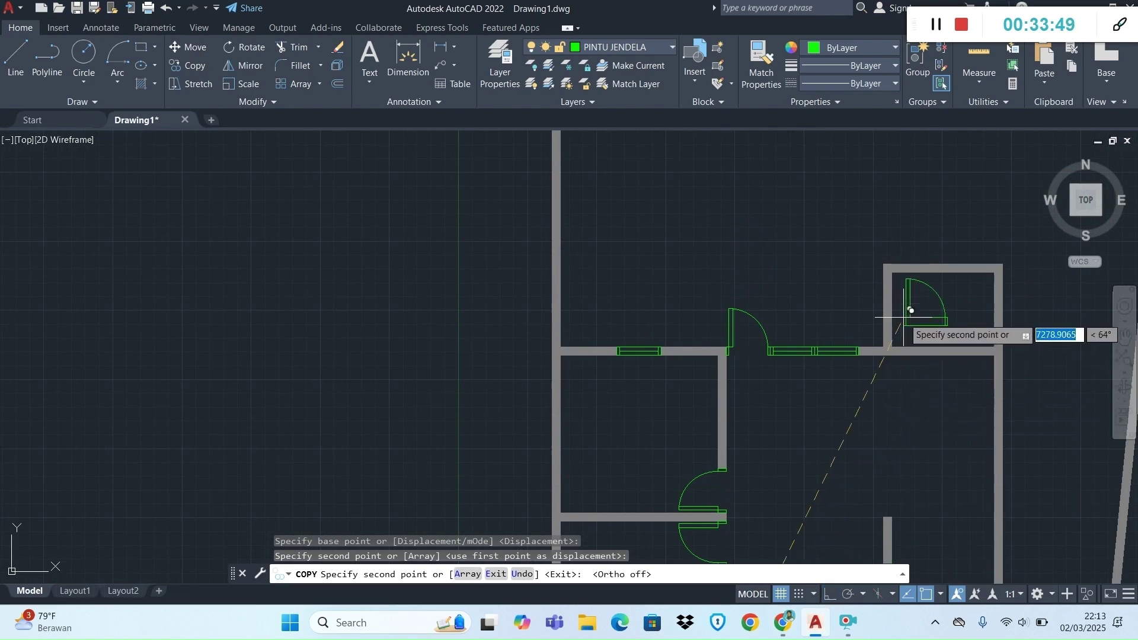
key("Escape")
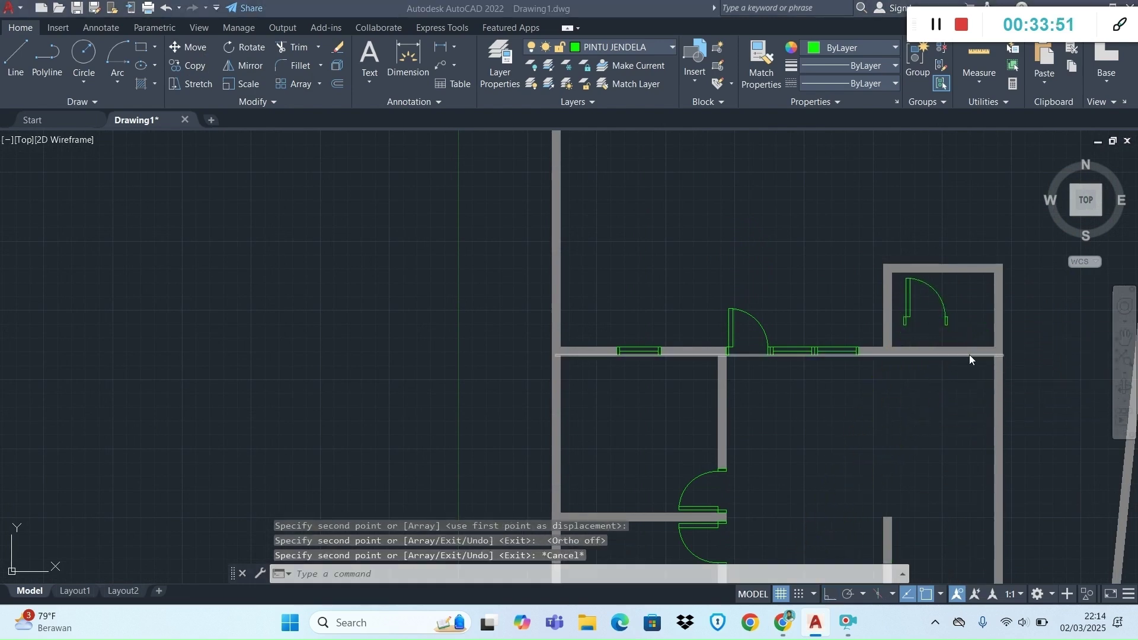
Check the module's small-room door orientation and rotate the loose door copy in the small upper-right room to 270 degrees.
key("alt+Tab")
scroll(969, 351, "up", 5)
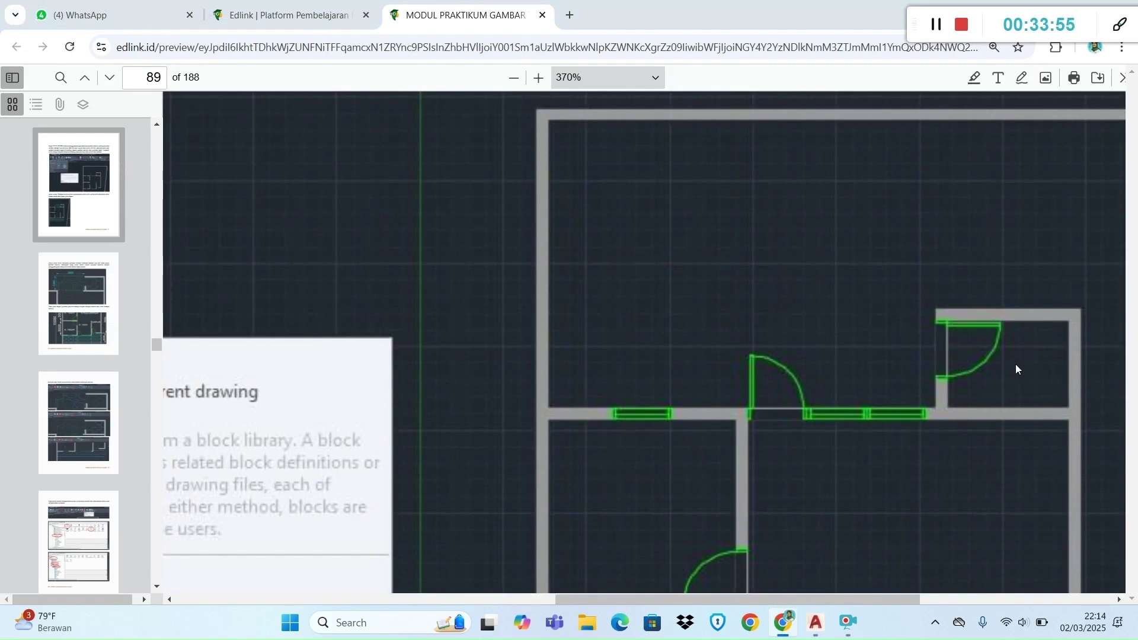
key("alt+Tab")
scroll(948, 320, "up", 3)
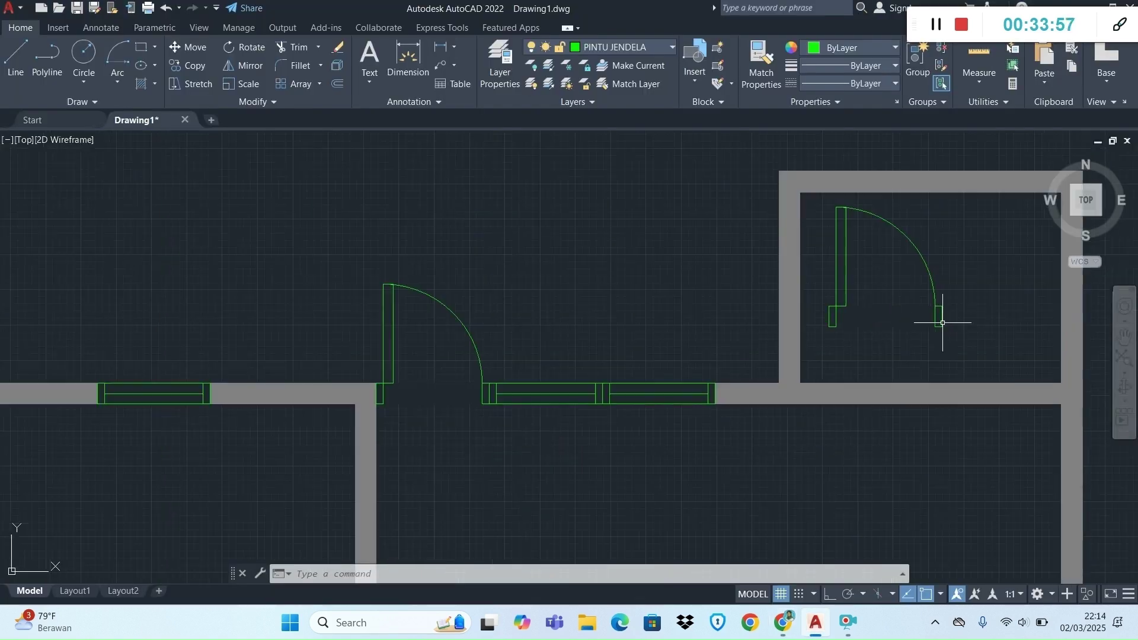
left_click(847, 256)
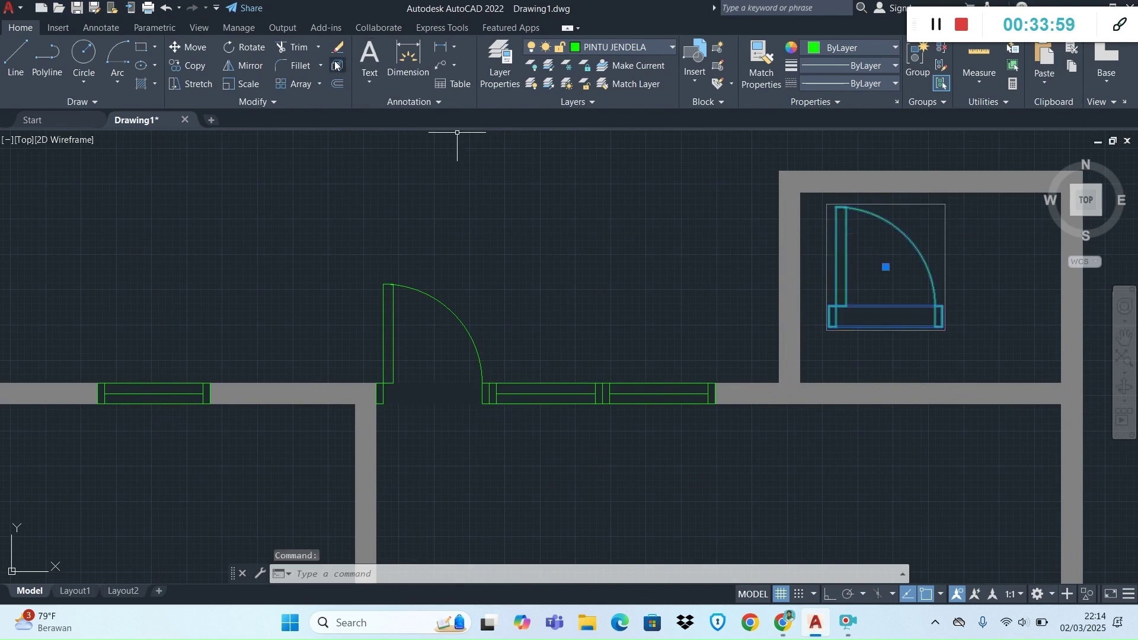
left_click(248, 46)
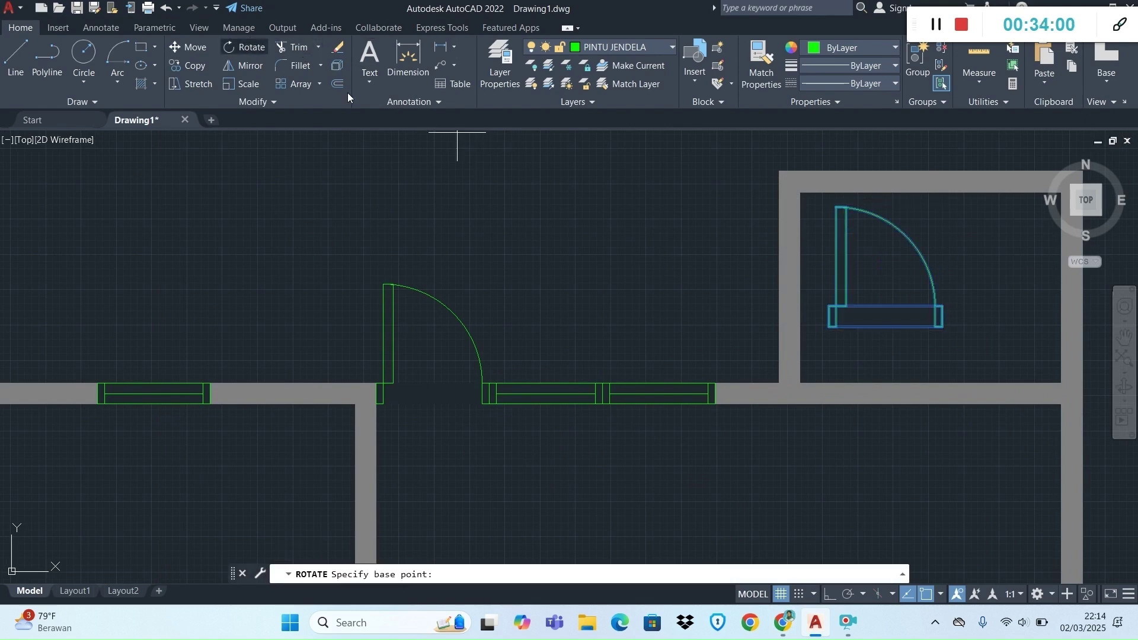
left_click(868, 279)
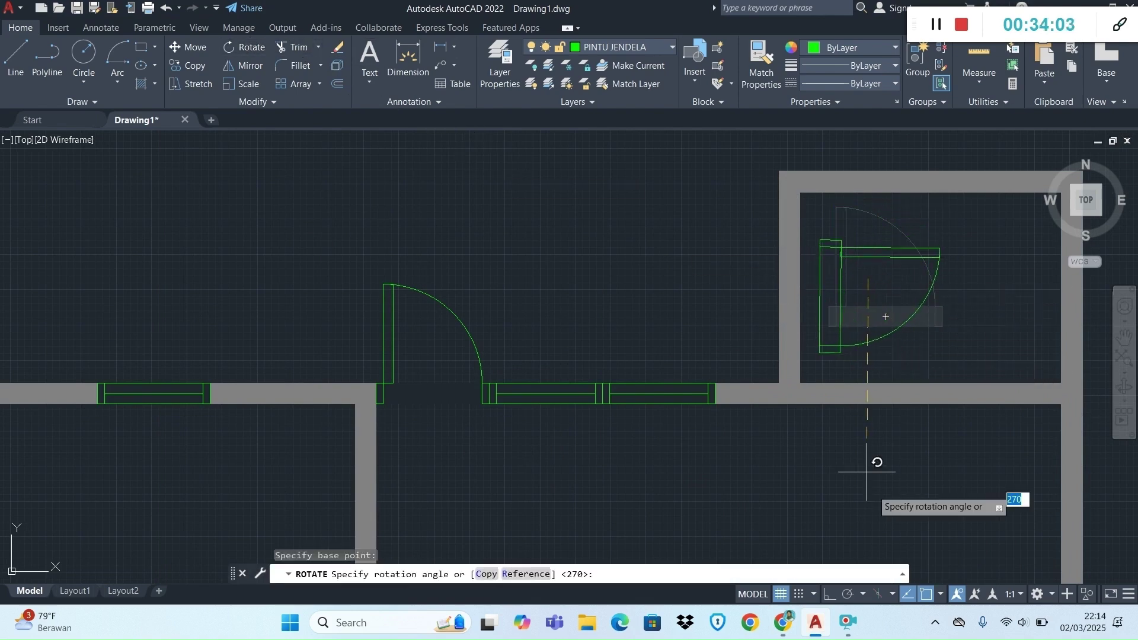
left_click(828, 593)
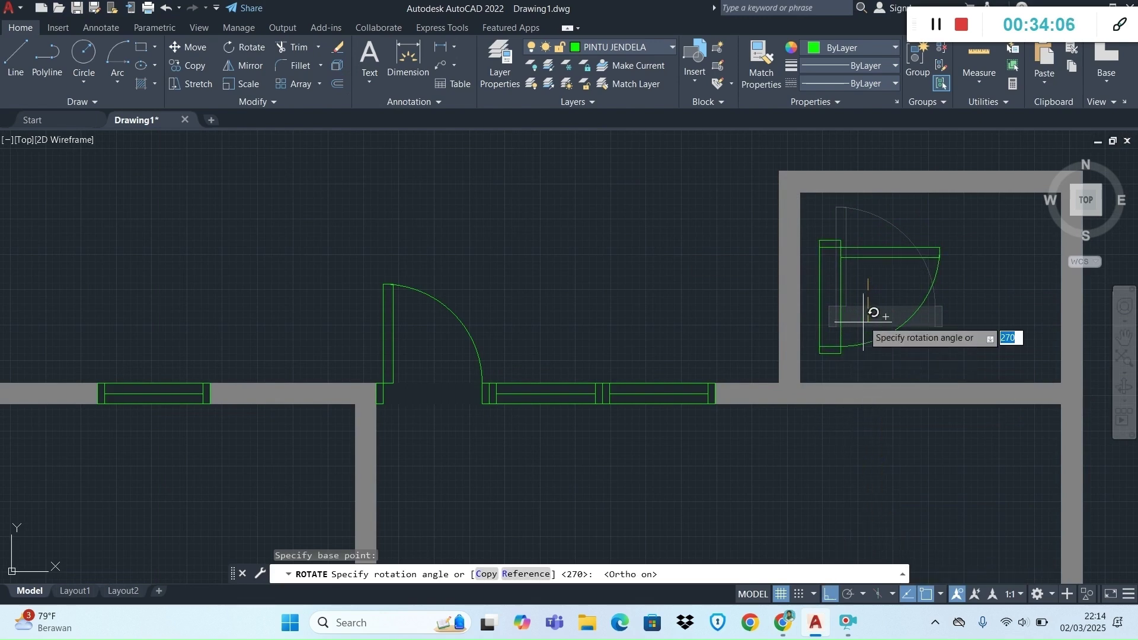
left_click(901, 285)
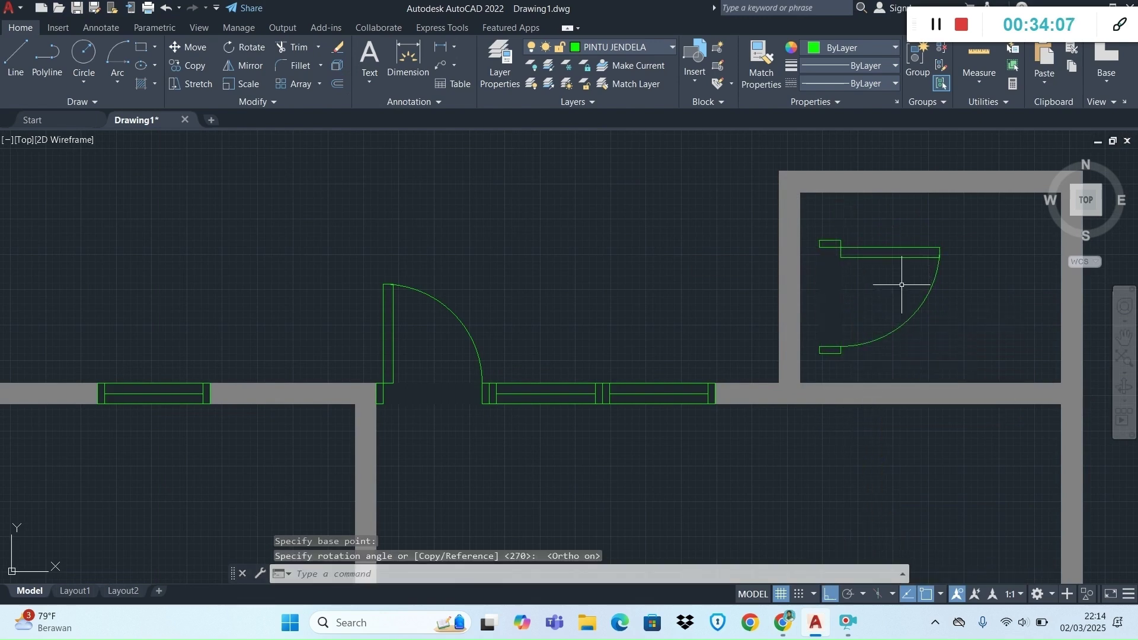
Move the rotated door into the small room's left wall, snapping its upper-right jamb corner to the room's upper-left inner corner.
left_click(844, 250)
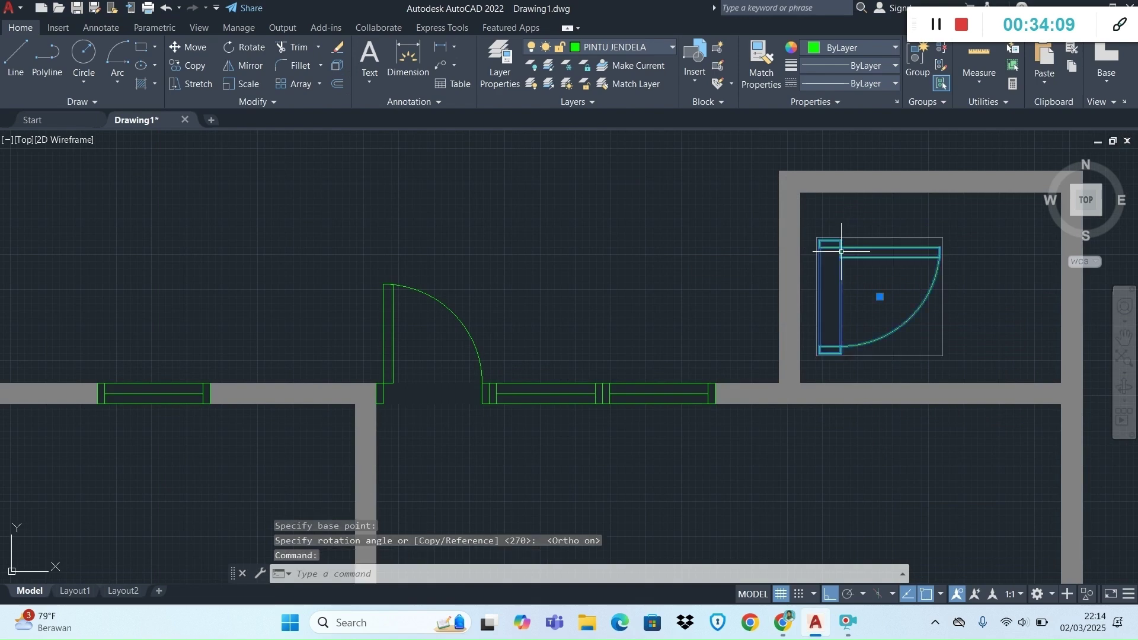
left_click(188, 48)
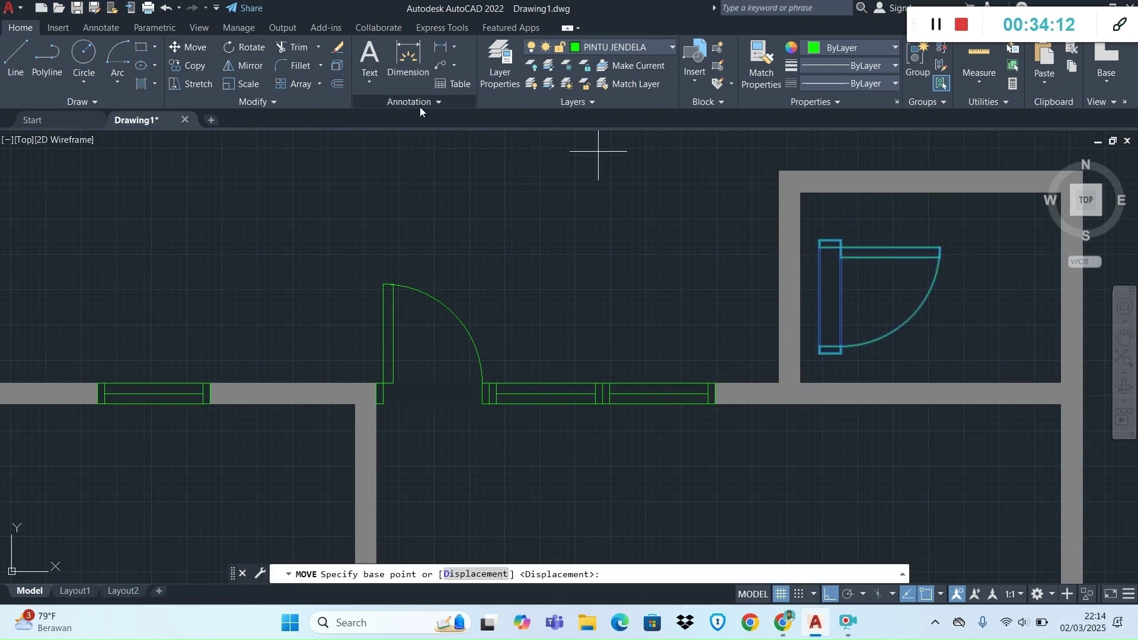
left_click(841, 240)
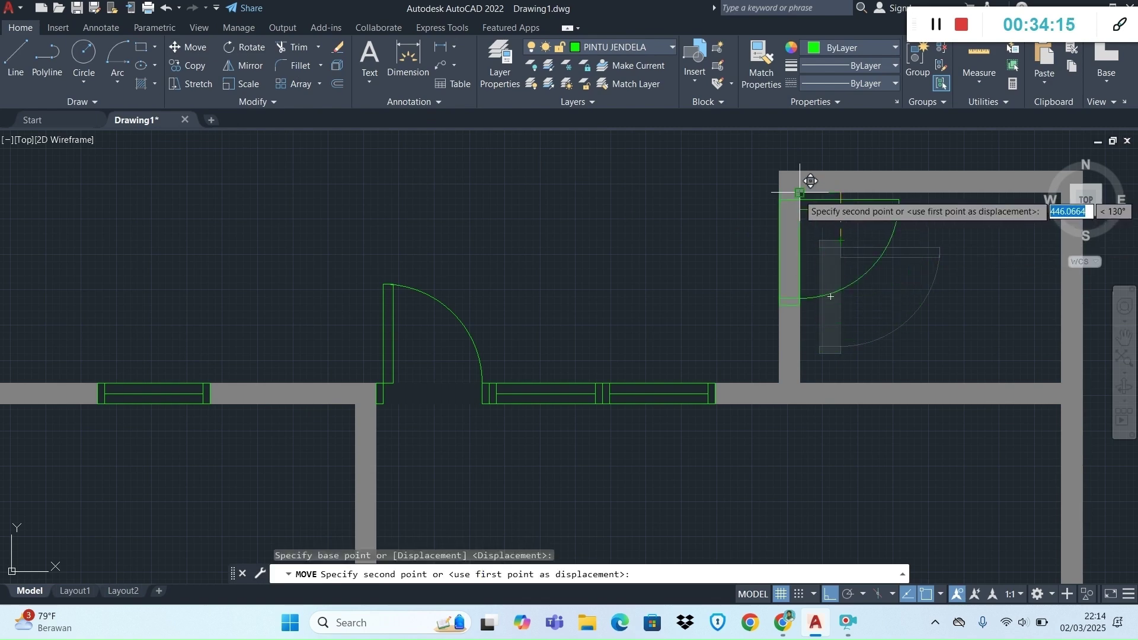
left_click(805, 203)
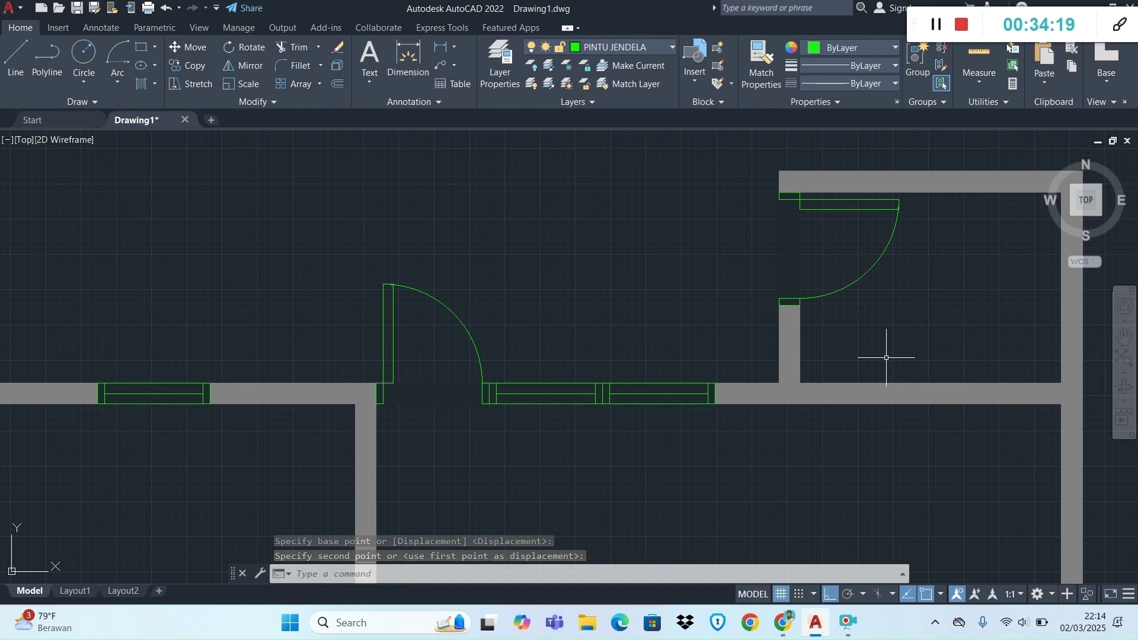
Erase the leftover door and window symbols outside the slanted site boundary.
scroll(890, 366, "down", 4)
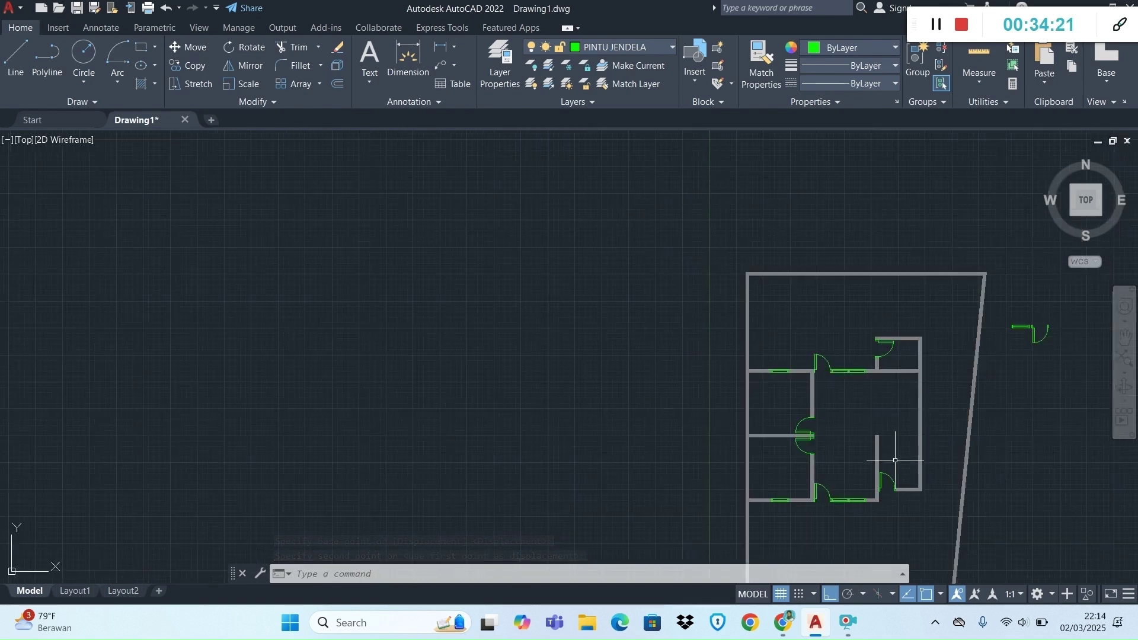
left_click(1056, 342)
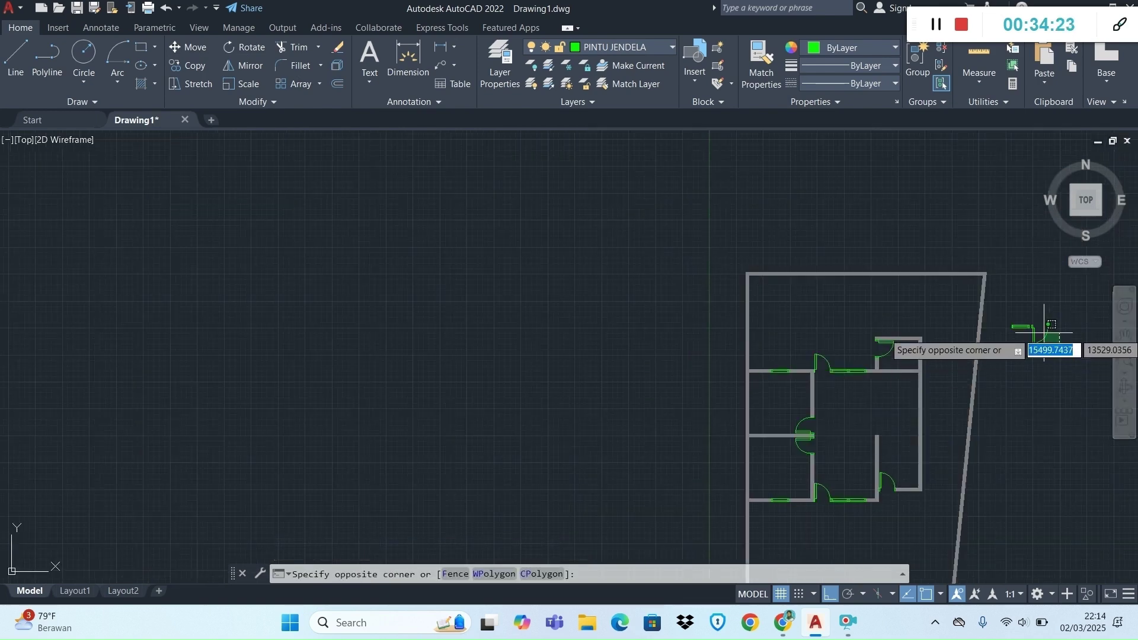
left_click(1008, 302)
key("Delete")
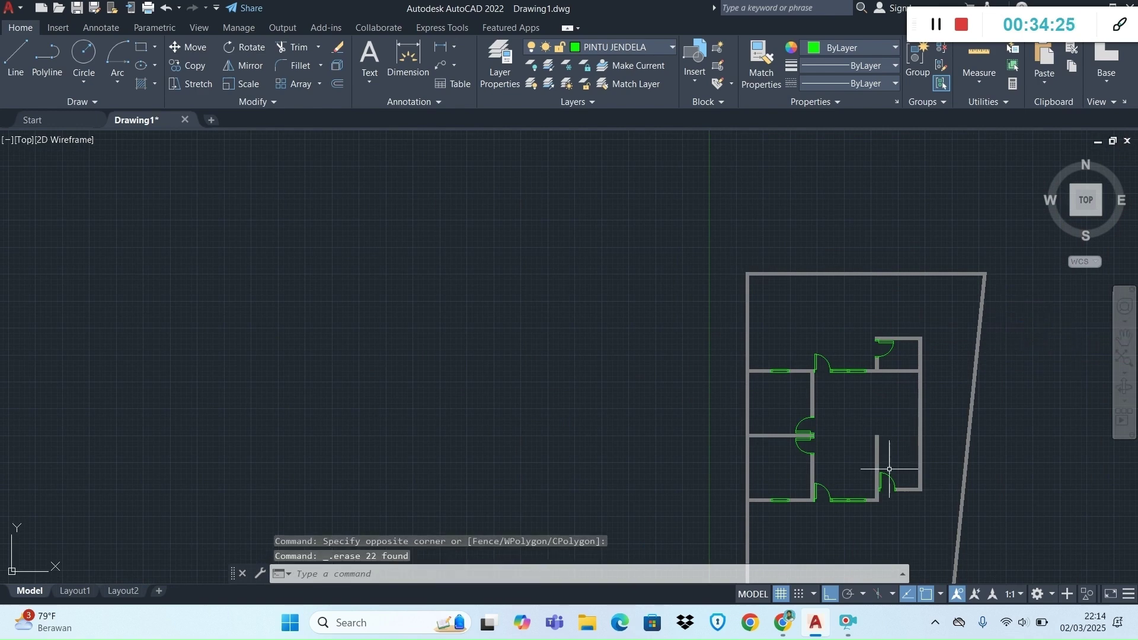
Compare the door and window layout with the module, and read its Layer Lantai section on the floor types and their locations.
scroll(874, 534, "up", 4)
scroll(881, 516, "down", 2)
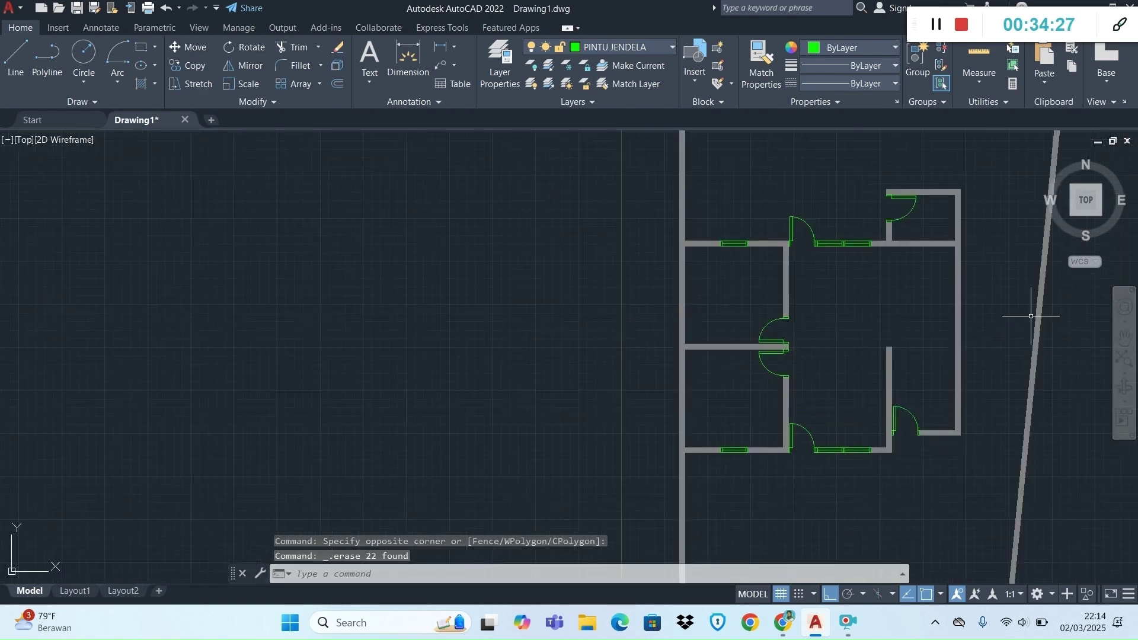
key("alt+Tab")
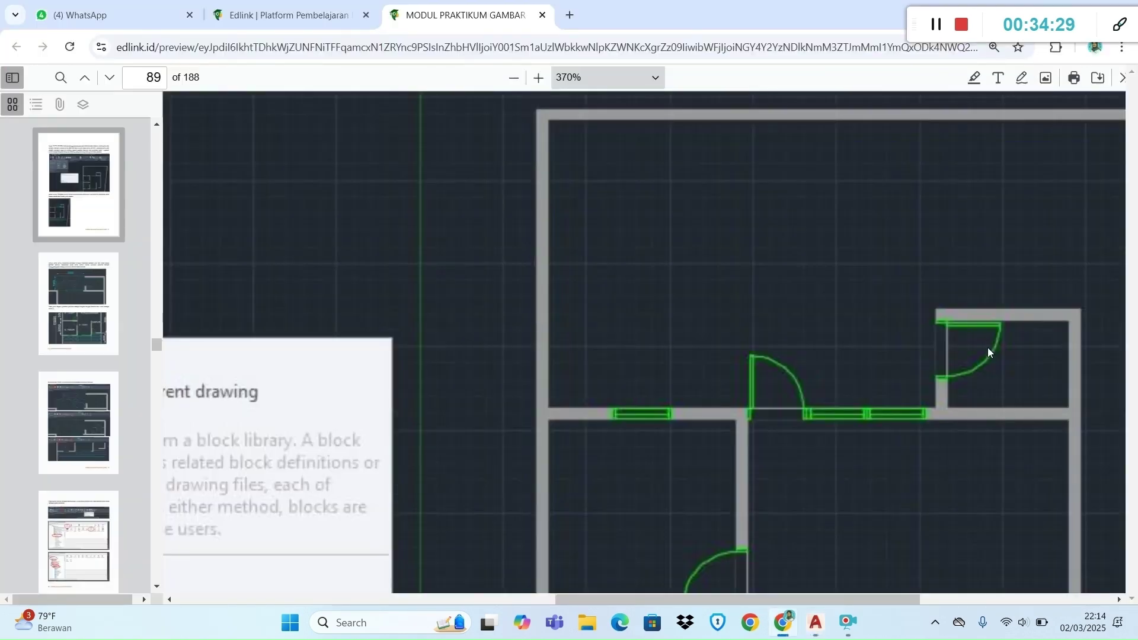
scroll(469, 287, "down", 10)
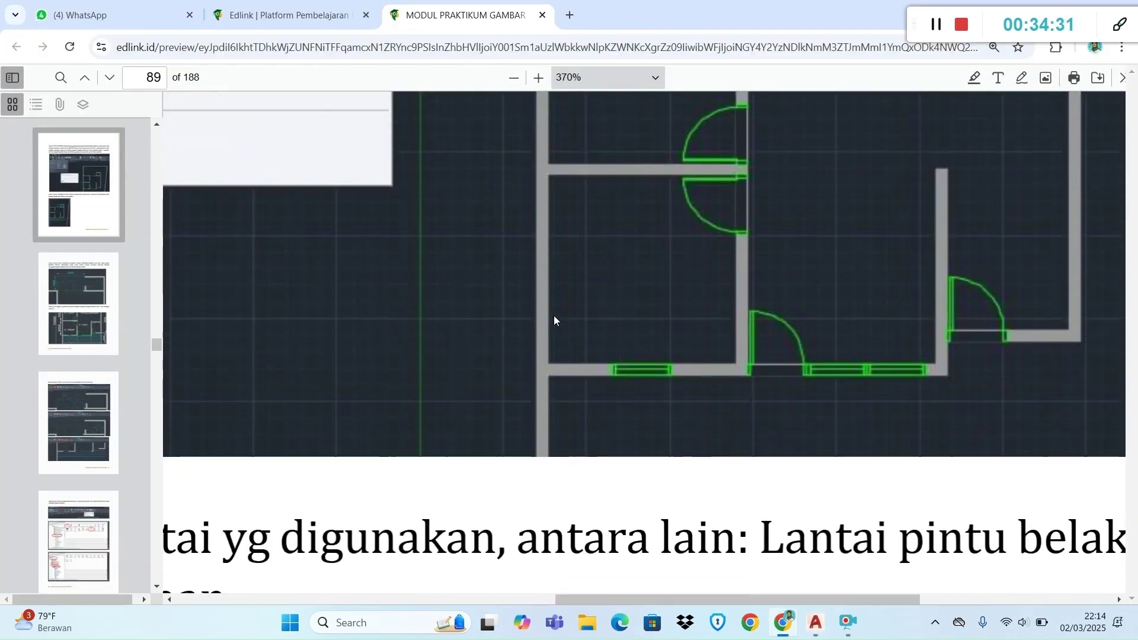
scroll(555, 320, "down", 6, "ctrl")
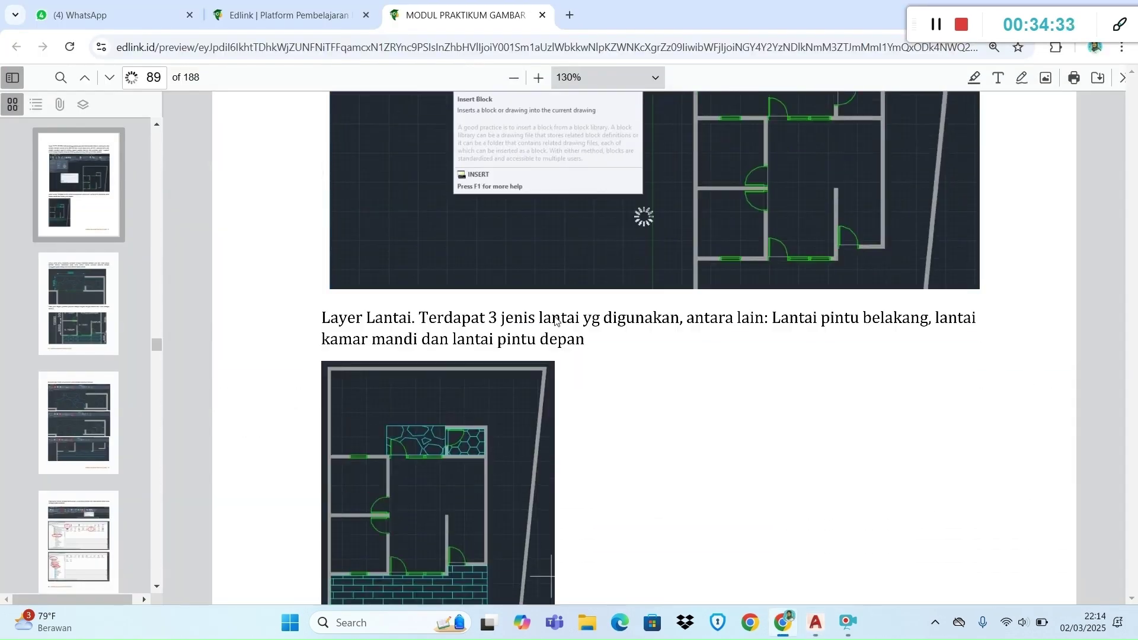
scroll(382, 229, "up", 4, "ctrl")
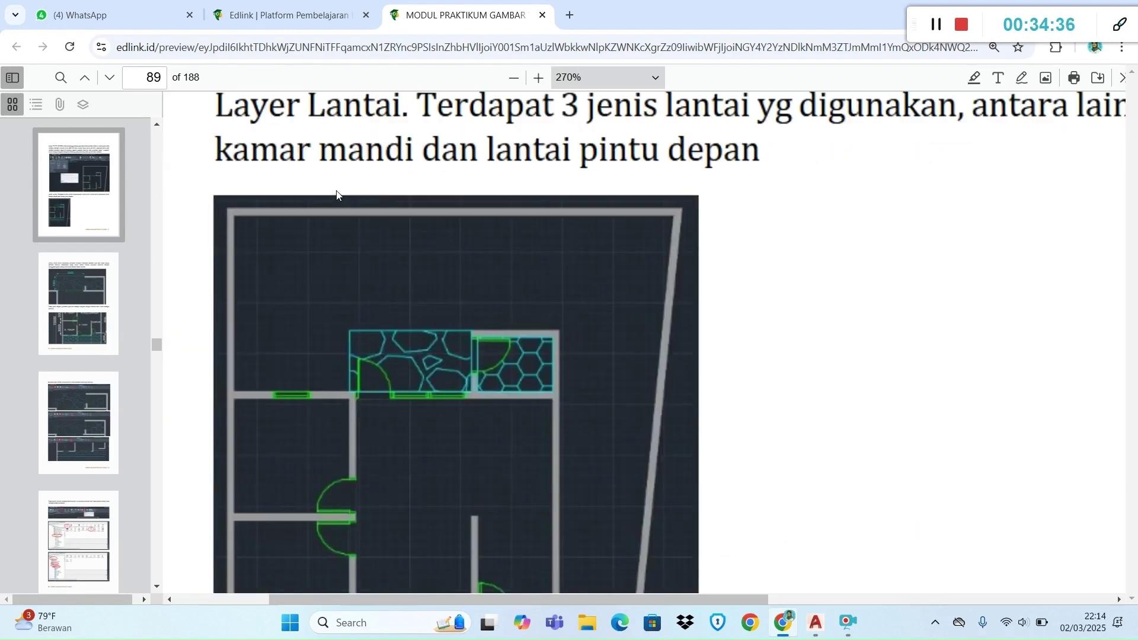
scroll(751, 139, "down", 2, "ctrl")
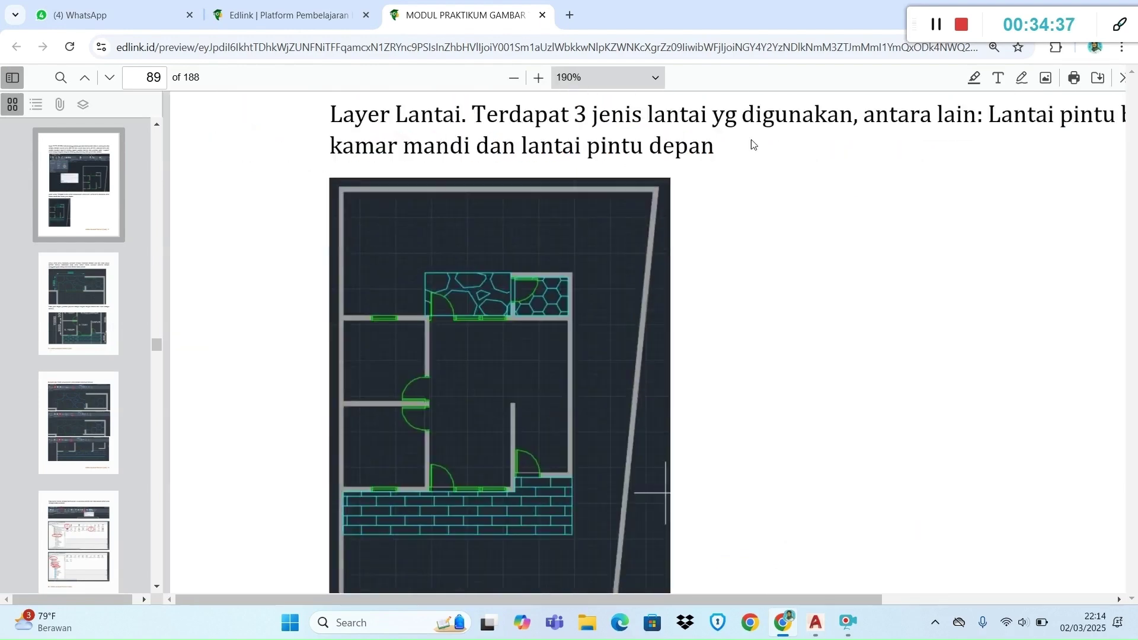
scroll(943, 204, "up", 1)
scroll(942, 204, "down", 1)
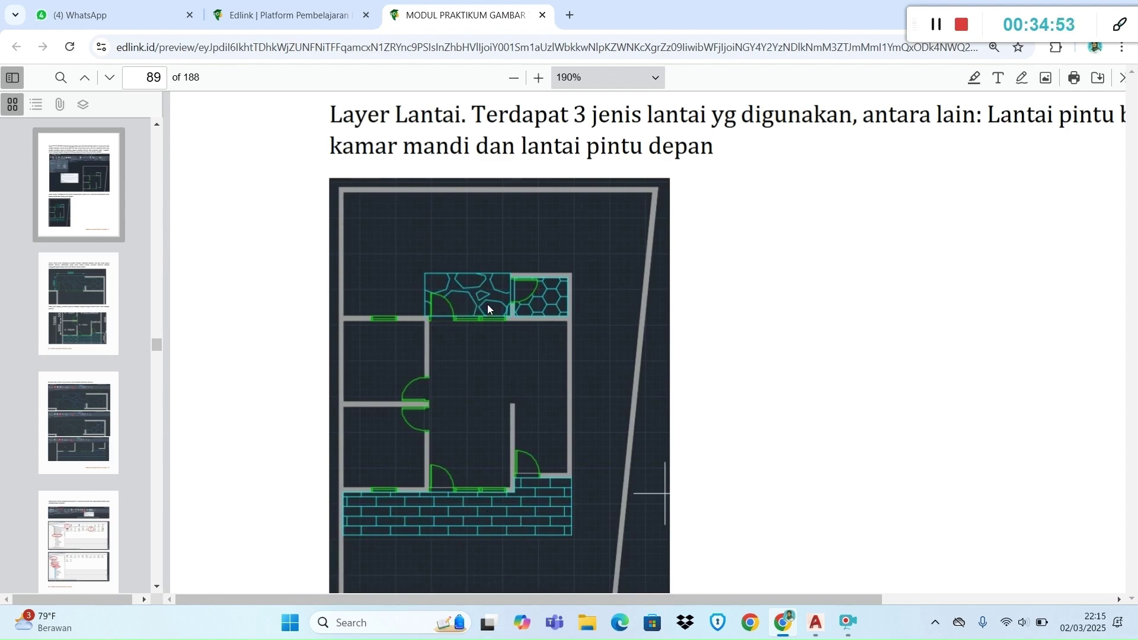
scroll(485, 304, "up", 1)
scroll(477, 320, "down", 1)
scroll(538, 308, "down", 15)
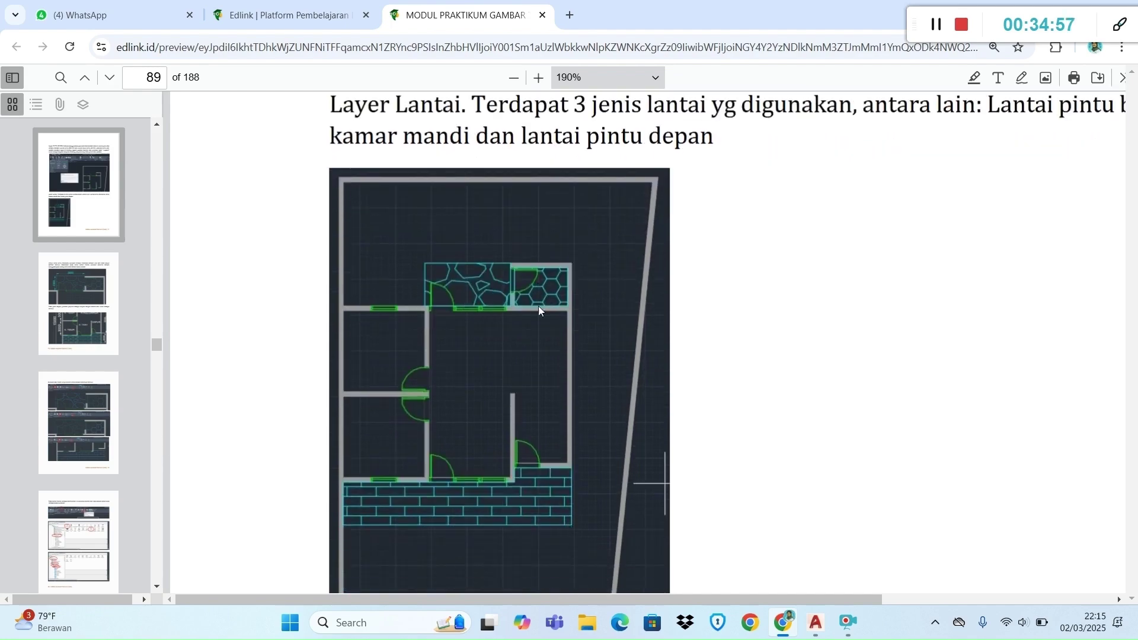
Examine the module's frame shapes and dimensions for the back-door, bathroom and front-door floors, plus the Hatch instructions.
scroll(538, 308, "down", 5, "ctrl")
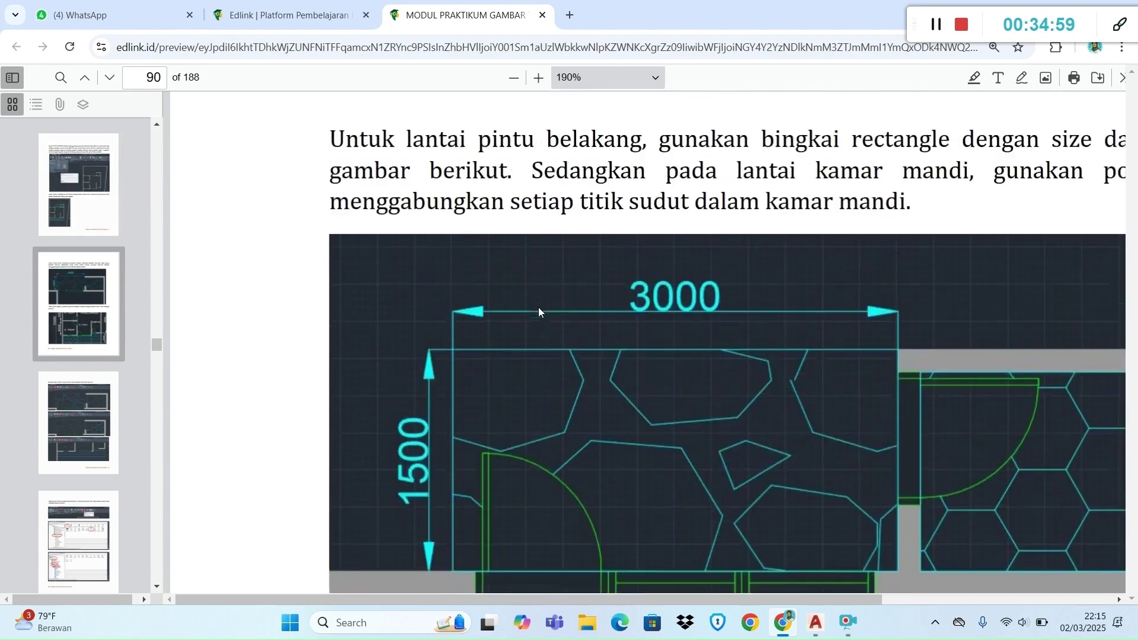
scroll(538, 307, "down", 5)
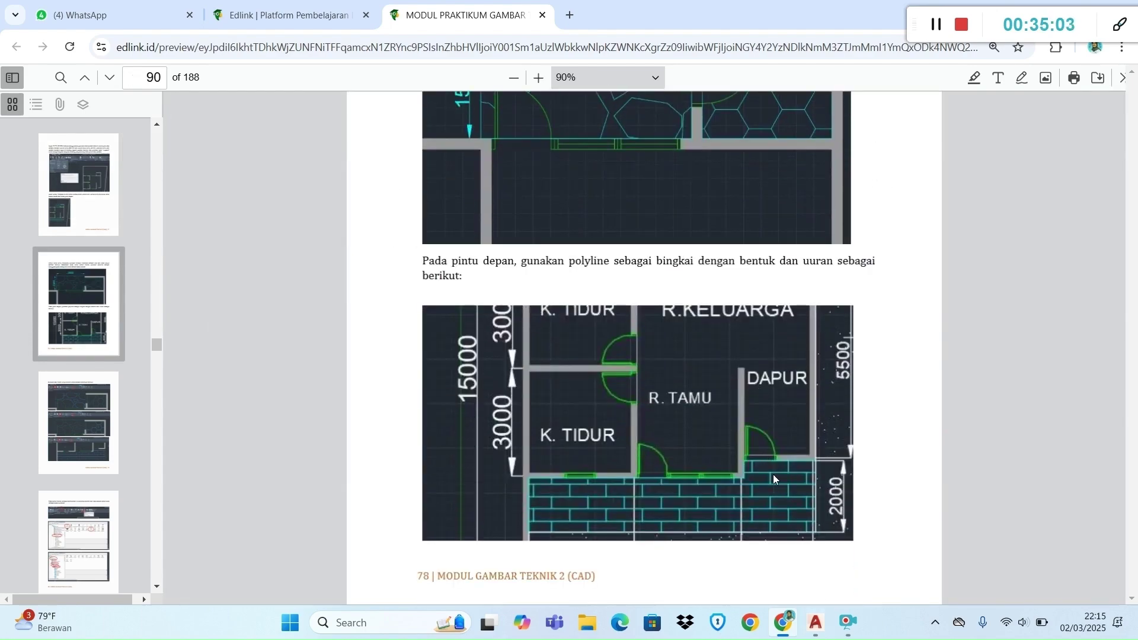
scroll(770, 475, "down", 4)
scroll(763, 473, "down", 10)
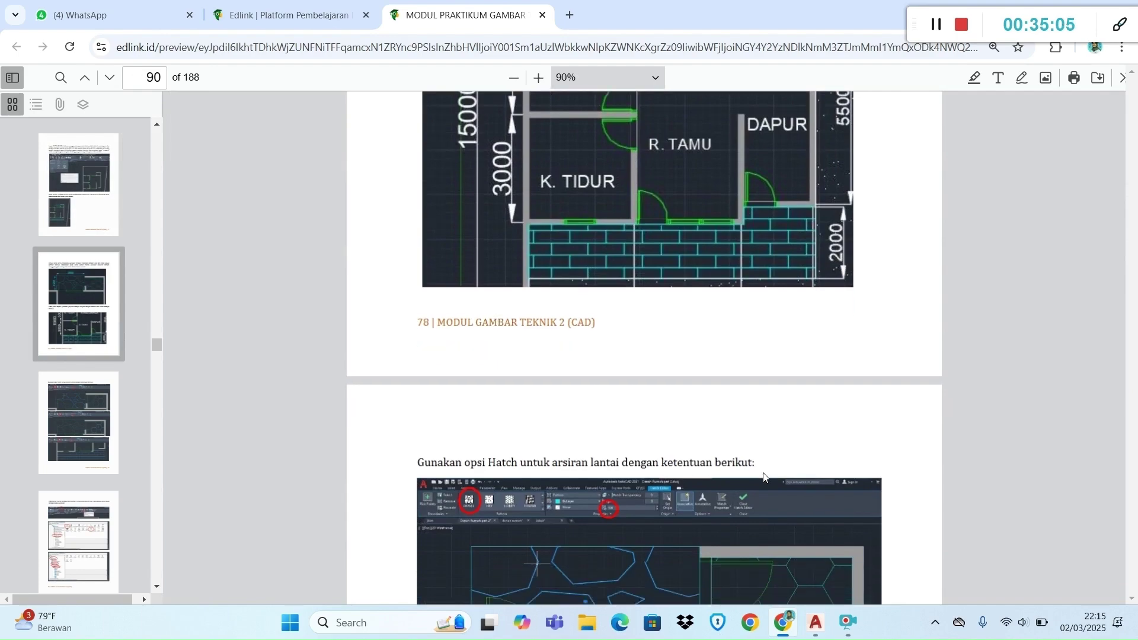
scroll(763, 477, "up", 8)
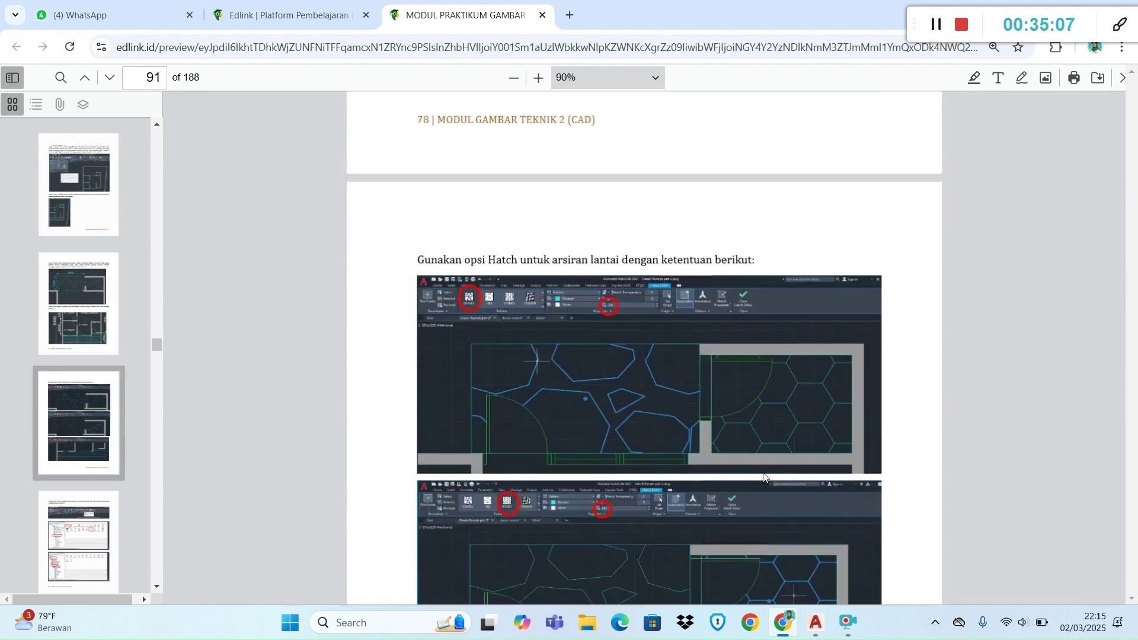
scroll(763, 477, "up", 3)
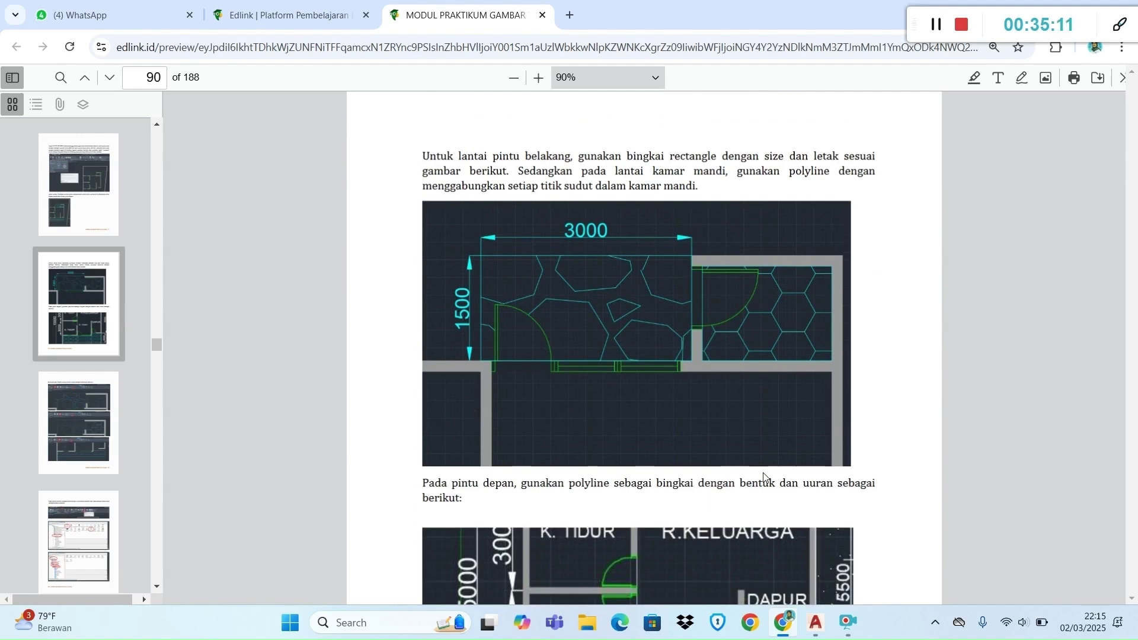
scroll(767, 465, "down", 1)
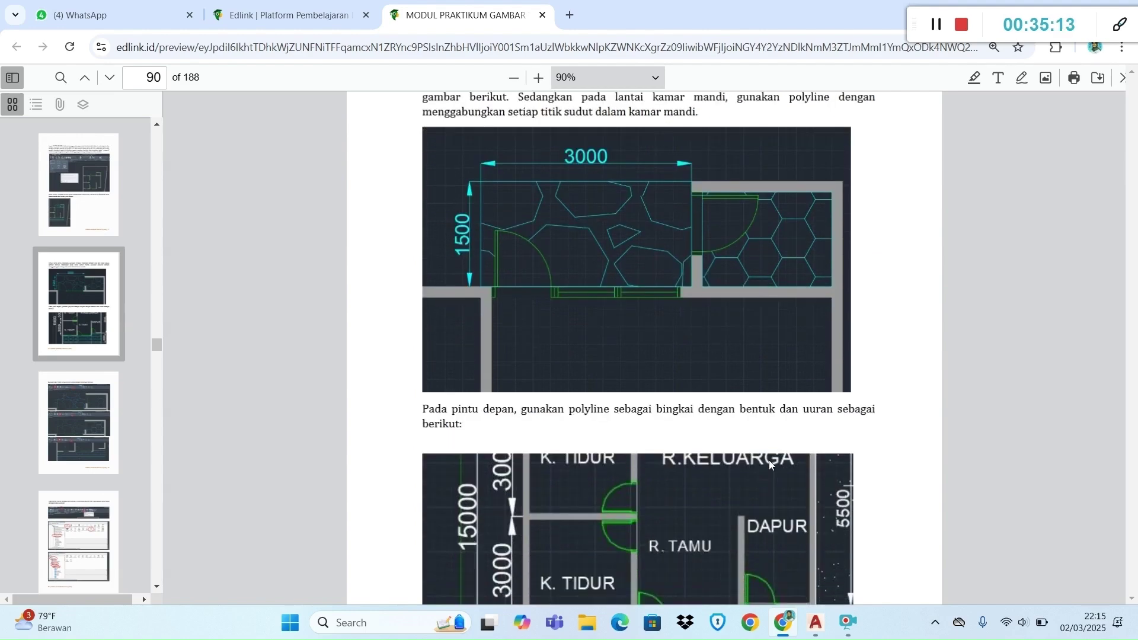
scroll(769, 460, "up", 1)
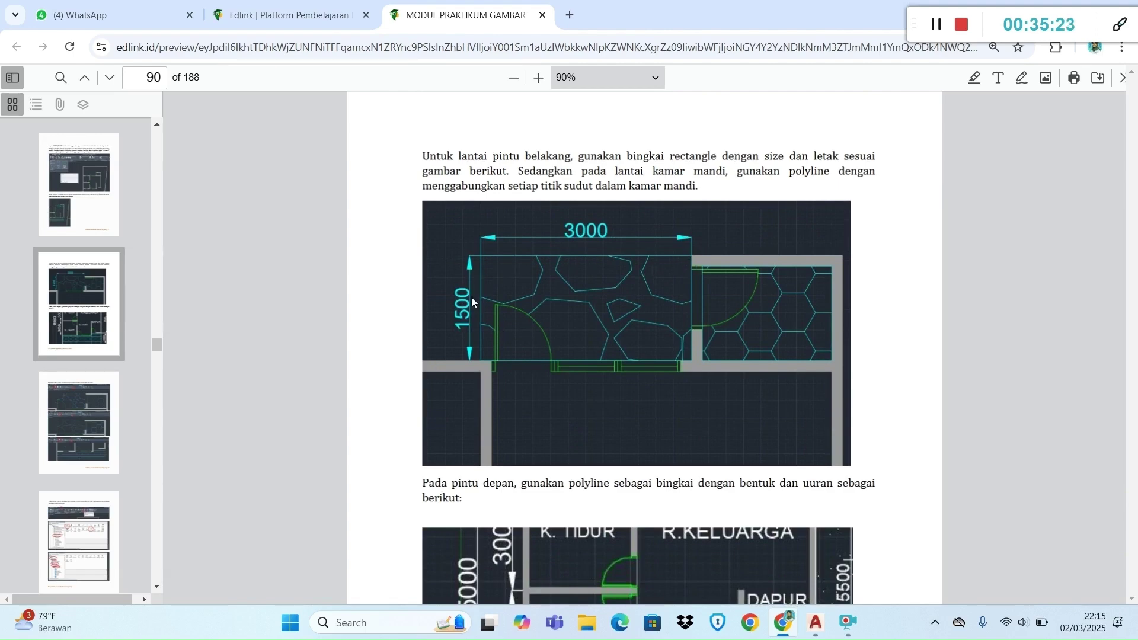
Switch to AutoCAD and make LANTAI the current layer.
key("alt+Tab")
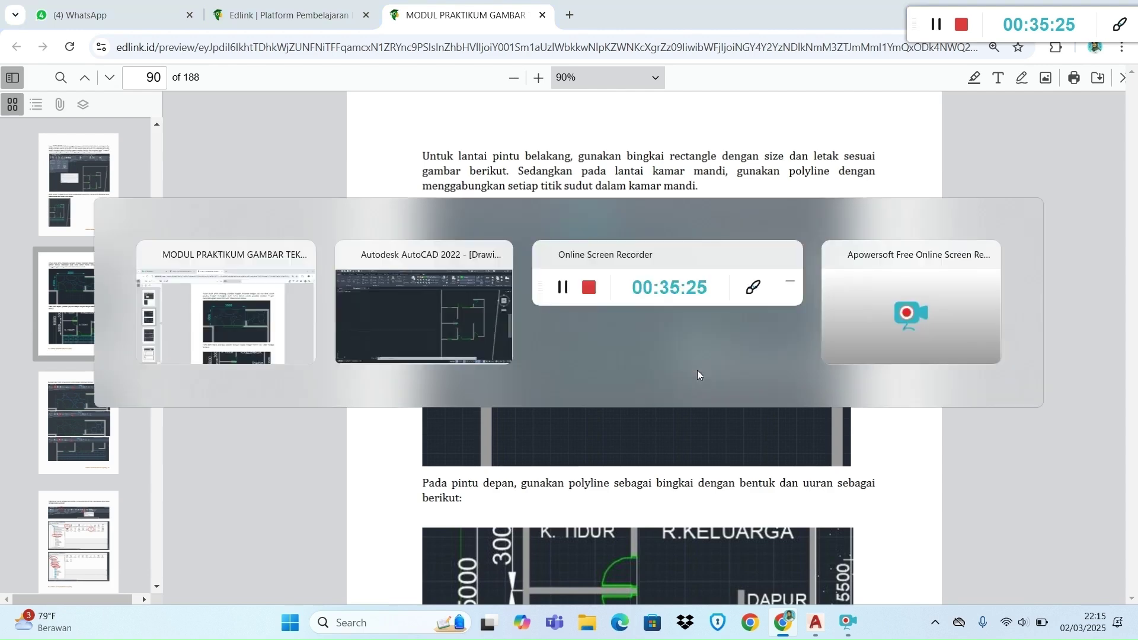
scroll(697, 369, "down", 6)
scroll(750, 371, "up", 8)
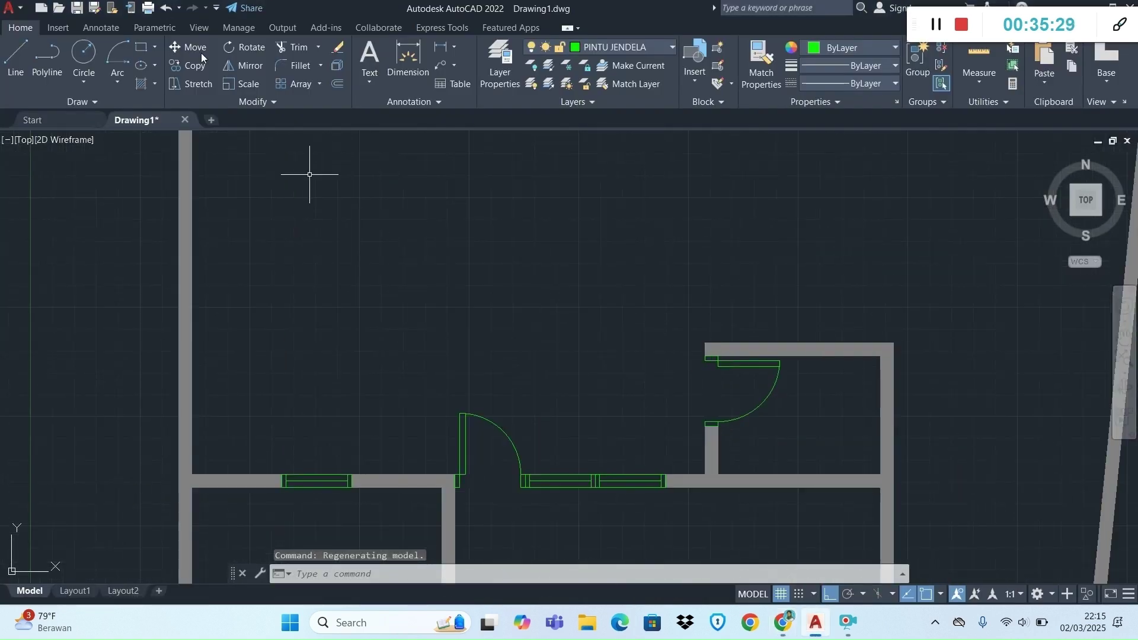
left_click(45, 66)
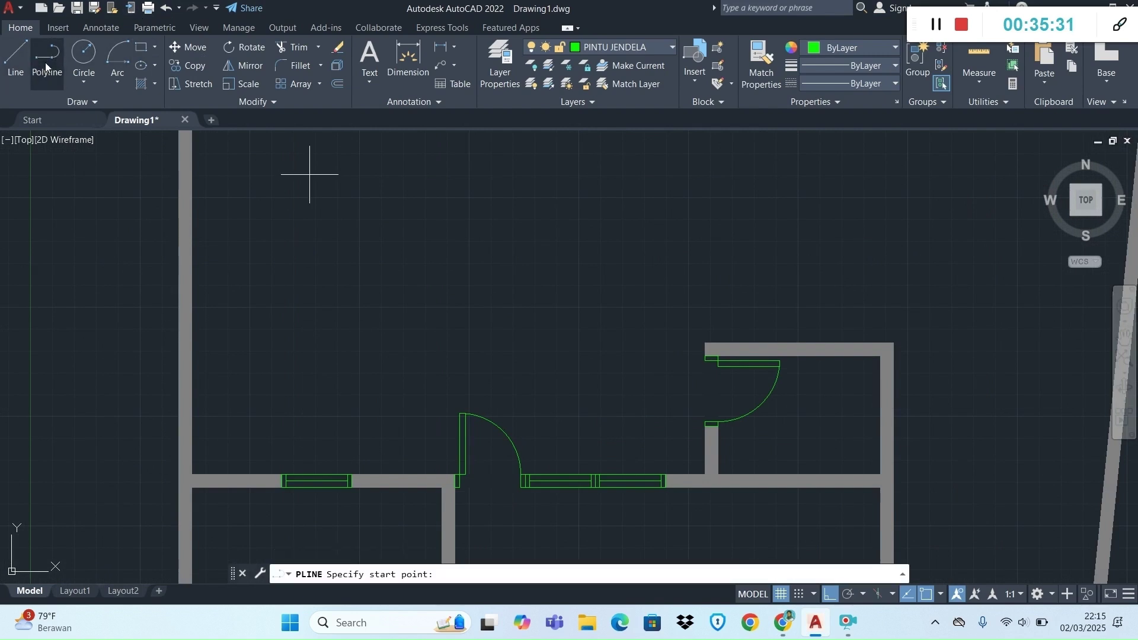
left_click(656, 47)
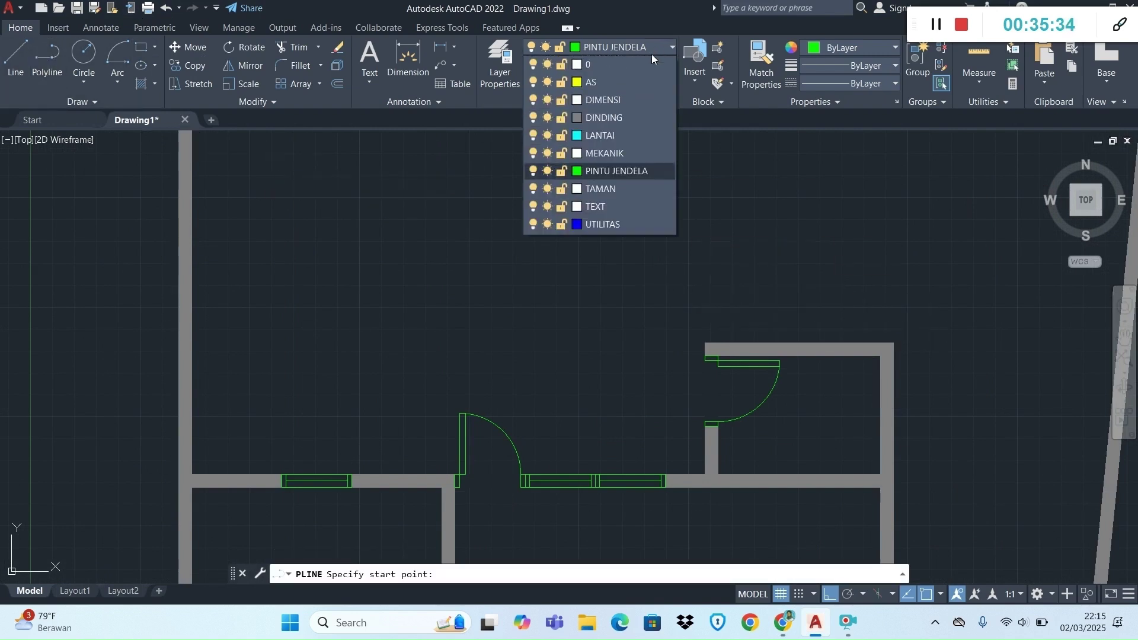
left_click(598, 137)
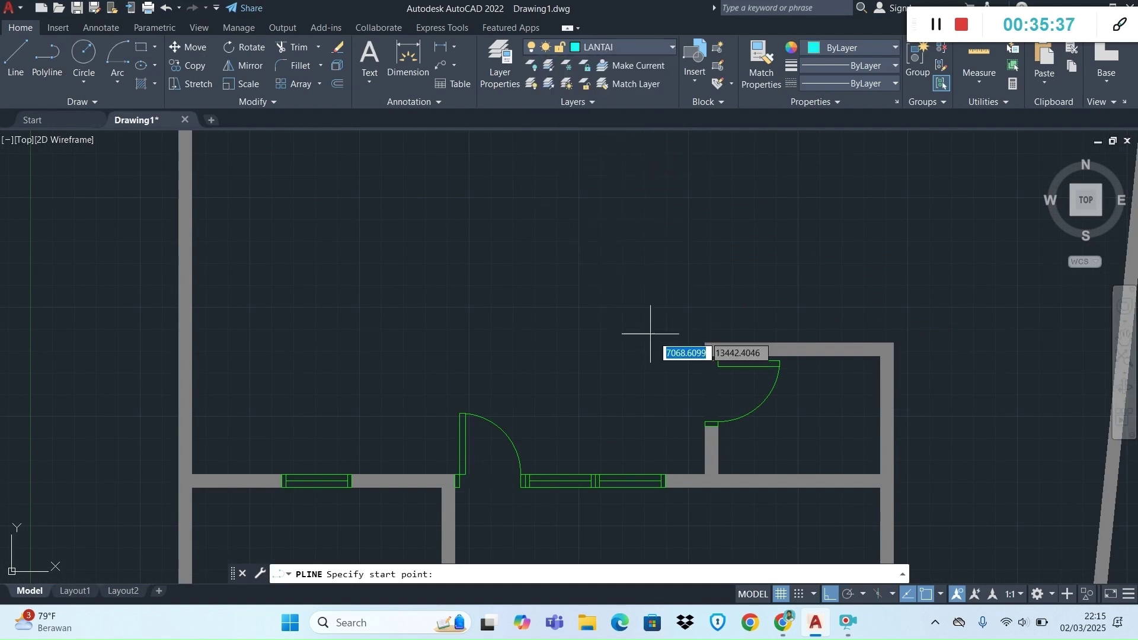
Draw a closed rectangular polyline 3000 wide for the back-door floor, from the bathroom's upper-left outer corner down to the house's rear wall.
left_click(52, 71)
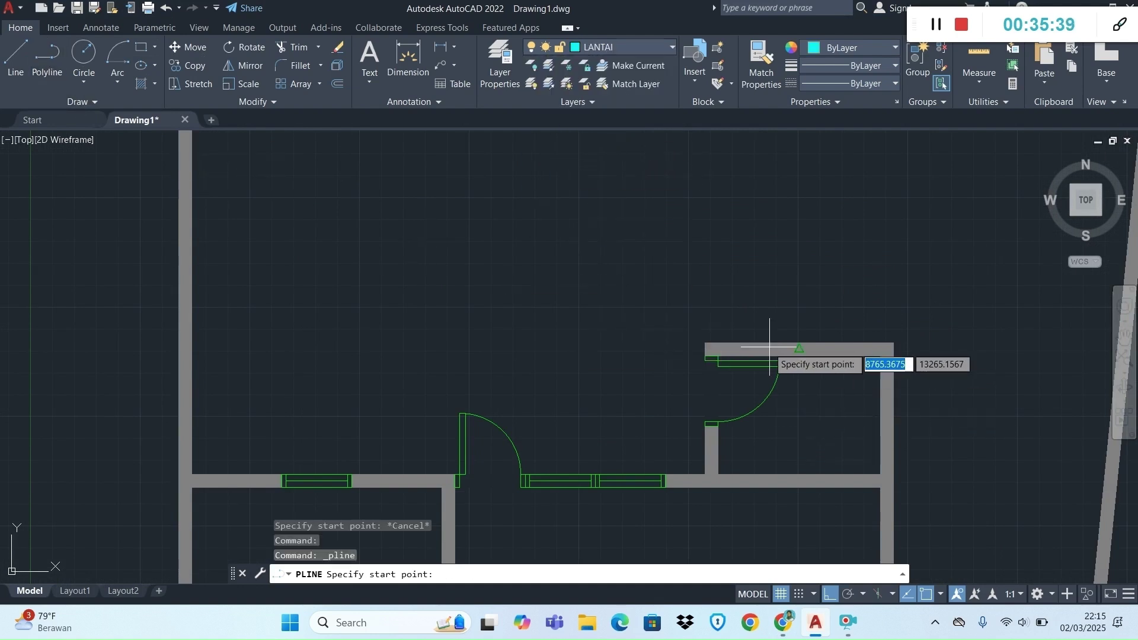
scroll(768, 347, "up", 4)
scroll(733, 349, "down", 3)
scroll(663, 424, "up", 2)
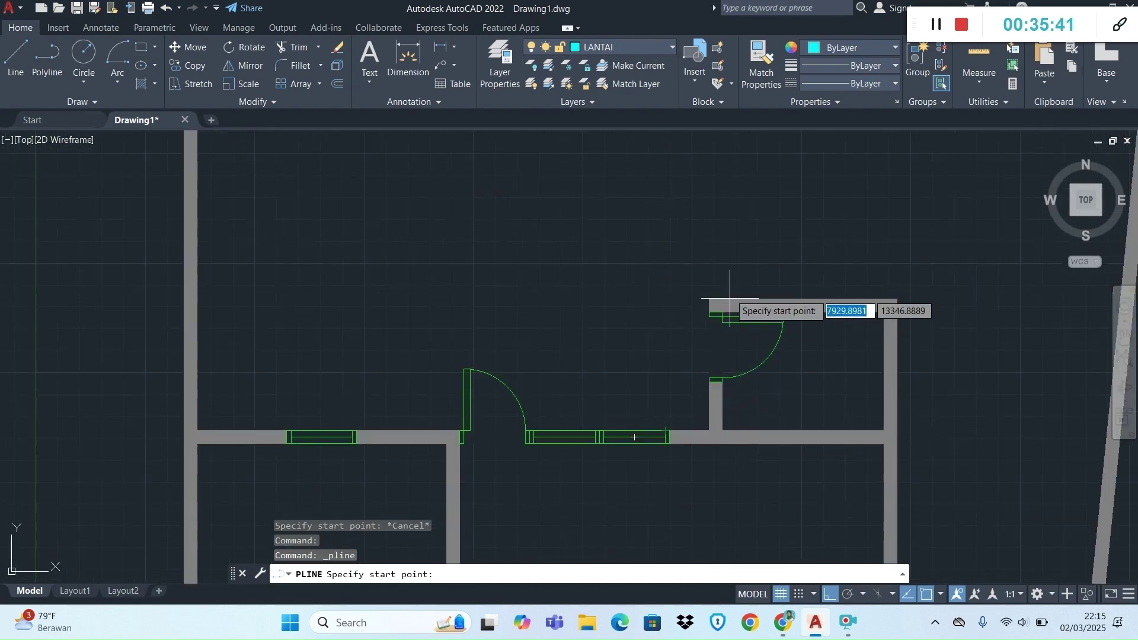
left_click(710, 299)
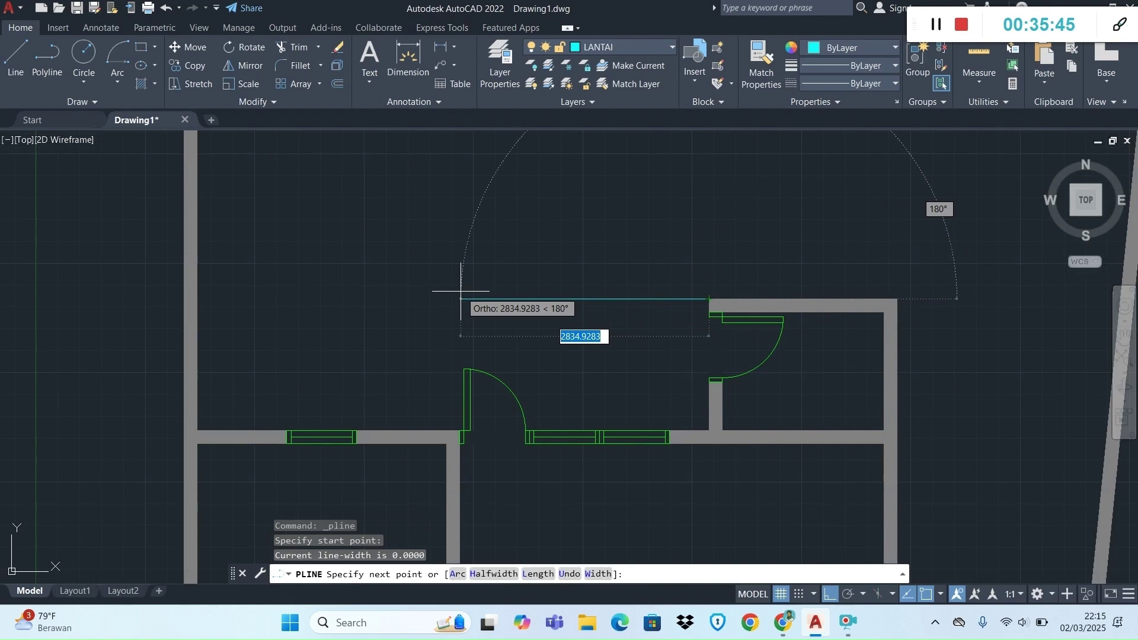
type("3000")
key("Return")
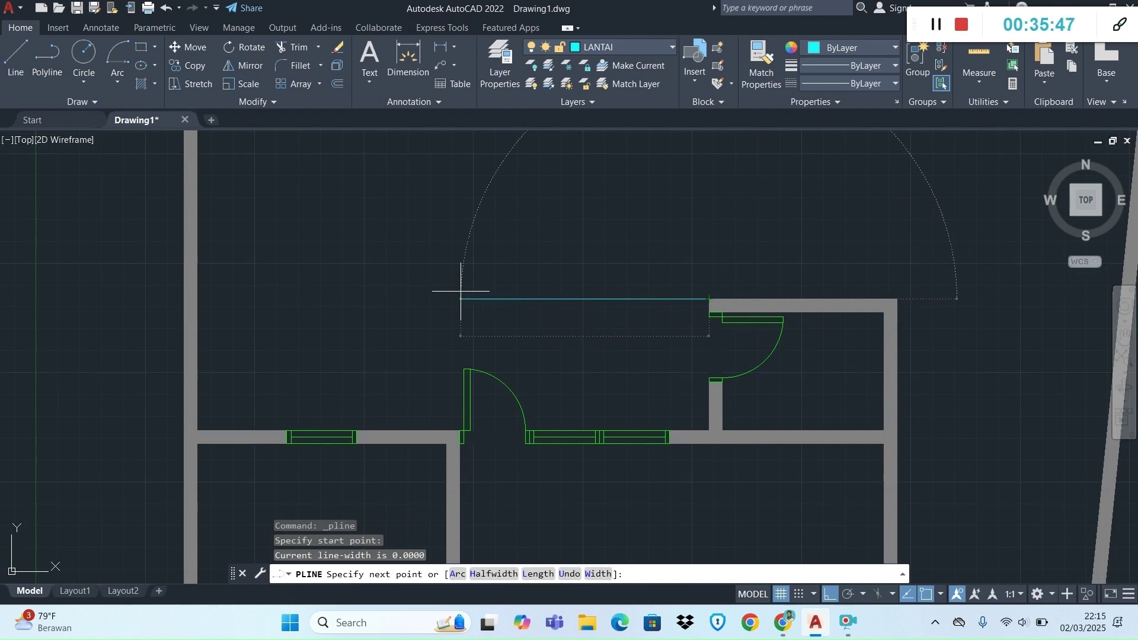
left_click(447, 430)
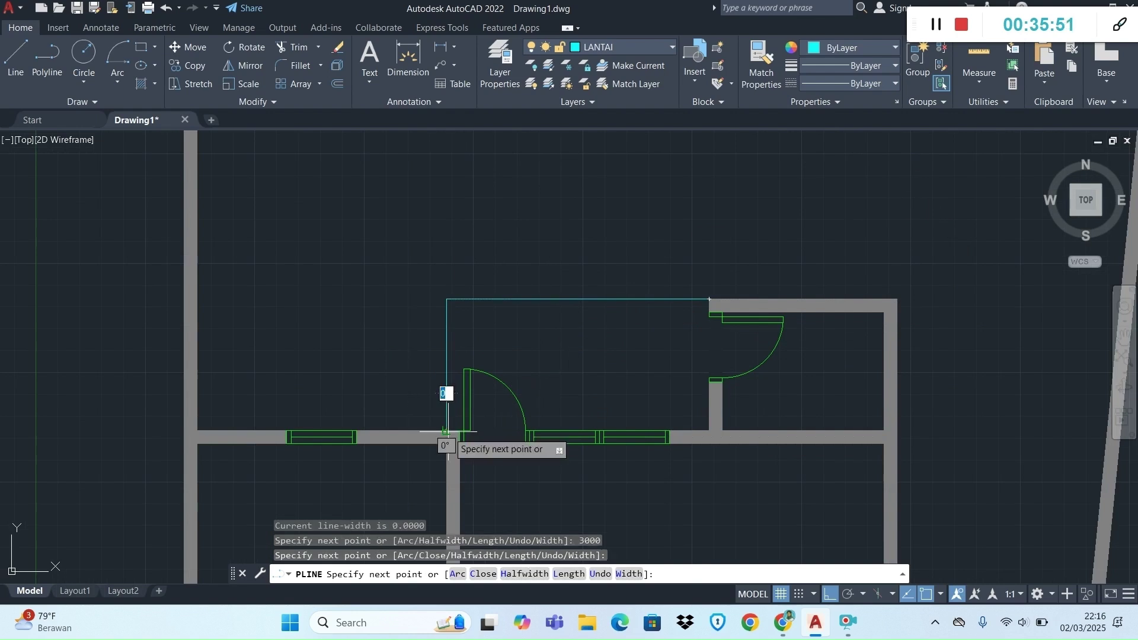
left_click(708, 431)
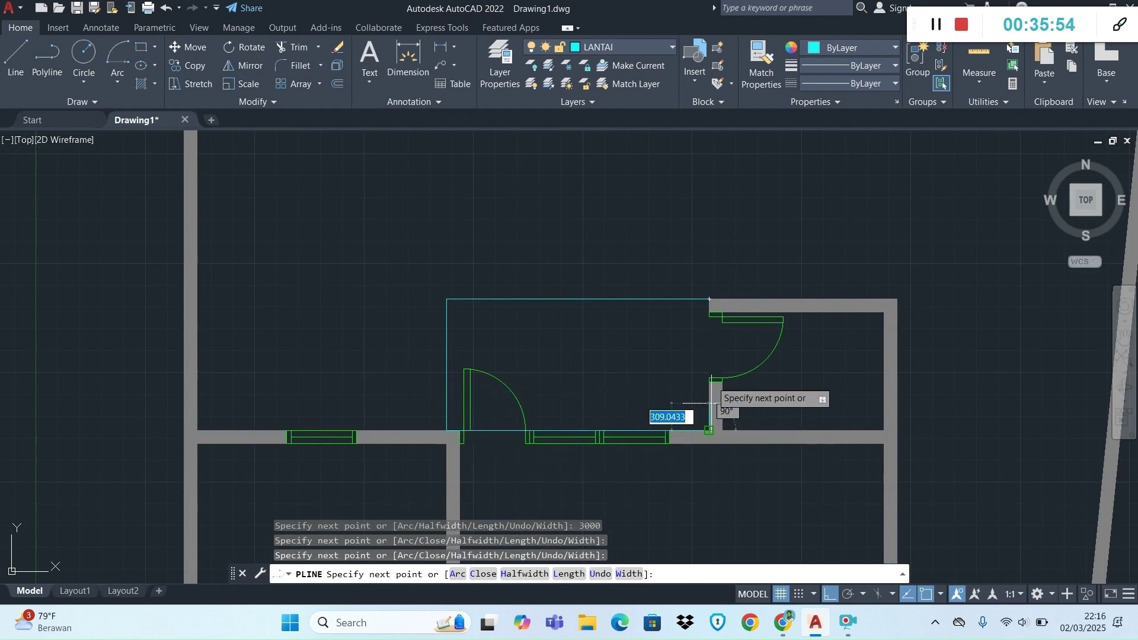
left_click(709, 300)
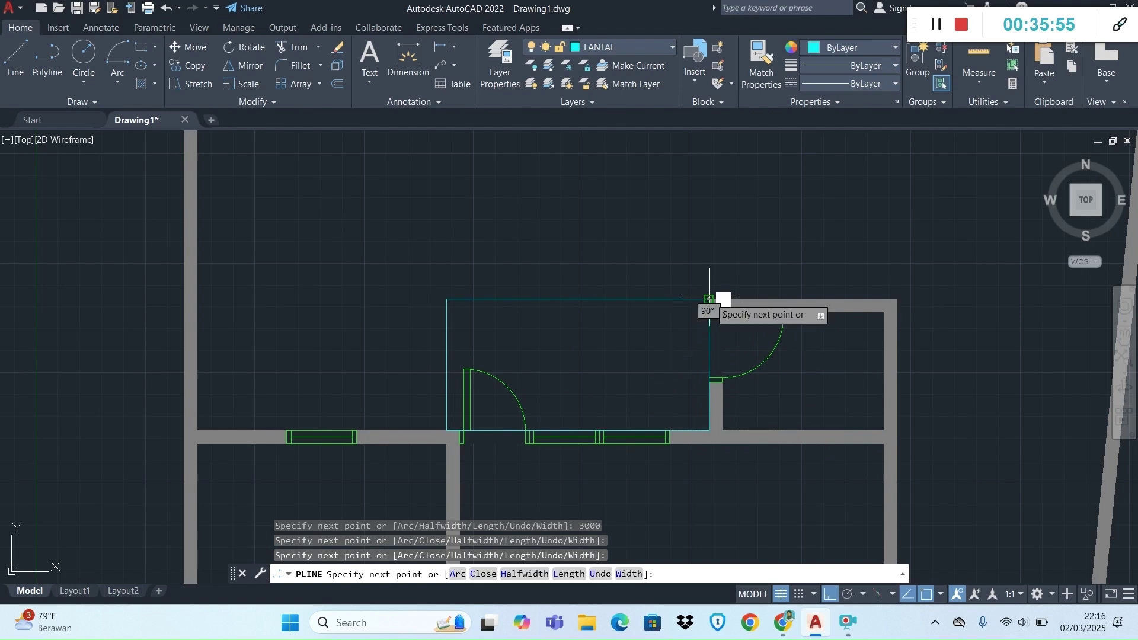
key("Escape")
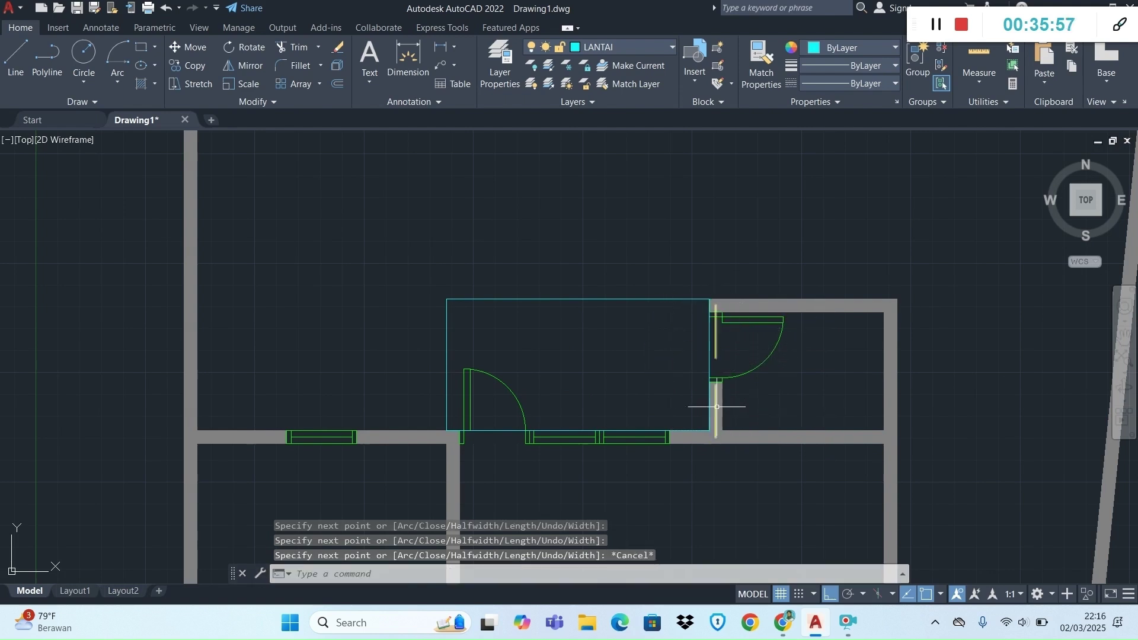
Trace the bathroom's inner outline with four lines, snapping to its inner corners and crossing the door opening.
scroll(964, 373, "up", 4)
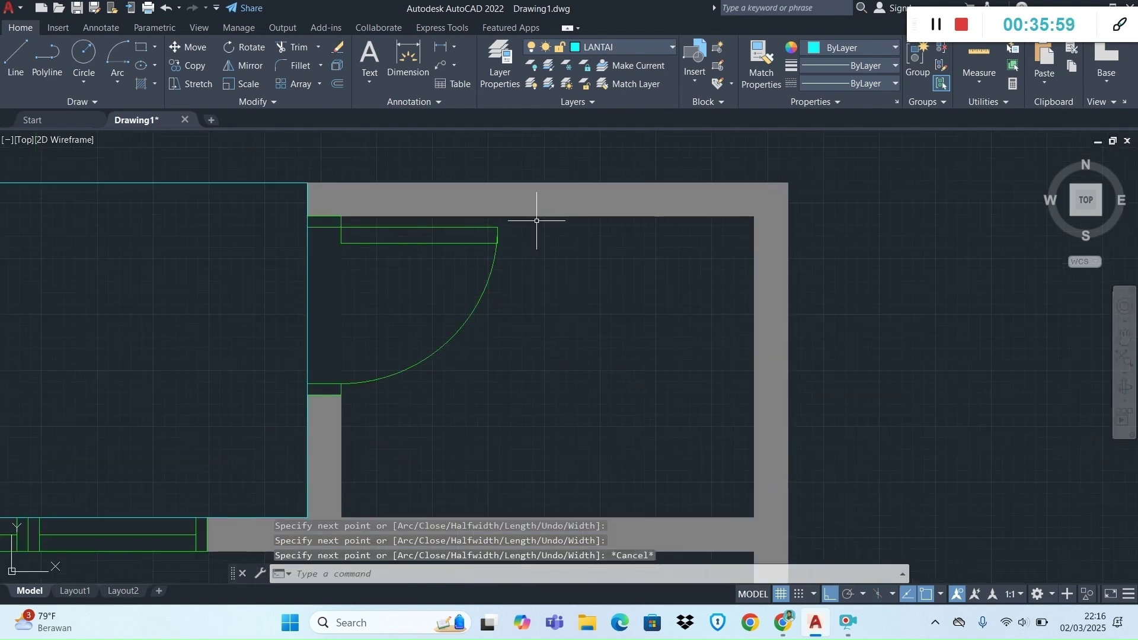
type("l")
key("Return")
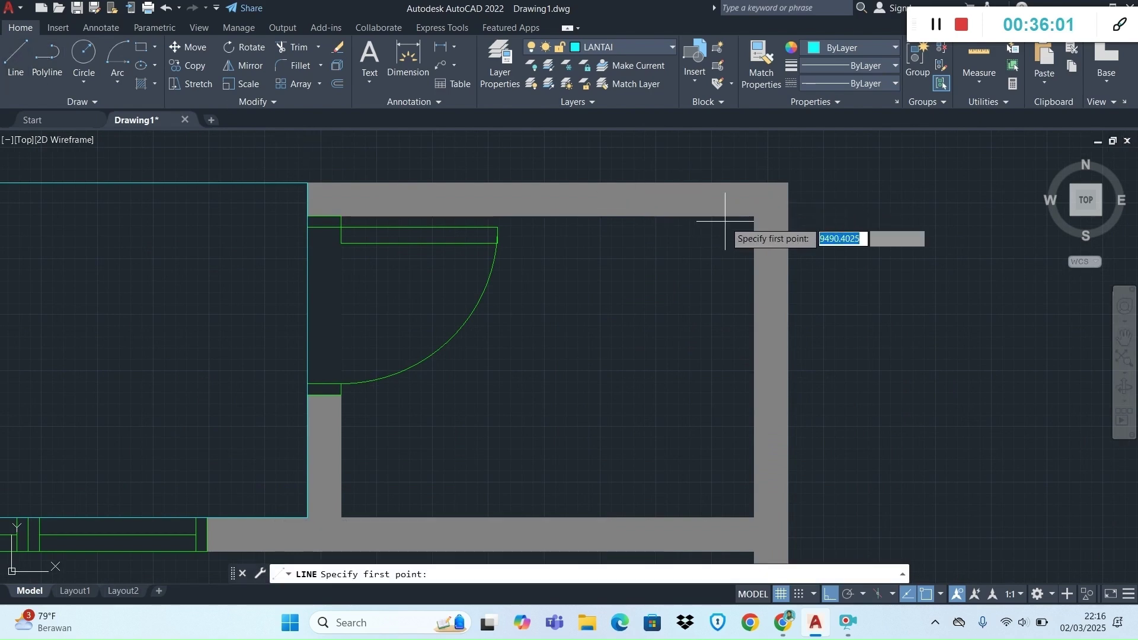
left_click(754, 216)
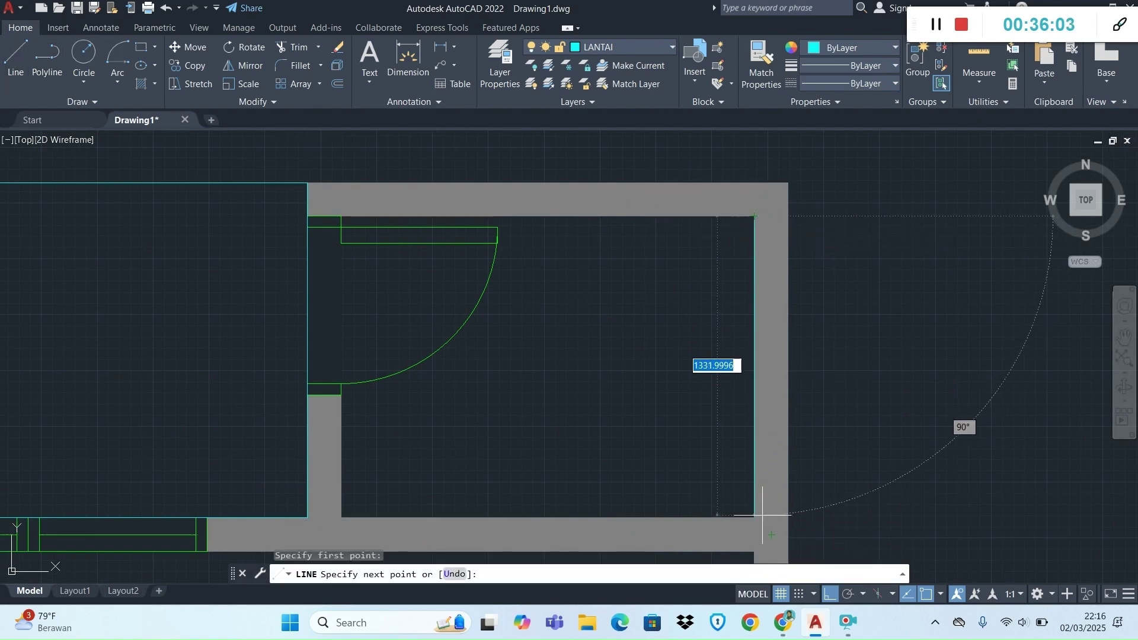
left_click(762, 517)
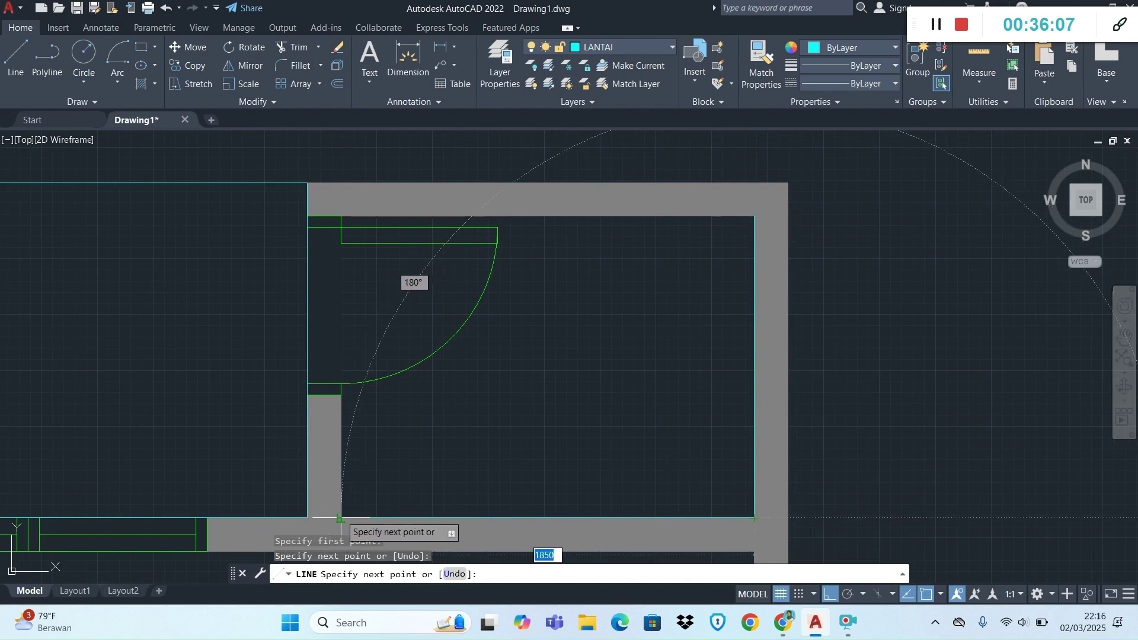
left_click(340, 517)
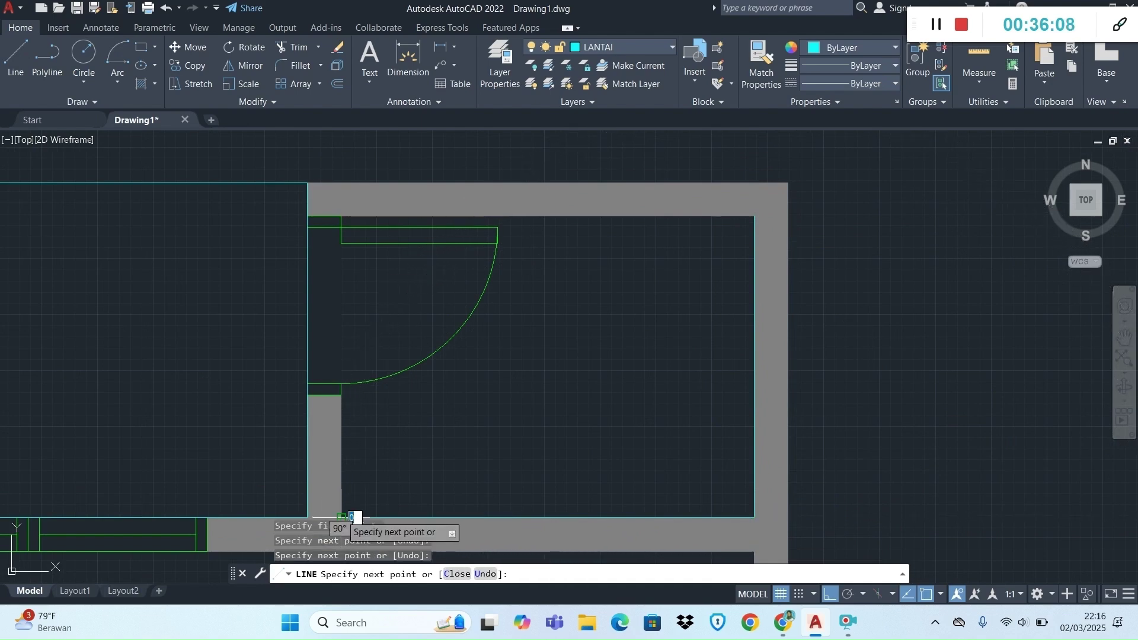
left_click(341, 217)
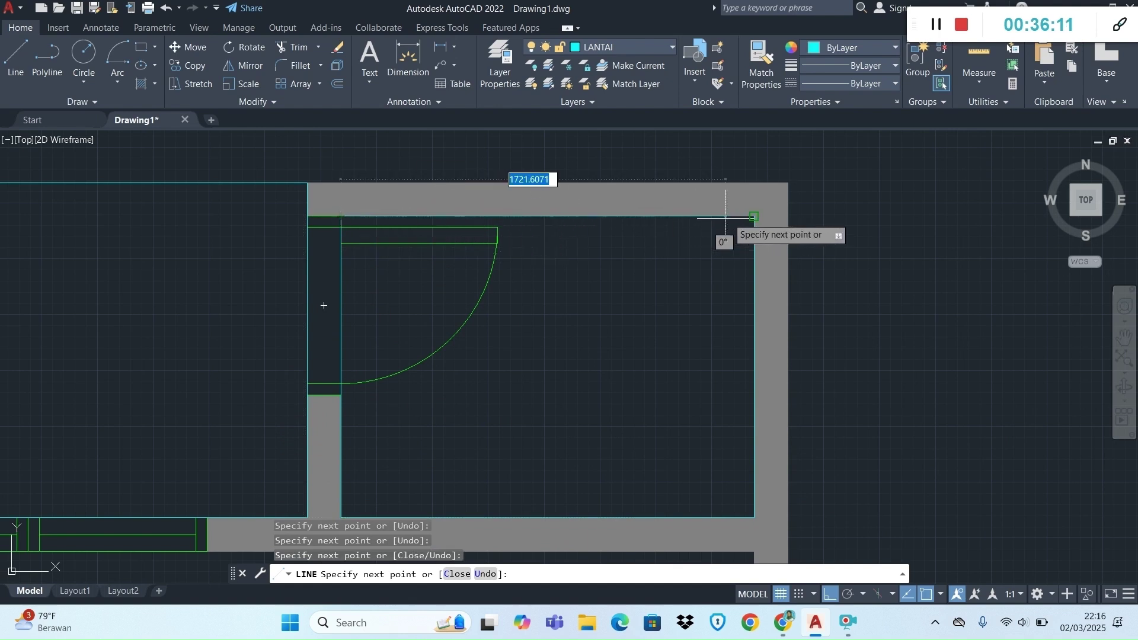
left_click(753, 216)
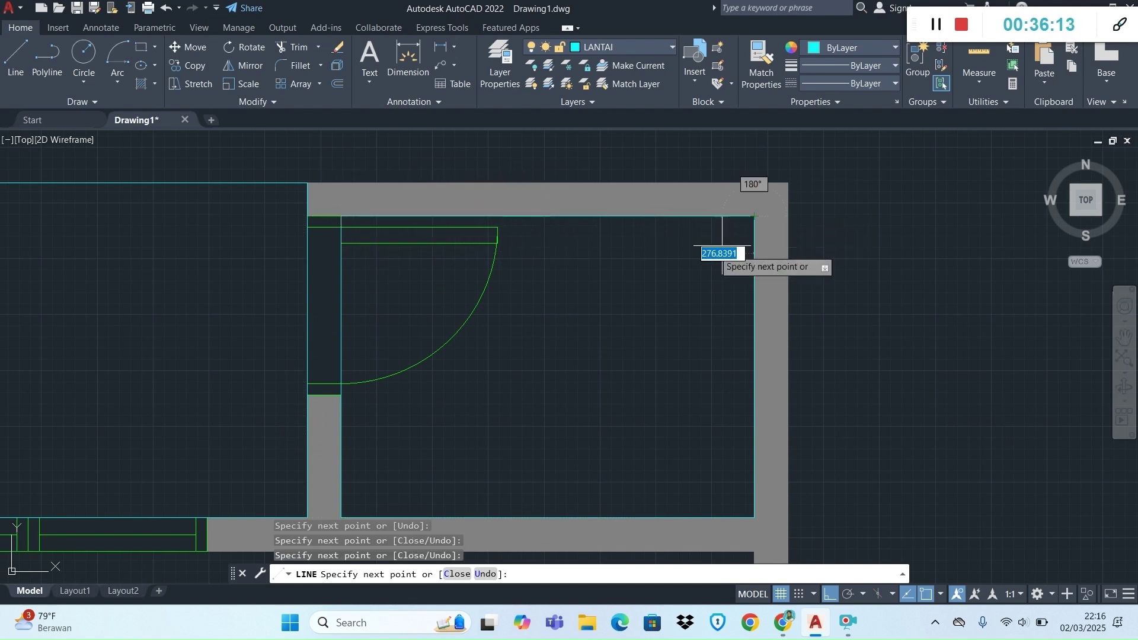
key("Return")
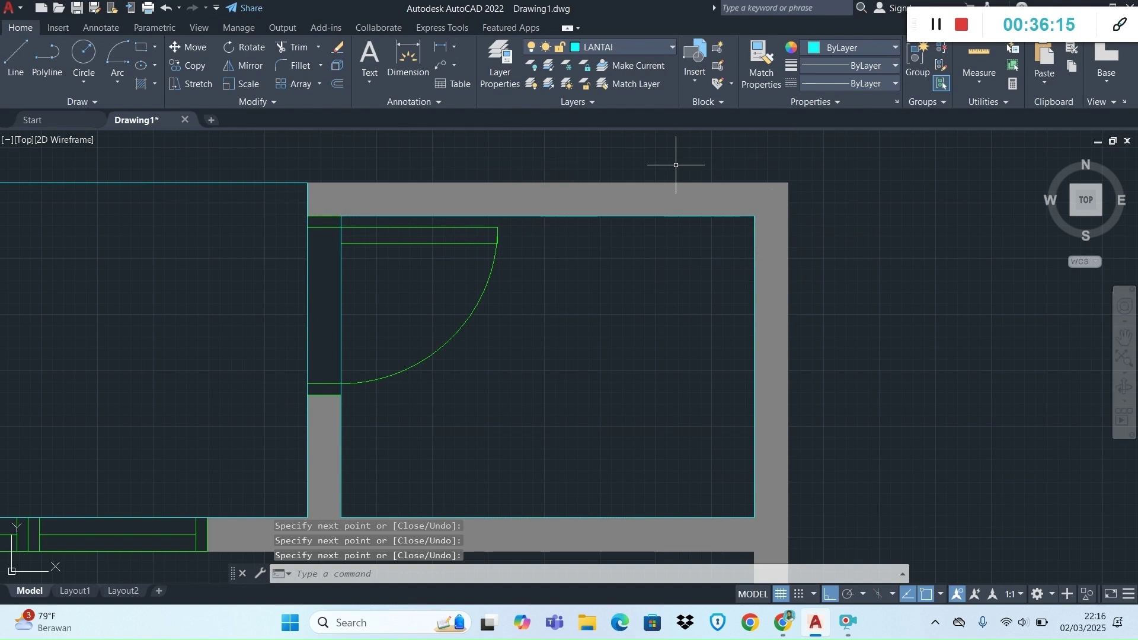
left_click(676, 217)
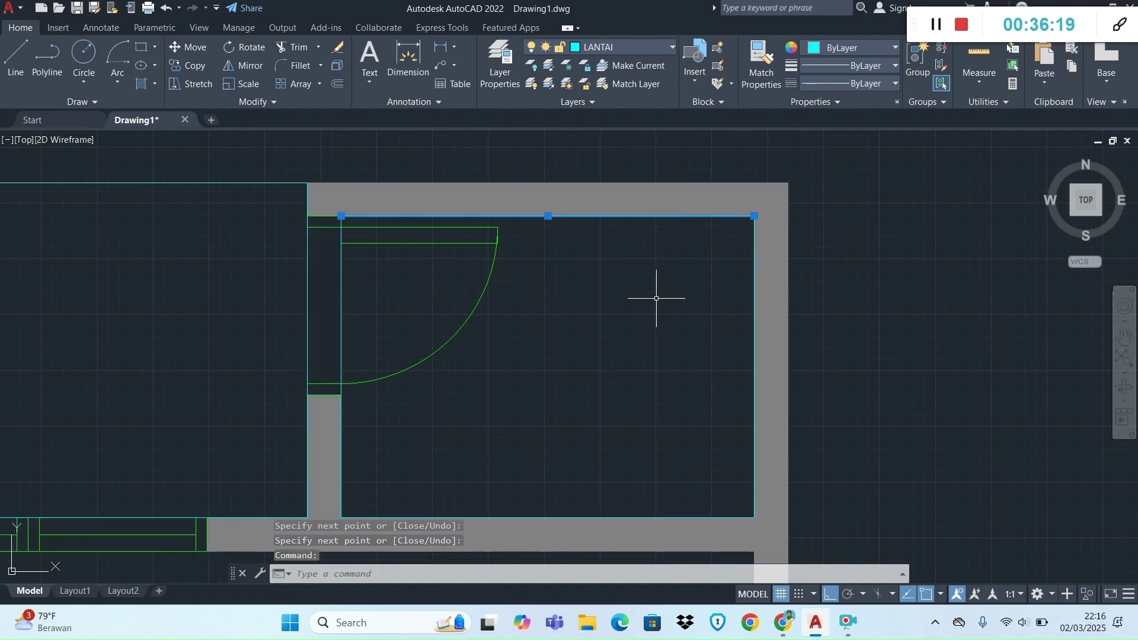
key("Delete")
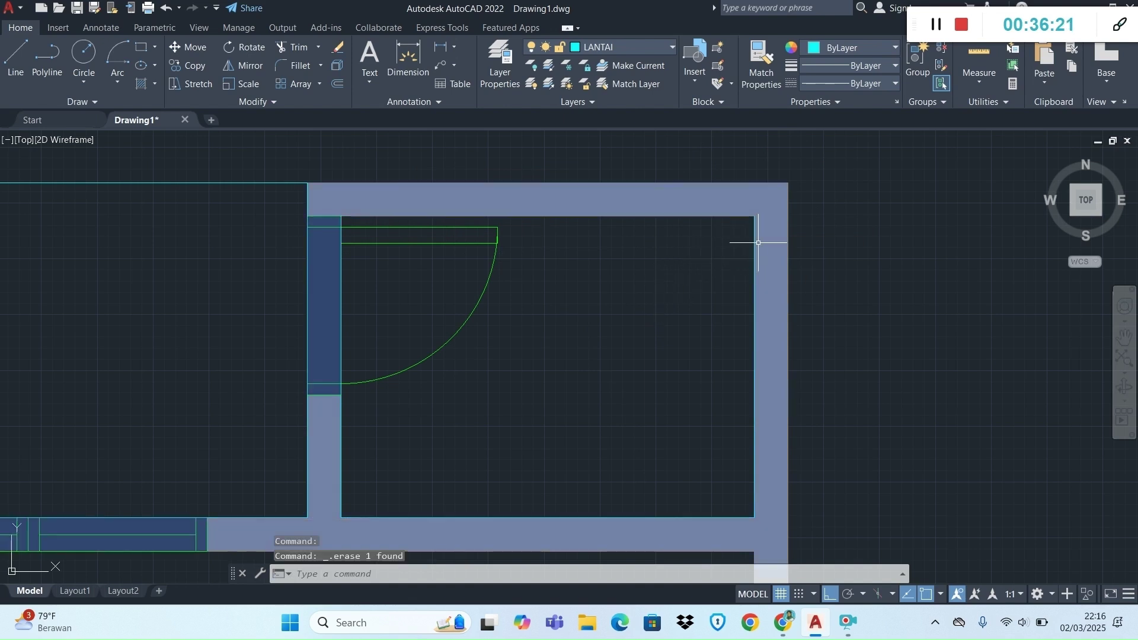
key("ctrl+z")
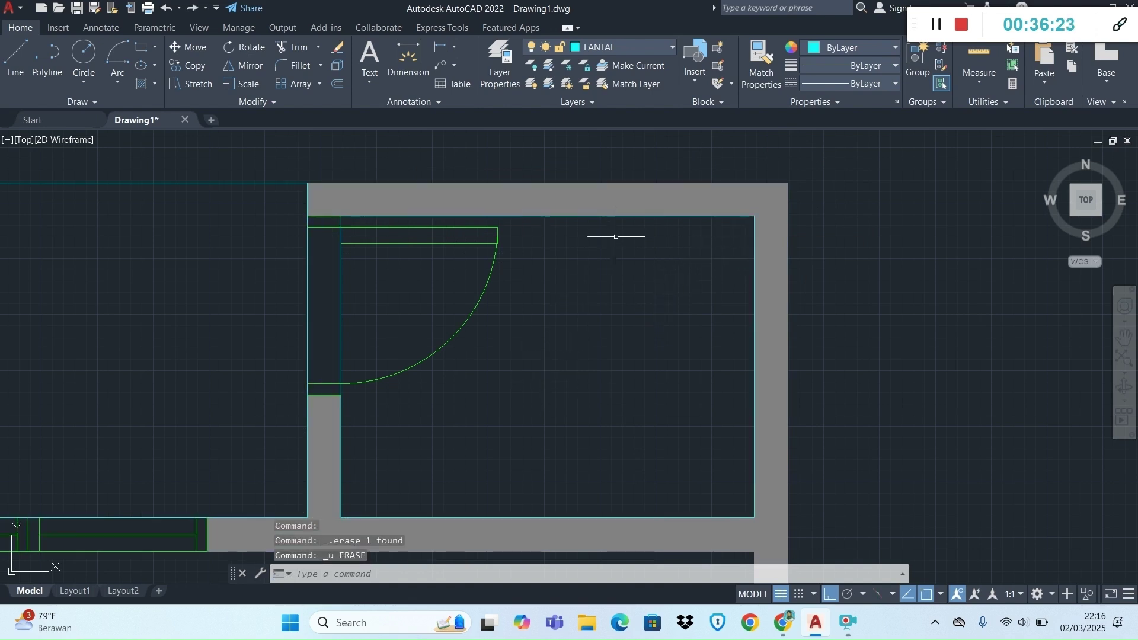
Join the four bathroom outline lines into a single polyline and check that each floor frame selects as one object.
left_click(628, 215)
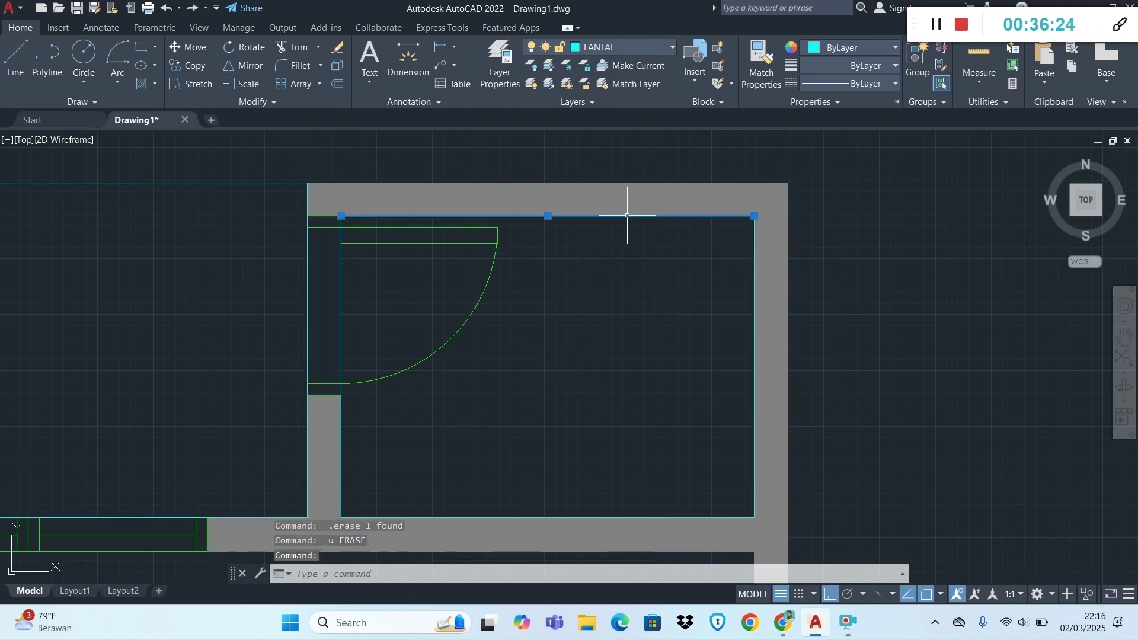
left_click(753, 302)
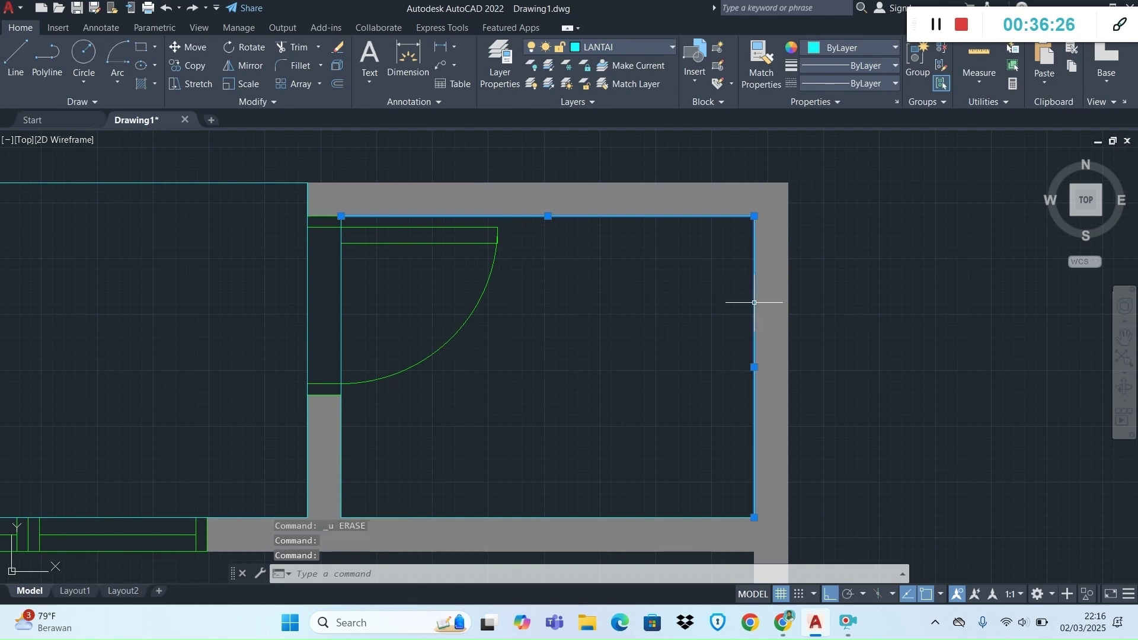
left_click(621, 516)
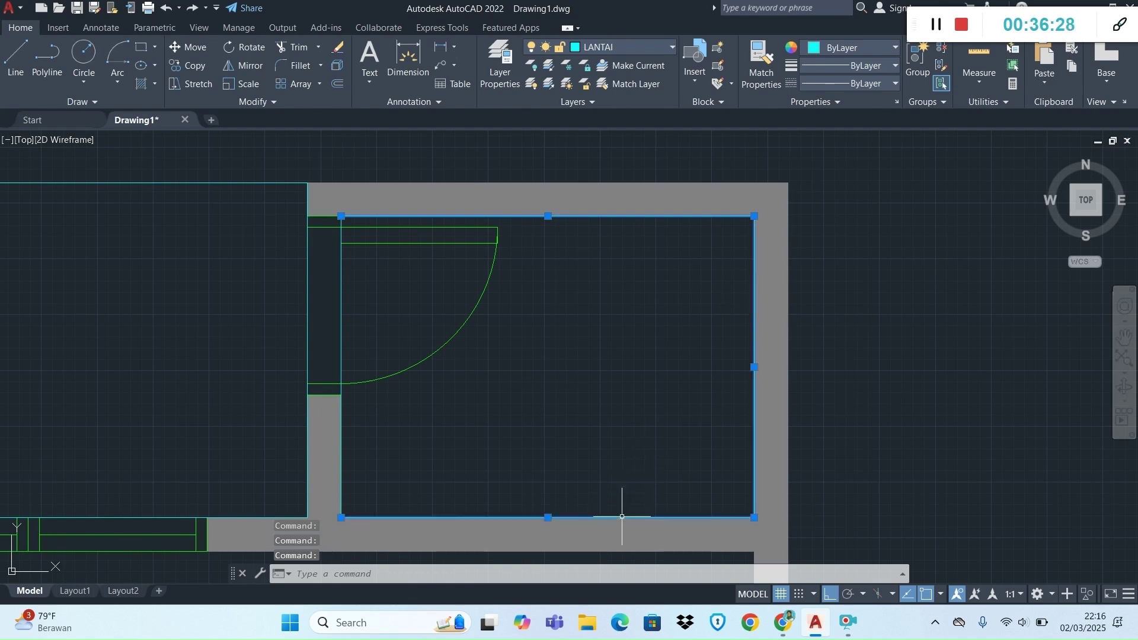
left_click(341, 403)
type("j")
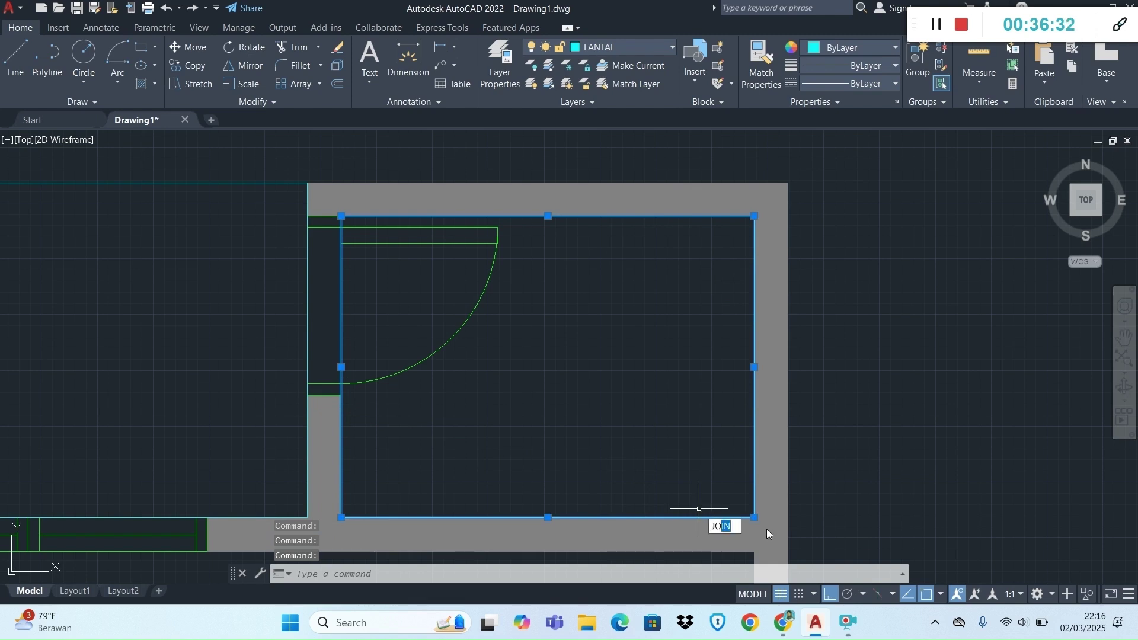
type("o")
key("Return")
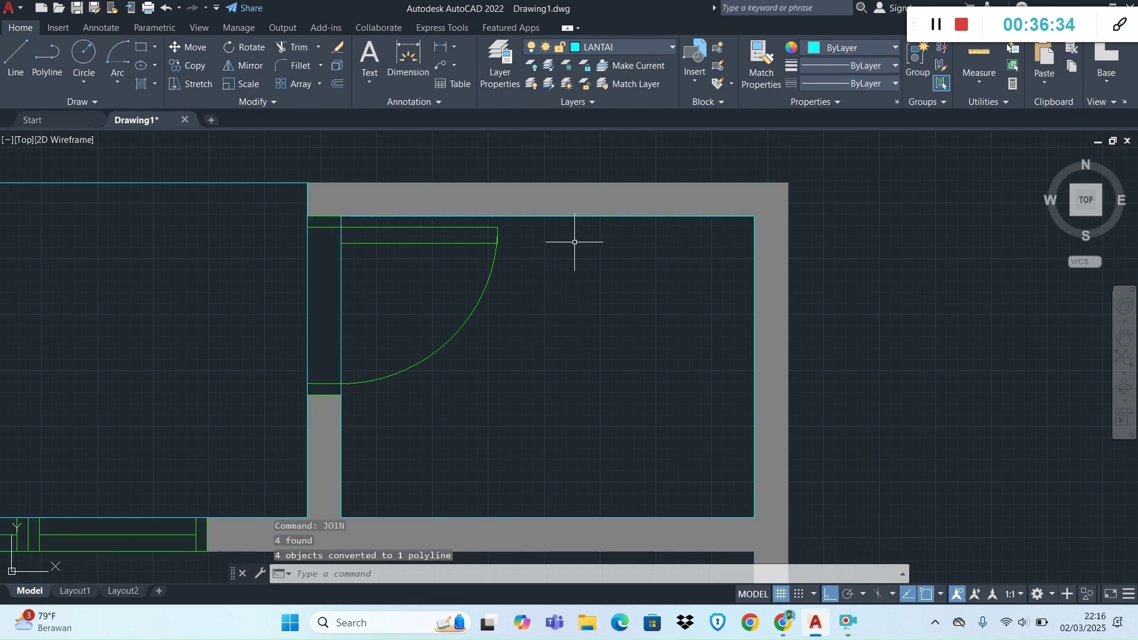
left_click(578, 216)
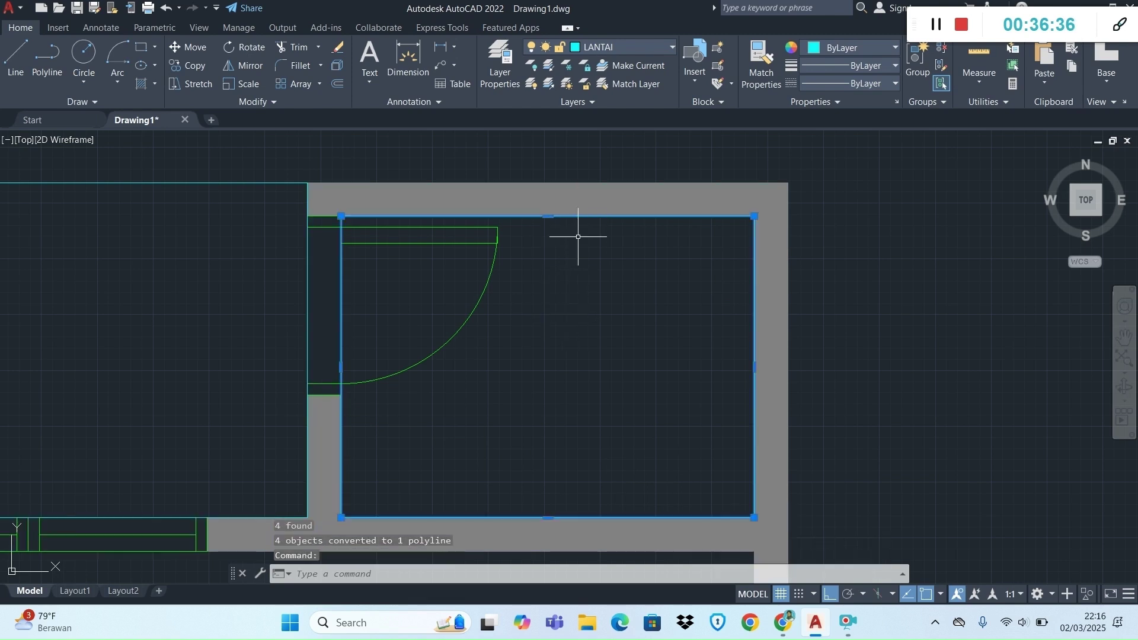
key("Escape")
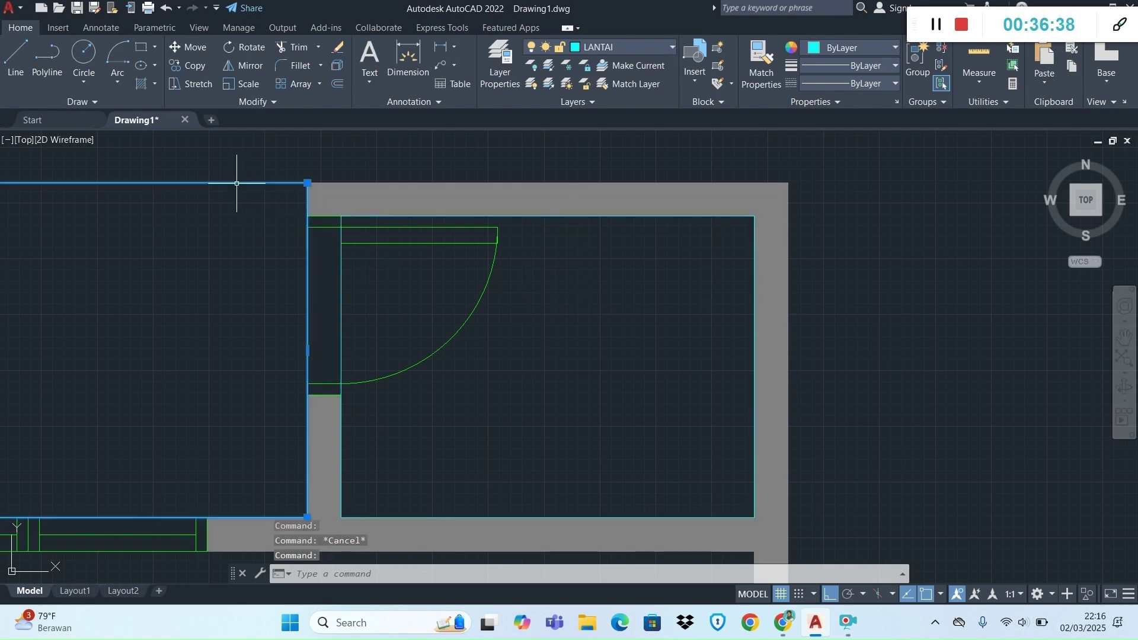
key("Escape")
Examine the shape and dimensions of the front-door floor frame in the module and return to the front area of the AutoCAD plan.
scroll(480, 258, "down", 6)
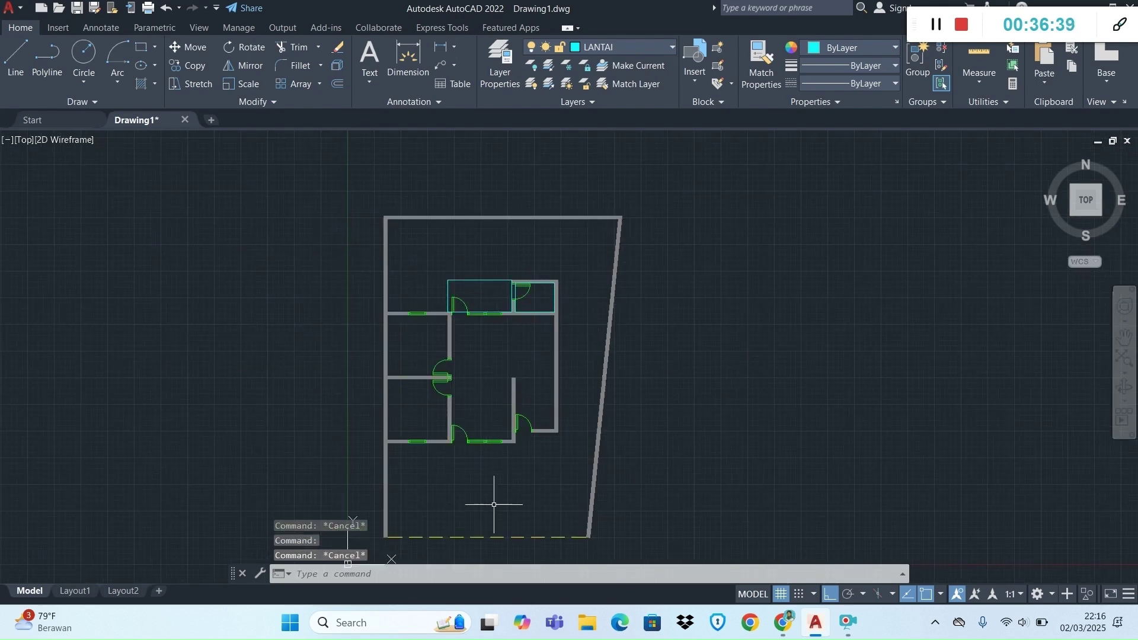
scroll(494, 504, "up", 4)
key("alt+Tab")
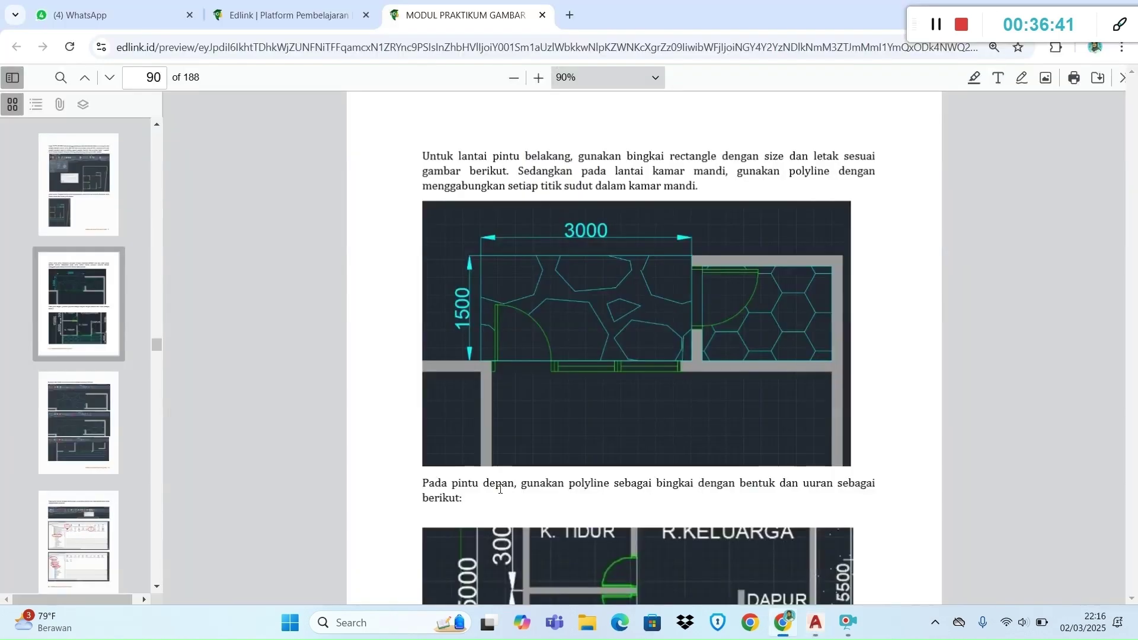
scroll(684, 424, "down", 5)
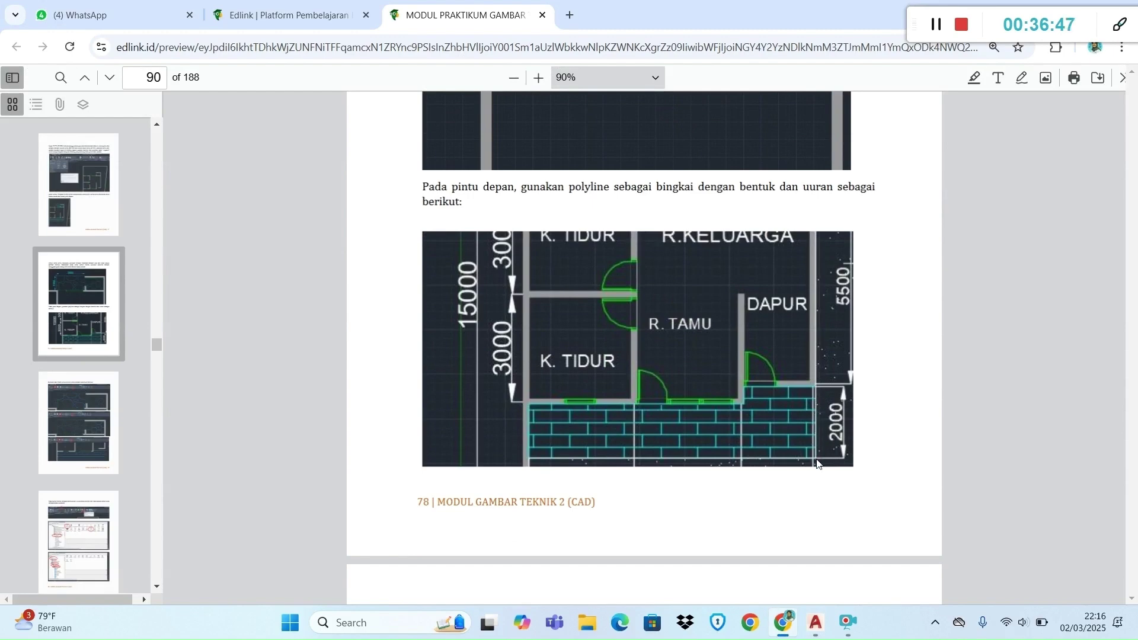
key("alt+Tab")
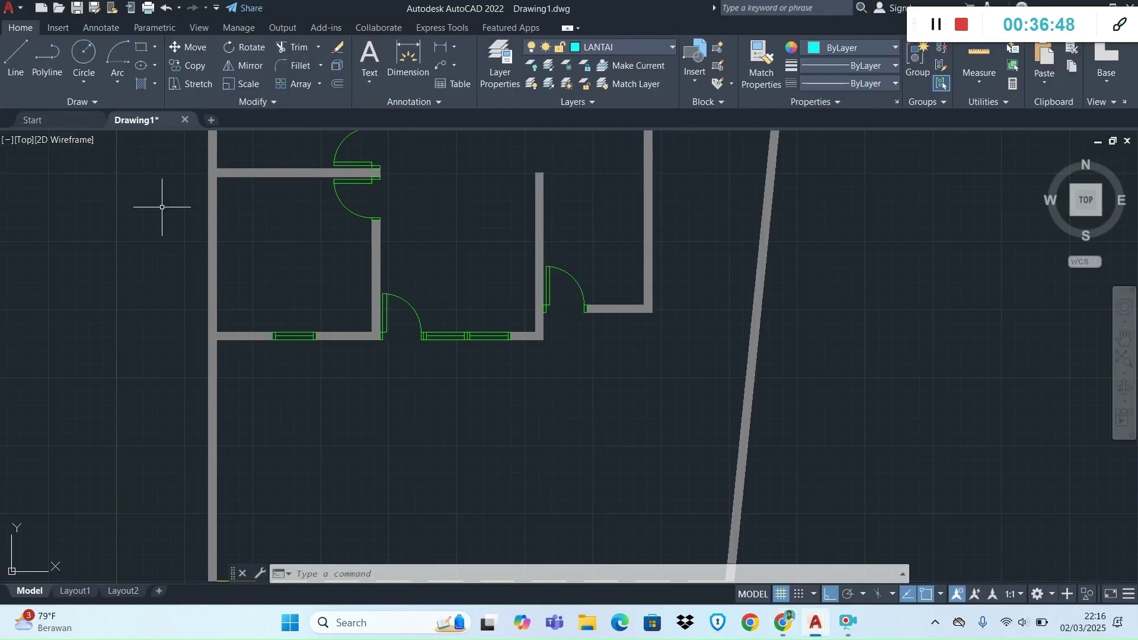
Start a polyline for the front-door floor frame at the kitchen's front-right outer corner, 2000 straight down, then across to the boundary wall's inner face.
left_click(23, 57)
left_click(47, 56)
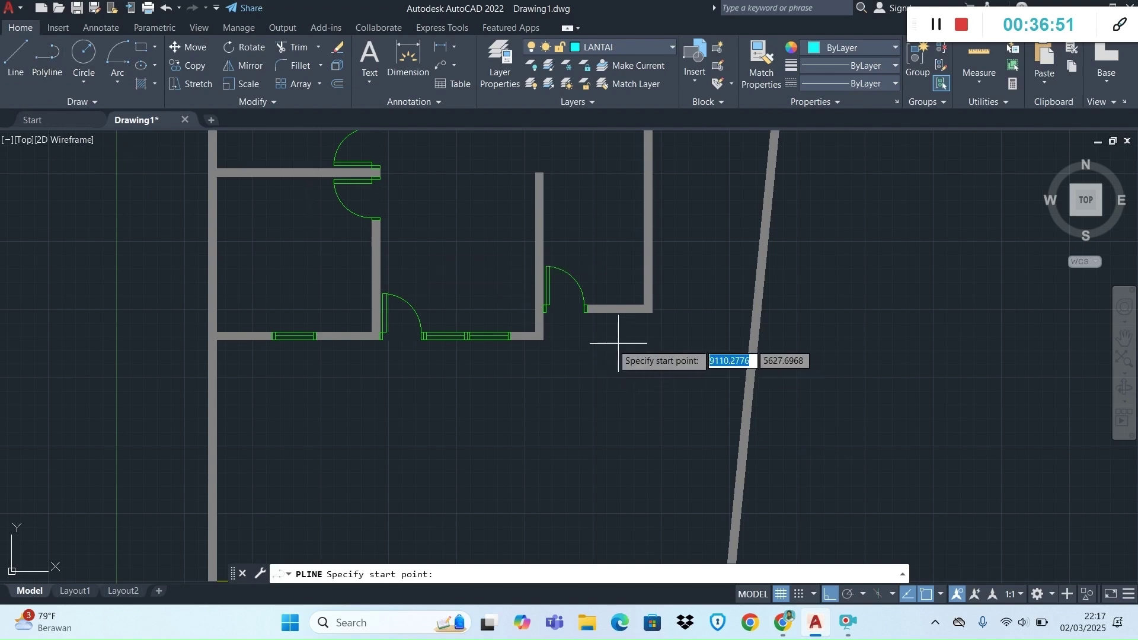
scroll(637, 336, "up", 2)
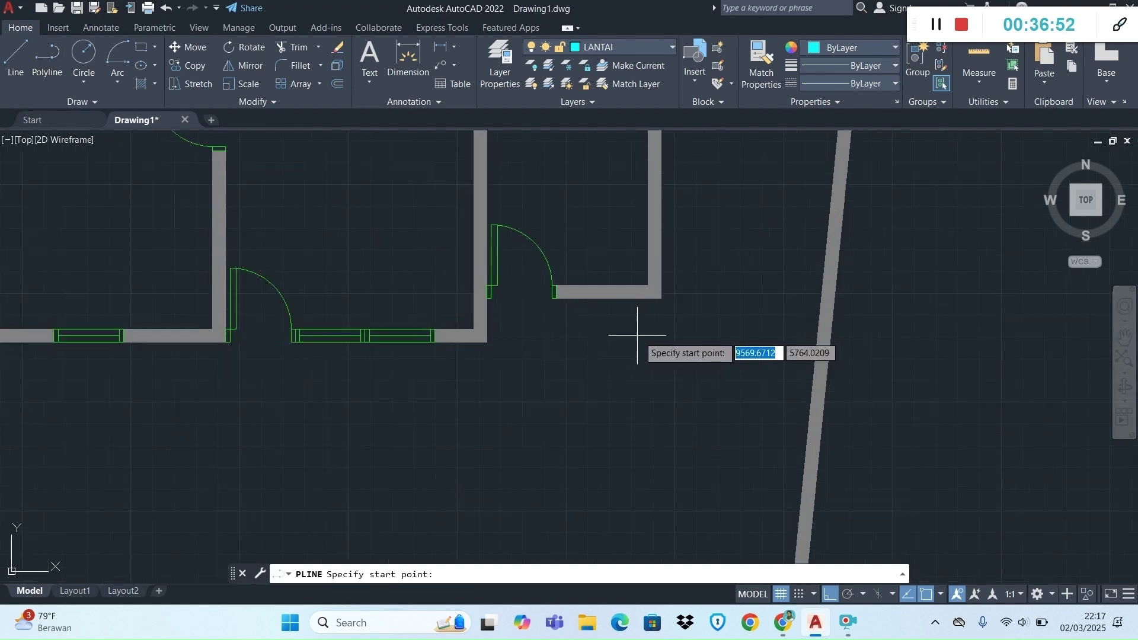
left_click(661, 298)
type("2000")
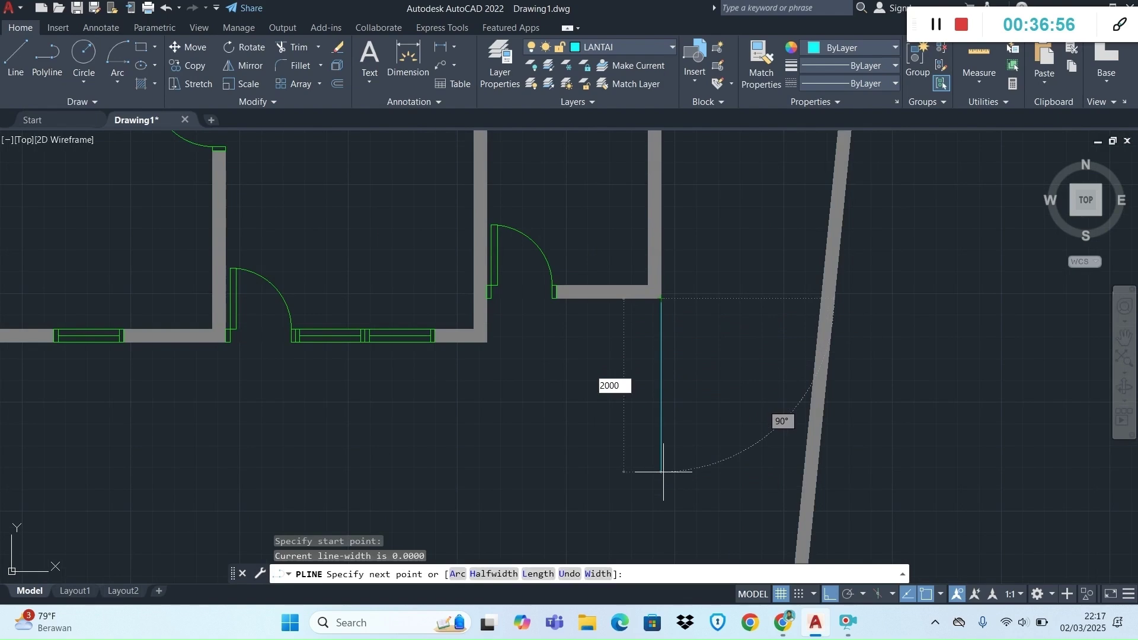
key("Return")
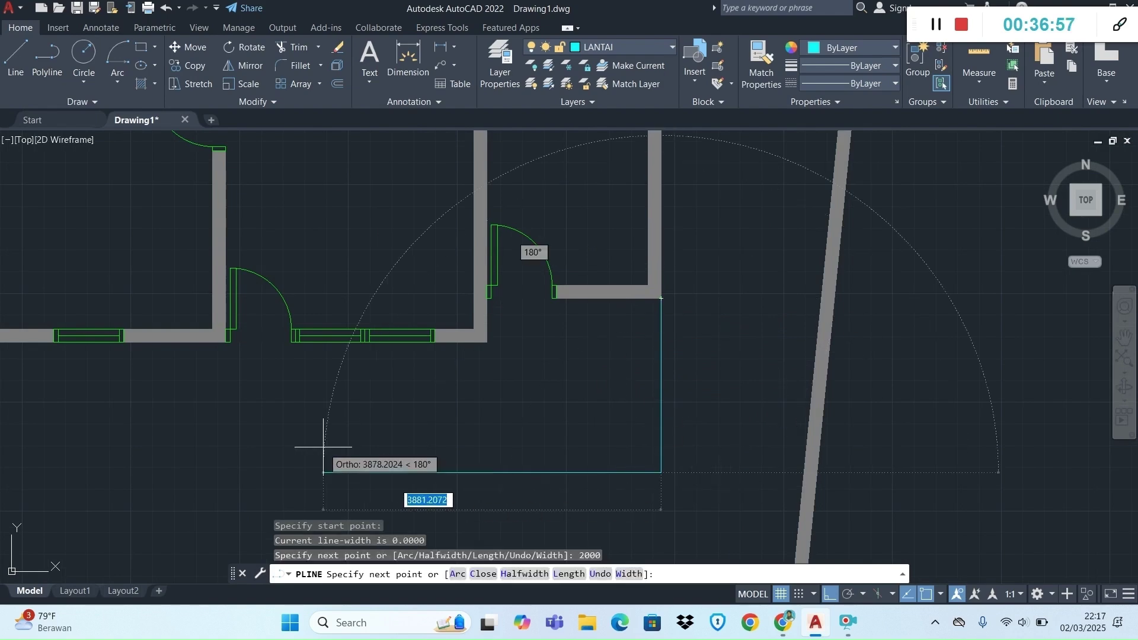
scroll(320, 460, "down", 3)
scroll(237, 457, "up", 2)
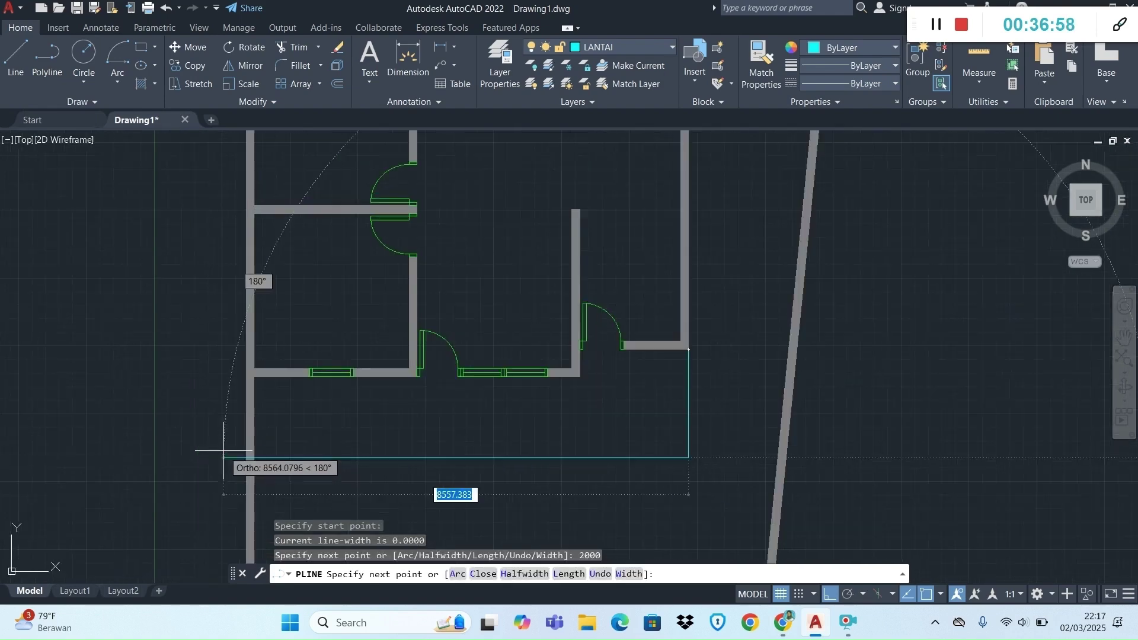
left_click(254, 456)
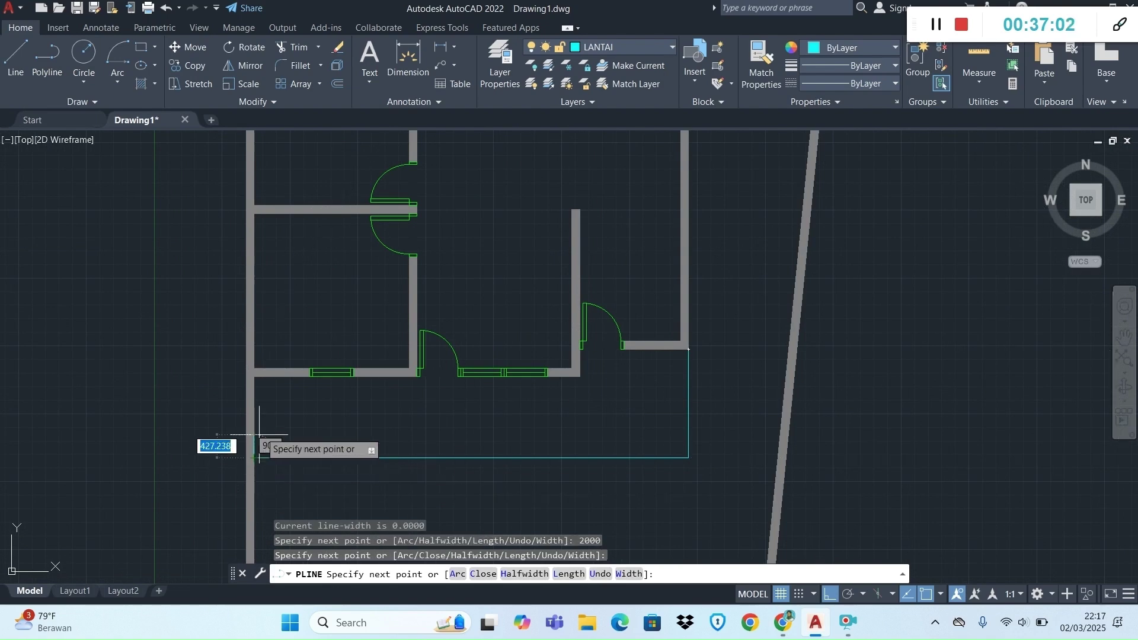
Continue the polyline up to the front wall, along its outer face and around the kitchen offset, ending at the starting corner.
left_click(256, 374)
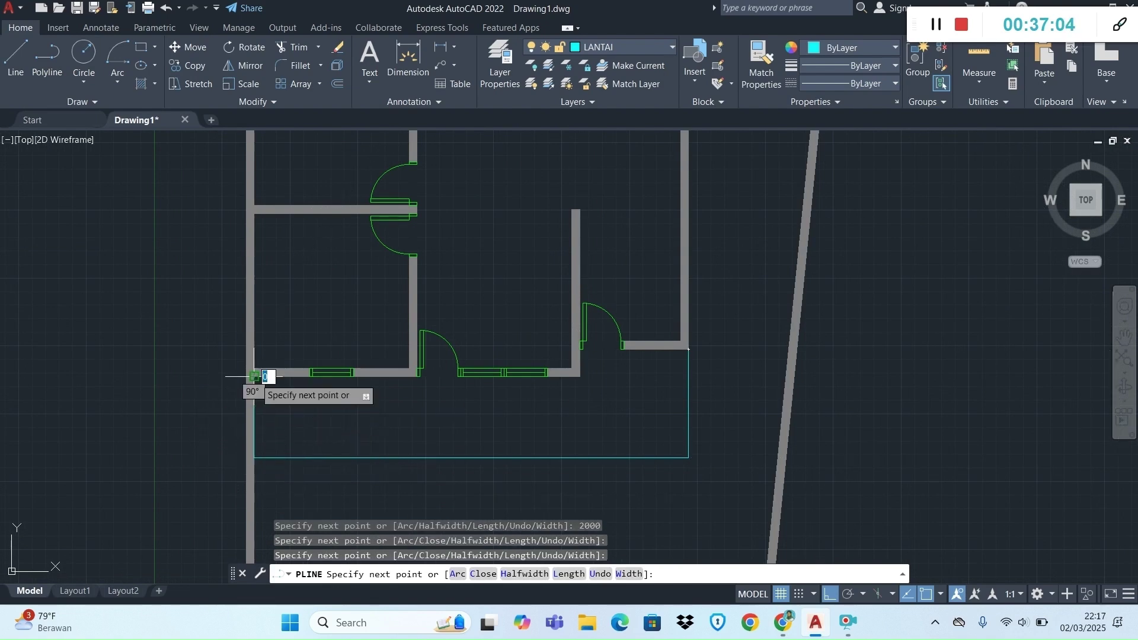
left_click(578, 372)
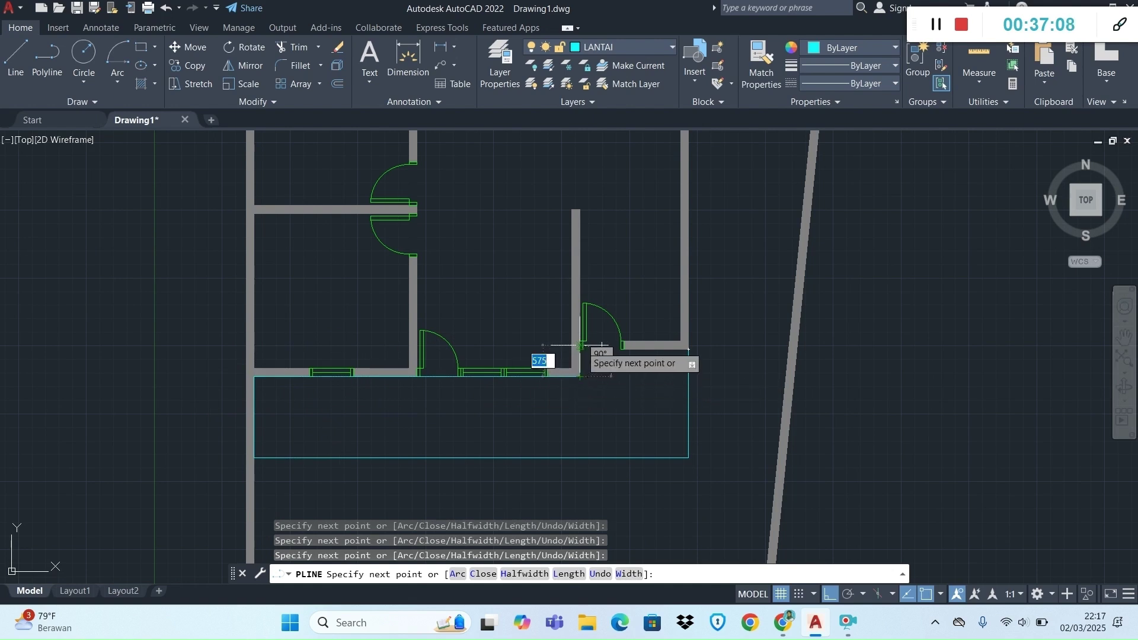
scroll(578, 371, "up", 5)
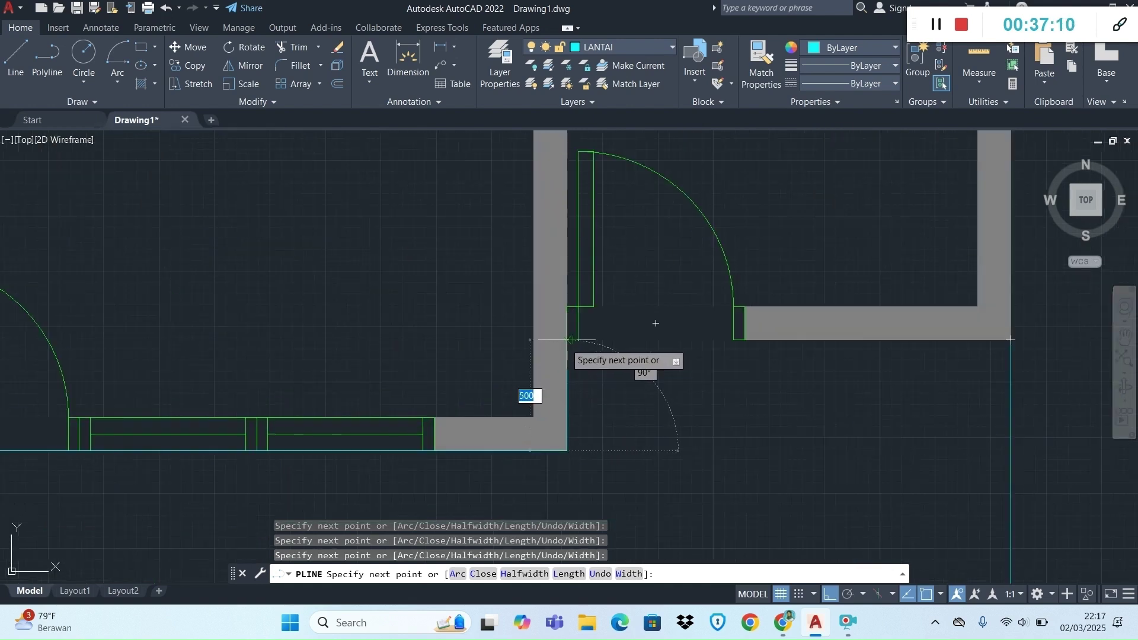
left_click(567, 340)
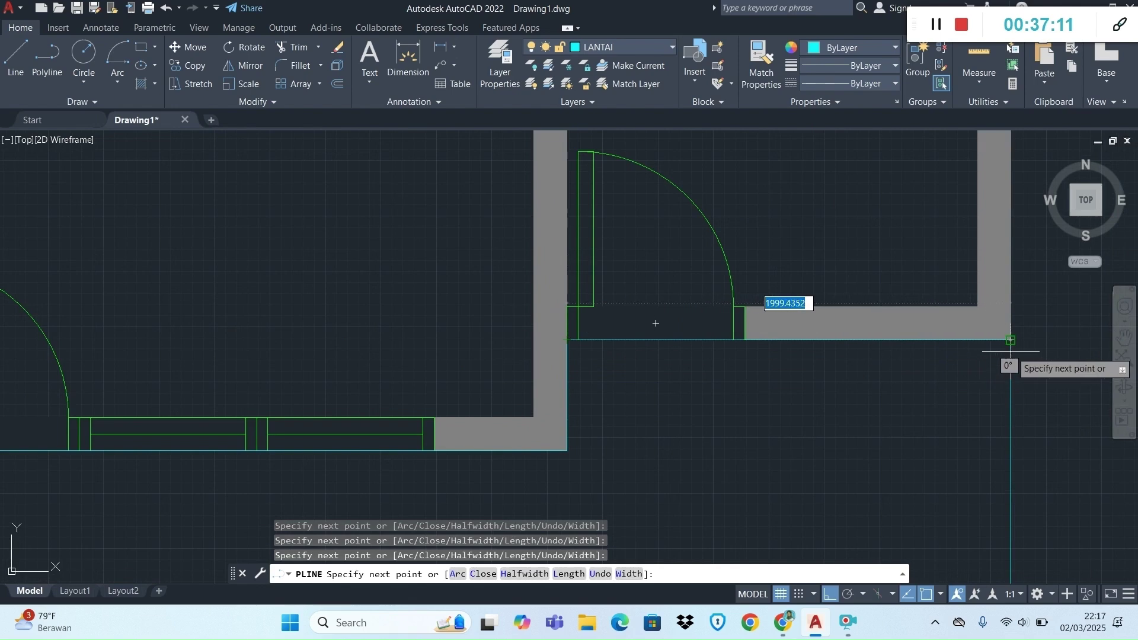
left_click(1010, 340)
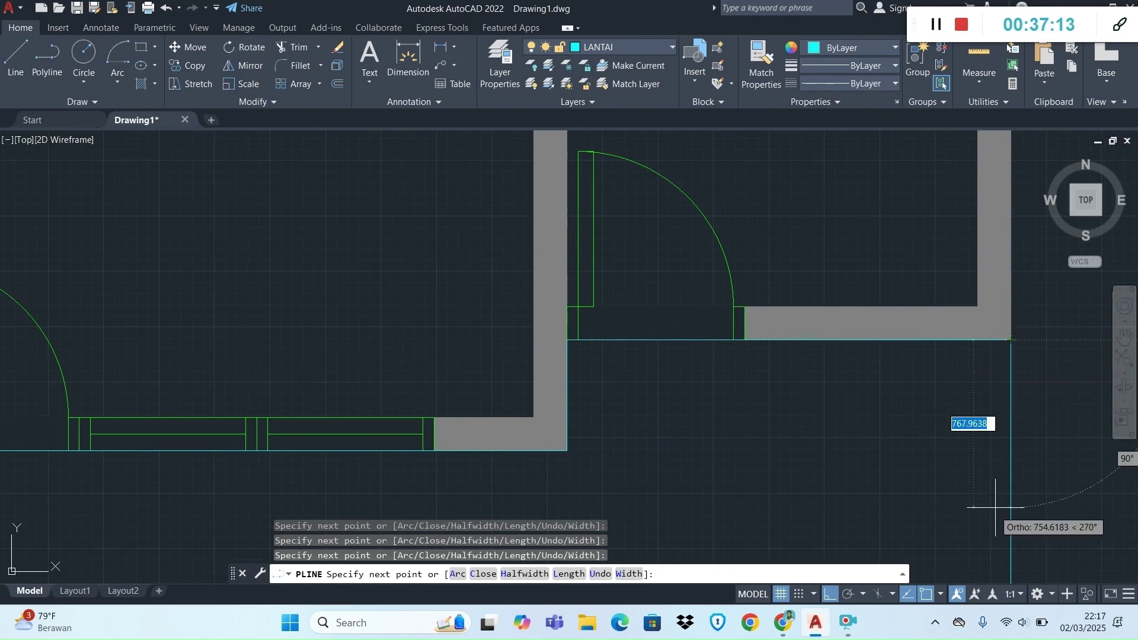
key("Return")
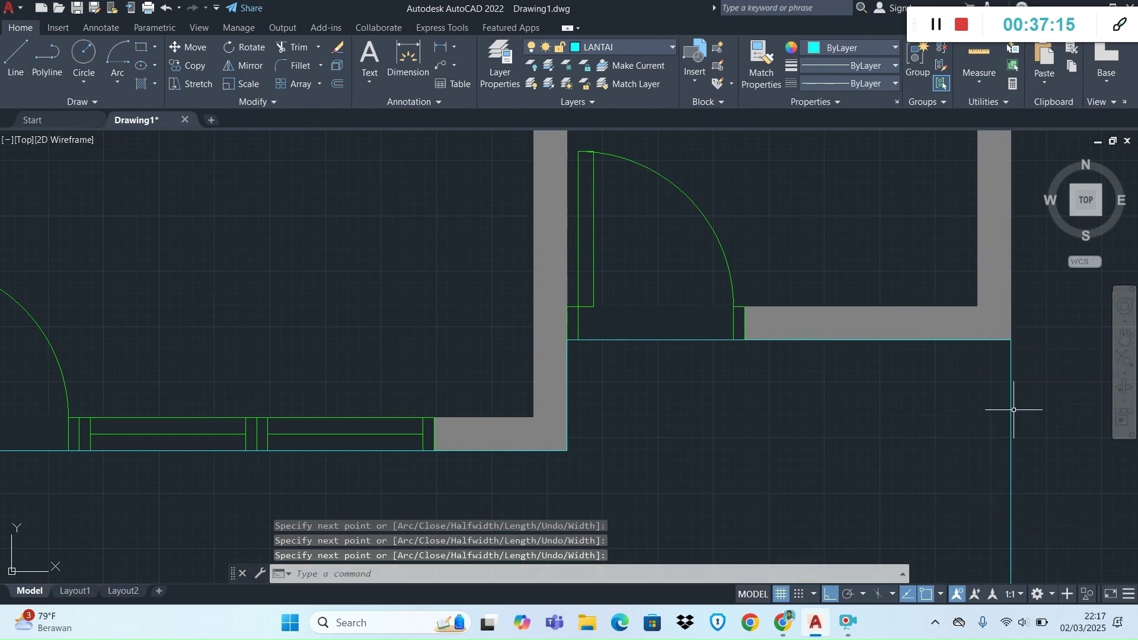
Check that the front-door and back-door floor frames each select as one object, and clear the selection.
left_click(1011, 410)
scroll(960, 409, "down", 6)
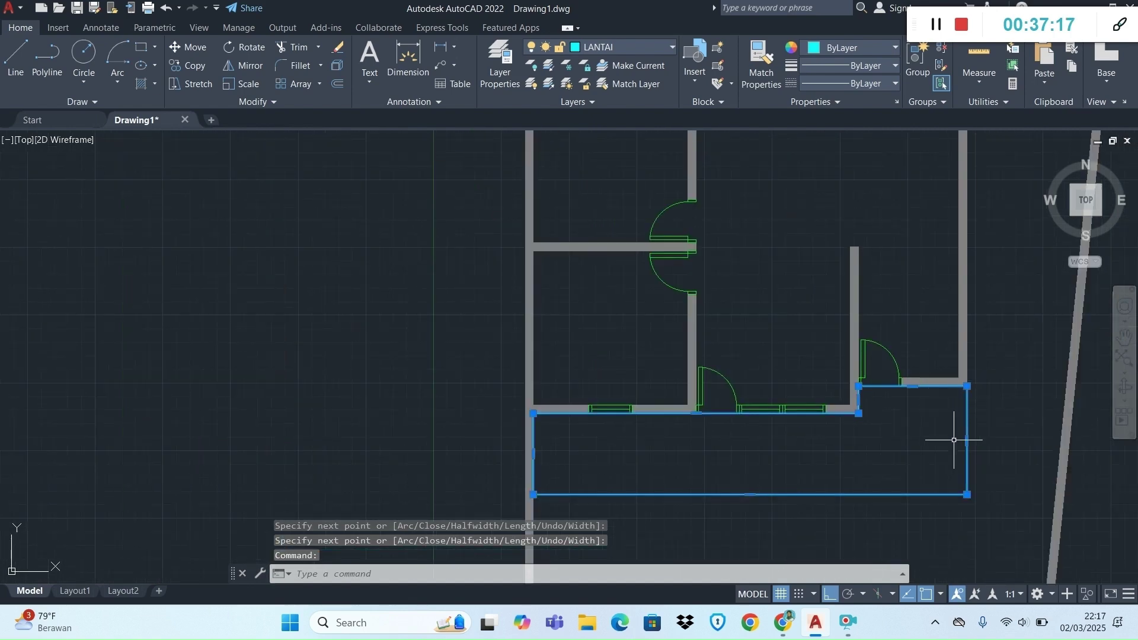
scroll(957, 440, "down", 3)
scroll(1015, 384, "up", 2)
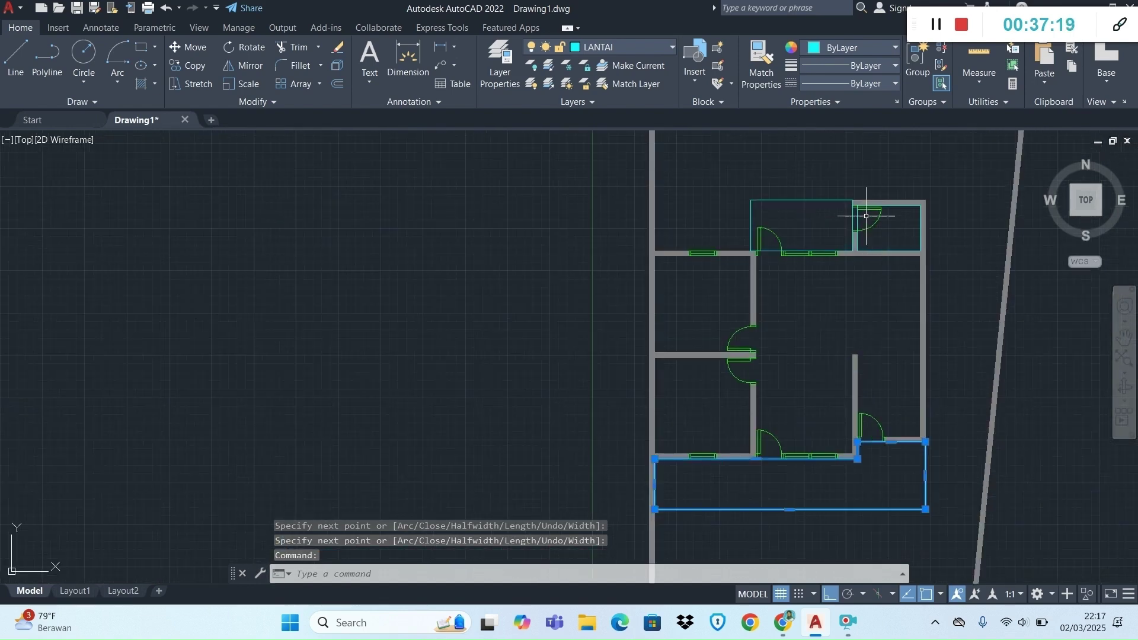
left_click(832, 200)
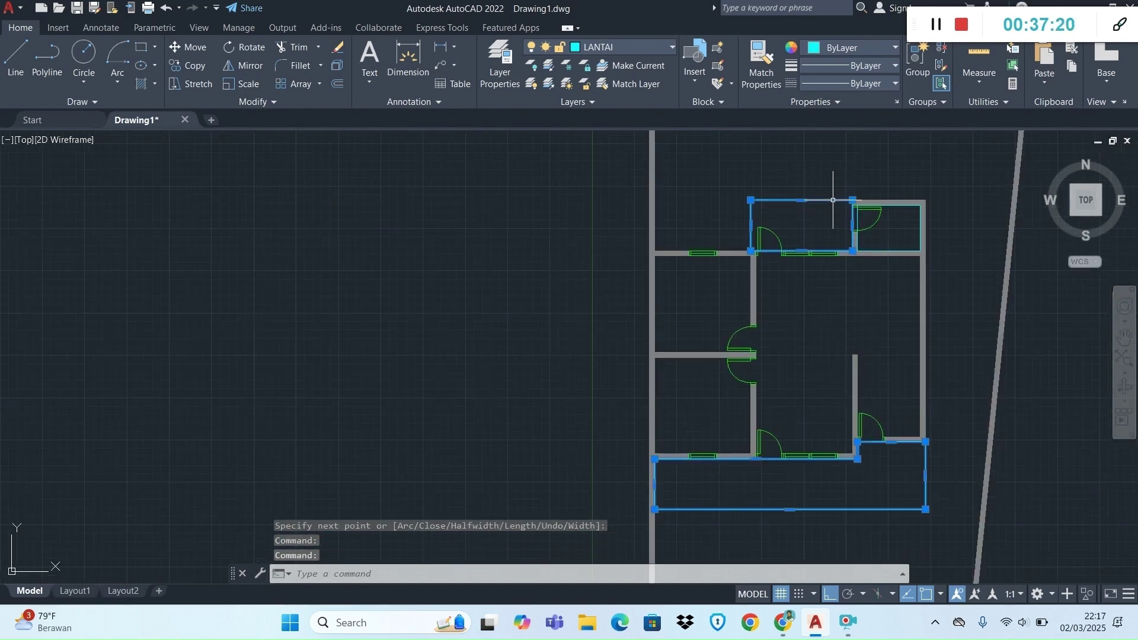
left_click(899, 202)
key("Escape")
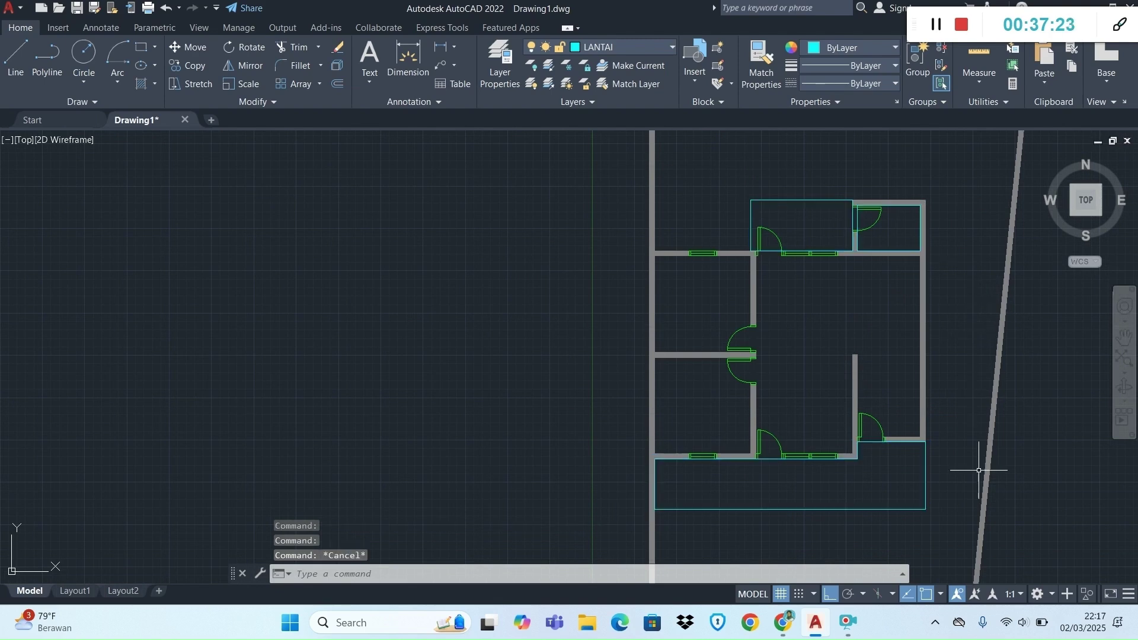
Switch to the module PDF, examine the hatch pattern and scale required for the back-door floor, and return to AutoCAD.
scroll(934, 570, "up", 4)
key("alt+Tab")
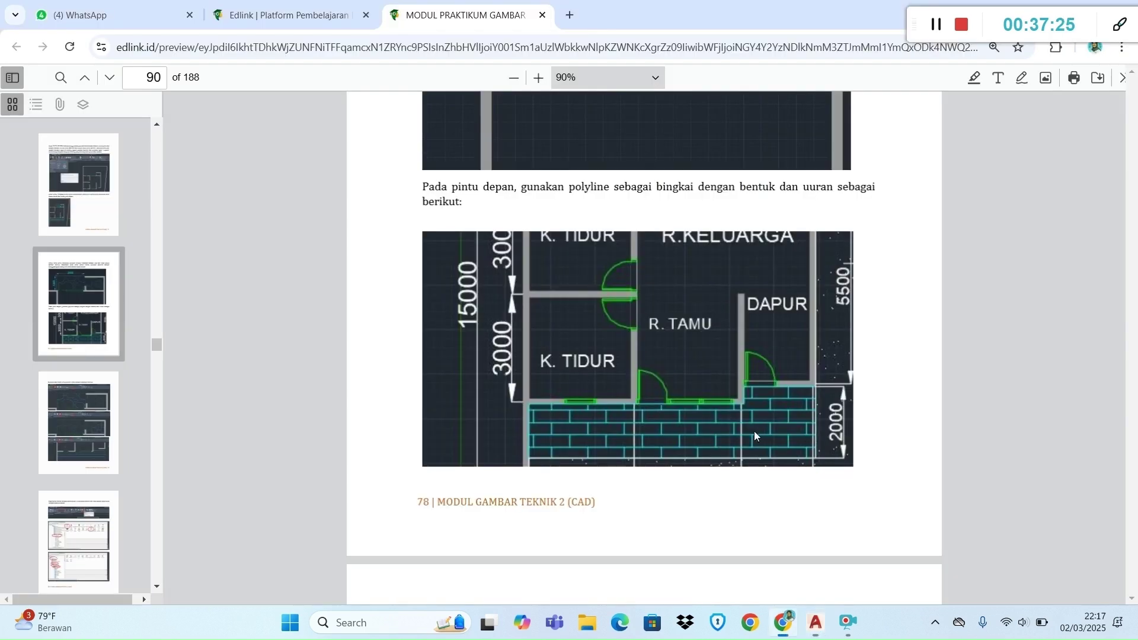
scroll(665, 404, "down", 8)
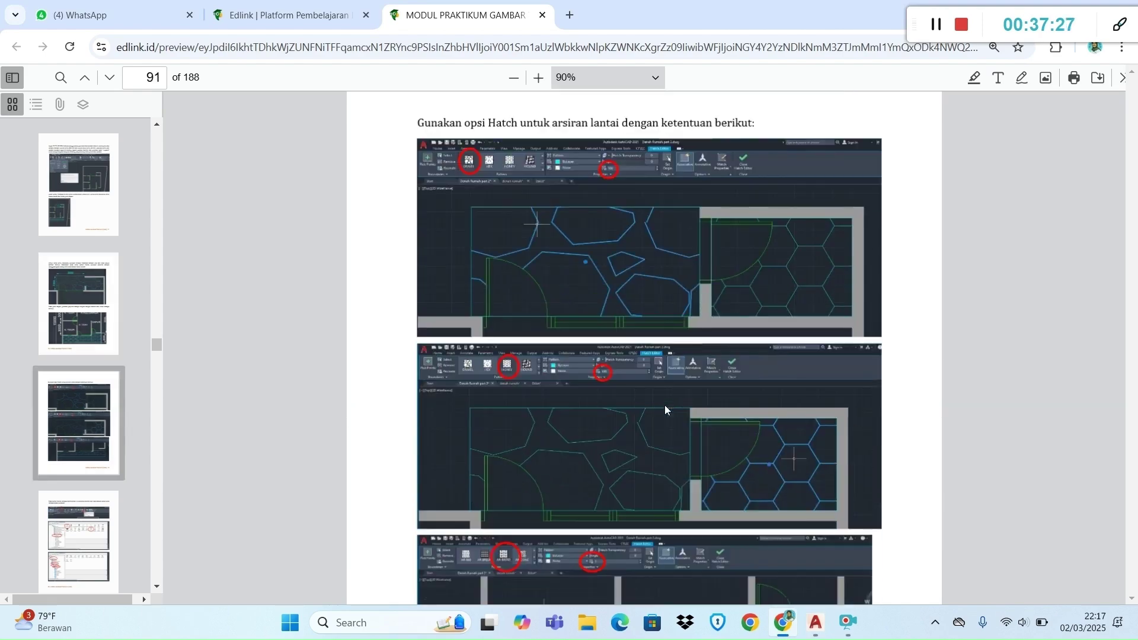
scroll(665, 407, "up", 3)
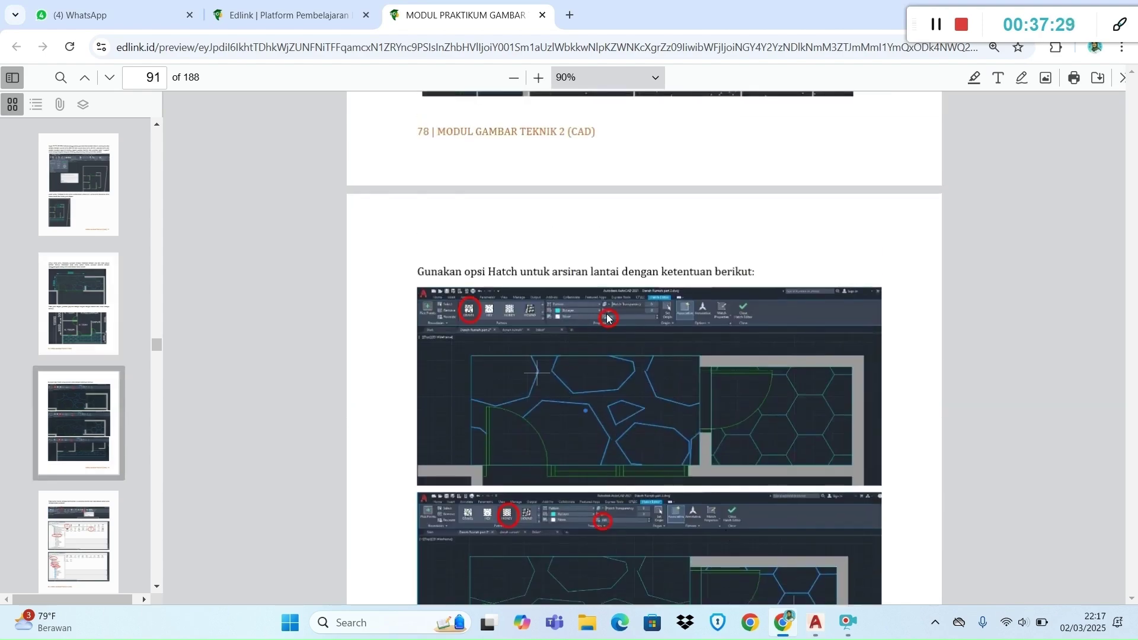
scroll(607, 314, "up", 5, "ctrl")
scroll(214, 286, "up", 4, "ctrl")
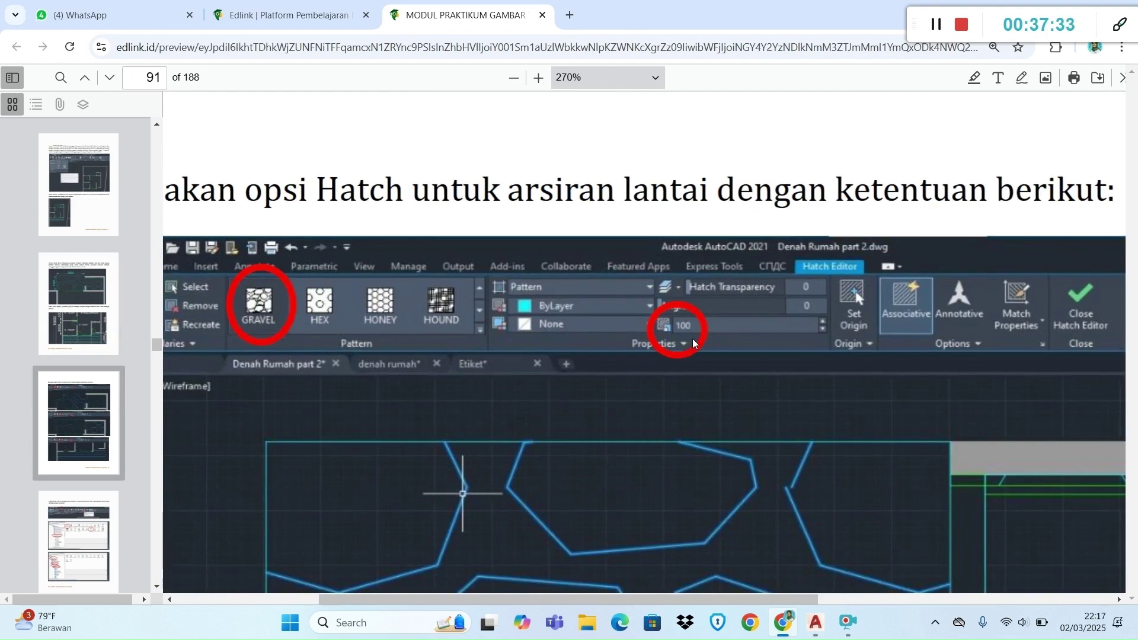
key("alt+Tab")
Start a hatch for the back-door floor and choose the GRAVEL pattern.
scroll(525, 402, "down", 5)
scroll(569, 185, "up", 6)
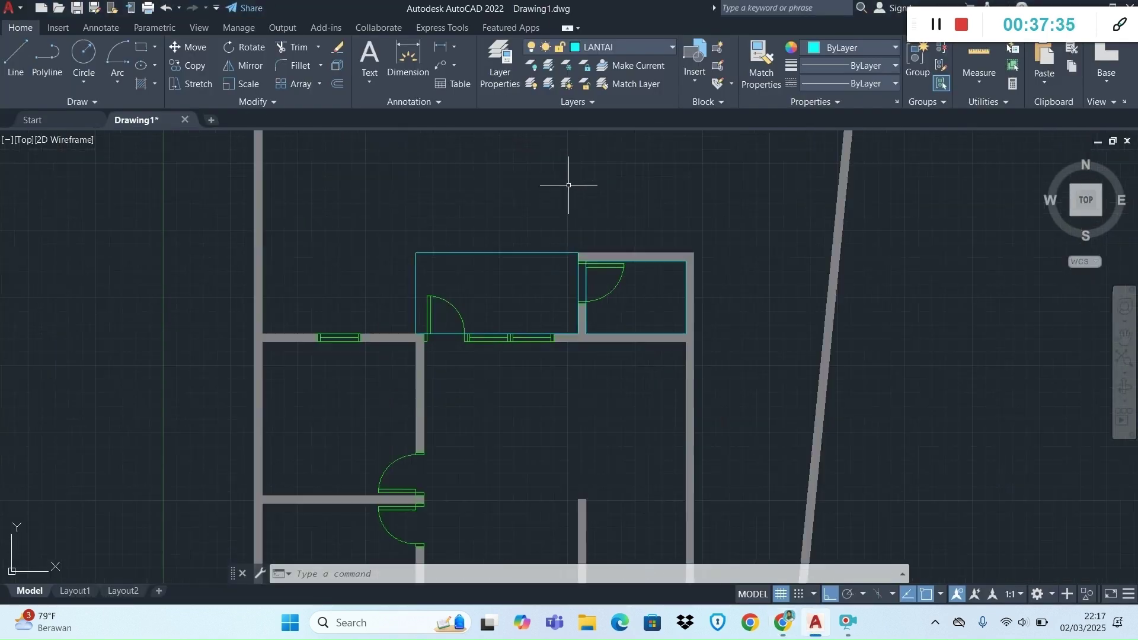
left_click(153, 84)
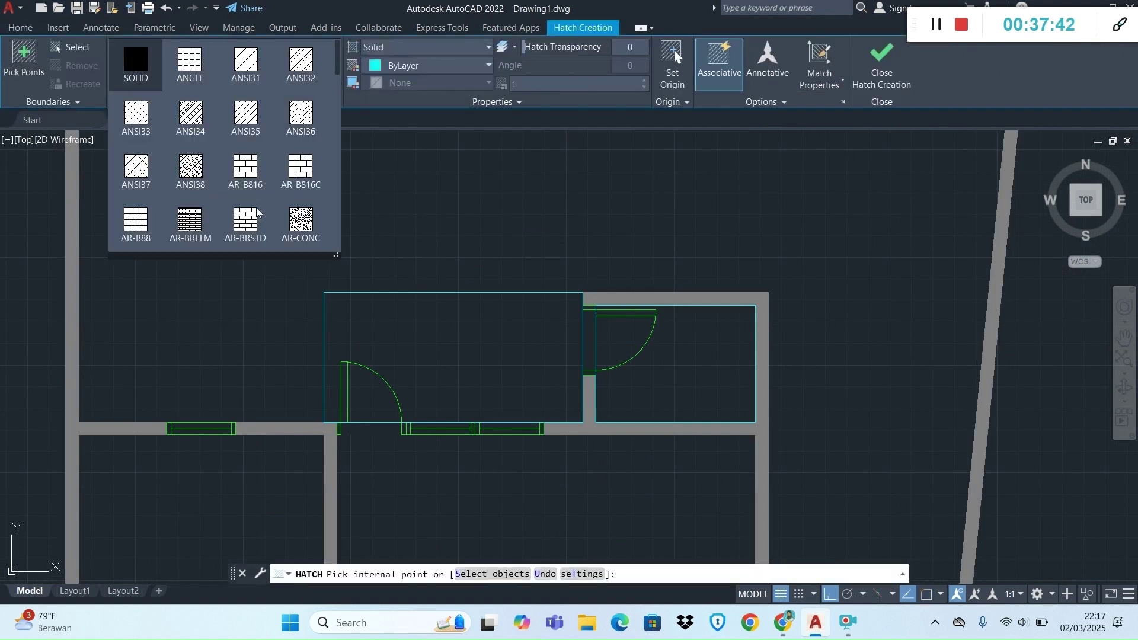
scroll(249, 169, "down", 4)
scroll(268, 176, "down", 1)
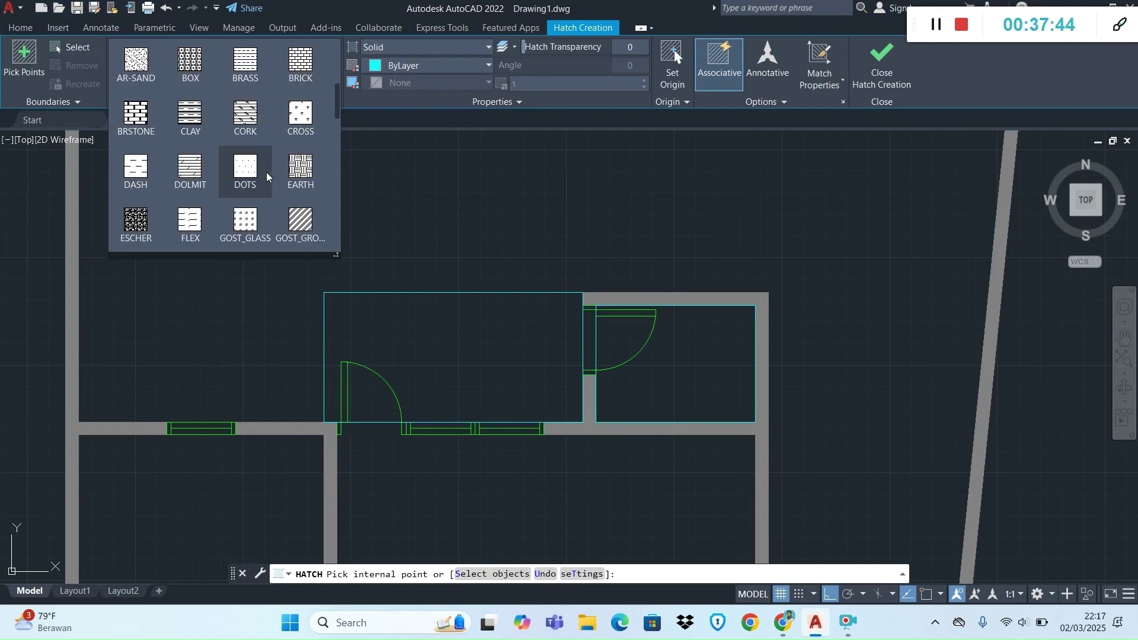
scroll(267, 176, "down", 1)
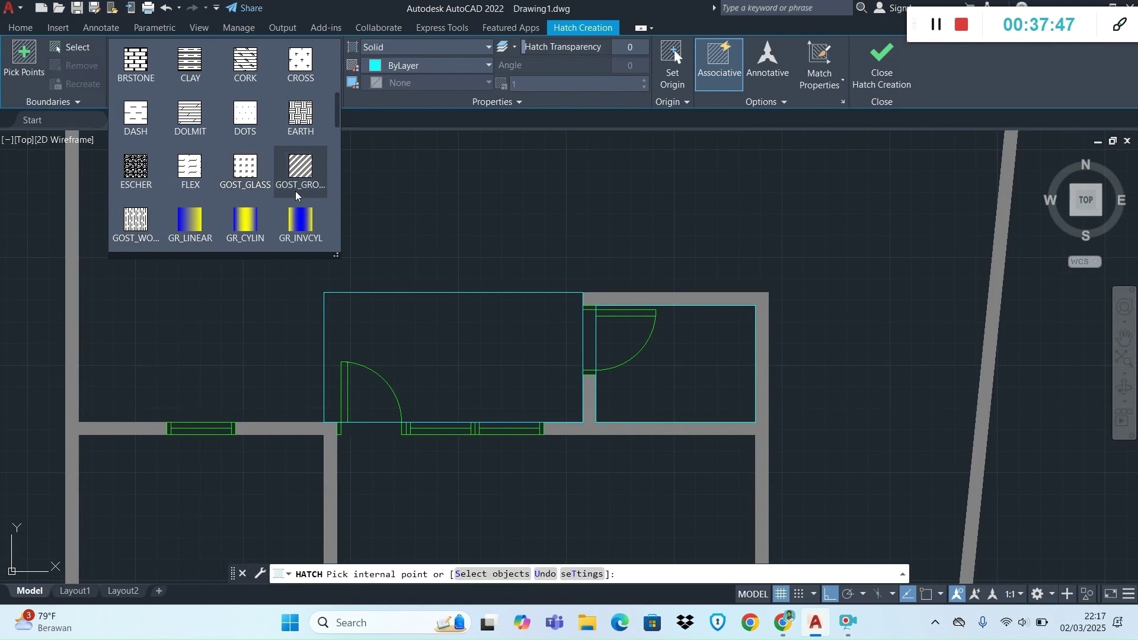
scroll(297, 195, "down", 1)
scroll(296, 195, "down", 1)
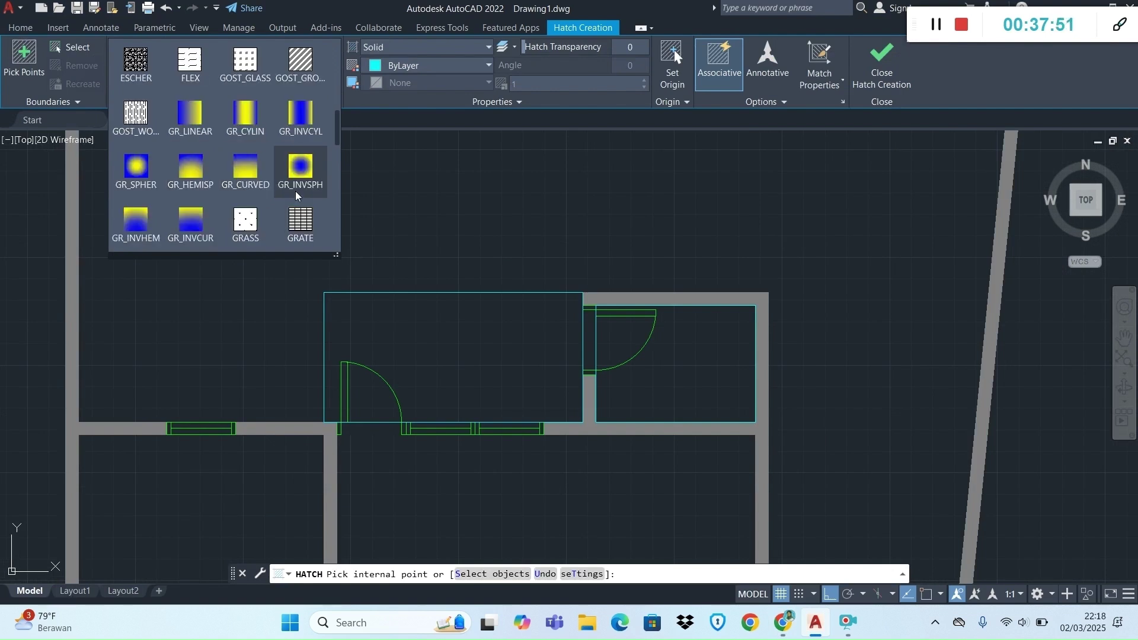
scroll(296, 195, "down", 1)
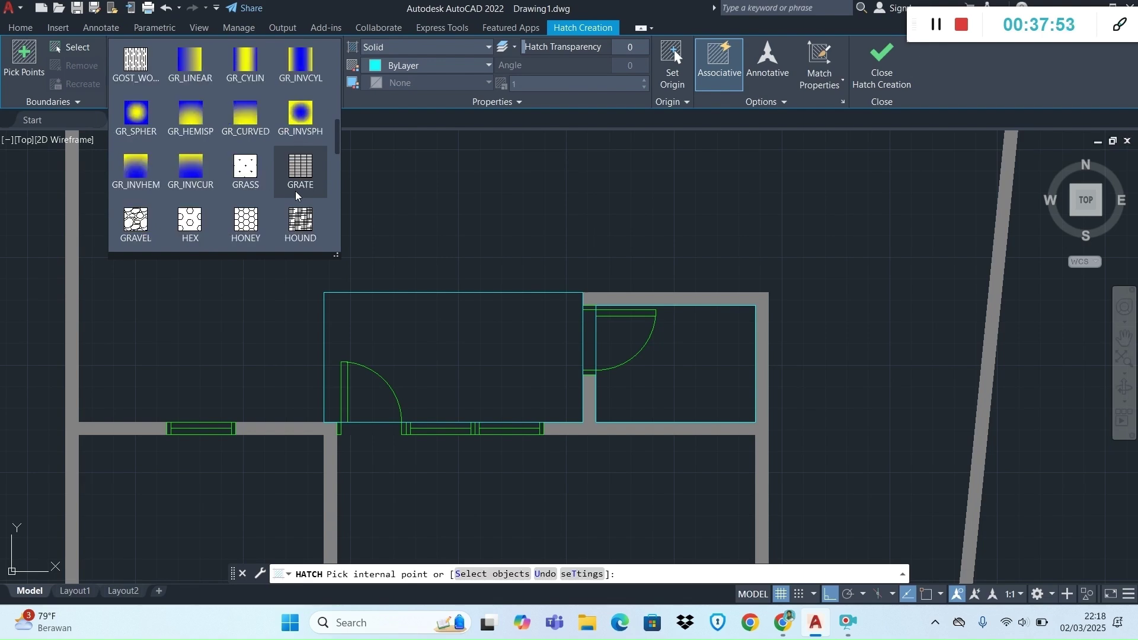
left_click(135, 224)
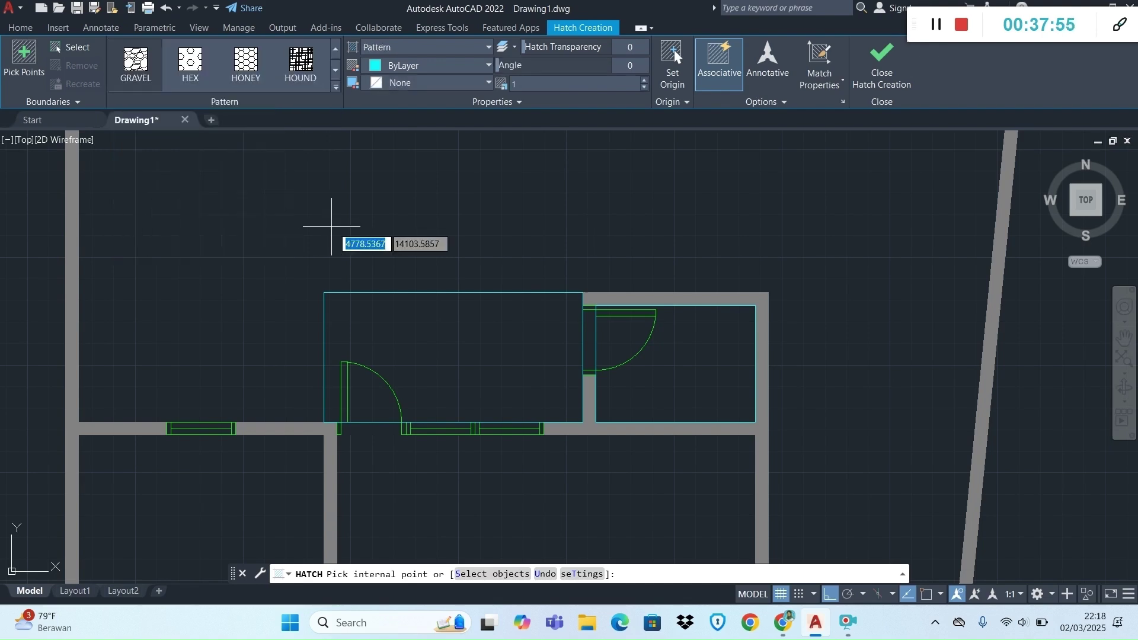
Set the hatch scale to 100 and fill the back-door floor frame.
key("alt+Tab")
key("alt+Tab")
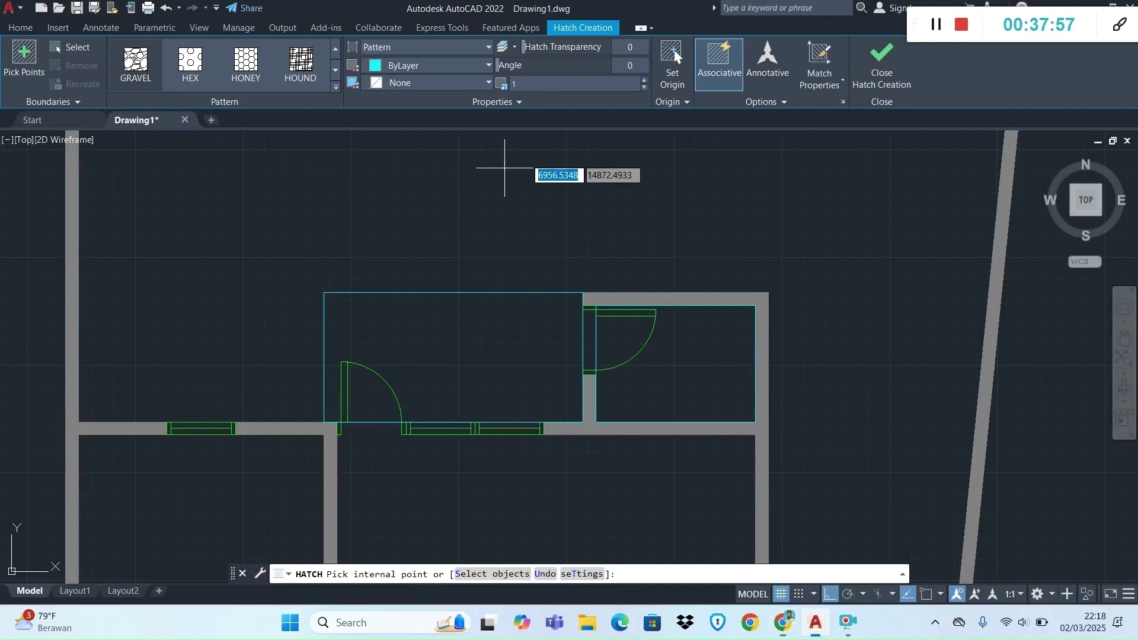
left_click(553, 85)
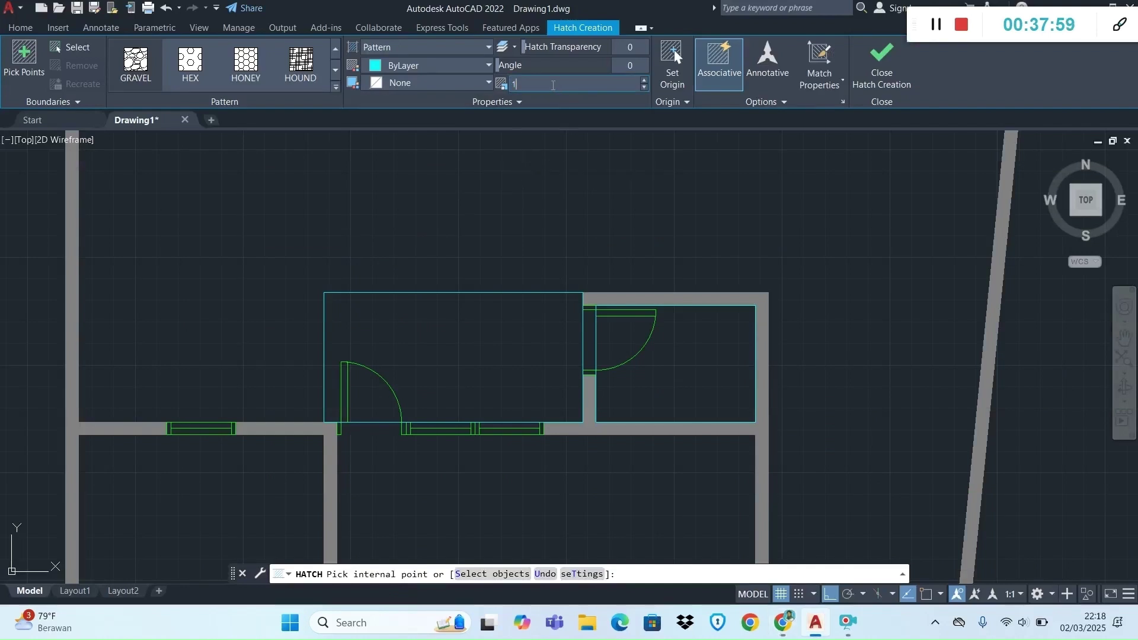
type("00")
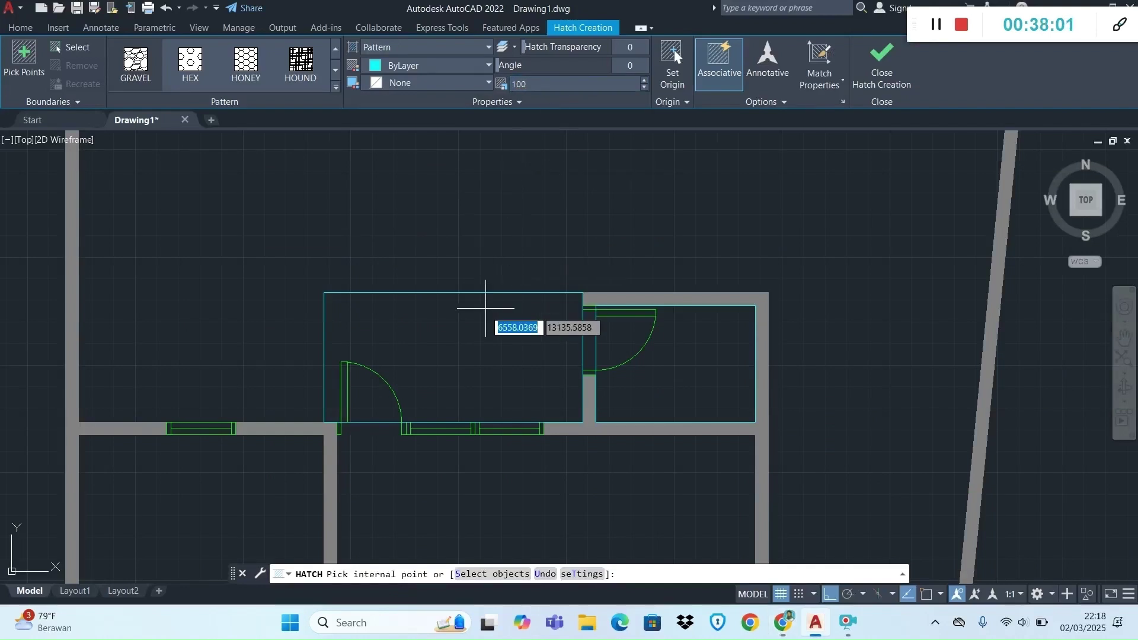
left_click(479, 353)
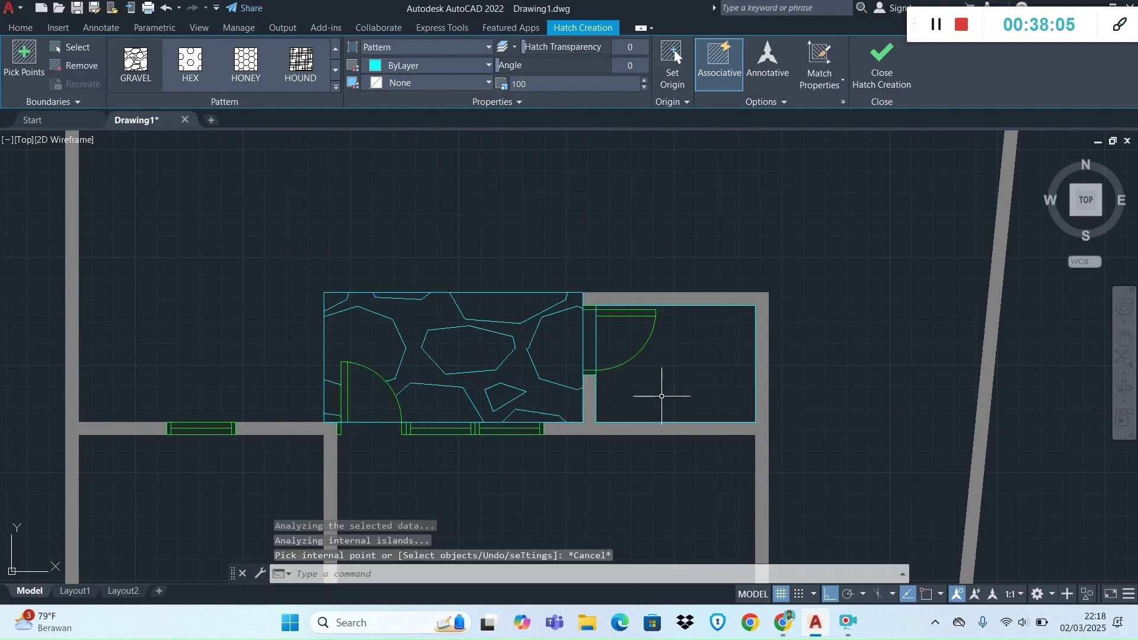
Examine the module's hatch pattern and scale for the bathroom floor and return to the AutoCAD drawing.
key("alt+Tab")
scroll(741, 357, "down", 3)
scroll(745, 363, "down", 2)
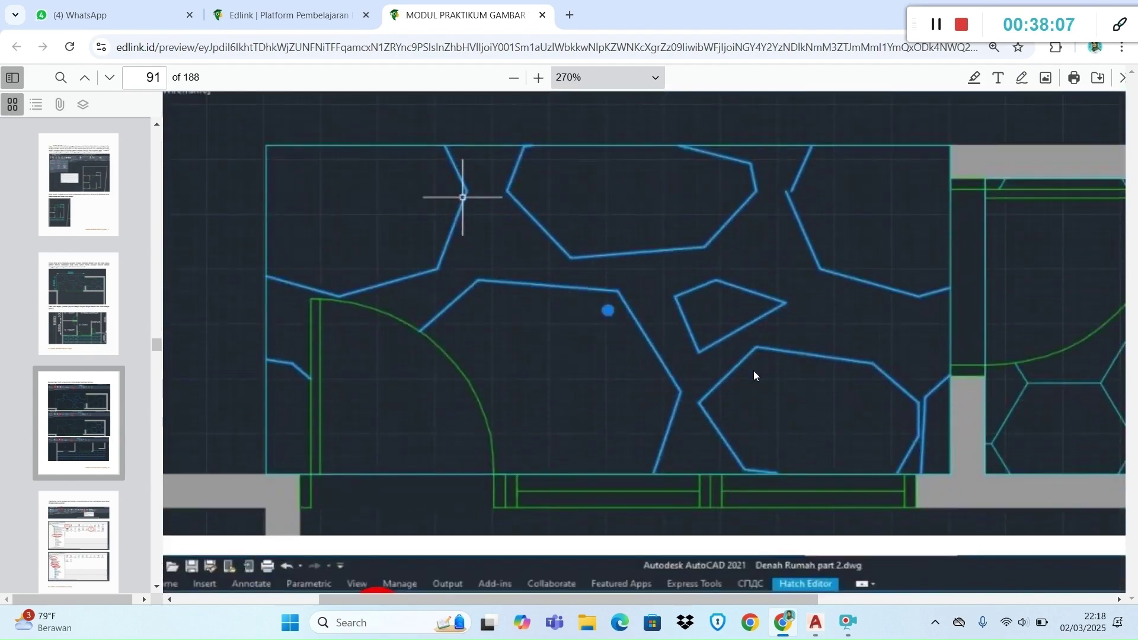
scroll(801, 367, "down", 3, "ctrl")
scroll(807, 373, "down", 4)
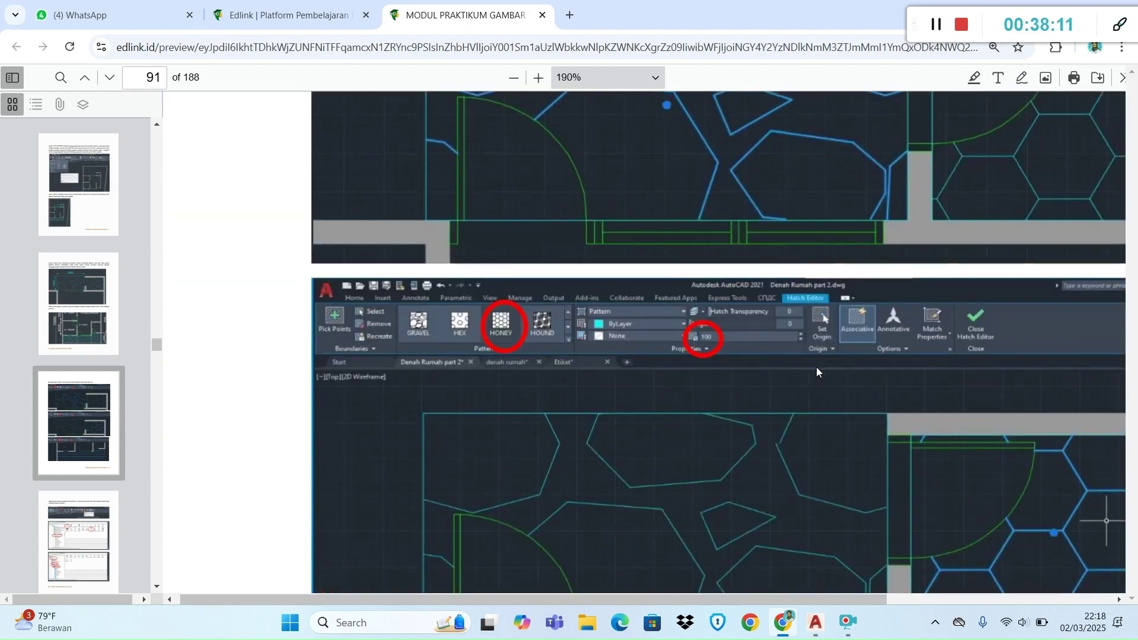
scroll(816, 371, "down", 1)
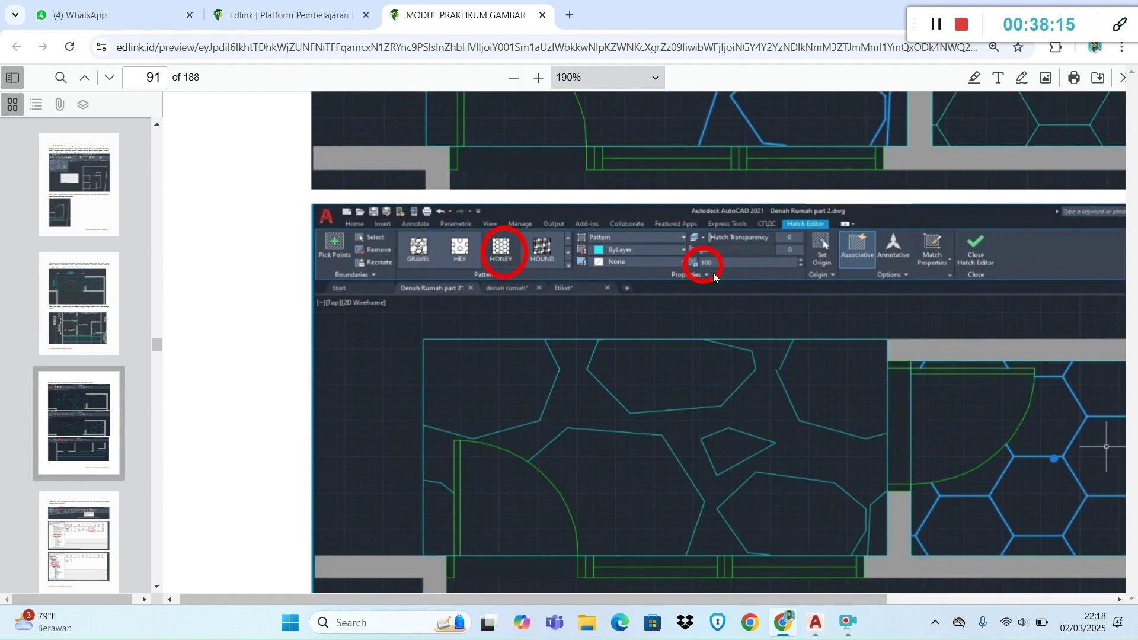
key("alt+Tab")
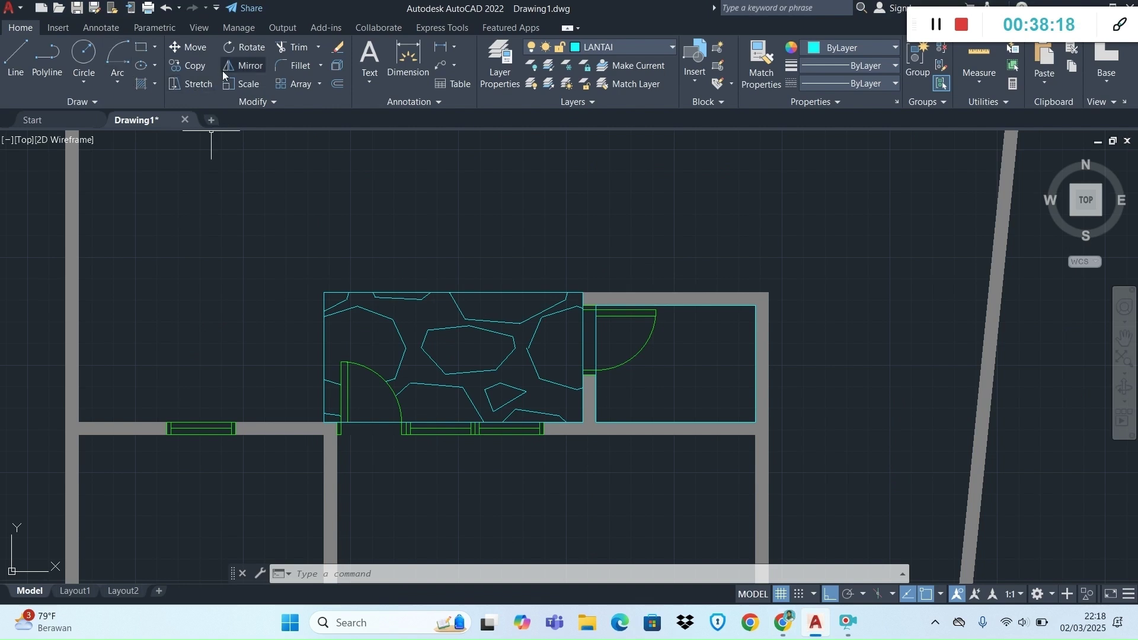
Hatch the bathroom floor frame with the HONEY pattern at scale 100.
left_click(141, 83)
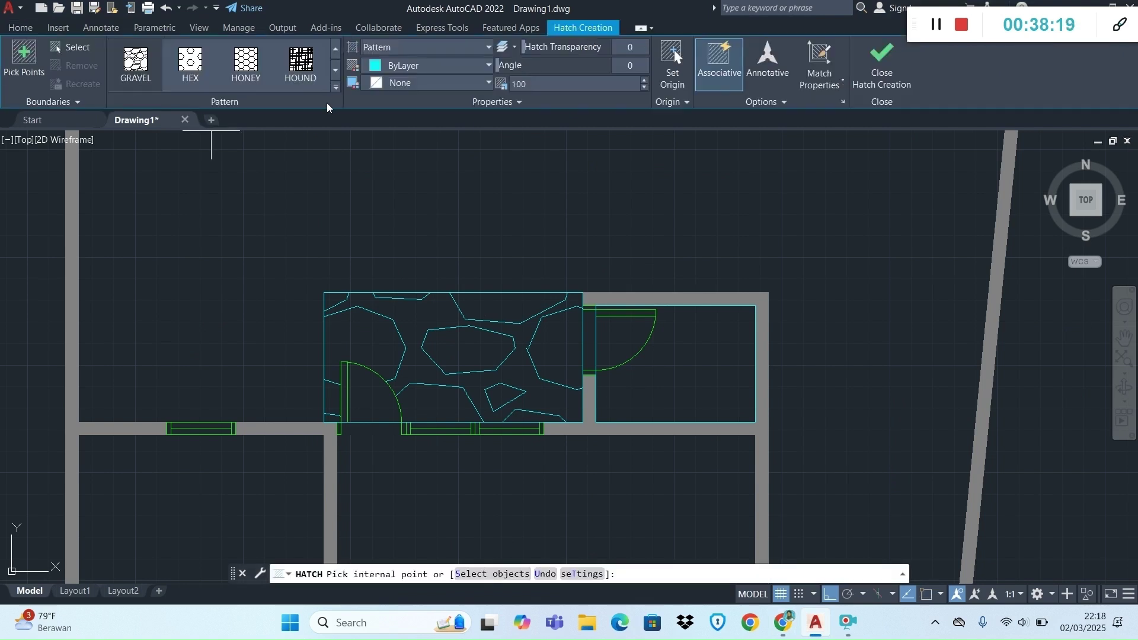
left_click(261, 89)
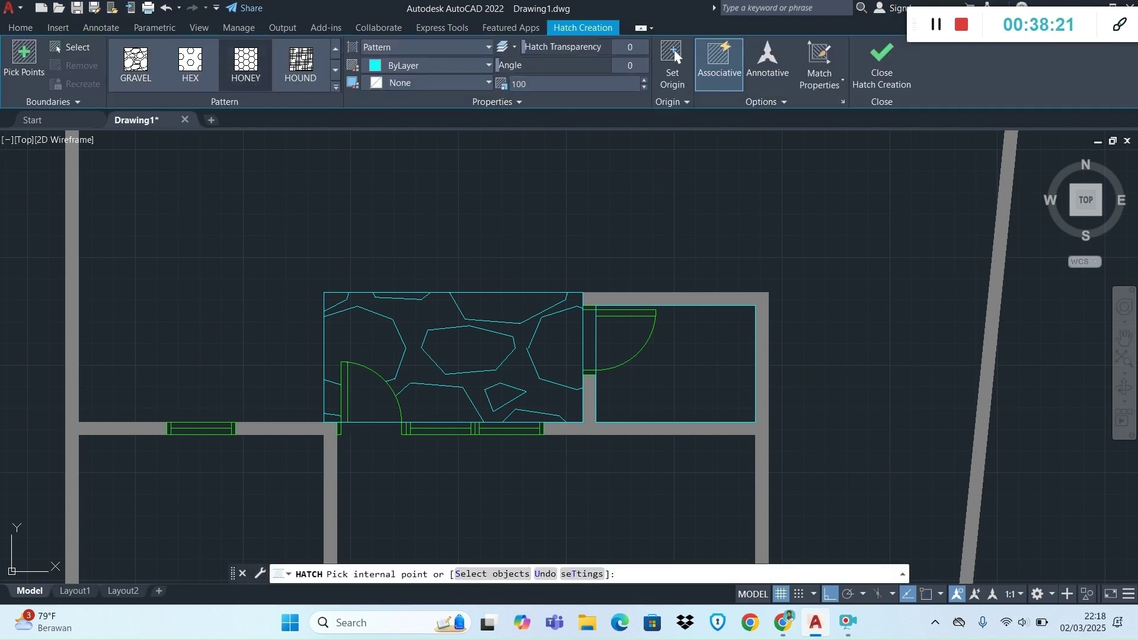
left_click(687, 391)
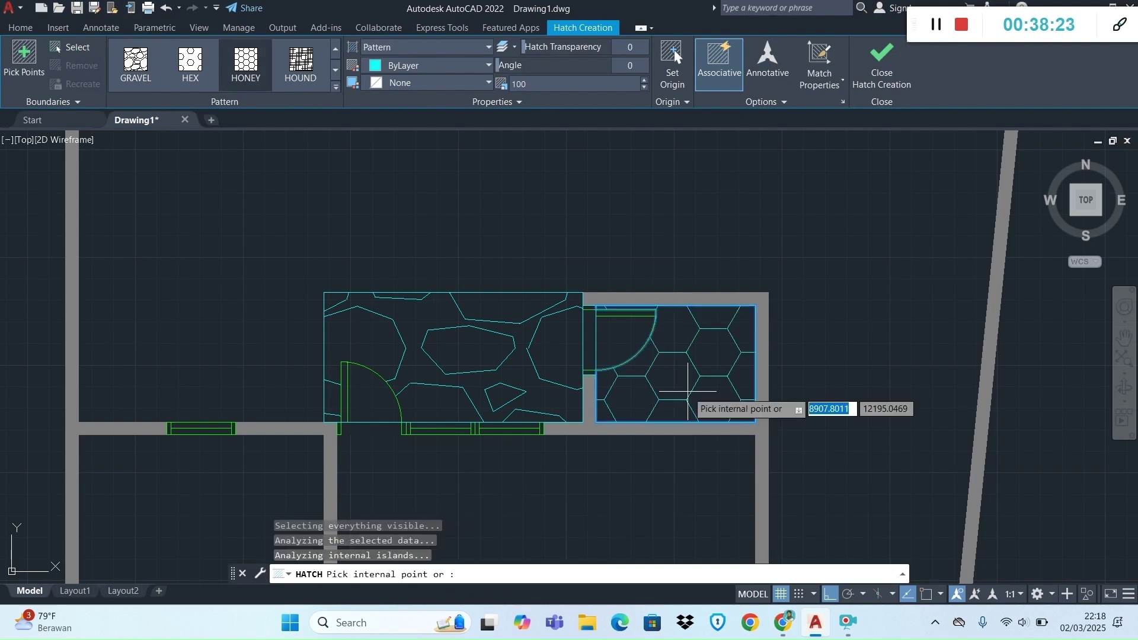
Bring the front-door floor frame into view and switch to the module to look up its hatch settings.
scroll(688, 391, "down", 6)
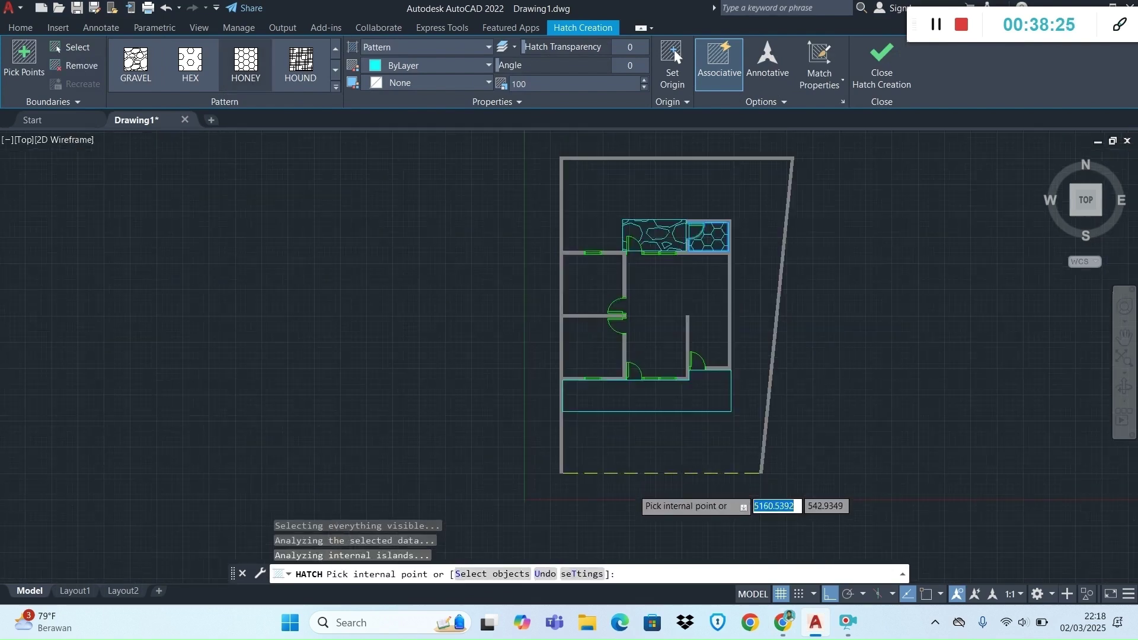
scroll(634, 490, "up", 3)
key("alt+Tab")
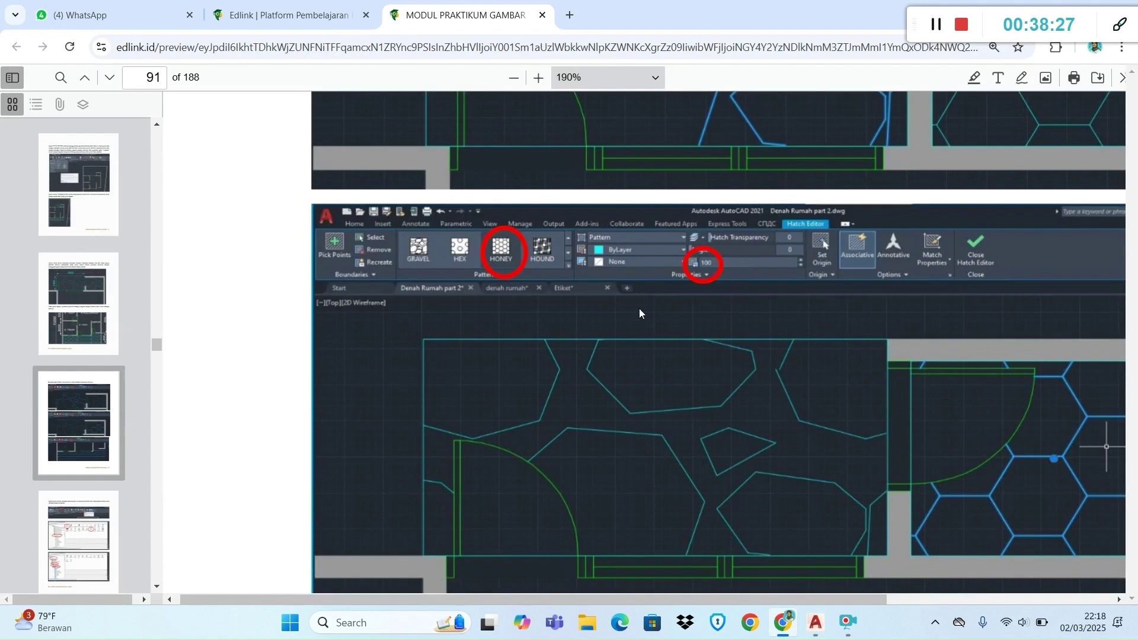
Check the terrace hatch settings in the PDF module, then switch to AutoCAD and choose the AR-BRSTD hatch pattern.
scroll(638, 336, "down", 7)
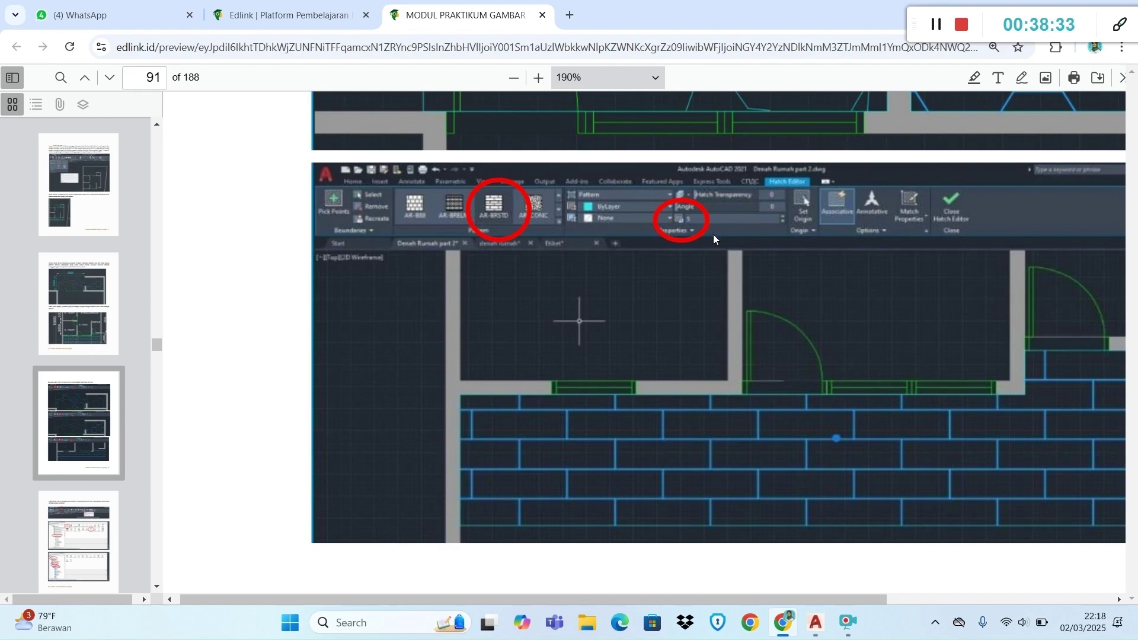
key("alt+Tab")
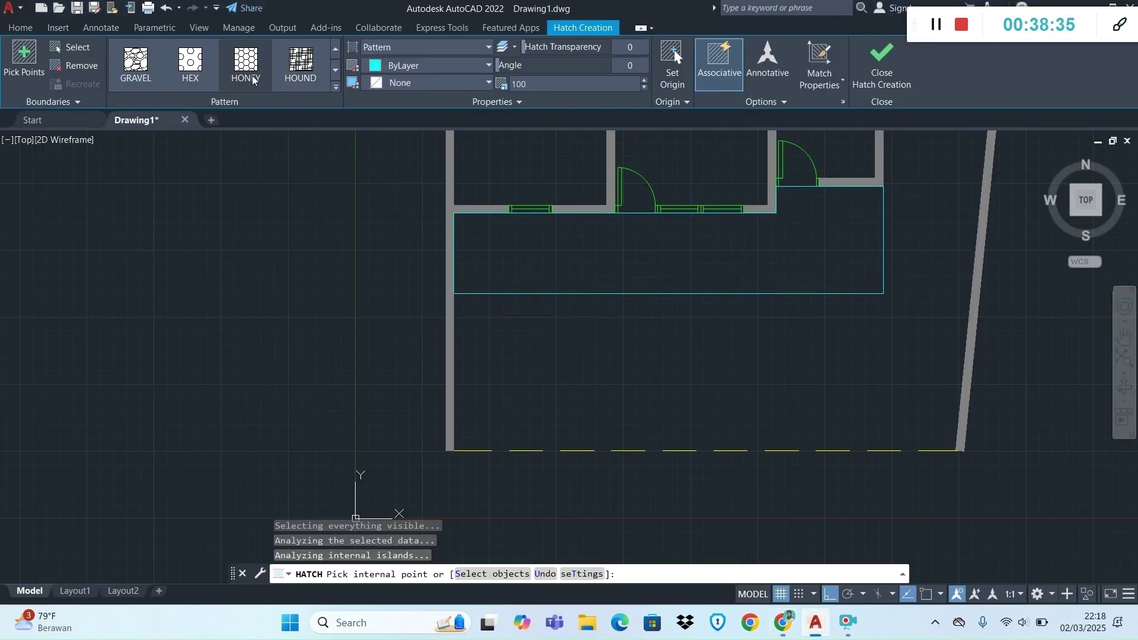
left_click(334, 49)
left_click(334, 49)
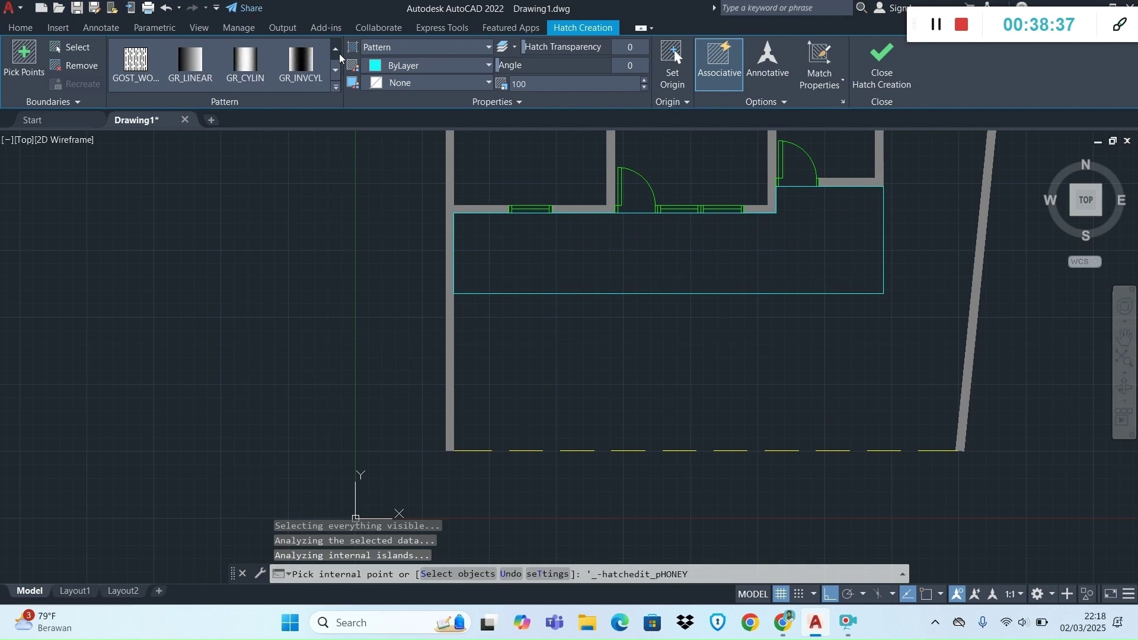
left_click(335, 49)
left_click(321, 66)
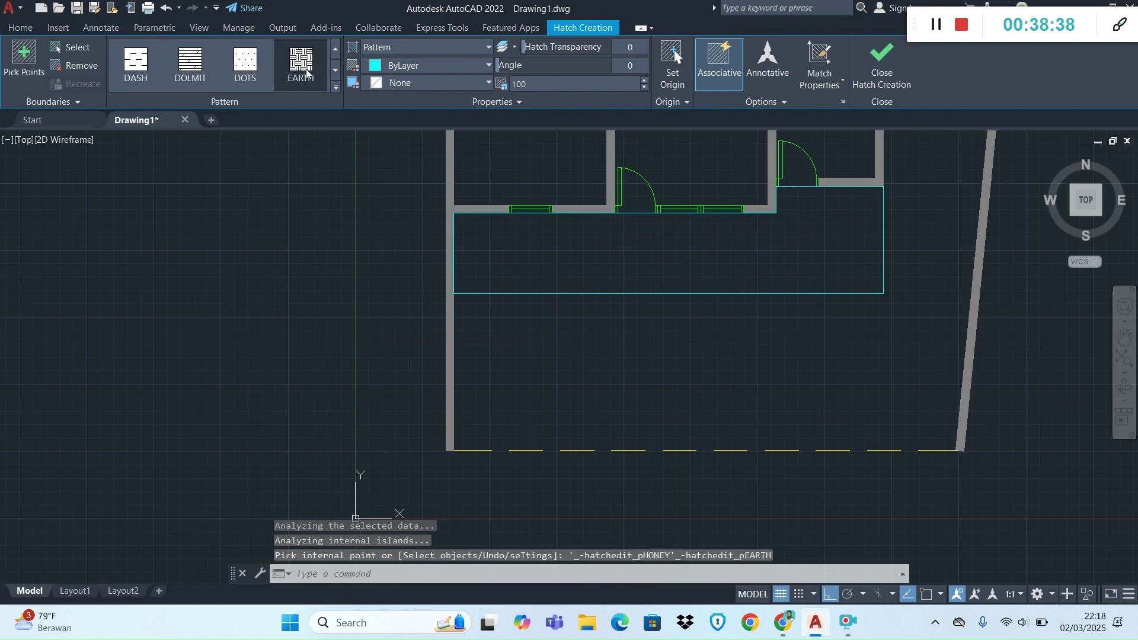
left_click(336, 88)
scroll(227, 185, "up", 5)
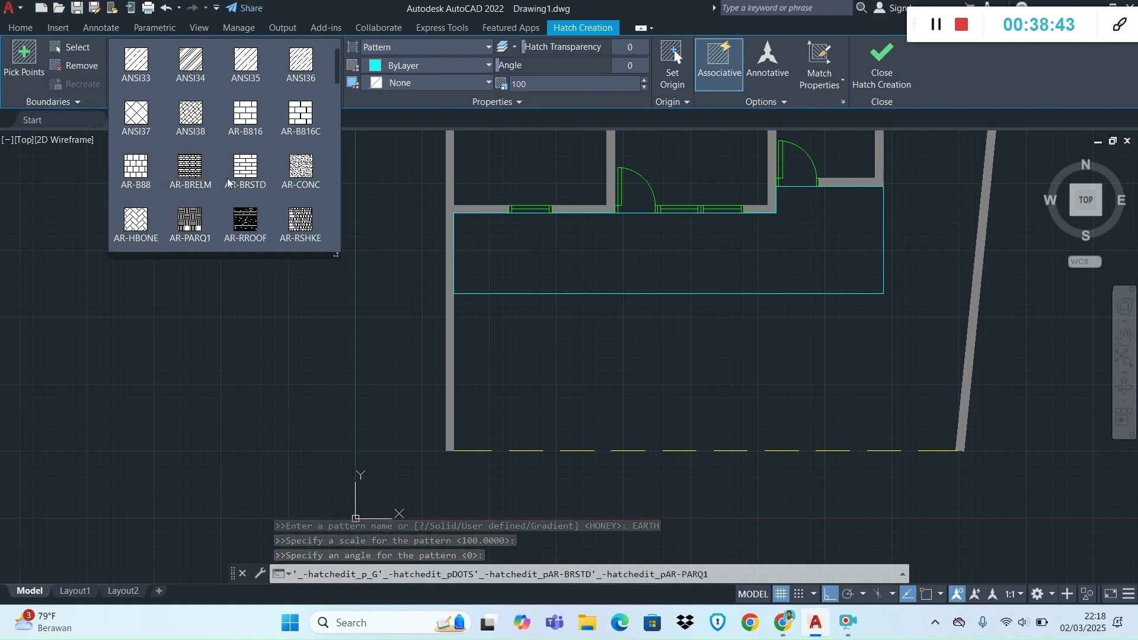
scroll(240, 204, "down", 1)
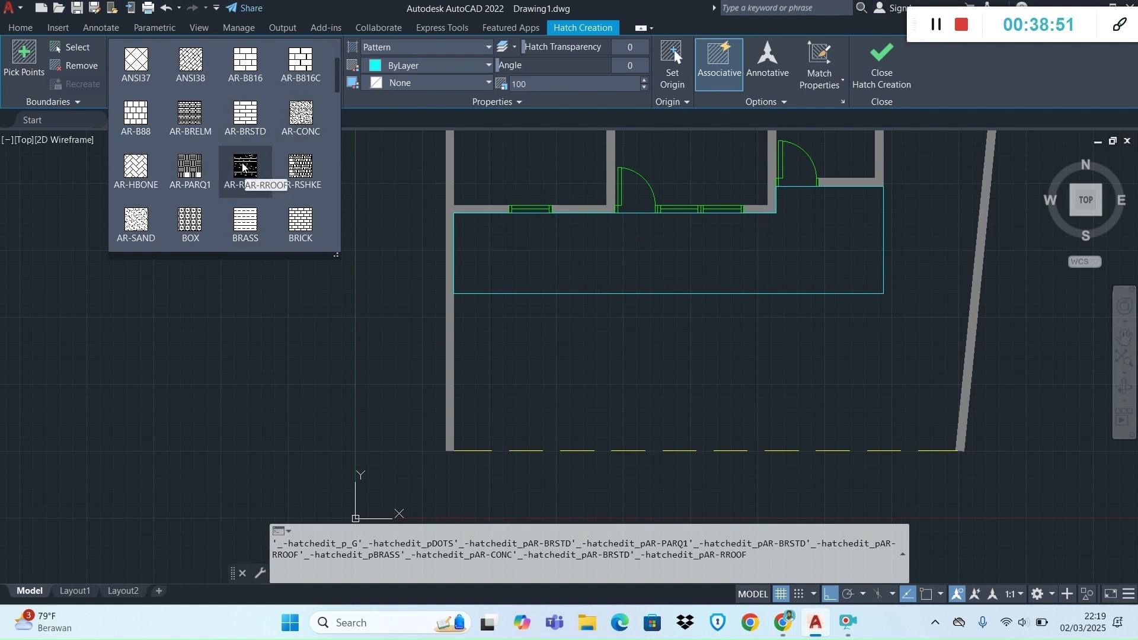
scroll(243, 168, "up", 2)
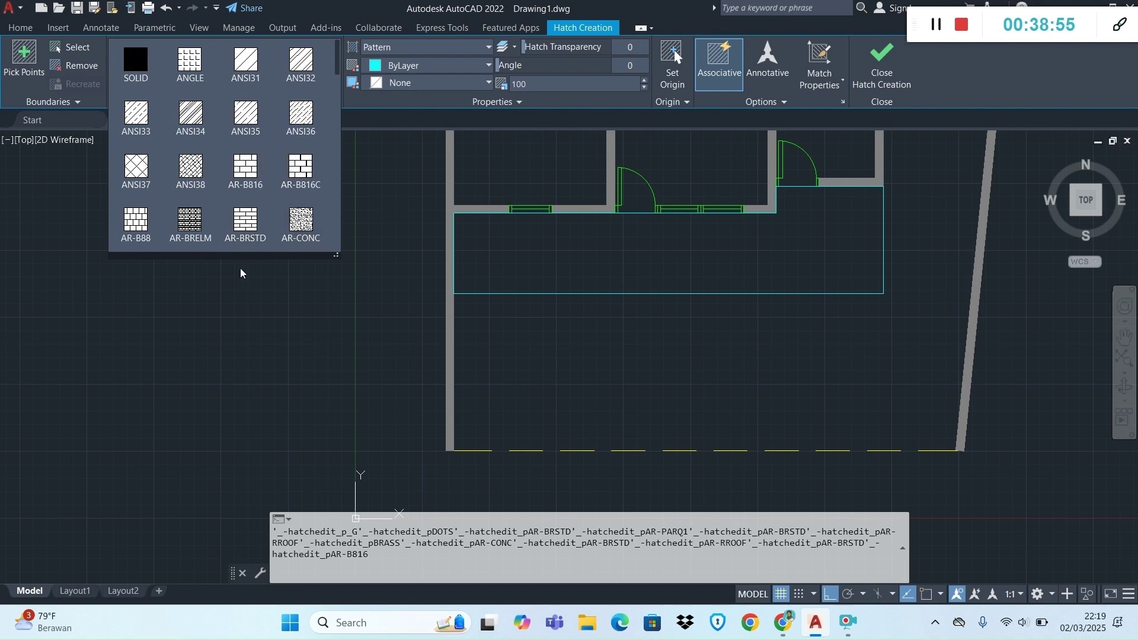
left_click(248, 224)
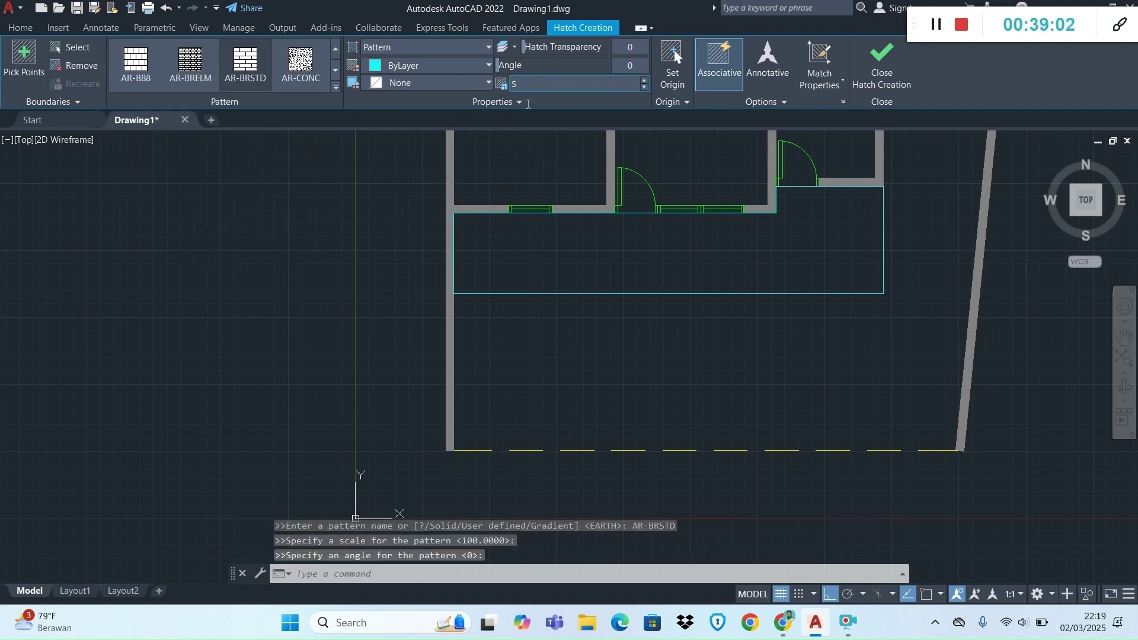
Fill the stepped terrace area along the house's lower side with the AR-BRSTD hatch at scale 5 and end the command.
left_click(609, 263)
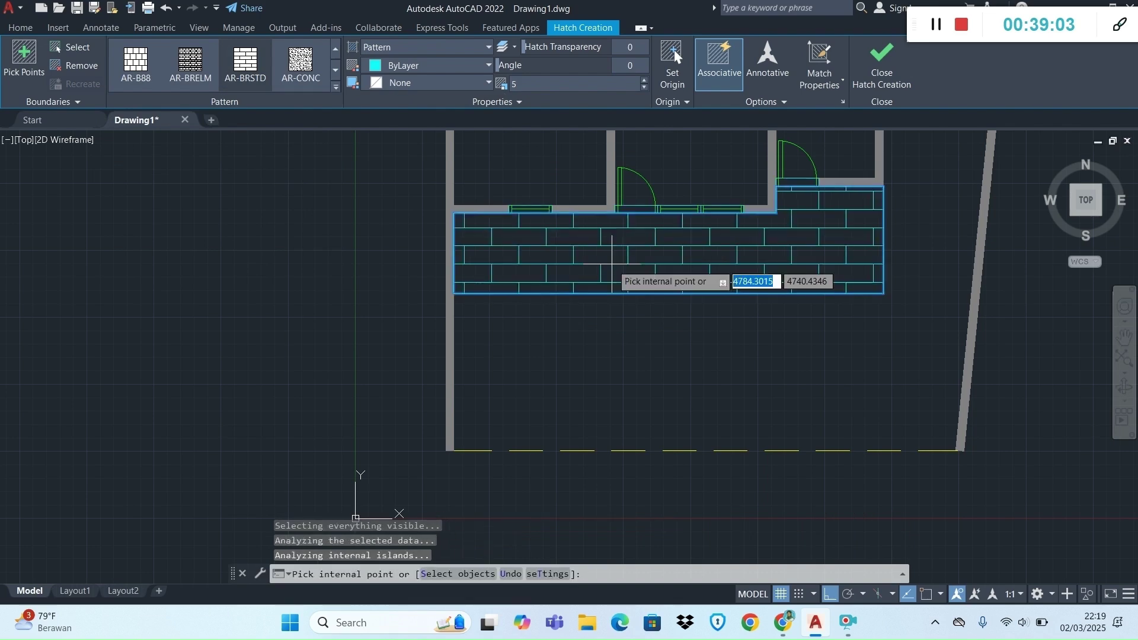
key("Escape")
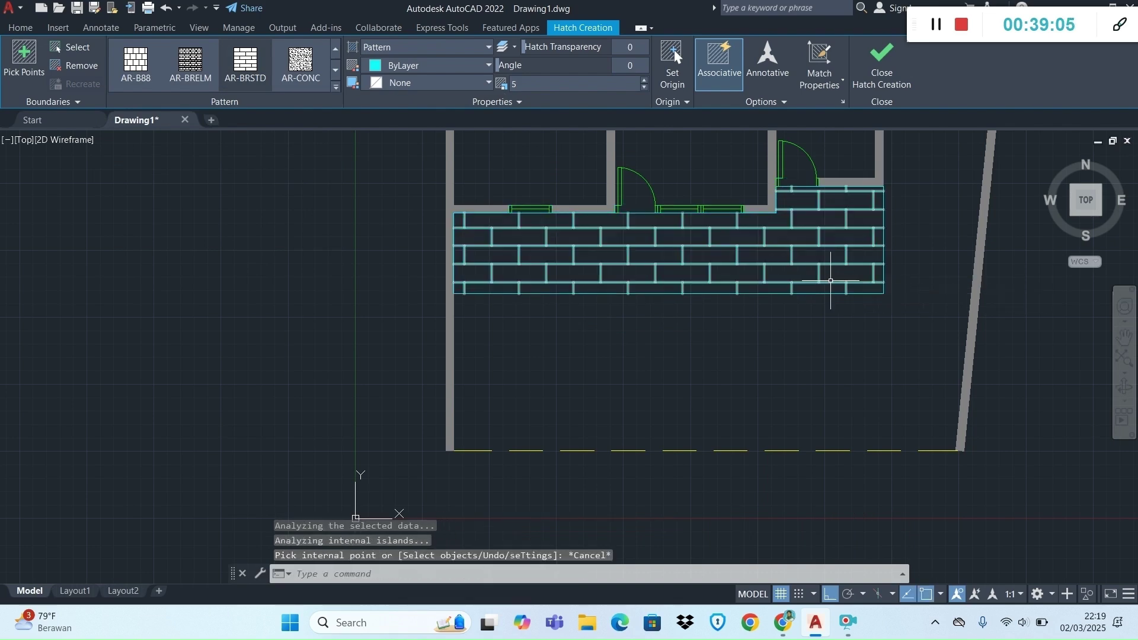
scroll(828, 225, "down", 8)
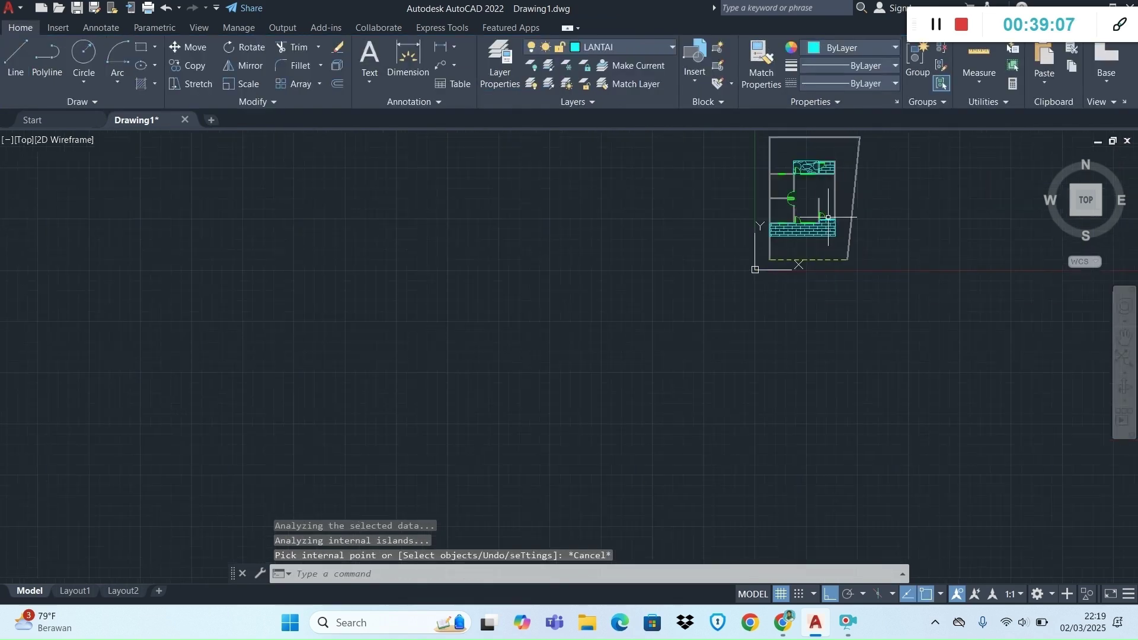
scroll(847, 163, "up", 6)
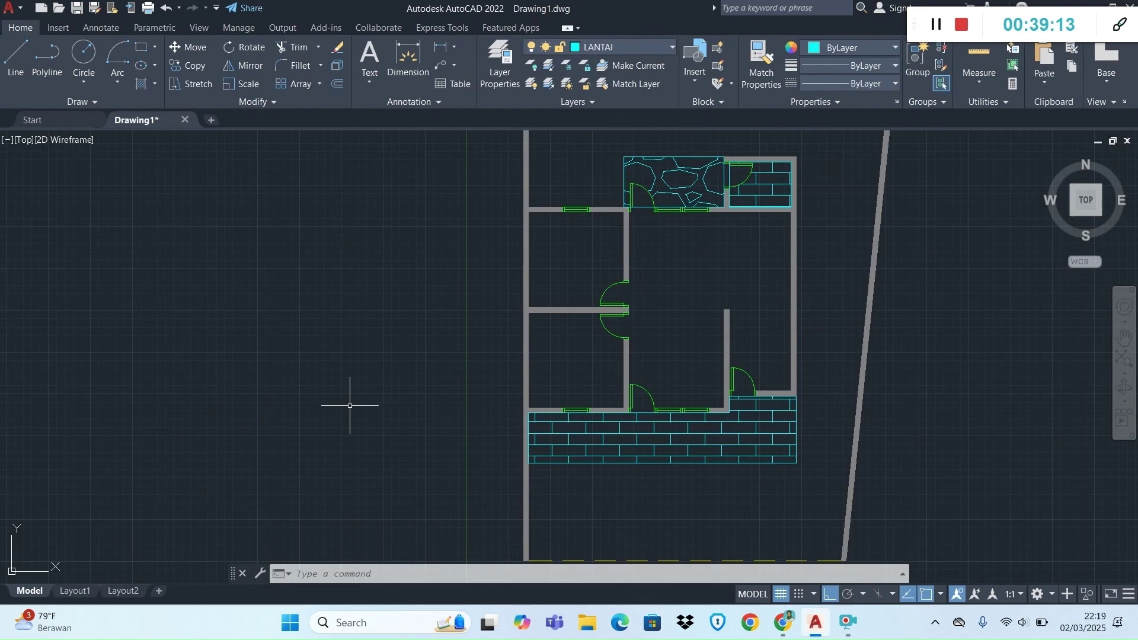
Switch to the PDF module in Chrome and read page 92's instructions for taking the bathtub and toilet from DesignCenter.
key("alt+Tab")
scroll(600, 412, "down", 5)
scroll(645, 368, "up", 1)
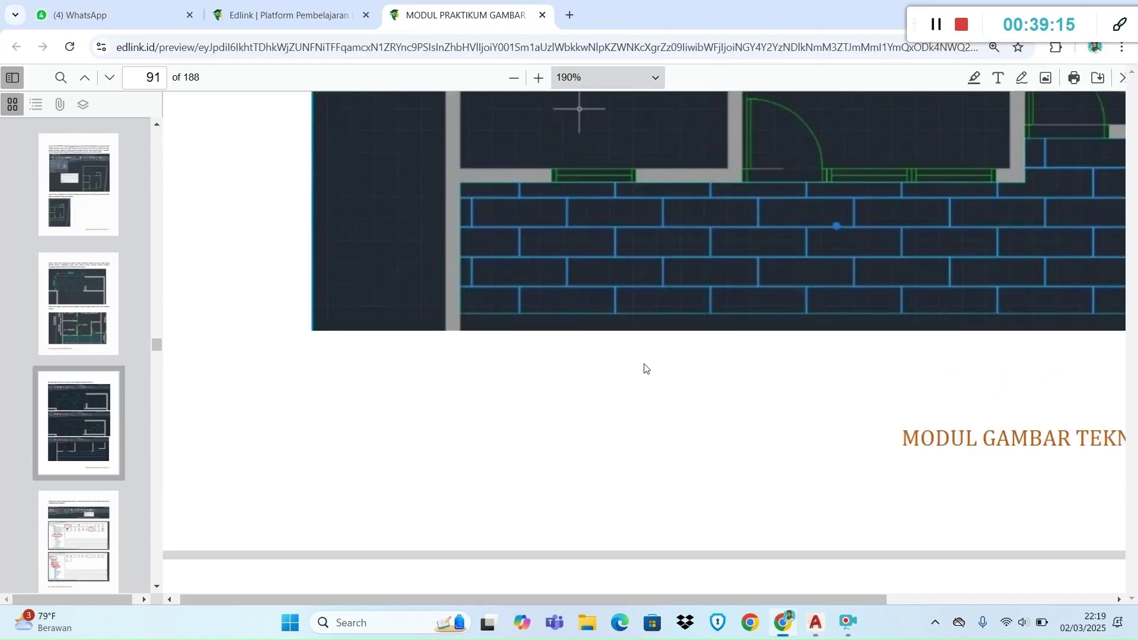
scroll(644, 368, "down", 6, "ctrl")
scroll(645, 361, "down", 5)
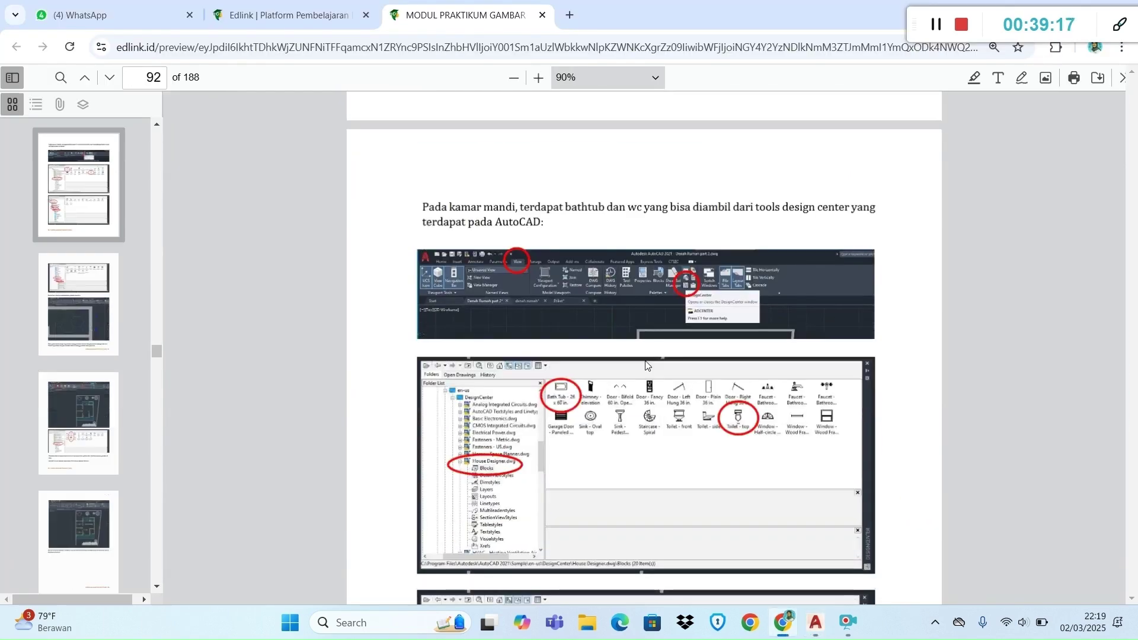
scroll(646, 364, "down", 2)
scroll(645, 366, "up", 2, "ctrl")
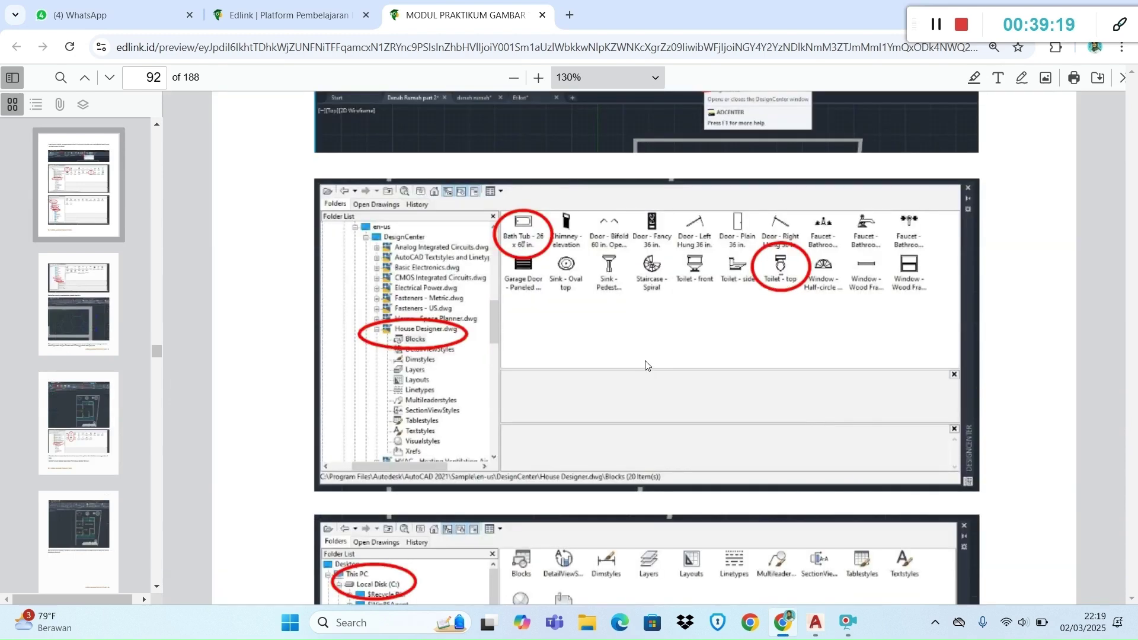
scroll(652, 332, "down", 2, "ctrl")
scroll(593, 154, "down", 2, "ctrl")
scroll(587, 178, "down", 6)
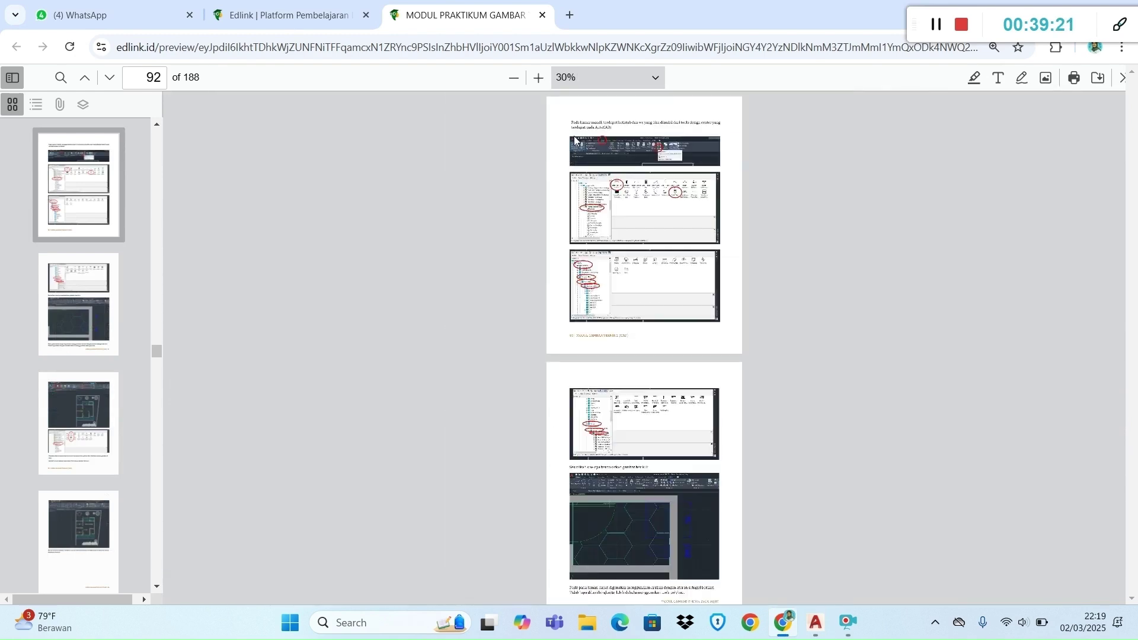
scroll(599, 207, "up", 4, "ctrl")
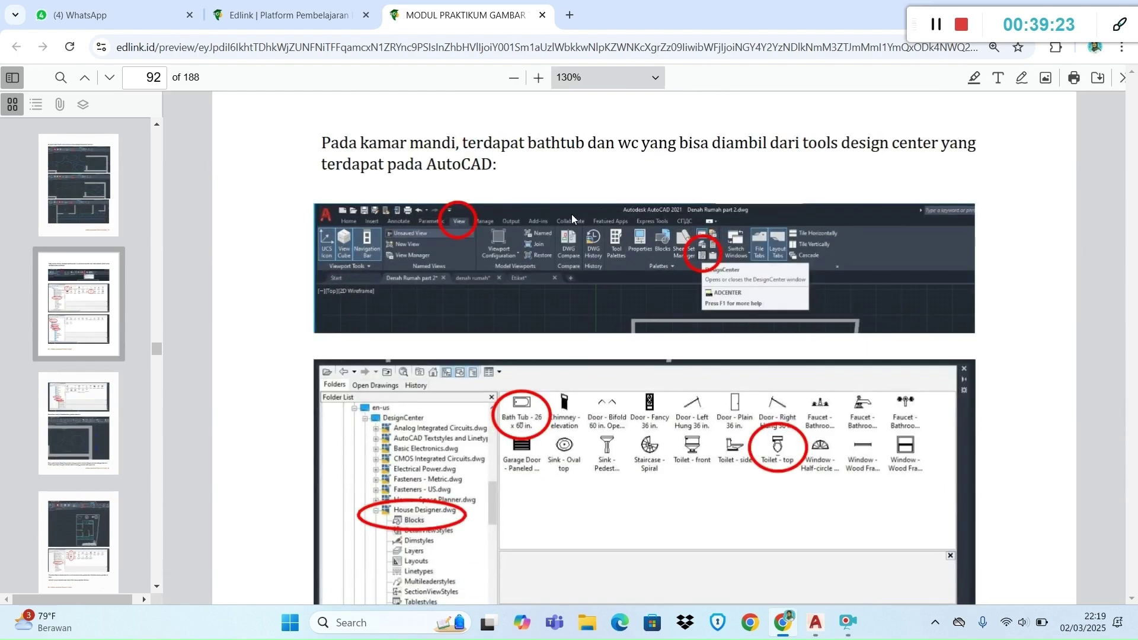
scroll(553, 307, "up", 10)
scroll(553, 311, "down", 10)
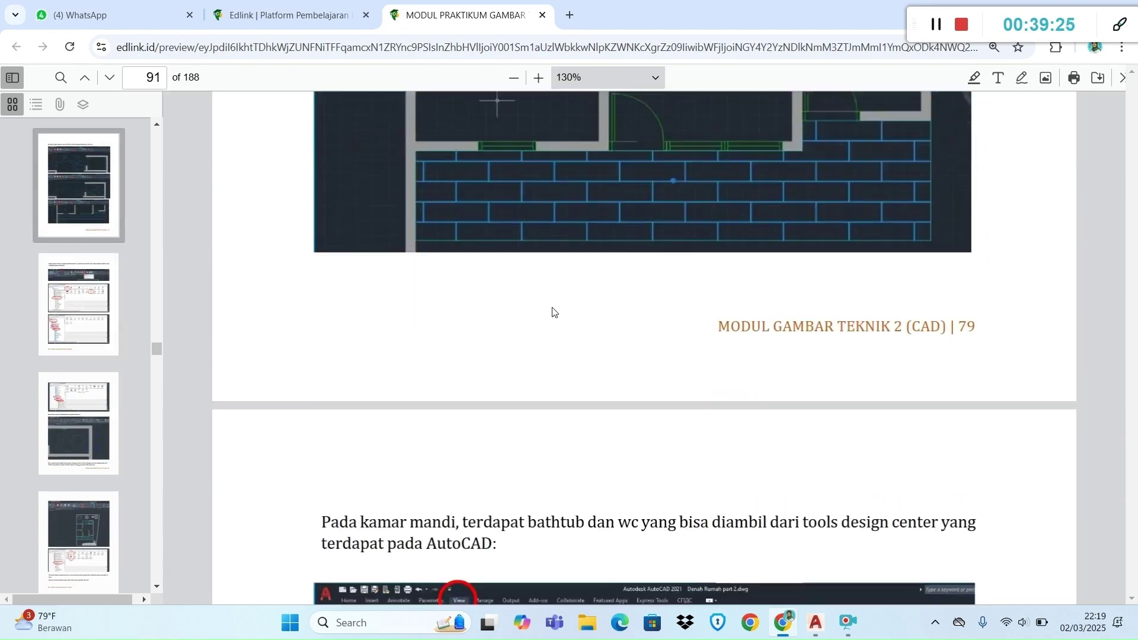
scroll(523, 353, "down", 1)
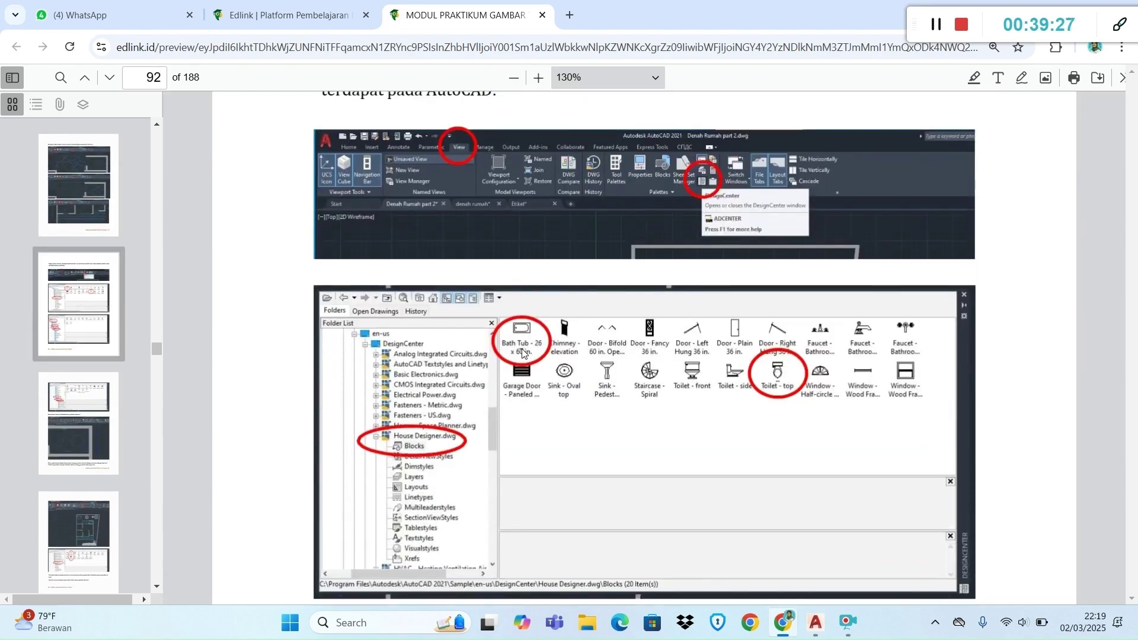
key("alt+Tab")
scroll(698, 295, "down", 2)
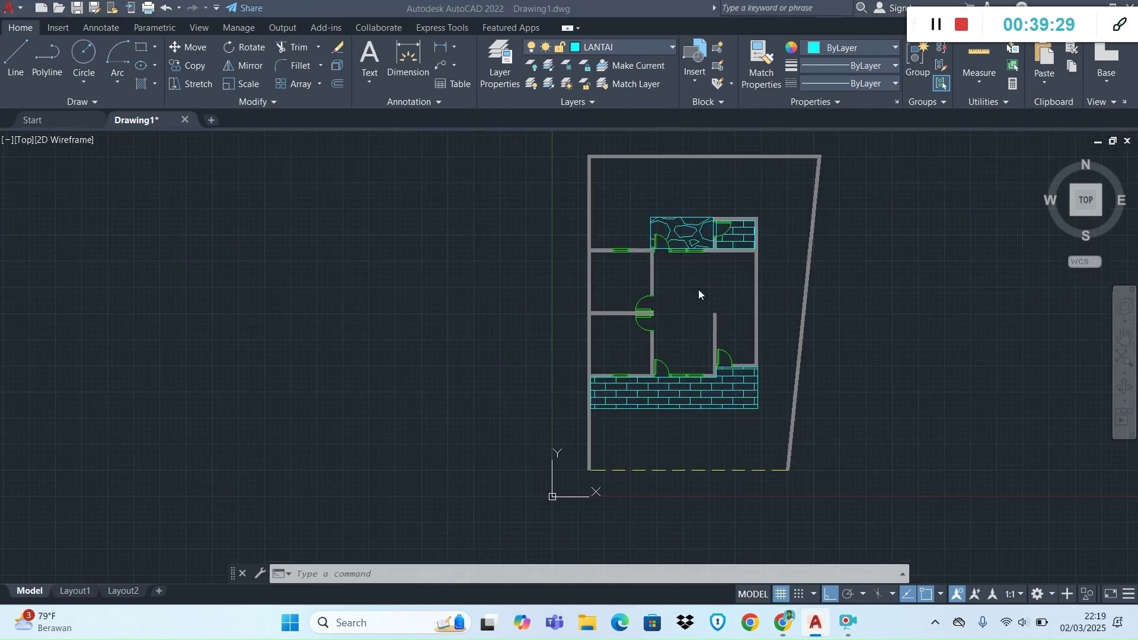
key("alt+Tab")
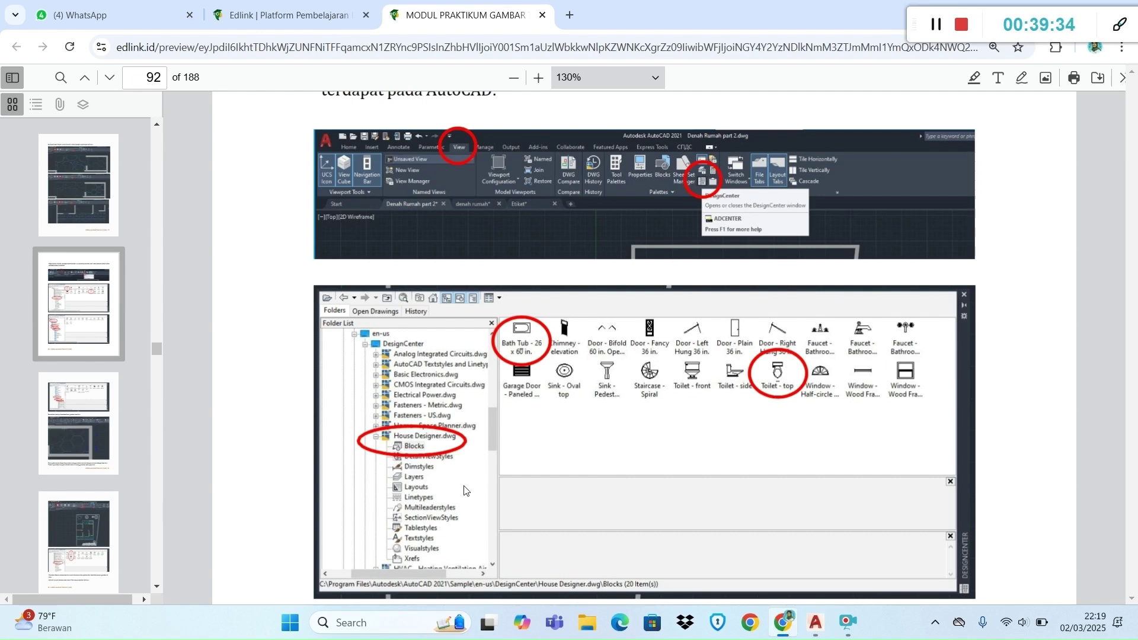
scroll(560, 427, "up", 3)
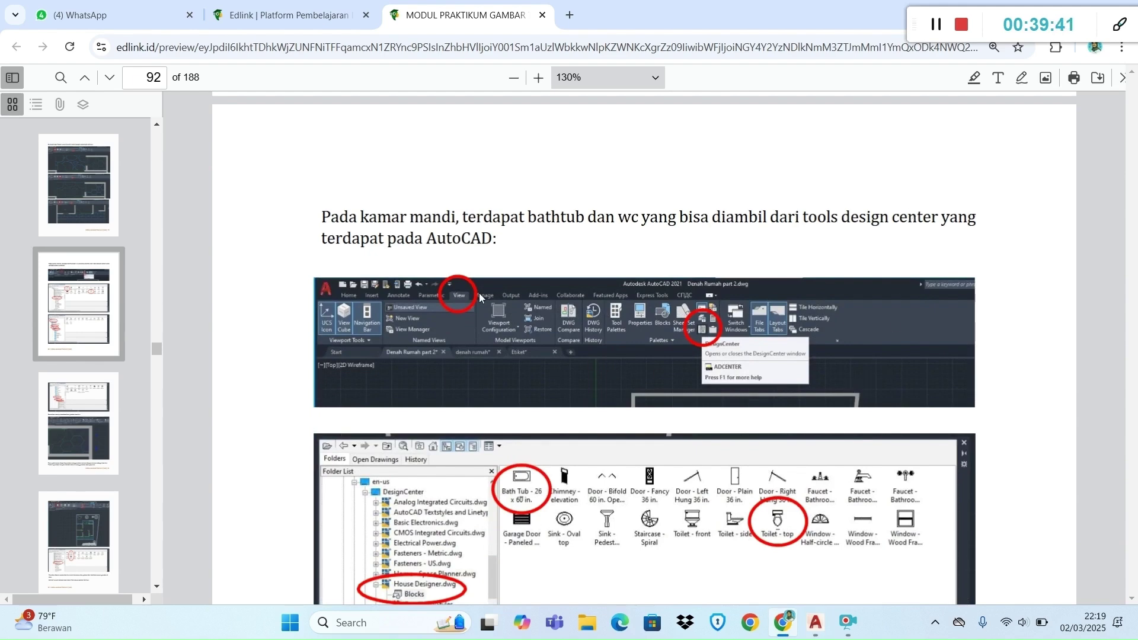
Switch to AutoCAD and open the DesignCenter palette.
key("alt+Tab")
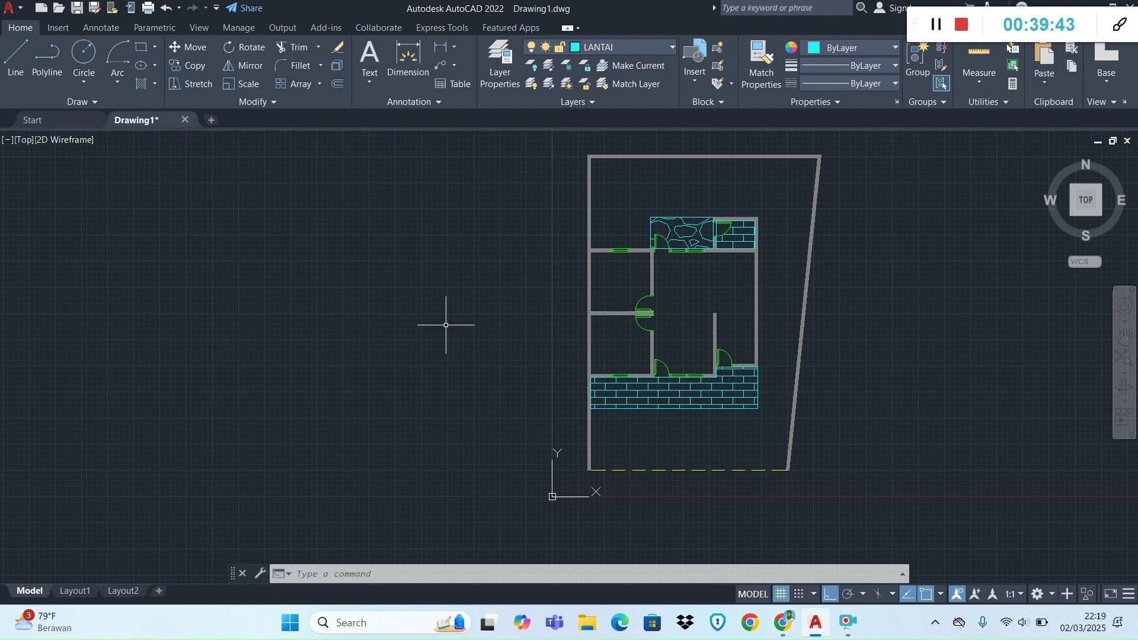
left_click(198, 28)
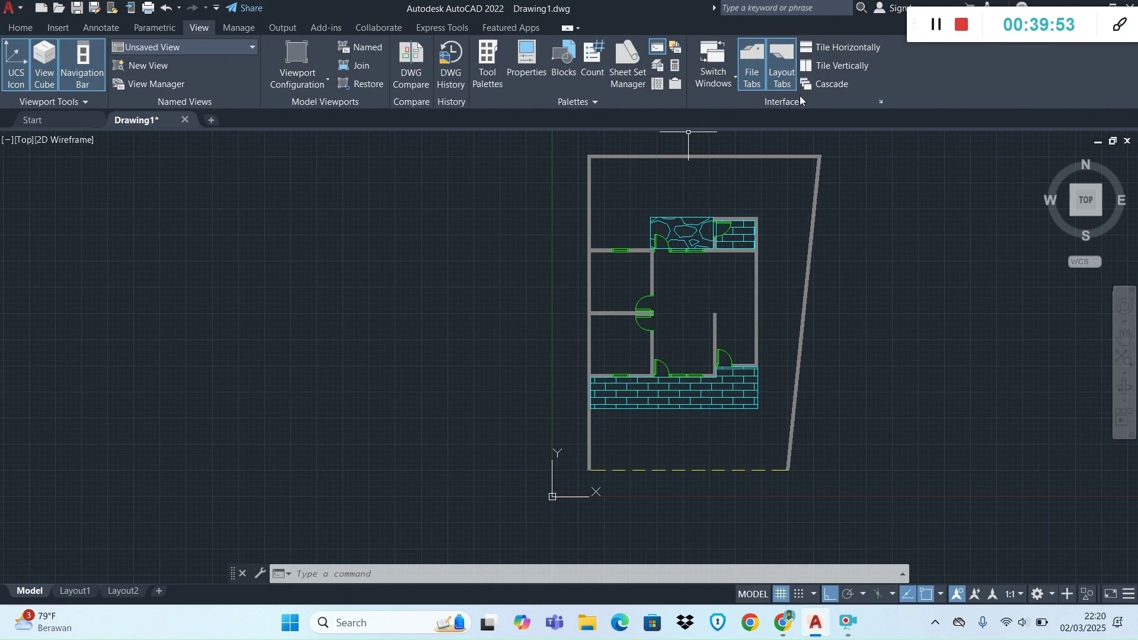
key("alt+Tab")
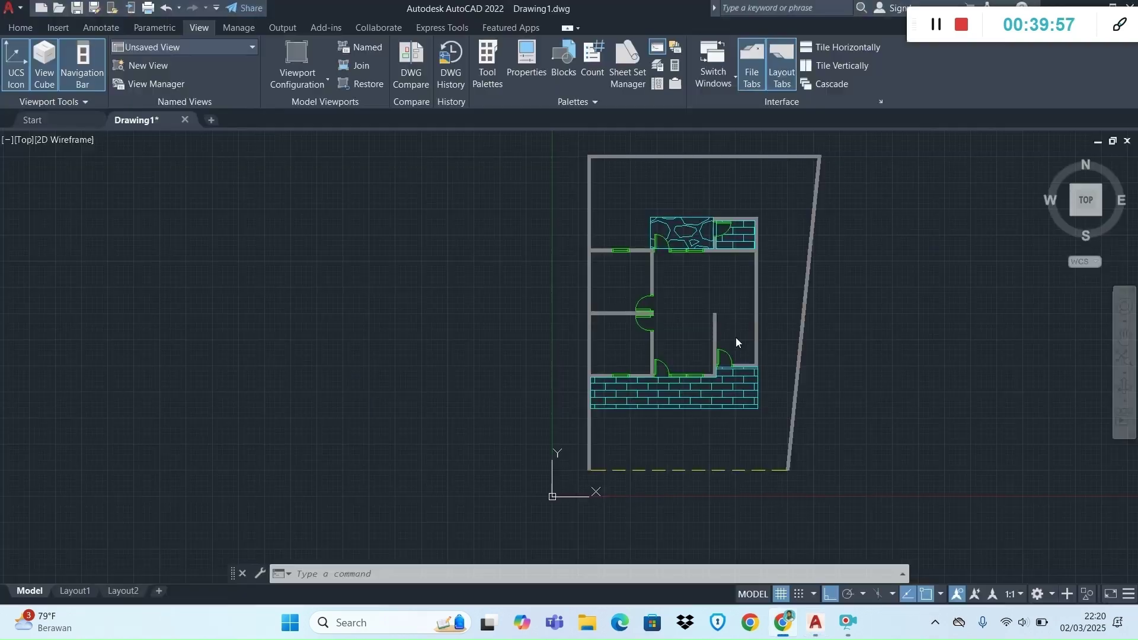
key("alt+Tab")
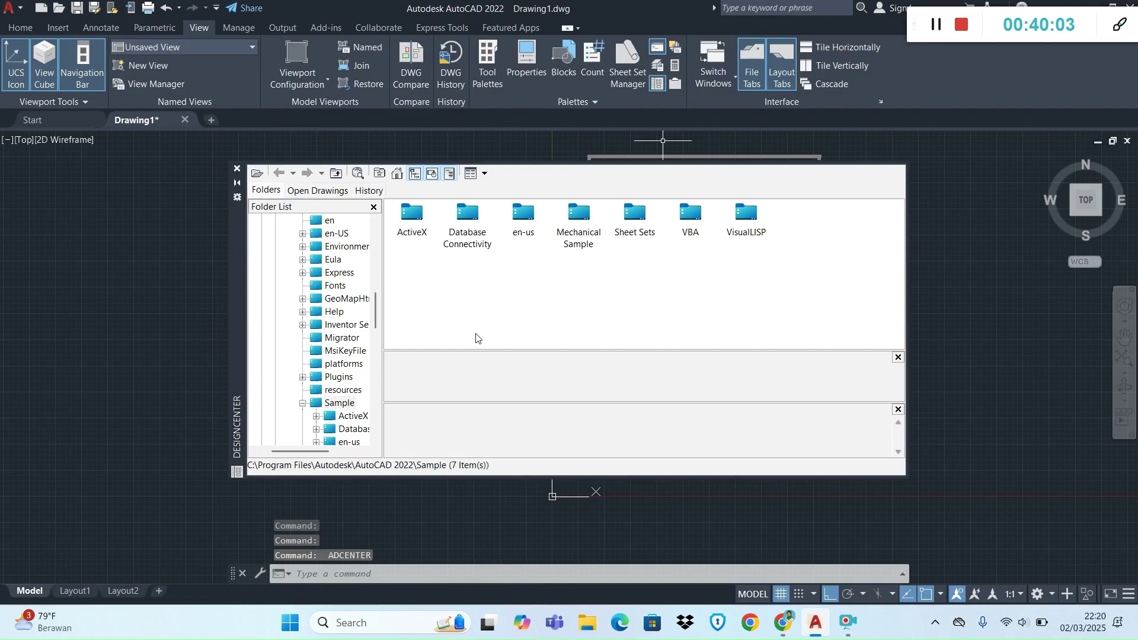
Check the DesignCenter example on page 92 of the PDF module in Chrome, then switch back to AutoCAD.
key("alt+Tab")
scroll(417, 280, "down", 5)
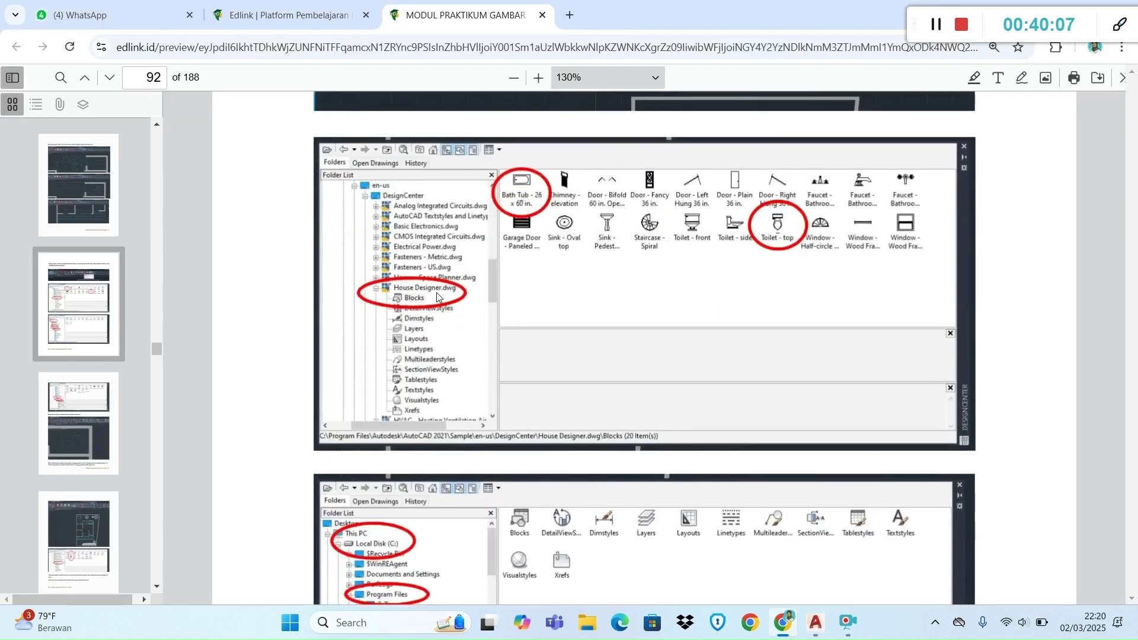
key("alt+Tab")
Search the DesignCenter folder list for the House Designer drawing, including the Autodesk folder directly under the Acer (C:) drive.
scroll(344, 302, "up", 10)
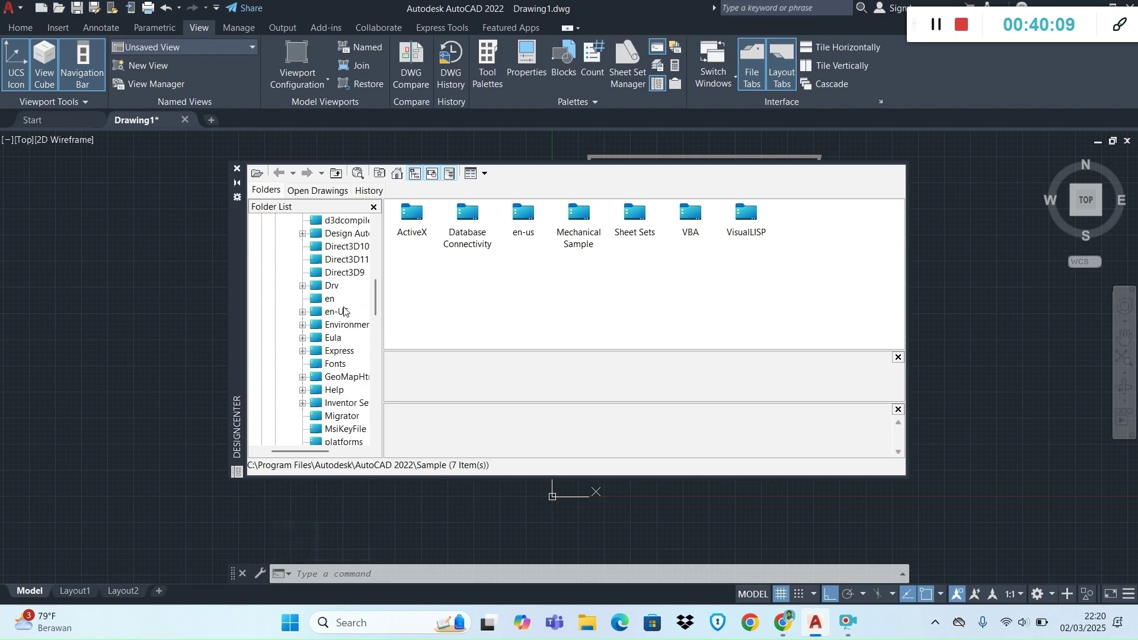
scroll(348, 308, "up", 3)
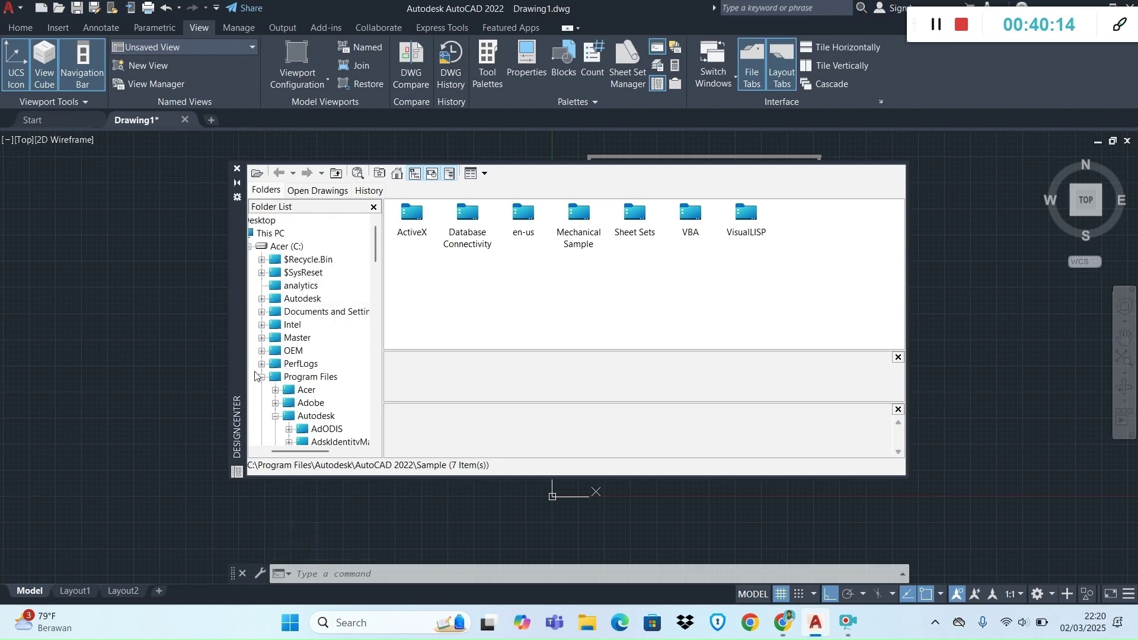
scroll(273, 396, "down", 7)
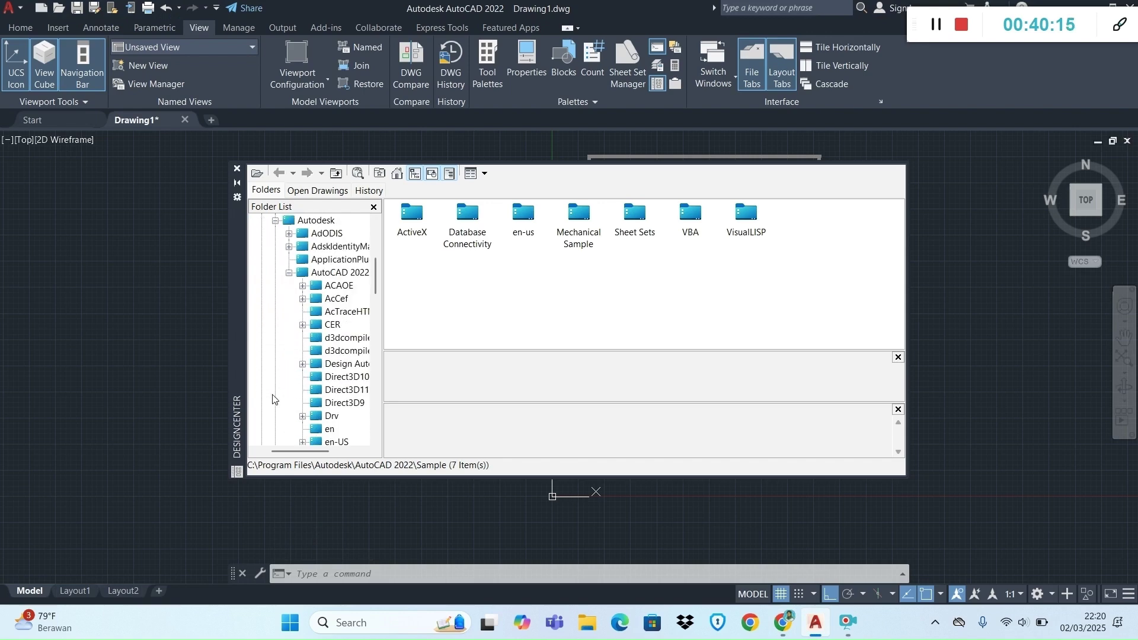
scroll(300, 397, "down", 2)
scroll(301, 398, "down", 1)
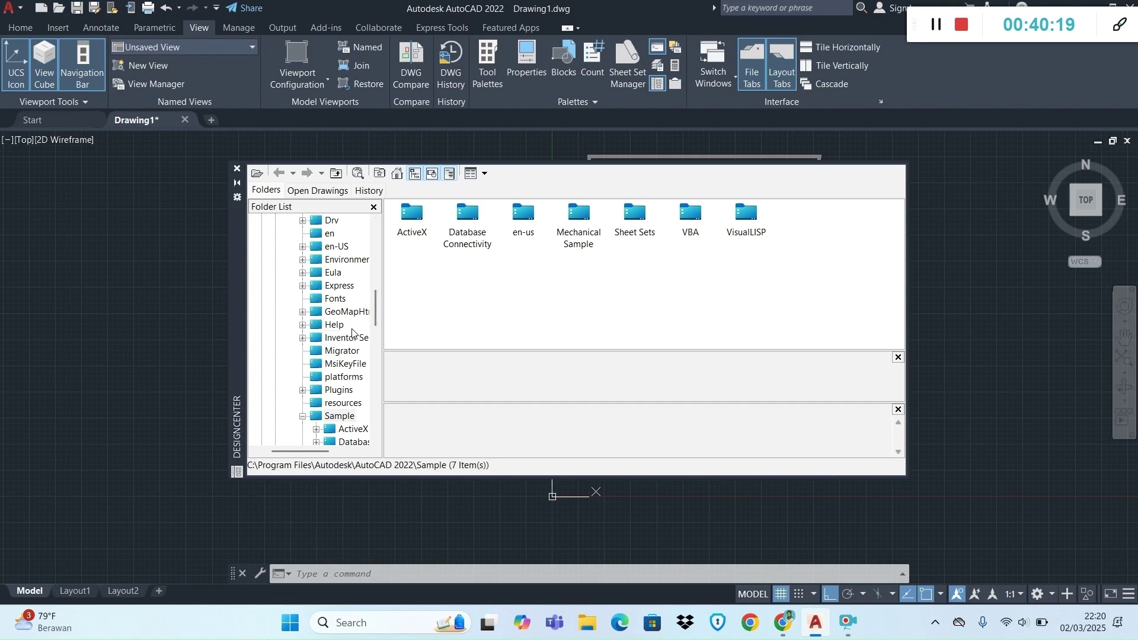
scroll(352, 335, "down", 1)
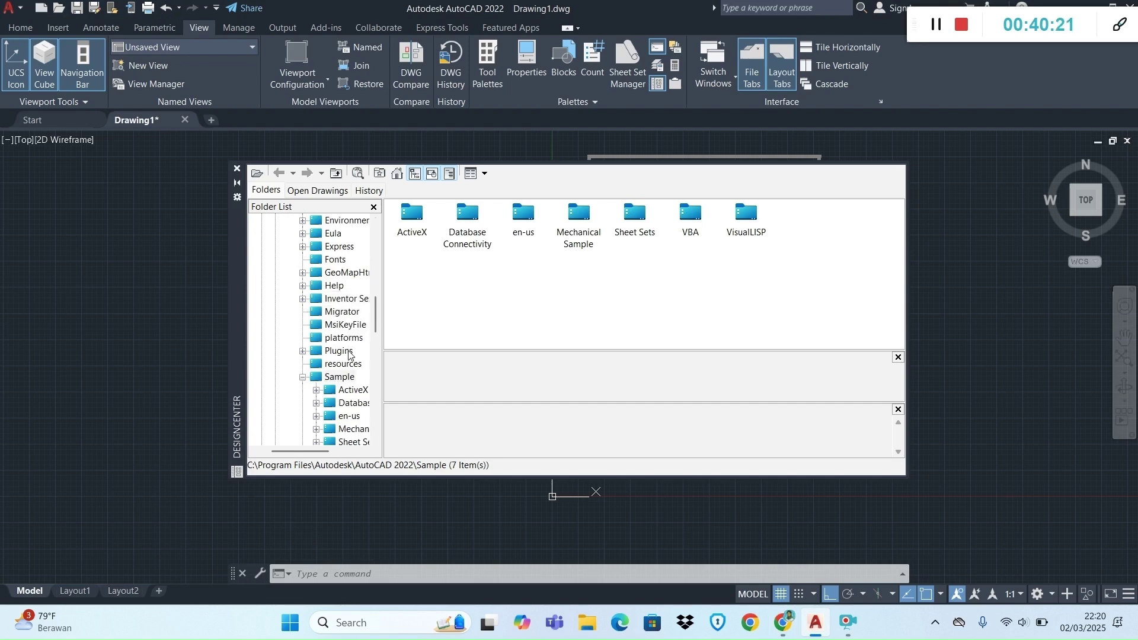
scroll(348, 354, "down", 6)
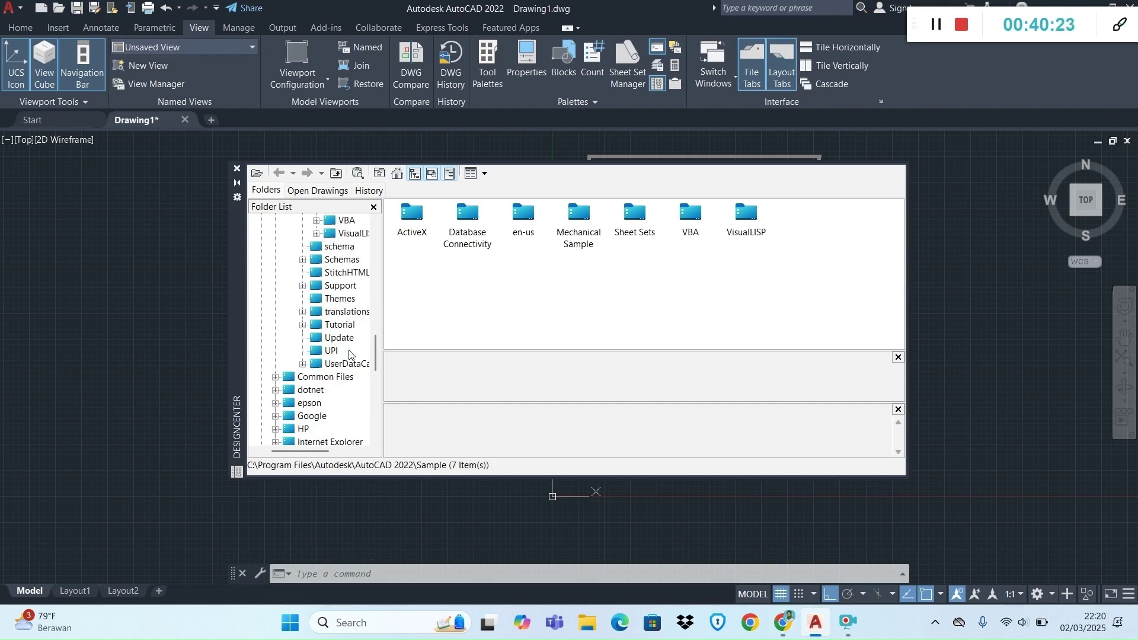
scroll(349, 354, "down", 4)
scroll(350, 353, "down", 2)
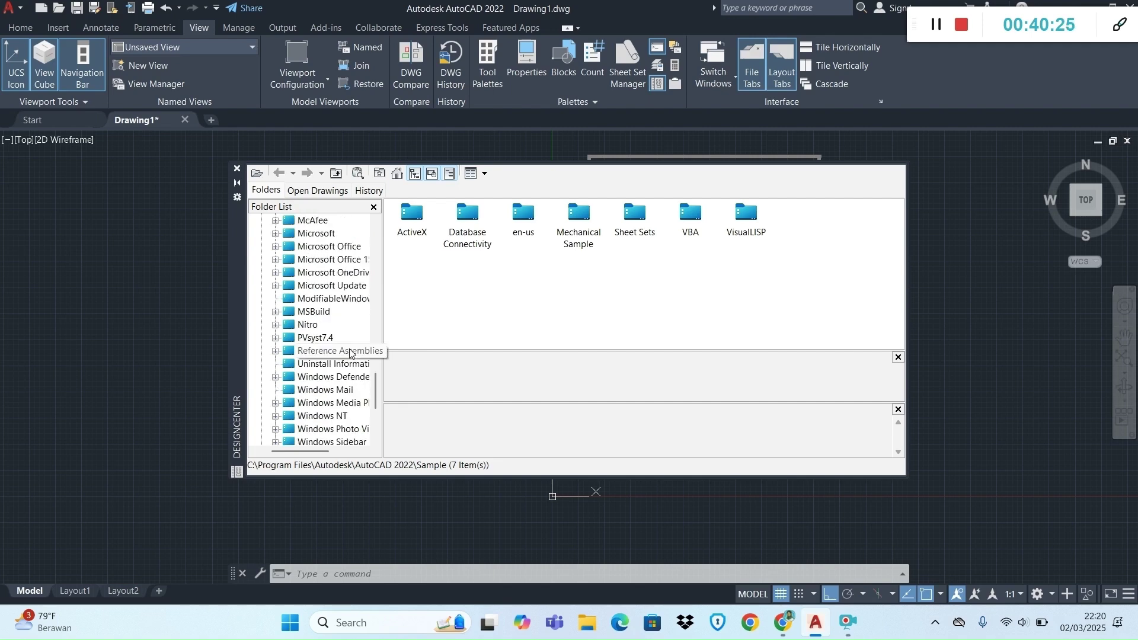
scroll(350, 353, "down", 2)
scroll(349, 353, "up", 6)
scroll(350, 353, "down", 5)
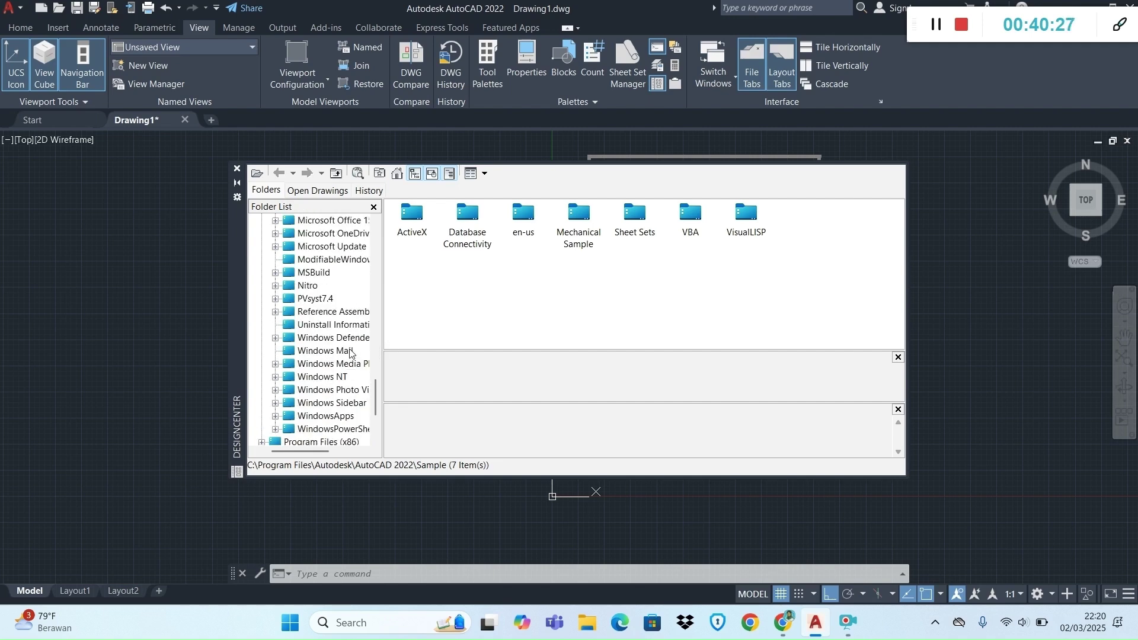
scroll(350, 353, "down", 3)
scroll(350, 354, "up", 7)
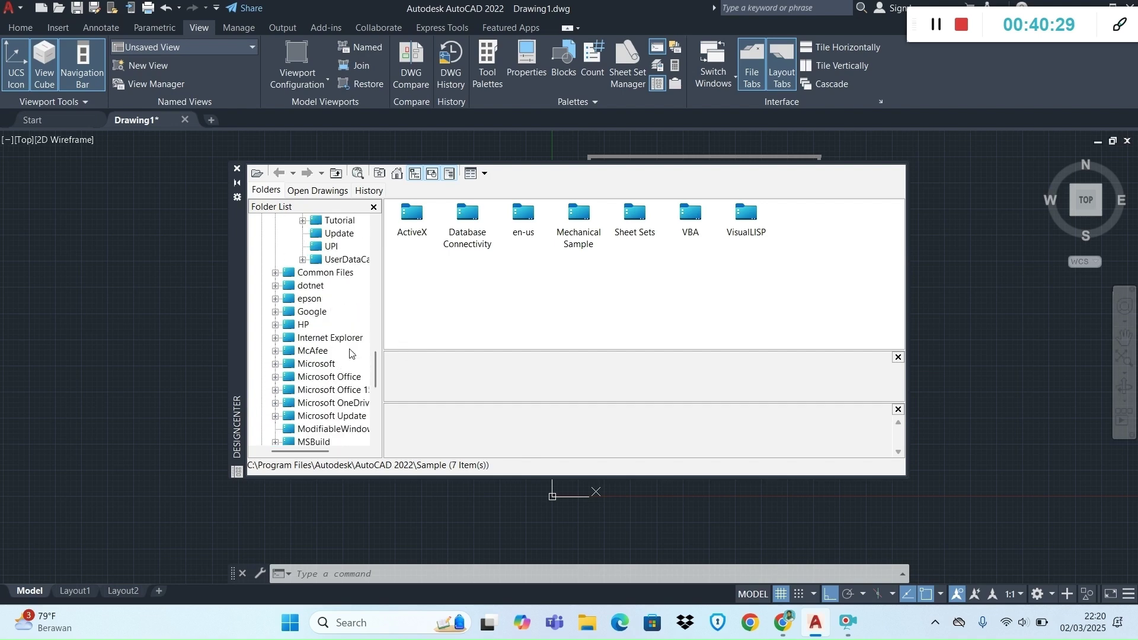
scroll(349, 353, "up", 20)
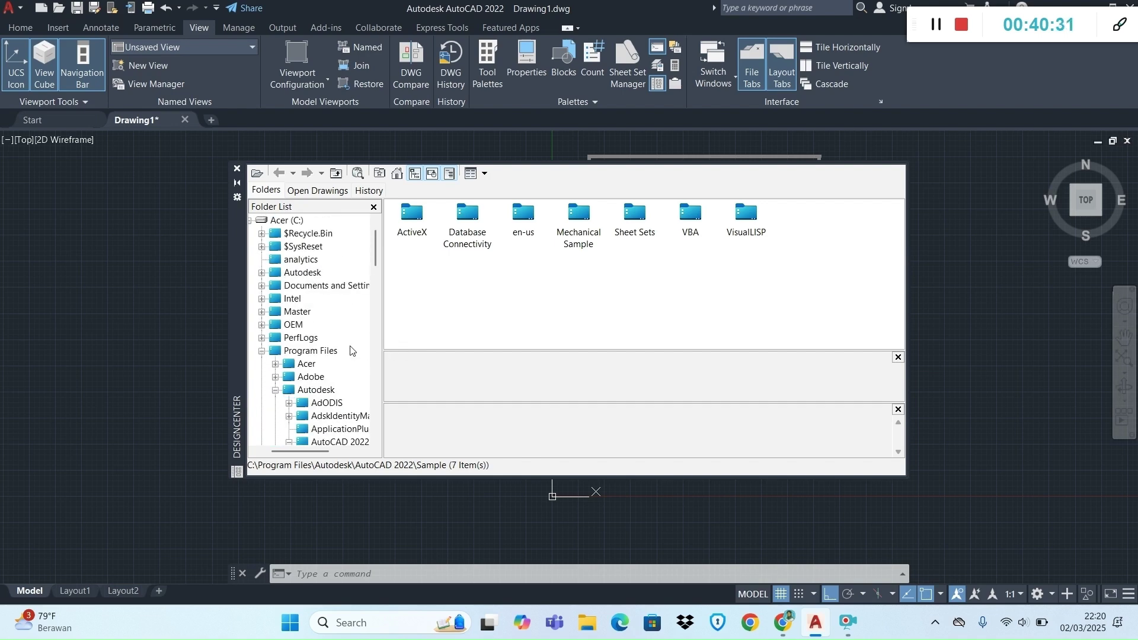
left_click(261, 273)
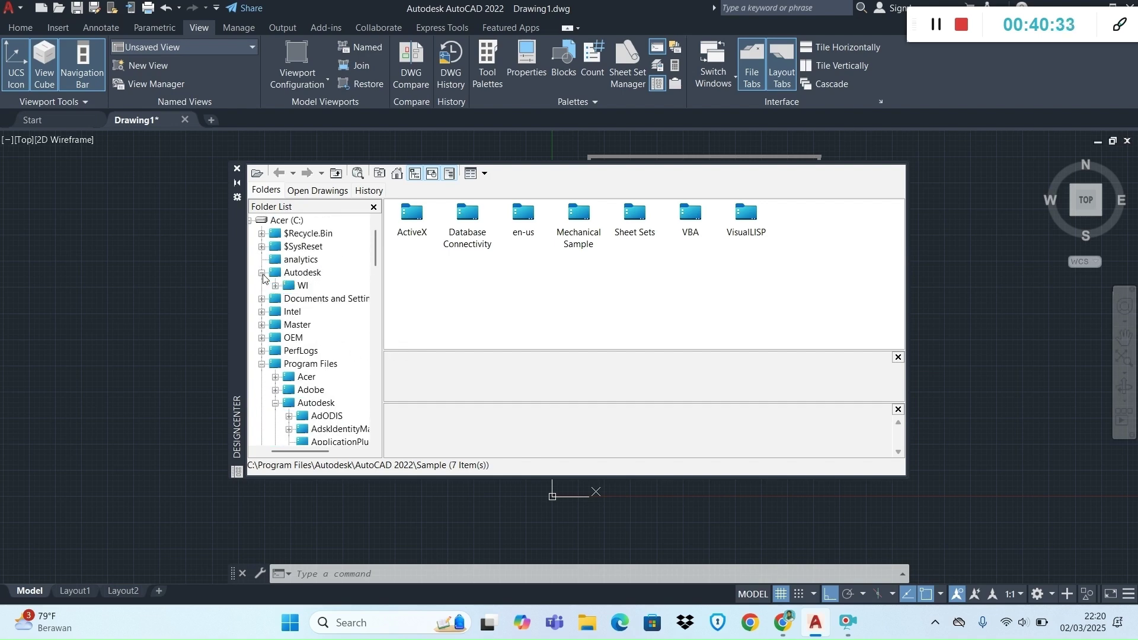
Switch to the PDF module in Chrome and read the circled folder path on page 92.
key("alt+Tab")
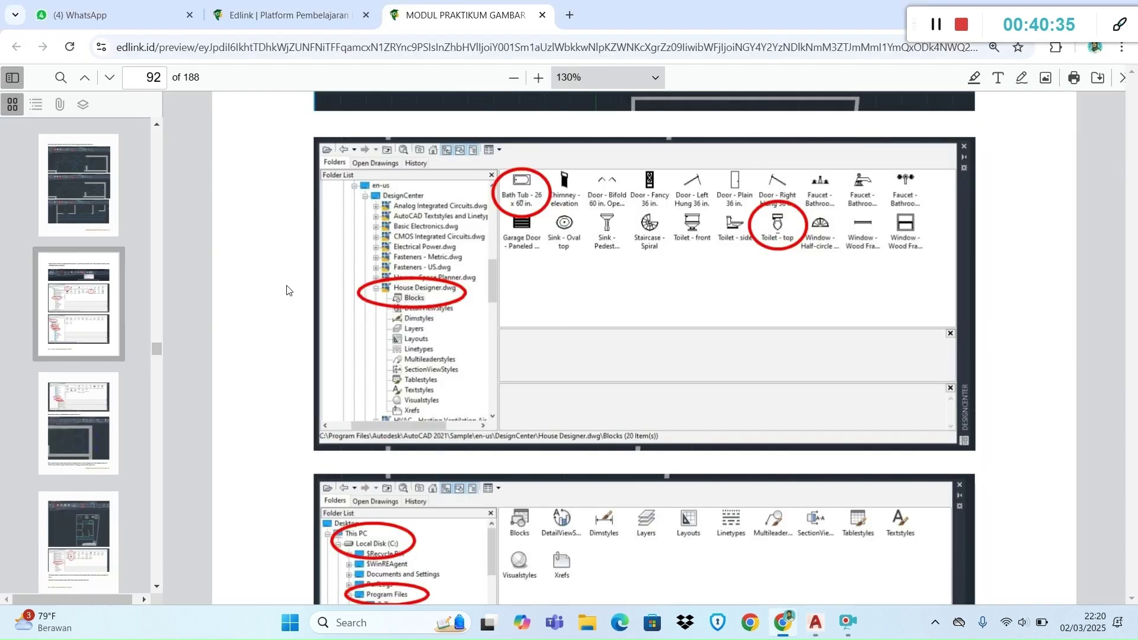
scroll(416, 184, "up", 2)
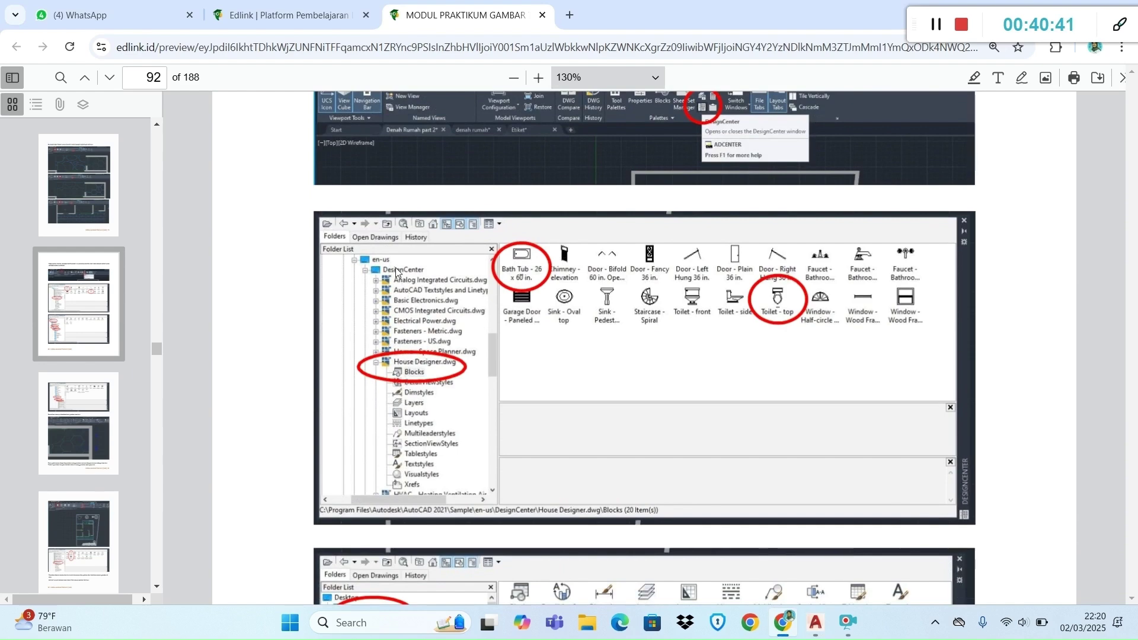
scroll(415, 295, "down", 1)
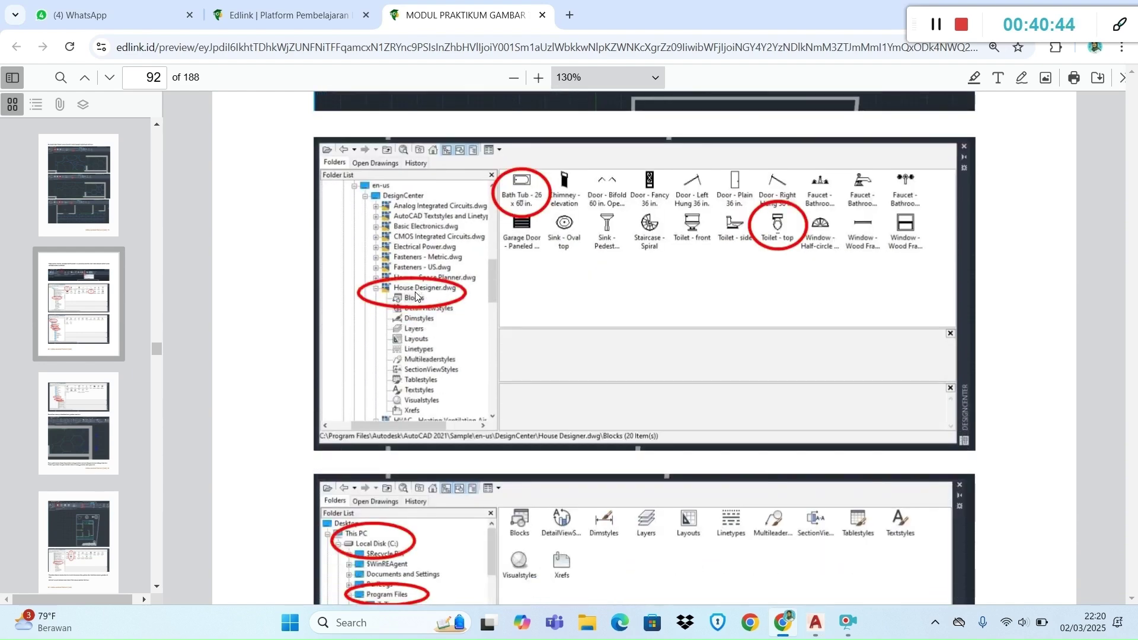
scroll(416, 295, "down", 3)
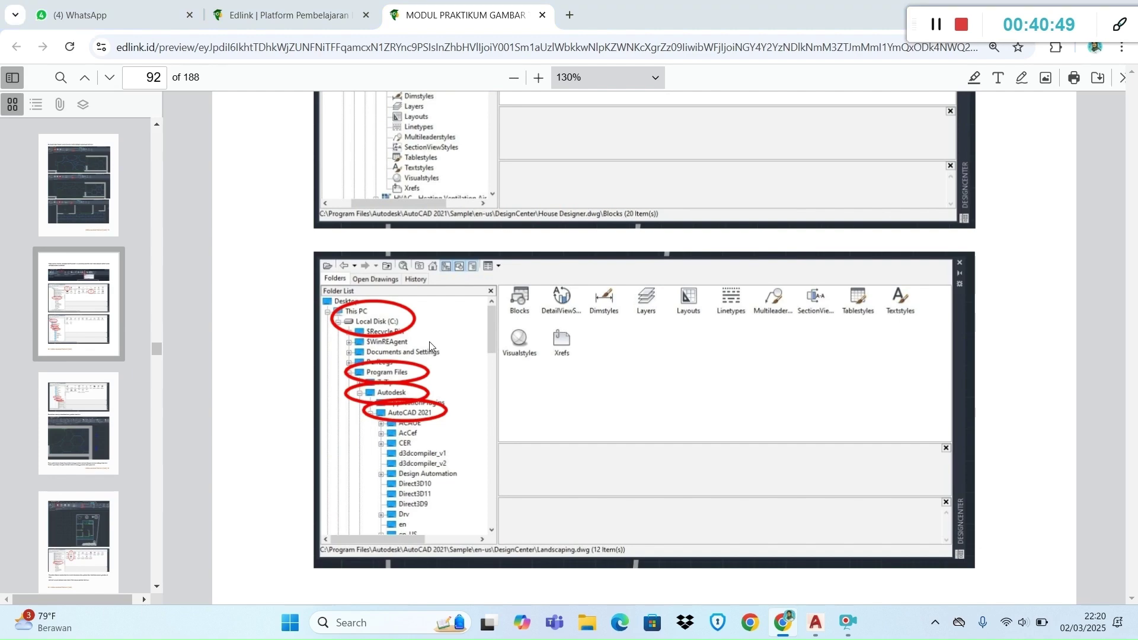
Switch to AutoCAD, collapse This PC in the DesignCenter folder list, and expand it again down to the Acer (C:) folders.
key("alt+Tab")
scroll(281, 248, "up", 1)
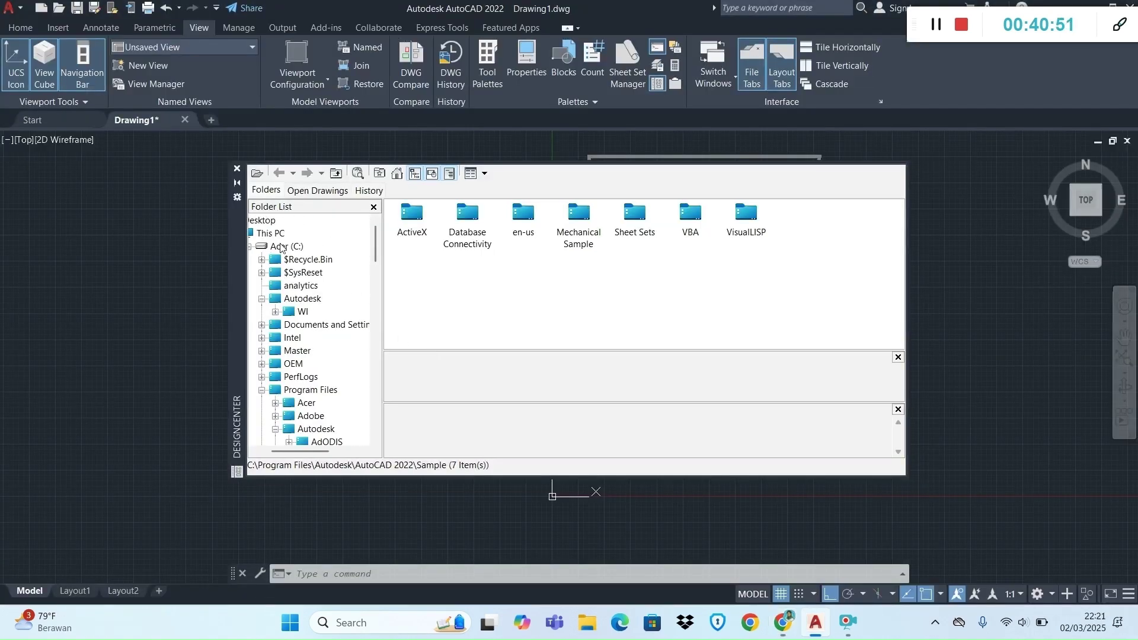
left_click(260, 234)
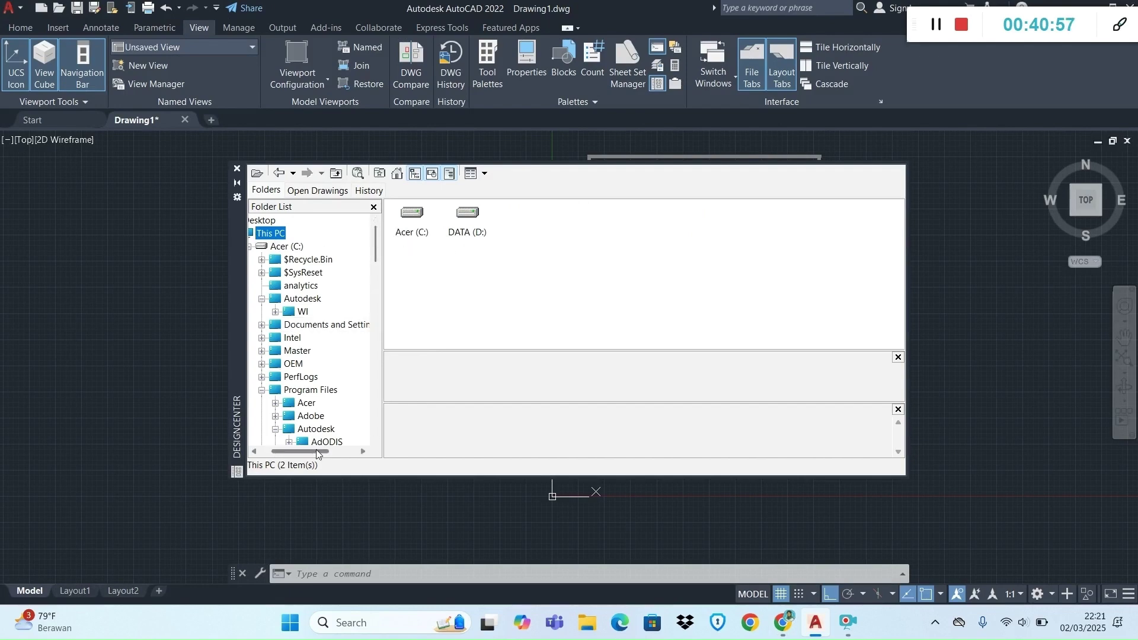
left_click_drag(317, 454, 298, 454)
left_click(258, 233)
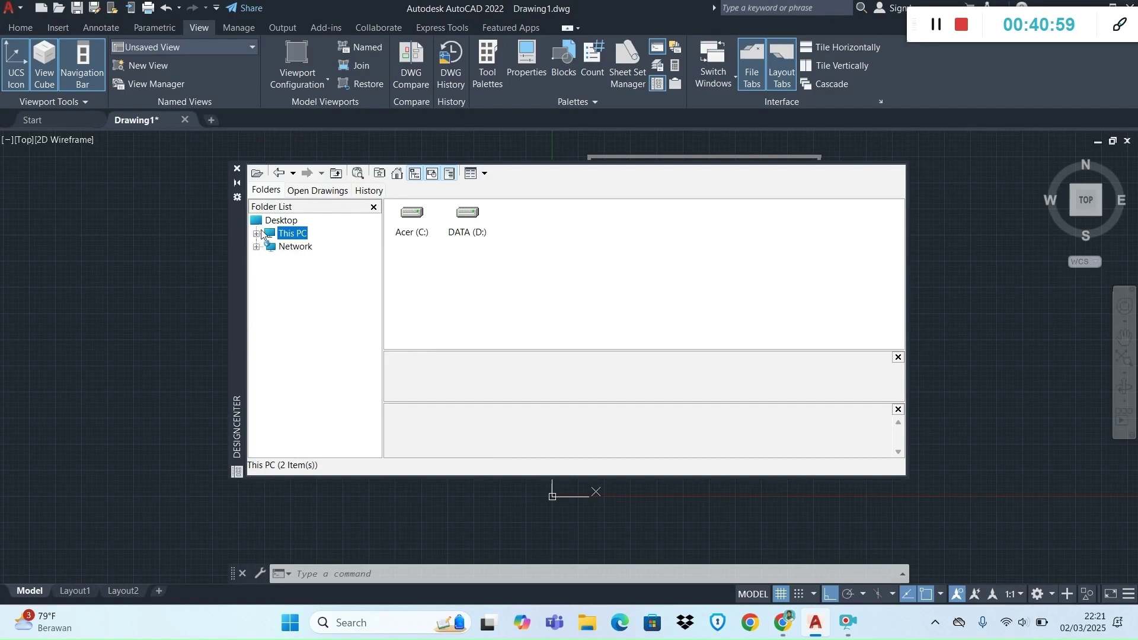
left_click(257, 234)
left_click(270, 233)
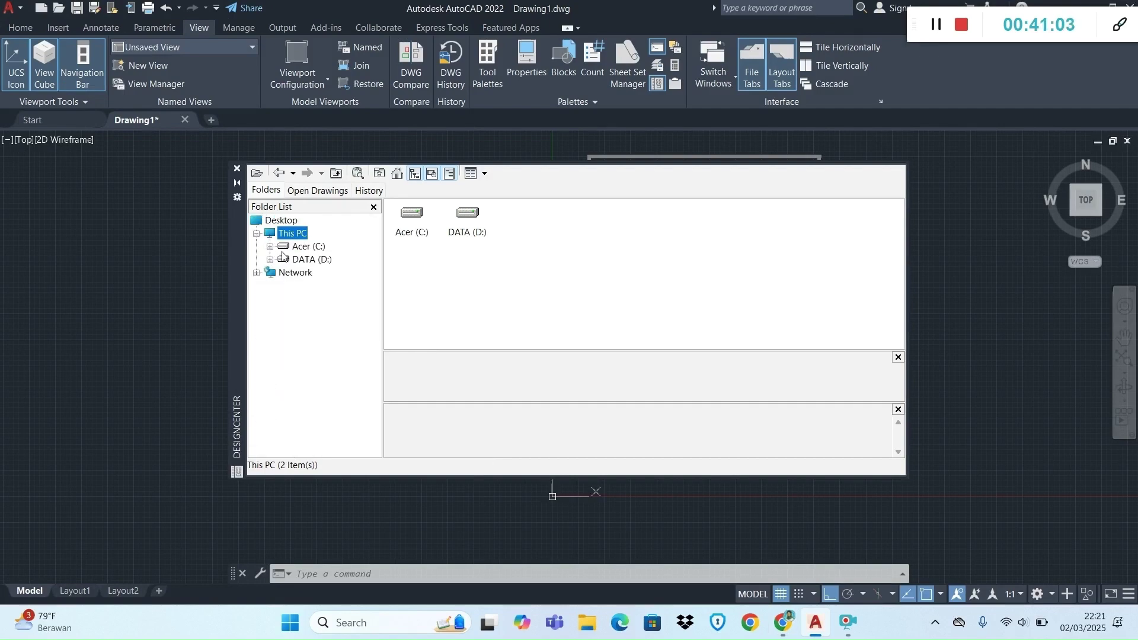
left_click(271, 247)
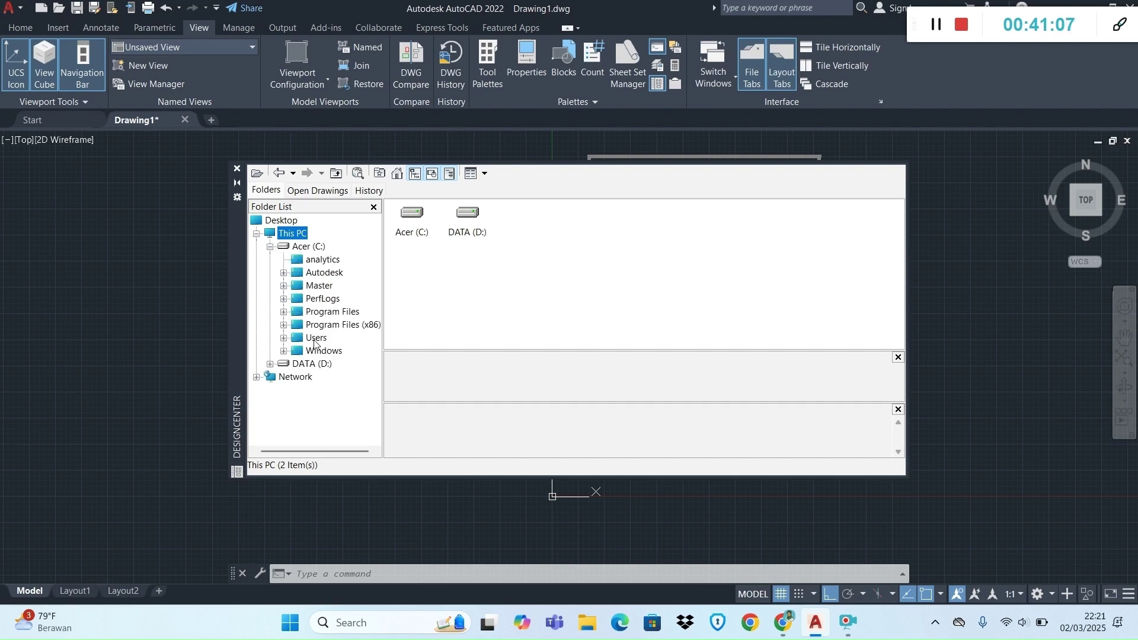
Compare AutoCAD's folder list with page 92 of the PDF module in Chrome, examining the House Designer.dwg location and the circled folders.
key("alt+Tab")
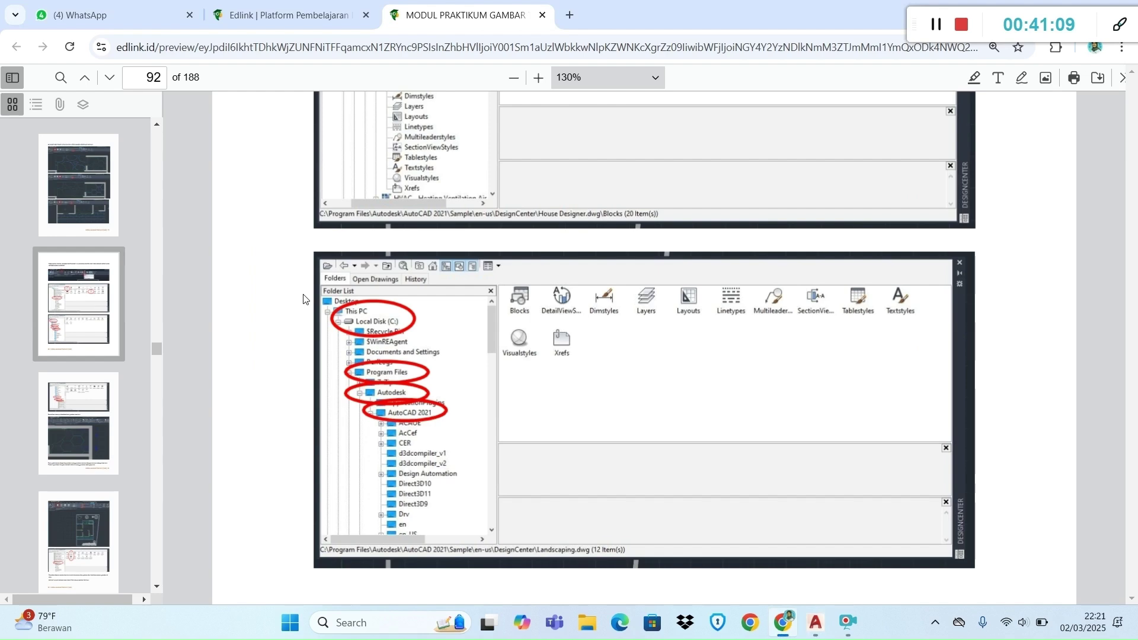
scroll(533, 371, "up", 5)
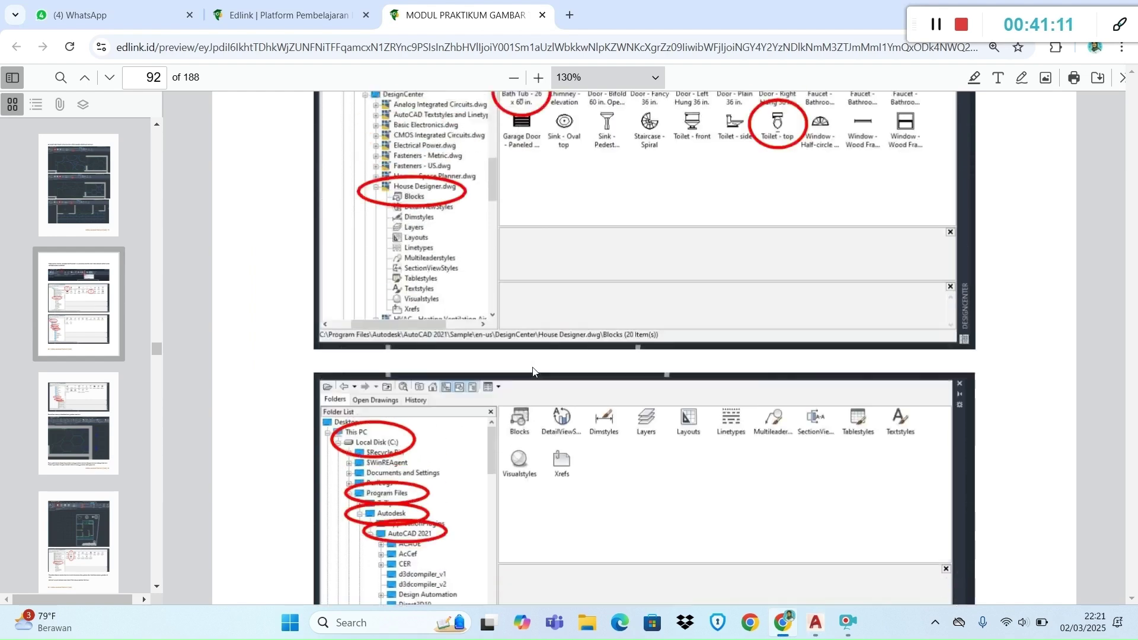
scroll(533, 372, "down", 2)
scroll(533, 372, "down", 5)
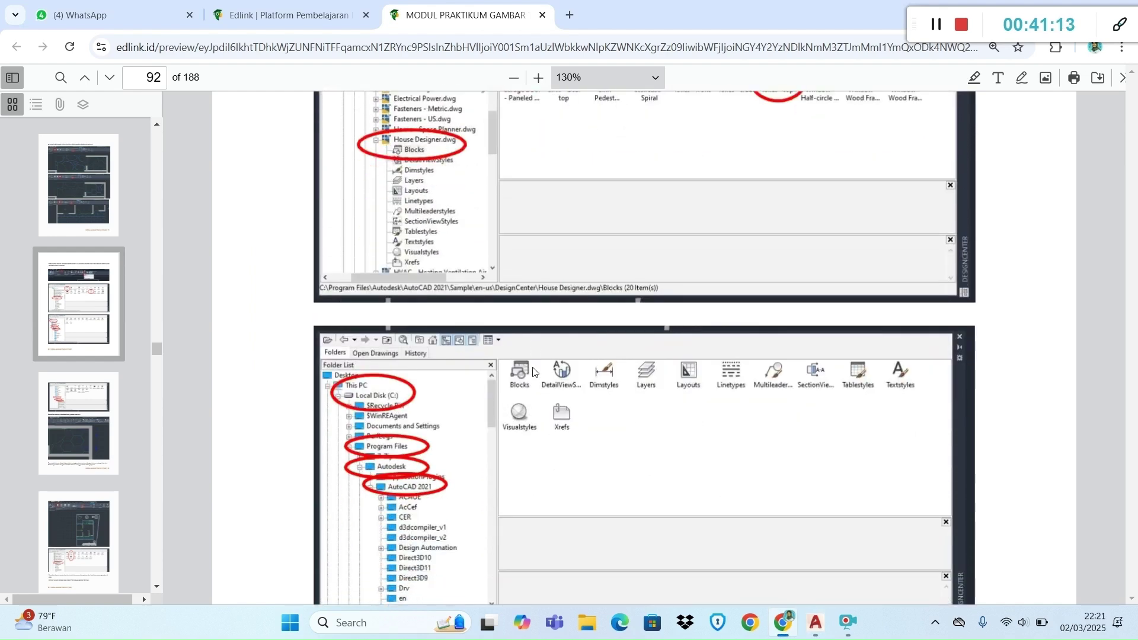
scroll(533, 371, "up", 5)
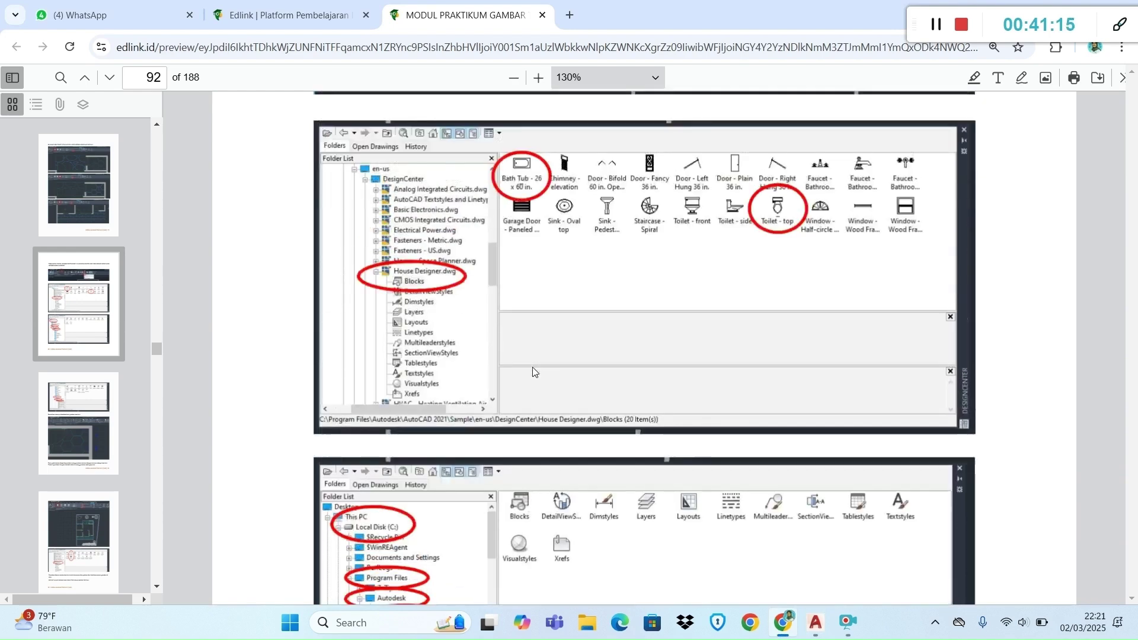
scroll(533, 372, "down", 2)
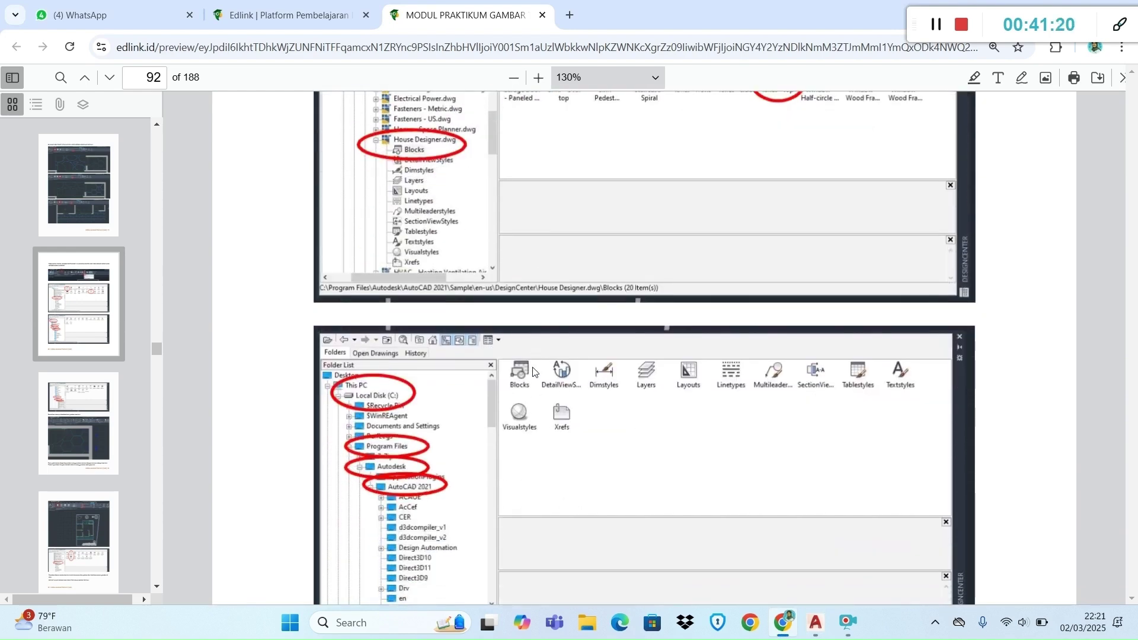
key("alt+Tab")
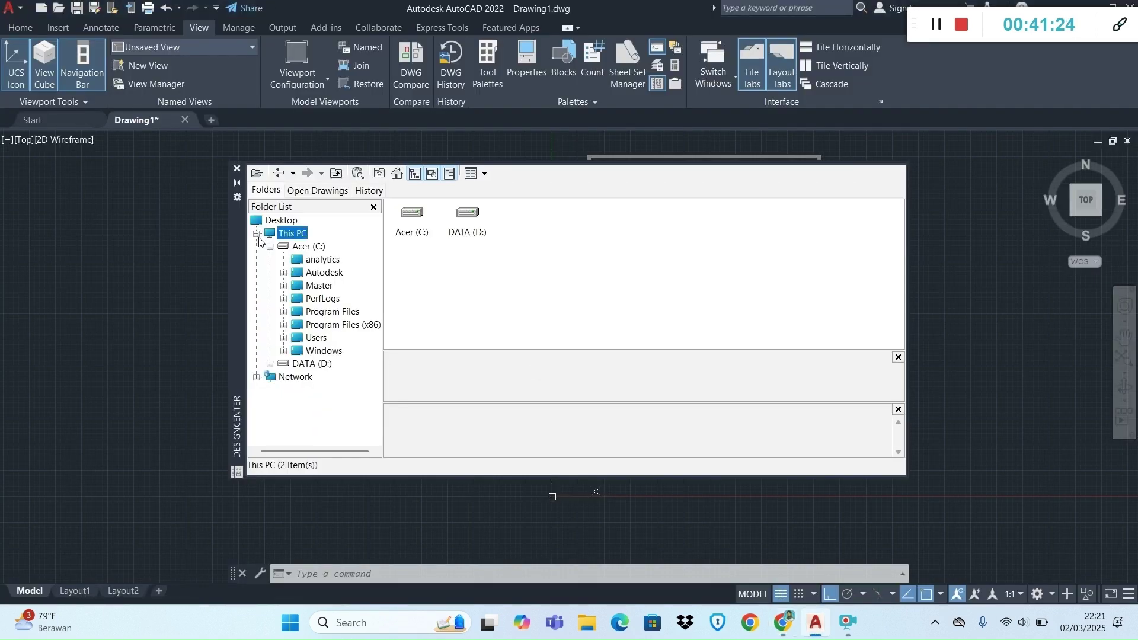
key("alt+Tab")
scroll(399, 302, "up", 2)
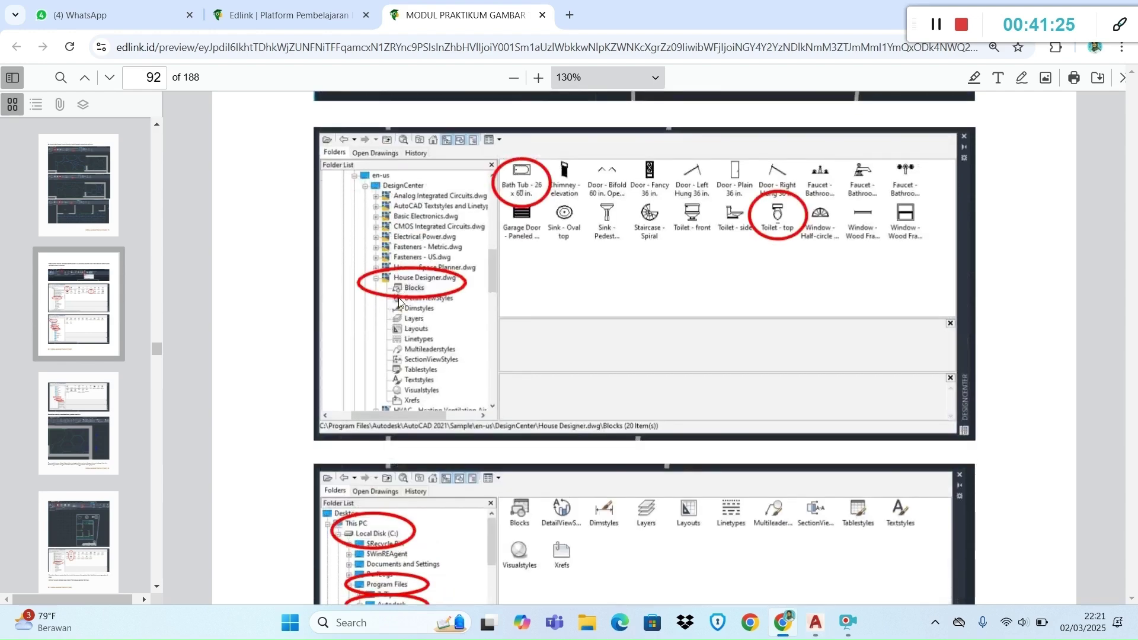
scroll(399, 302, "down", 4)
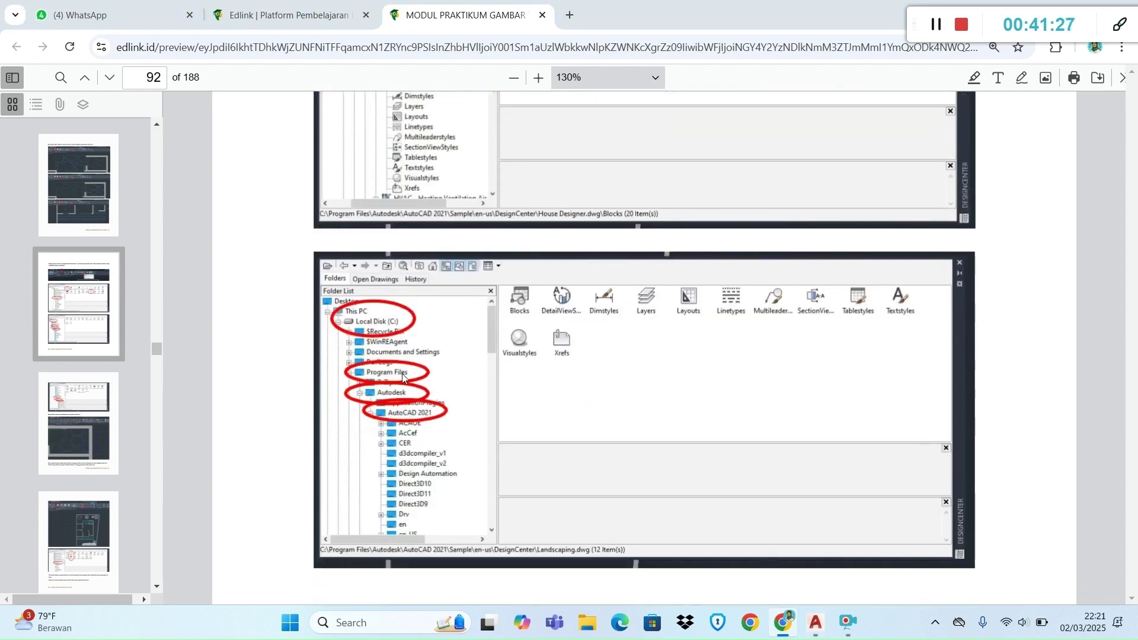
Switch to AutoCAD, expand Program Files and Program Files (x86) in DesignCenter to look through their subfolders, and return to the module in Chrome.
key("alt+Tab")
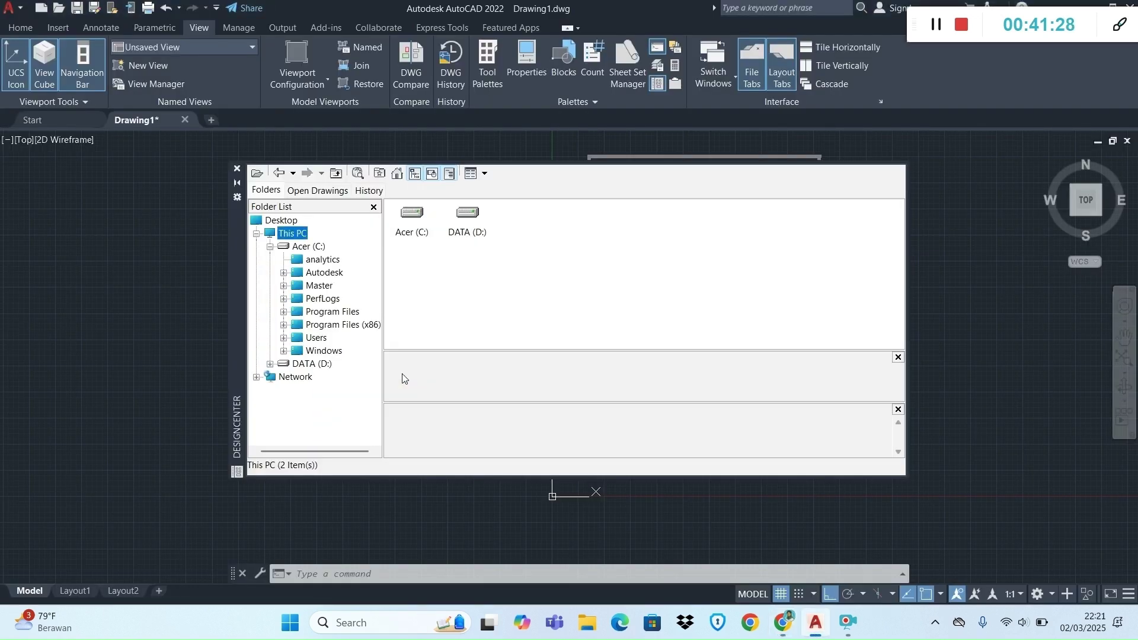
left_click(283, 313)
scroll(355, 330, "down", 4)
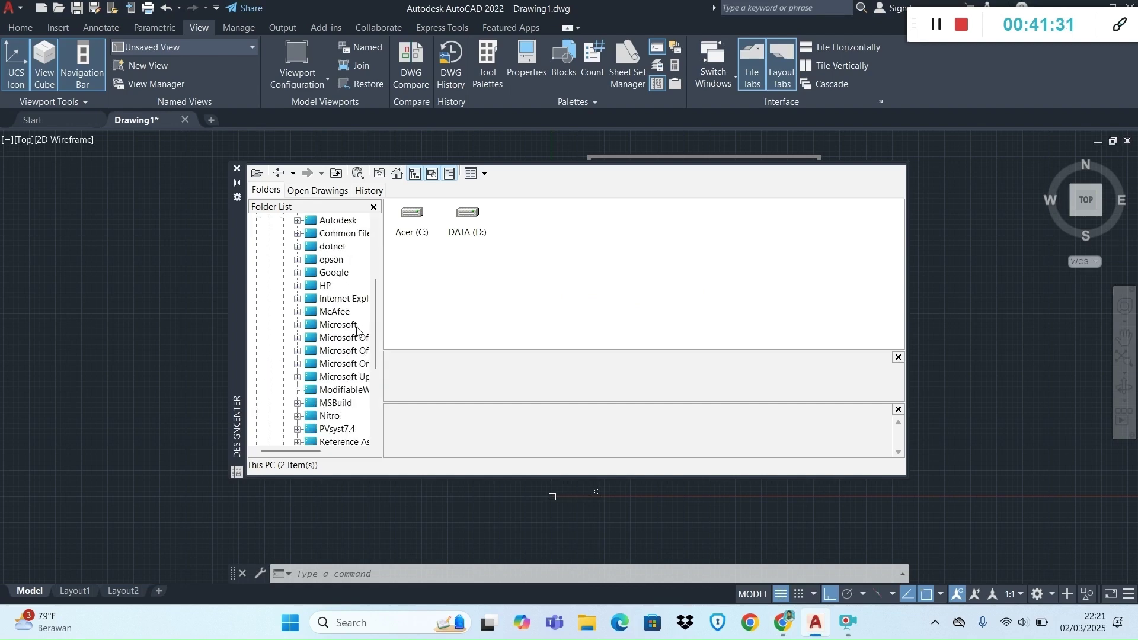
scroll(356, 331, "down", 1)
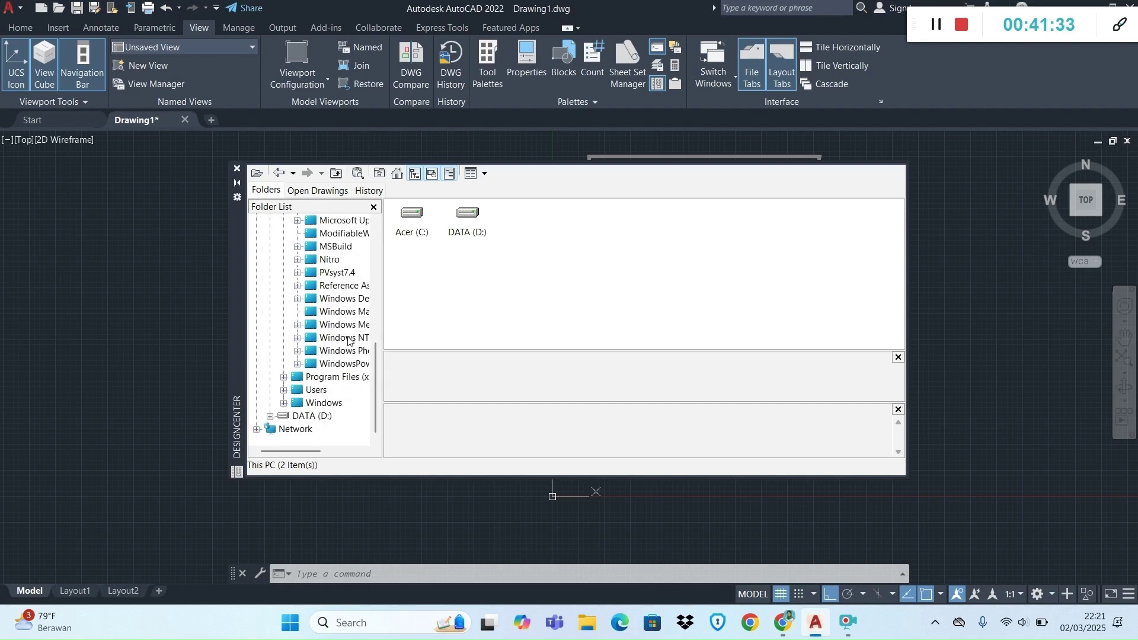
left_click(284, 377)
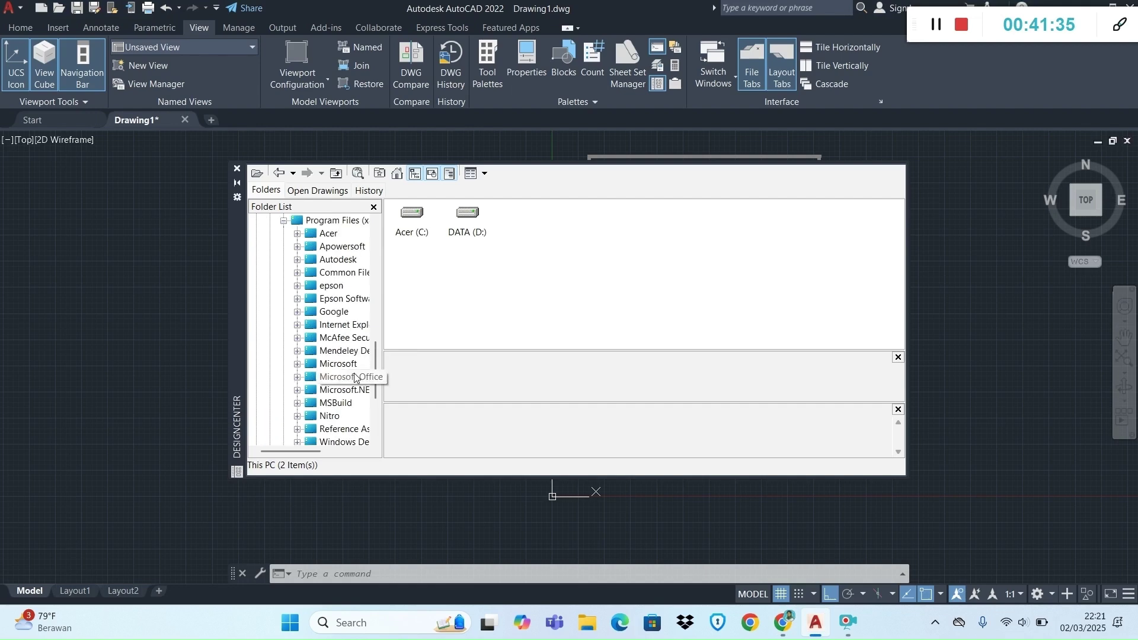
scroll(355, 331, "down", 3)
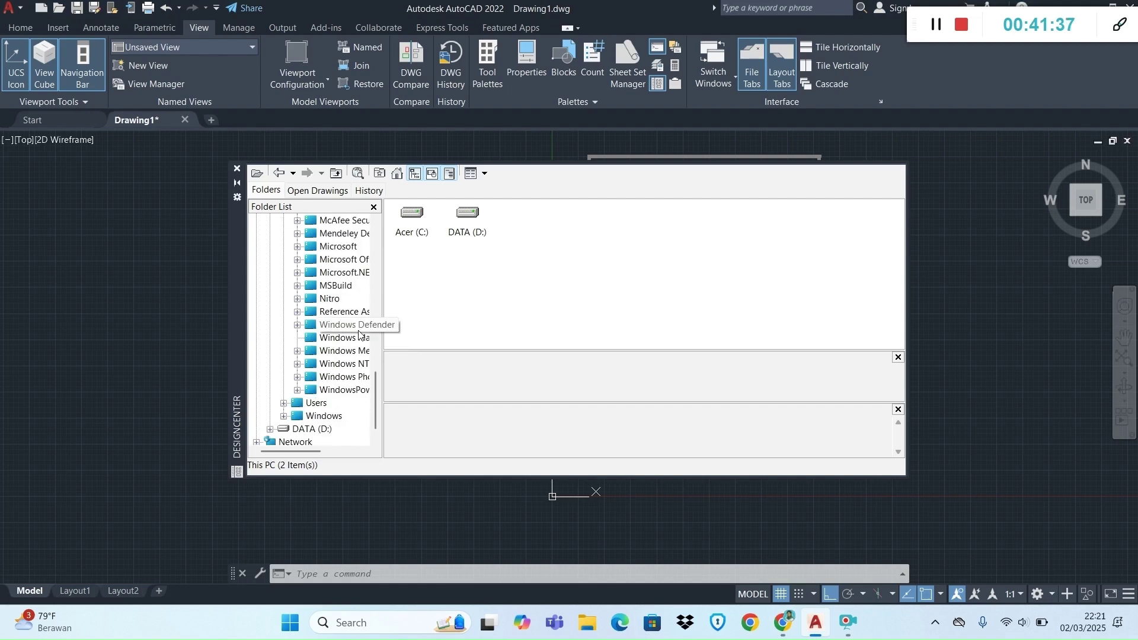
scroll(358, 335, "up", 1)
scroll(358, 335, "up", 1)
key("alt+Tab")
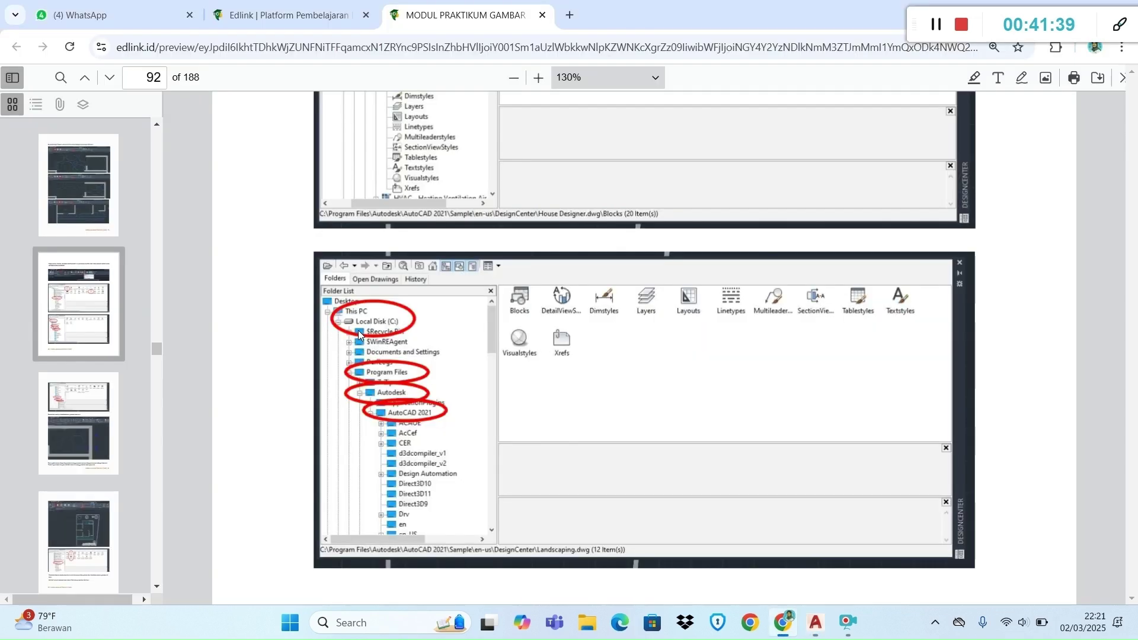
Switch to AutoCAD and look inside Autodesk > ApplicationPlugins under Program Files (x86), checking the folder path against the module in Chrome.
key("alt+Tab")
scroll(359, 331, "up", 1)
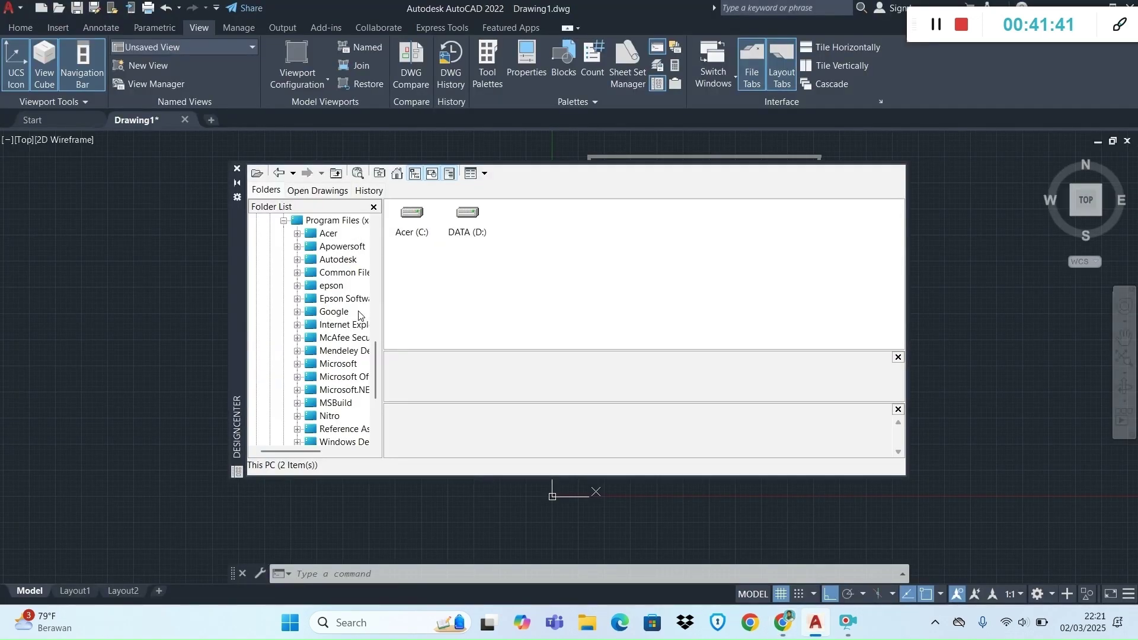
left_click(298, 261)
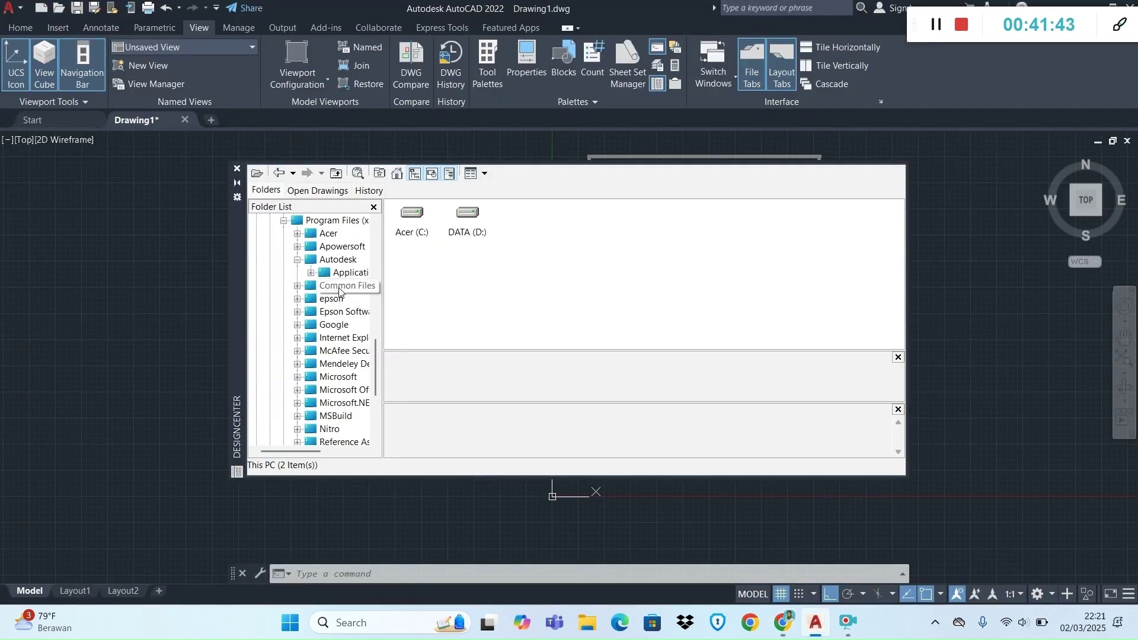
key("alt+Tab")
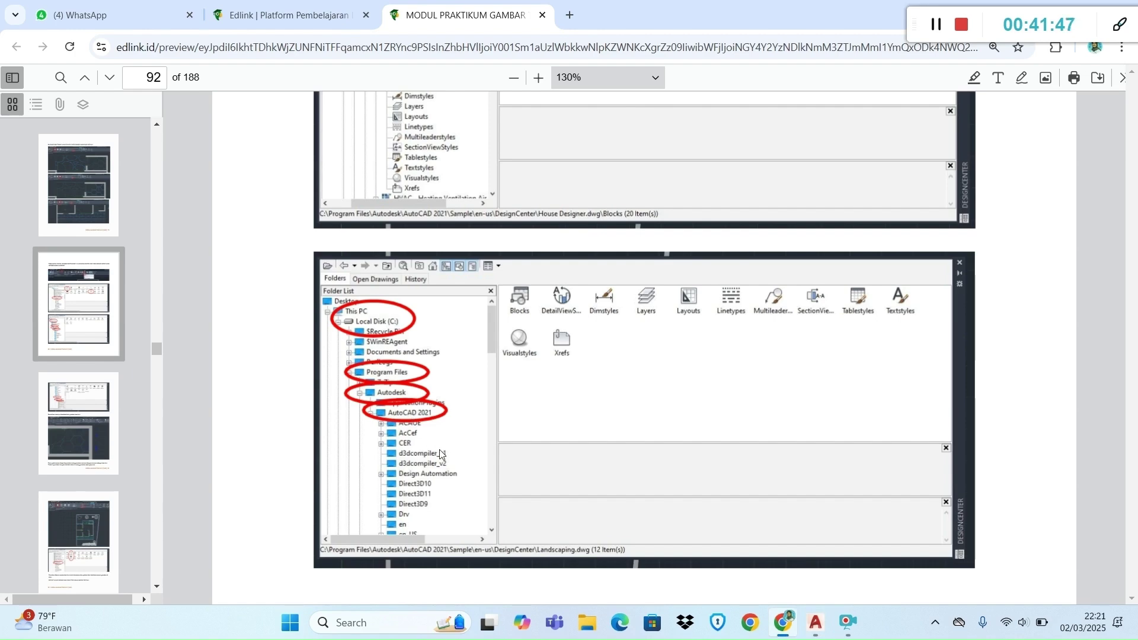
key("alt+Tab")
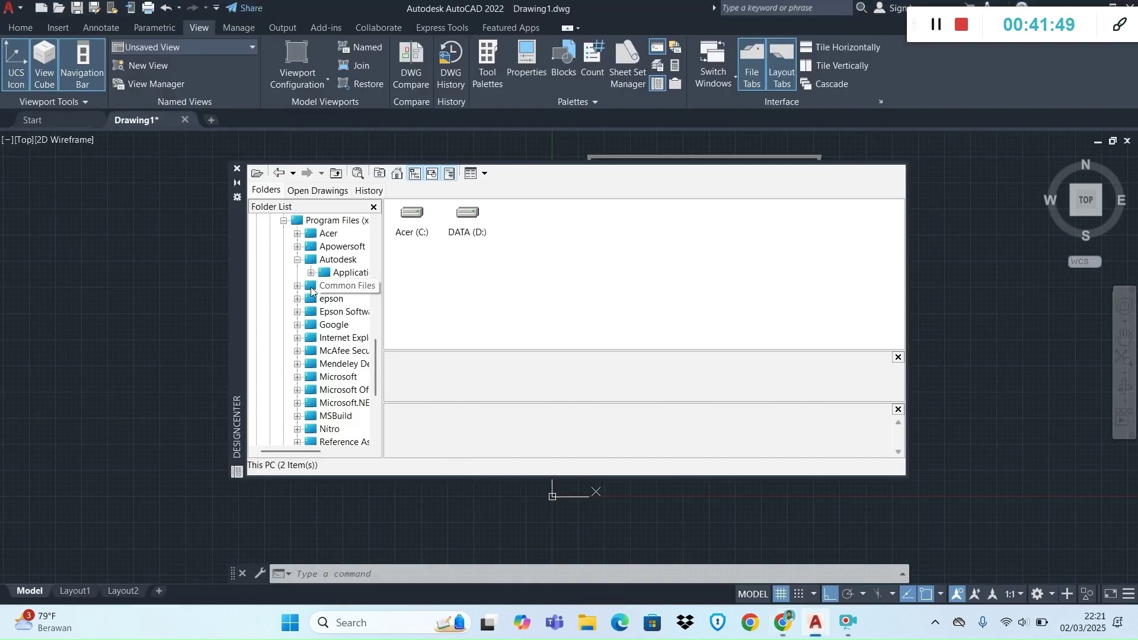
left_click(310, 273)
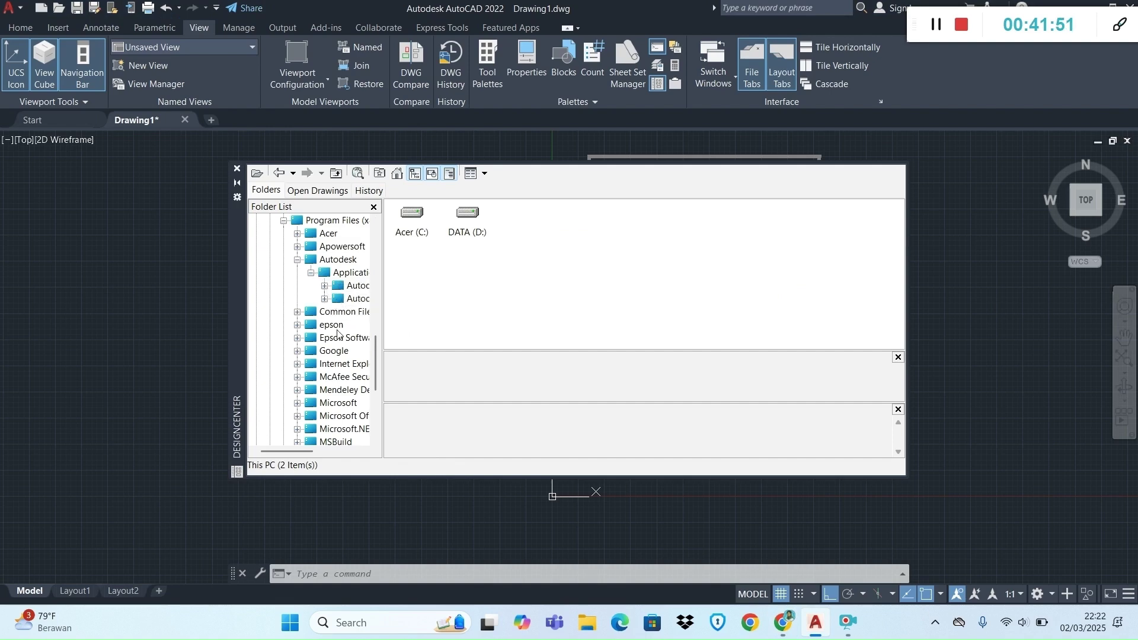
mouse_move(310, 449)
left_mouse_down()
mouse_move(345, 455)
mouse_move(327, 456)
left_mouse_up()
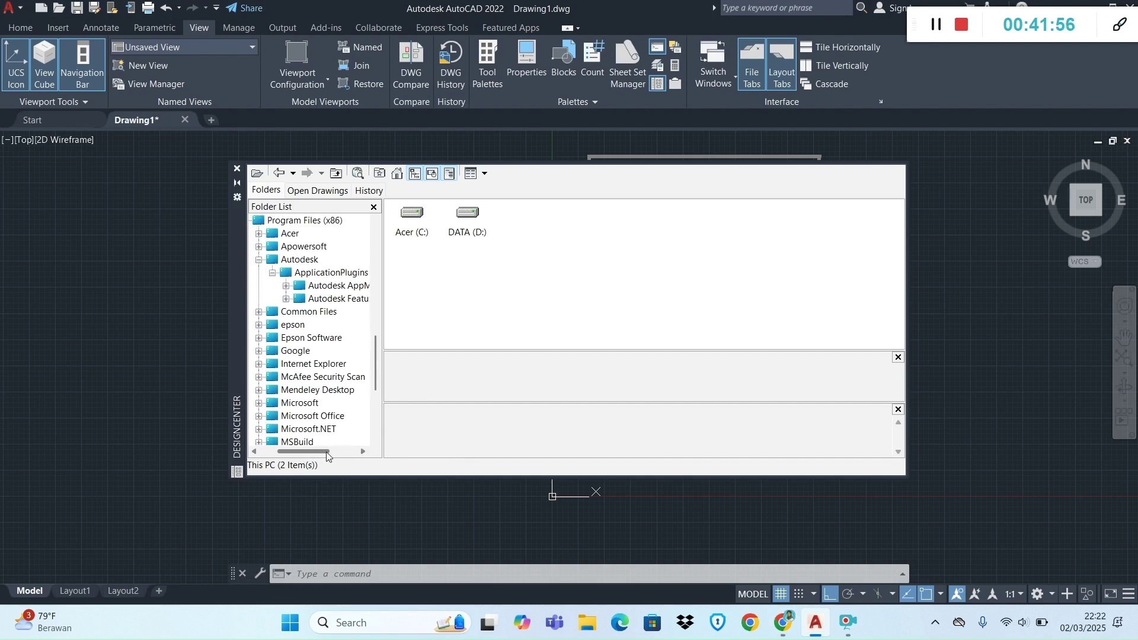
left_click(273, 273)
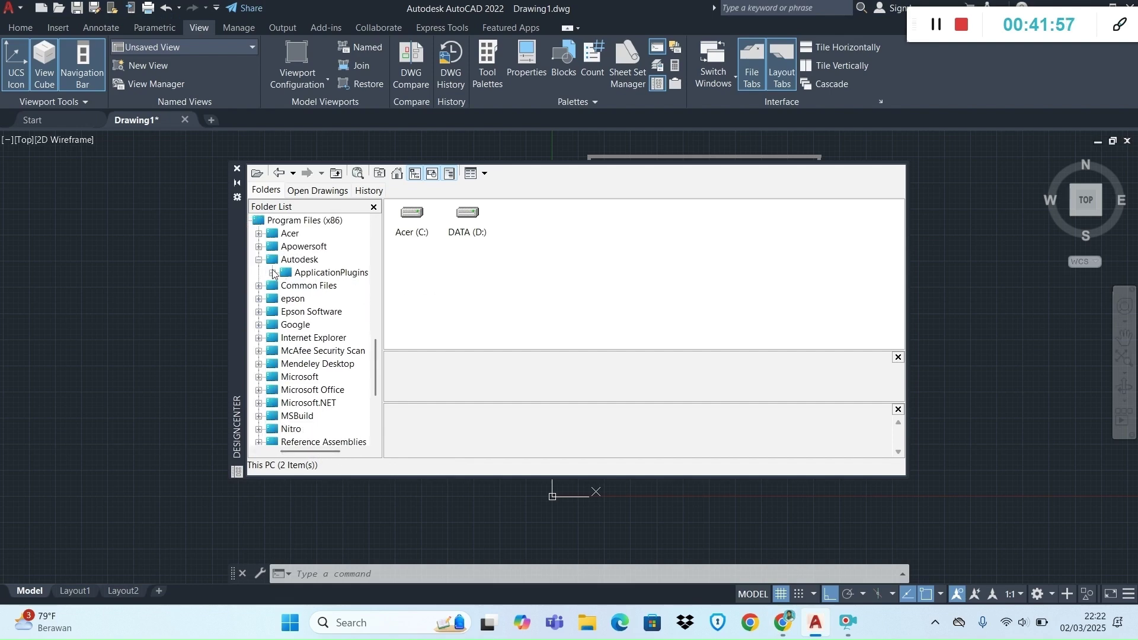
Collapse the Acer (C:) tree in the DesignCenter folder list, then expand both DATA (D:) and Acer (C:) to their main folders.
scroll(291, 315, "down", 4)
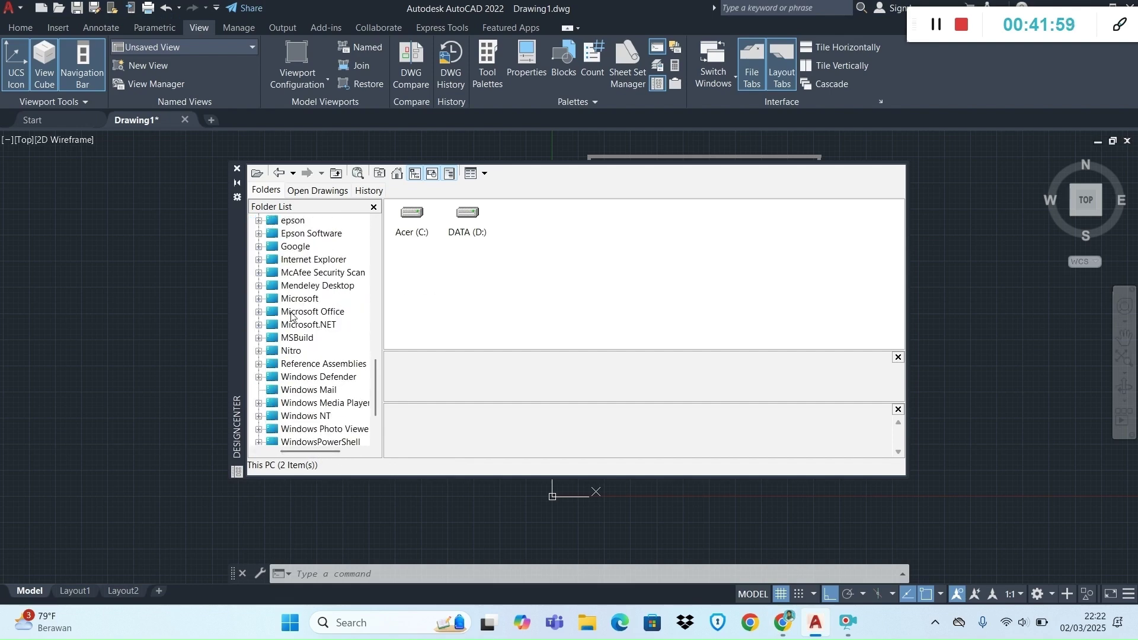
scroll(291, 316, "up", 8)
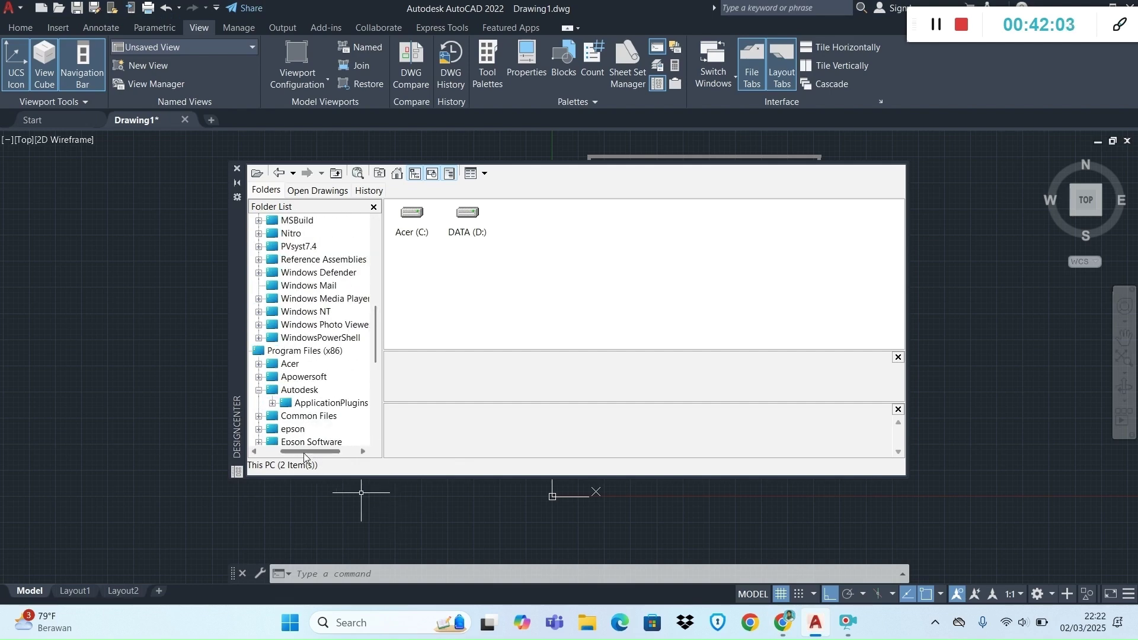
scroll(304, 452, "up", 1)
scroll(350, 321, "up", 10)
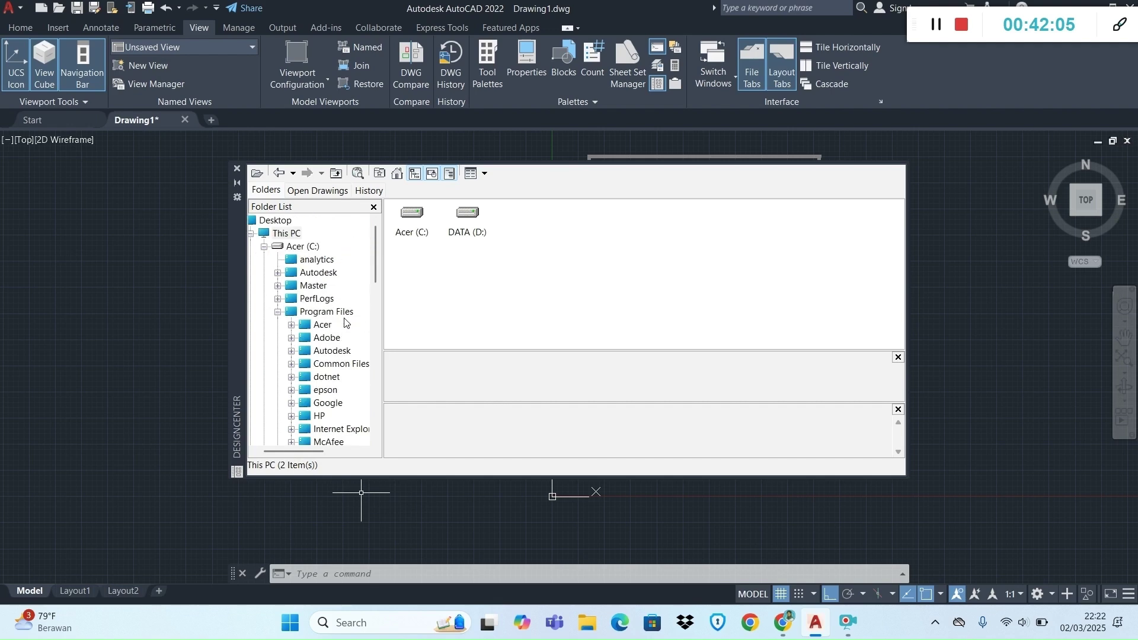
left_click(251, 234)
left_click(256, 234)
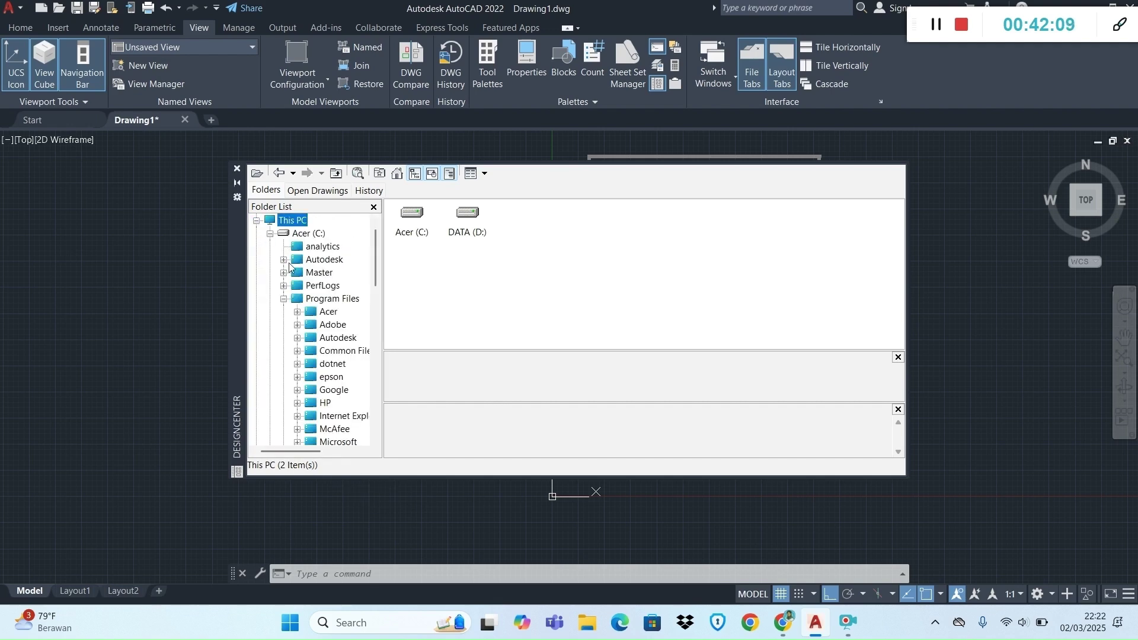
left_click(269, 234)
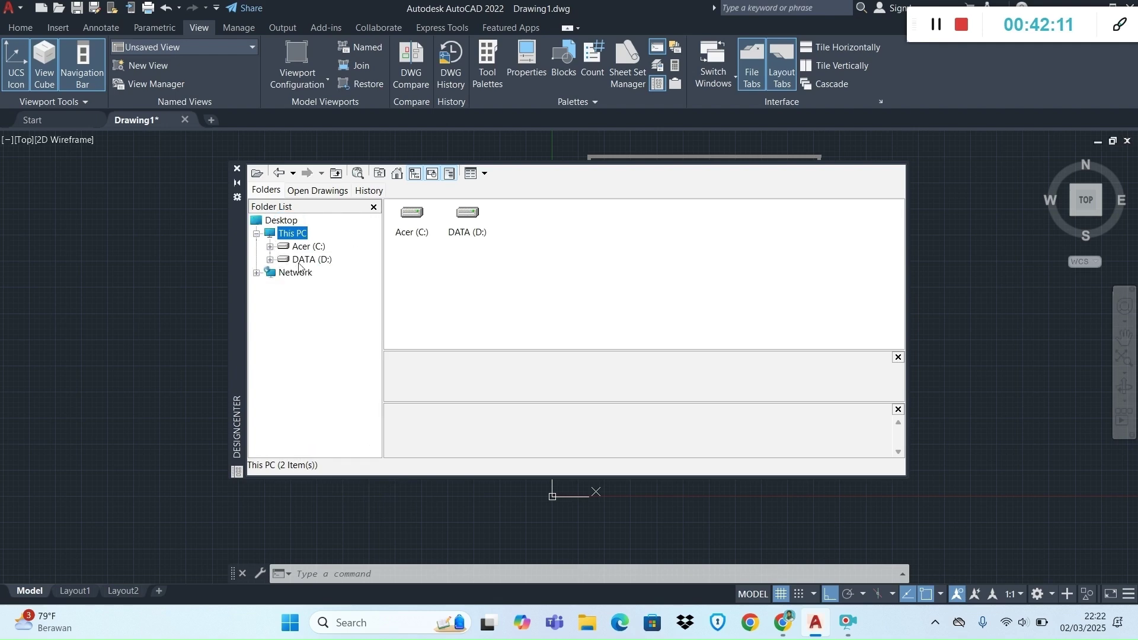
left_click(269, 259)
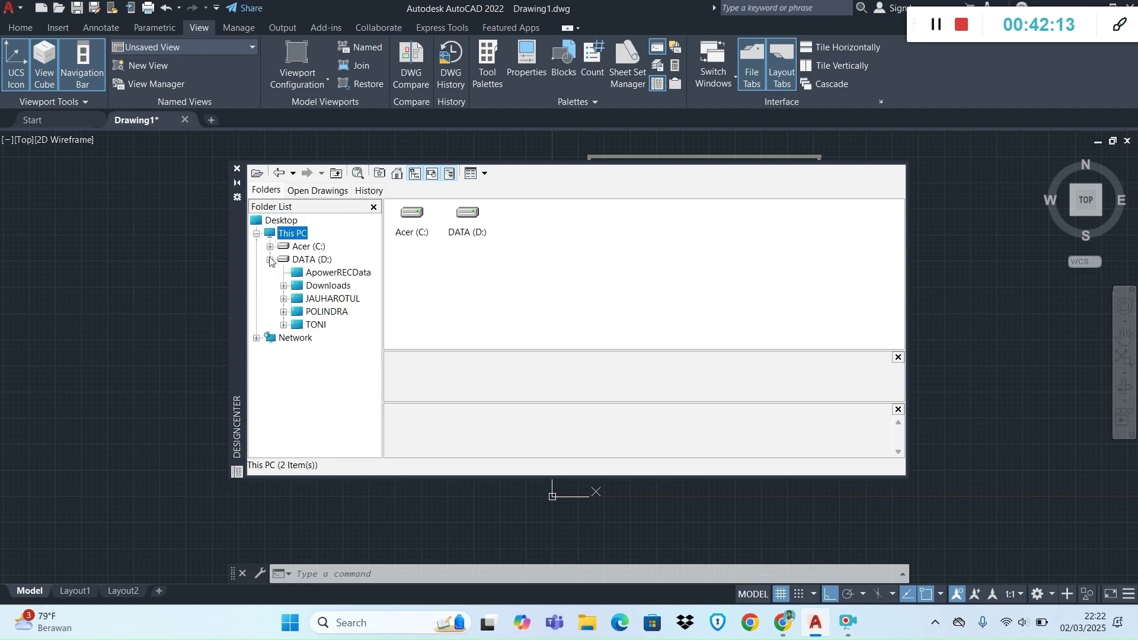
left_click(270, 247)
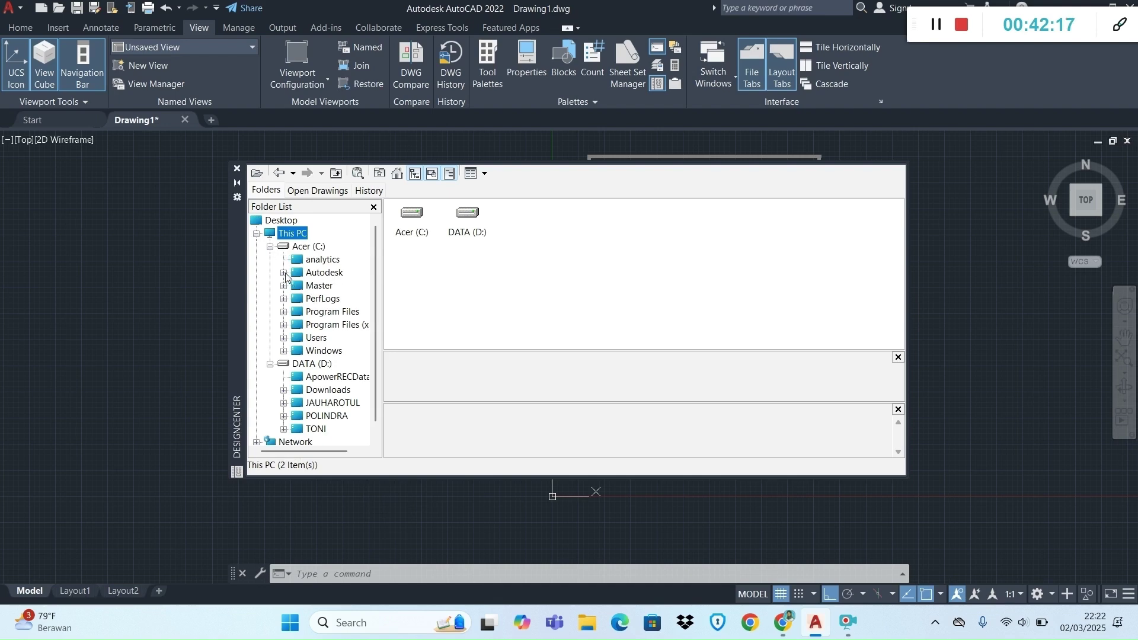
Expand the Autodesk folder directly under Acer (C:), look inside its WI subfolder, and collapse WI again.
left_click(284, 273)
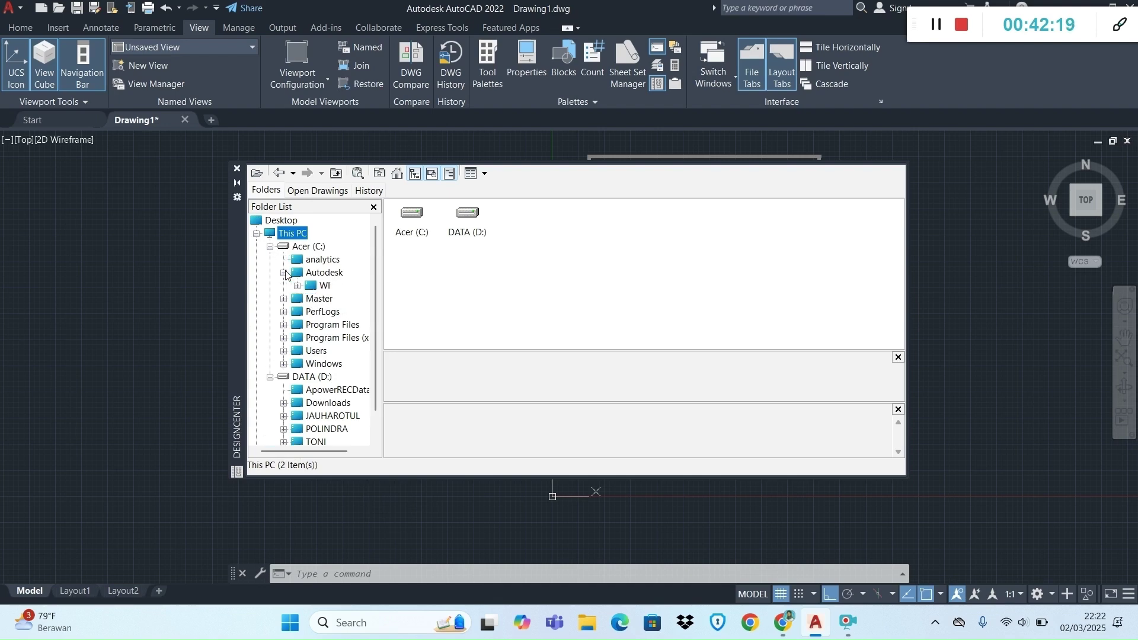
left_click(297, 285)
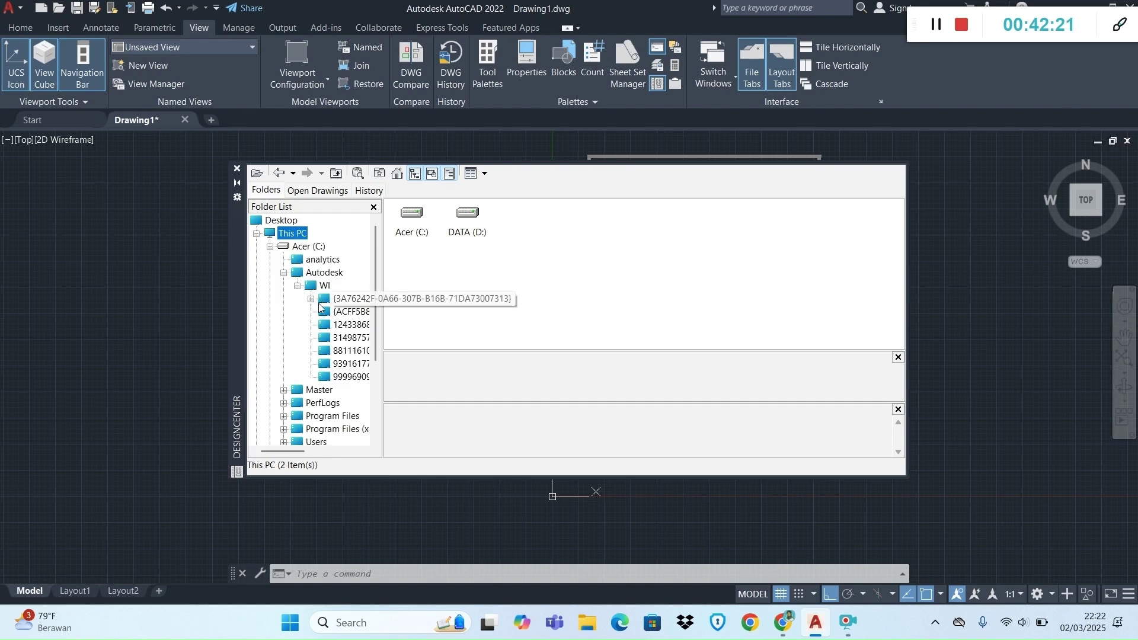
left_click(297, 286)
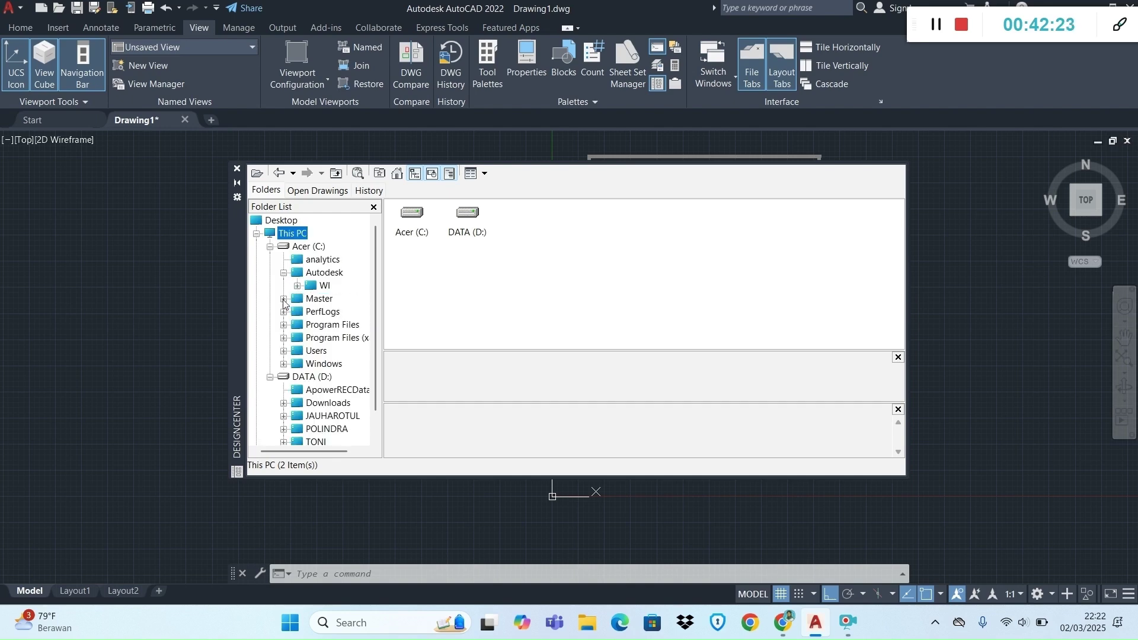
Expand Program Files > Autodesk > AutoCAD 2022 in the DesignCenter folder list.
left_click(283, 324)
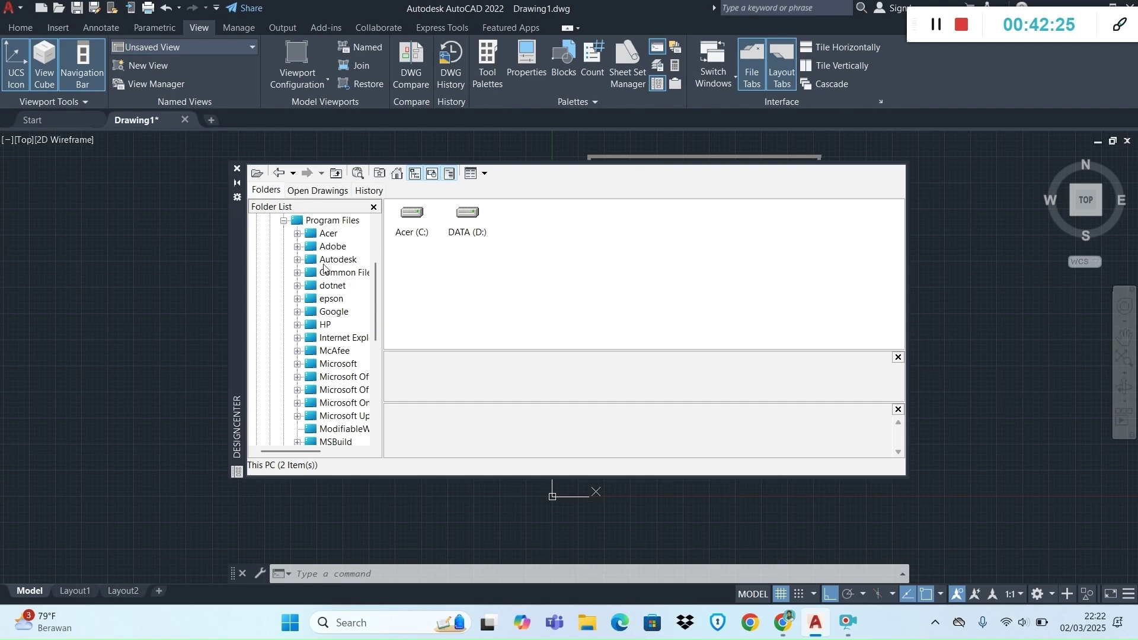
left_click(298, 259)
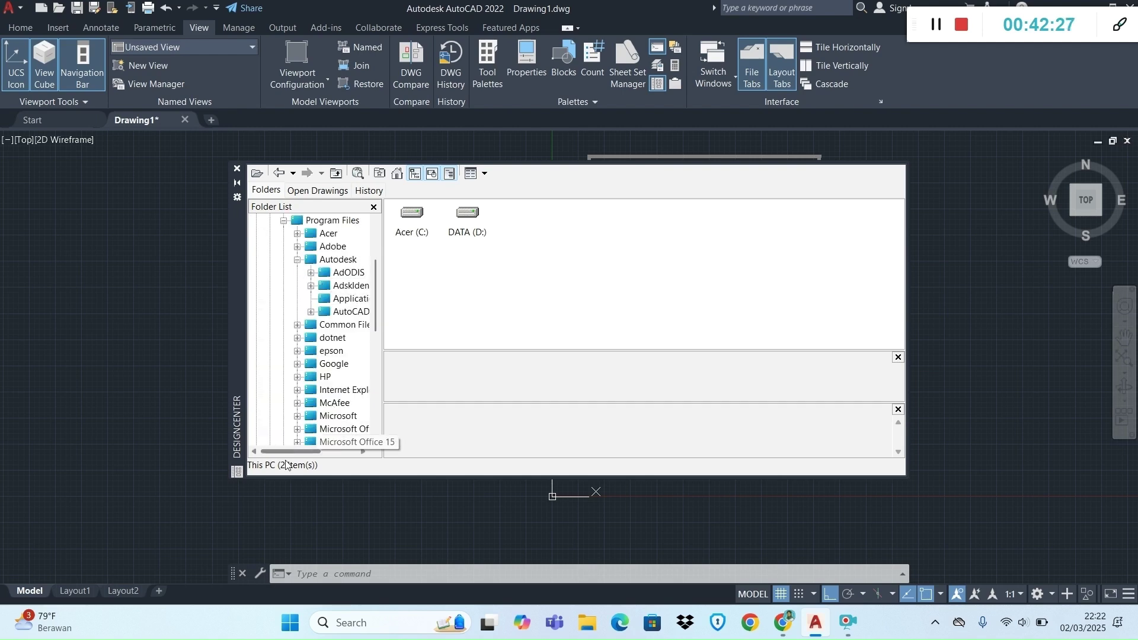
left_click_drag(286, 452, 309, 462)
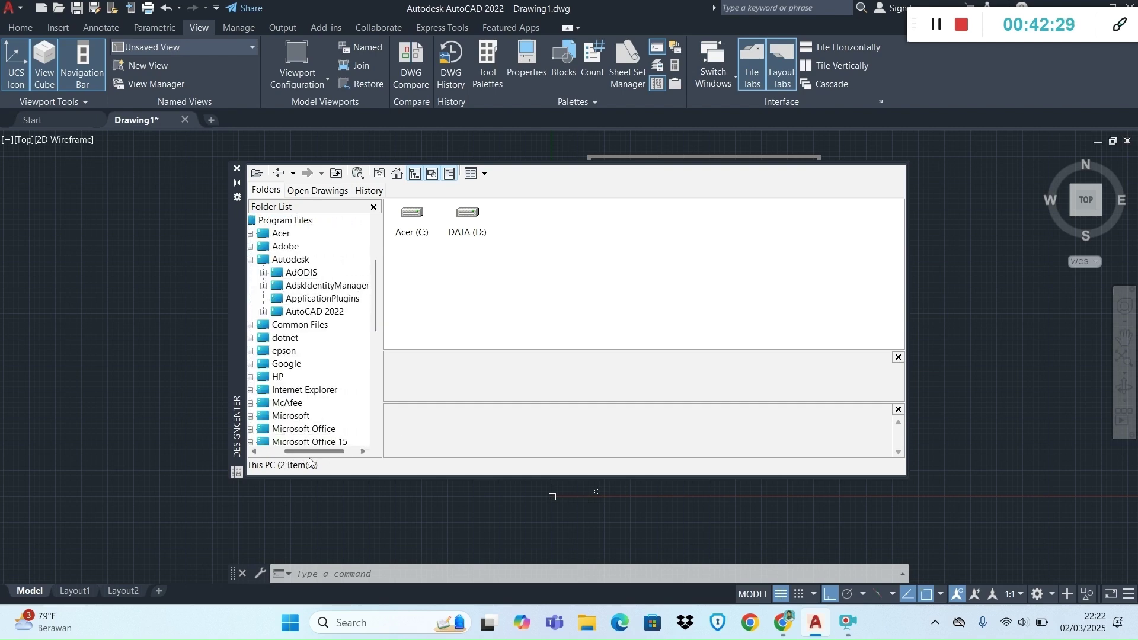
left_click(264, 313)
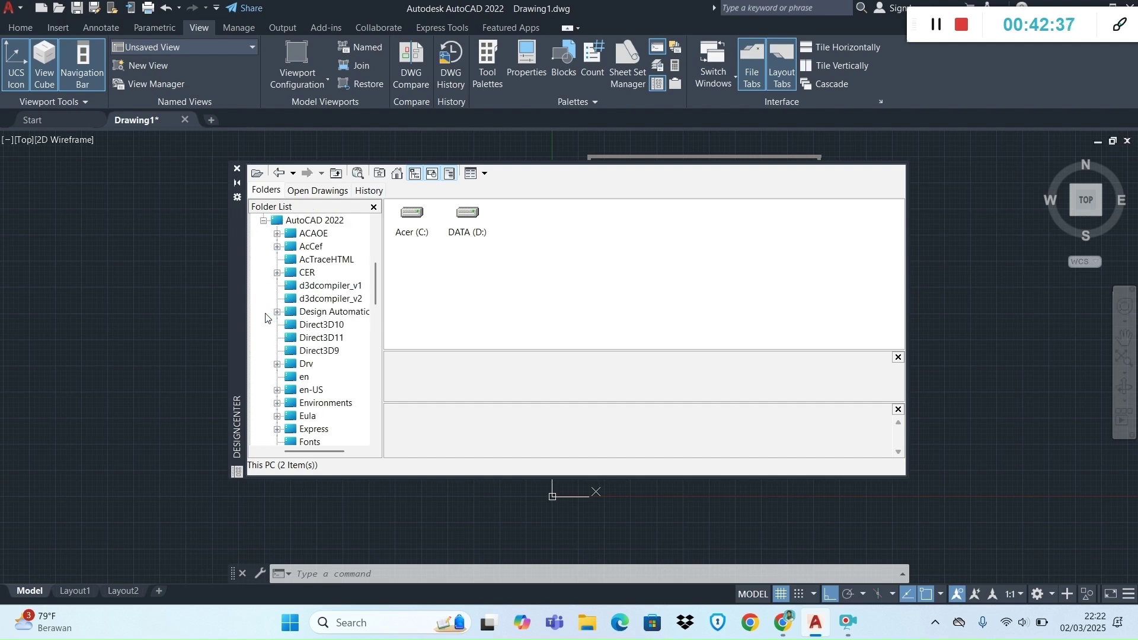
Expand en-US under AutoCAD 2022, then switch to Chrome and check the House Designer.dwg path on page 92 of the module.
scroll(313, 352, "down", 2)
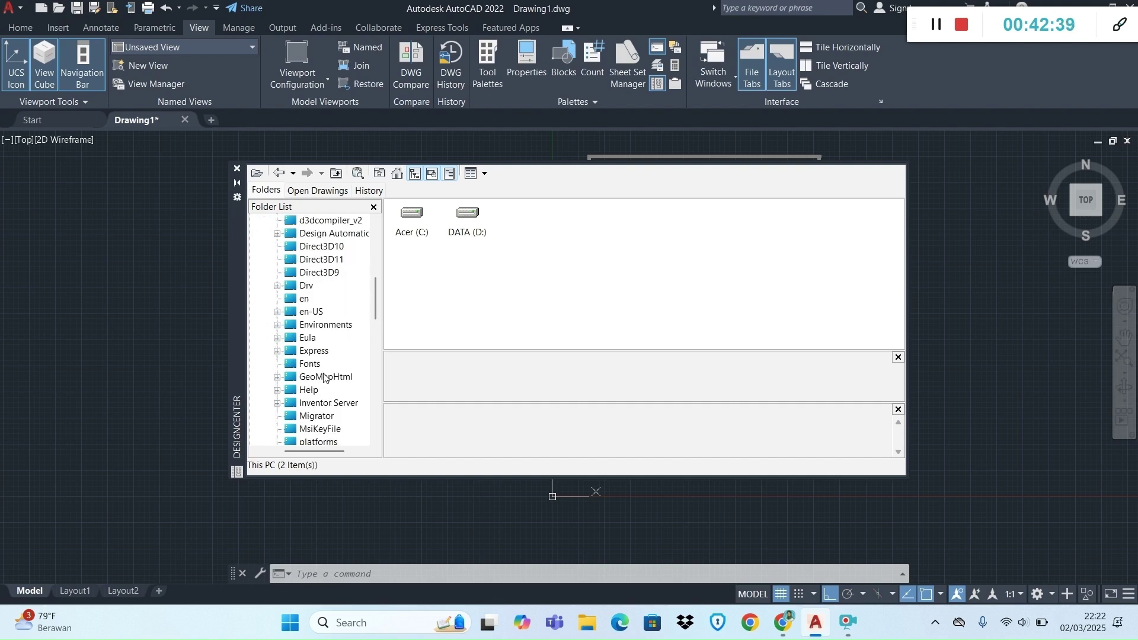
left_click(277, 312)
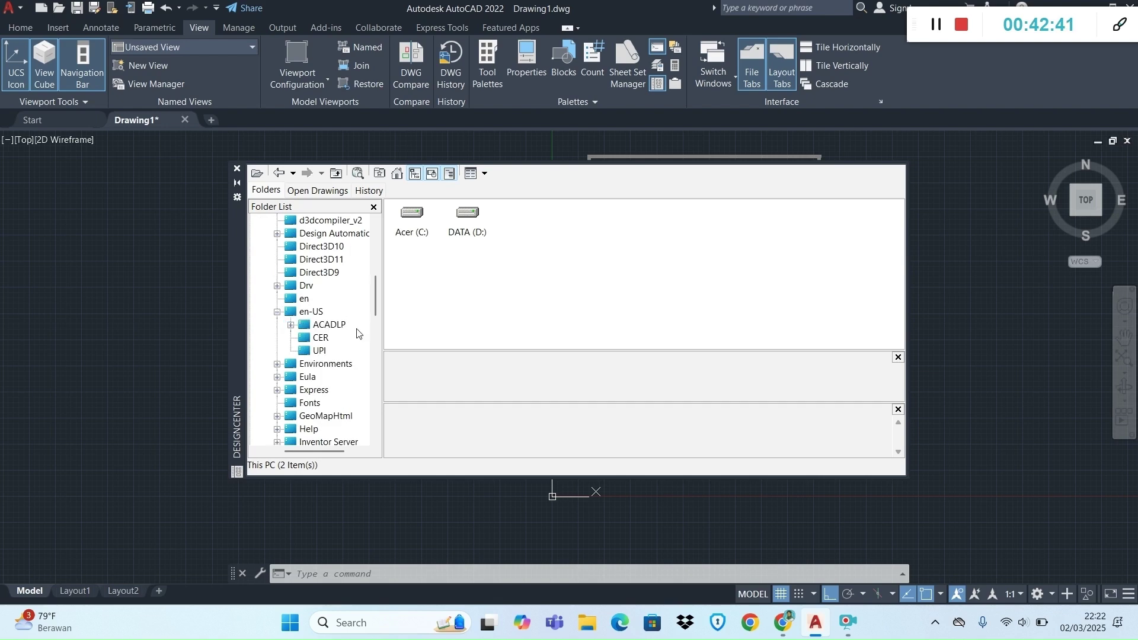
key("alt+Tab")
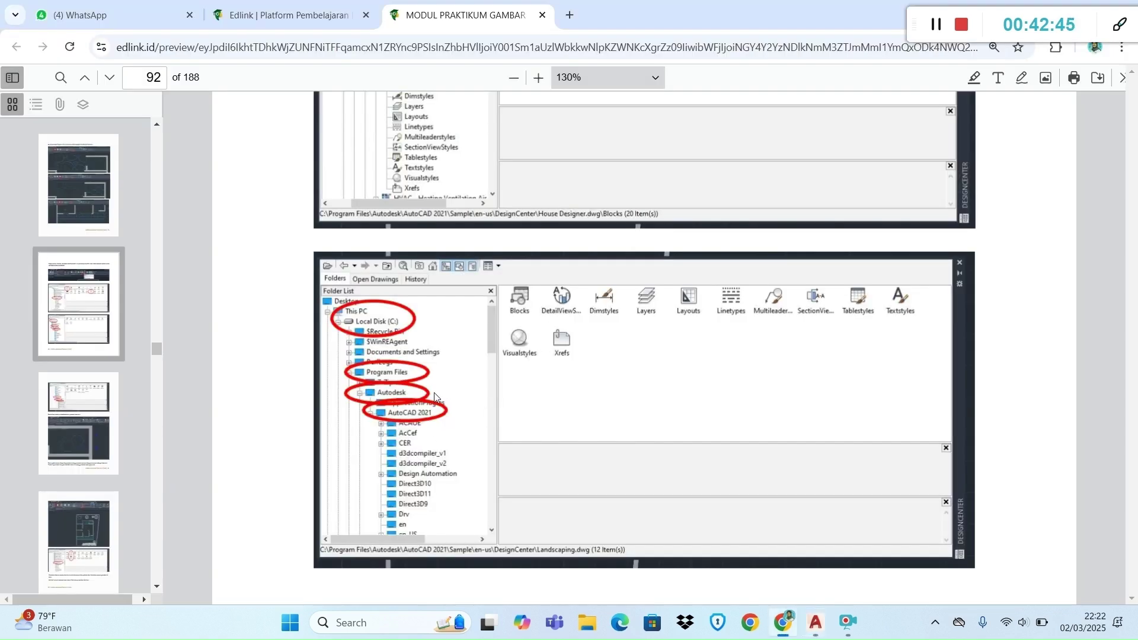
scroll(429, 440, "down", 2)
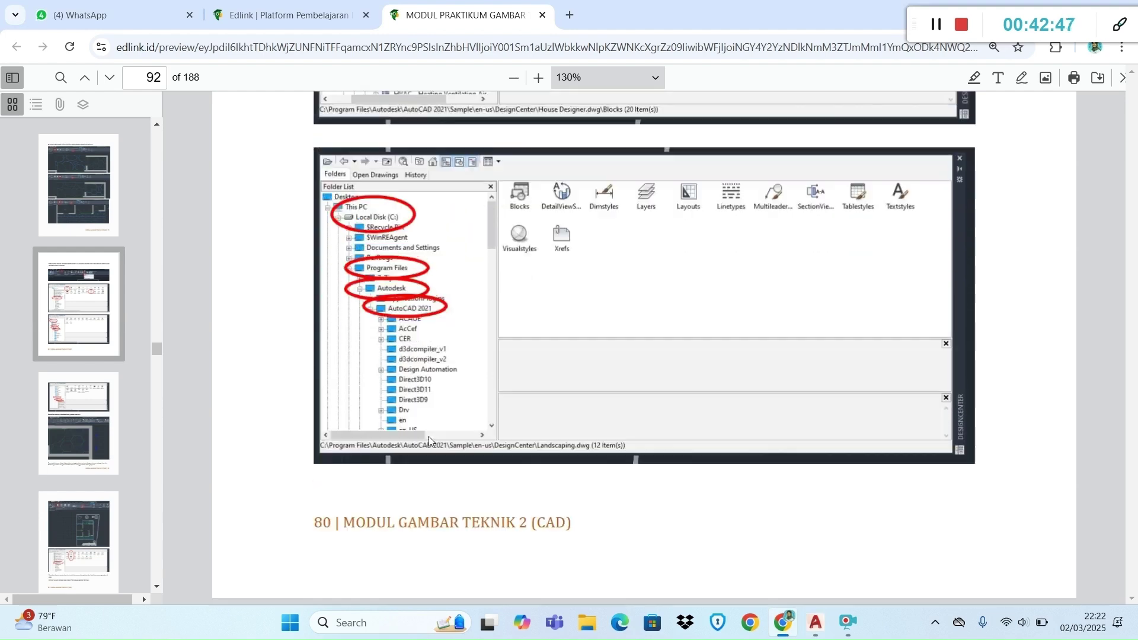
scroll(429, 441, "up", 6)
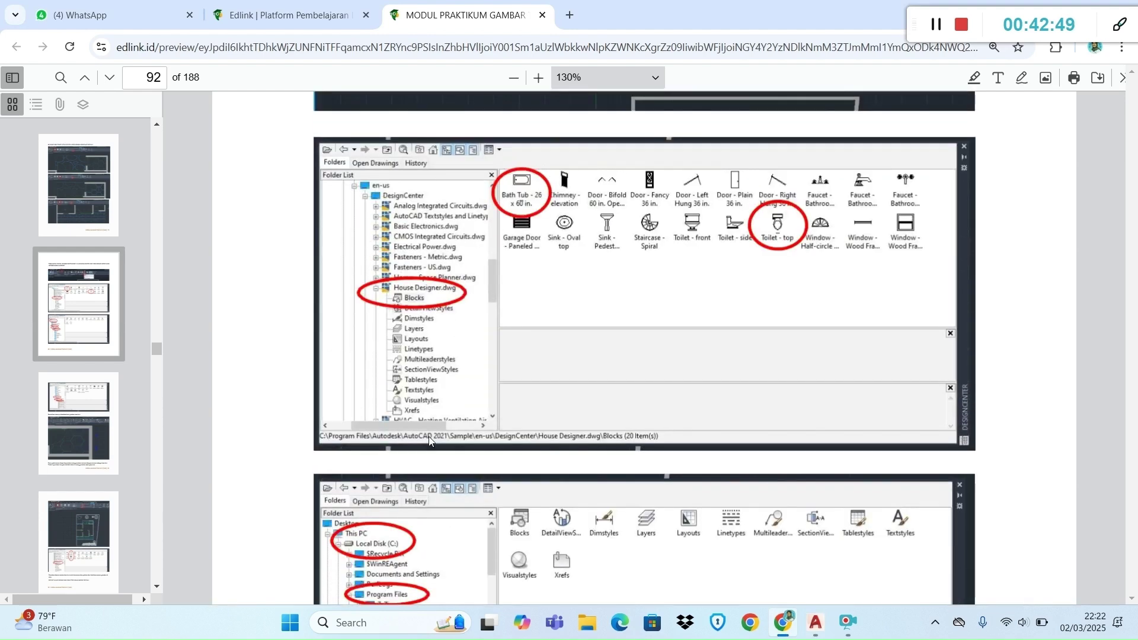
Switch back to AutoCAD, look inside the ACADLP subfolder of en-US, and collapse both folders.
key("alt+Tab")
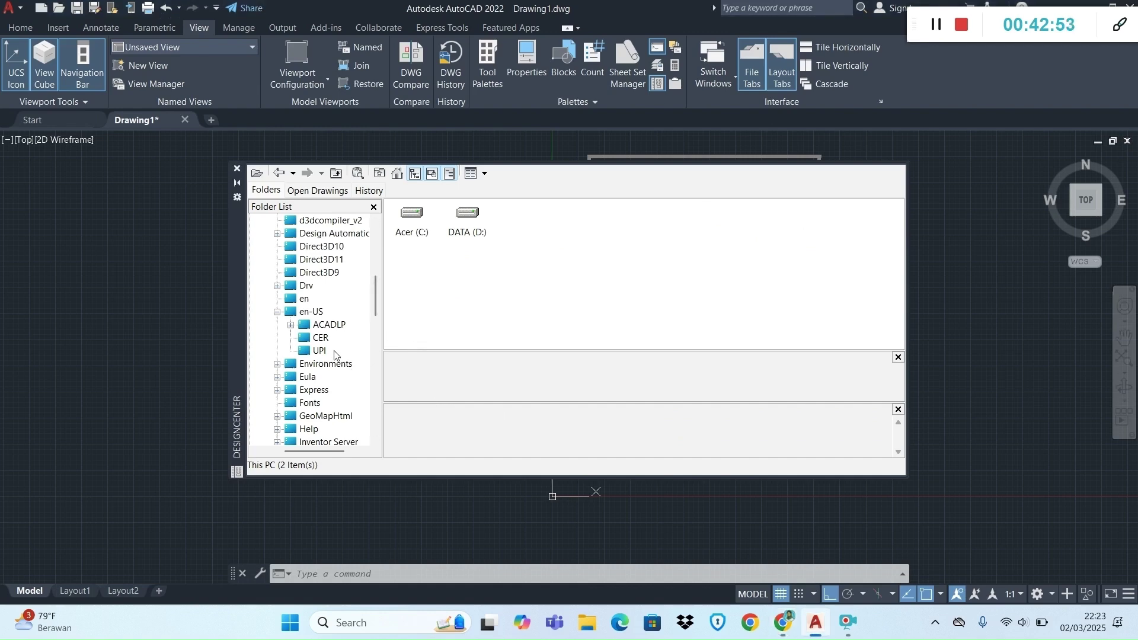
left_click(291, 324)
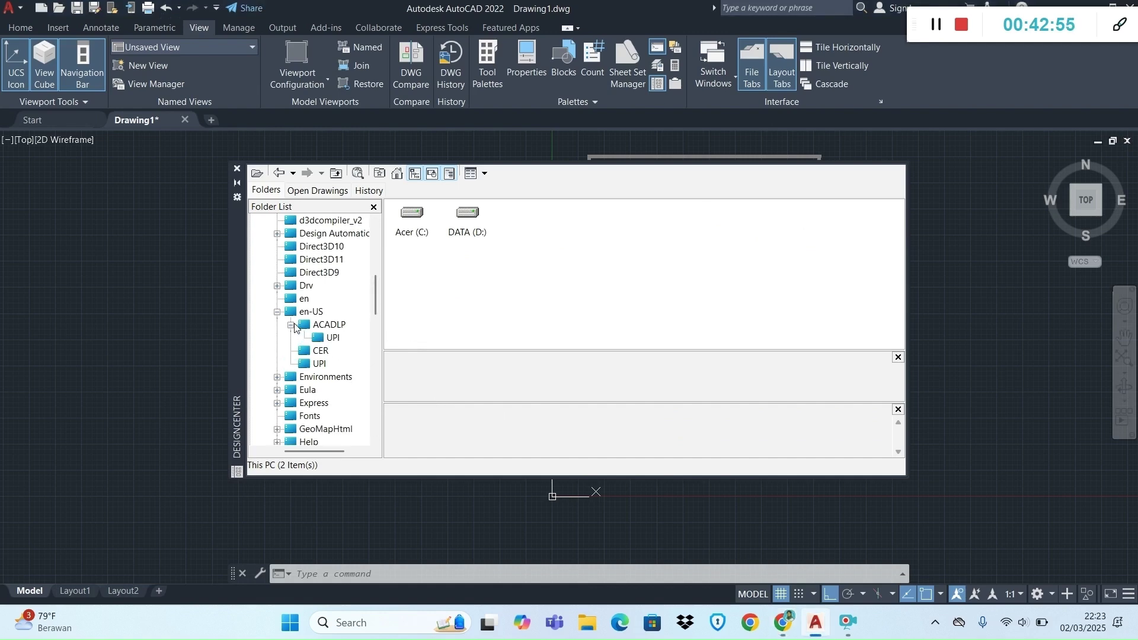
left_click(291, 325)
left_click(278, 313)
Search the AutoCAD 2022 subfolders in the DesignCenter folder list for House Designer.dwg, expanding en-US again.
scroll(350, 339, "down", 2)
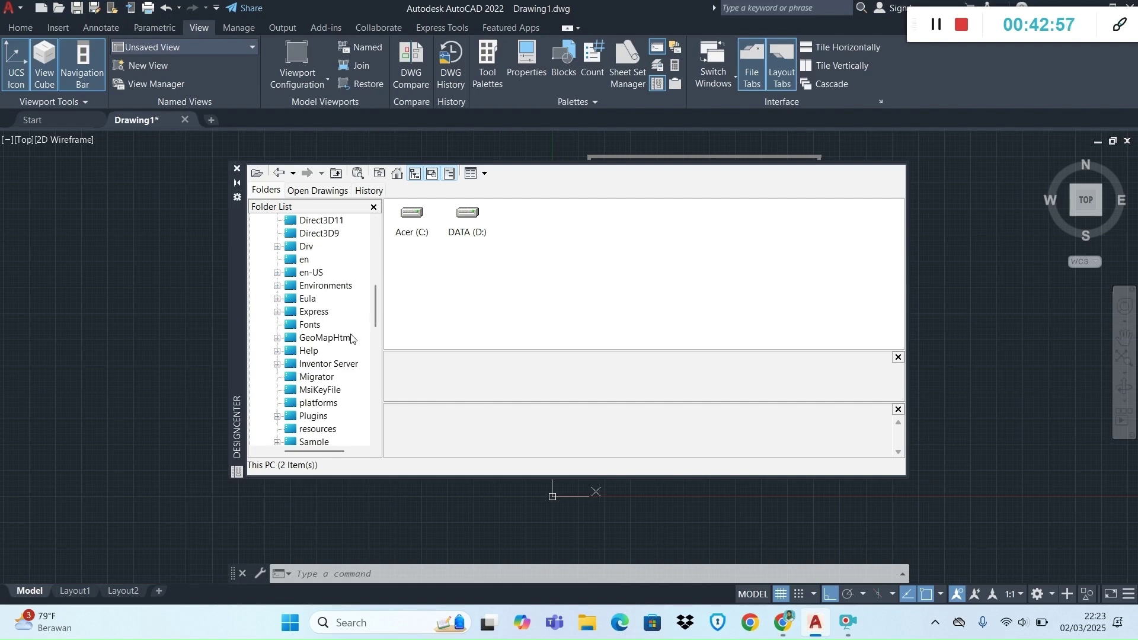
scroll(350, 339, "up", 4)
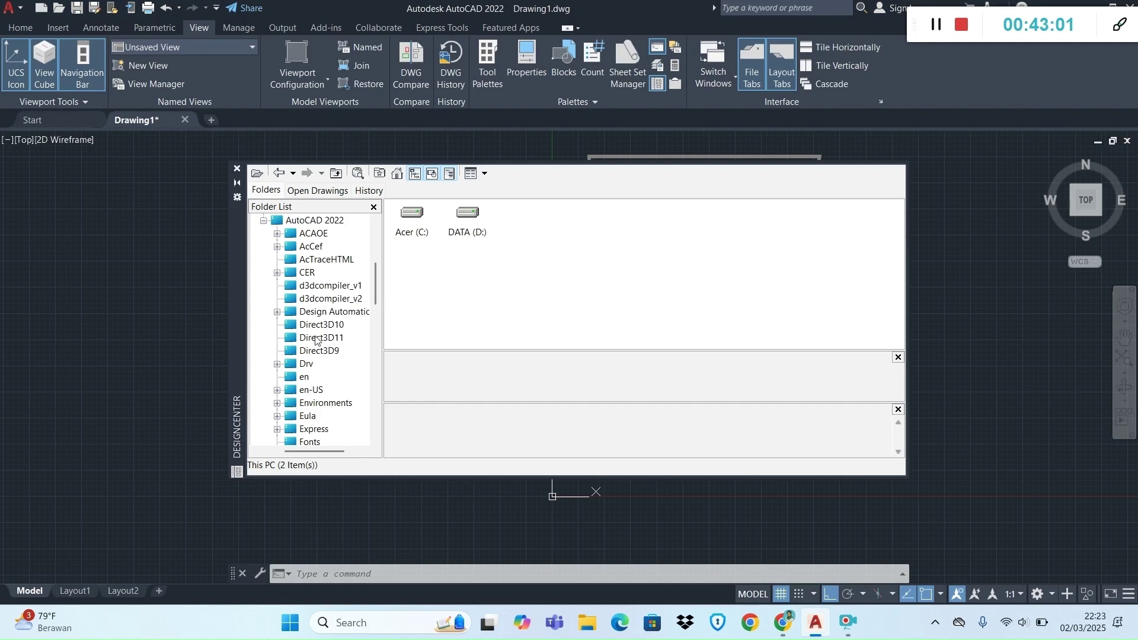
scroll(311, 353, "up", 1)
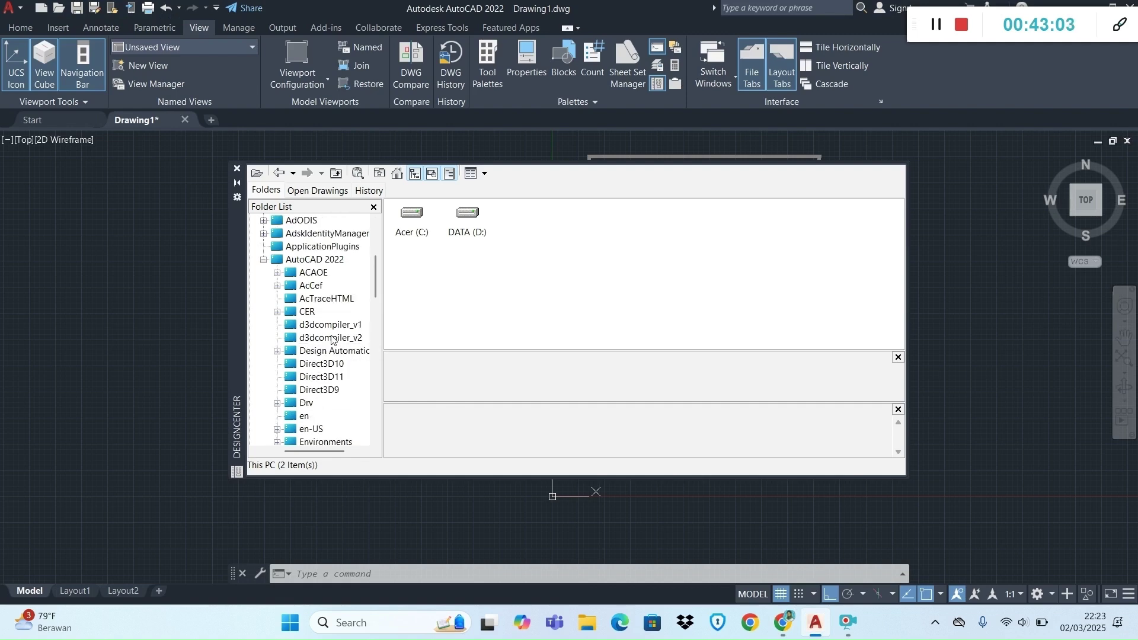
scroll(331, 341, "down", 2)
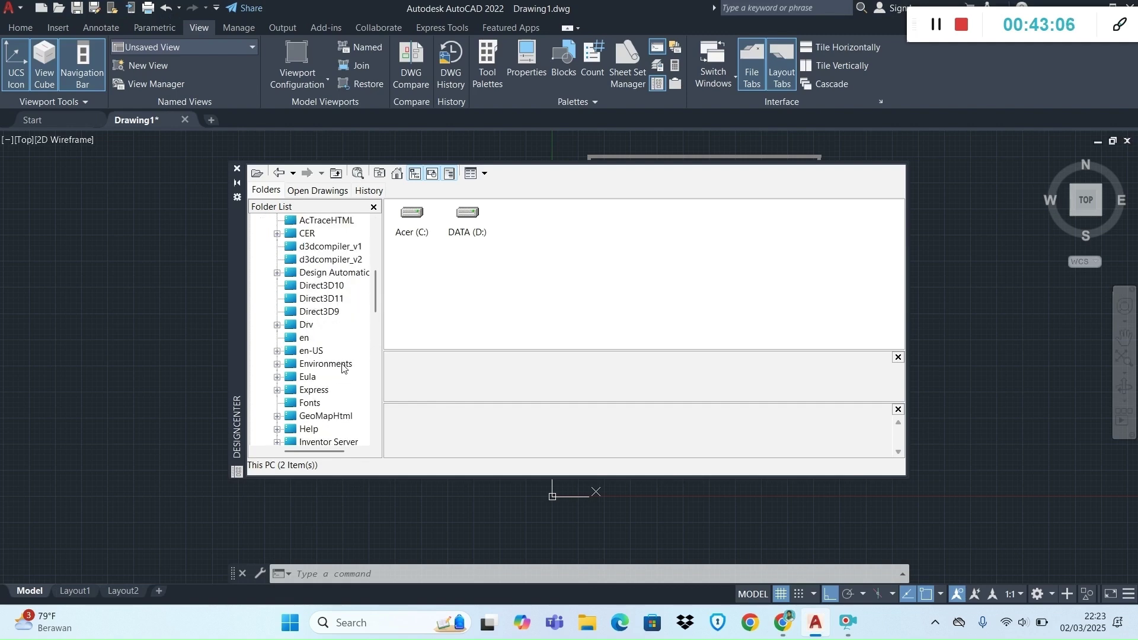
left_click(276, 350)
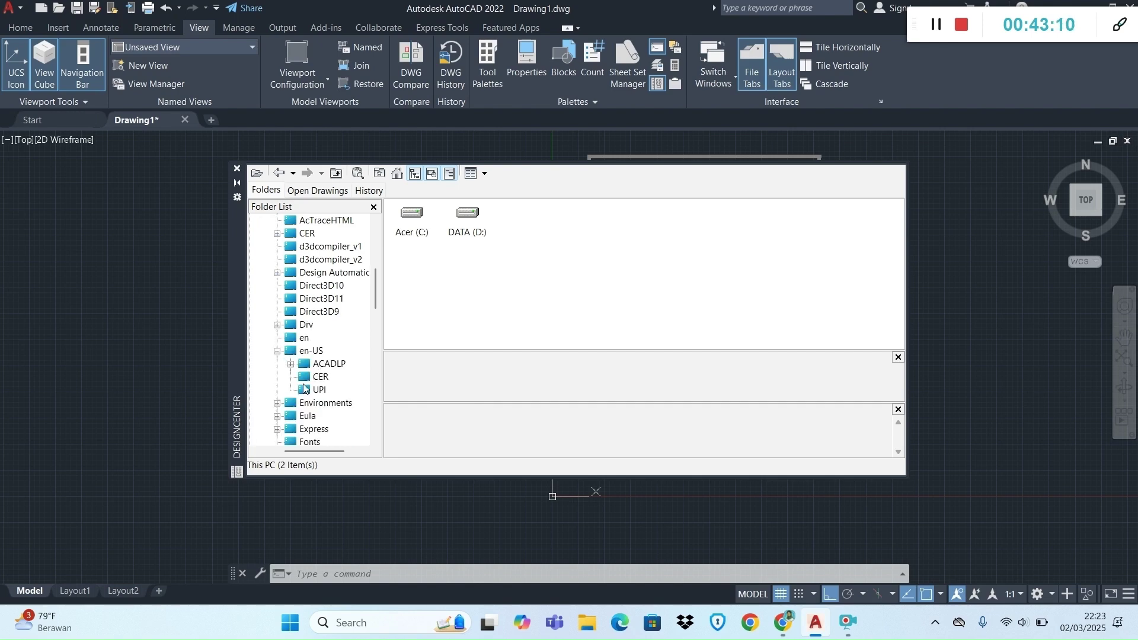
scroll(306, 389, "down", 4)
scroll(304, 392, "down", 5)
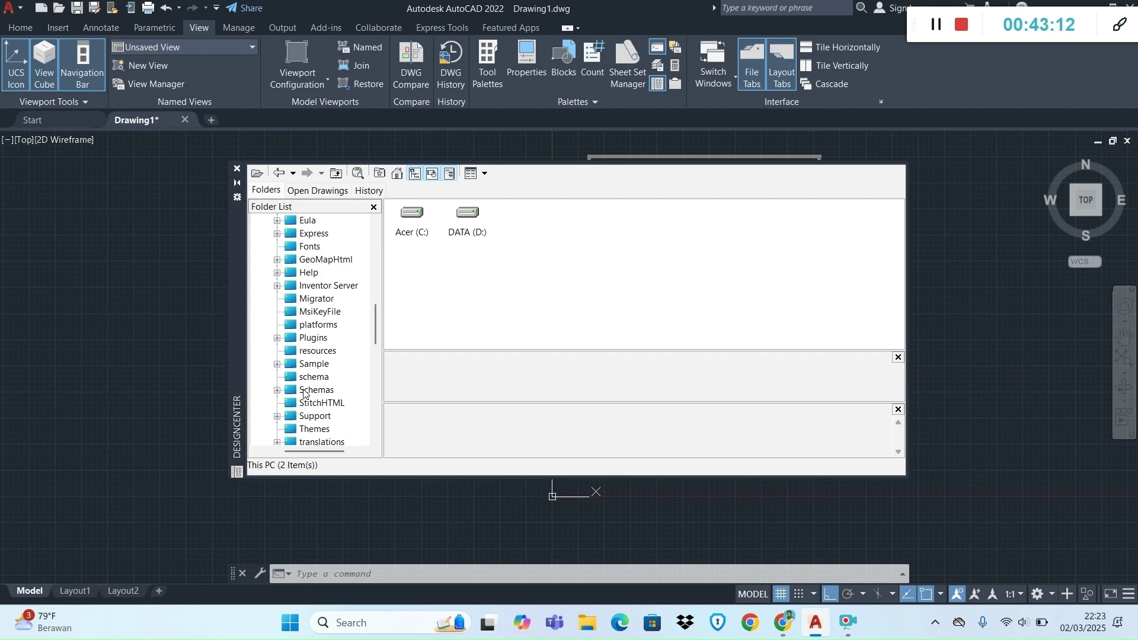
scroll(304, 393, "down", 1)
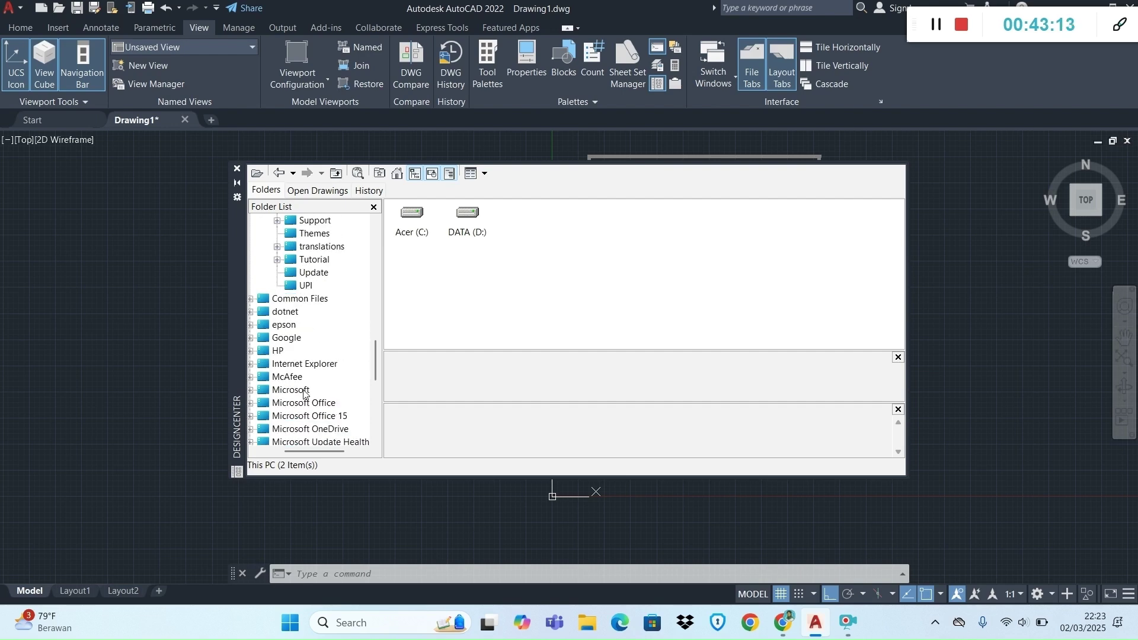
scroll(304, 394, "up", 3)
scroll(304, 395, "up", 3)
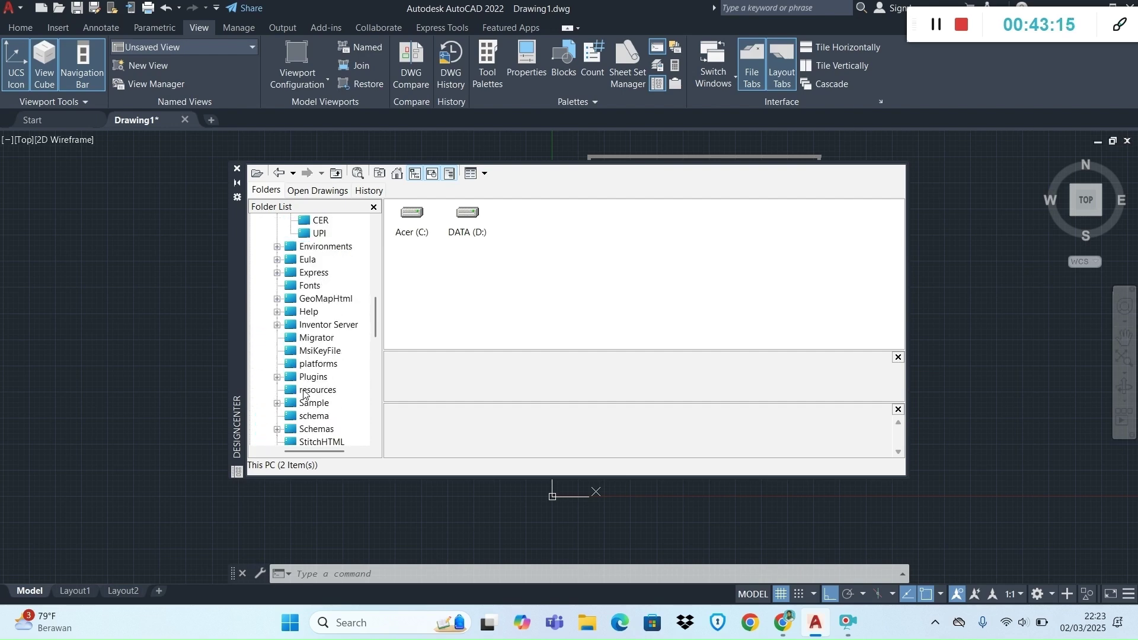
Switch to Chrome and read the rest of the DesignCenter folder path on page 93 of the module.
key("alt+Tab")
scroll(445, 391, "down", 5)
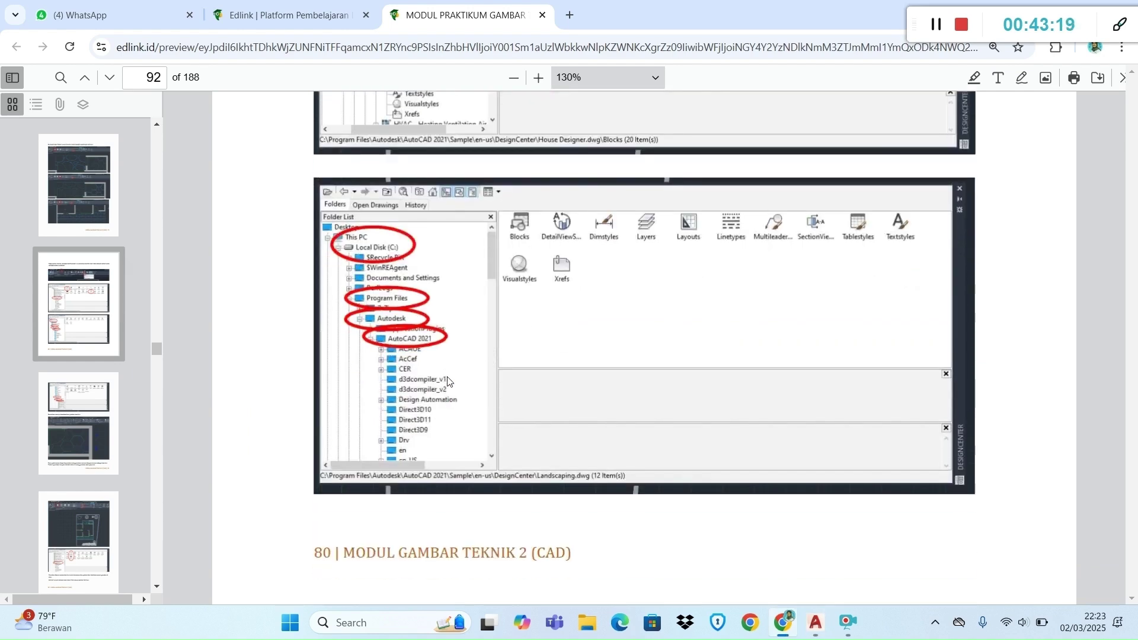
scroll(448, 381, "down", 8)
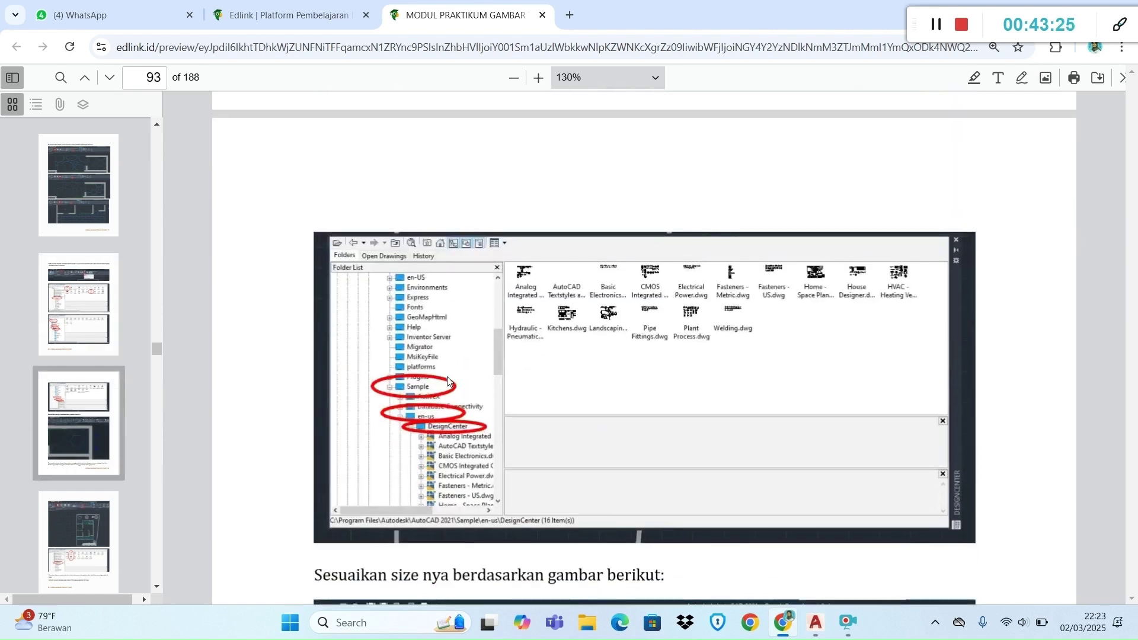
Switch back to AutoCAD and expand Sample > en-us > DesignCenter under AutoCAD 2022 in the folder list.
key("alt+Tab")
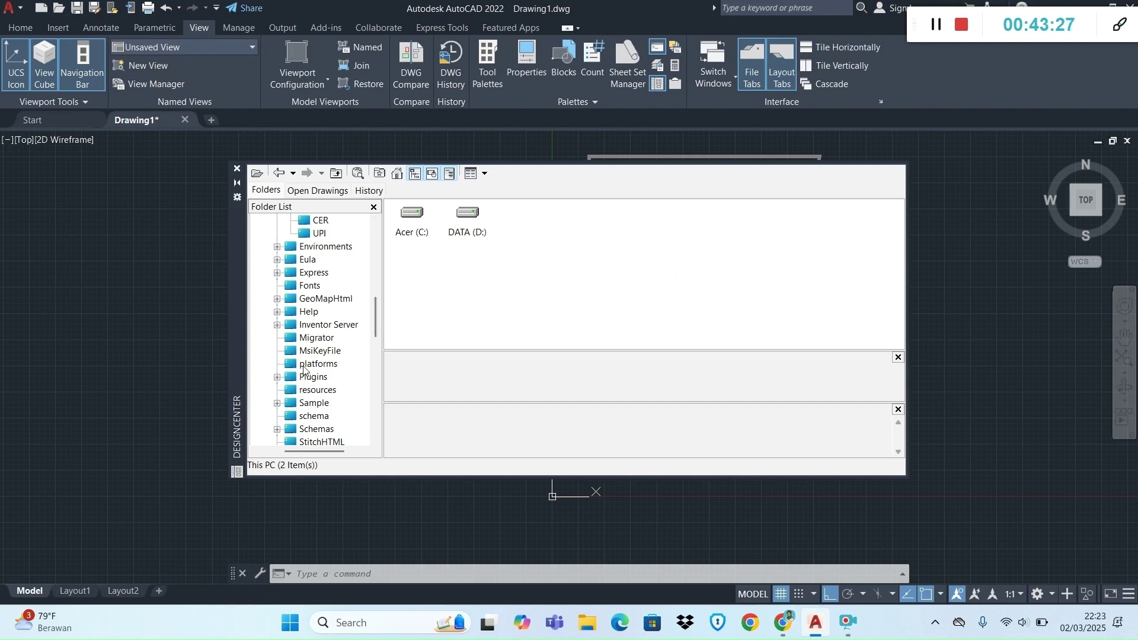
scroll(303, 369, "down", 1)
left_click(277, 364)
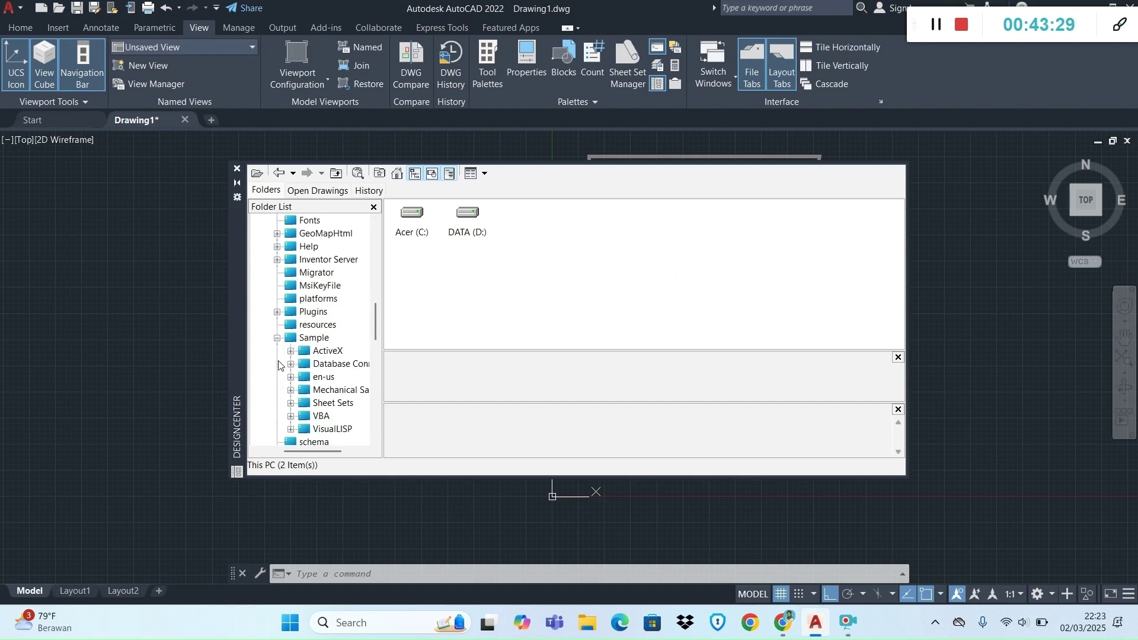
left_click(290, 376)
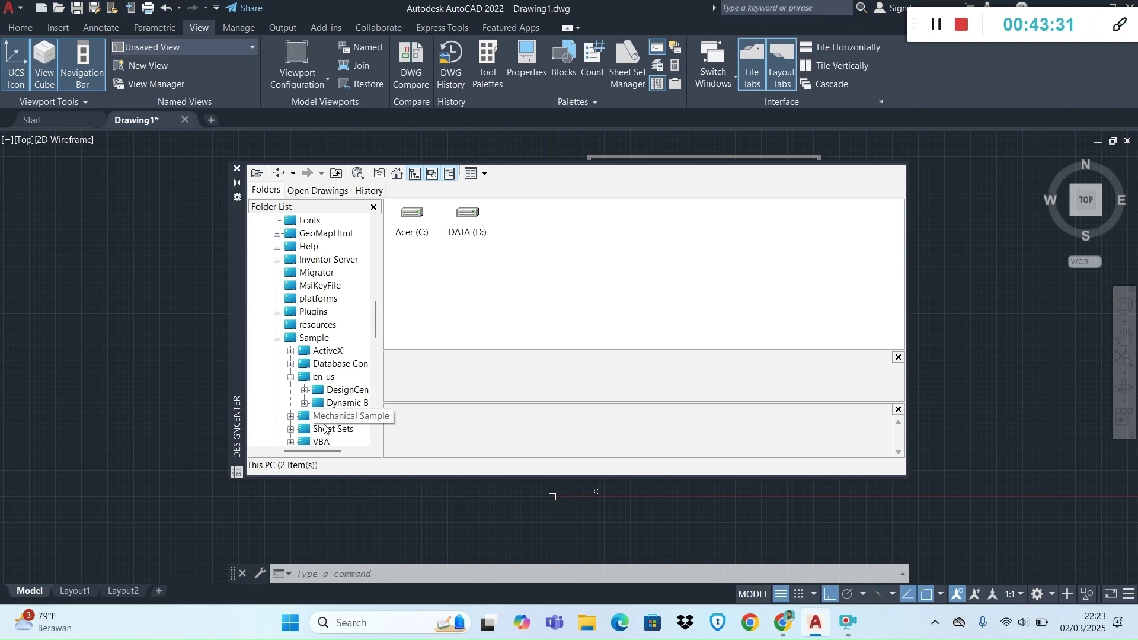
left_click_drag(306, 451, 323, 451)
left_click(273, 391)
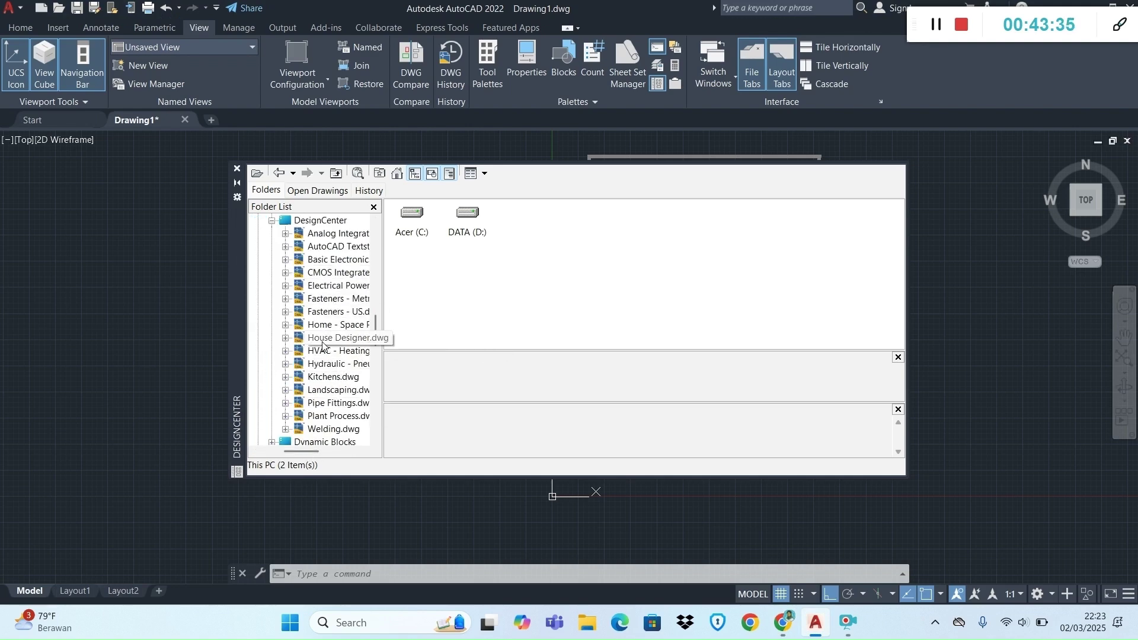
Check page 92 of the module in Chrome, and display the Blocks of House Designer.dwg in AutoCAD's DesignCenter.
key("alt+Tab")
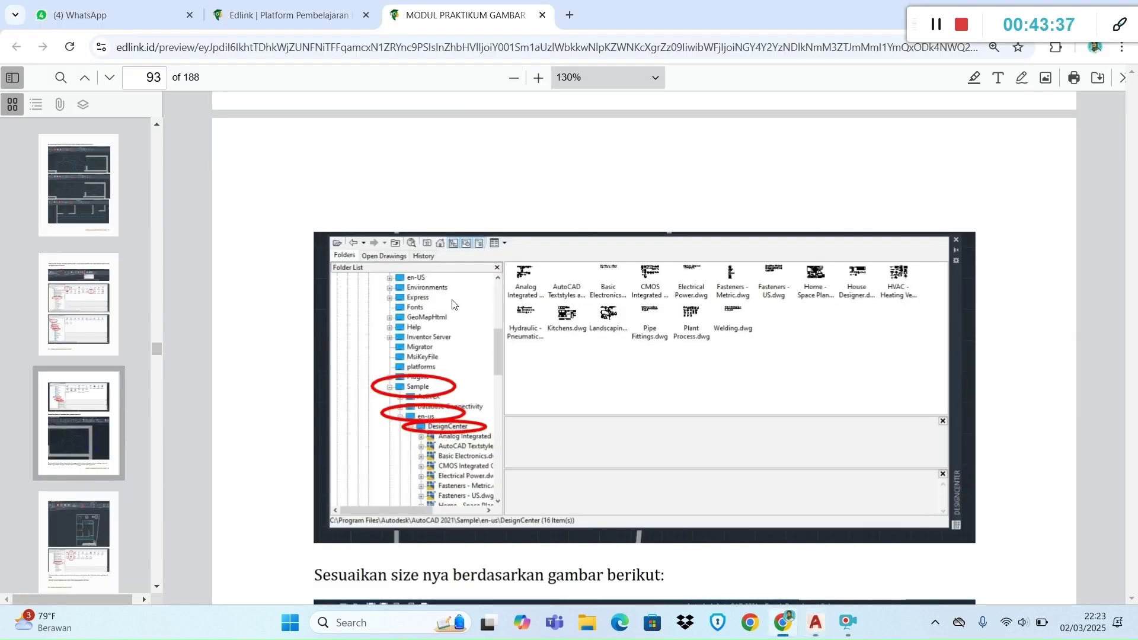
scroll(452, 304, "up", 10)
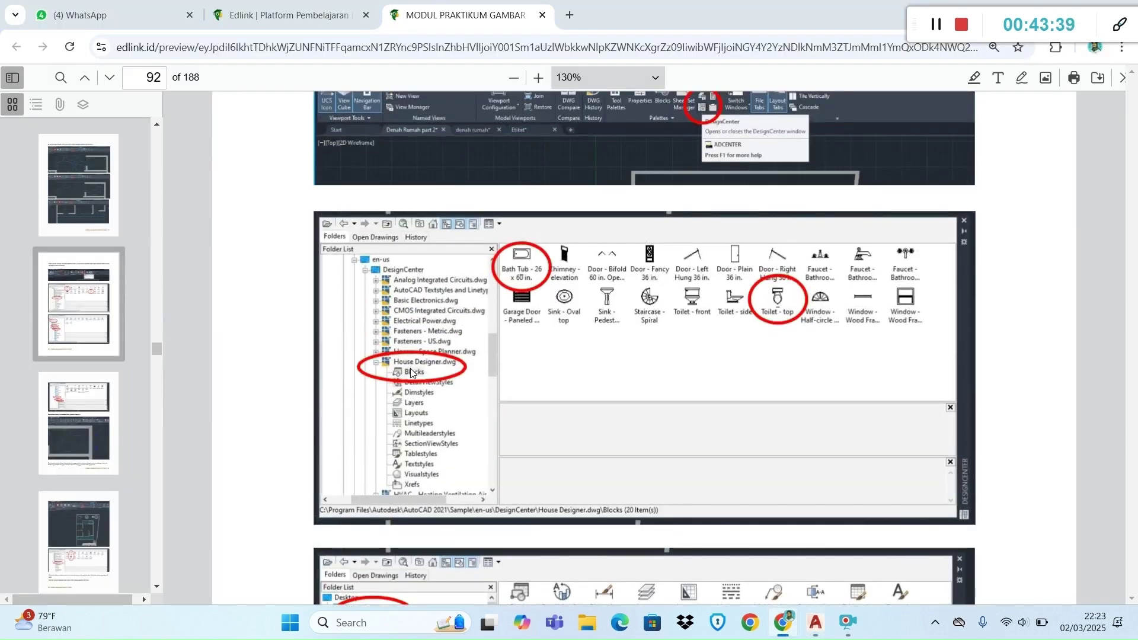
key("alt+Tab")
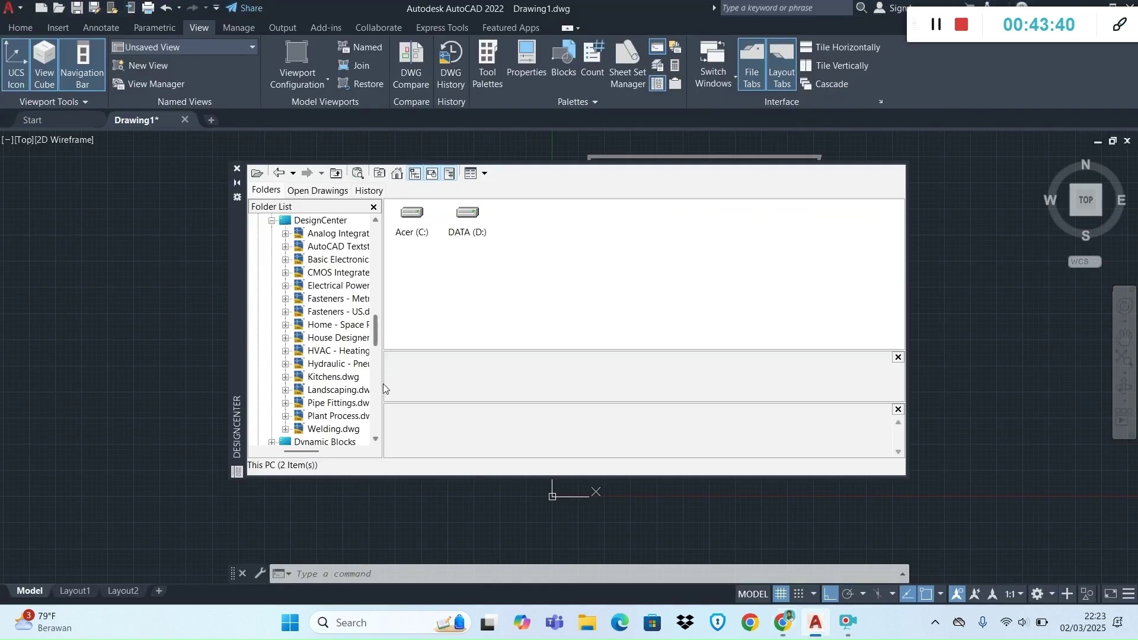
left_click(285, 338)
key("alt+Tab")
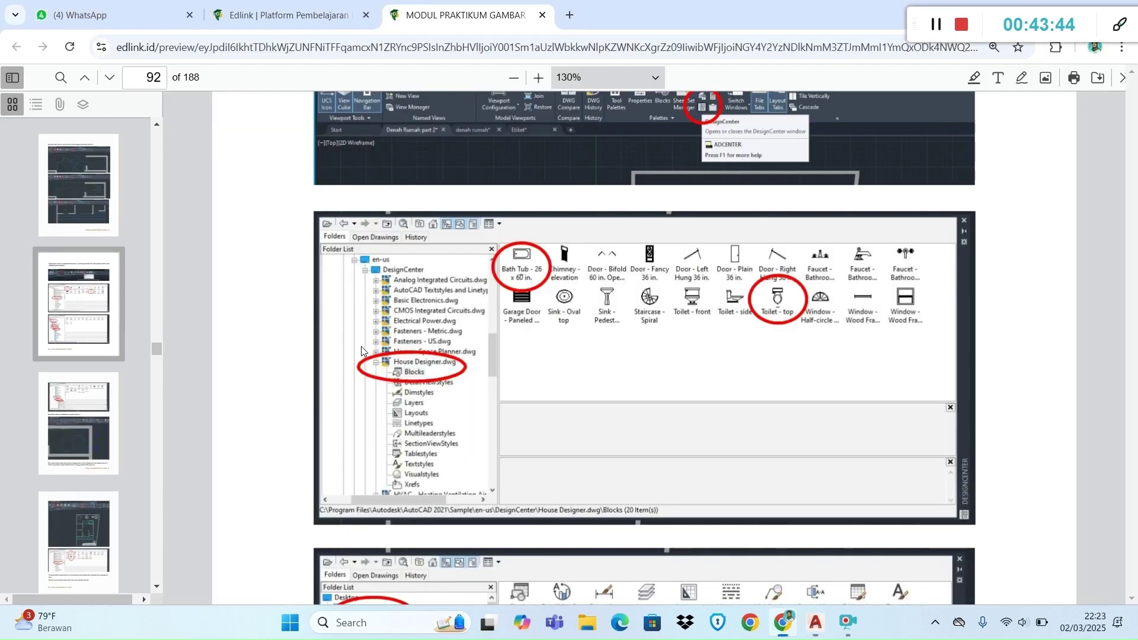
key("alt+Tab")
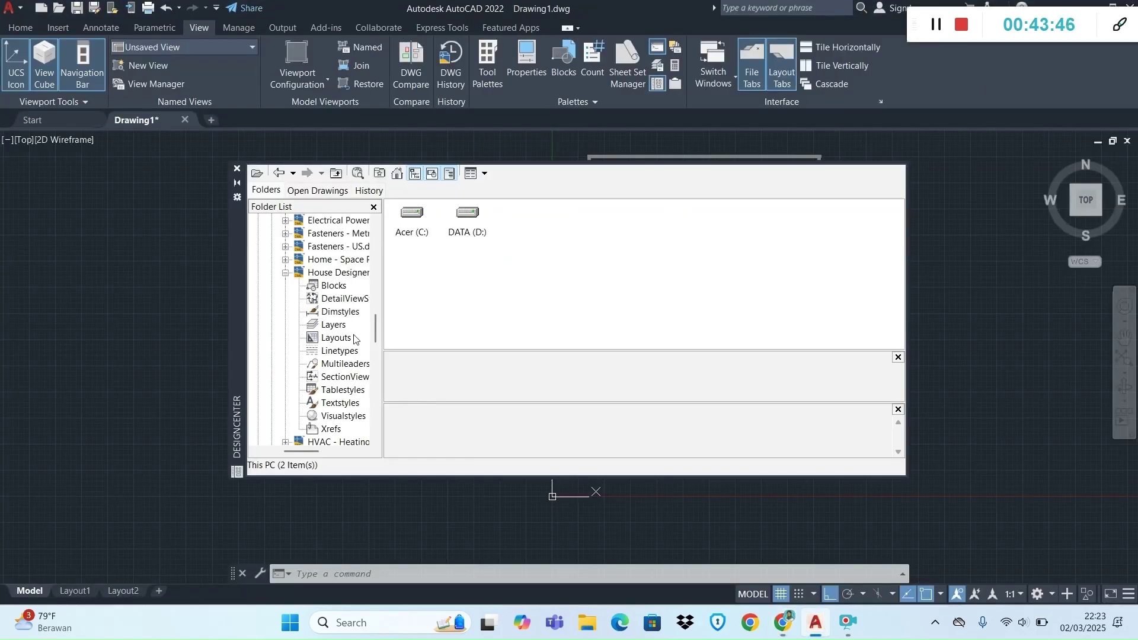
left_click(313, 286)
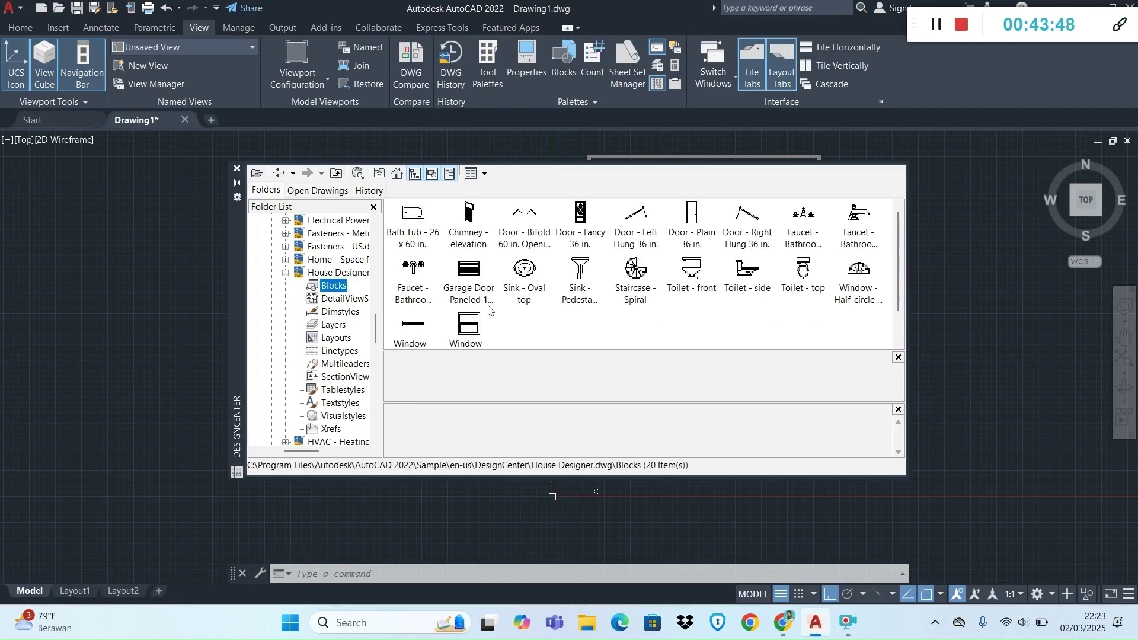
Retrace the folder path from Acer (C:) through Program Files > Autodesk > AutoCAD 2022, and collapse its en-US folder.
scroll(342, 338, "up", 7)
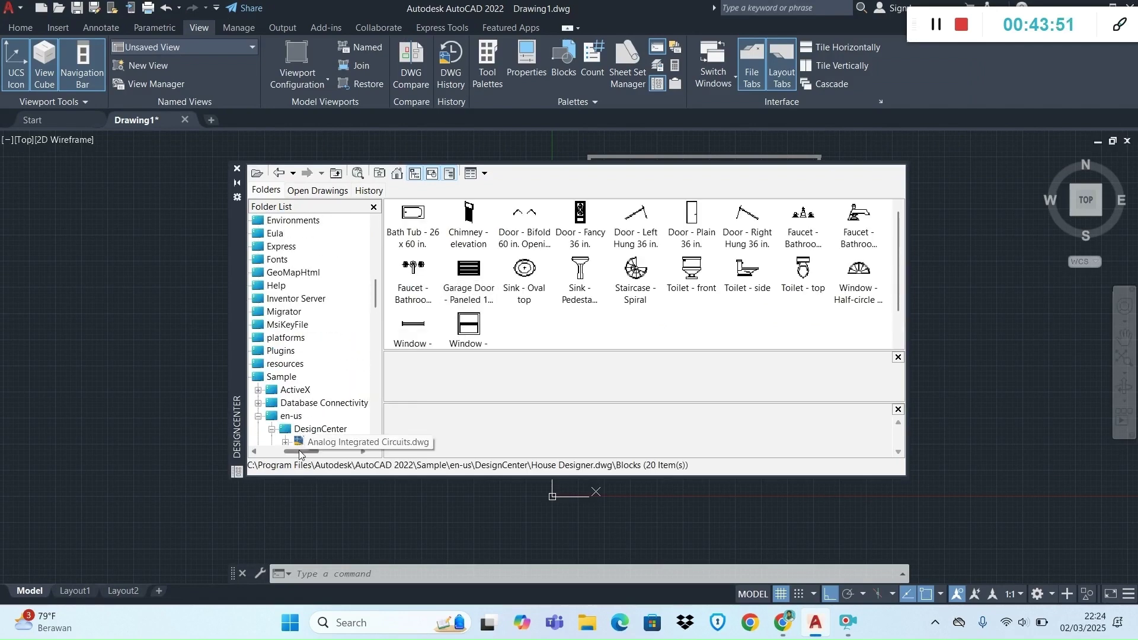
left_click_drag(296, 450, 272, 451)
scroll(298, 423, "up", 10)
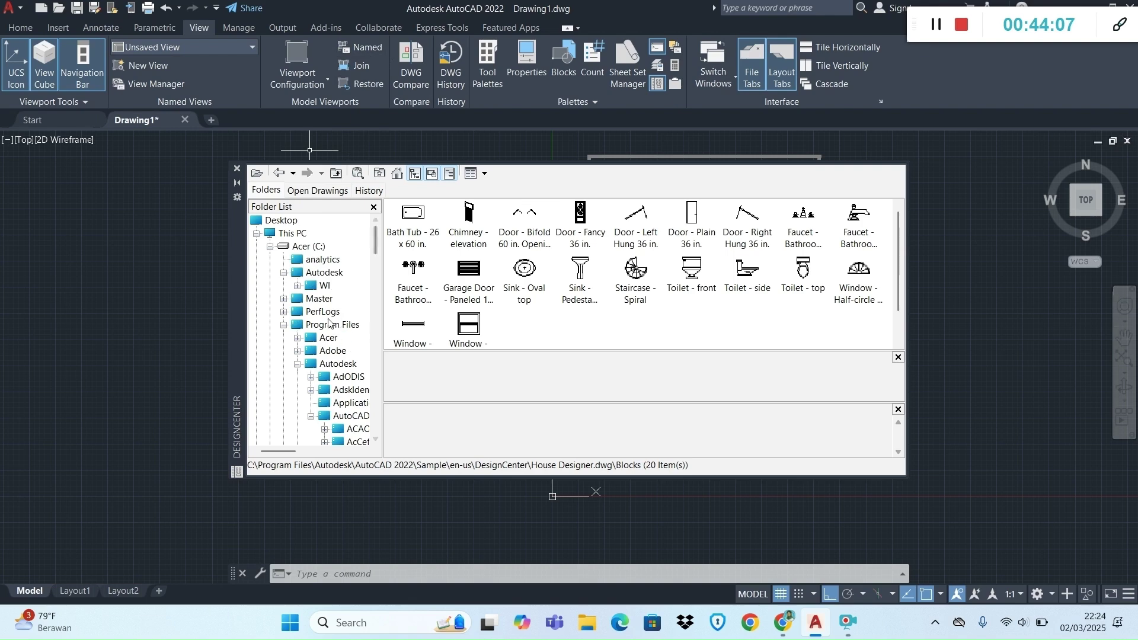
scroll(349, 337, "down", 1)
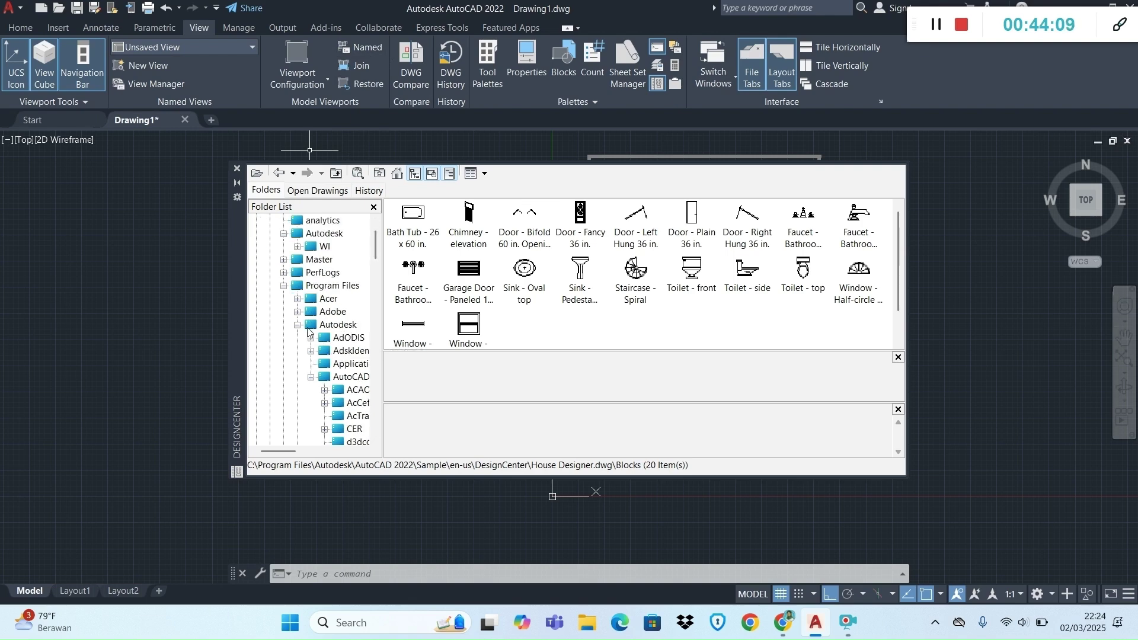
scroll(349, 333, "down", 1)
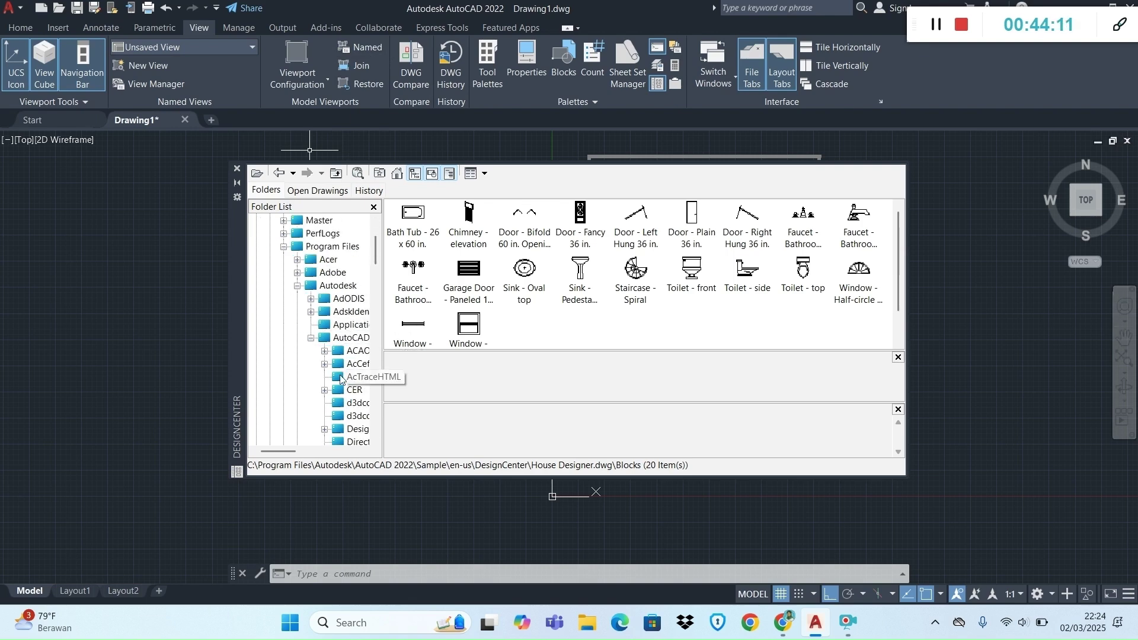
left_click_drag(290, 454, 305, 454)
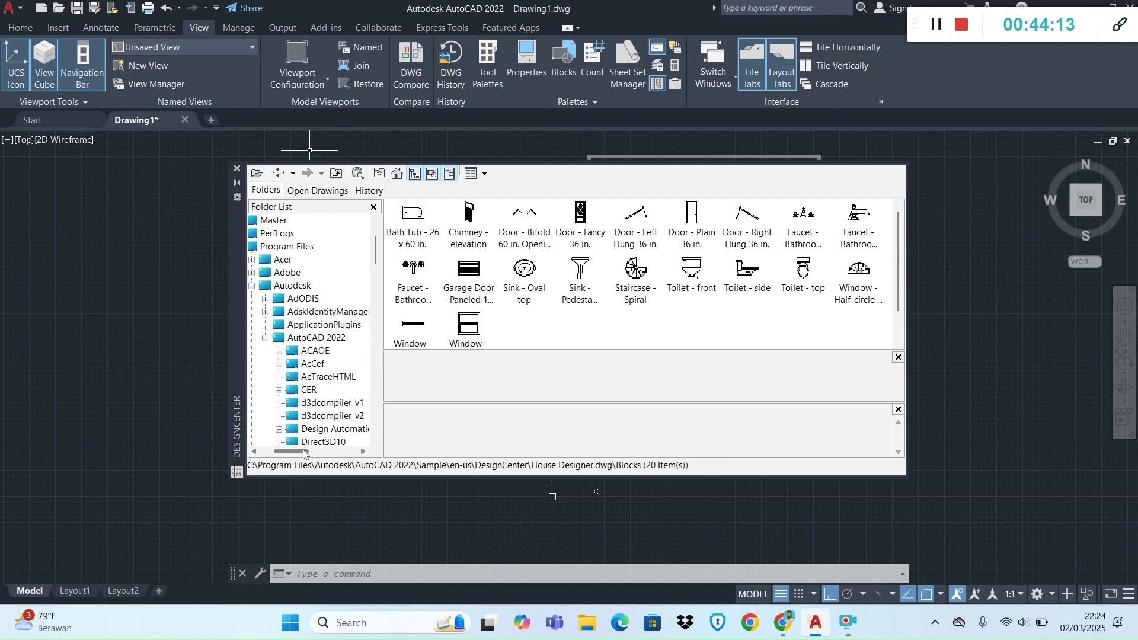
scroll(326, 358, "down", 4)
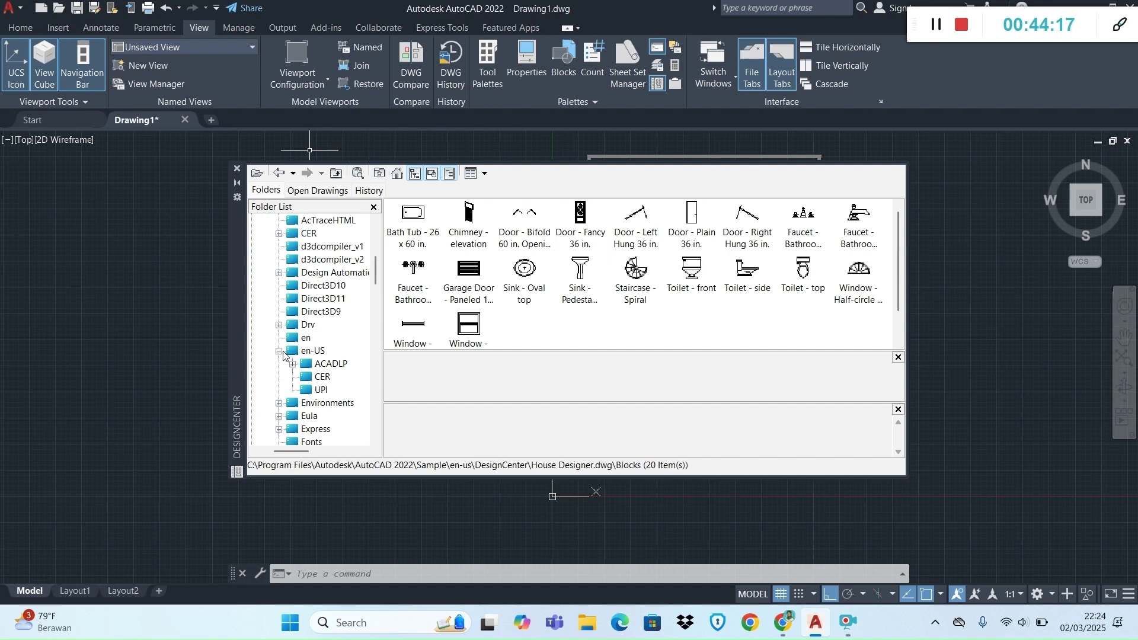
left_click(279, 351)
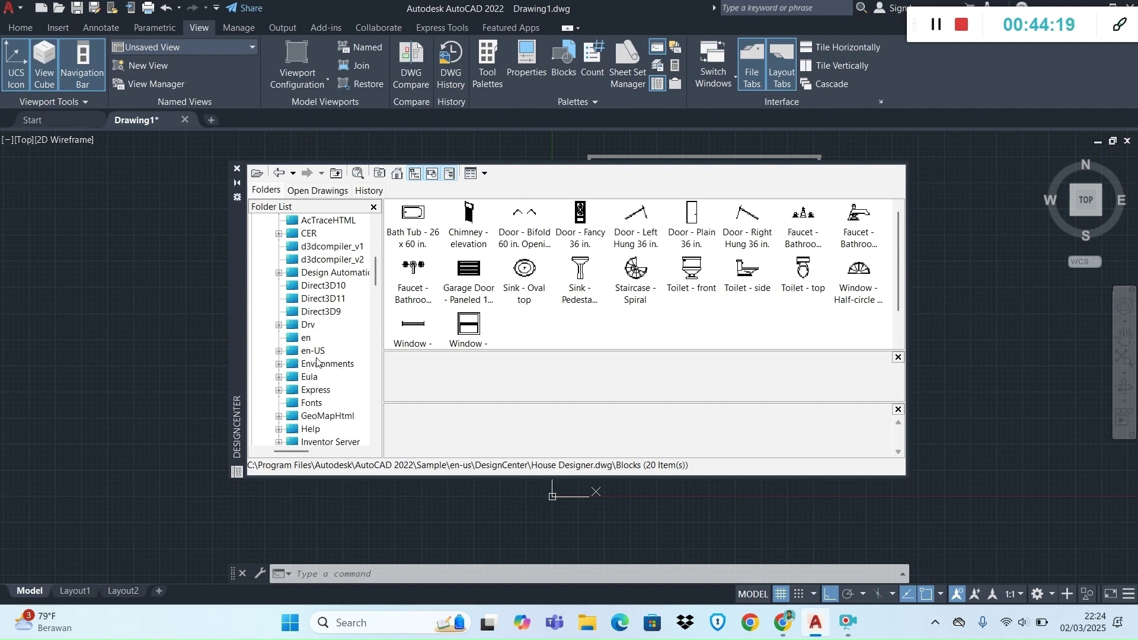
Review the remaining path from Sample > en-us > DesignCenter down to Blocks under House Designer.dwg.
scroll(317, 361, "down", 4)
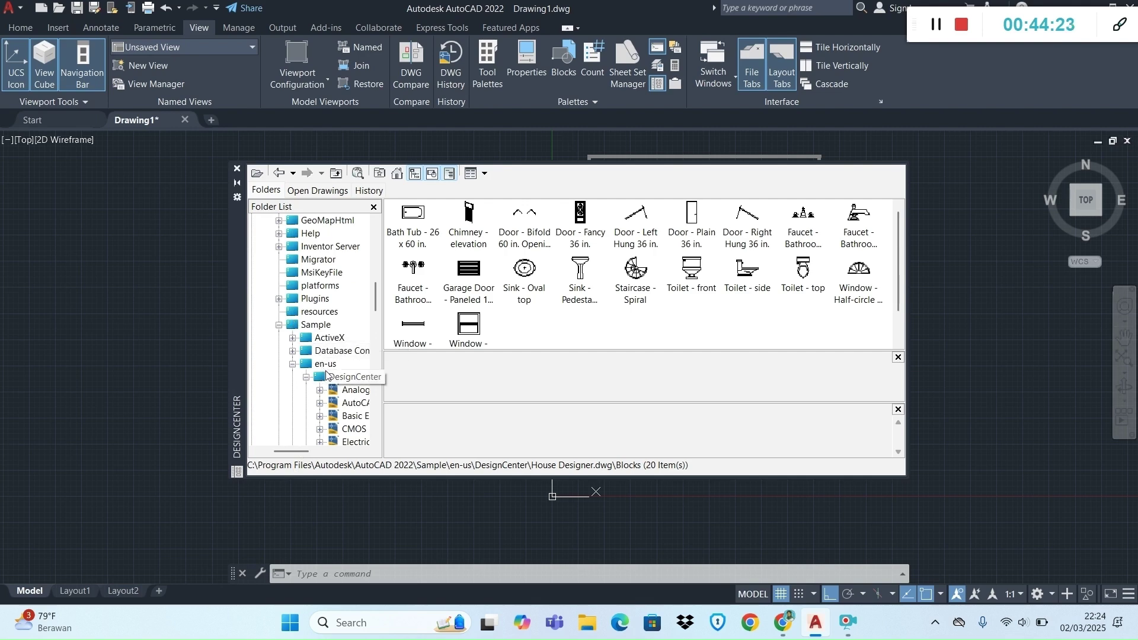
scroll(329, 373, "down", 1)
scroll(329, 372, "down", 1)
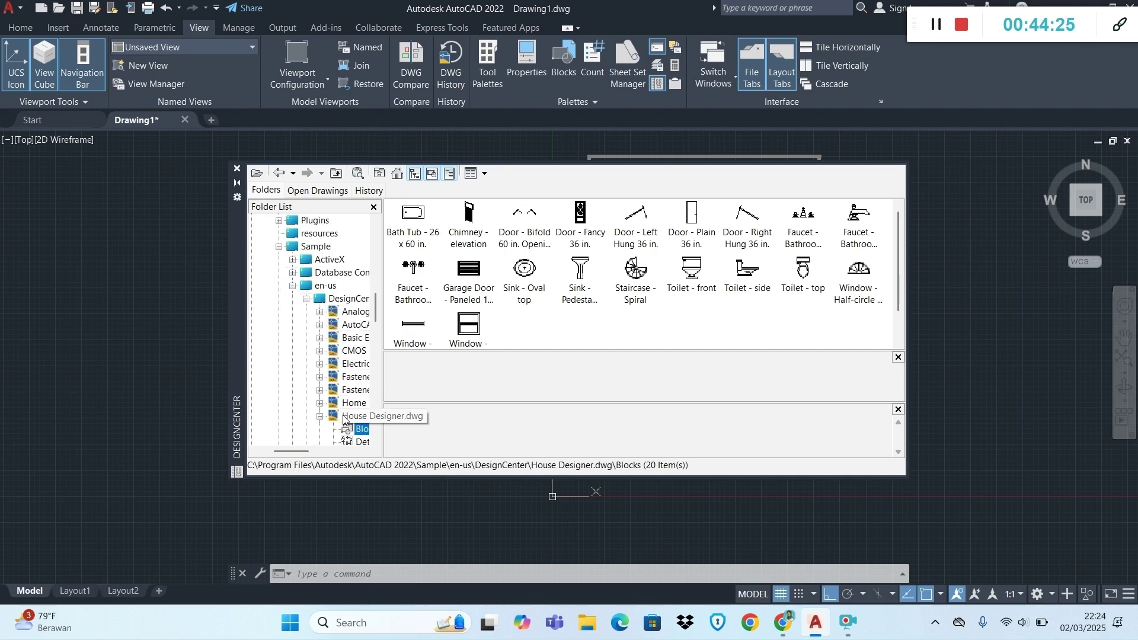
left_click_drag(294, 452, 313, 450)
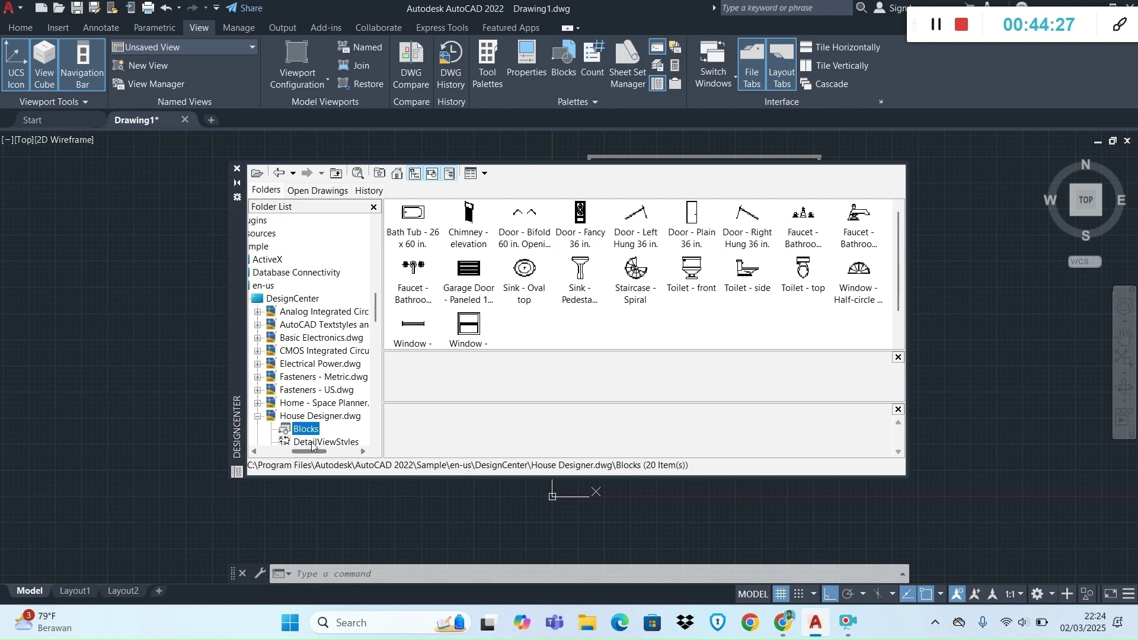
scroll(320, 403, "down", 2)
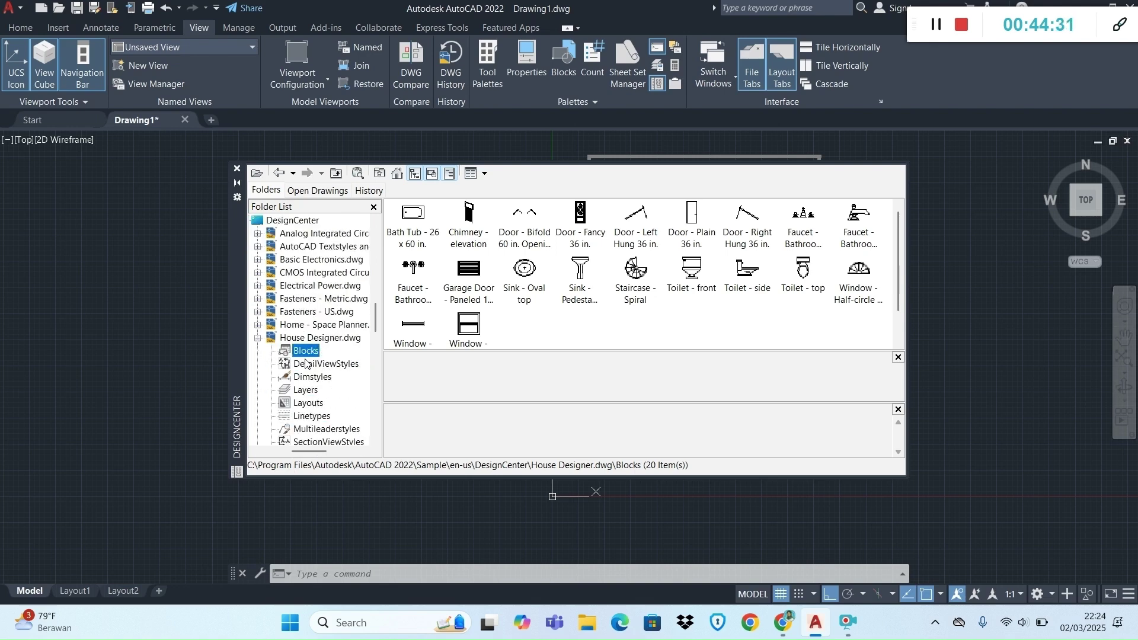
Preview the Bath Tub - 26 x 60 in. block and the Toilet - top block of House Designer.dwg.
left_click(407, 223)
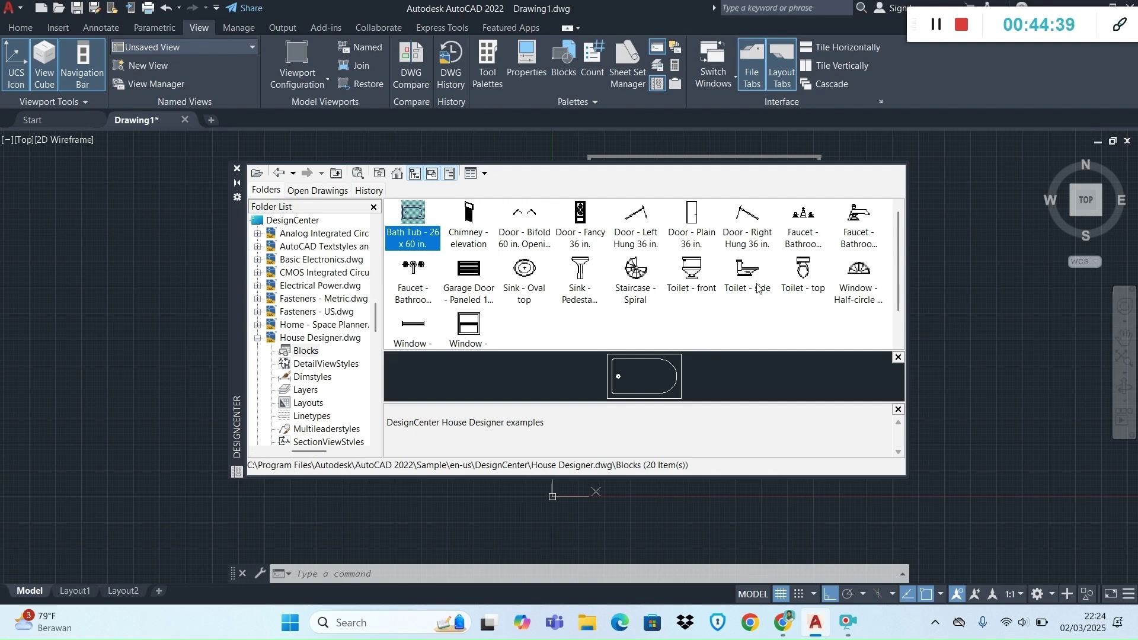
left_click(808, 277)
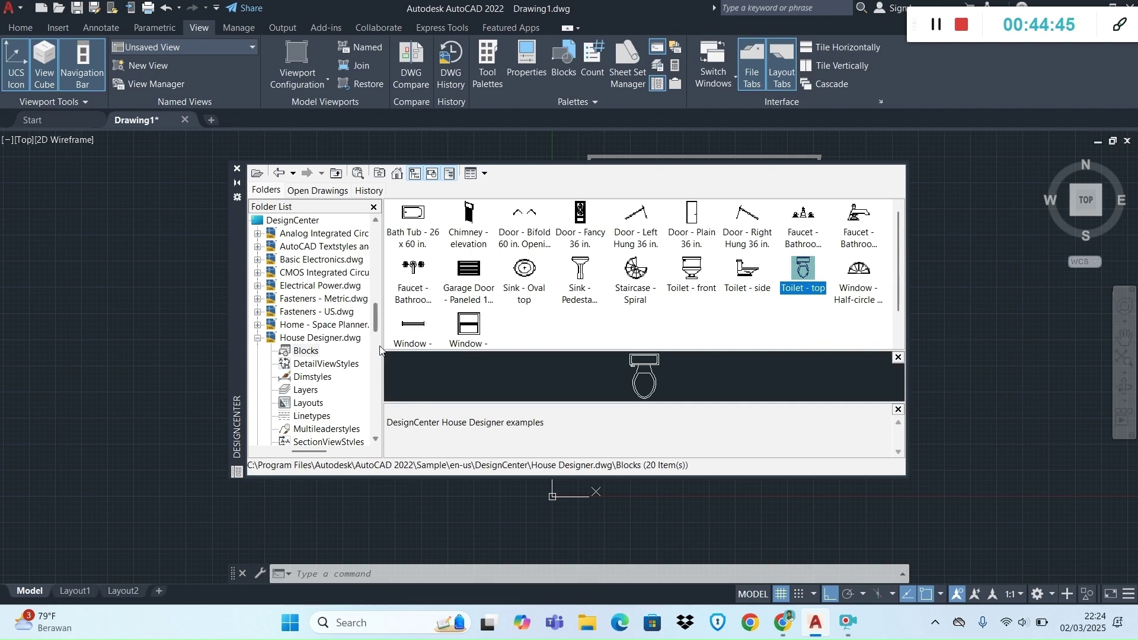
Close DesignCenter and bring the whole house floor plan into view.
left_click(237, 169)
scroll(865, 243, "down", 3)
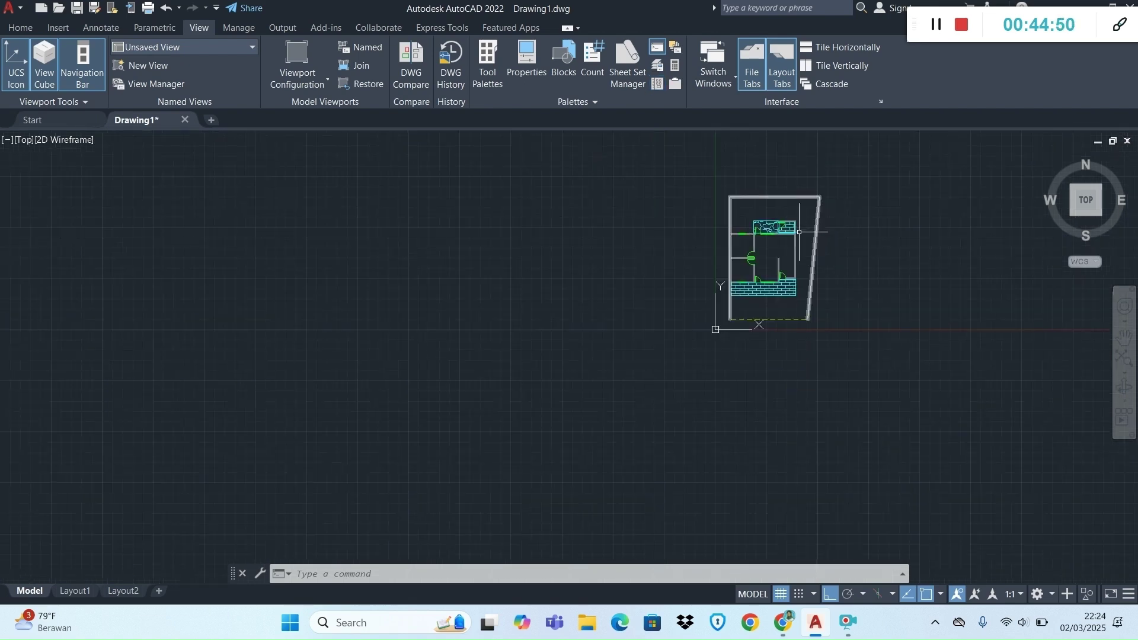
scroll(788, 237, "up", 5)
scroll(788, 237, "down", 1)
scroll(787, 227, "down", 2)
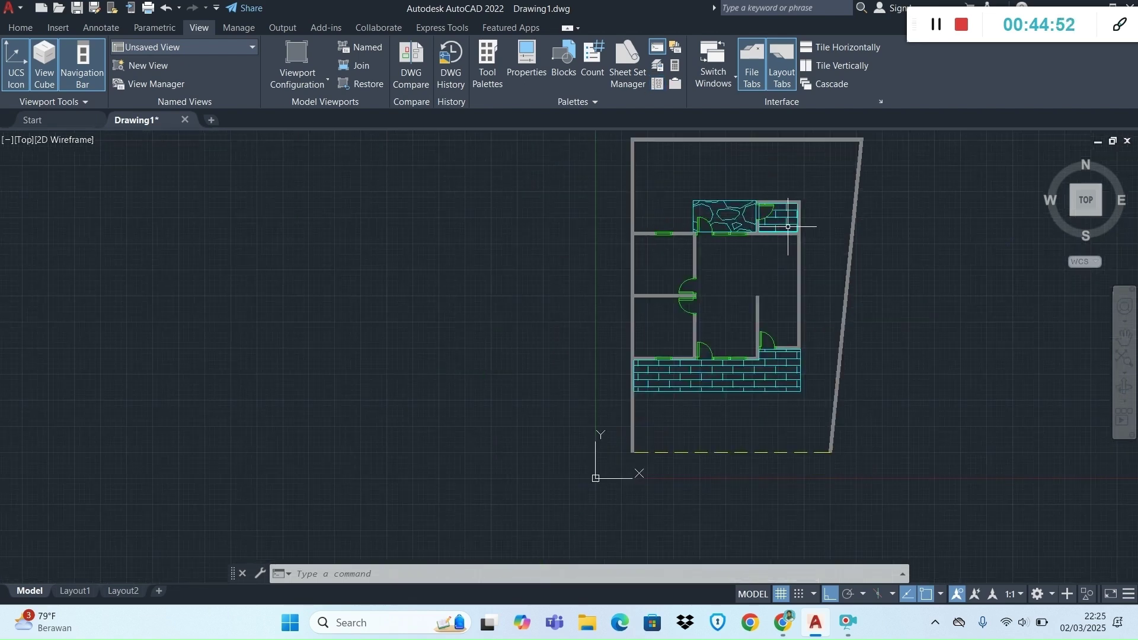
Insert the Bath Tub - 26 x 60 in. block from House Designer.dwg at scale 1 in the empty area east of the site boundary.
scroll(788, 227, "up", 2)
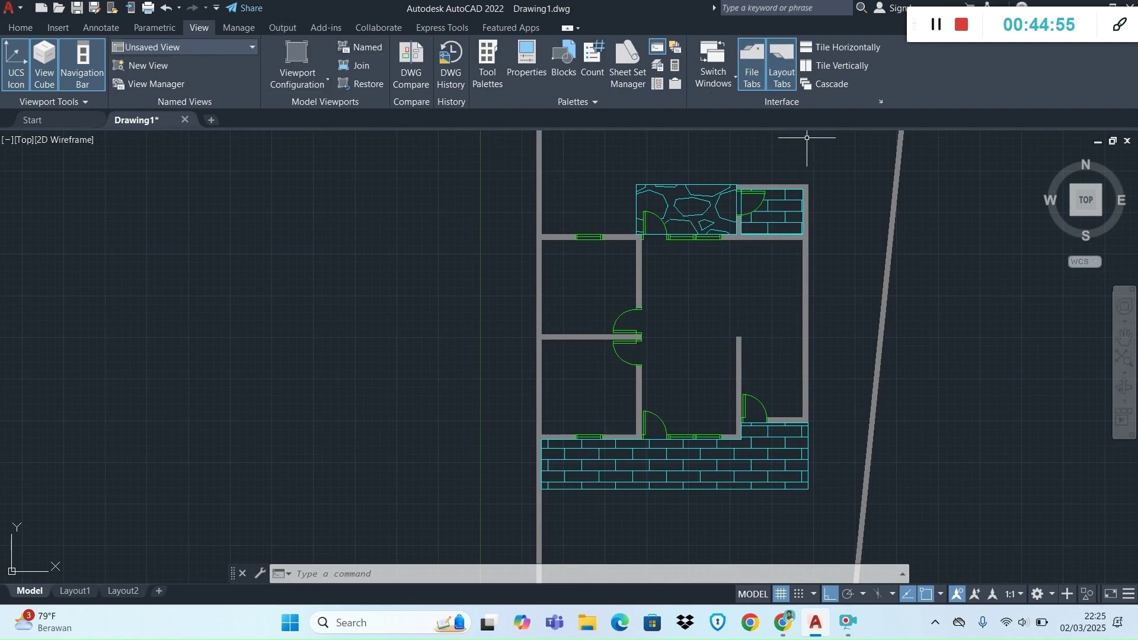
left_click(657, 83)
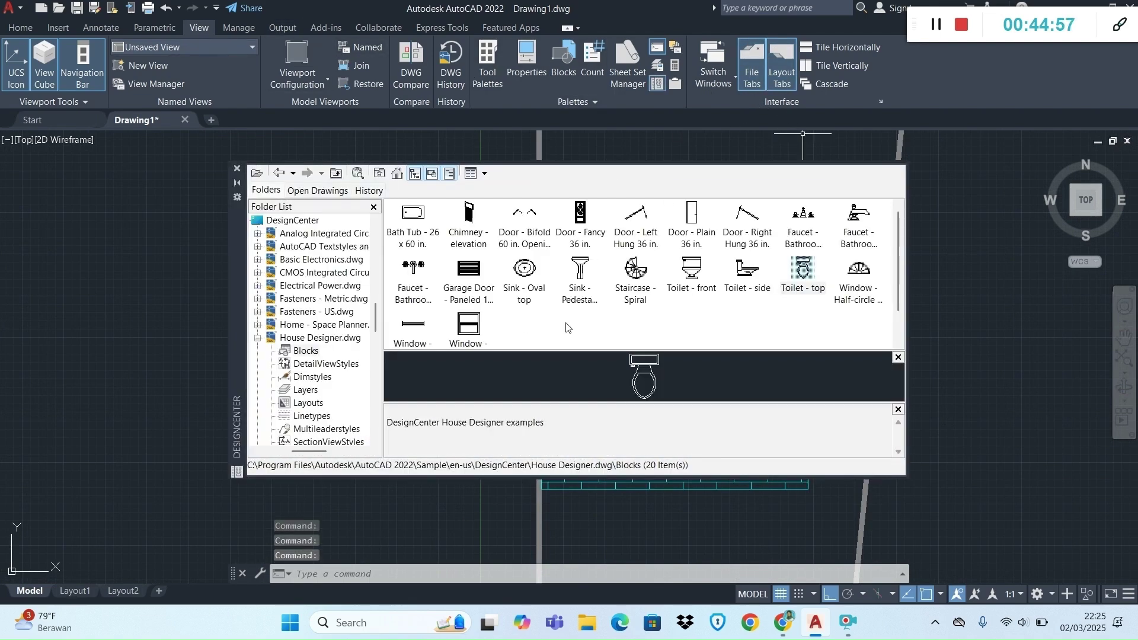
double_click(413, 222)
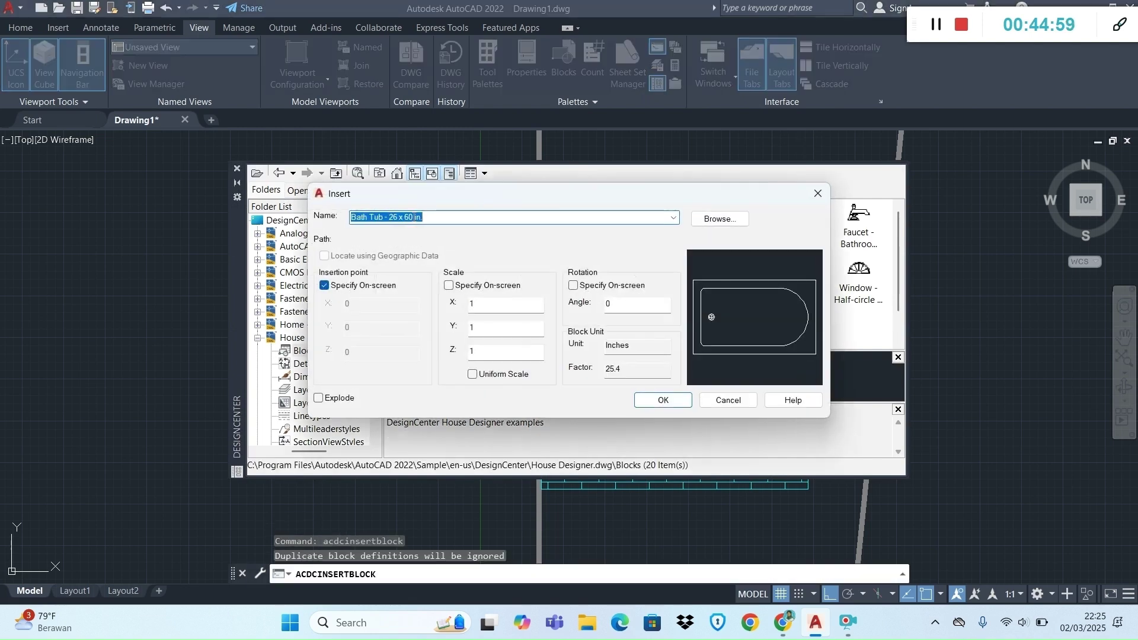
left_click(663, 400)
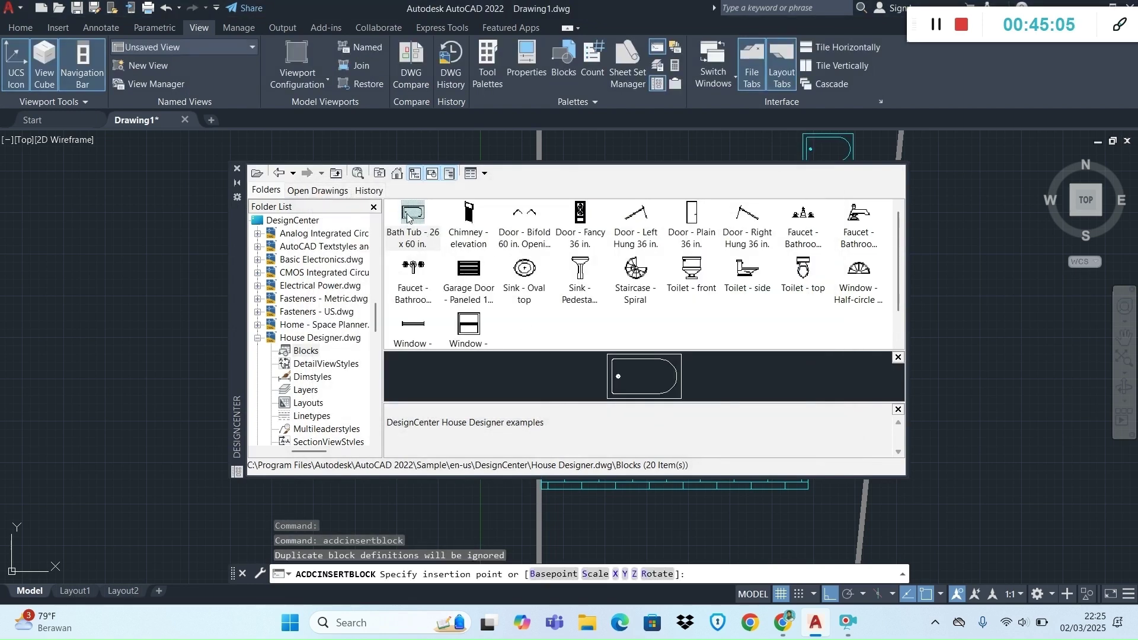
left_click(406, 217)
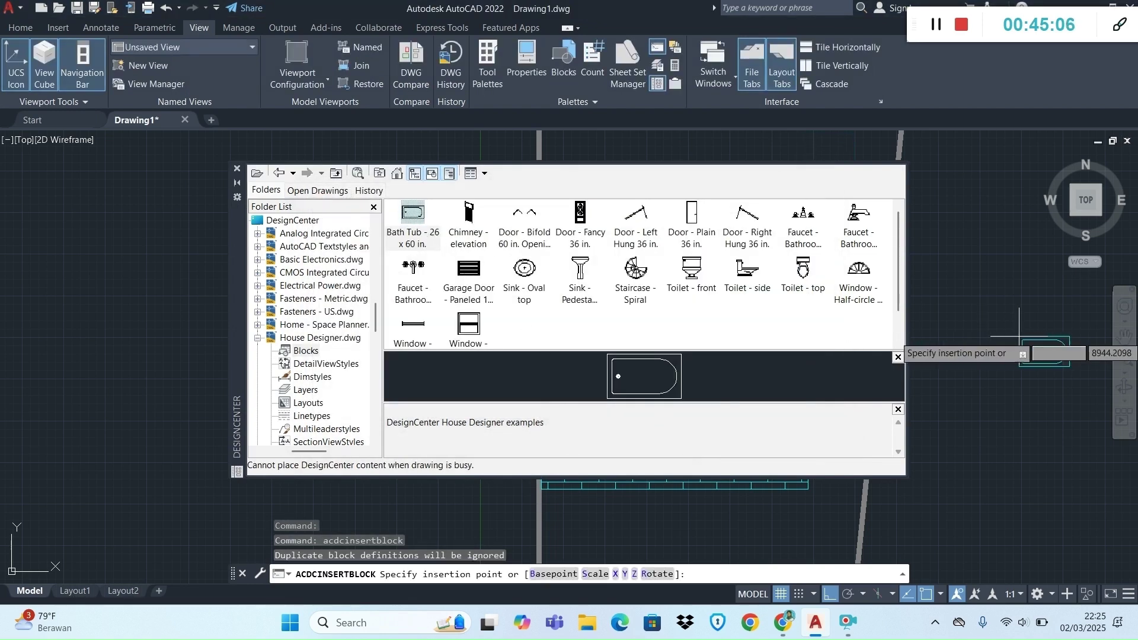
left_click(987, 286)
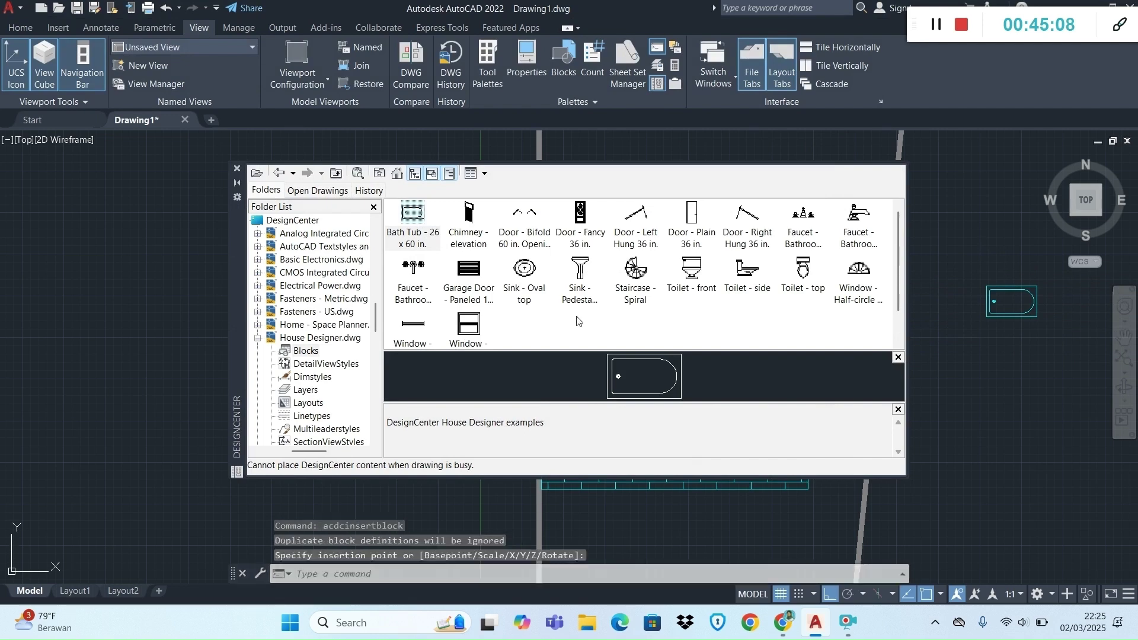
Place the Toilet - top block below the bathtub outside the site boundary and close DesignCenter.
left_click(802, 269)
left_click(1020, 369)
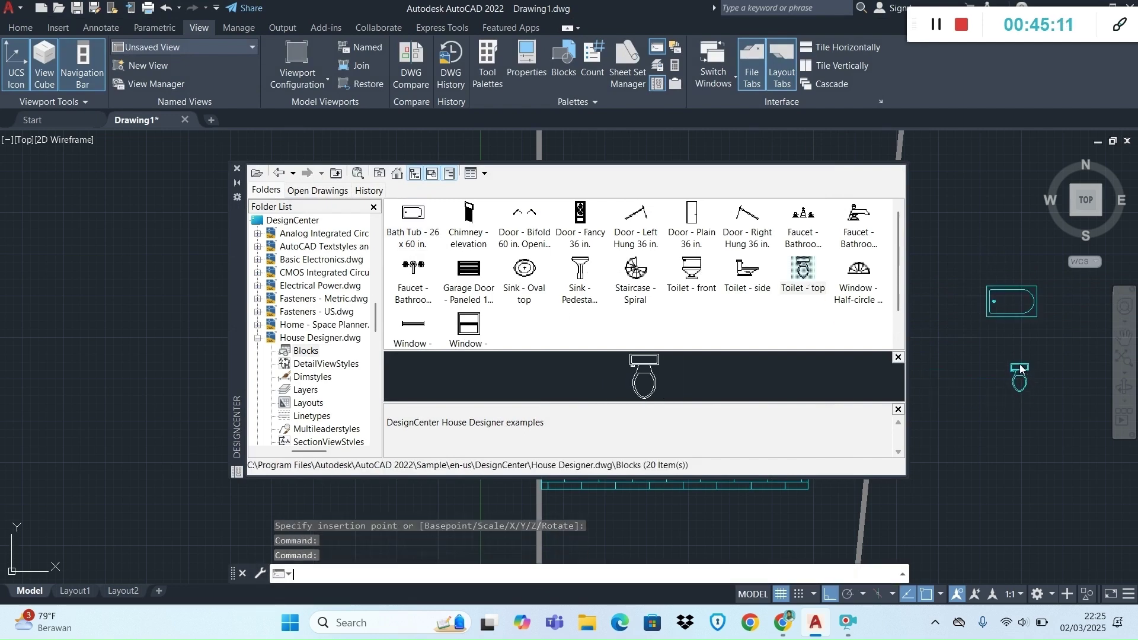
left_click(237, 169)
Assign the bathtub and toilet blocks to the UTILITAS layer.
left_click(1048, 415)
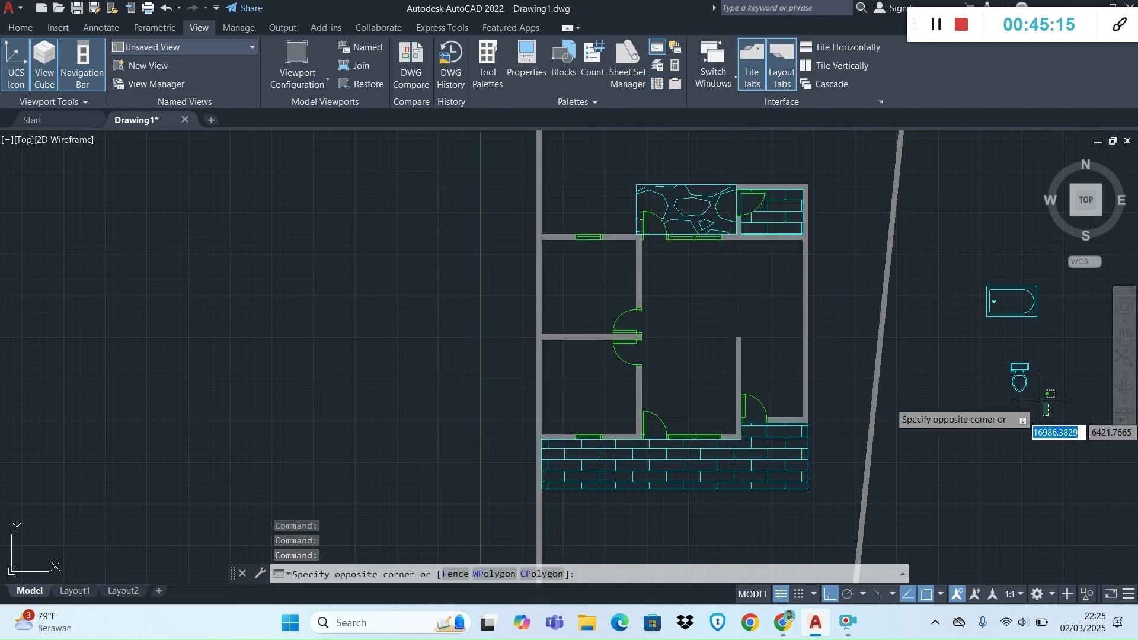
left_click(959, 260)
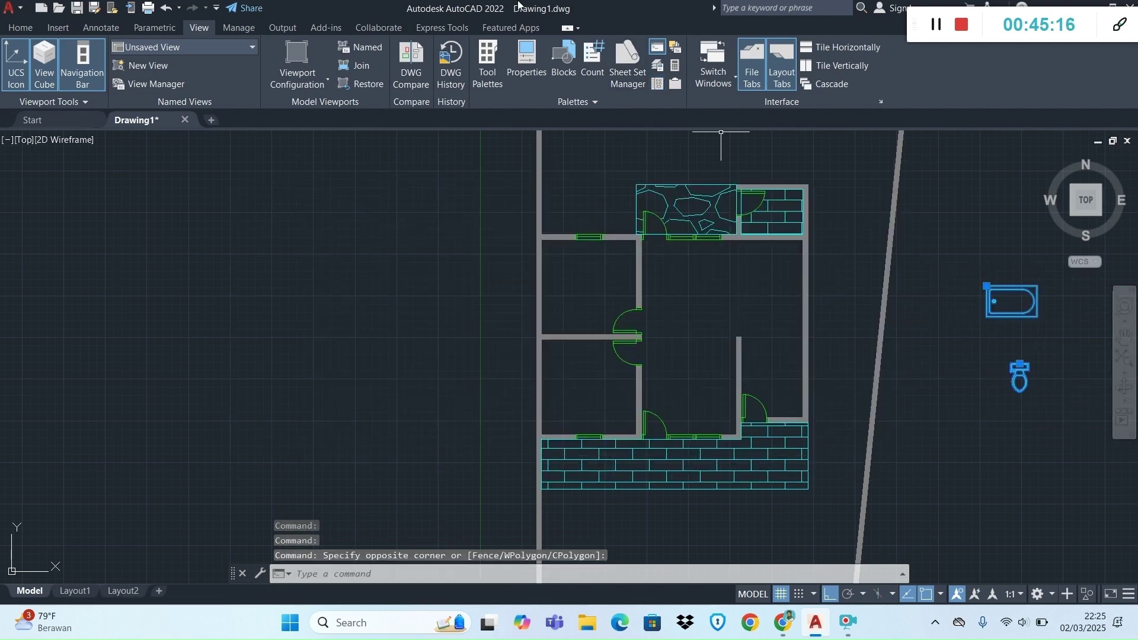
left_click(19, 29)
left_click(611, 47)
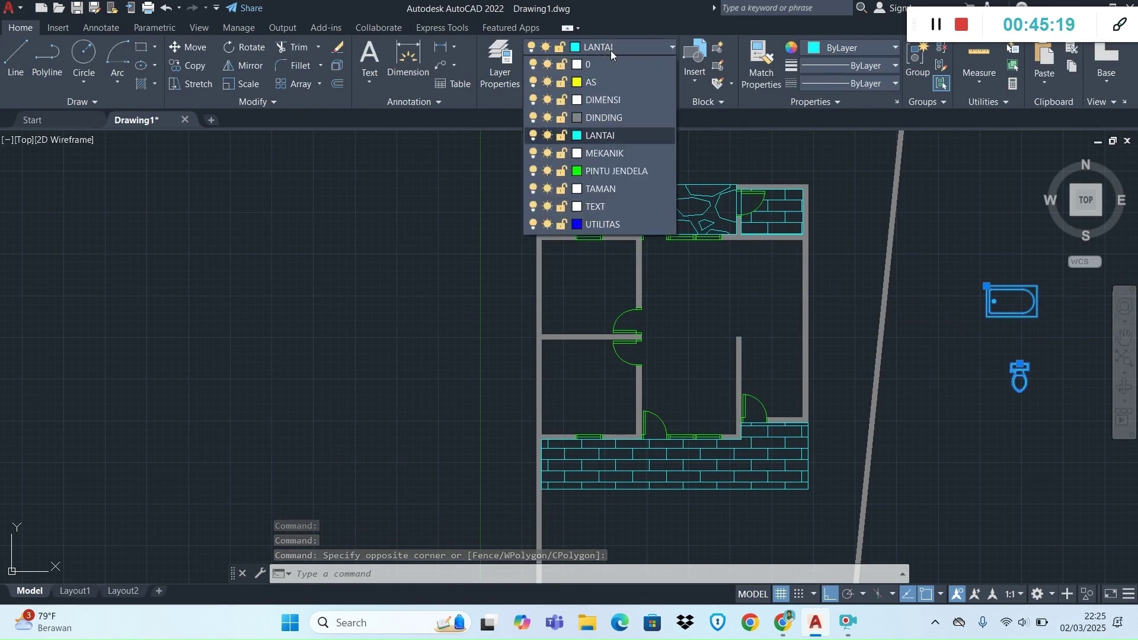
left_click(603, 224)
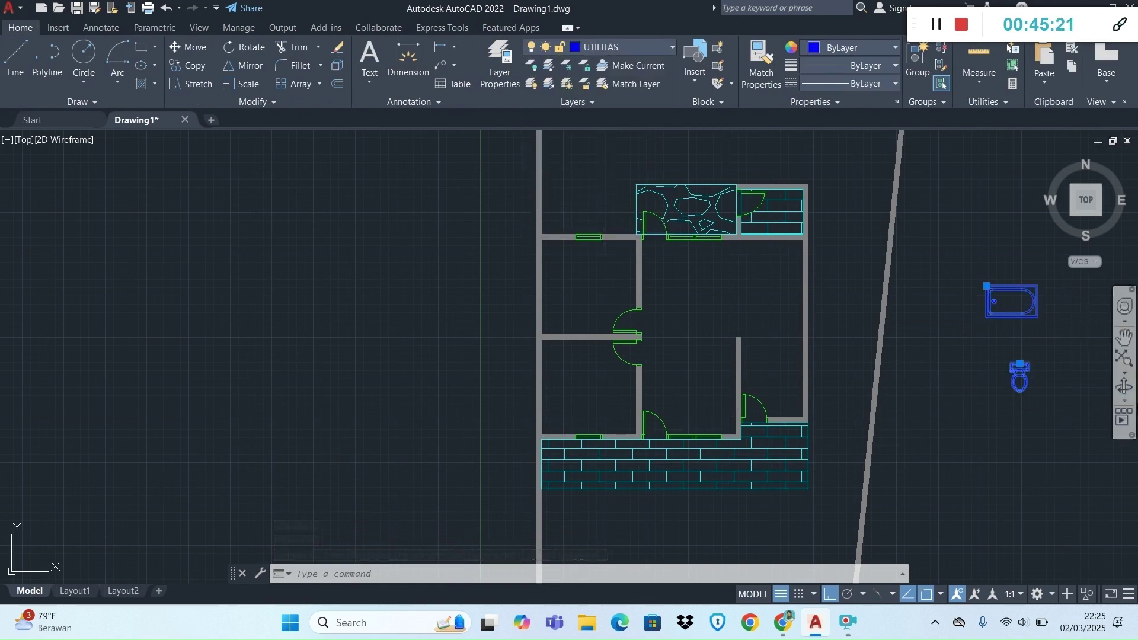
Consult page 93 of the PDF module for the bathtub and toilet sizes and their placement in the bathroom.
scroll(1033, 278, "up", 5)
scroll(1034, 325, "down", 3)
scroll(1043, 341, "up", 2)
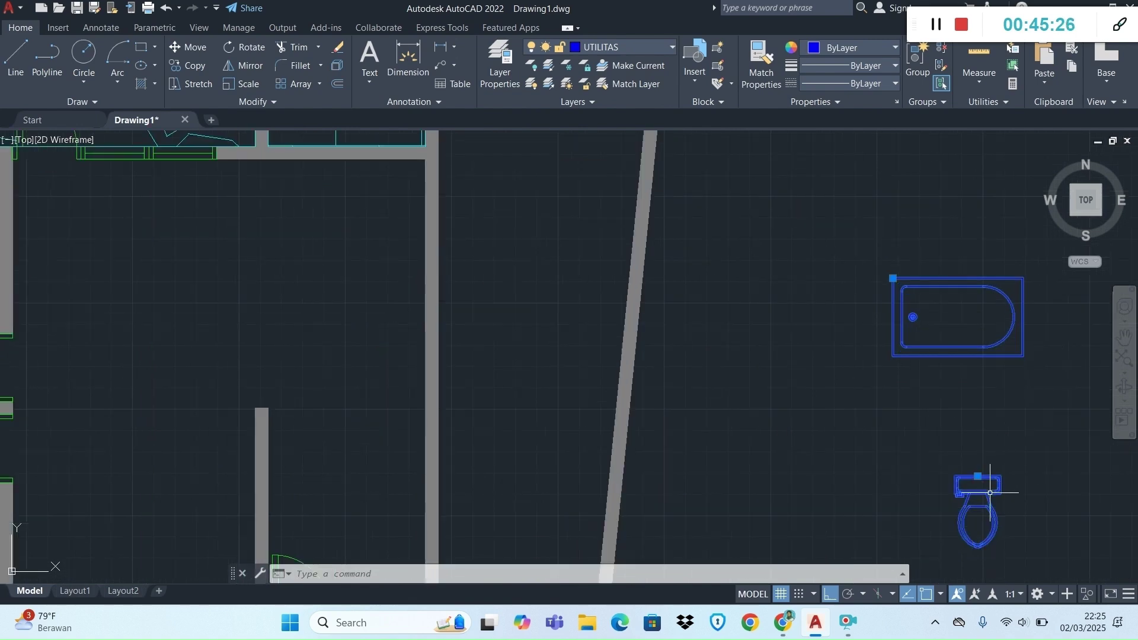
key("alt+Tab")
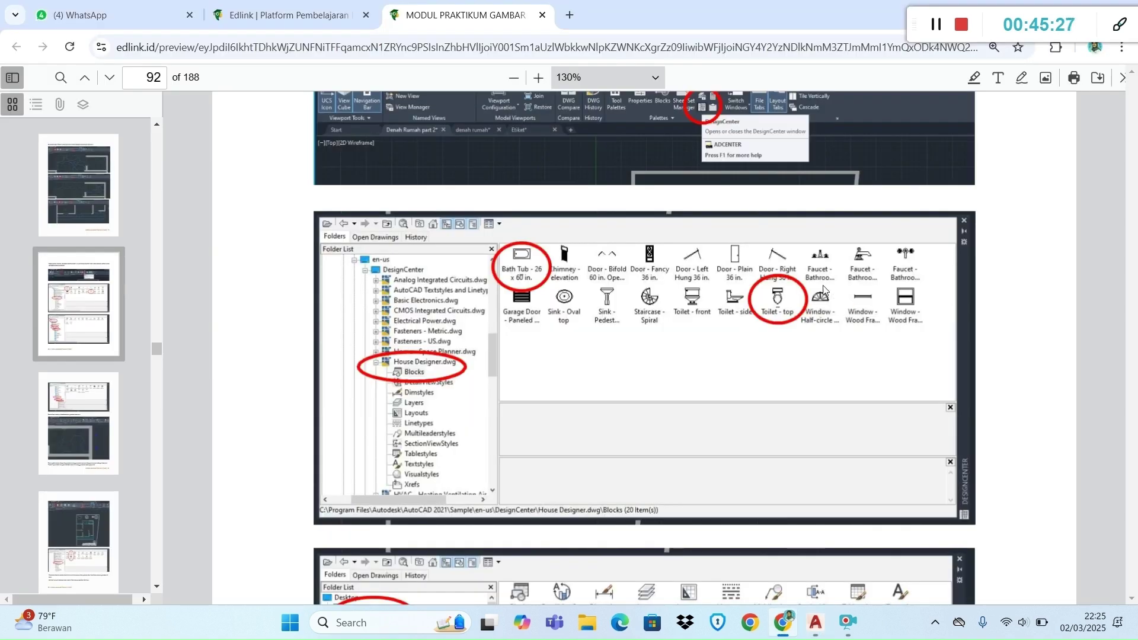
scroll(759, 262, "down", 3)
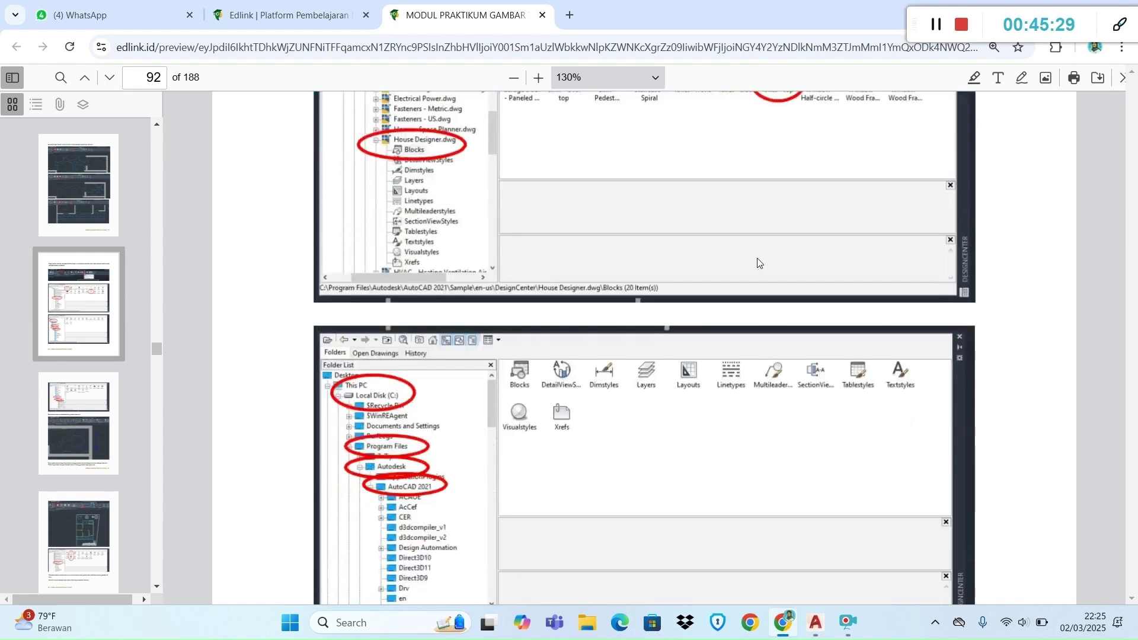
scroll(759, 262, "down", 15)
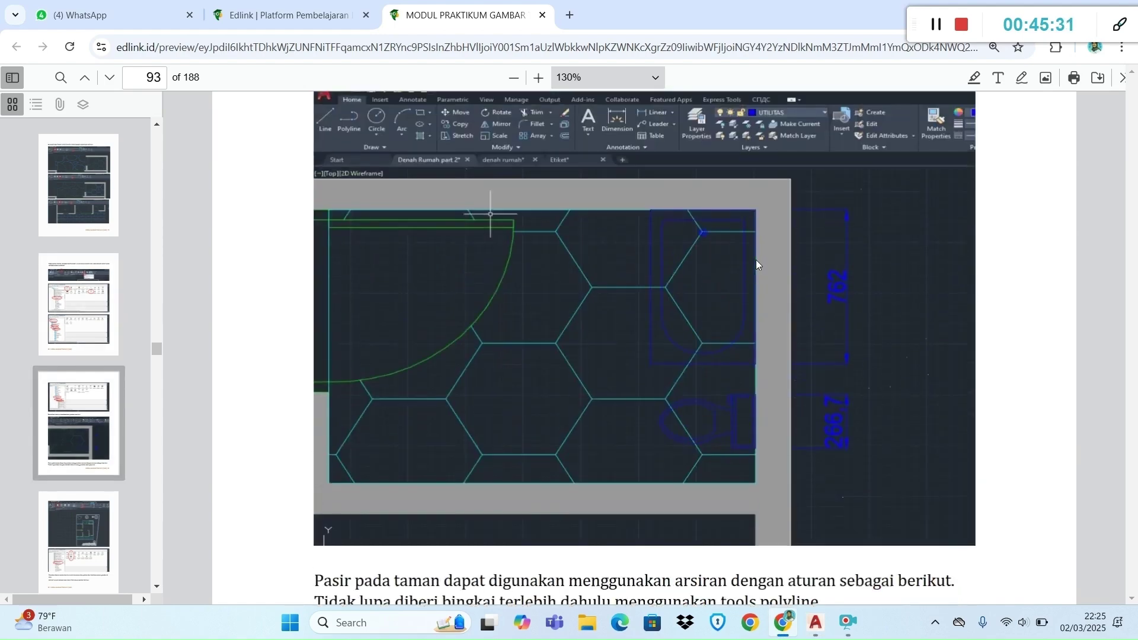
key("alt+Tab")
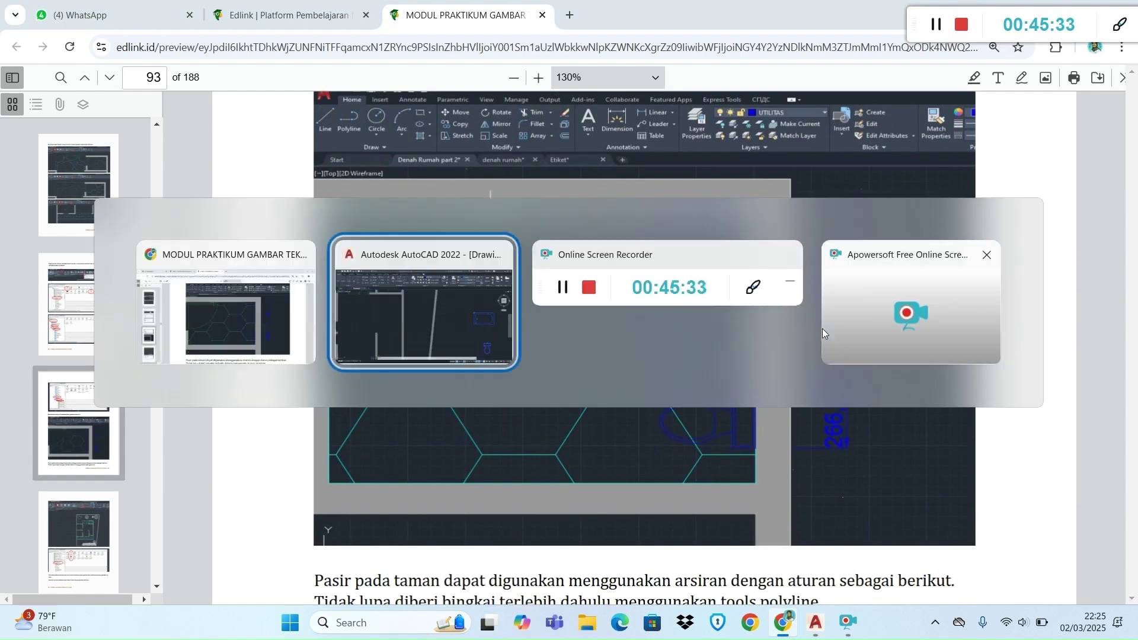
Add a linear dimension along the bathtub's upper edge and examine its dimension text.
scroll(1059, 324, "up", 2)
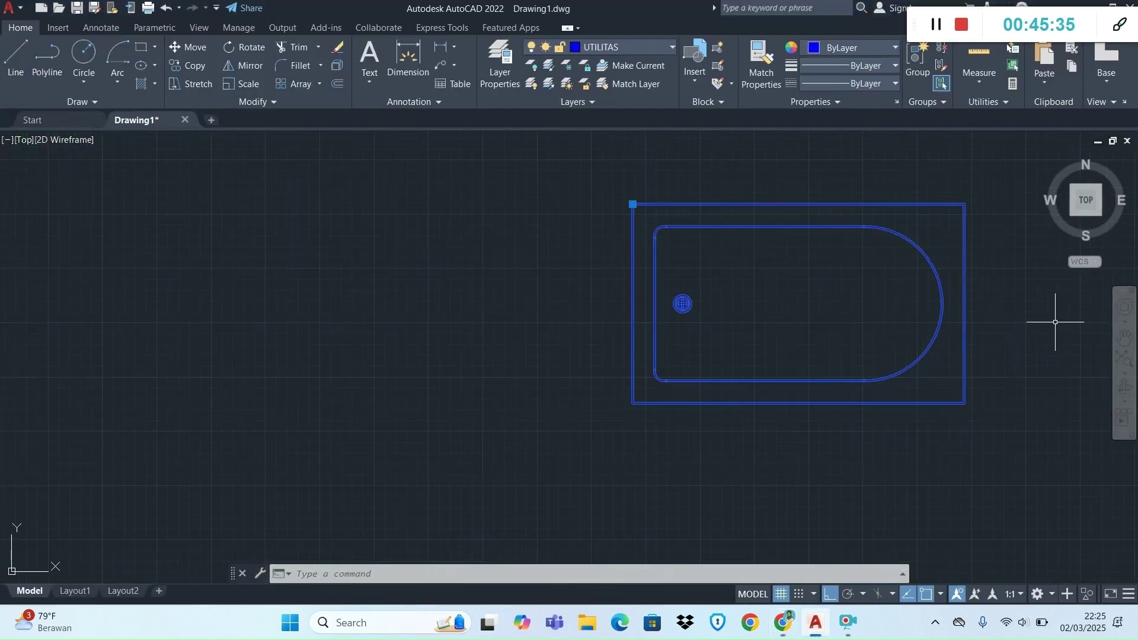
left_click(736, 302)
key("Escape")
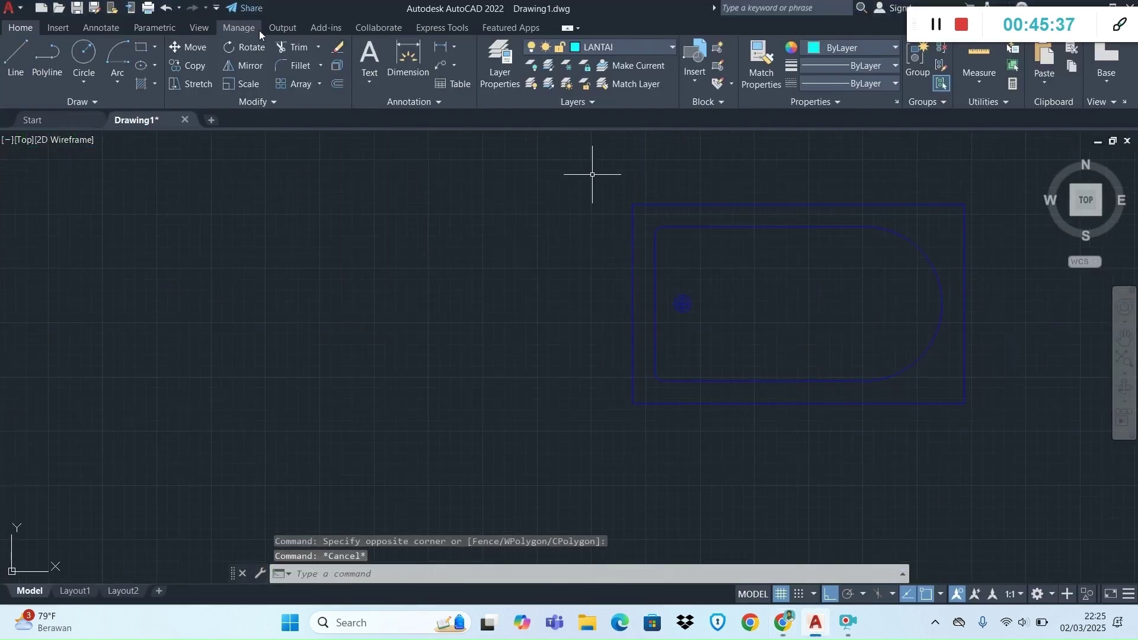
left_click(456, 47)
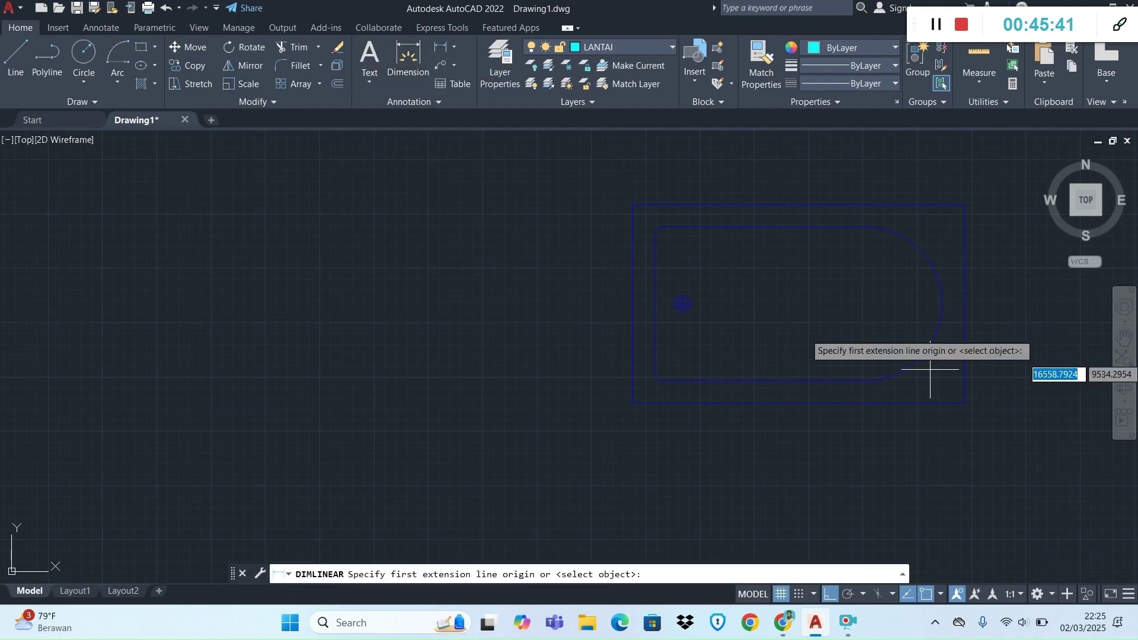
left_click(963, 204)
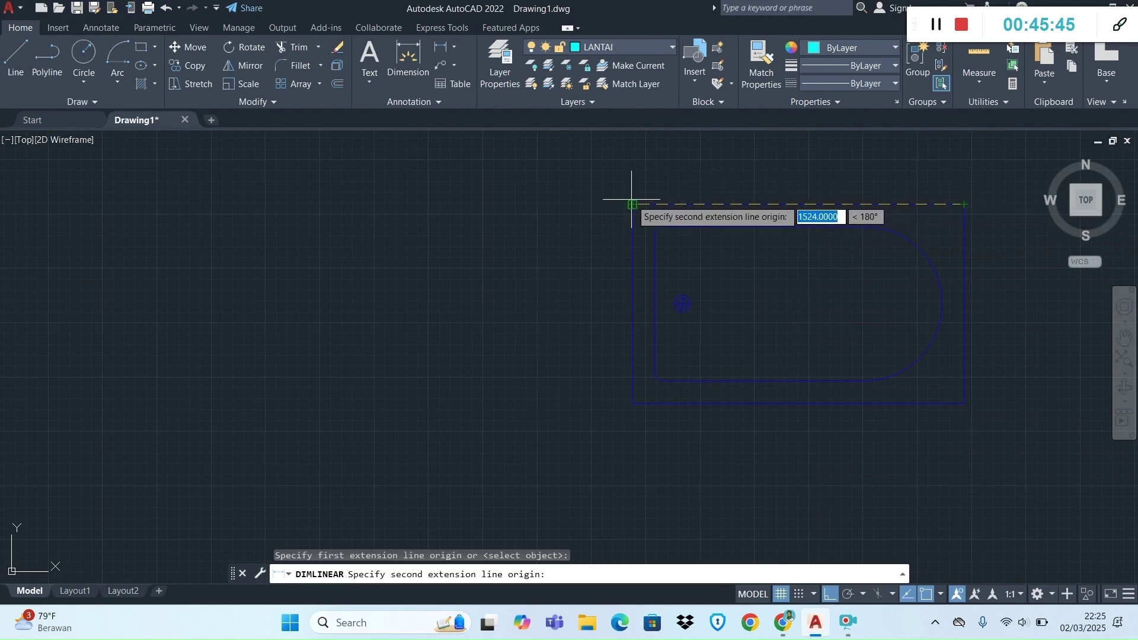
left_click(632, 205)
left_click(634, 171)
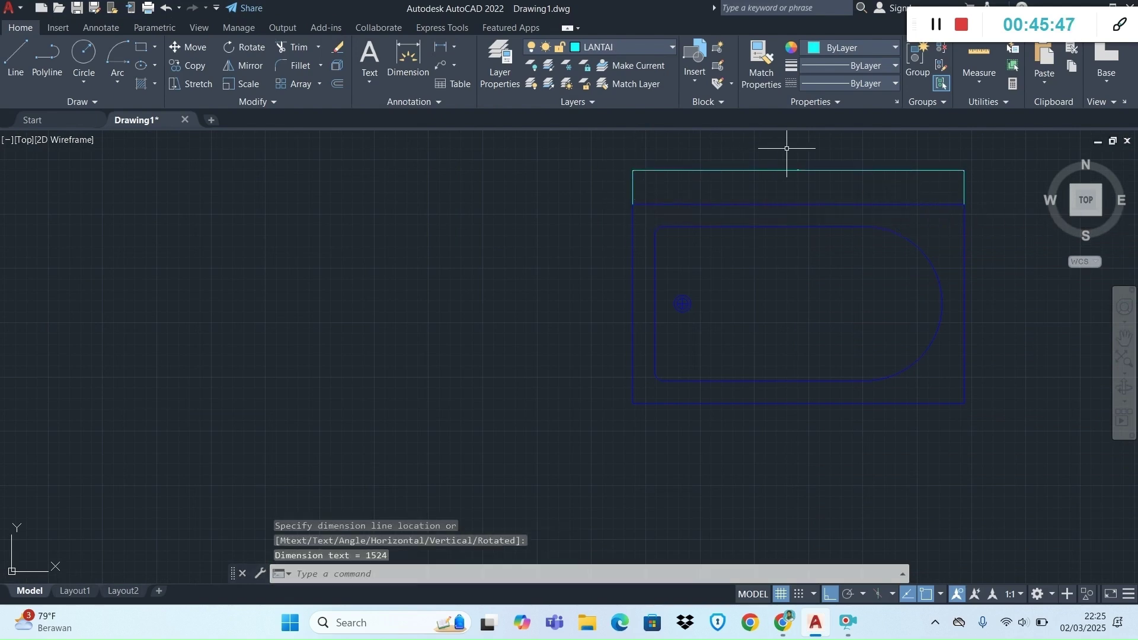
scroll(786, 148, "up", 8)
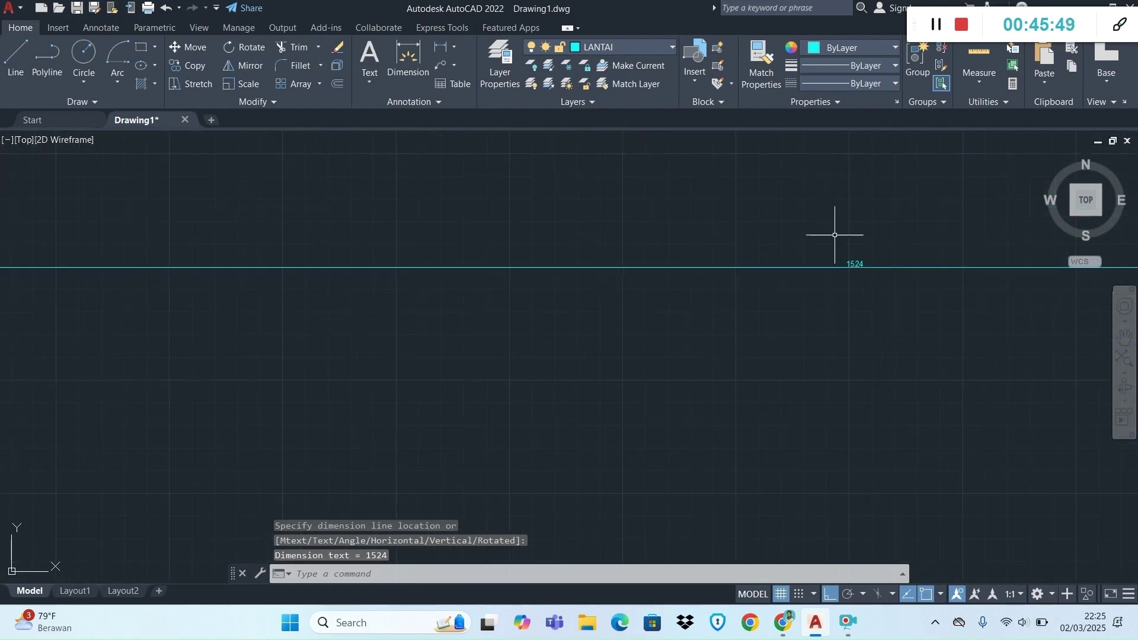
scroll(859, 255, "up", 4)
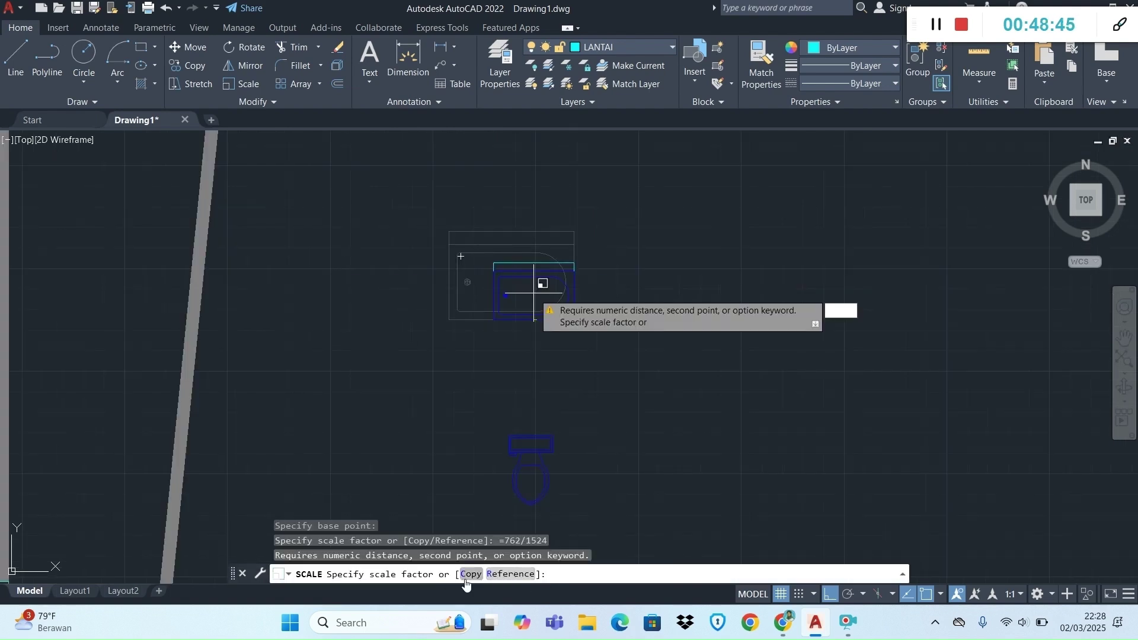
Cancel the pending scaling and work out the bathtub's scale factor in Calculator by dividing 762 by 1524.
key("Escape")
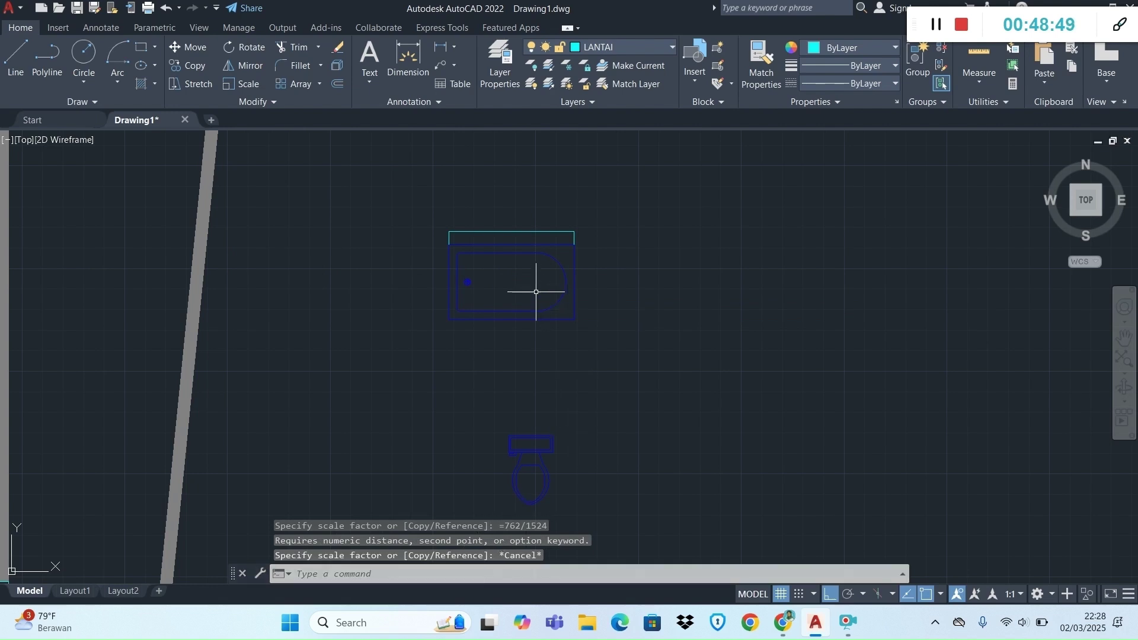
left_click(386, 621)
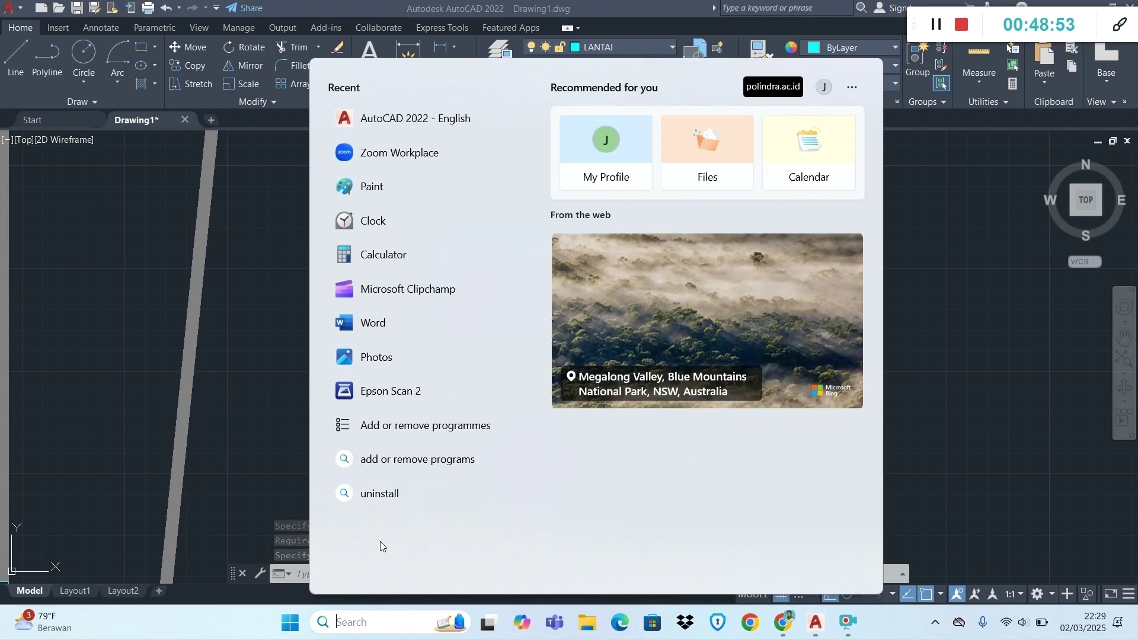
left_click(384, 258)
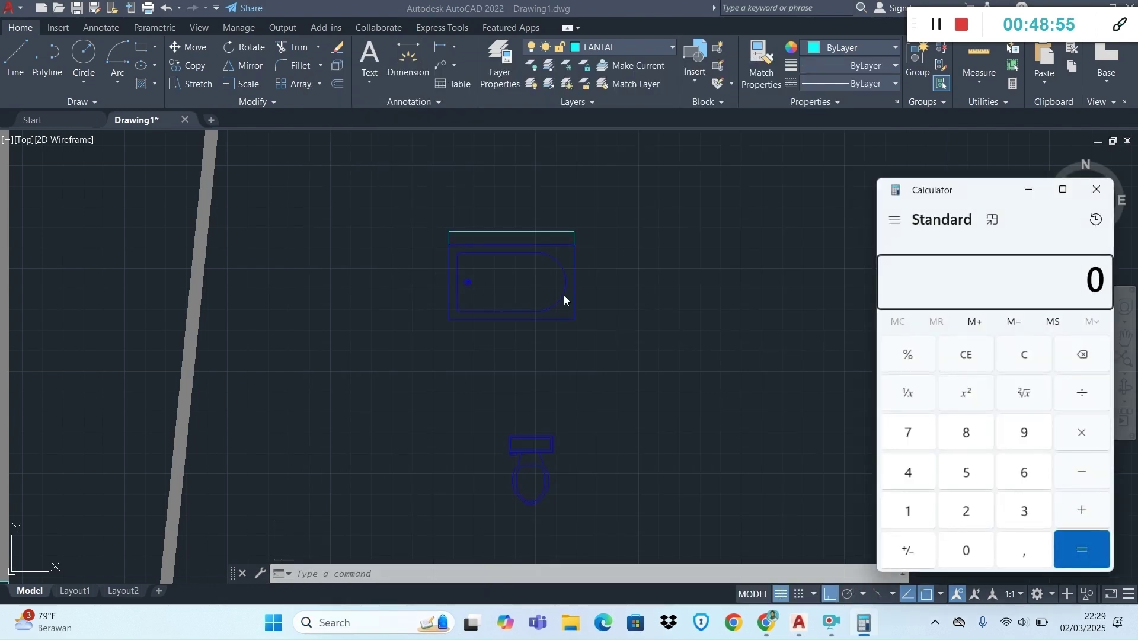
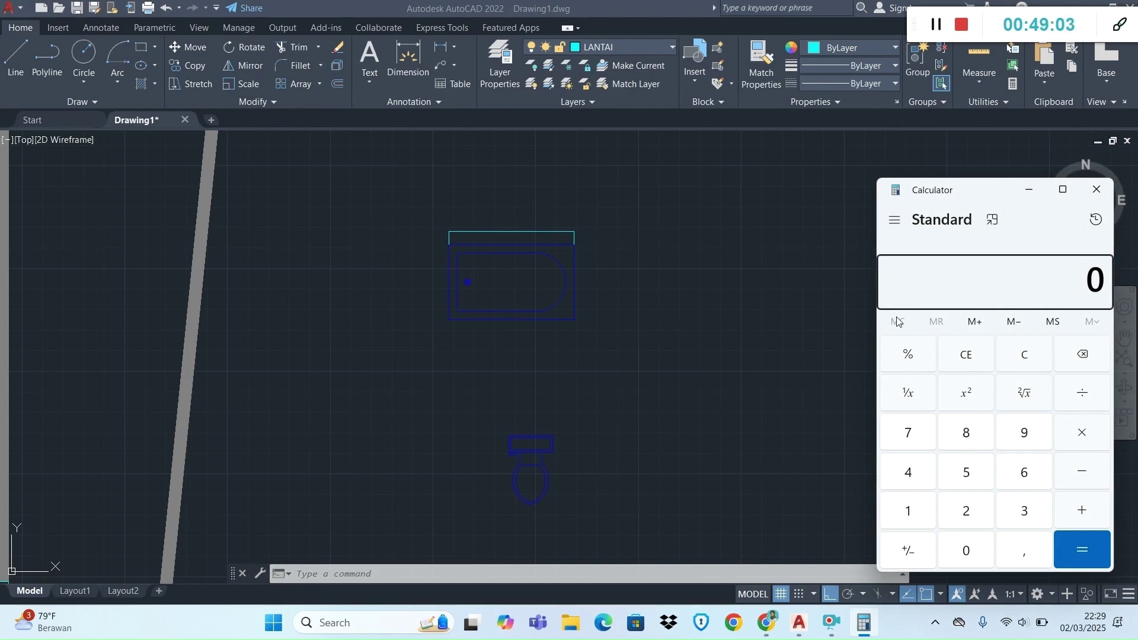
type("6")
key("alt+Tab")
key("alt+Tab")
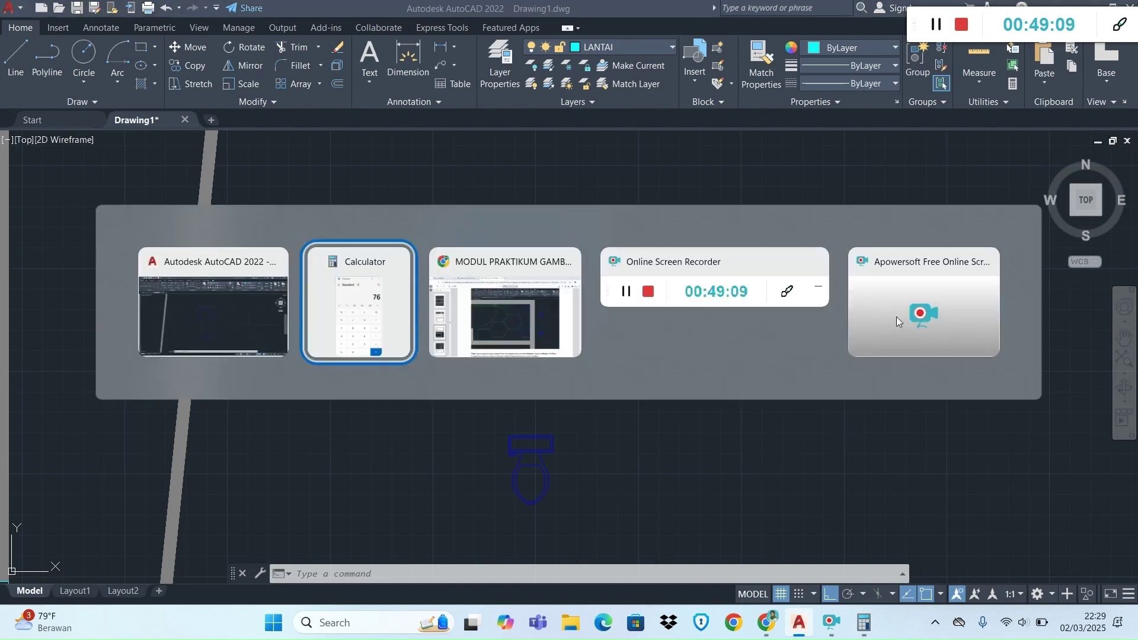
key("alt+Tab")
key("alt+Tab")
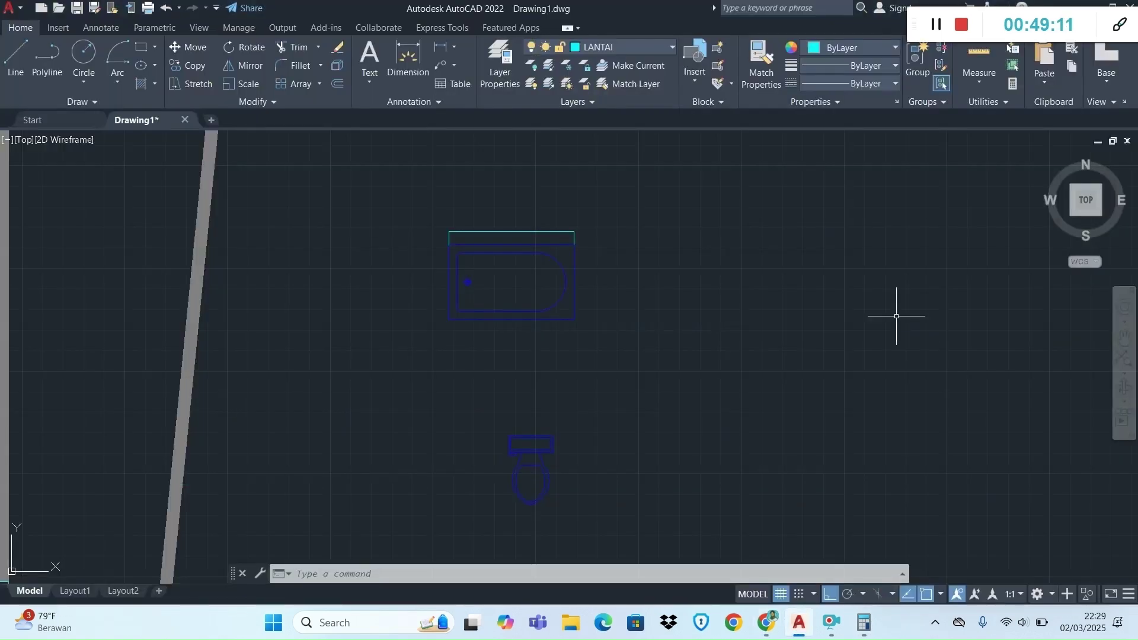
left_click(878, 633)
type("2")
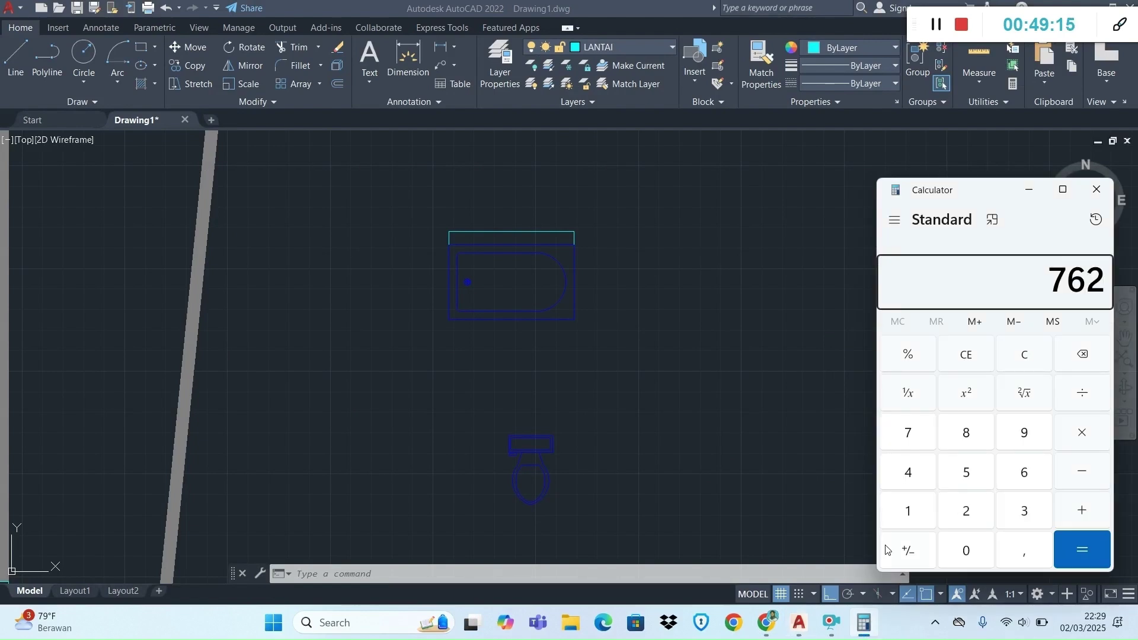
type(" ÷ 1")
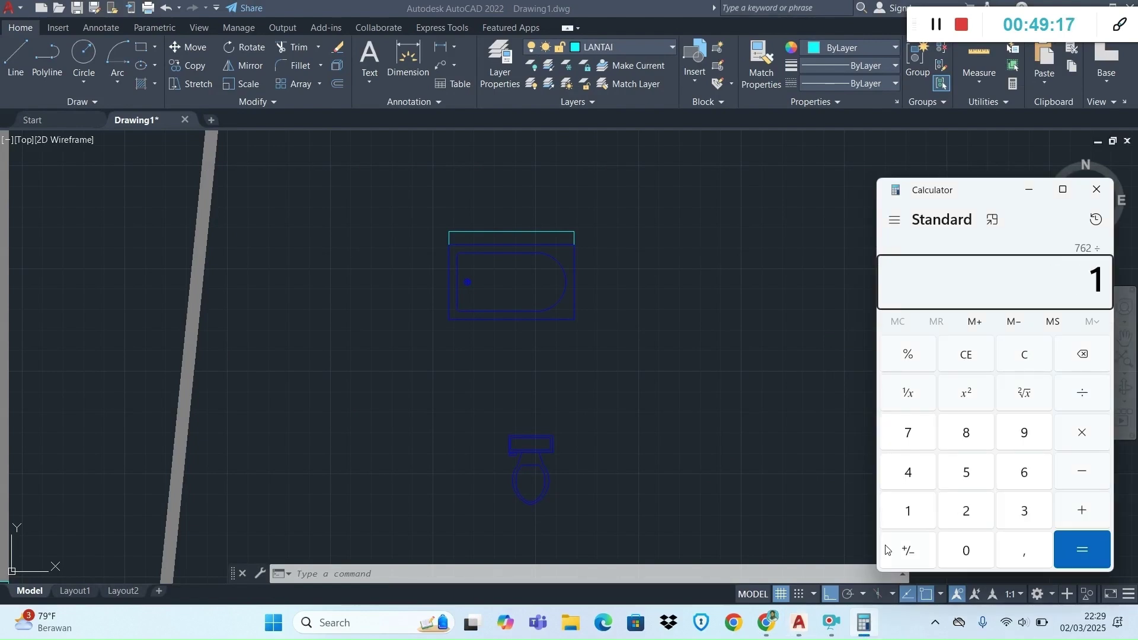
type("524")
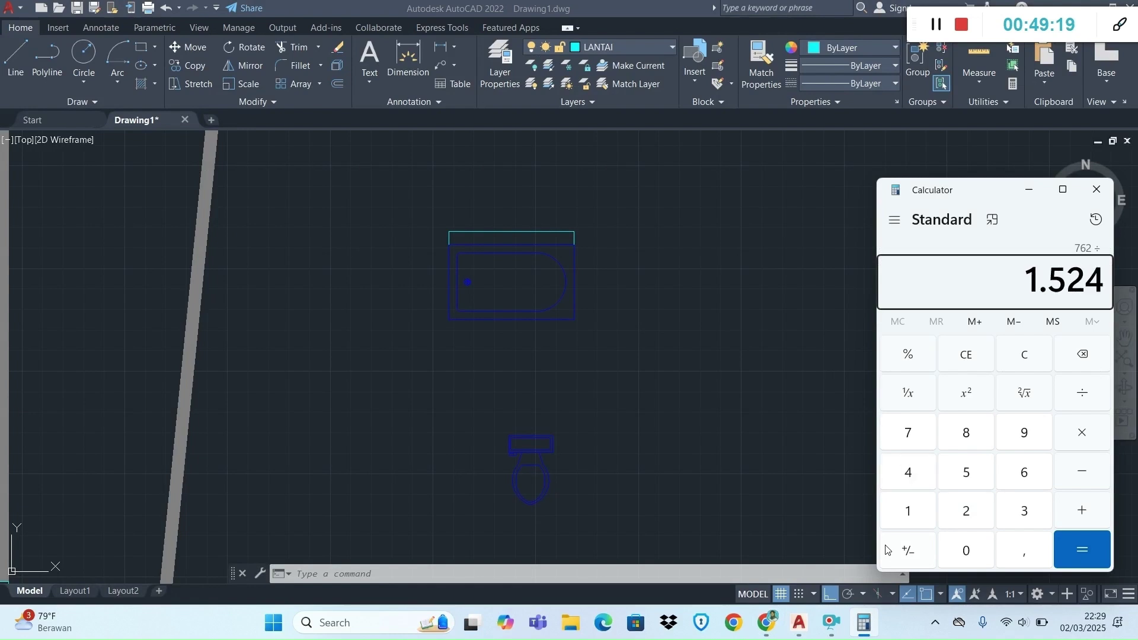
key("Return")
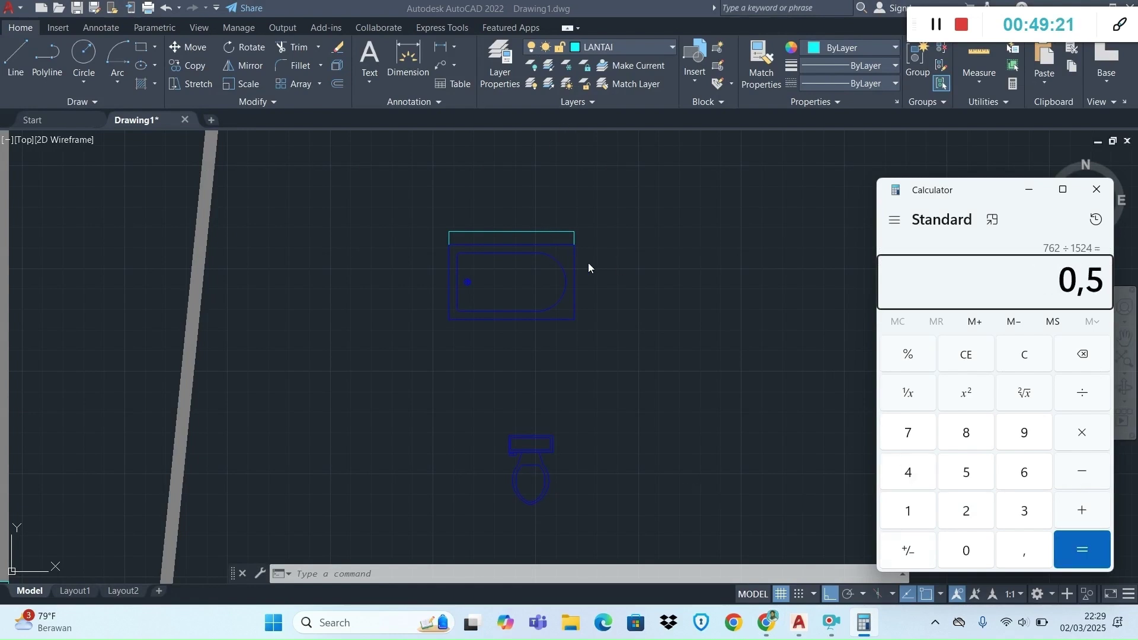
left_click(1097, 189)
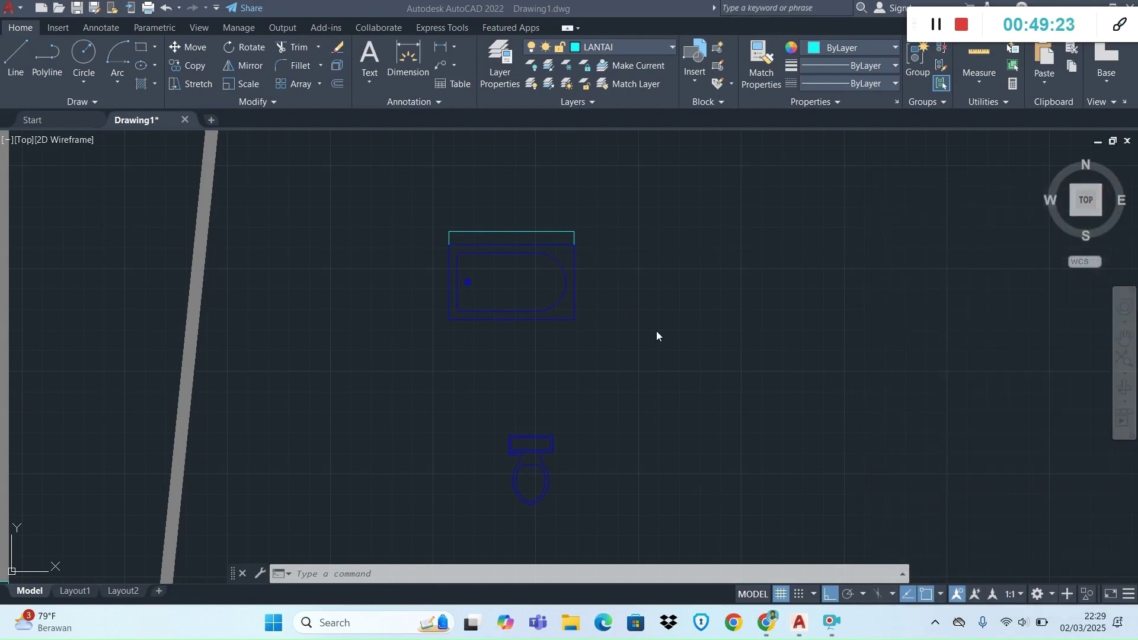
left_click(599, 325)
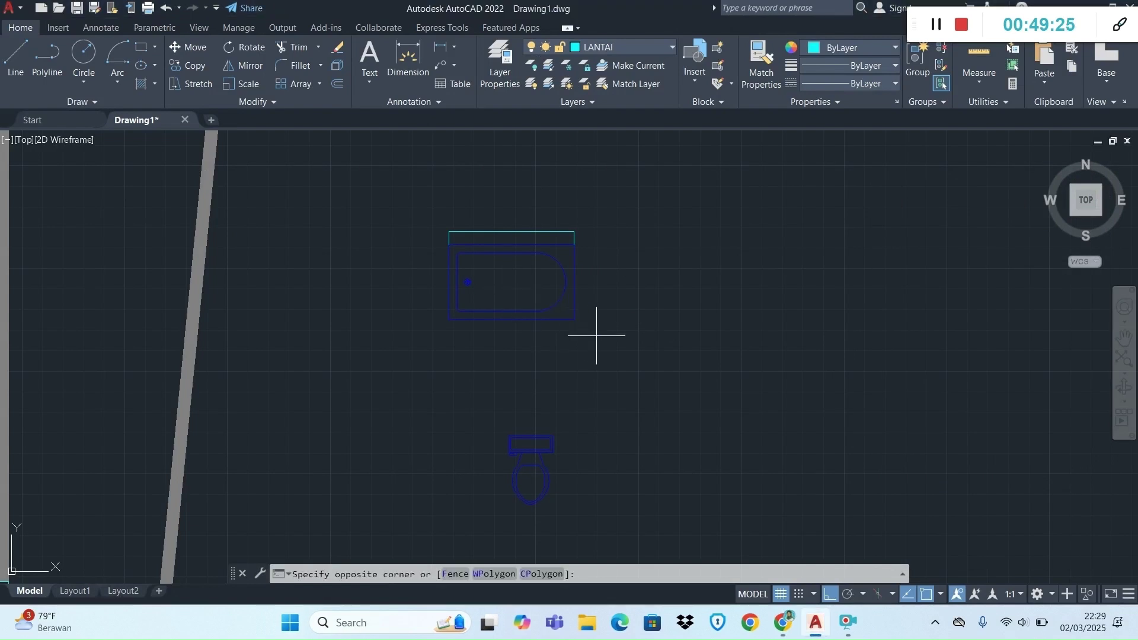
left_click(388, 192)
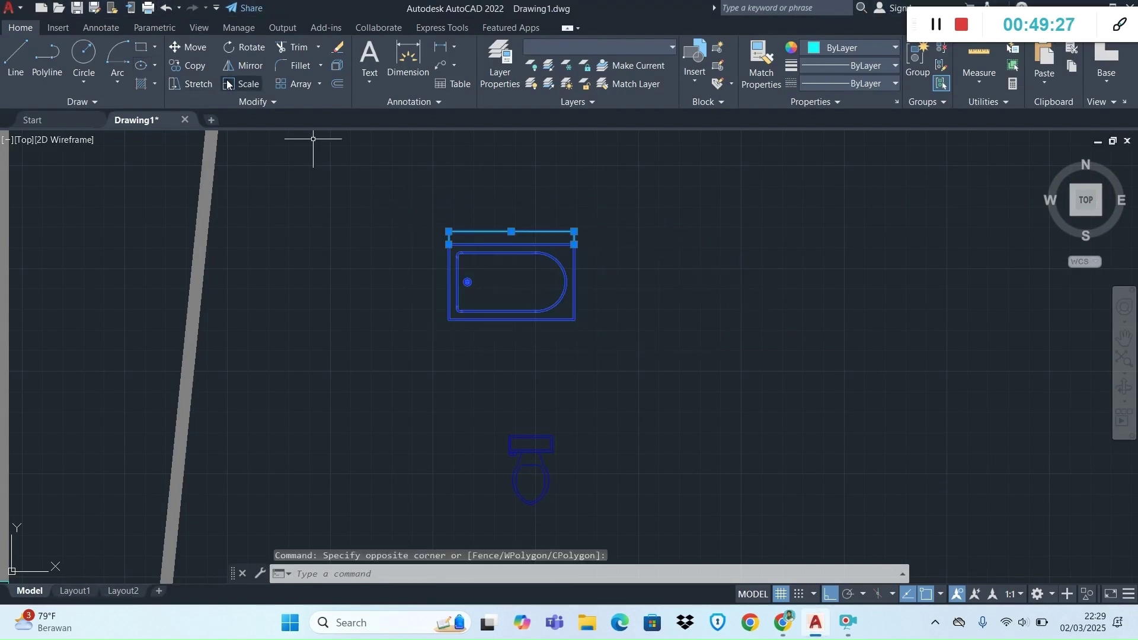
left_click(243, 83)
left_click(517, 277)
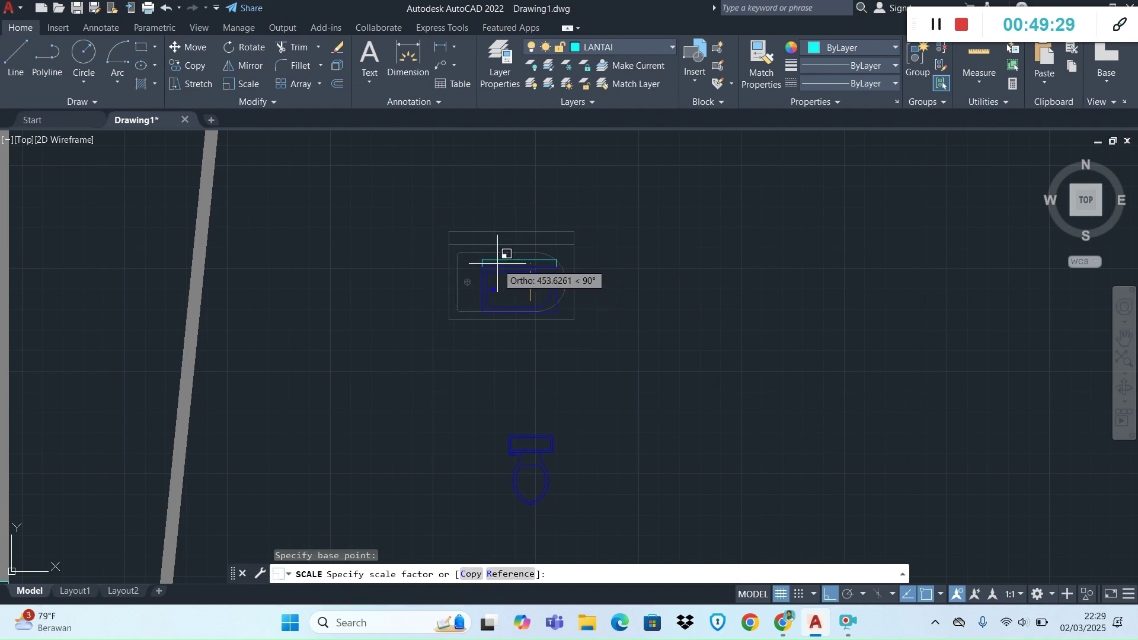
type("0,5")
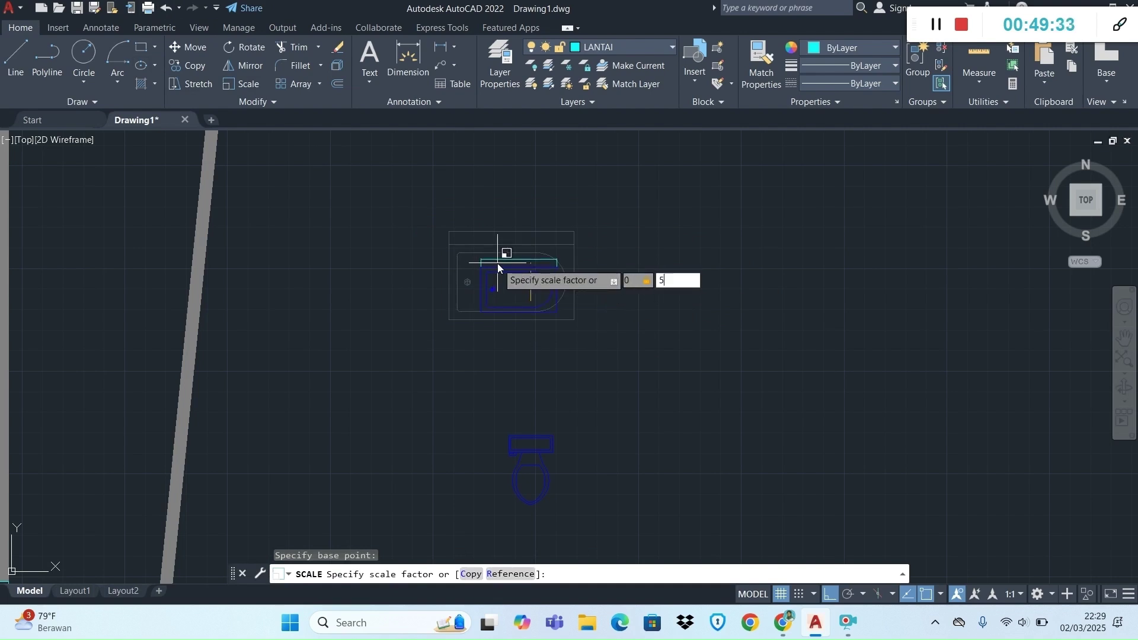
key("Escape")
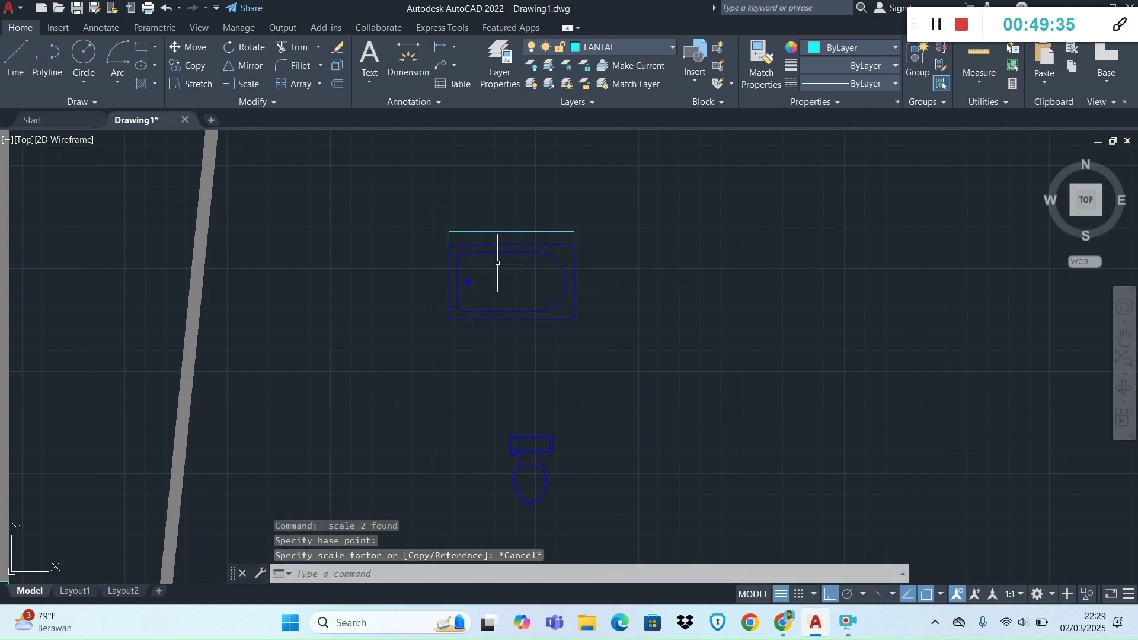
Scale the bathtub together with its dimension by a factor of 0.5 from the tub's upper-left inner corner.
left_click(589, 333)
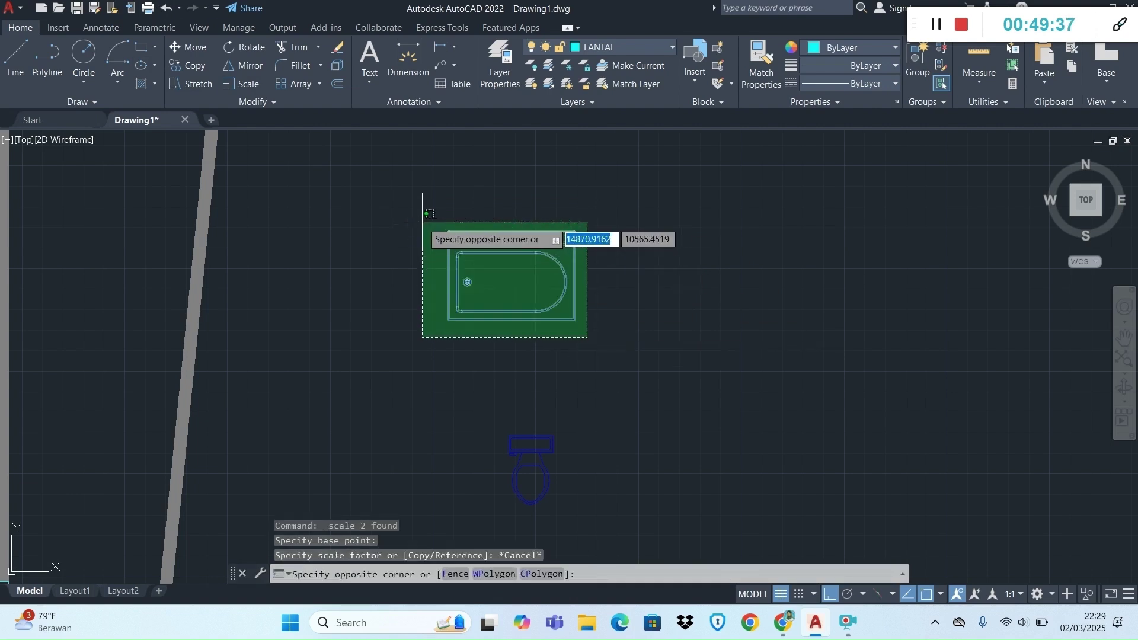
left_click(344, 185)
left_click(243, 84)
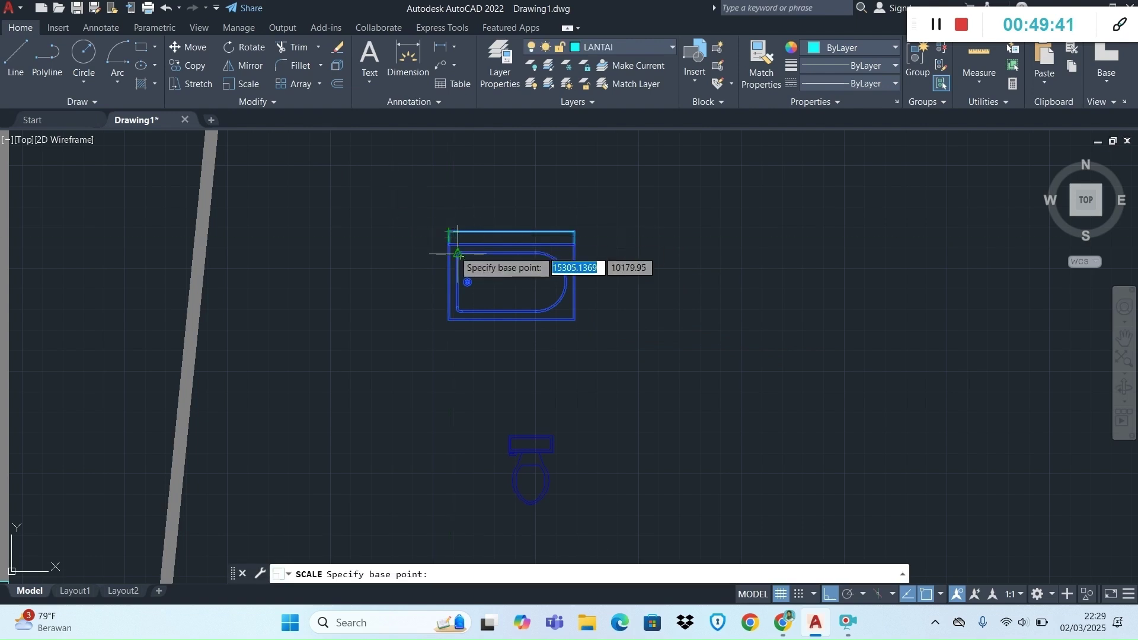
left_click(458, 253)
type("0.5")
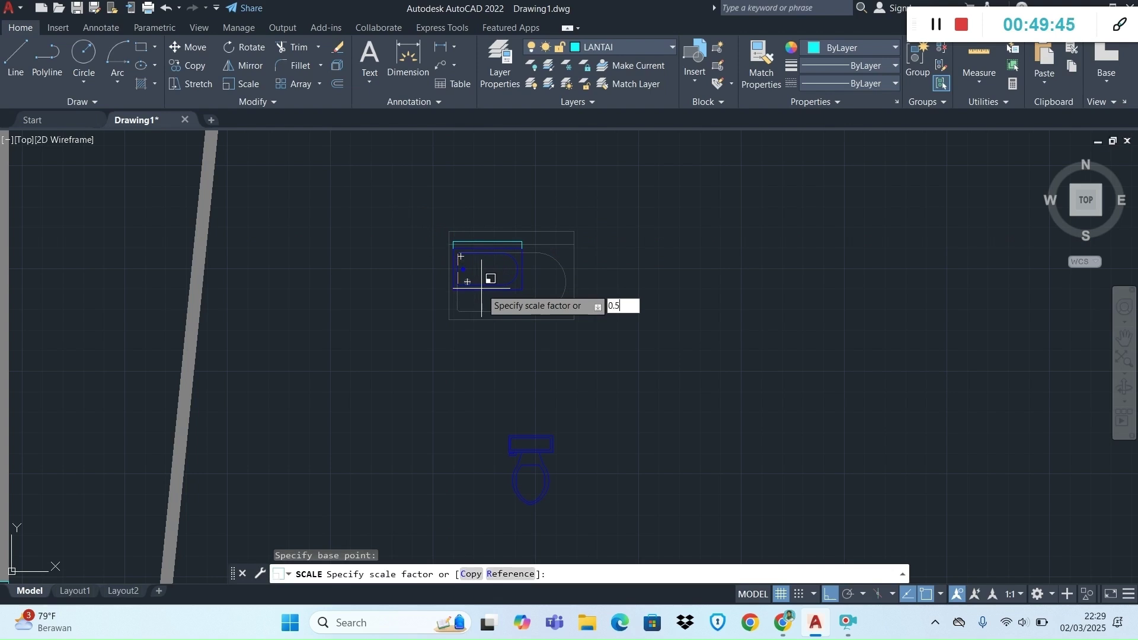
key("Return")
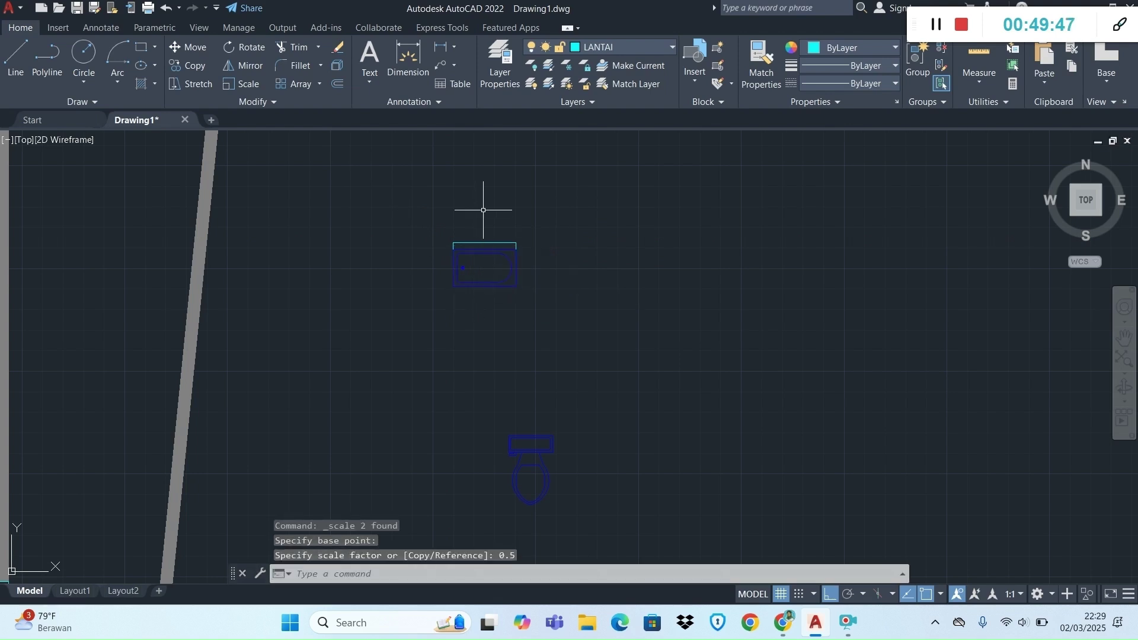
Check the scaled bathtub's linear dimension and delete it.
scroll(484, 228, "up", 6)
scroll(470, 294, "up", 5)
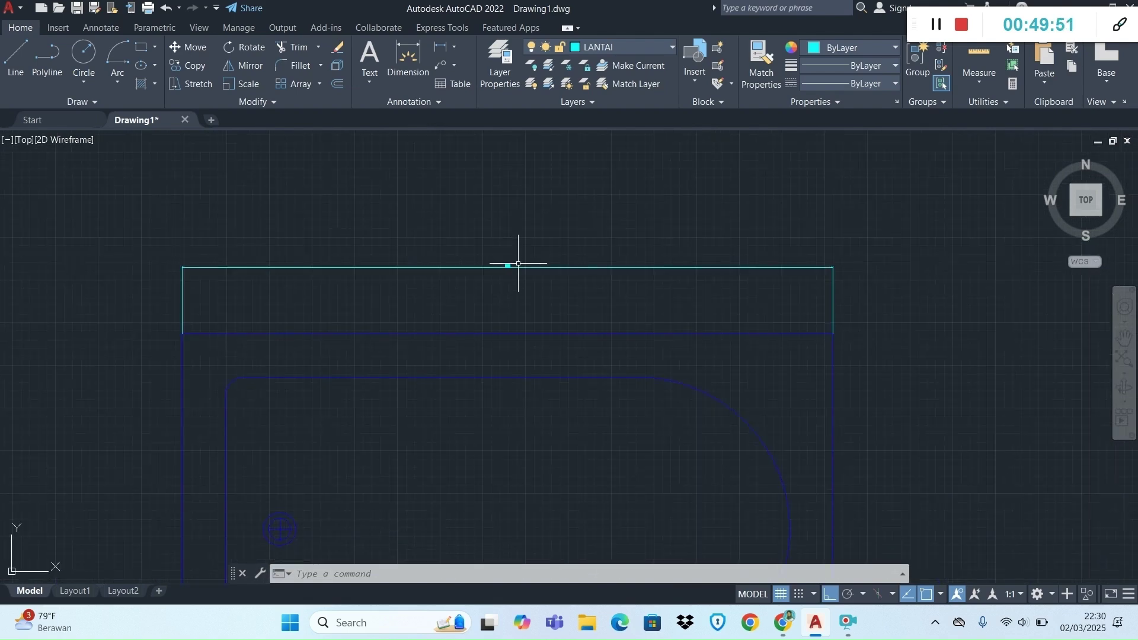
left_click(518, 270)
left_click(520, 271)
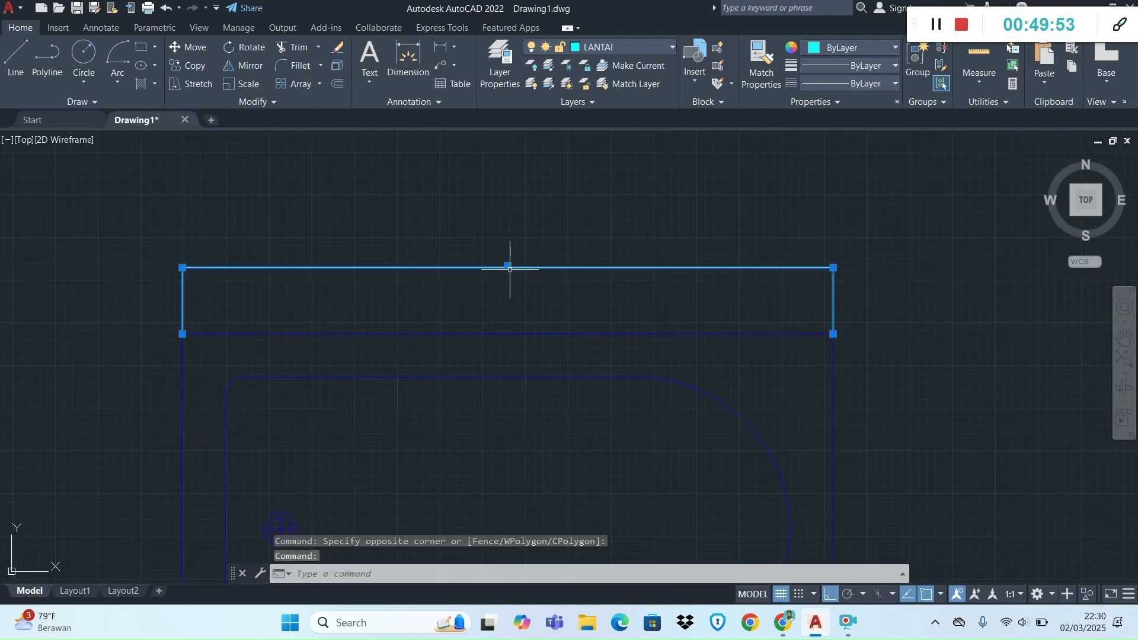
key("Delete")
Rotate the bathtub a quarter turn clockwise so that its drain end faces up, matching the PDF module.
scroll(806, 403, "down", 5)
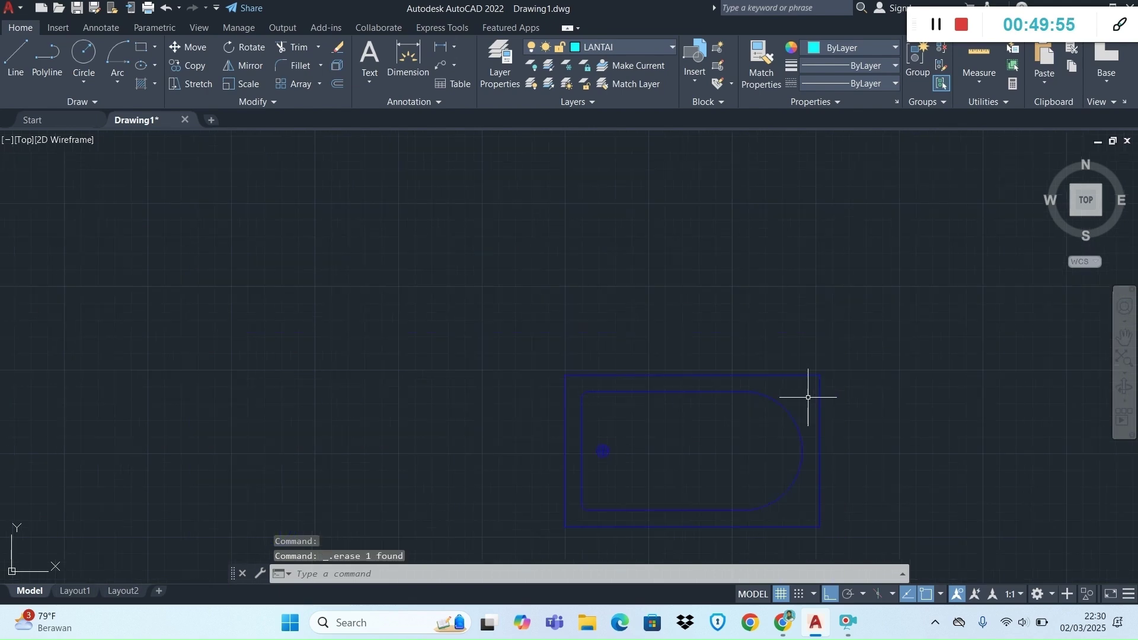
scroll(808, 466, "down", 1)
left_click(852, 504)
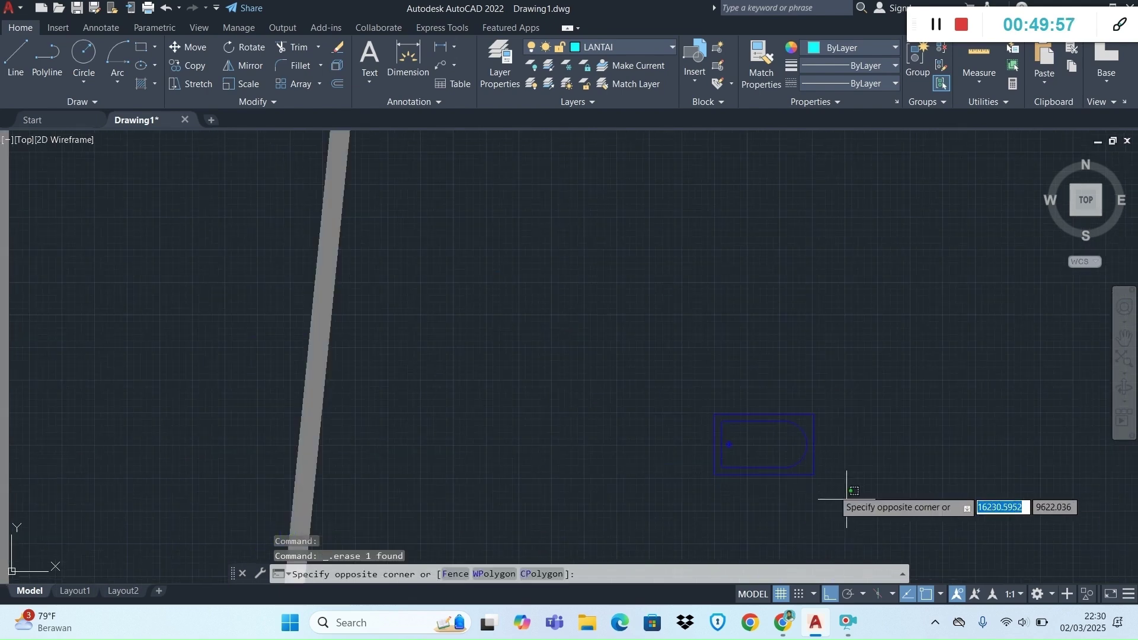
left_click(665, 391)
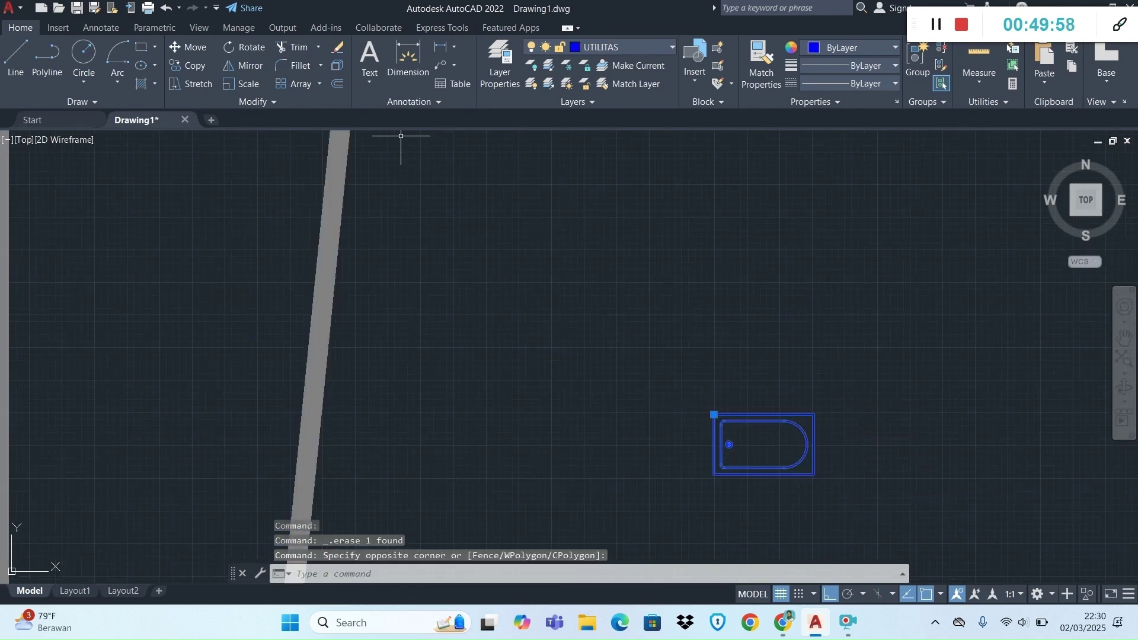
left_click(245, 48)
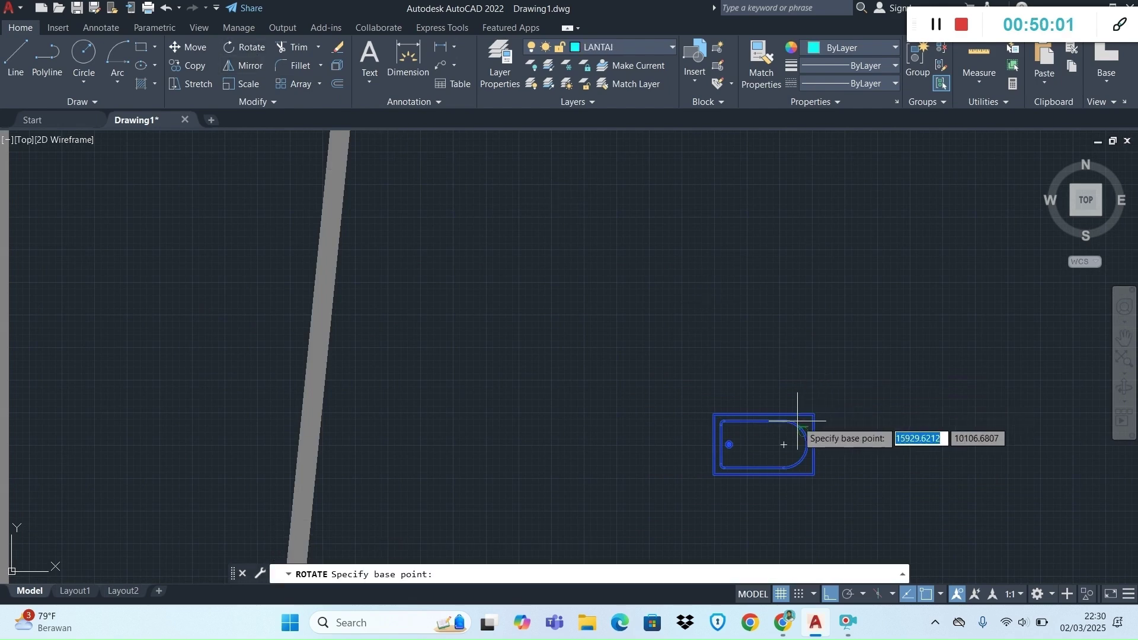
key("alt+Tab")
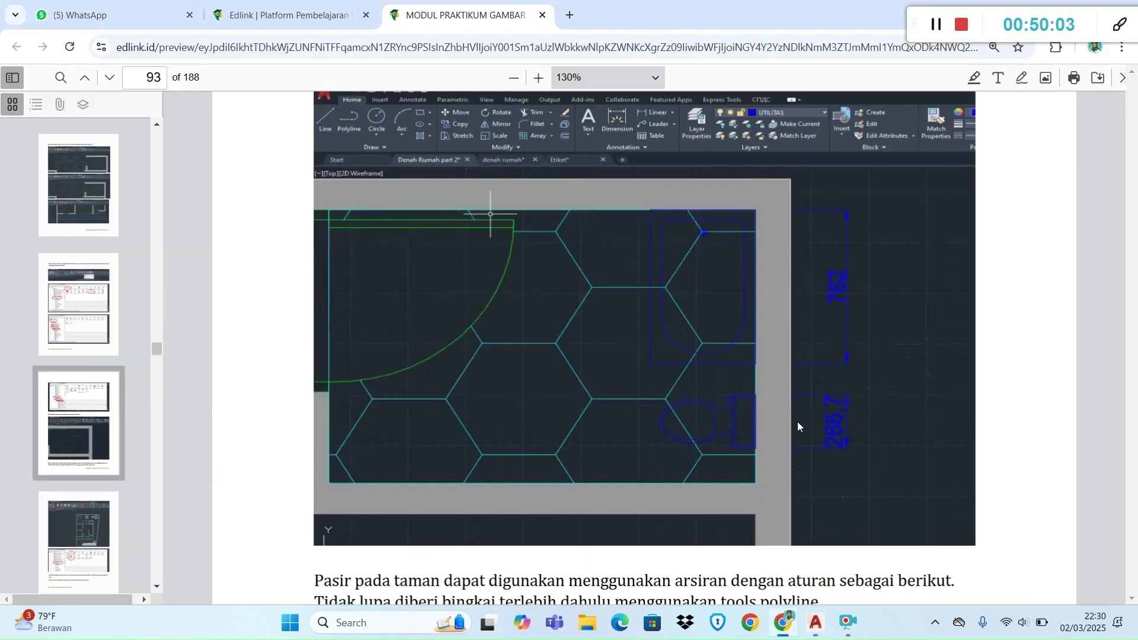
key("alt+Tab")
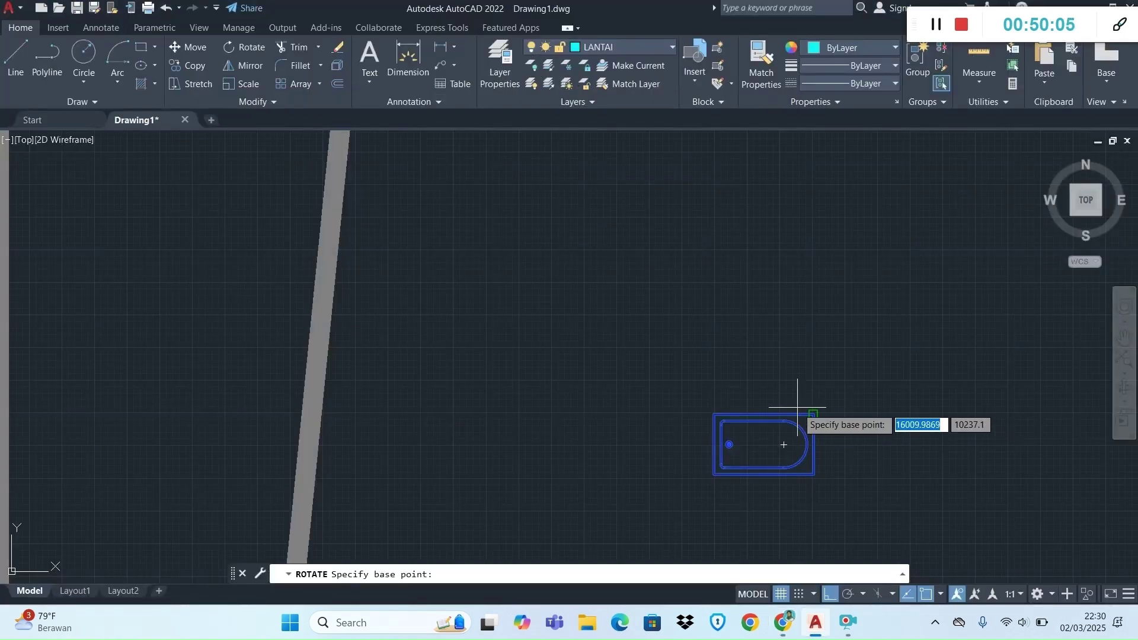
left_click(790, 437)
left_click(777, 504)
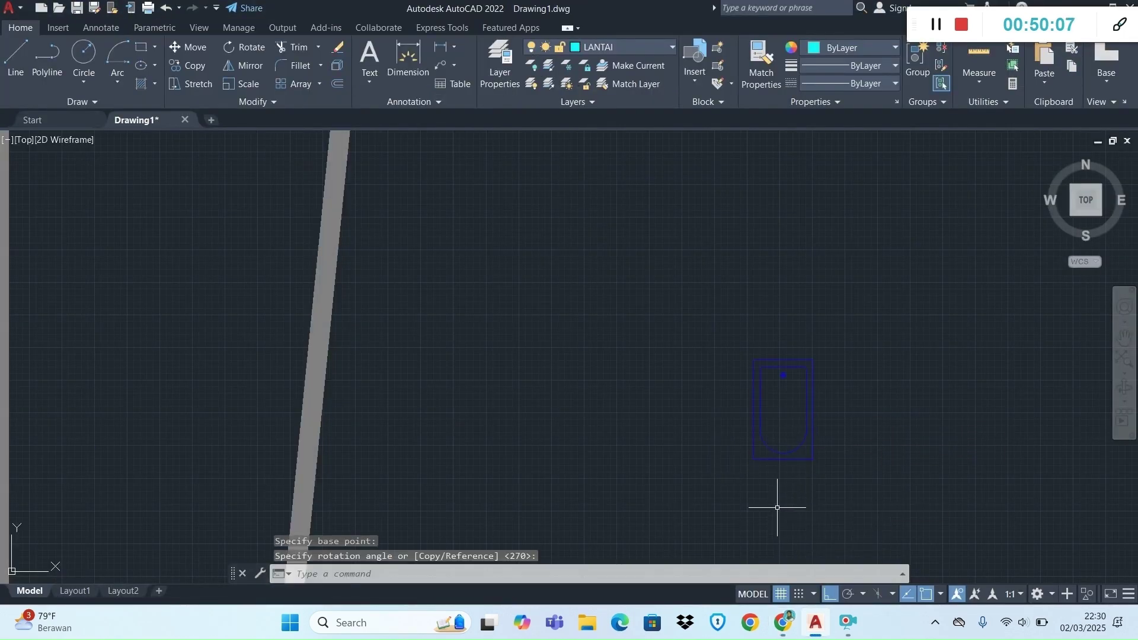
Move the bathtub by its upper-right corner to the upper-right inner corner of the bathroom, as shown in the PDF module.
scroll(889, 449, "down", 4)
scroll(879, 477, "up", 2)
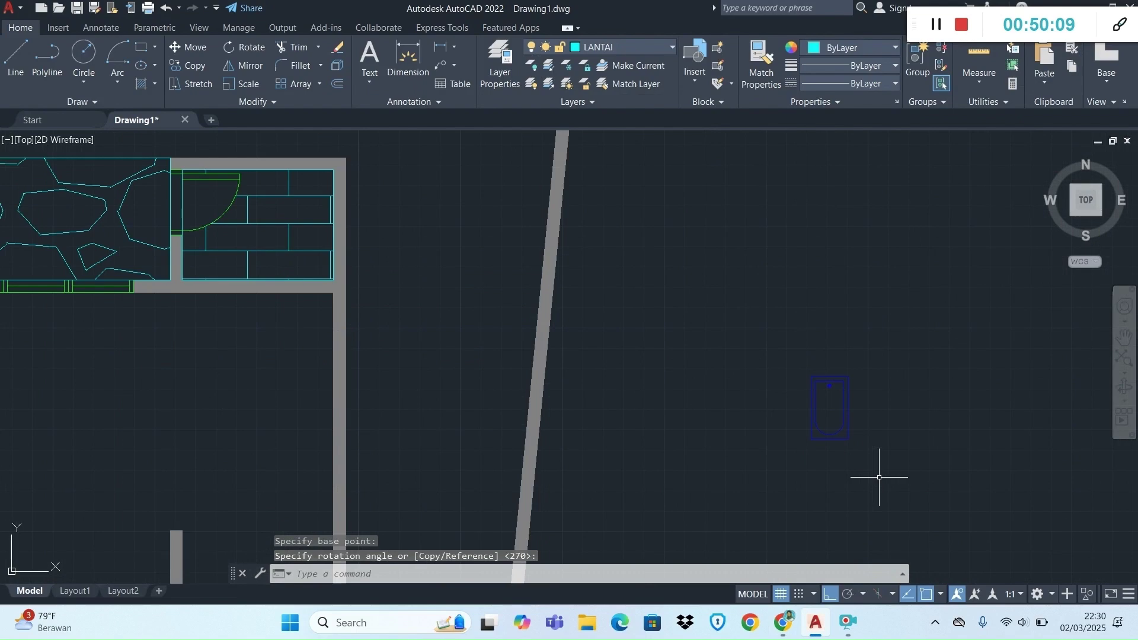
left_click(866, 461)
left_click(802, 374)
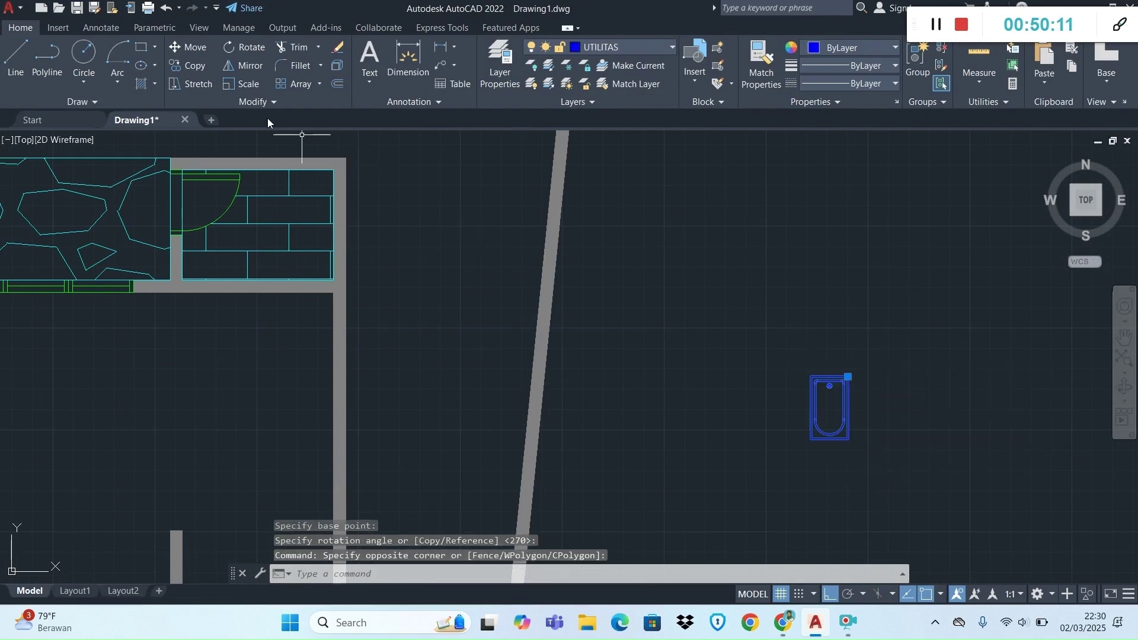
key("alt+Tab")
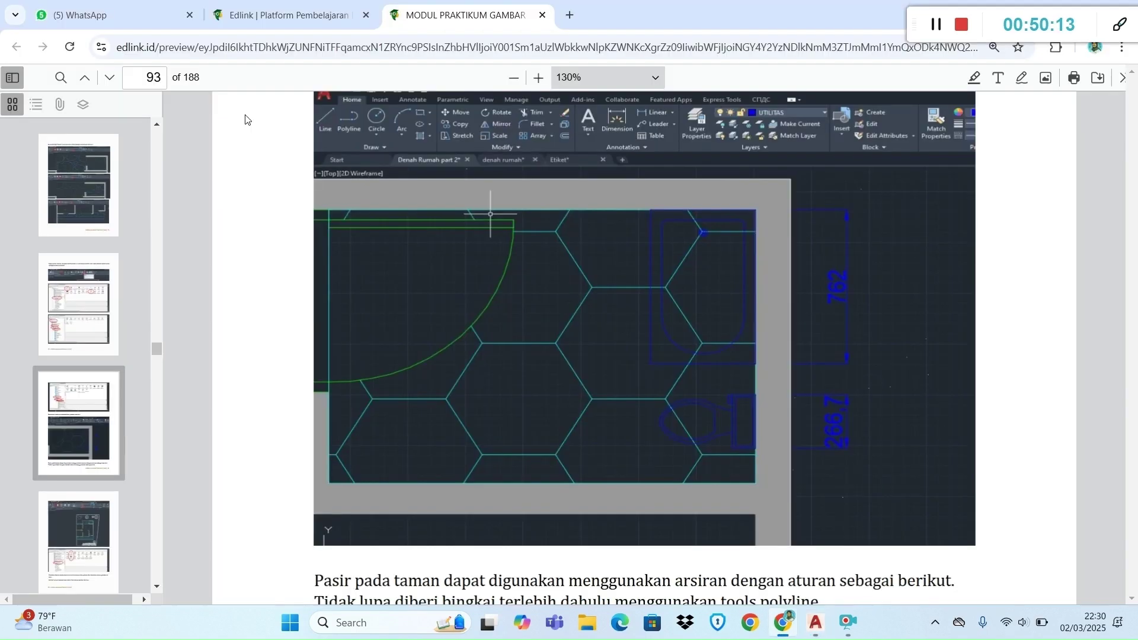
key("alt+Tab")
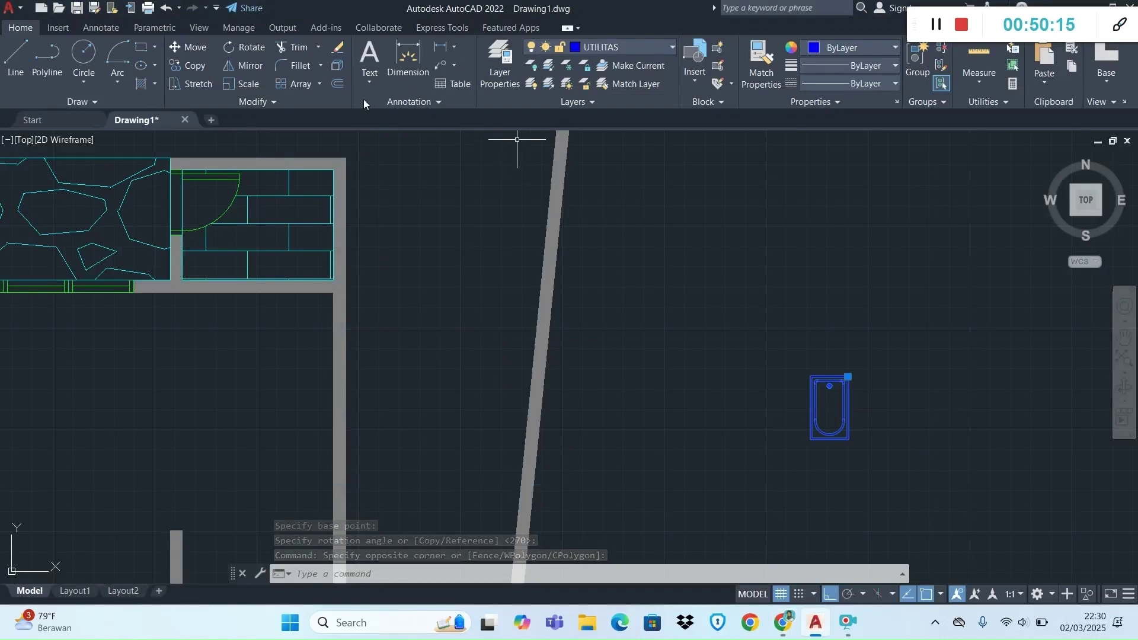
type("m")
key("Return")
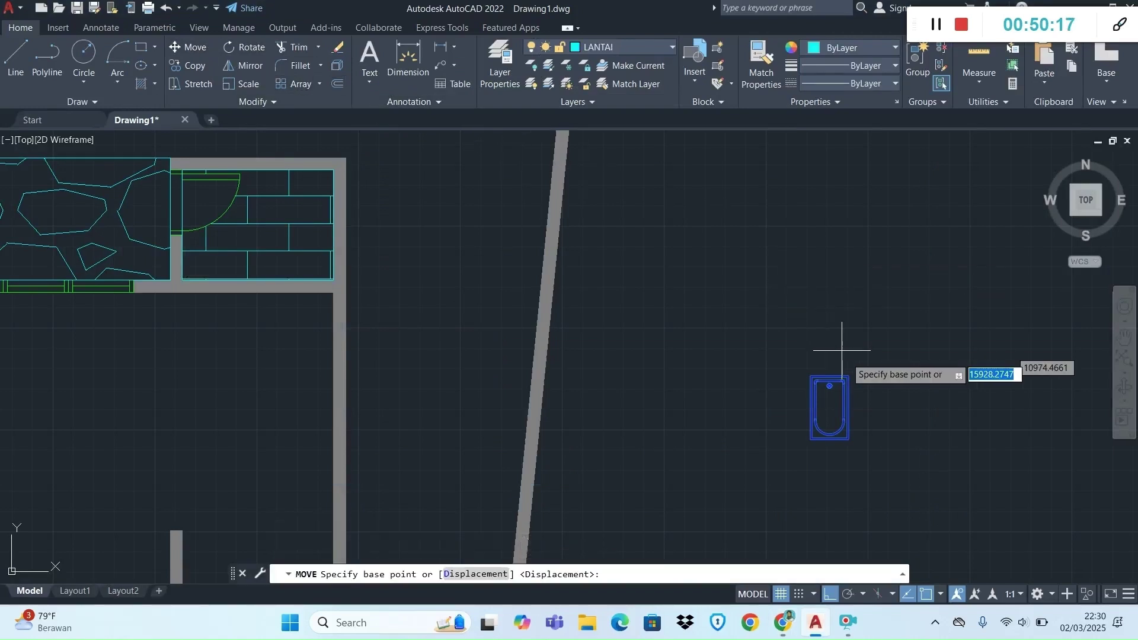
scroll(844, 356, "up", 6)
left_click(842, 427)
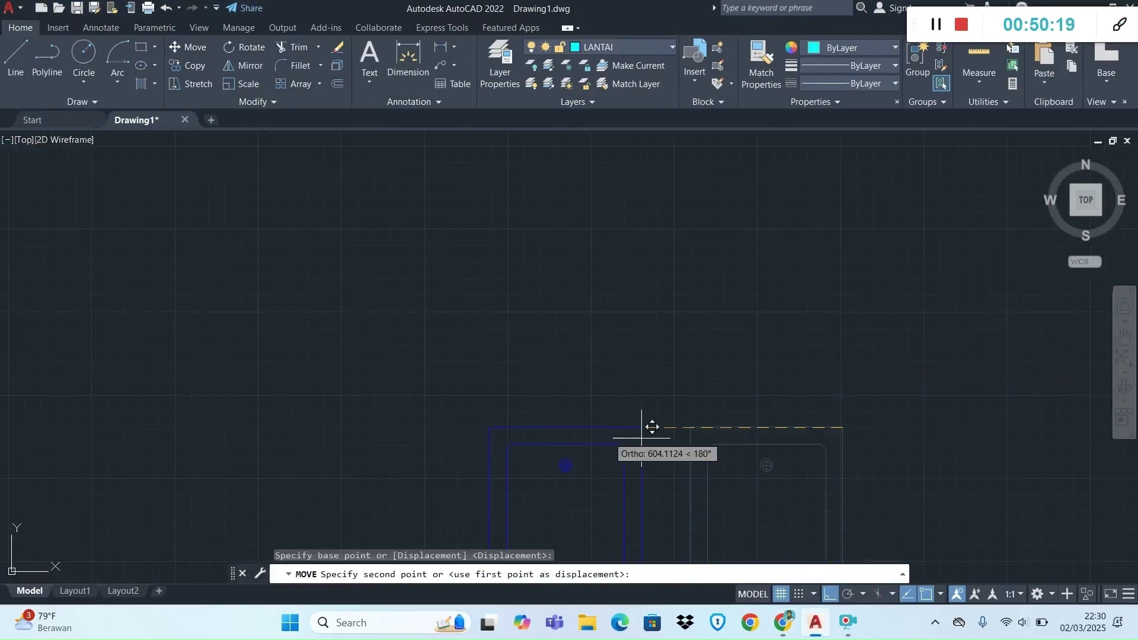
scroll(610, 435, "down", 6)
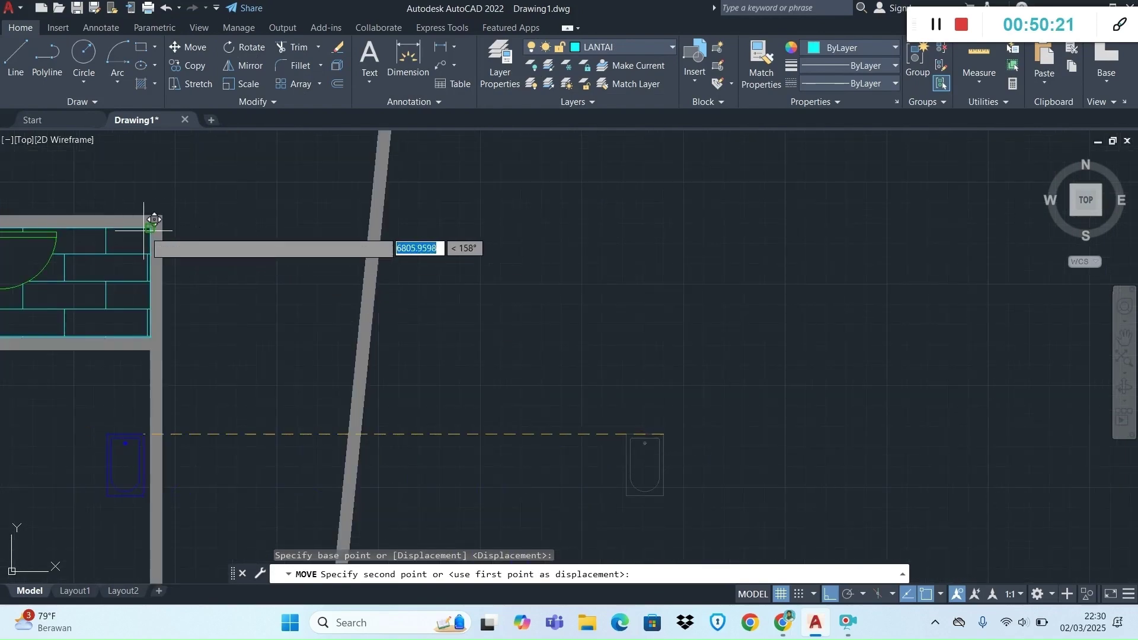
scroll(155, 237, "up", 8)
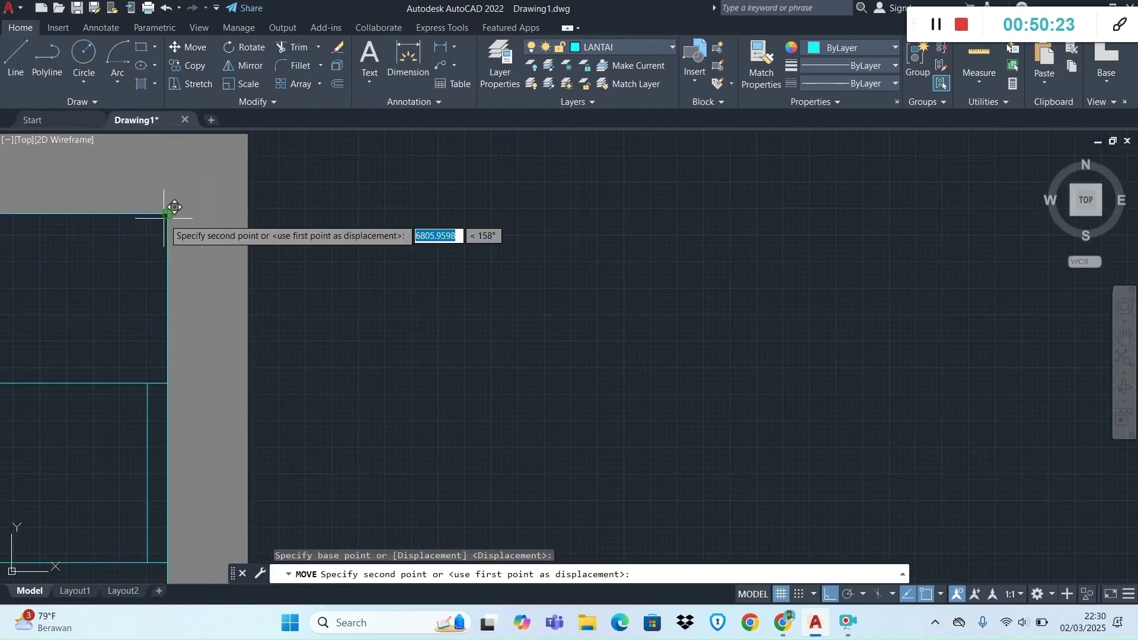
left_click(170, 217)
scroll(172, 215, "down", 5)
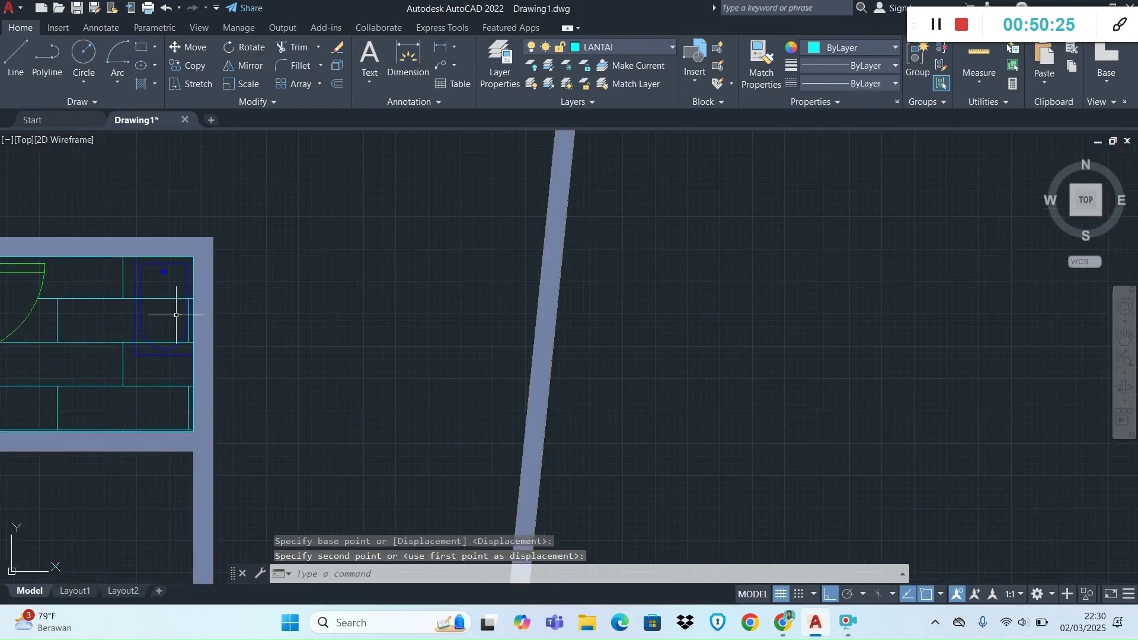
Check the toilet's size in the PDF module and add a linear dimension along the upper edge of the toilet's tank.
scroll(711, 389, "down", 7)
scroll(720, 486, "up", 7)
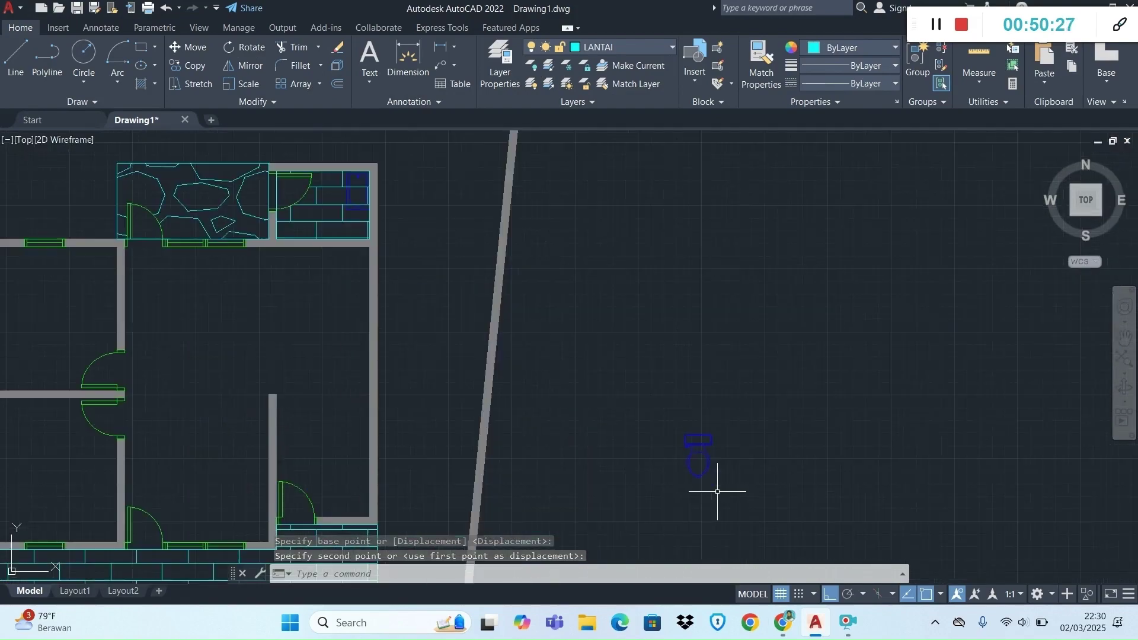
key("alt+Tab")
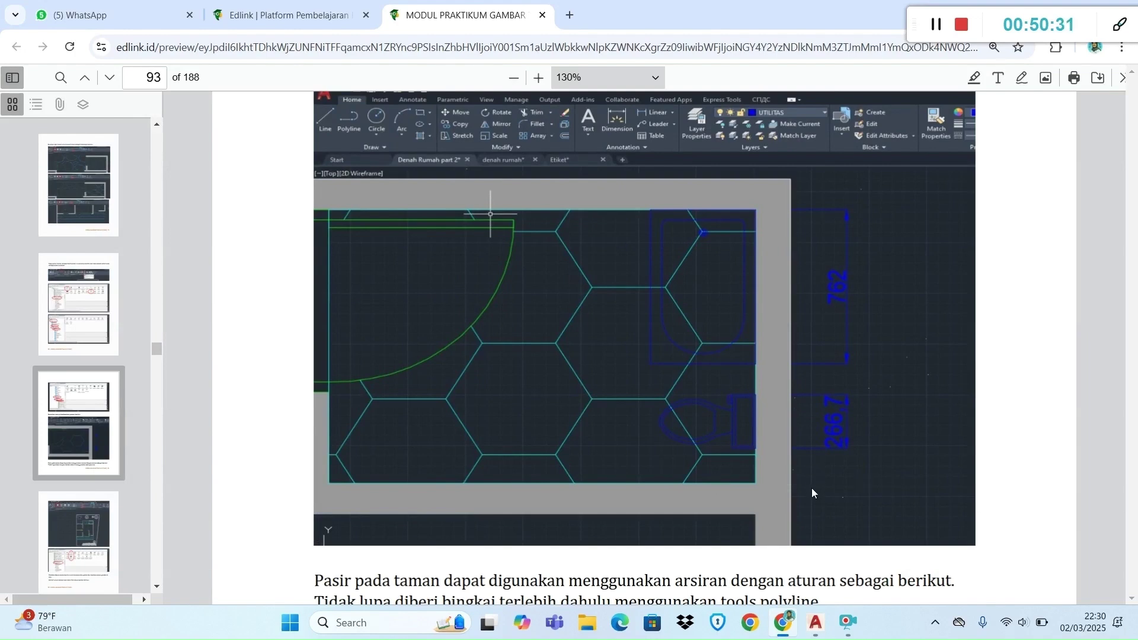
key("alt+Tab")
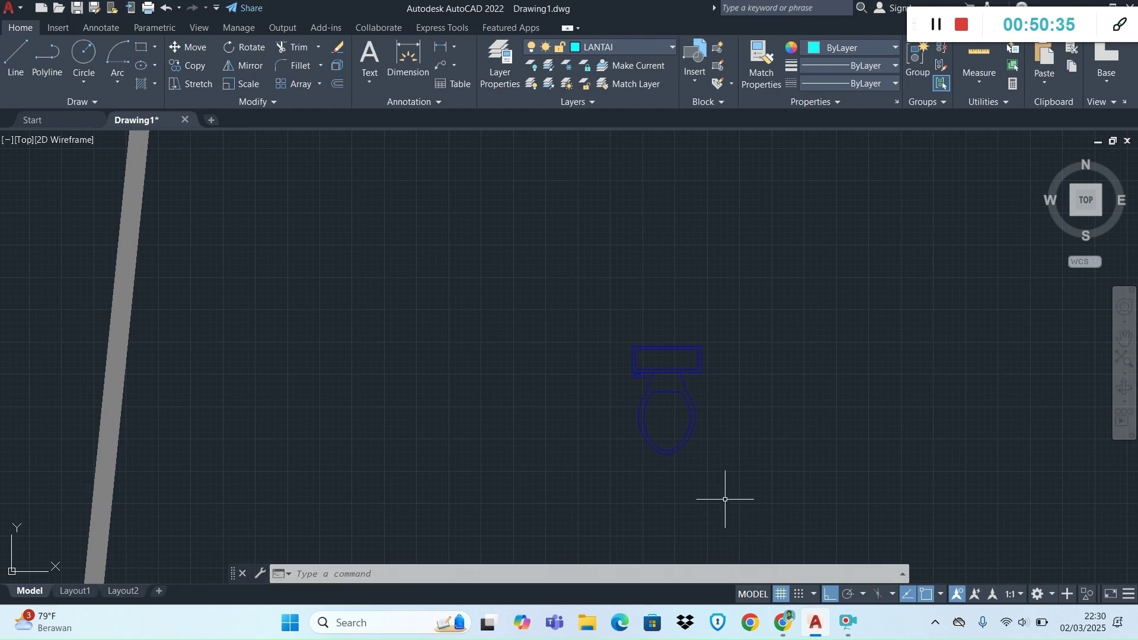
left_click(723, 468)
left_click(589, 296)
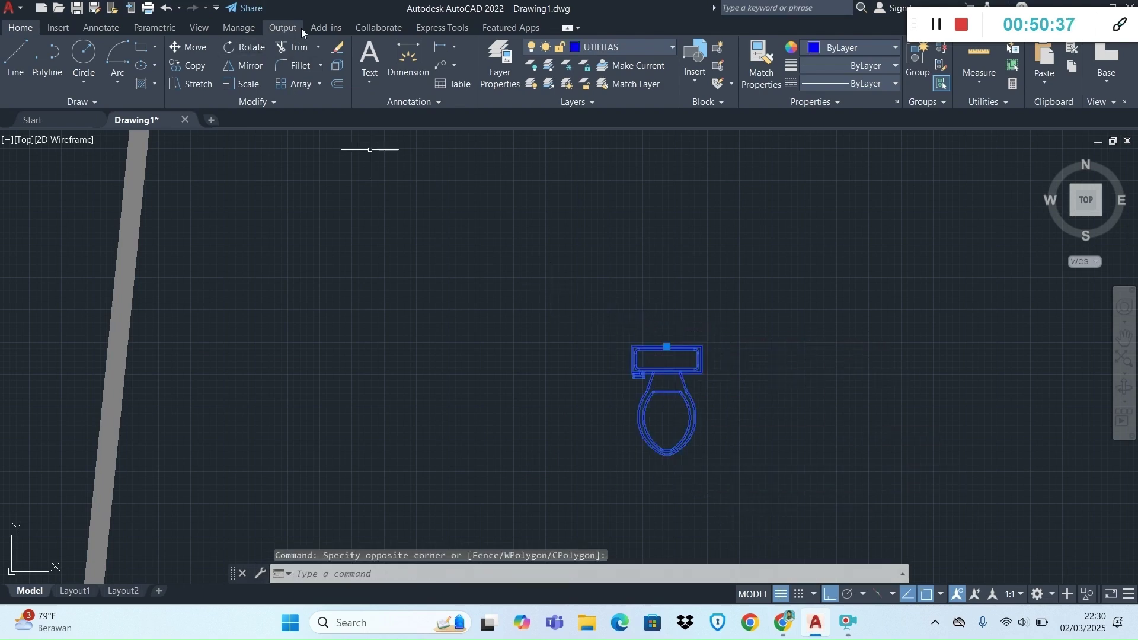
left_click(441, 47)
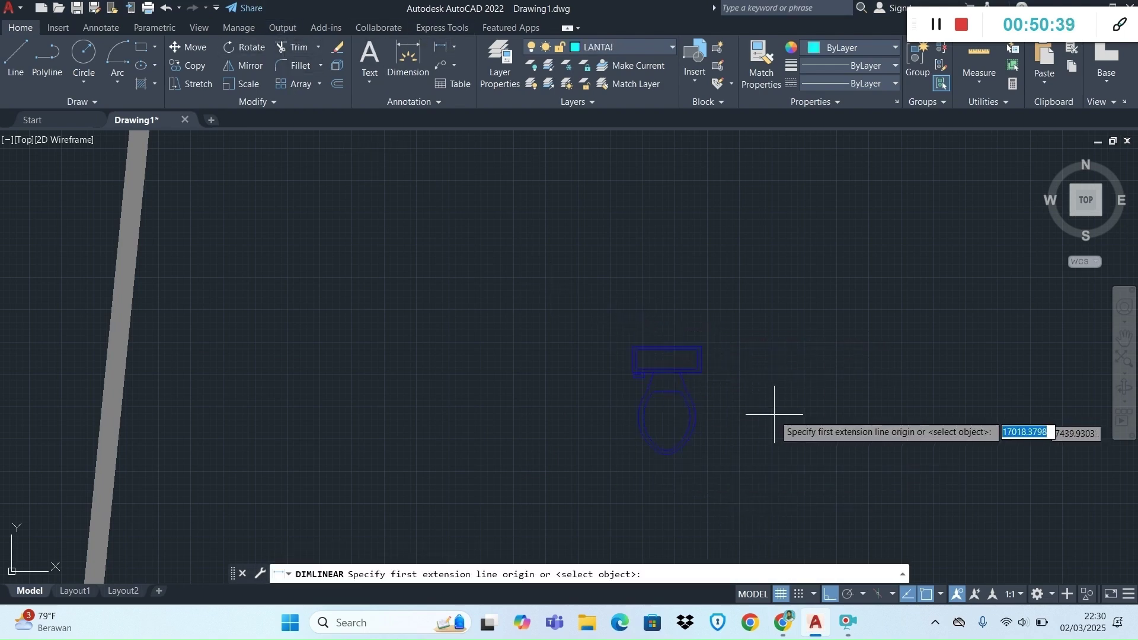
scroll(735, 357, "up", 3)
scroll(734, 358, "up", 2)
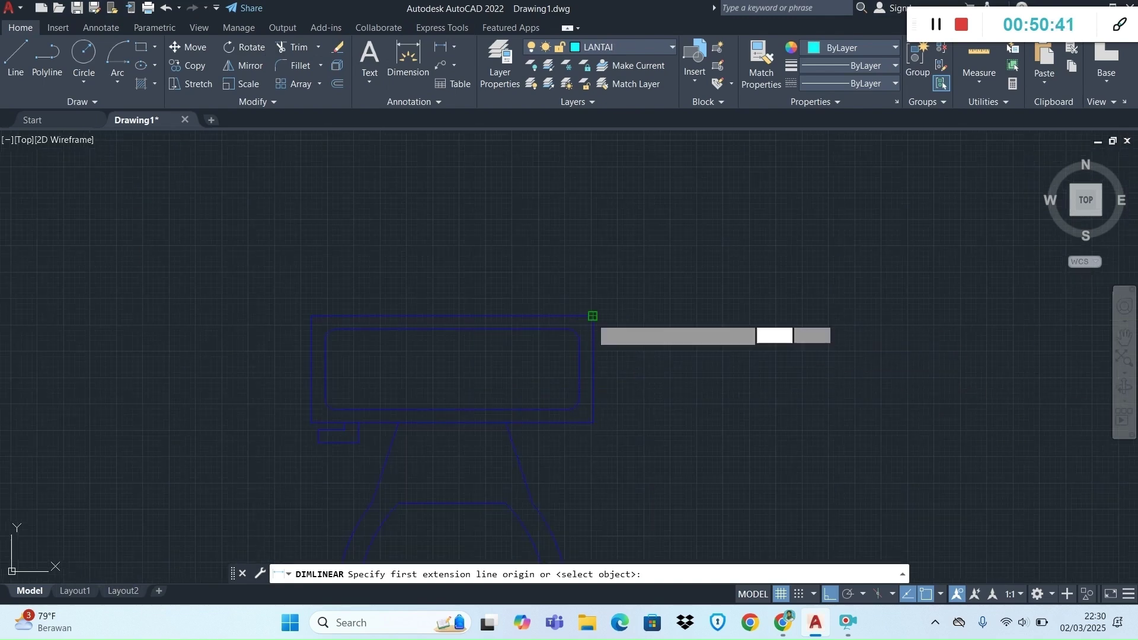
left_click(593, 316)
left_click(311, 316)
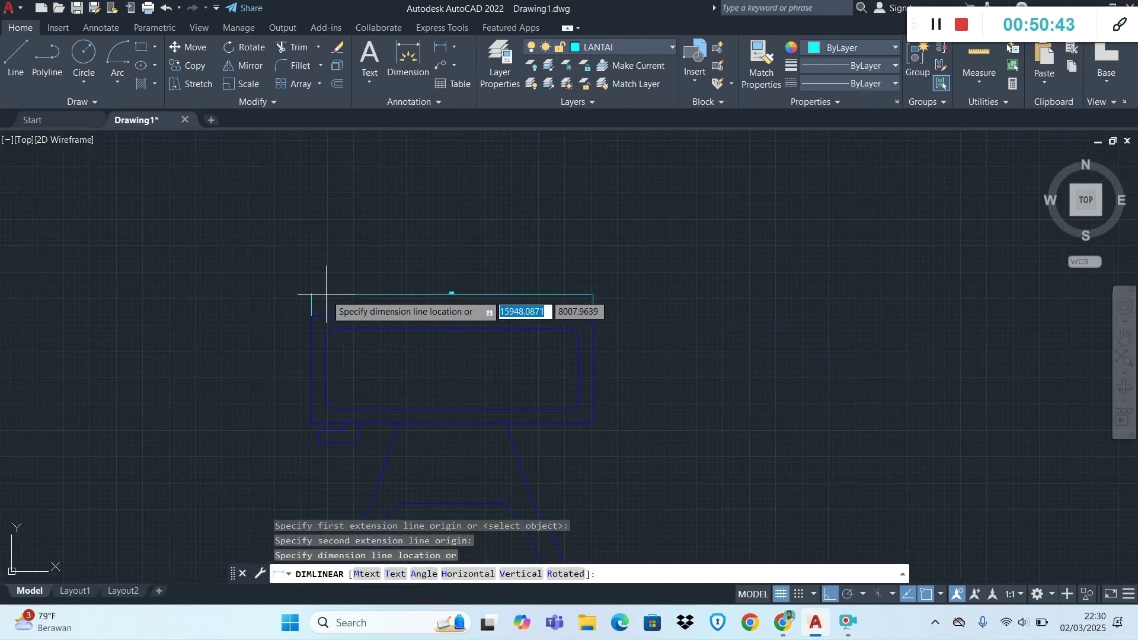
left_click(329, 298)
scroll(451, 298, "up", 5)
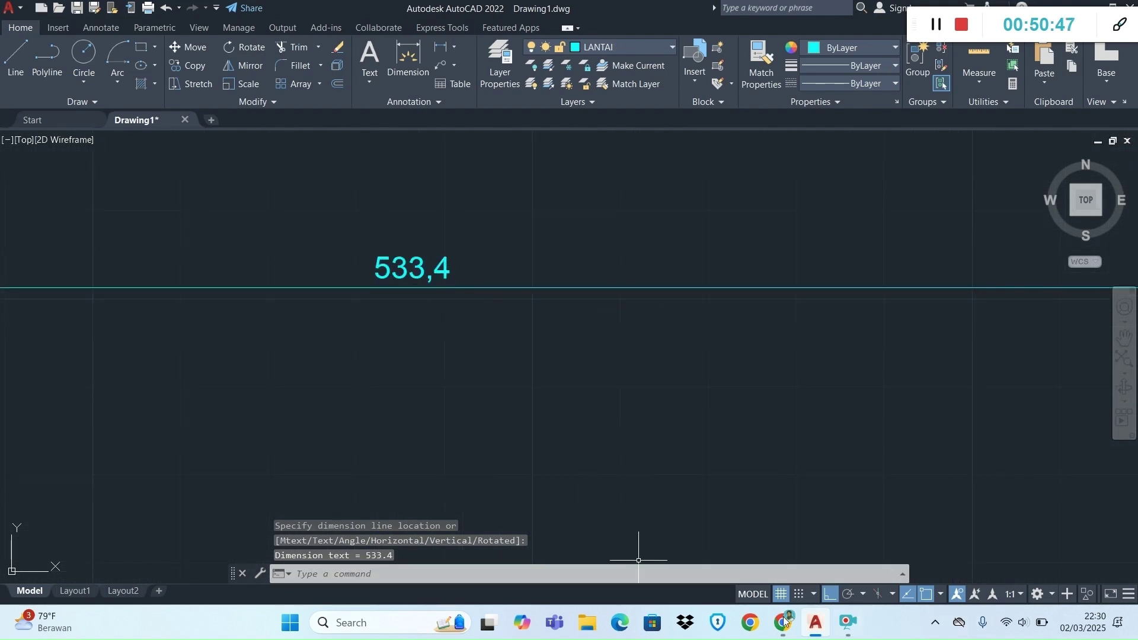
Open Calculator and divide 266,7 by 533,4 to work out the toilet's scale factor.
left_click(344, 620)
type("calculator")
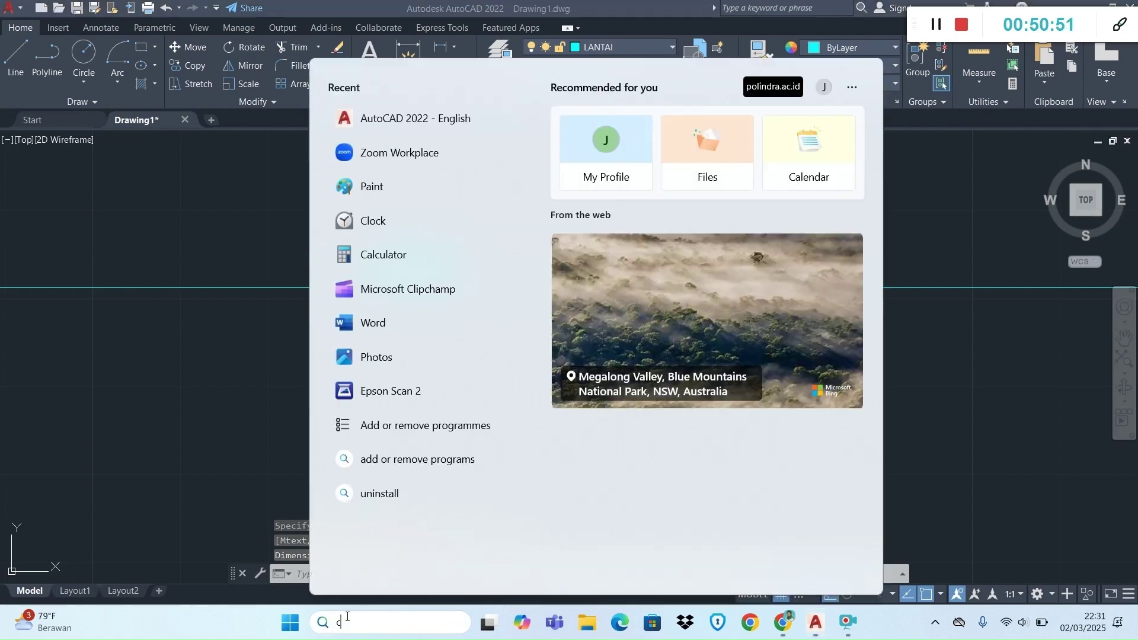
left_click(462, 161)
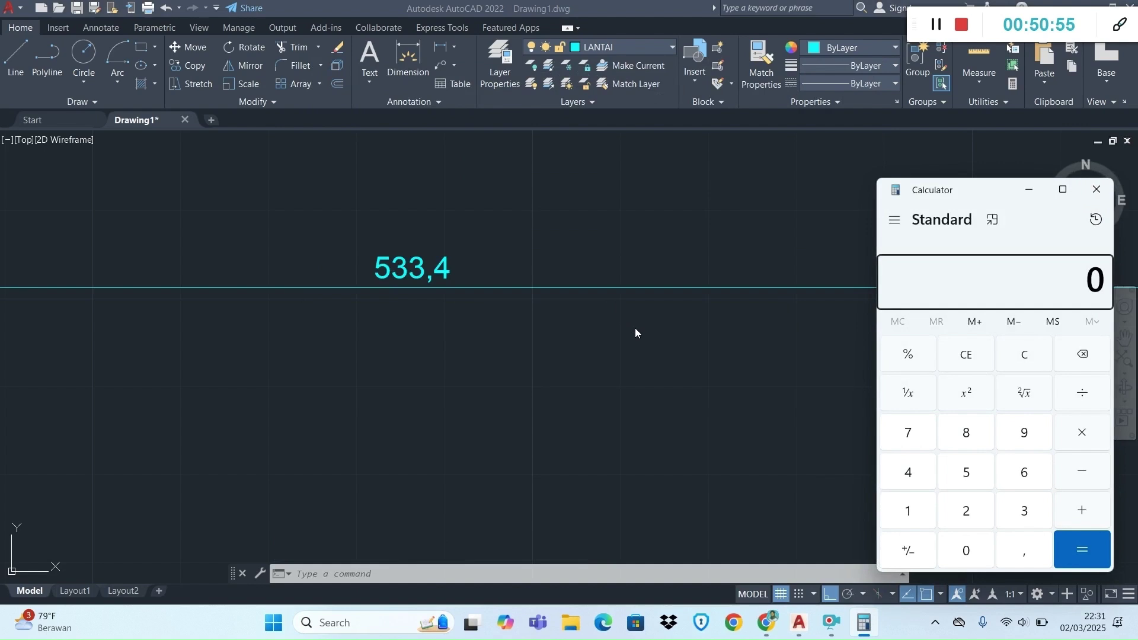
type("266")
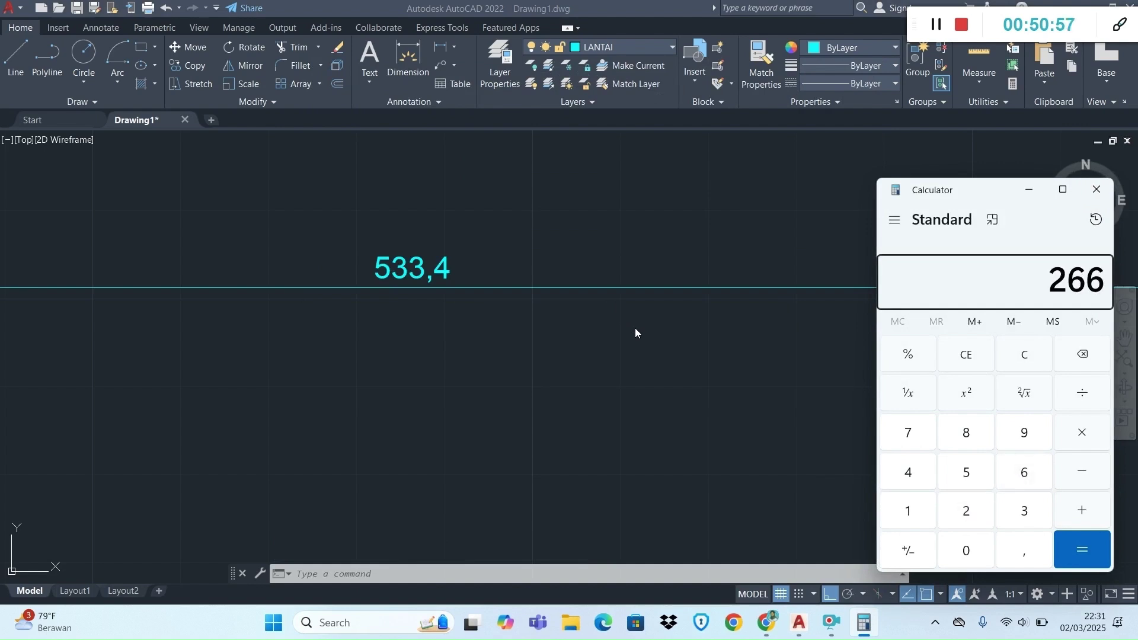
type(",")
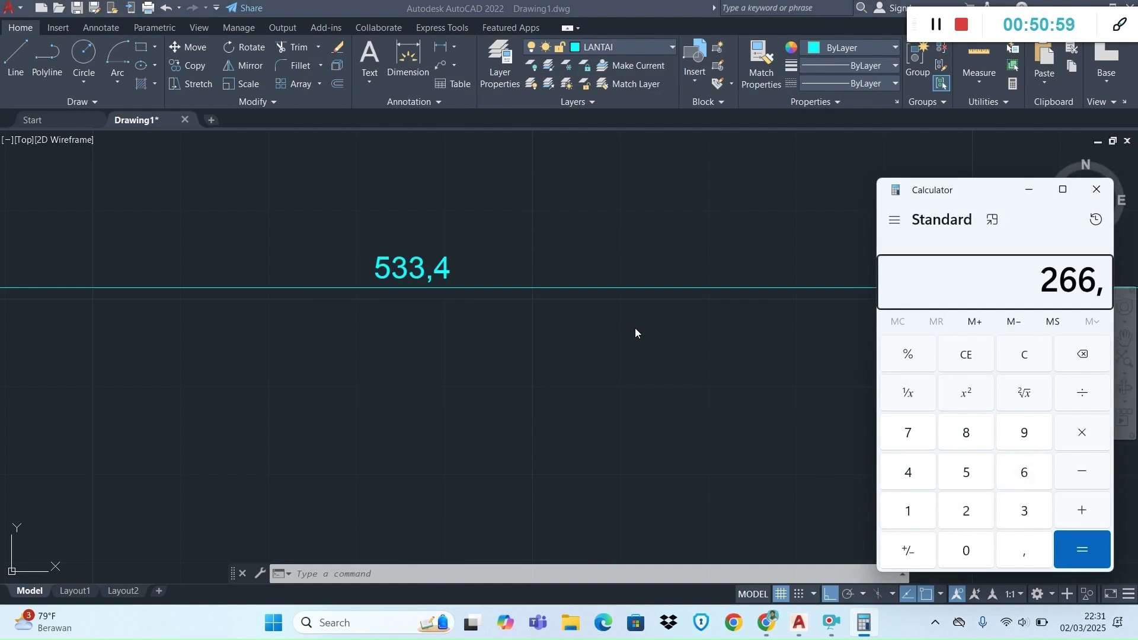
type("7")
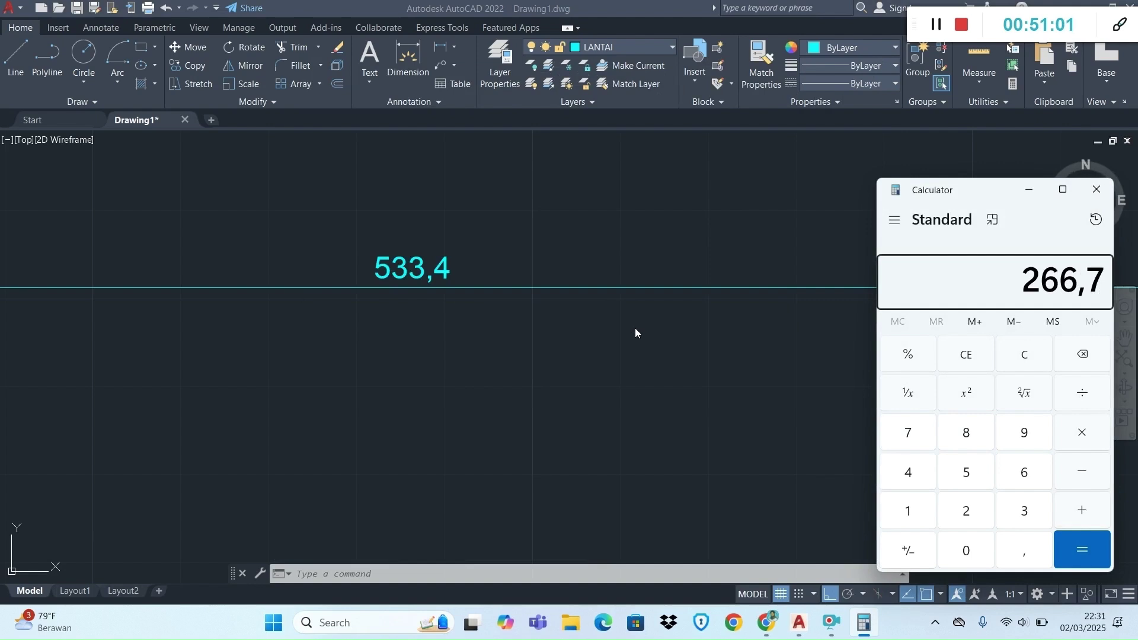
type("5")
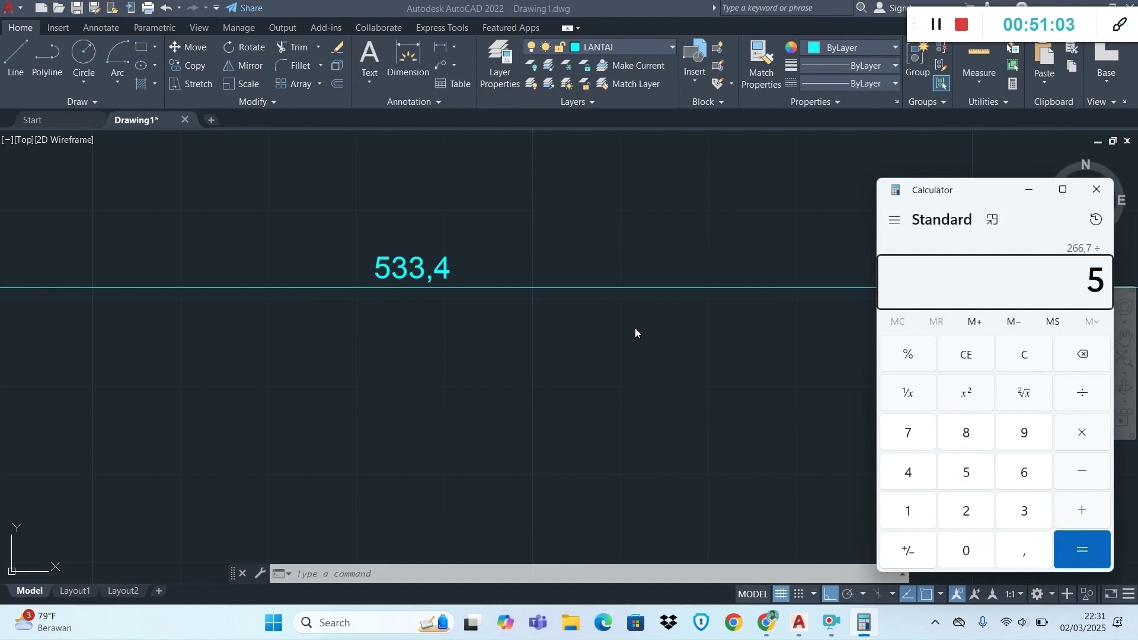
type("33,4")
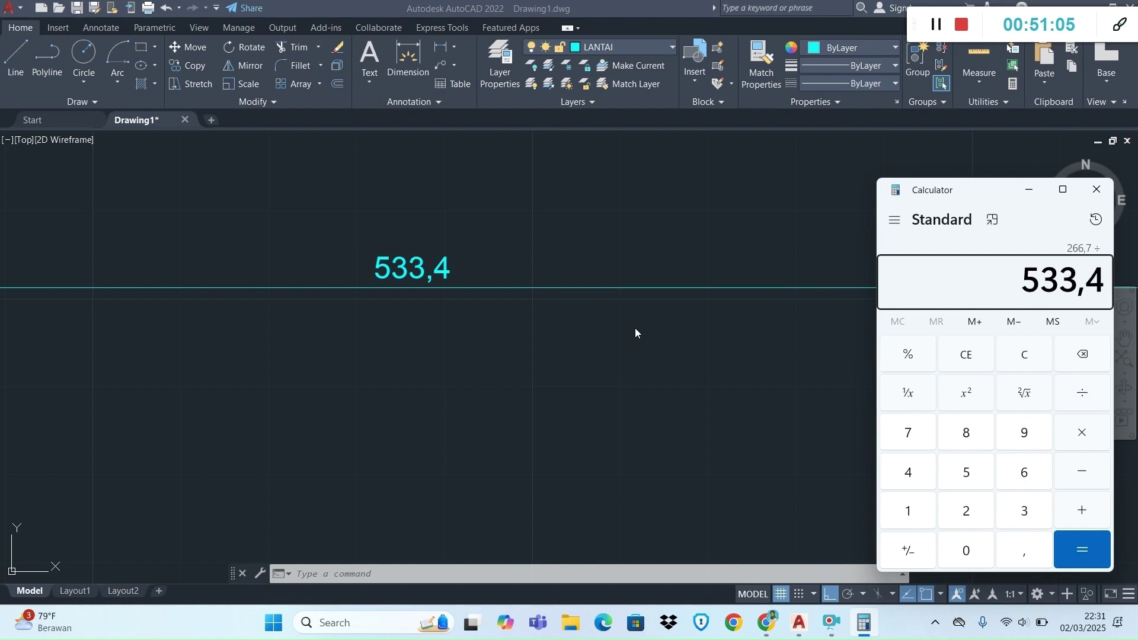
key("Return")
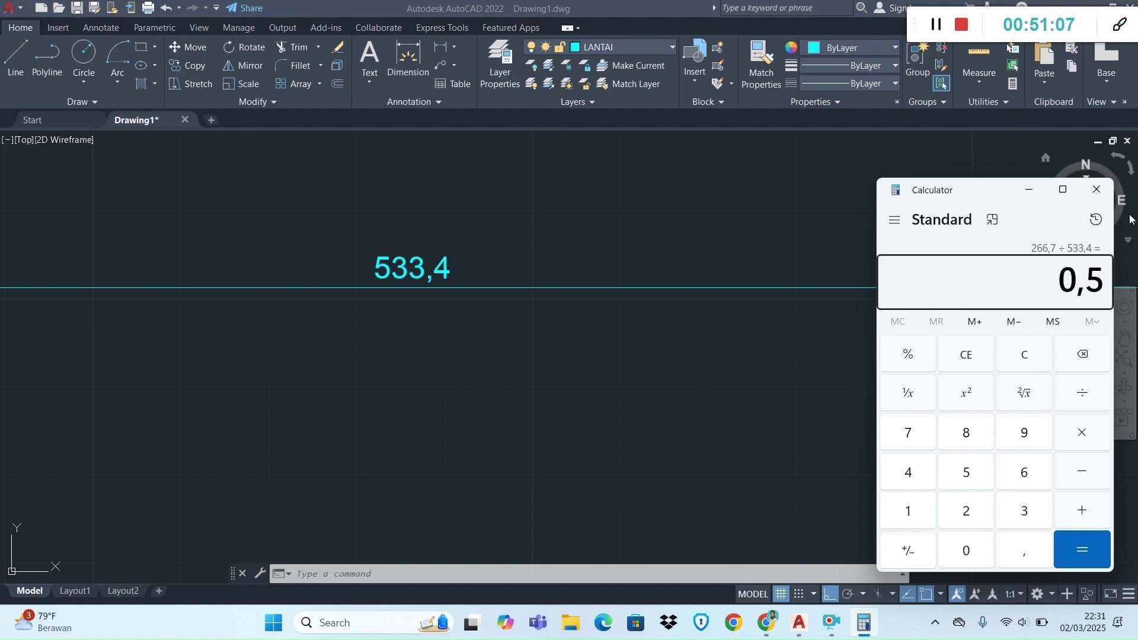
left_click(1096, 189)
Scale the toilet block together with its linear dimension by a factor of 0.5.
scroll(391, 209, "down", 5)
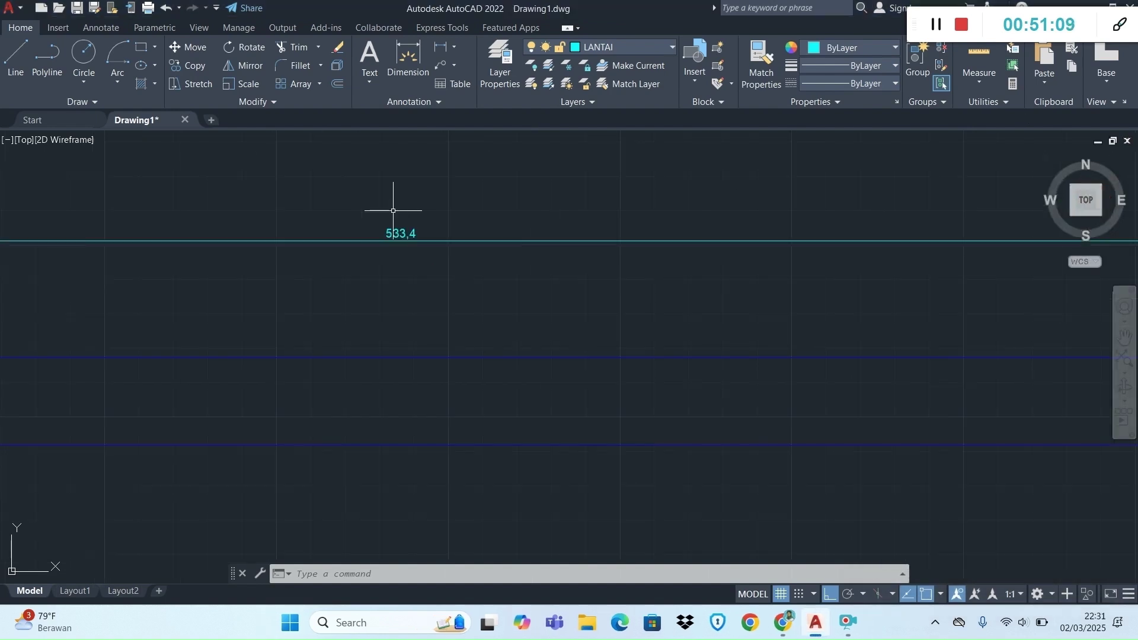
left_click(504, 531)
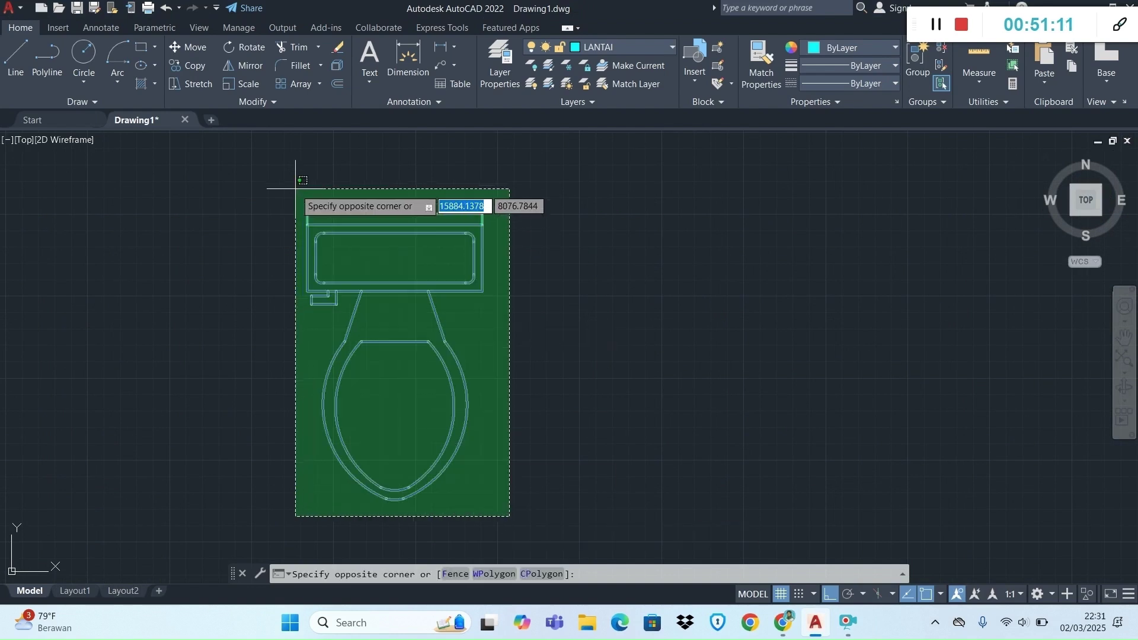
left_click(274, 179)
left_click(243, 83)
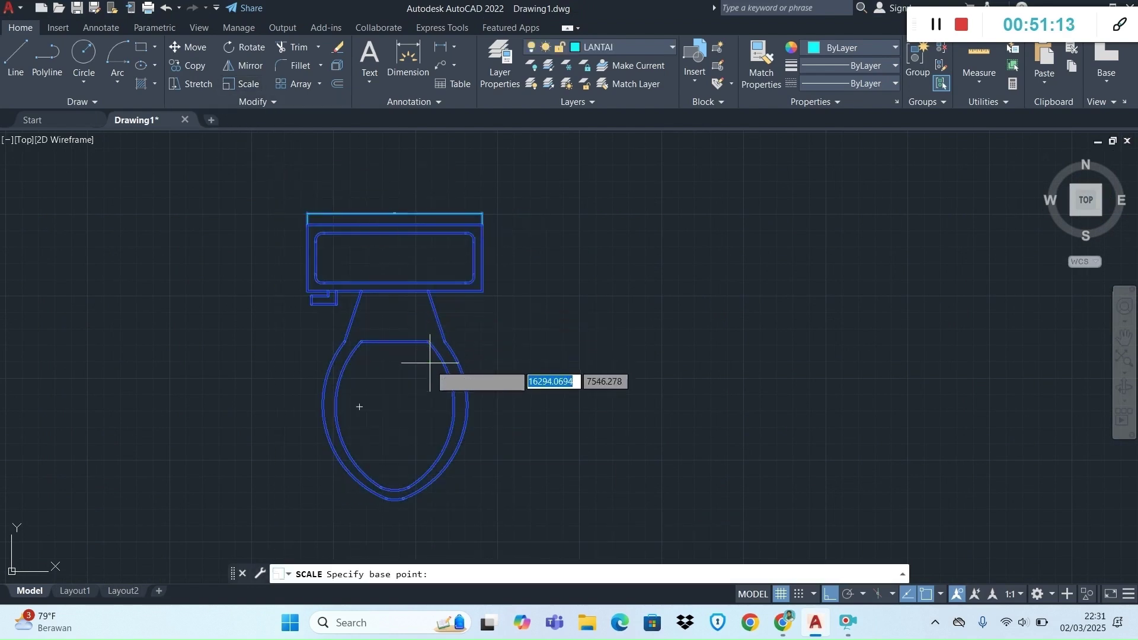
left_click(430, 365)
type("0.5")
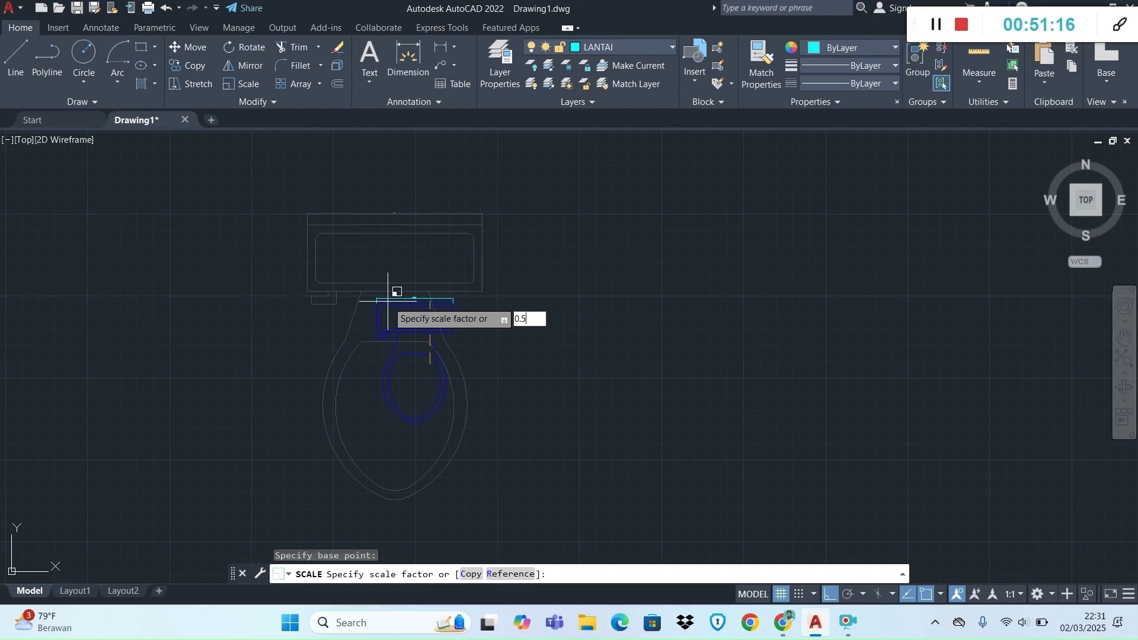
key("Return")
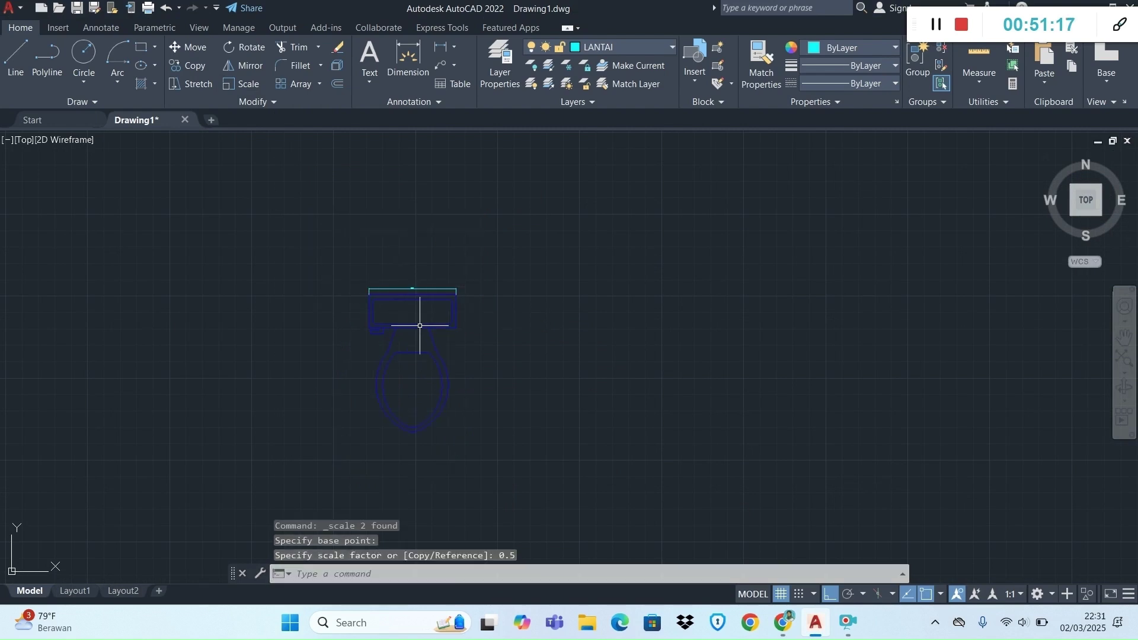
Check the scaled toilet's linear dimension above the tank and delete it.
scroll(450, 361, "up", 2)
scroll(391, 202, "down", 2)
scroll(382, 160, "up", 2)
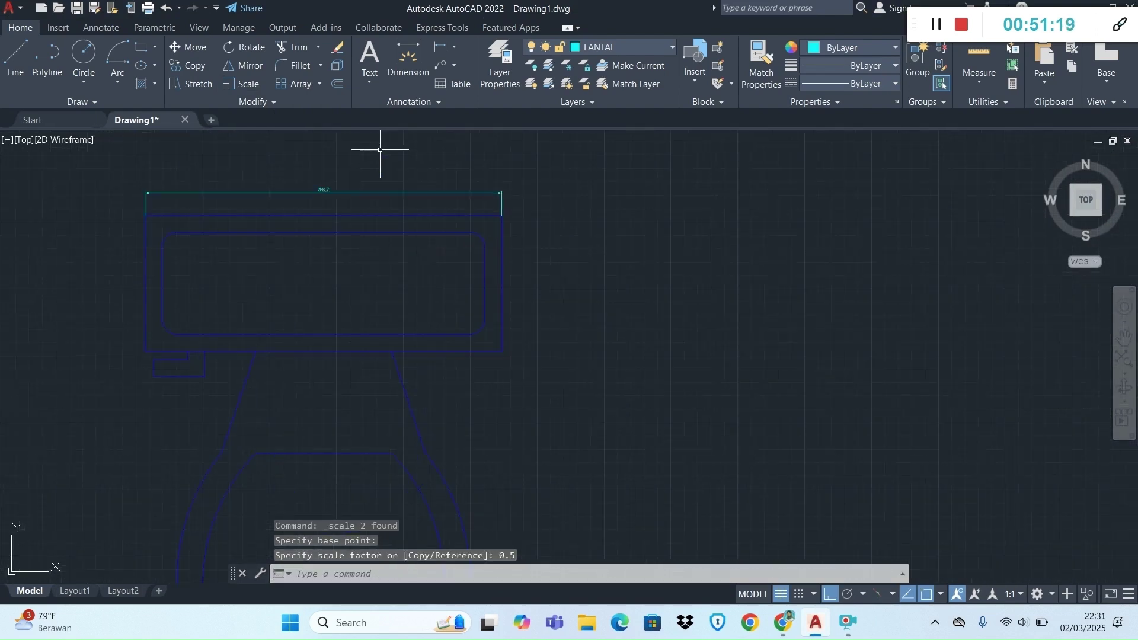
left_click(361, 191)
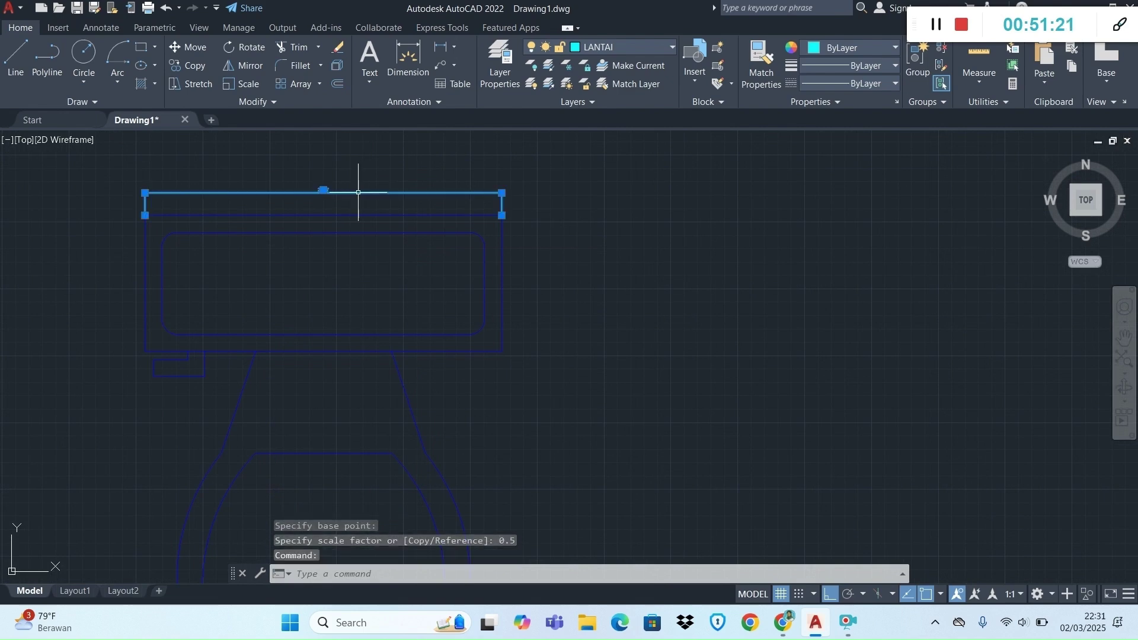
key("Delete")
scroll(371, 196, "down", 8)
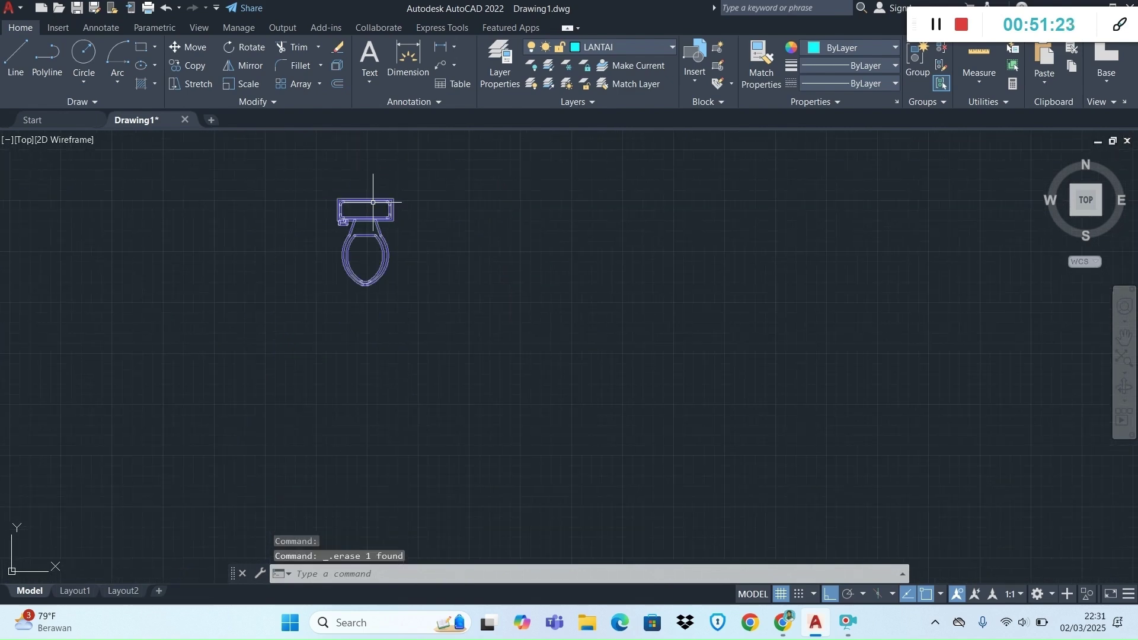
Rotate the toilet a quarter turn clockwise about the tank's upper edge so that the tank faces right.
left_click(373, 202)
left_click(246, 52)
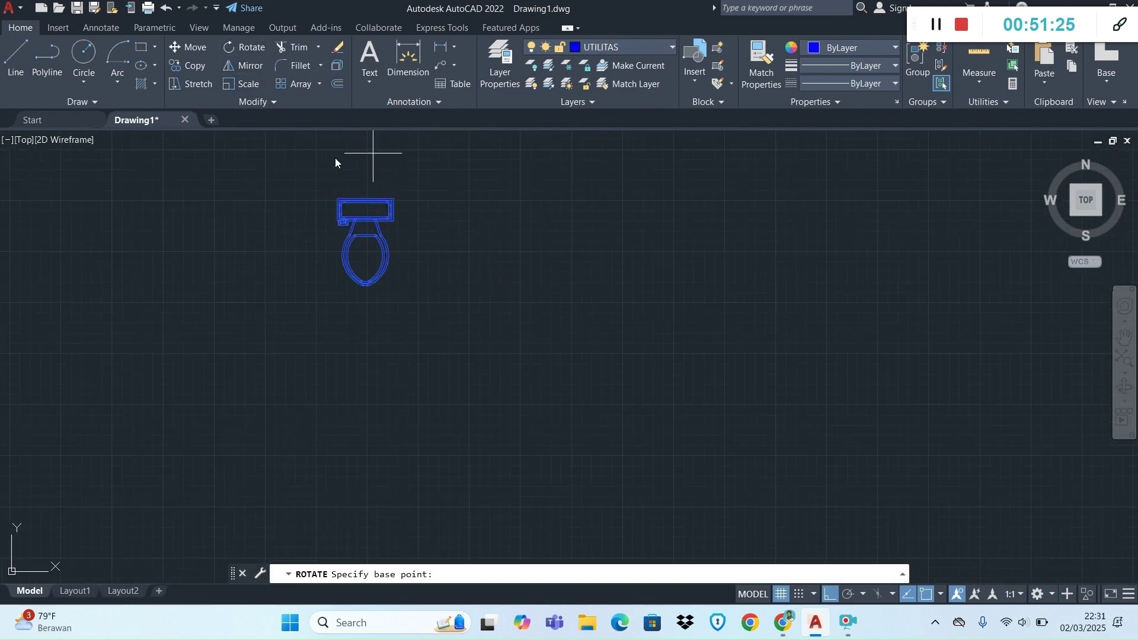
left_click(365, 202)
left_click(398, 258)
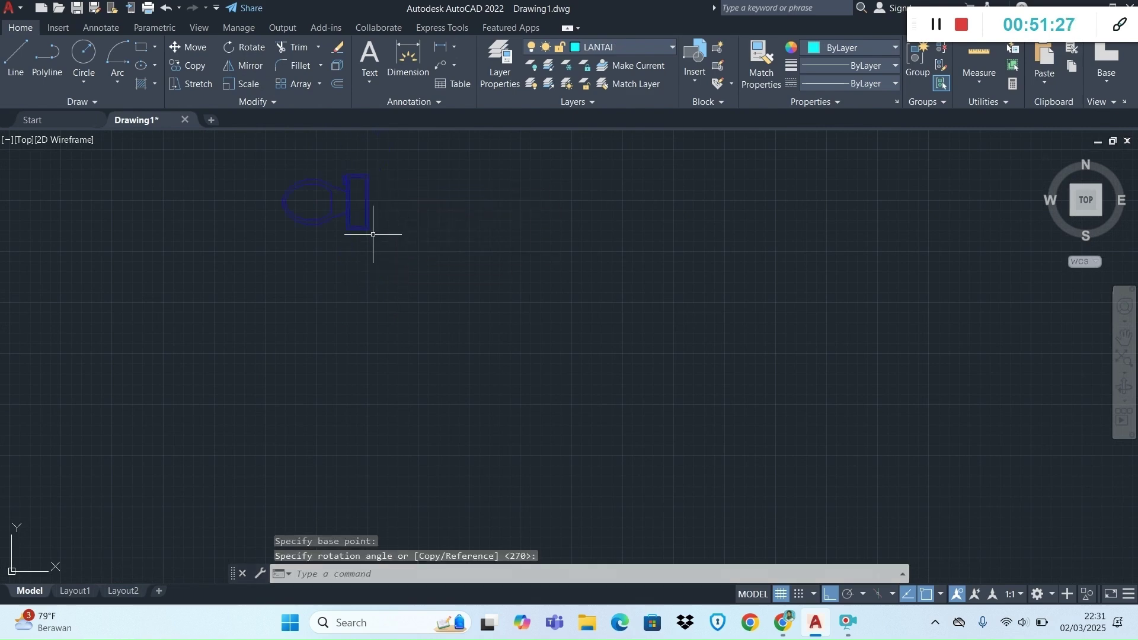
Check the toilet's placement in the PDF module and make UTILITAS the current layer in the drawing.
scroll(371, 227, "down", 5)
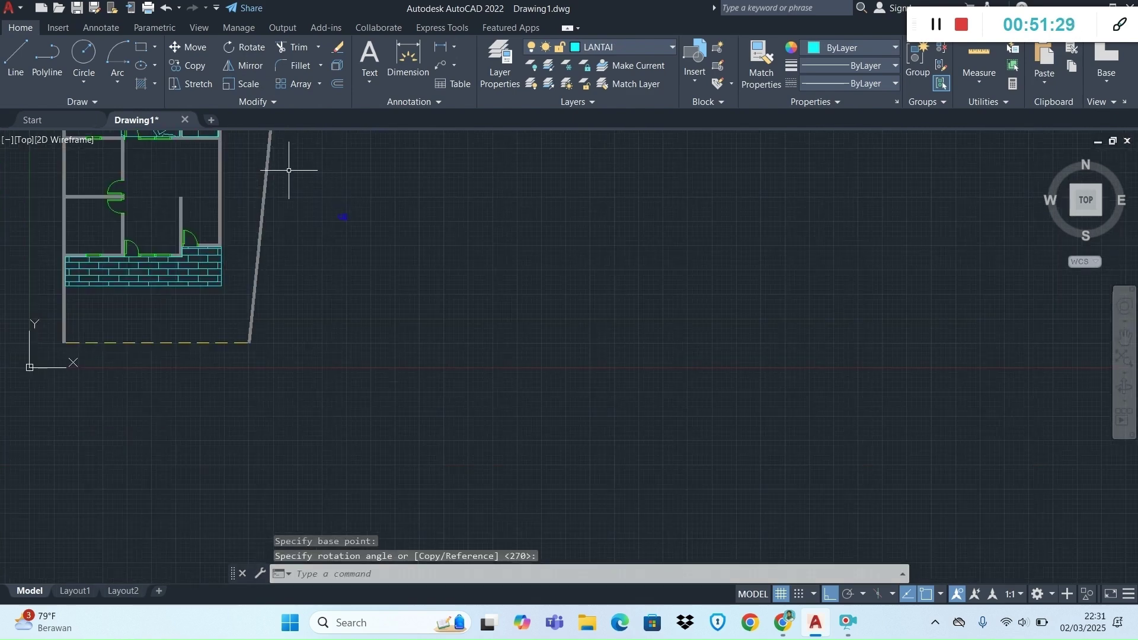
key("alt+Tab")
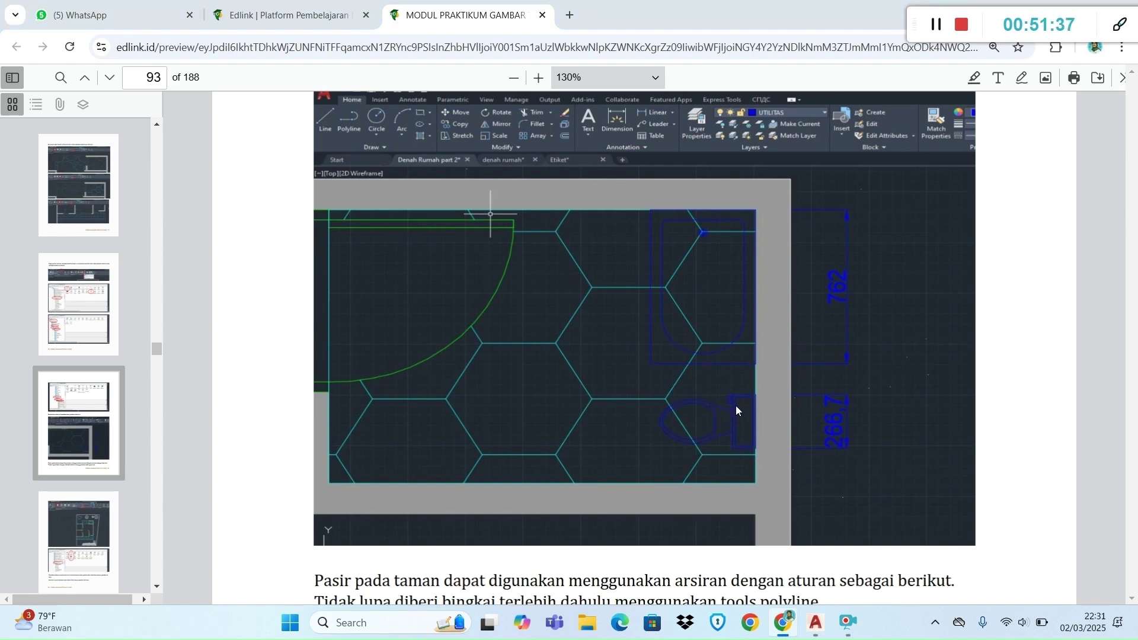
key("alt+Tab")
scroll(430, 388, "down", 2)
scroll(377, 282, "up", 10)
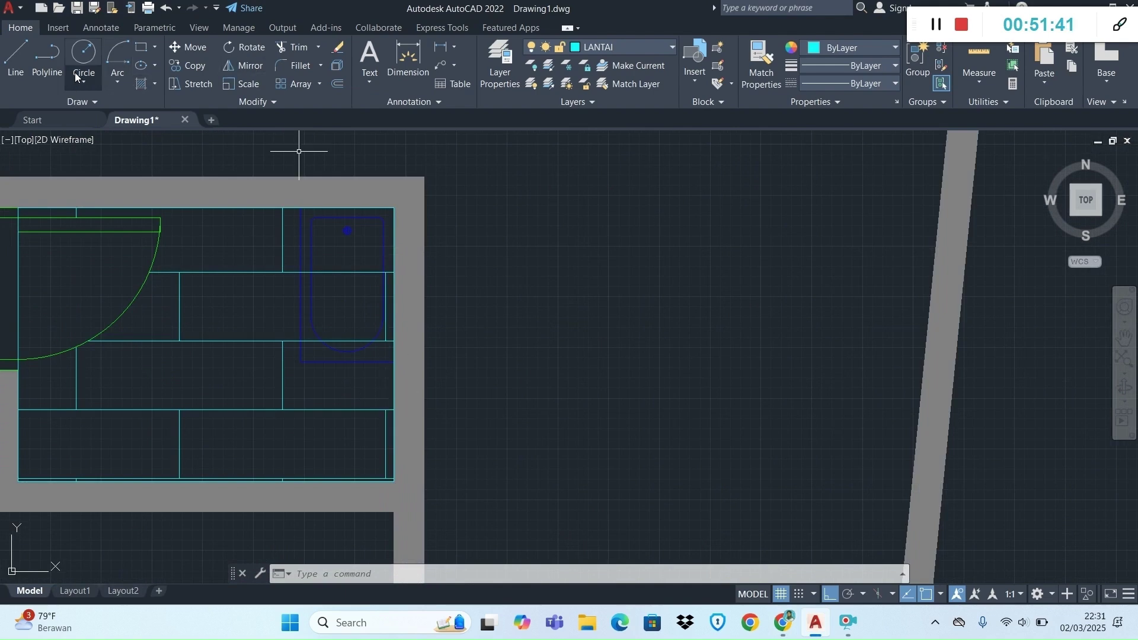
left_click(16, 56)
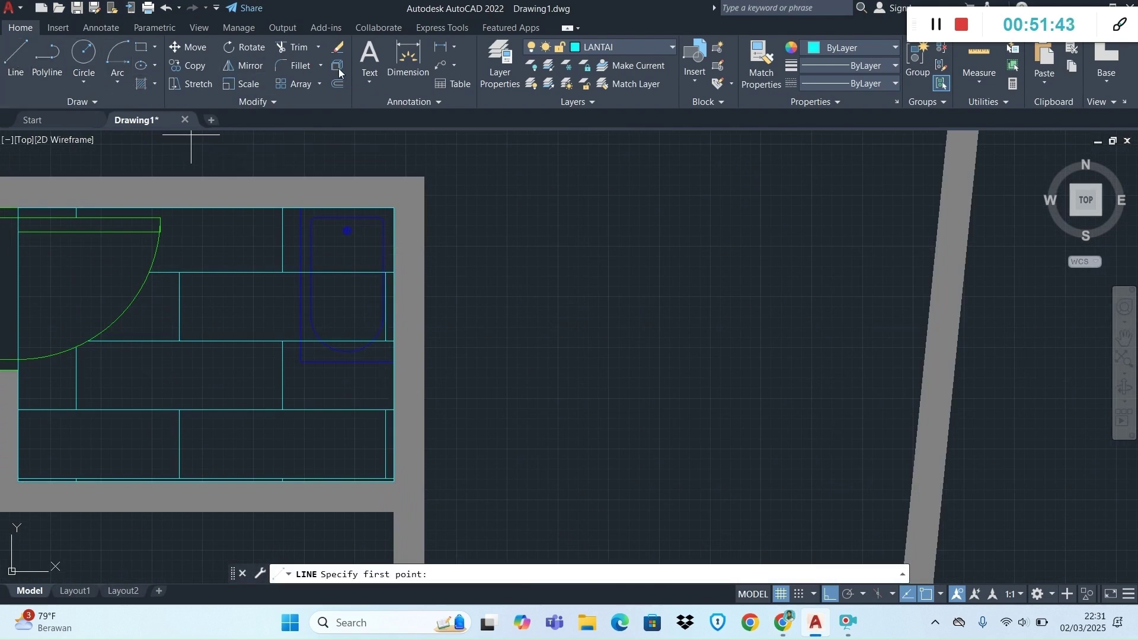
left_click(586, 47)
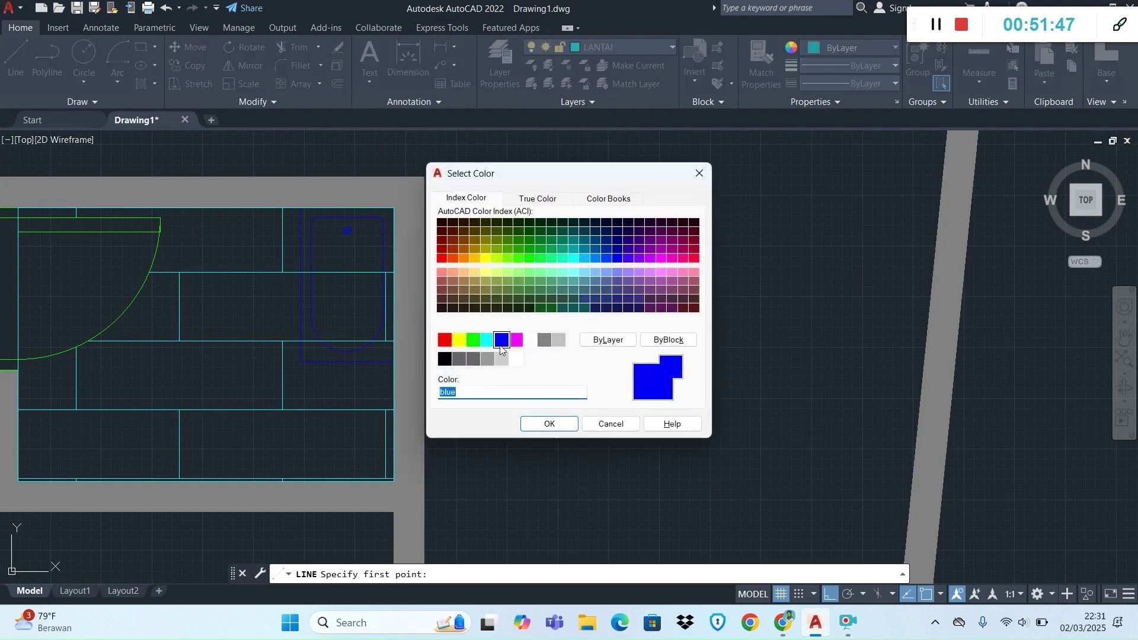
left_click(550, 424)
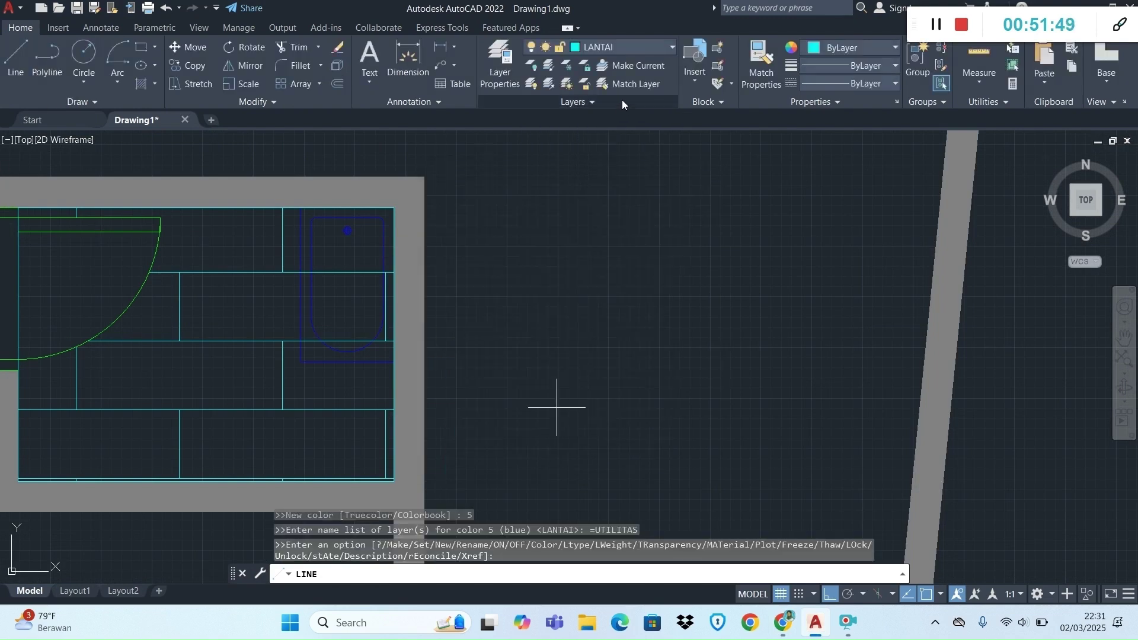
left_click(625, 48)
left_click(630, 239)
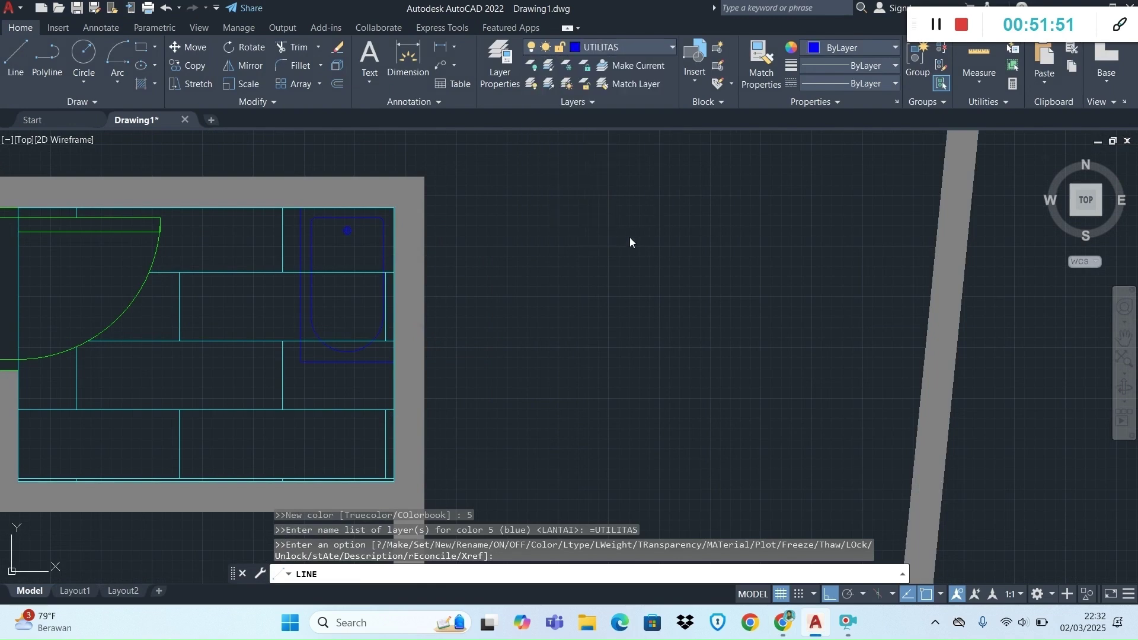
Draw a vertical line along the bathroom's right inner wall from the bathtub's lower-right corner to the room's lower-right inner corner.
left_click(27, 58)
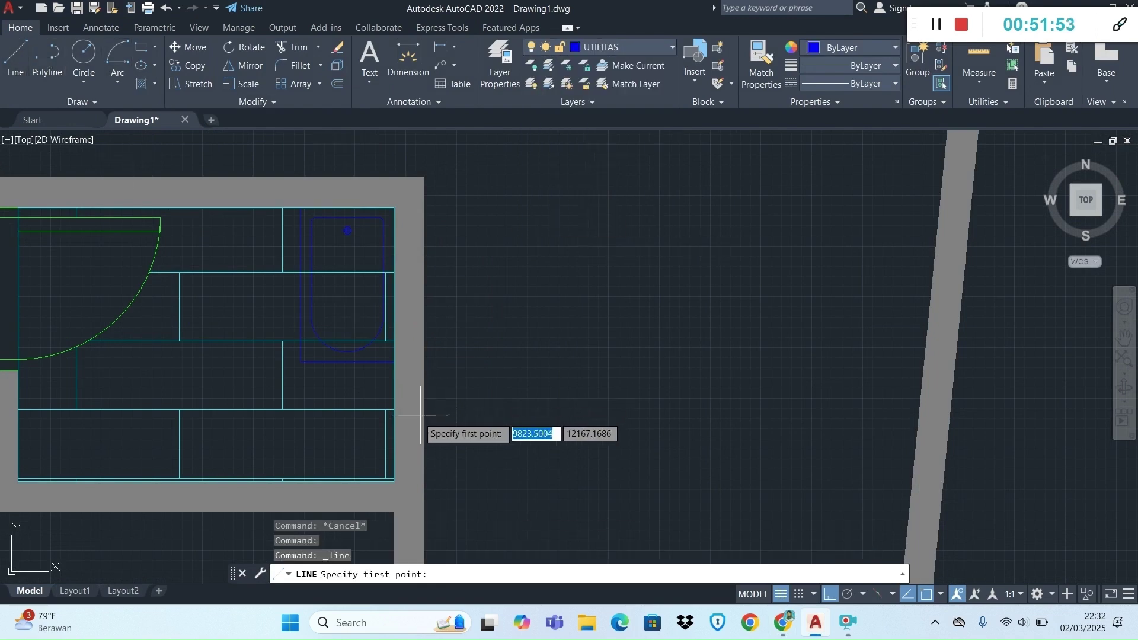
scroll(394, 420, "up", 2)
scroll(393, 421, "down", 2)
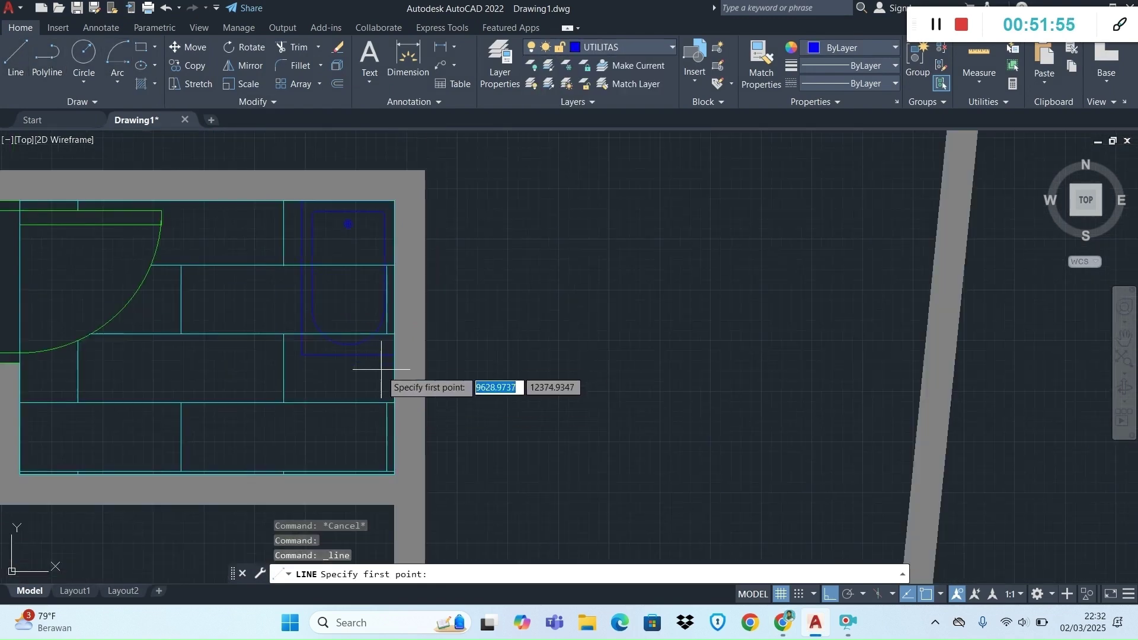
scroll(402, 356, "up", 2)
left_click(403, 344)
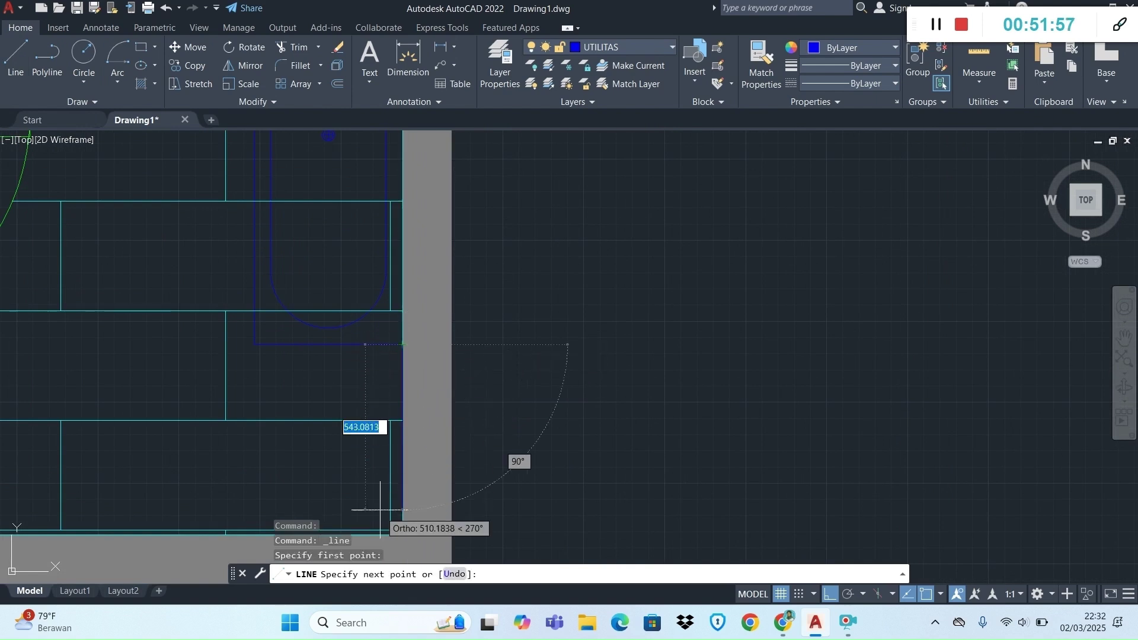
left_click(399, 533)
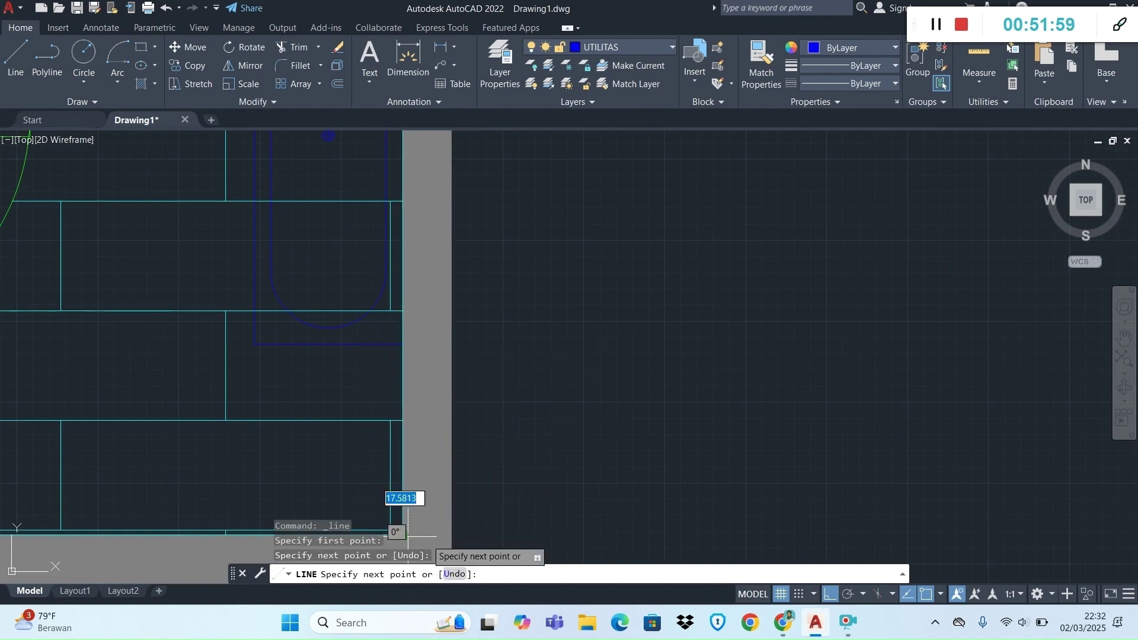
key("Return")
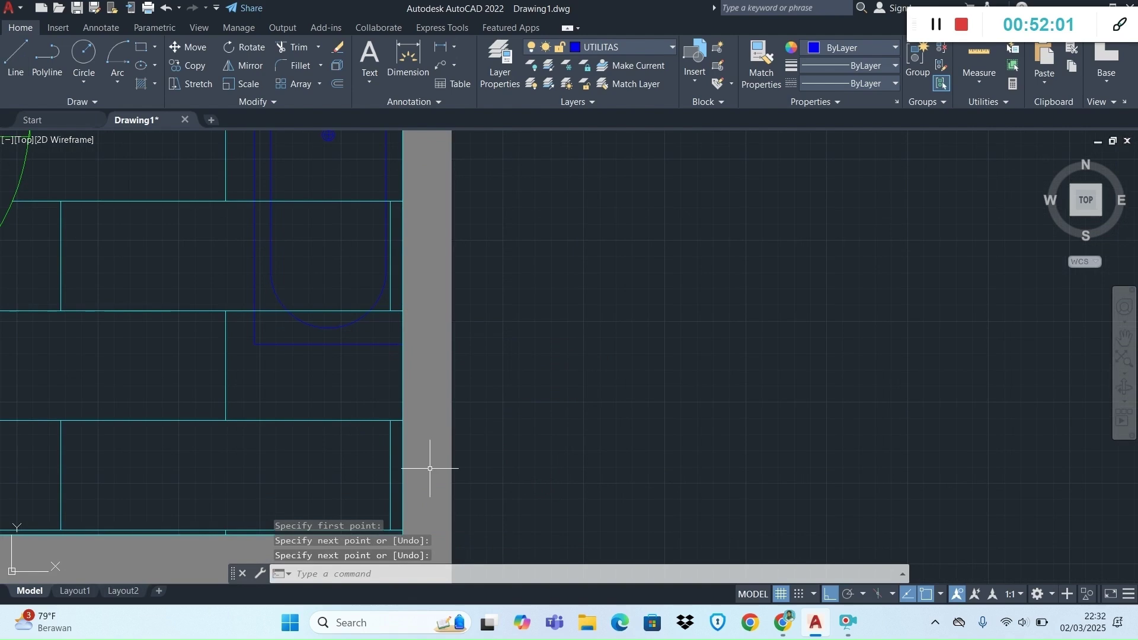
Move the toilet from the midpoint of its tank's right edge to the midpoint of the helper line along the bathroom's right inner wall.
left_click(401, 421)
scroll(558, 427, "down", 6)
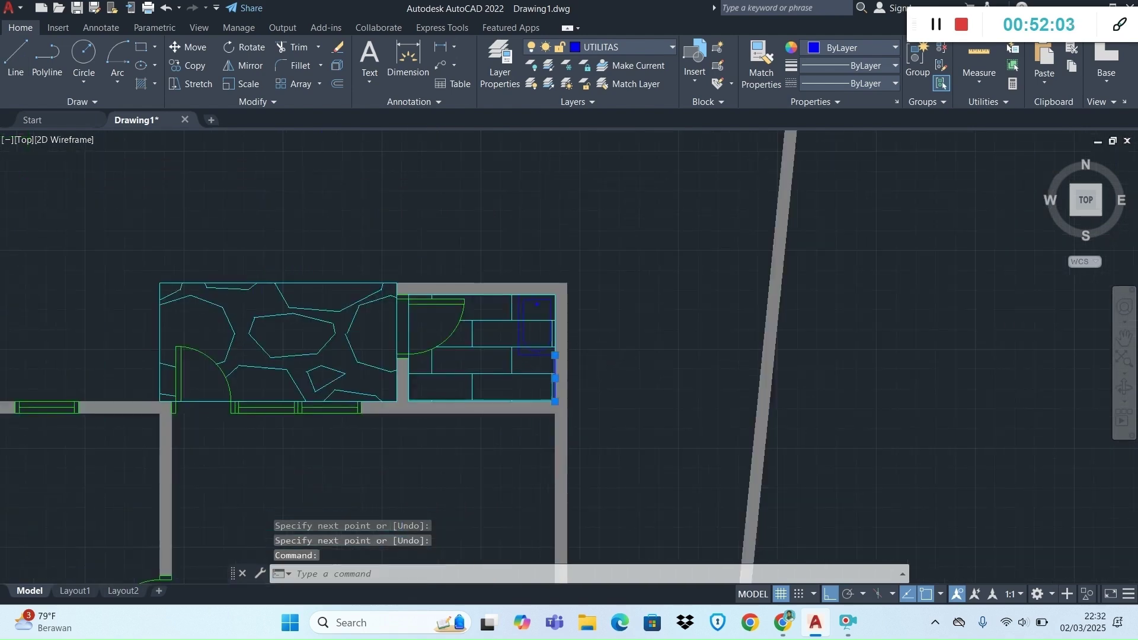
scroll(796, 444, "up", 8)
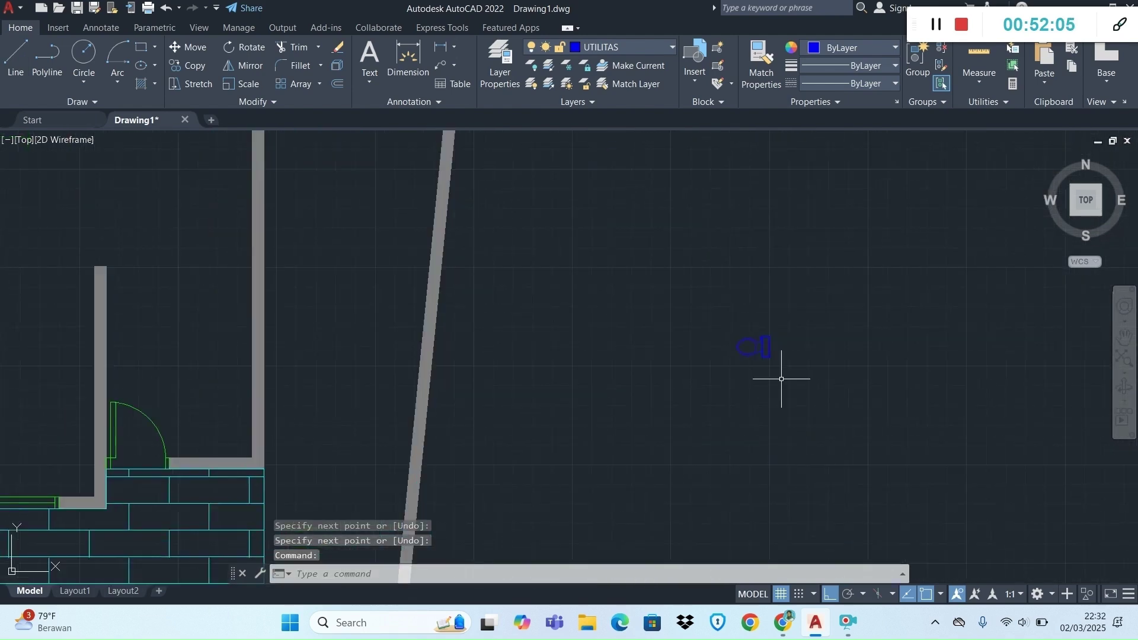
left_click(779, 367)
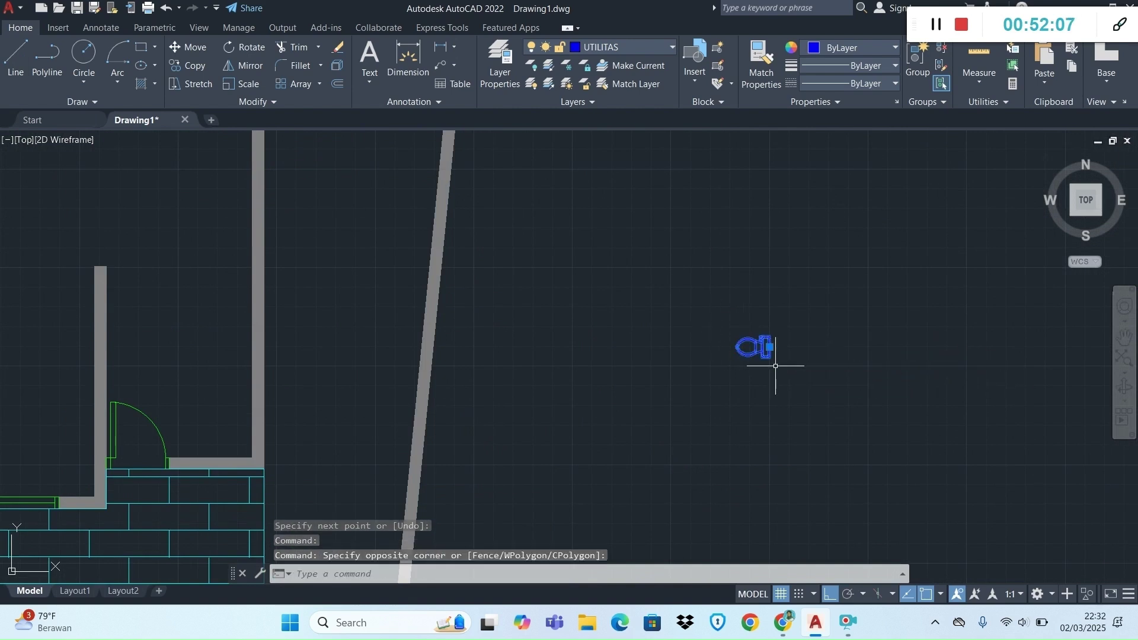
key("Escape")
left_click(771, 367)
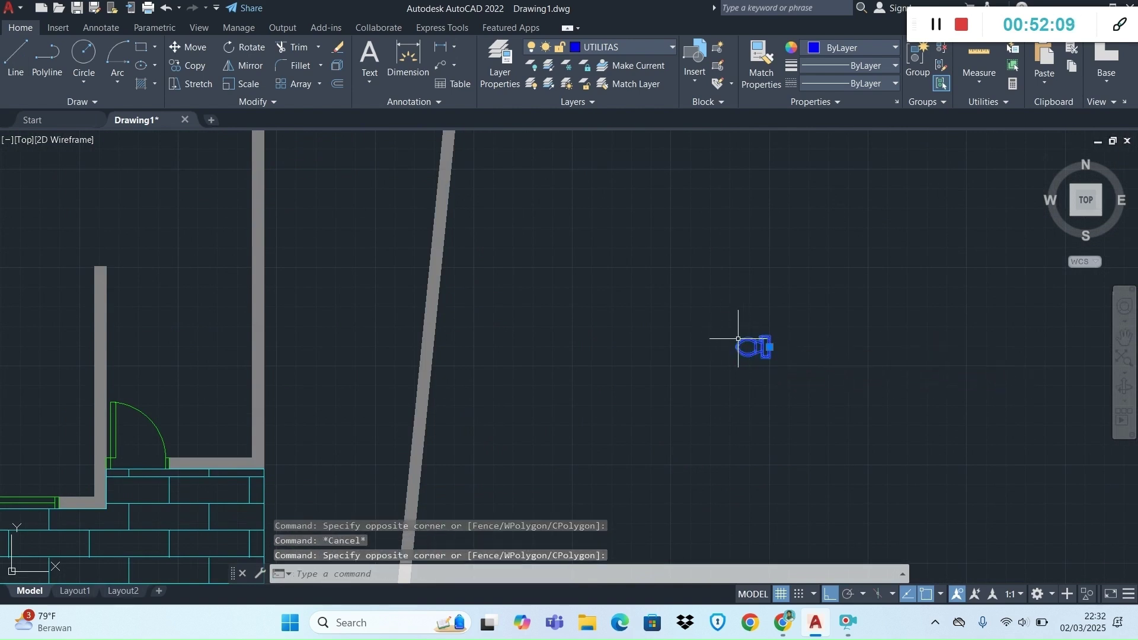
scroll(803, 337, "up", 7)
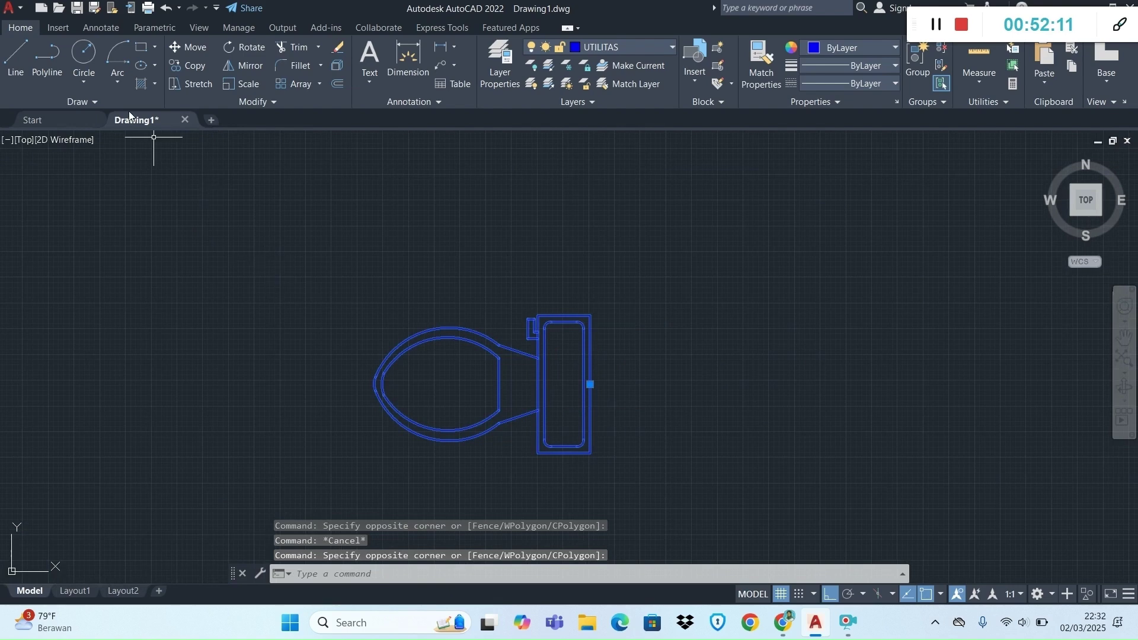
left_click(186, 51)
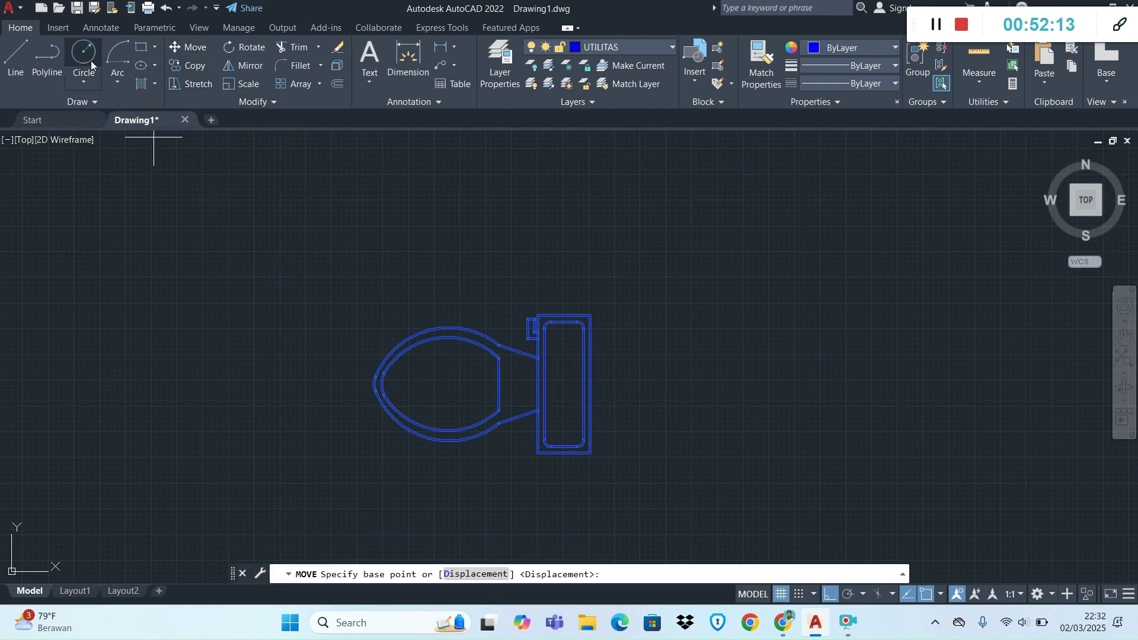
left_click(590, 383)
scroll(432, 414, "down", 2)
scroll(363, 338, "down", 3)
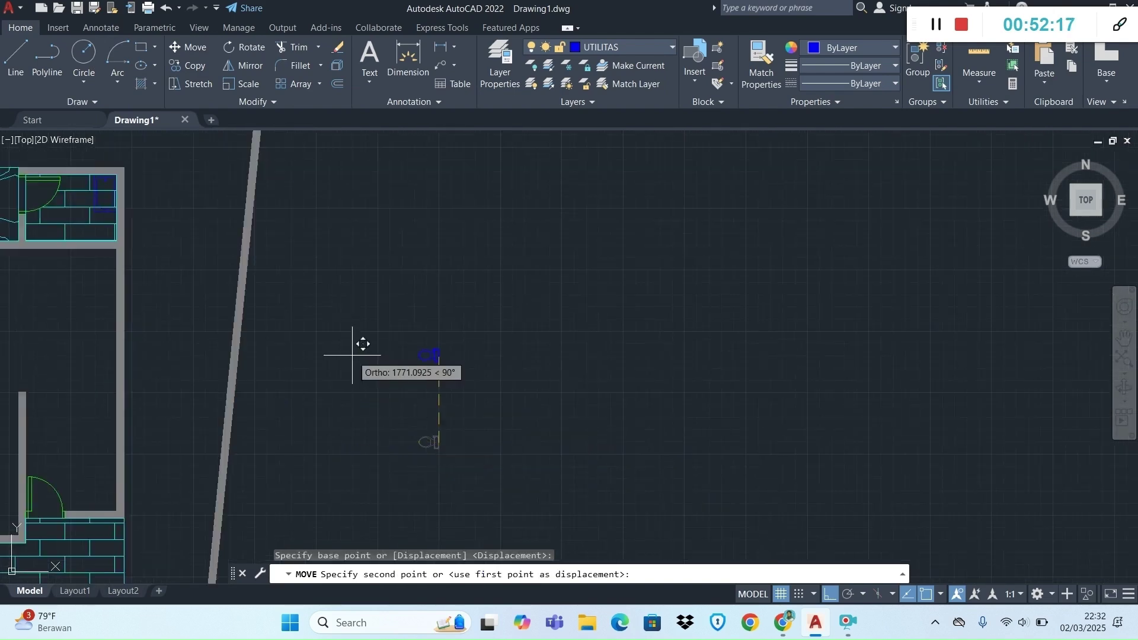
scroll(249, 274, "down", 1)
scroll(248, 274, "up", 6)
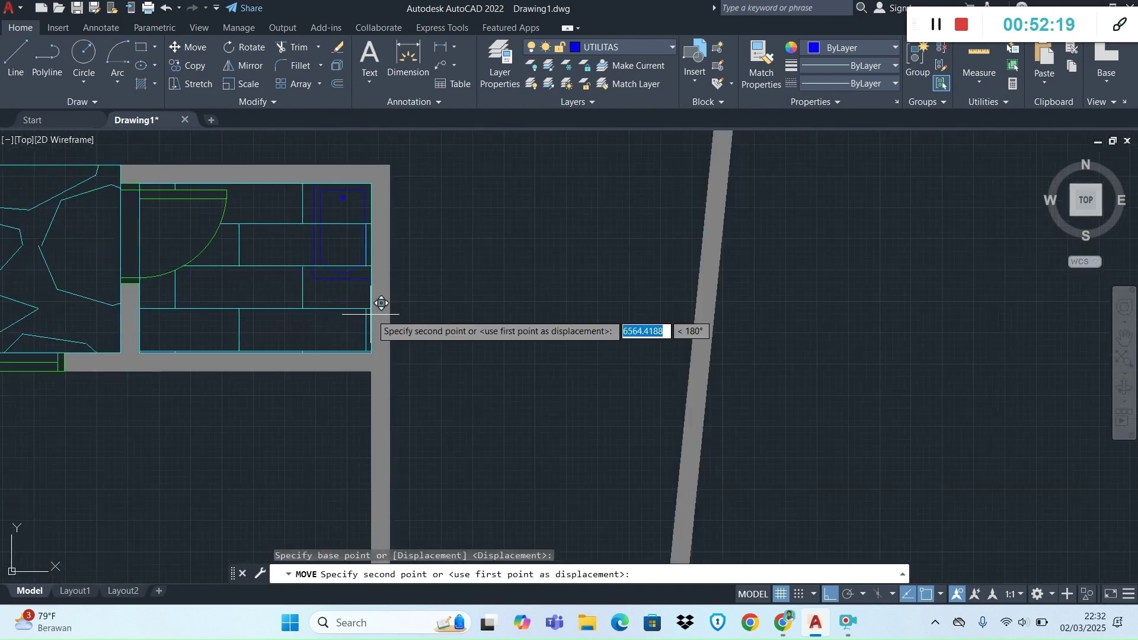
scroll(382, 297, "up", 6)
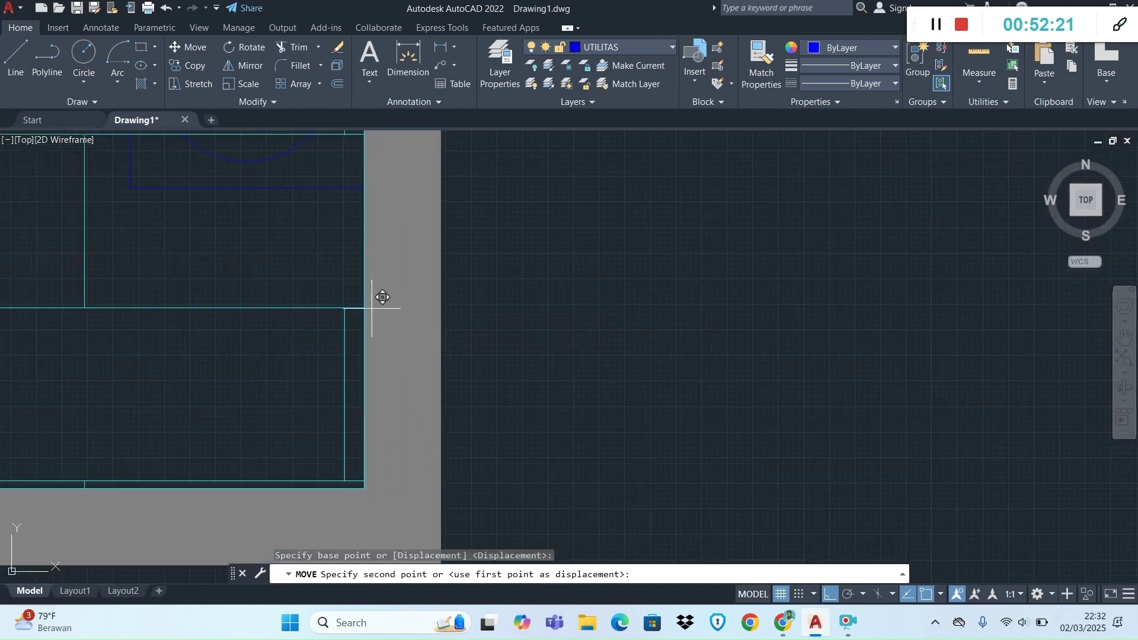
left_click(364, 337)
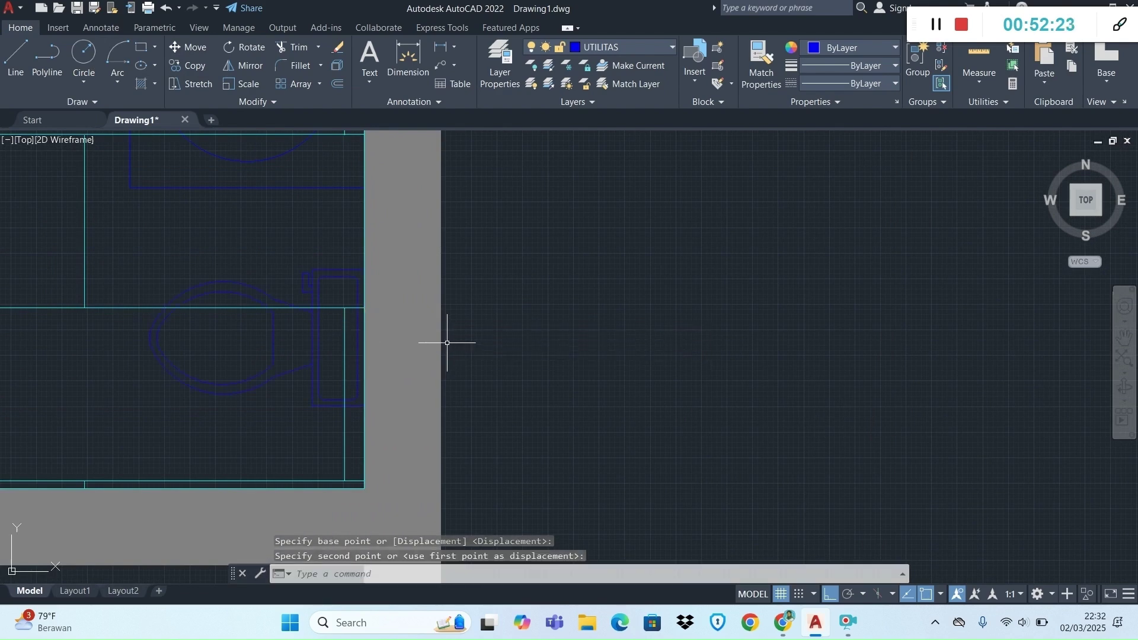
Delete the helper line between the bathtub and the lower-right inner corner of the bathroom.
scroll(447, 343, "down", 2)
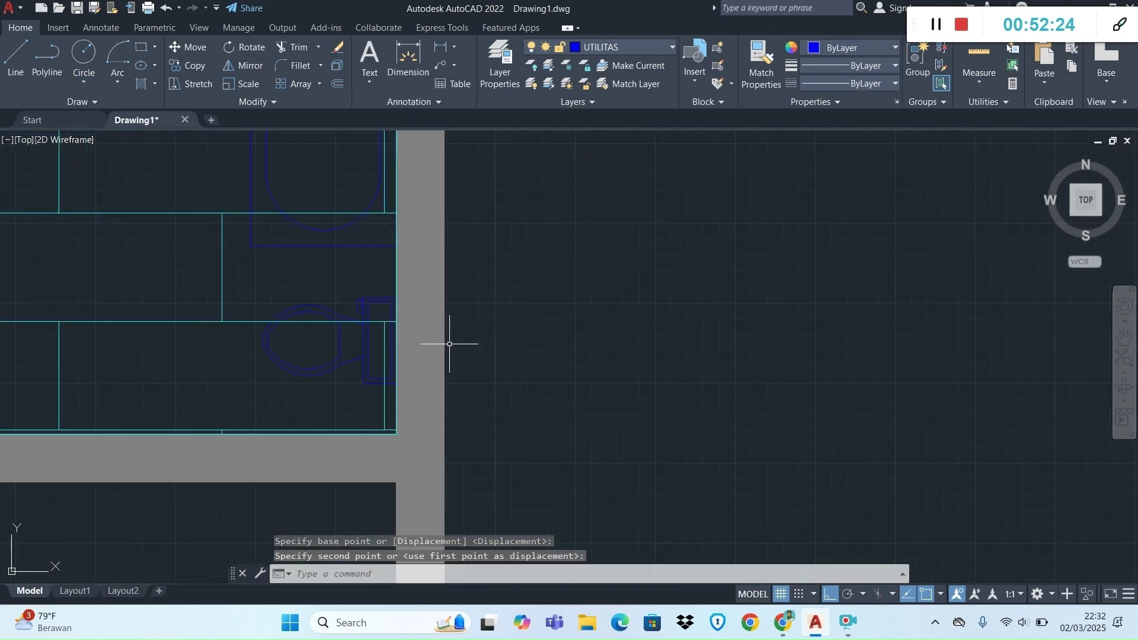
left_click(394, 272)
key("Delete")
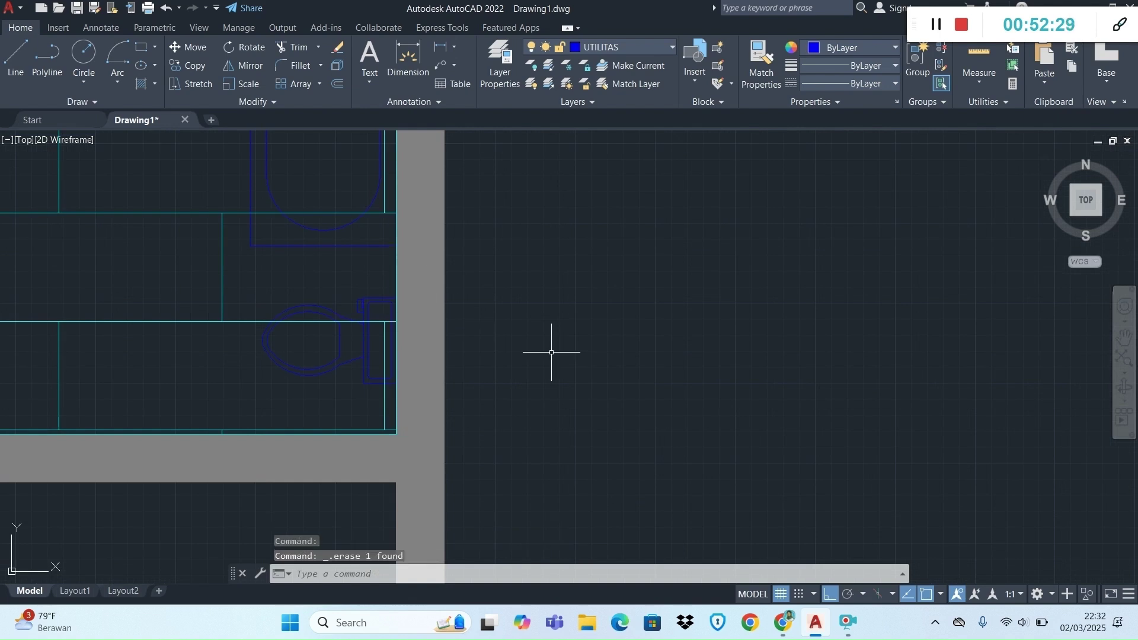
scroll(552, 350, "down", 5)
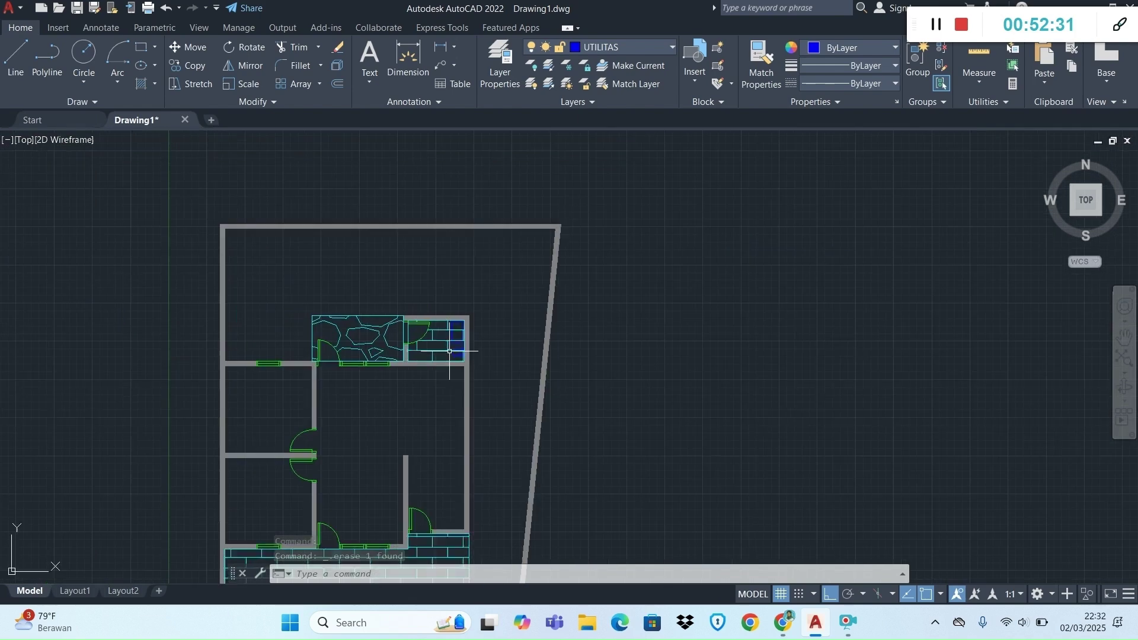
scroll(381, 437, "up", 4)
scroll(373, 433, "down", 2)
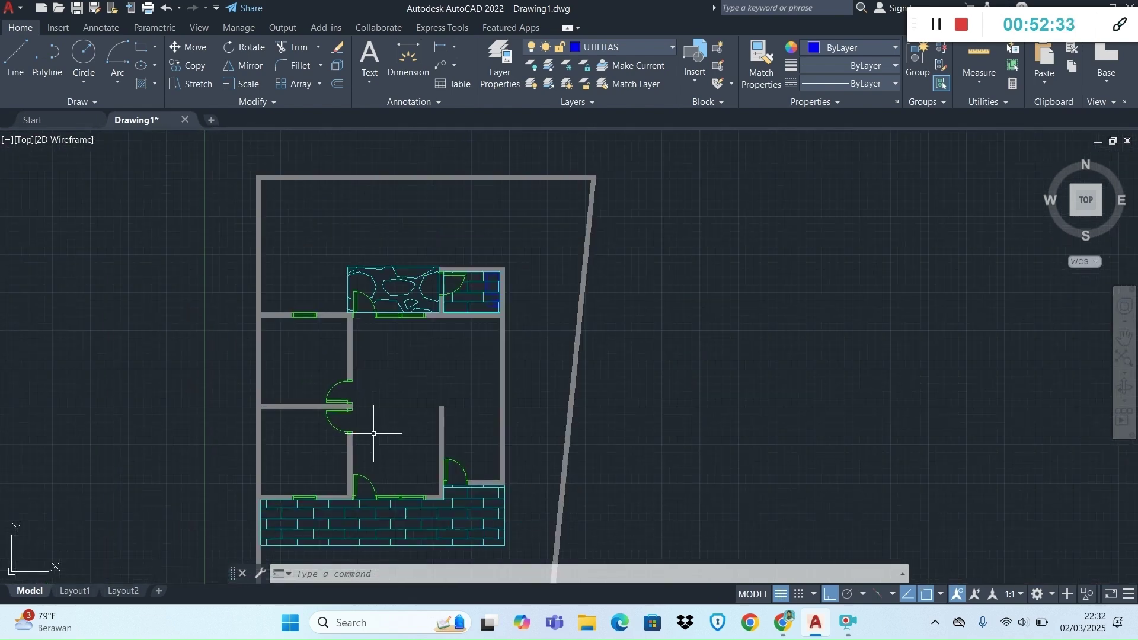
Read the PDF module's garden sand instructions, checking the frame, hatch pattern, scale and extent around the house, and return to the drawing.
key("alt+Tab")
scroll(666, 438, "down", 4)
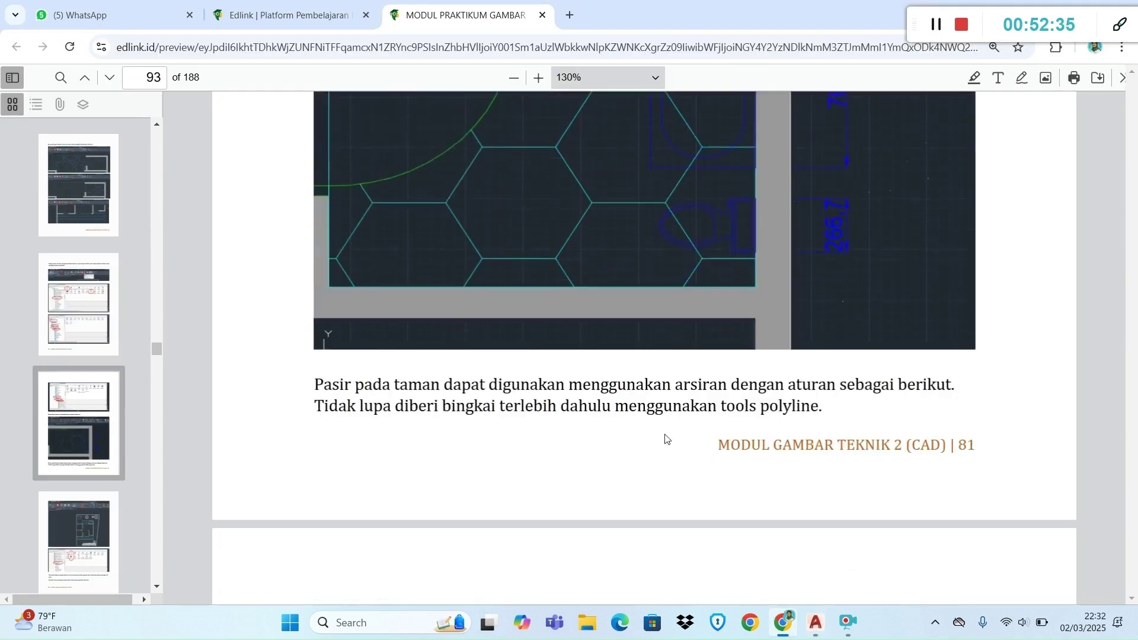
scroll(666, 438, "down", 6, "ctrl")
scroll(666, 438, "down", 5)
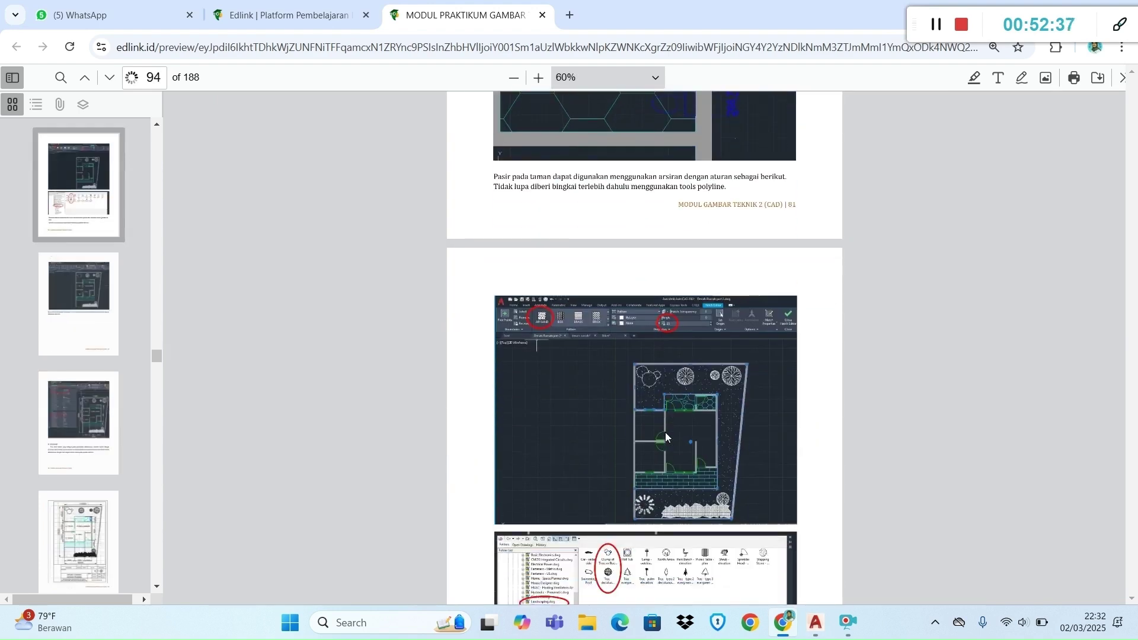
scroll(665, 432, "up", 5, "ctrl")
scroll(479, 237, "down", 2, "ctrl")
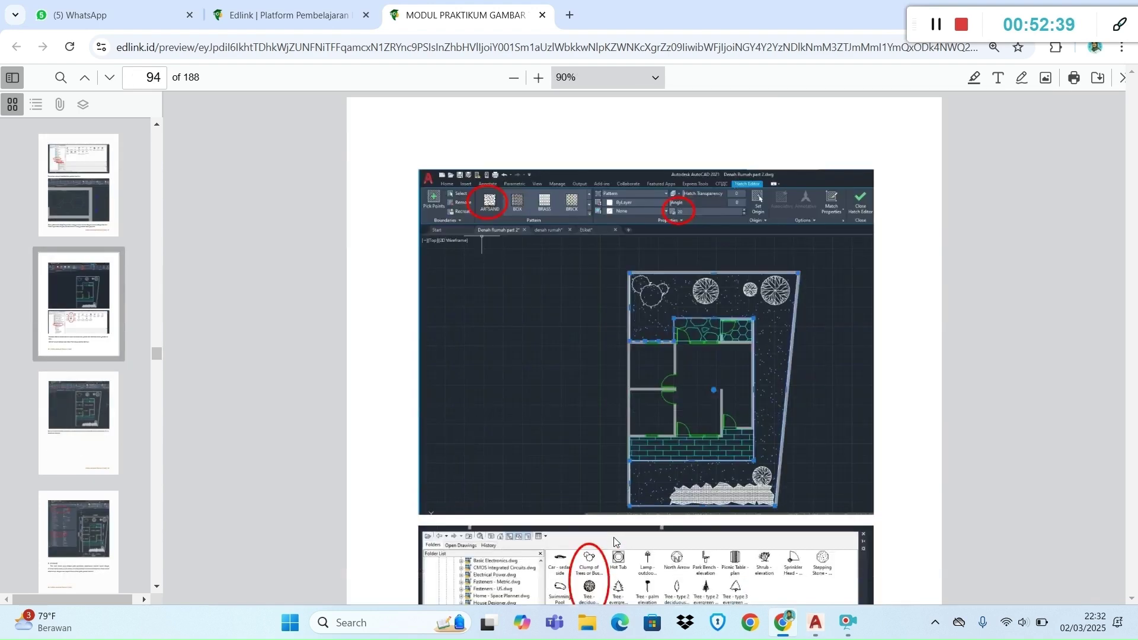
scroll(460, 202, "up", 10, "ctrl")
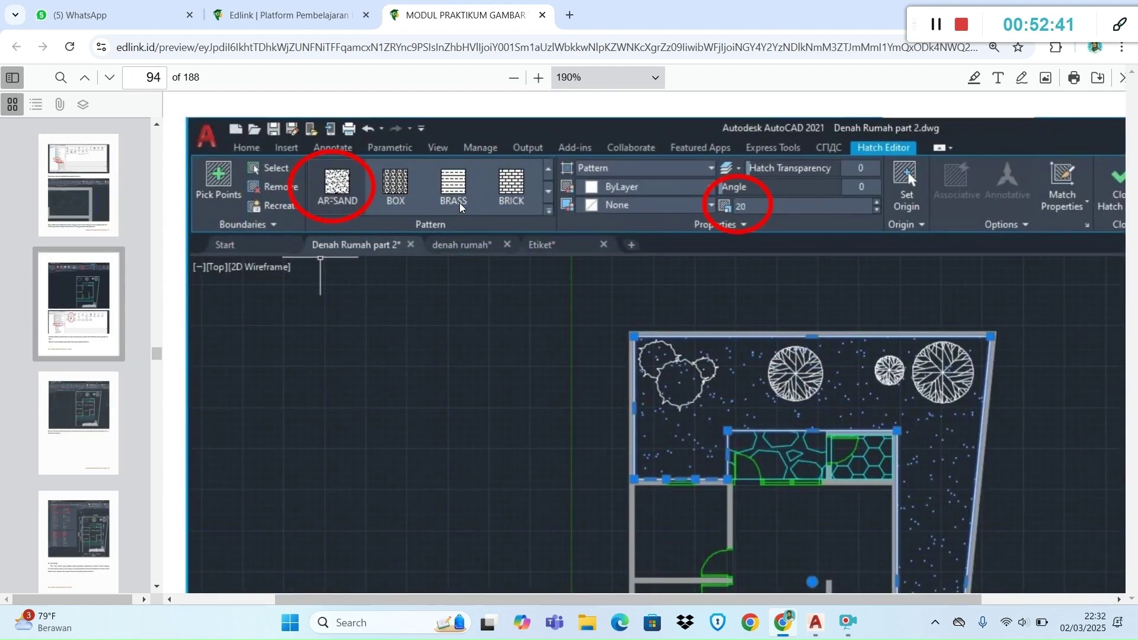
scroll(460, 202, "down", 5)
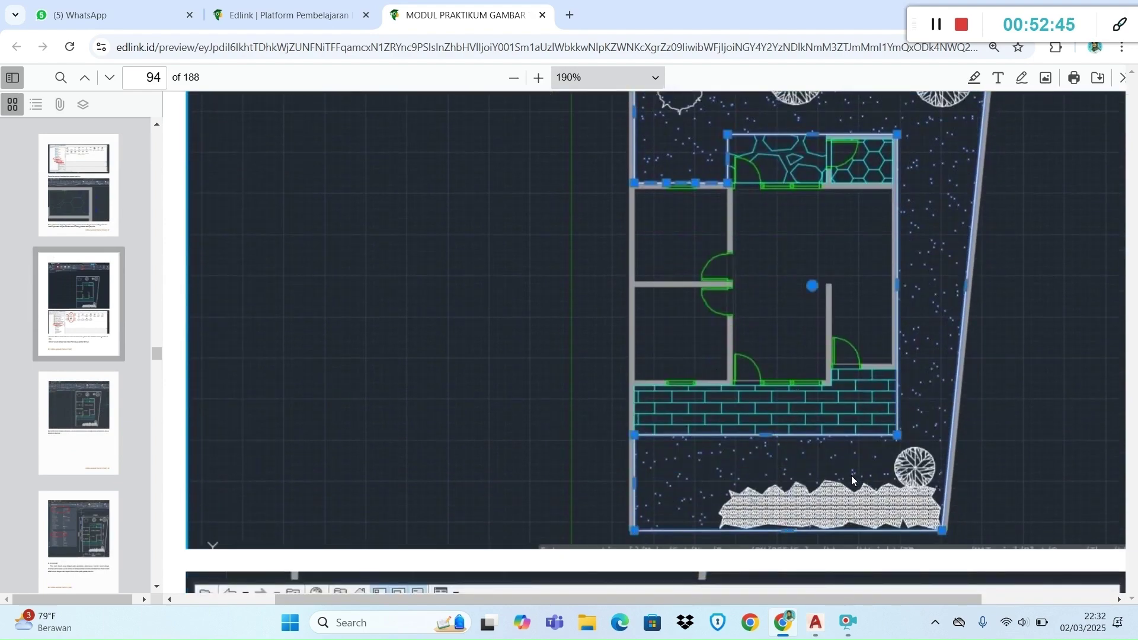
scroll(847, 474, "up", 6)
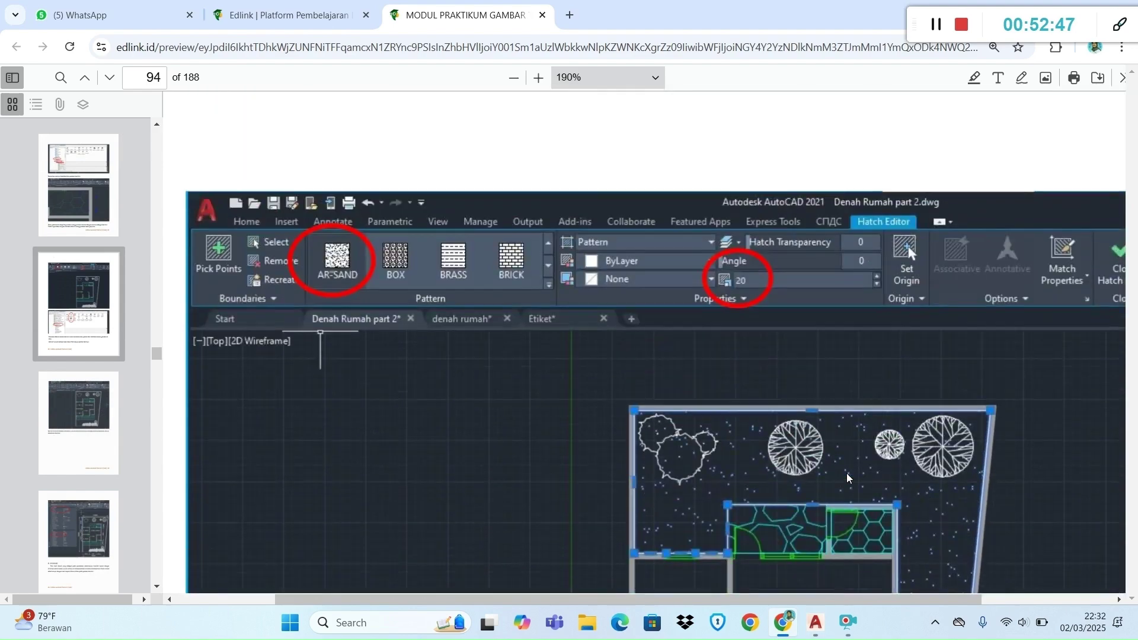
scroll(847, 477, "up", 6)
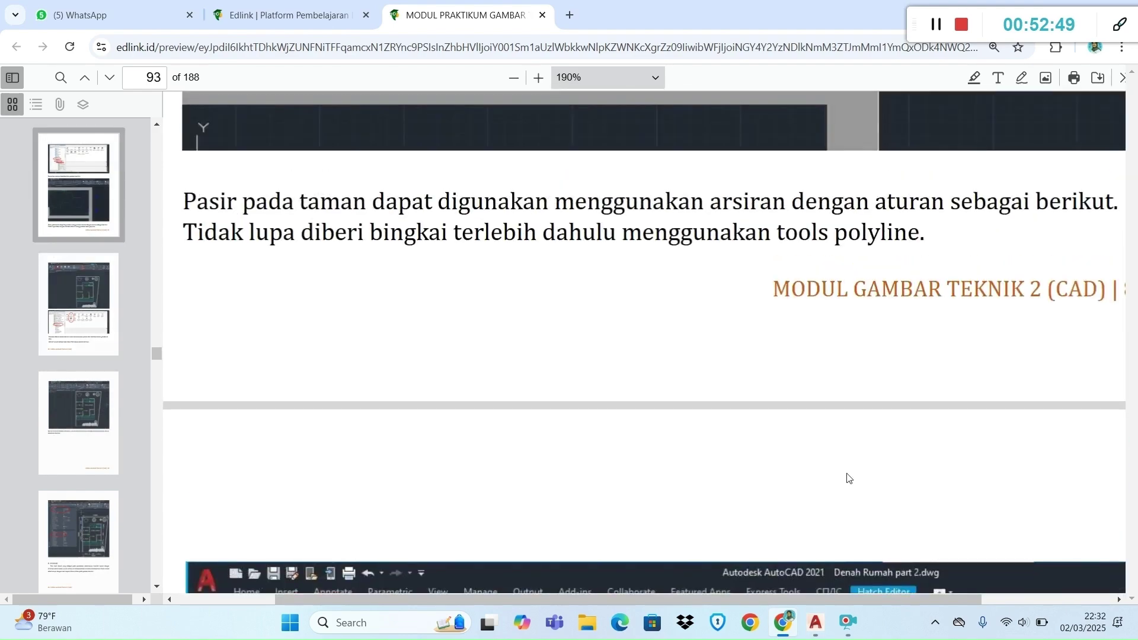
scroll(848, 477, "down", 7)
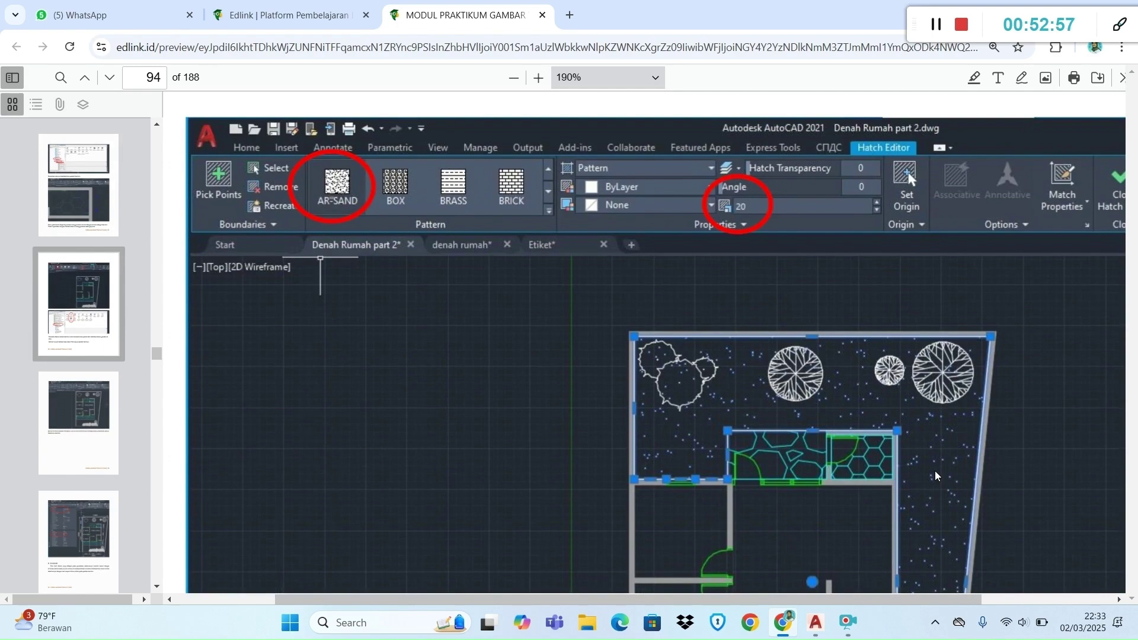
scroll(931, 471, "down", 6)
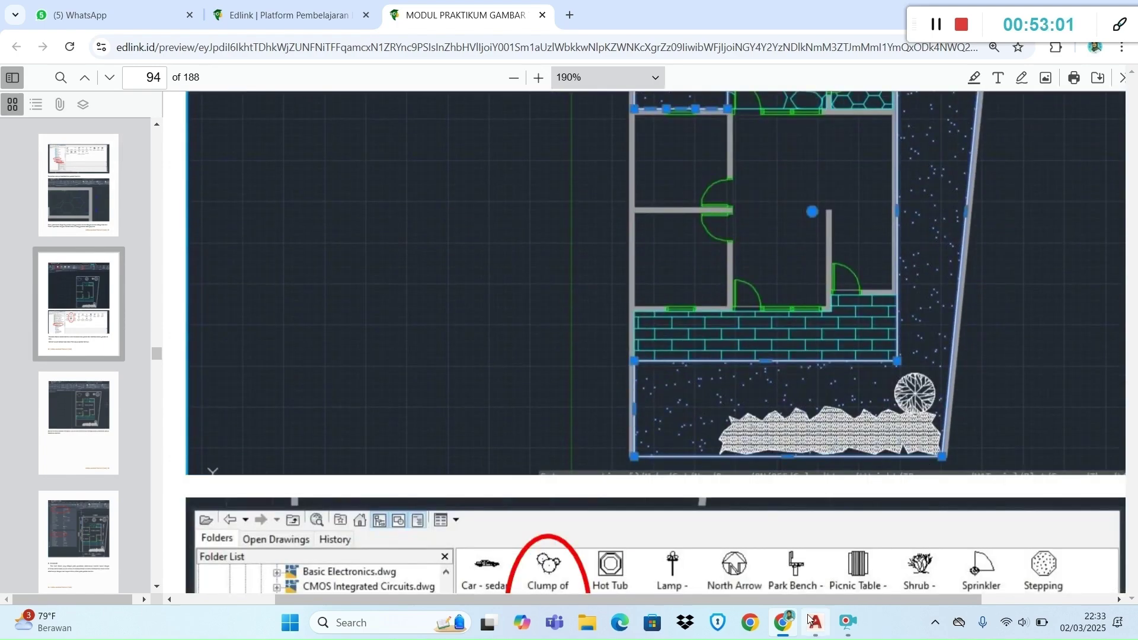
mouse_move(815, 625)
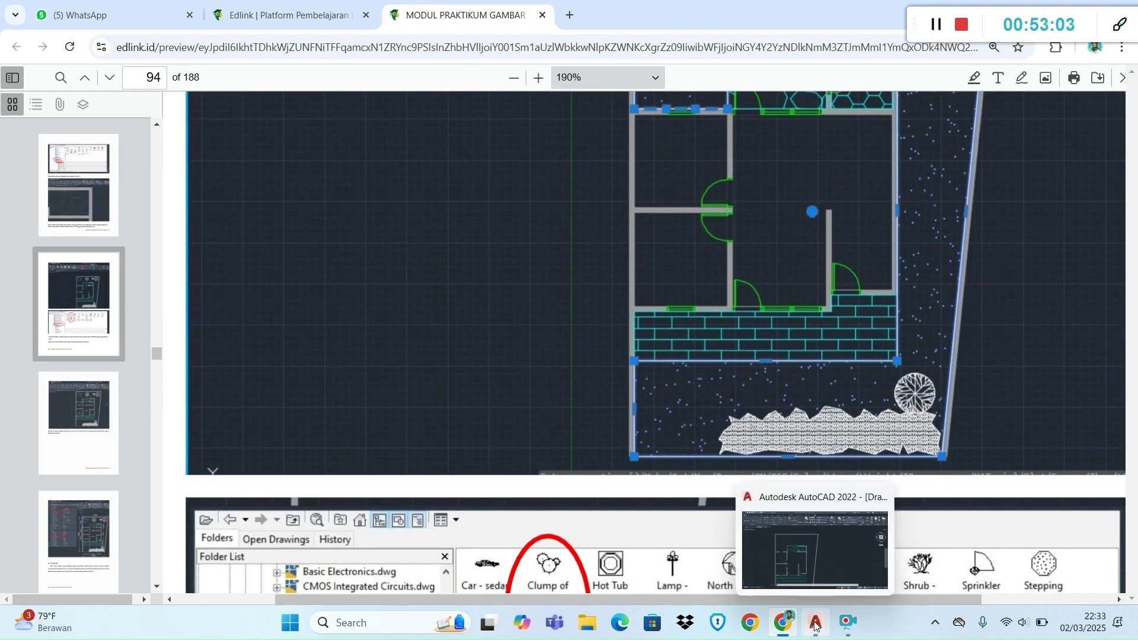
left_click(815, 624)
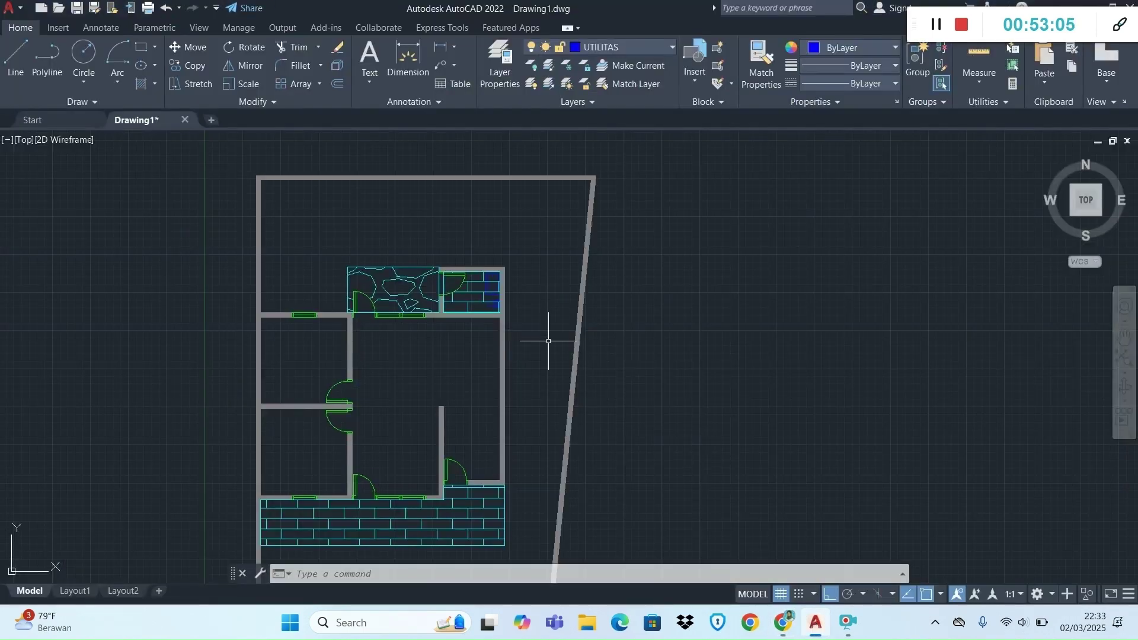
scroll(373, 224, "down", 4)
scroll(379, 305, "up", 8)
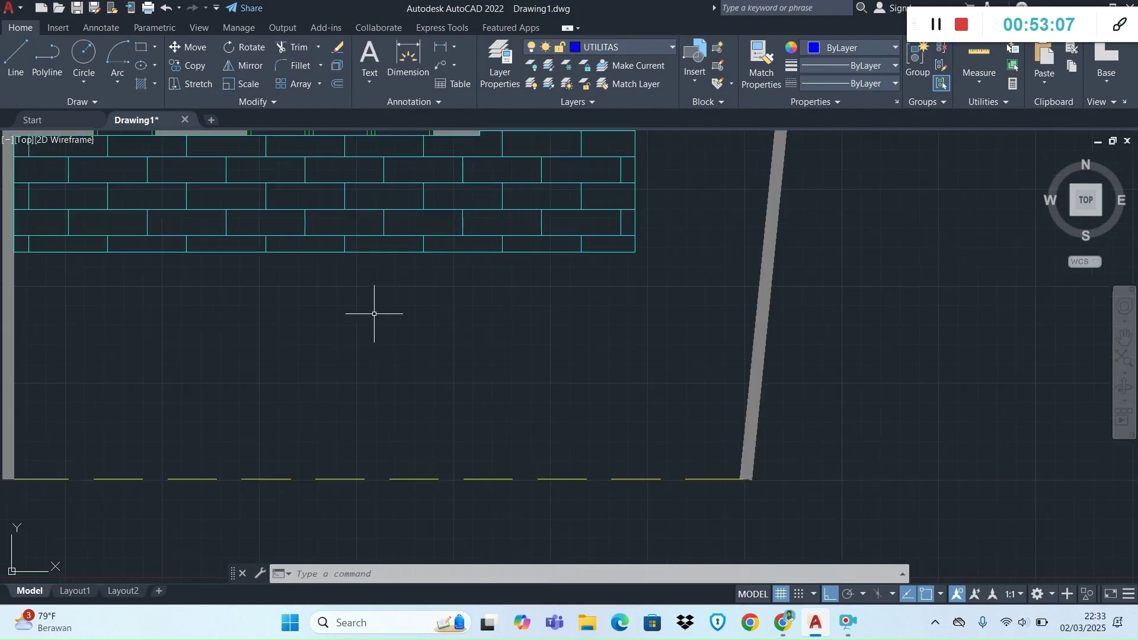
left_click(47, 55)
scroll(148, 409, "down", 3)
scroll(263, 446, "up", 3)
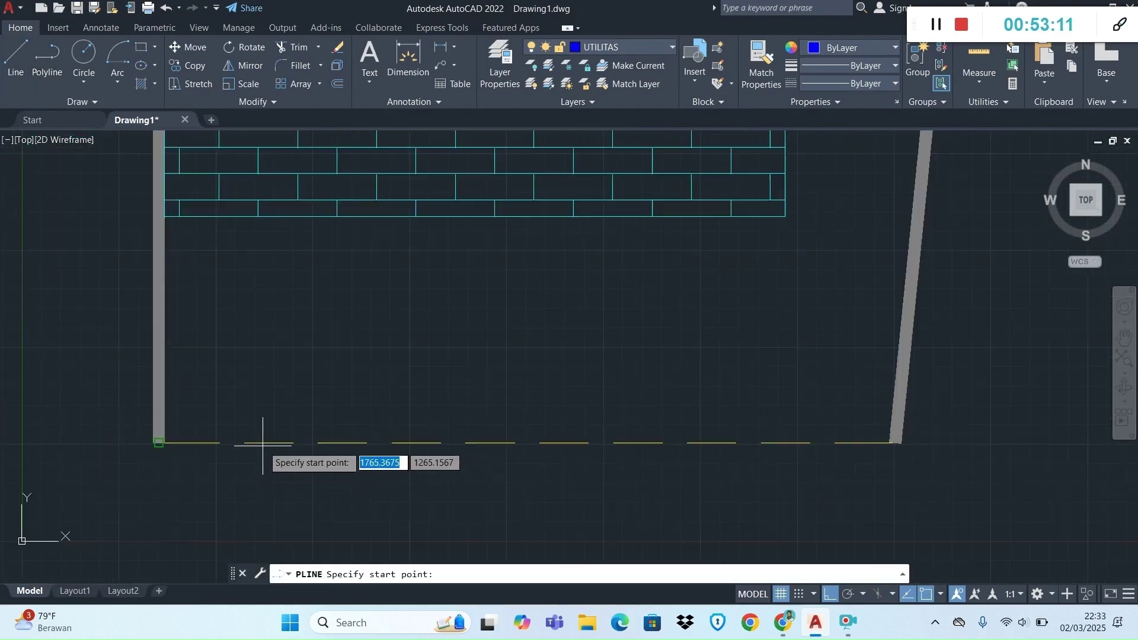
scroll(94, 432, "up", 5)
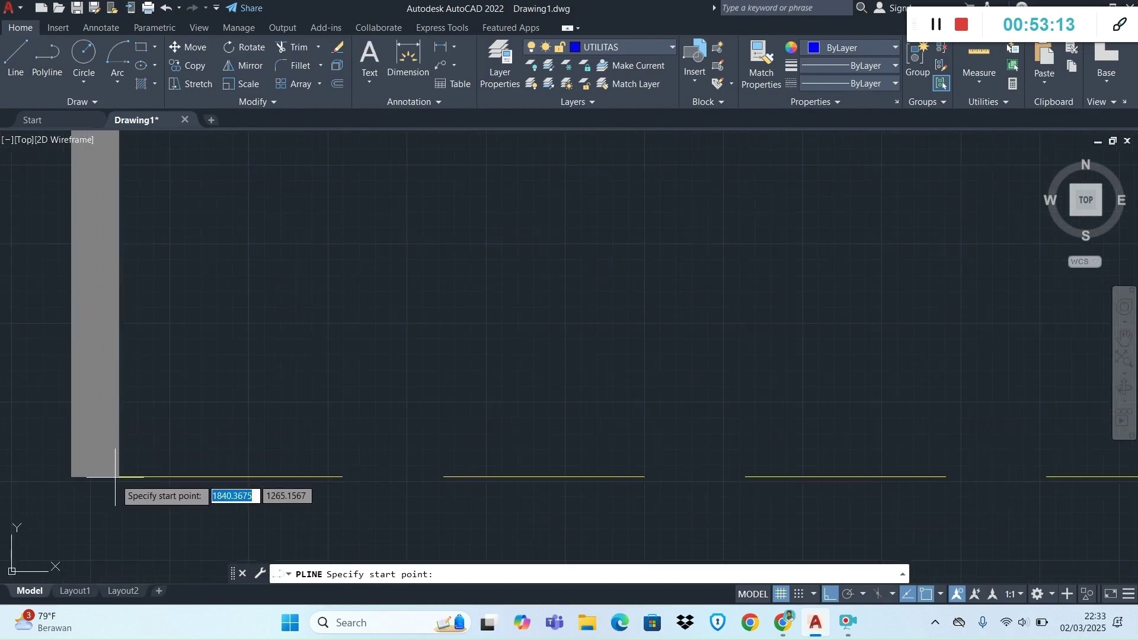
left_click(116, 477)
scroll(682, 465, "down", 8)
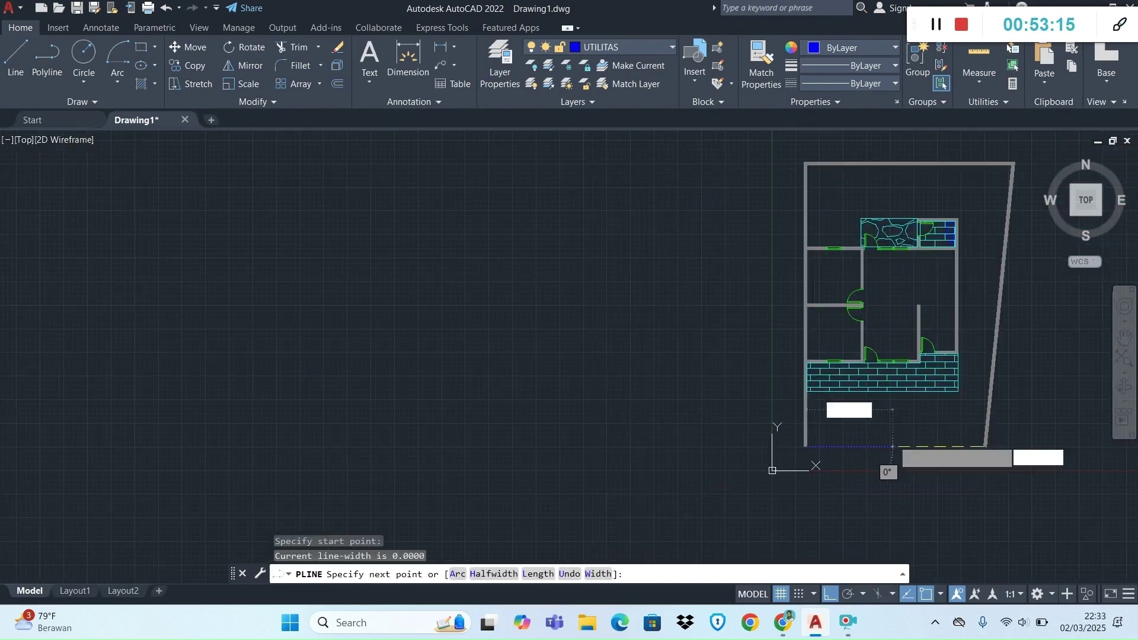
scroll(984, 465, "up", 8)
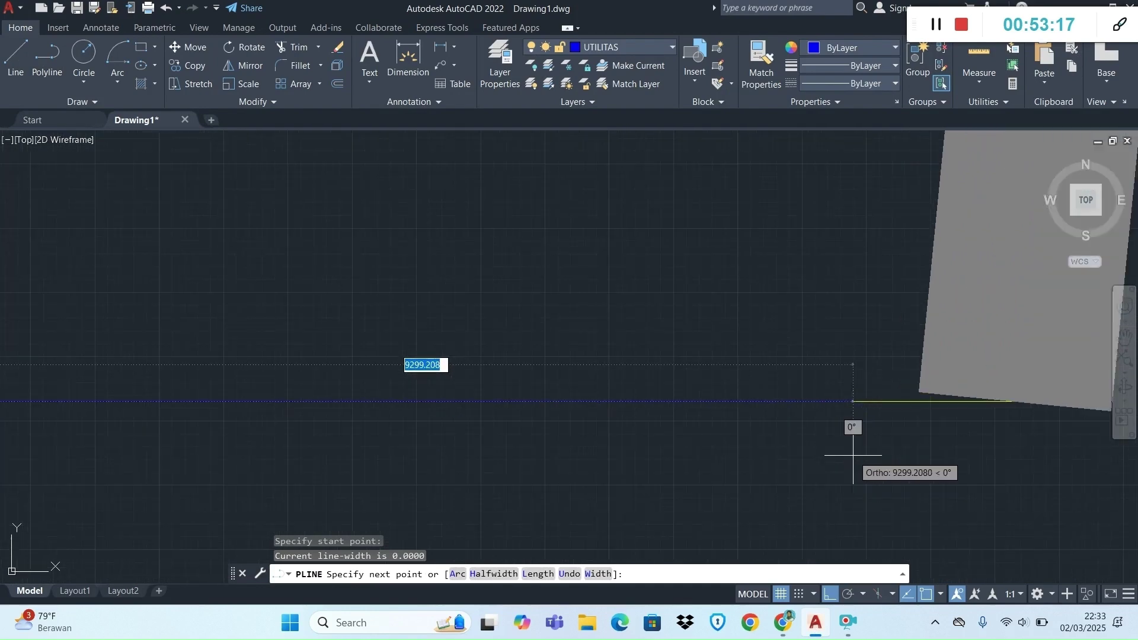
left_click(918, 392)
scroll(921, 435, "down", 4)
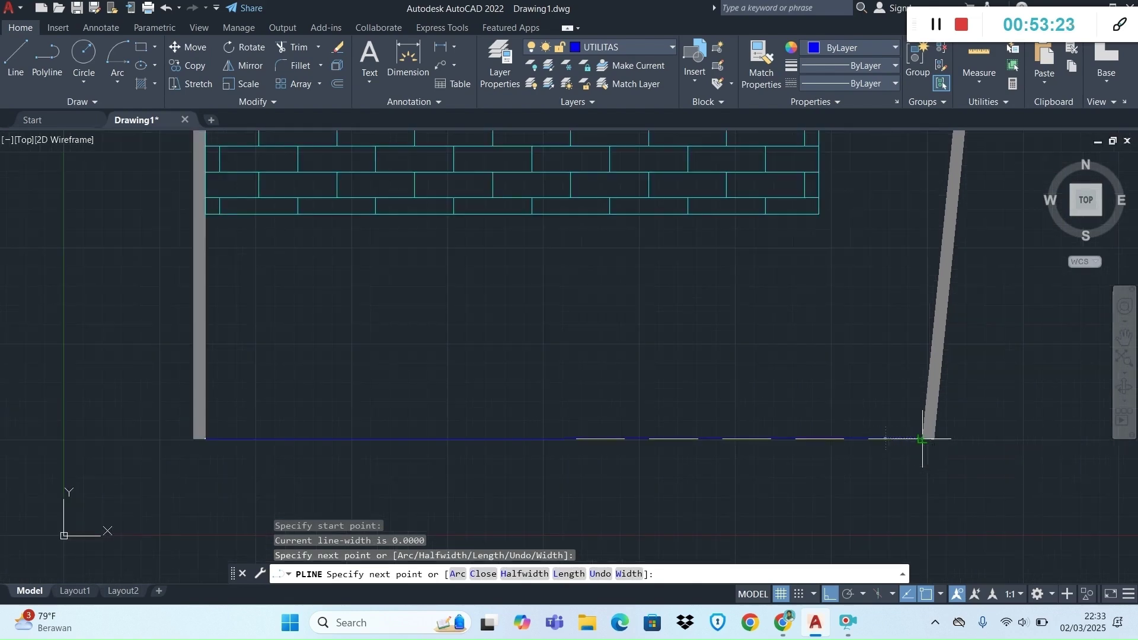
key("Escape")
key("Escape")
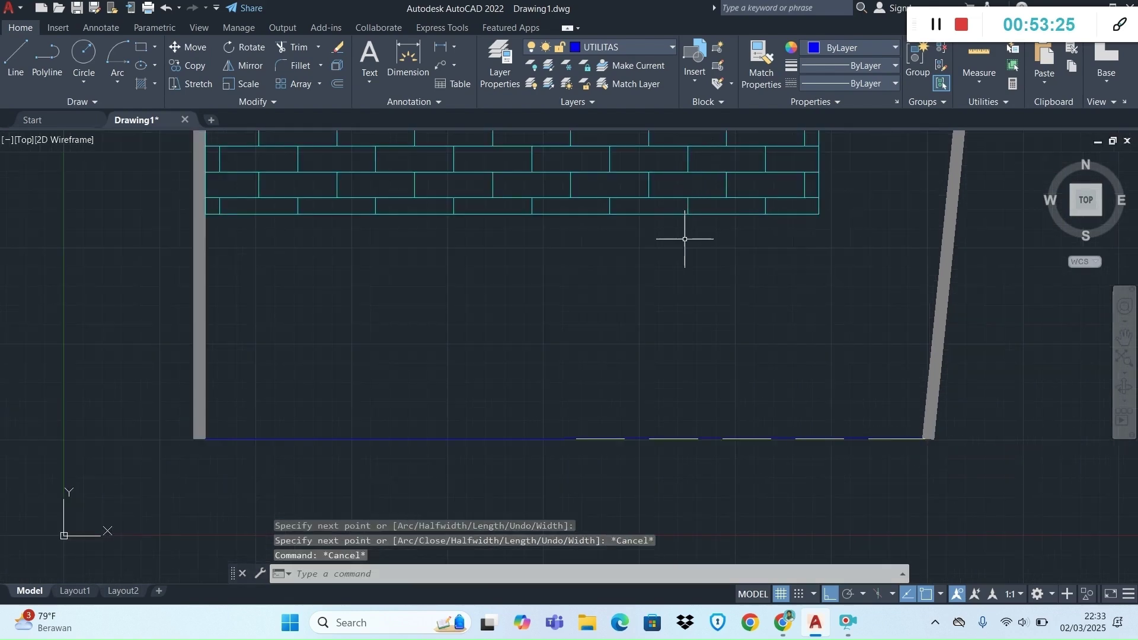
left_click(564, 438)
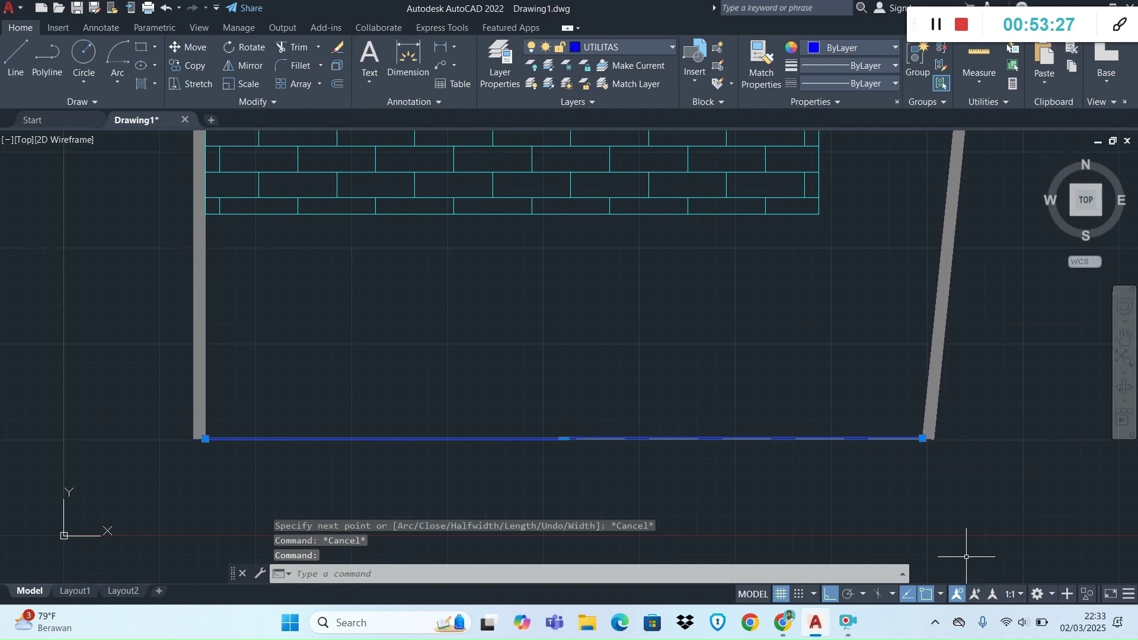
key("Delete")
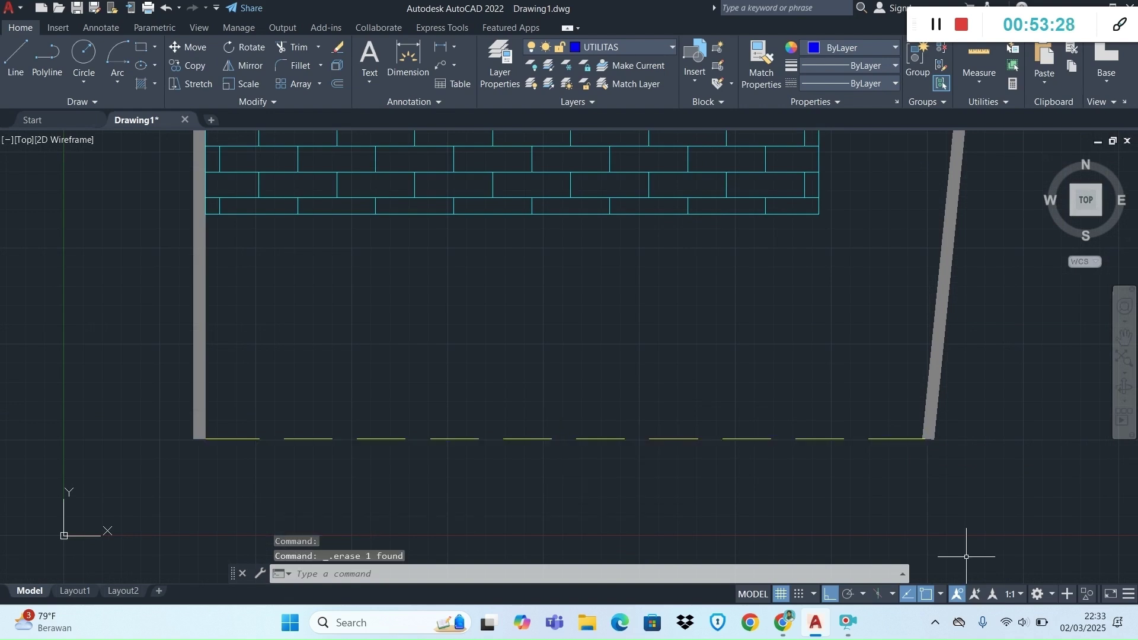
Make TAMAN the current layer.
left_click(657, 48)
left_click(603, 209)
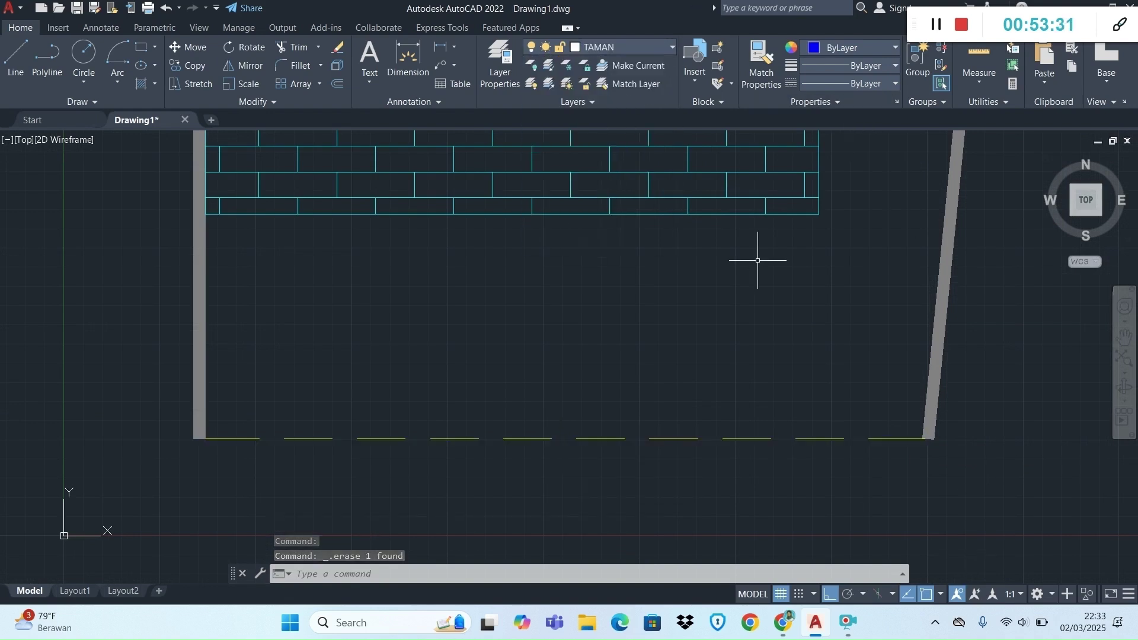
Start the garden frame polyline at the left boundary wall's inner lower corner and run it straight to the slanted right wall's inner lower corner.
type("l")
key("Return")
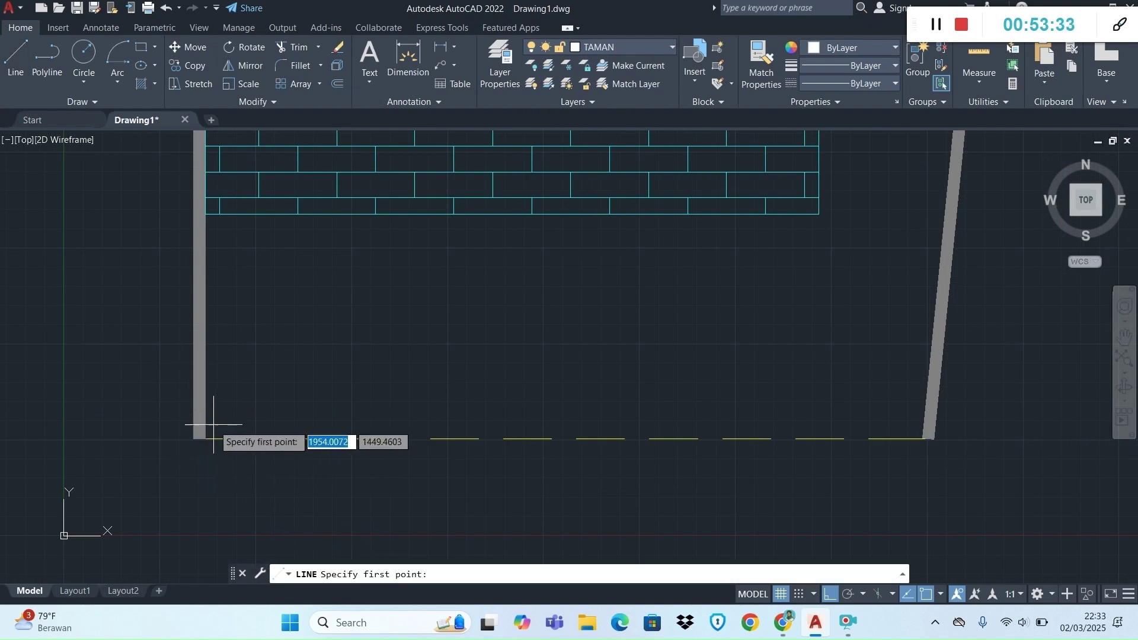
scroll(214, 424, "up", 4)
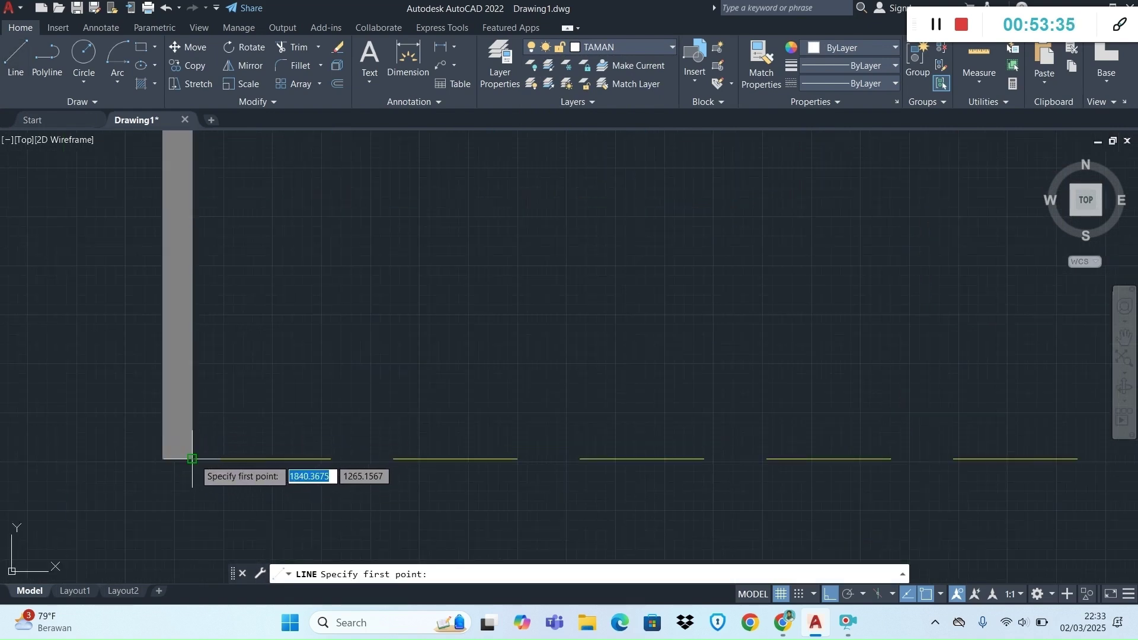
left_click(41, 69)
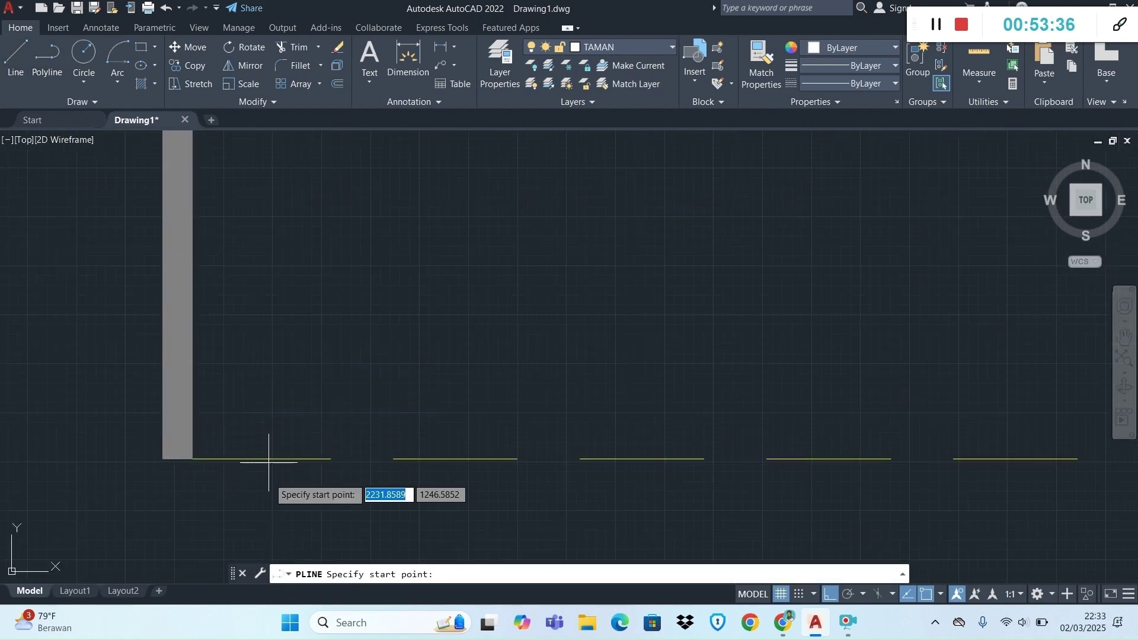
left_click(192, 458)
scroll(614, 479, "down", 5)
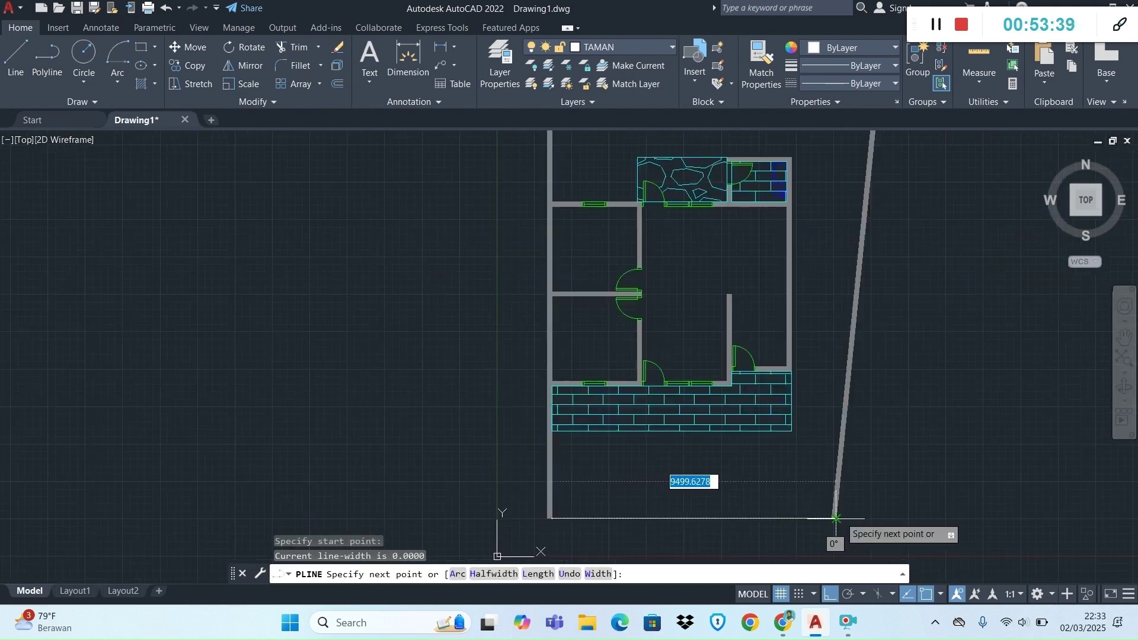
scroll(836, 518, "up", 5)
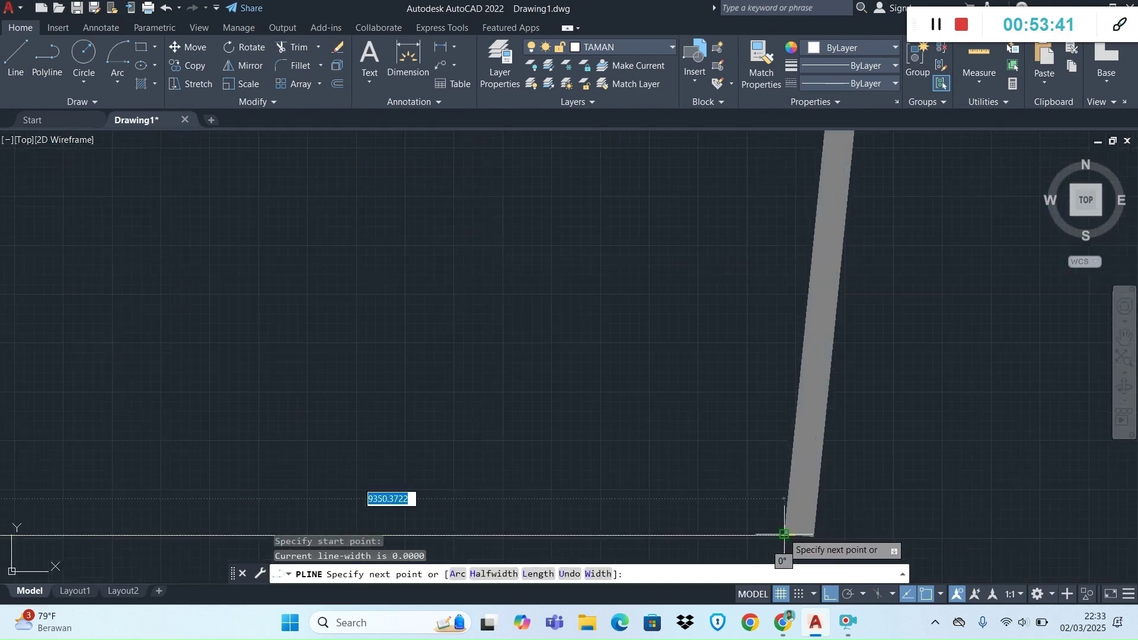
left_click(783, 533)
Continue the frame polyline up the slanted boundary wall's inner edge to the inner upper-right corner of the plot.
scroll(798, 536, "up", 3)
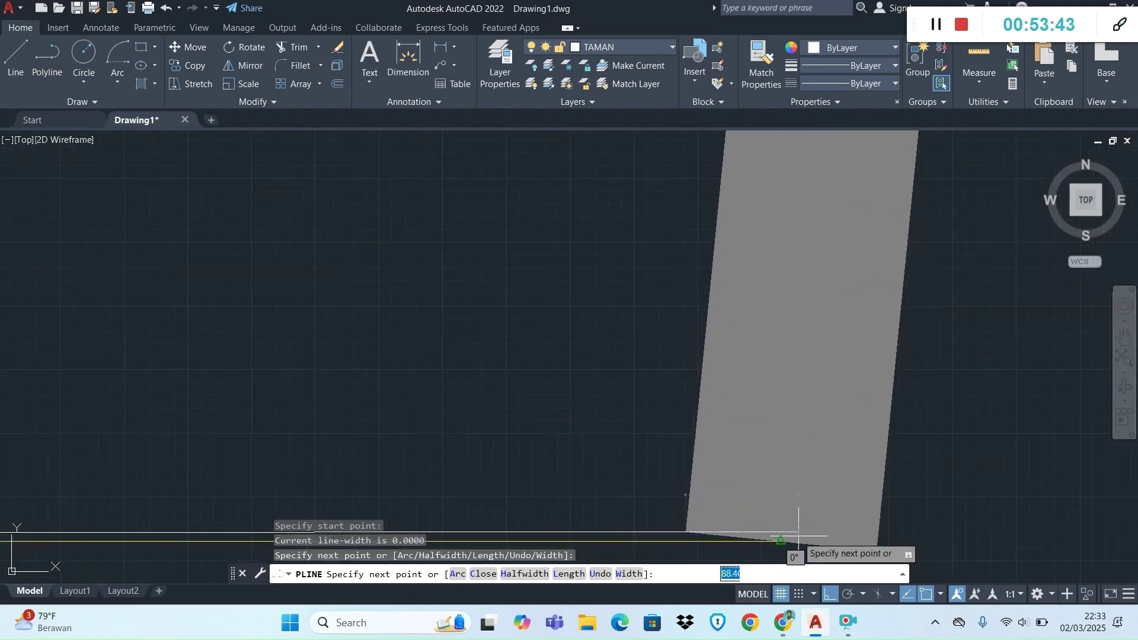
scroll(666, 415, "down", 5)
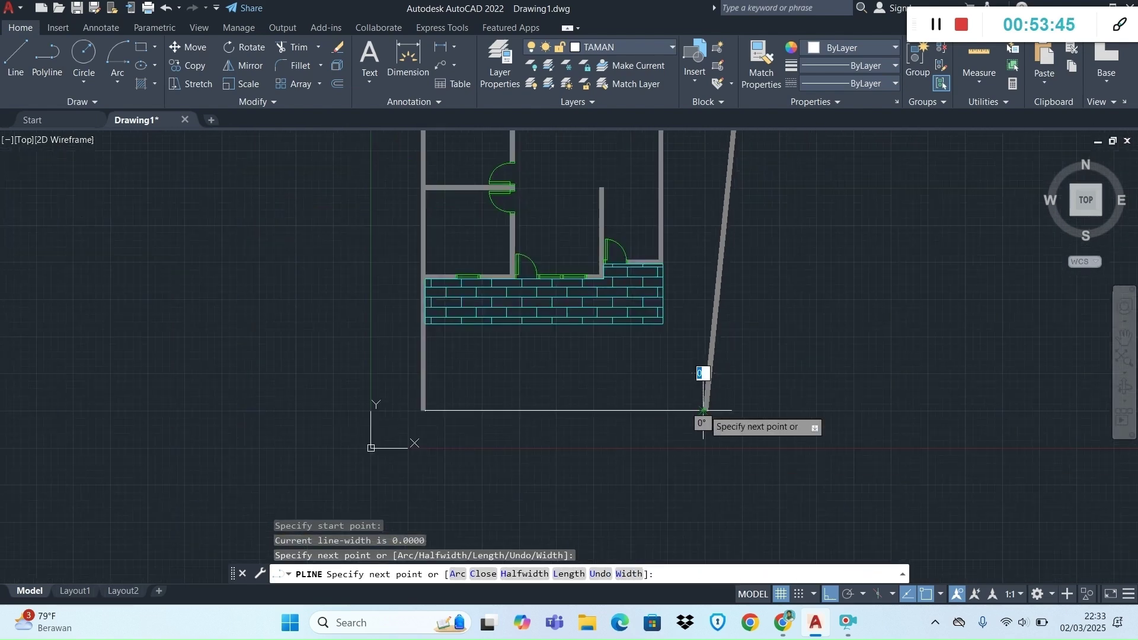
scroll(703, 411, "down", 3)
scroll(757, 283, "up", 5)
scroll(605, 369, "down", 2)
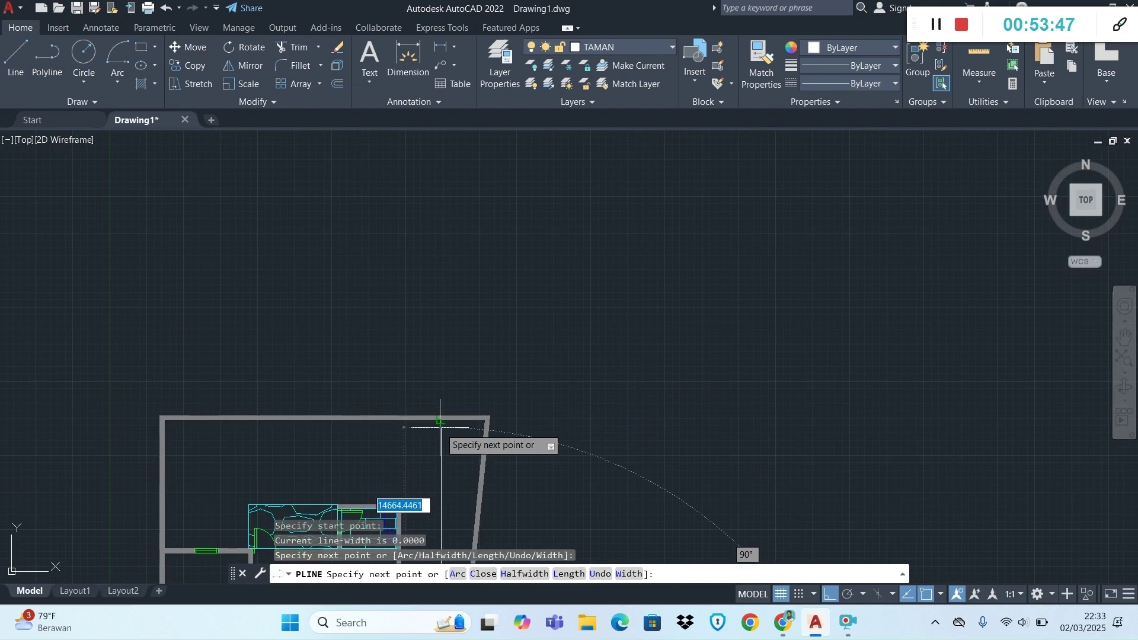
scroll(440, 426, "up", 2)
scroll(640, 409, "up", 4)
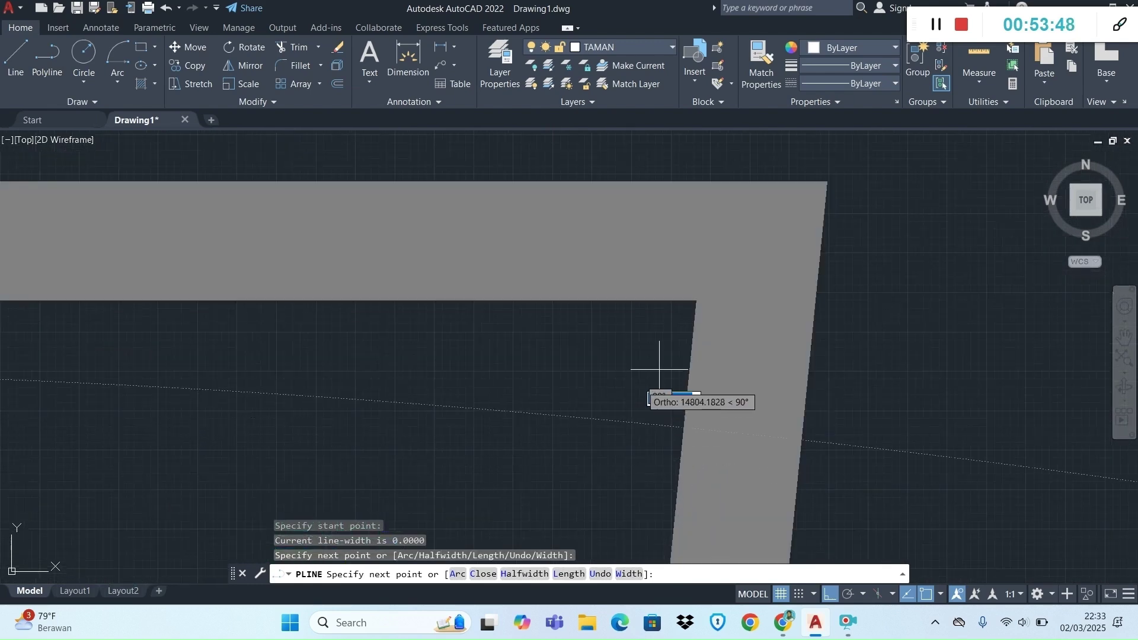
left_click(698, 303)
Continue the frame polyline along the upper boundary wall to its inner left corner, and down to the rear bedroom wall's outer edge.
scroll(403, 399, "down", 6)
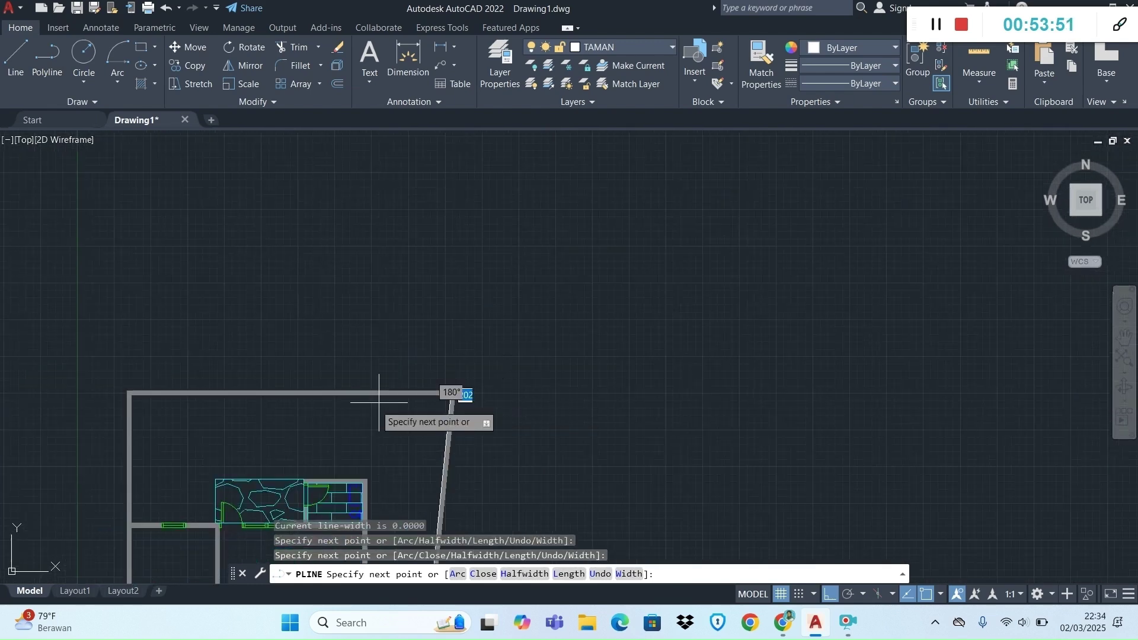
scroll(91, 399, "up", 10)
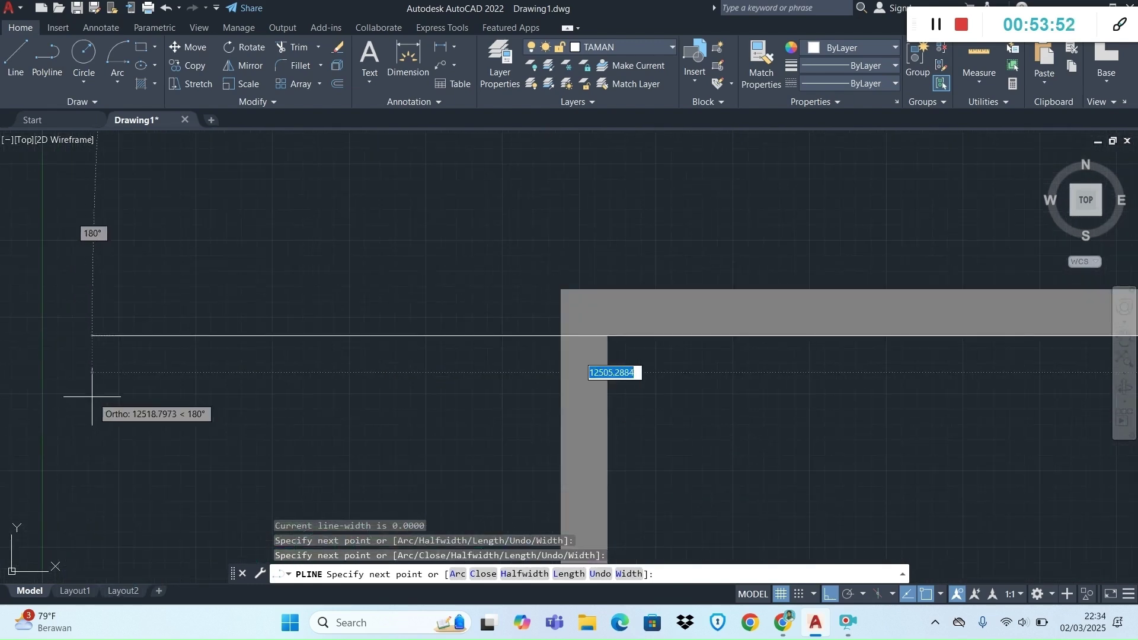
left_click(605, 335)
scroll(672, 457, "down", 3)
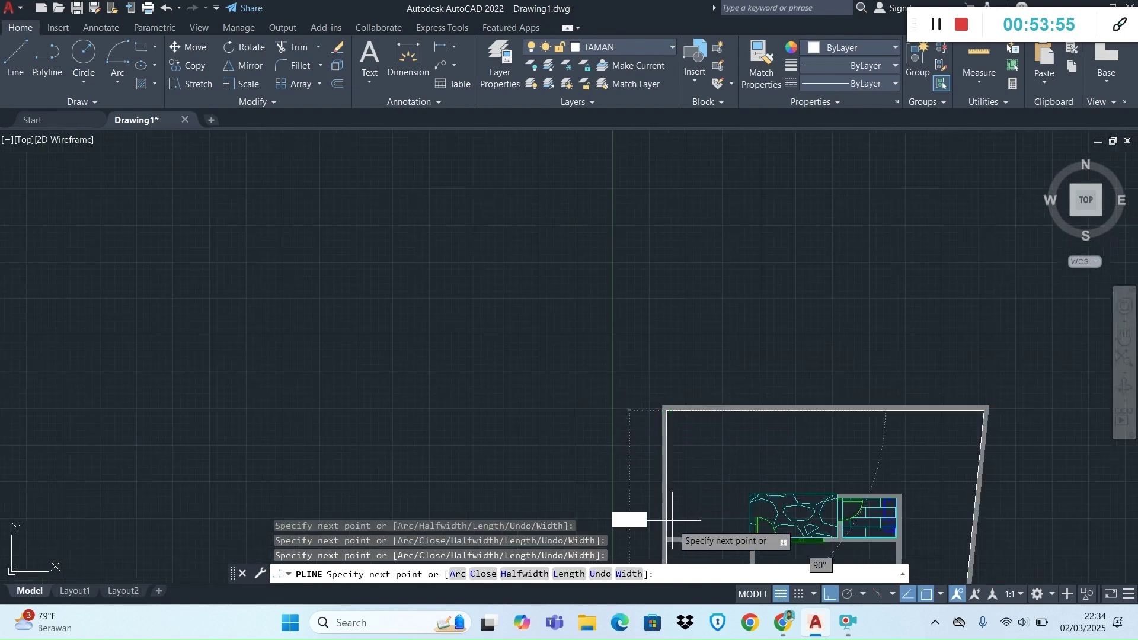
scroll(665, 540, "up", 6)
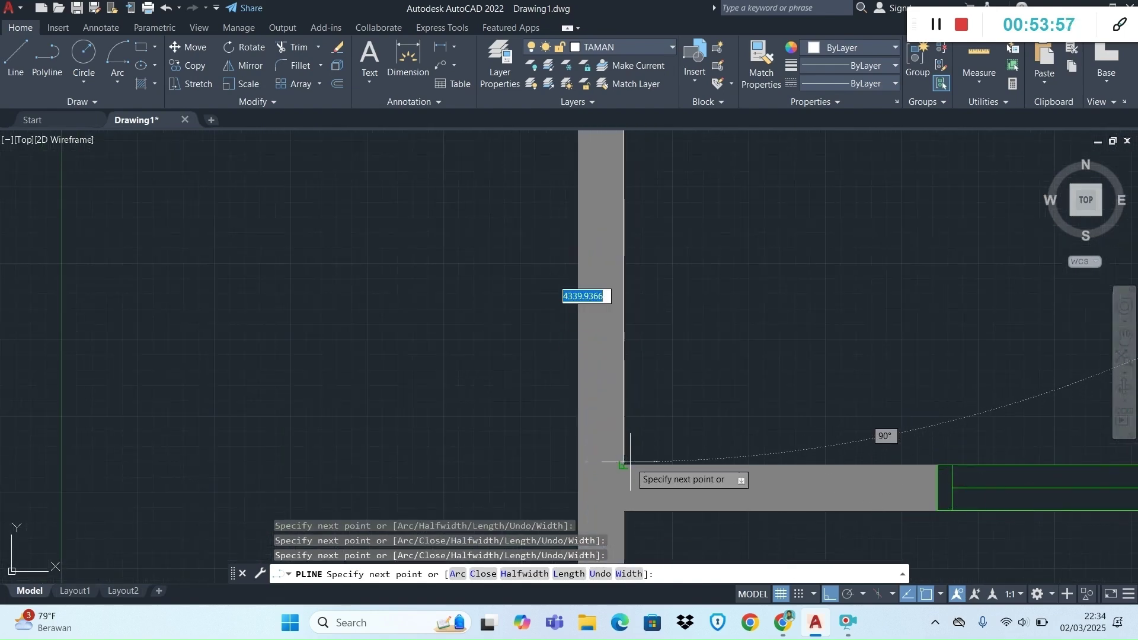
left_click(624, 466)
Continue the frame polyline along the rear bedroom wall to the stone-hatched terrace, and up to the terrace's outer upper-left corner.
scroll(889, 454, "down", 3)
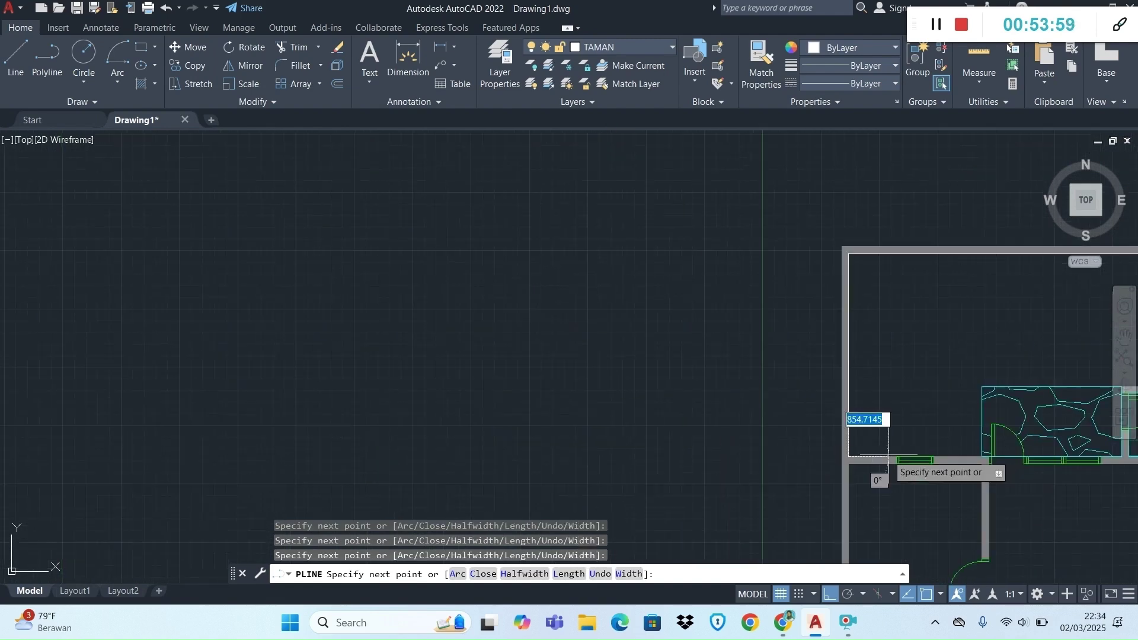
scroll(842, 480, "up", 3)
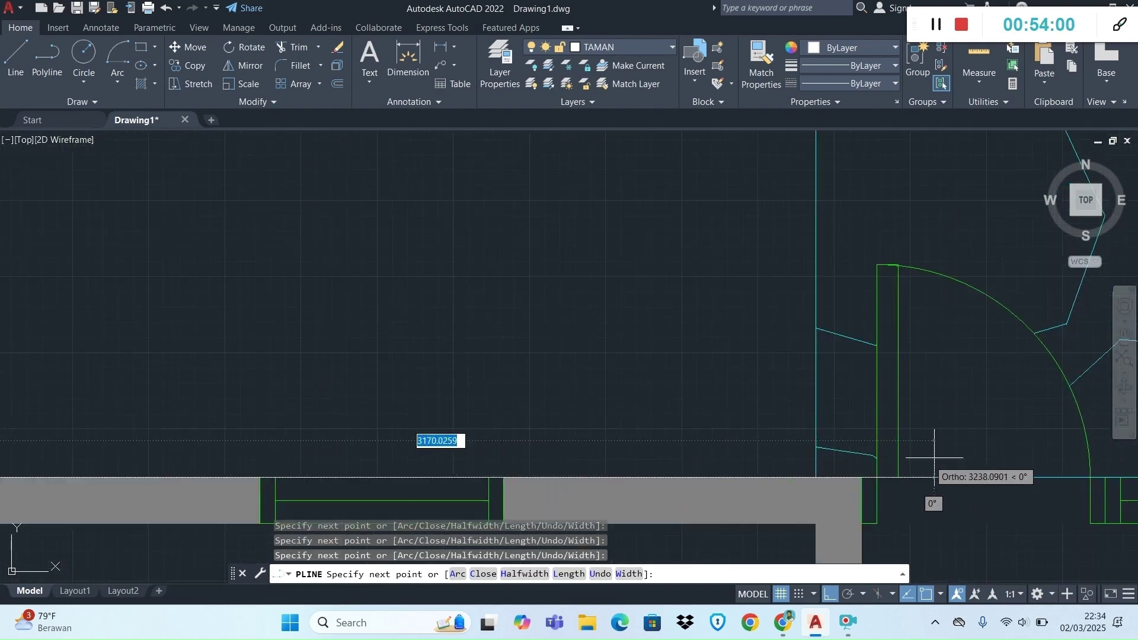
left_click(816, 478)
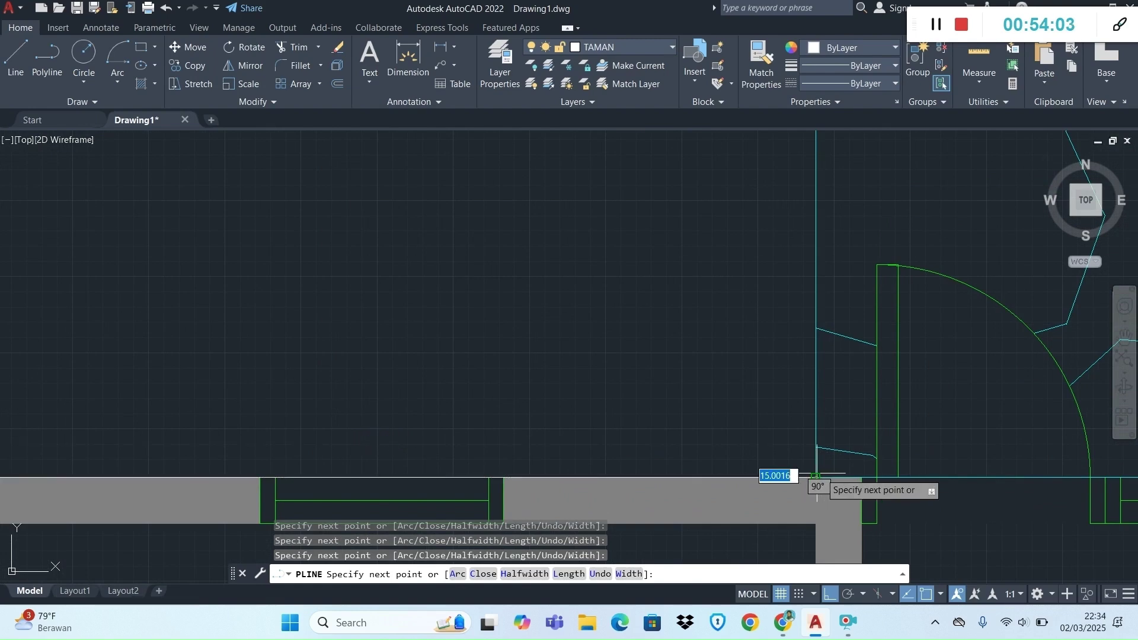
scroll(847, 469, "down", 5)
scroll(882, 384, "up", 7)
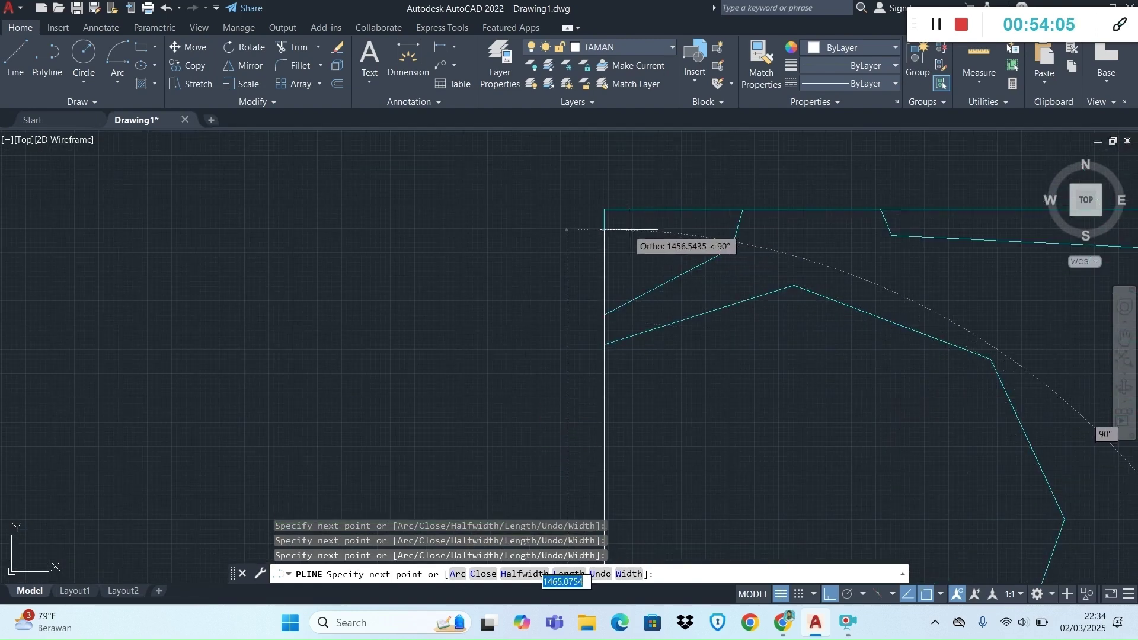
left_click(604, 209)
Continue the frame polyline past the rear terrace to the bathroom's outer corner, and down the house's right side to the front terrace's lower-right corner.
scroll(685, 236, "down", 2)
scroll(687, 237, "down", 5)
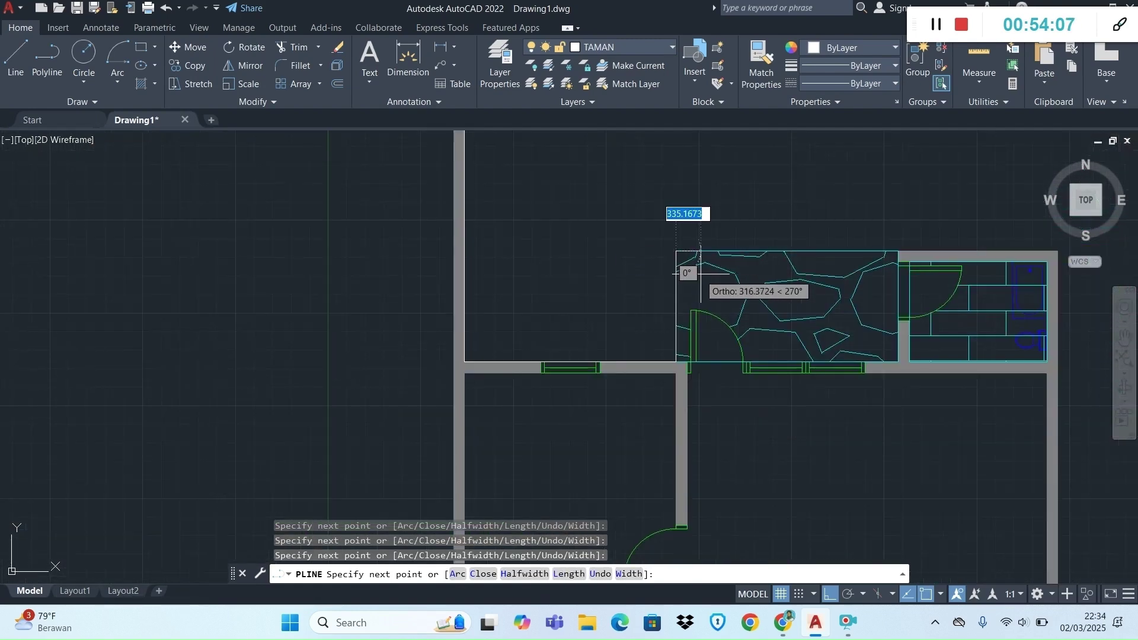
scroll(1019, 320, "down", 2)
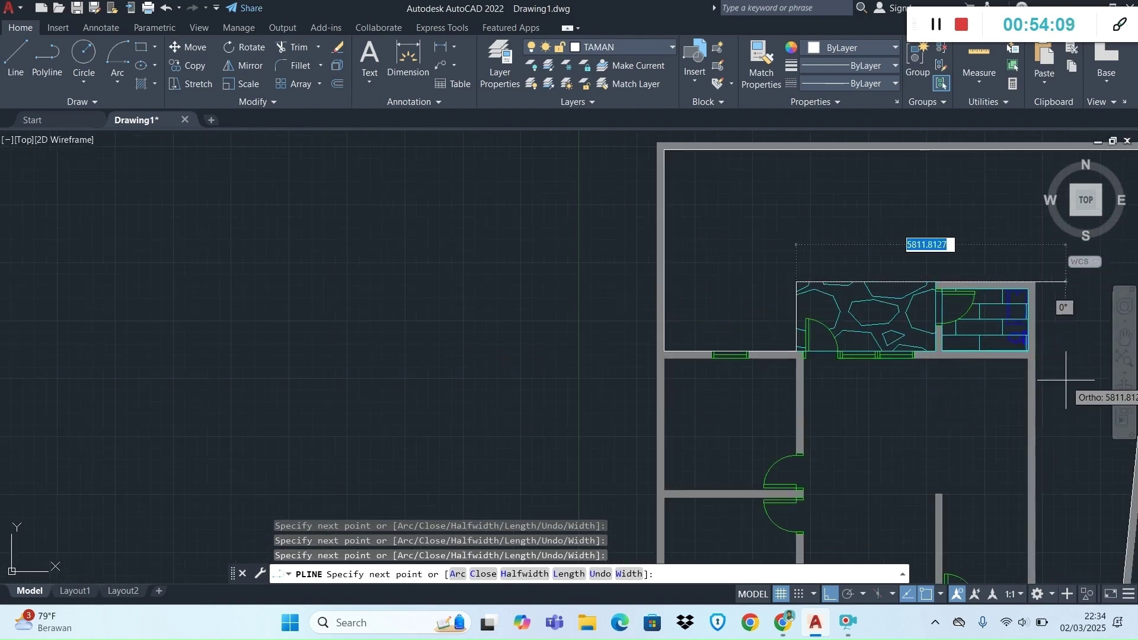
scroll(1037, 320, "up", 6)
scroll(1016, 266, "down", 4)
scroll(1013, 154, "up", 8)
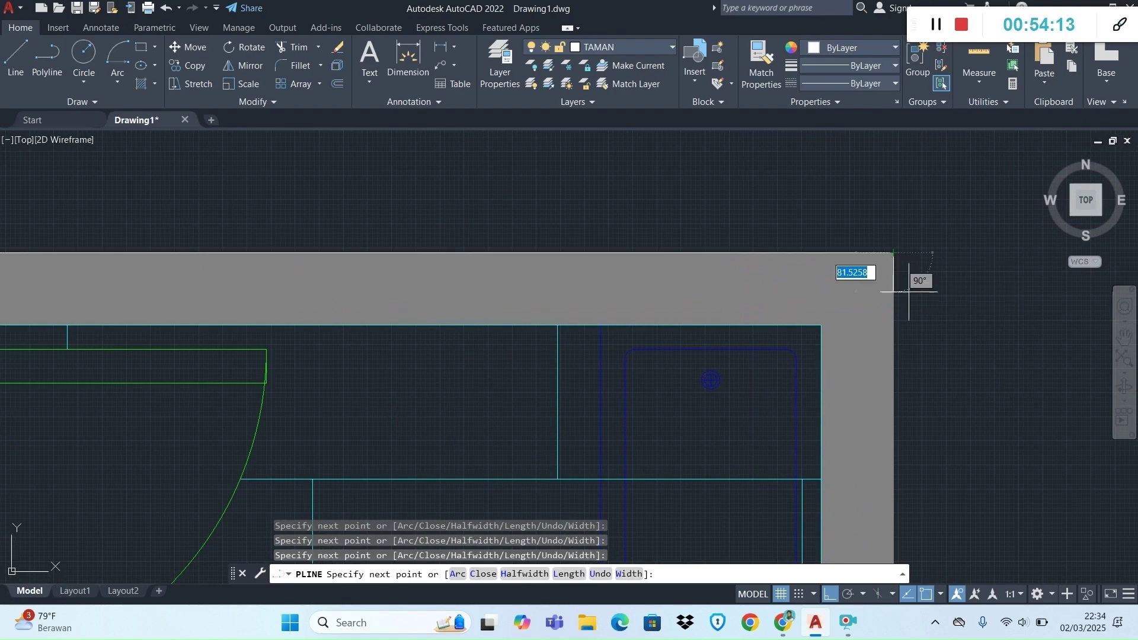
scroll(892, 308, "down", 6)
scroll(929, 442, "up", 2)
scroll(929, 442, "up", 3)
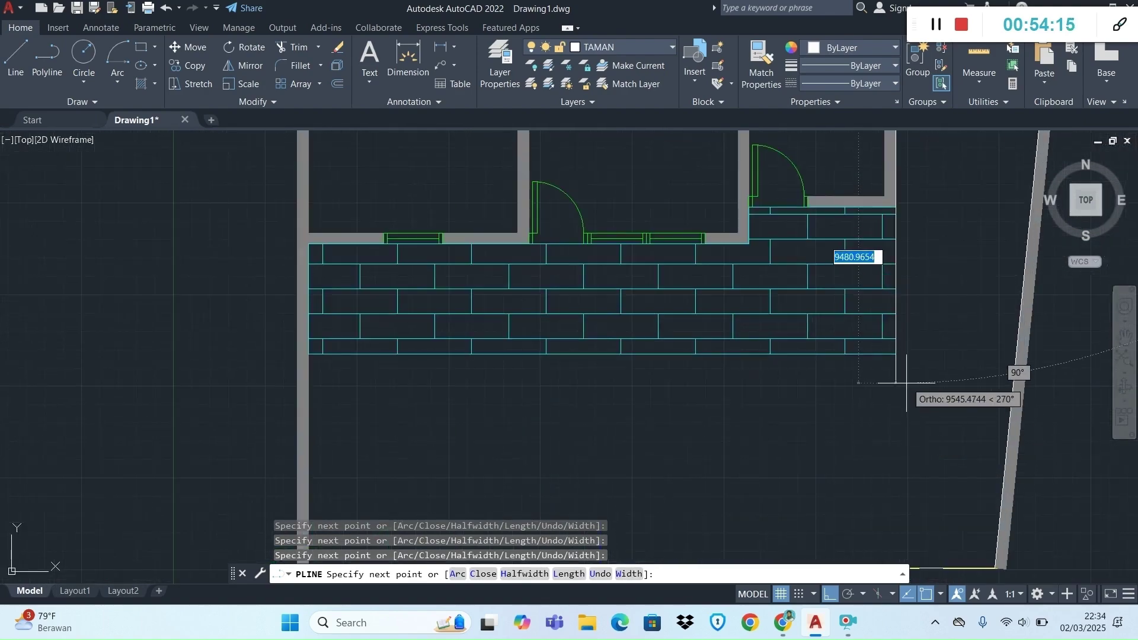
left_click(896, 355)
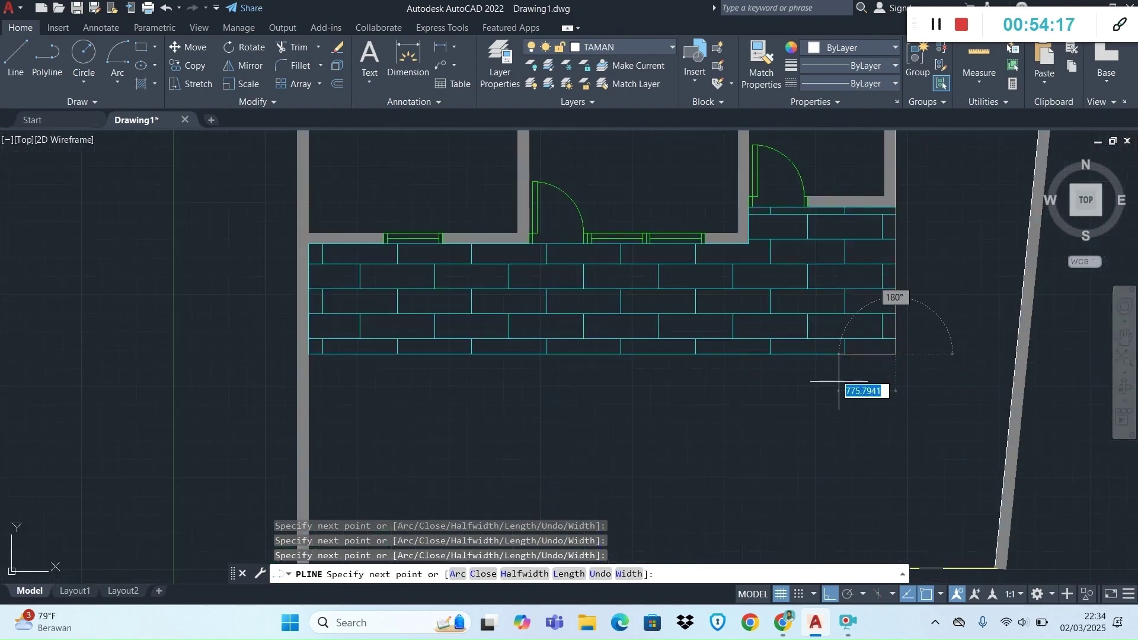
Finish the frame polyline along the front terrace's lower edge and down the left wall to its start point, and check its outline by selecting it.
left_click(307, 354)
scroll(330, 350, "down", 6)
scroll(341, 420, "up", 6)
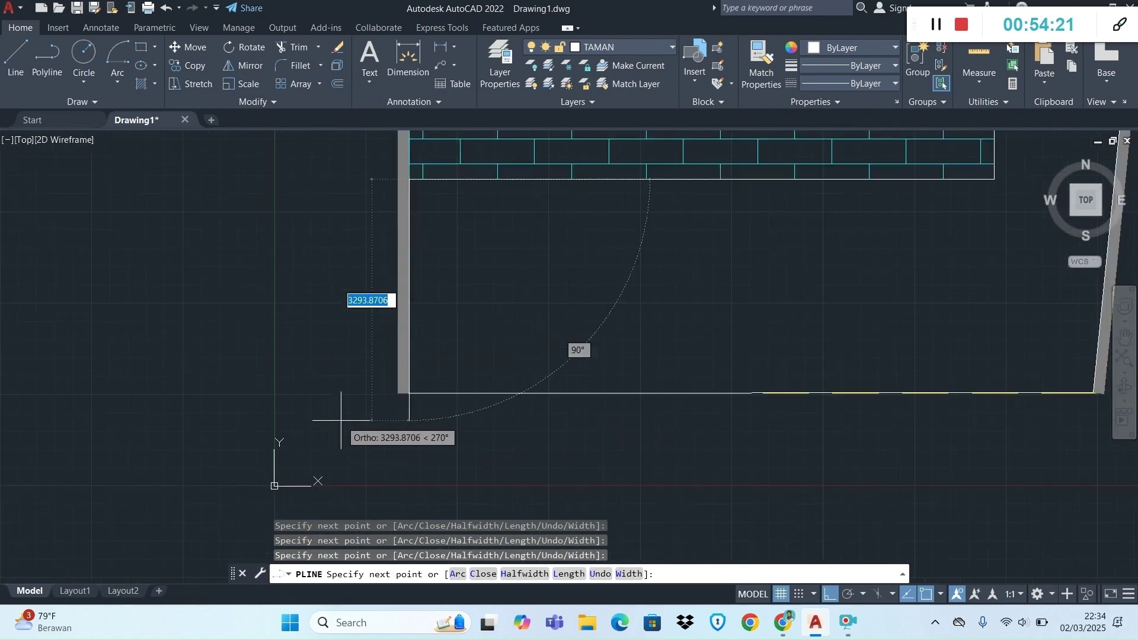
left_click(407, 393)
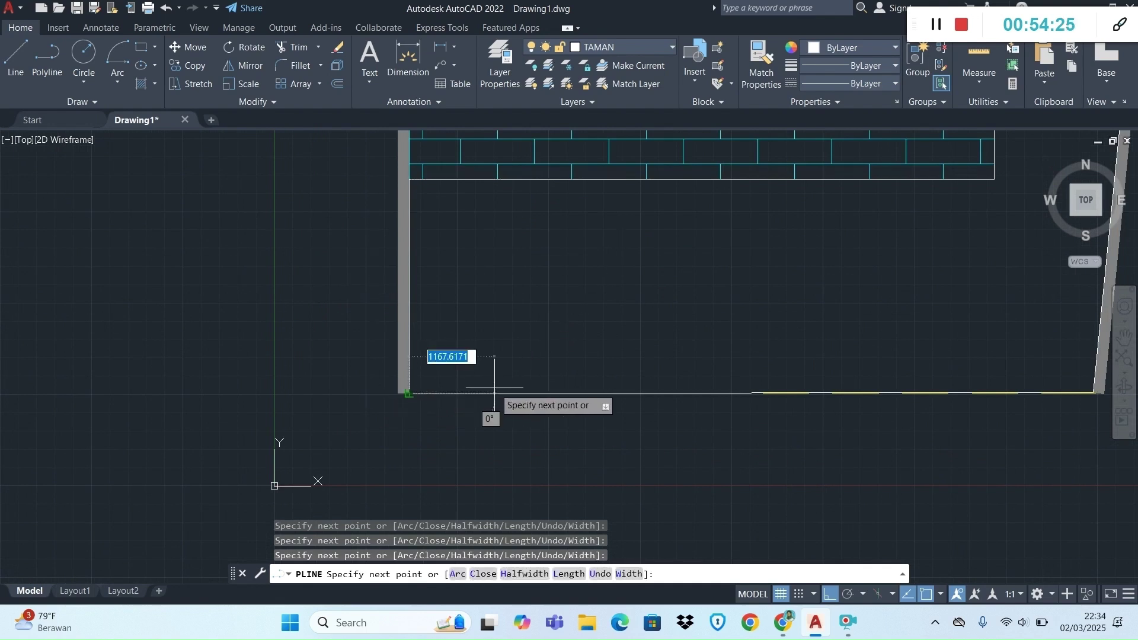
key("Return")
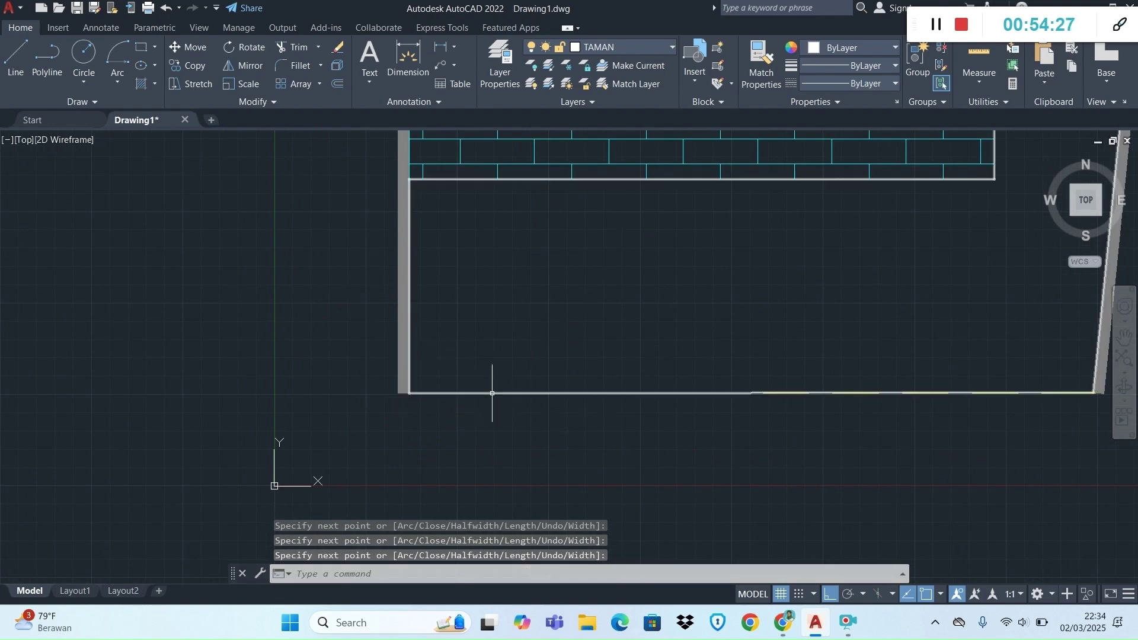
left_click(491, 393)
scroll(546, 452, "down", 8)
scroll(557, 455, "up", 2)
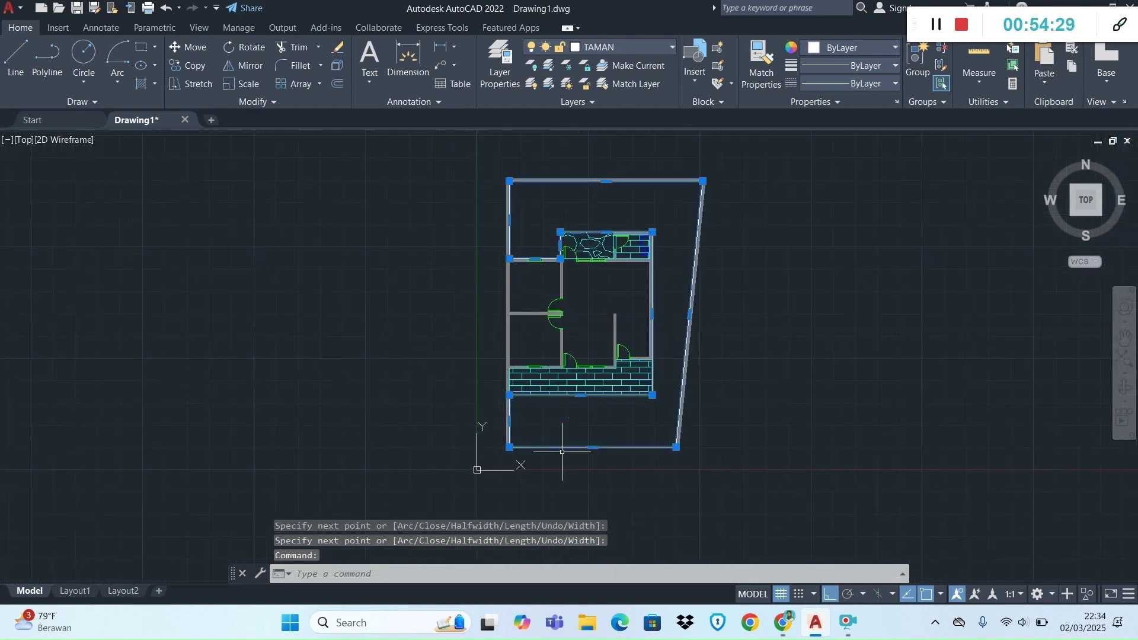
key("Escape")
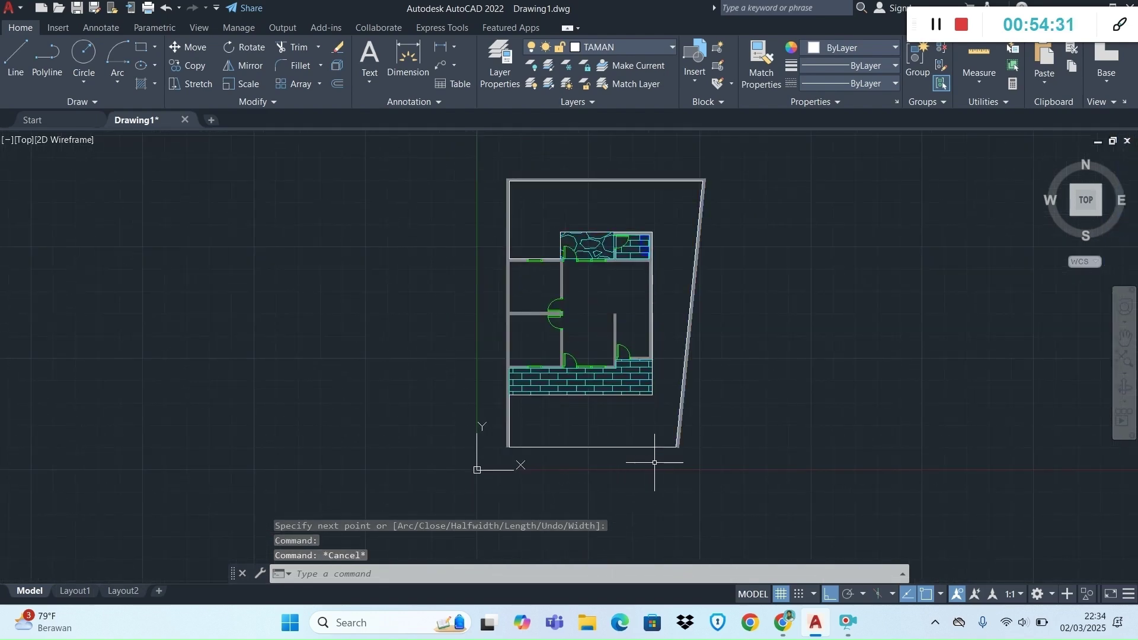
Start a hatch, check the garden hatch settings in the PDF module in the browser, and choose the AR-SAND pattern in AutoCAD.
left_click(146, 79)
key("alt+Tab")
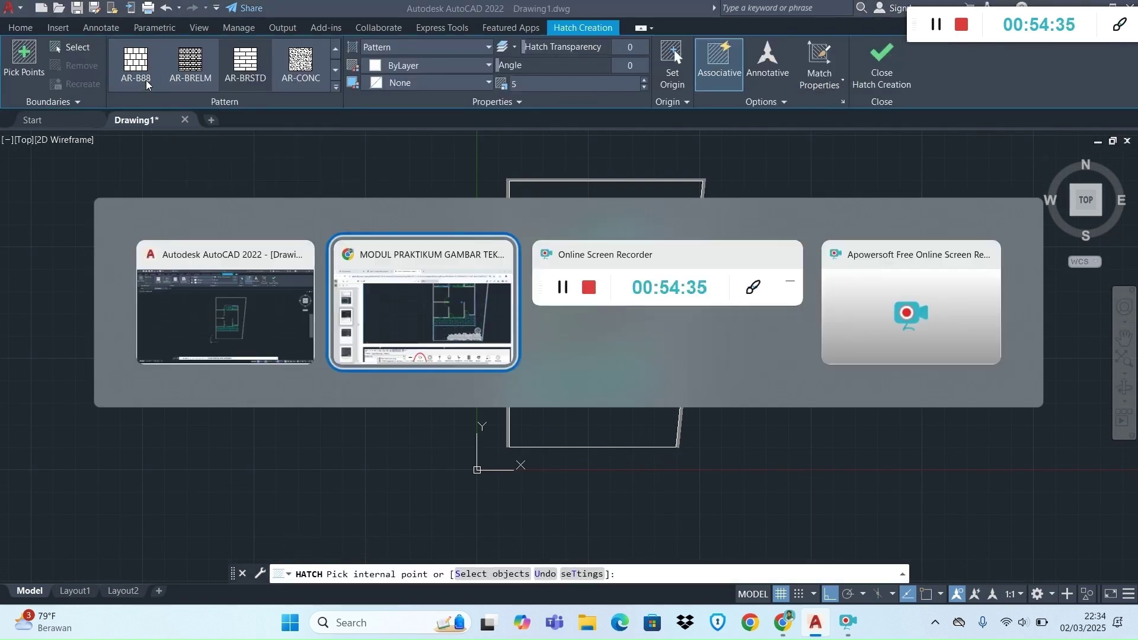
scroll(367, 217, "up", 7)
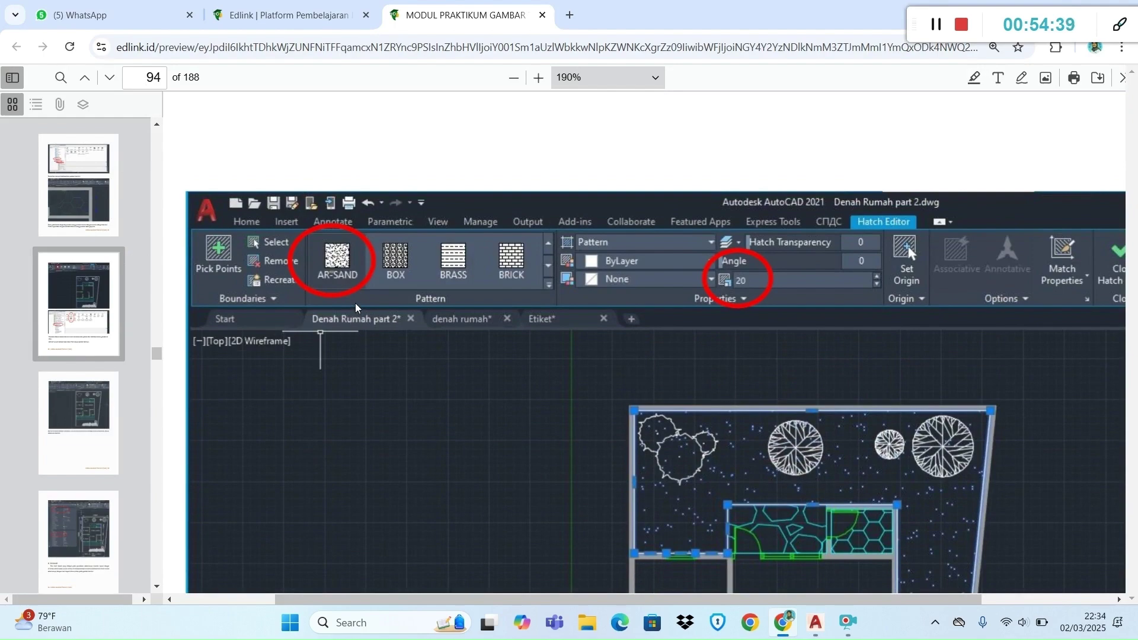
key("alt+Tab")
key("alt+Tab")
key("alt+Tab")
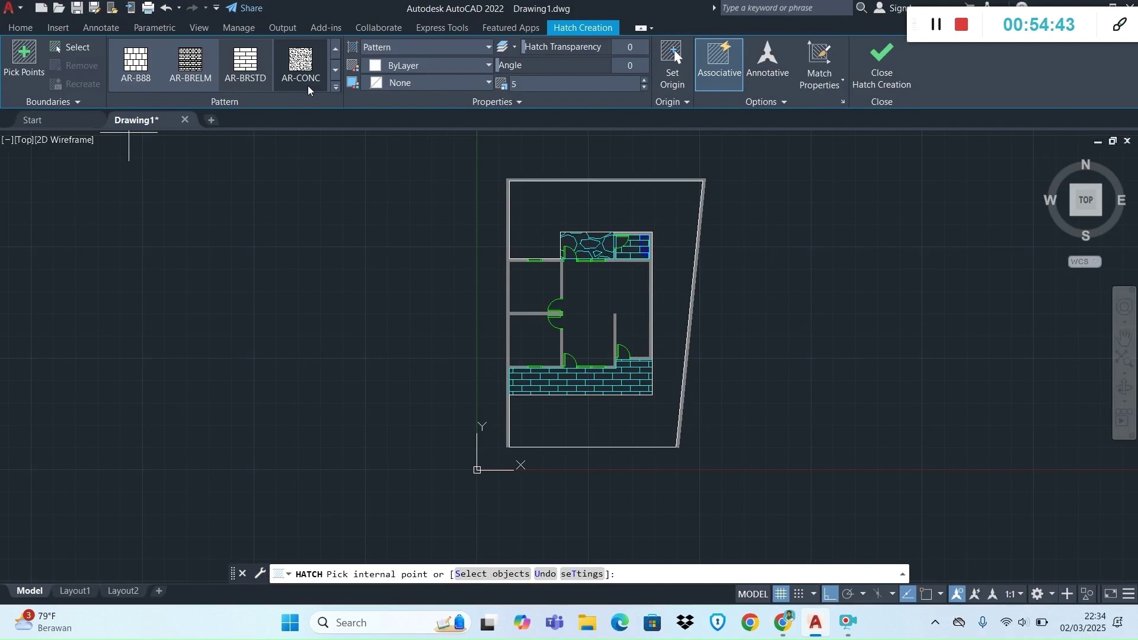
left_click(336, 89)
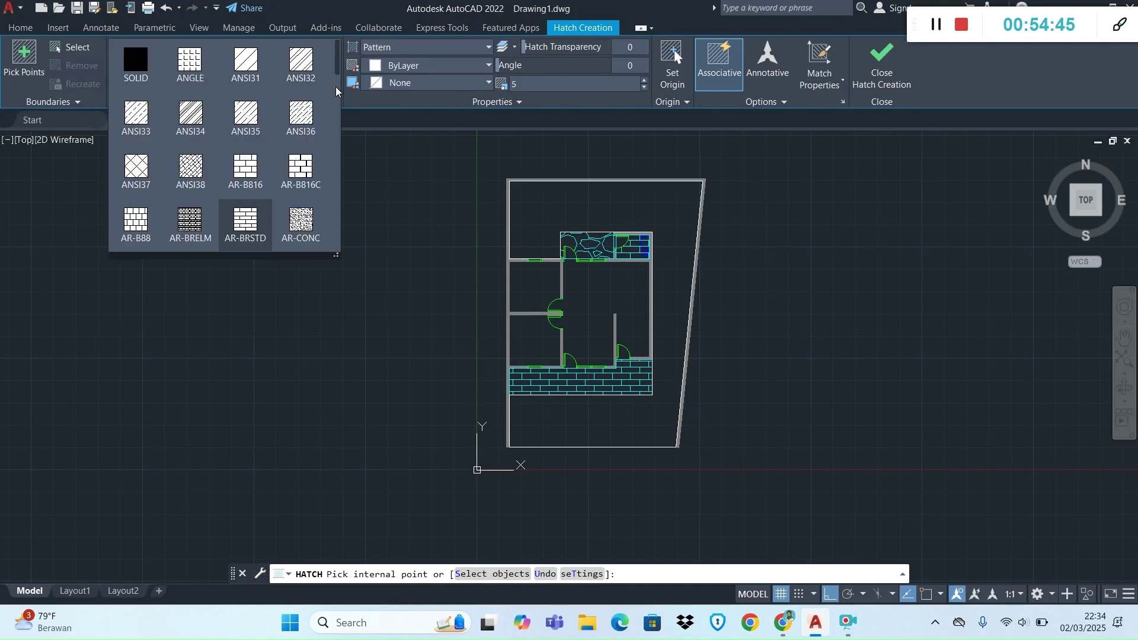
scroll(274, 180, "down", 1)
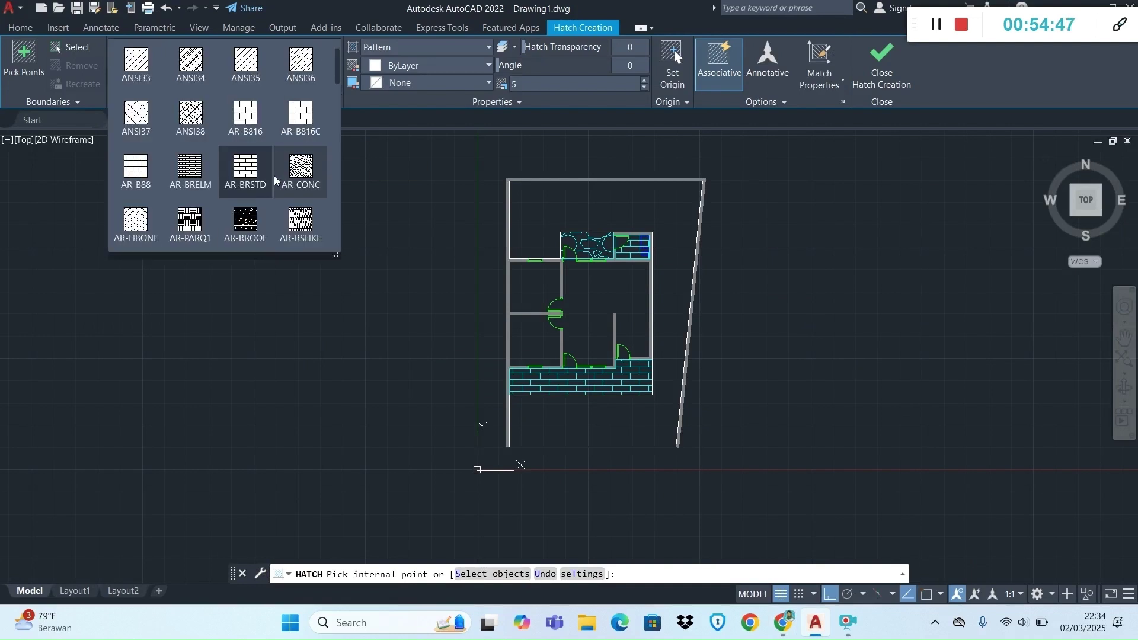
scroll(274, 180, "down", 1)
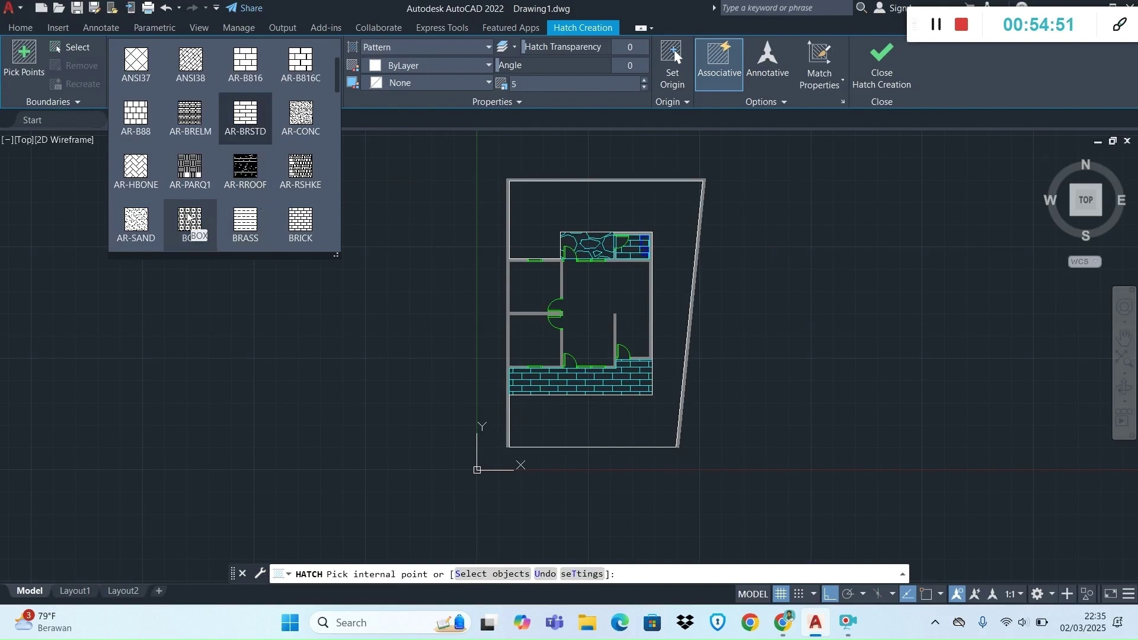
left_click(135, 222)
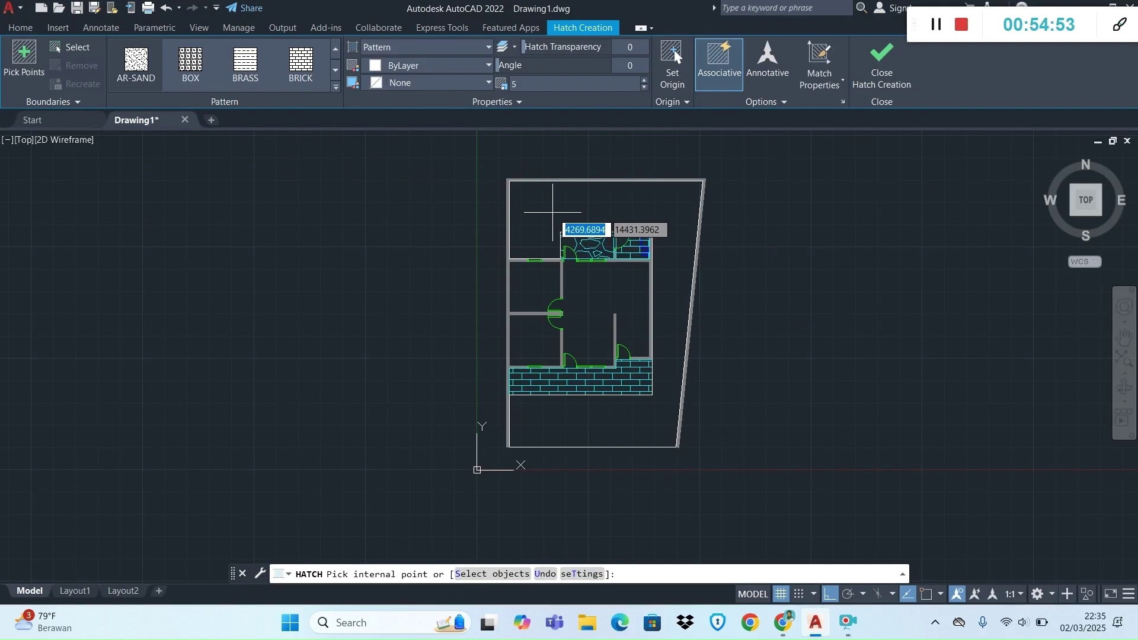
Apply the hatch to the garden area around the house, with its scale set to 20.
left_click(553, 212)
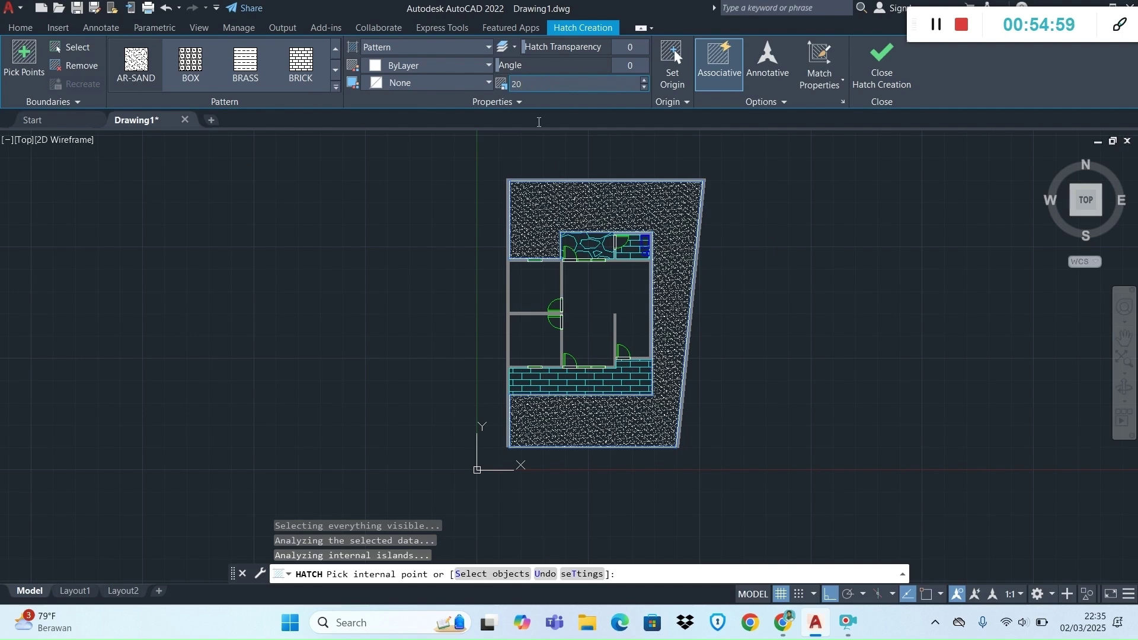
left_click(566, 224)
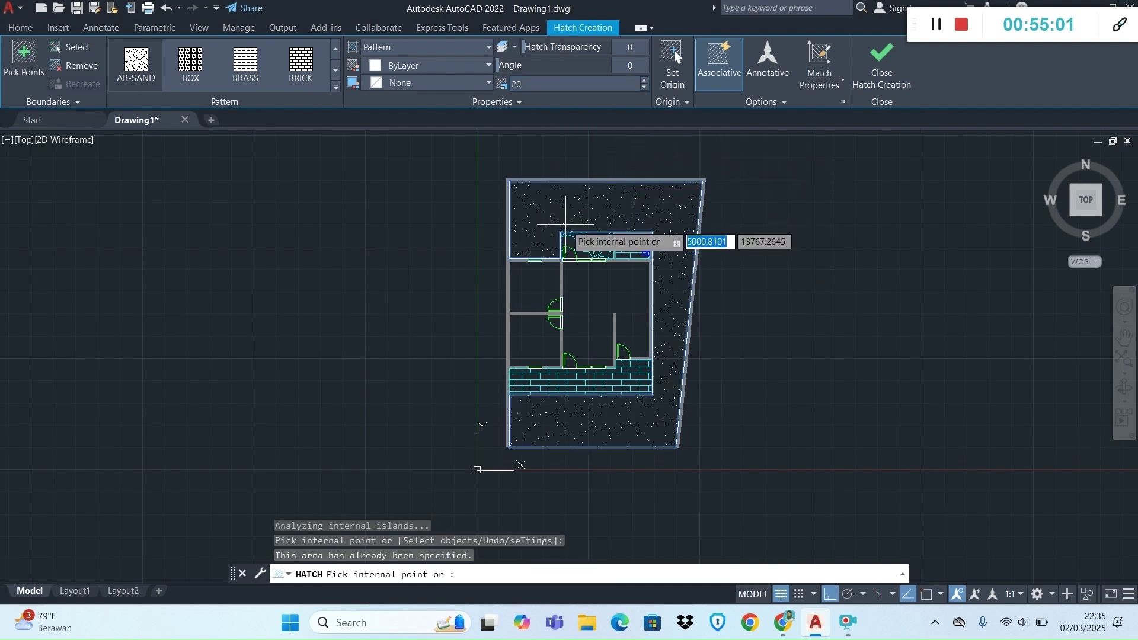
key("Escape")
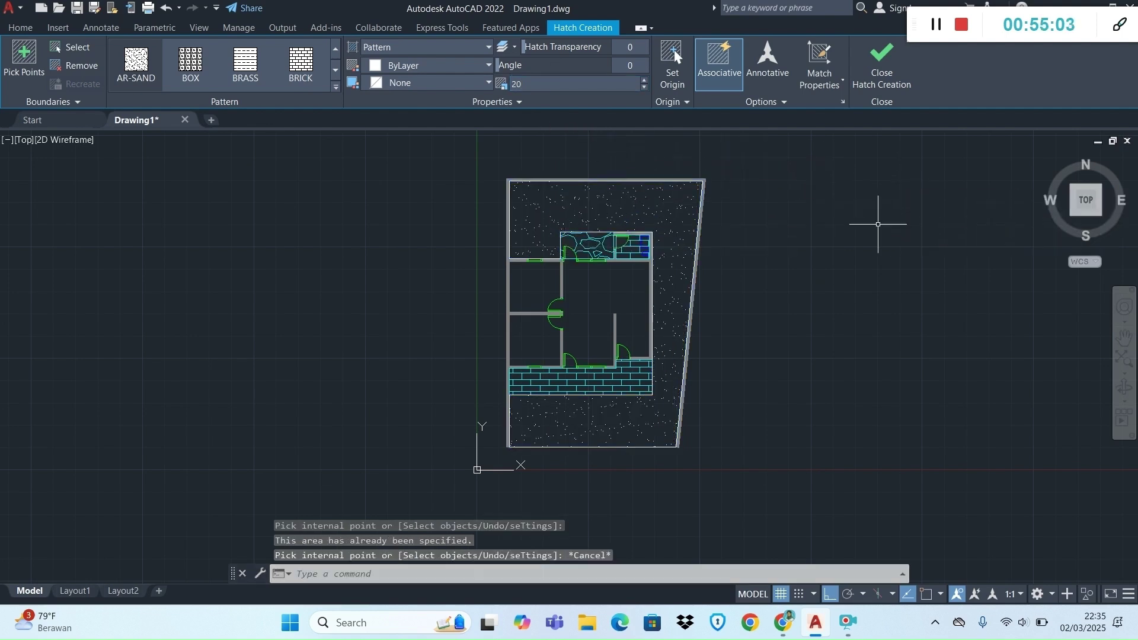
scroll(658, 220, "up", 4)
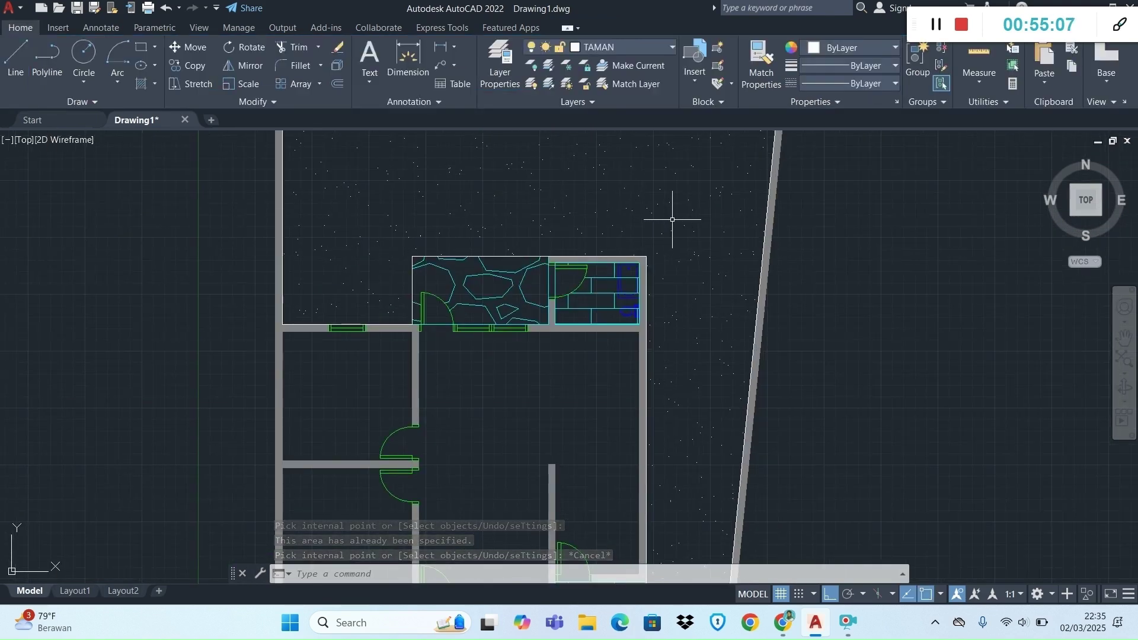
scroll(672, 215, "down", 4)
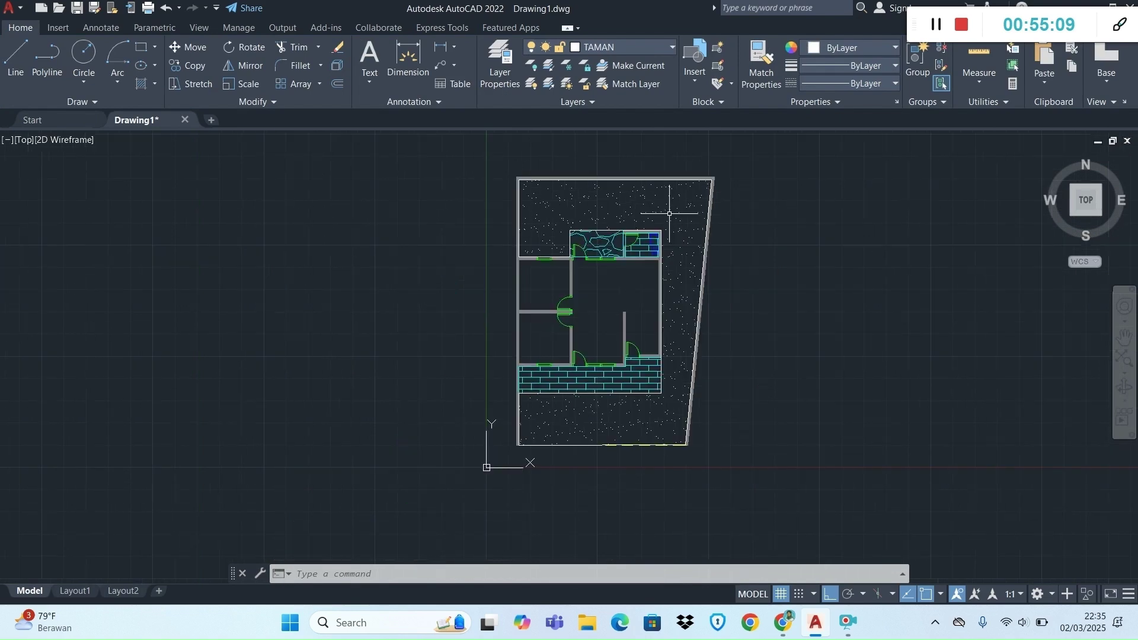
scroll(669, 218, "up", 2)
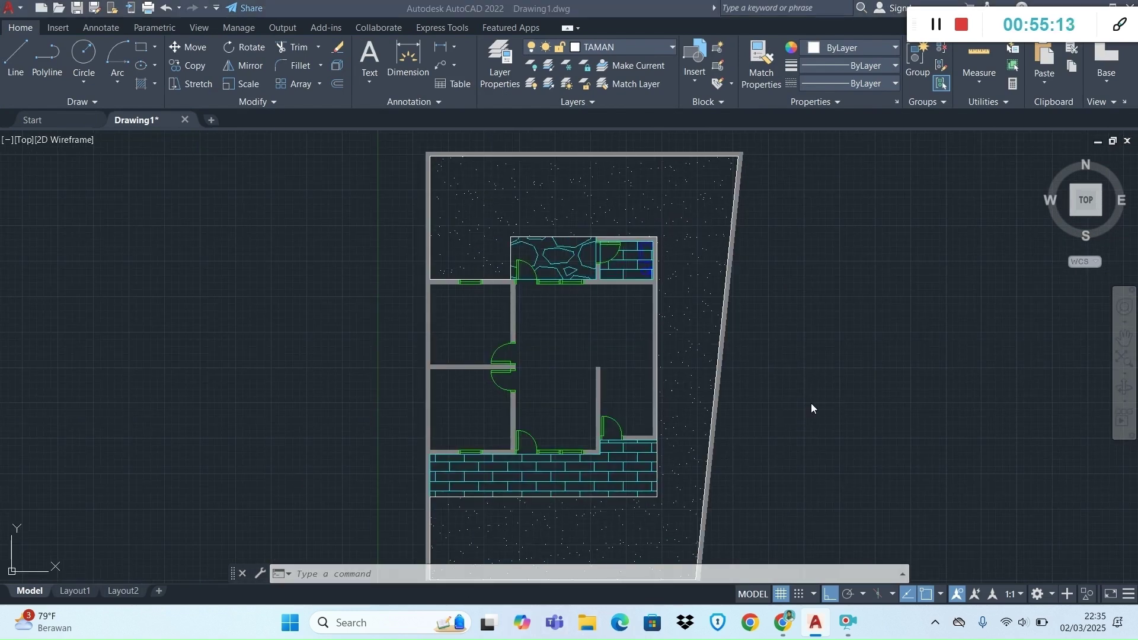
Switch to the PDF module in the browser, read which DesignCenter landscaping blocks the garden uses, and return to AutoCAD.
key("alt+Tab")
scroll(690, 382, "down", 3)
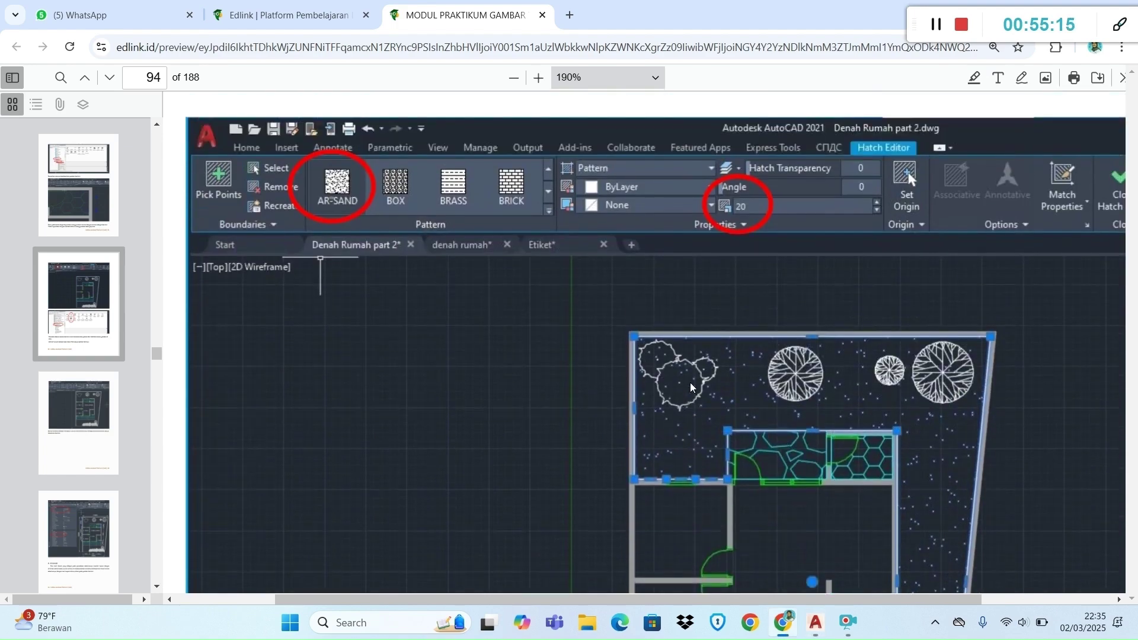
scroll(690, 382, "down", 10)
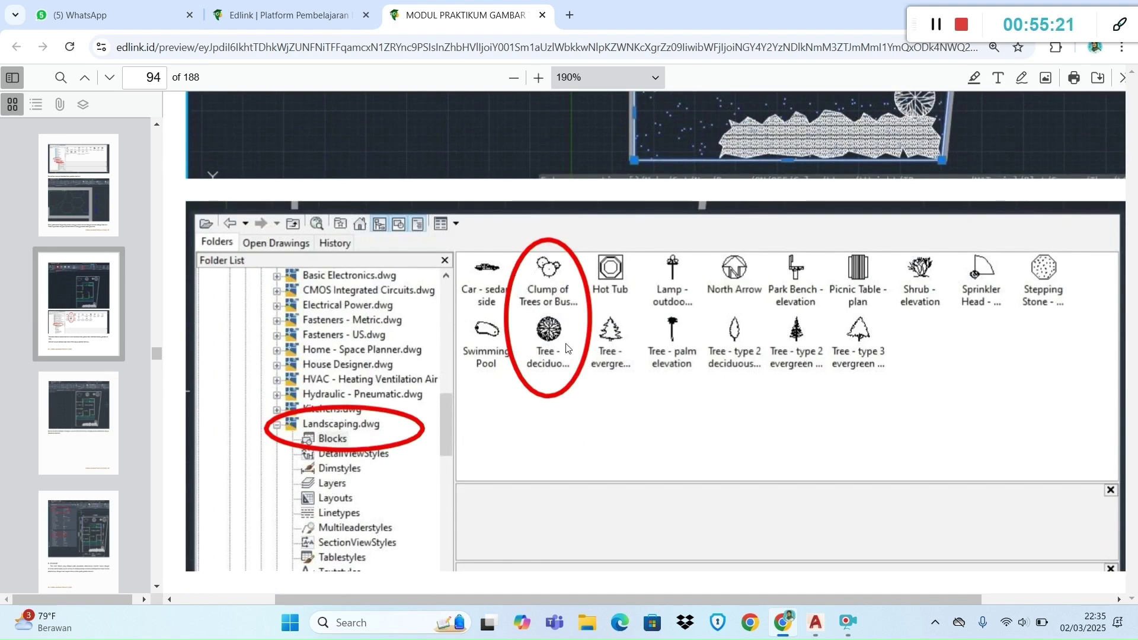
scroll(564, 348, "up", 2)
scroll(564, 348, "down", 1)
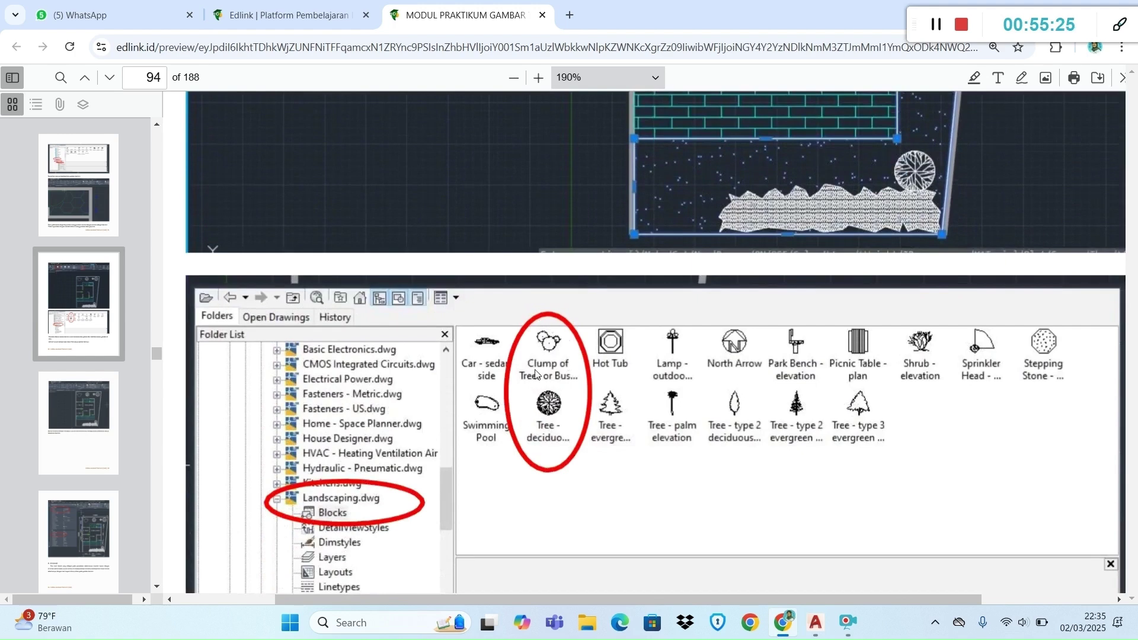
key("alt+Tab")
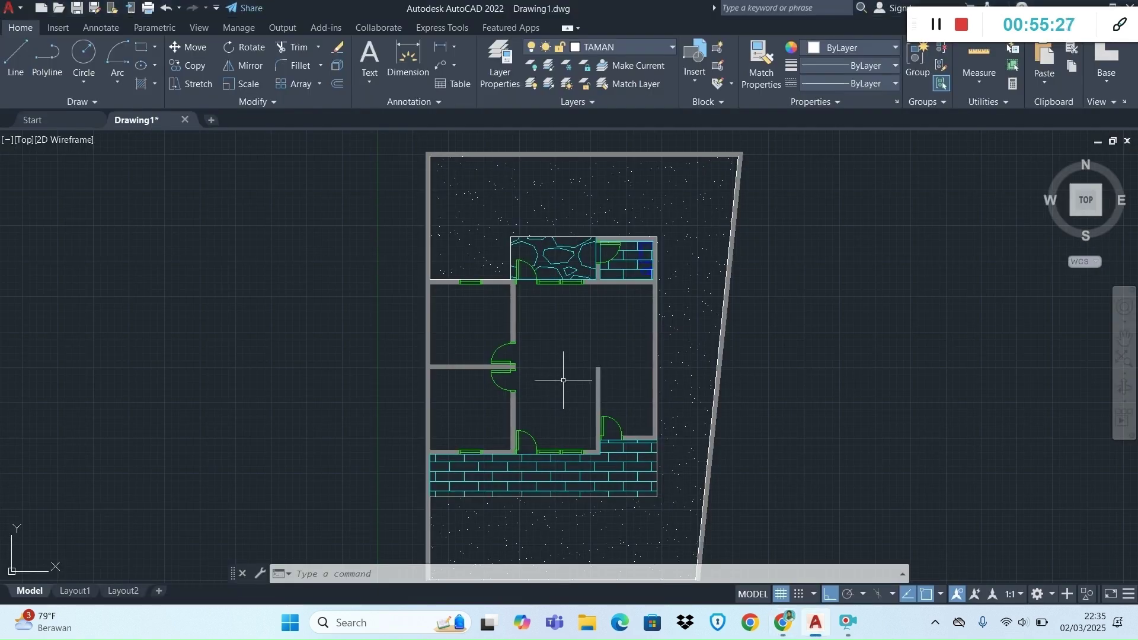
key("alt+Tab")
key("alt+Tab")
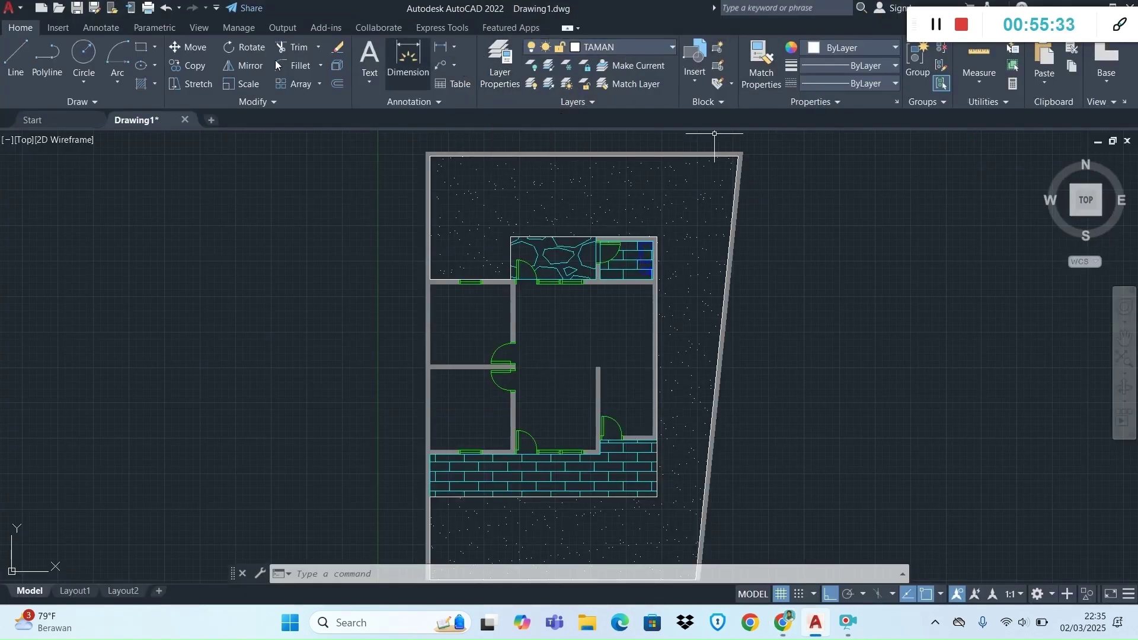
Open DesignCenter and list the blocks of Landscaping.dwg.
left_click(200, 27)
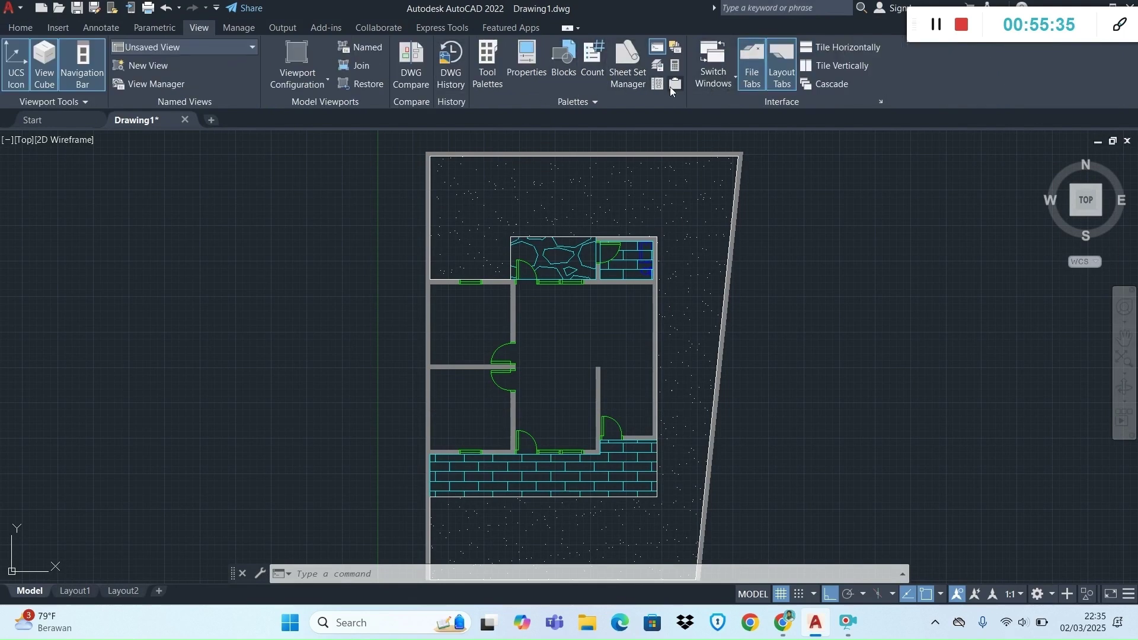
left_click(658, 86)
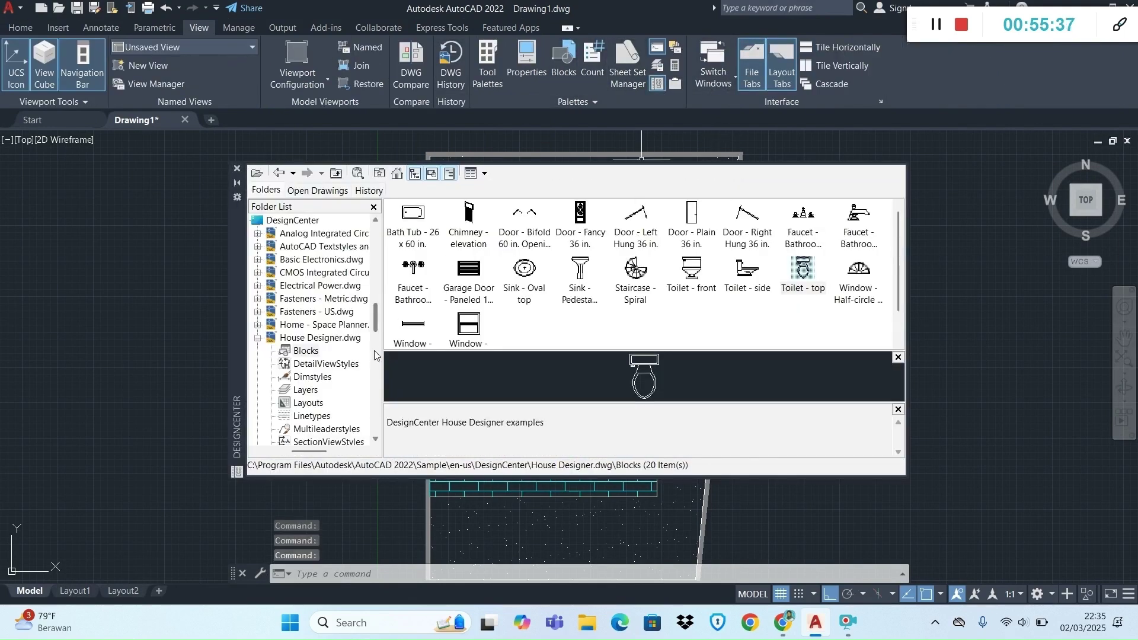
left_click(258, 339)
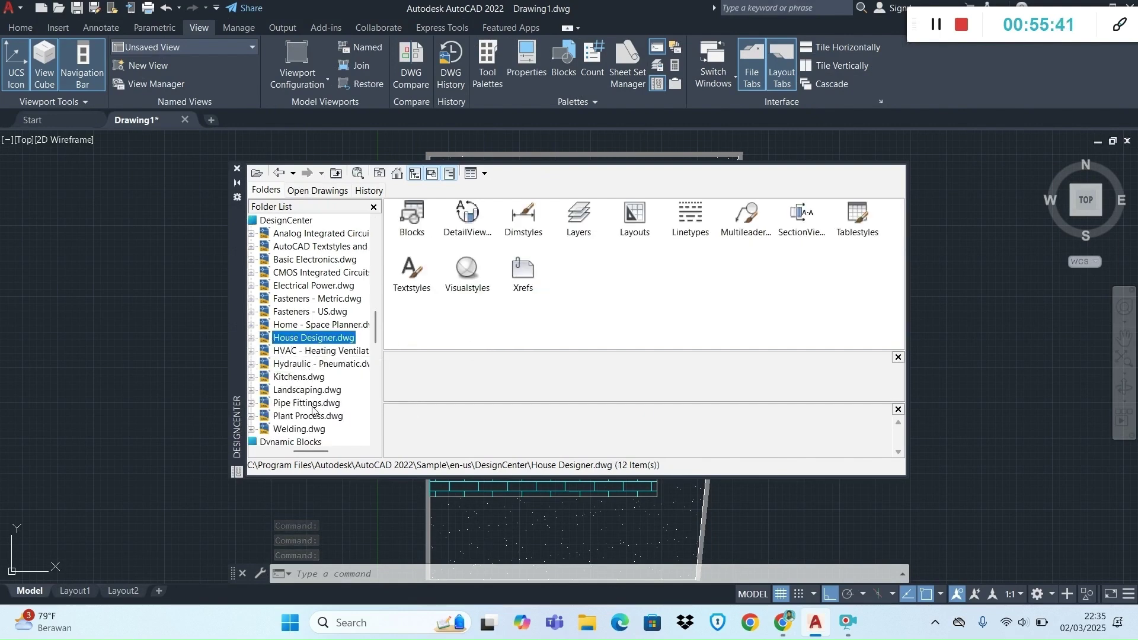
left_click(302, 391)
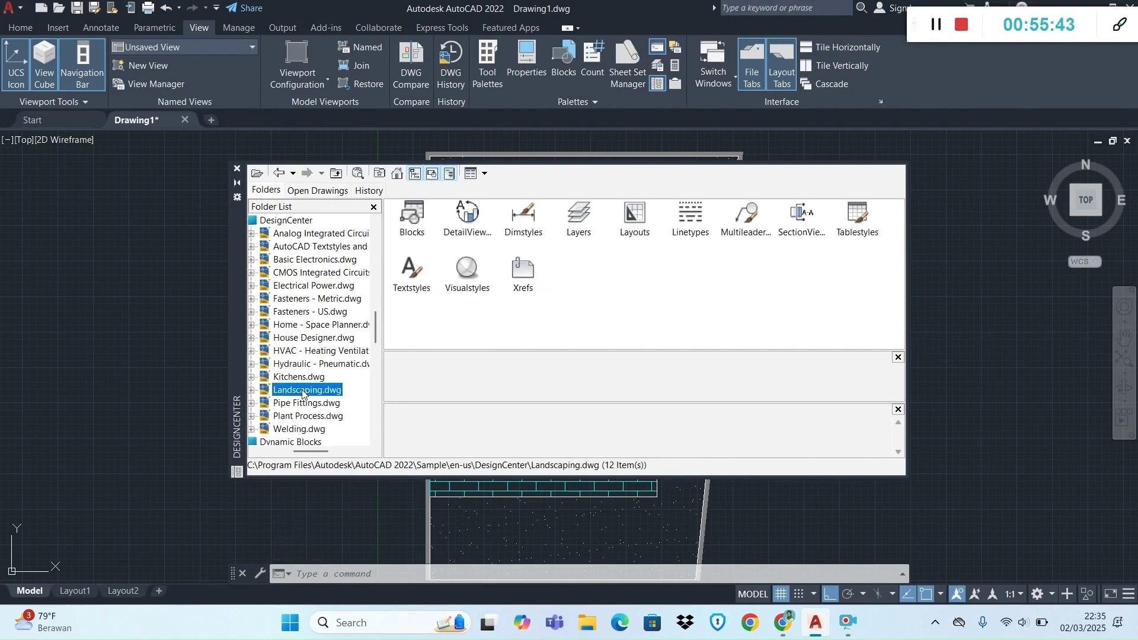
left_click(252, 390)
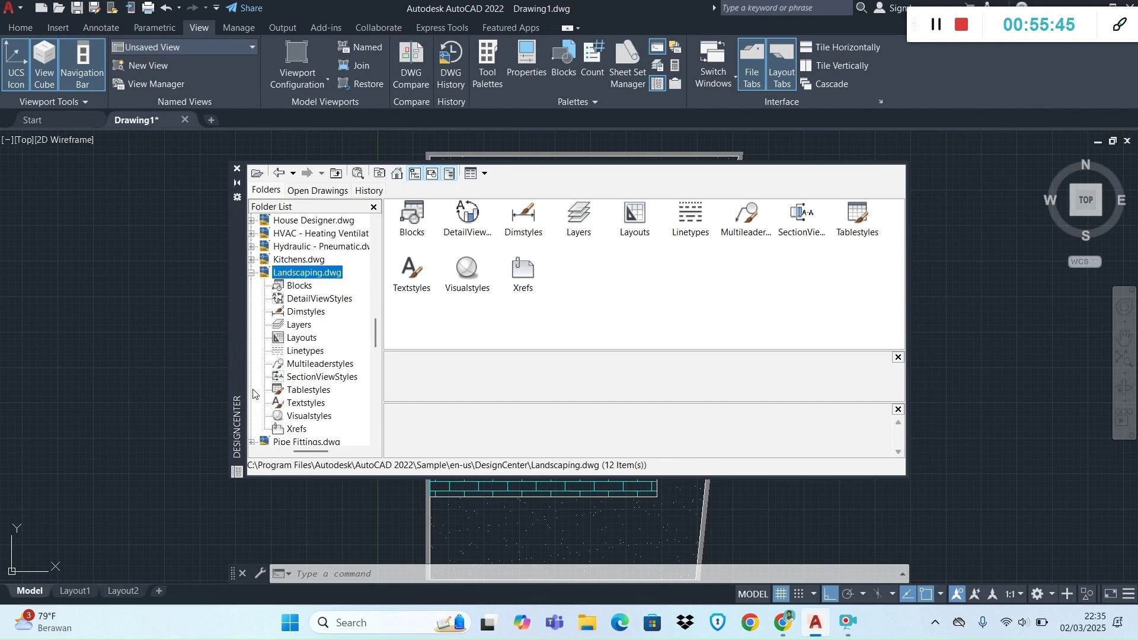
left_click(299, 286)
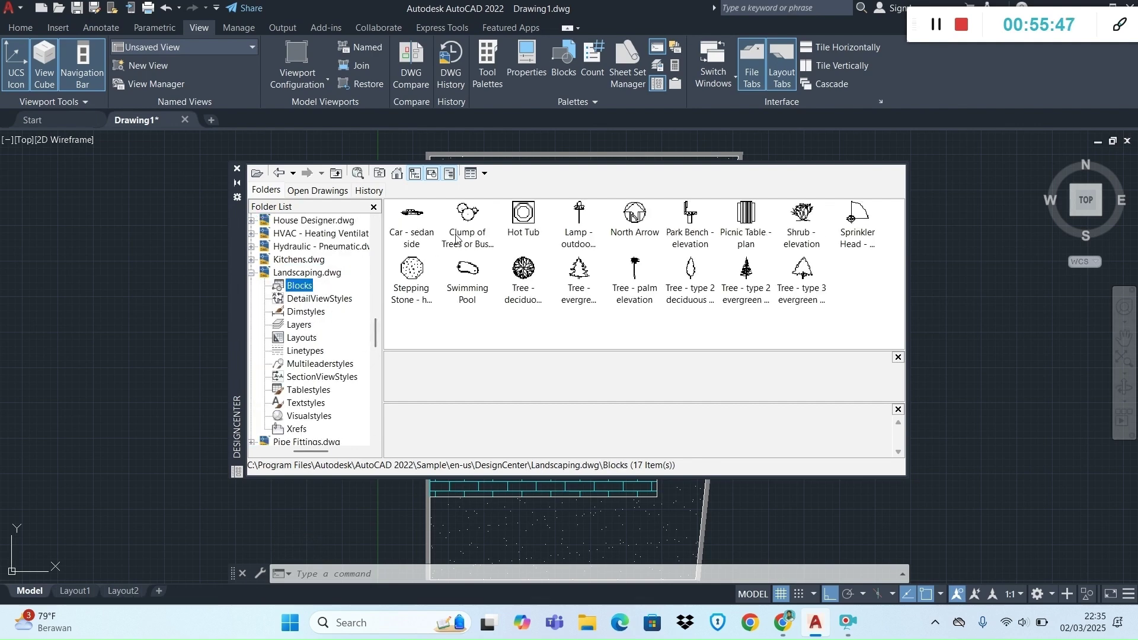
Insert the clump of trees or bushes block and the deciduous tree block beside the plan's right side, and close DesignCenter.
left_click(468, 218)
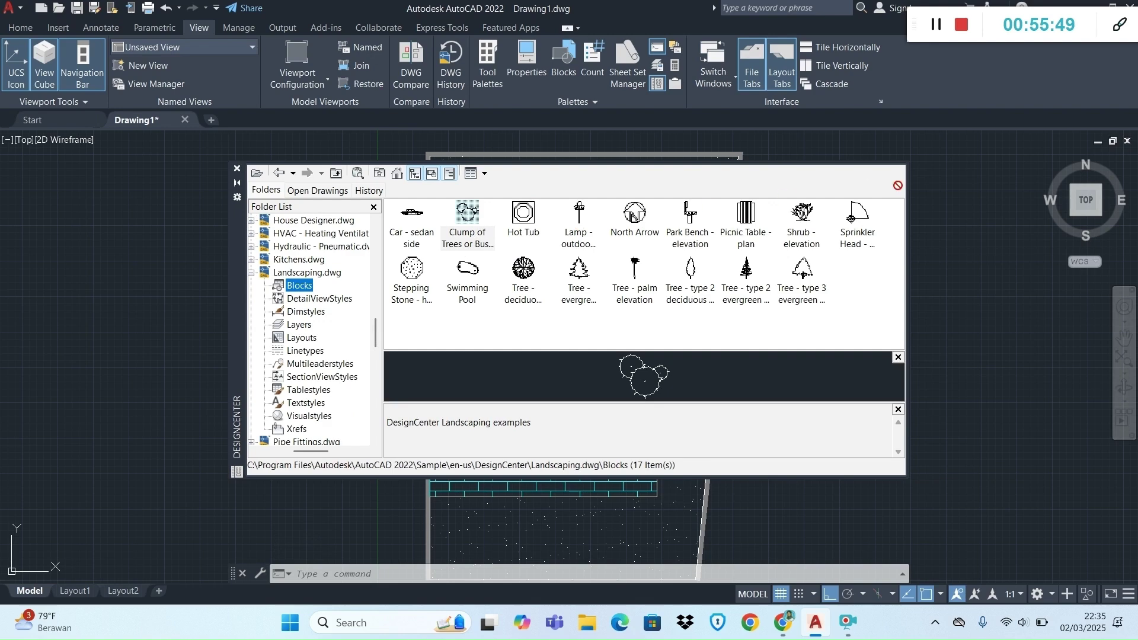
left_click_drag(468, 214, 963, 214)
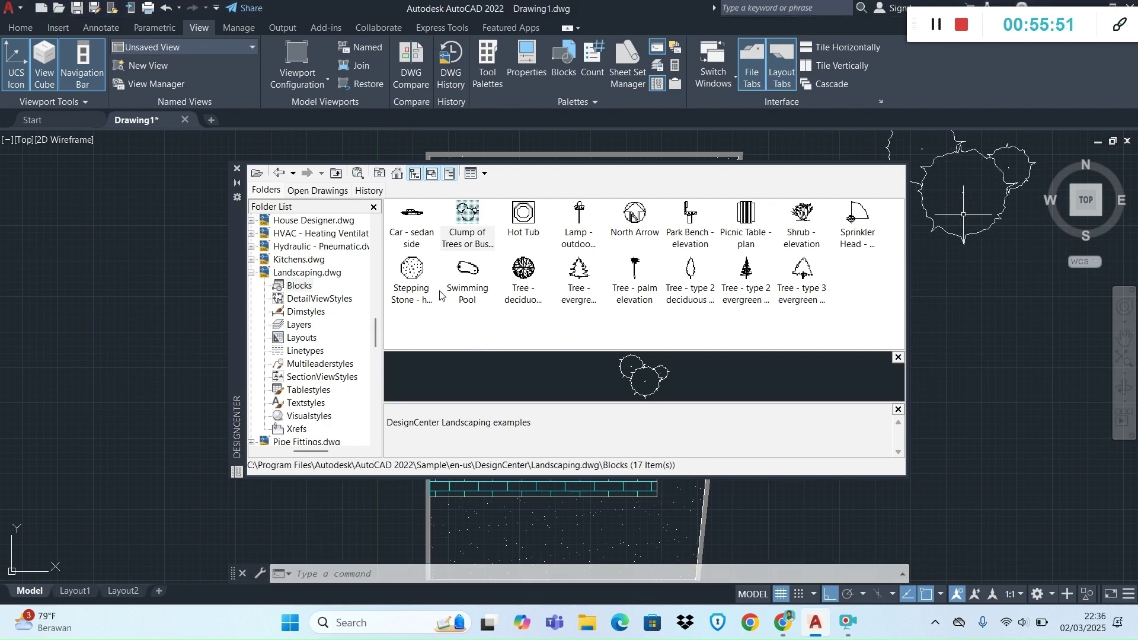
left_click(522, 282)
left_click_drag(812, 366, 1001, 339)
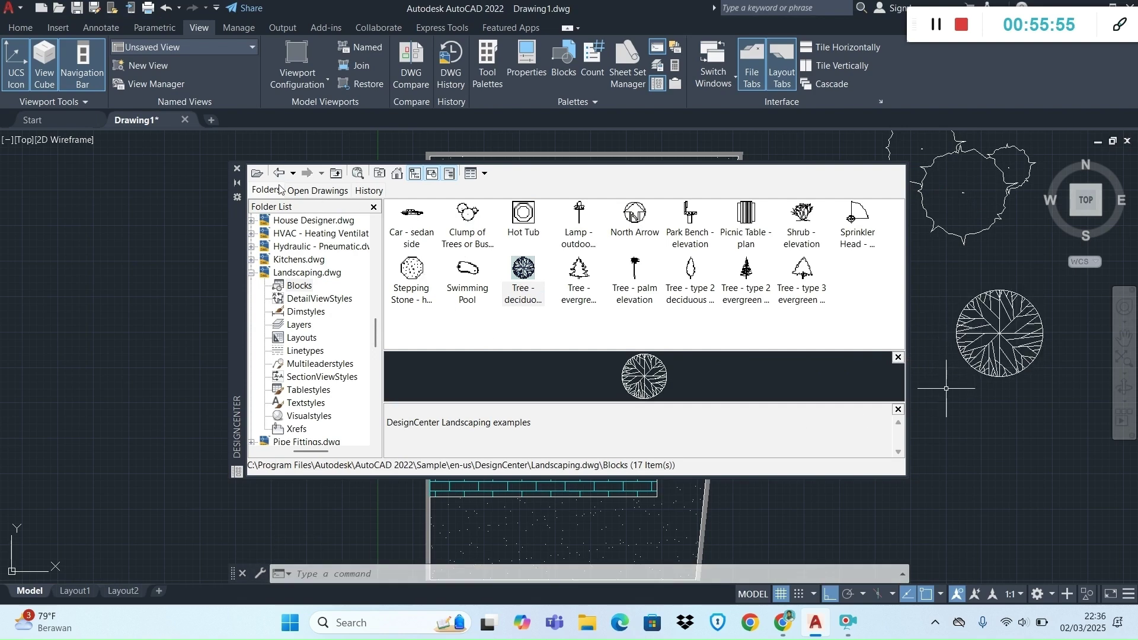
left_click(237, 169)
scroll(784, 318, "down", 2)
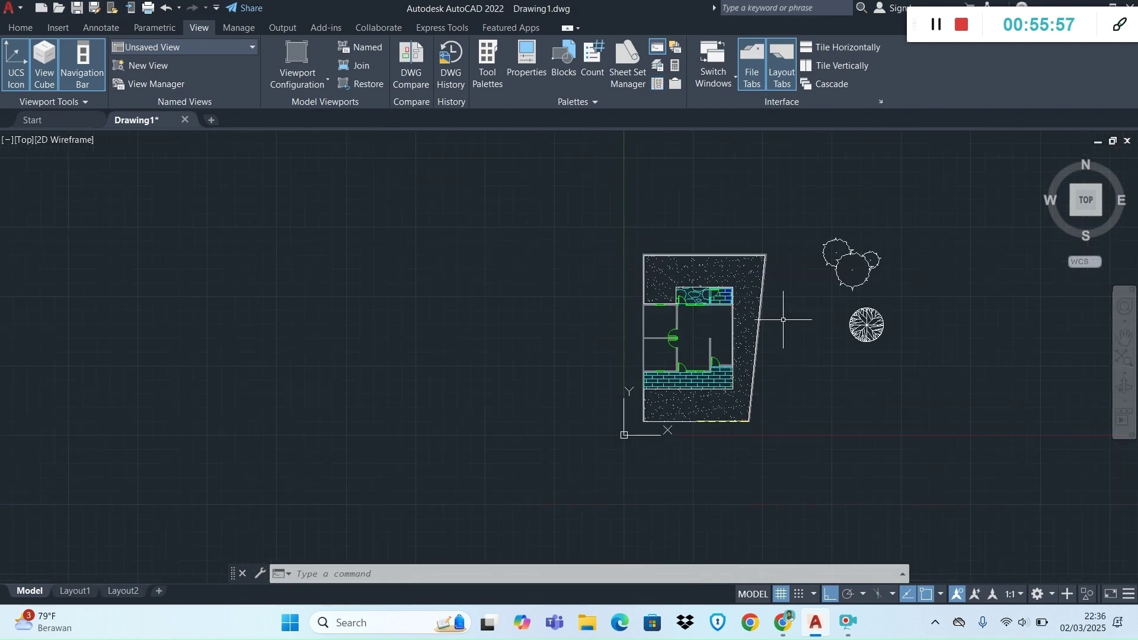
Switch to the PDF module in the browser, examine where the plants and trees go in the garden, and return to AutoCAD.
key("alt+Tab")
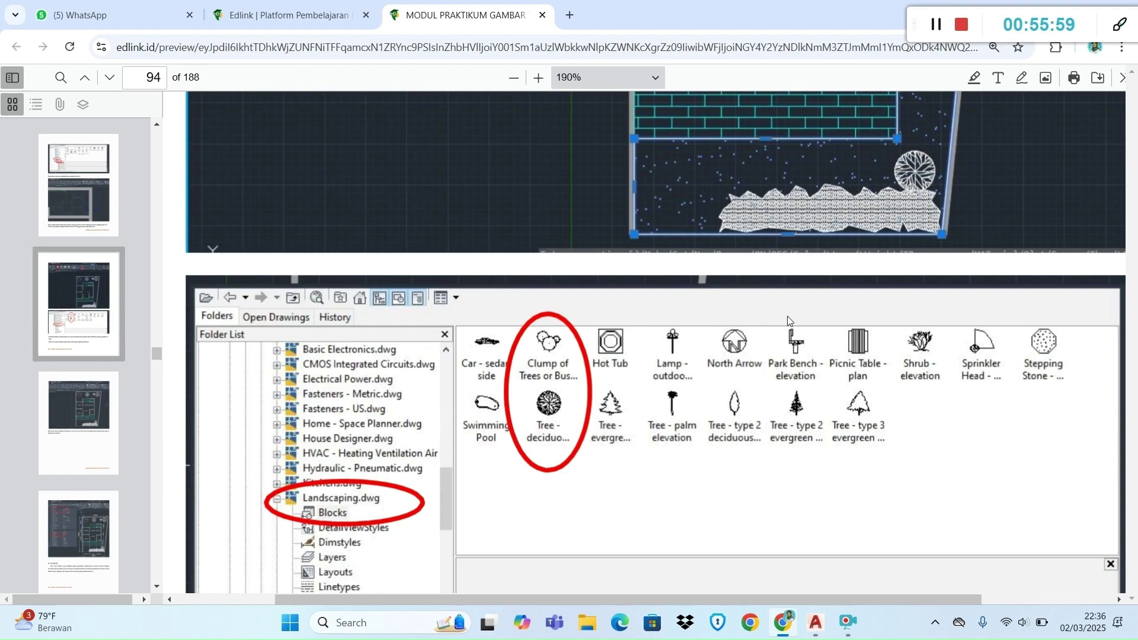
scroll(773, 352, "down", 5)
scroll(766, 371, "up", 10)
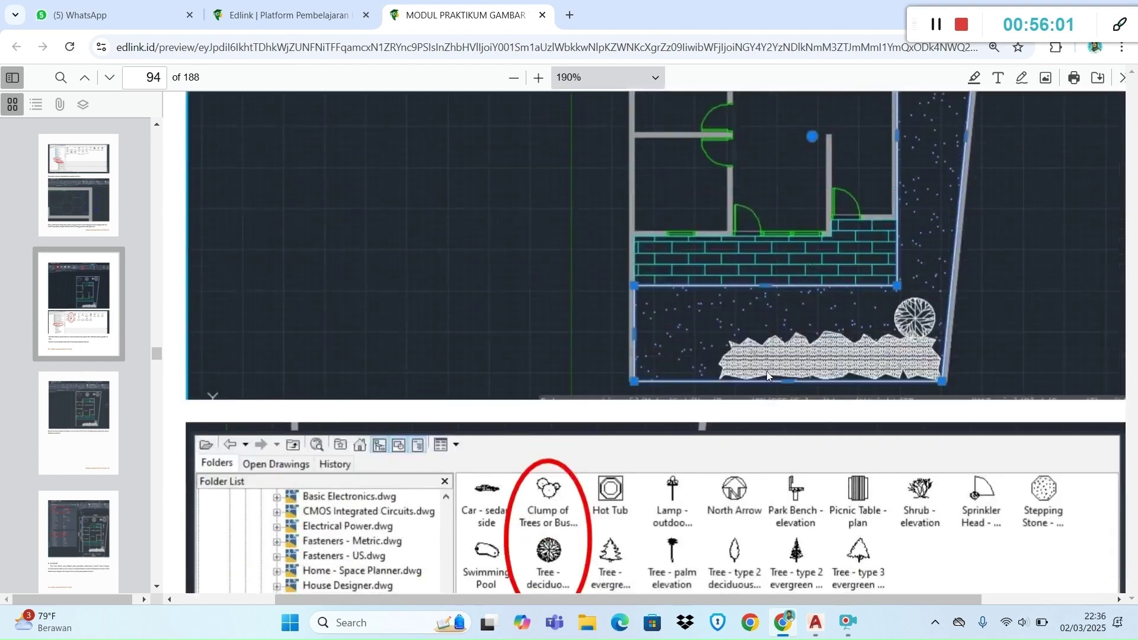
scroll(767, 371, "down", 1)
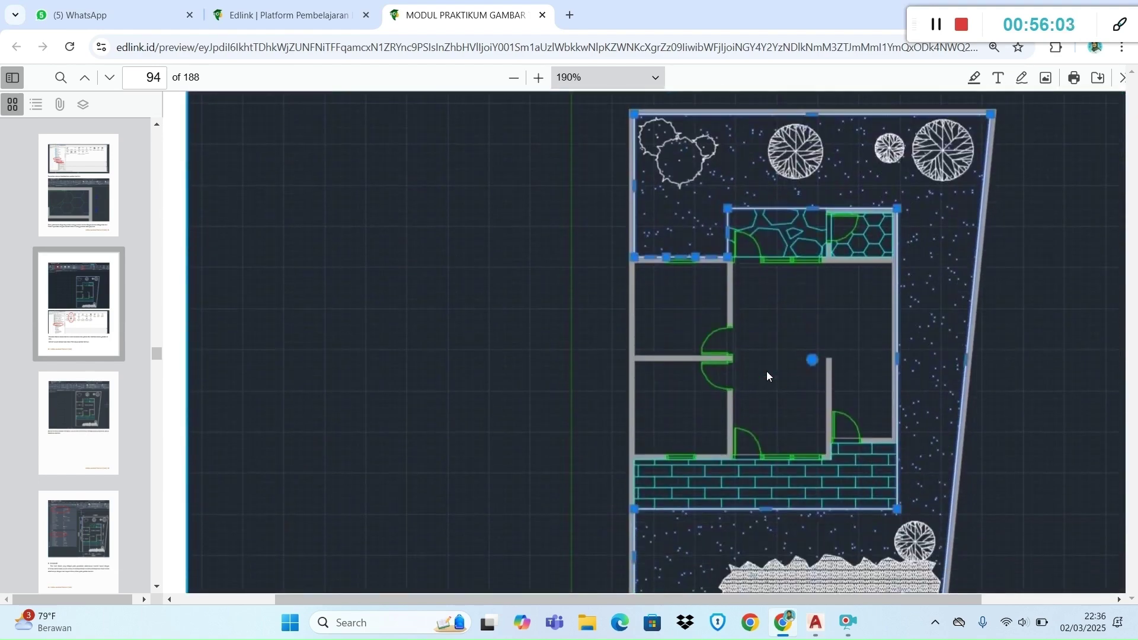
scroll(766, 371, "down", 2, "ctrl")
scroll(767, 371, "down", 12)
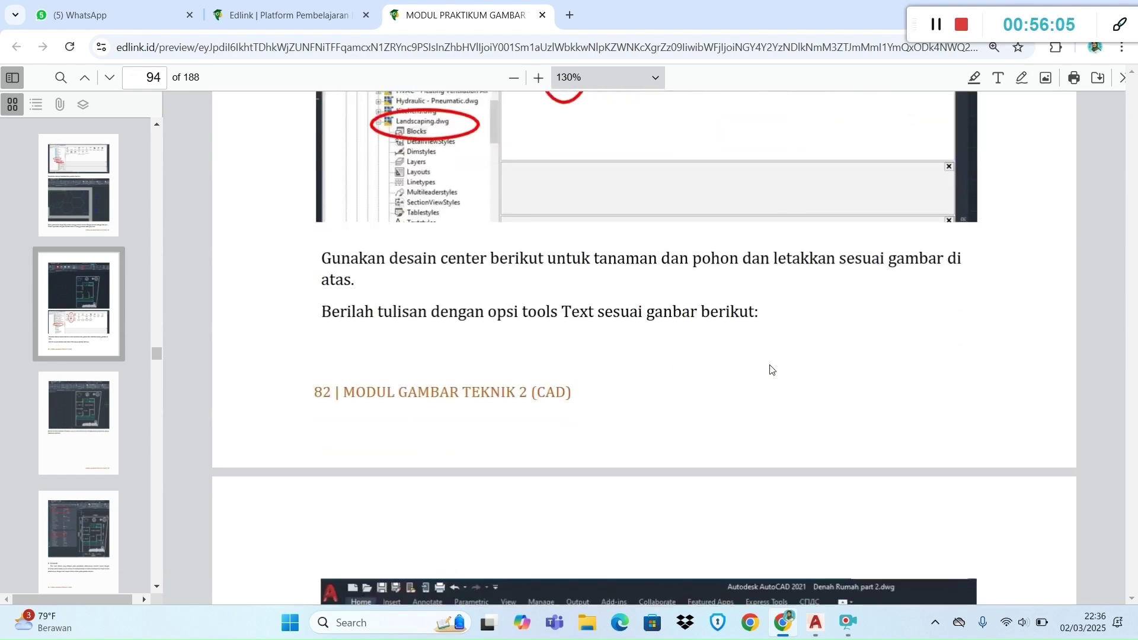
scroll(769, 365, "down", 3)
scroll(770, 364, "up", 15)
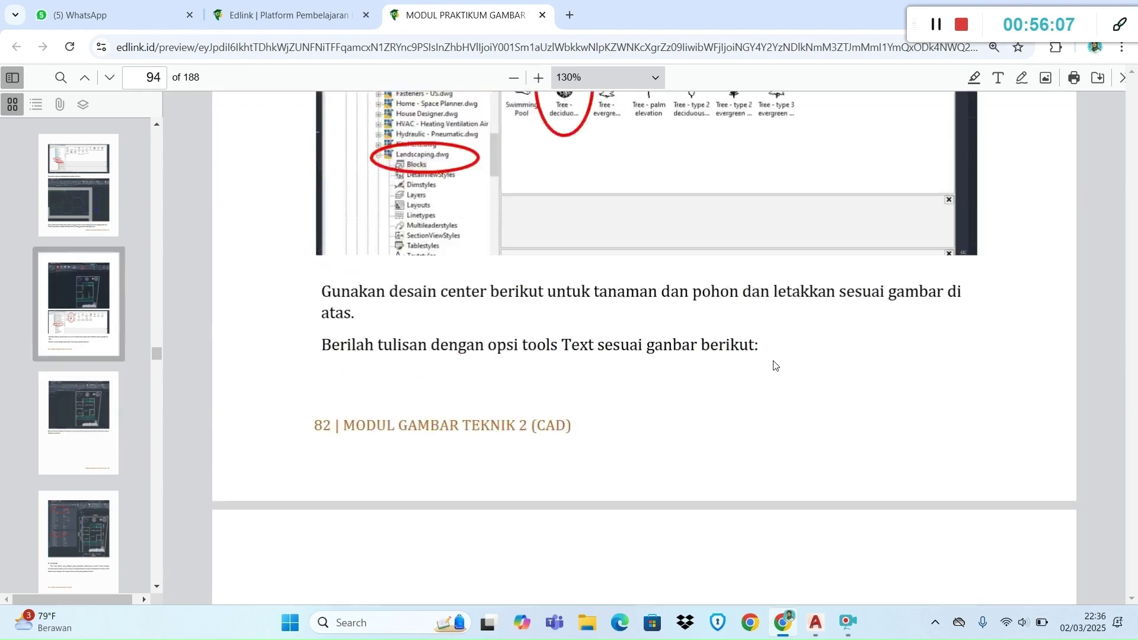
scroll(775, 363, "up", 4)
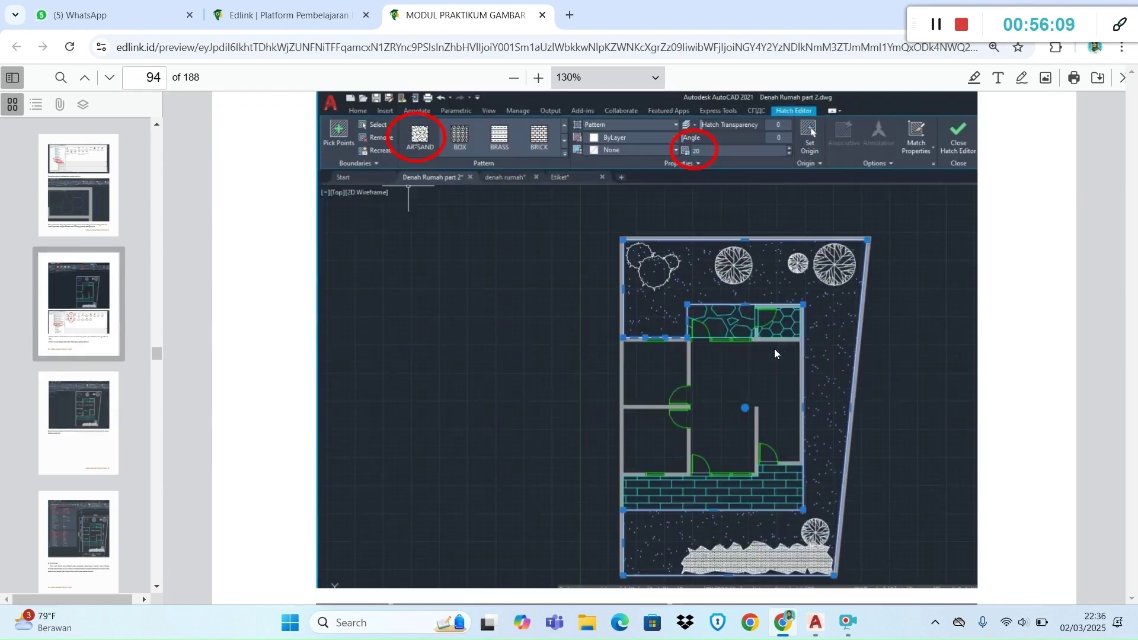
key("alt+Tab")
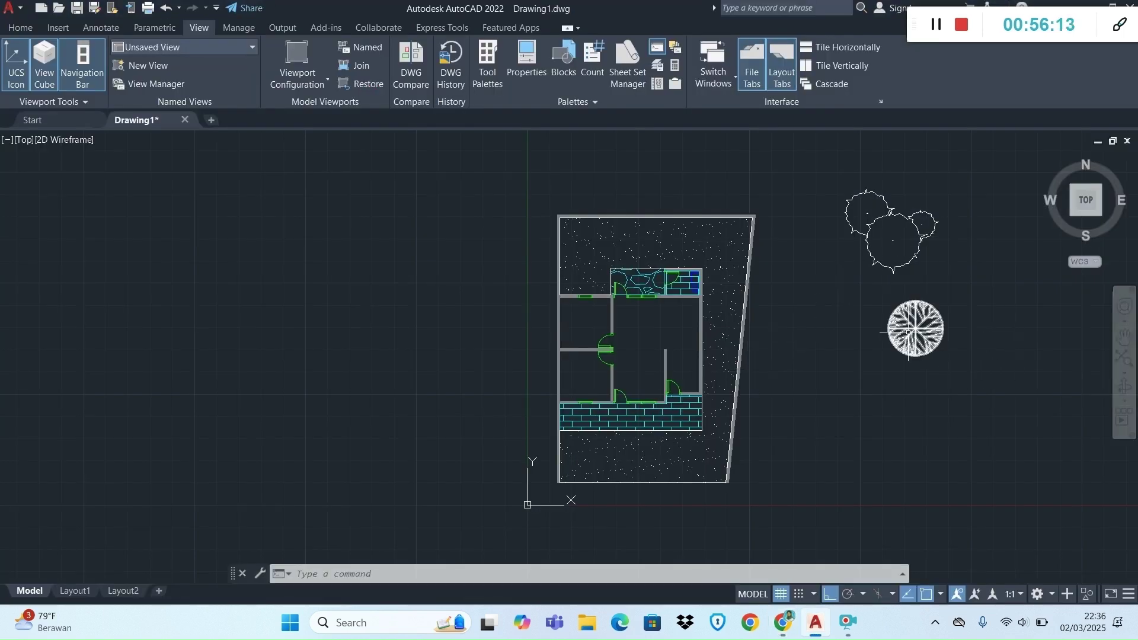
Copy the deciduous tree twice into the garden along the plot's upper wall, from its centre and with Ortho off.
left_click(927, 335)
left_click(23, 28)
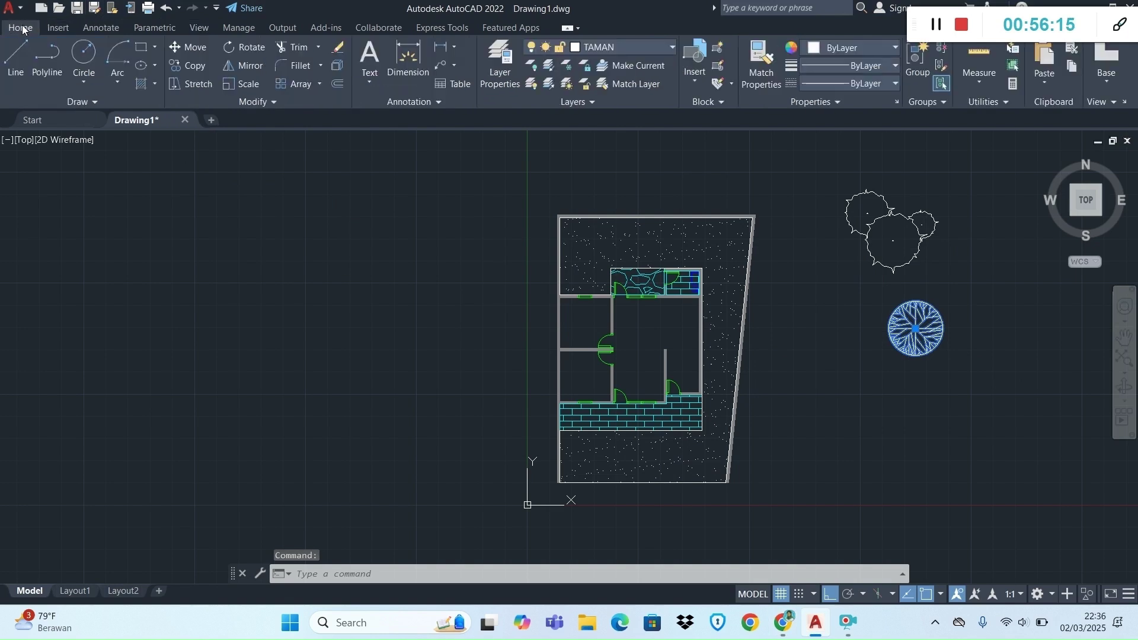
left_click(180, 65)
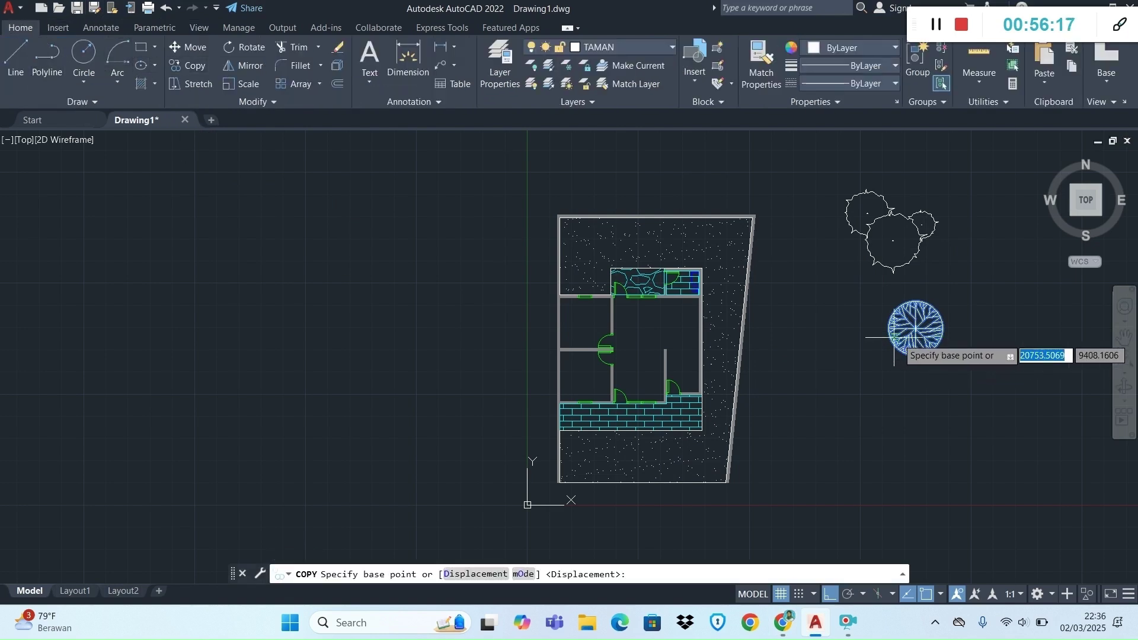
left_click(916, 329)
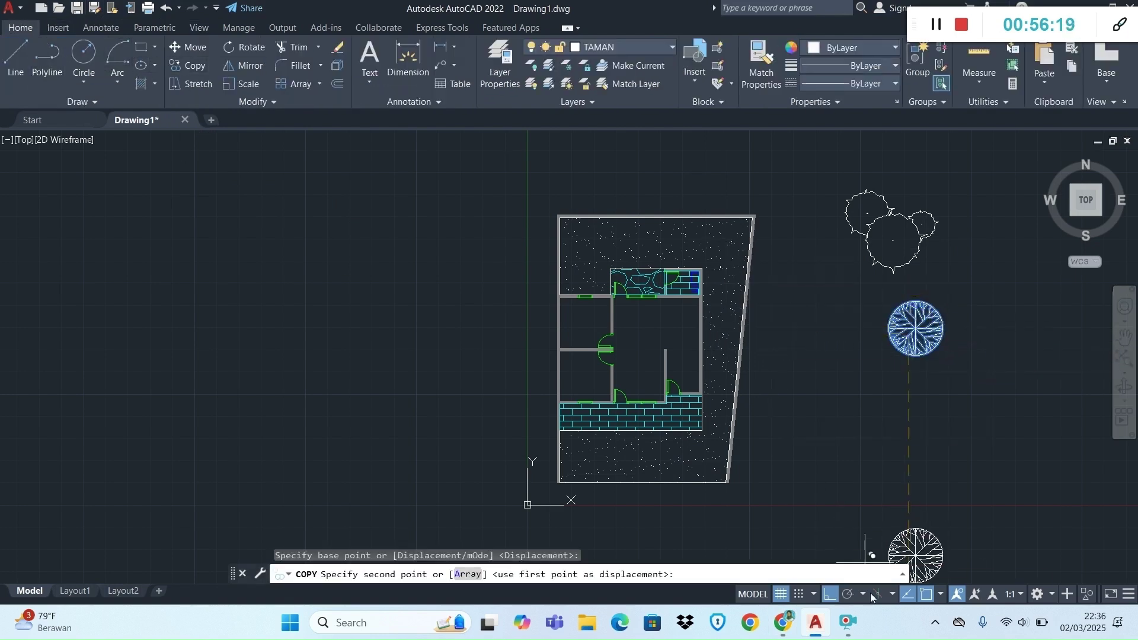
left_click(831, 594)
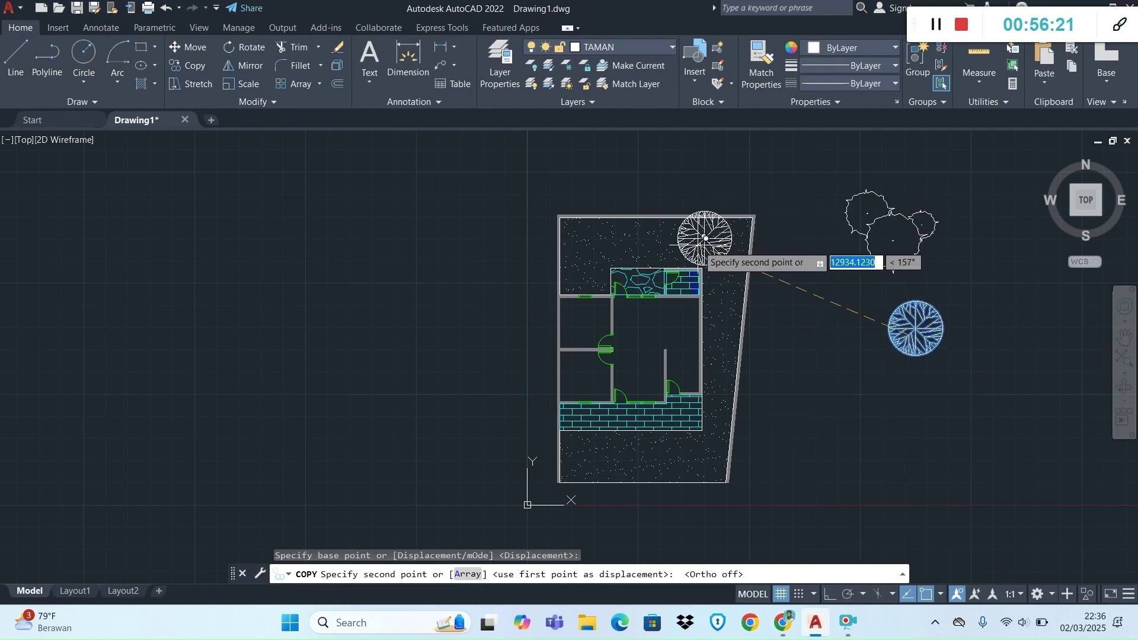
left_click(716, 245)
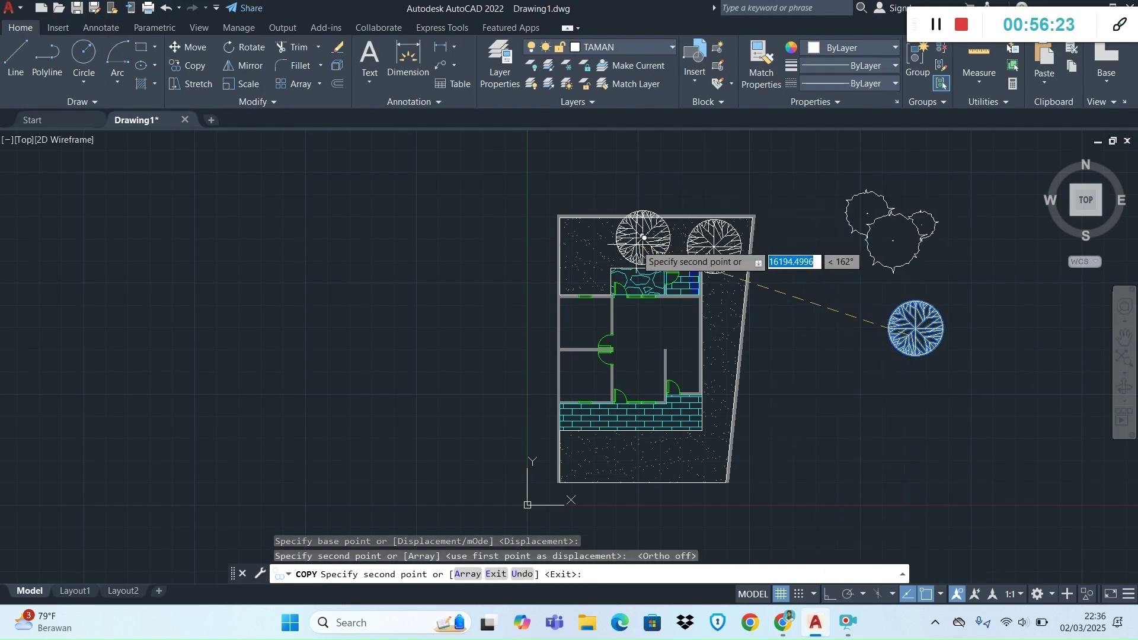
key("alt+Tab")
key("alt+Tab")
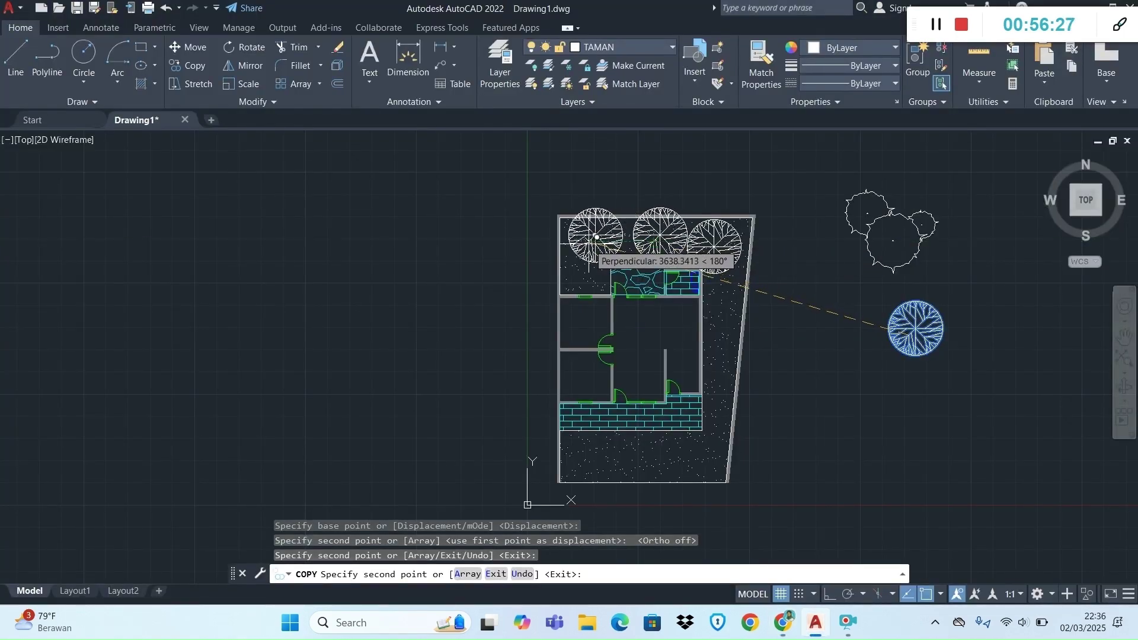
key("Escape")
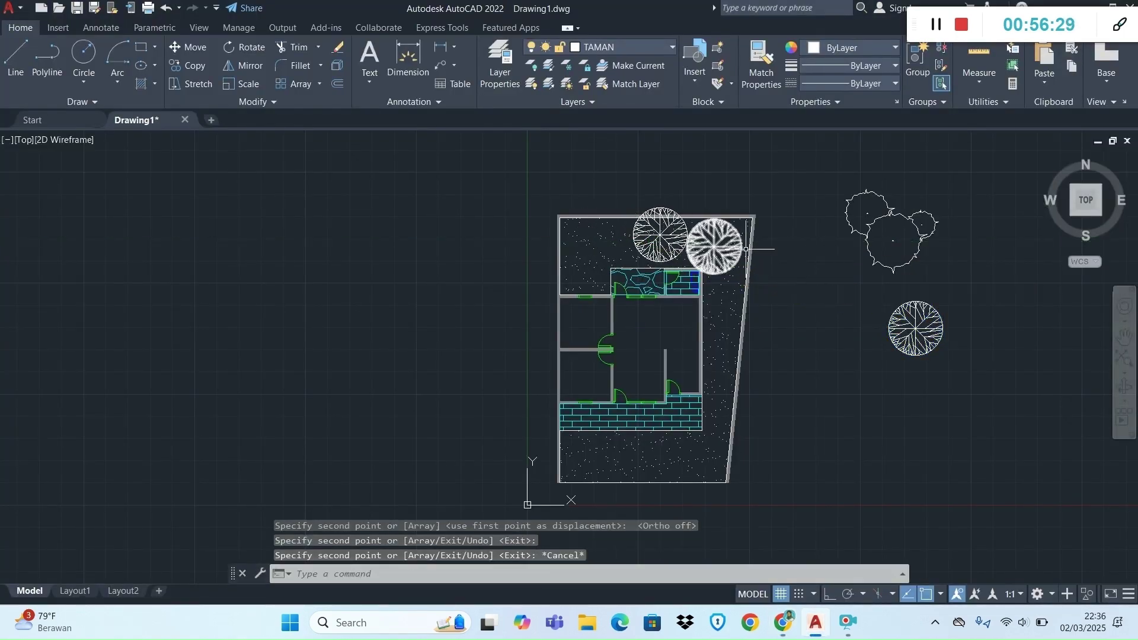
Scale down the tree copy nearest the plot's slanted wall to less than half its size.
scroll(777, 245, "up", 4)
left_click(633, 258)
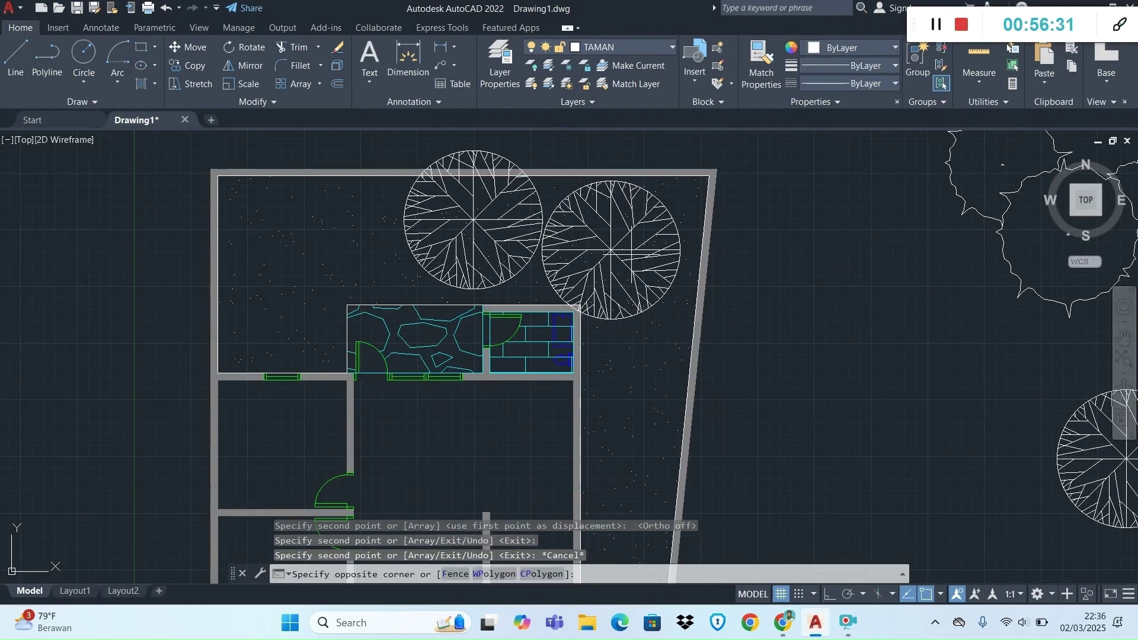
left_click(627, 261)
left_click(625, 261)
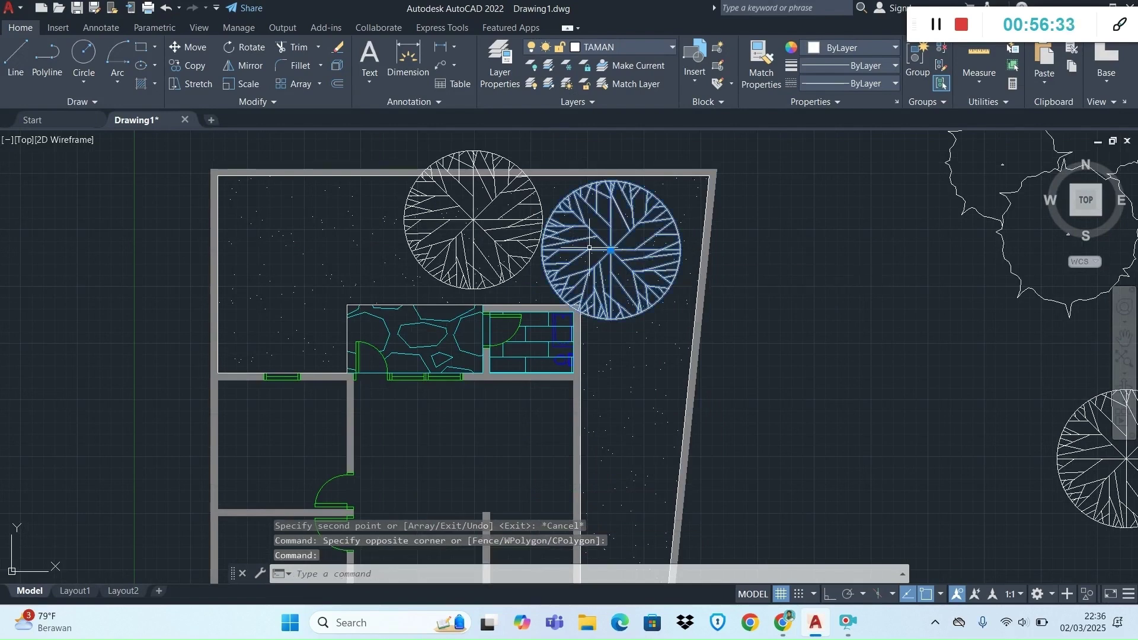
left_click(240, 83)
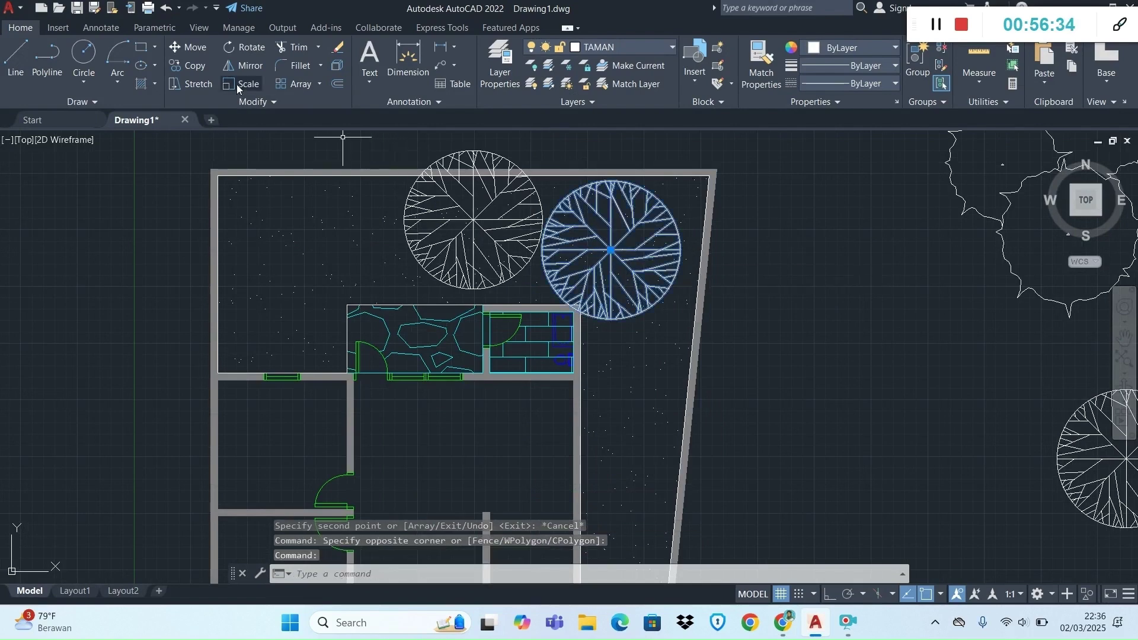
left_click(664, 293)
left_click(632, 272)
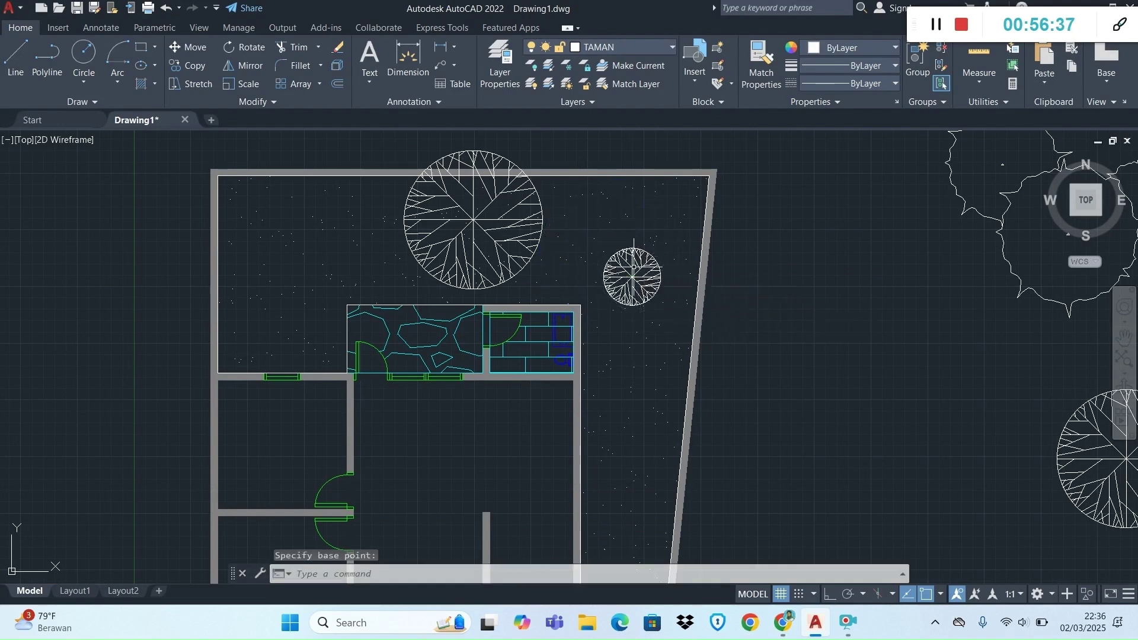
Check the tree sizes in the PDF module, then scale the tree near the slanted wall up to a medium size.
key("alt+Tab")
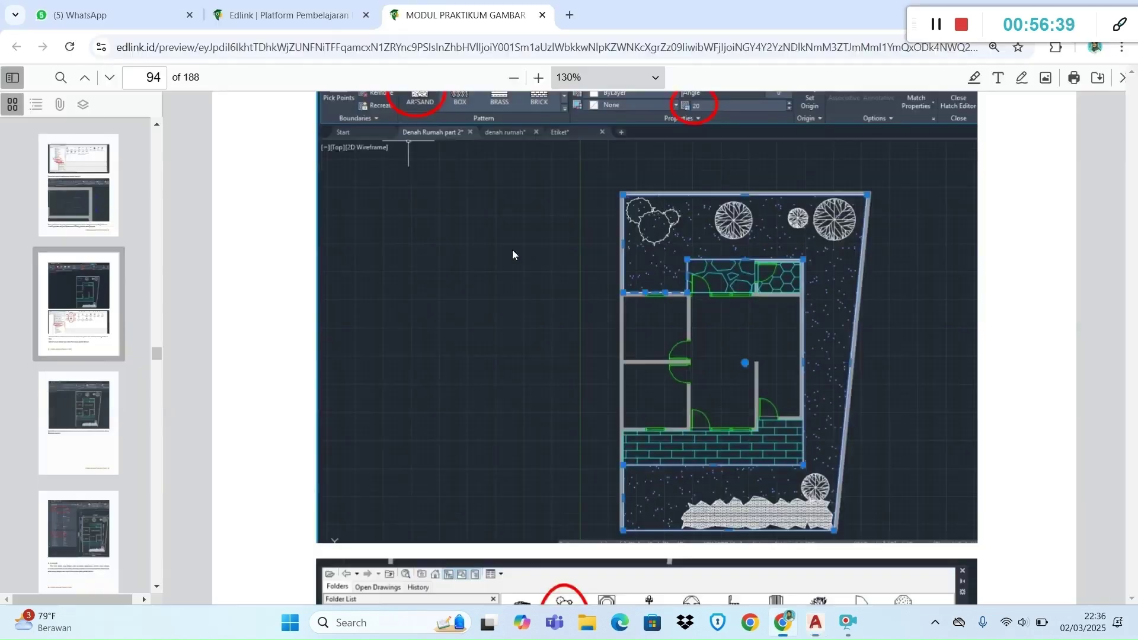
key("alt+Tab")
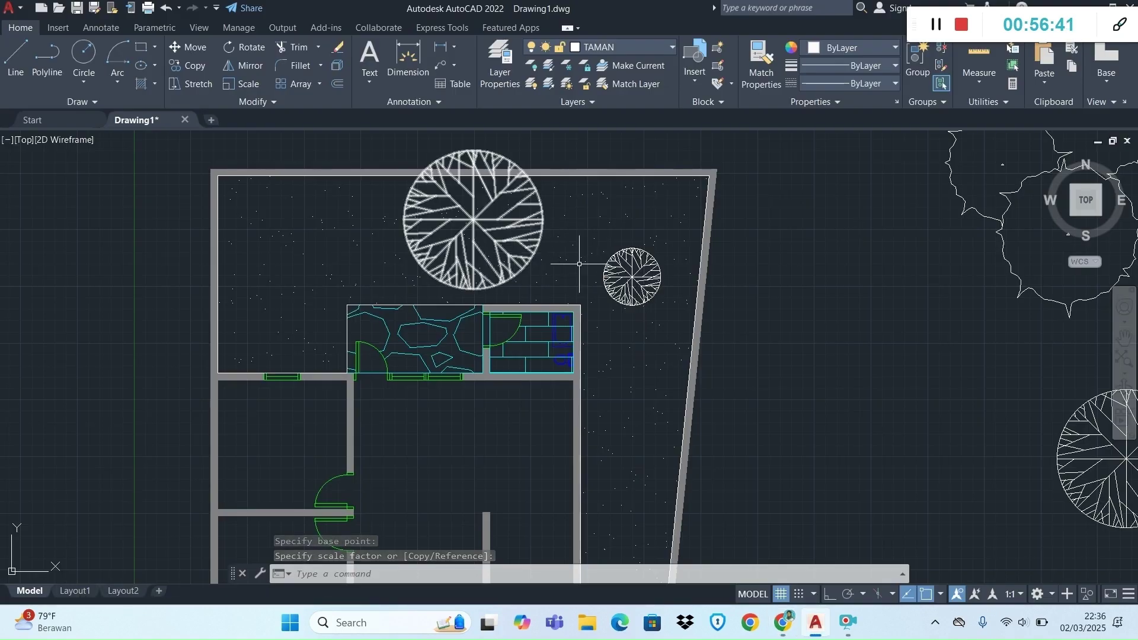
left_click(638, 273)
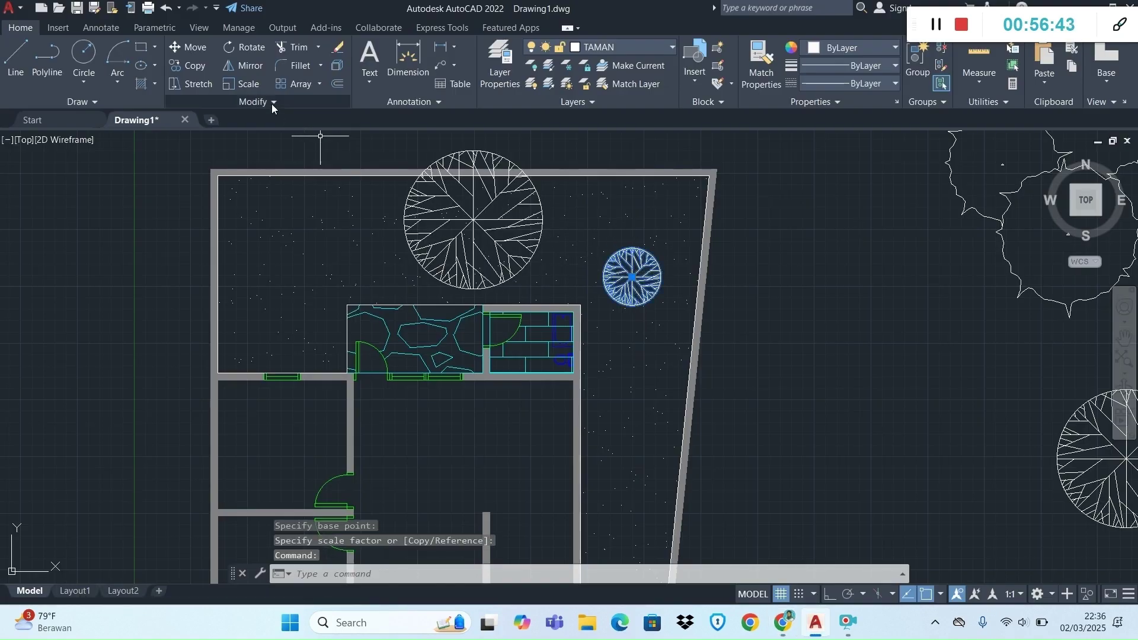
left_click(247, 89)
left_click(645, 280)
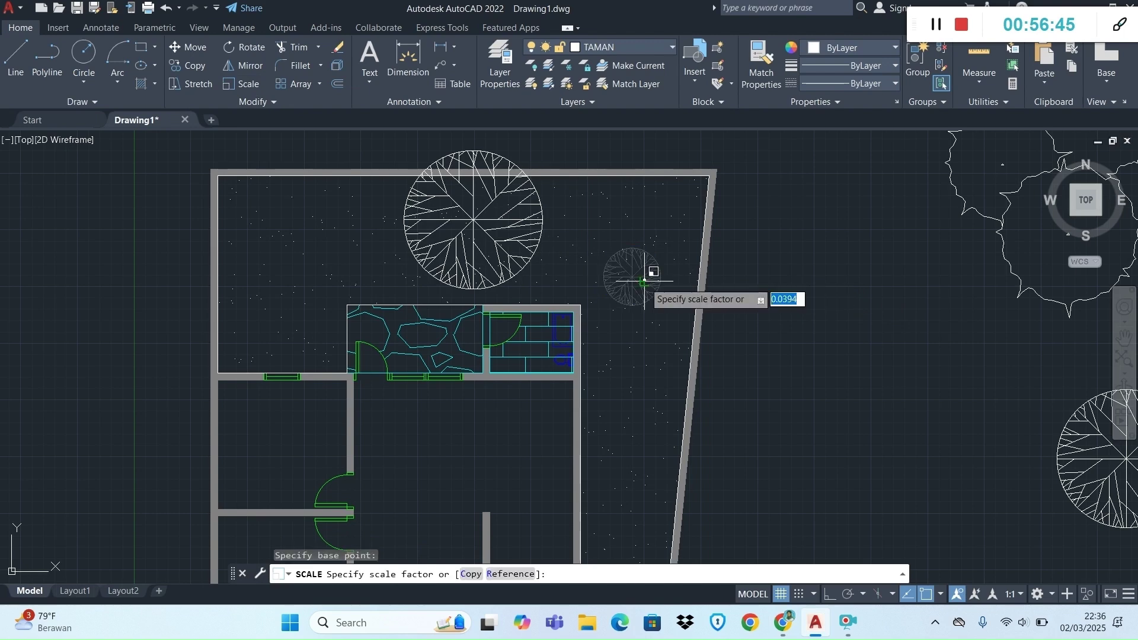
left_click(672, 244)
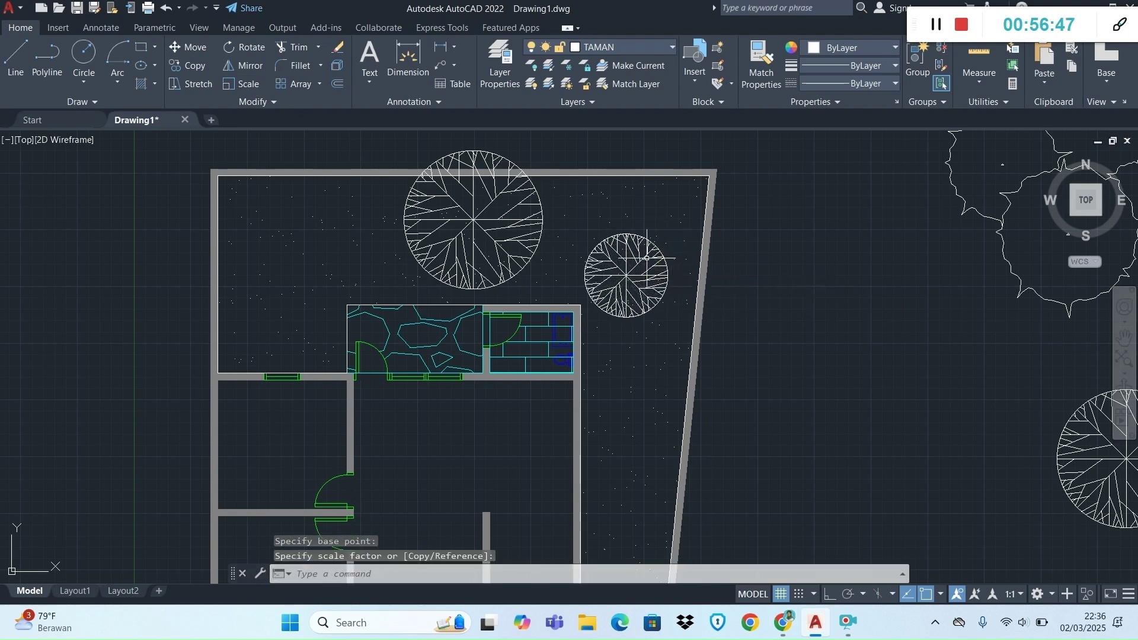
Scale the tree copy overlapping the plot's upper wall by a factor of about 0.3.
left_click(491, 244)
left_click(494, 247)
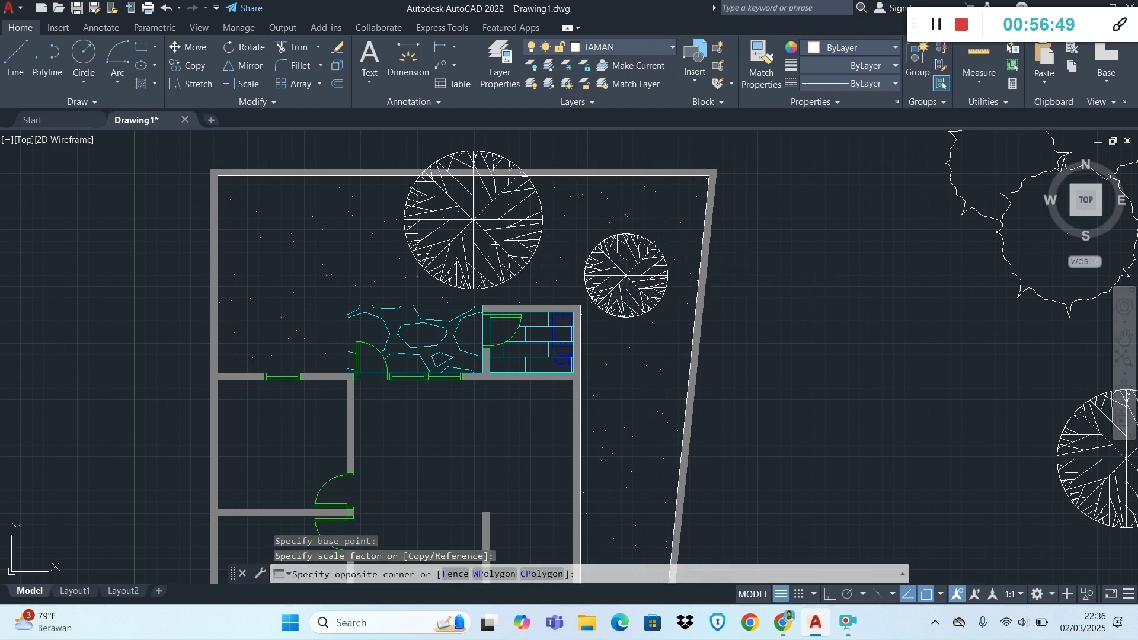
left_click(494, 247)
left_click(241, 84)
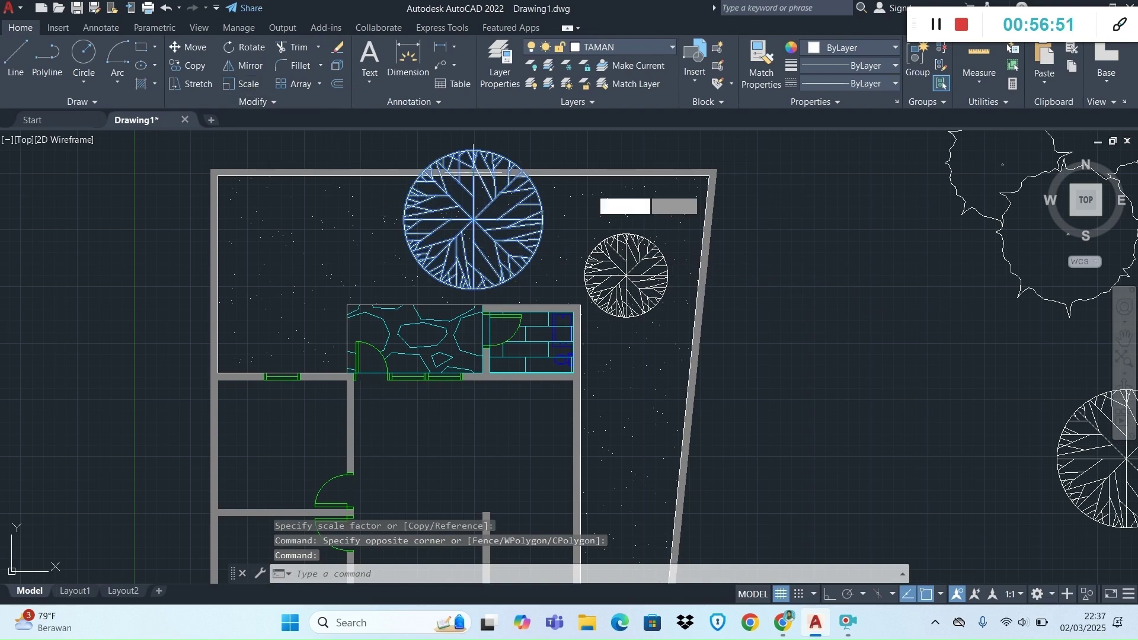
left_click(539, 240)
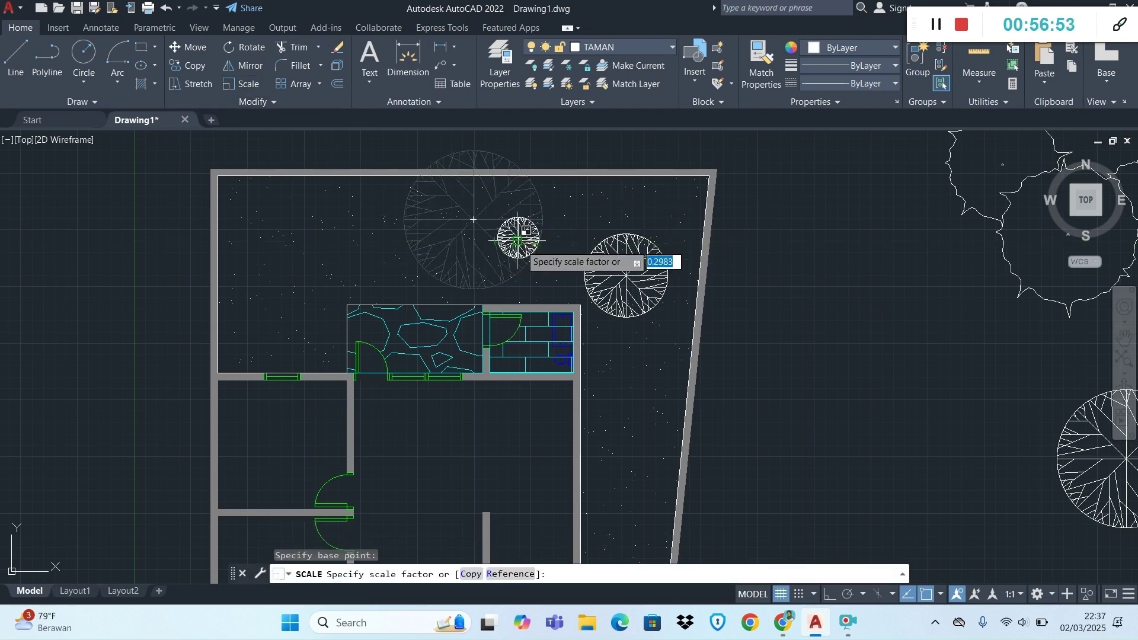
left_click(521, 243)
Following the PDF module's layout, move the larger tree into the garden's upper-right corner and the small tree just left of it.
key("alt+Tab")
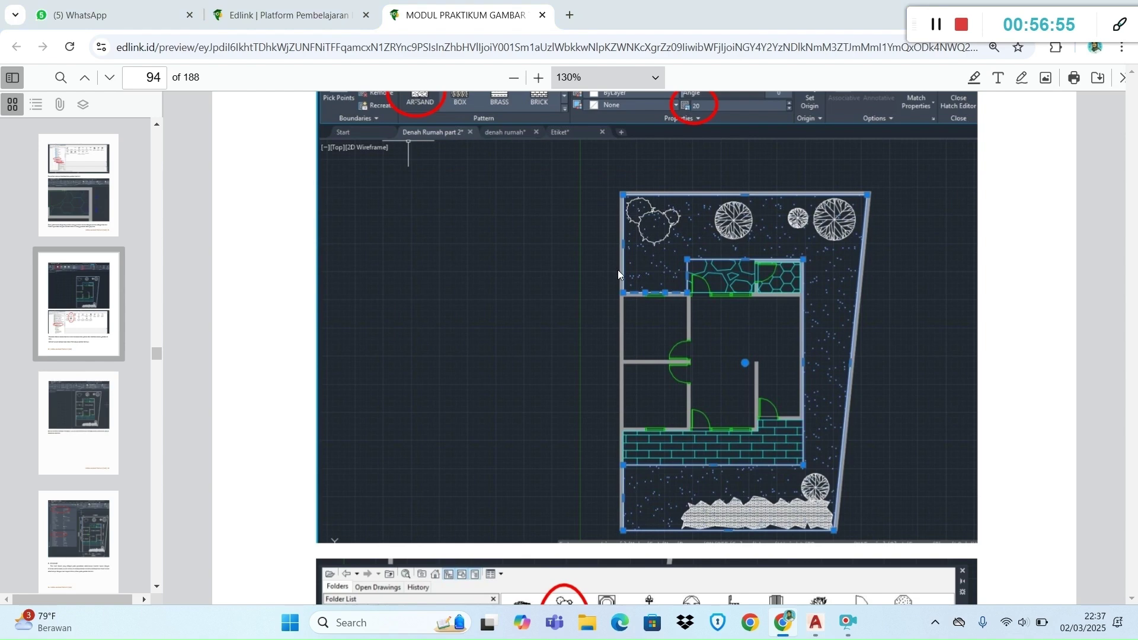
key("alt+Tab")
left_click(628, 274)
left_click(626, 275)
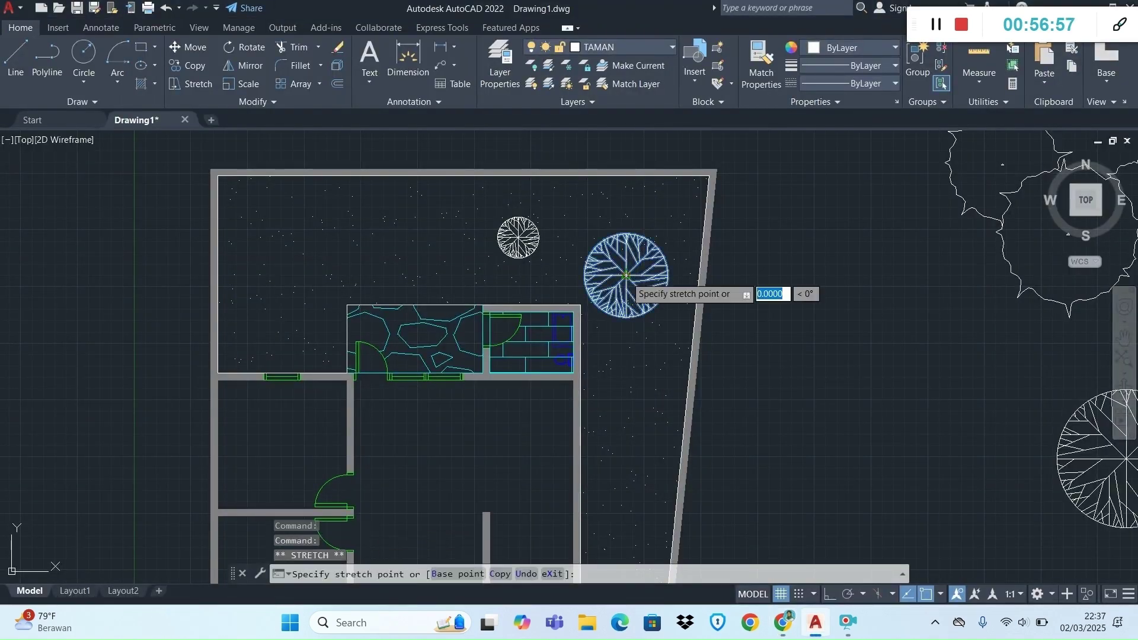
left_click(642, 237)
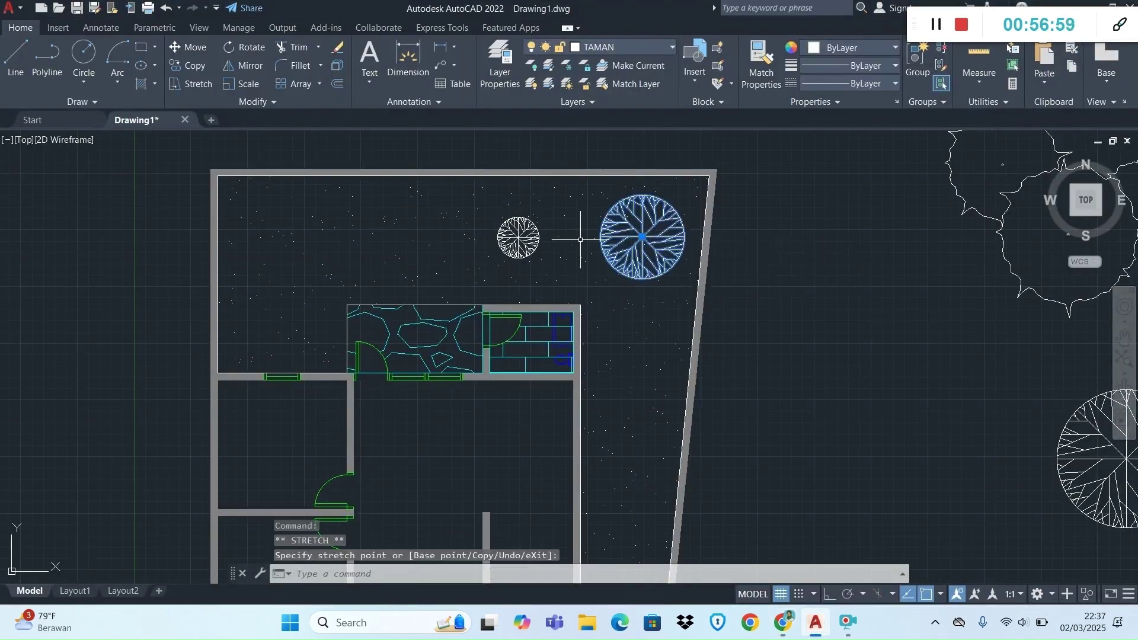
left_click(518, 237)
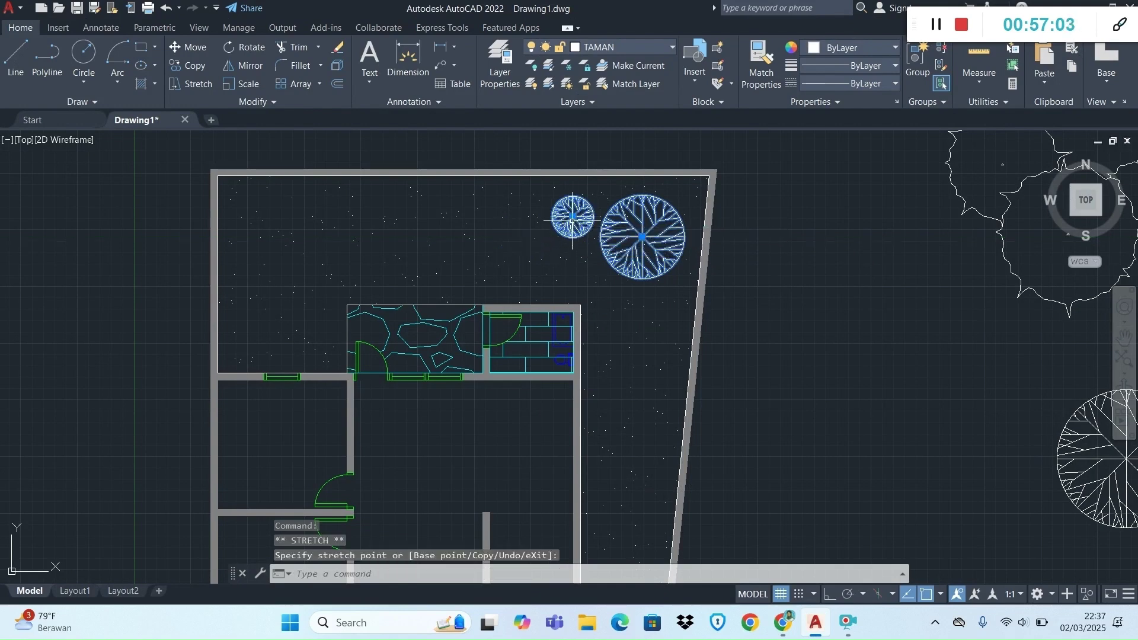
key("Escape")
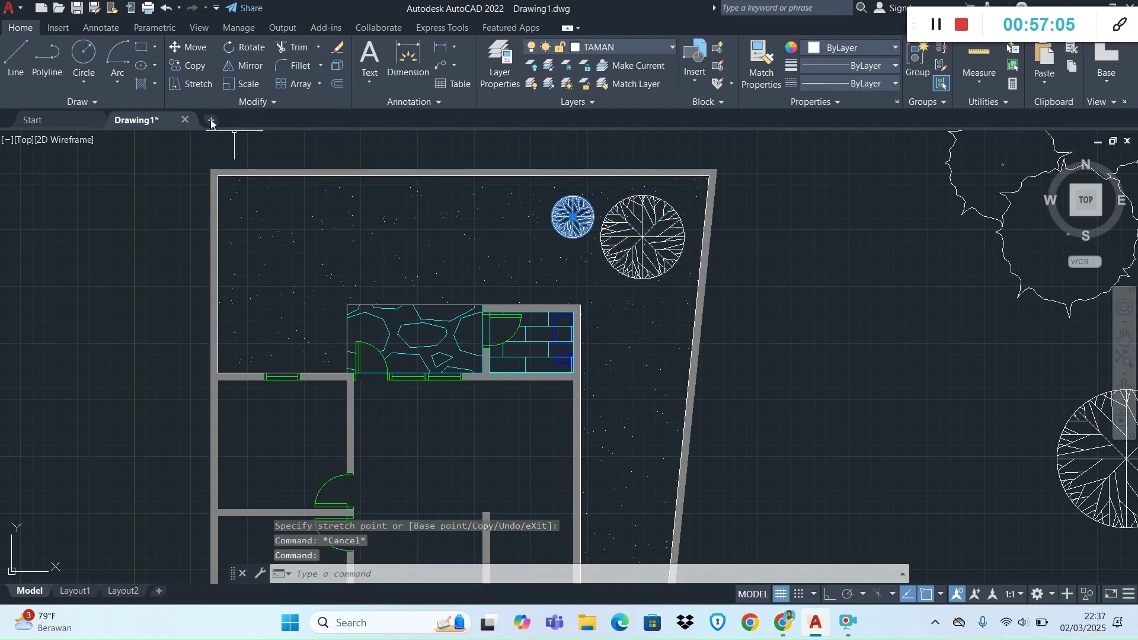
Copy the small round tree horizontally to the left within the upper garden, then compare the layout with the practicum module.
left_click(195, 66)
left_click(572, 217)
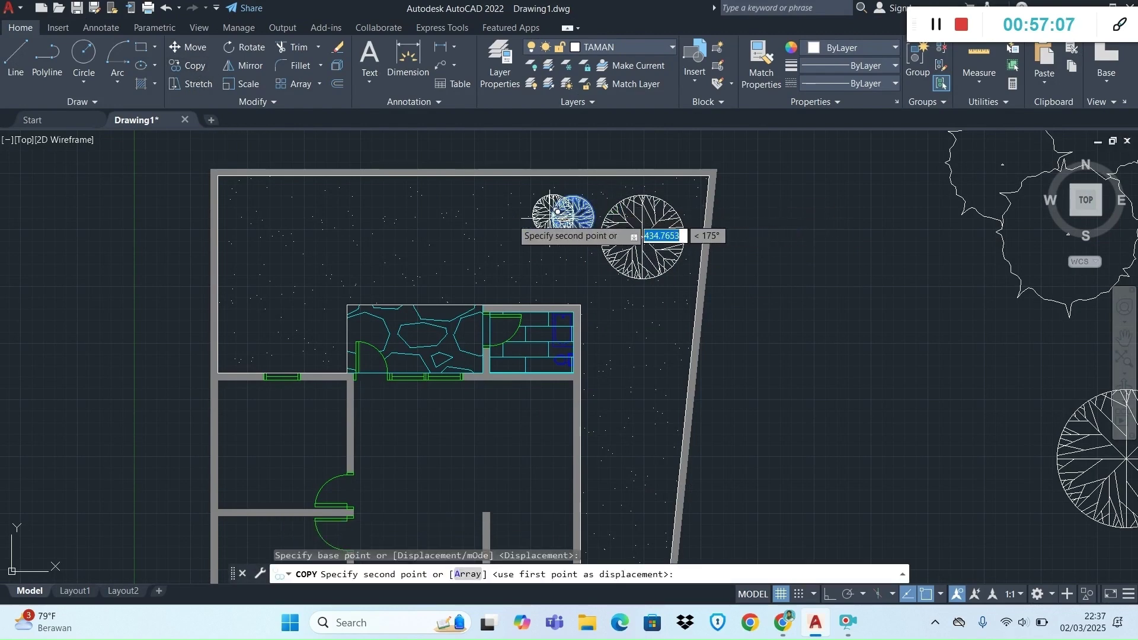
left_click(460, 217)
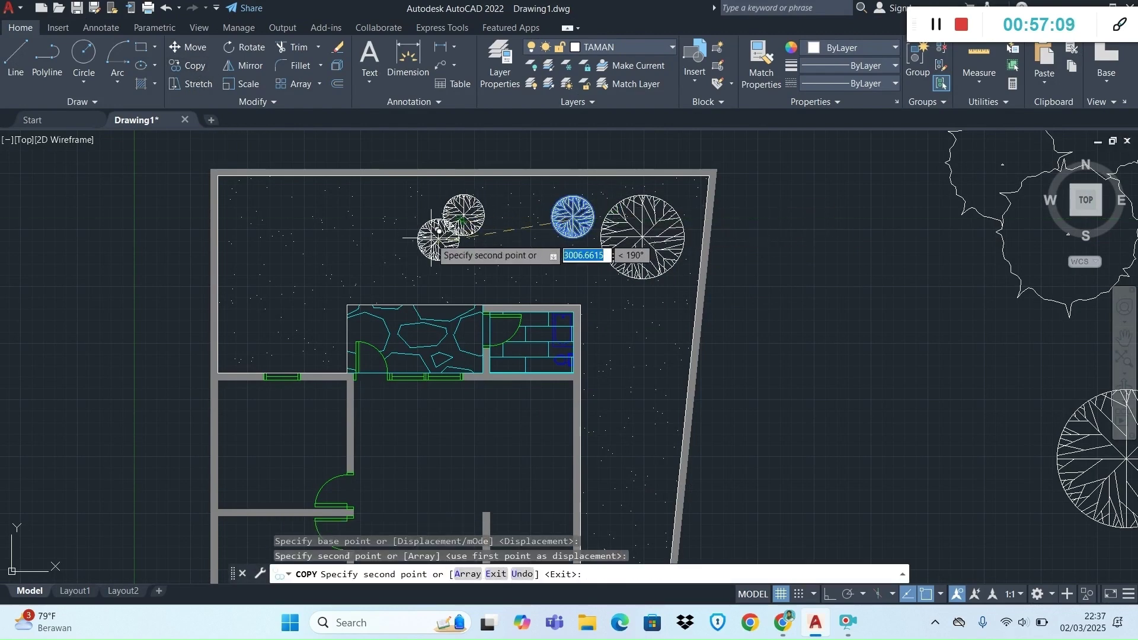
key("Escape")
key("alt+Tab")
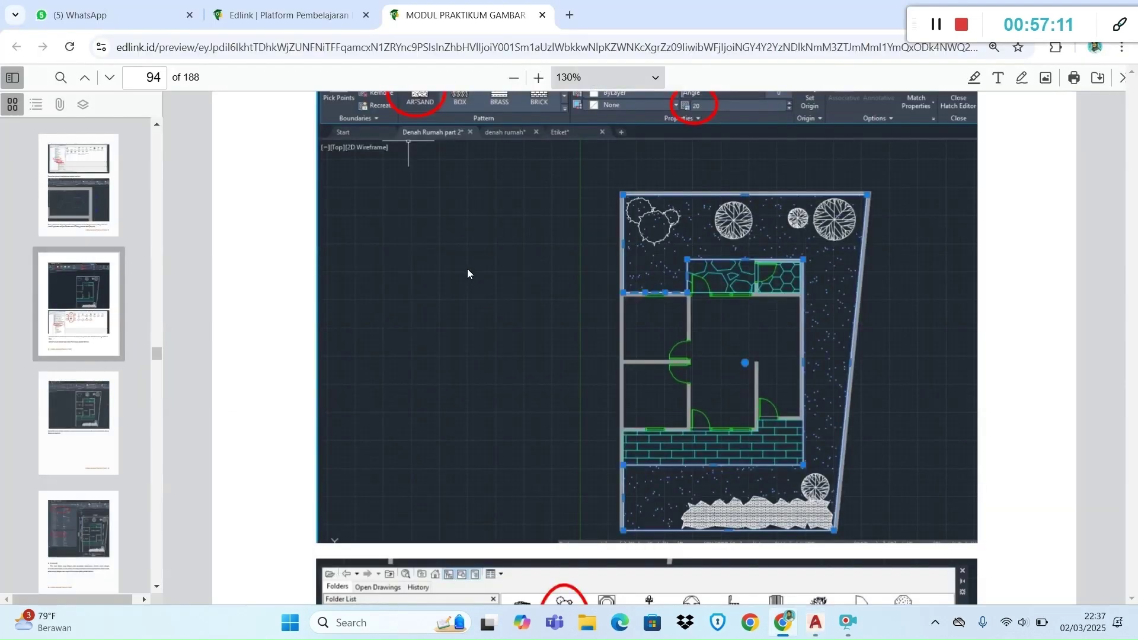
key("alt+Tab")
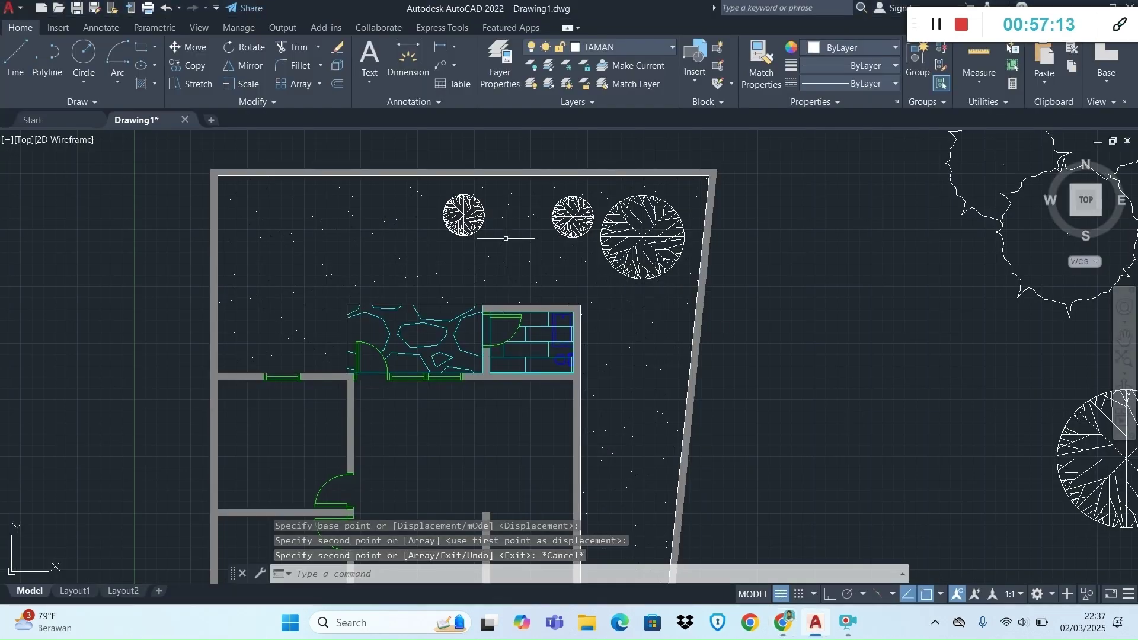
Try to scale the copied tree in the upper garden about its centre.
left_click(464, 214)
left_click(242, 83)
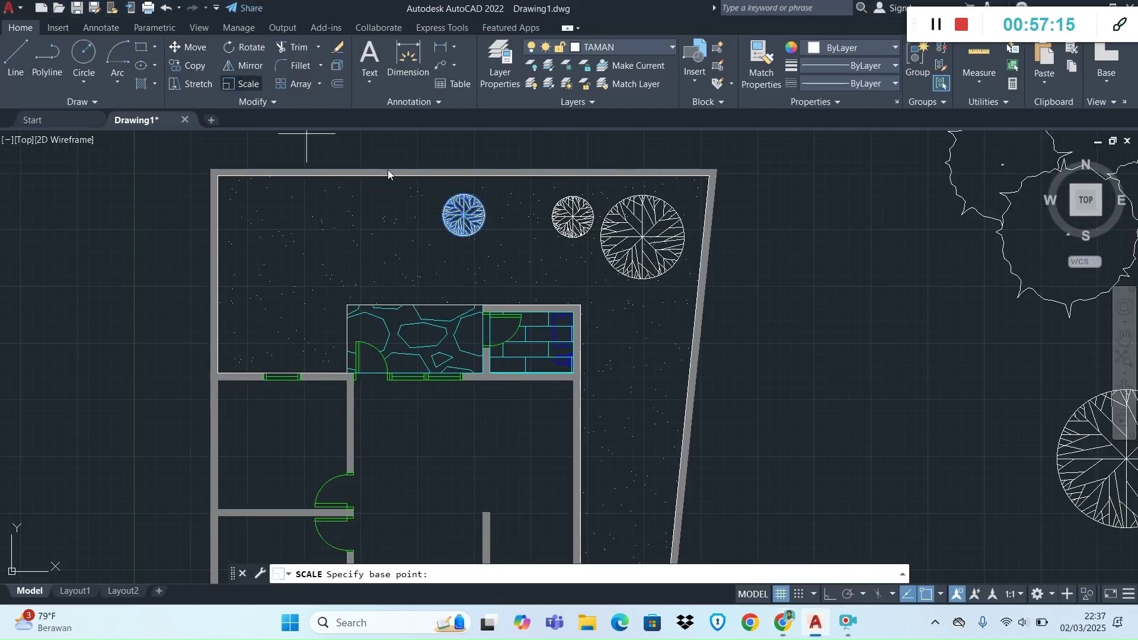
left_click(462, 214)
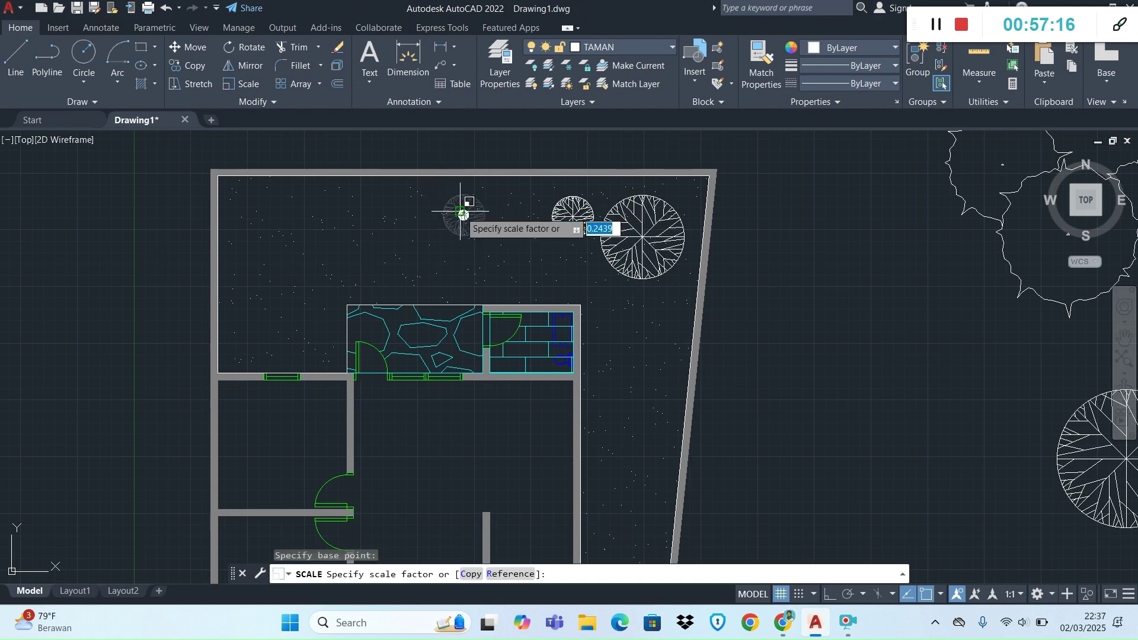
left_click(442, 238)
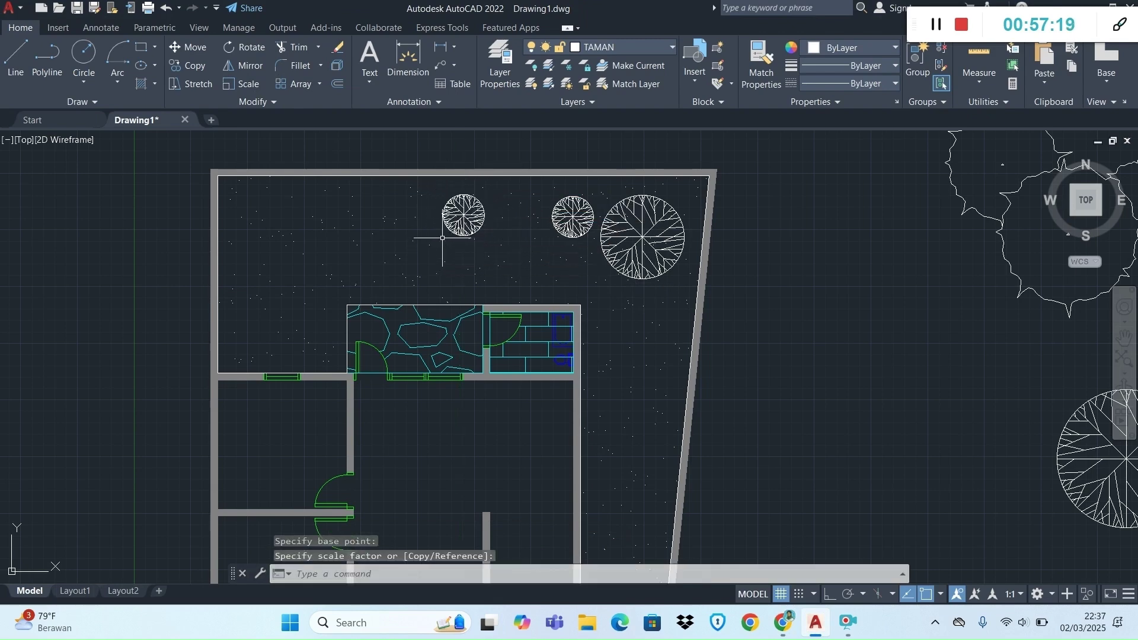
Enlarge the copied tree to a size between the two other garden trees and shift it slightly down and left.
key("alt+Tab")
key("alt+Tab")
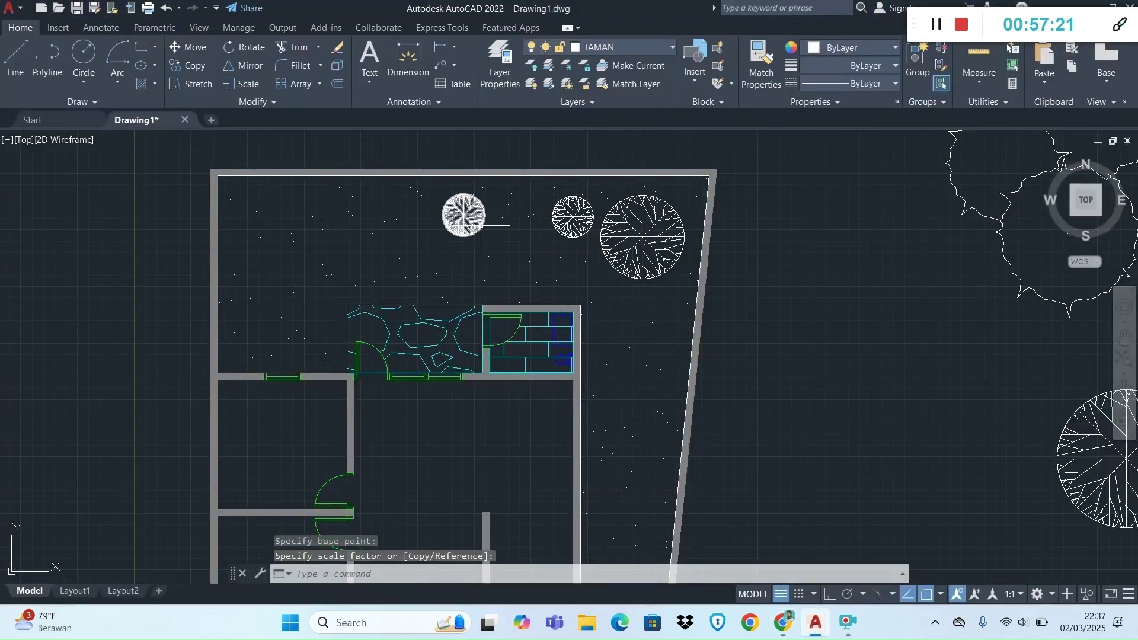
left_click(463, 217)
left_click(256, 84)
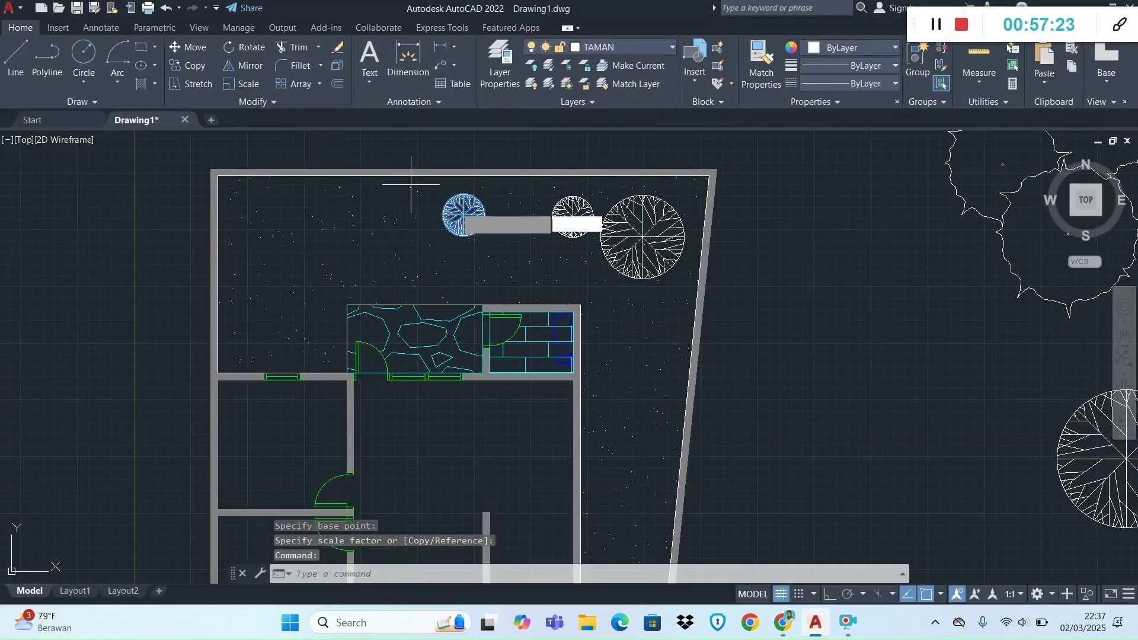
left_click(449, 221)
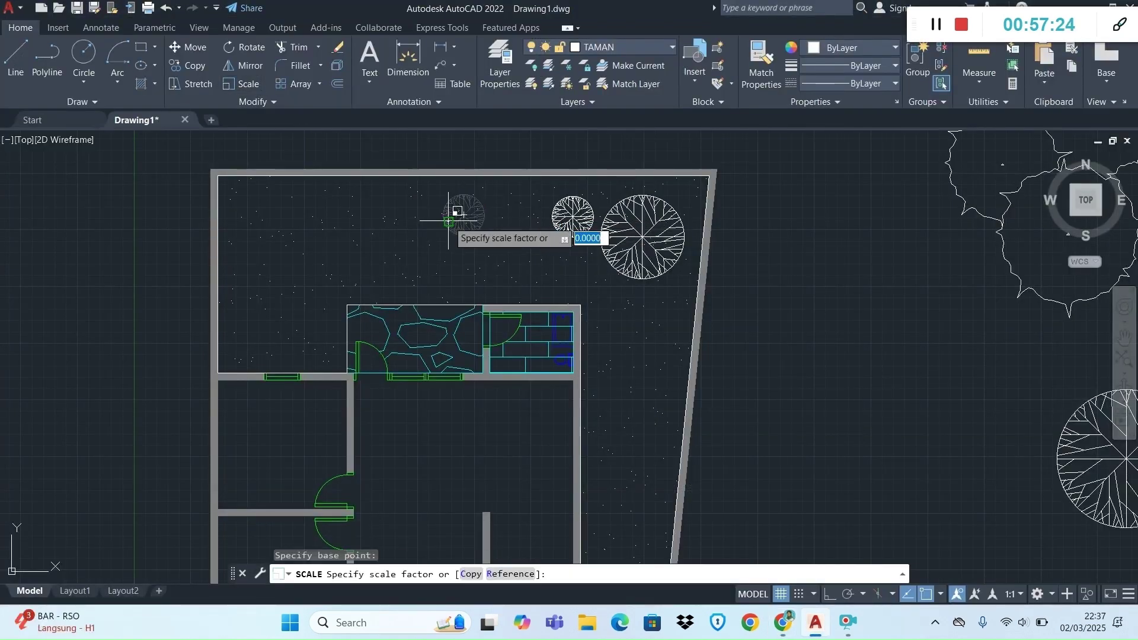
left_click(429, 245)
left_click(481, 217)
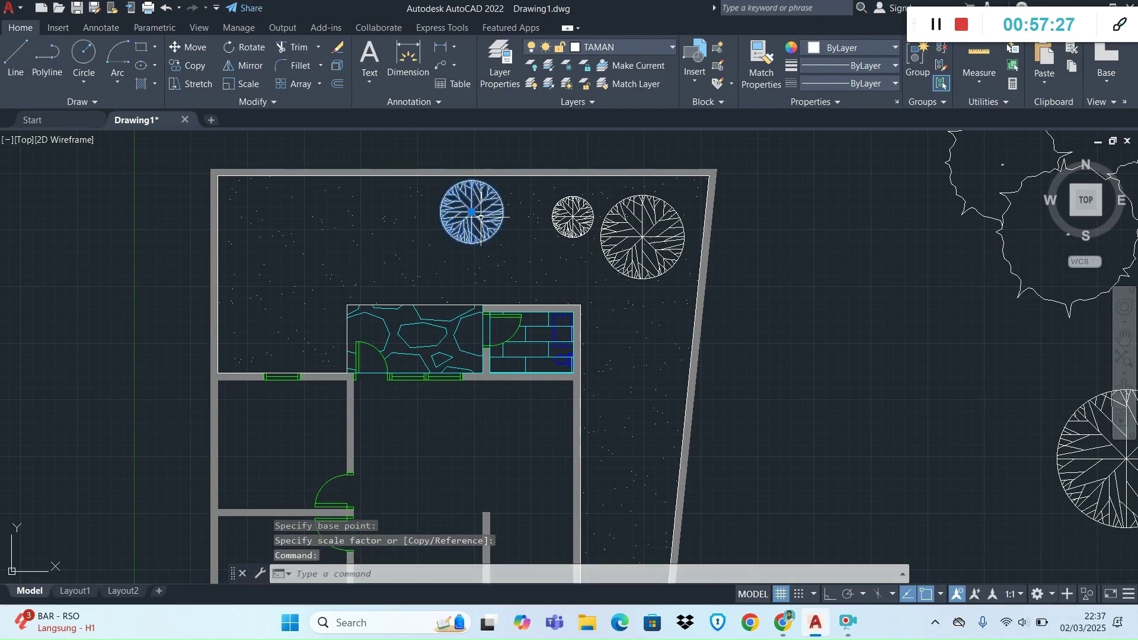
left_click(472, 211)
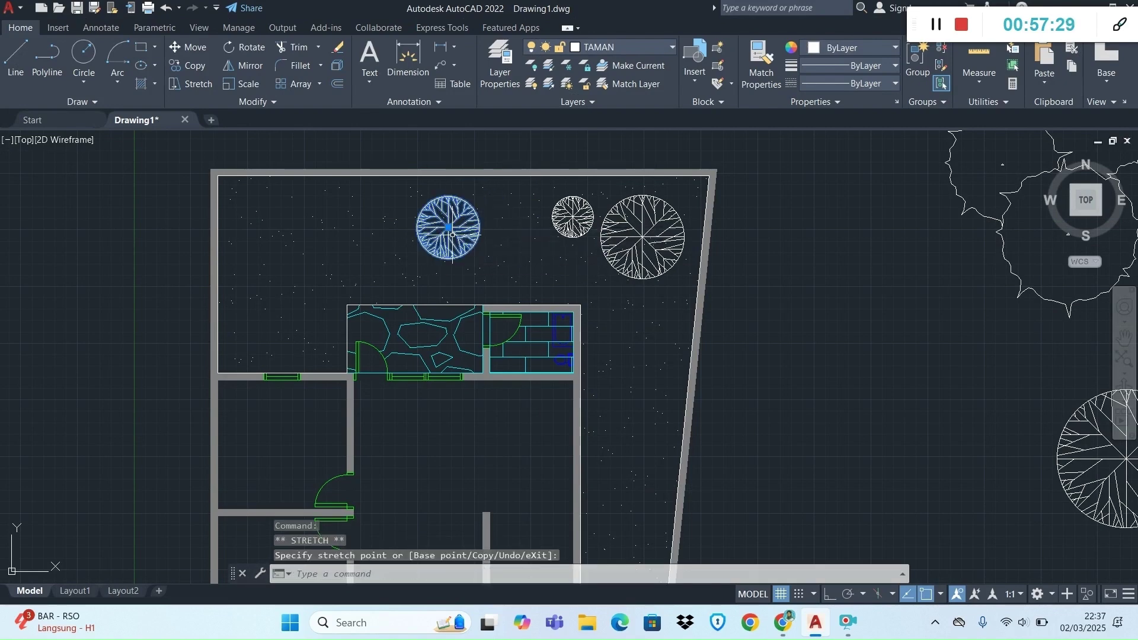
left_click(449, 227)
Move the clump of trees from outside the plan into the upper-left corner of the garden.
left_click(960, 283)
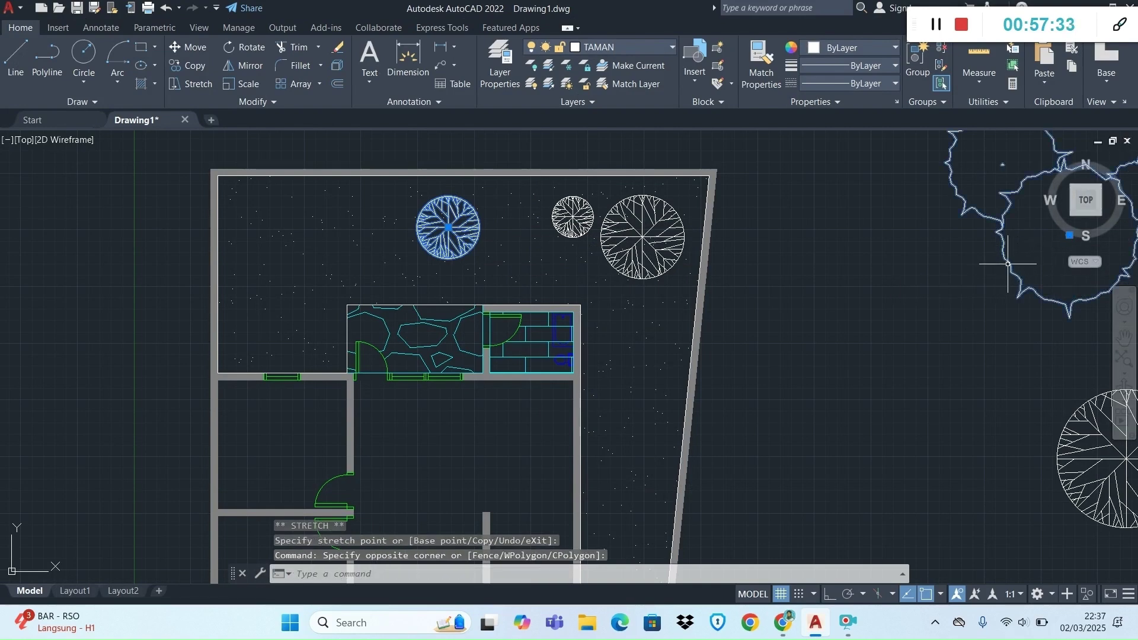
scroll(977, 297, "down", 4)
scroll(1023, 282, "up", 4)
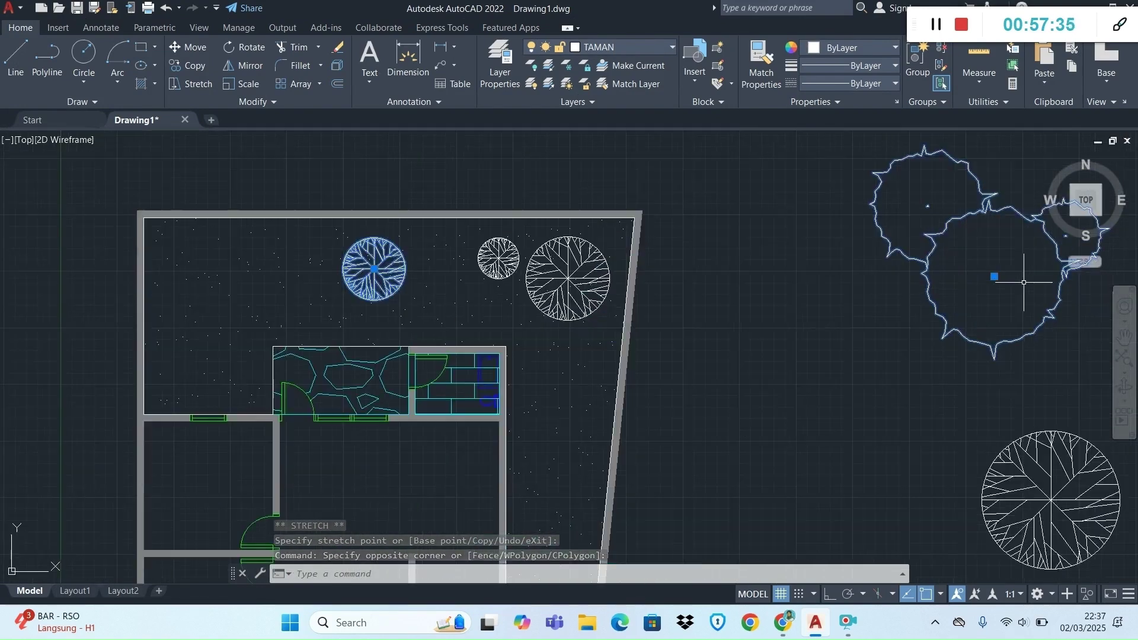
left_click(994, 276)
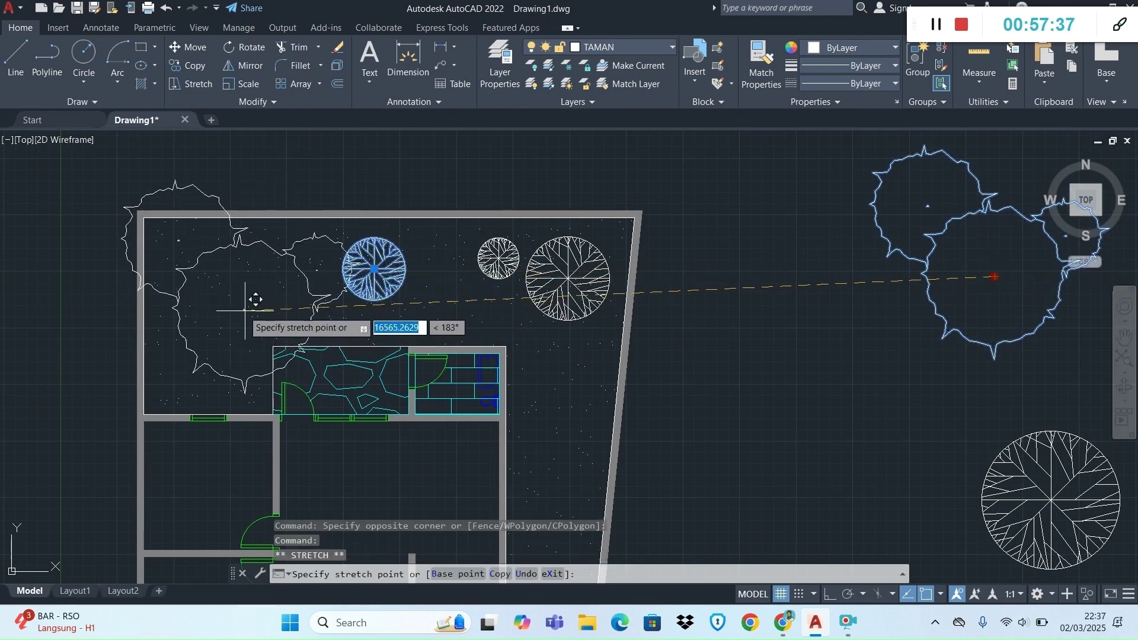
left_click(215, 297)
key("Escape")
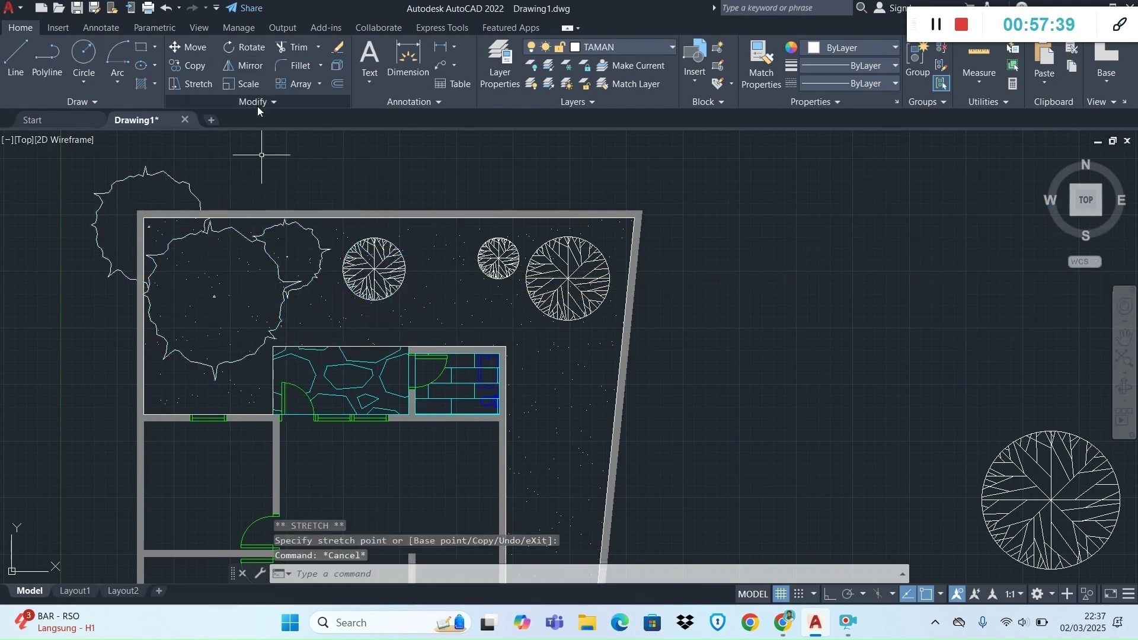
Scale the clump of trees down about its largest crown's centre so it fits inside the garden walls.
left_click(240, 84)
left_click(261, 245)
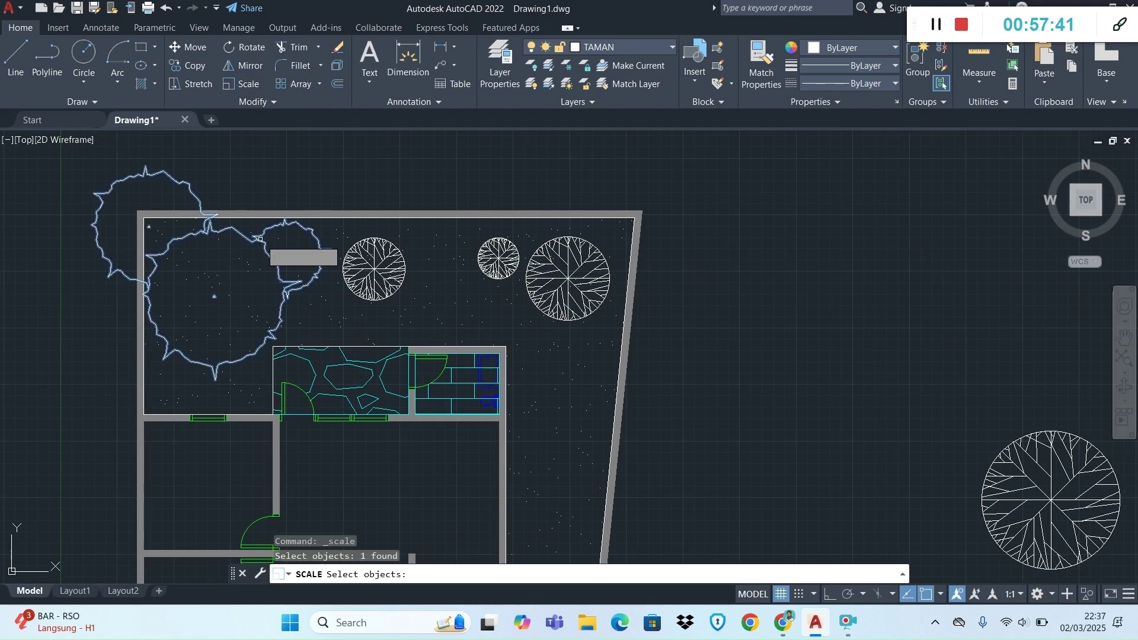
key("Return")
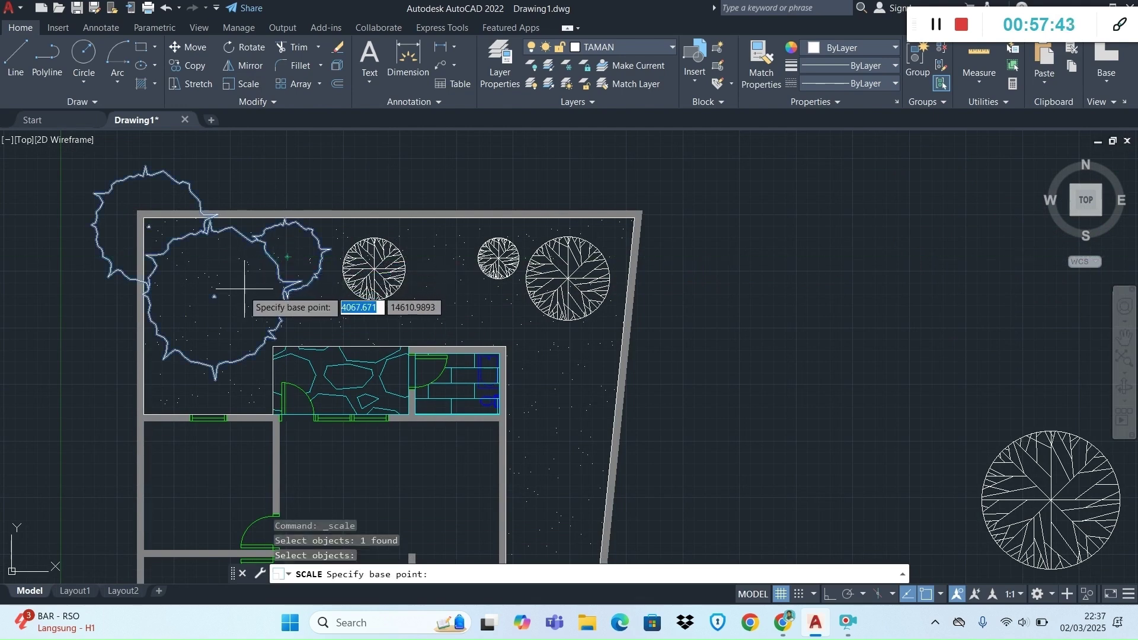
double_click(214, 295)
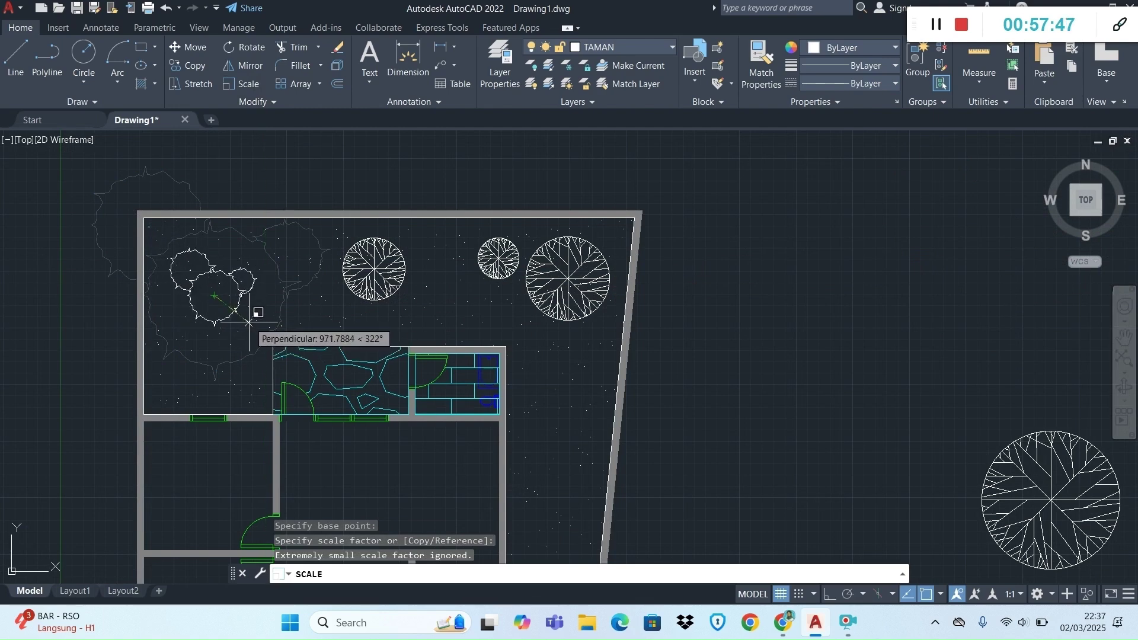
left_click(250, 326)
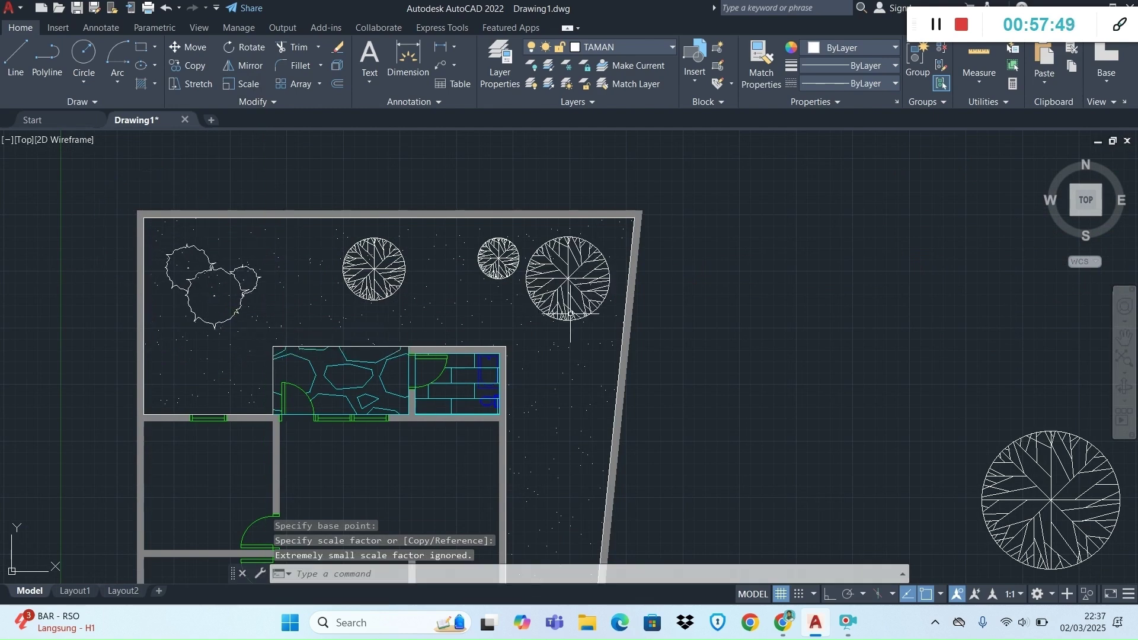
Move the remaining round tree from outside the plan into the lower-right part of the front garden, following the module's layout.
key("alt+Tab")
key("alt+Tab")
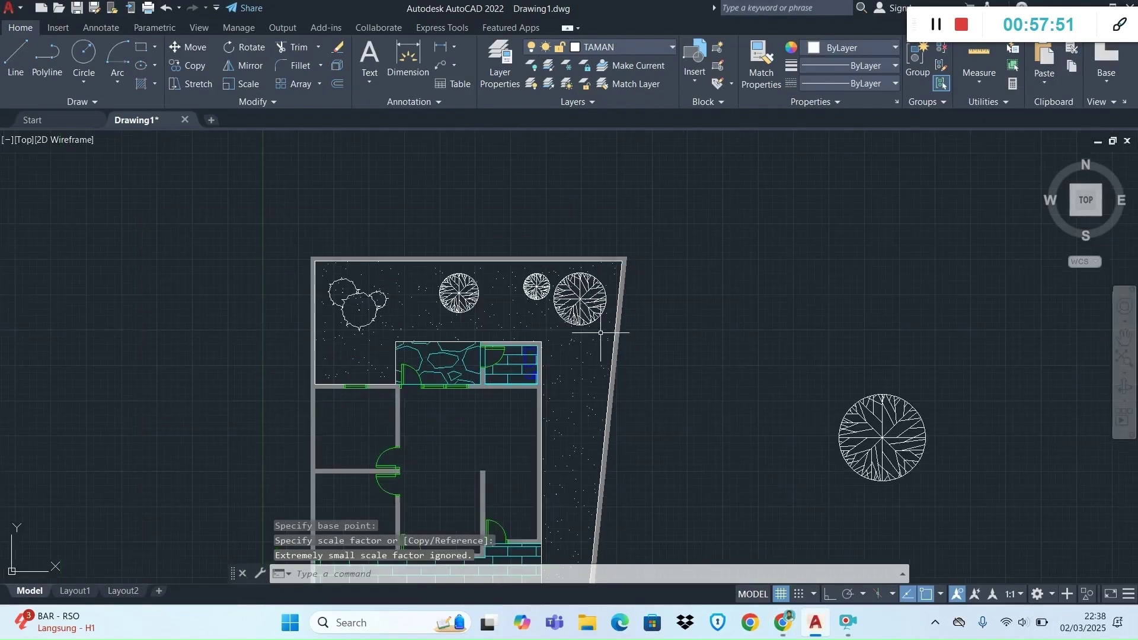
scroll(605, 427, "down", 3)
left_click(714, 375)
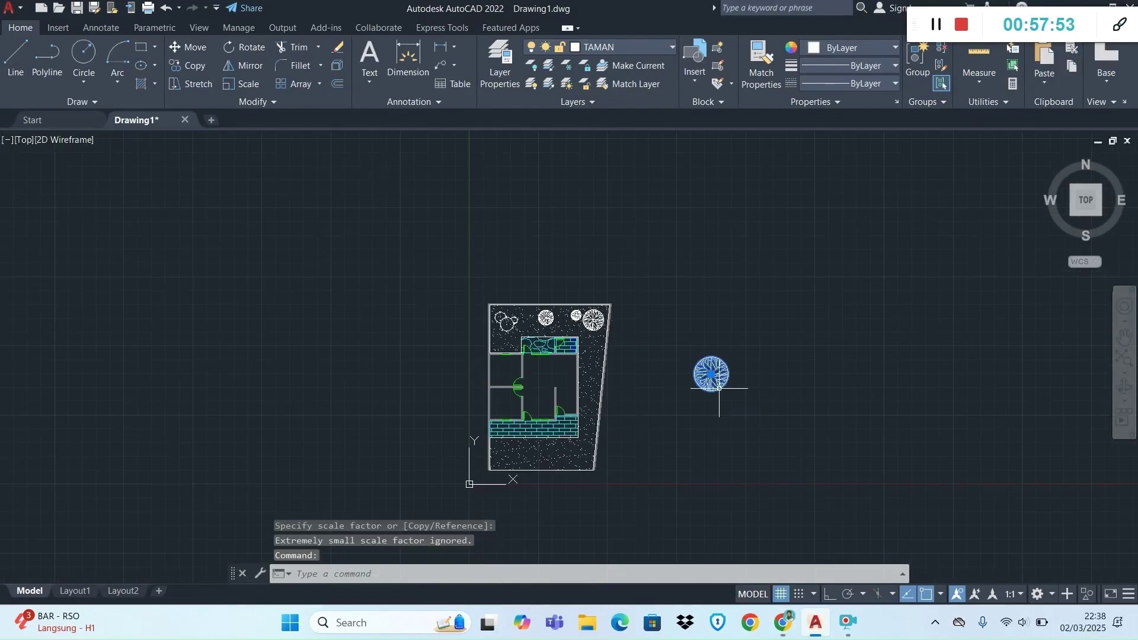
left_click(712, 376)
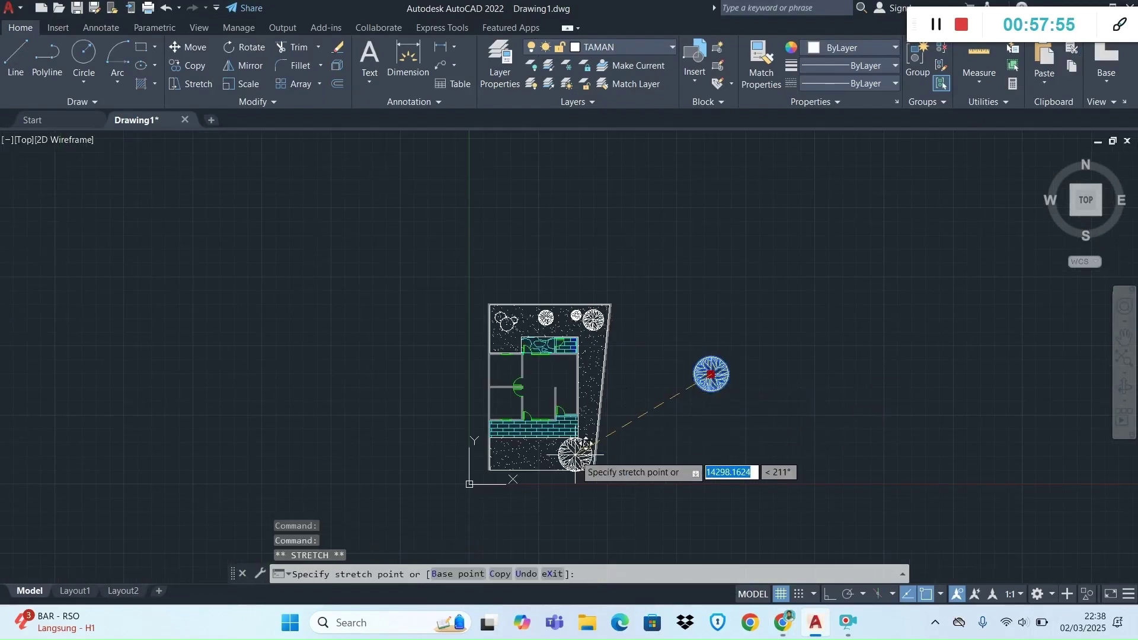
key("alt+Tab")
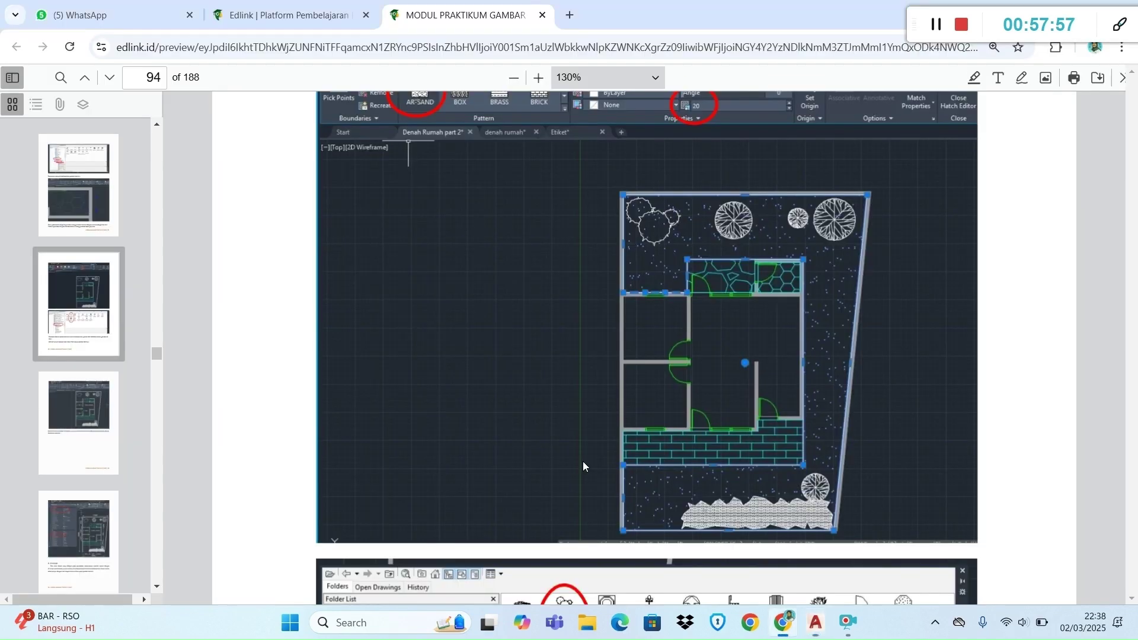
key("alt+Tab")
scroll(606, 460, "up", 3)
scroll(606, 460, "up", 3)
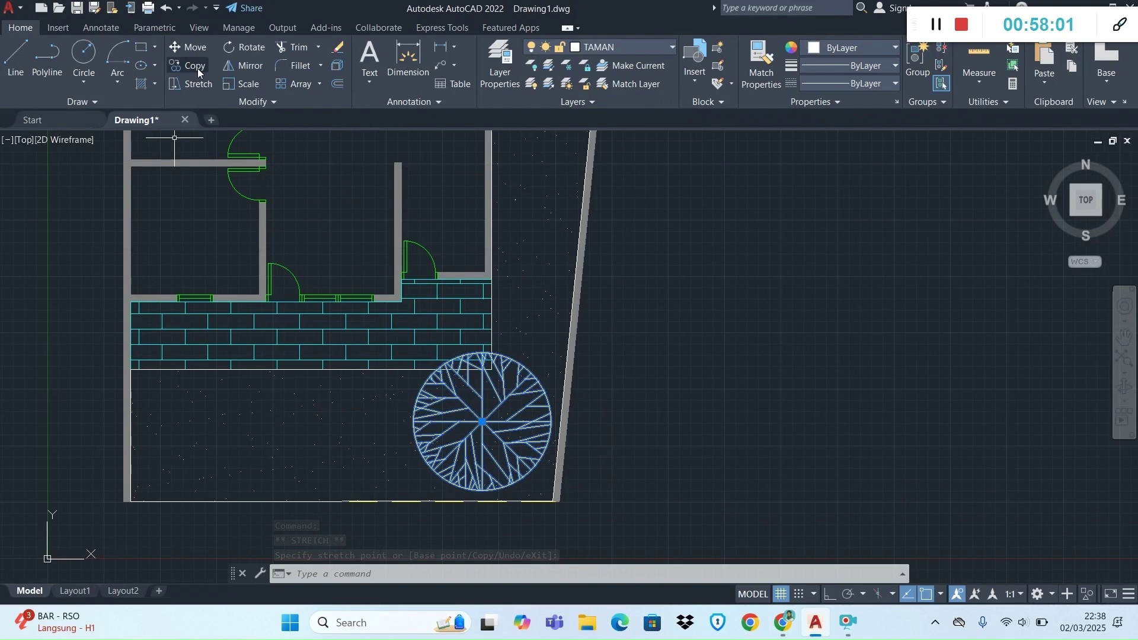
Scale the front-garden tree down to about half its size and move it close to the slanted boundary wall.
left_click(240, 84)
left_click(507, 407)
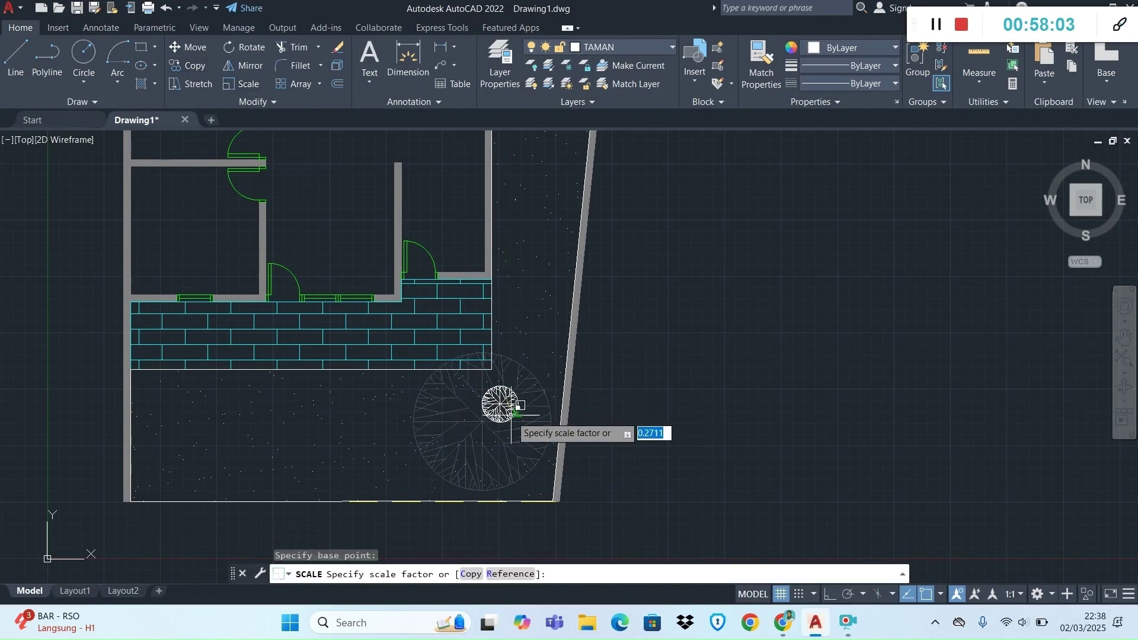
left_click(501, 421)
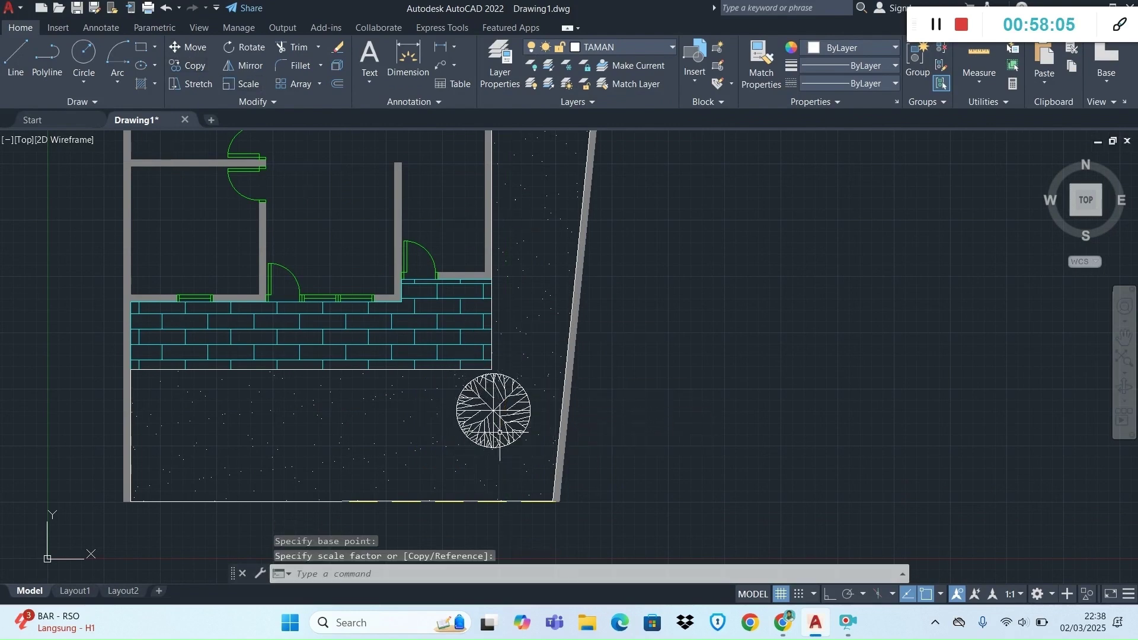
left_click(488, 408)
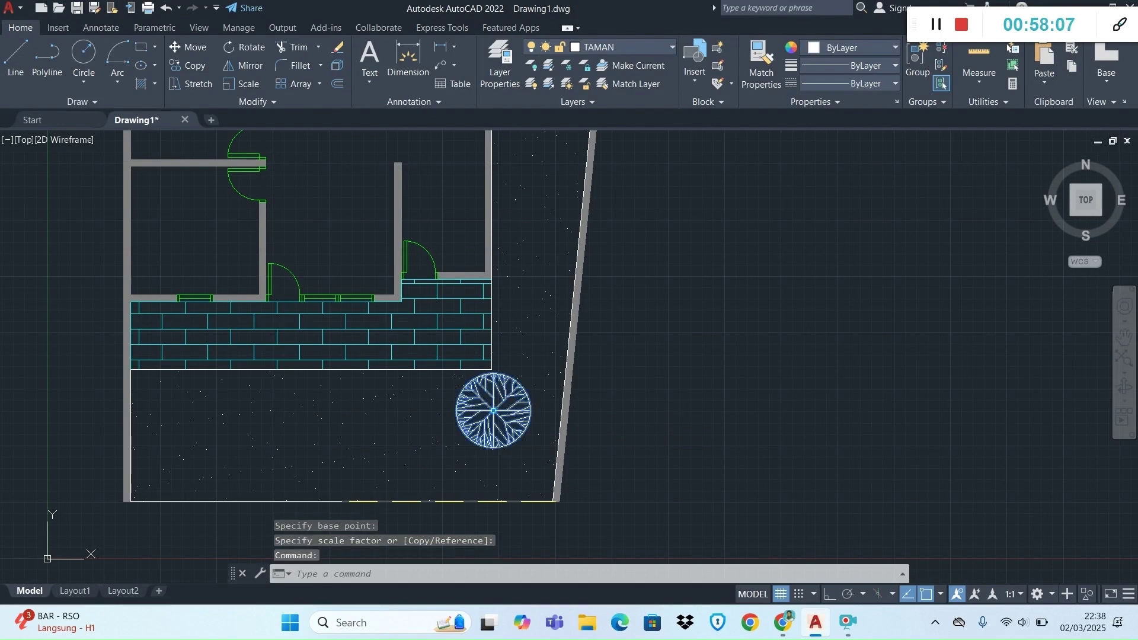
left_click(493, 411)
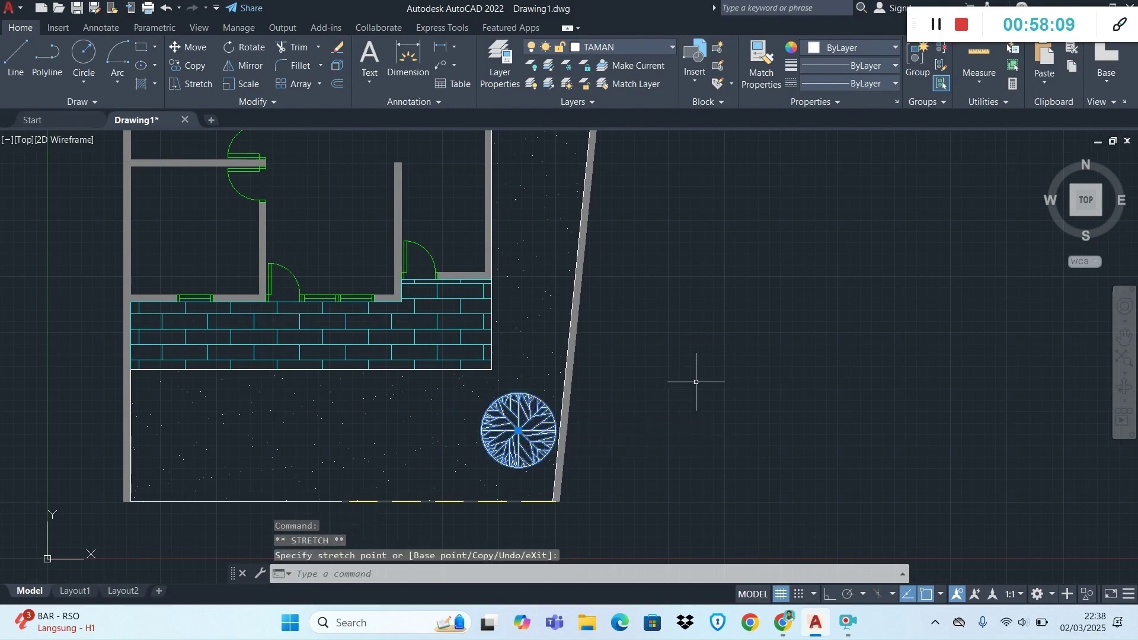
Following the module's front-garden layout, start a planting-bed outline as a polyline with its angled end beside the round tree.
key("alt+Tab")
scroll(770, 474, "up", 2)
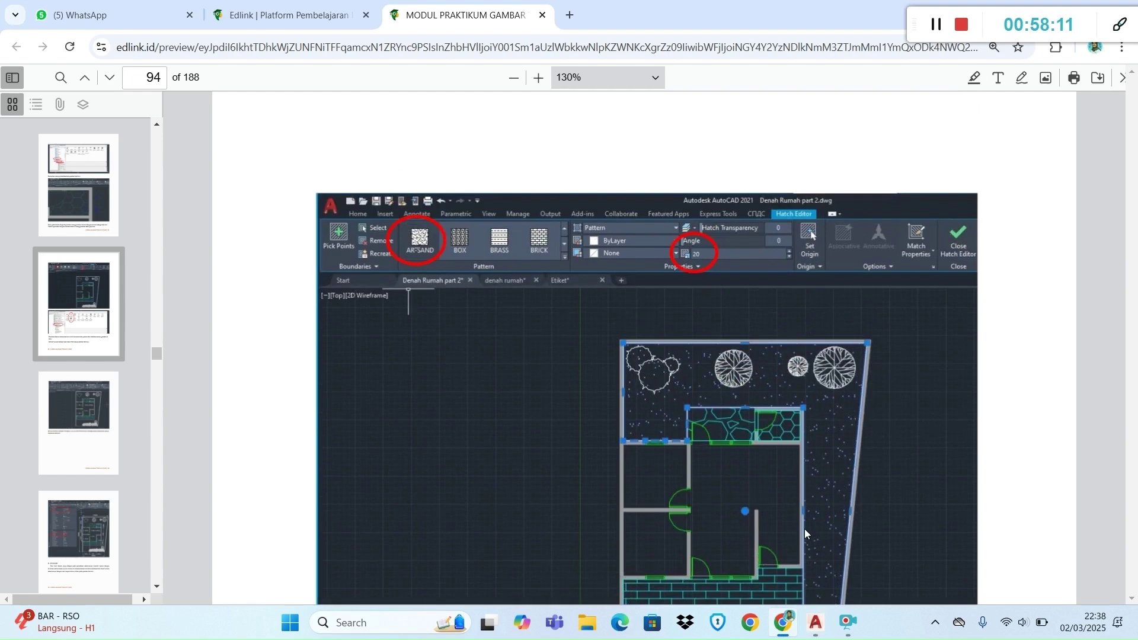
scroll(818, 522, "down", 3)
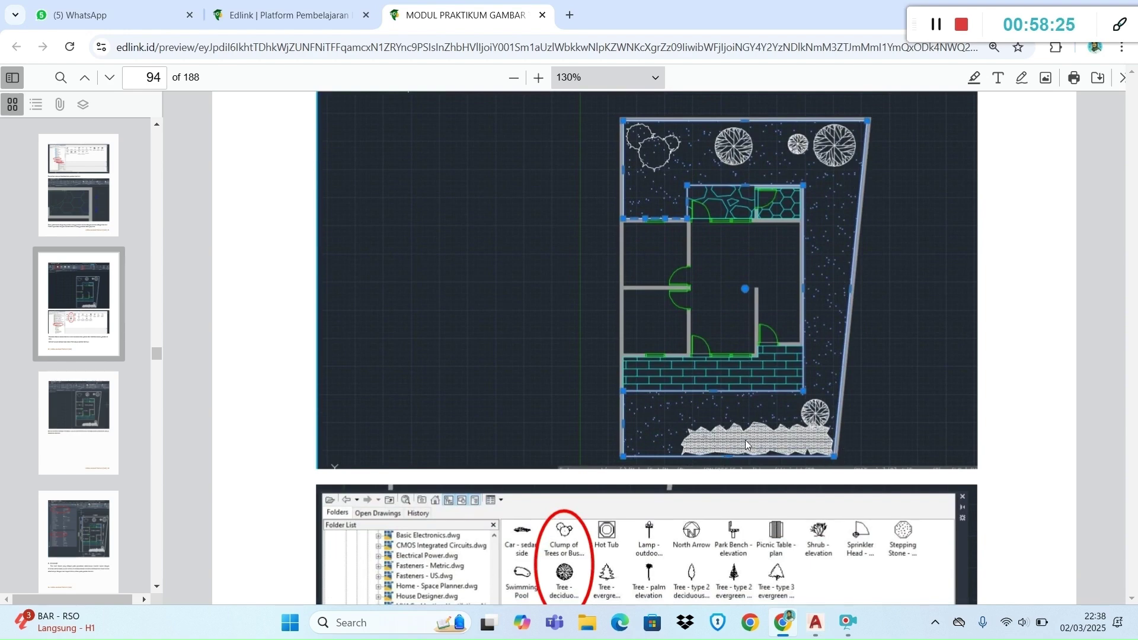
key("alt+Tab")
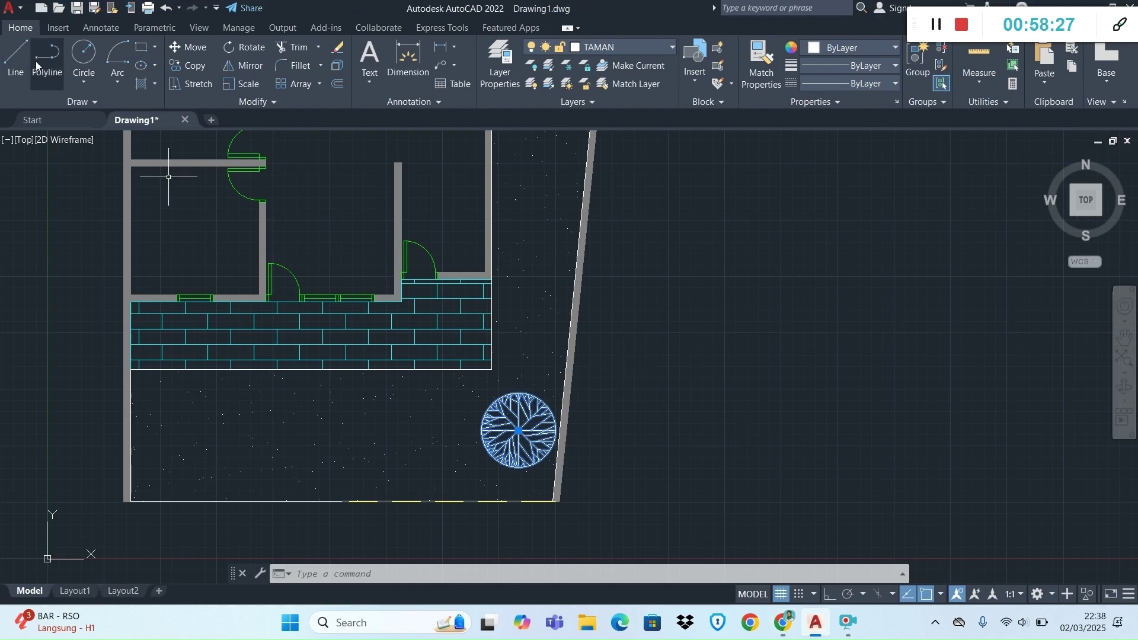
left_click(47, 59)
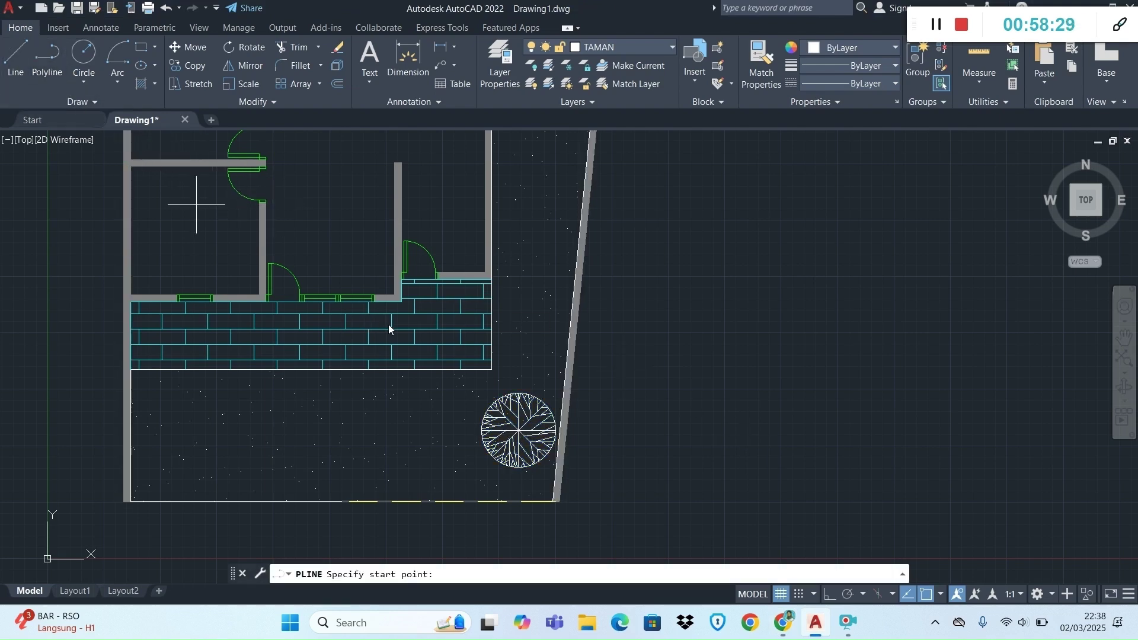
scroll(499, 495, "up", 2)
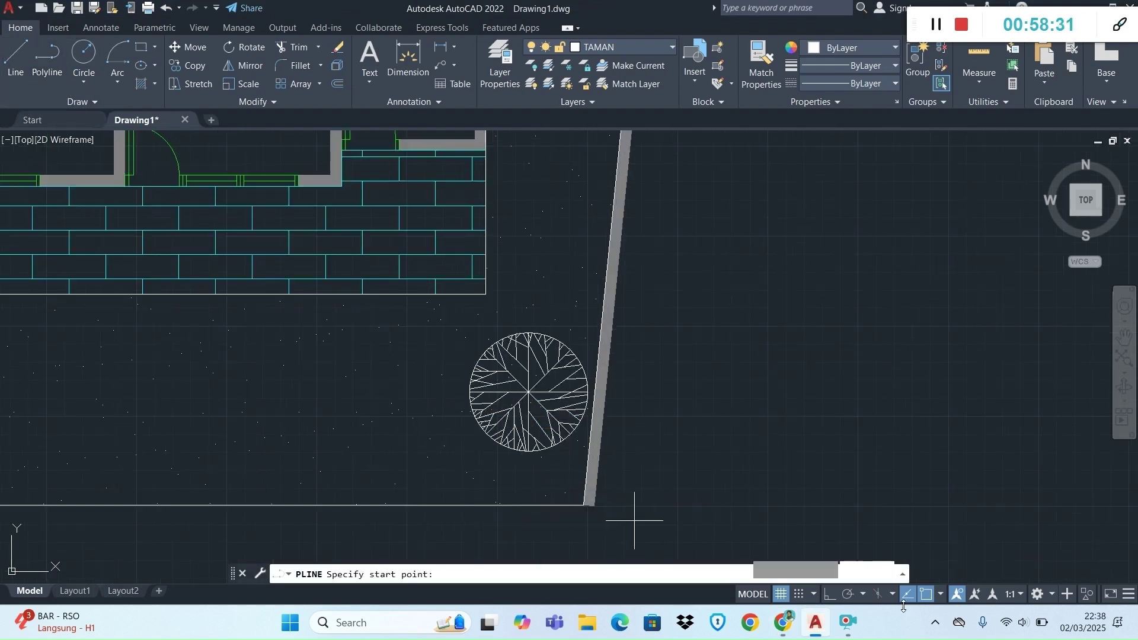
left_click(425, 406)
left_click(474, 435)
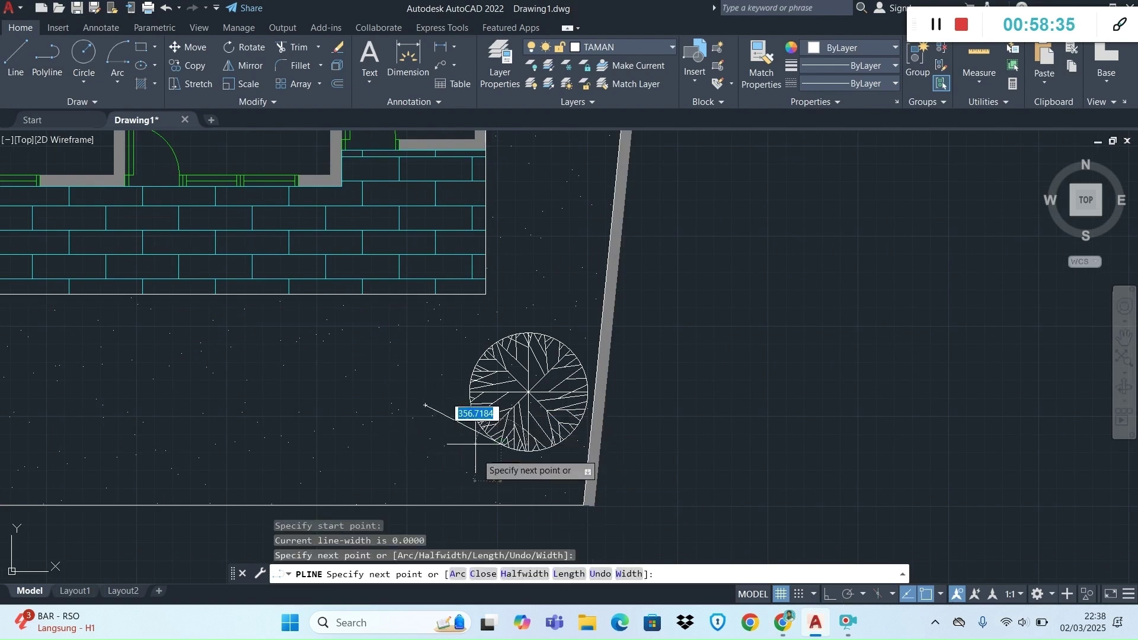
left_click(486, 474)
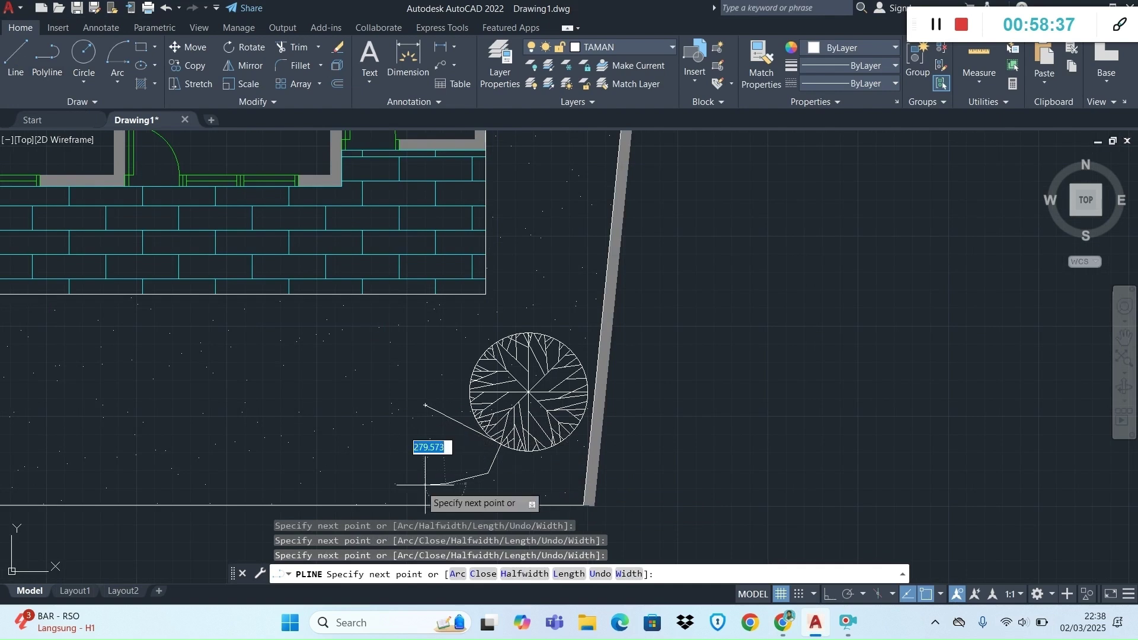
Continue the planting-bed polyline westward with a jagged lower edge just above the front boundary line, undoing the last misplaced vertex.
left_click(443, 483)
left_click(386, 489)
left_click(369, 463)
left_click(343, 480)
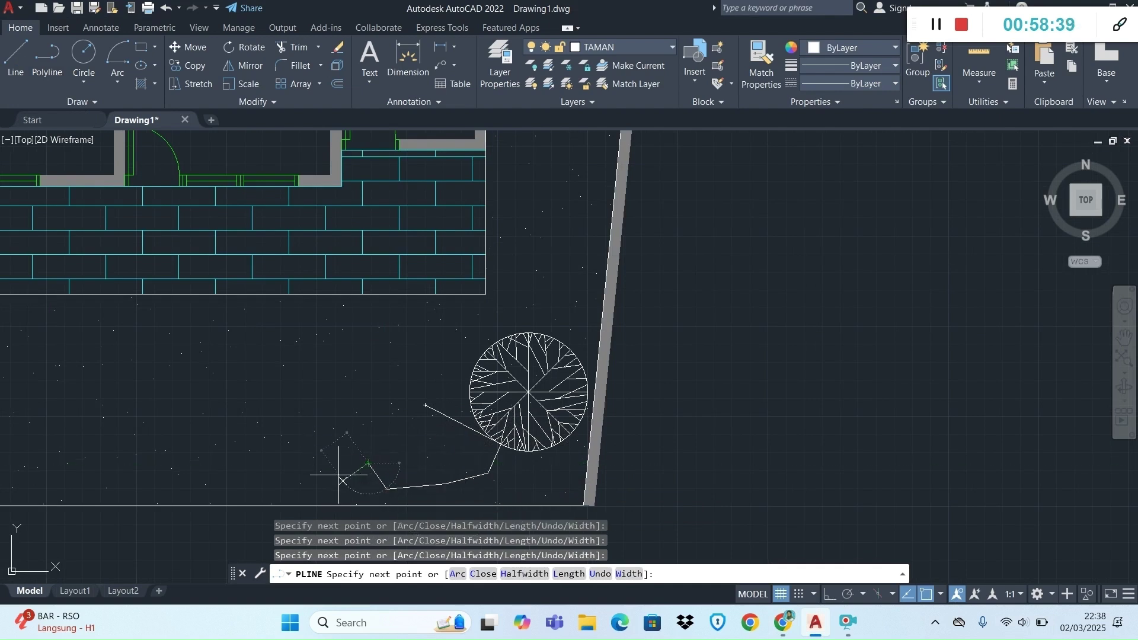
left_click(284, 474)
left_click(257, 486)
left_click(149, 472)
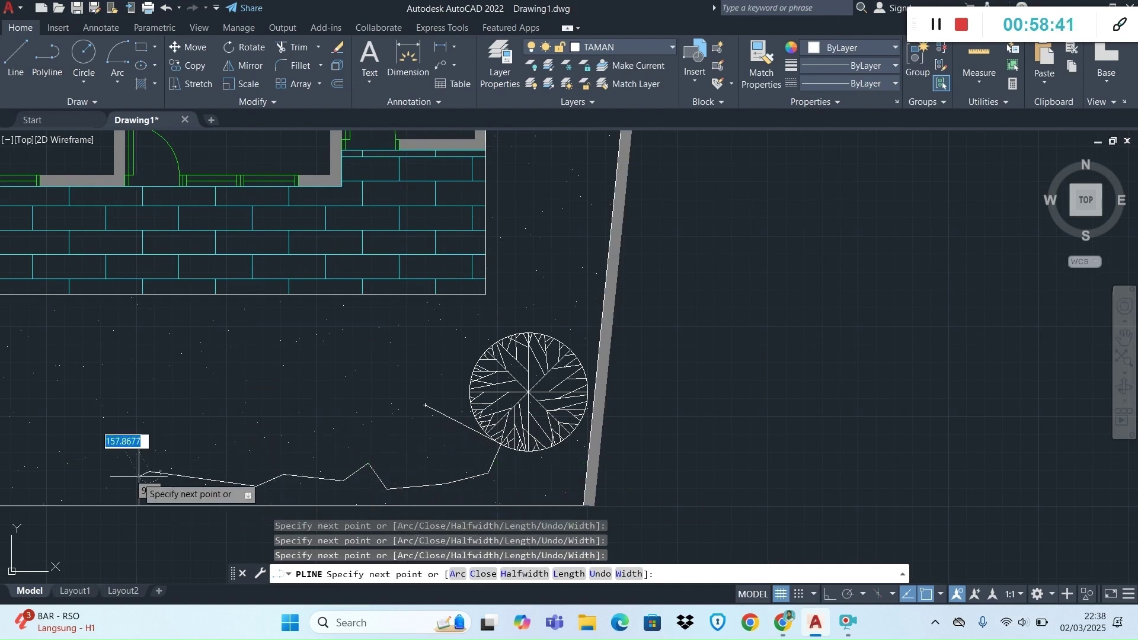
left_click(115, 485)
left_click(60, 472)
left_click(16, 472)
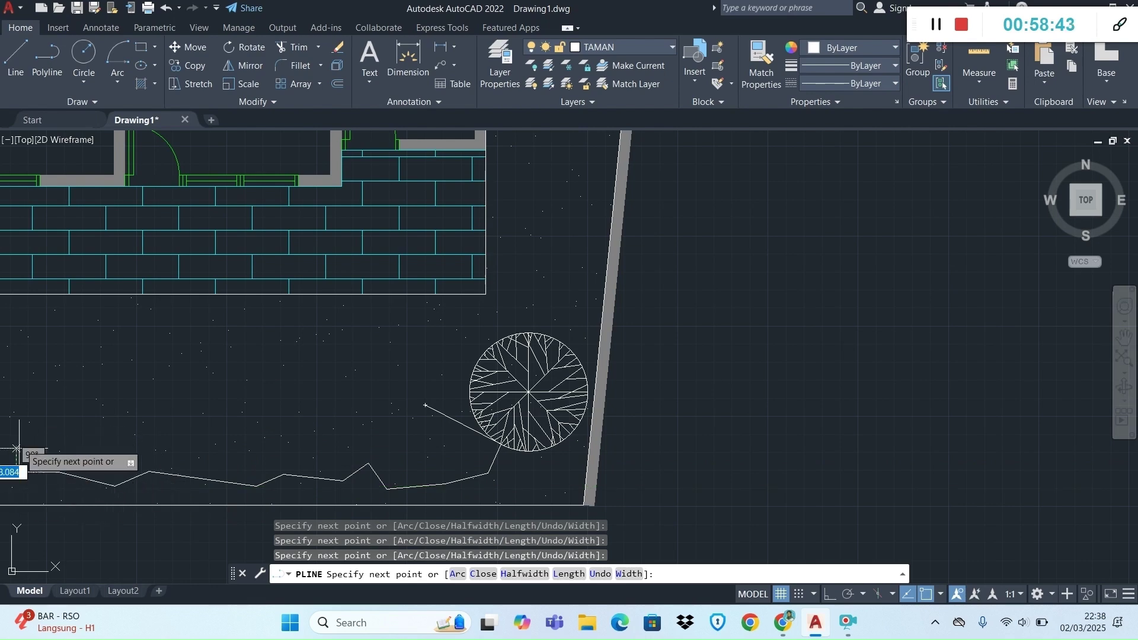
scroll(246, 442, "down", 4)
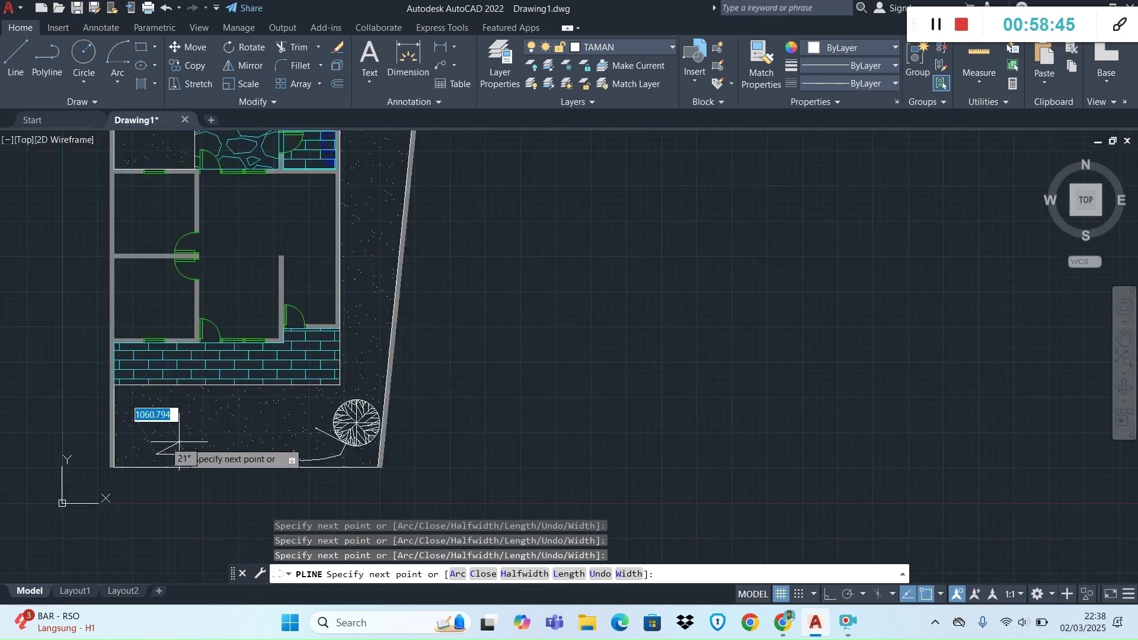
key("ctrl+z")
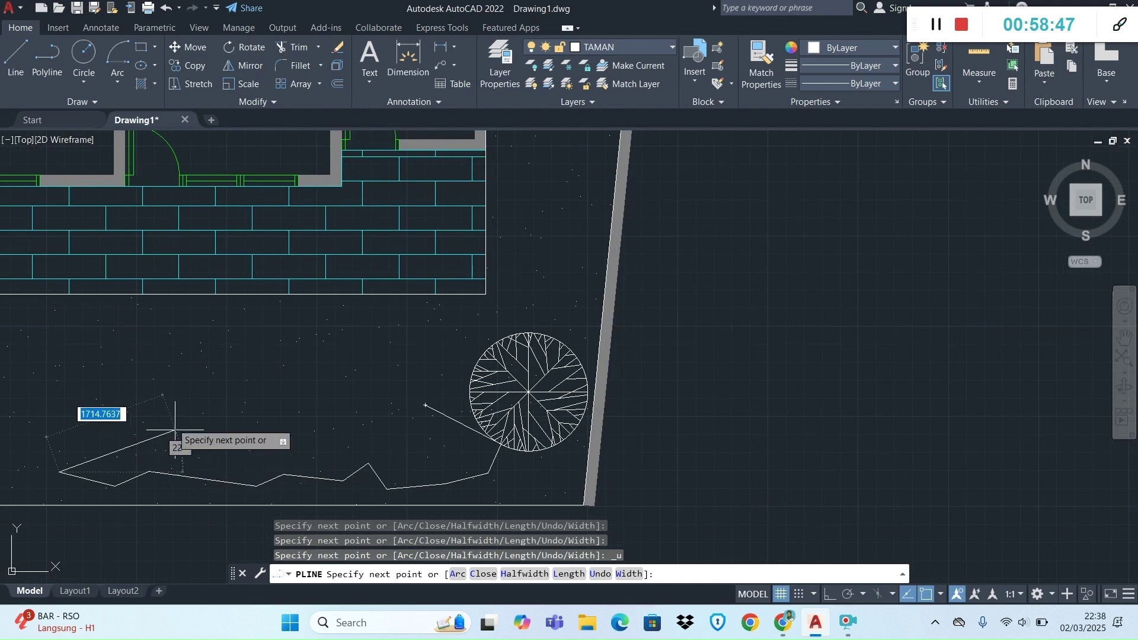
Add the bed's western end and a jagged upper edge, bring the polyline back to its start point, and end it.
left_click(86, 420)
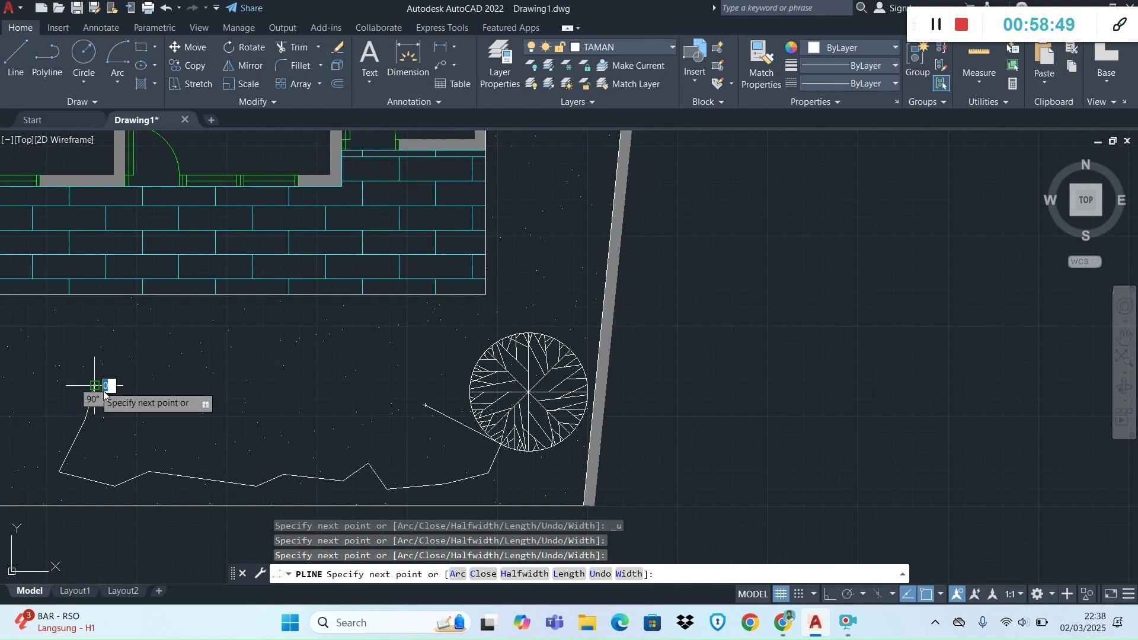
left_click(94, 386)
left_click(122, 391)
left_click(165, 398)
left_click(193, 384)
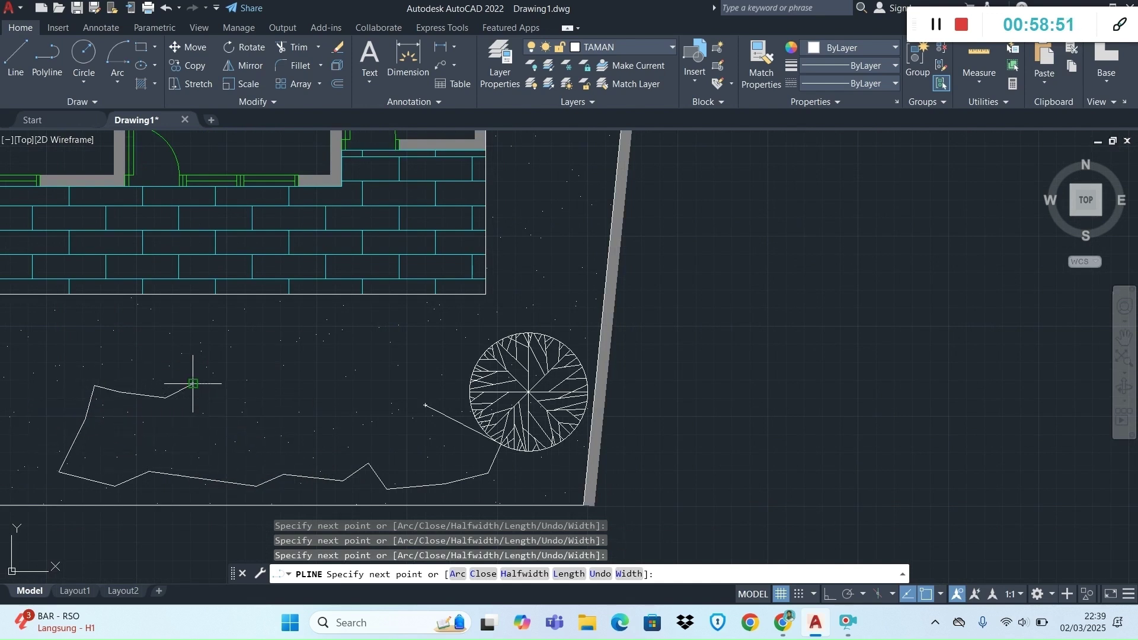
left_click(232, 399)
left_click(271, 385)
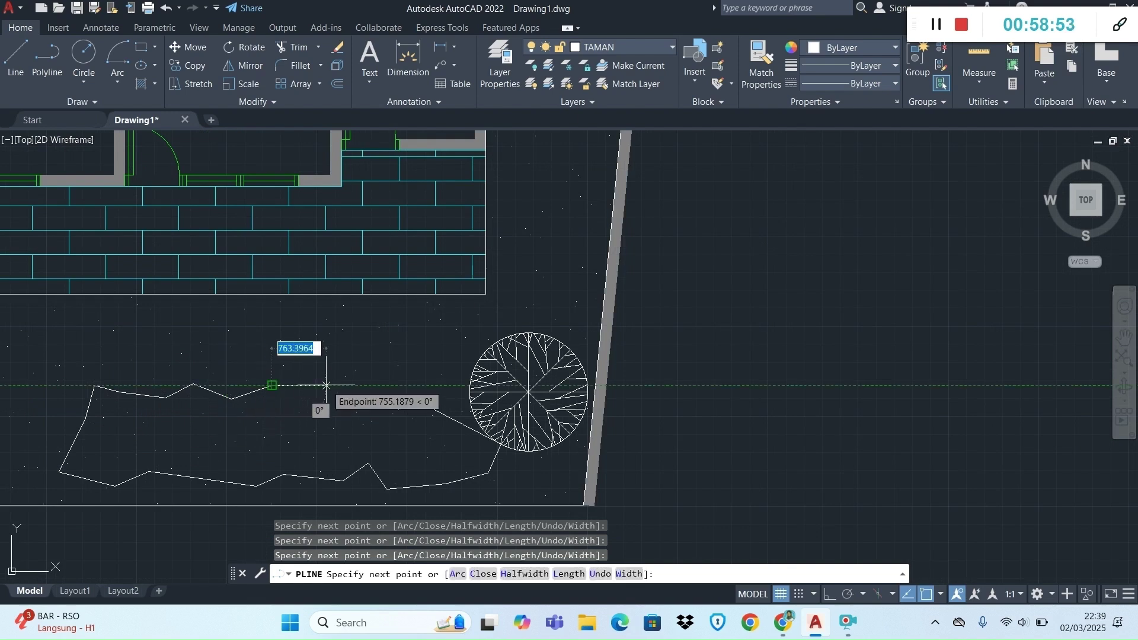
left_click(334, 372)
left_click(338, 388)
left_click(370, 399)
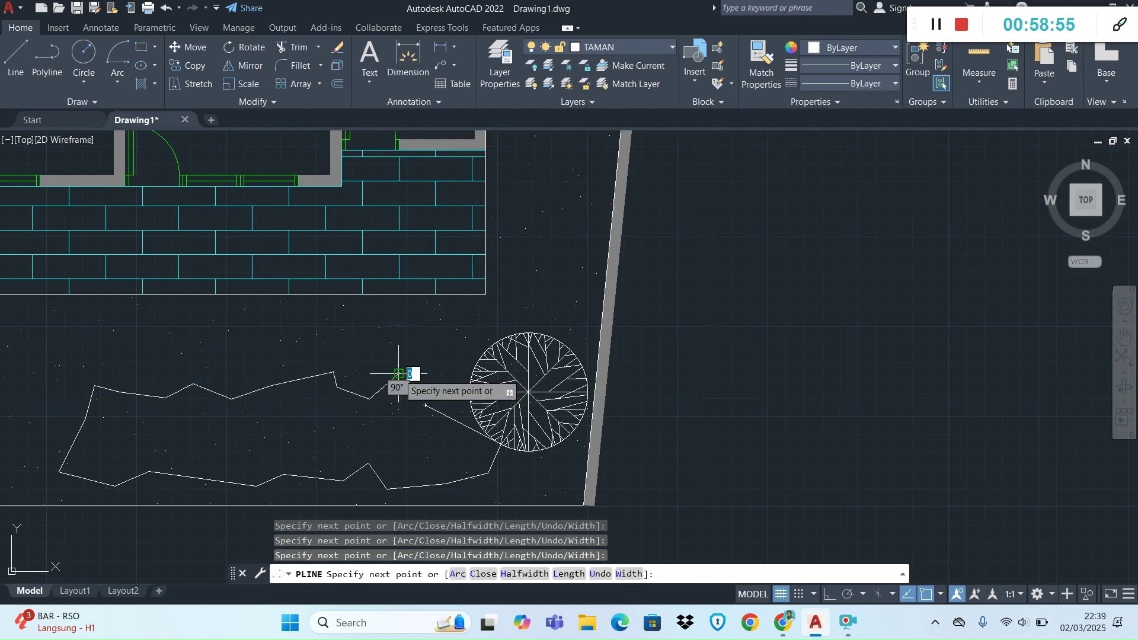
left_click(392, 379)
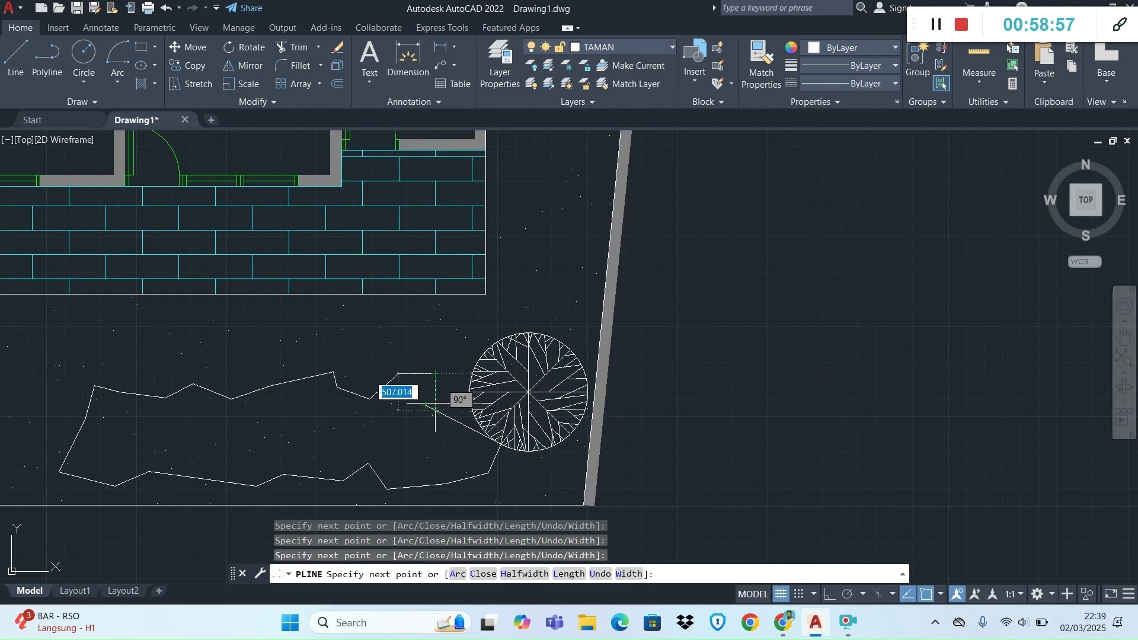
left_click(425, 405)
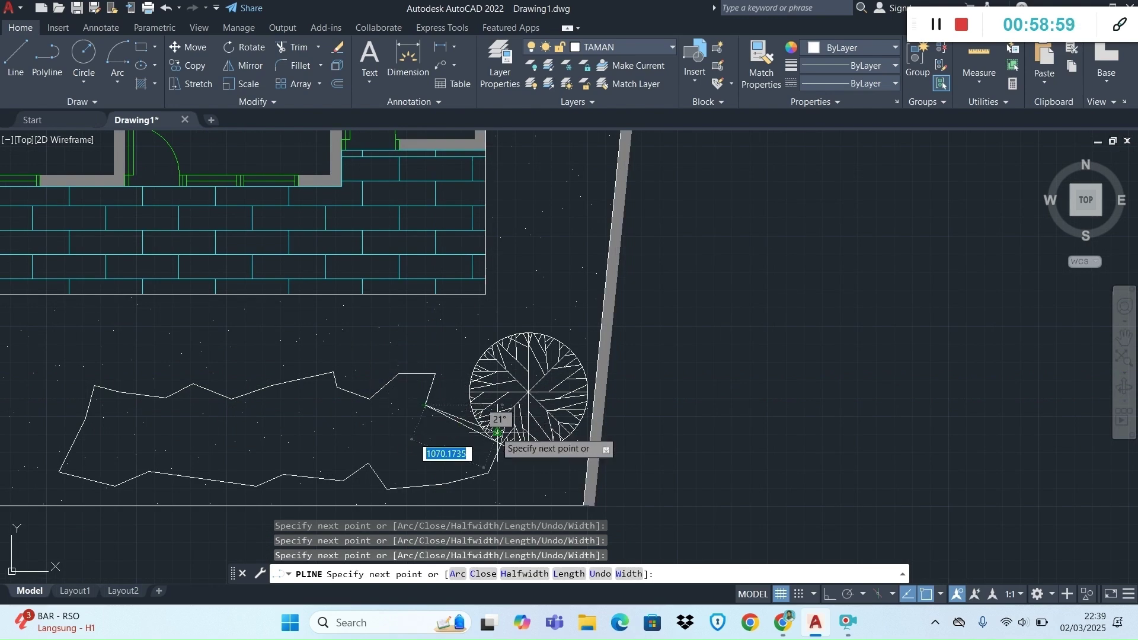
left_click(500, 426)
key("Escape")
Following the module's garden layout, hatch the planting-bed outline beside the front tree with the GRASS pattern at scale 5.
key("alt+Tab")
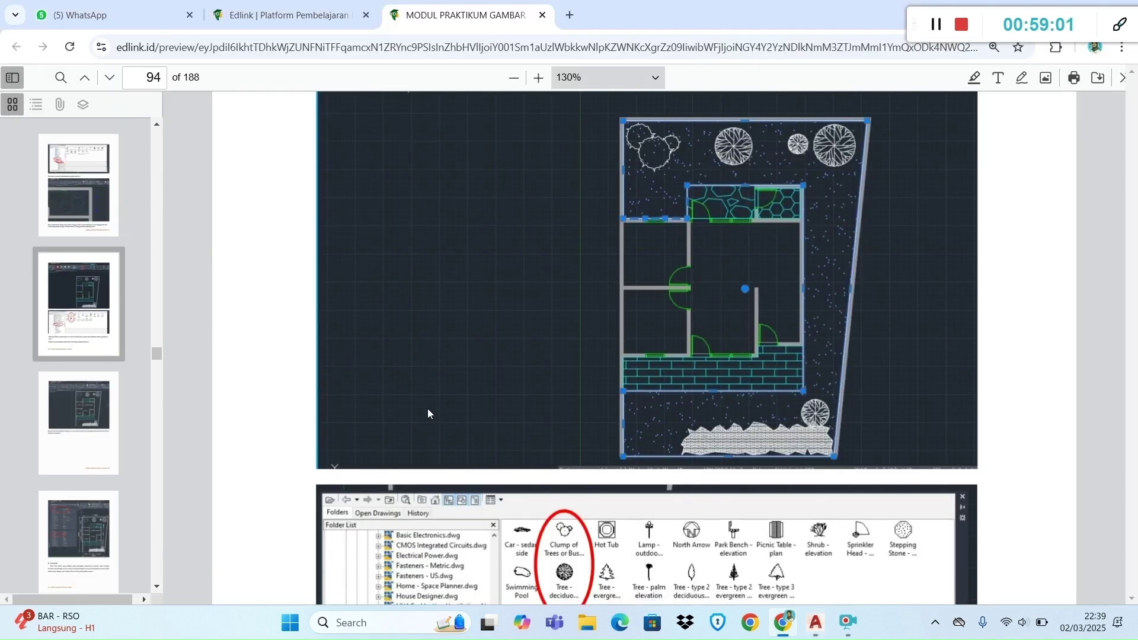
key("alt+Tab")
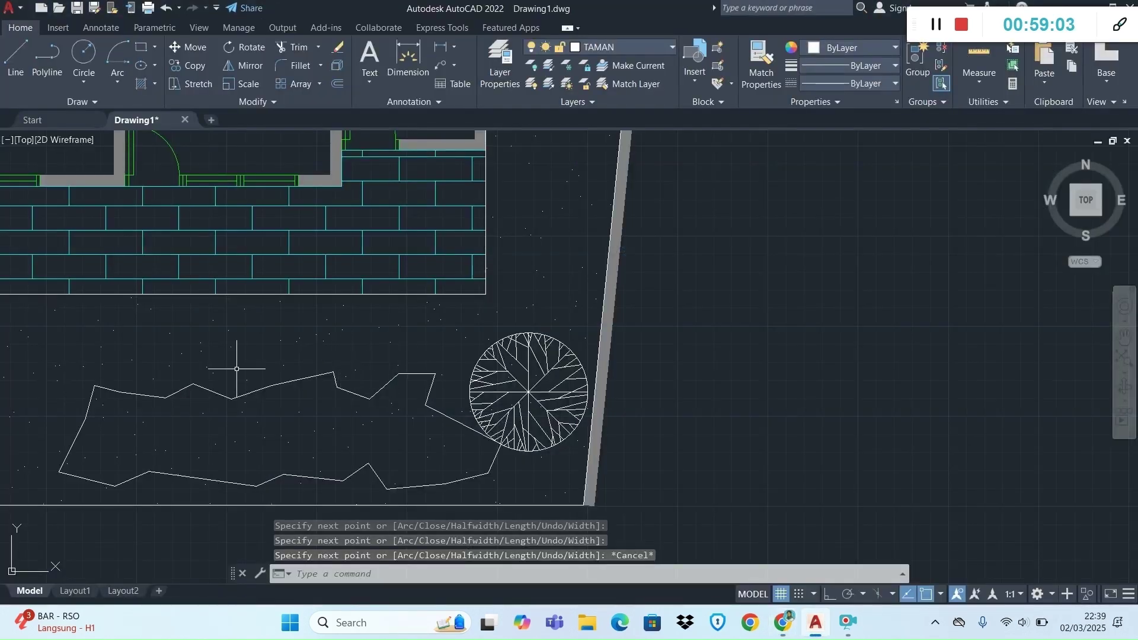
left_click(141, 84)
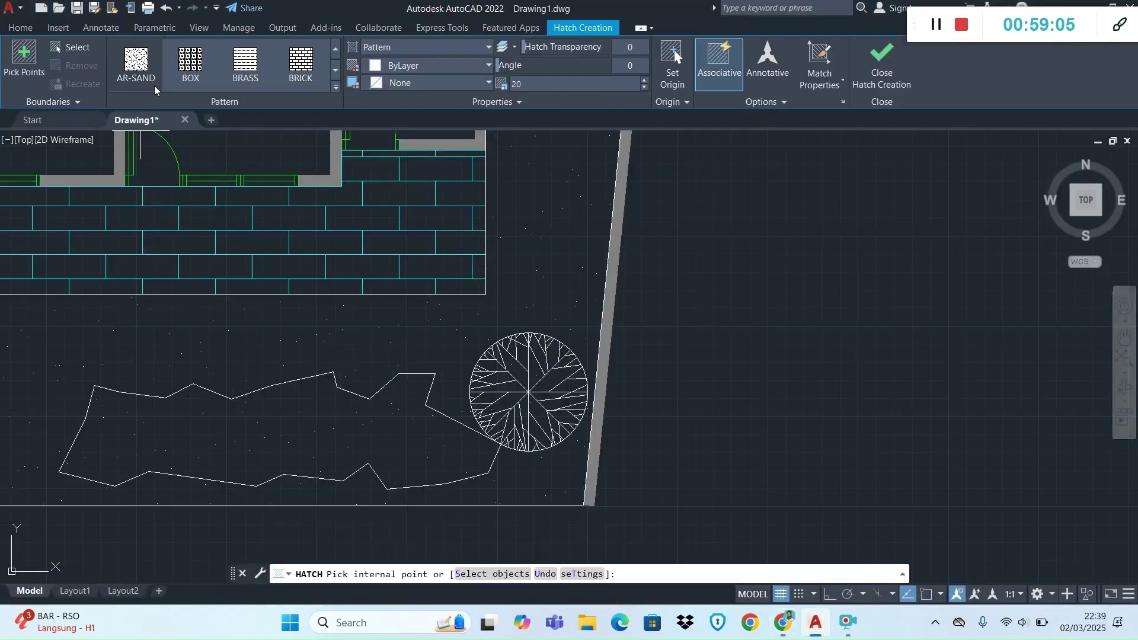
left_click(336, 87)
scroll(295, 165, "down", 1)
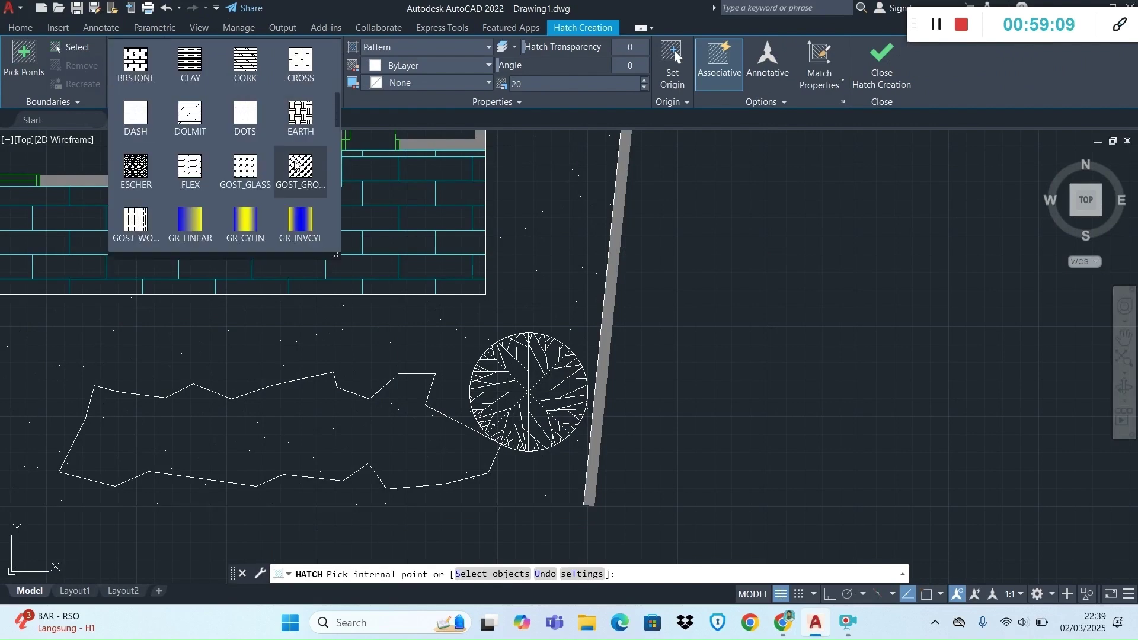
scroll(295, 165, "down", 1)
scroll(296, 167, "up", 5)
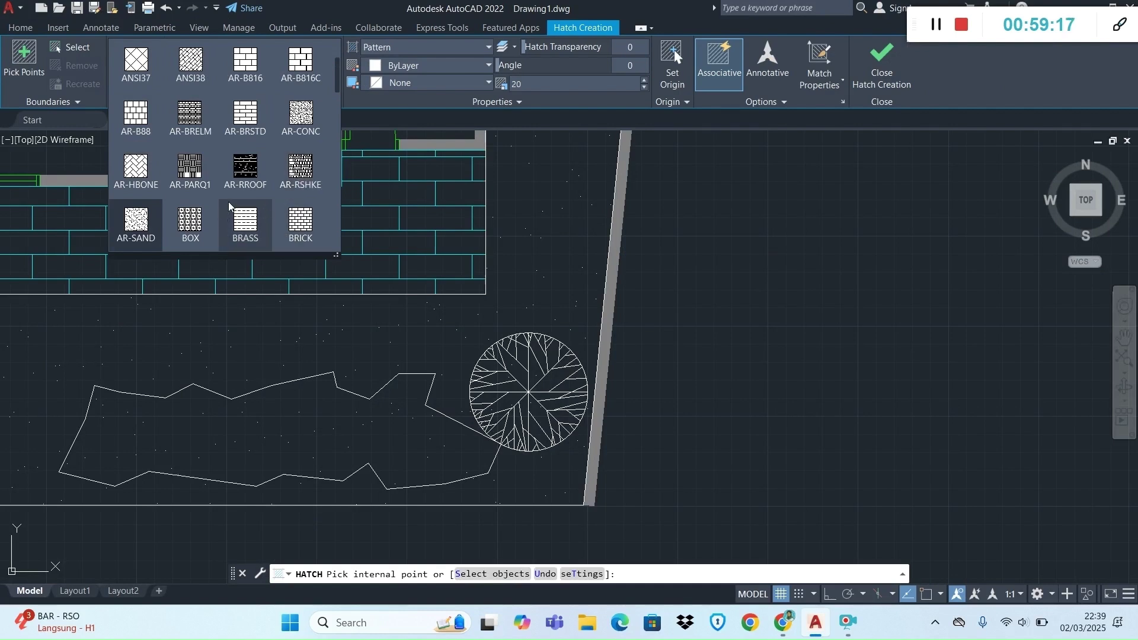
scroll(229, 204, "up", 2)
scroll(229, 204, "down", 3)
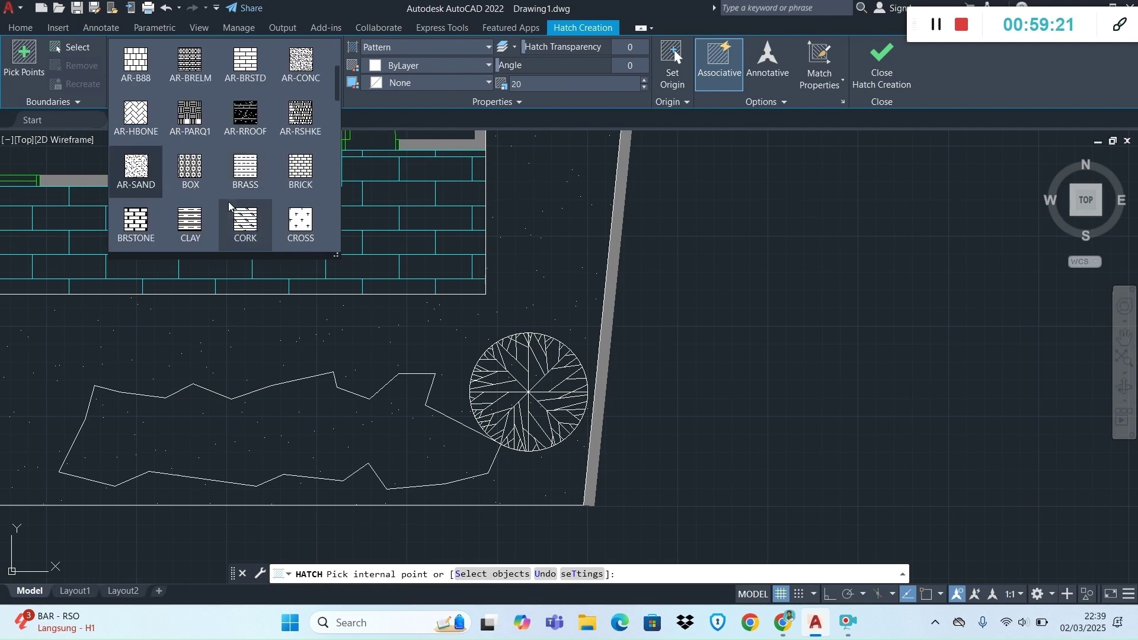
scroll(229, 204, "down", 1)
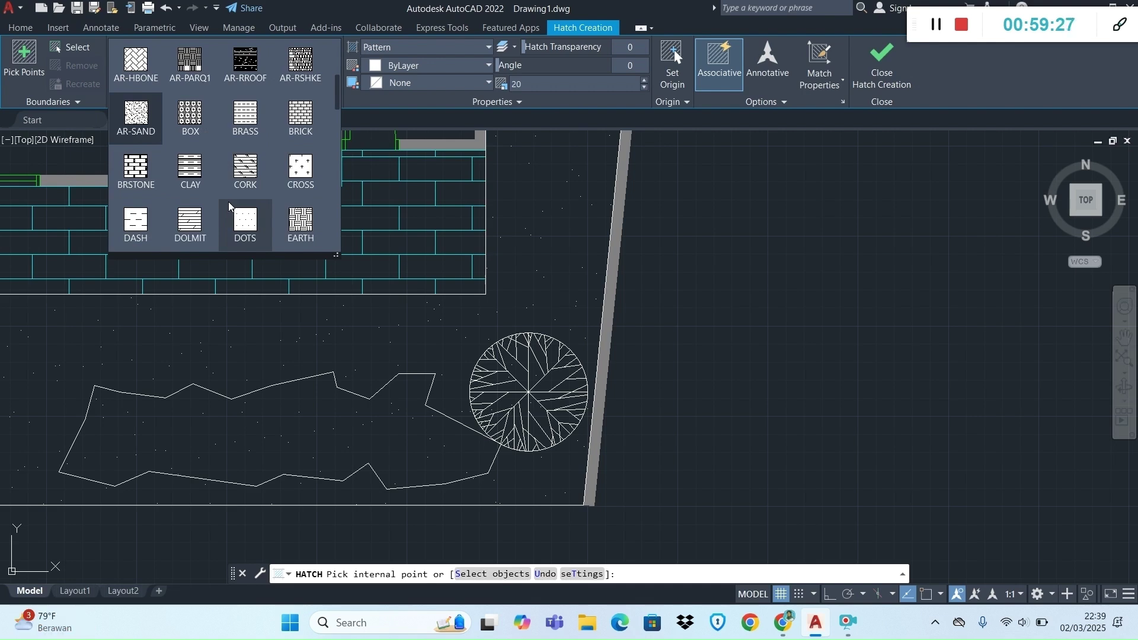
scroll(229, 204, "up", 1)
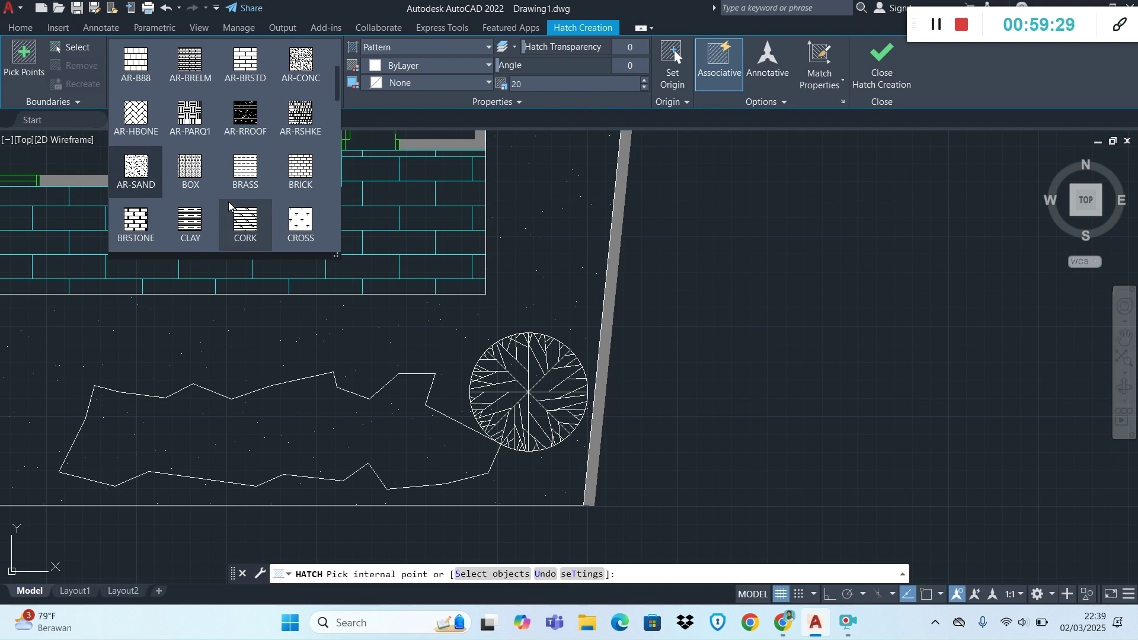
scroll(229, 205, "up", 2)
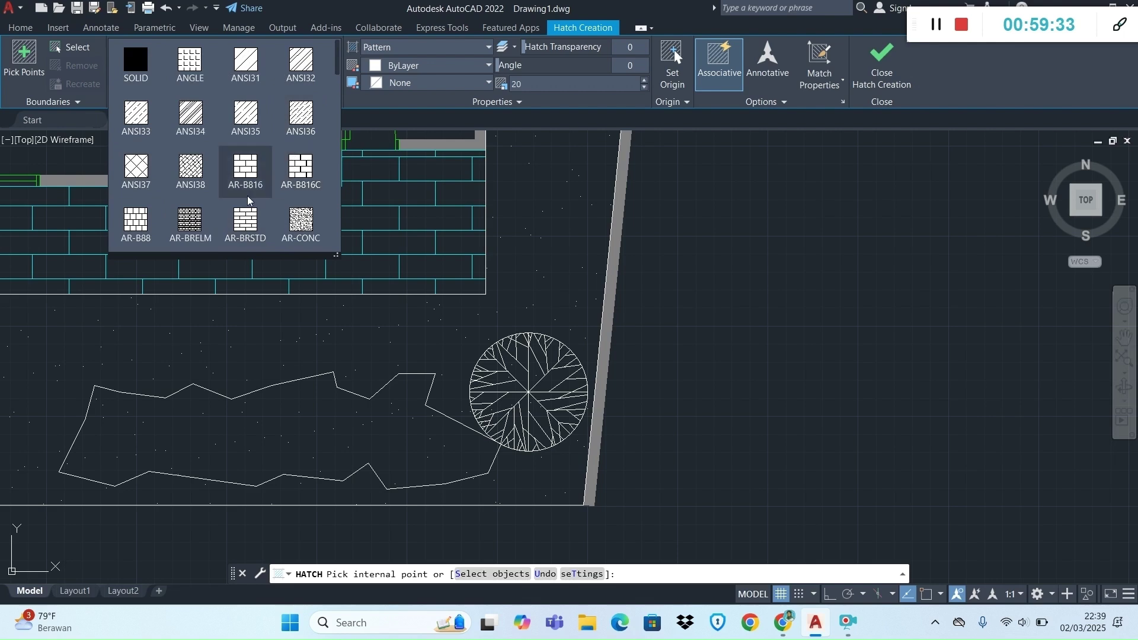
scroll(195, 205, "down", 1)
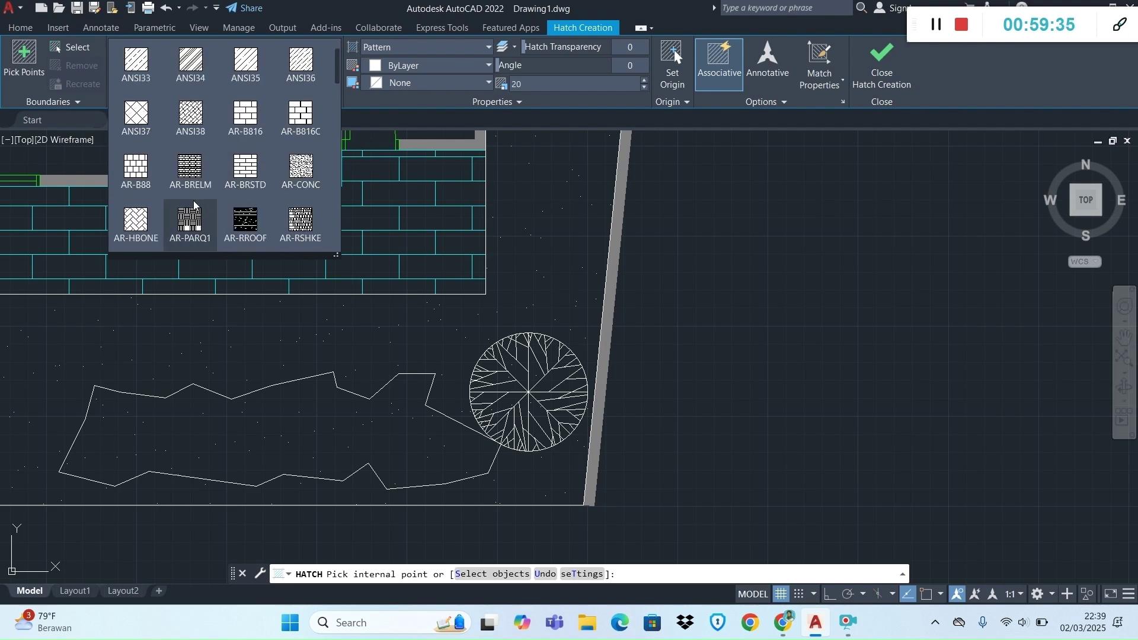
scroll(195, 205, "down", 1)
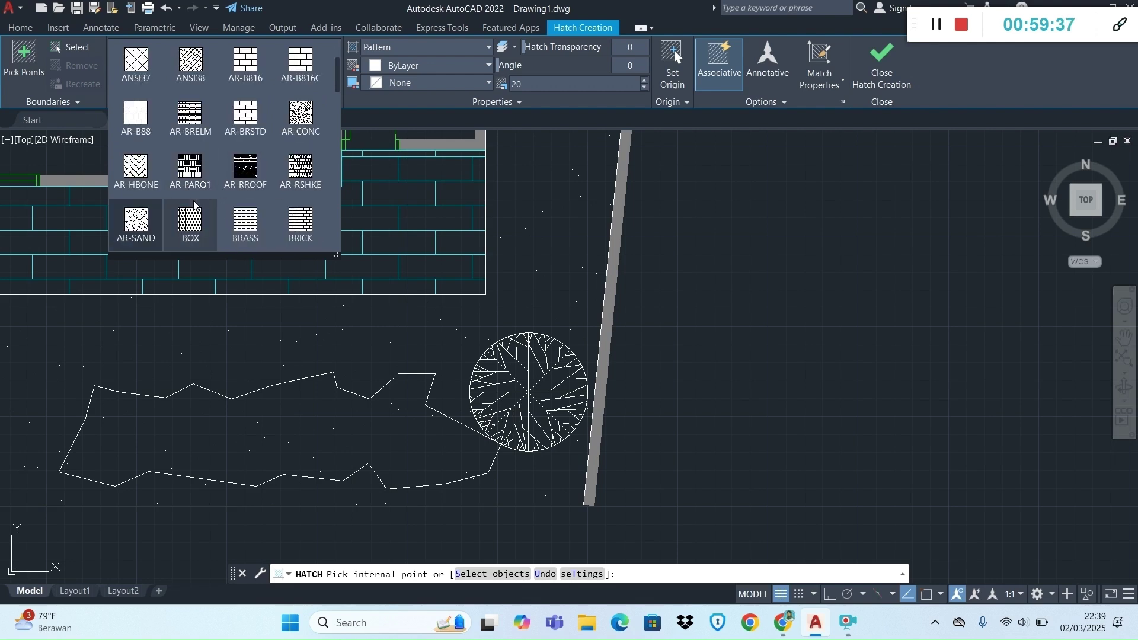
scroll(195, 205, "down", 1)
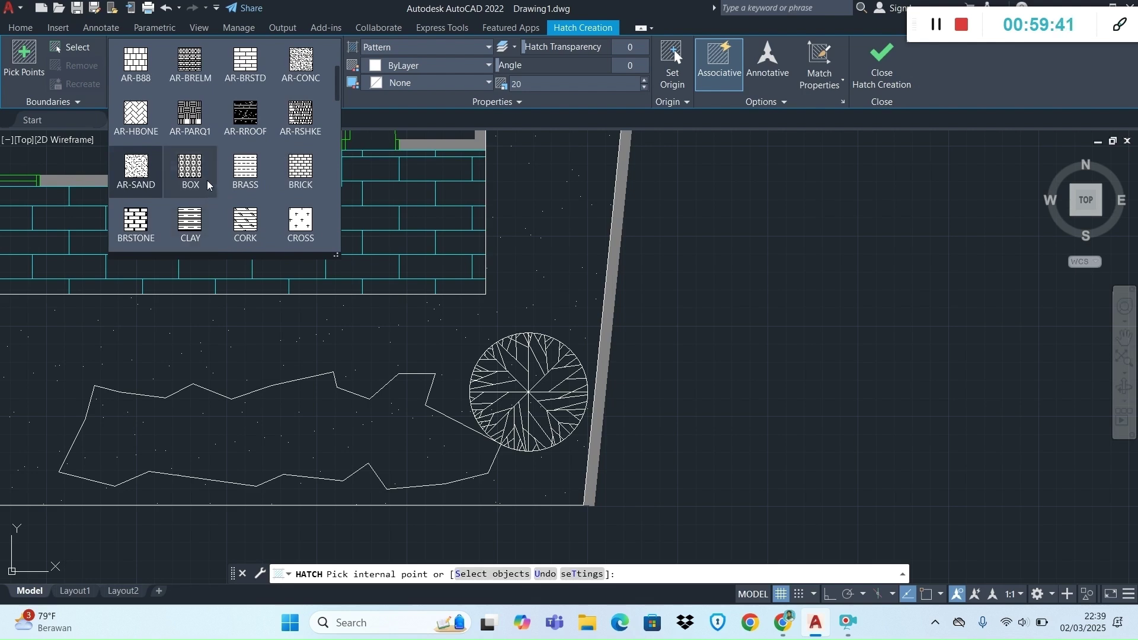
scroll(249, 177, "down", 1)
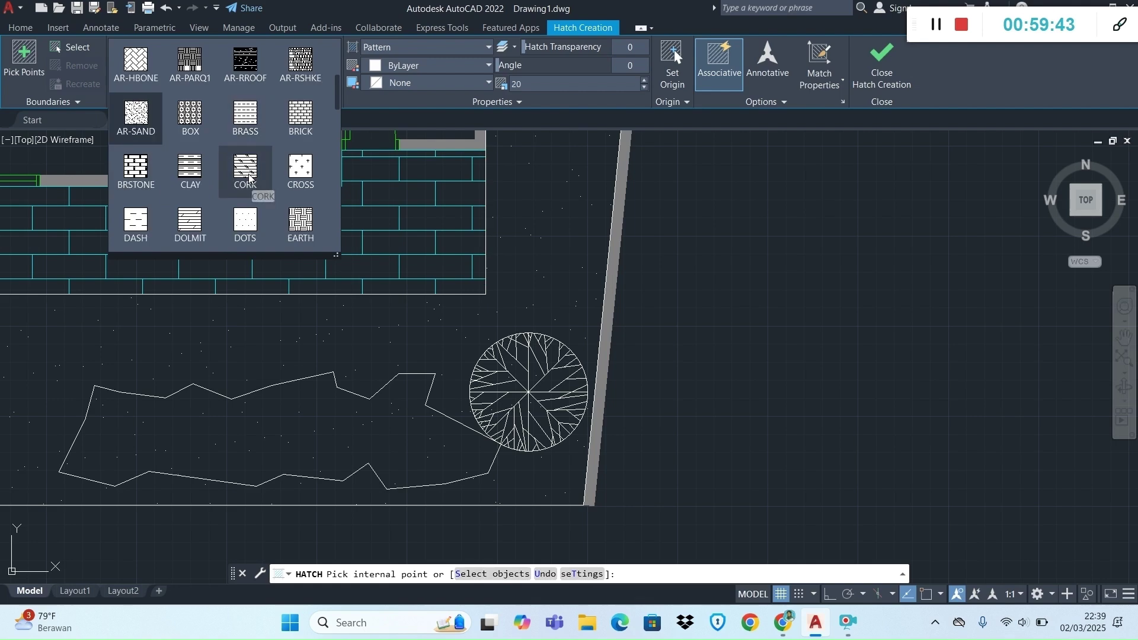
scroll(248, 177, "down", 1)
scroll(248, 177, "down", 1)
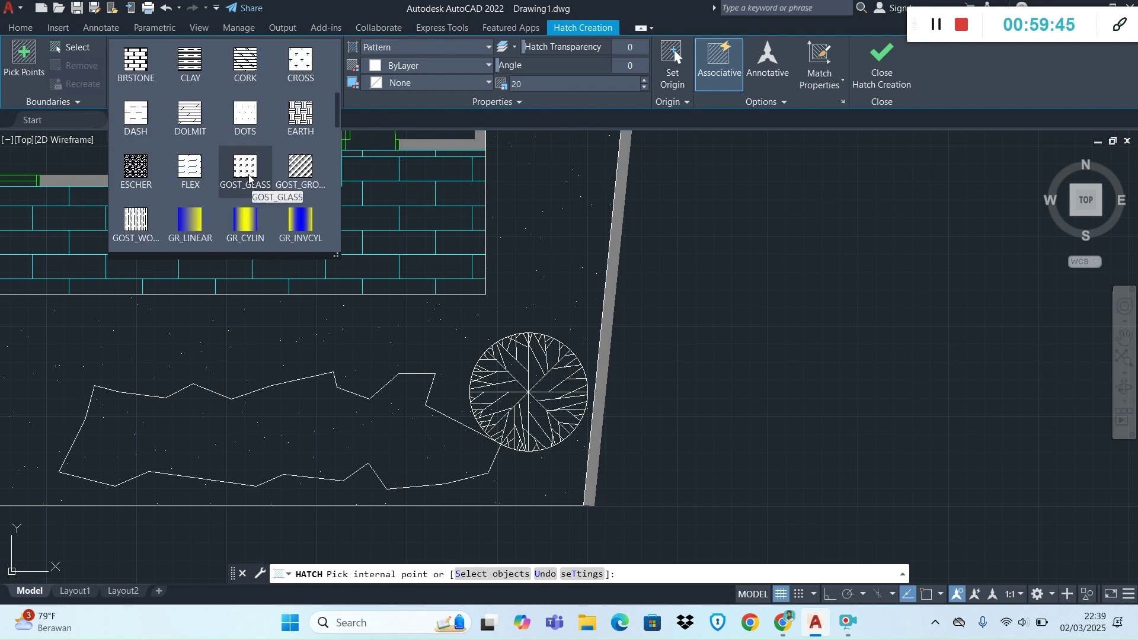
scroll(296, 202, "down", 4)
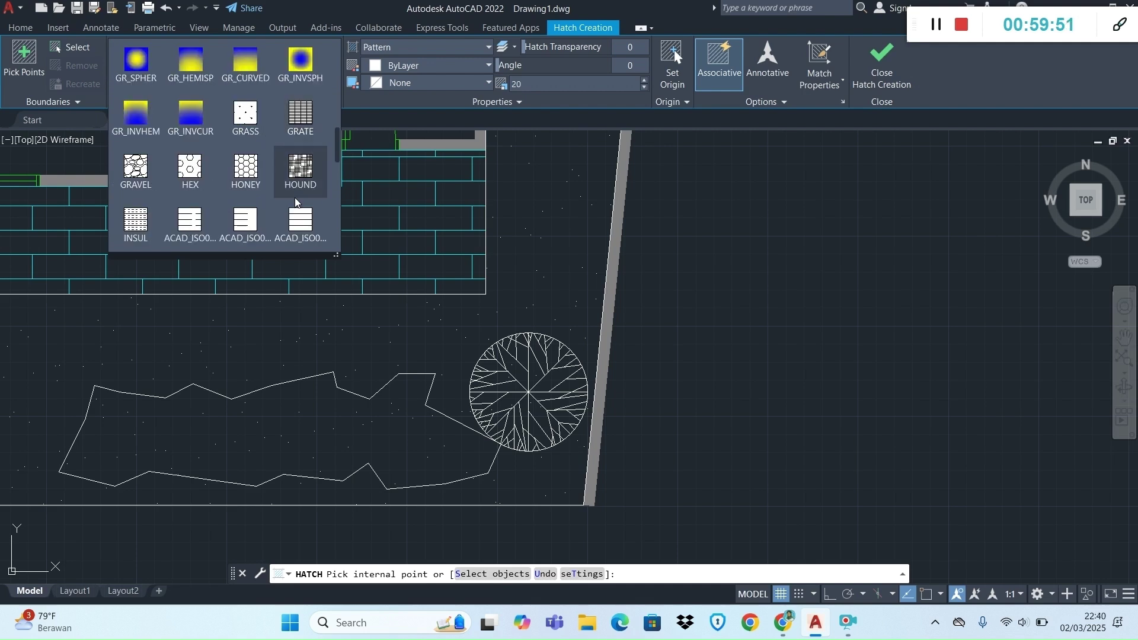
scroll(296, 202, "down", 1)
scroll(296, 201, "up", 1)
left_click(248, 121)
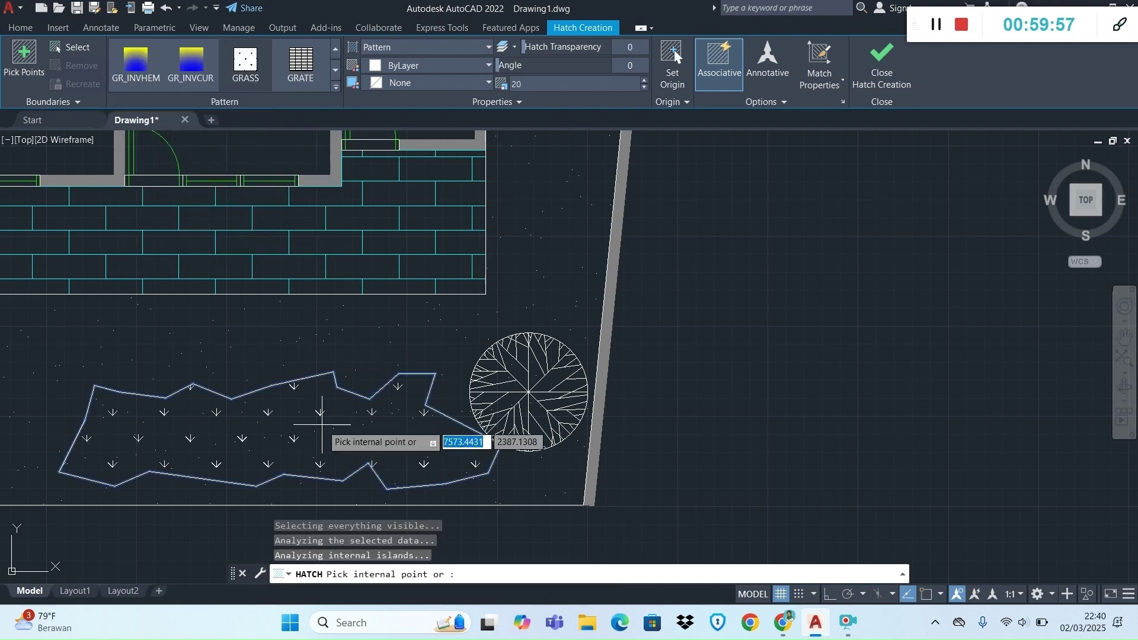
left_click(321, 424)
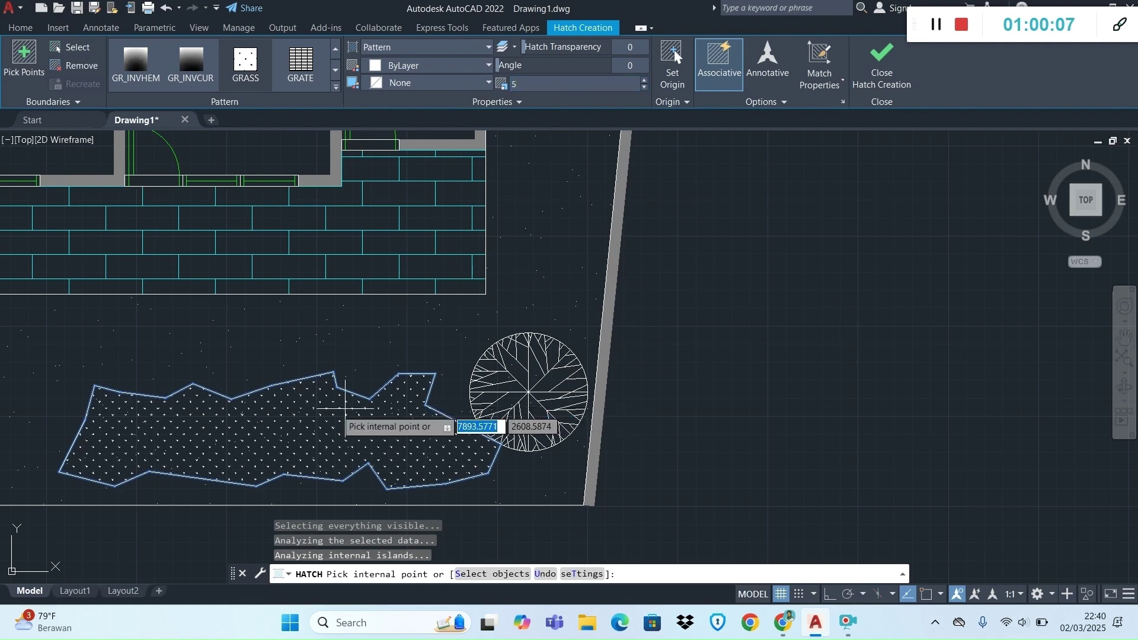
key("Escape")
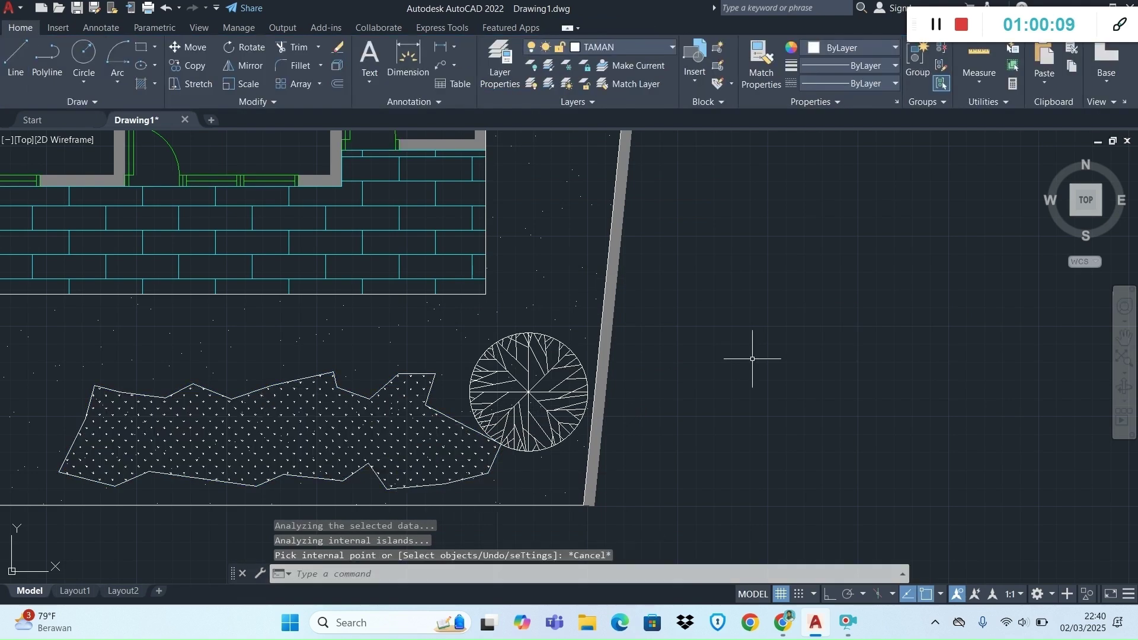
Check the whole site plan with its garden, and read the module's following pages on labelling the rooms with text.
scroll(502, 352, "down", 5)
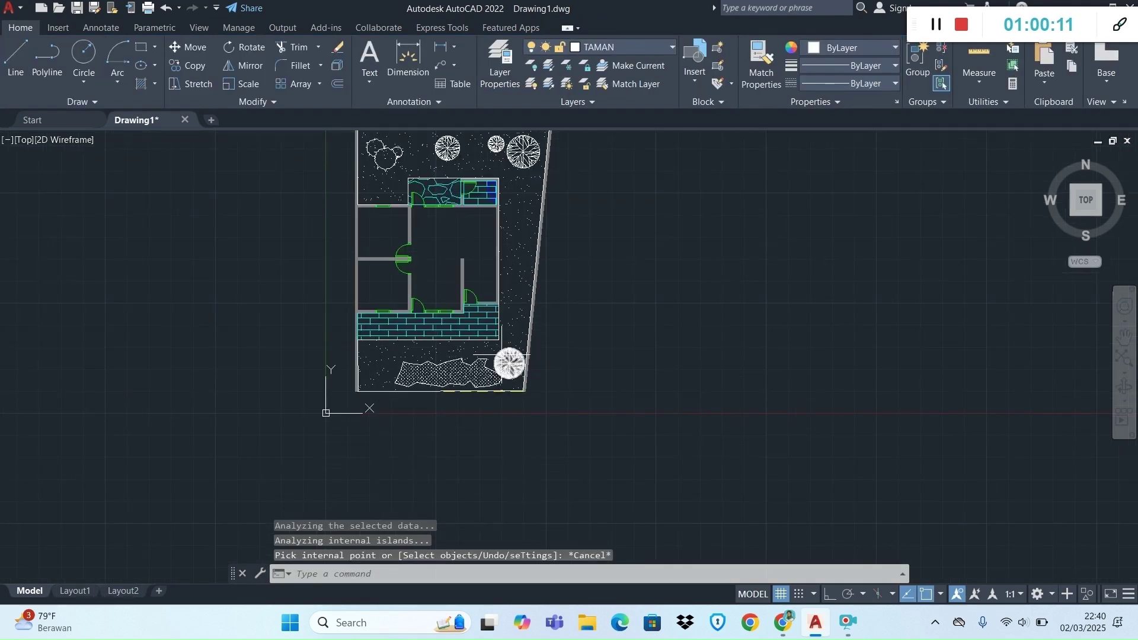
scroll(508, 274, "down", 2)
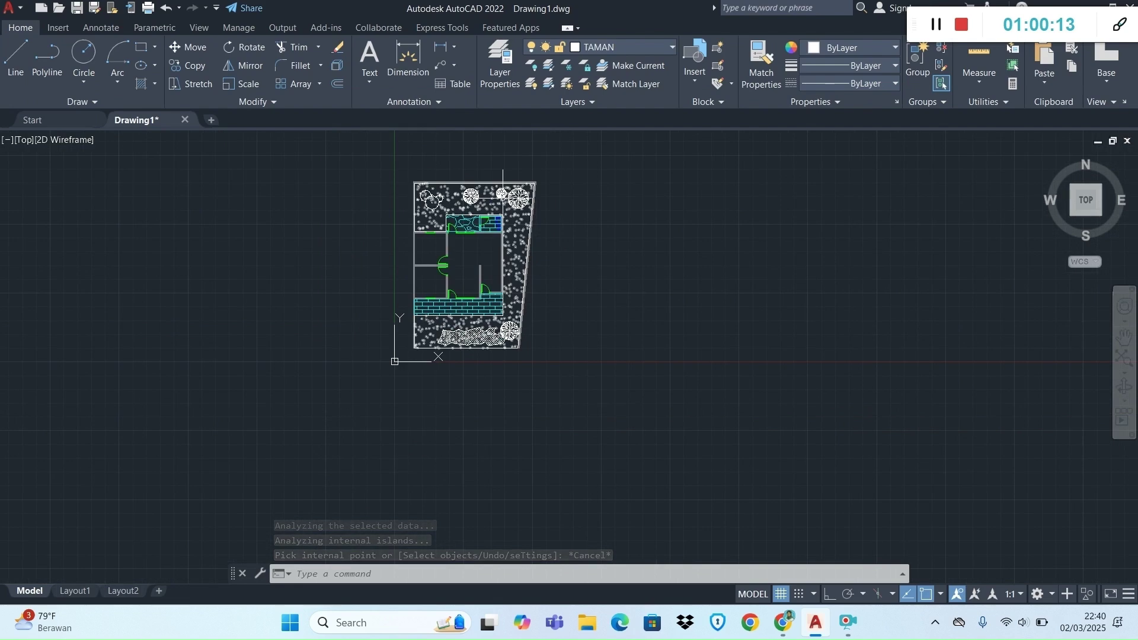
scroll(516, 297, "up", 6)
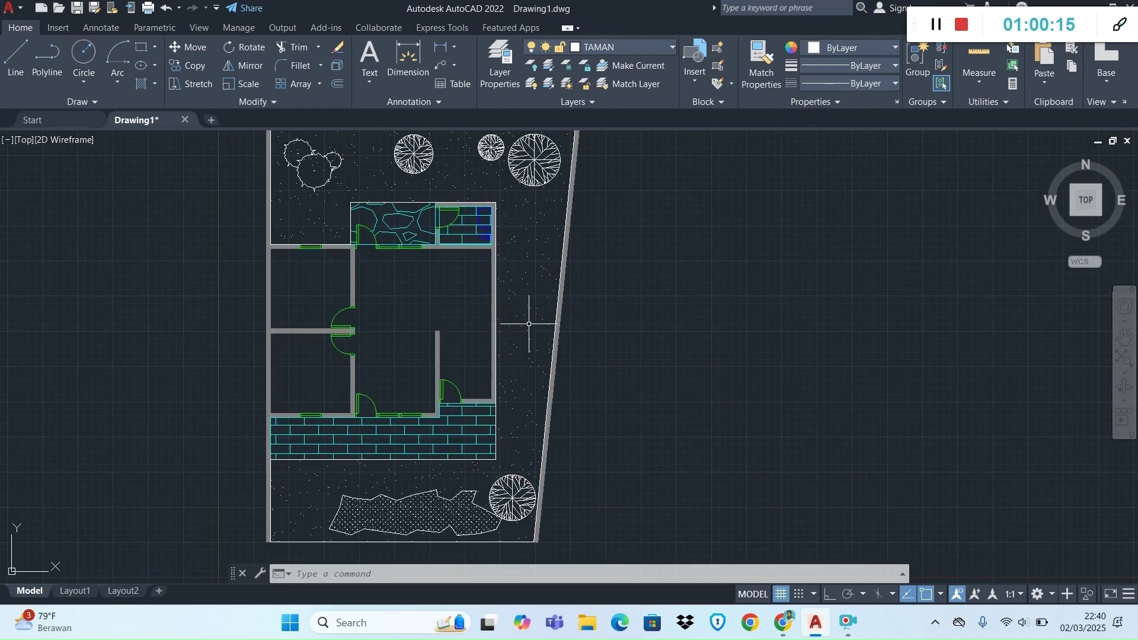
key("alt+Tab")
scroll(595, 325, "down", 8)
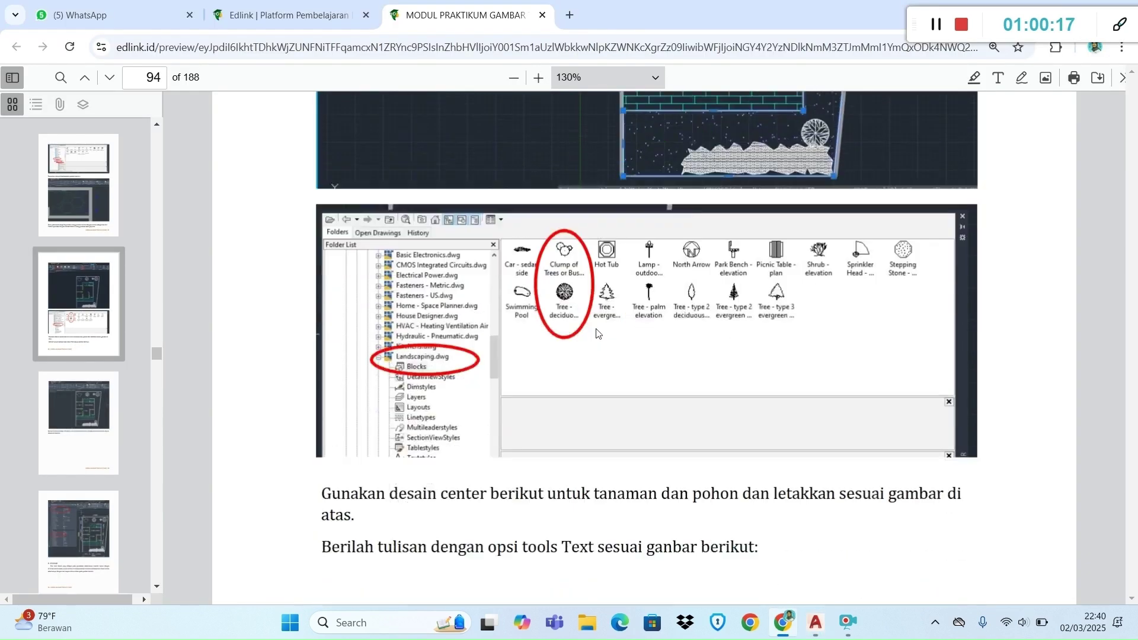
scroll(596, 330, "down", 7)
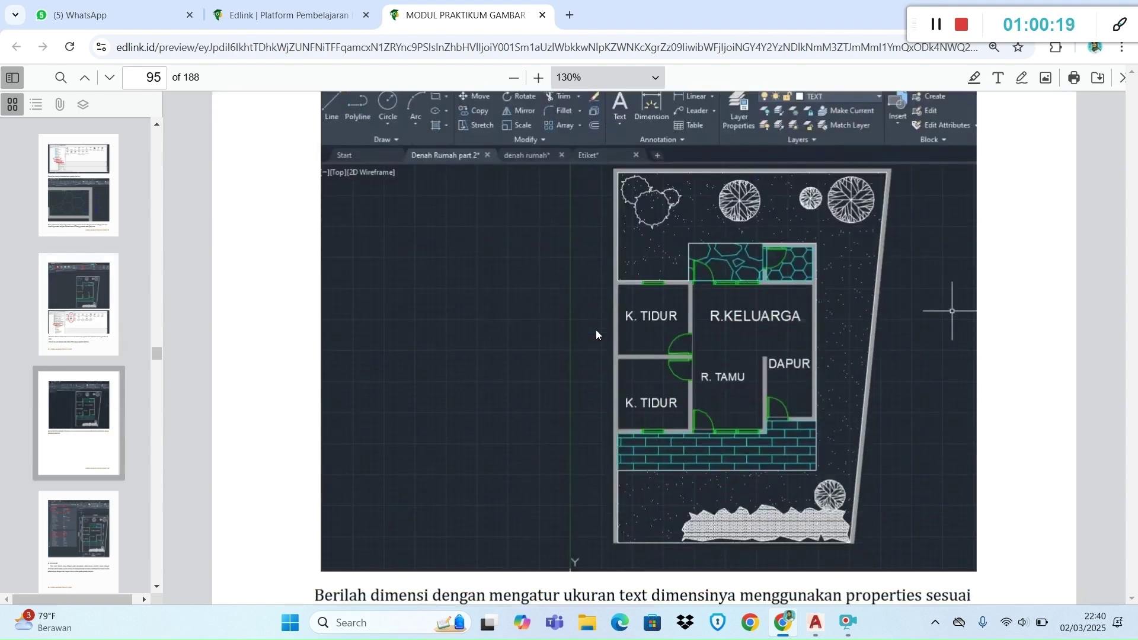
key("alt+Tab")
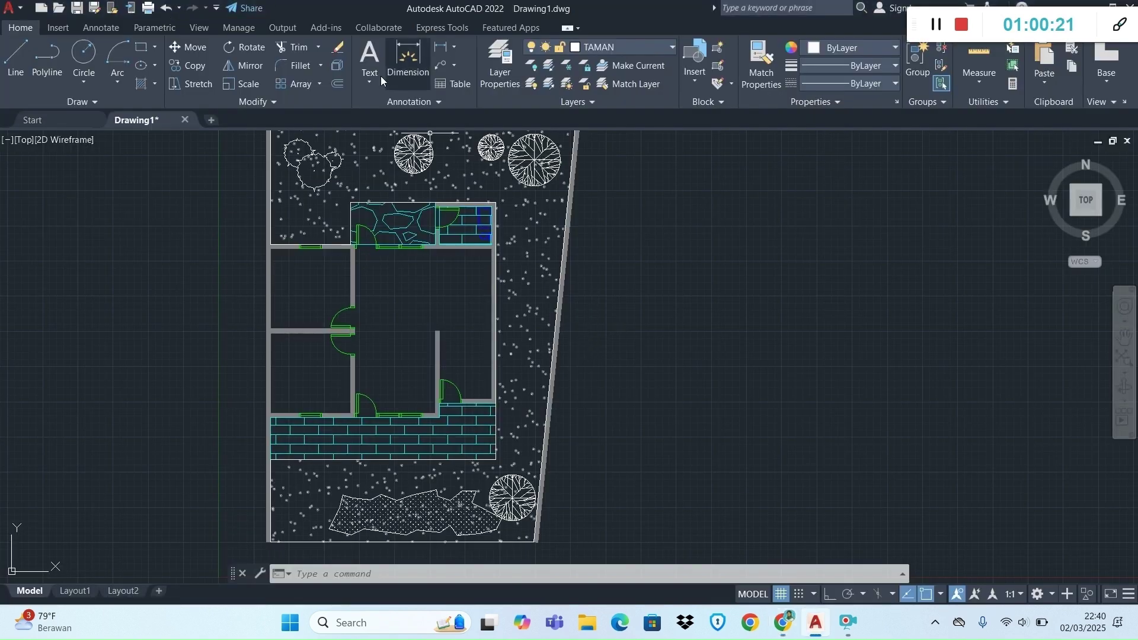
Create a multiline text reading "K. TIDUR" in the empty area east of the slanted boundary wall.
left_click(370, 77)
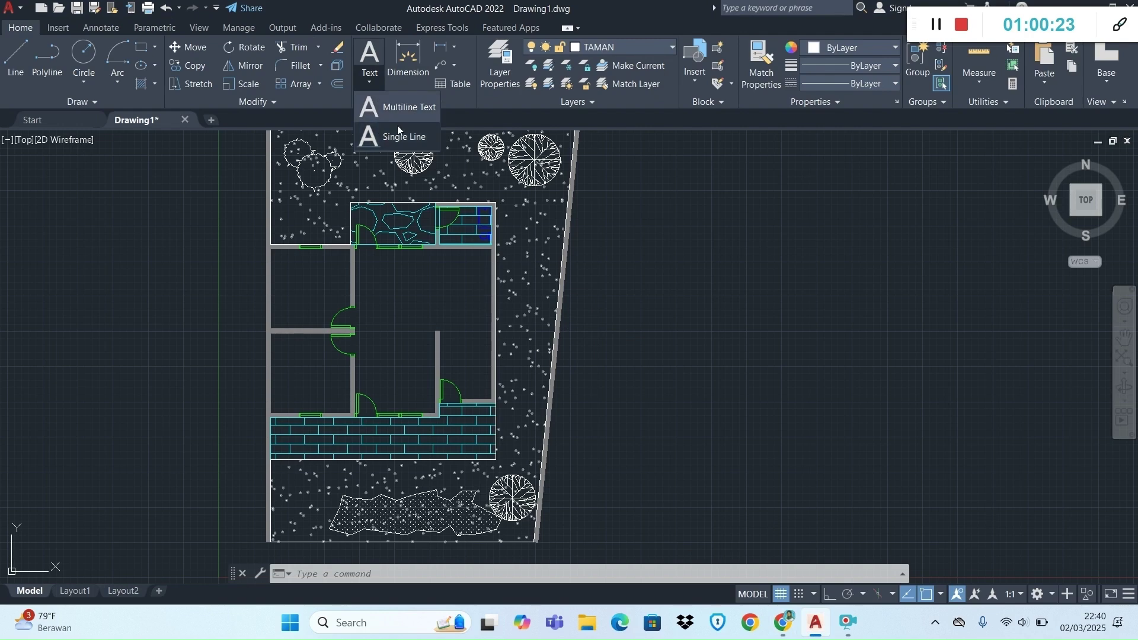
left_click(403, 109)
left_click(662, 295)
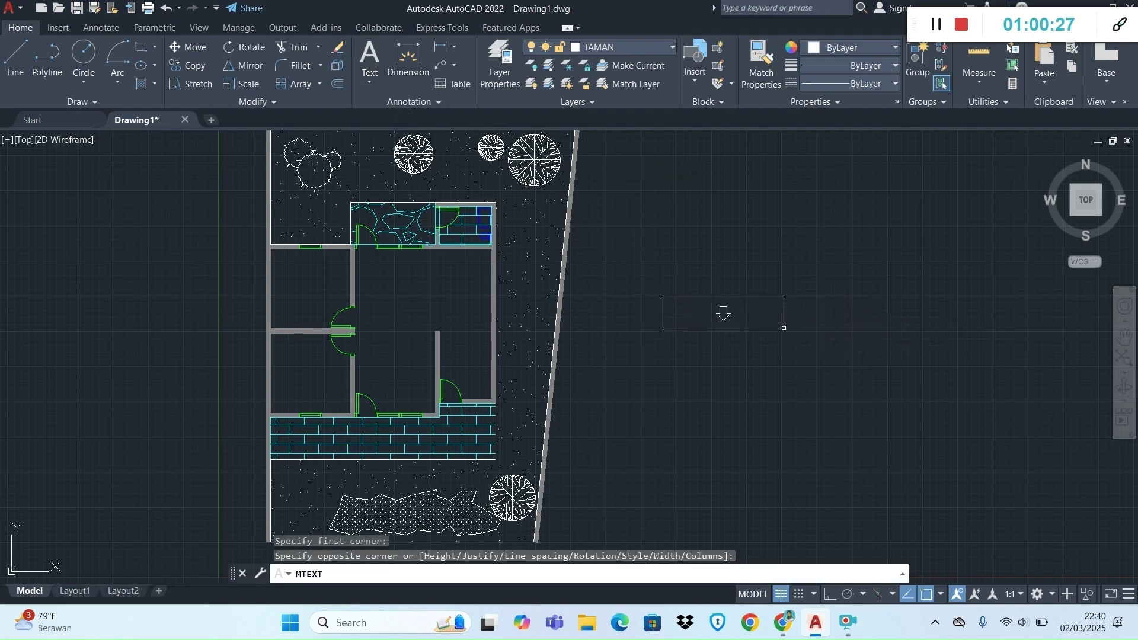
left_click(783, 328)
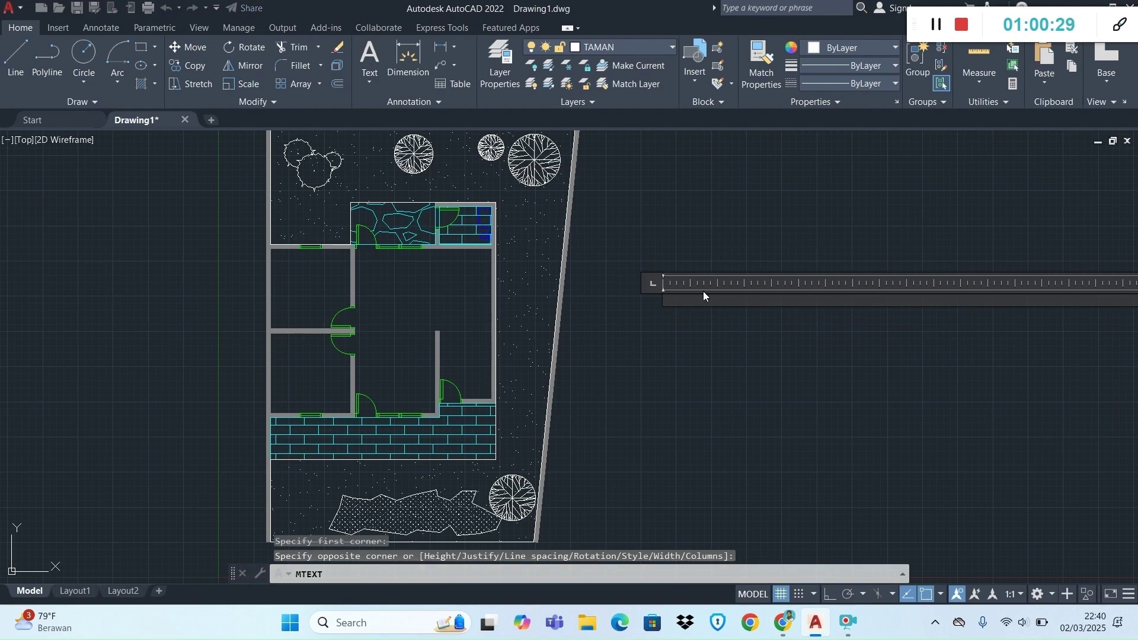
key("alt+Tab")
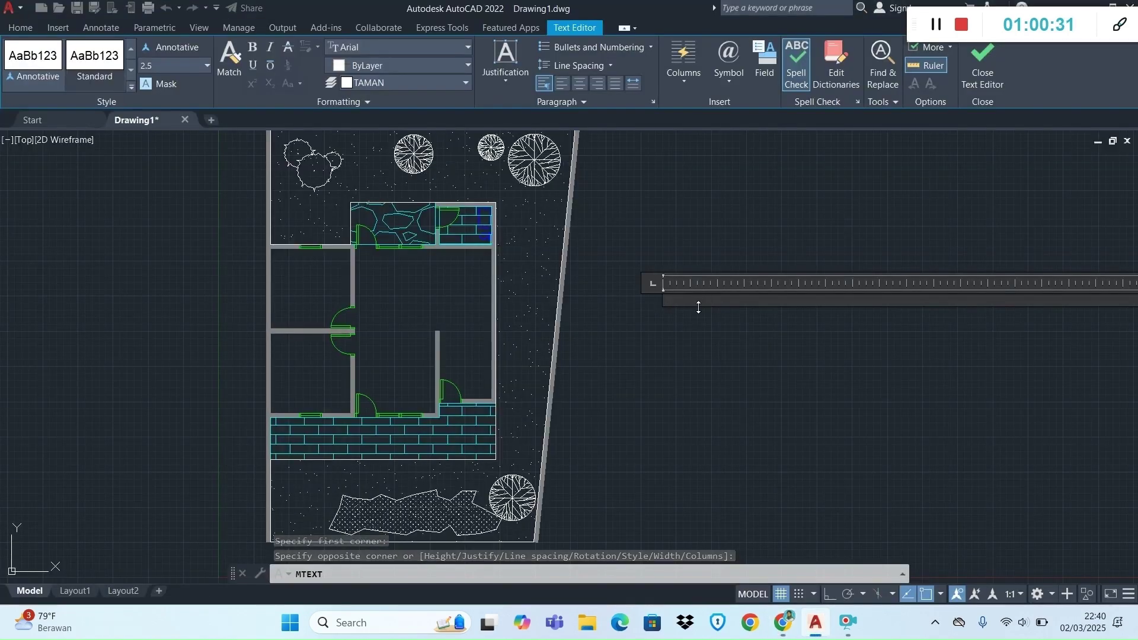
type("K. TIDUR")
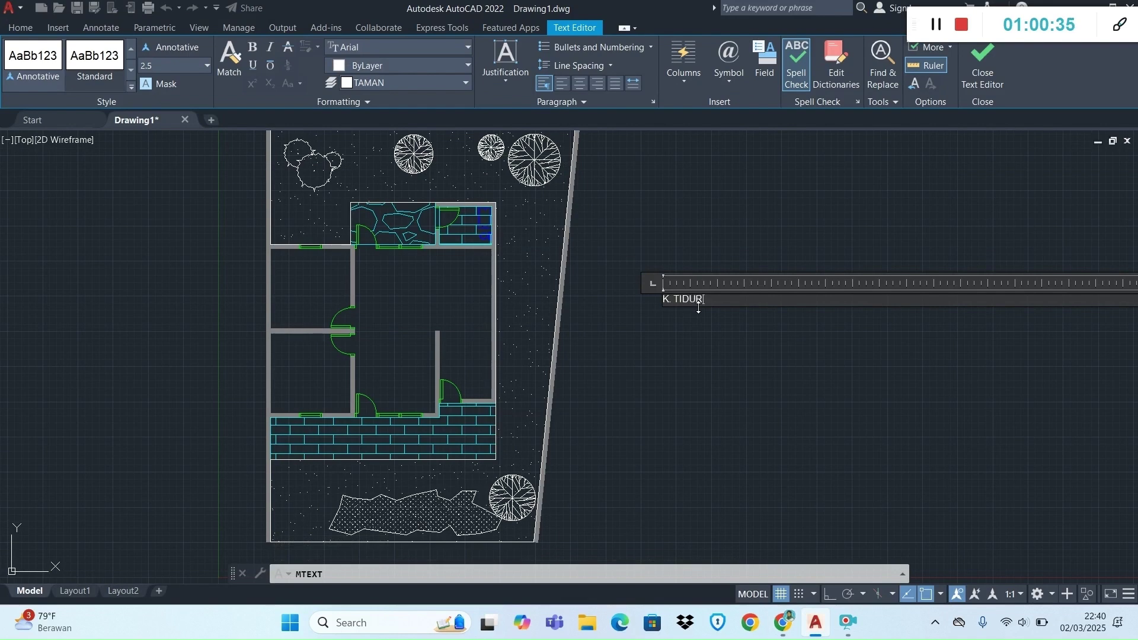
key("Escape")
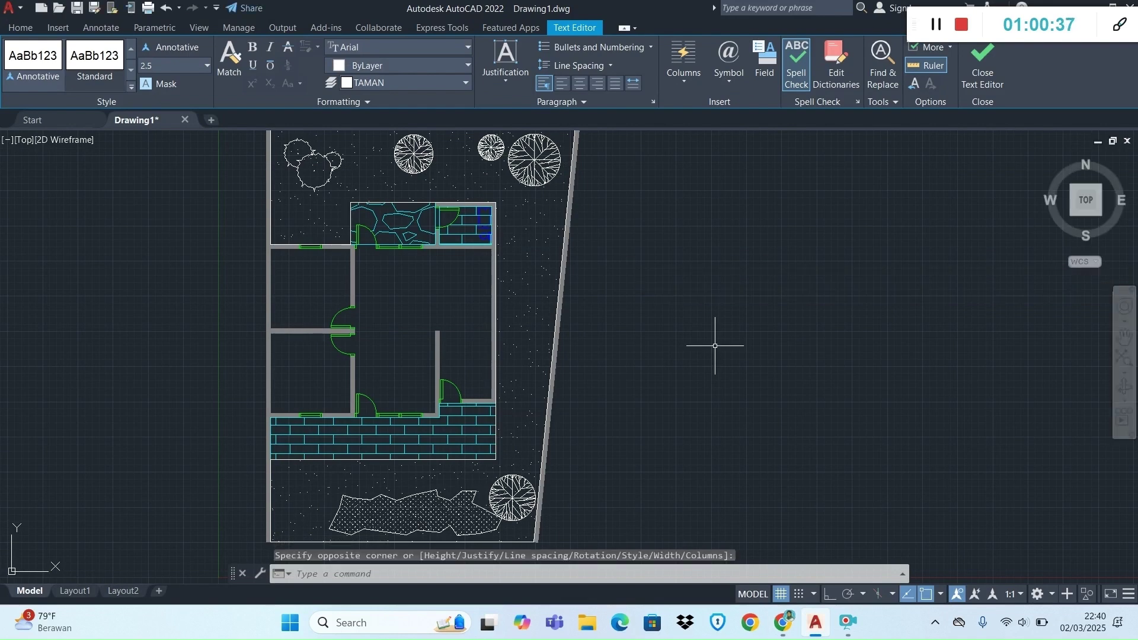
Select the K. TIDUR text east of the slanted boundary wall and narrow its text box from the eastern end.
left_click(729, 341)
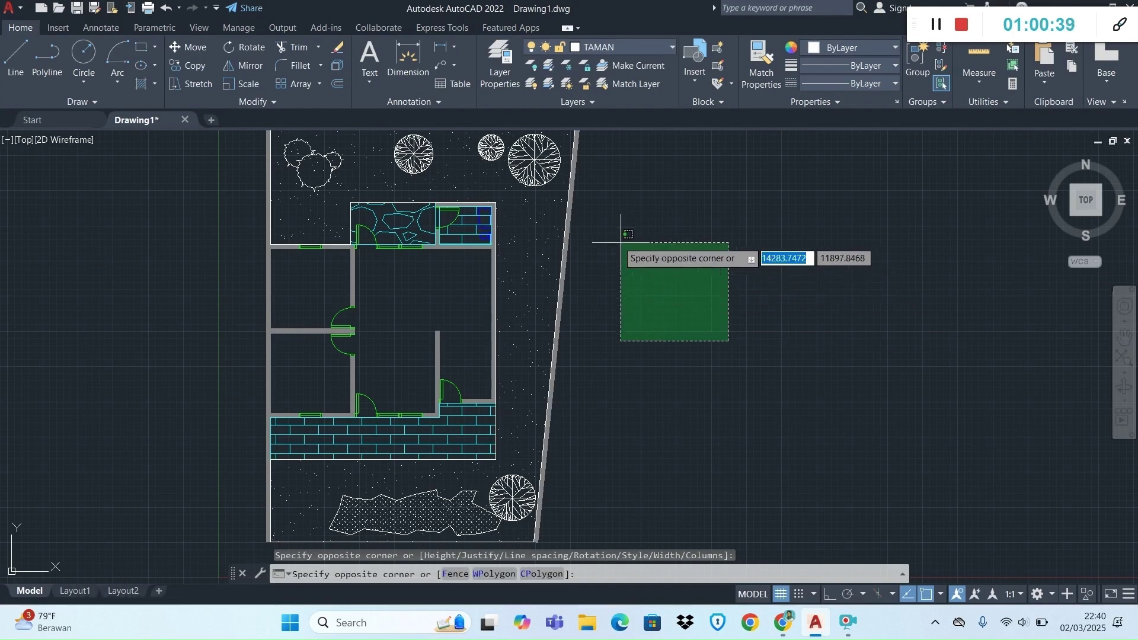
left_click(598, 242)
scroll(695, 298, "up", 4)
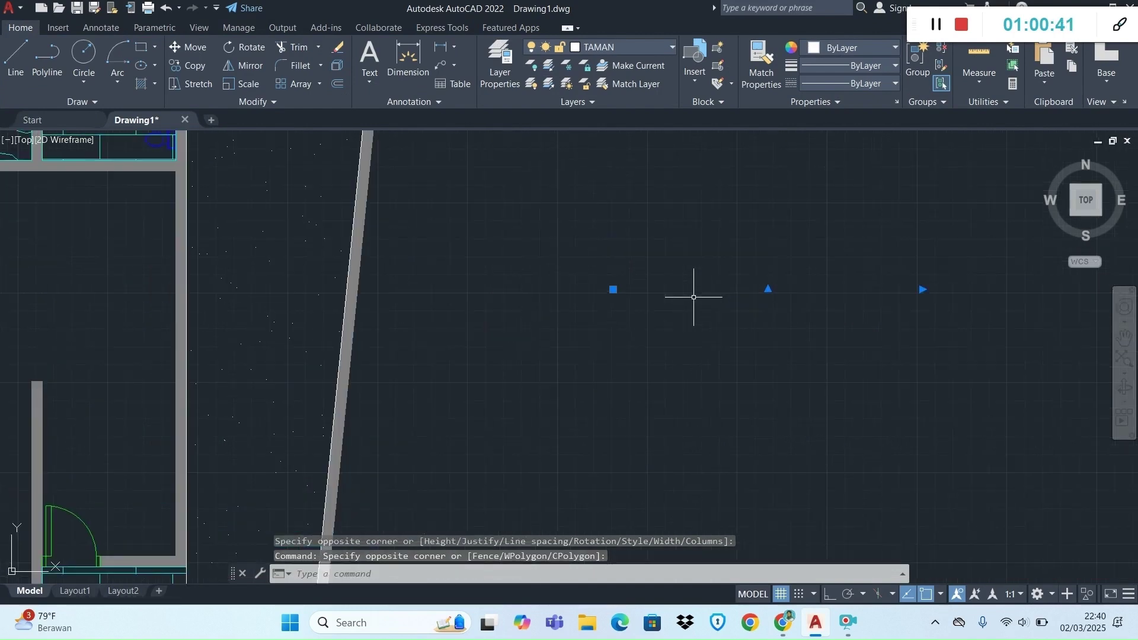
left_click(921, 290)
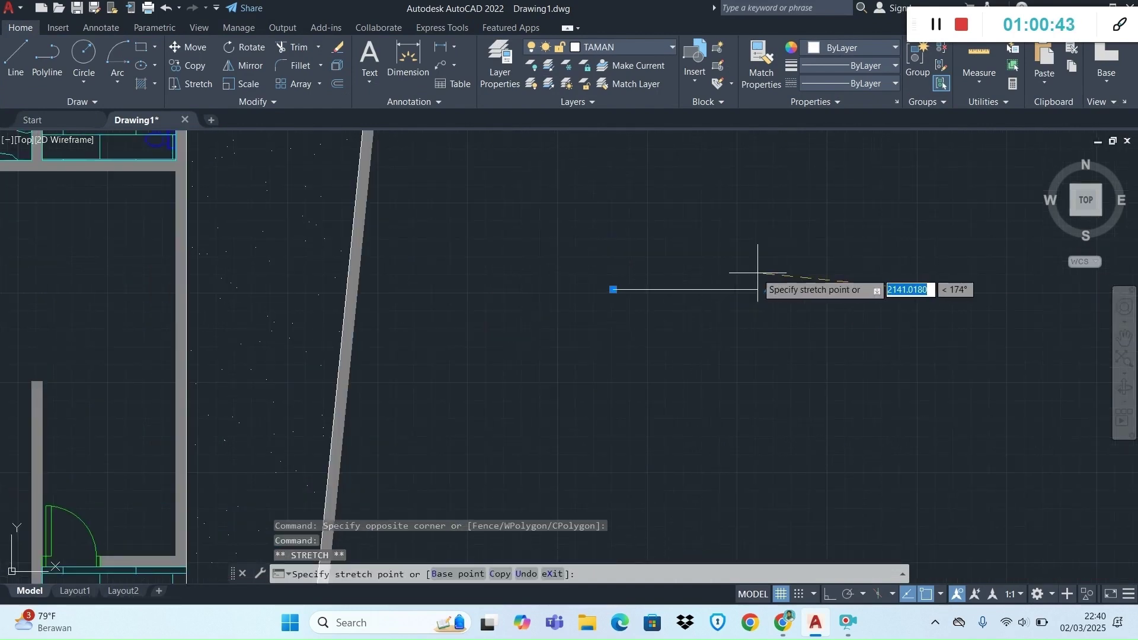
left_click(661, 289)
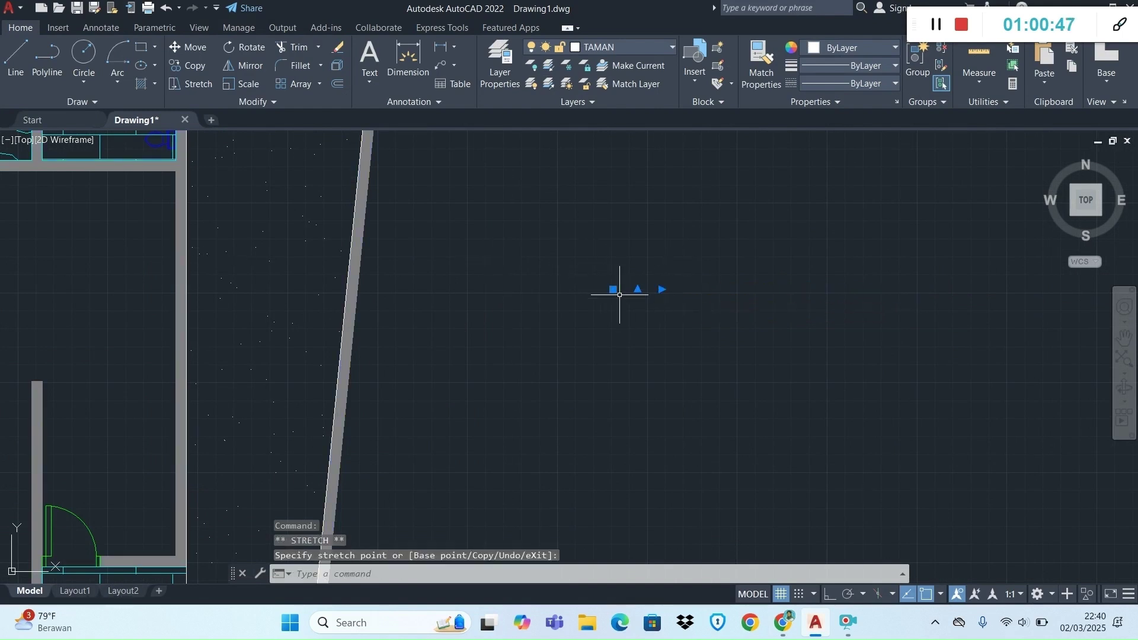
Open the properties of the K. TIDUR text and set its text height to 100.
right_click(620, 295)
left_click(663, 574)
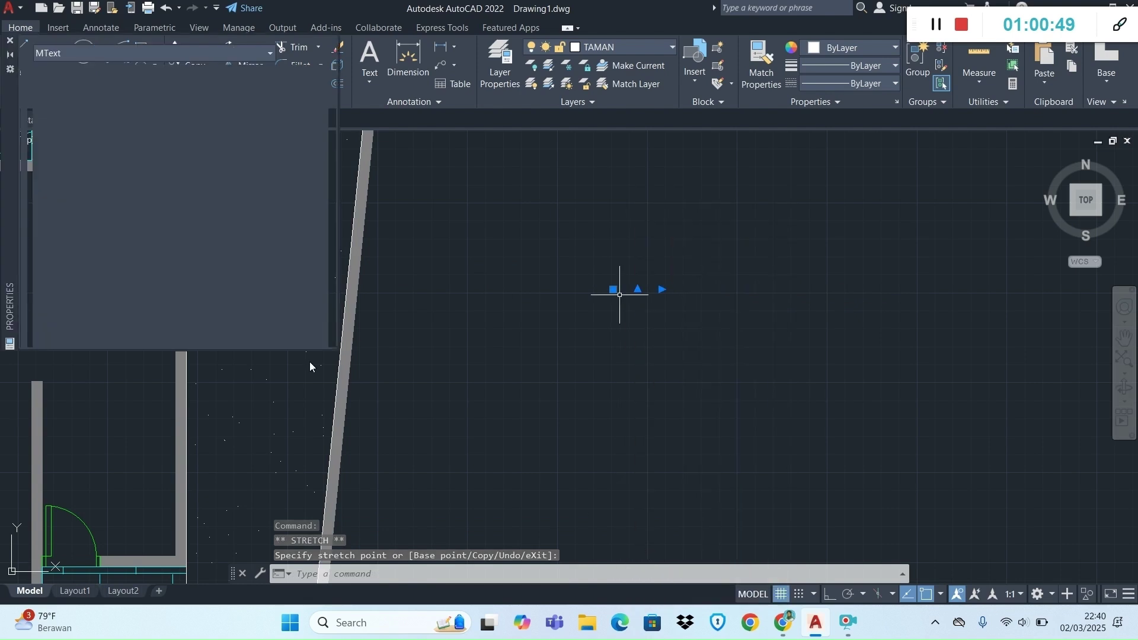
left_click(188, 134)
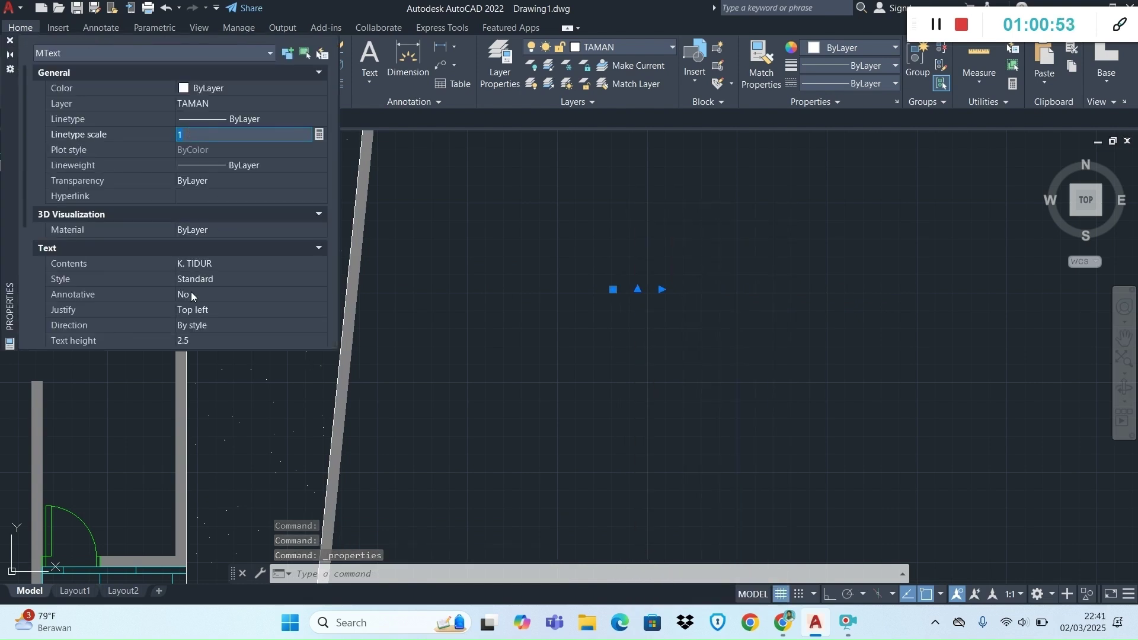
left_click(201, 341)
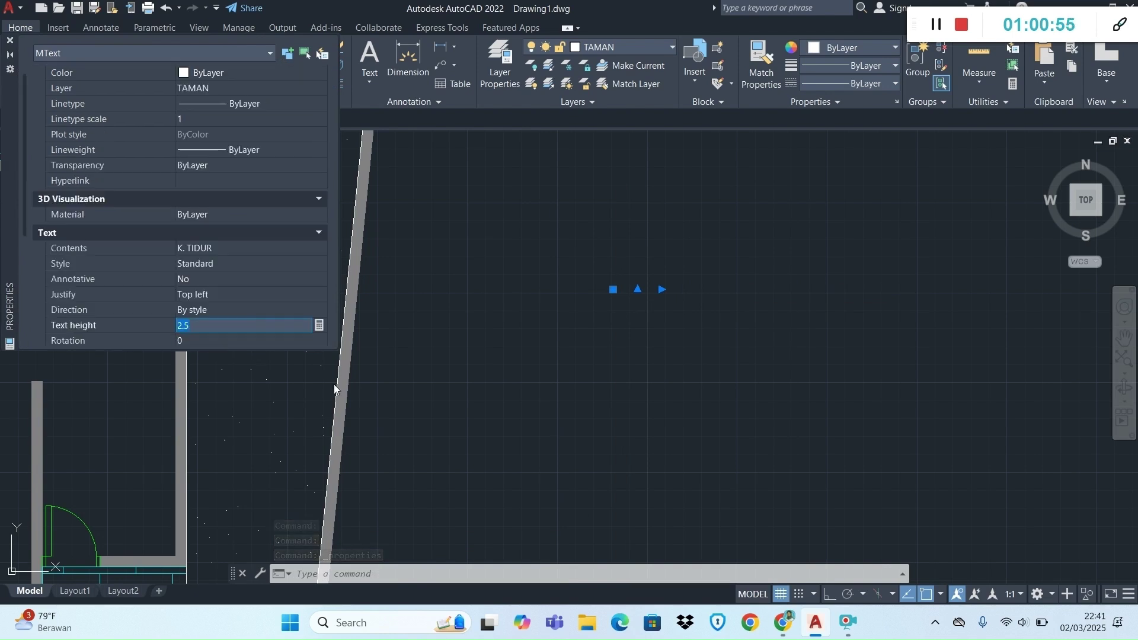
type("100")
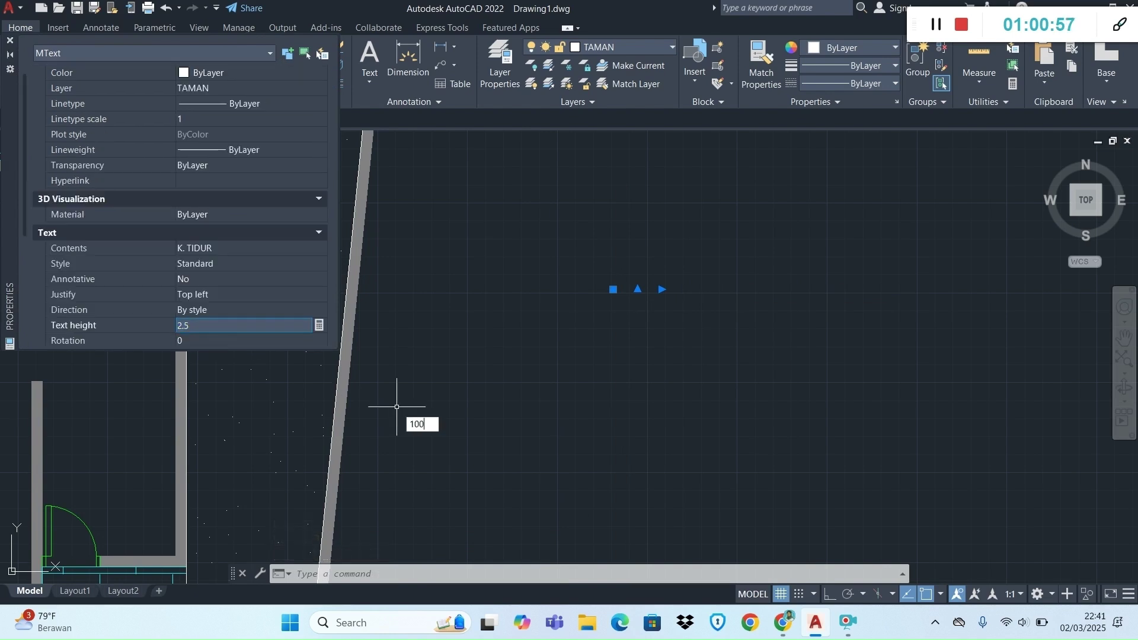
key("Return")
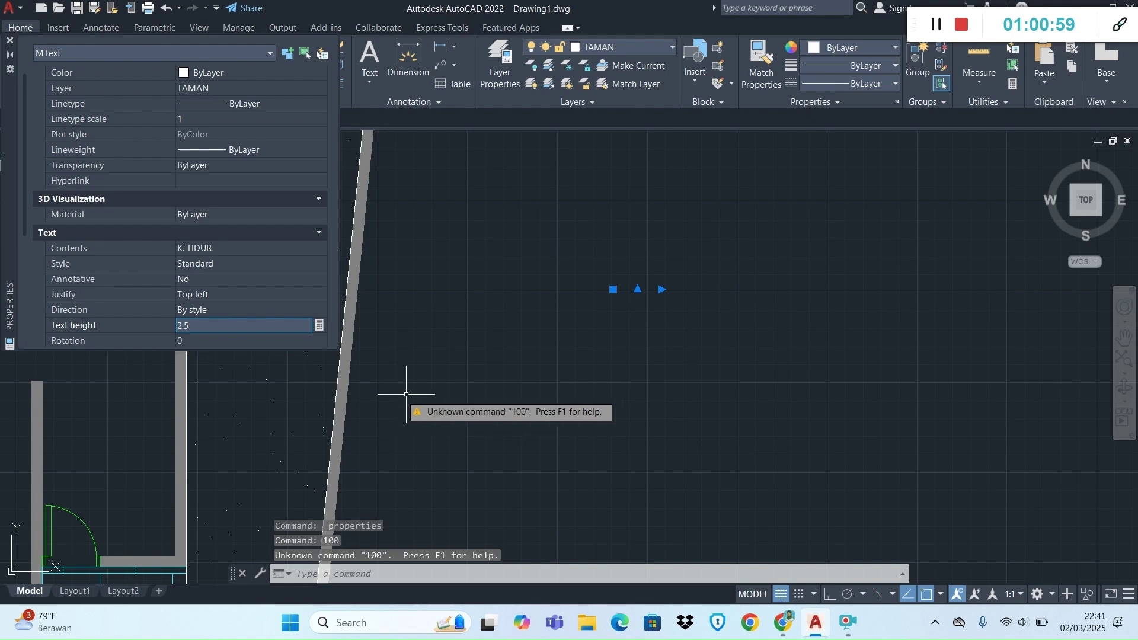
type("100")
scroll(192, 325, "down", 1)
left_click(191, 325)
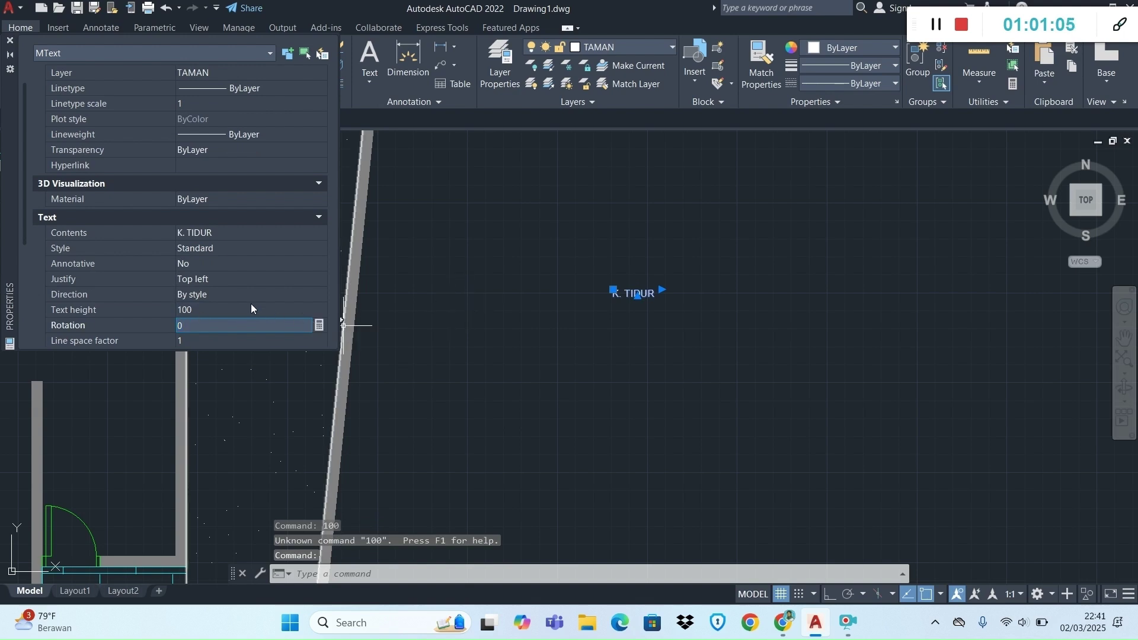
Set the label's text height to 200 and widen its text box to fit the wording on one line.
left_click(209, 309)
type("200")
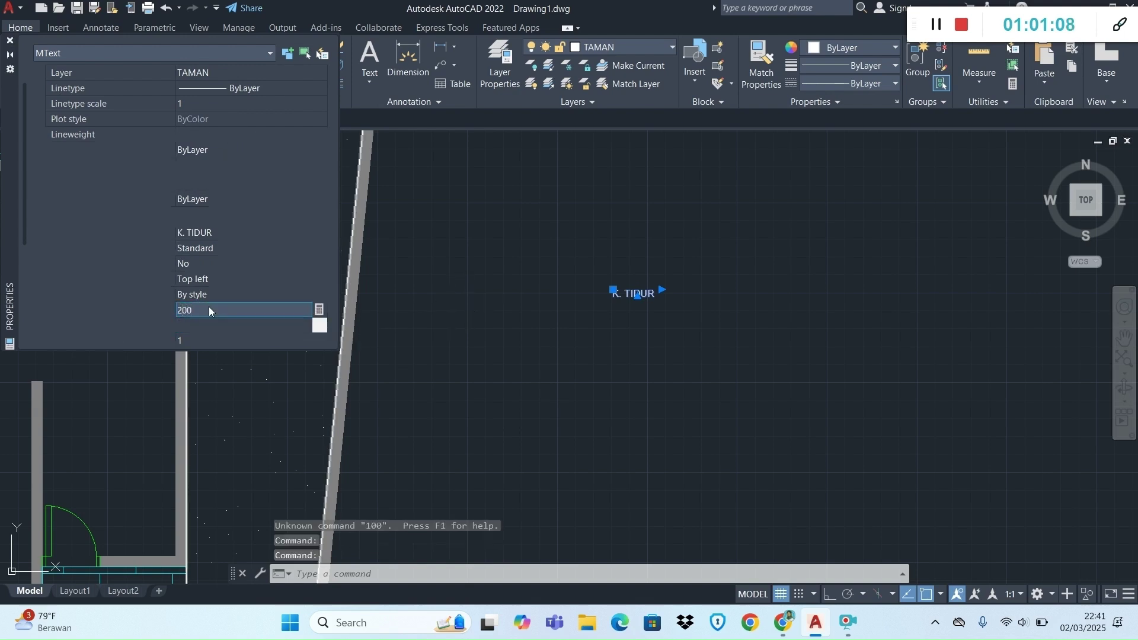
left_click(237, 325)
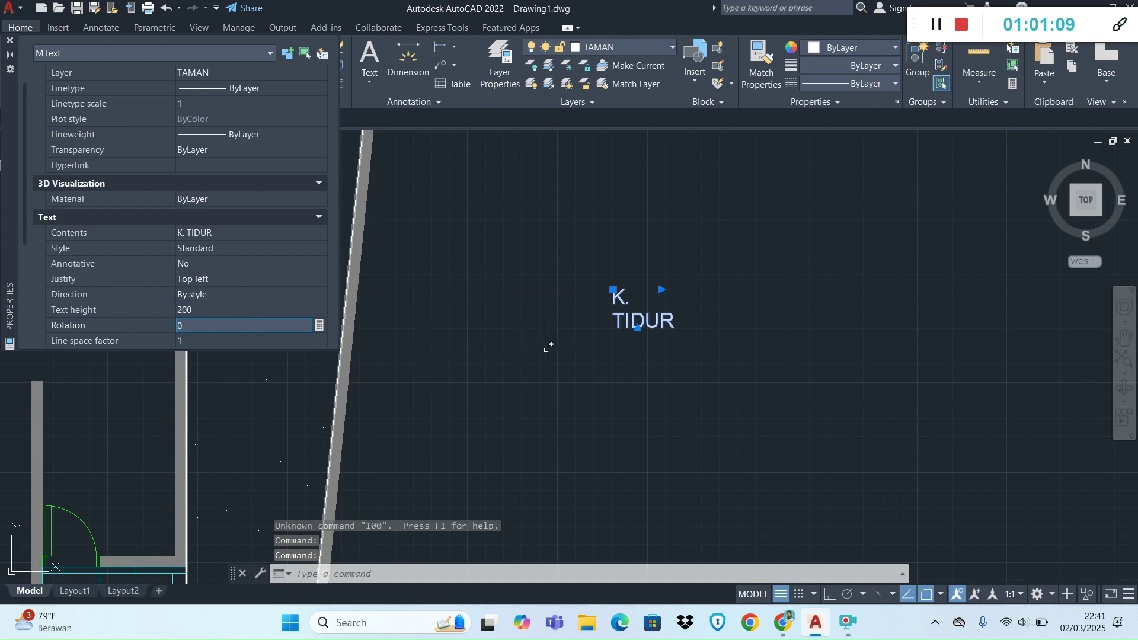
left_click(662, 289)
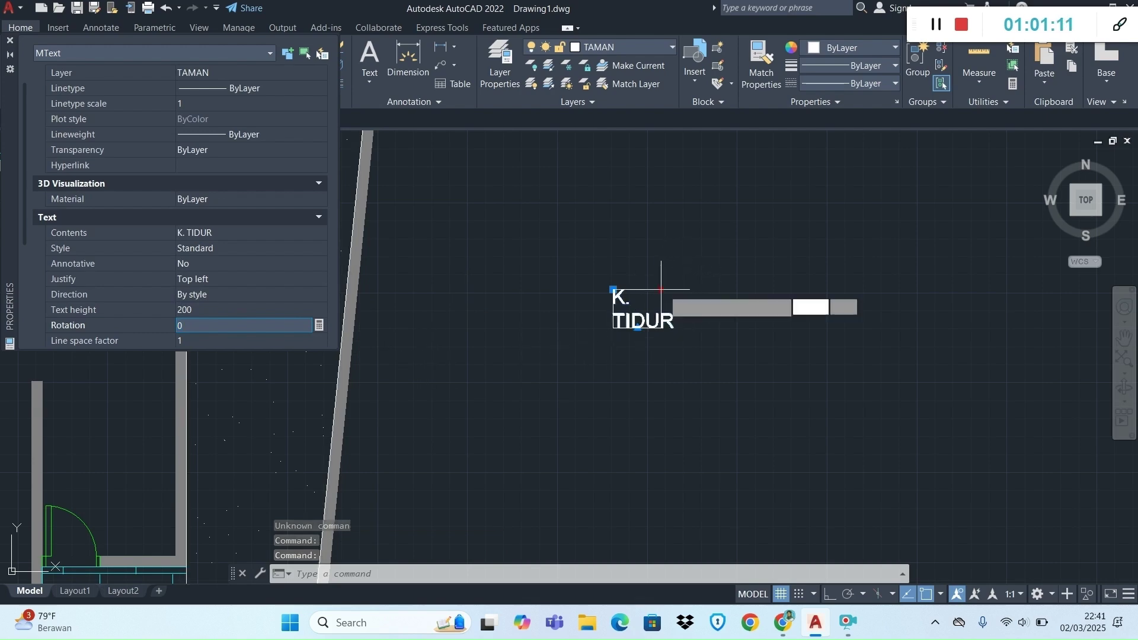
left_click(699, 290)
Following the module's room layout, move the K. TIDUR label into the northern bedroom on the house's west side.
key("alt+Tab")
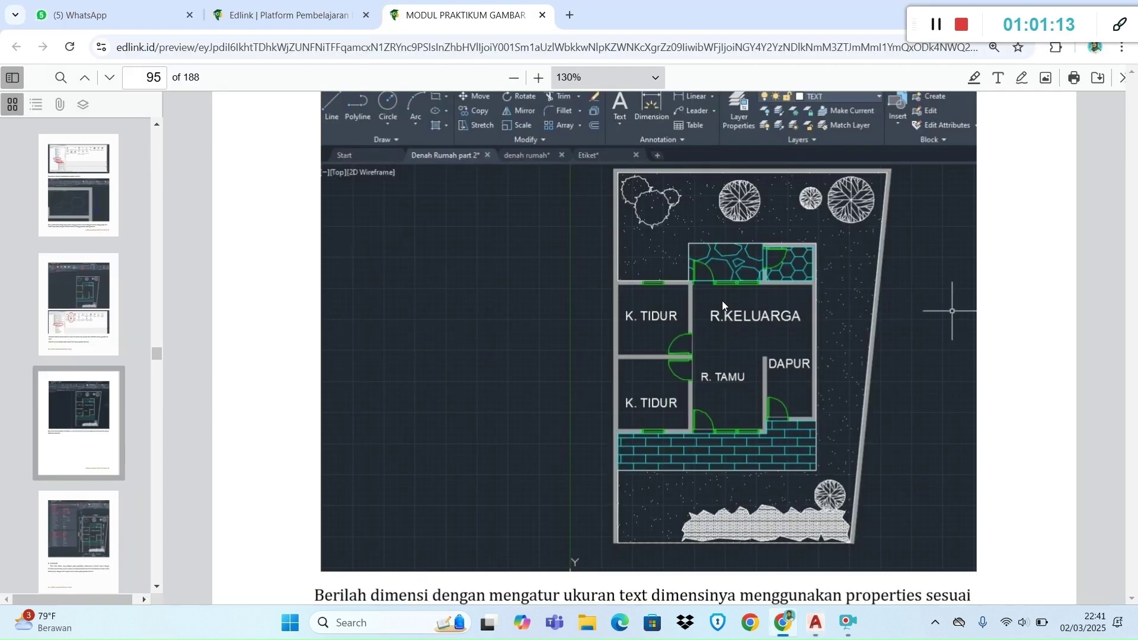
key("alt+Tab")
scroll(682, 363, "down", 4)
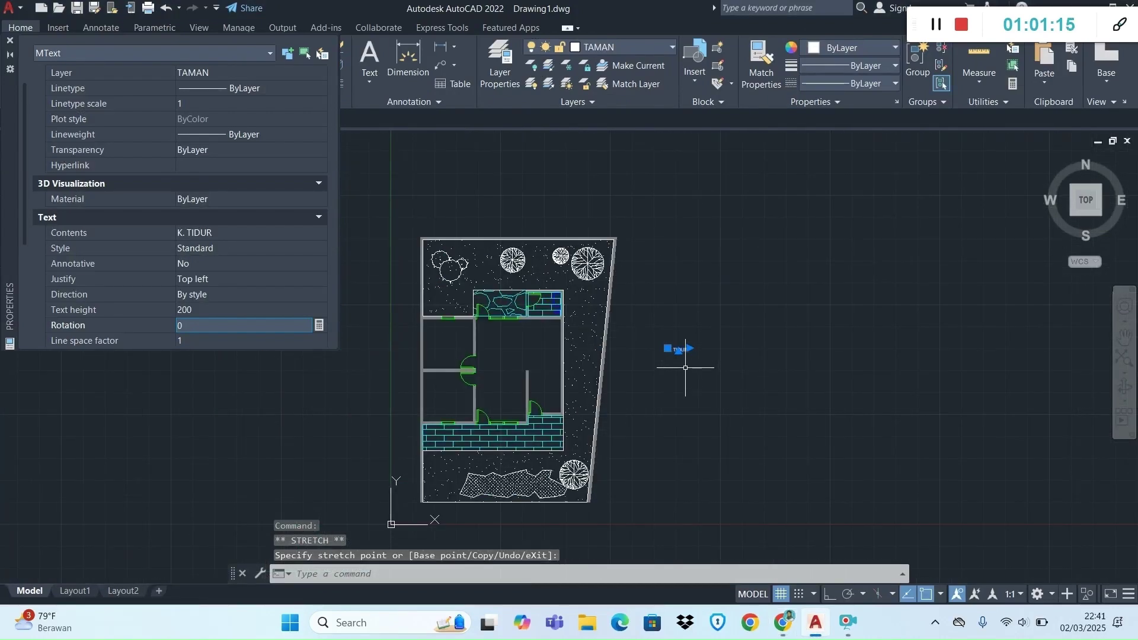
scroll(685, 367, "up", 1)
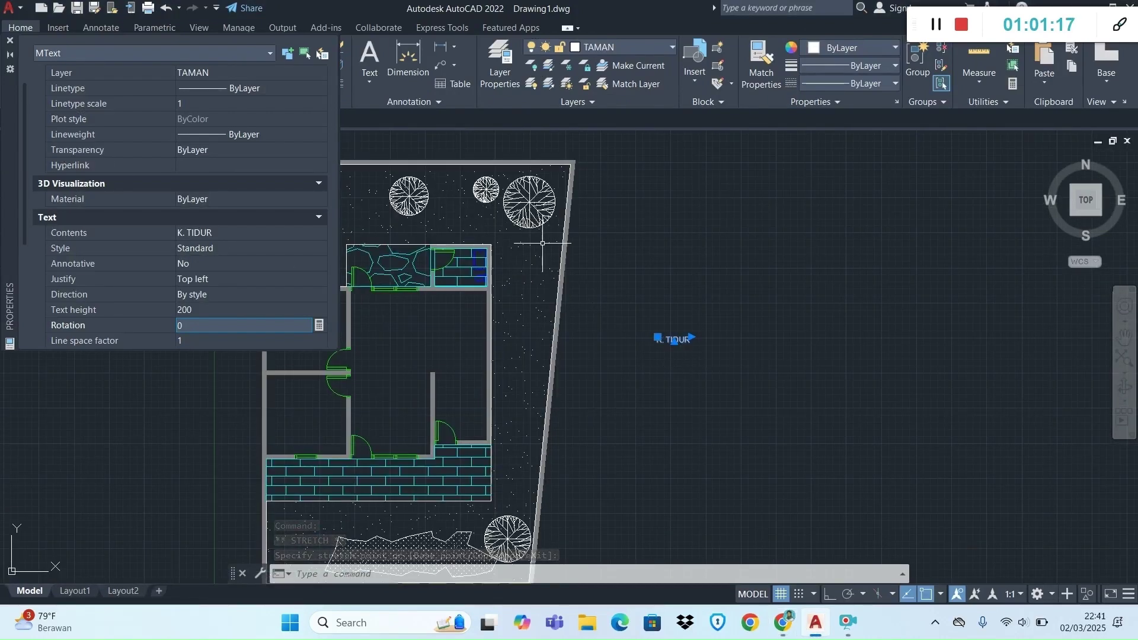
scroll(536, 253, "down", 4)
scroll(390, 291, "up", 4)
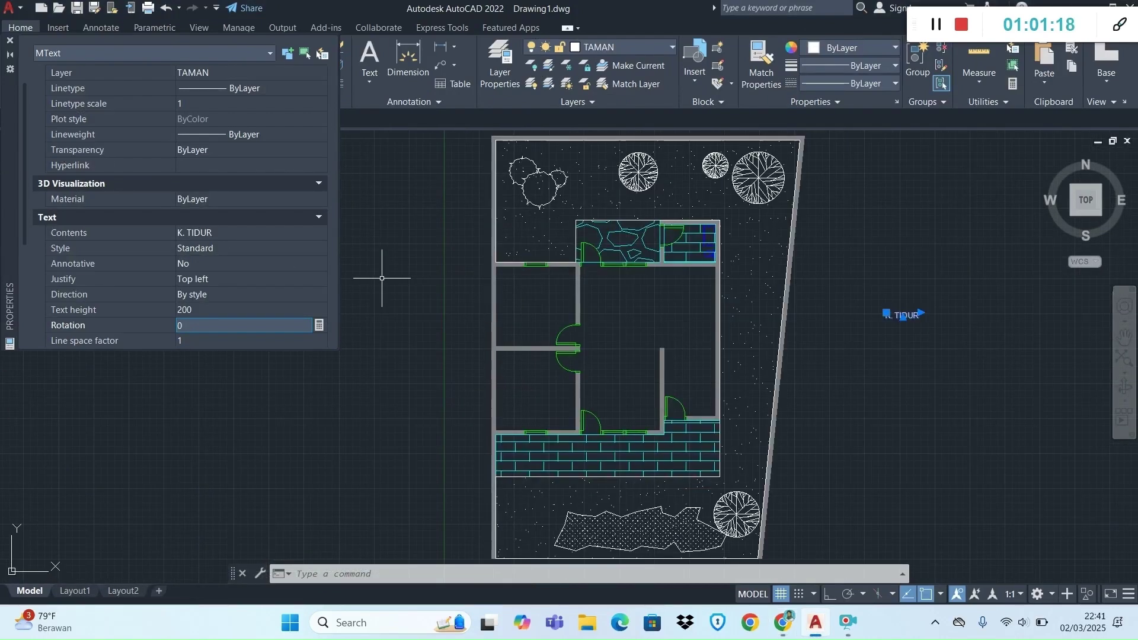
left_click(886, 313)
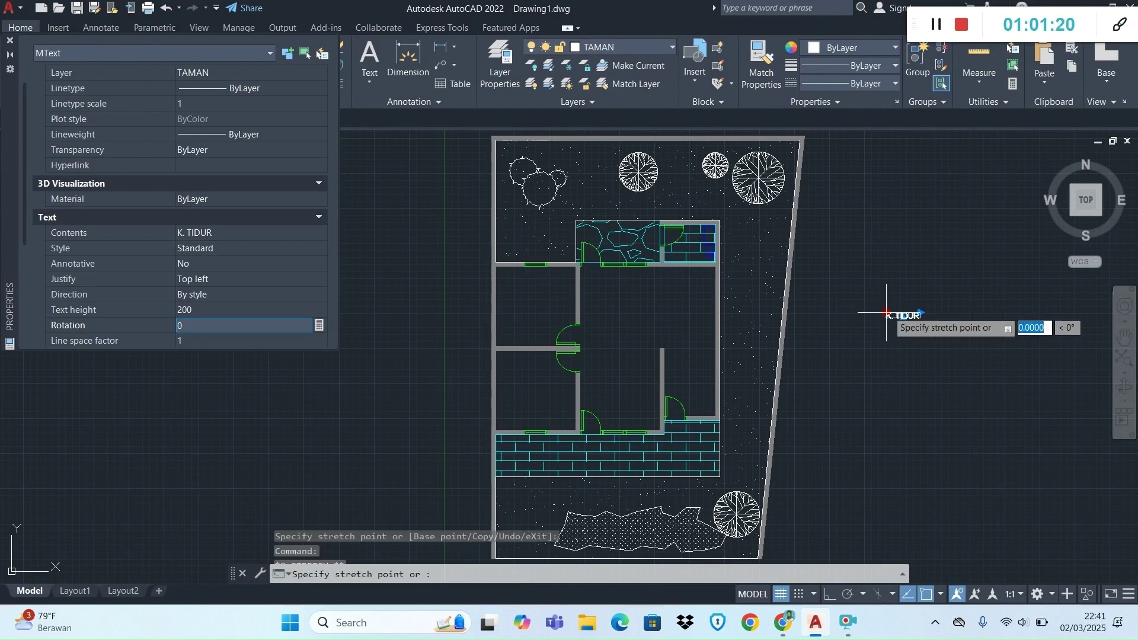
left_click(517, 299)
scroll(544, 288, "up", 4)
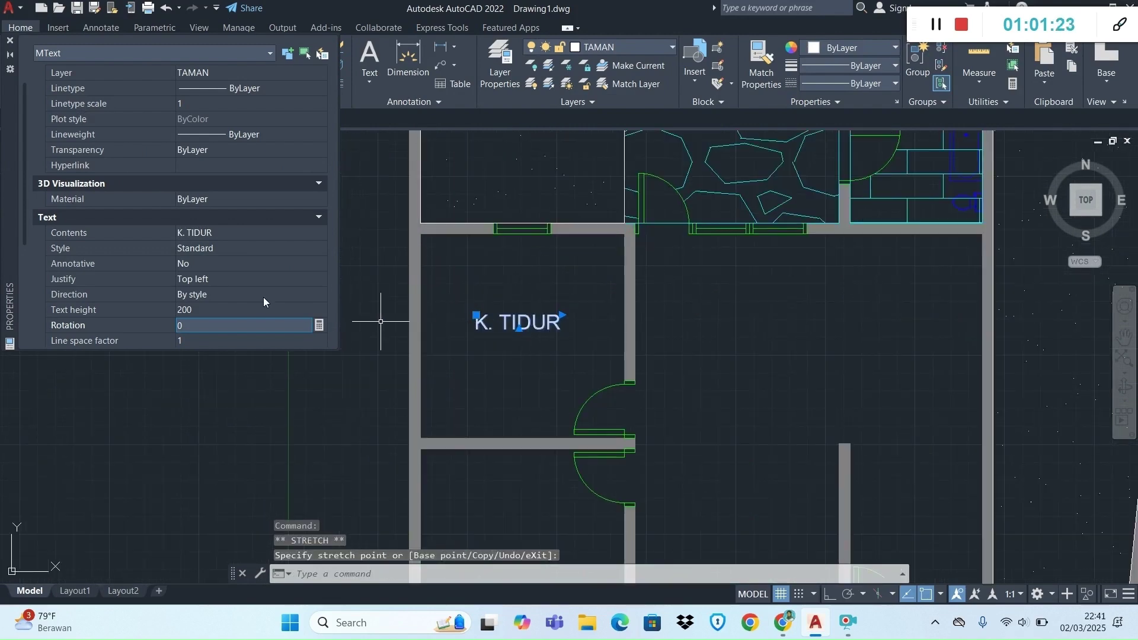
Set the bedroom label's text height to 400 and widen its text box to fit K. TIDUR on one line.
left_click(187, 308)
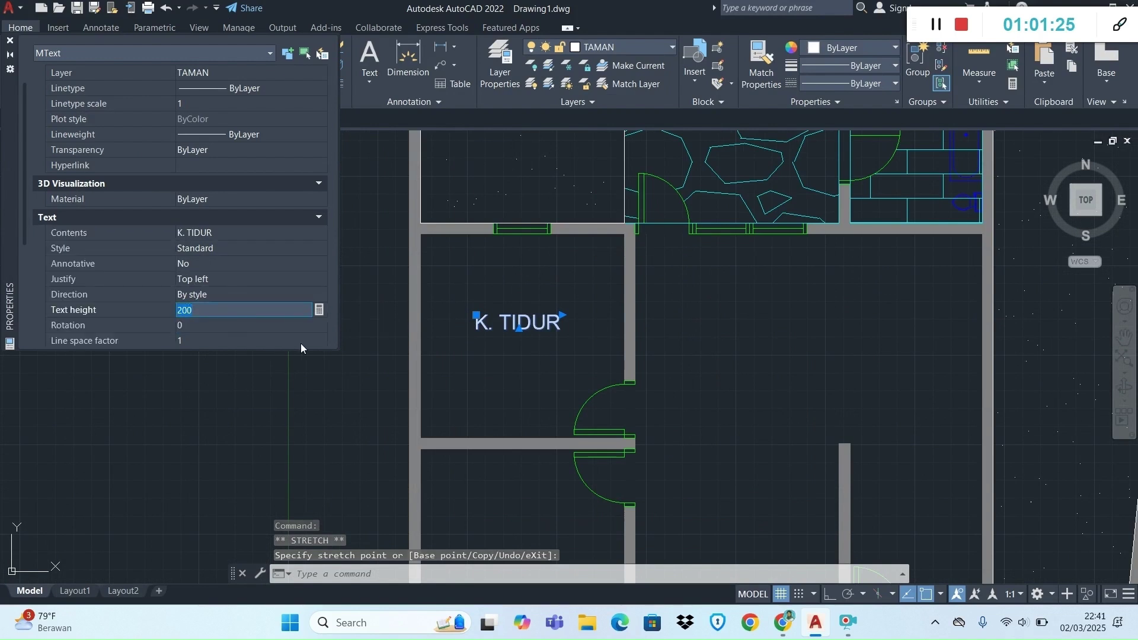
type("400")
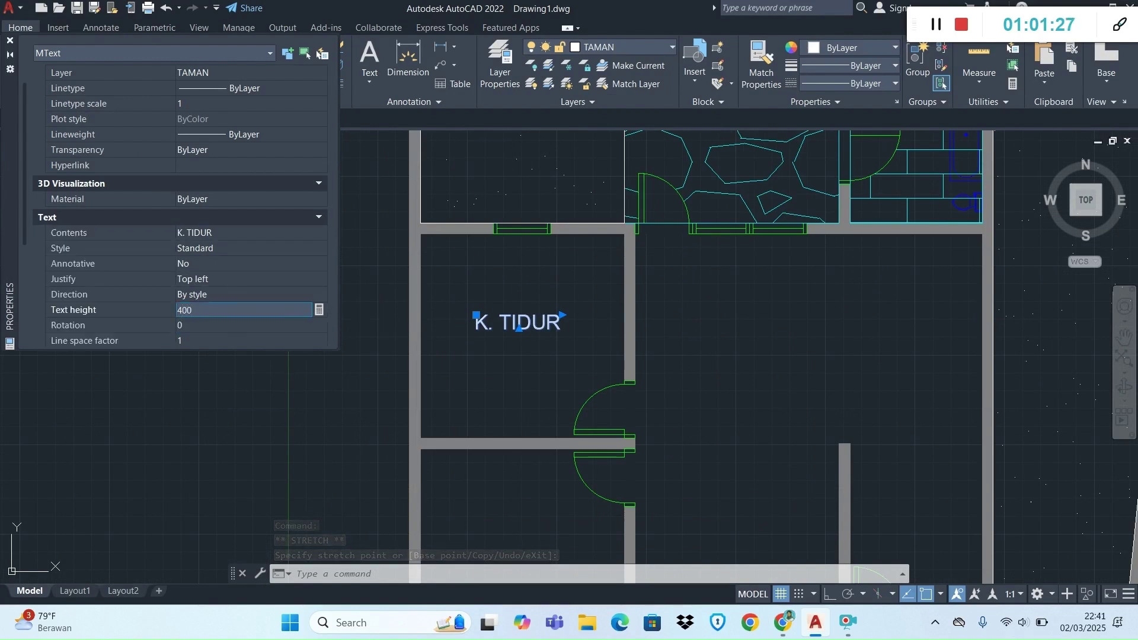
key("Tab")
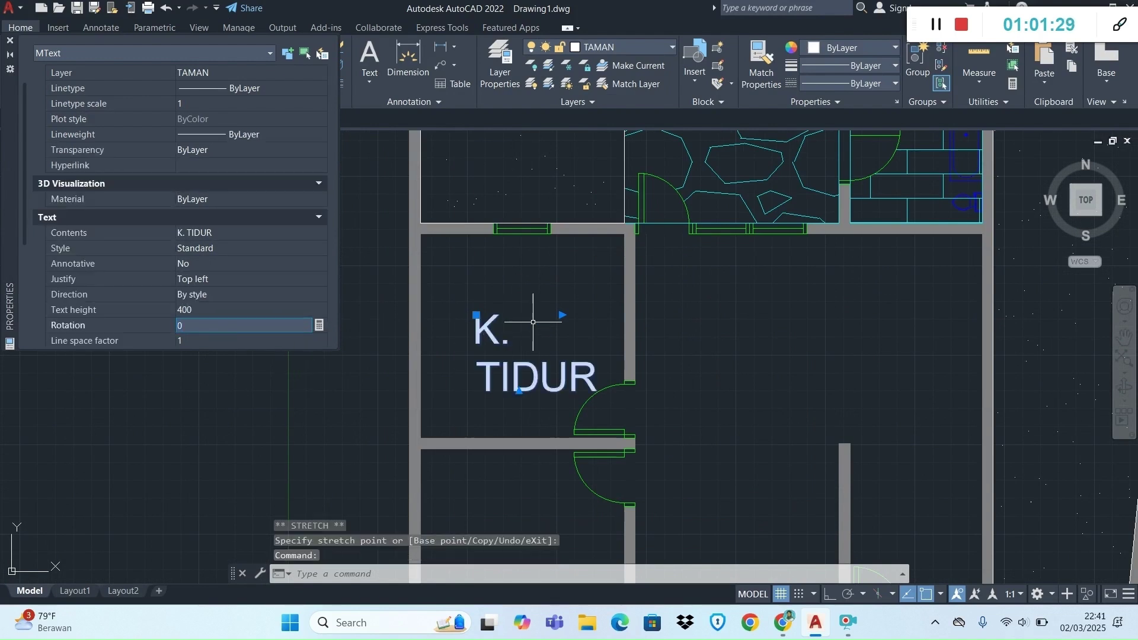
left_click(562, 314)
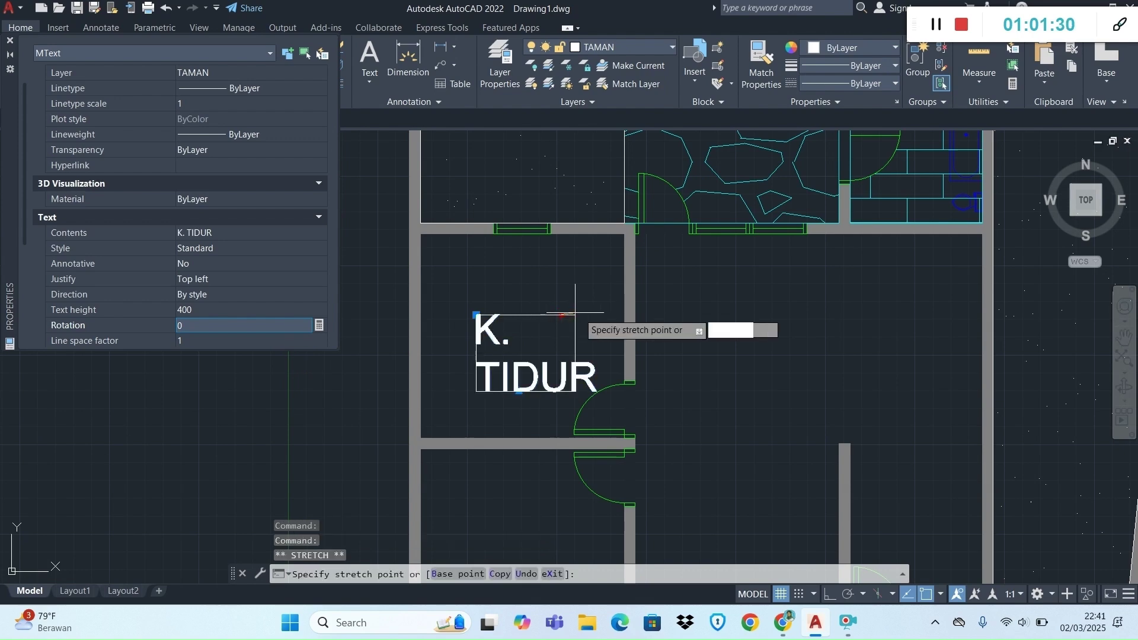
left_click(652, 312)
key("alt+Tab")
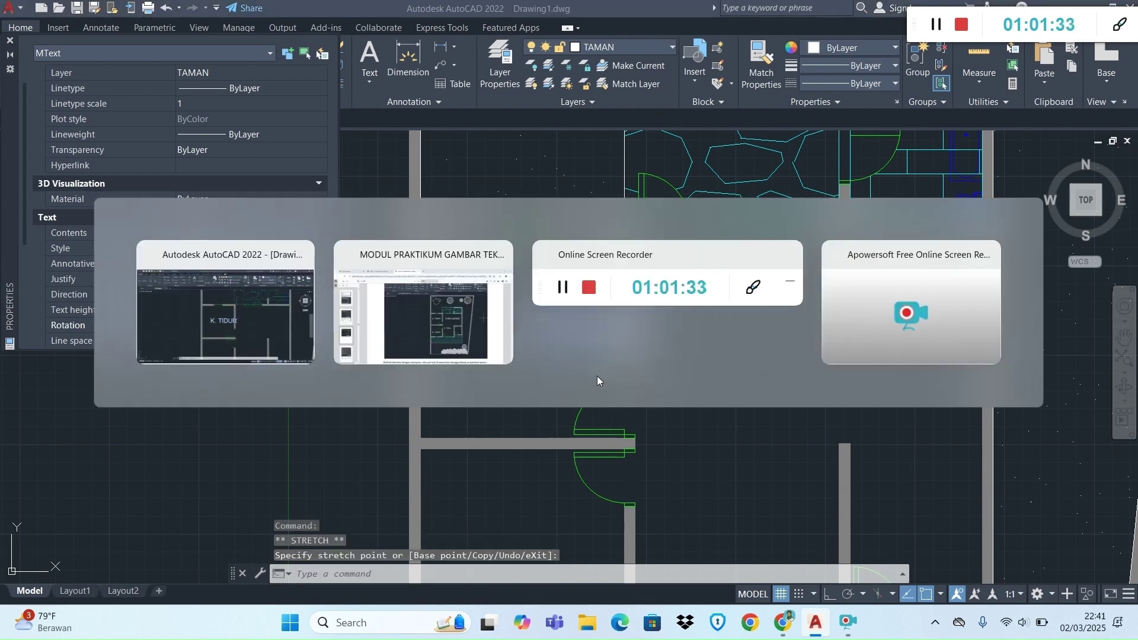
key("alt+Tab")
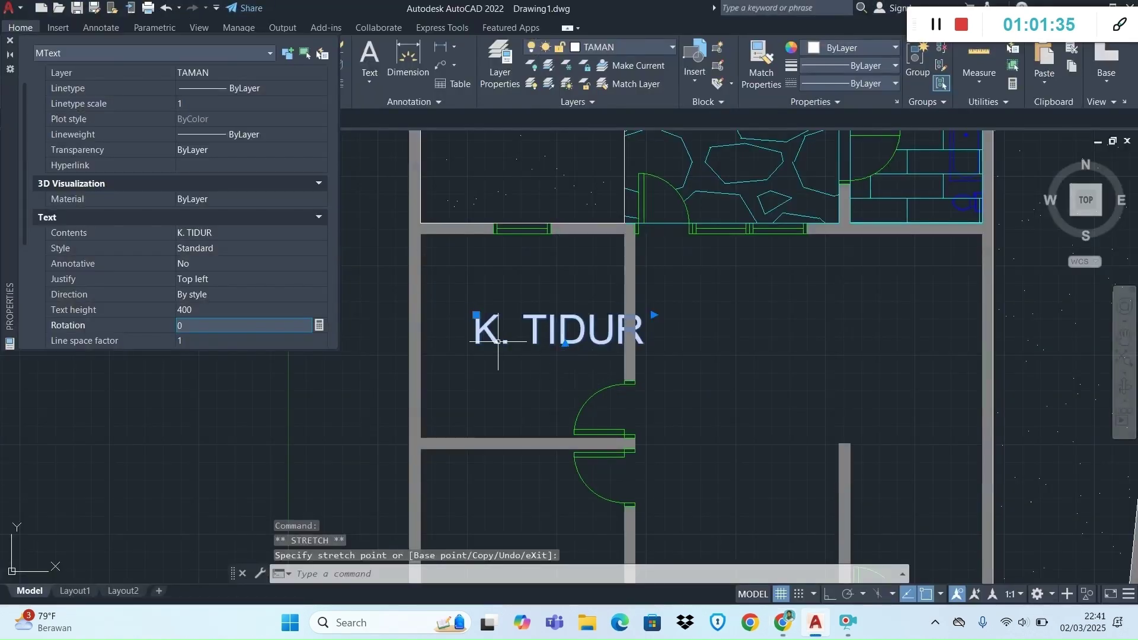
Shift the K. TIDUR label west and slightly down to fit between the northern bedroom's walls.
left_click(478, 310)
left_click(469, 325)
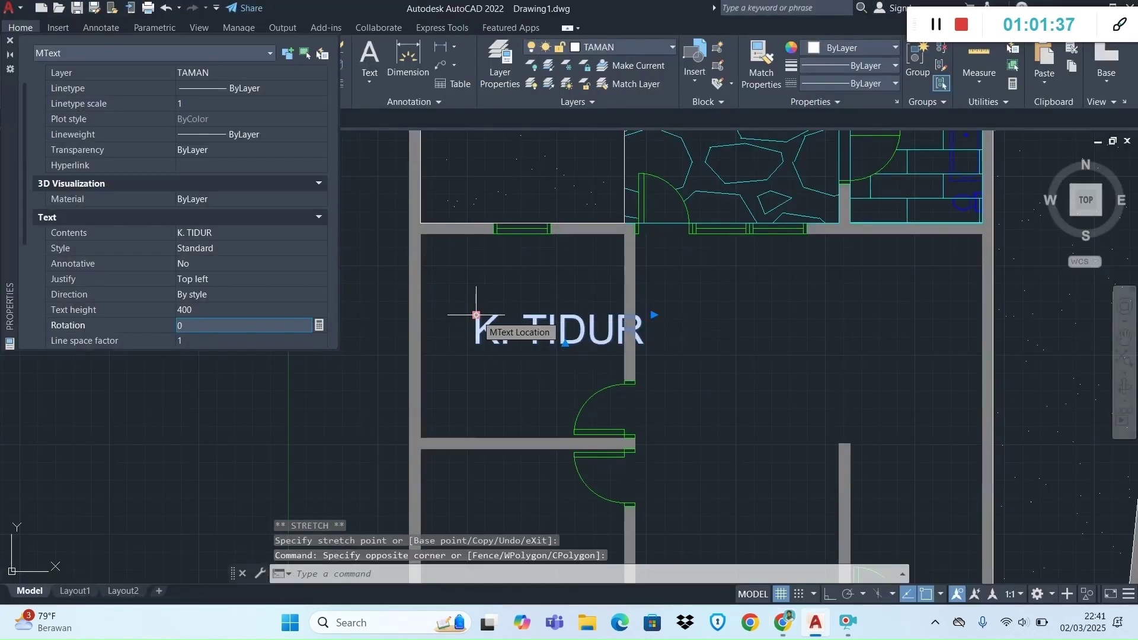
left_click(475, 314)
left_click(436, 325)
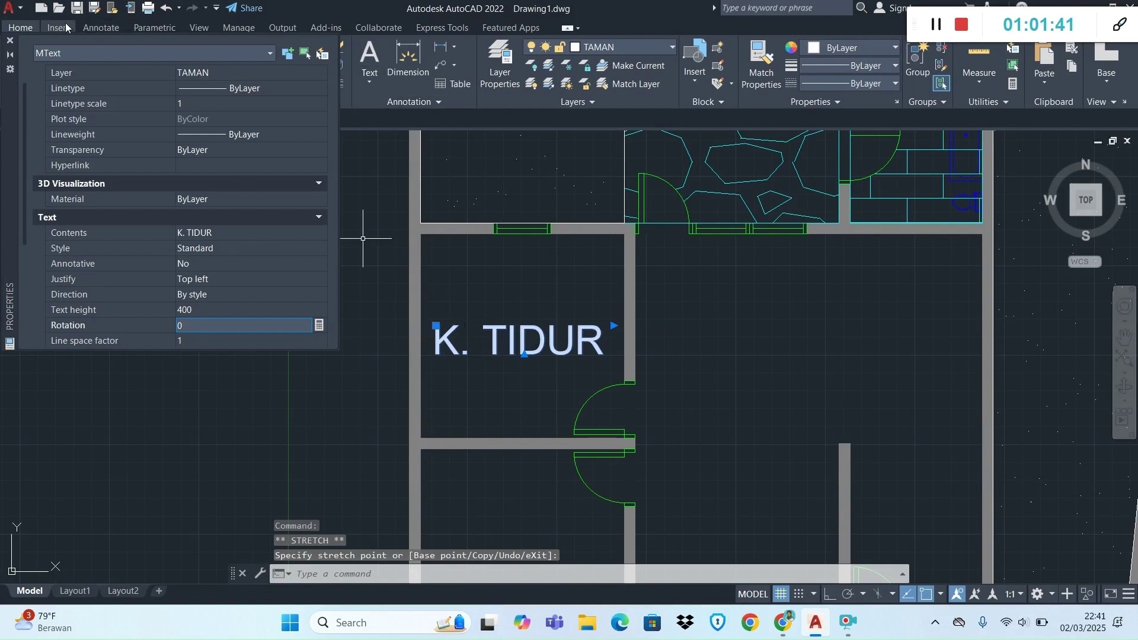
Close the properties and copy the K. TIDUR label into the southern bedroom, family room, living room and kitchen, following the module.
left_click(12, 40)
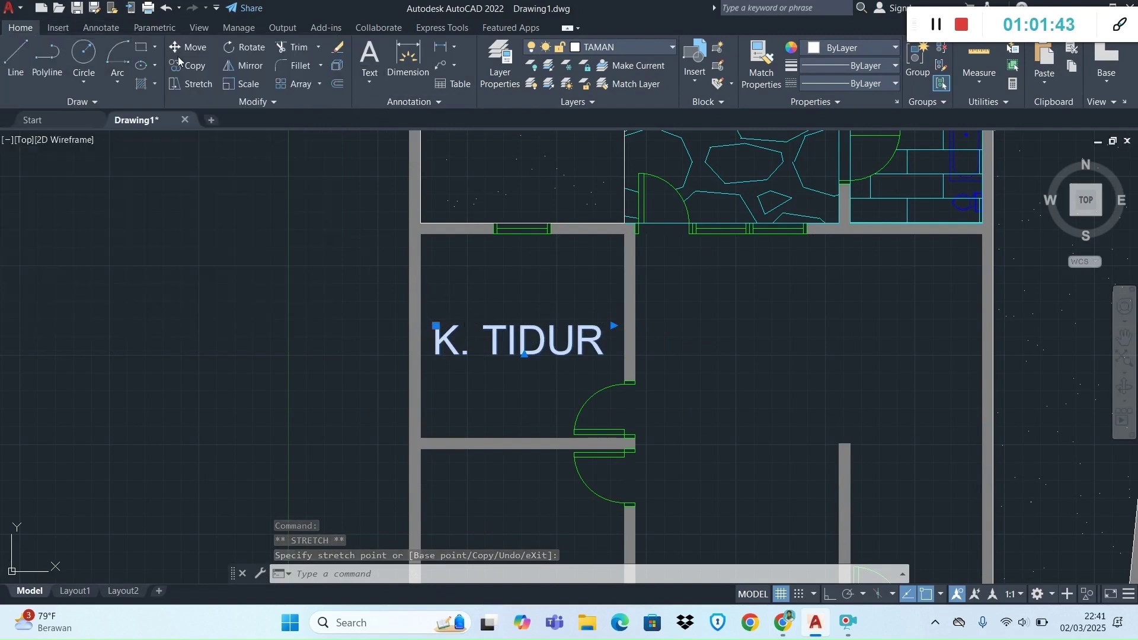
left_click(491, 331)
scroll(478, 487, "down", 4)
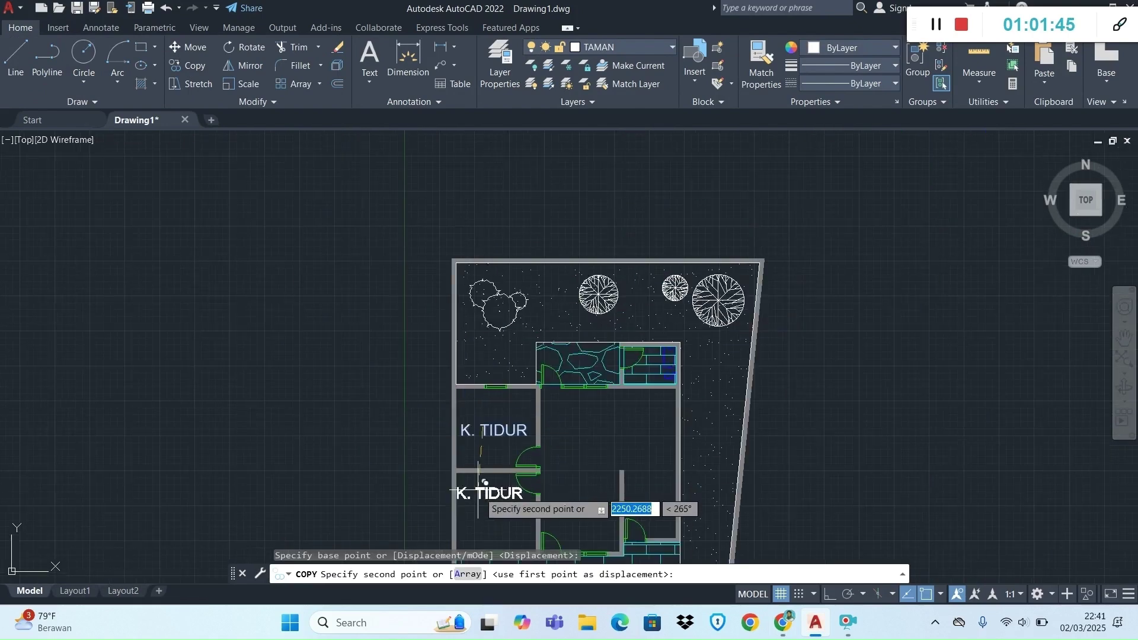
left_click(488, 505)
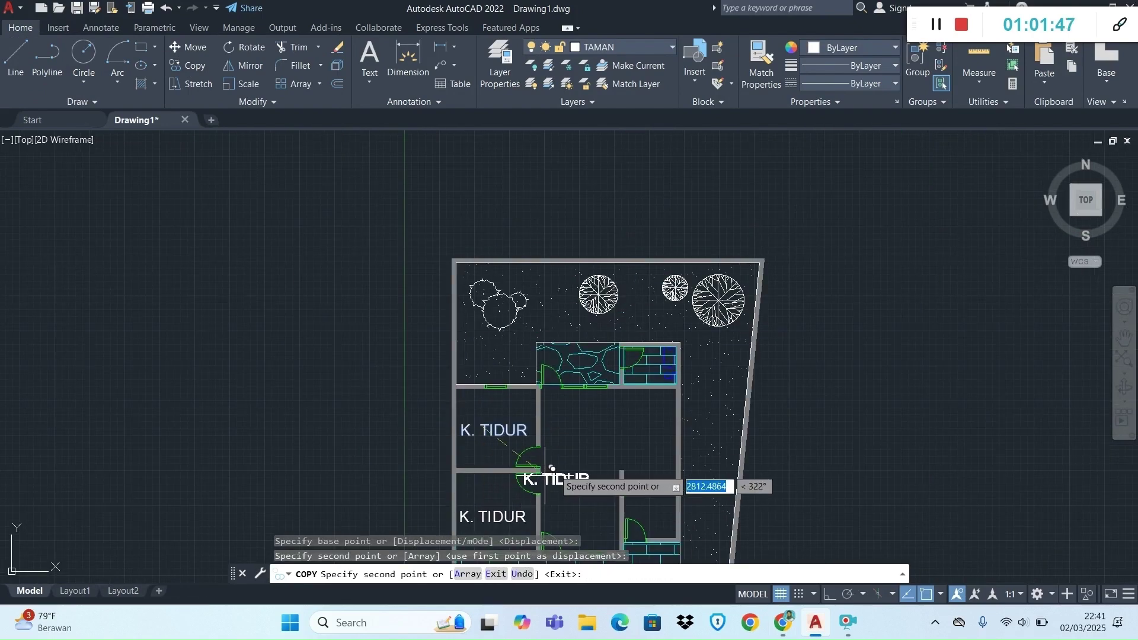
key("alt+Tab")
key("alt+Tab")
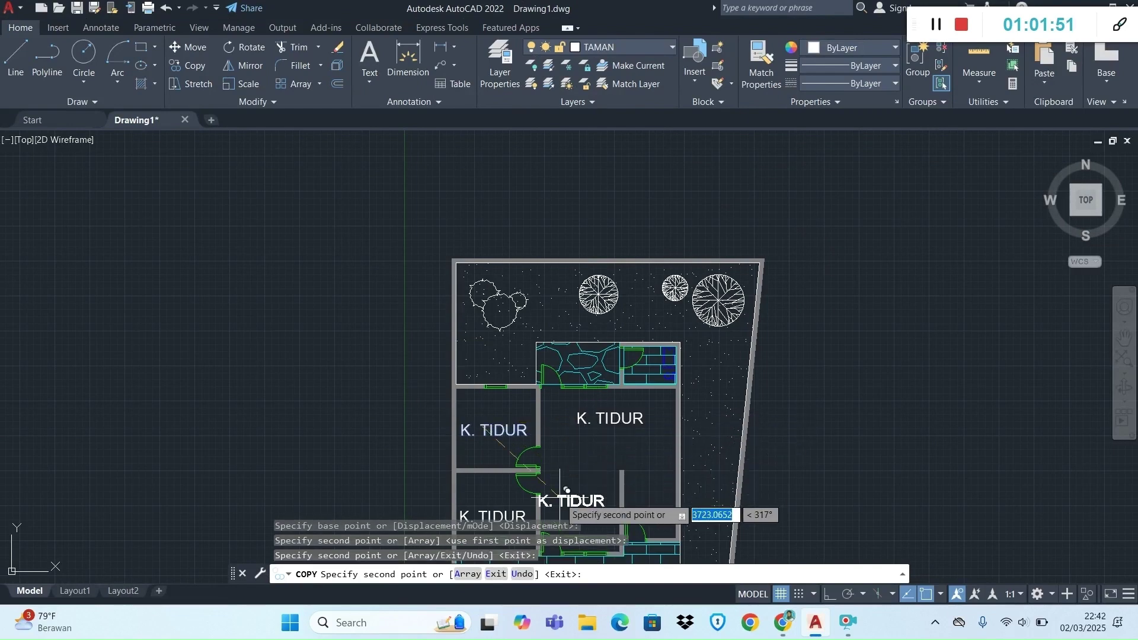
key("alt+Tab")
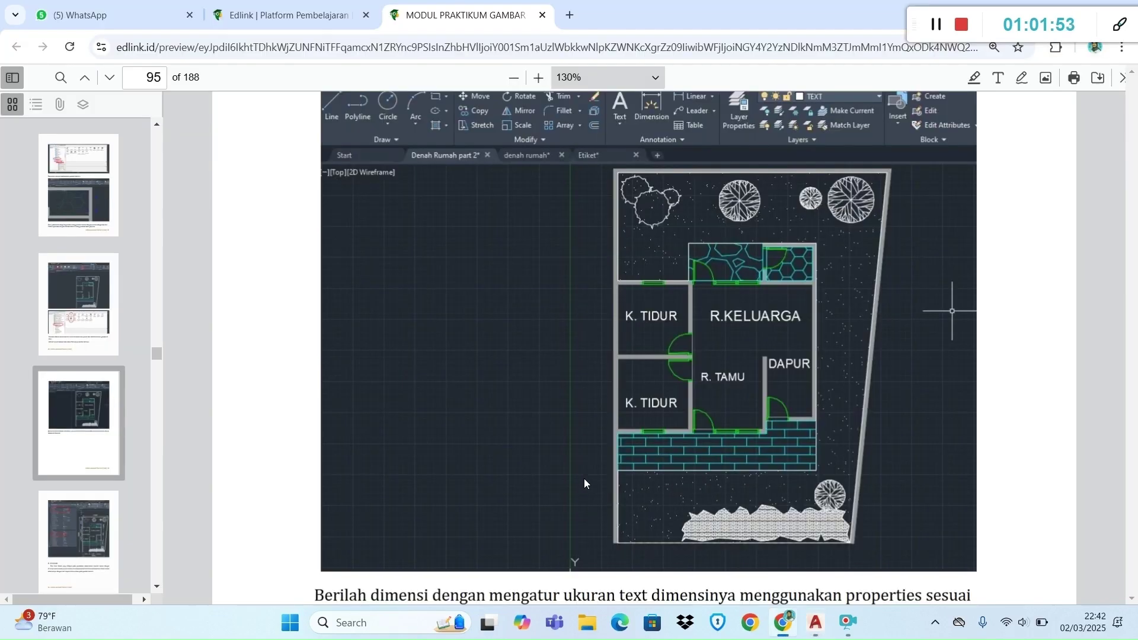
key("alt+Tab")
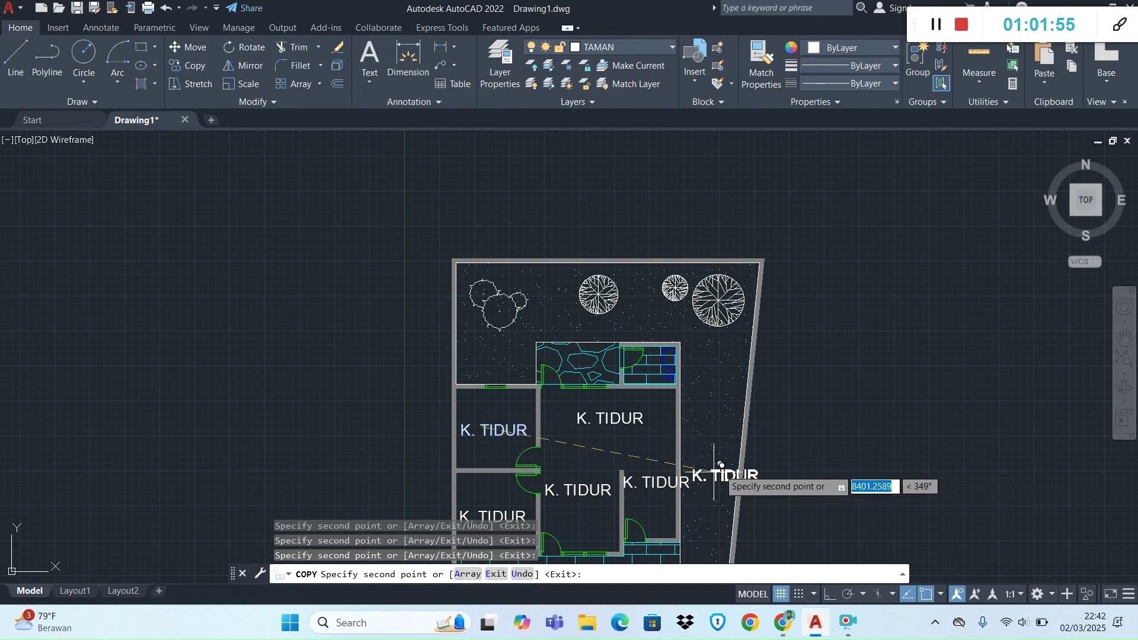
key("Escape")
Change the text of the kitchen's copied K. TIDUR label to DAPUR.
scroll(652, 510, "up", 4)
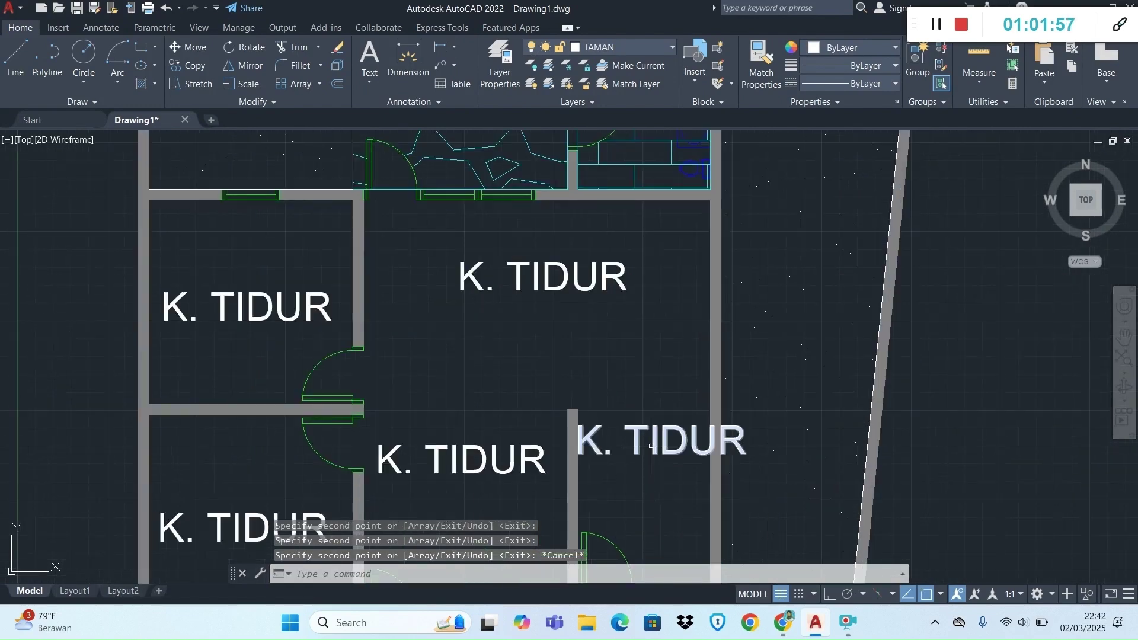
left_click(637, 426)
left_click(632, 432)
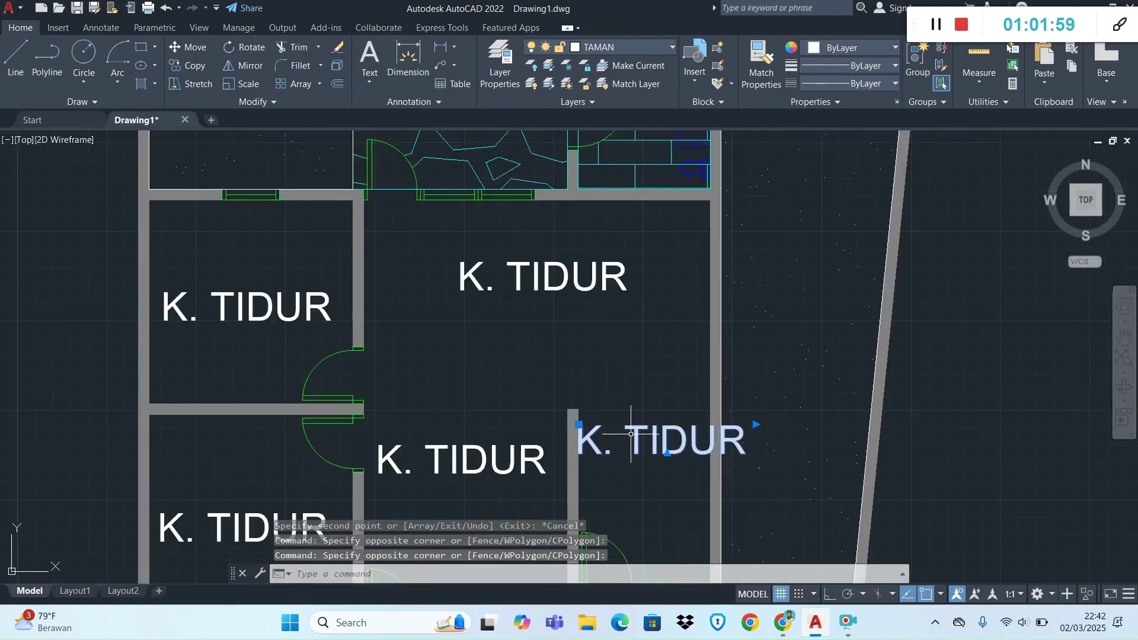
left_click(634, 431)
left_click(635, 431)
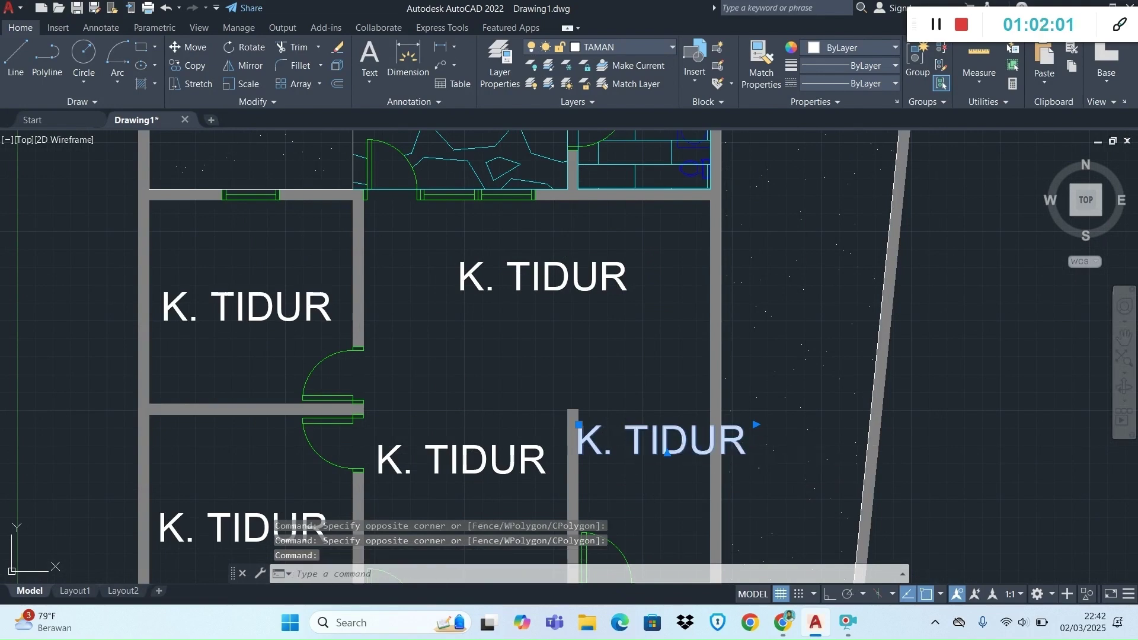
double_click(639, 430)
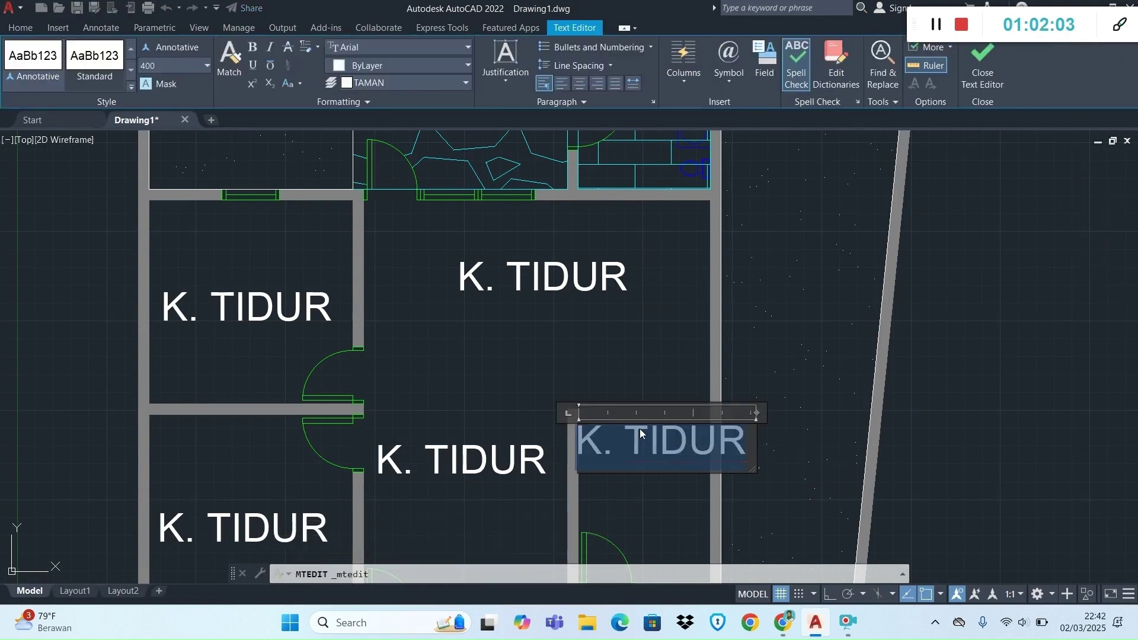
key("Caps_Lock")
type("DAPUR")
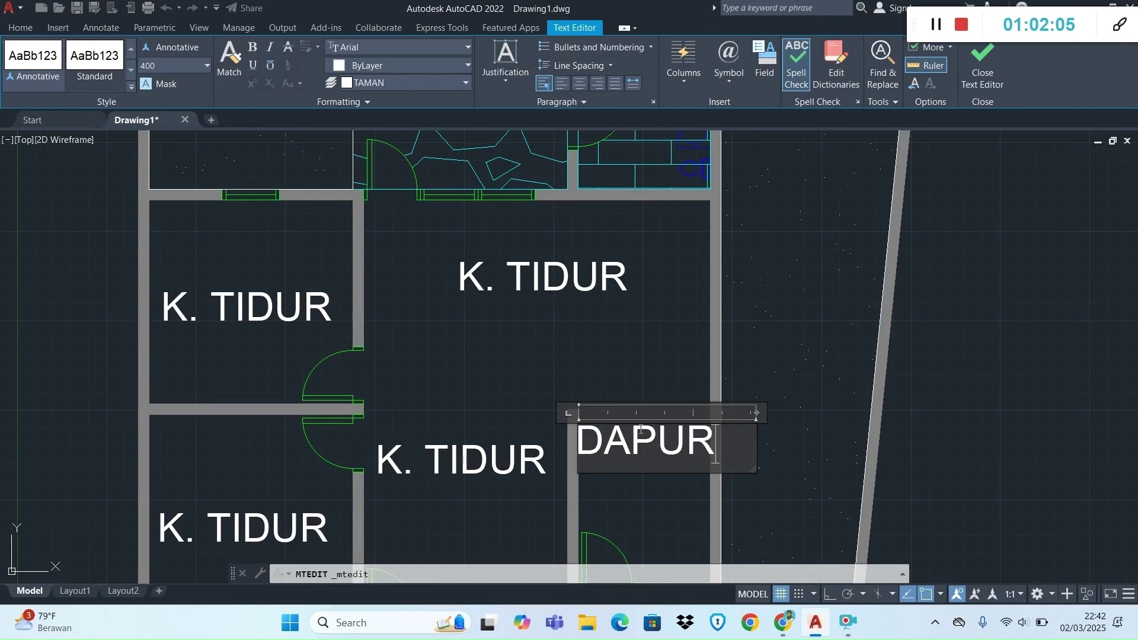
left_click(909, 403)
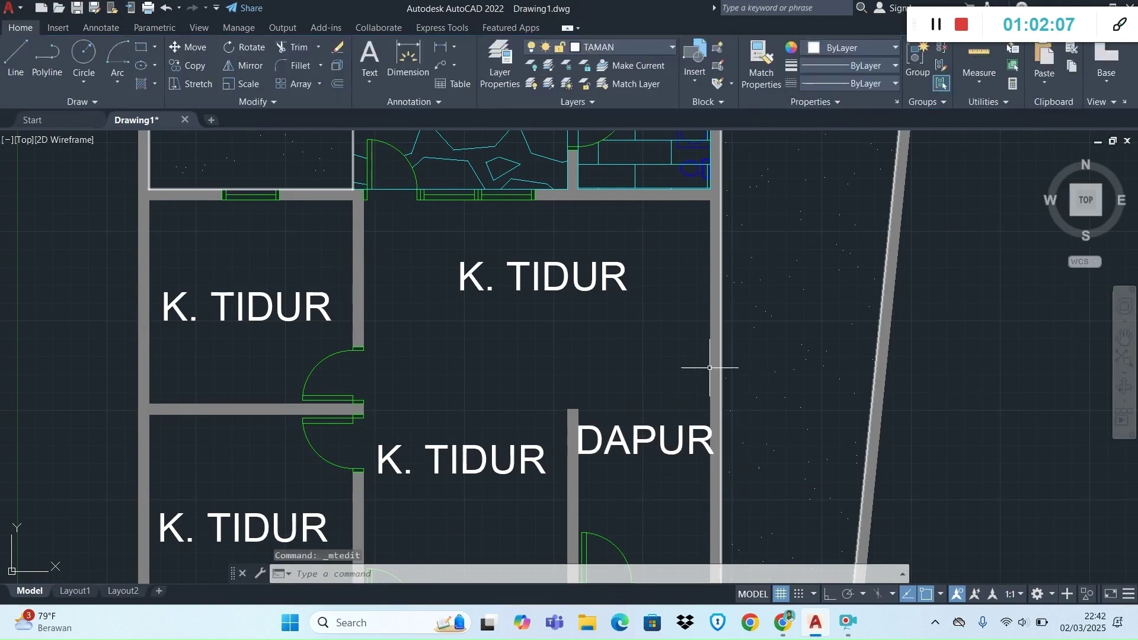
left_click(551, 280)
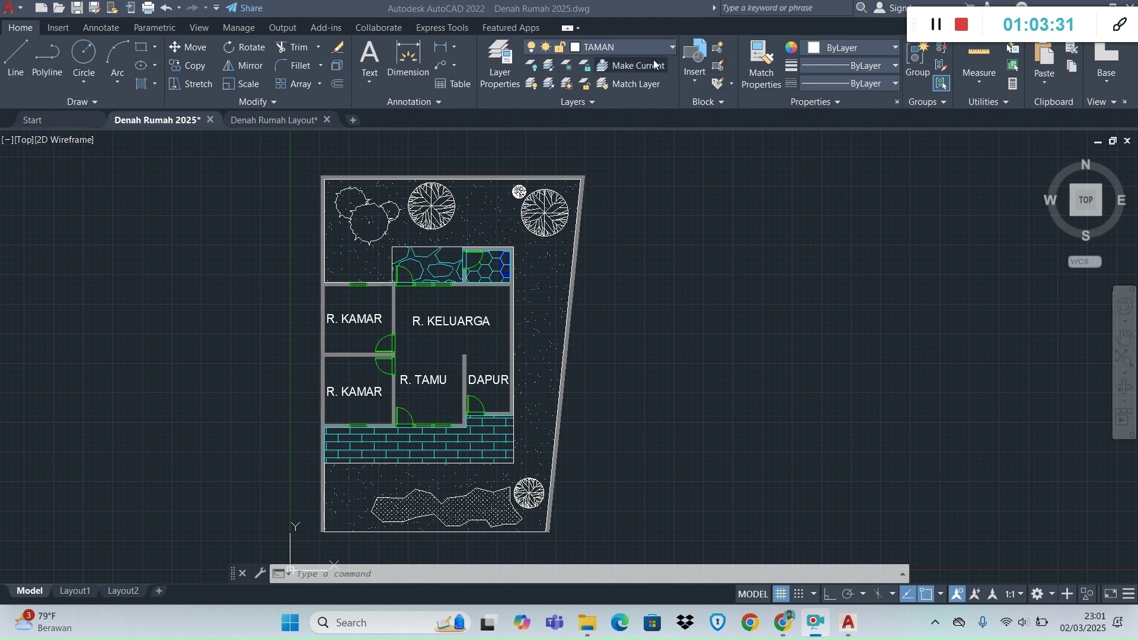
Make Dimensi the current layer and start a linear dimension.
left_click(623, 49)
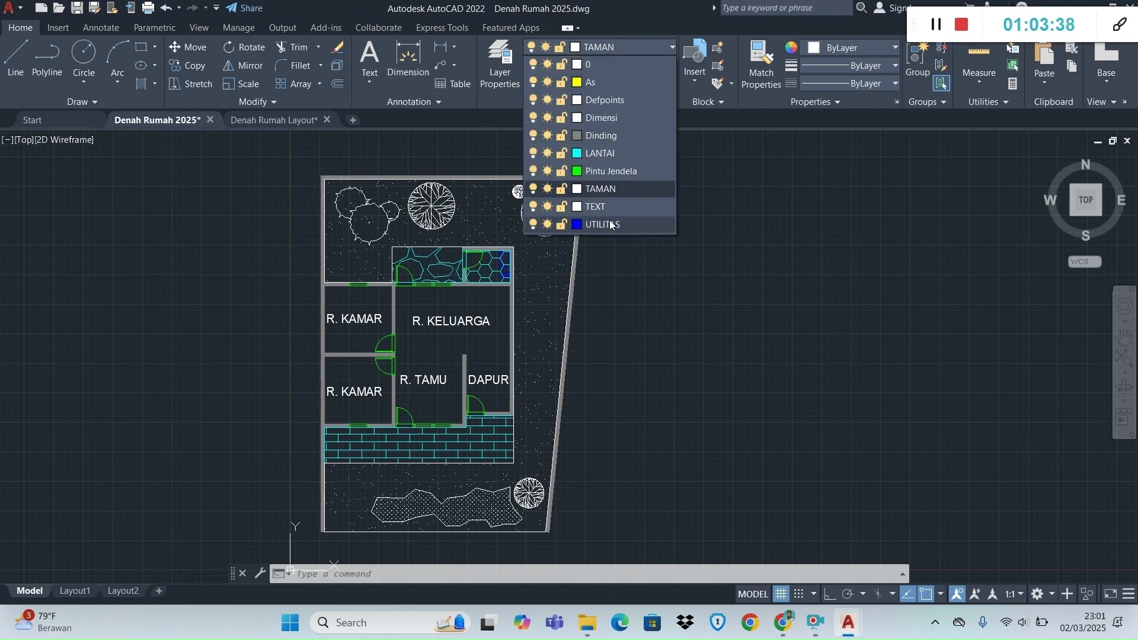
left_click(611, 120)
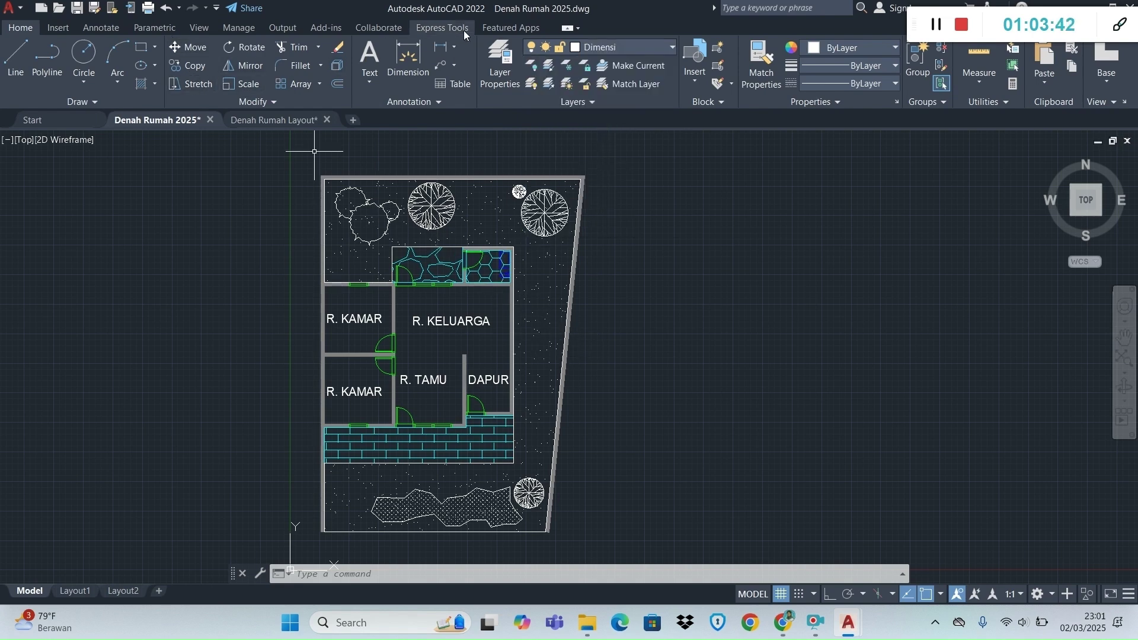
left_click(445, 55)
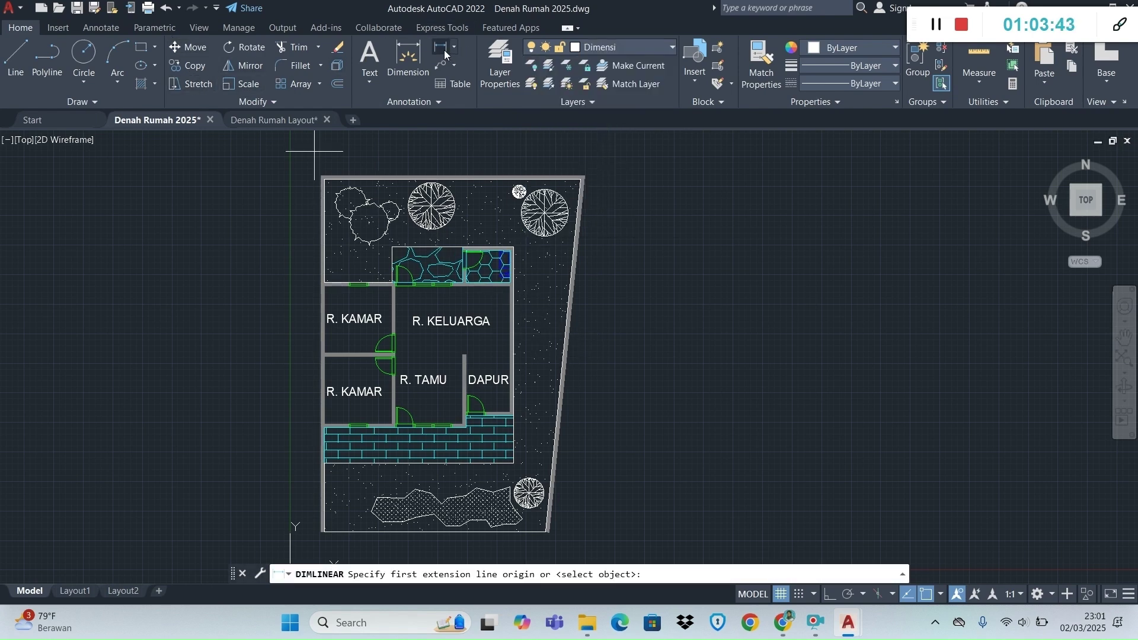
Switch to the practicum module in the browser and examine its dimensioned floor plan and the circled dimension properties.
key("alt+Tab")
left_click(613, 169)
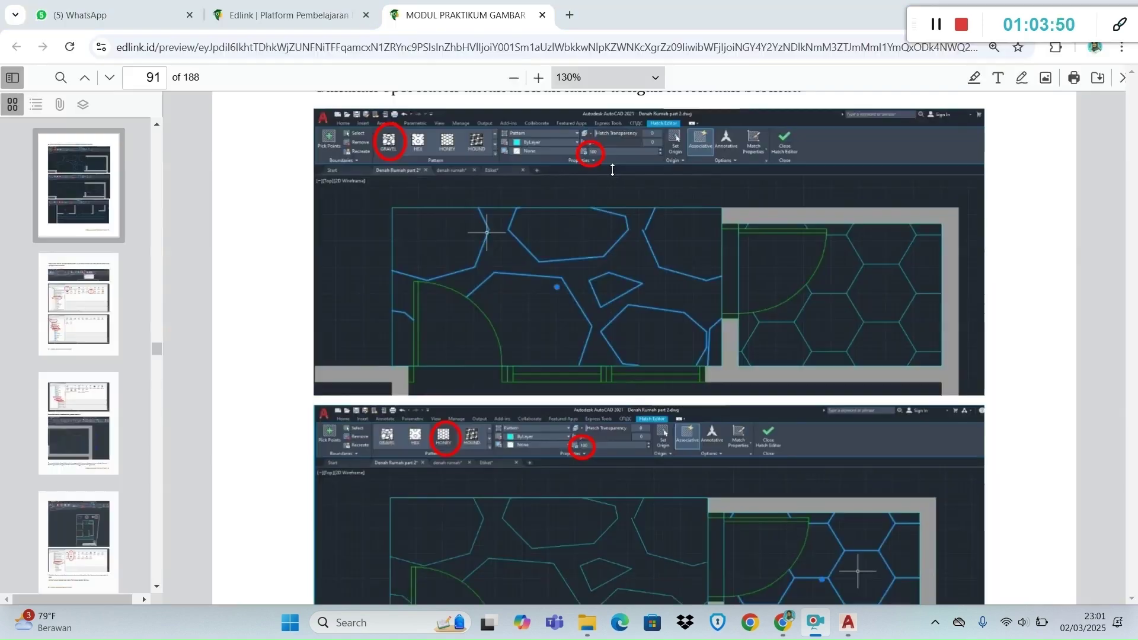
scroll(633, 243, "down", 10)
scroll(633, 243, "down", 3, "ctrl")
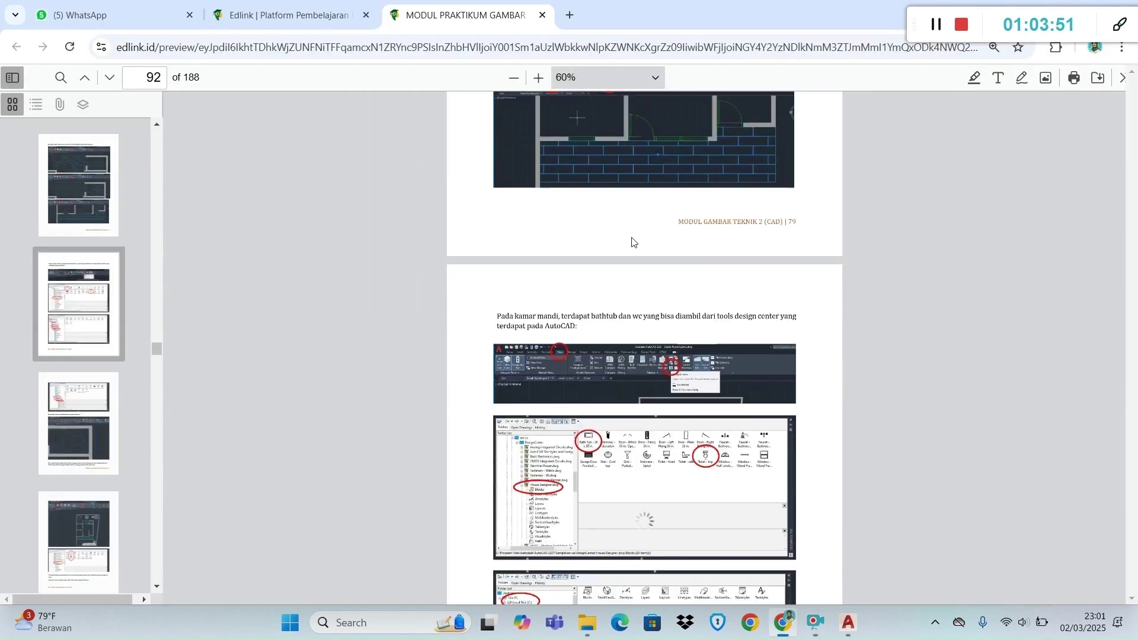
scroll(634, 240, "down", 20)
scroll(643, 236, "down", 4)
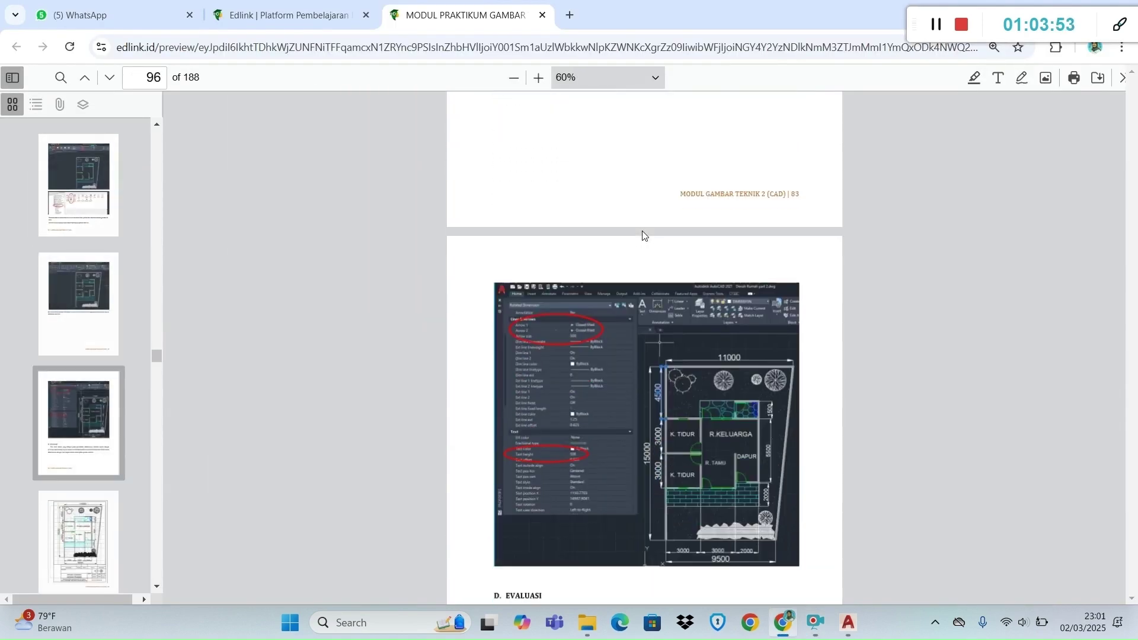
scroll(657, 268, "up", 6, "ctrl")
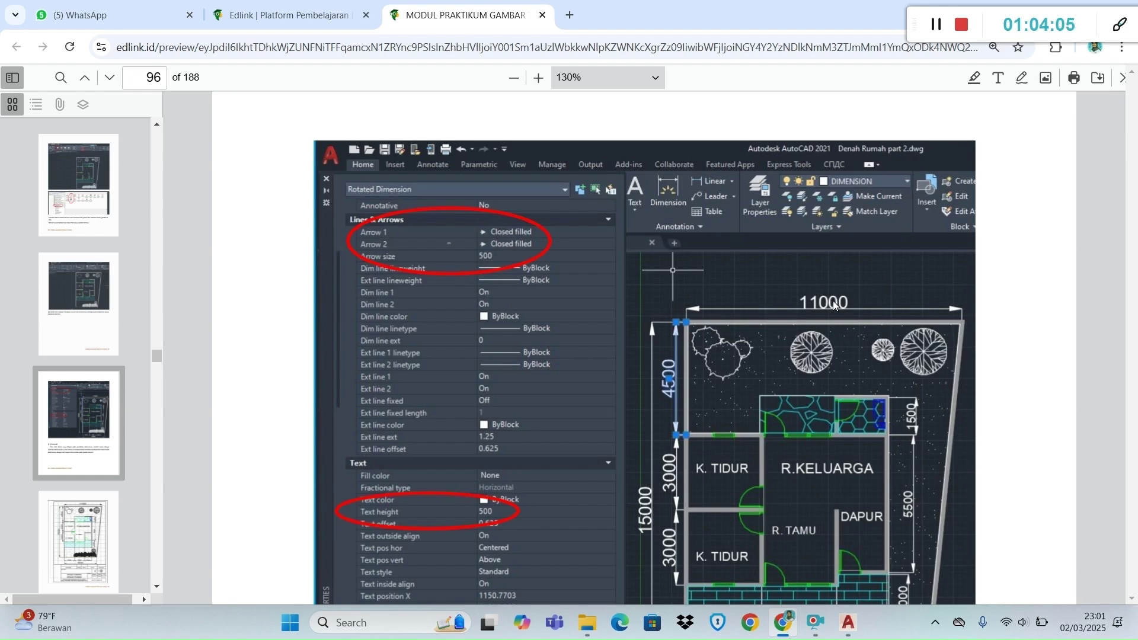
scroll(833, 305, "down", 3)
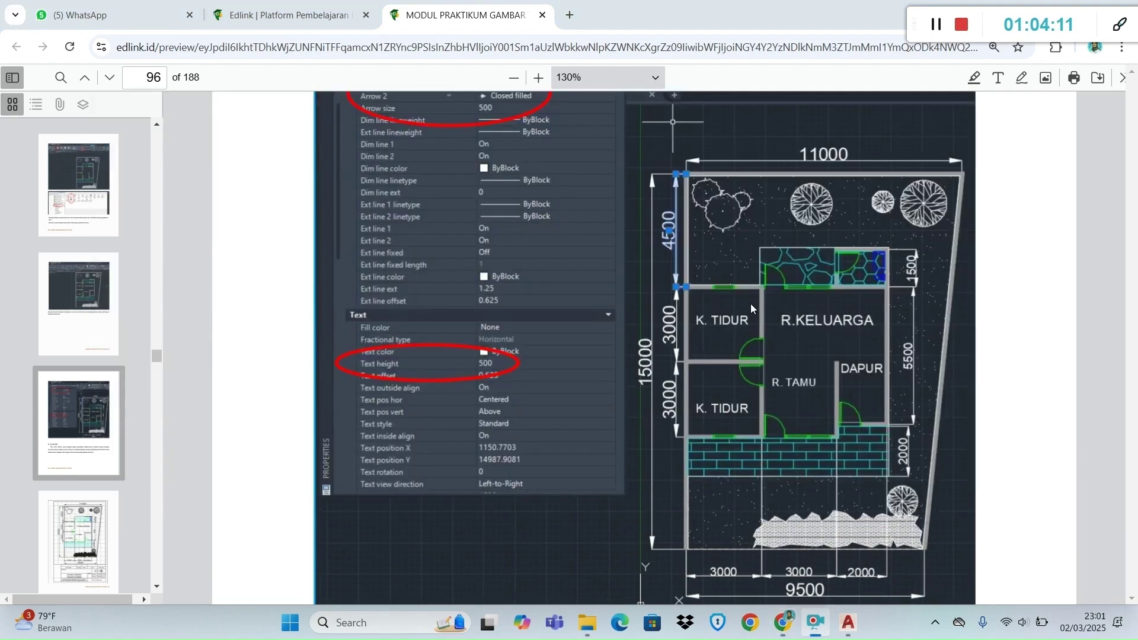
Switch back to the Denah Rumah 2025 drawing in AutoCAD and cancel the pending linear dimension.
key("alt+Tab")
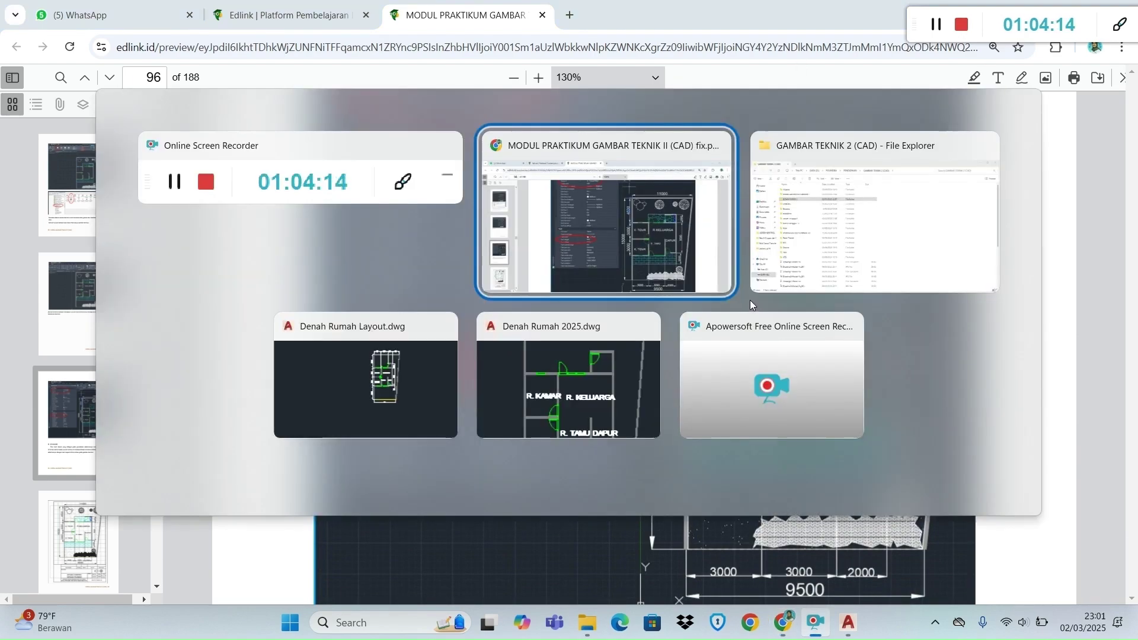
key("alt+Tab")
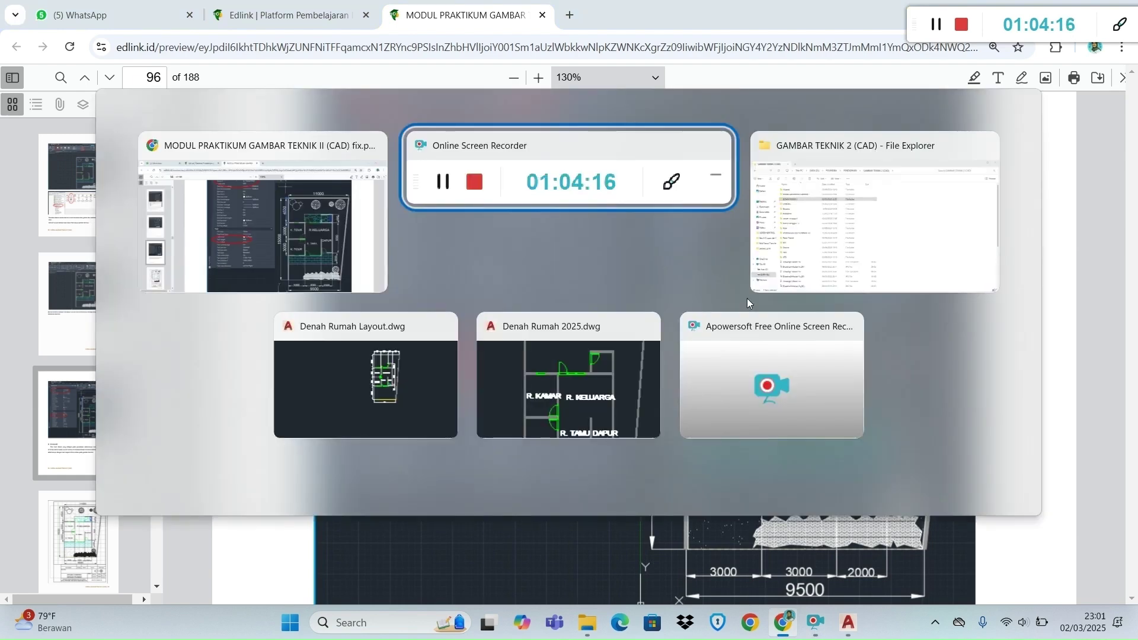
key("Tab")
key("Tab")
key("Tab")
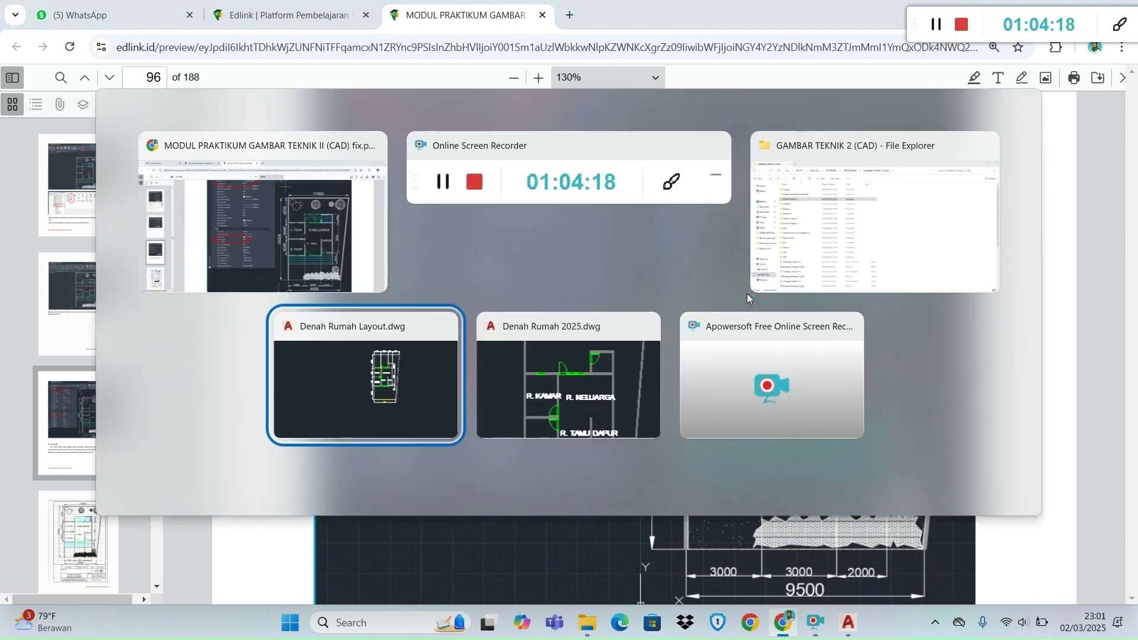
scroll(368, 196, "up", 6)
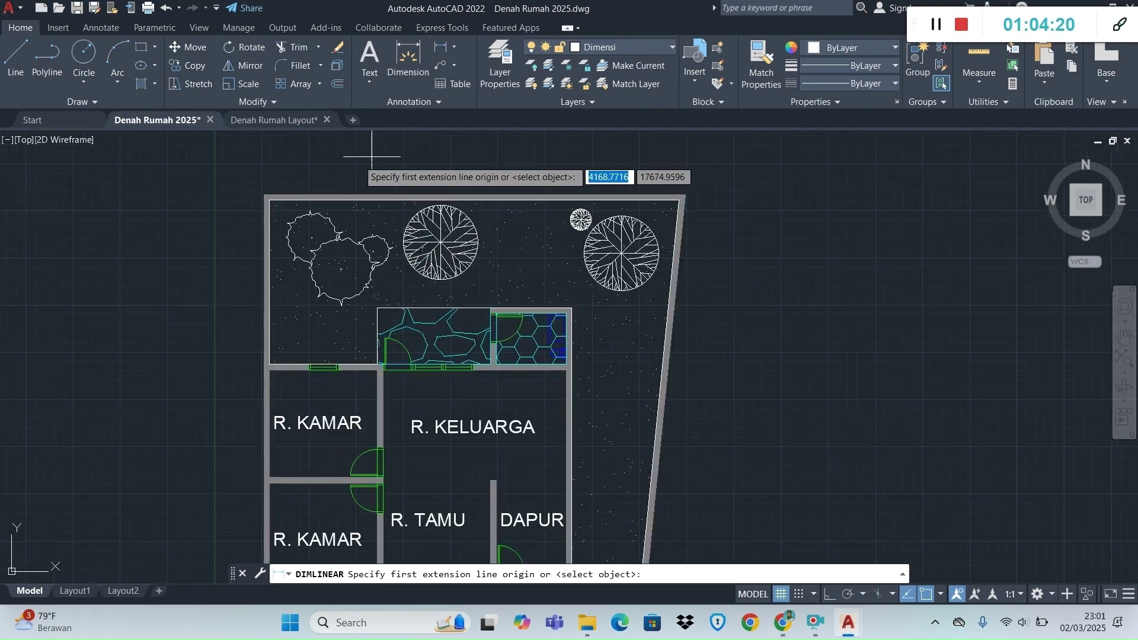
scroll(320, 214, "down", 4)
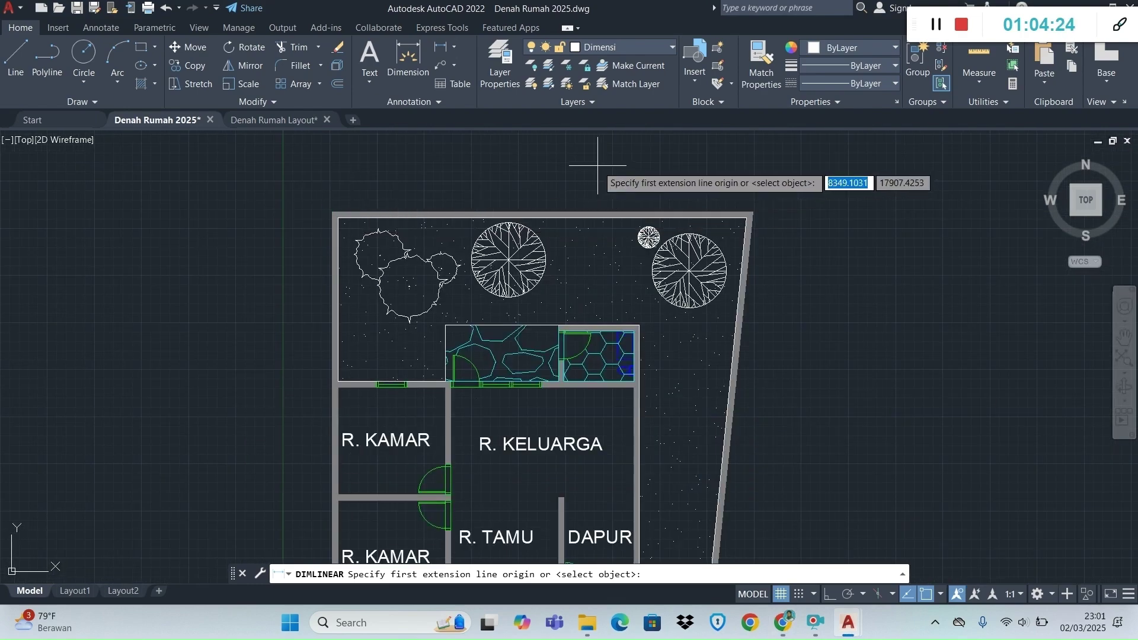
key("Escape")
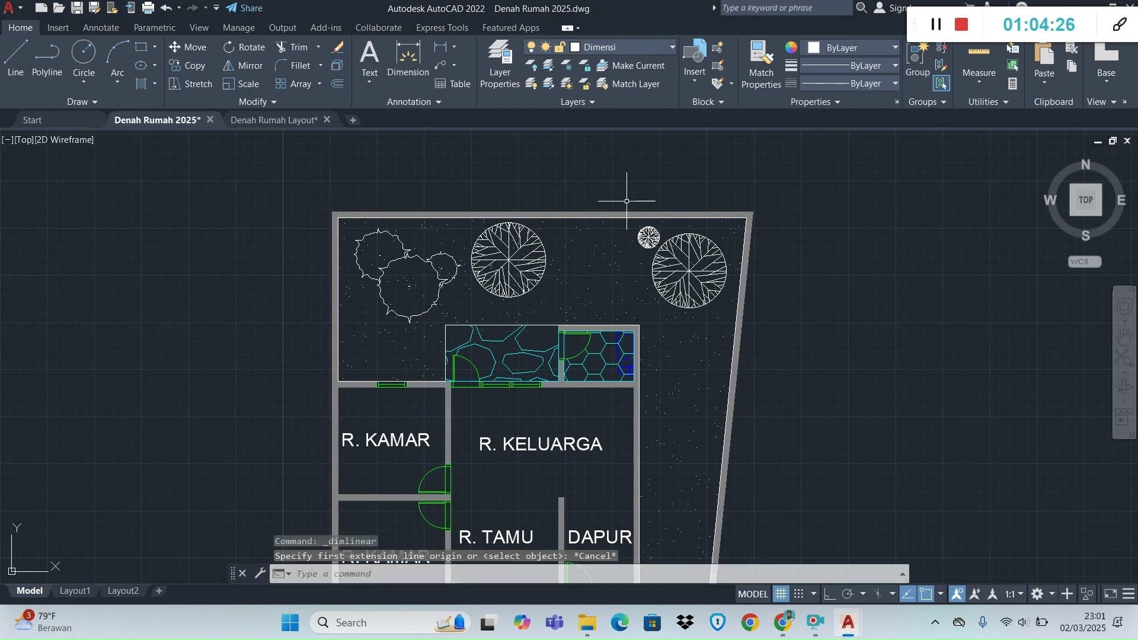
Turn off the Defpoints, Dinding, LANTAI and Pintu Jendela layers, keeping the current Dimensi layer on.
left_click(639, 50)
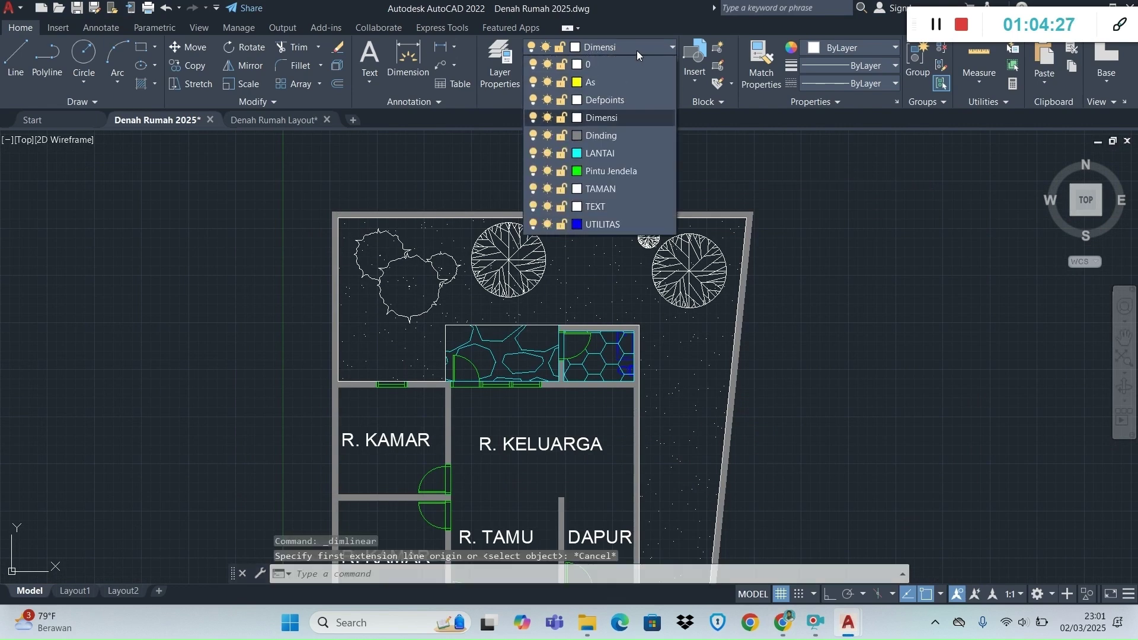
left_click(533, 100)
left_click(533, 117)
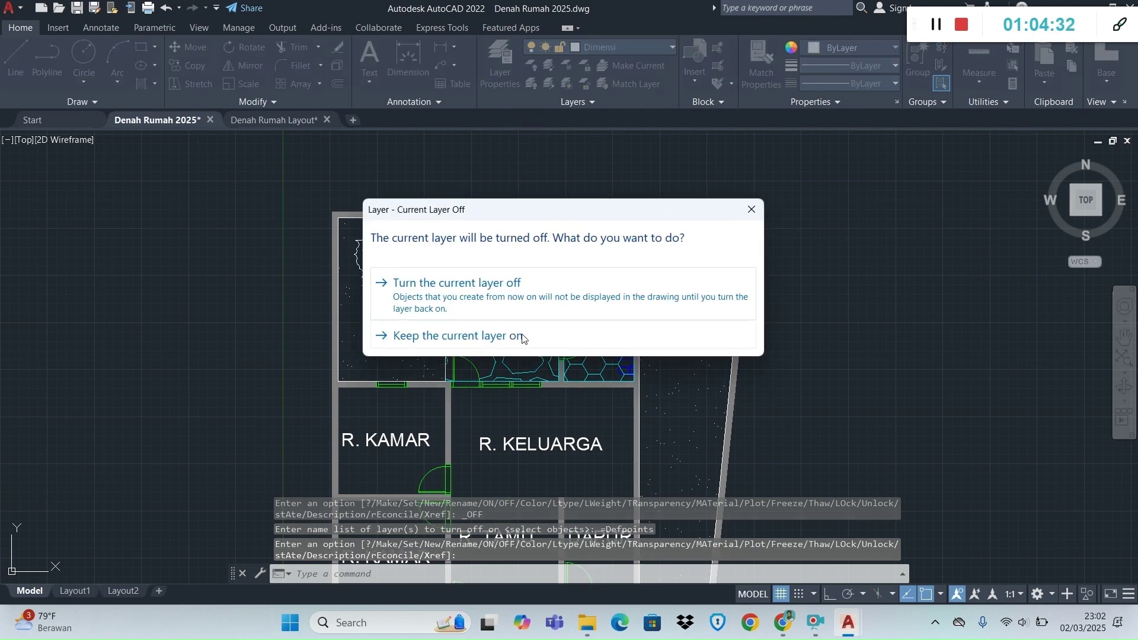
left_click(751, 210)
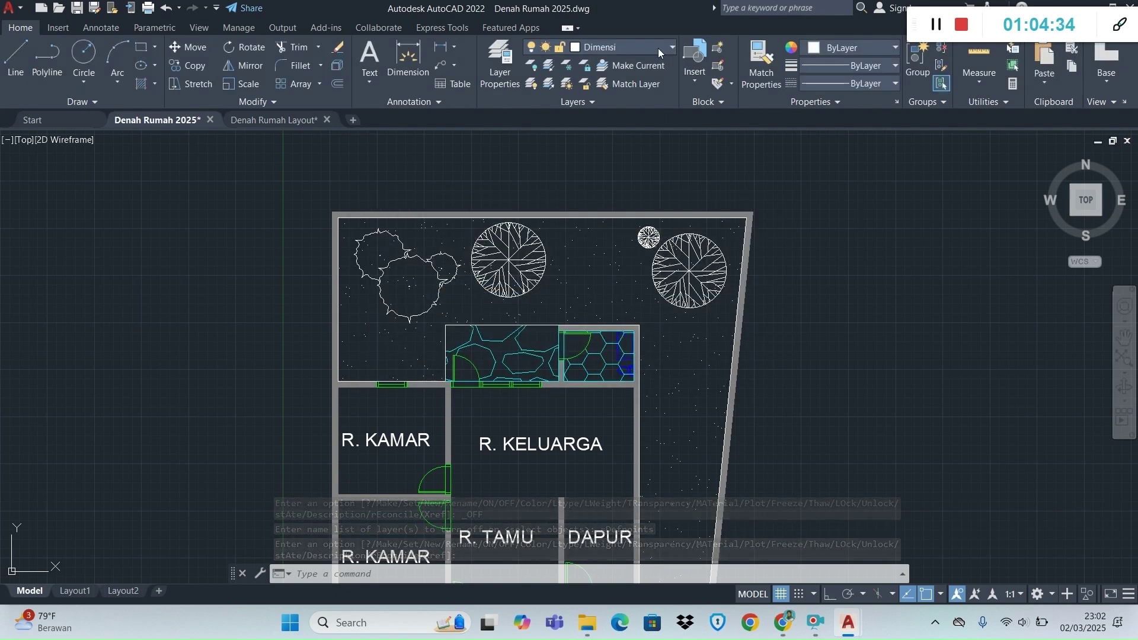
left_click(658, 48)
left_click(532, 136)
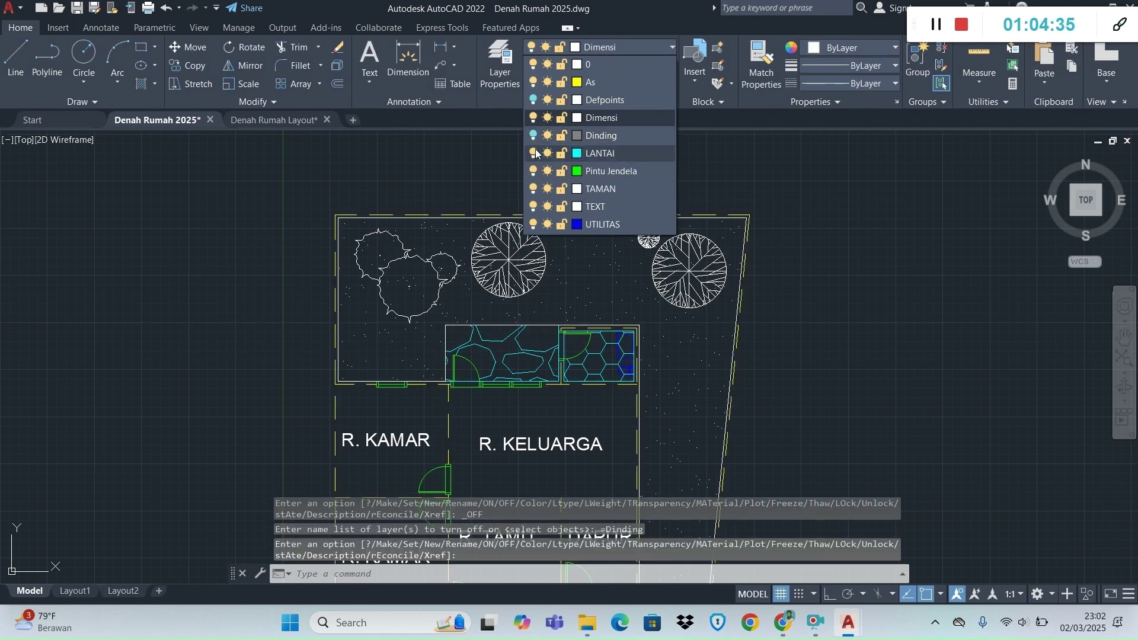
left_click(534, 153)
left_click(533, 171)
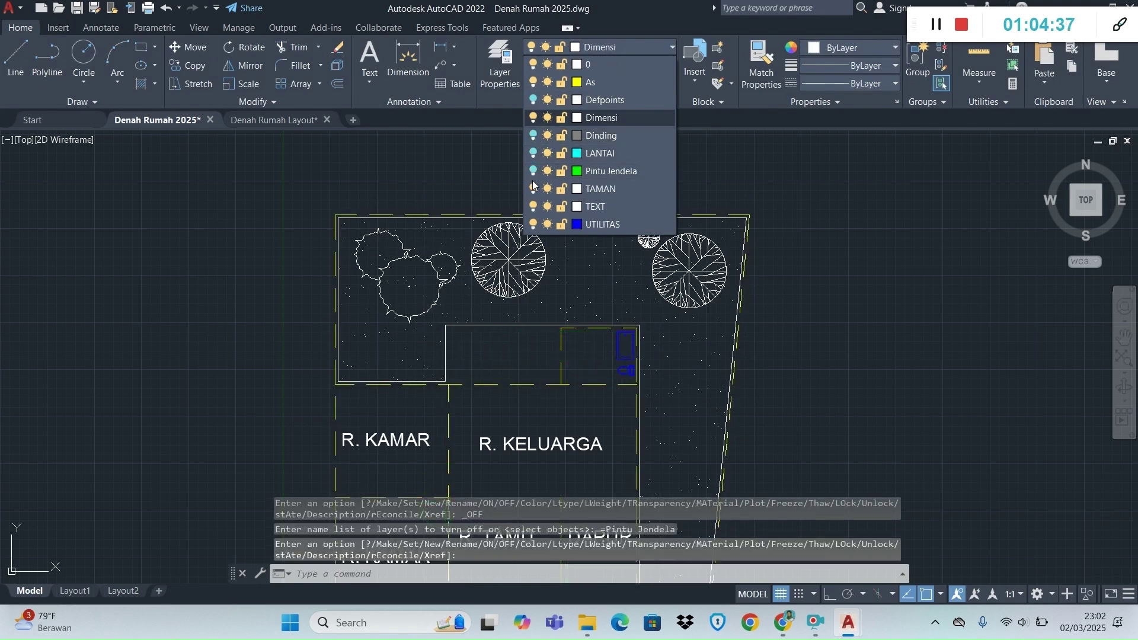
left_click(600, 189)
left_click(634, 47)
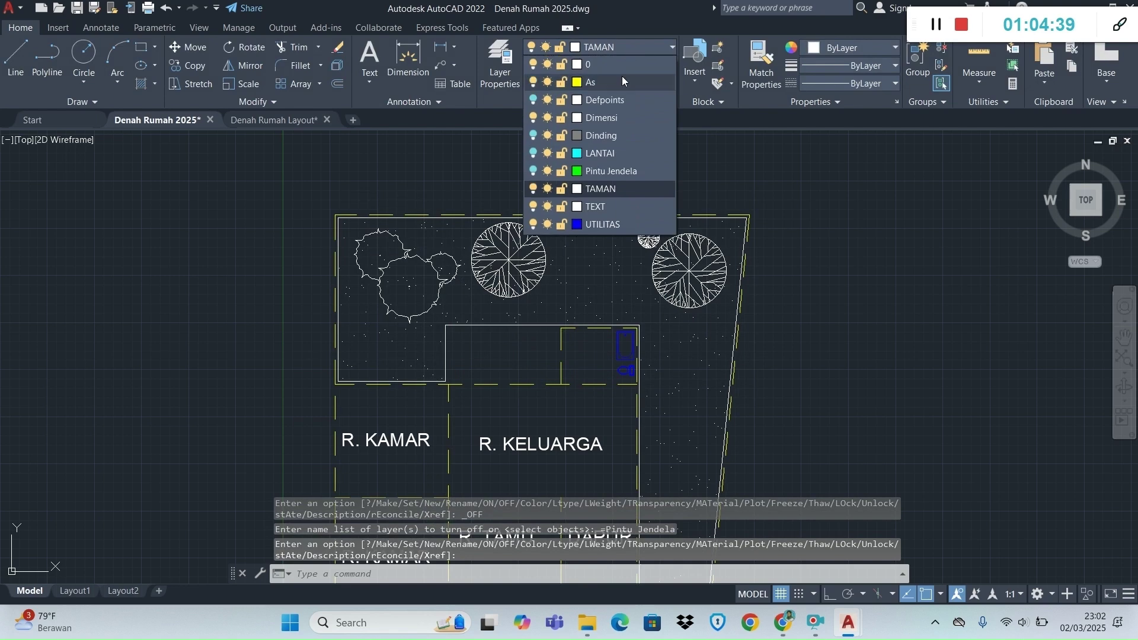
left_click(597, 118)
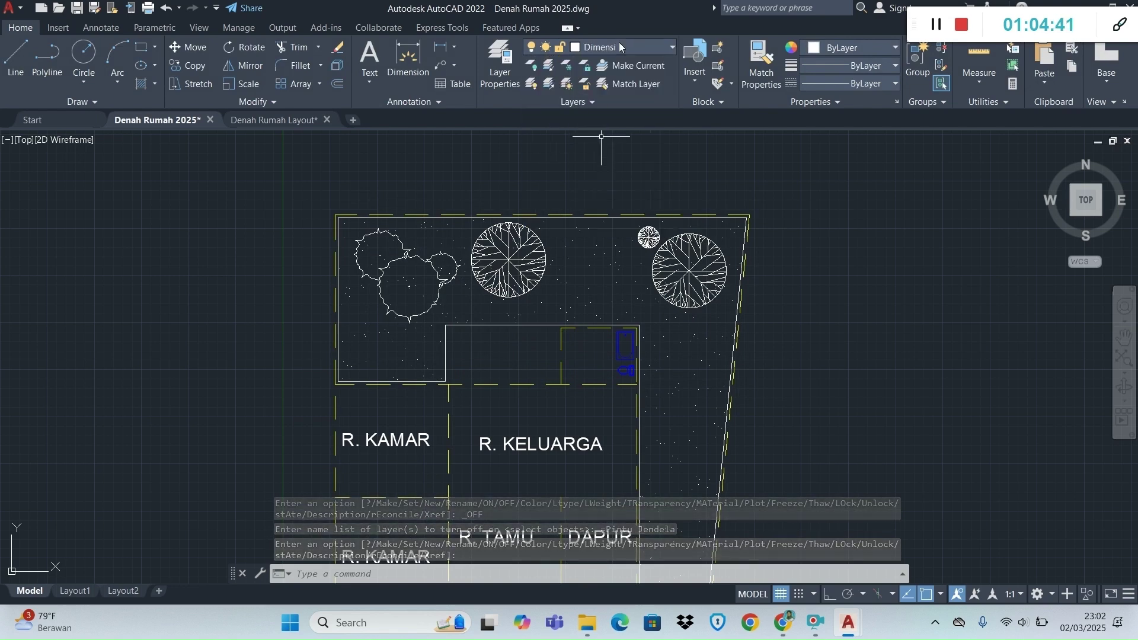
Turn off the TAMAN, TEXT and UTILITAS layers as well.
left_click(621, 46)
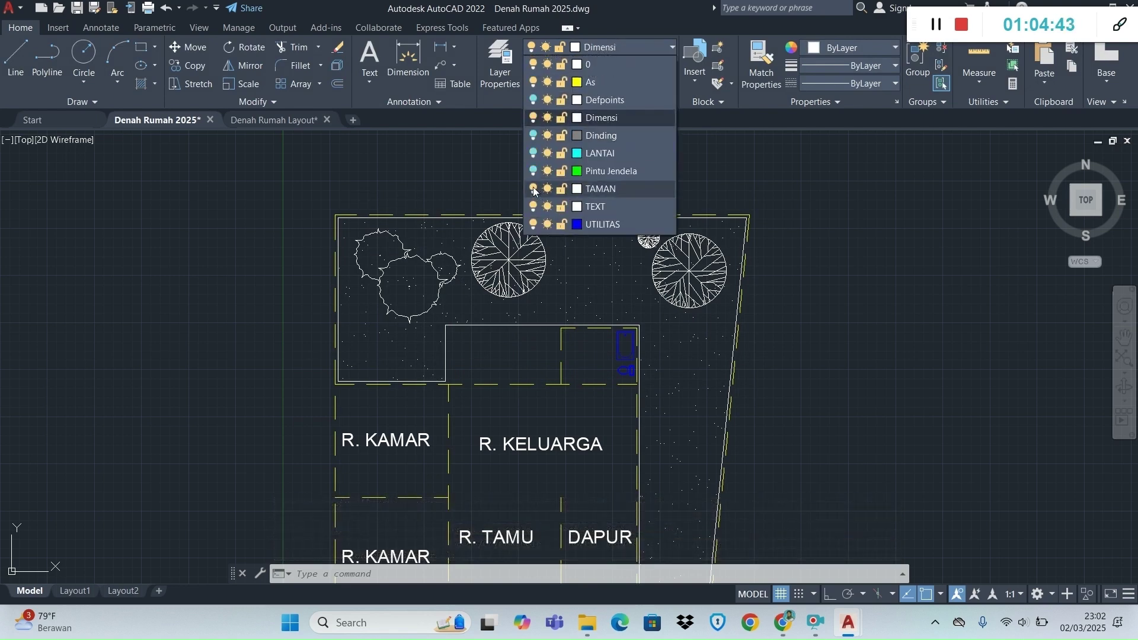
left_click(533, 188)
left_click(533, 206)
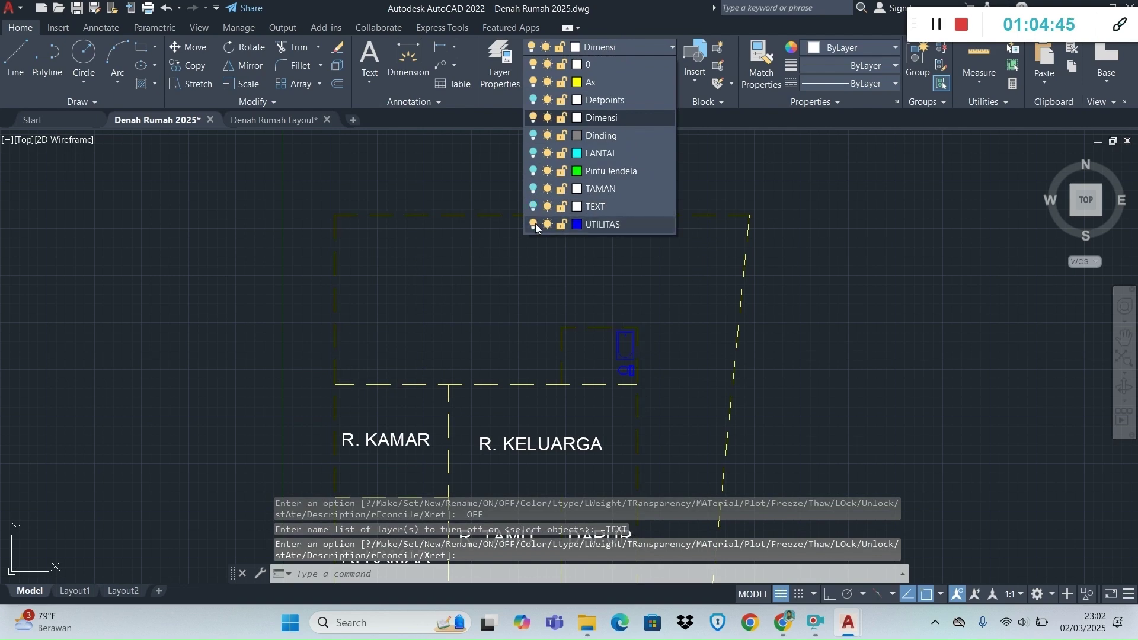
left_click(533, 225)
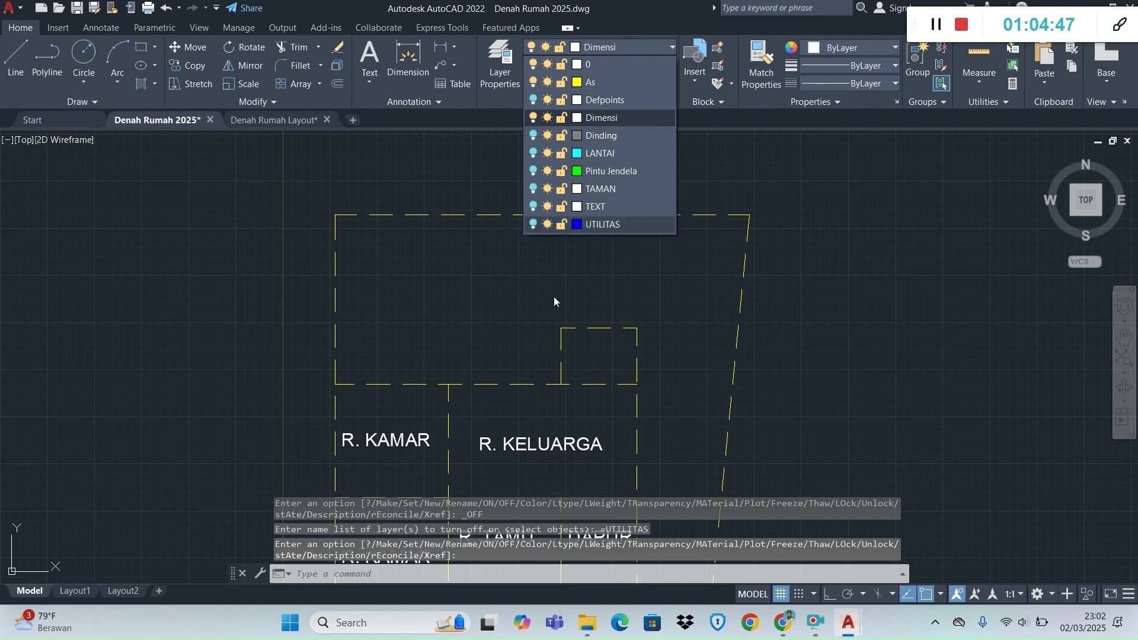
Move the five room labels, R. KELUARGA, both R. KAMAR, R. TAMU and DAPUR, onto the TEXT layer and dismiss the hidden-layer notice.
scroll(552, 302, "down", 4)
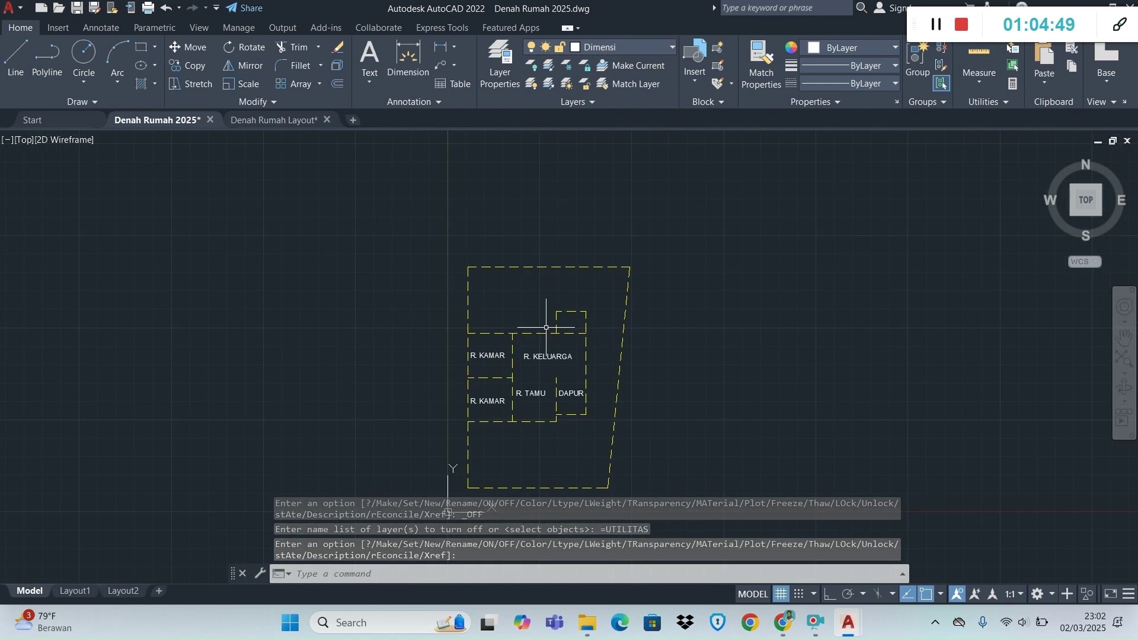
left_click(539, 358)
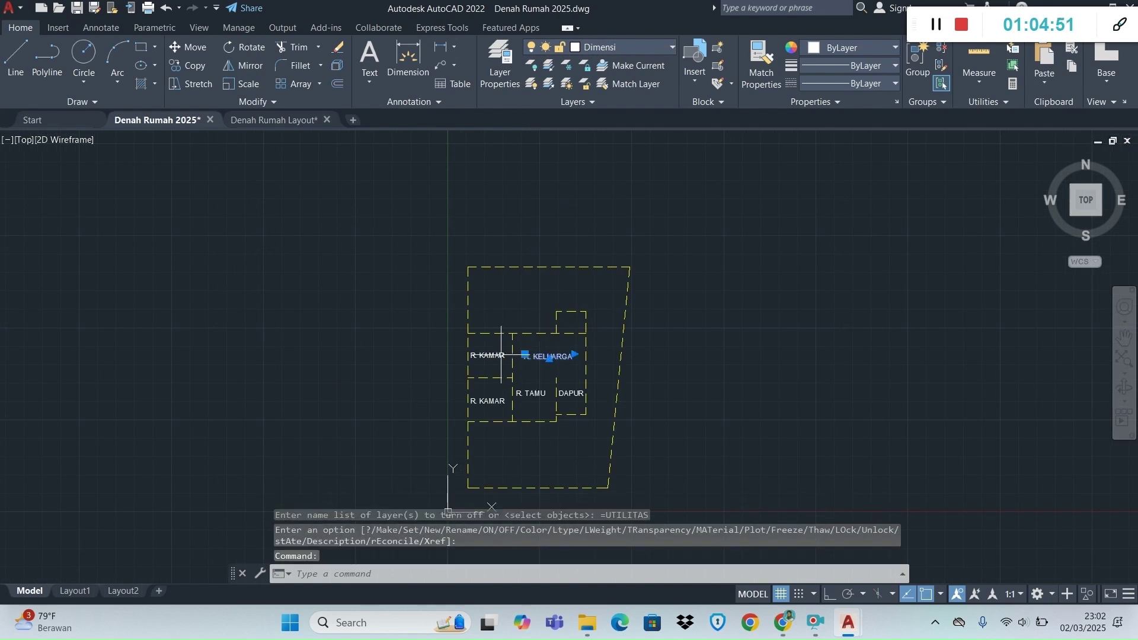
left_click(496, 361)
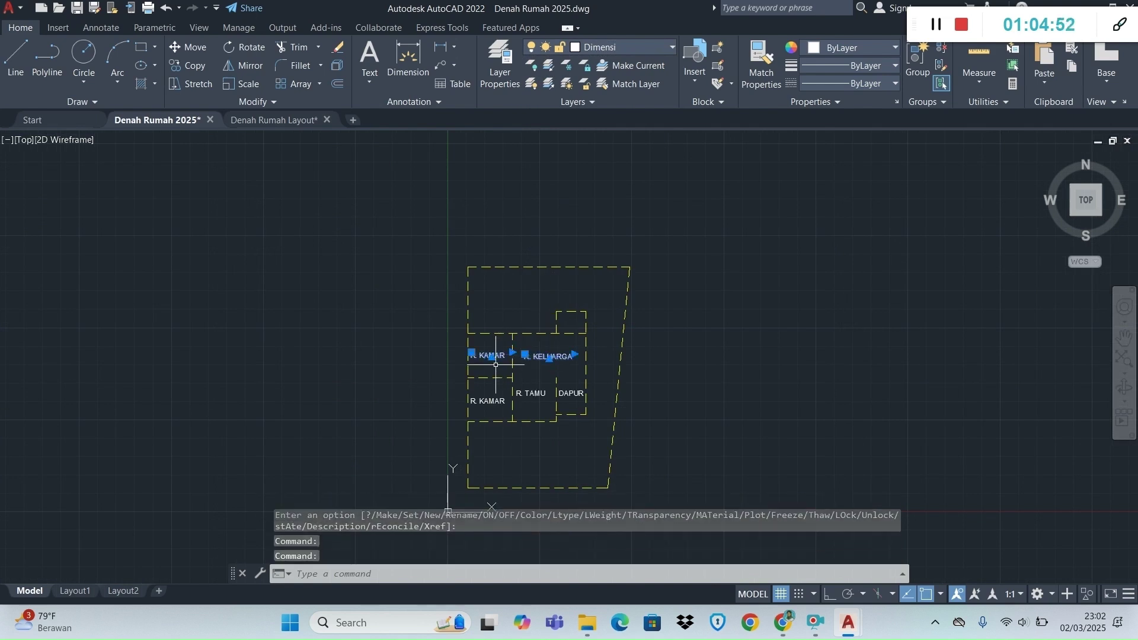
left_click(491, 403)
left_click(575, 392)
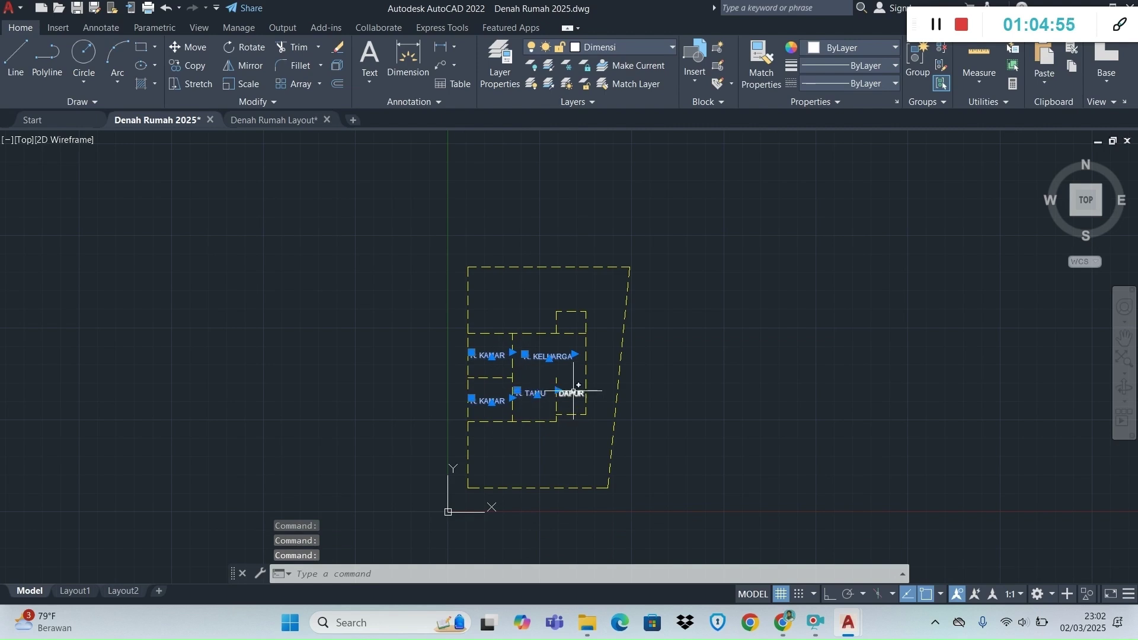
left_click(602, 48)
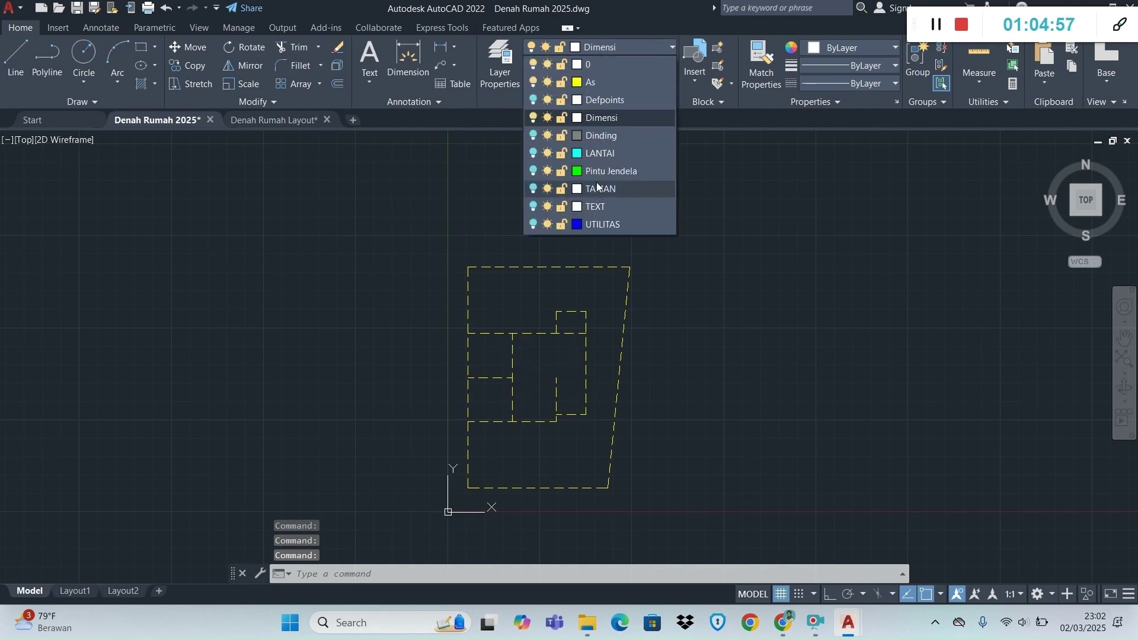
left_click(596, 207)
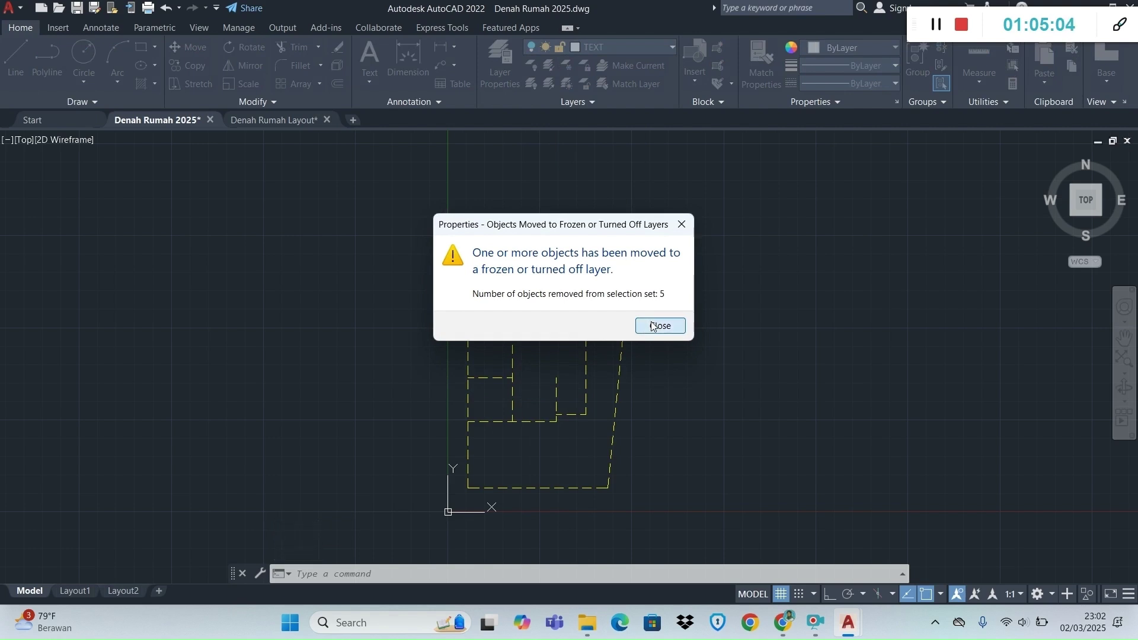
left_click(651, 327)
key("Escape")
Make Dimensi the current layer with the whole axis outline in view.
scroll(585, 322, "up", 2)
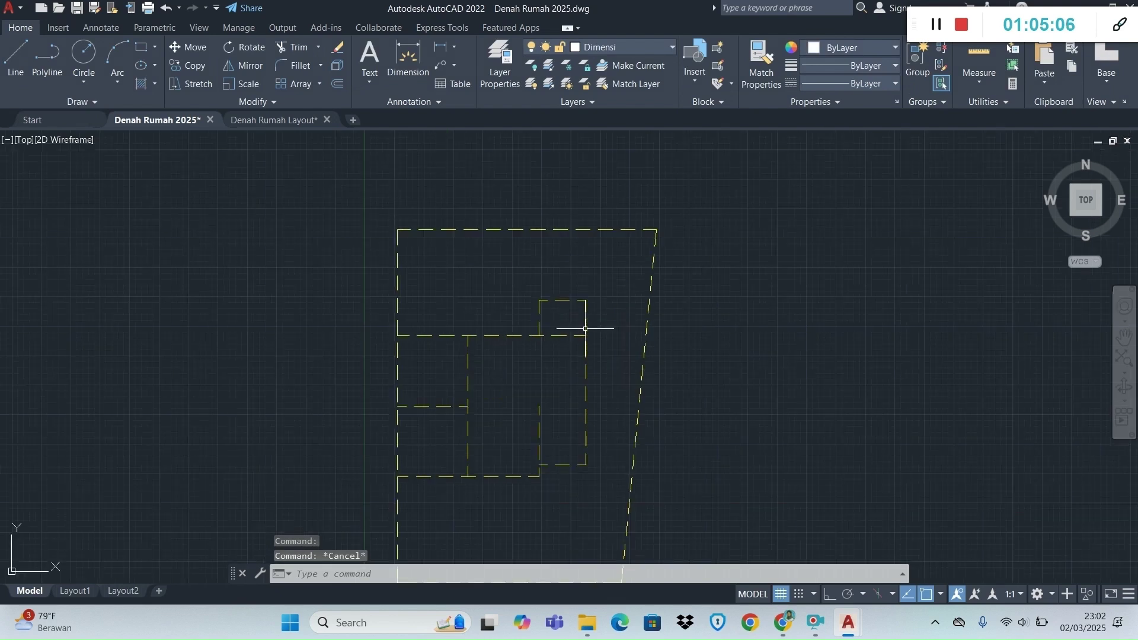
scroll(584, 322, "down", 2)
scroll(619, 413, "up", 2)
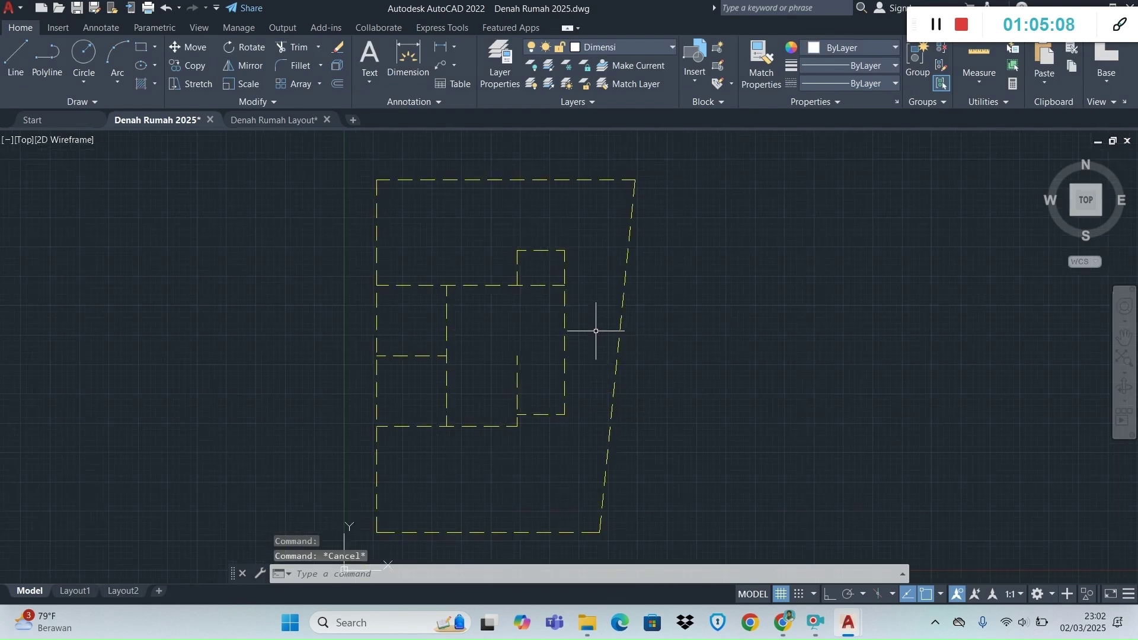
left_click(590, 49)
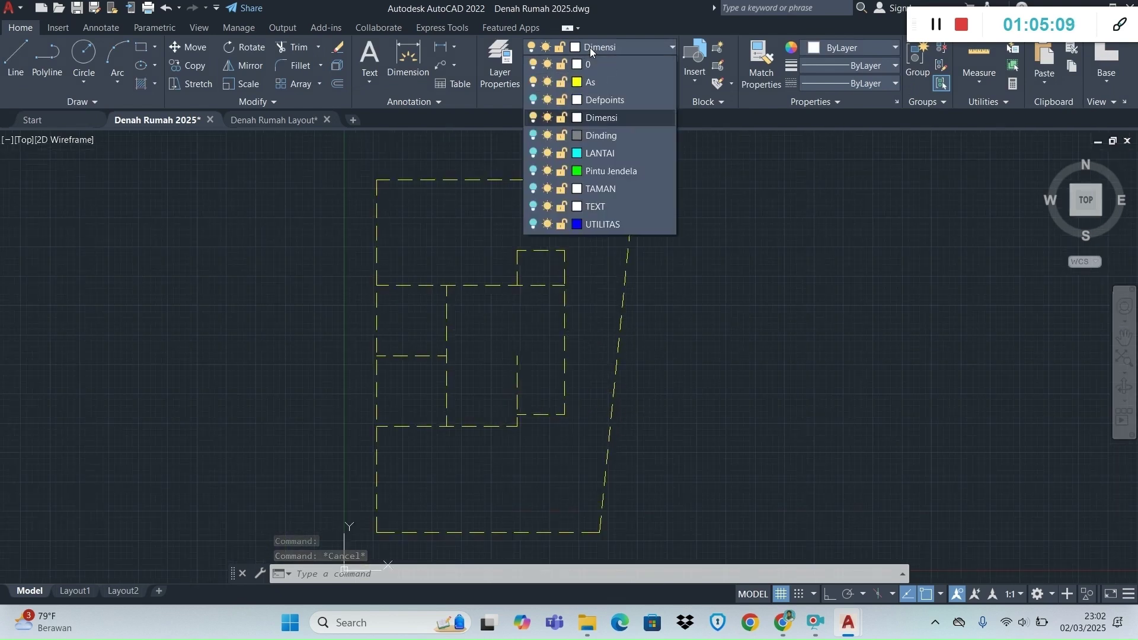
left_click(588, 118)
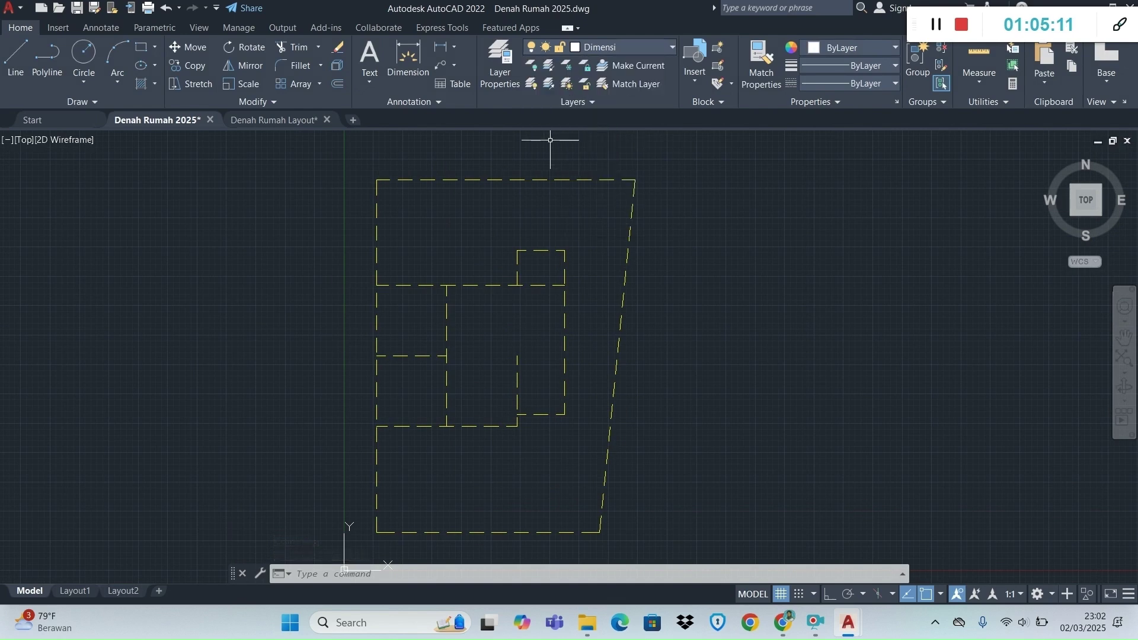
left_click(442, 49)
left_click(376, 179)
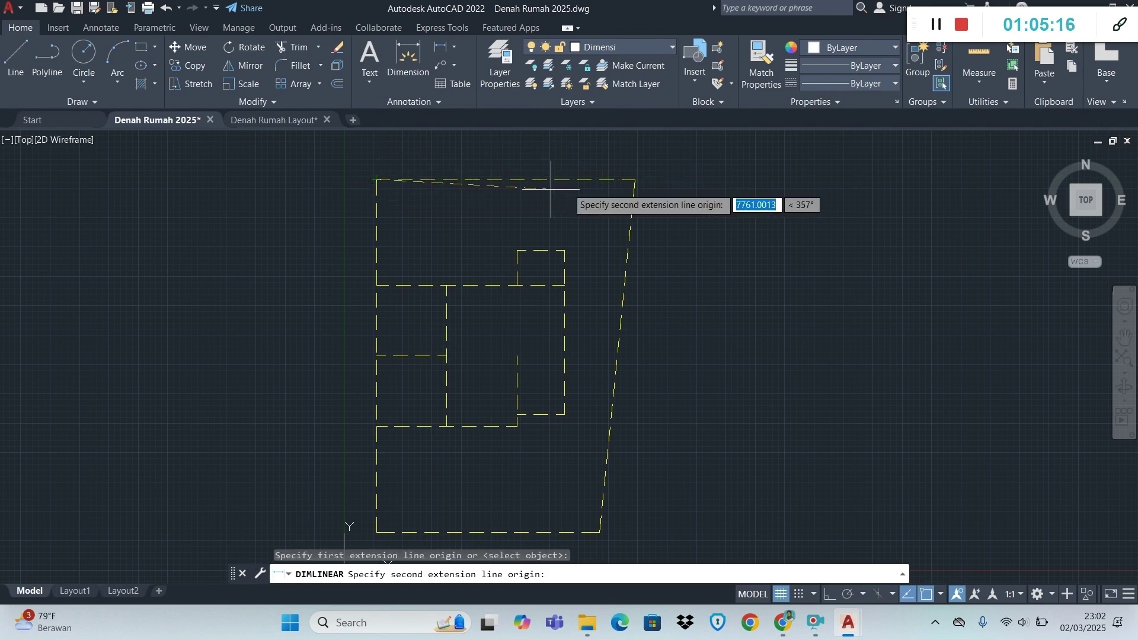
key("Escape")
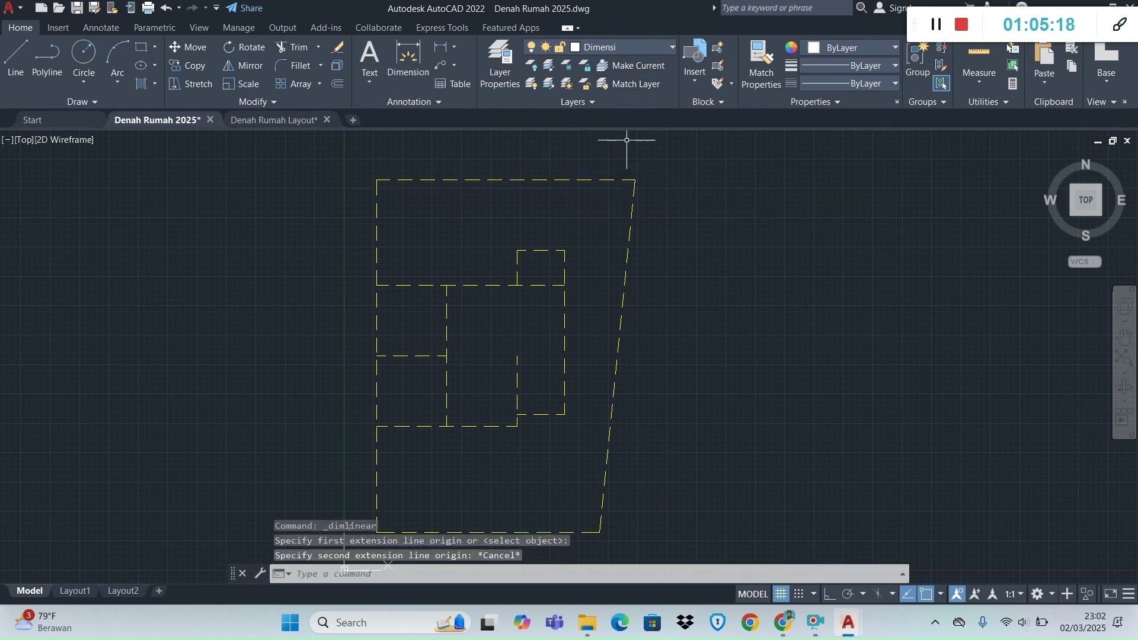
Add a linear dimension across the upper edge of the site boundary, placed just above it.
left_click(443, 49)
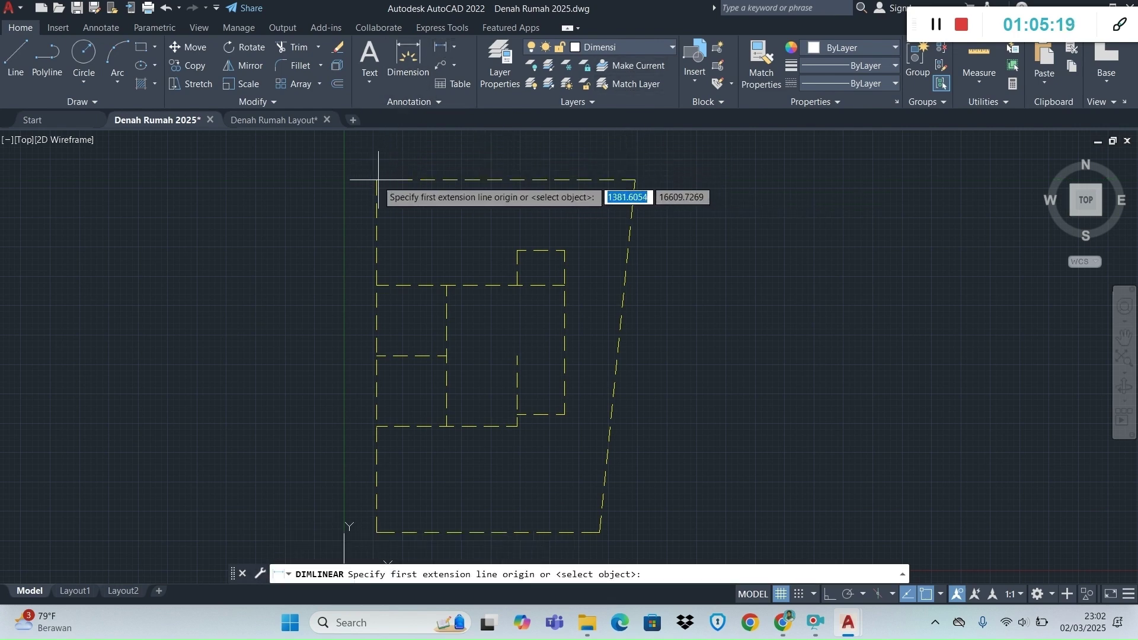
left_click(376, 180)
left_click(633, 179)
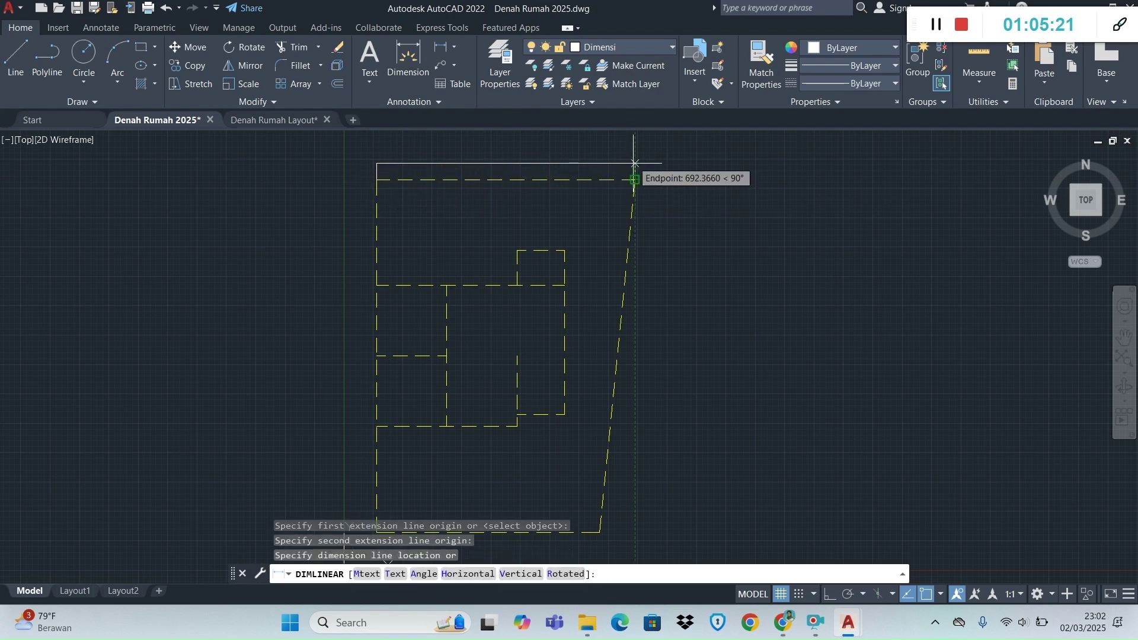
left_click(632, 164)
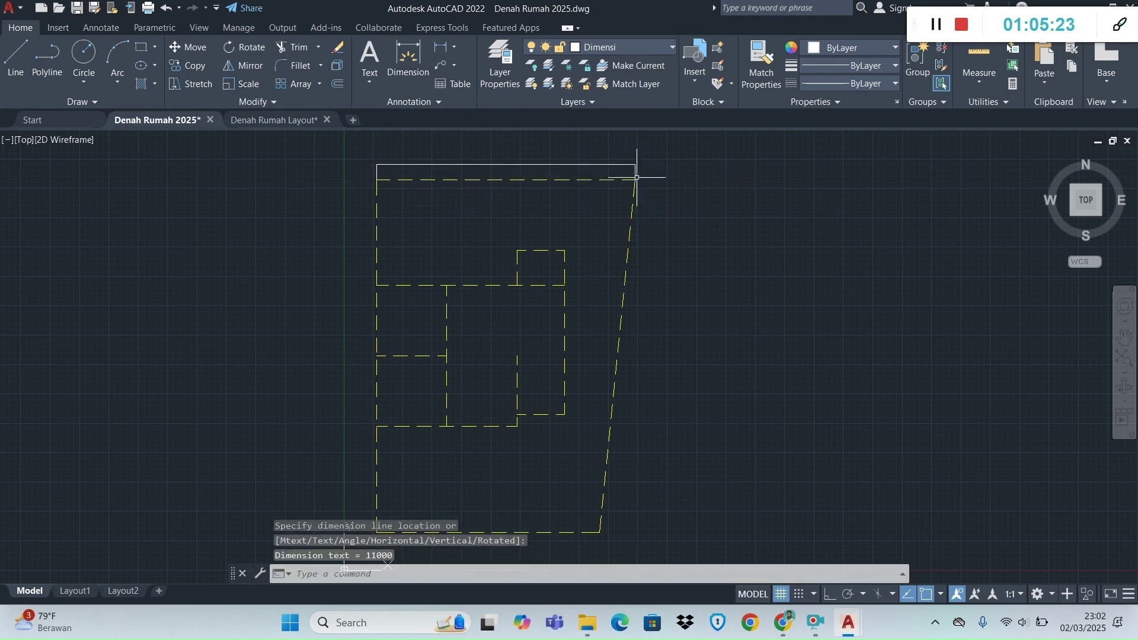
Modify the ISO-25 dimension style to use an arrow size of 500.
left_click(418, 102)
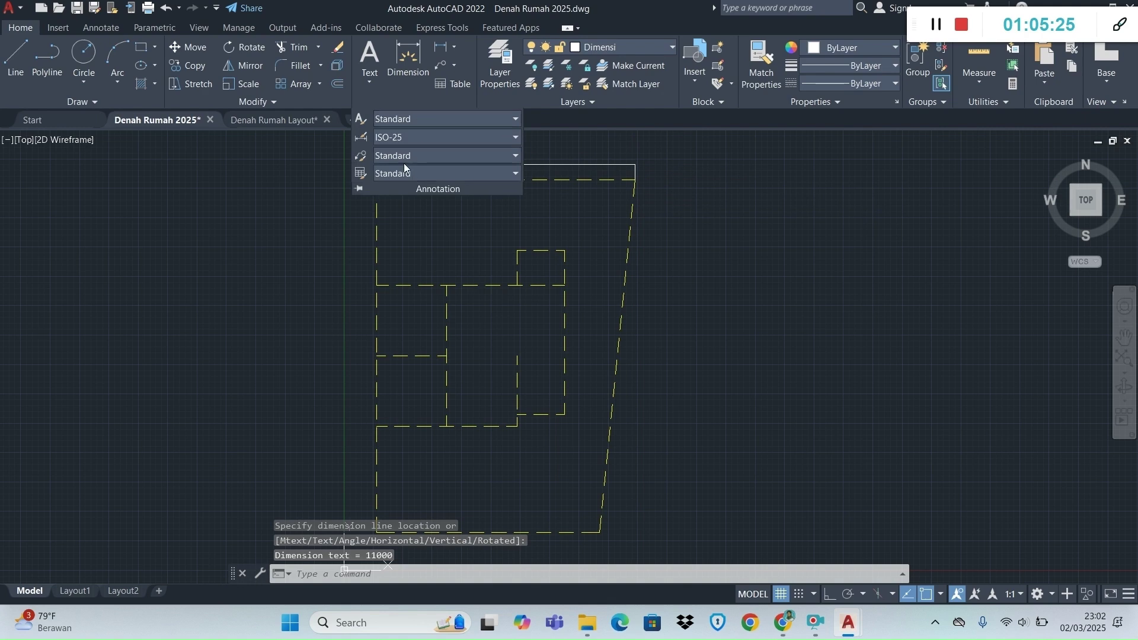
left_click(422, 136)
left_click(426, 298)
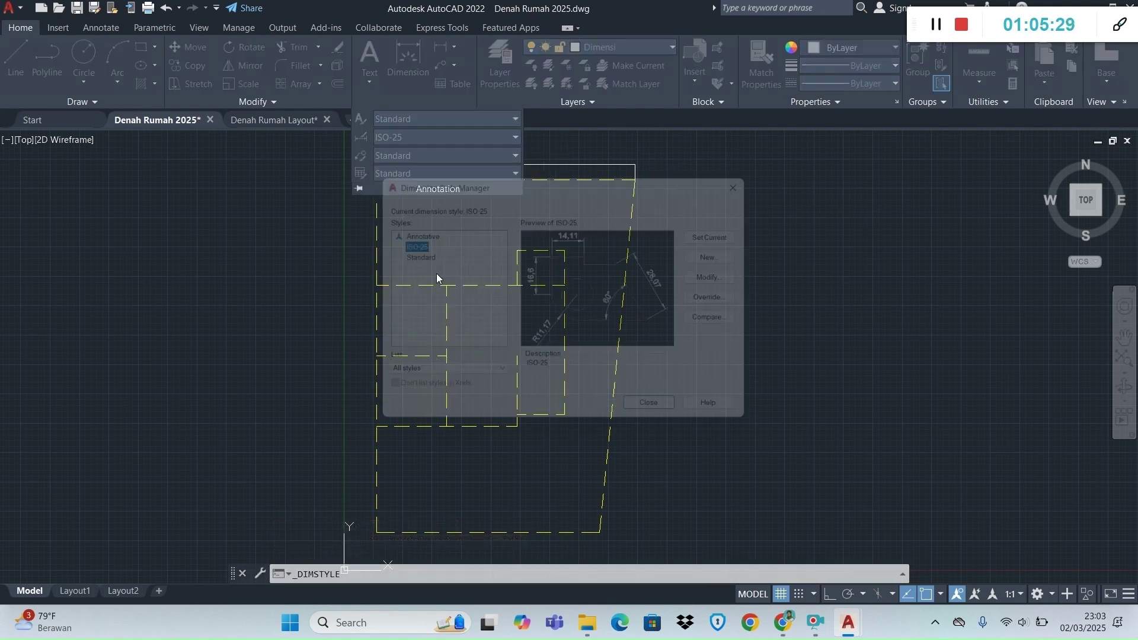
left_click(738, 278)
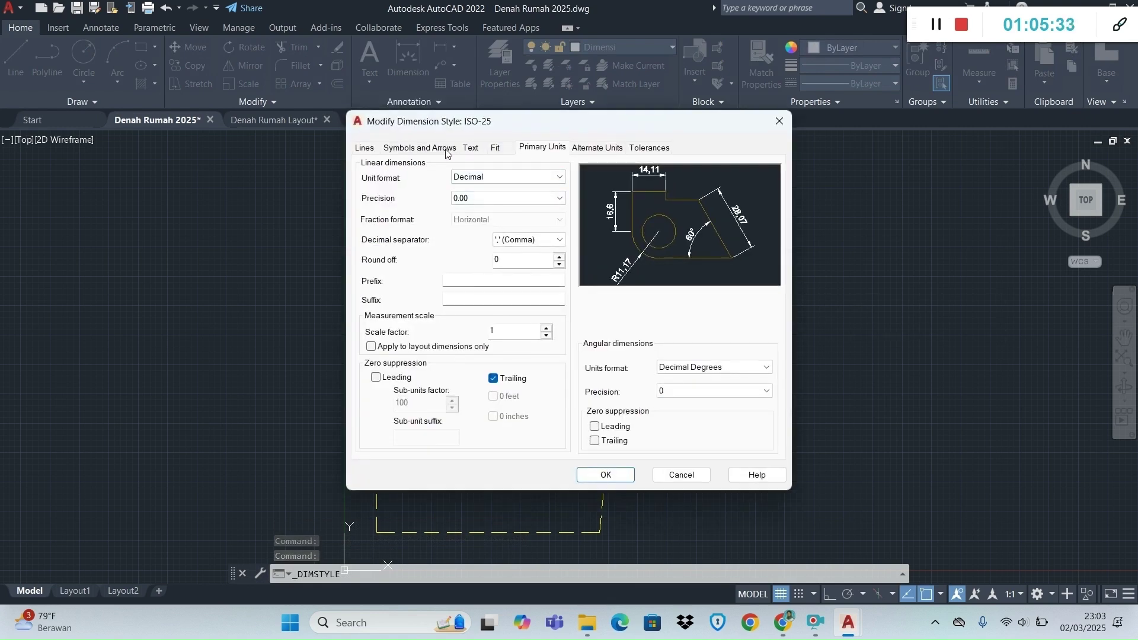
left_click(444, 149)
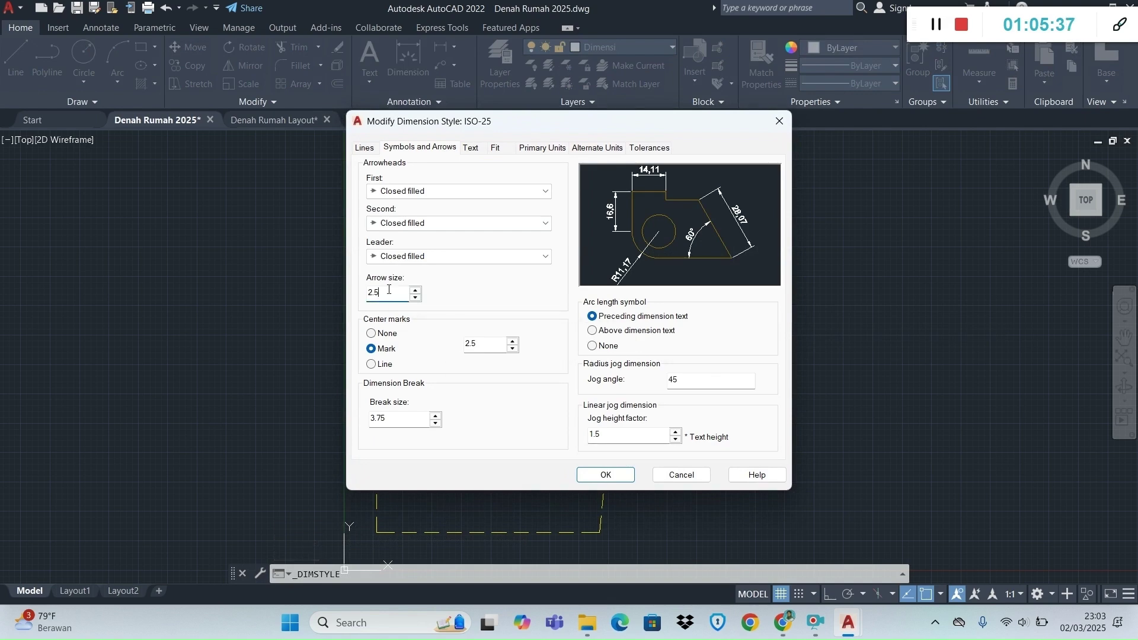
type("500")
left_click(604, 476)
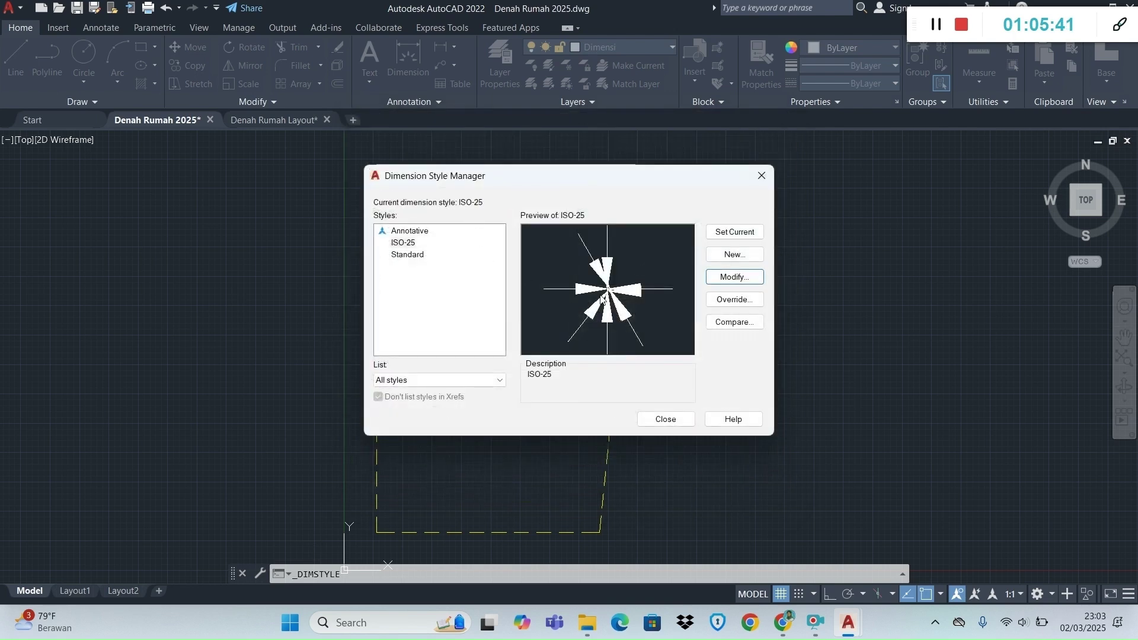
Set the ISO-25 dimension style's text height to 500 and close the Dimension Style Manager.
left_click(717, 278)
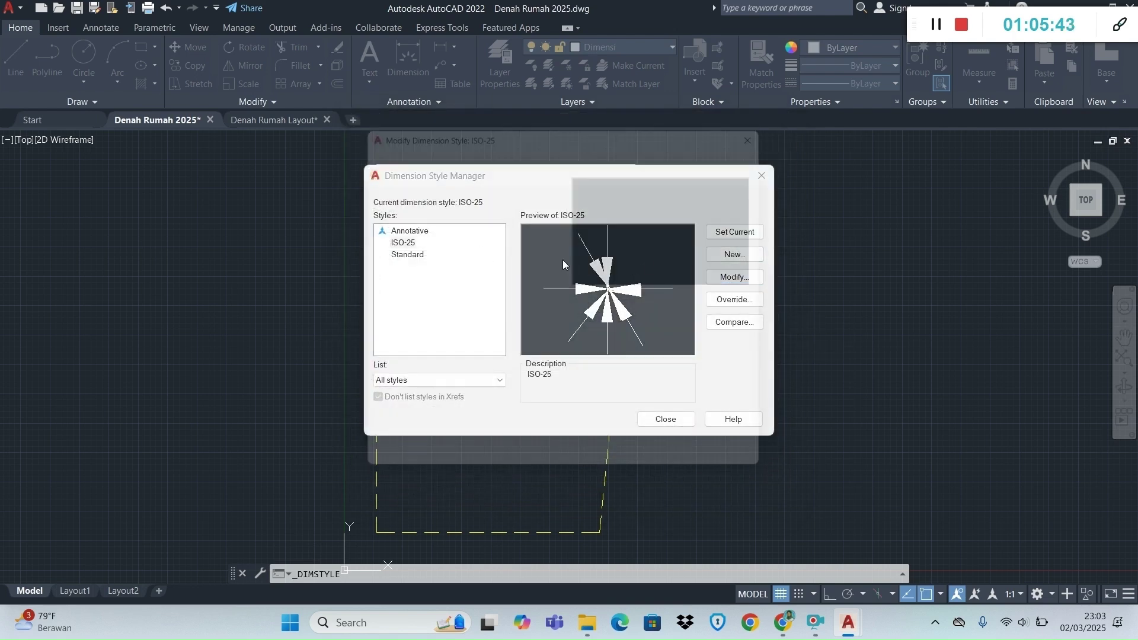
left_click(470, 148)
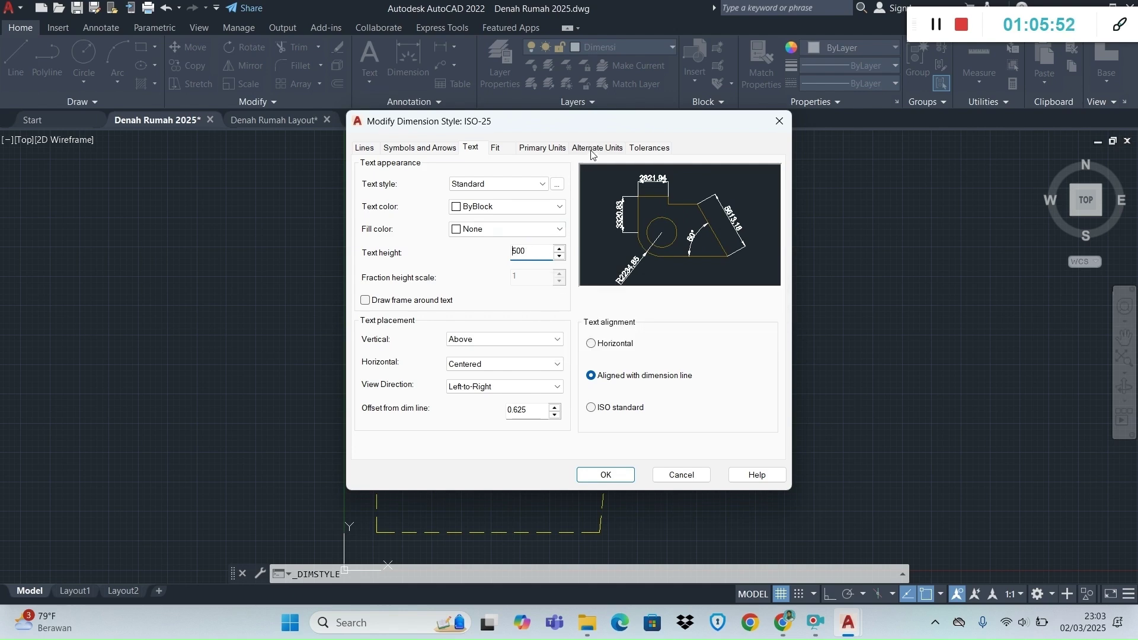
left_click(548, 148)
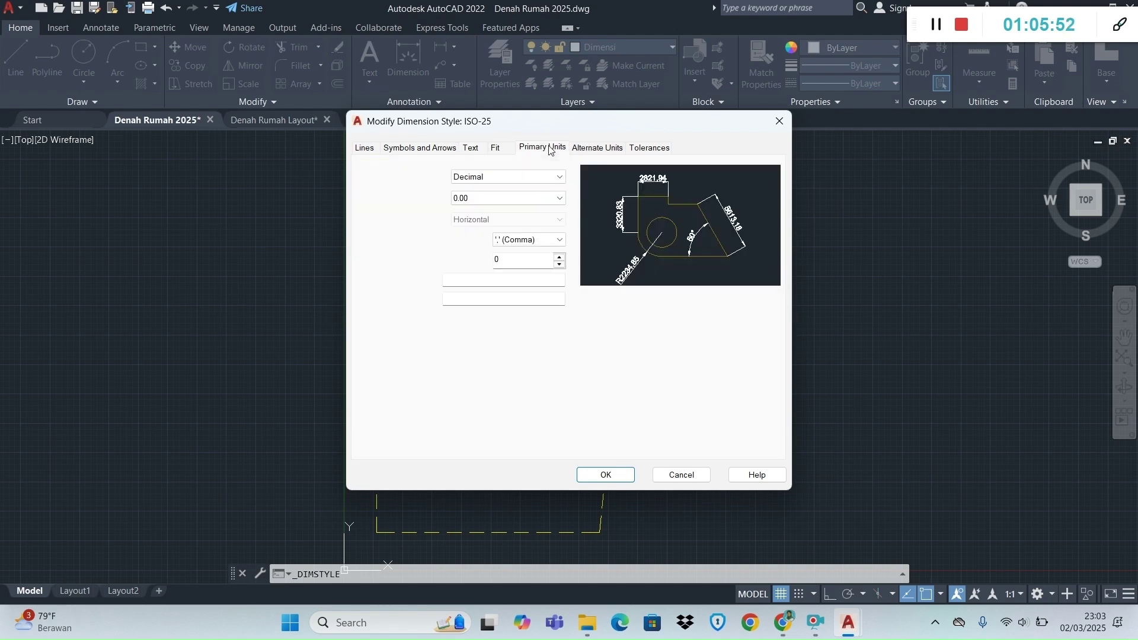
left_click(596, 479)
left_click(658, 420)
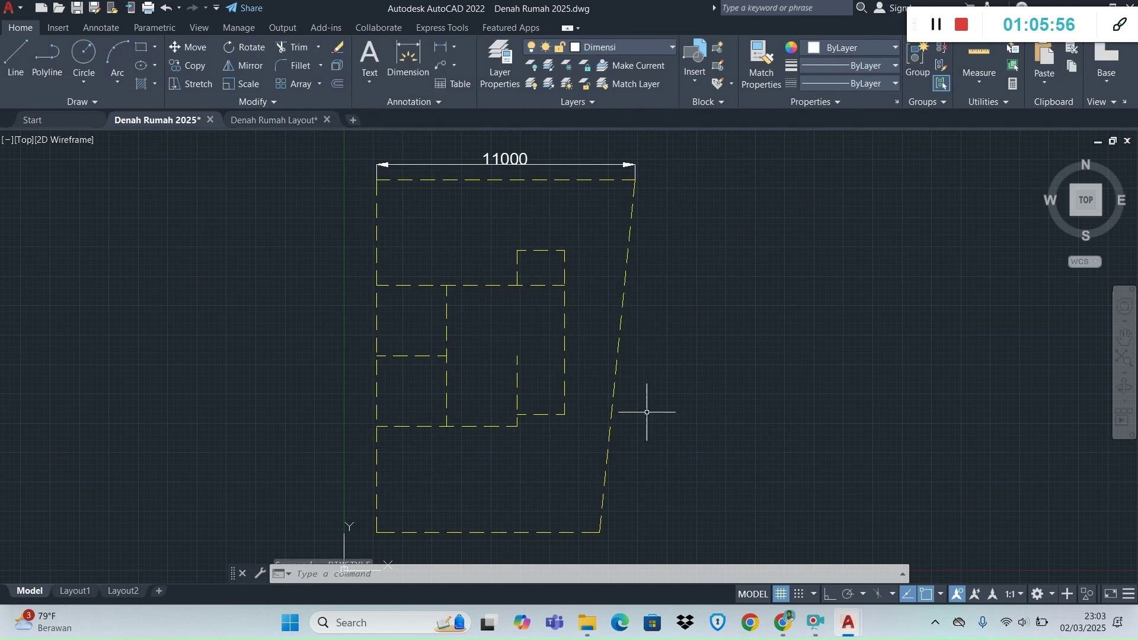
Add a vertical linear dimension along the full left edge of the site boundary, placed outside it.
left_click(442, 47)
left_click(376, 180)
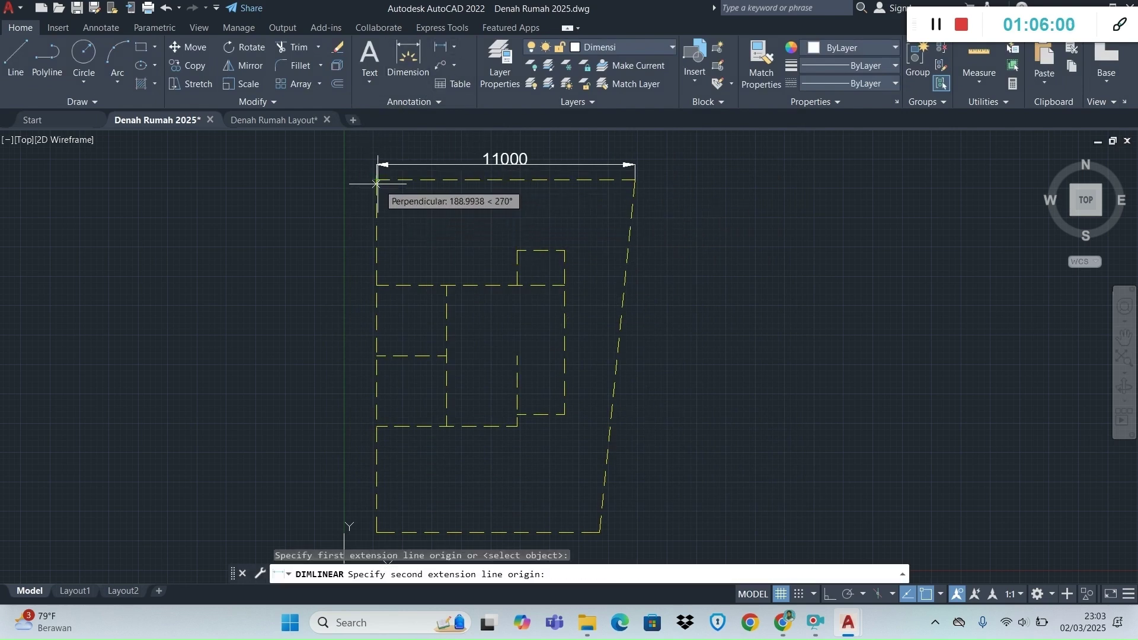
left_click(376, 526)
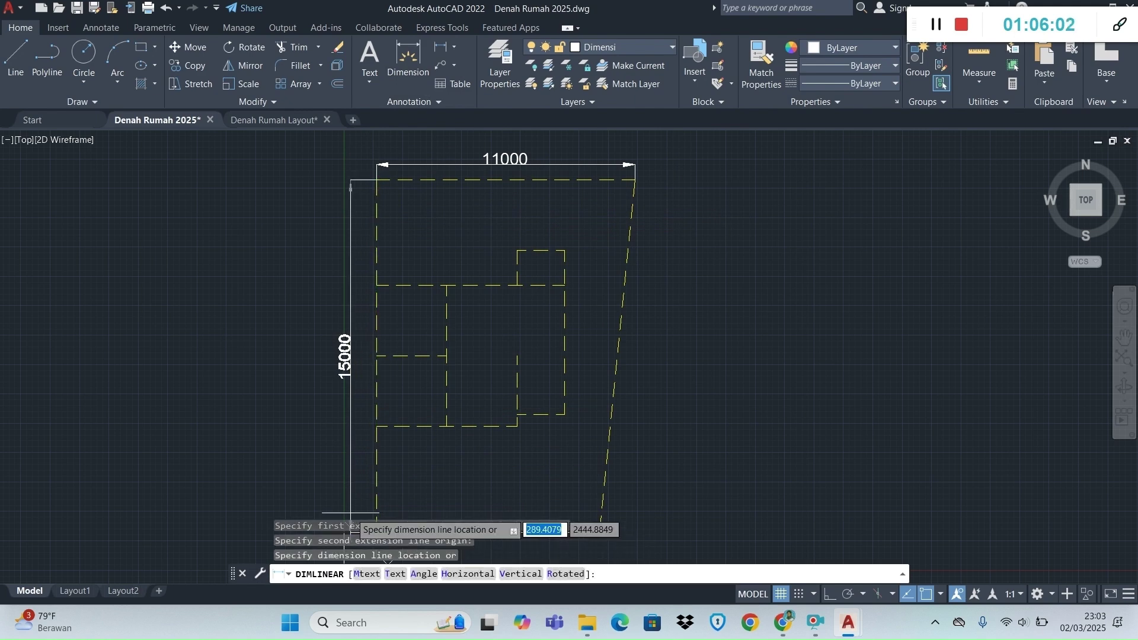
left_click(348, 480)
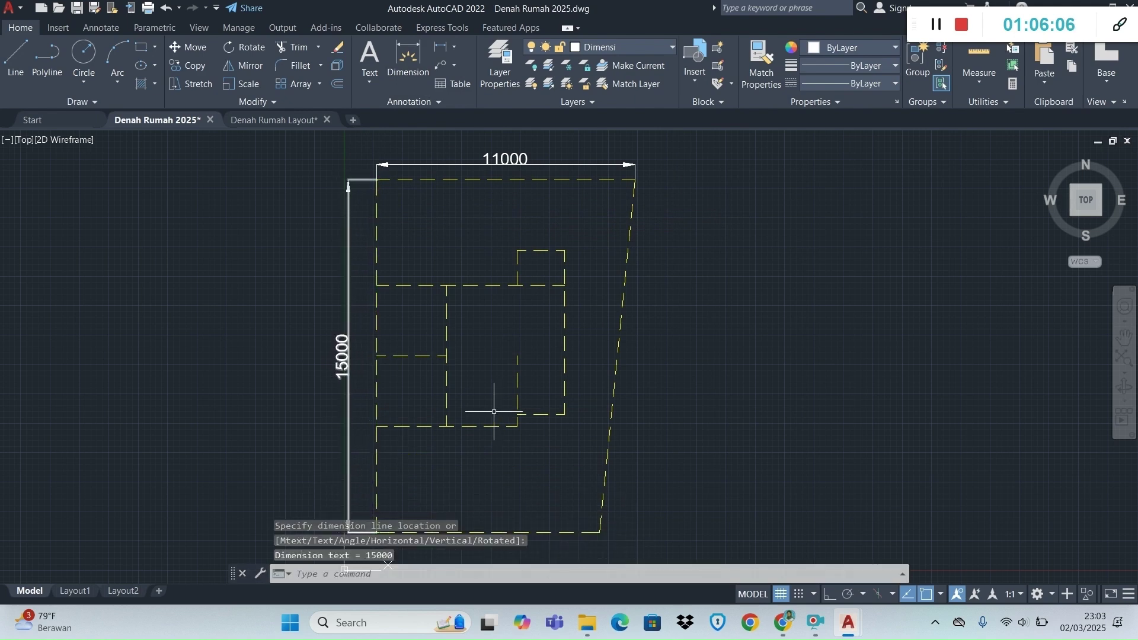
Switch to the practicum module in the browser to check its dimension placement, and return to the Denah Rumah 2025 drawing in AutoCAD.
key("alt+Tab")
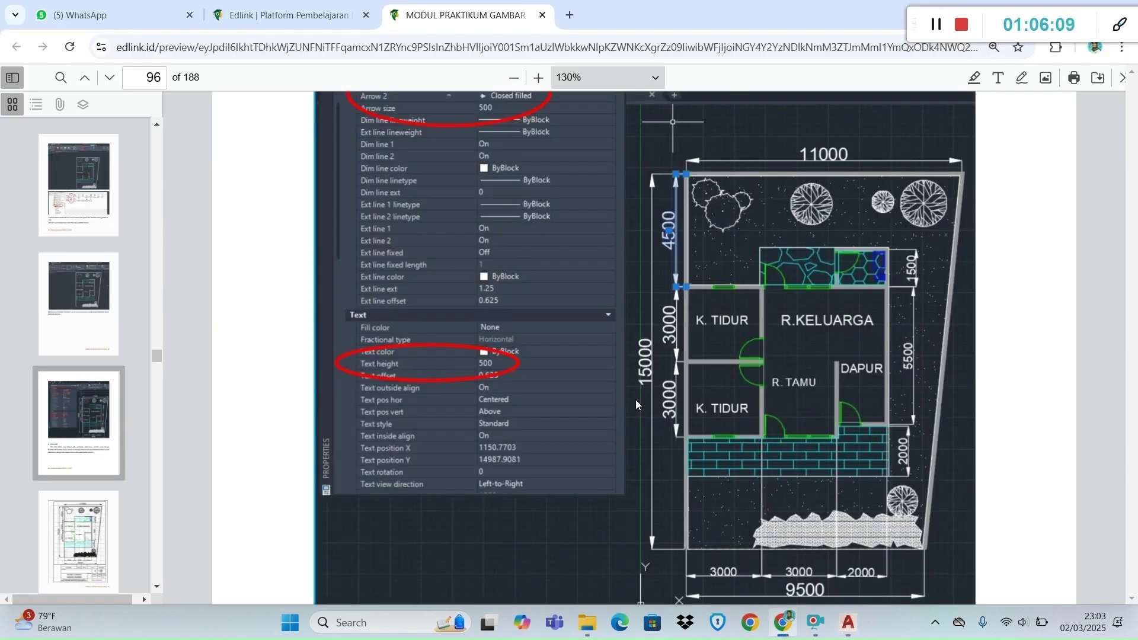
key("alt+Tab")
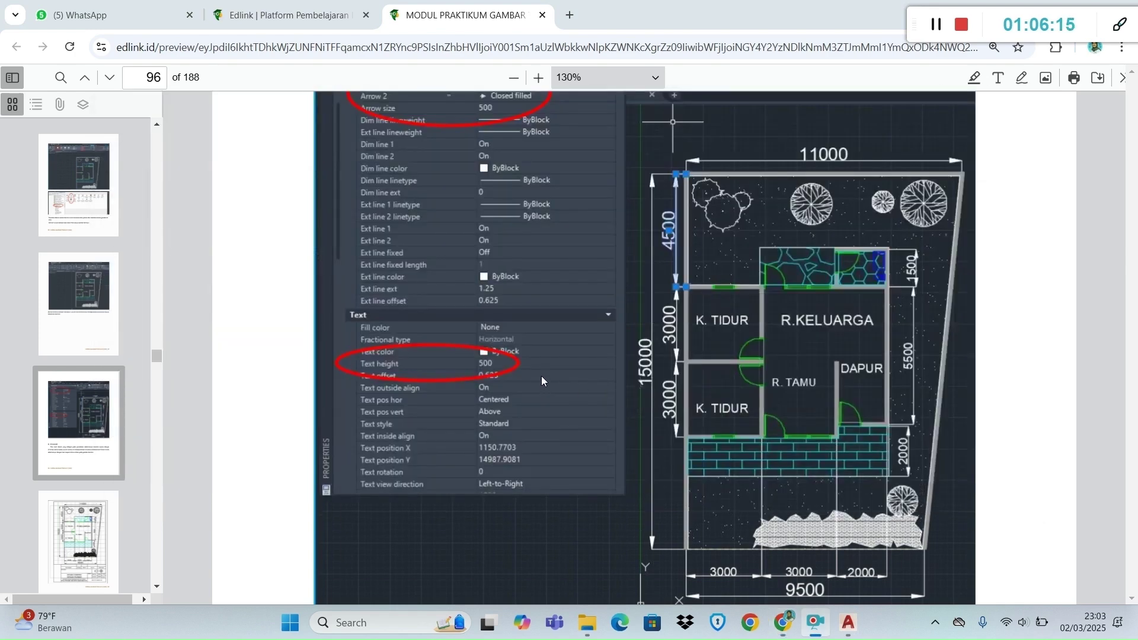
key("alt+Tab")
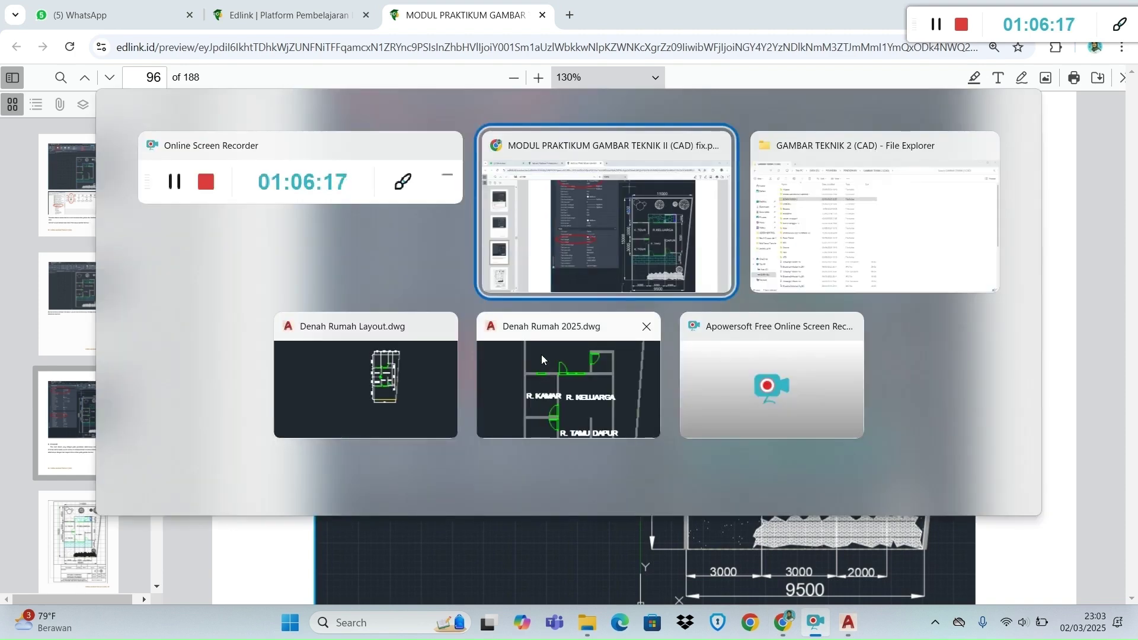
key("alt+Tab")
key("alt+Tab")
key("alt+Tab")
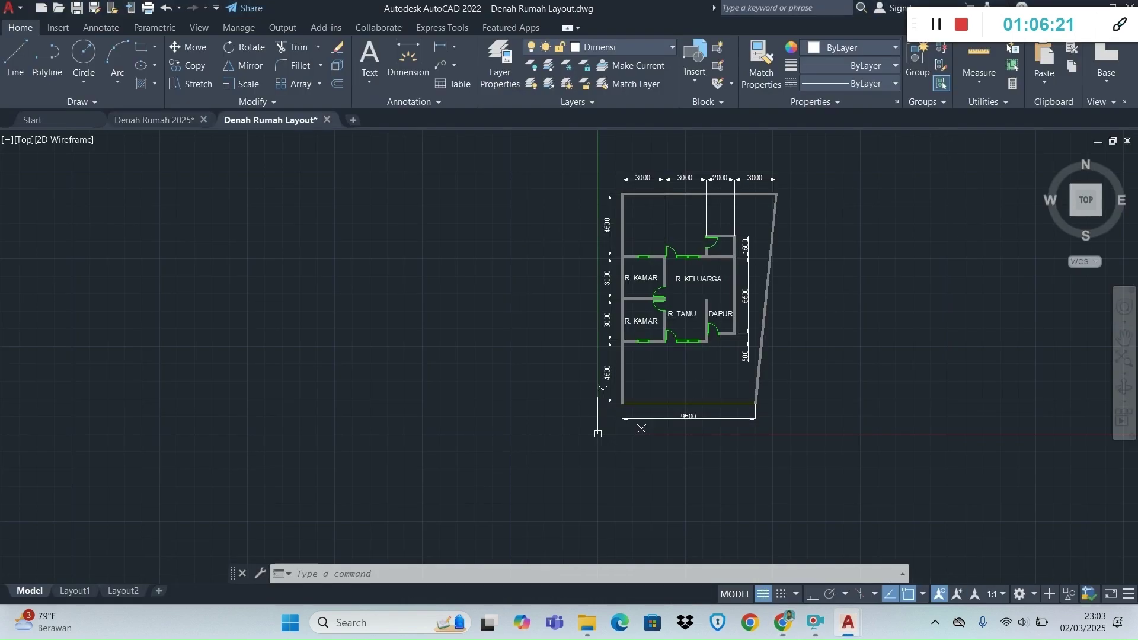
left_click(166, 117)
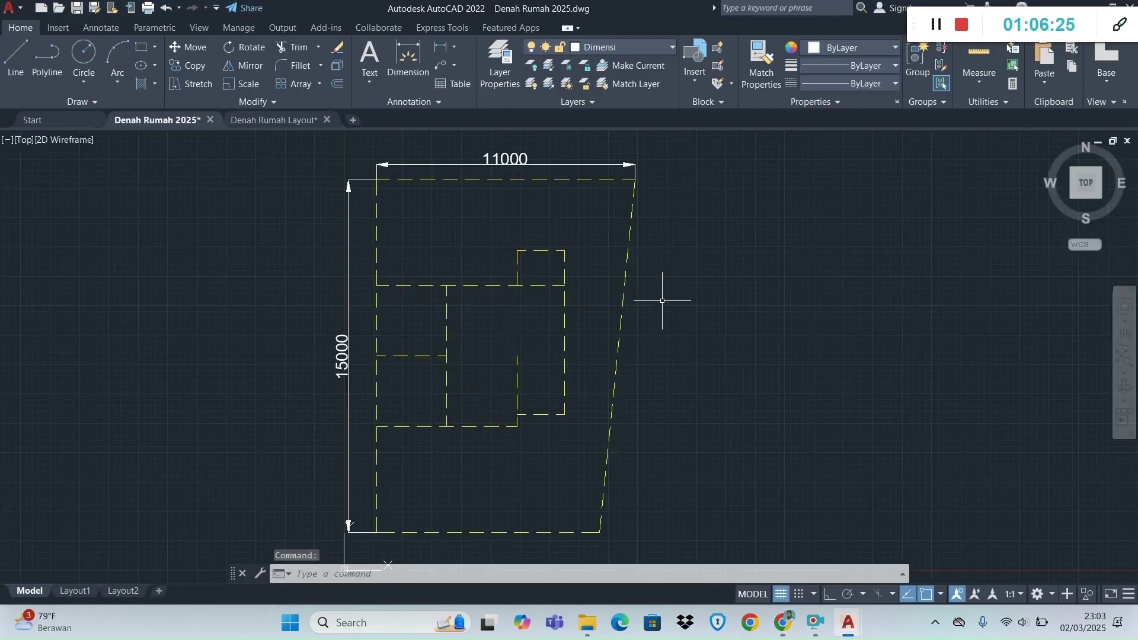
Add a vertical linear dimension along the right edge of the small upper-right room, placed just outside it.
scroll(700, 318, "up", 2)
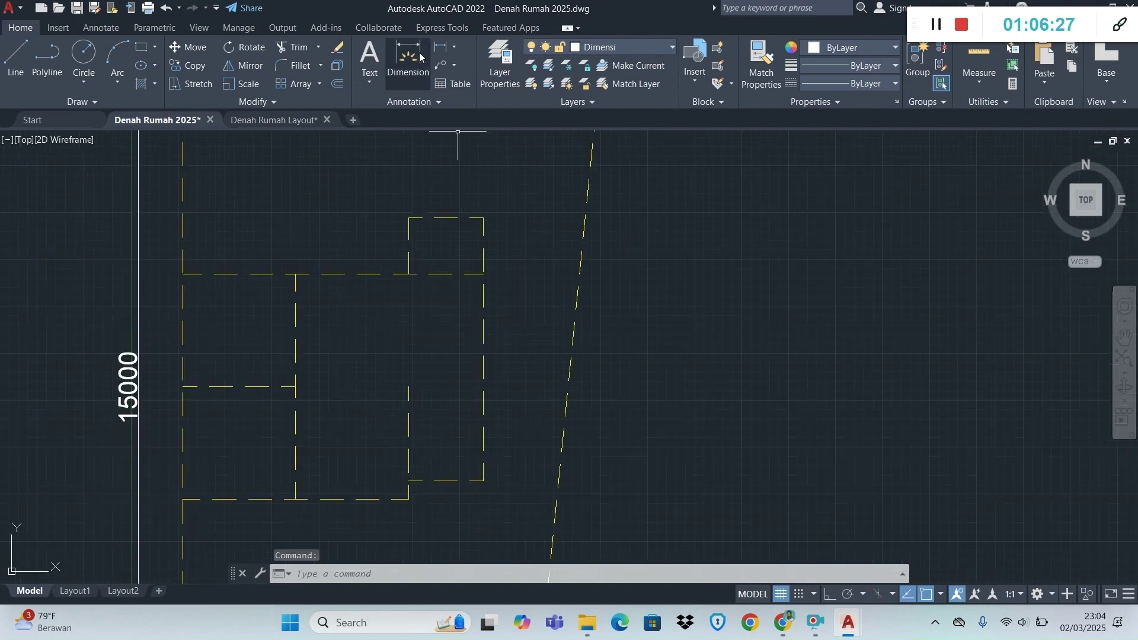
left_click(444, 48)
left_click(484, 218)
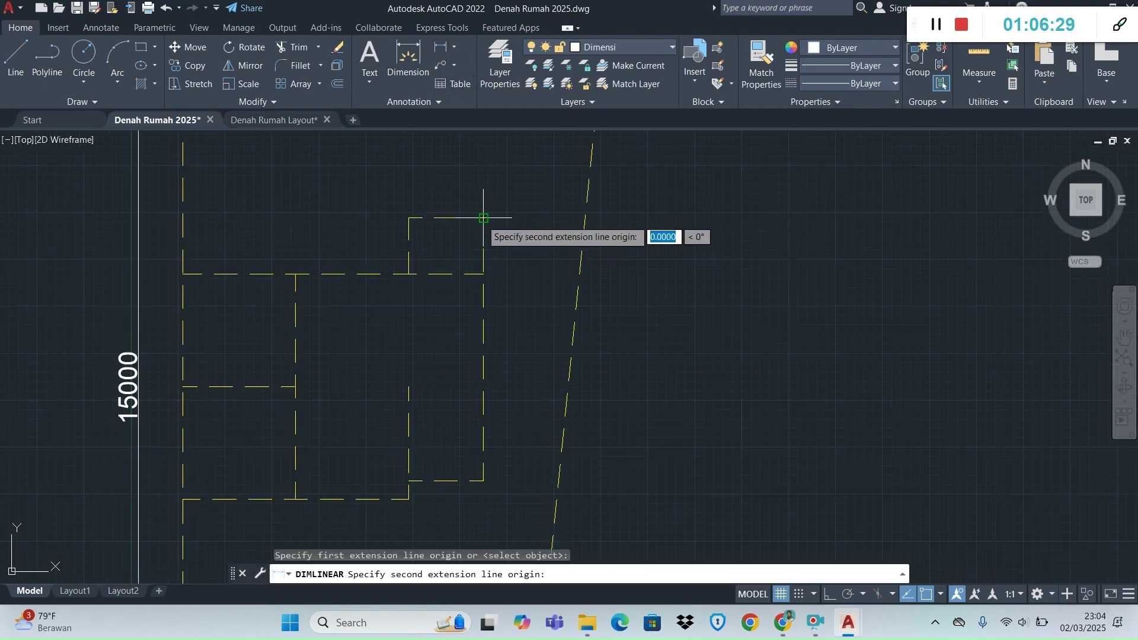
left_click(483, 274)
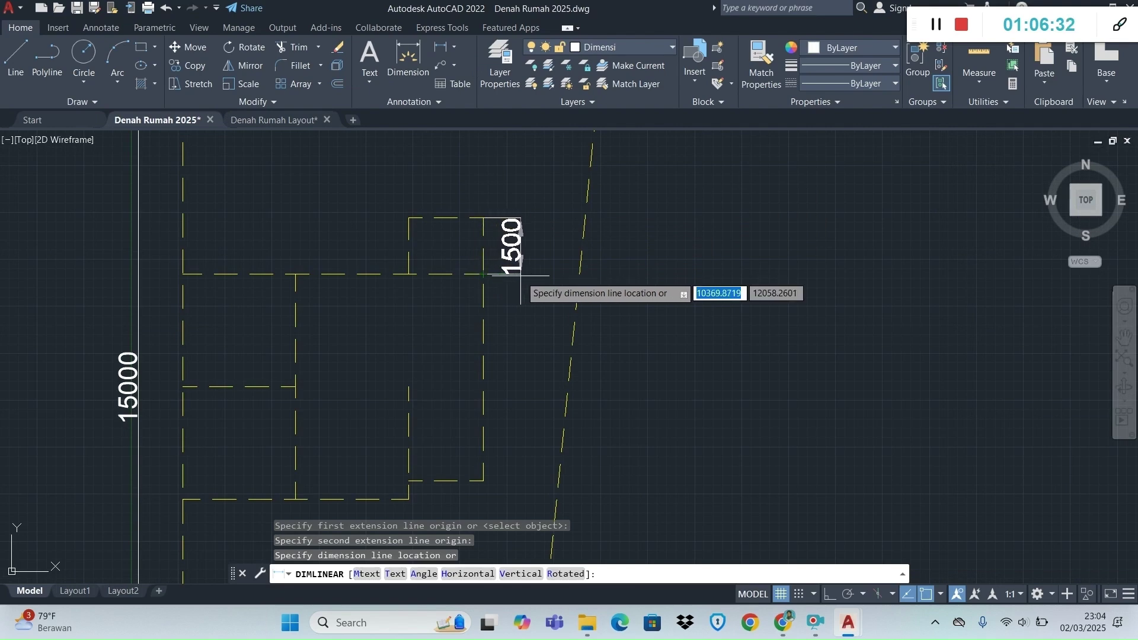
left_click(512, 274)
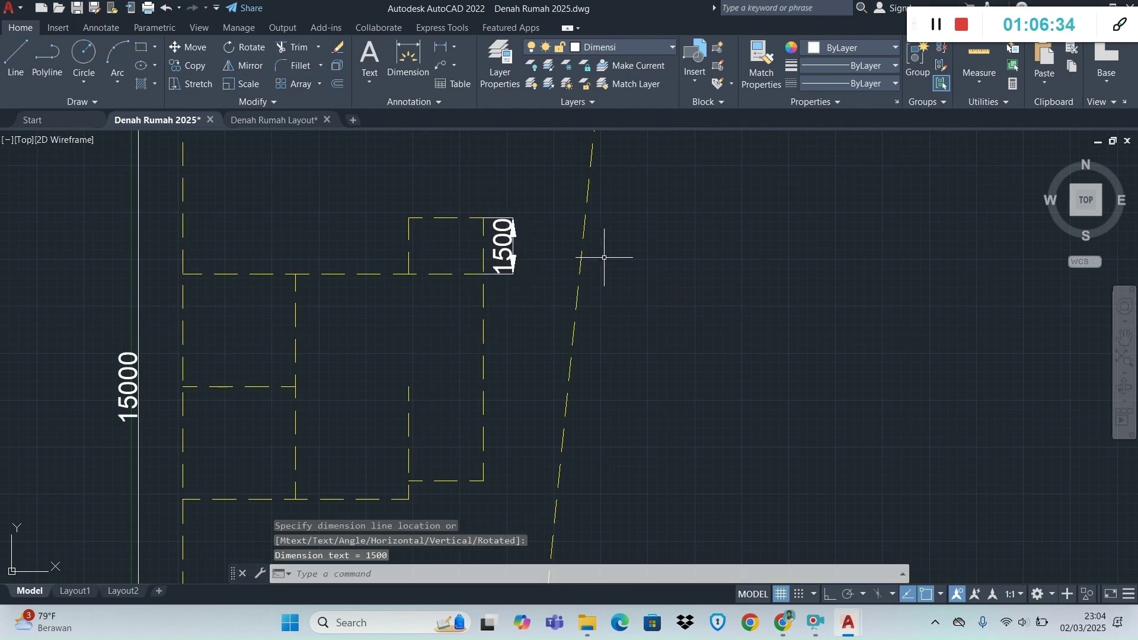
Add a vertical linear dimension along the house's right wall below the small room, in line with the small room's dimension.
key("Return")
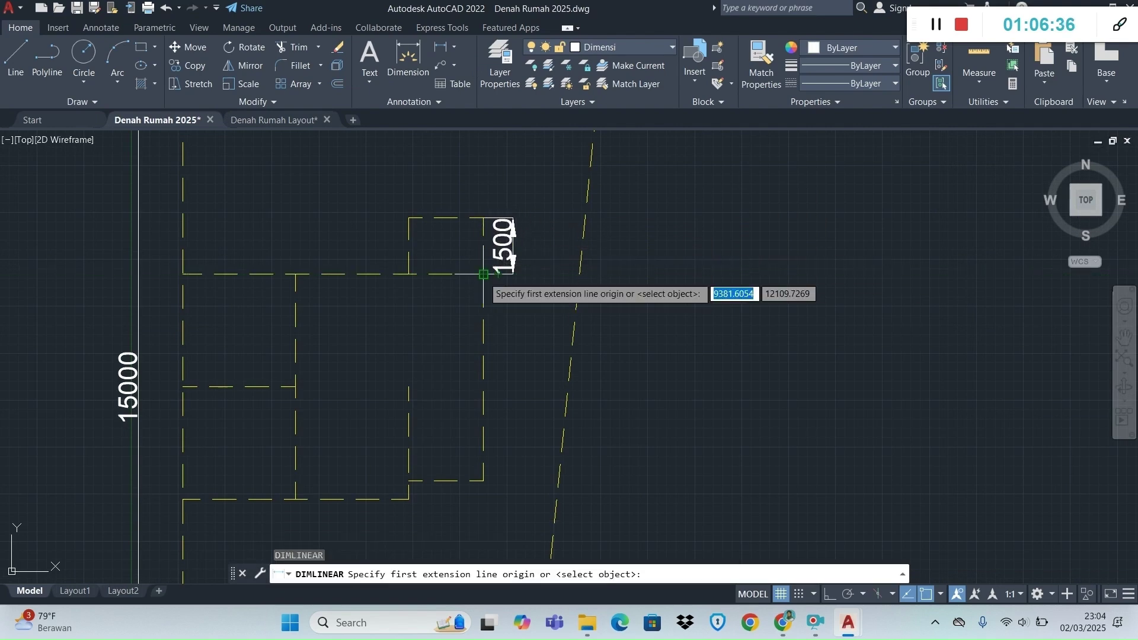
left_click(484, 274)
left_click(484, 480)
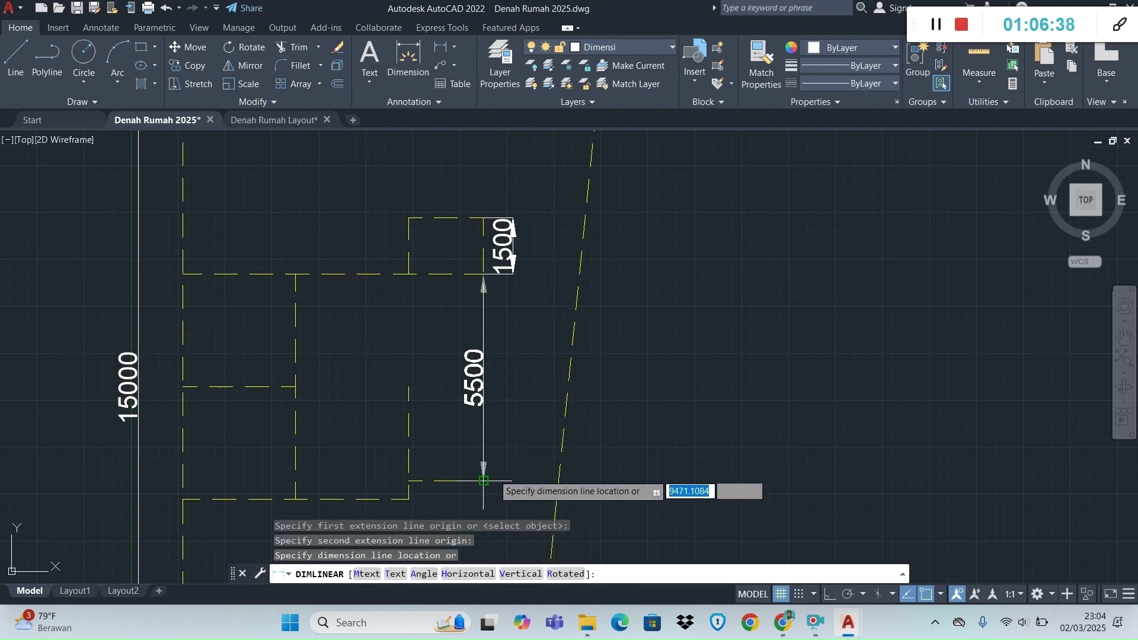
left_click(513, 469)
Delete the vertical dimension along the house's right wall, keeping the one beside the small upper-right room.
scroll(492, 399, "down", 2)
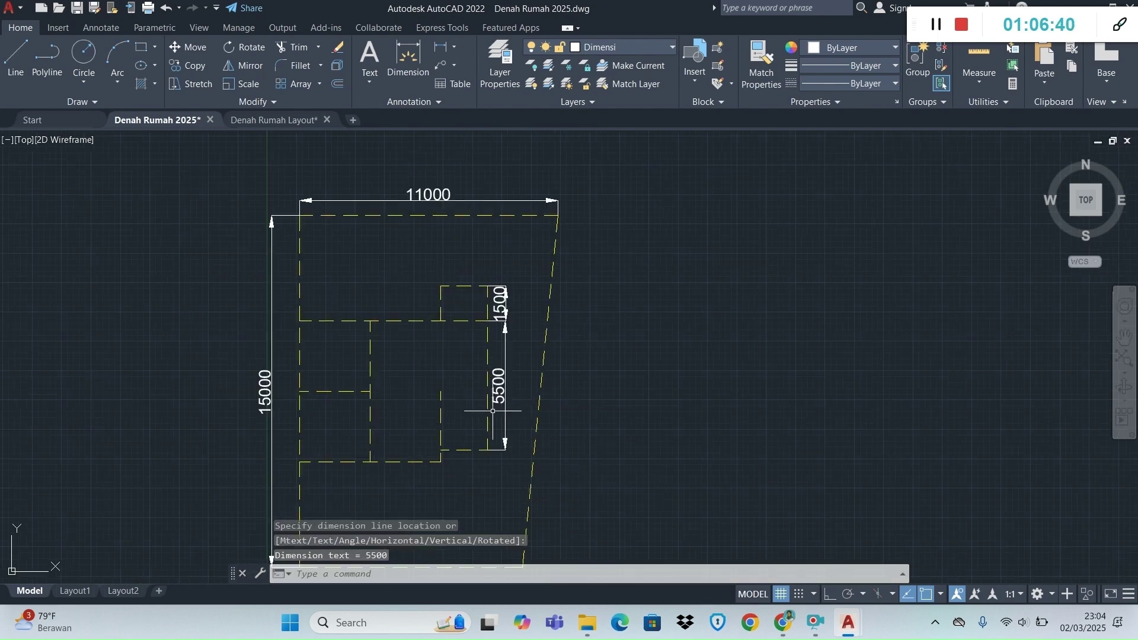
scroll(484, 454, "down", 2)
scroll(476, 487, "up", 2)
scroll(473, 478, "down", 4)
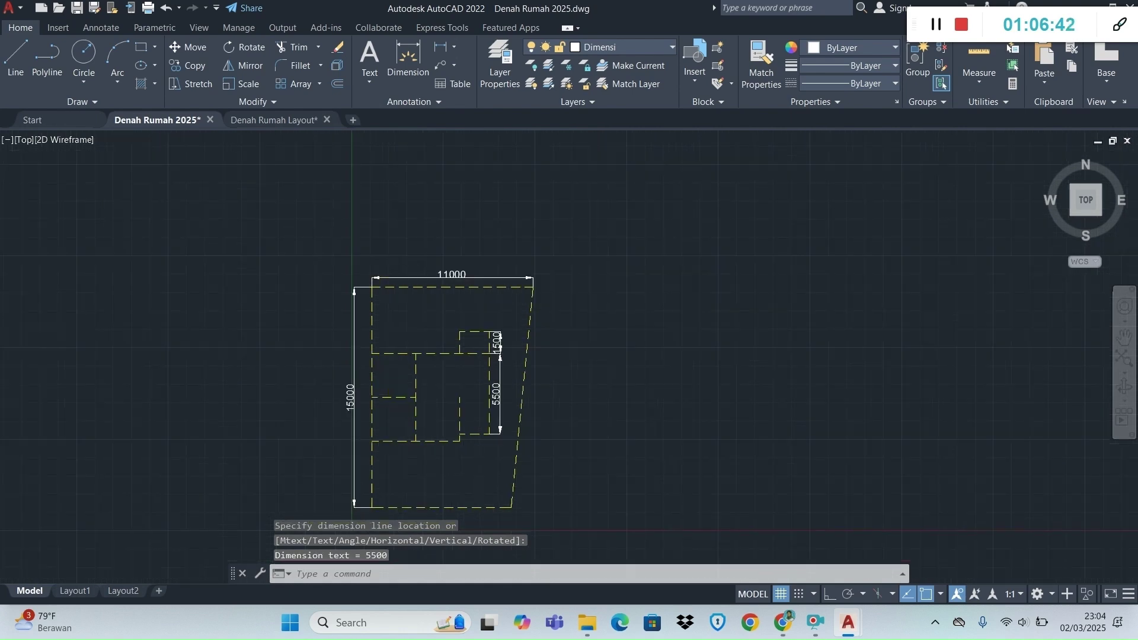
scroll(485, 516, "up", 4)
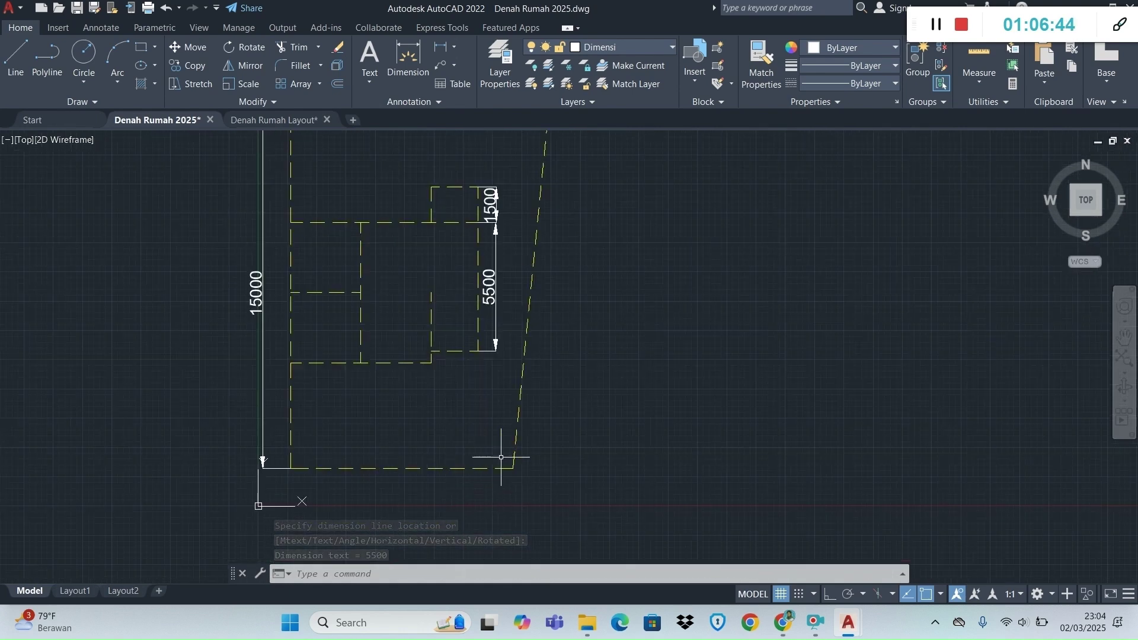
left_click(500, 307)
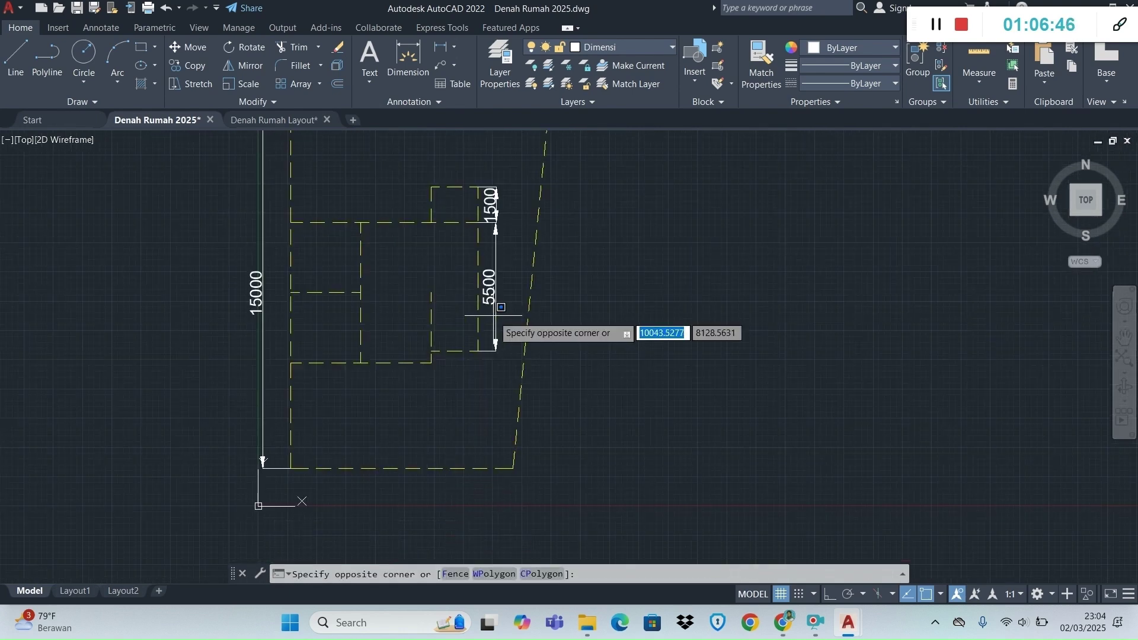
left_click(459, 221)
key("Delete")
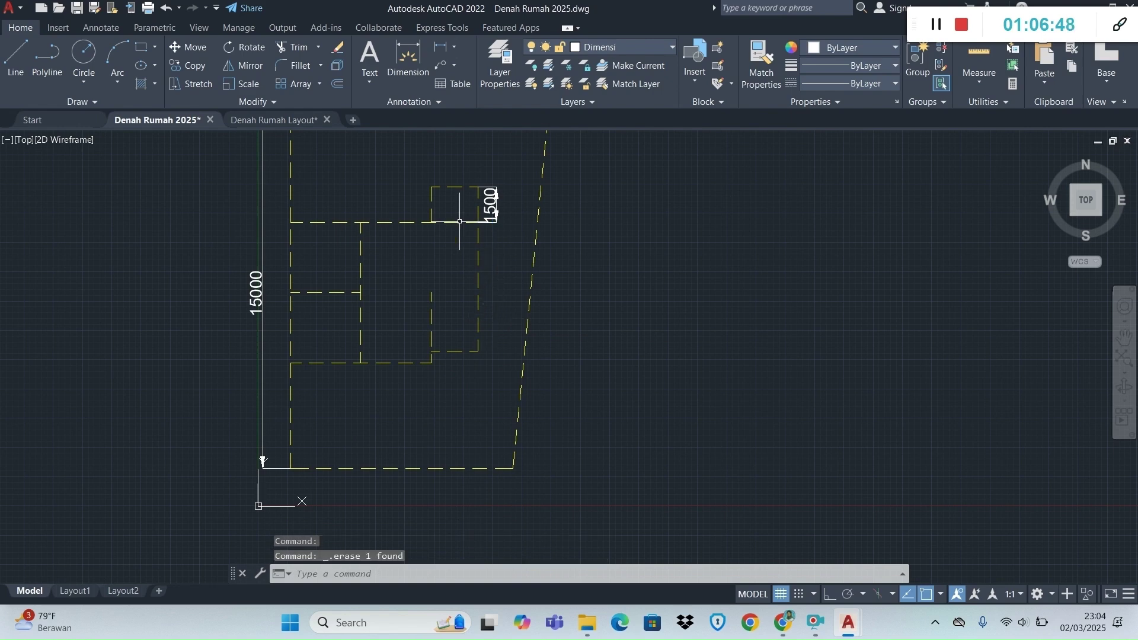
Add a vertical linear dimension for the offset between the right section's lower edge and the main house's bottom wall, placed outside the right wall.
left_click(431, 55)
left_click(479, 351)
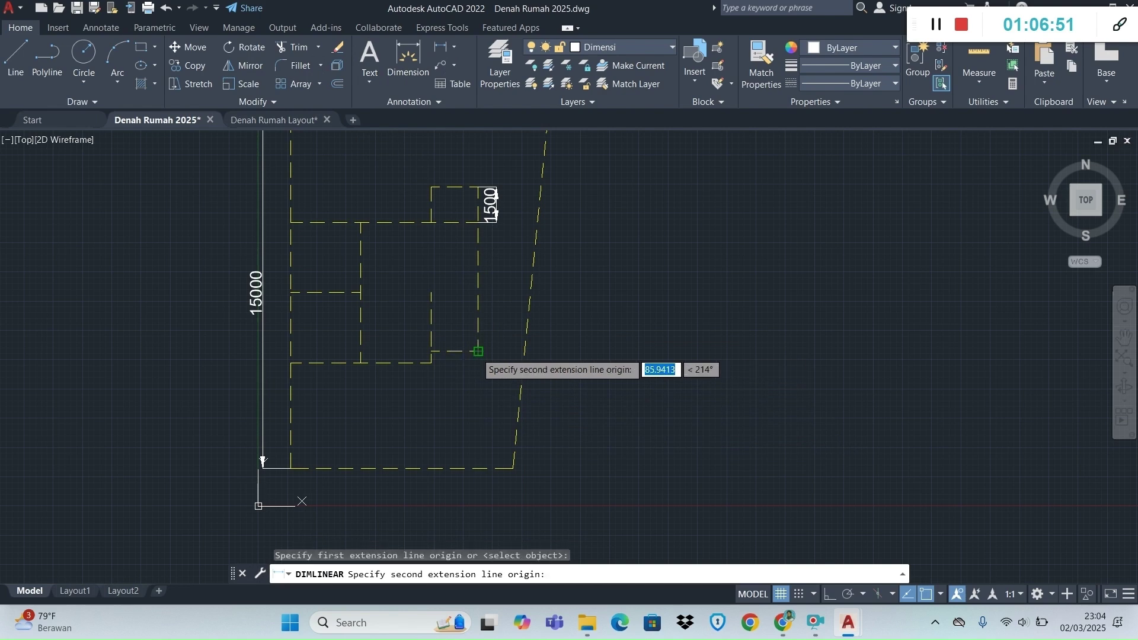
left_click(431, 351)
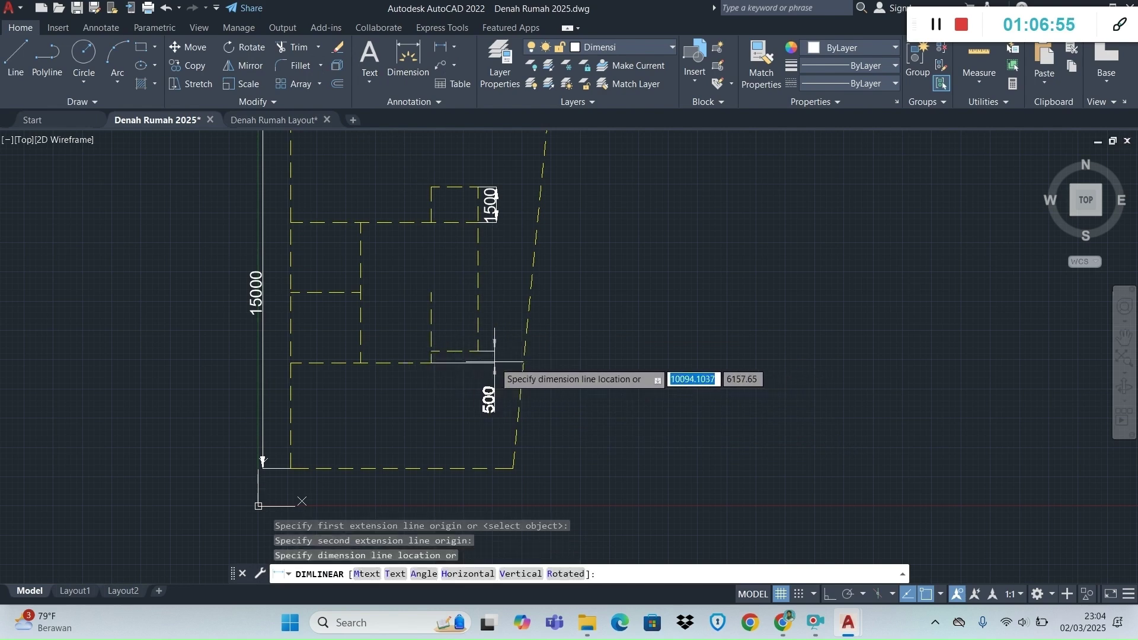
left_click(487, 363)
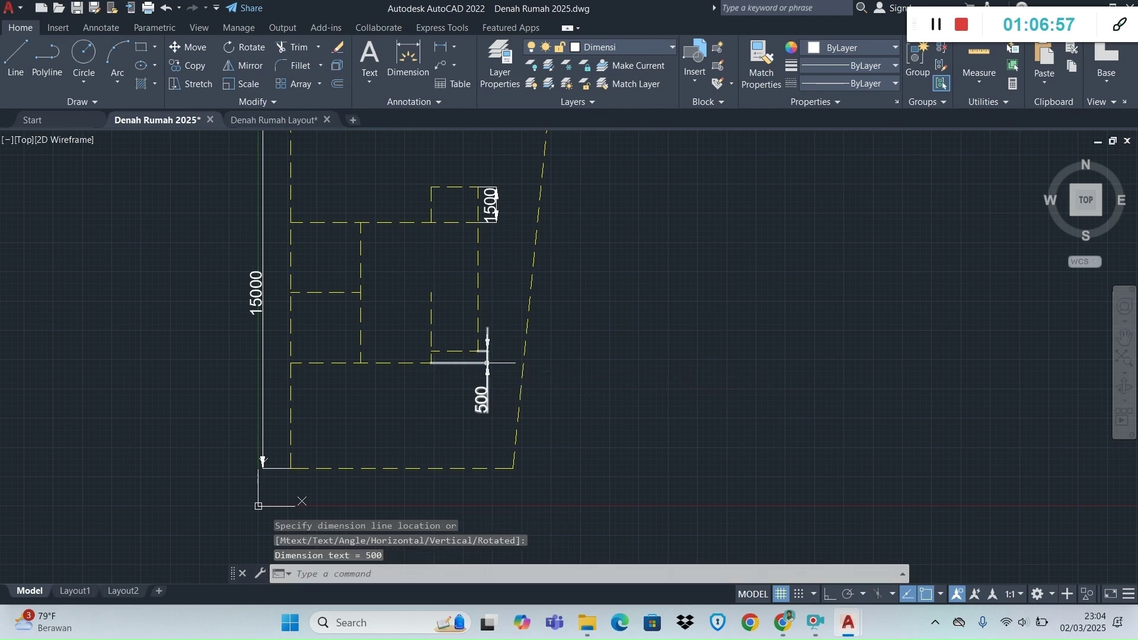
Stretch the wall offset's dimension line farther outward from the house's right wall and clear the selection.
scroll(376, 386, "down", 3)
scroll(386, 389, "up", 5)
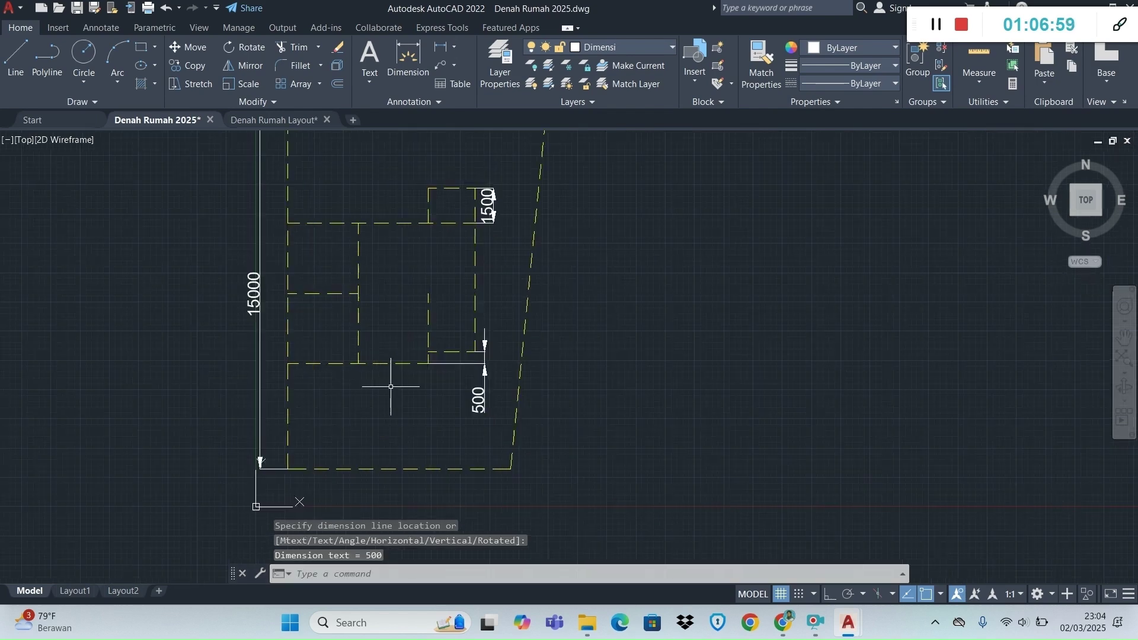
left_click(525, 392)
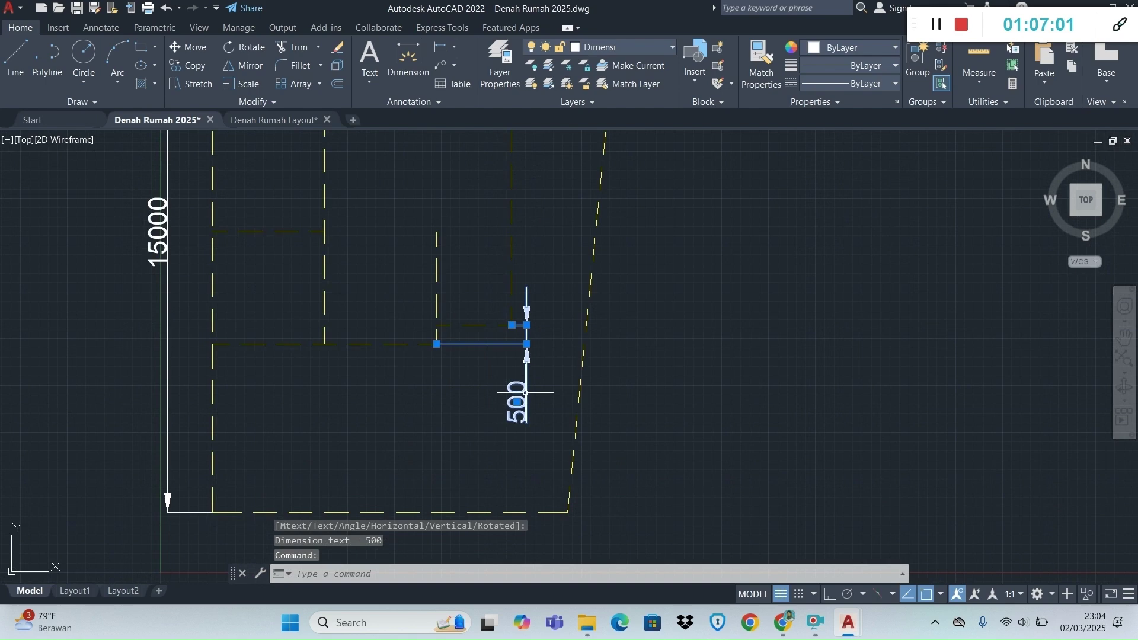
left_click(526, 344)
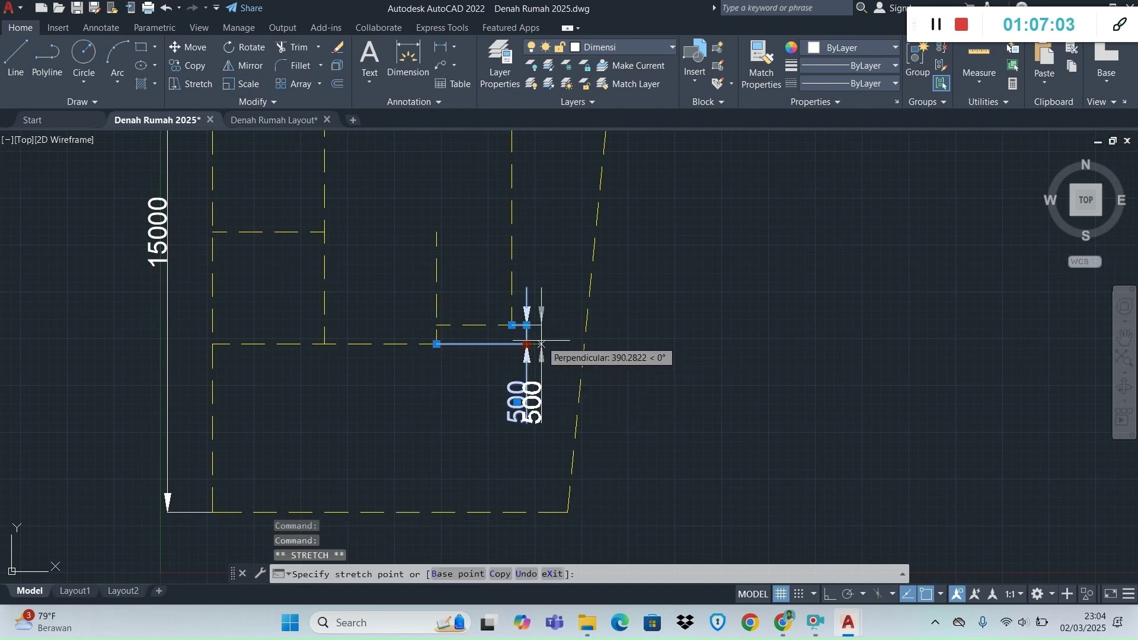
key("Escape")
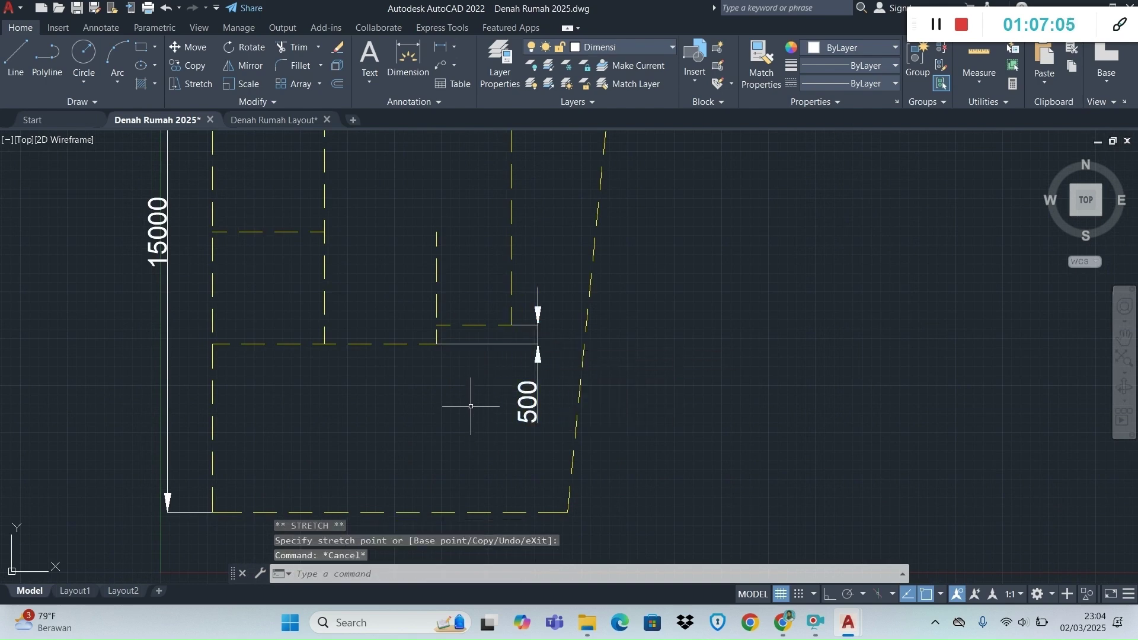
Add a horizontal linear dimension across the house's right section, placed below the site boundary.
left_click(407, 56)
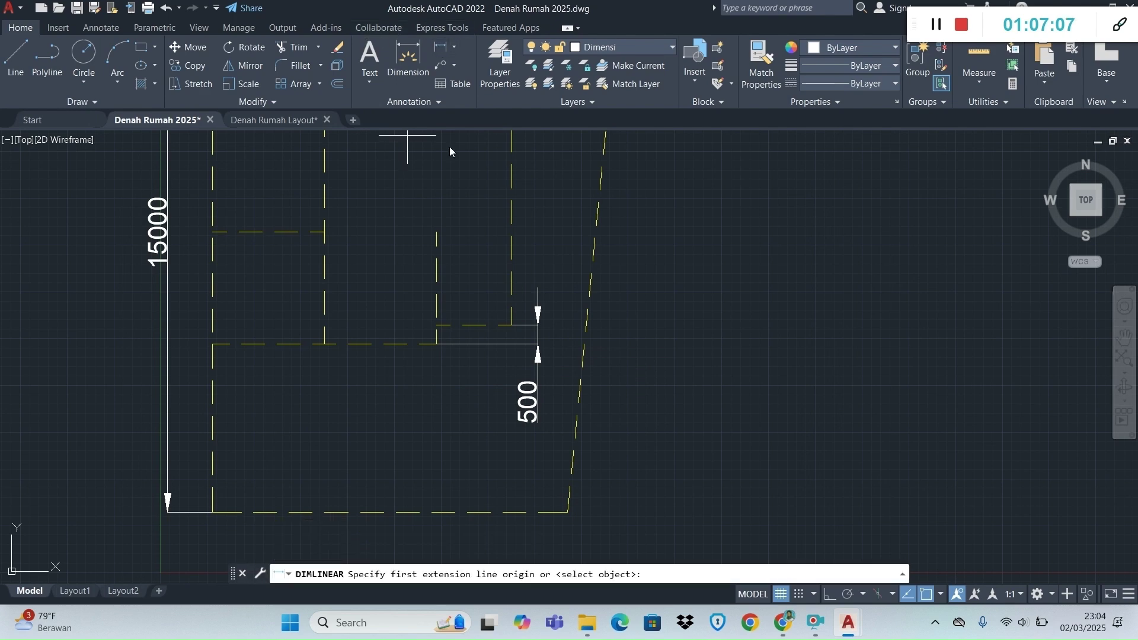
left_click(512, 325)
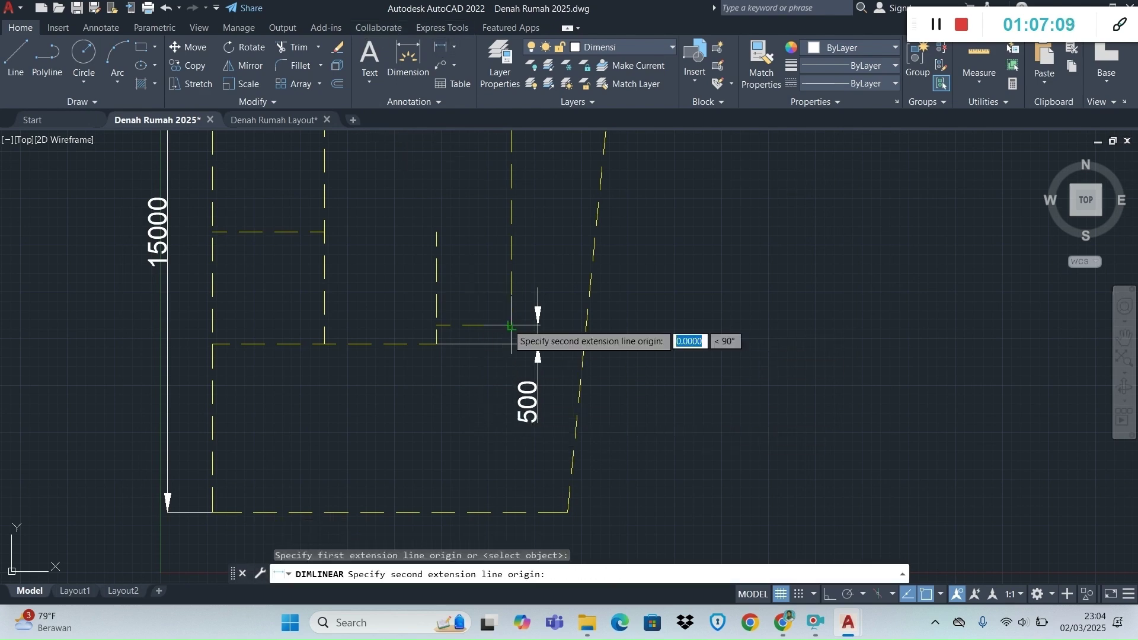
left_click(437, 343)
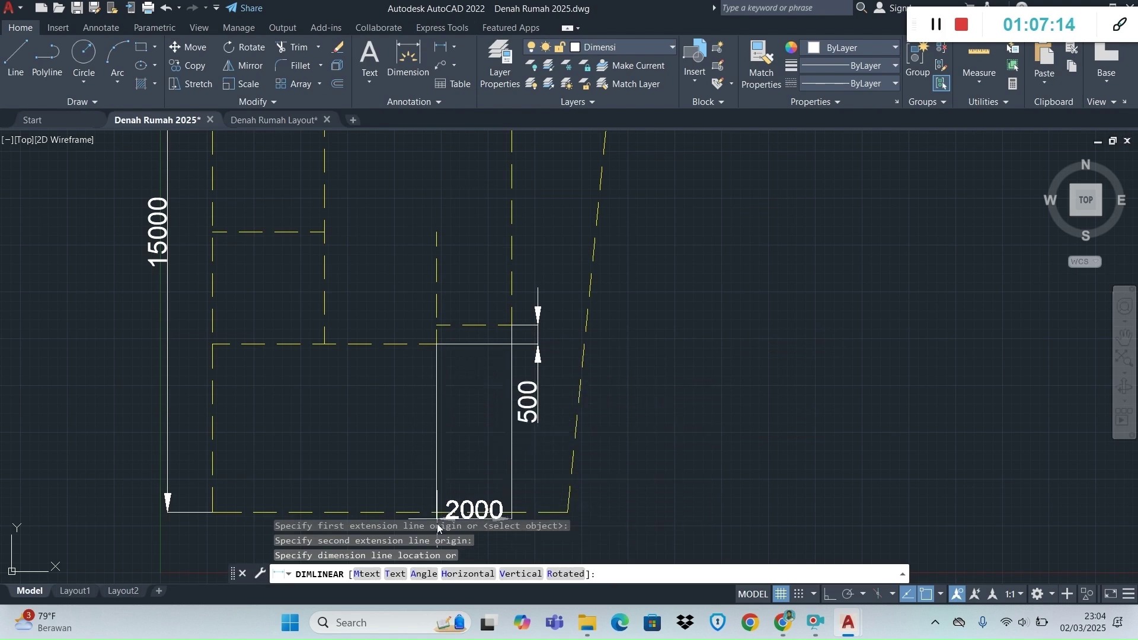
scroll(468, 431, "down", 5)
scroll(471, 450, "up", 5)
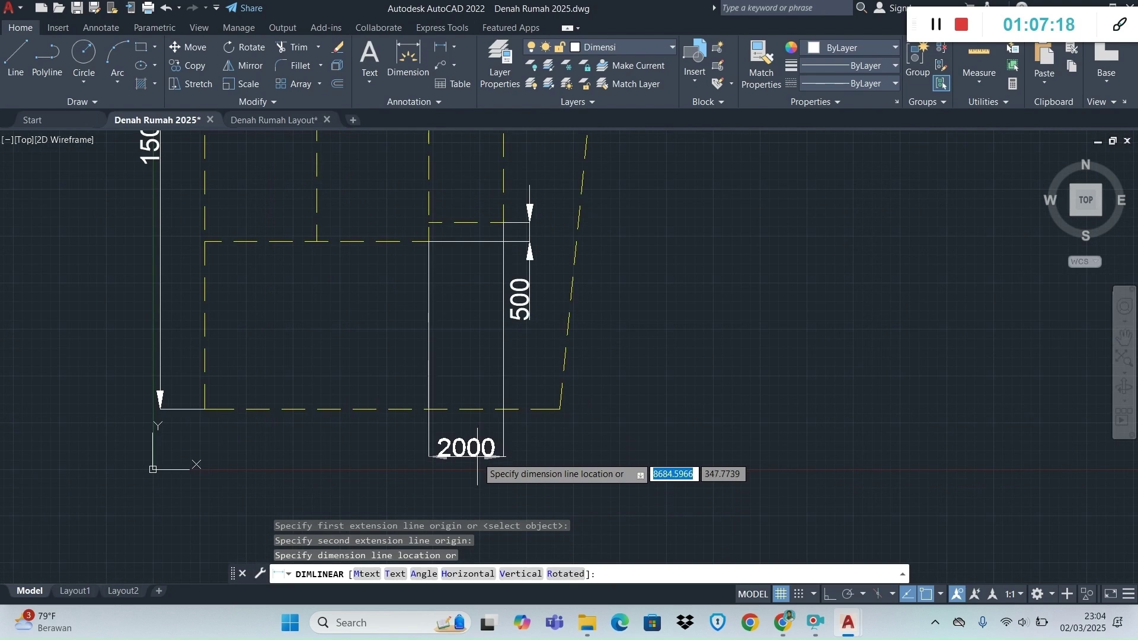
left_click(477, 455)
Add horizontal linear dimensions for the middle and left house sections, aligned with the right section's dimension below the site boundary.
key("Return")
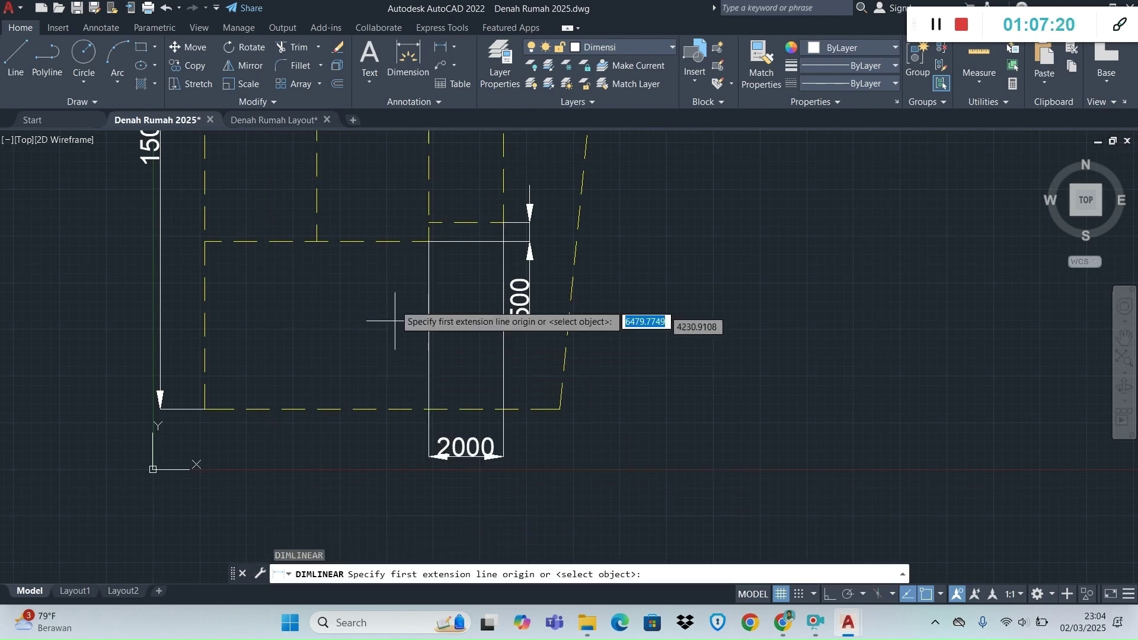
left_click(445, 242)
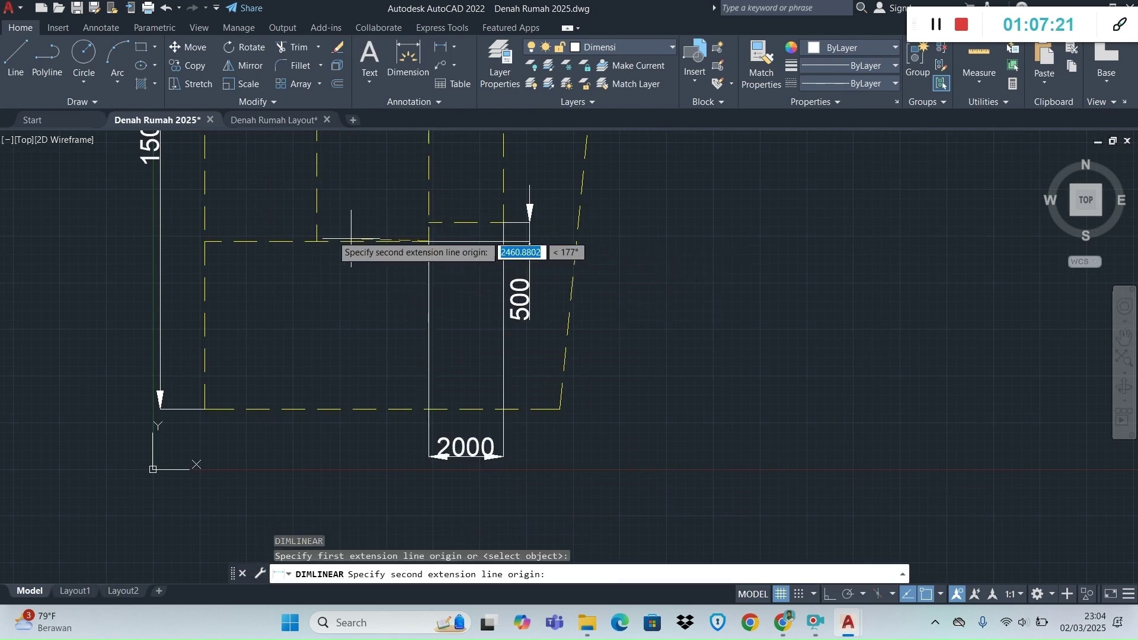
left_click(317, 241)
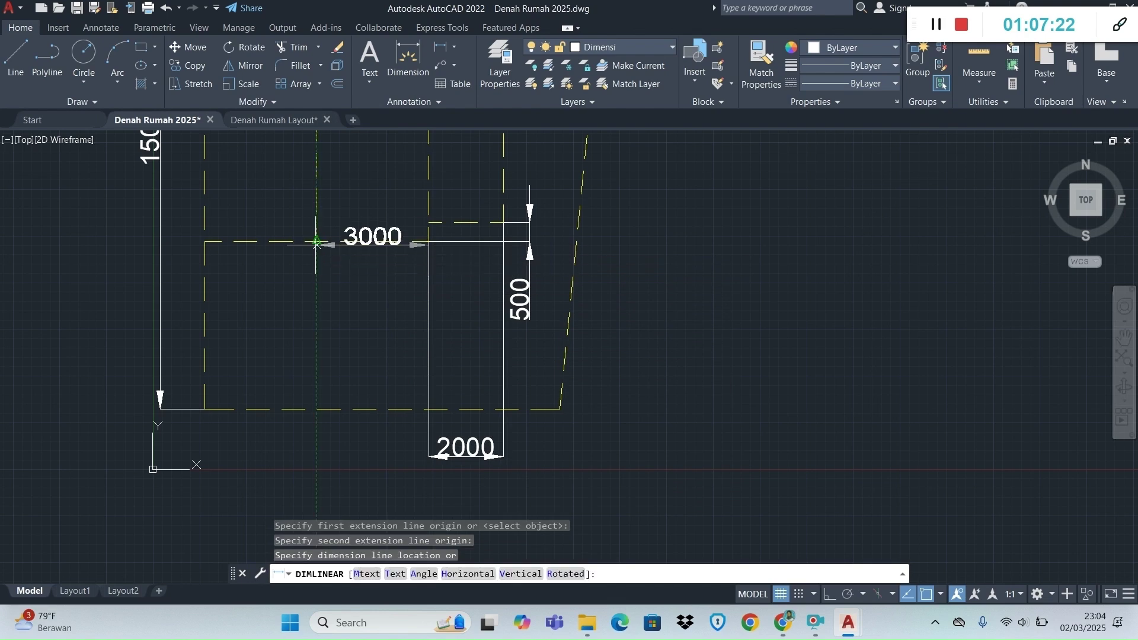
left_click(344, 455)
key("Return")
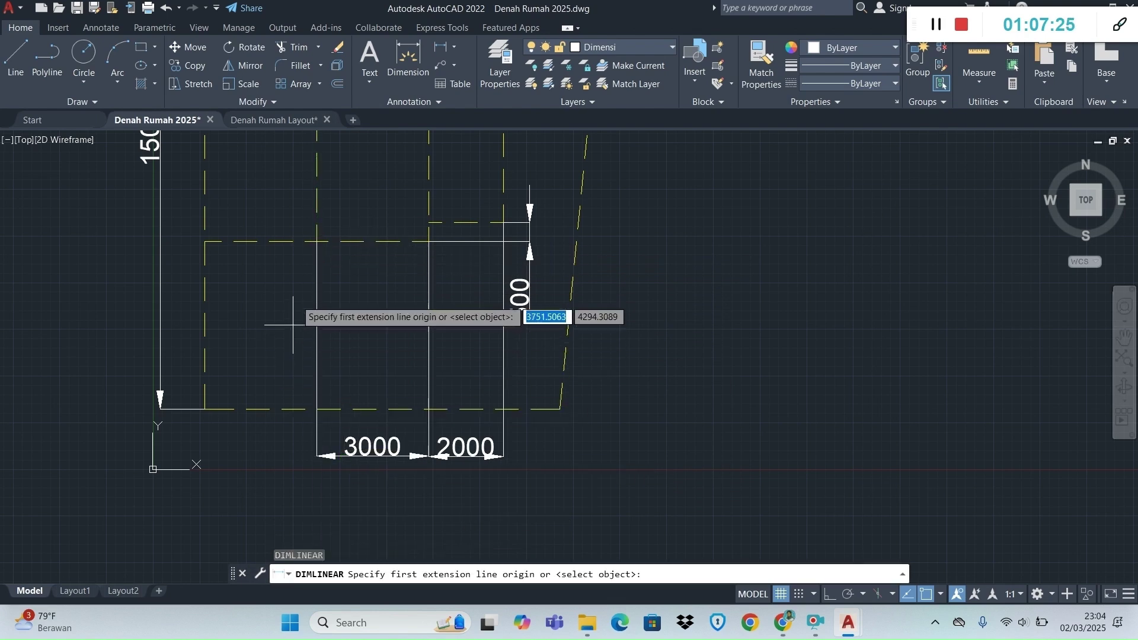
left_click(317, 241)
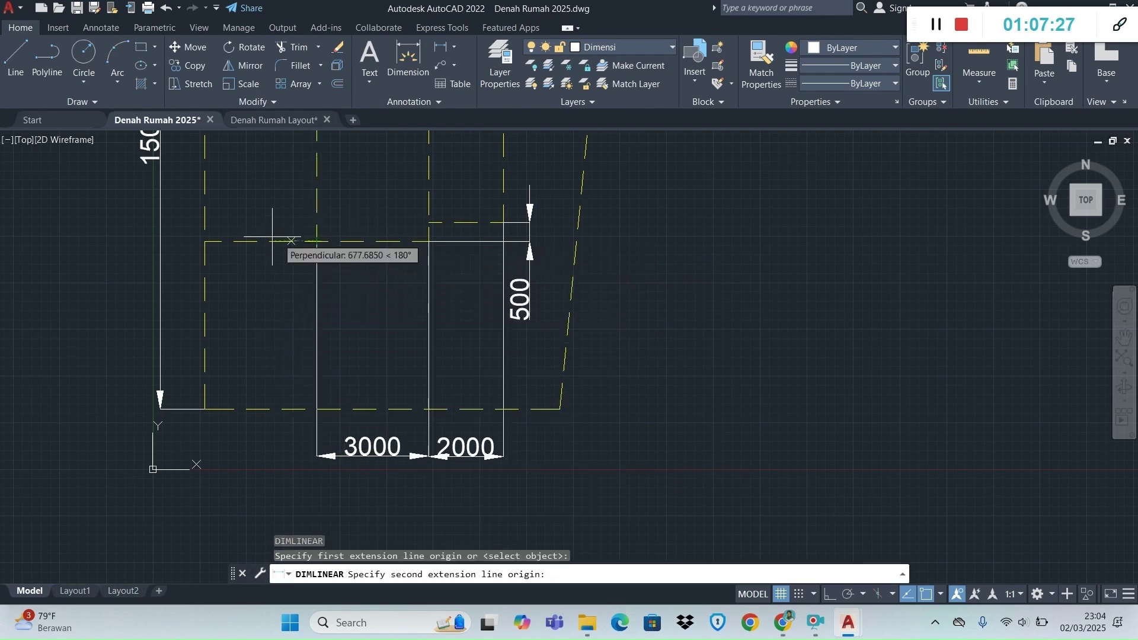
left_click(205, 241)
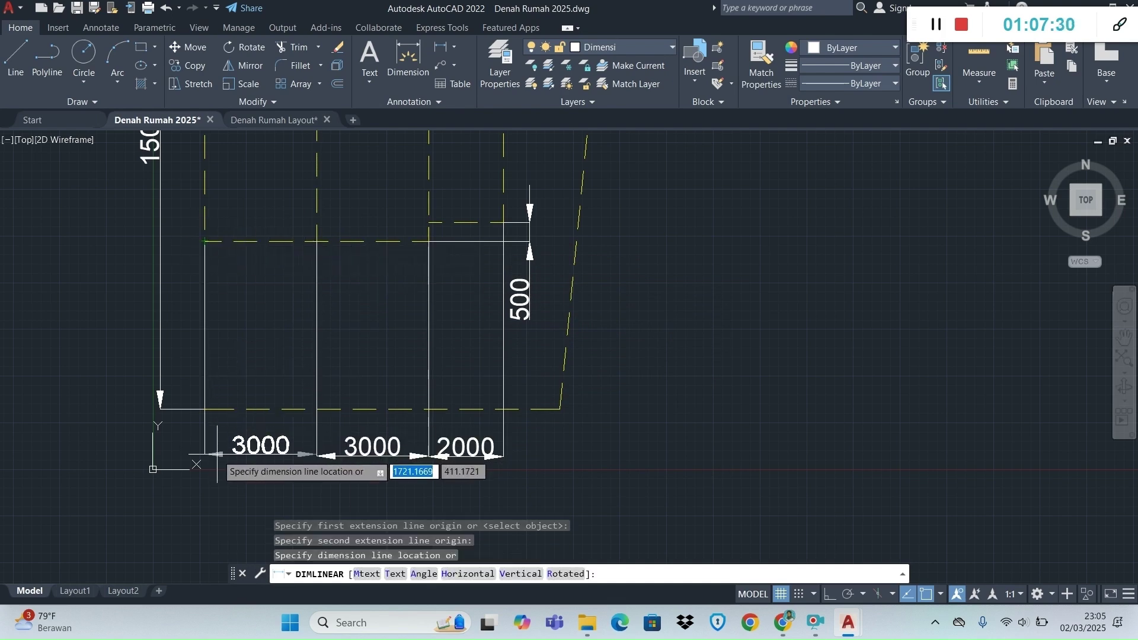
left_click(216, 455)
Continue dimensions from the site's 15000 vertical dimension to the house's bottom-left corner and past both left bedrooms to its upper wall.
scroll(473, 391, "down", 4)
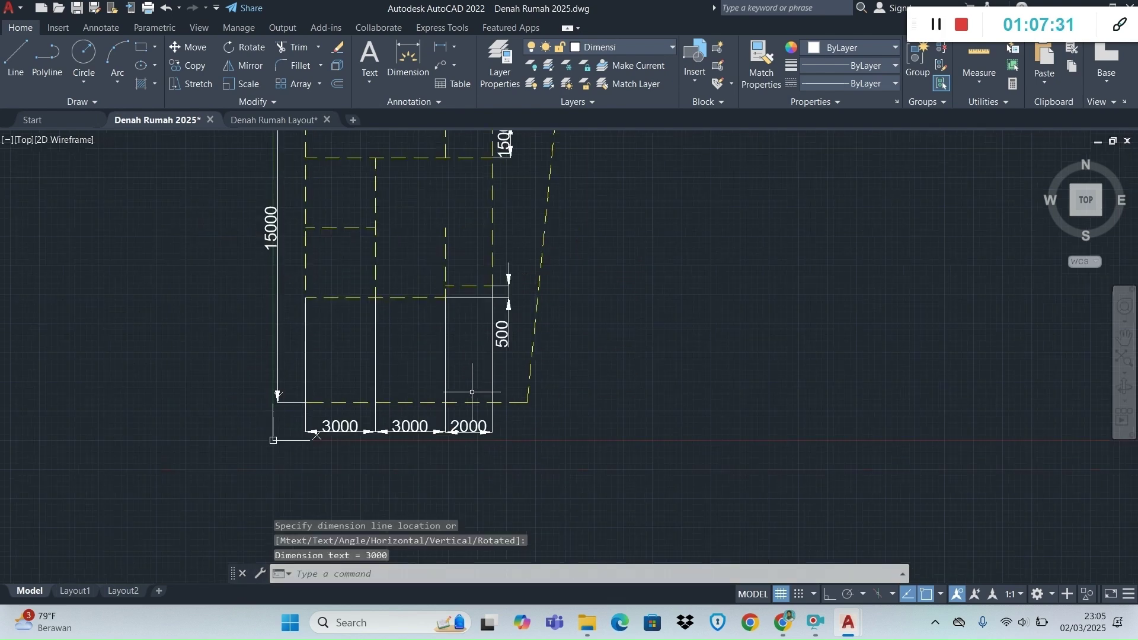
scroll(348, 286, "up", 2)
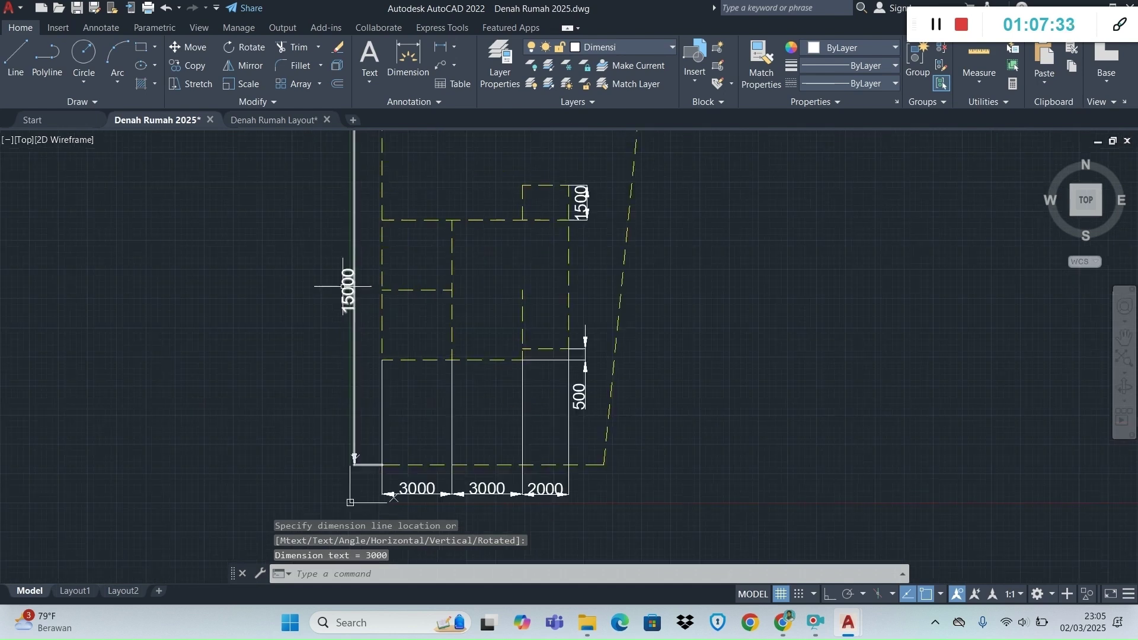
left_click(348, 284)
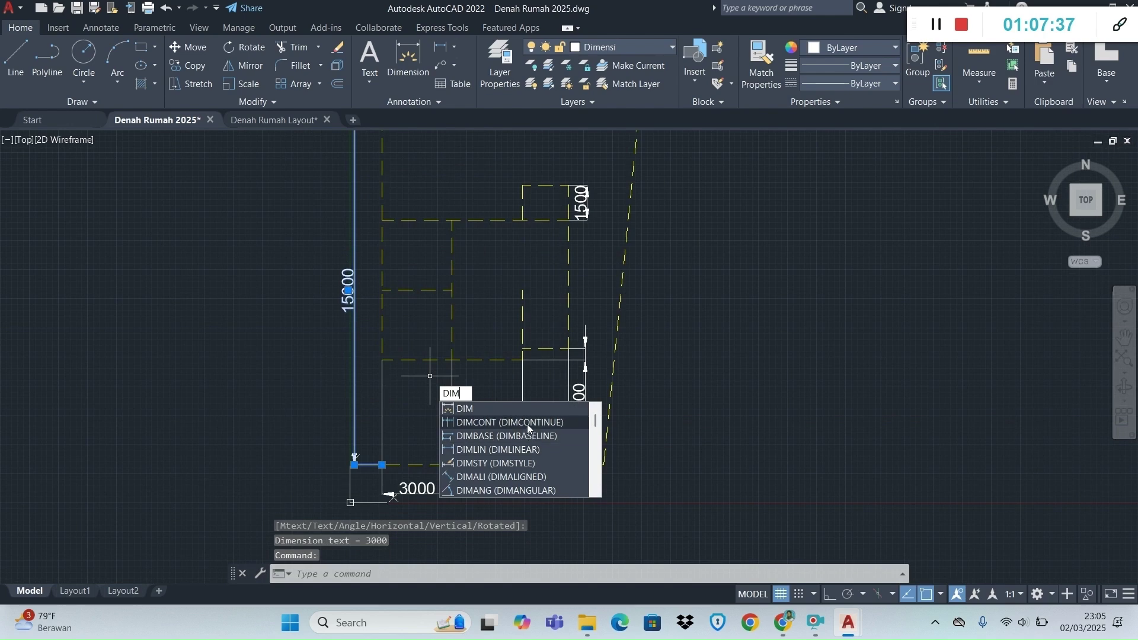
left_click(528, 424)
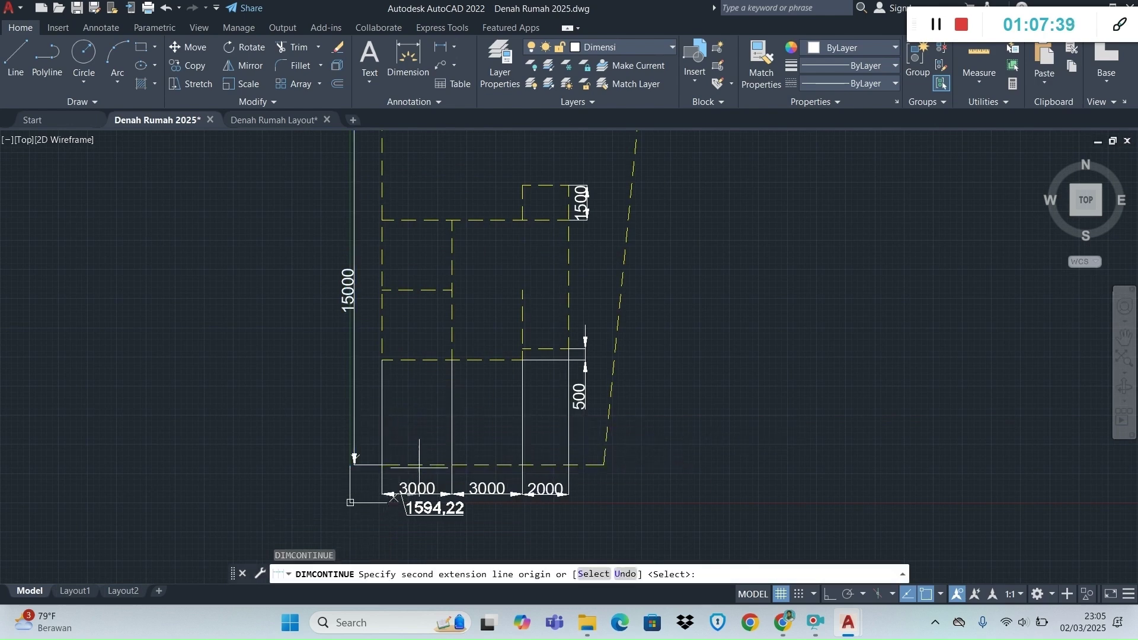
left_click(594, 574)
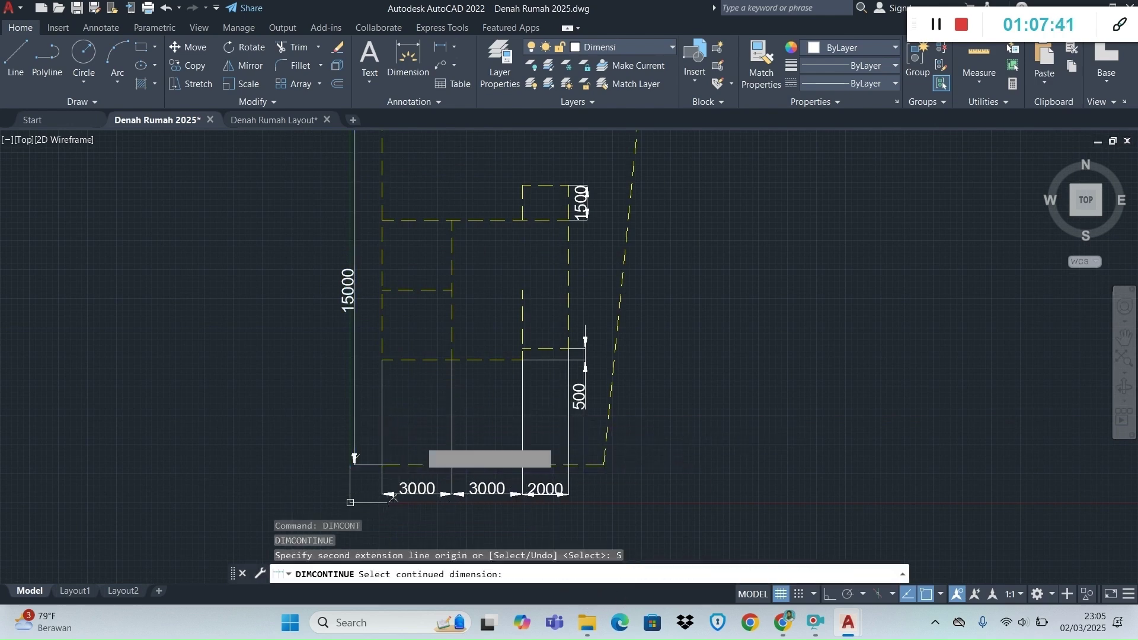
left_click(354, 318)
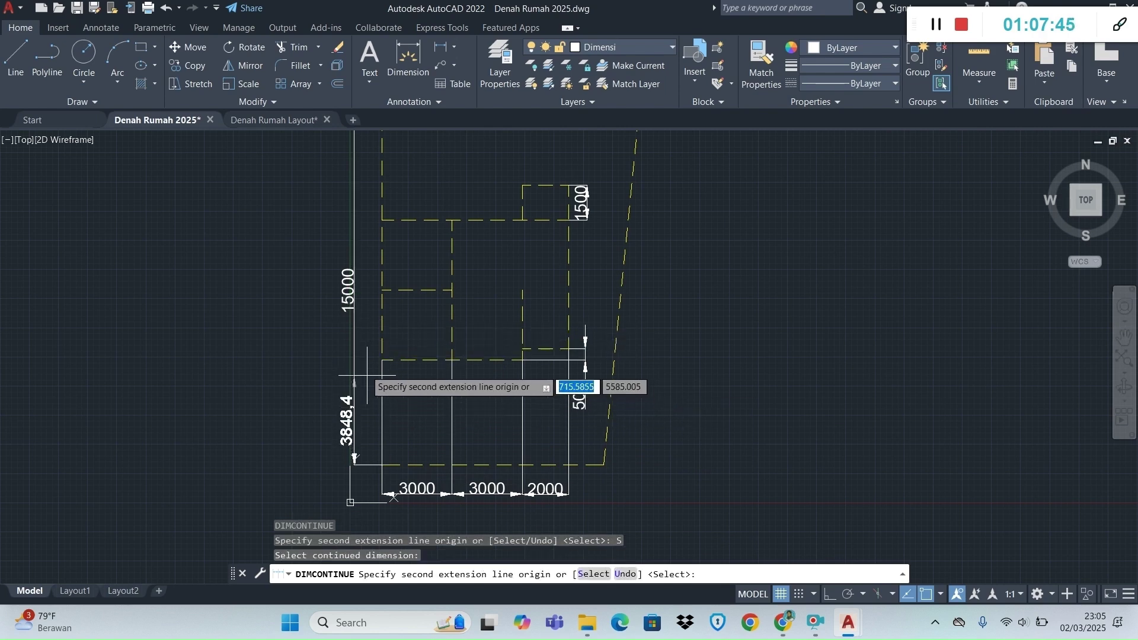
left_click(382, 360)
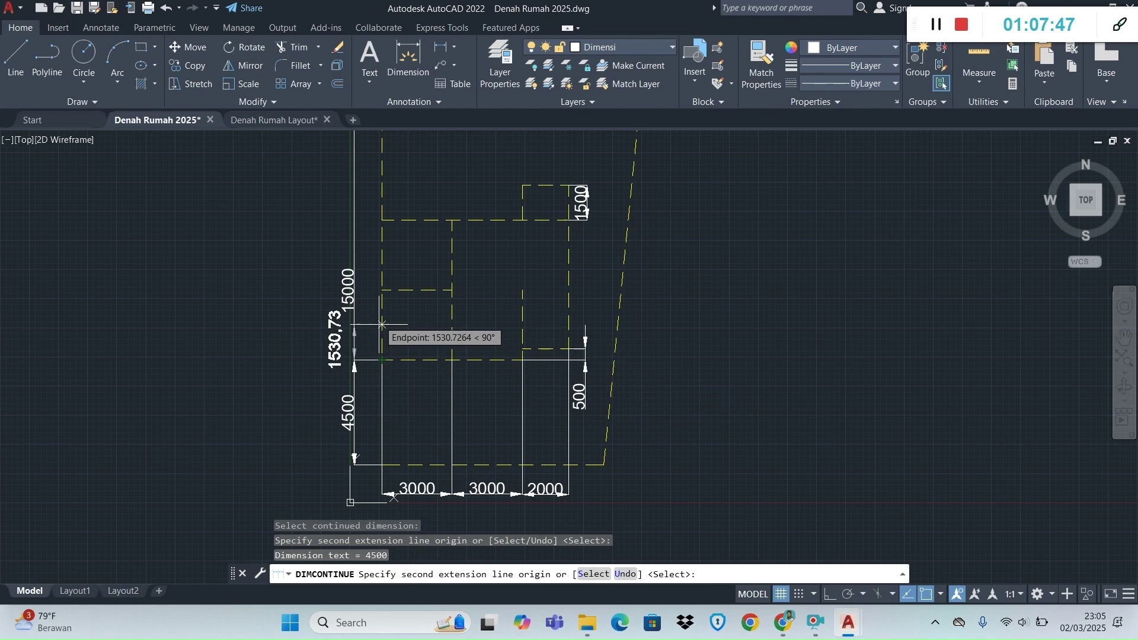
left_click(382, 291)
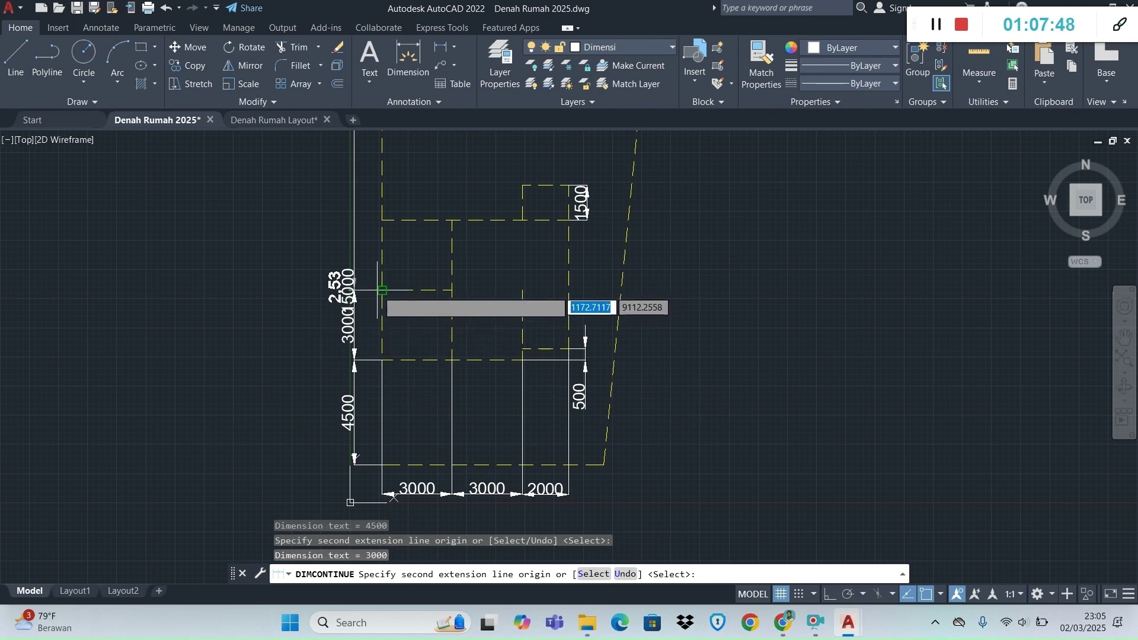
left_click(382, 221)
Extend the continued vertical dimension chain to the site's upper-left corner and end the command.
scroll(382, 225, "down", 2)
scroll(384, 257, "up", 4)
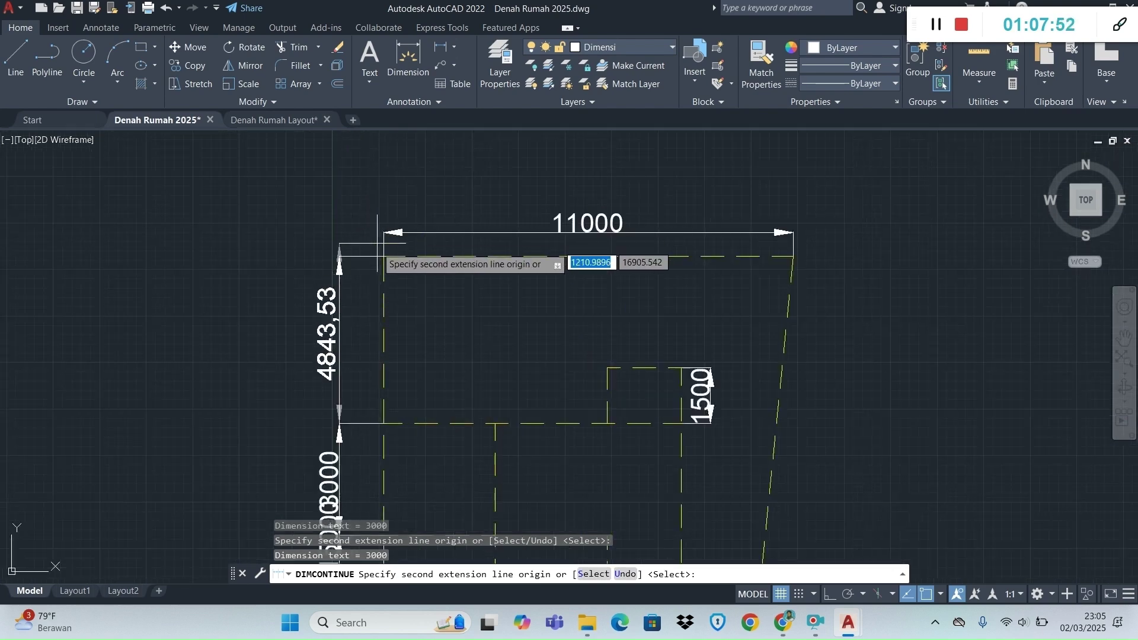
left_click(384, 257)
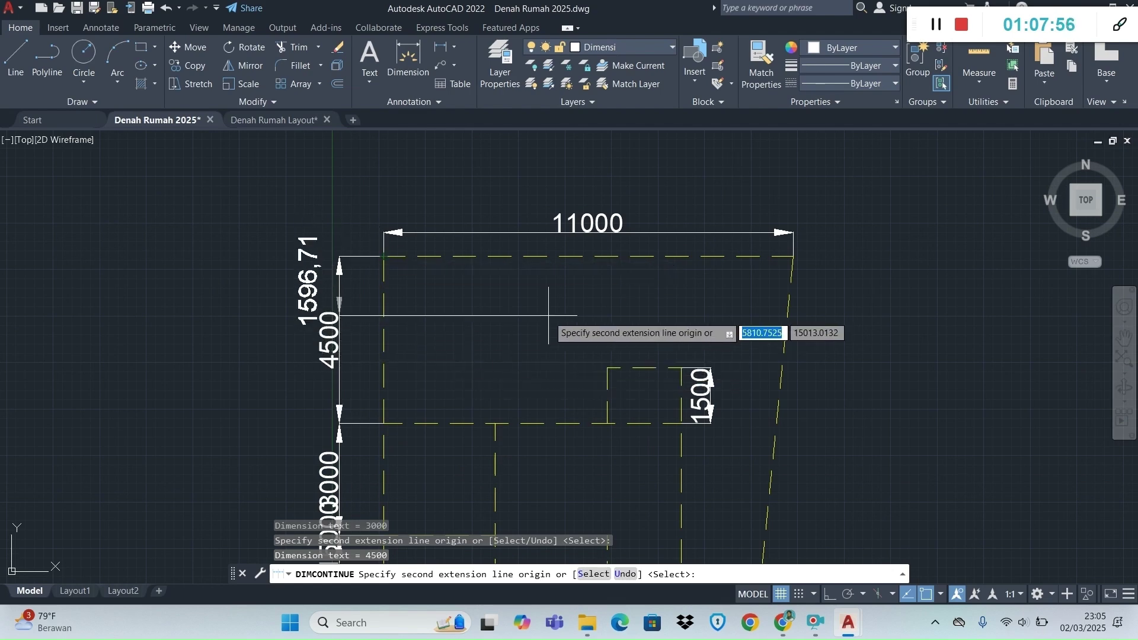
key("Escape")
Erase the overall 15000 vertical dimension that overlaps the continued dimensions along the site's left edge.
scroll(549, 315, "down", 6)
scroll(556, 346, "up", 2)
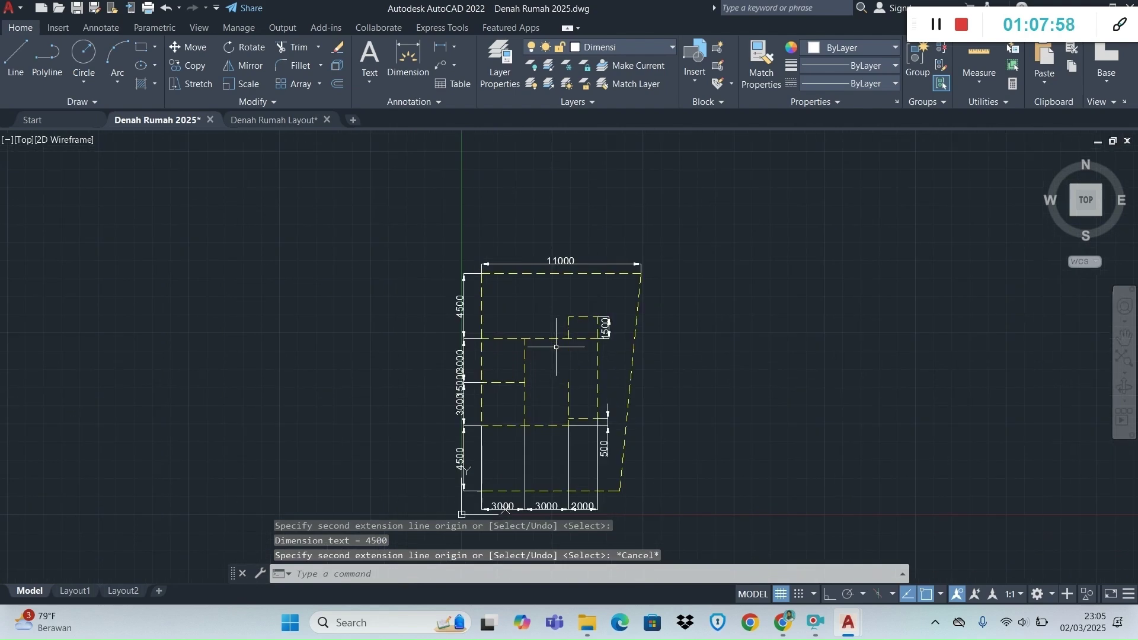
left_click(461, 380)
key("Delete")
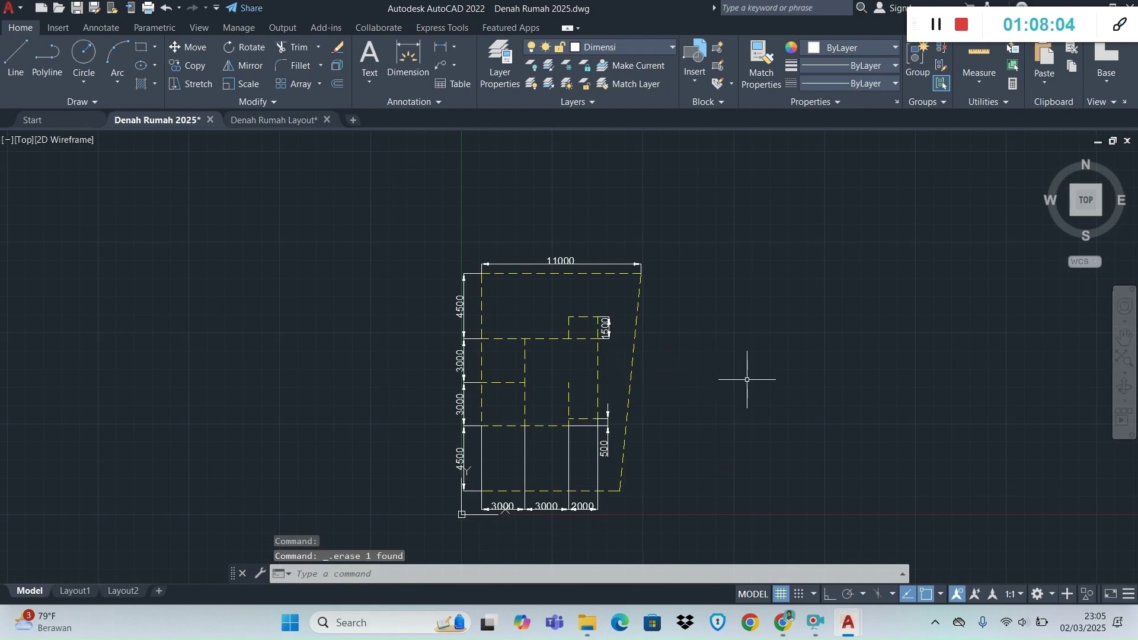
Turn on the layers Defpoints, Dinding, LANTAI, Pintu Jendela, TAMAN, TEXT and UTILITAS.
left_click(642, 51)
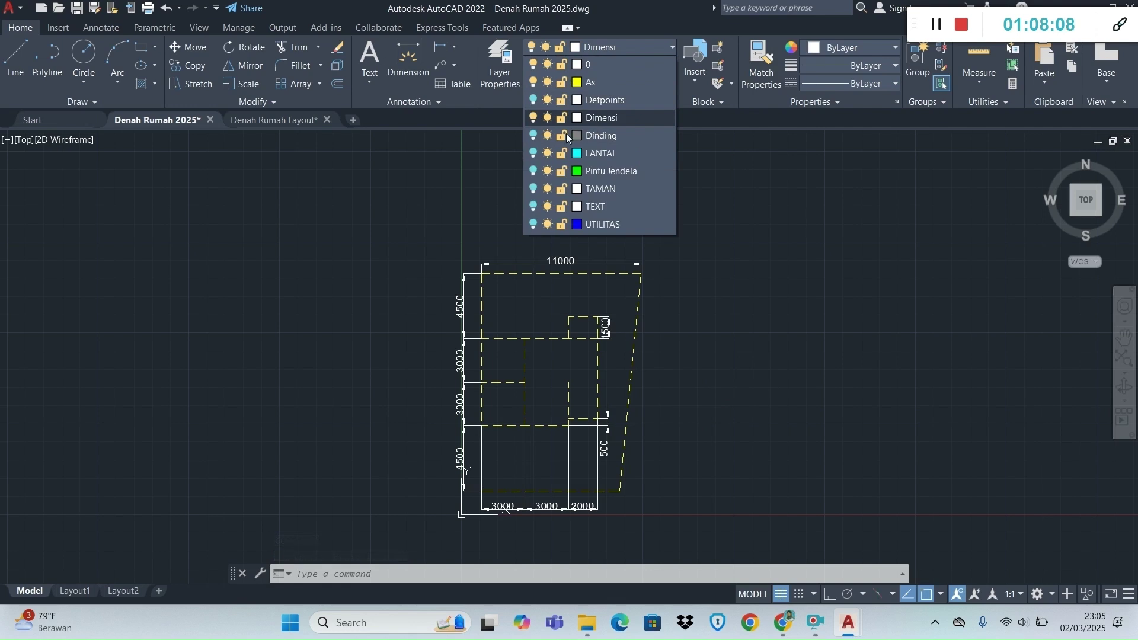
left_click(533, 99)
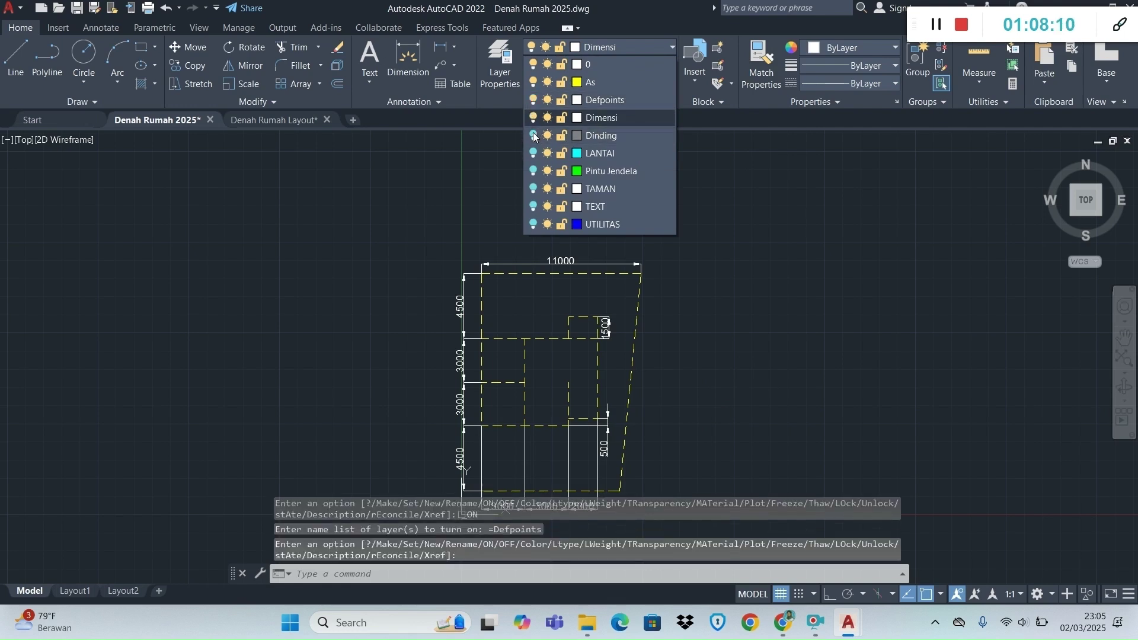
left_click(533, 135)
left_click(532, 153)
left_click(532, 171)
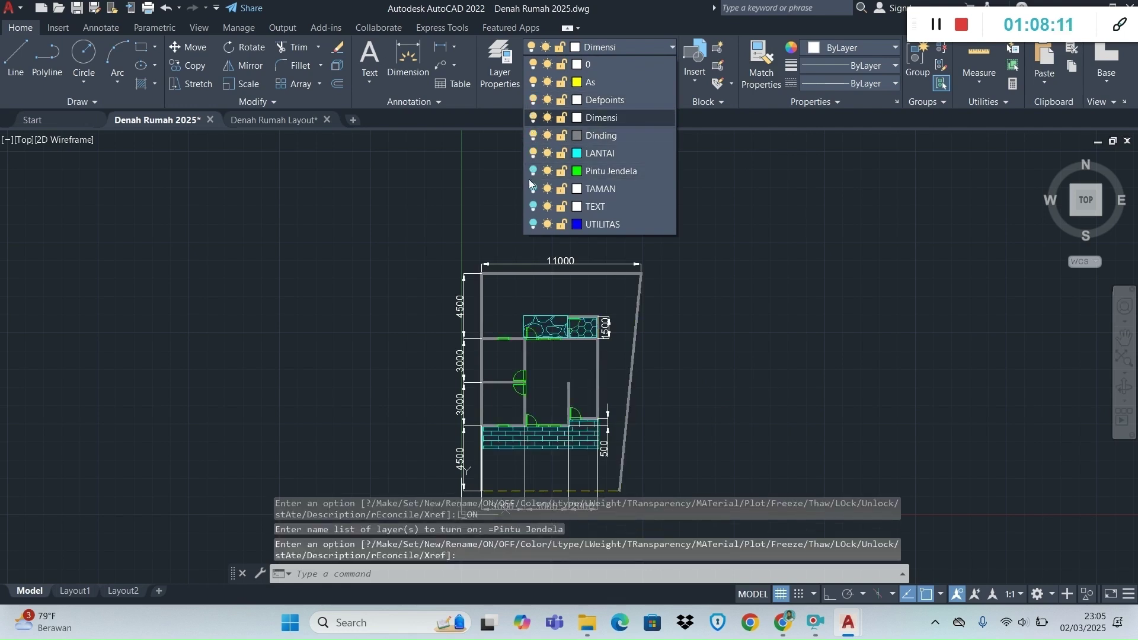
left_click(533, 189)
left_click(533, 207)
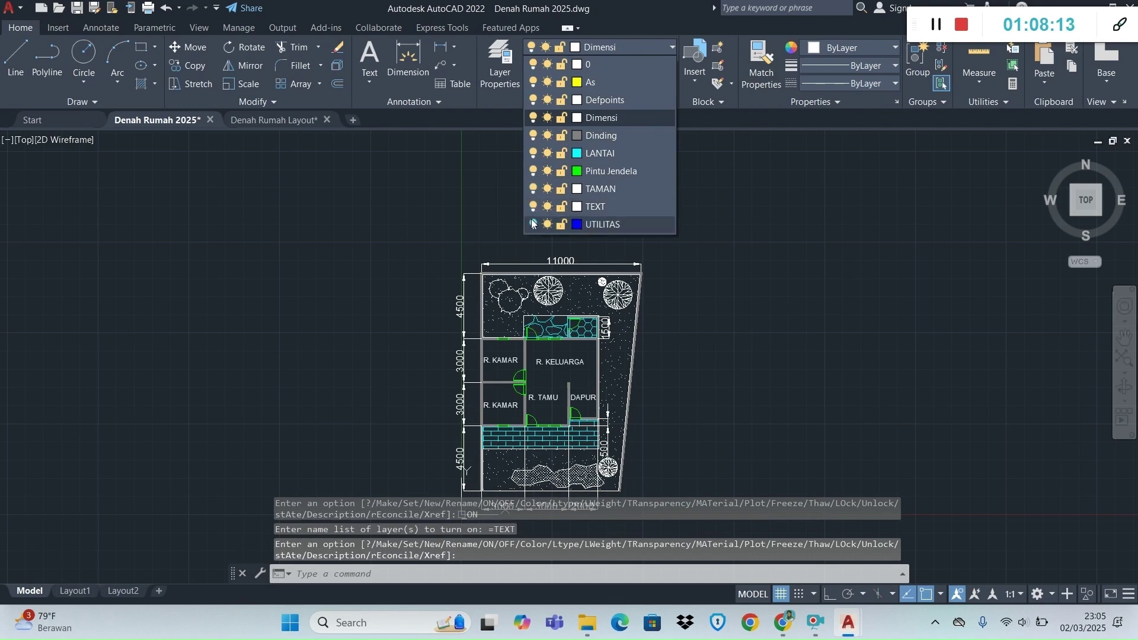
left_click(533, 224)
Set the arrow size to 300 for the 1500 and 500 dimensions beside the house's right wall.
scroll(616, 355, "up", 2)
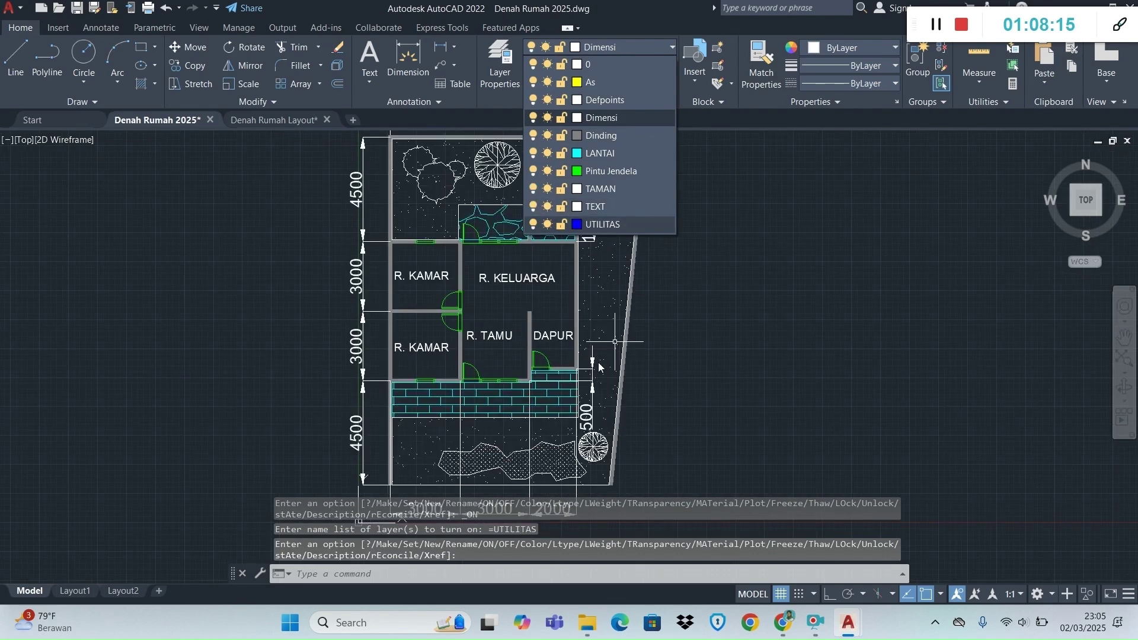
scroll(598, 355, "up", 3)
left_click(570, 297)
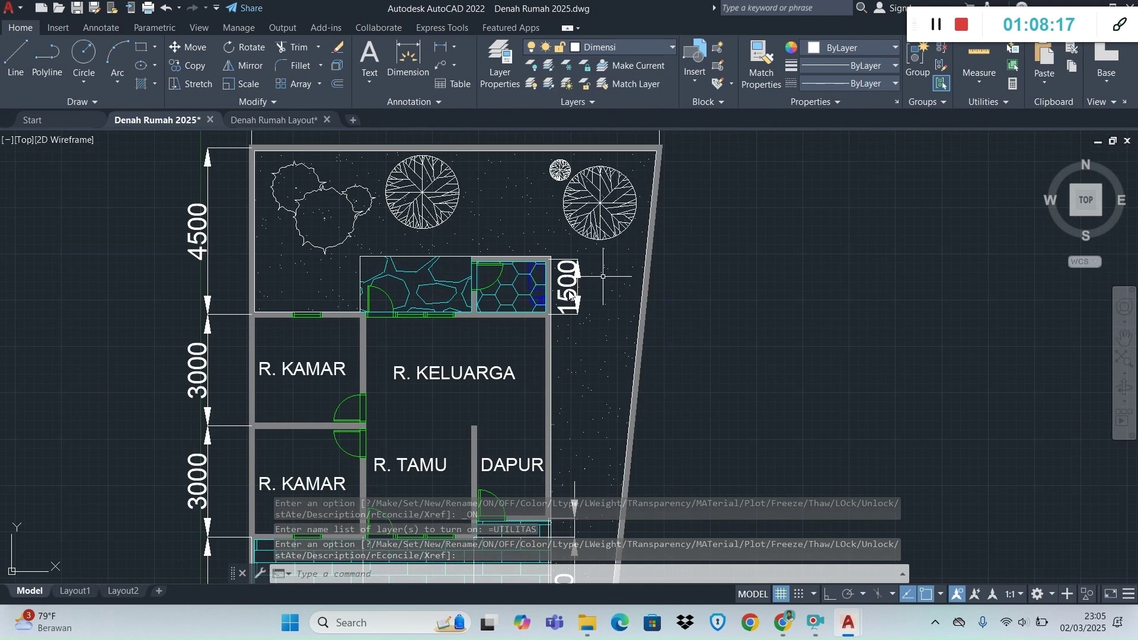
key("Return")
left_click(566, 302)
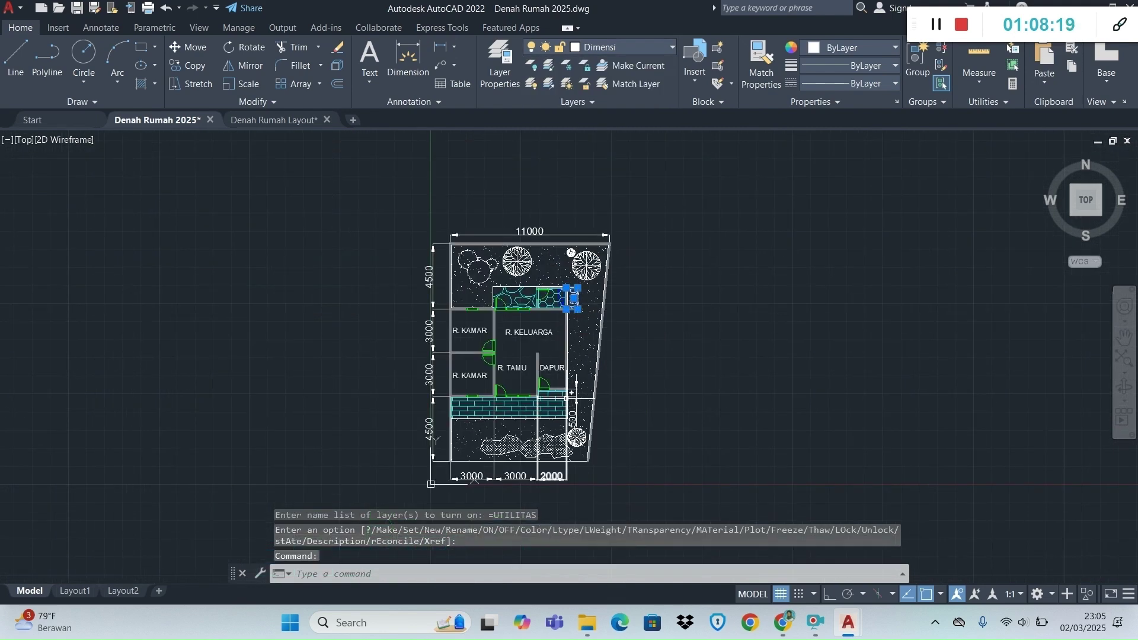
left_click(576, 408)
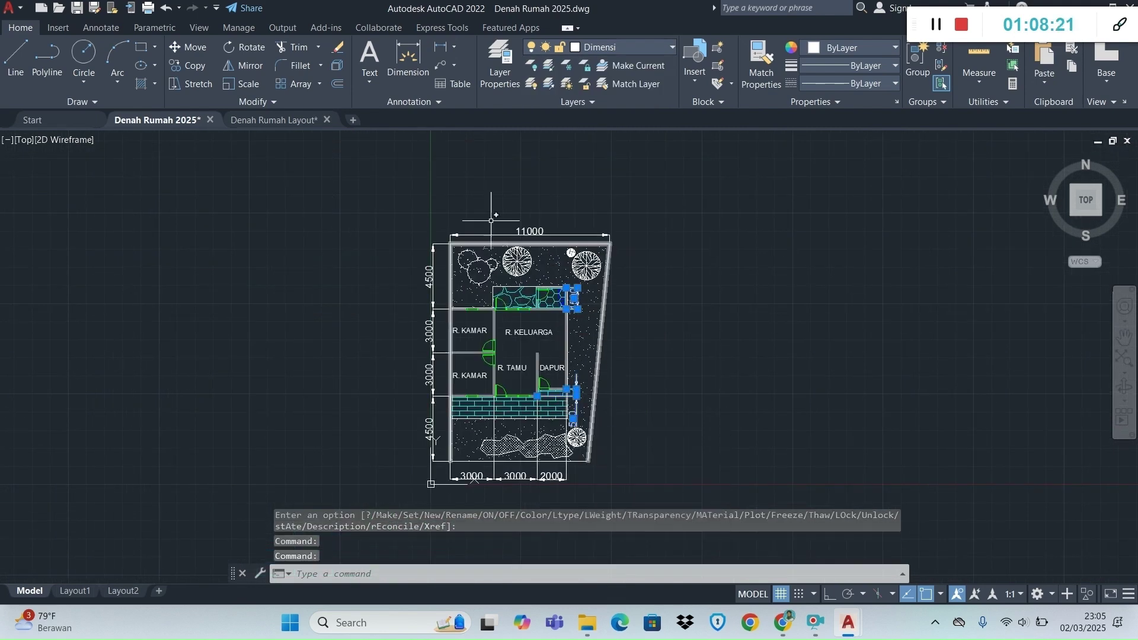
right_click(572, 409)
left_click(611, 579)
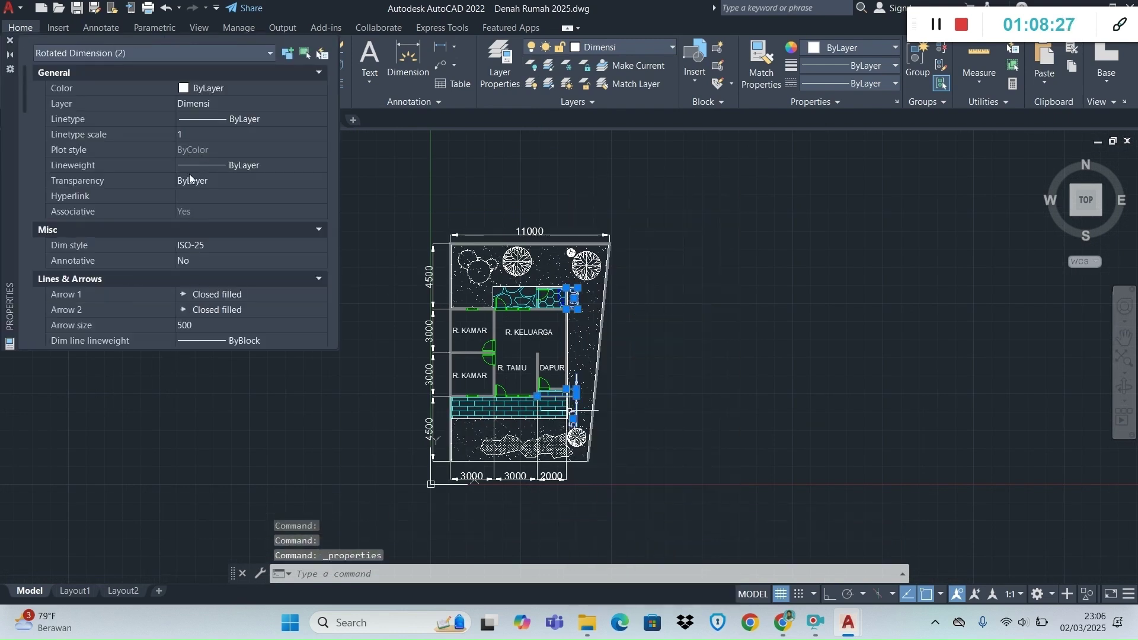
scroll(200, 269, "down", 2)
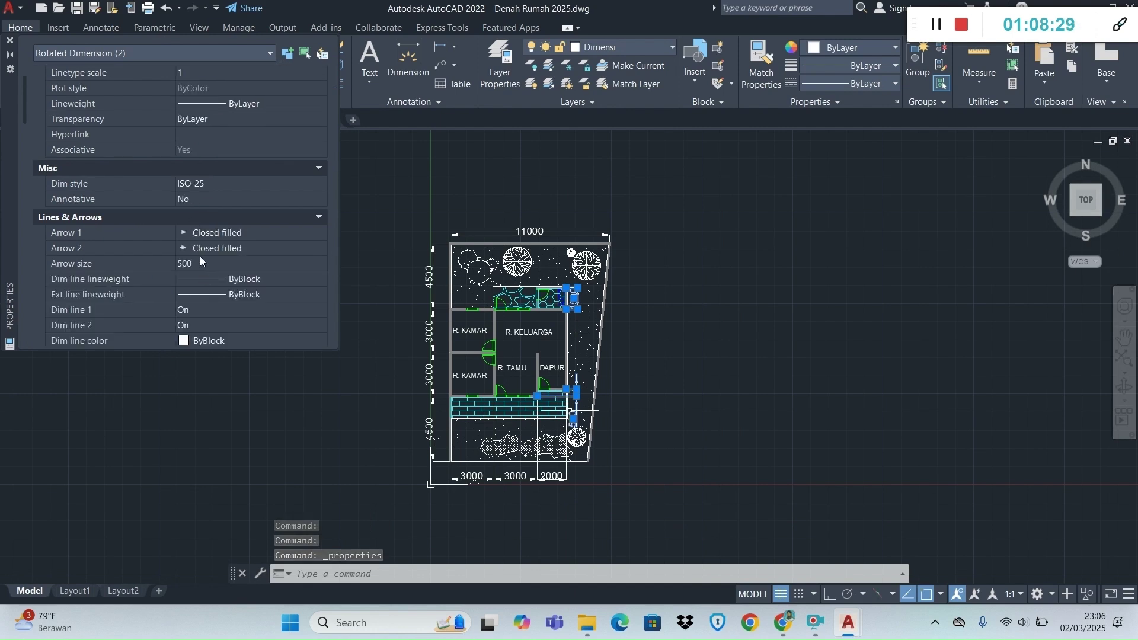
left_click(200, 260)
type("30")
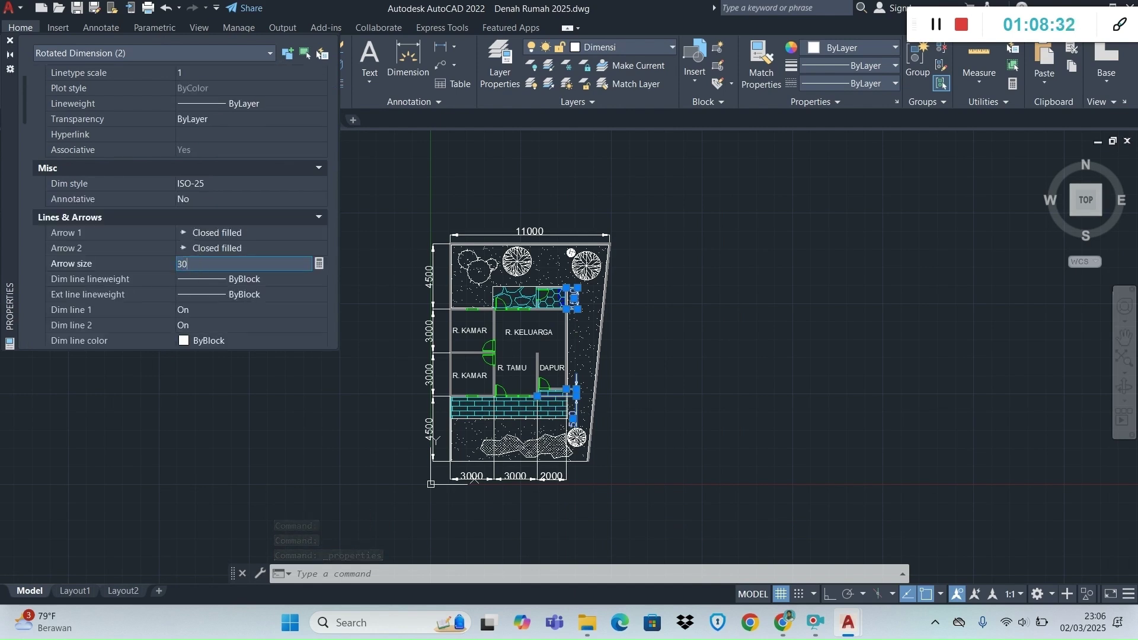
left_click(198, 274)
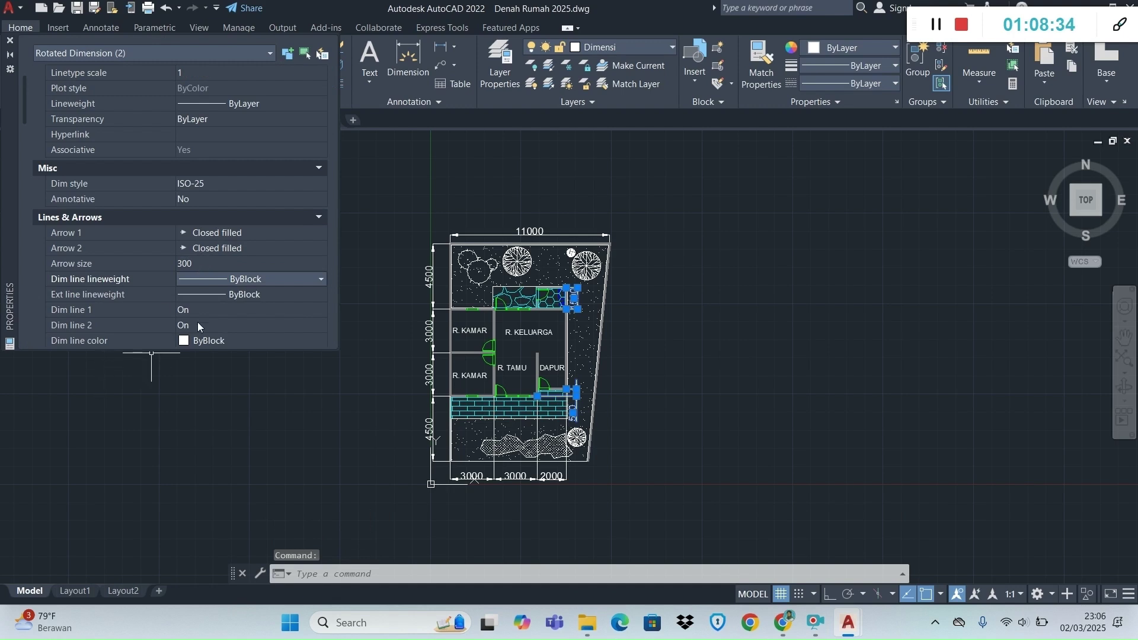
Set the text height of the two selected dimensions to 300, close their properties and clear the selection.
scroll(198, 308, "down", 2)
scroll(198, 308, "down", 5)
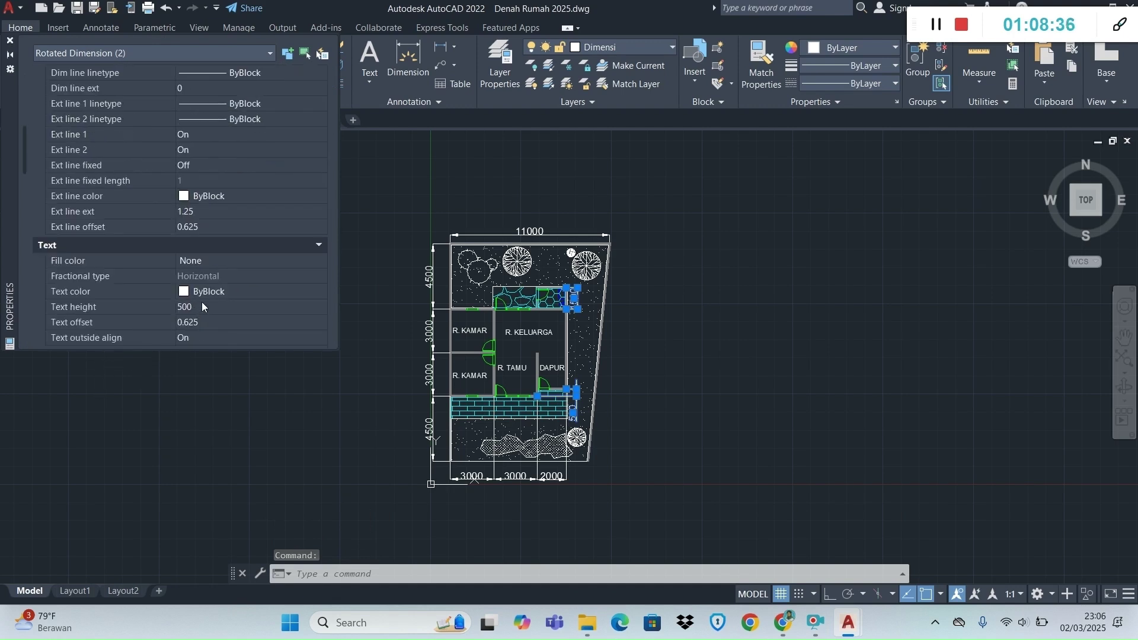
left_click(195, 308)
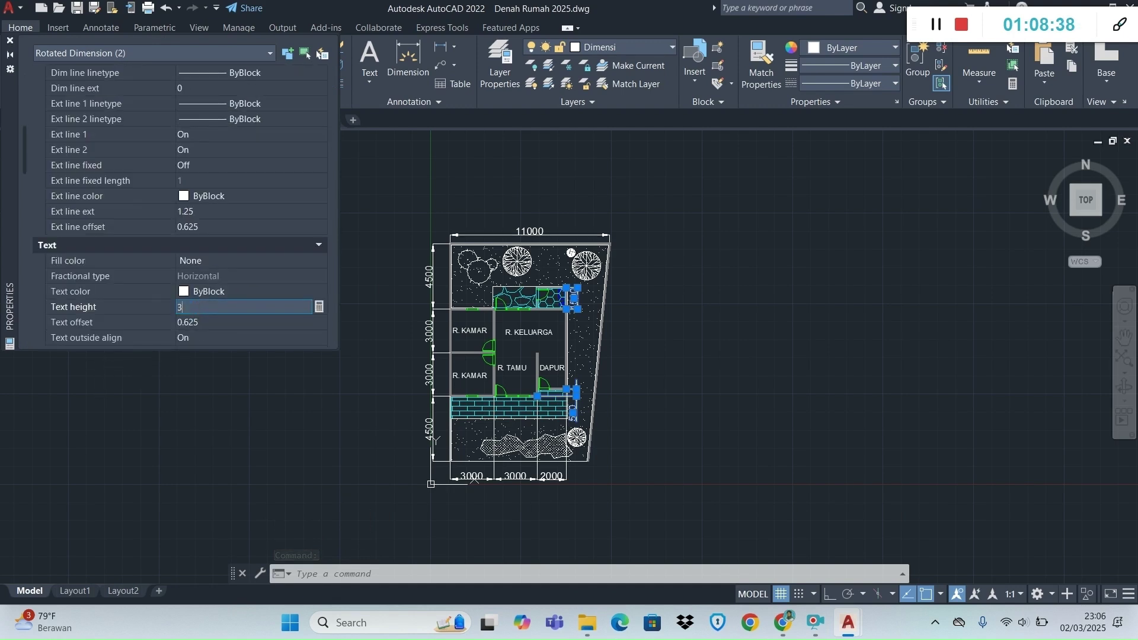
key("Tab")
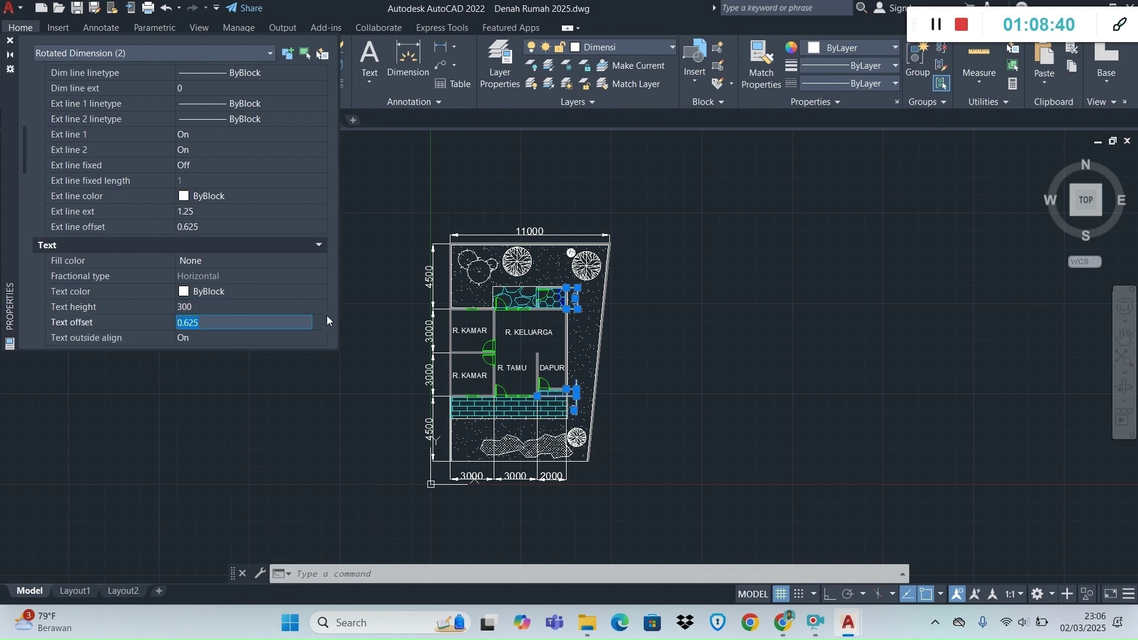
left_click(9, 41)
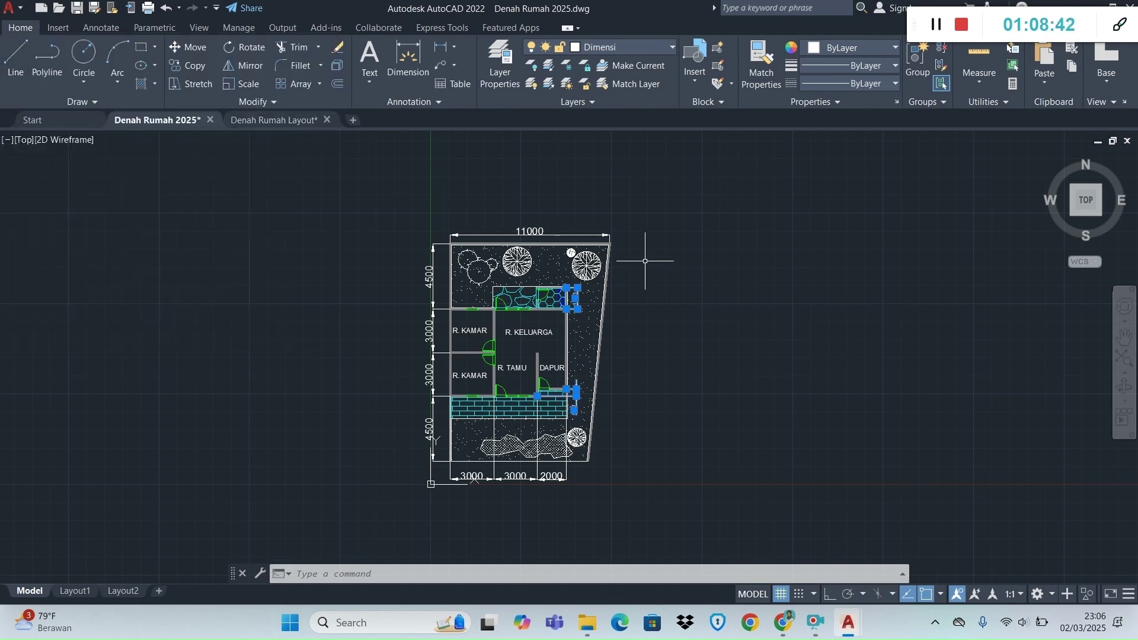
key("Escape")
Move the whole floor plan with its dimensions about 6500 units diagonally up and right, away from the coordinate origin.
scroll(586, 307, "up", 2)
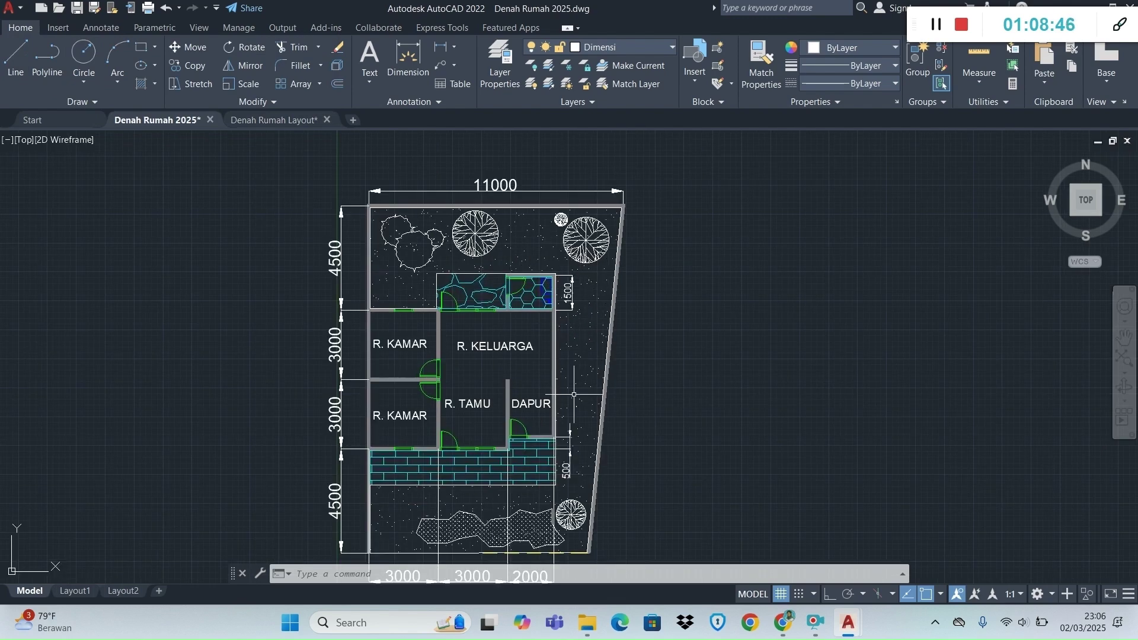
scroll(691, 330, "down", 2)
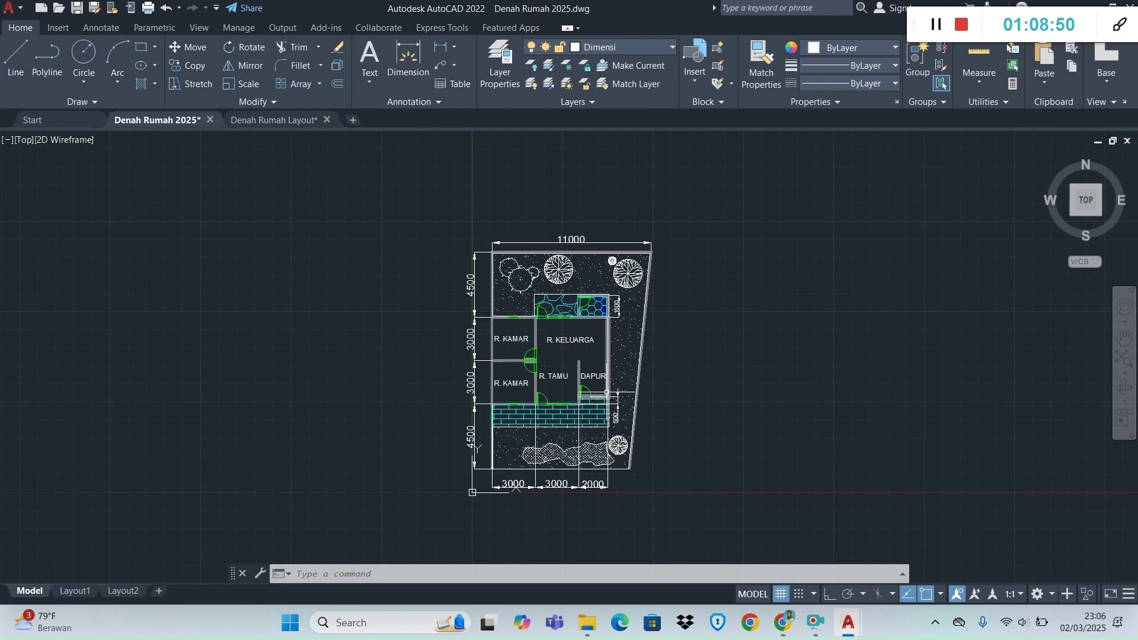
left_click(664, 527)
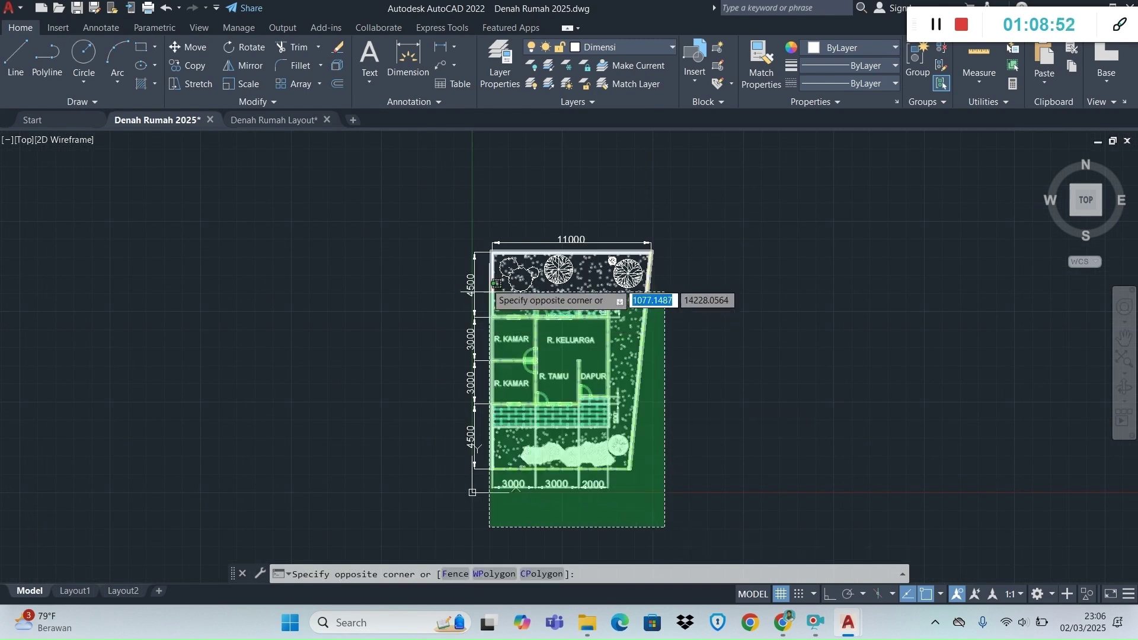
left_click(455, 217)
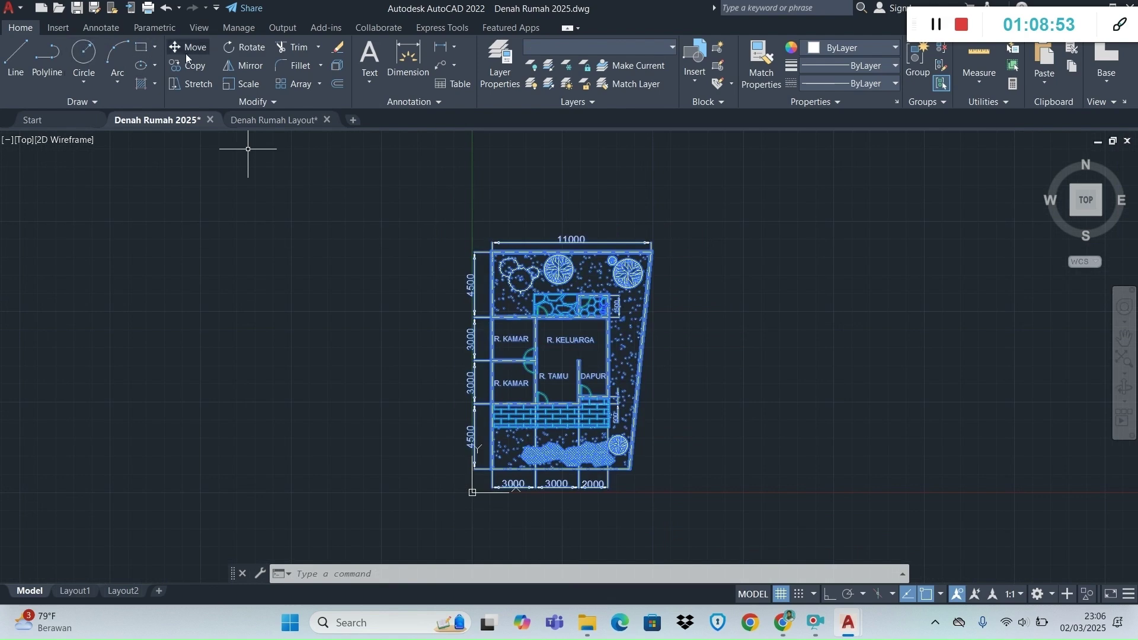
key("m")
key("space")
left_click(529, 312)
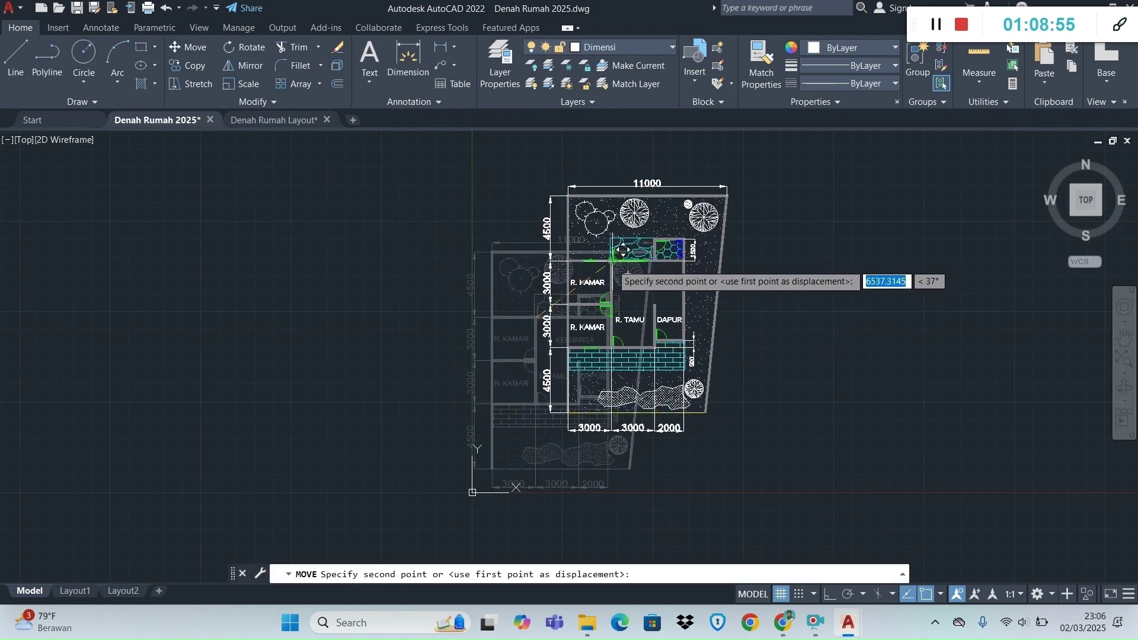
left_click(607, 258)
scroll(622, 423, "down", 2)
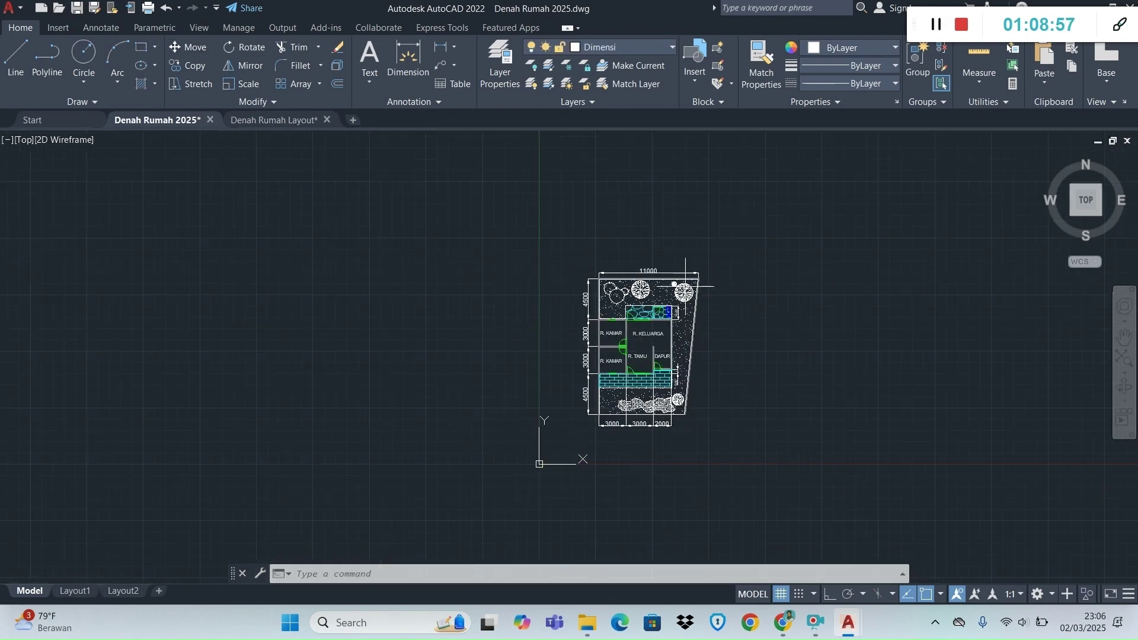
scroll(687, 338, "up", 4)
scroll(700, 333, "down", 2)
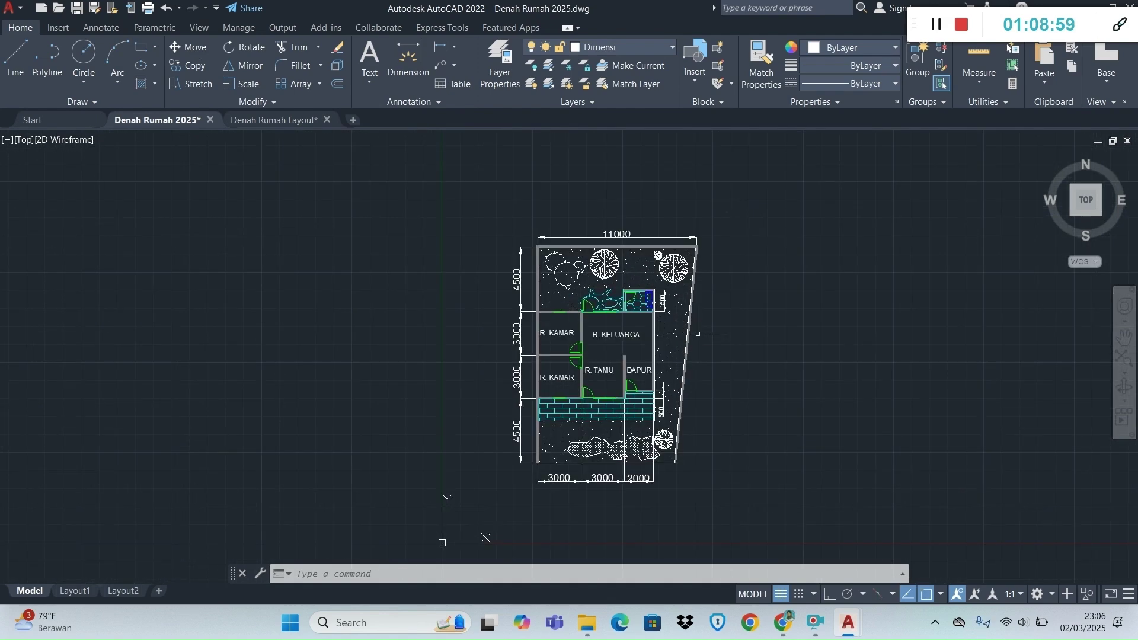
Open the recent drawing Template Etiket and show its portrait title-block sheet on Layout2.
left_click(40, 118)
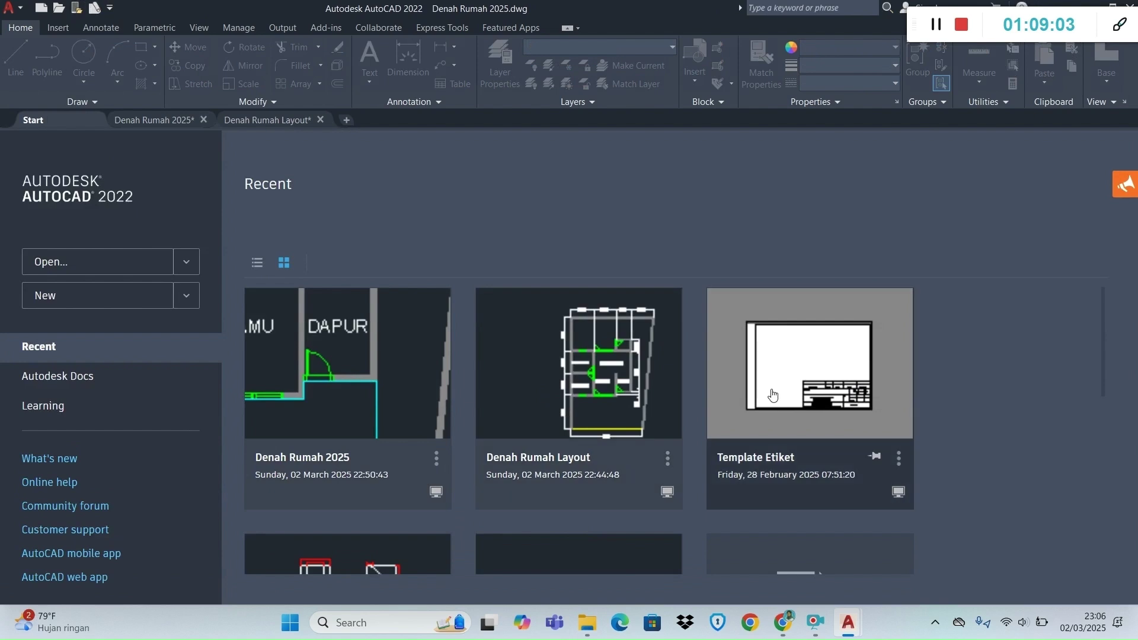
left_click(832, 370)
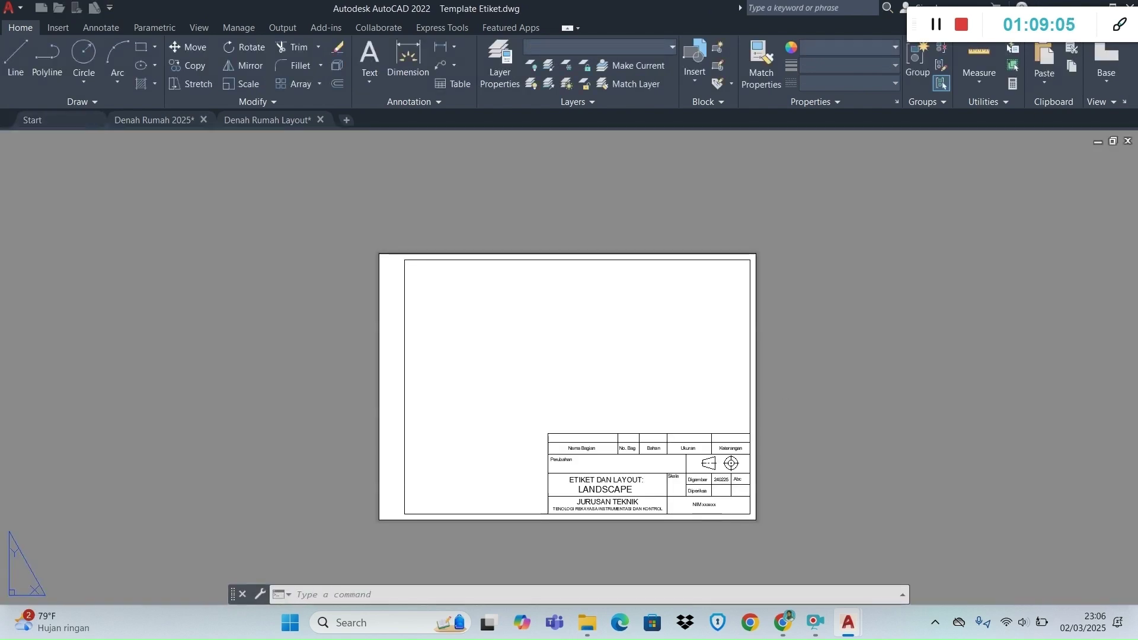
scroll(516, 439, "down", 4)
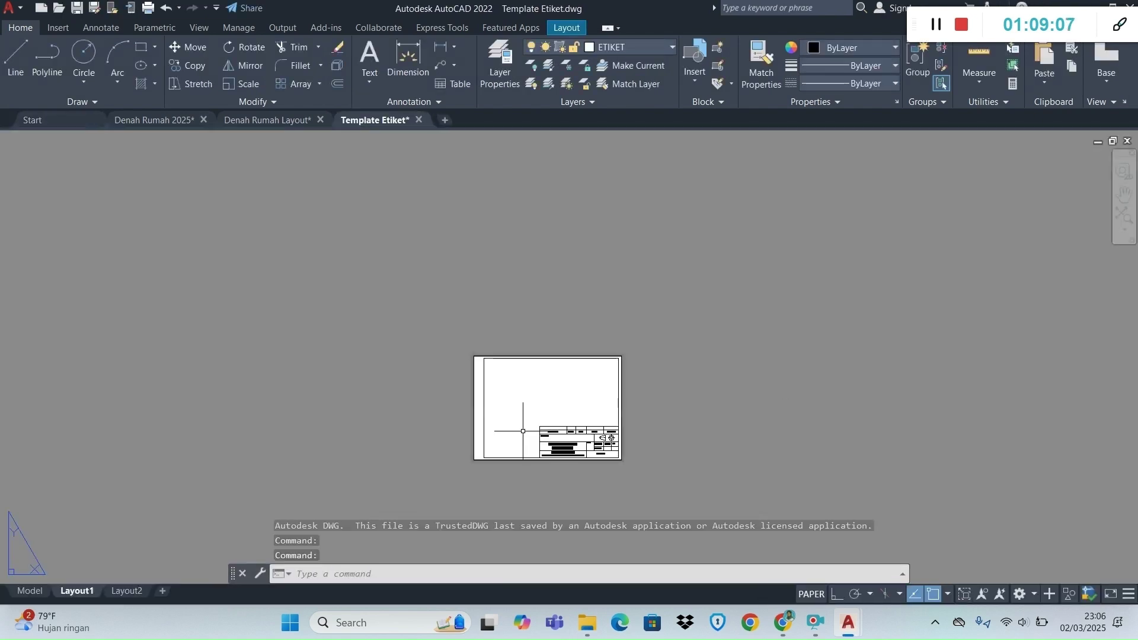
left_click(123, 591)
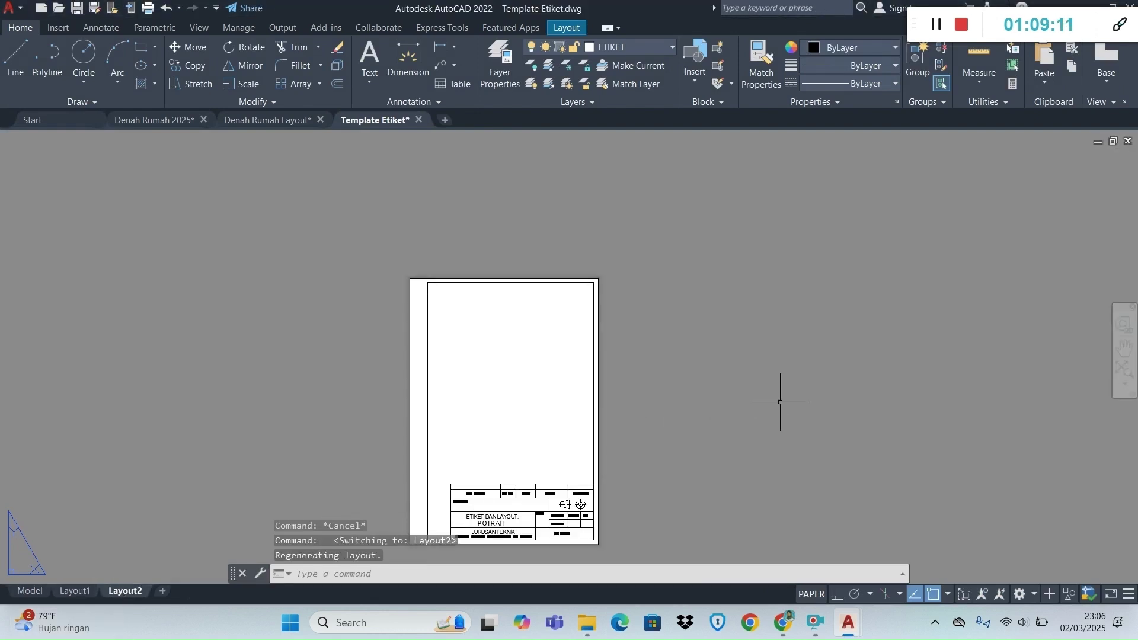
Switch to the practicum module in the browser, examine the finished house-plan sheet on page 97, and return to AutoCAD.
key("alt+Tab")
key("alt+Tab")
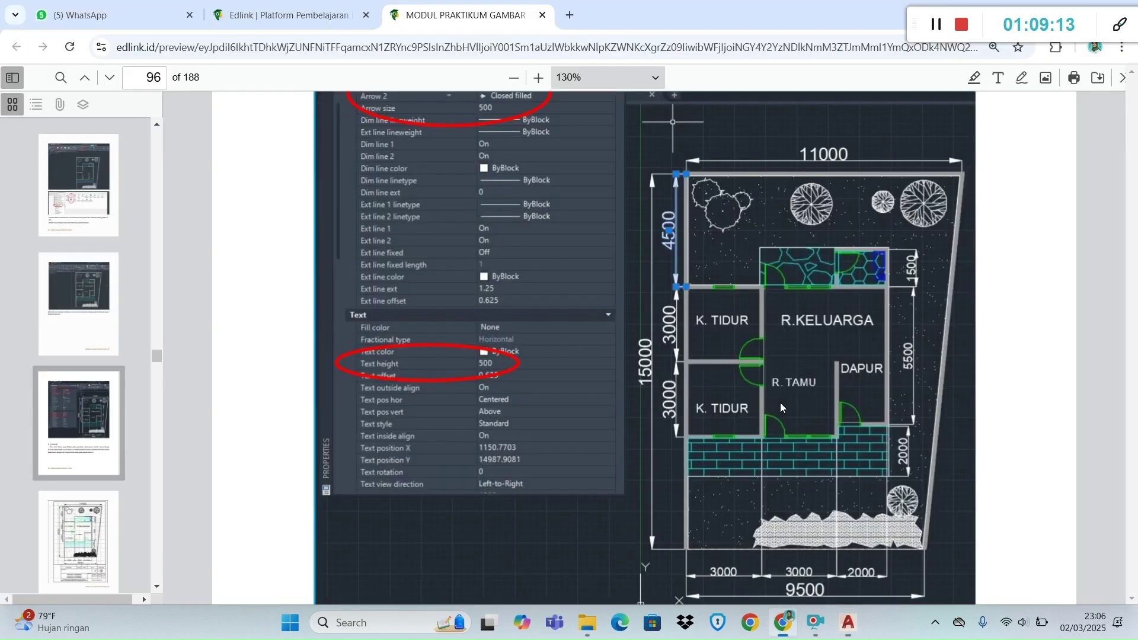
scroll(780, 403, "down", 10)
scroll(778, 409, "down", 5, "ctrl")
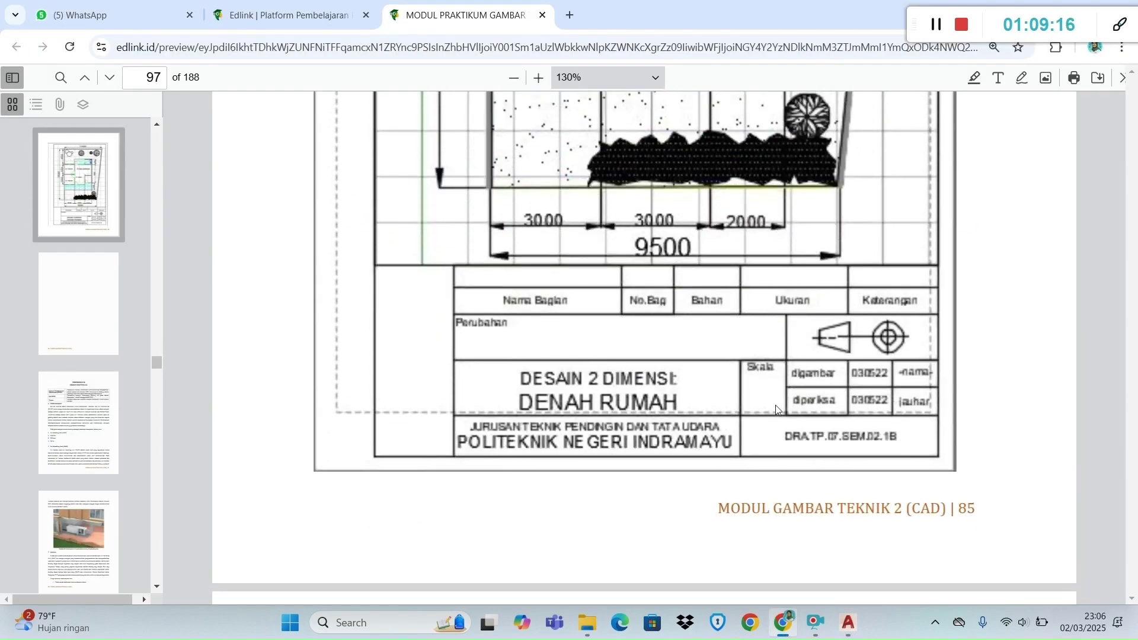
scroll(778, 409, "up", 3)
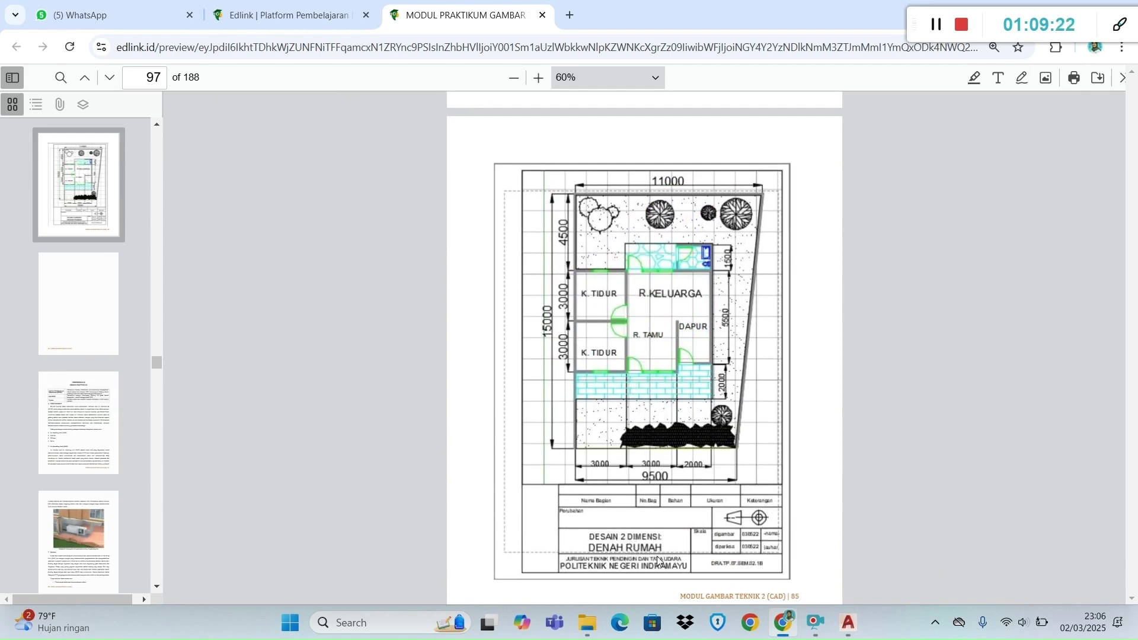
key("alt+Tab")
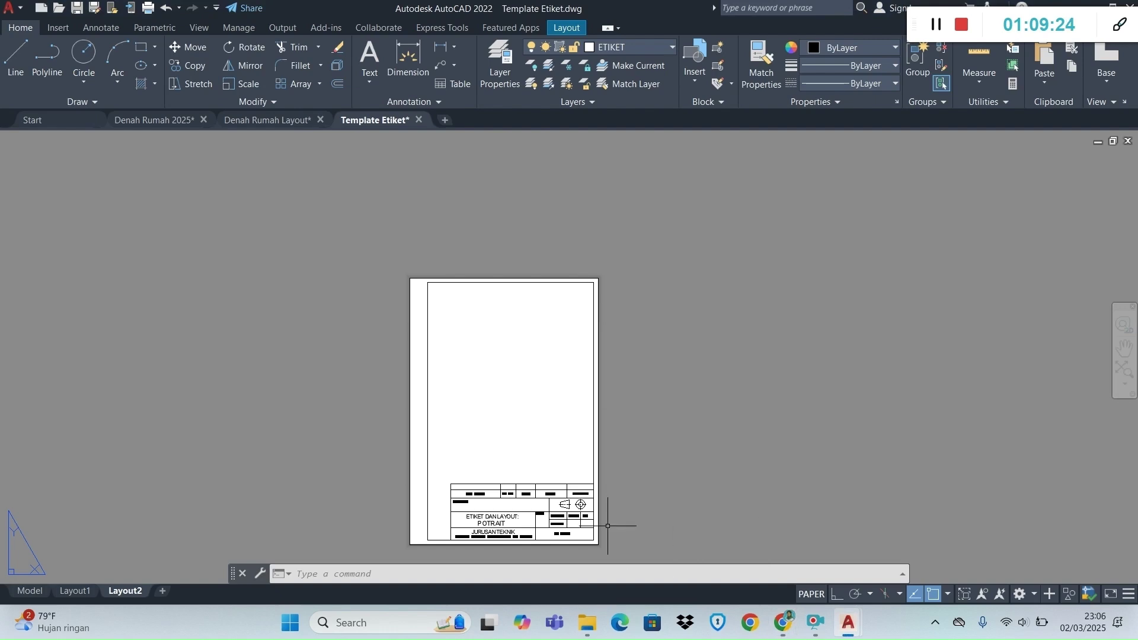
Copy the whole portrait frame and title block from Template Etiket into Layout1 of Denah Rumah 2025, placing it beside the paper.
left_click(615, 553)
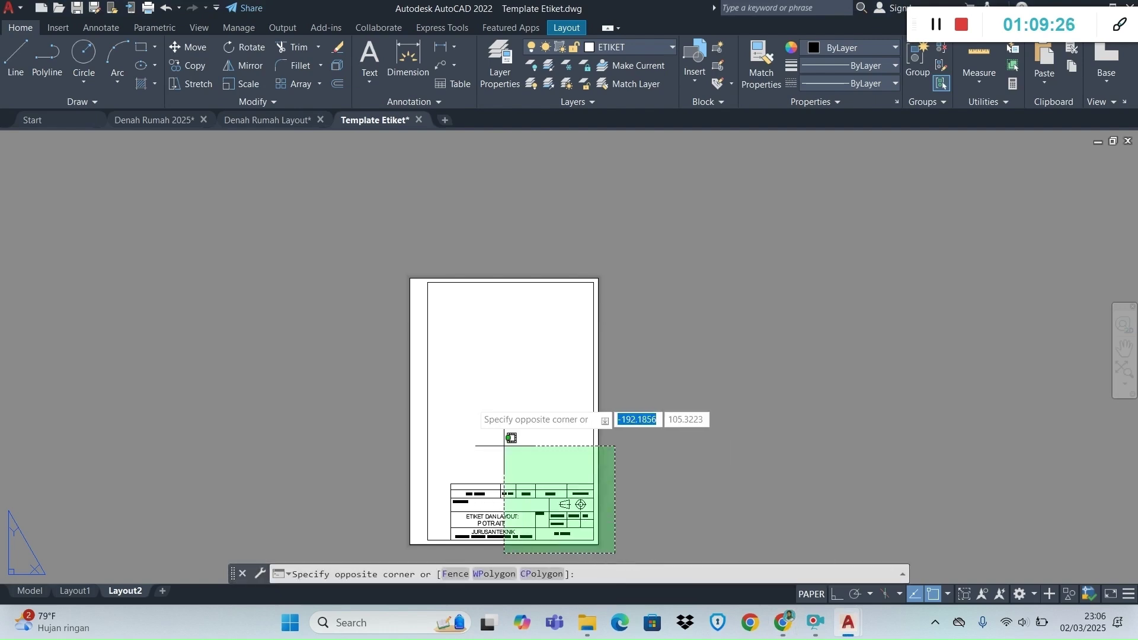
left_click(355, 249)
key("ctrl+c")
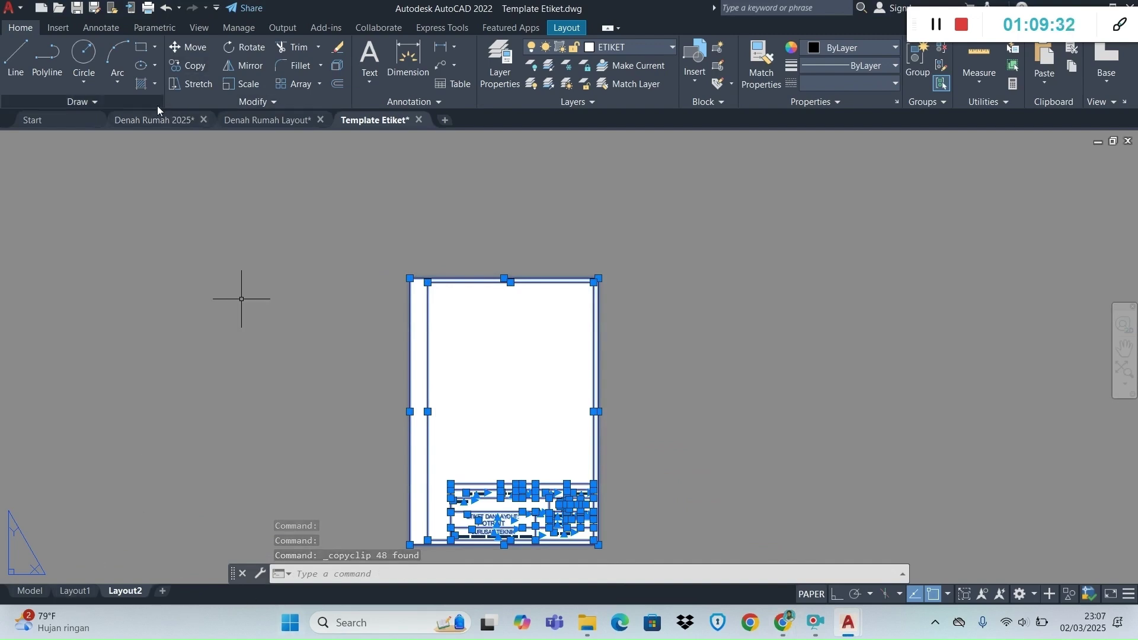
left_click(147, 120)
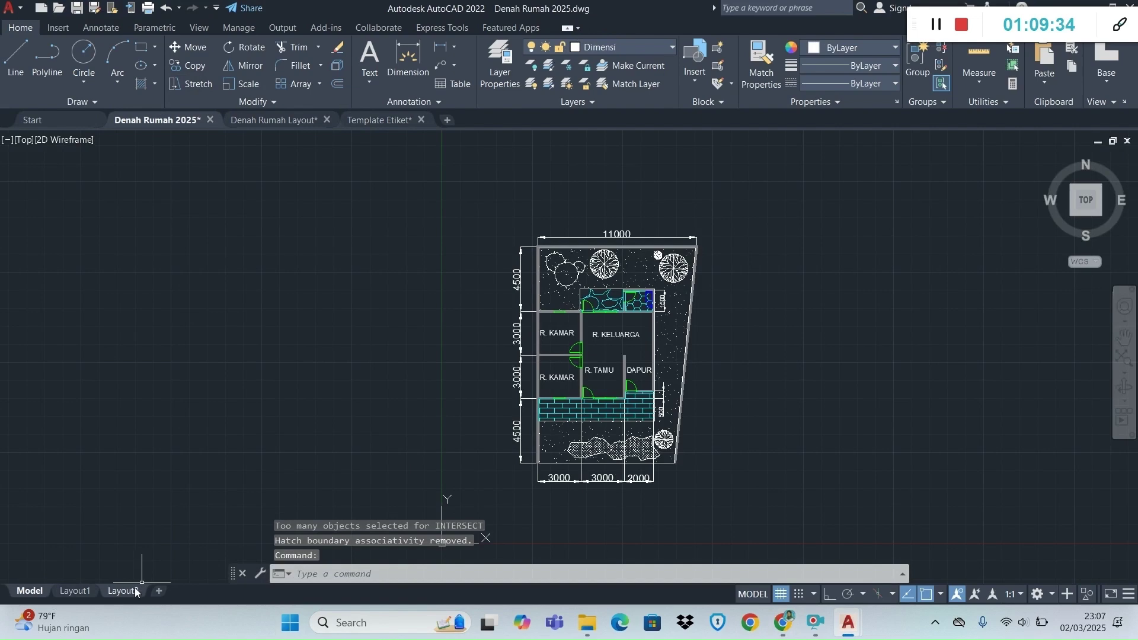
left_click(75, 591)
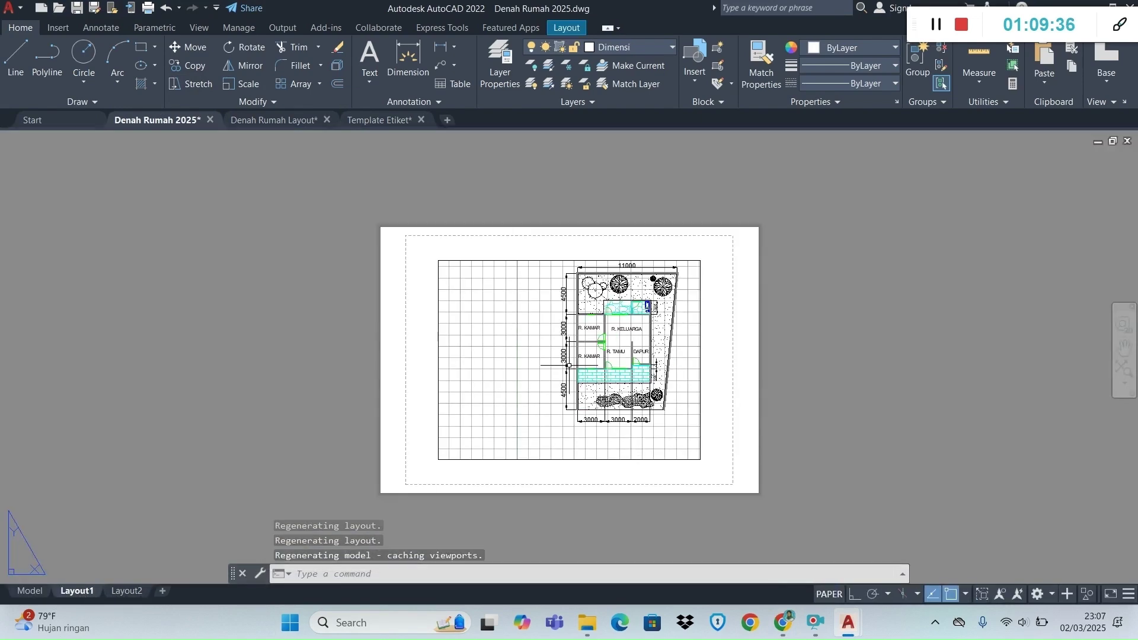
key("ctrl+v")
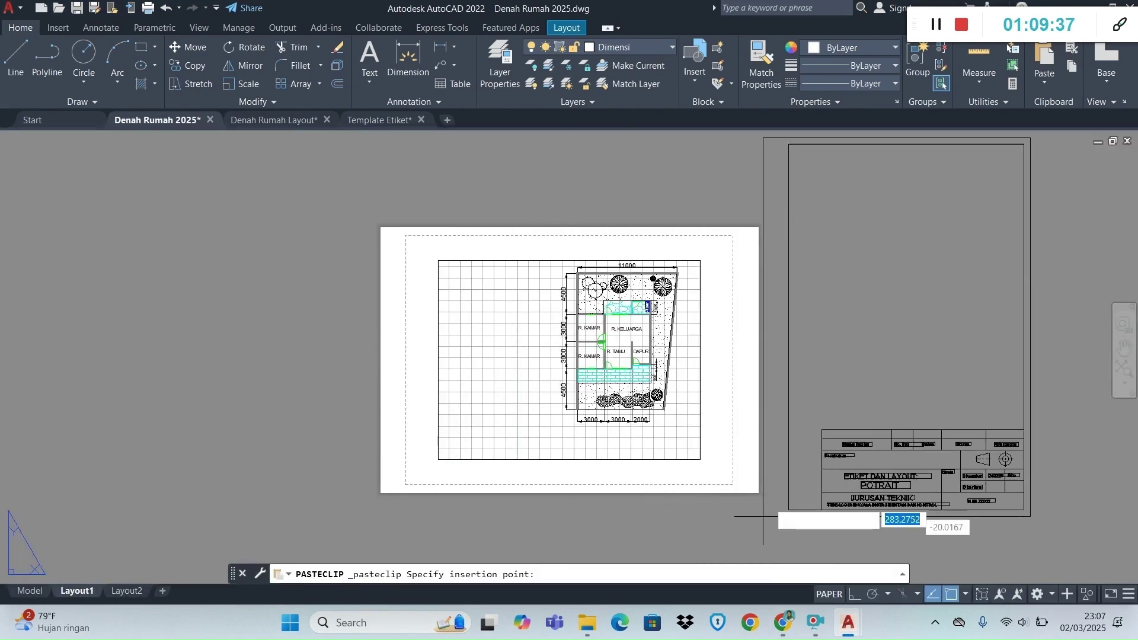
left_click(817, 508)
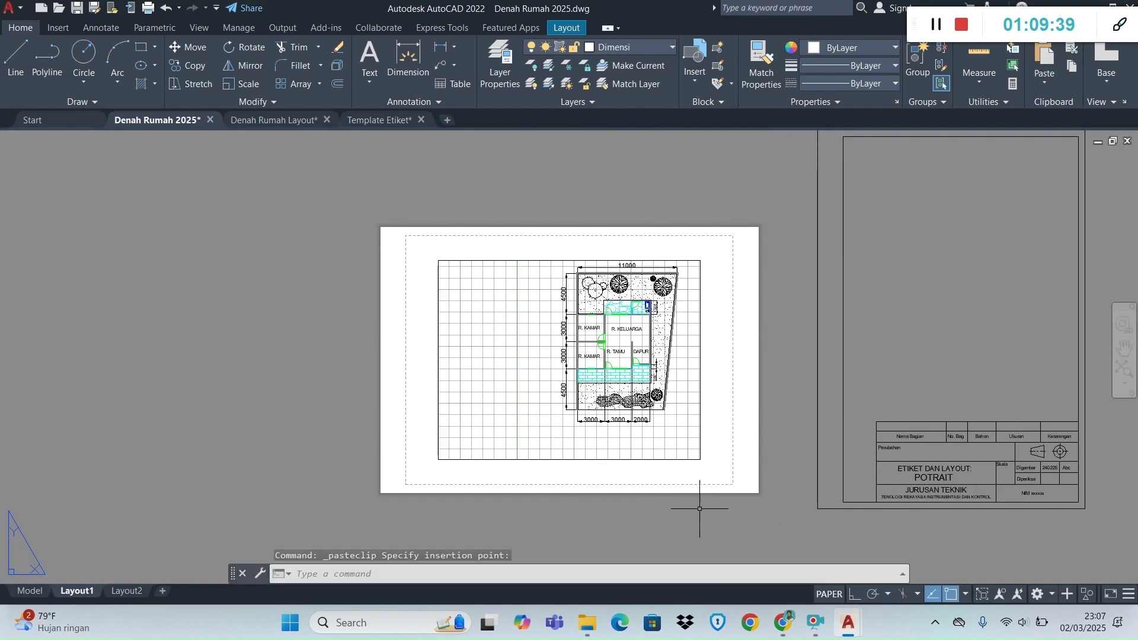
Delete the existing viewport from the Layout1 sheet.
left_click(765, 533)
left_click(380, 222)
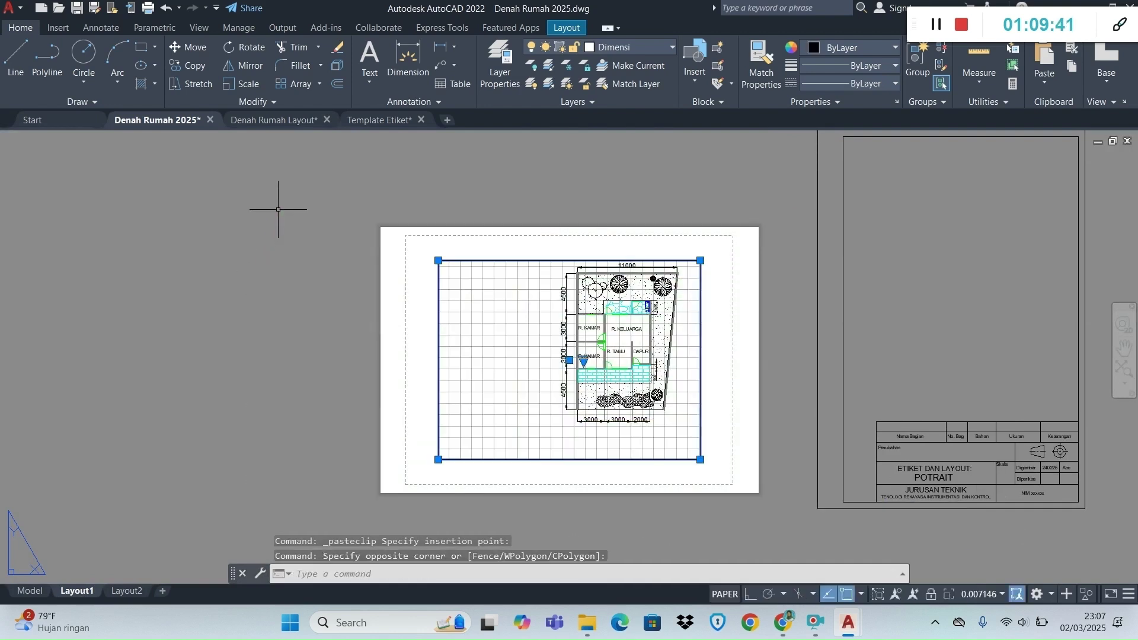
key("Delete")
Modify Layout1's page setup to use the AutoCAD PDF (High Quality Print).pc3 plotter and ISO full bleed A4 (210.00 x 297.00 MM) paper.
scroll(295, 217, "down", 4)
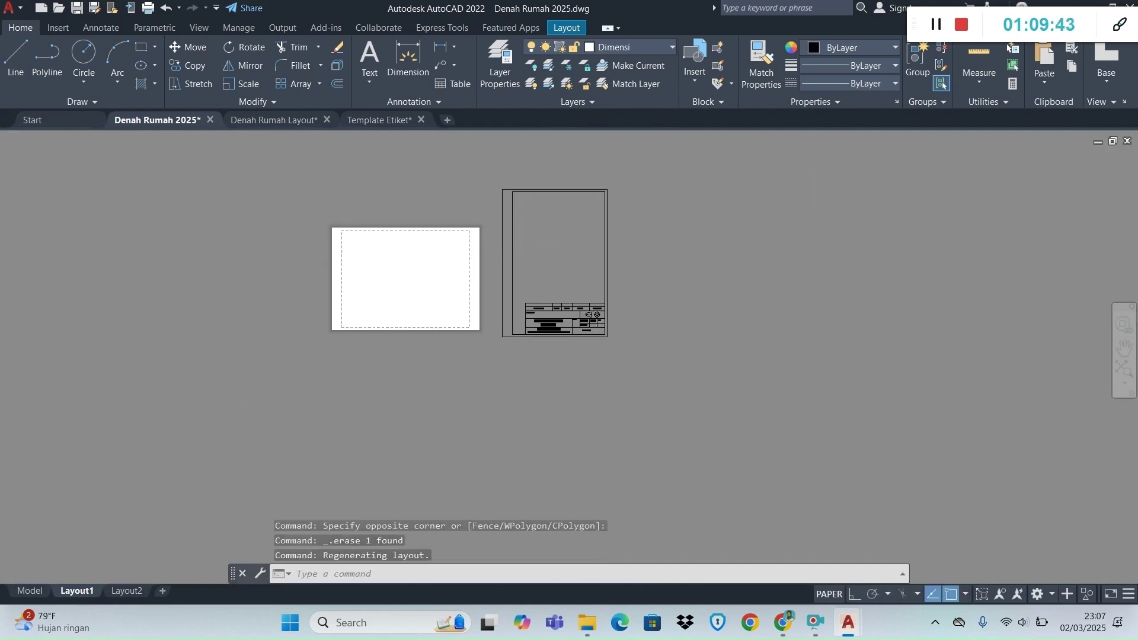
scroll(560, 247, "up", 4)
scroll(567, 249, "down", 2)
scroll(566, 146, "up", 2)
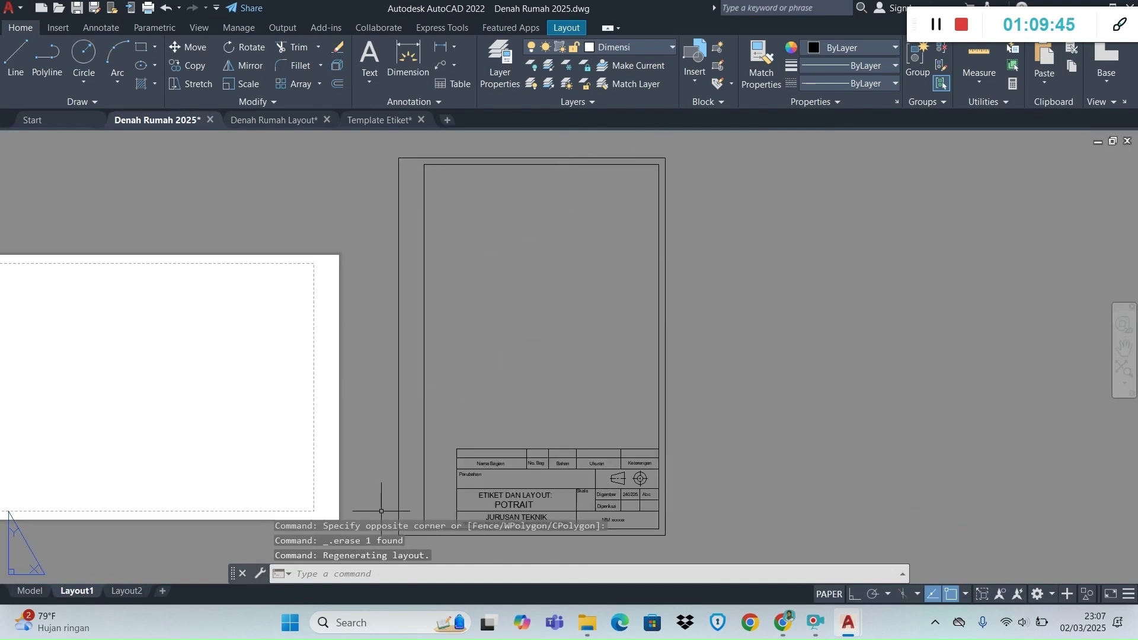
right_click(69, 590)
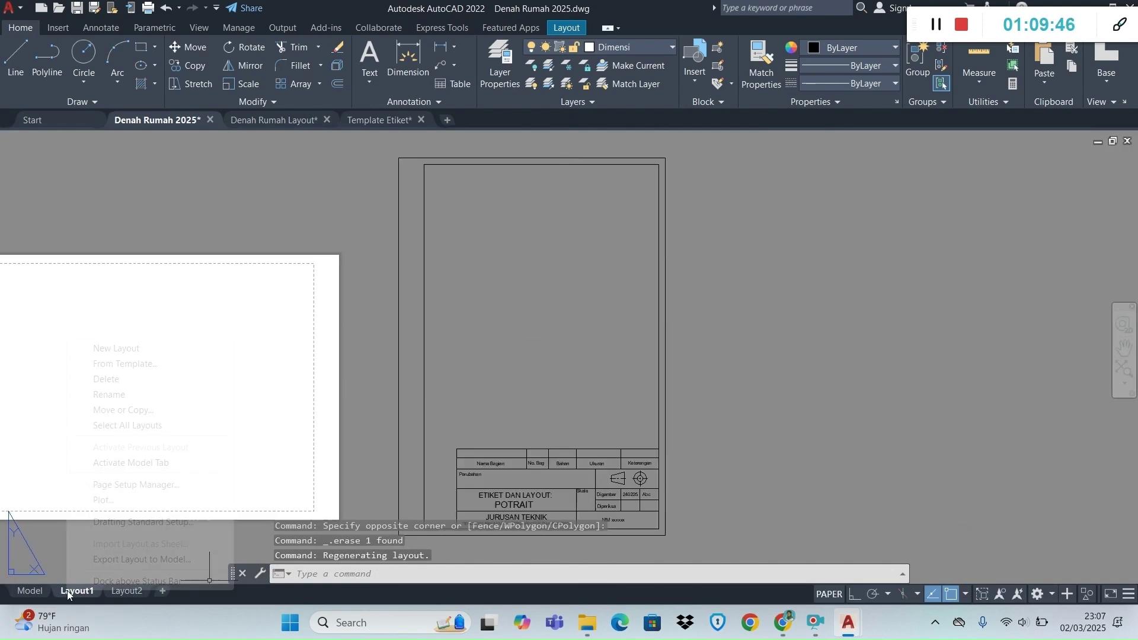
left_click(123, 484)
left_click(678, 283)
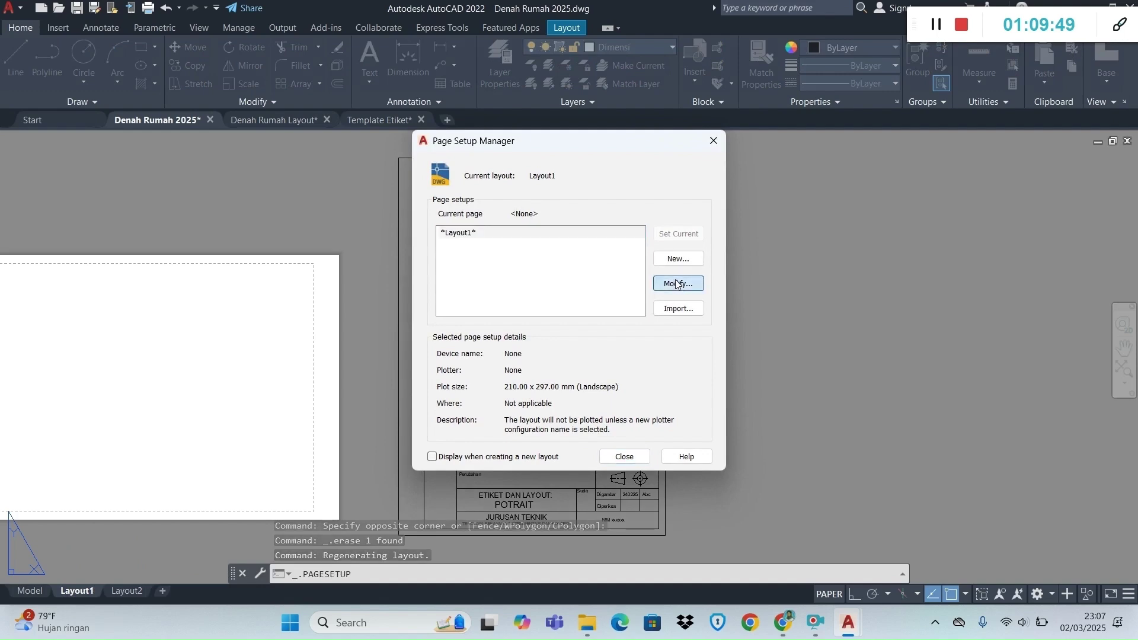
left_click(509, 203)
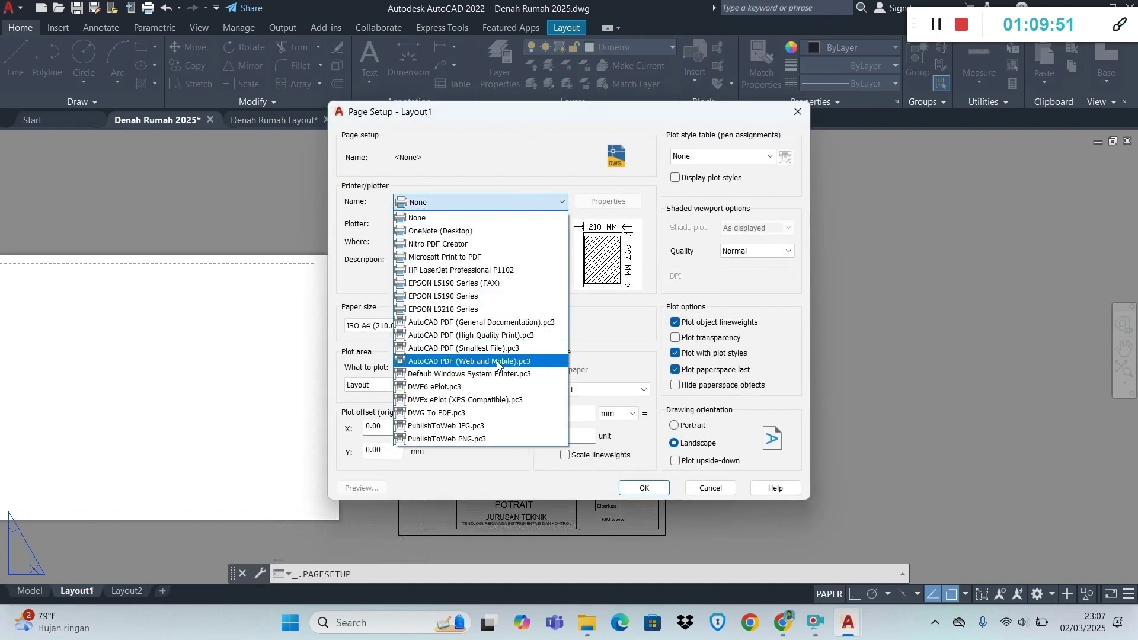
left_click(450, 334)
left_click(449, 327)
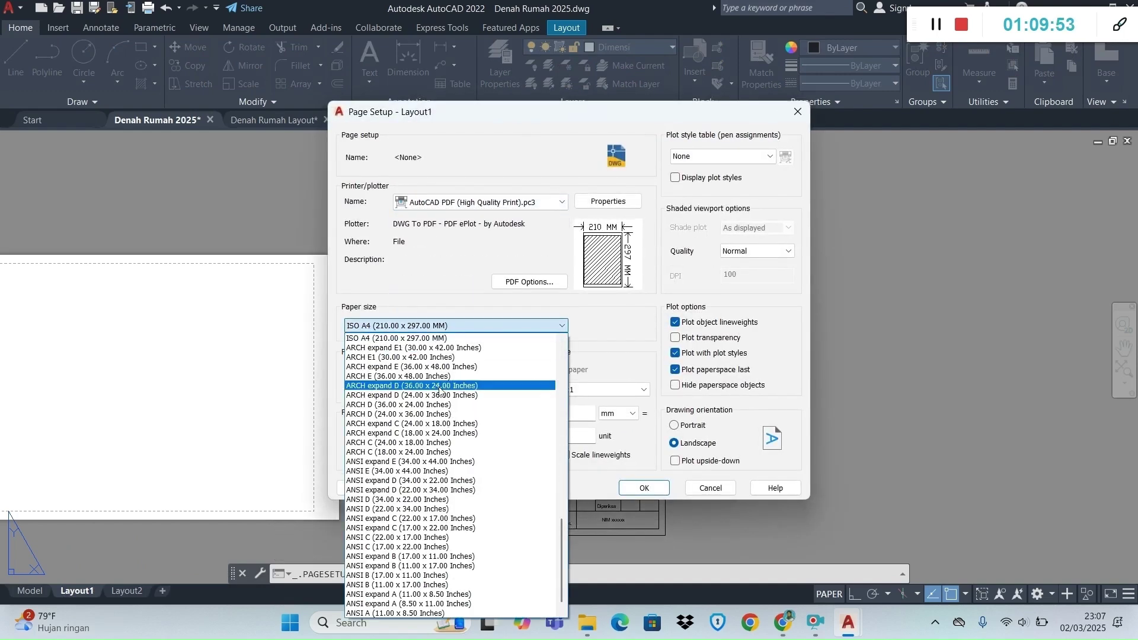
scroll(435, 537, "up", 2)
scroll(434, 536, "up", 8)
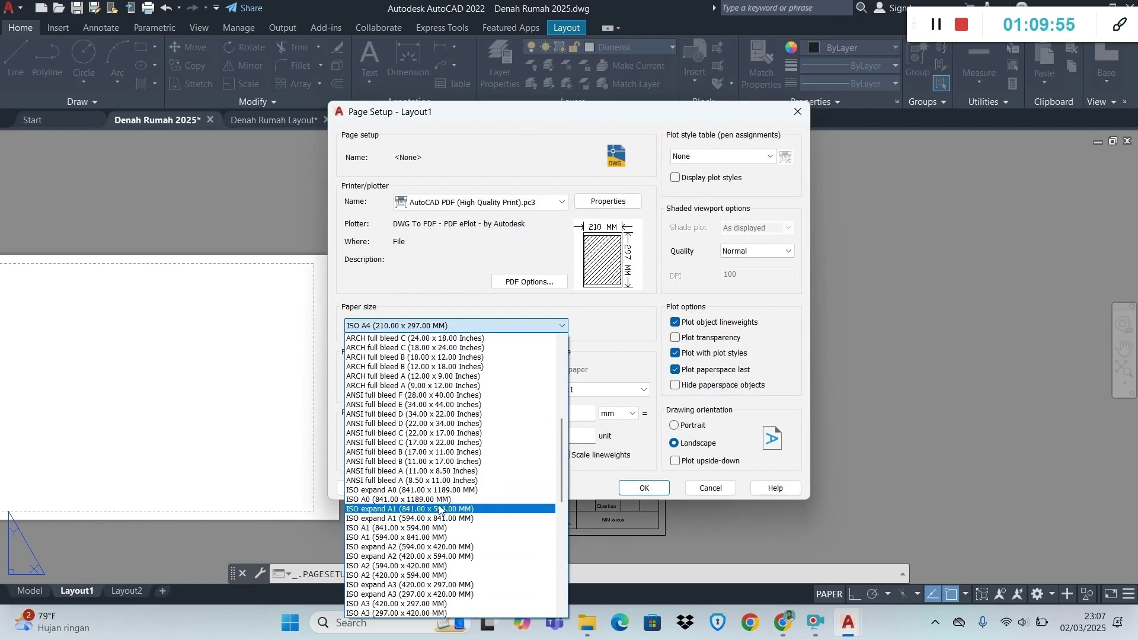
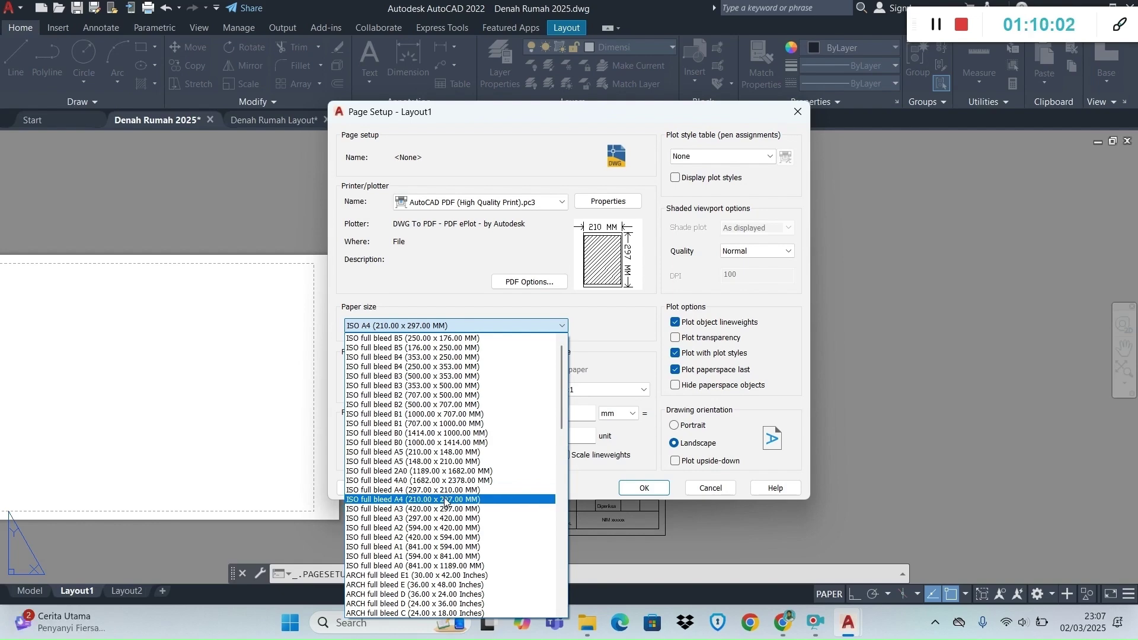
left_click(446, 501)
Set the plot area to a window around the pasted frame's outer corners, with portrait orientation, and apply the page setup.
left_click(374, 379)
left_click(372, 428)
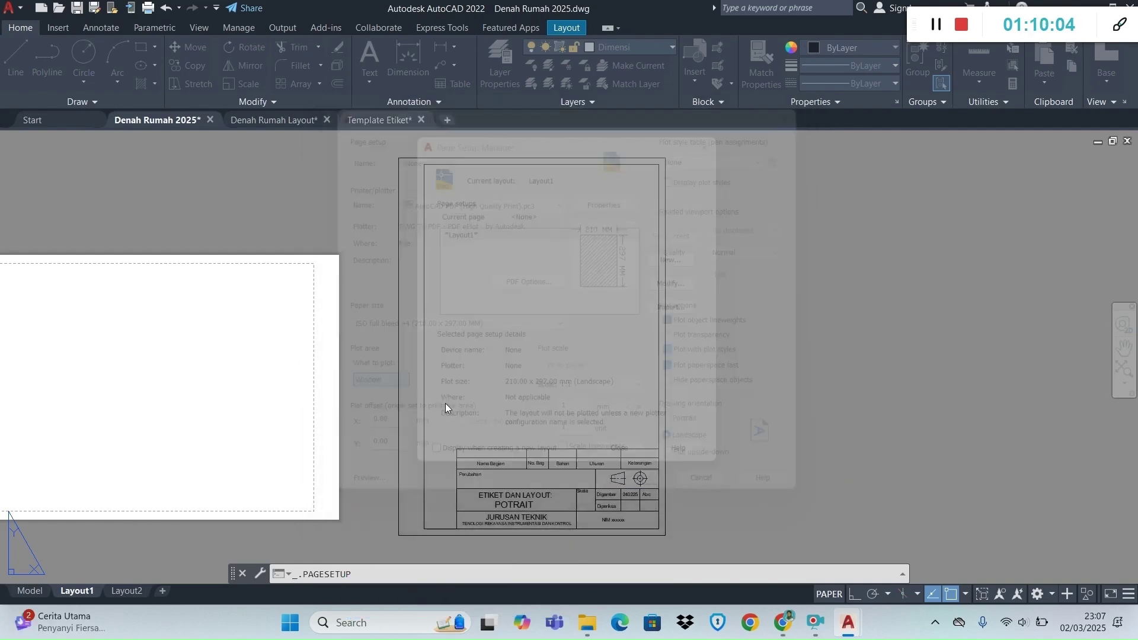
left_click(399, 158)
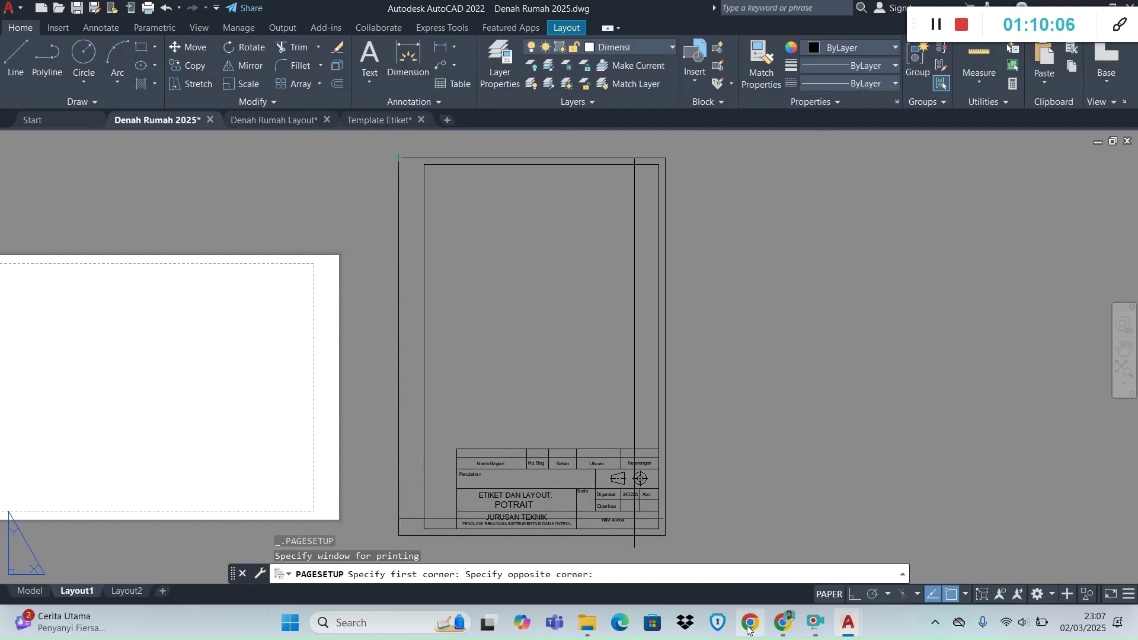
left_click(665, 532)
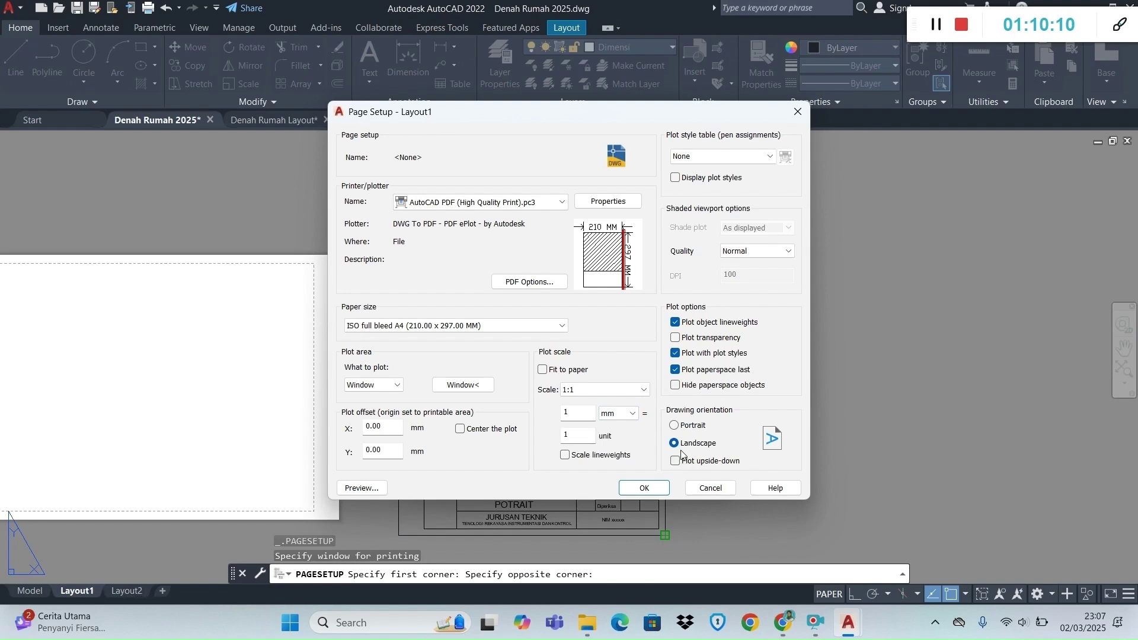
left_click(685, 427)
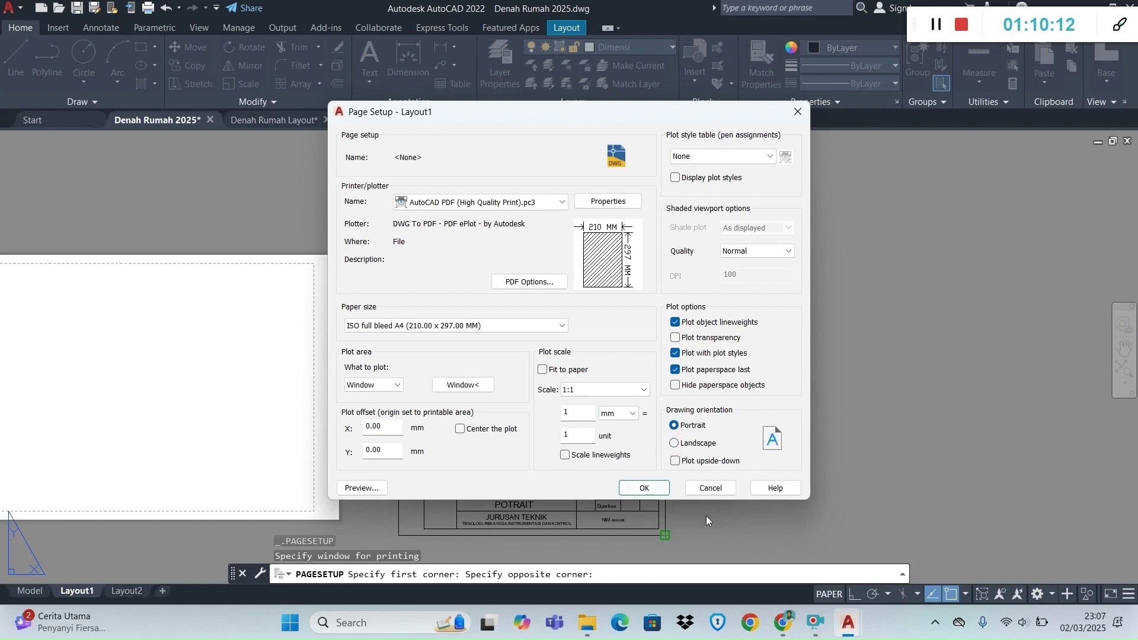
left_click(646, 487)
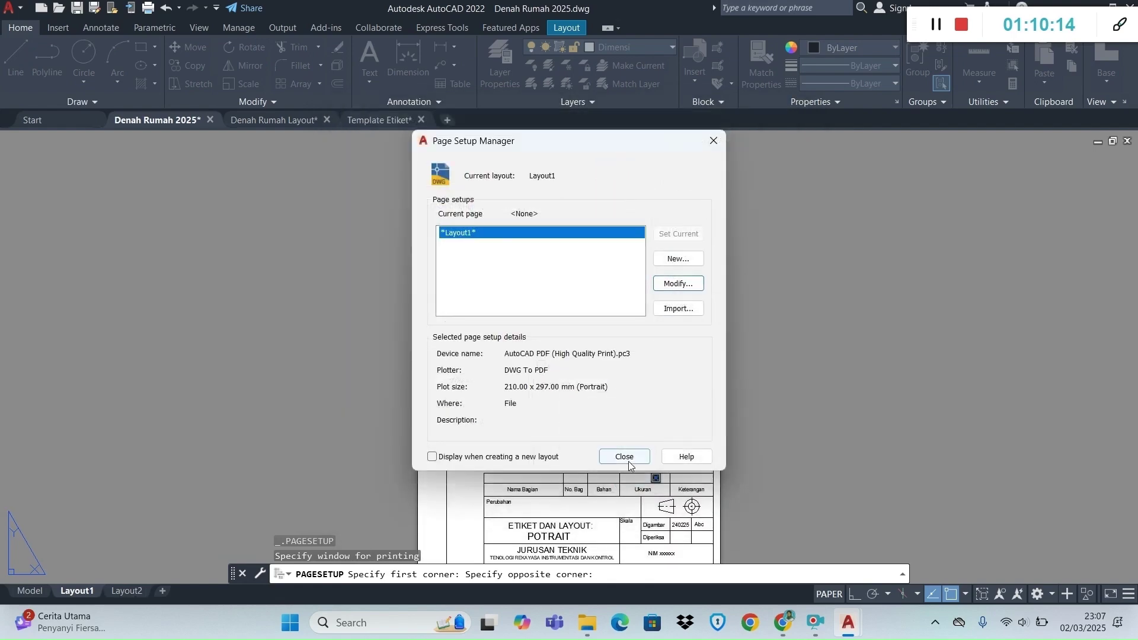
left_click(623, 456)
Replace the title block text "ETIKET DAN LAYOUT:" with "DESAIN 2 DIMENSI:".
scroll(674, 478, "down", 4)
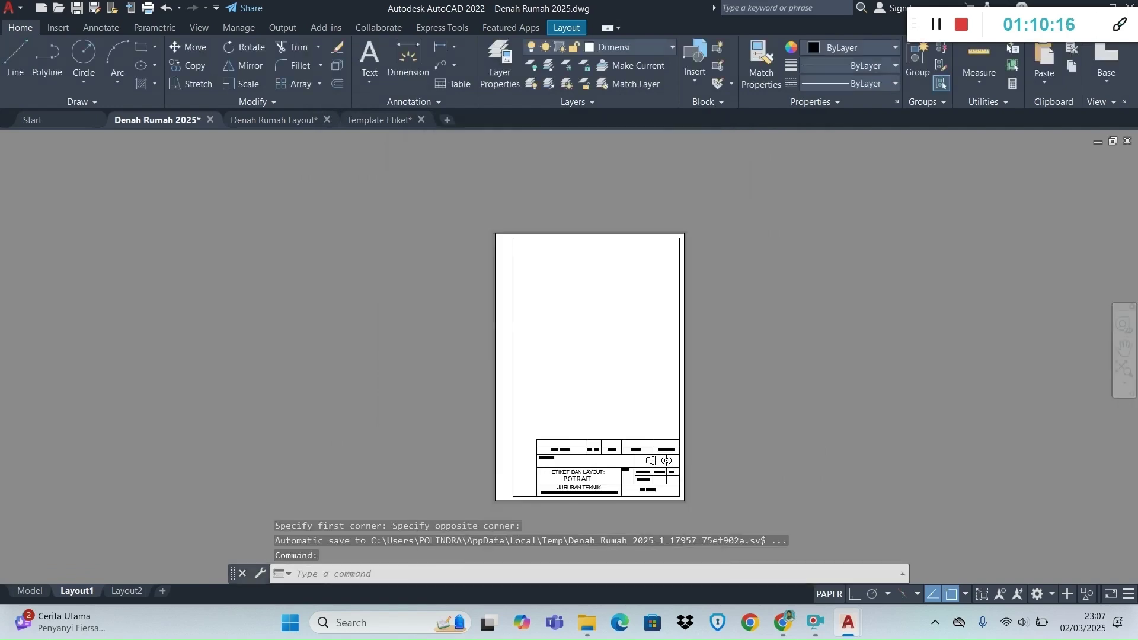
scroll(611, 426, "up", 4)
scroll(459, 368, "up", 4)
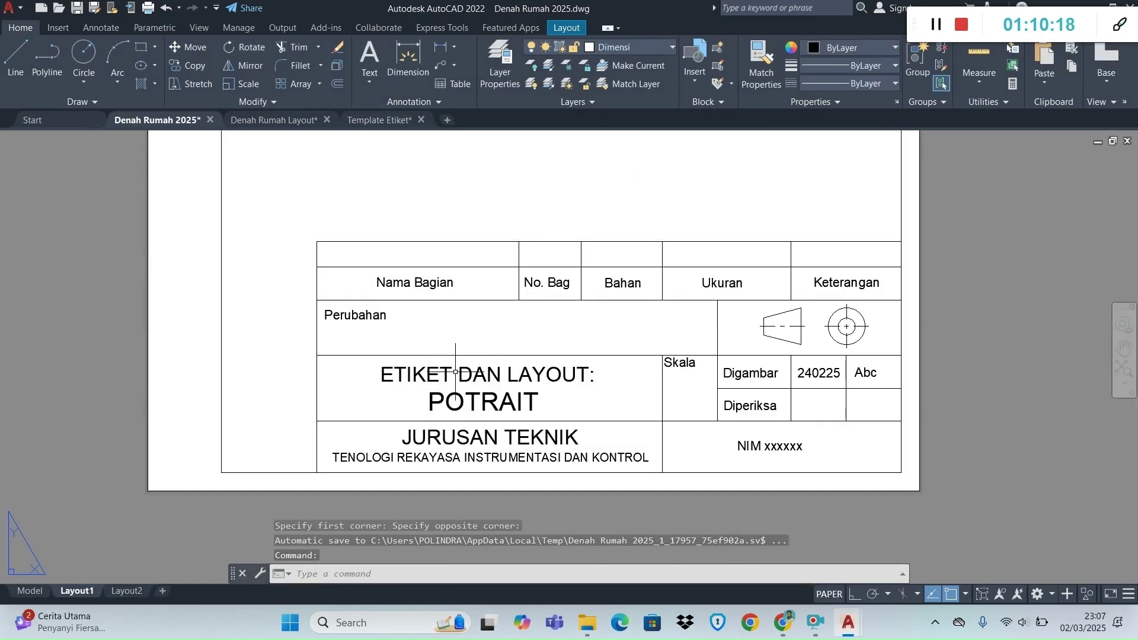
left_click(456, 373)
left_click(466, 373)
left_click(468, 373)
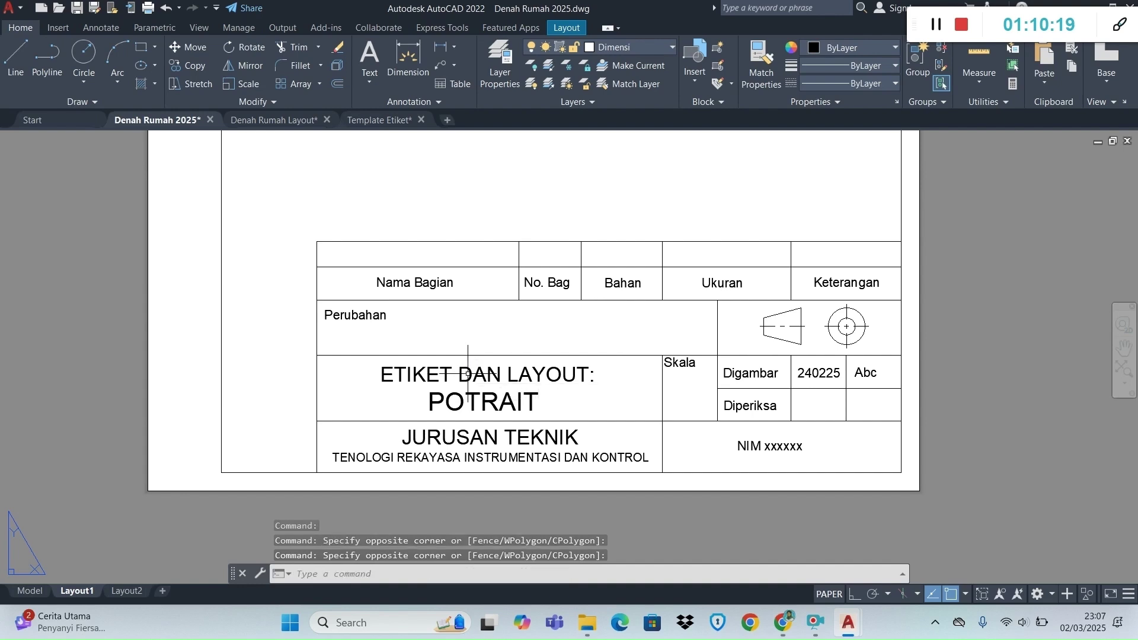
left_click(472, 380)
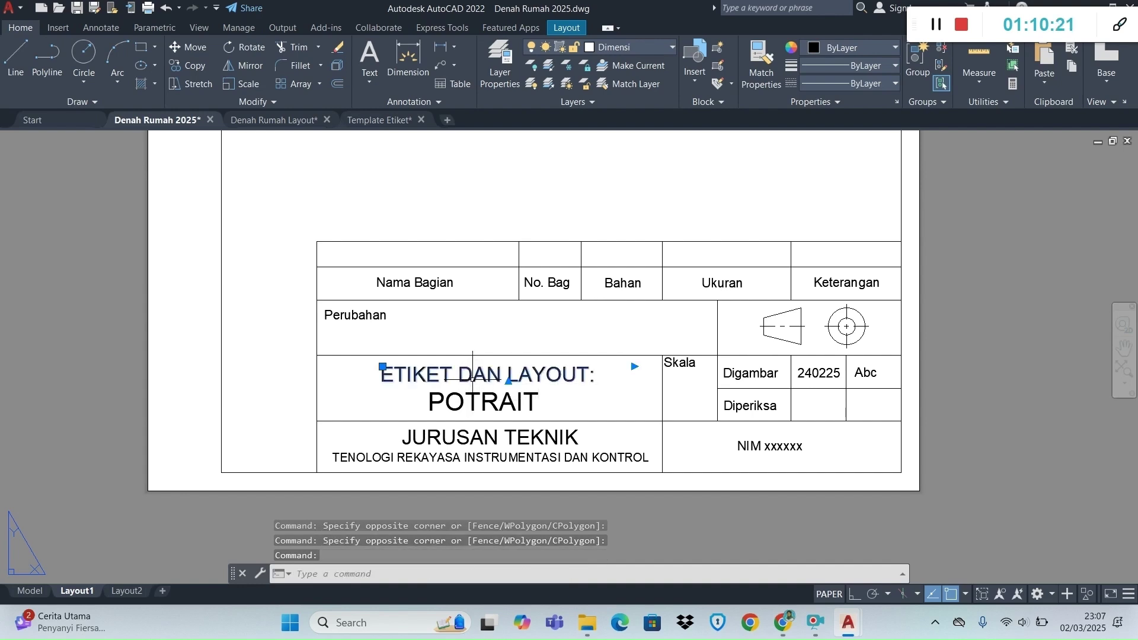
double_click(473, 379)
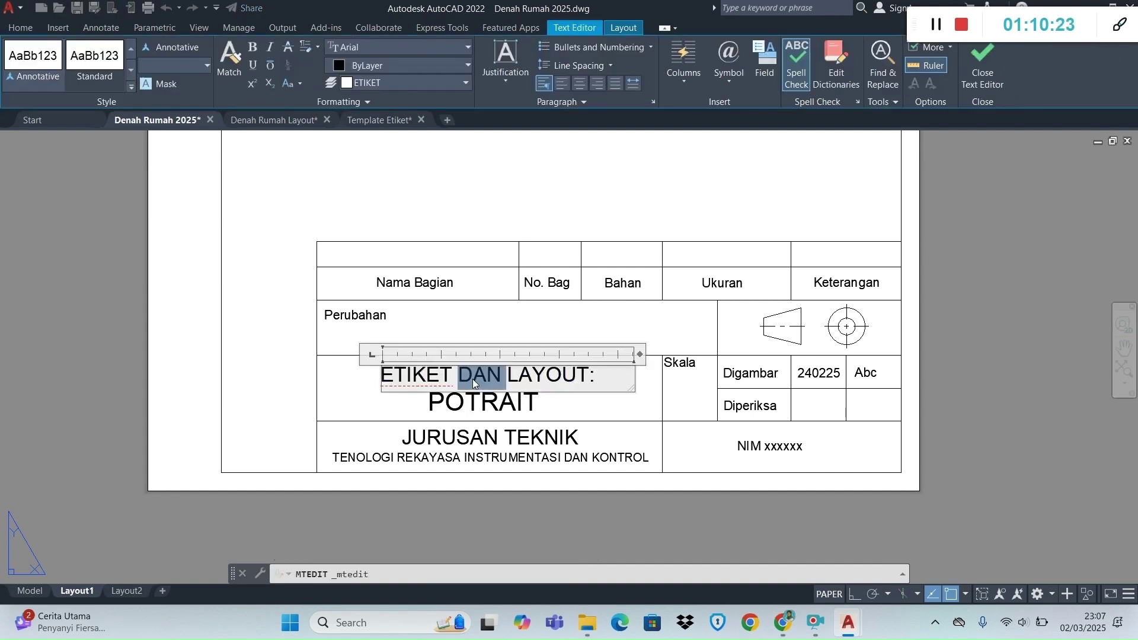
key("ctrl+a")
type("DE")
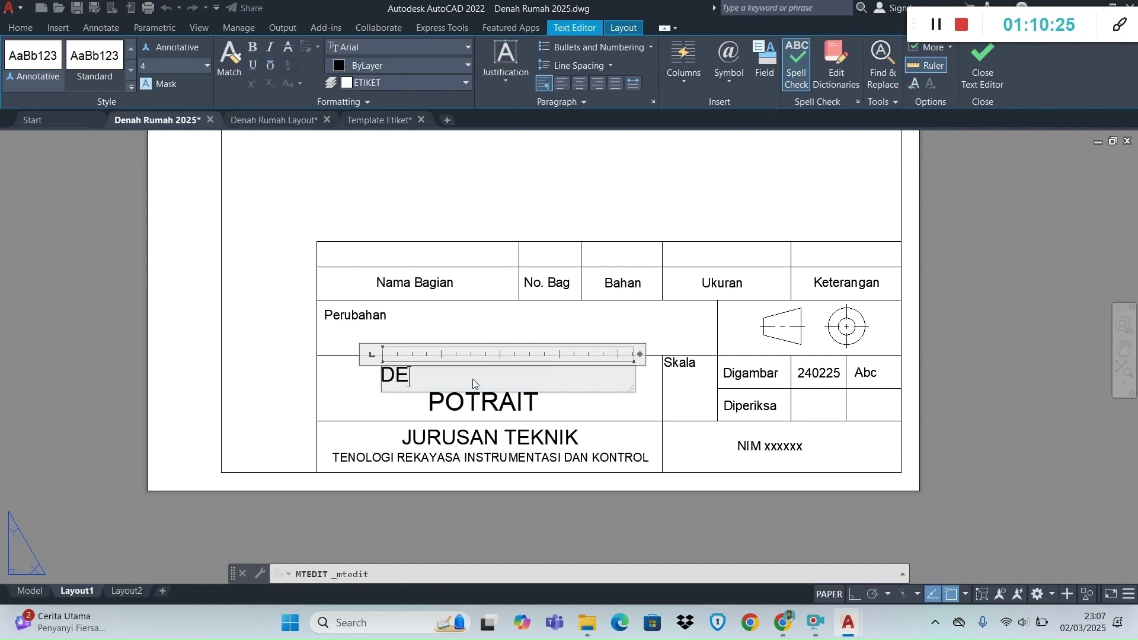
type("SAIN 2 DIMENSI:")
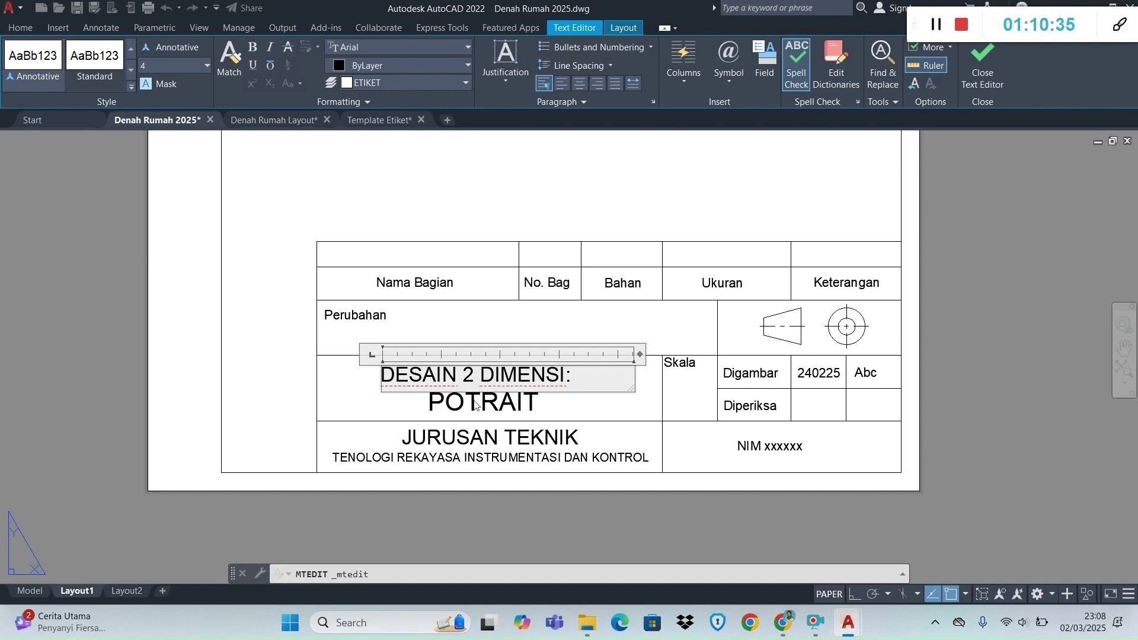
Replace the title block text "POTRAIT" with "DENAH RUMAH".
left_click(474, 403)
left_click(472, 401)
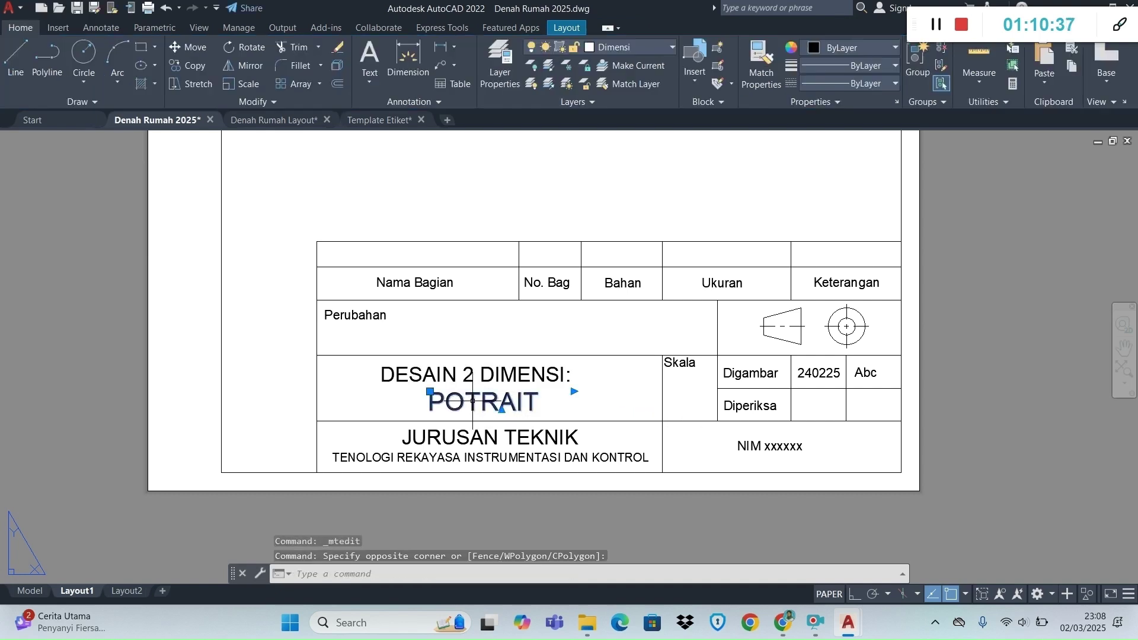
double_click(472, 401)
type("DE")
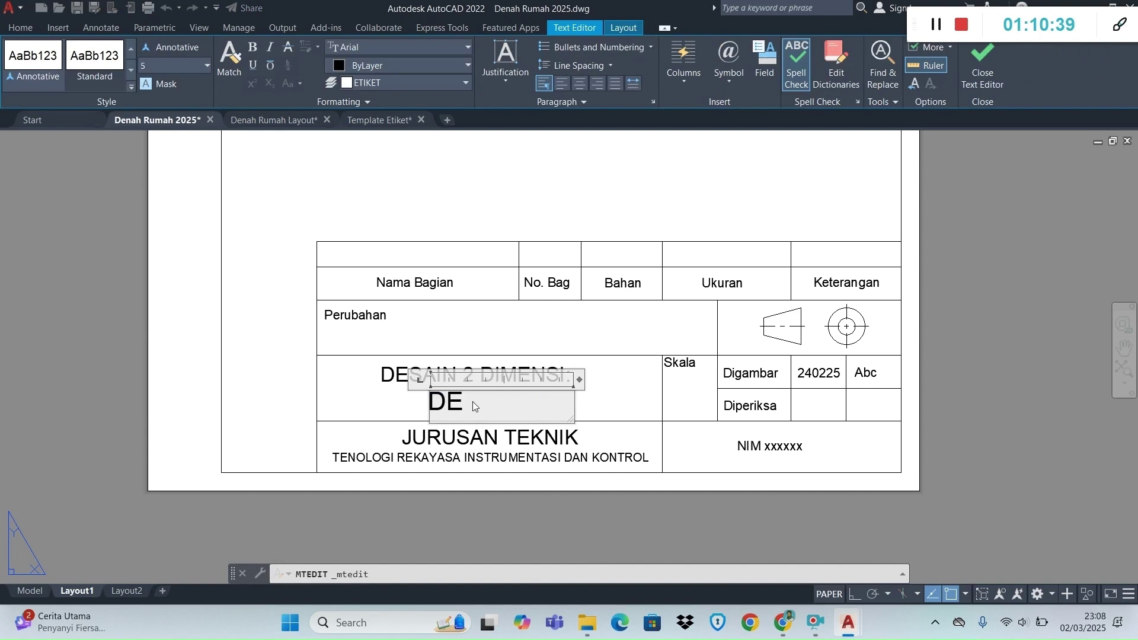
type("NAH RUMAH")
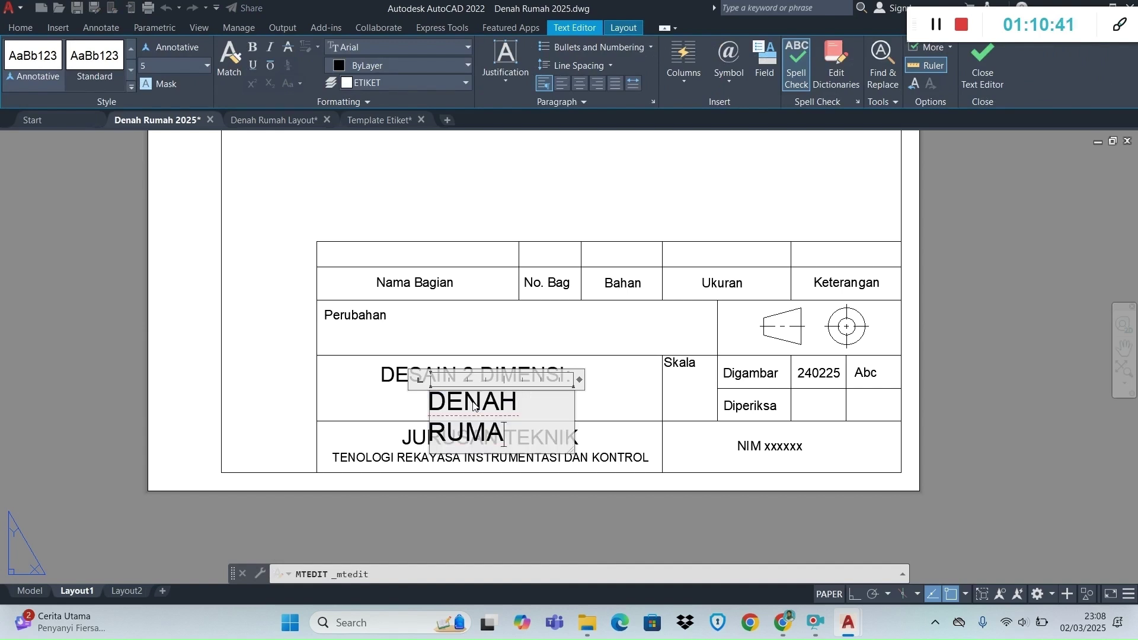
left_click(1078, 454)
Widen the "DENAH RUMAH" text frame to fit on one line and shift the text left beneath "DESAIN 2 DIMENSI:".
left_click(554, 391)
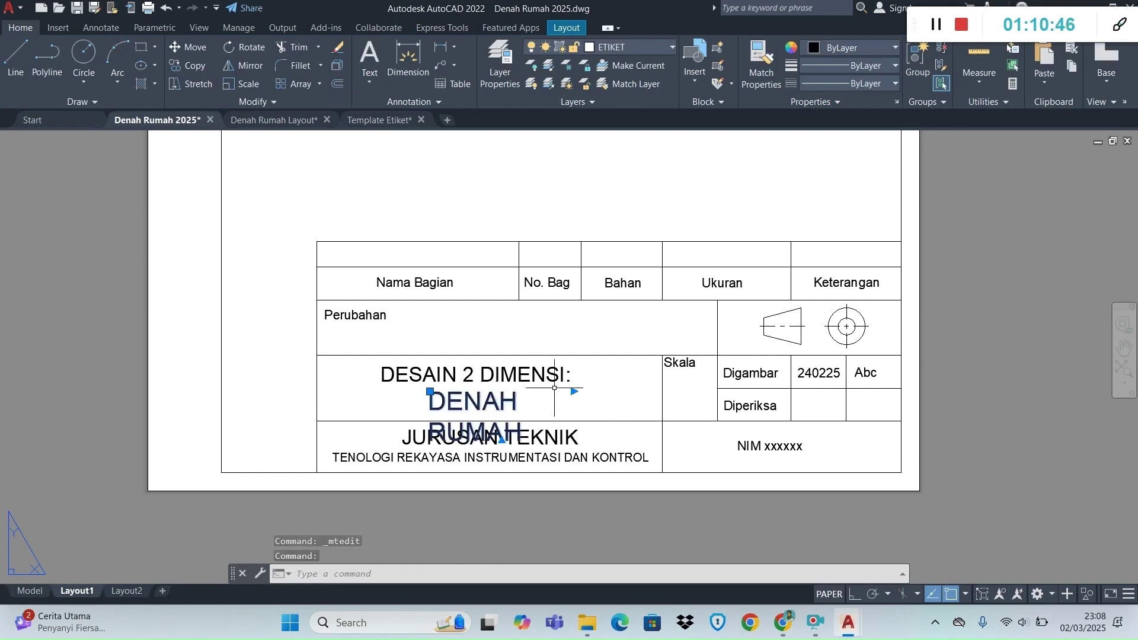
left_click(574, 391)
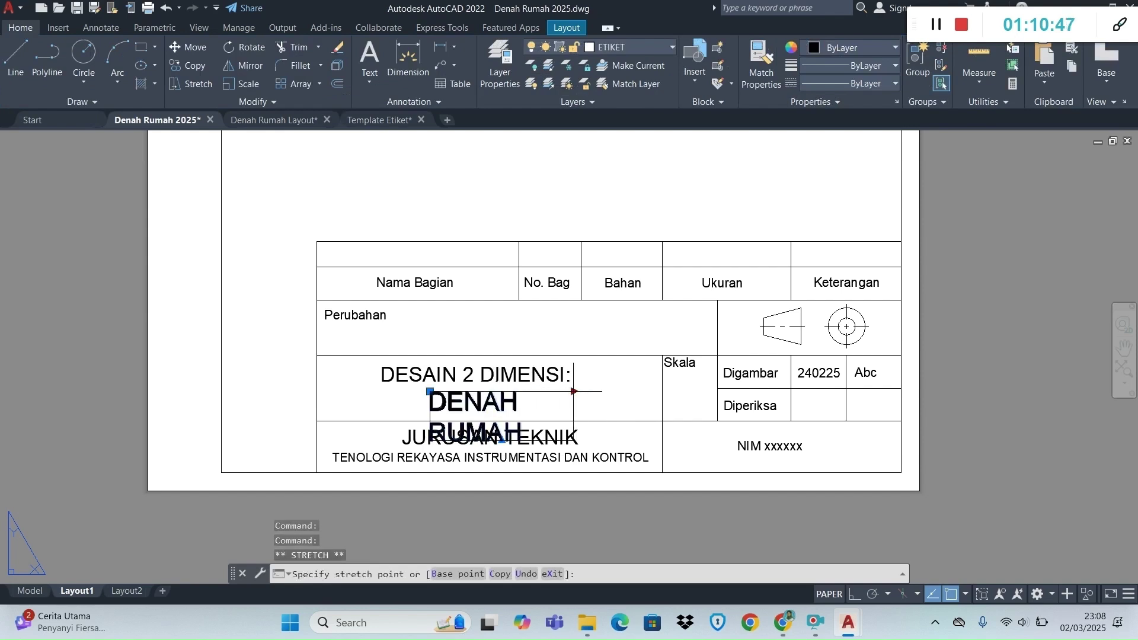
left_click(637, 391)
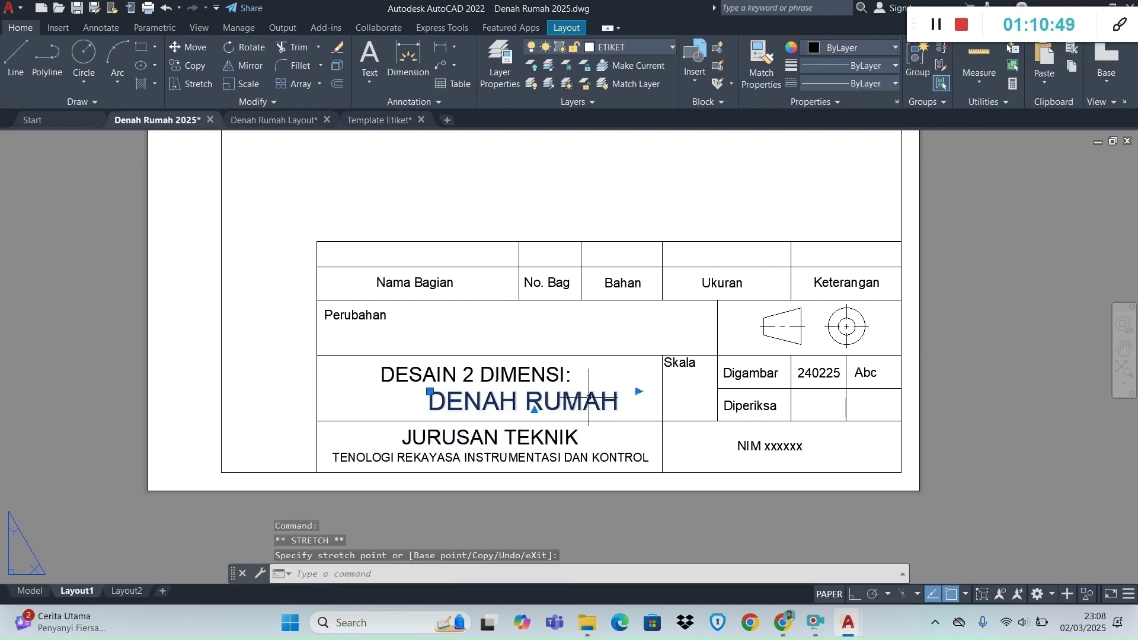
left_click(430, 391)
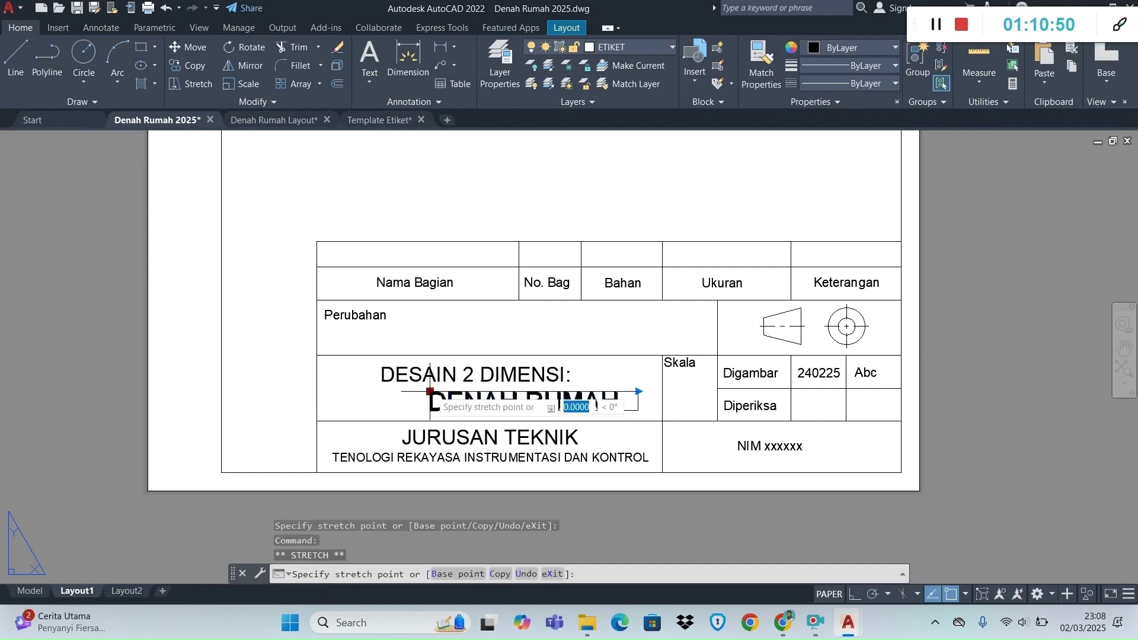
left_click(387, 392)
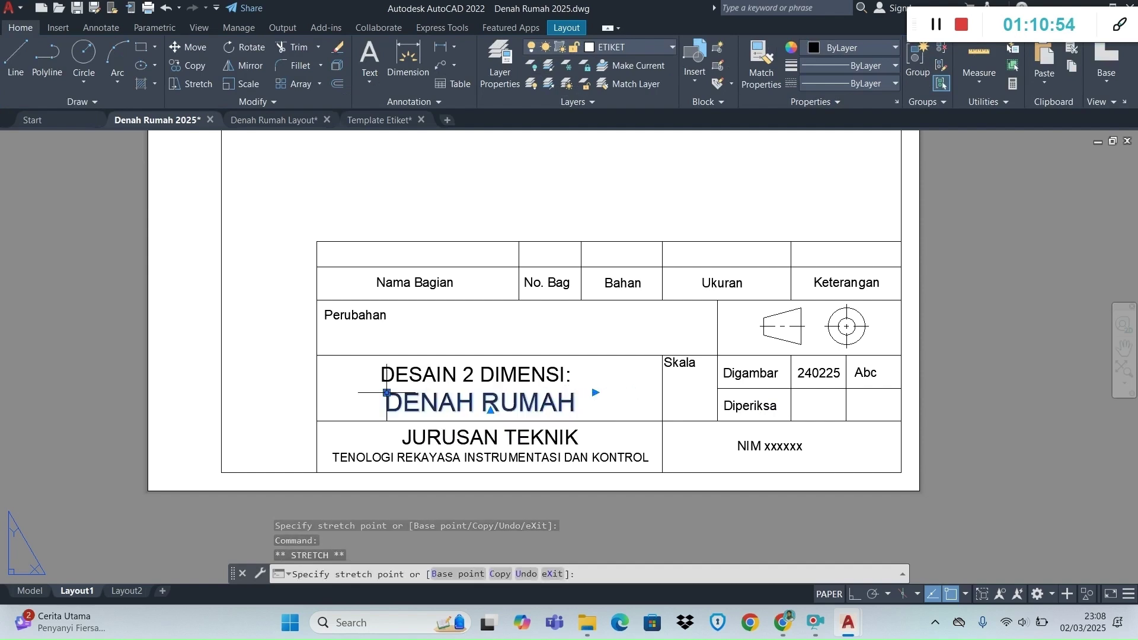
key("Escape")
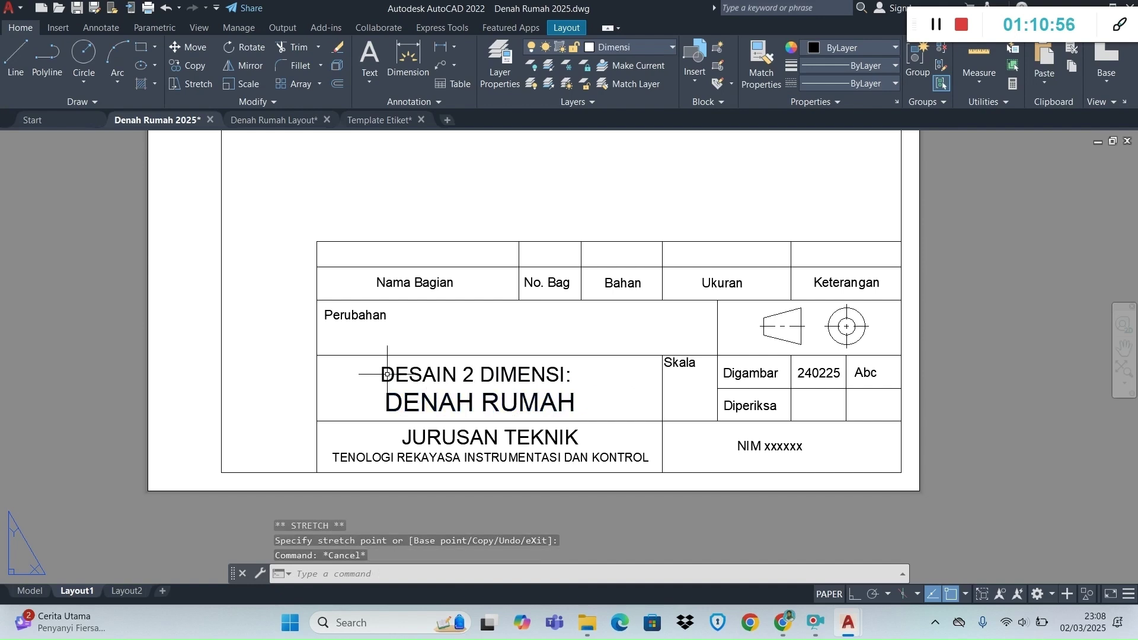
Reposition the "DESAIN 2 DIMENSI:" text inside its title block cell so it lines up directly above "DENAH RUMAH".
left_click(387, 374)
left_click(395, 376)
left_click(396, 373)
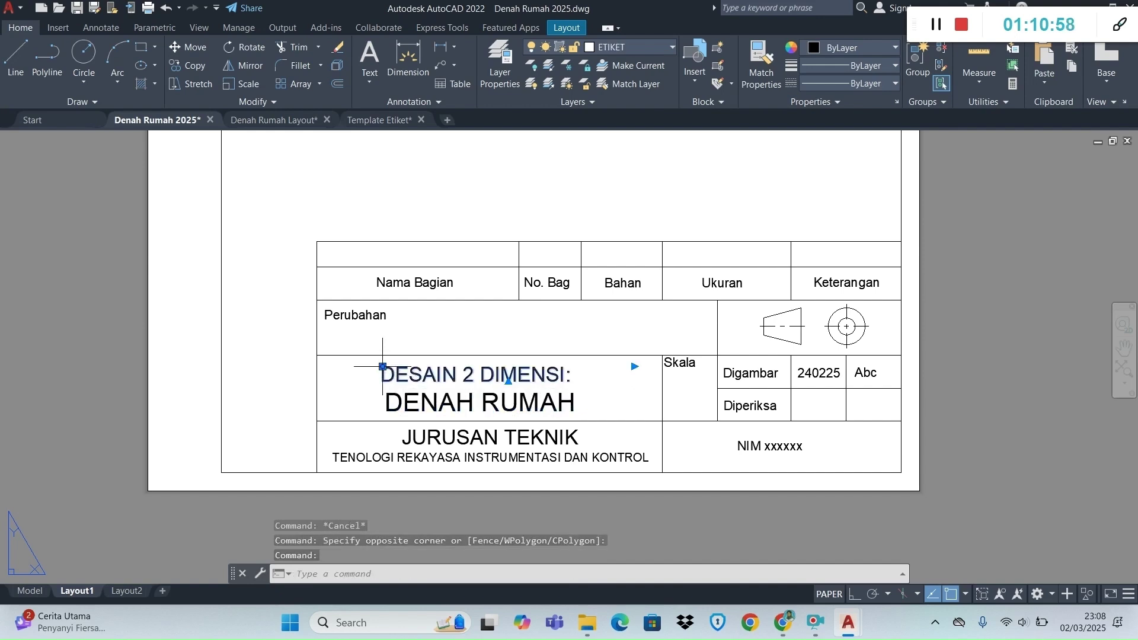
left_click(382, 367)
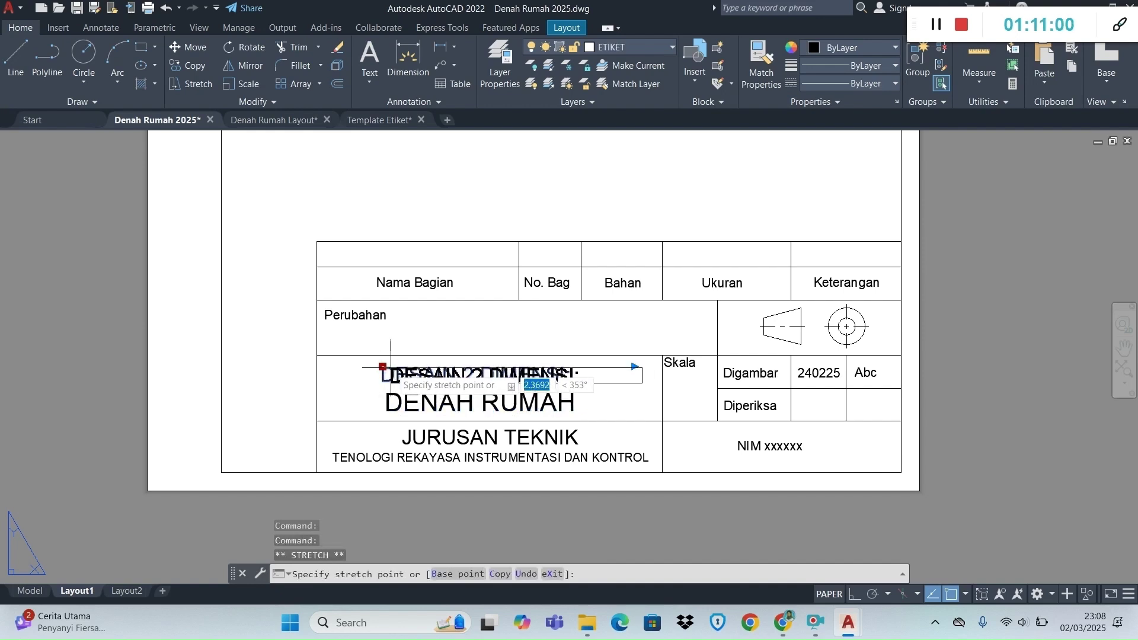
left_click(390, 367)
left_click(390, 367)
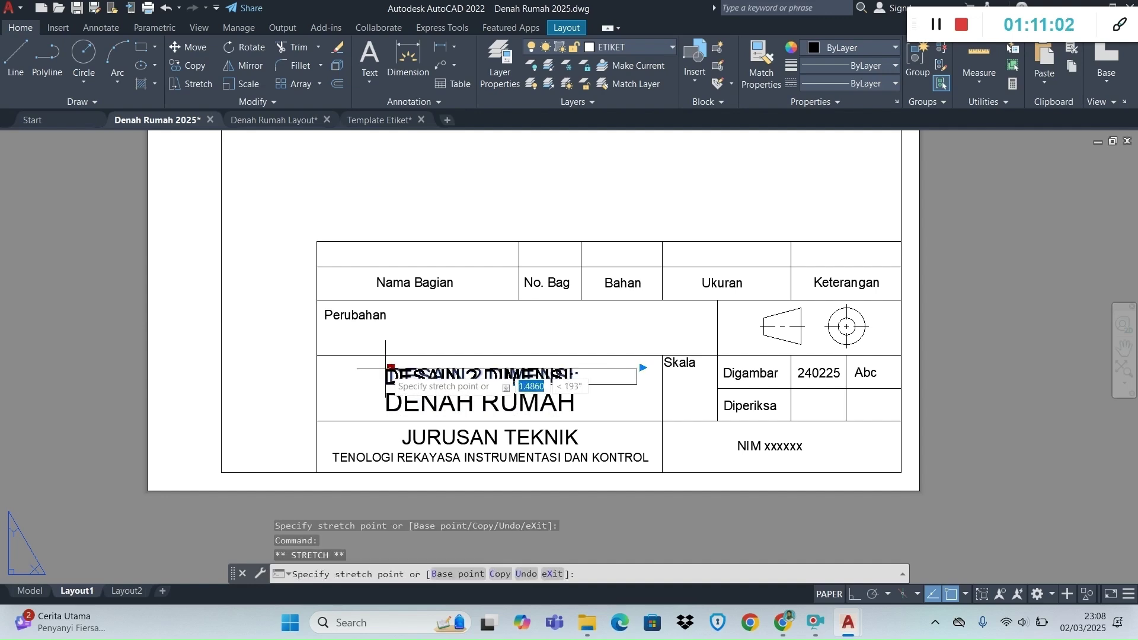
left_click(383, 362)
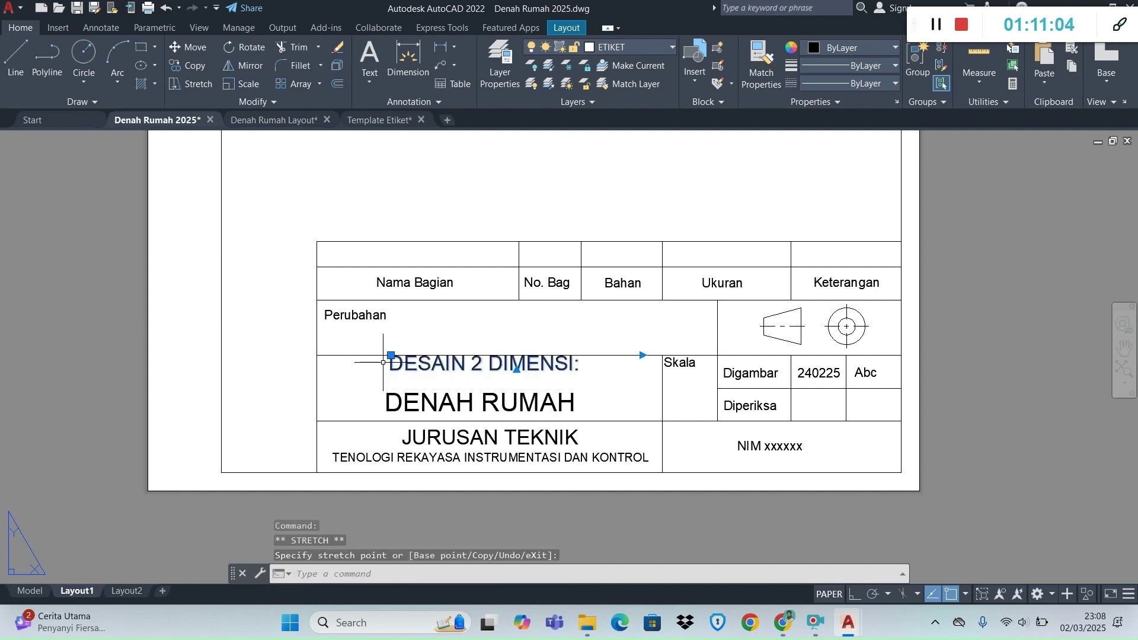
scroll(390, 355, "up", 2)
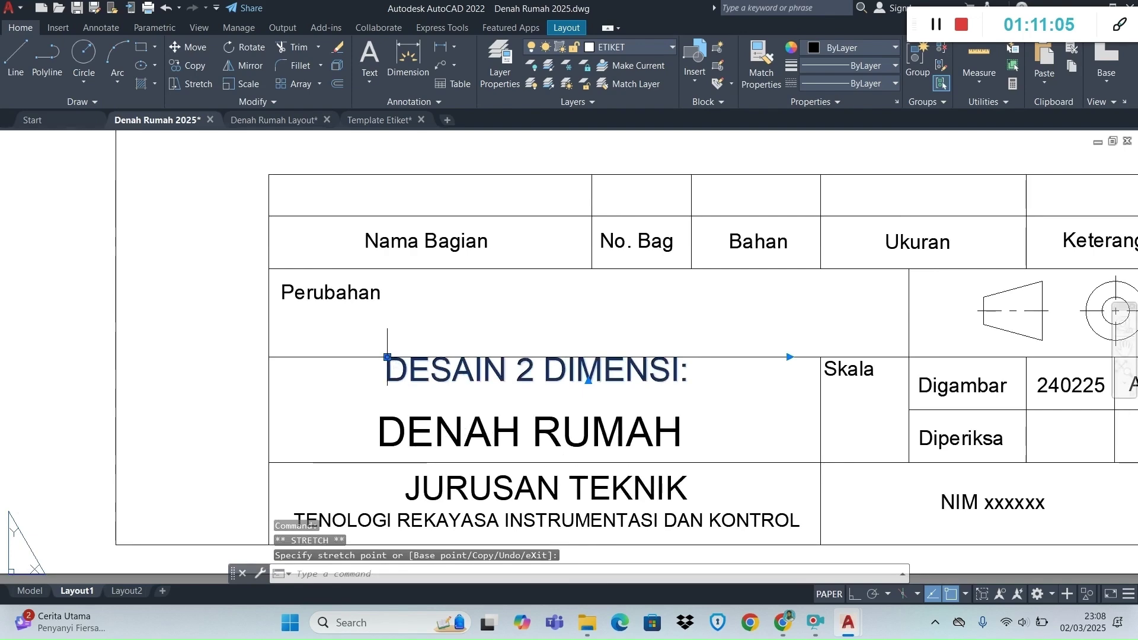
left_click(386, 357)
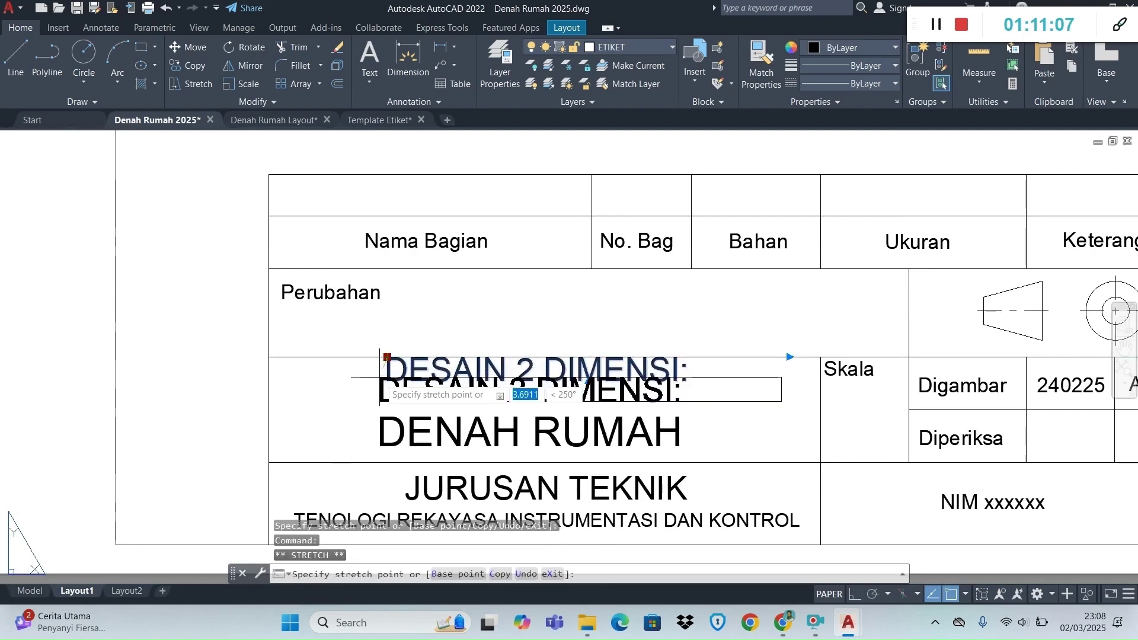
left_click(380, 377)
scroll(634, 431, "down", 4)
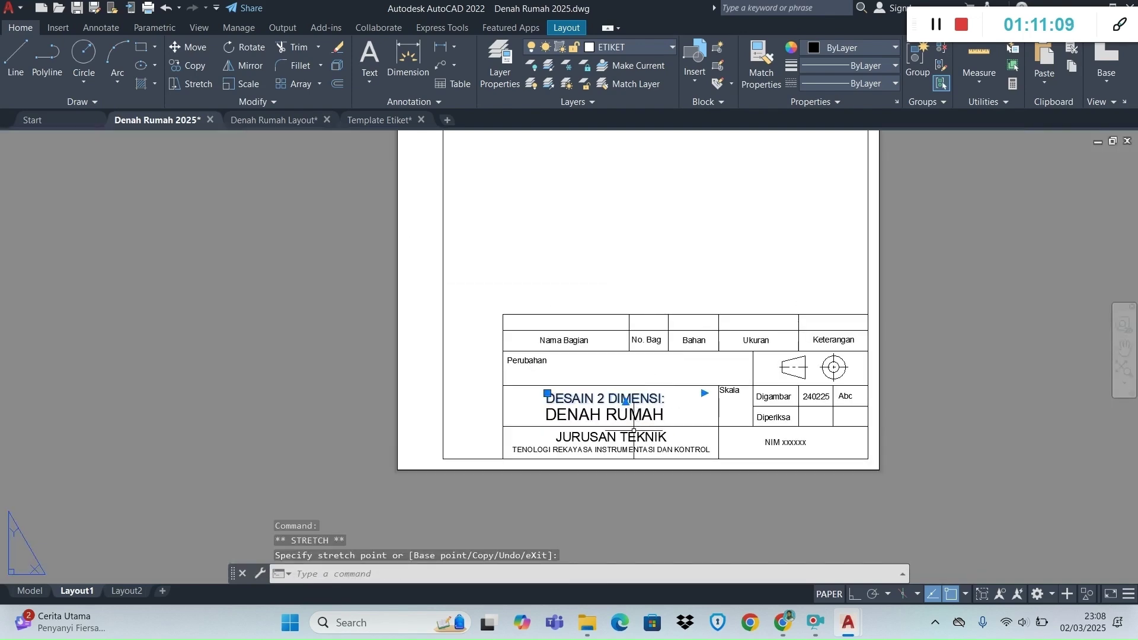
key("Escape")
Replace the study program line beneath "JURUSAN TEKNIK" with "TEKNIK PENDINGIN DAN TATA UDARA".
scroll(634, 431, "up", 6)
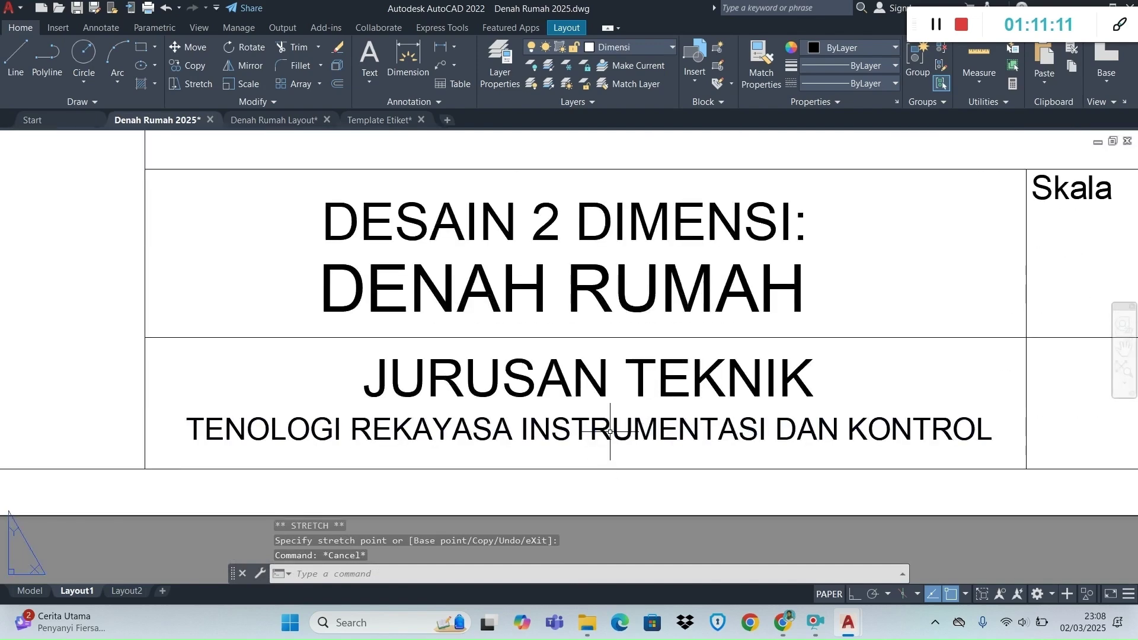
left_click(588, 435)
left_click(596, 432)
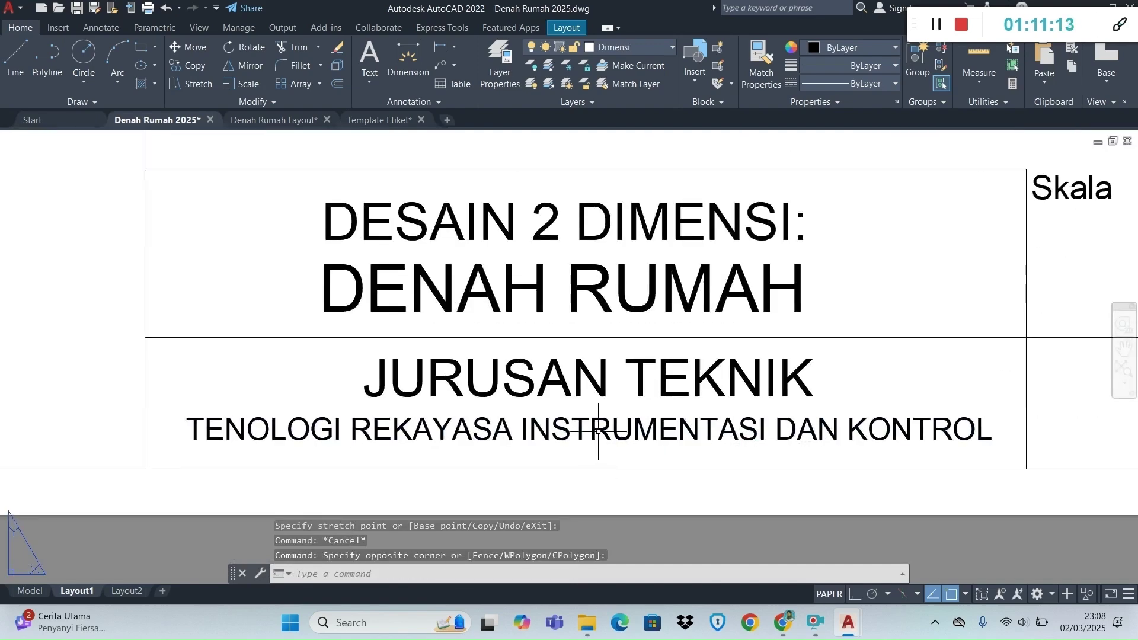
double_click(598, 432)
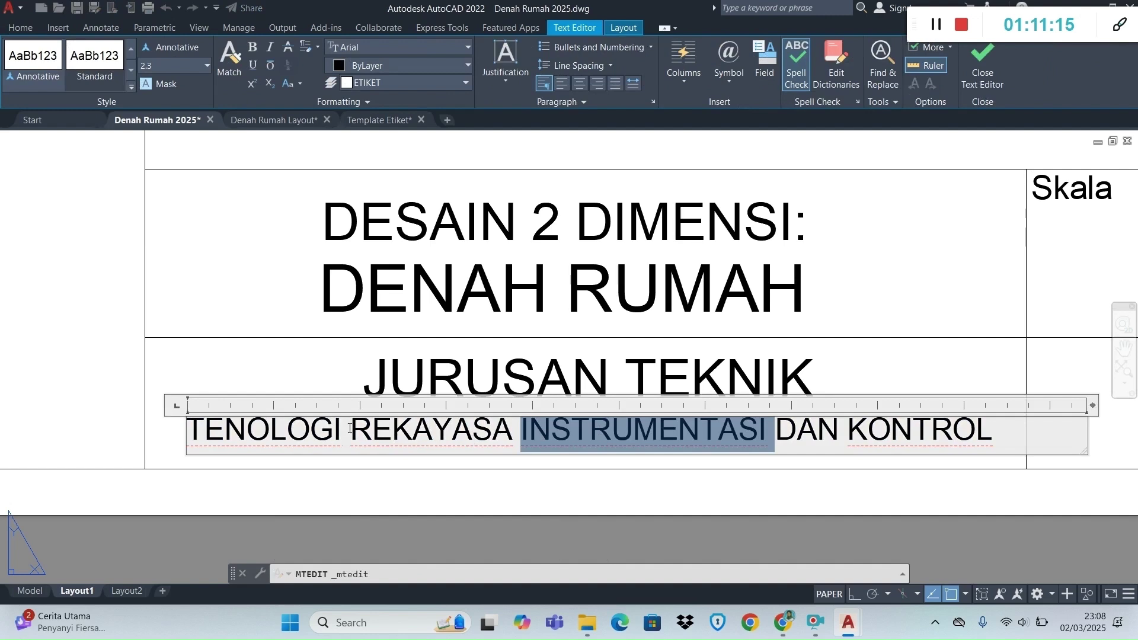
key("ctrl+a")
type("T")
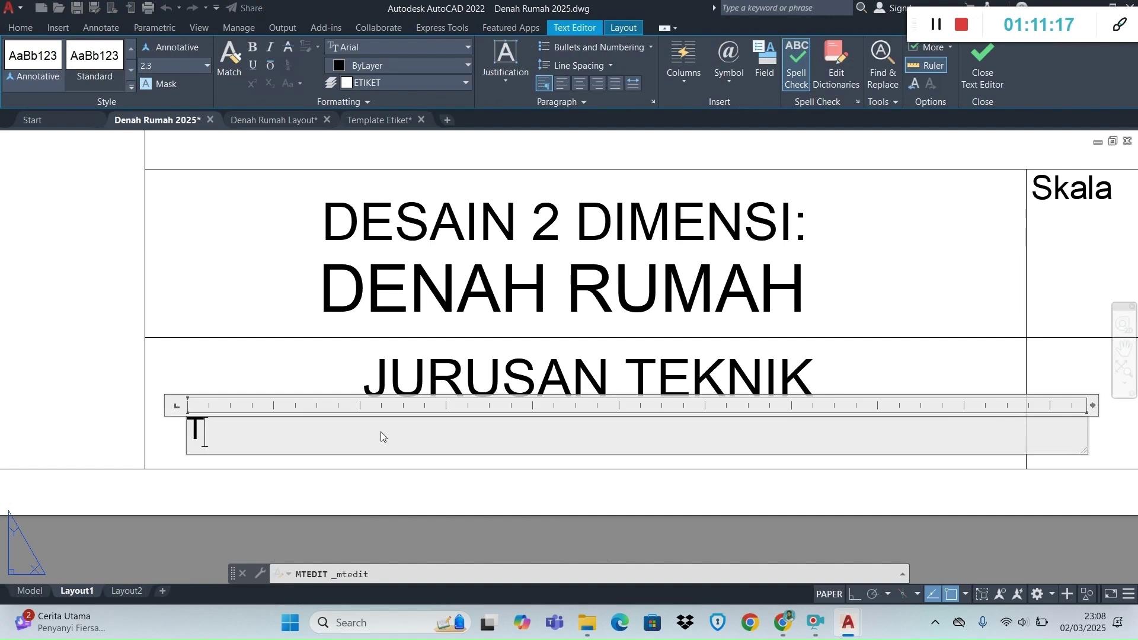
type("EKNIK PENDINGIN")
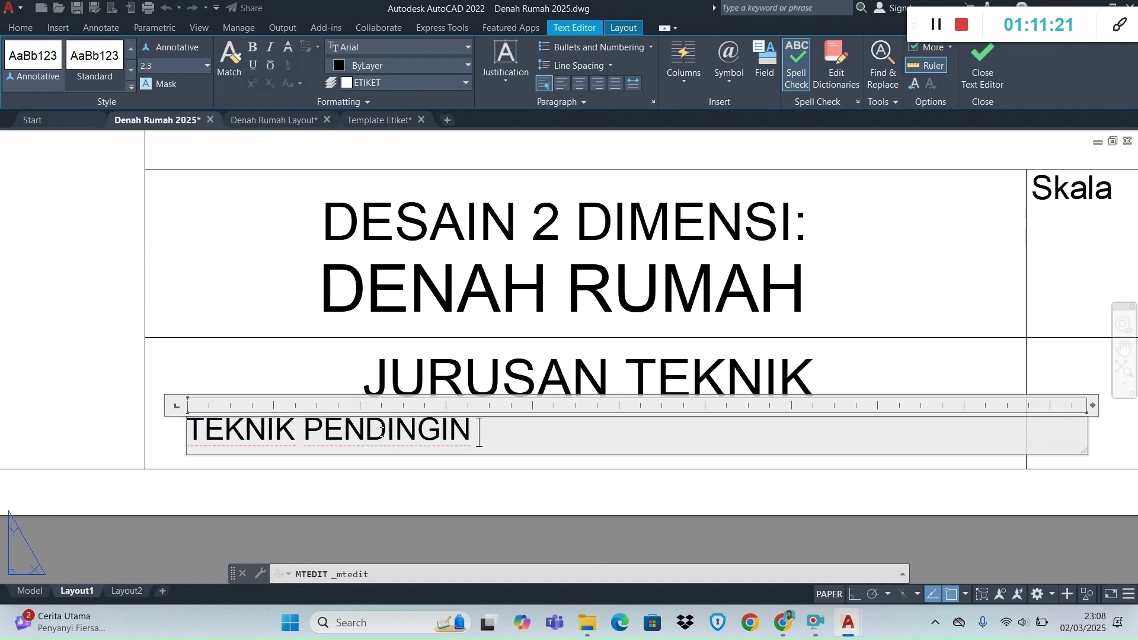
type(" DAN TATA U")
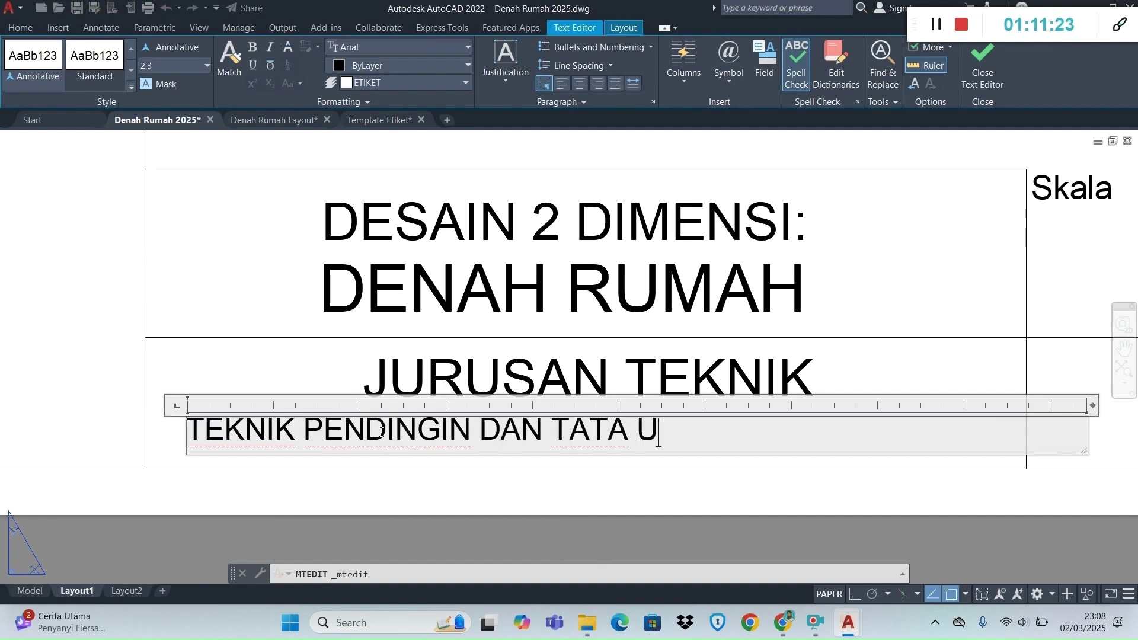
type("DARA")
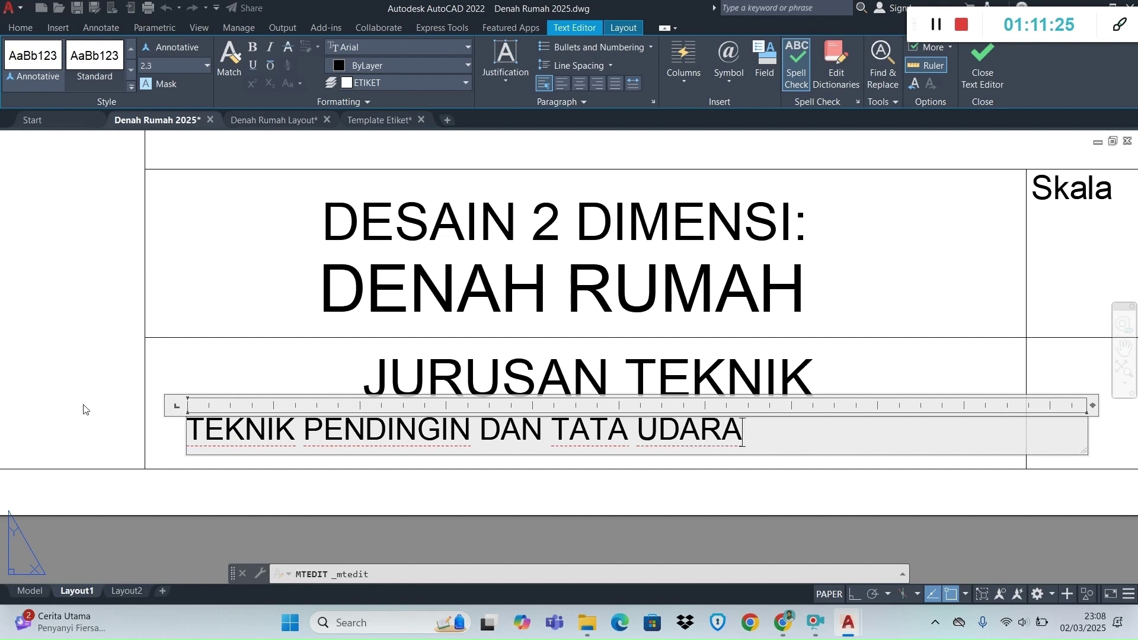
left_click(83, 409)
Move the "TEKNIK PENDINGIN DAN TATA UDARA" text right to center it beneath "JURUSAN TEKNIK".
left_click(219, 430)
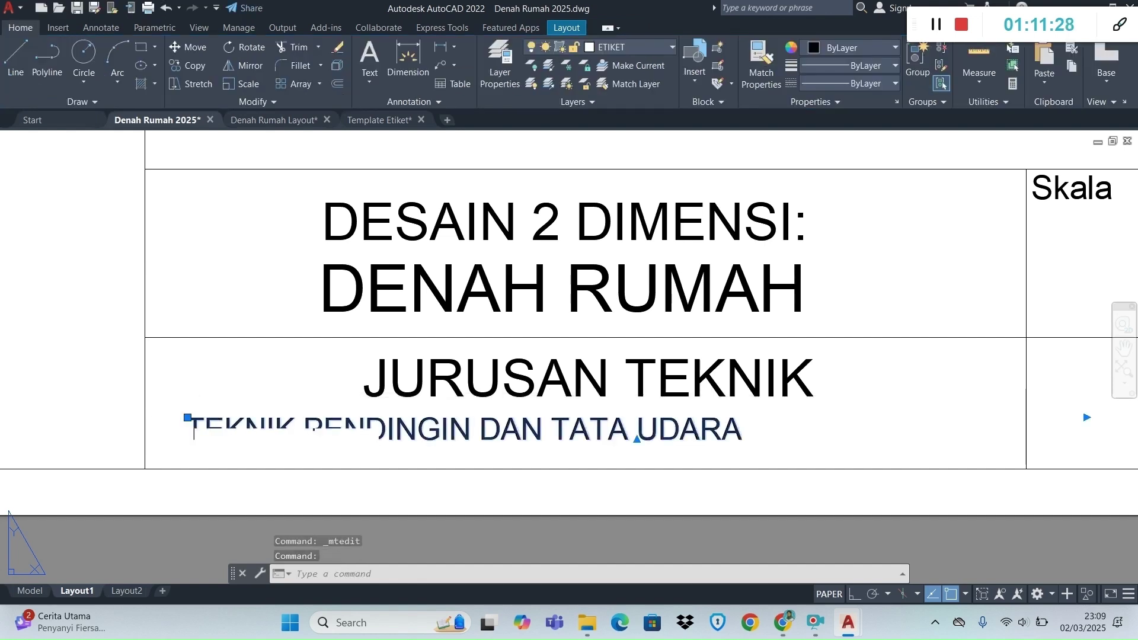
left_click(187, 417)
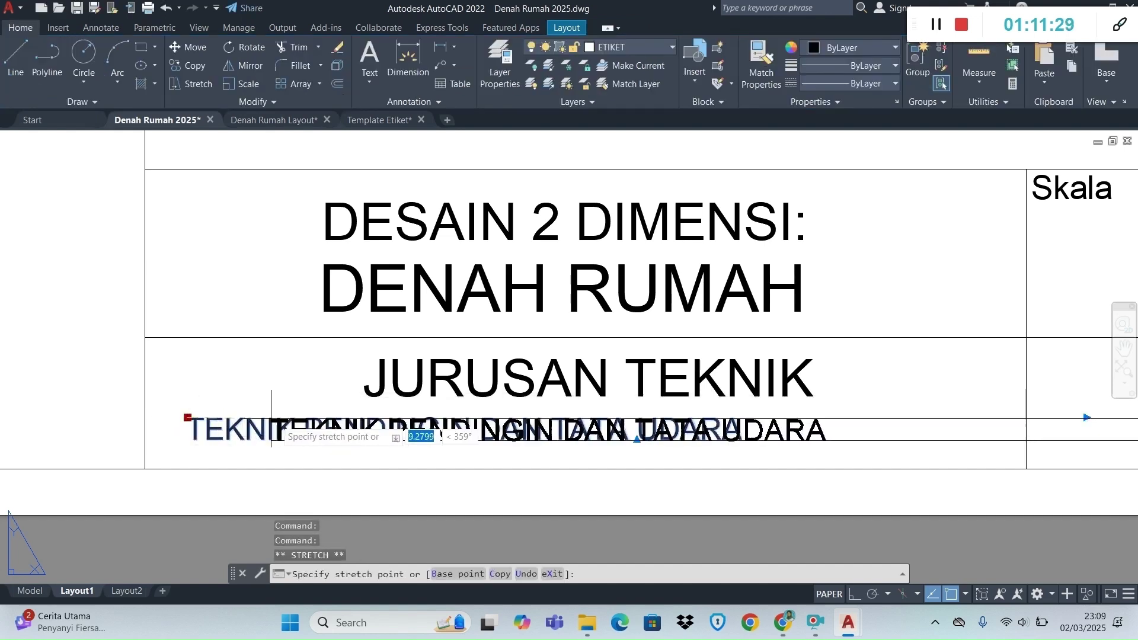
left_click(311, 421)
scroll(459, 449, "down", 3)
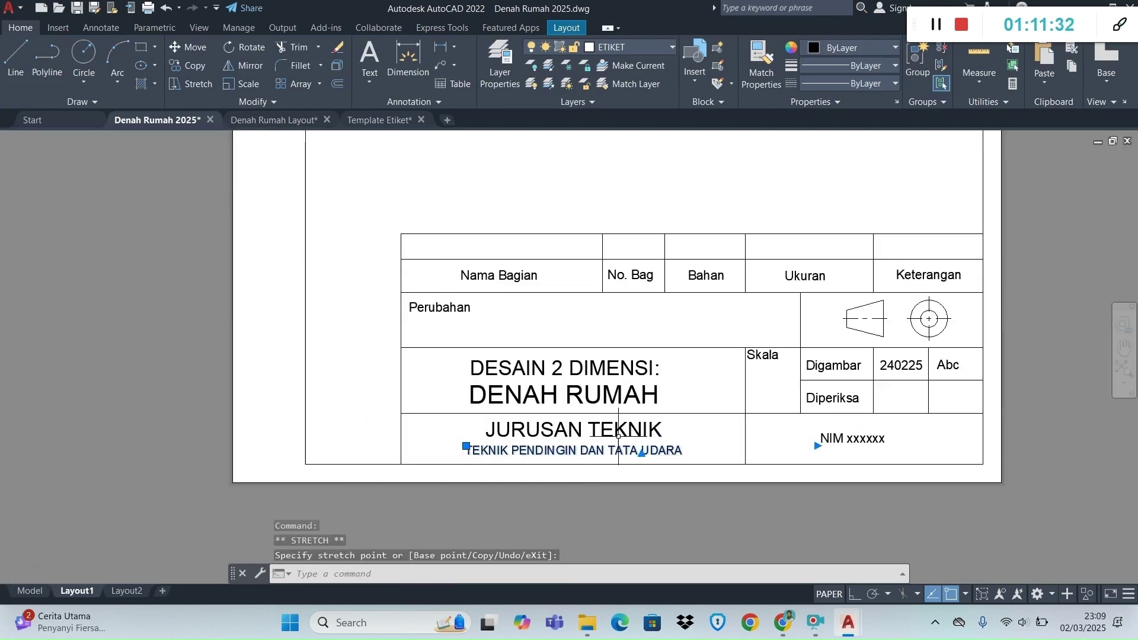
Change the date in the title block's Digambar row to 020325.
scroll(918, 498, "up", 5)
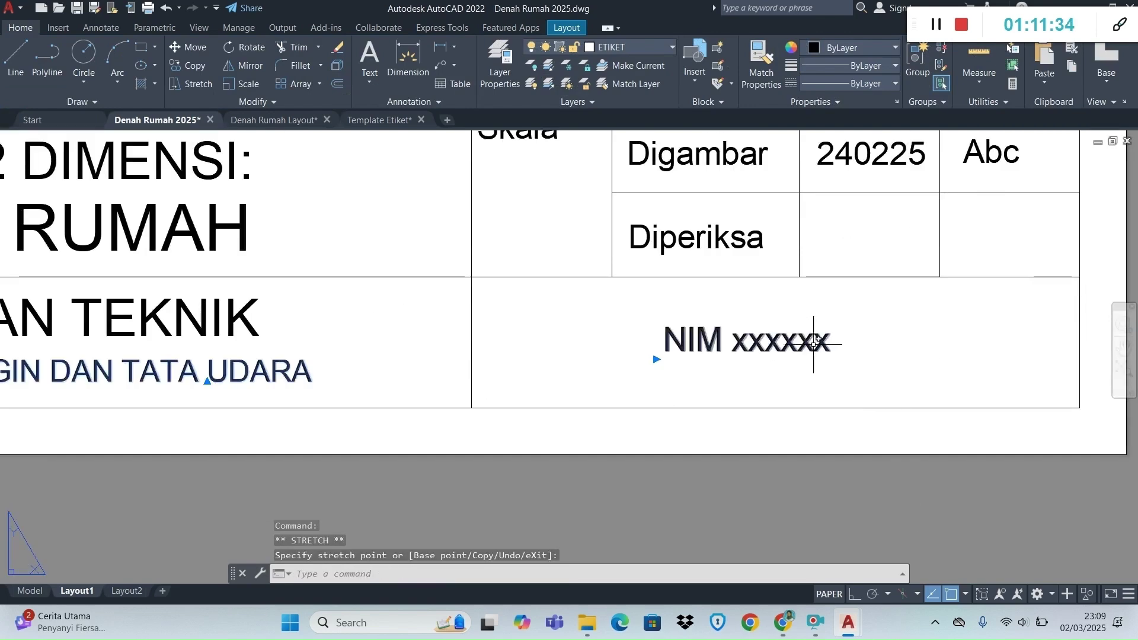
scroll(819, 375, "up", 4)
scroll(819, 377, "down", 6)
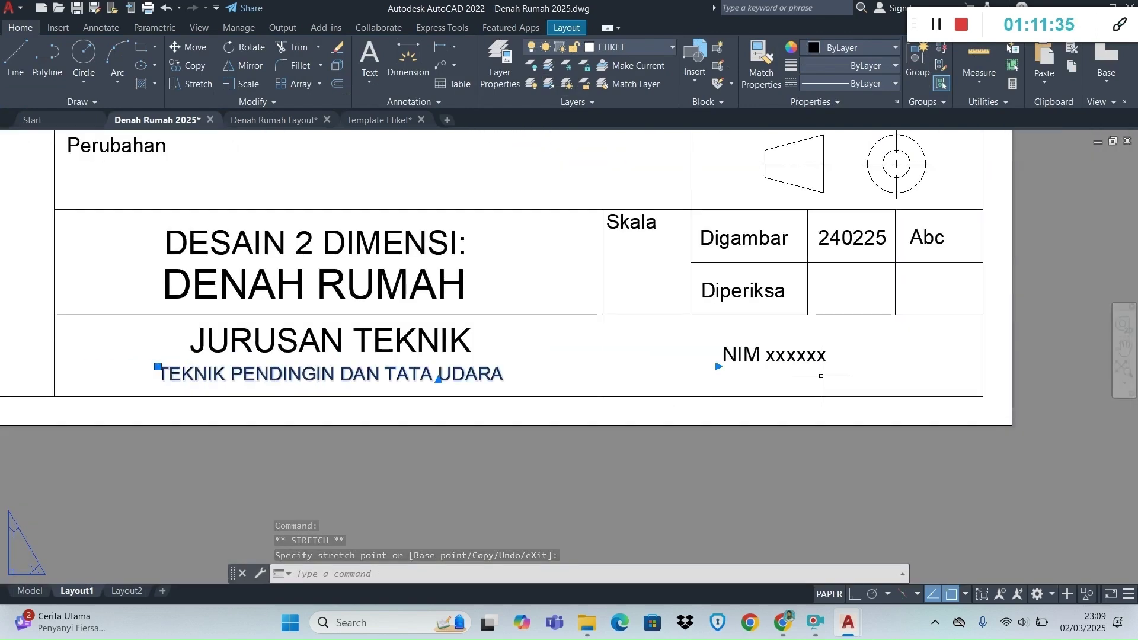
left_click(854, 237)
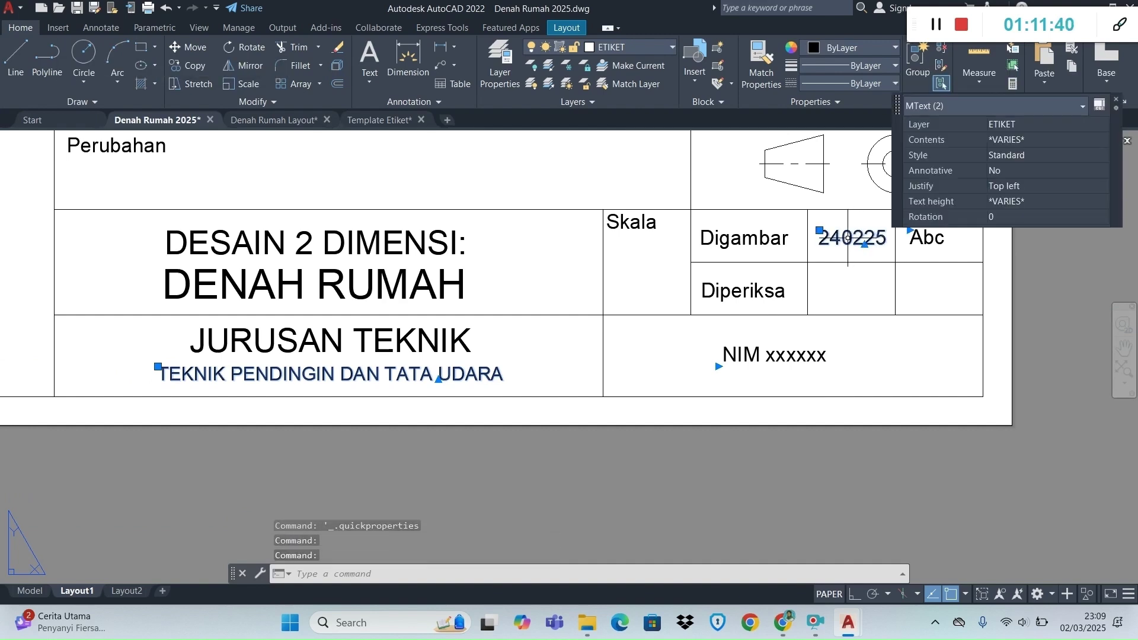
left_click(847, 237)
key("Escape")
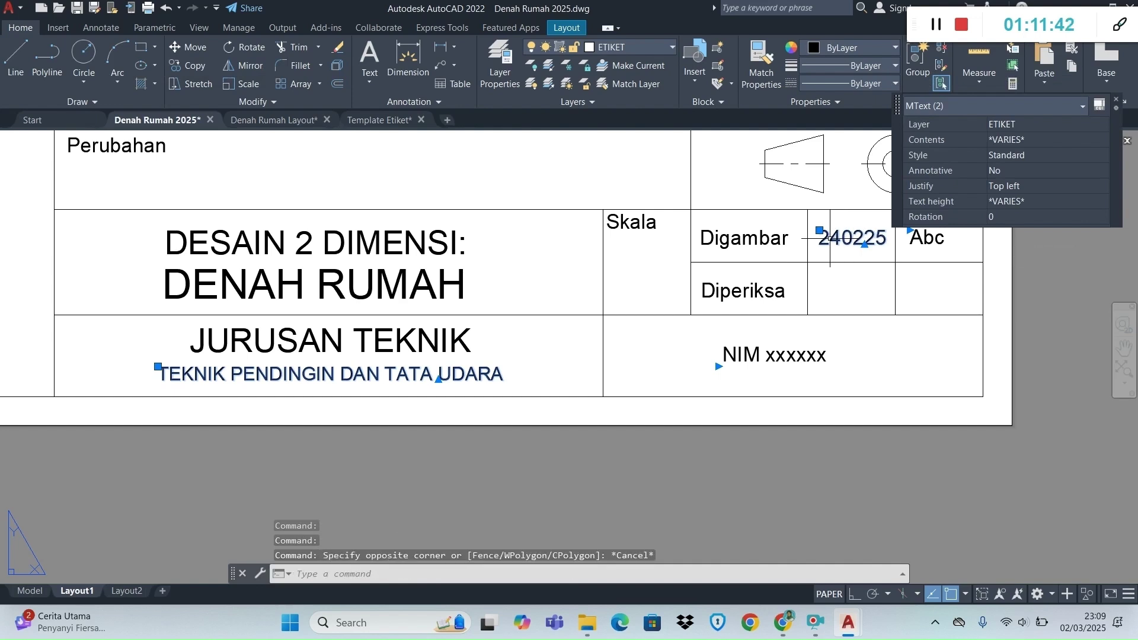
key("Escape")
double_click(844, 237)
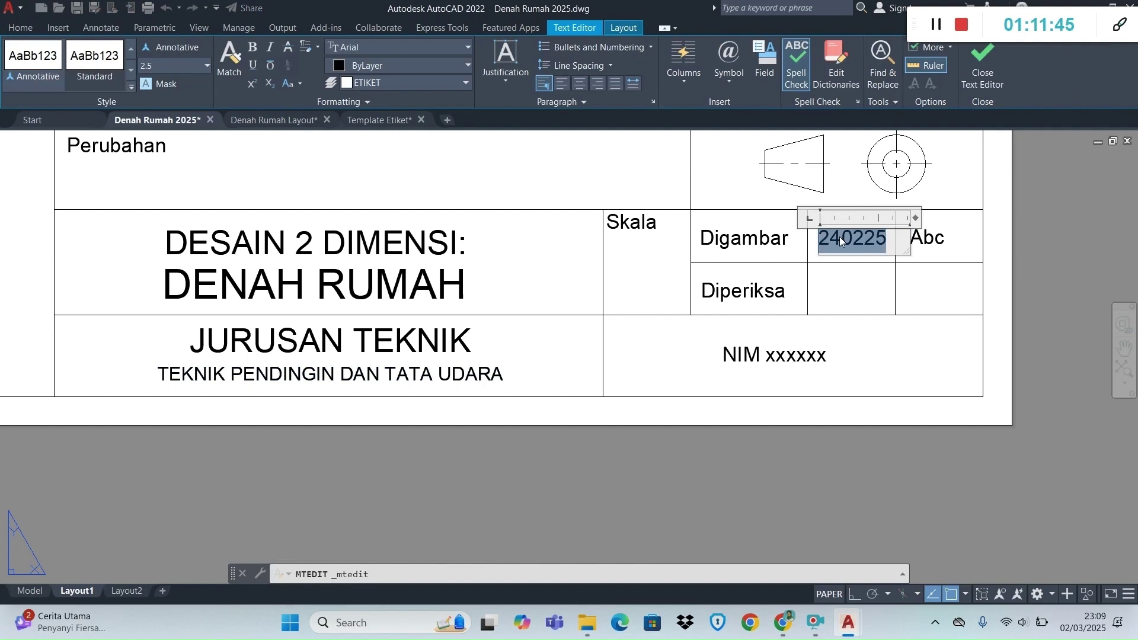
type("03")
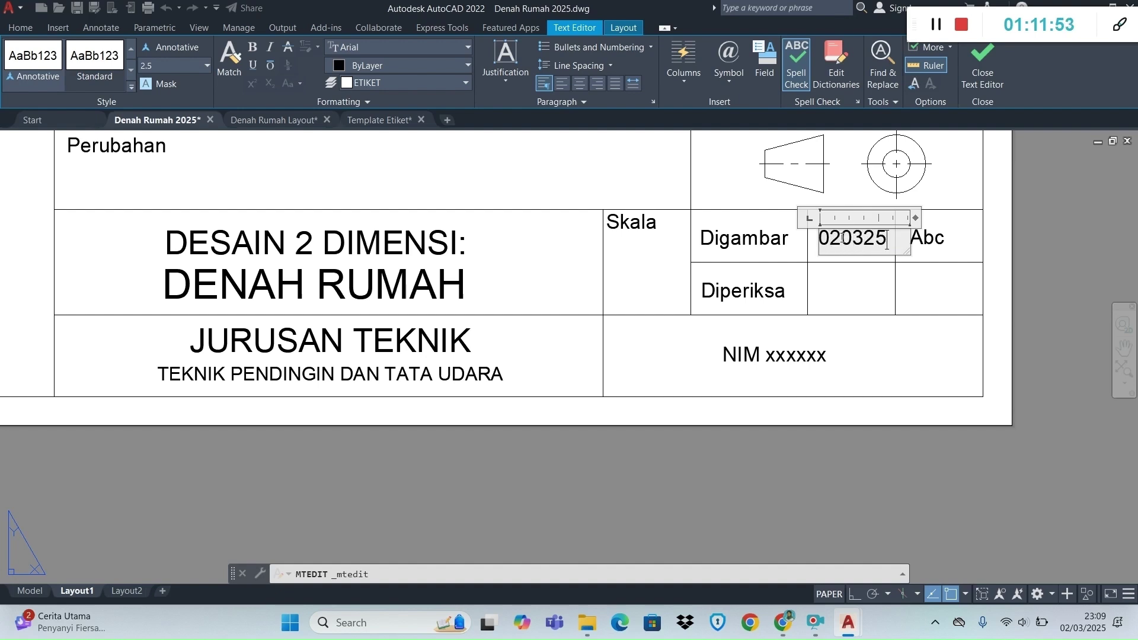
left_click(935, 252)
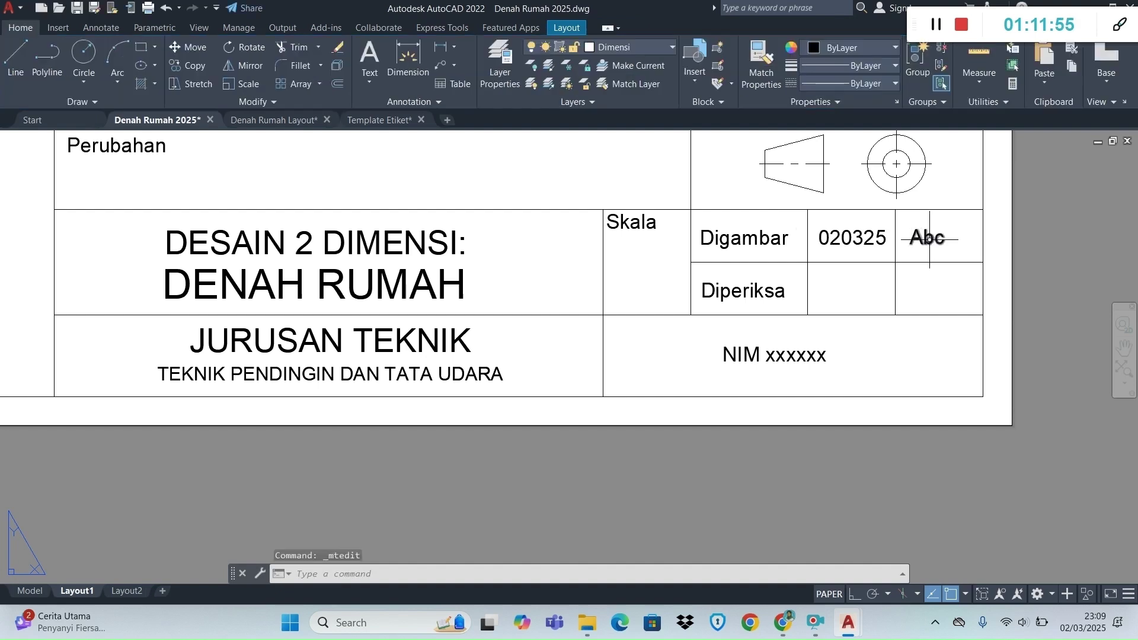
left_click(933, 243)
left_click(804, 358)
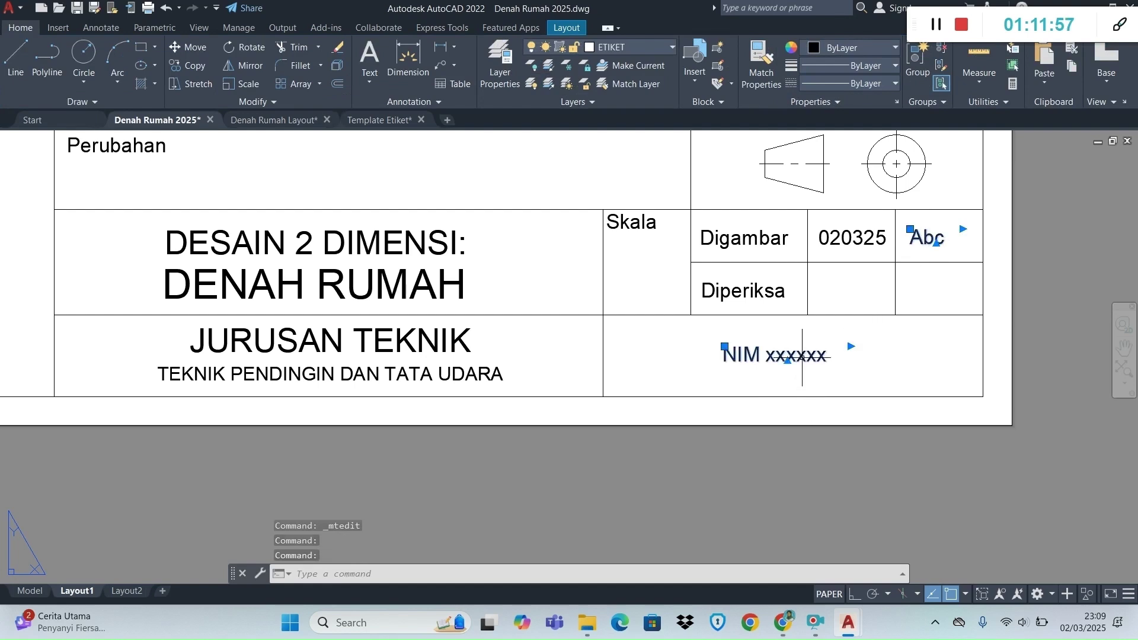
key("Escape")
scroll(816, 409, "down", 8)
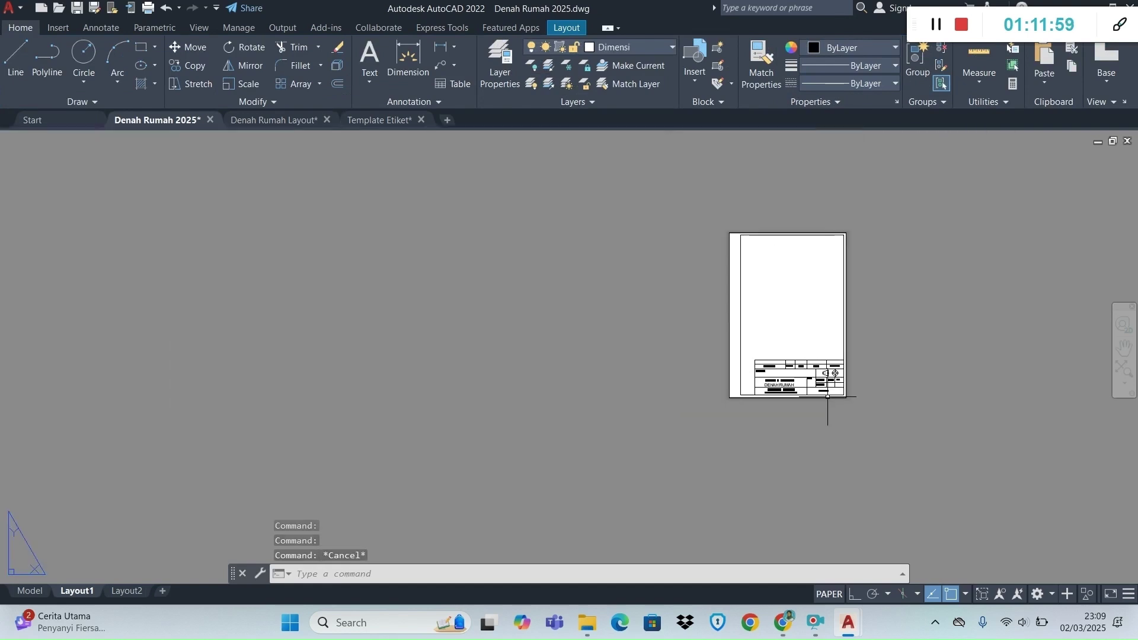
Begin a polygonal viewport at the drawing frame's lower-left corner, tracing its boundary along the title block's left and top edges.
scroll(887, 300, "up", 4)
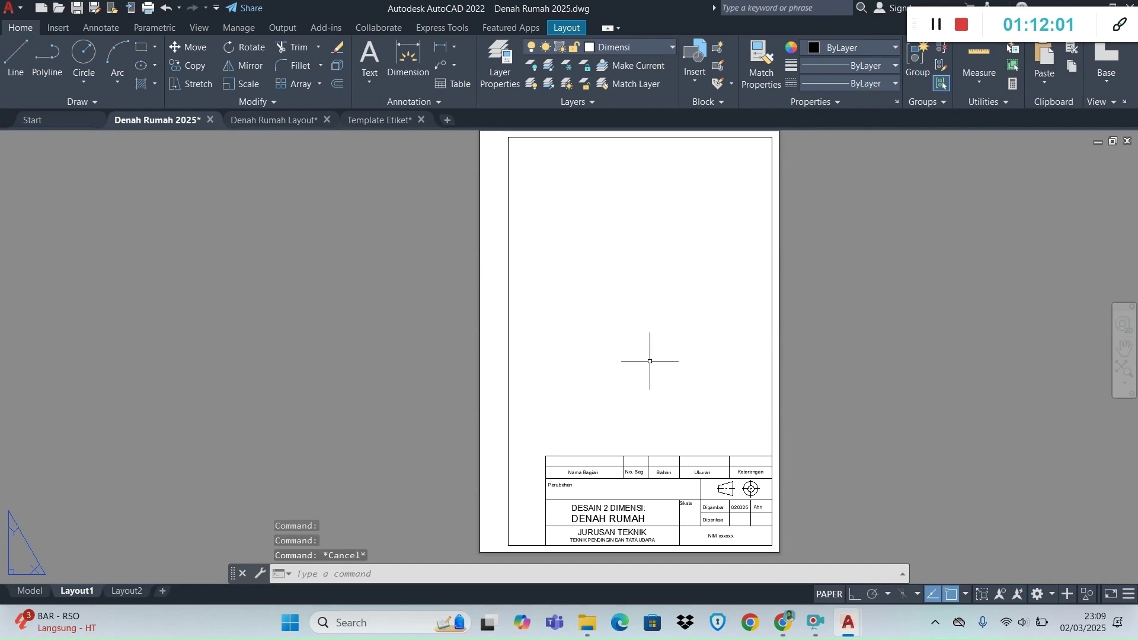
type("MV")
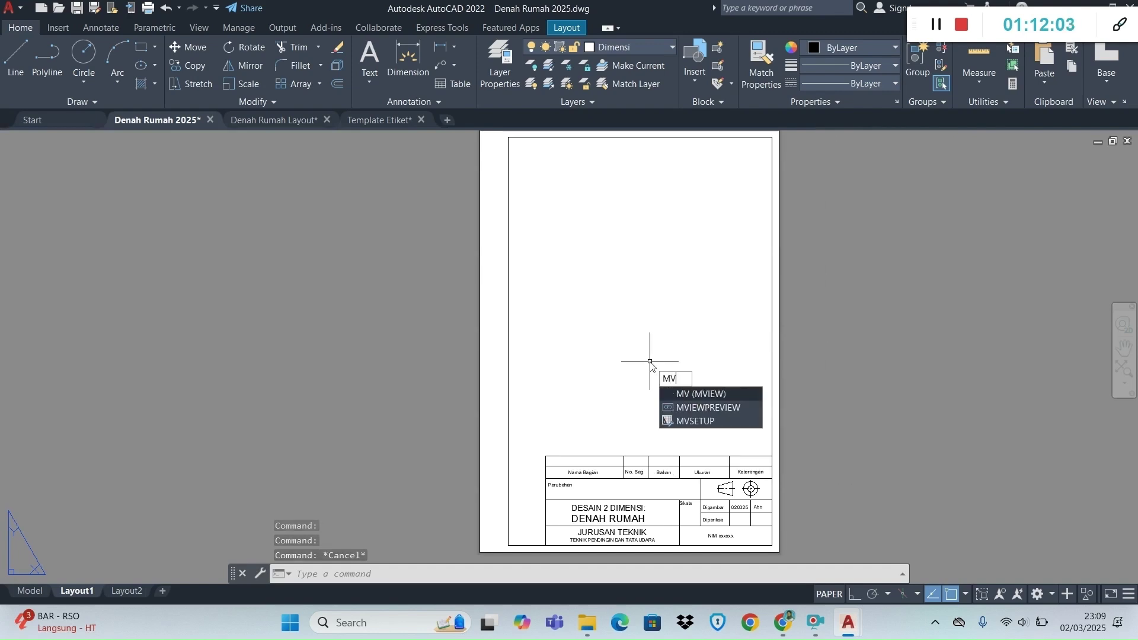
left_click(720, 398)
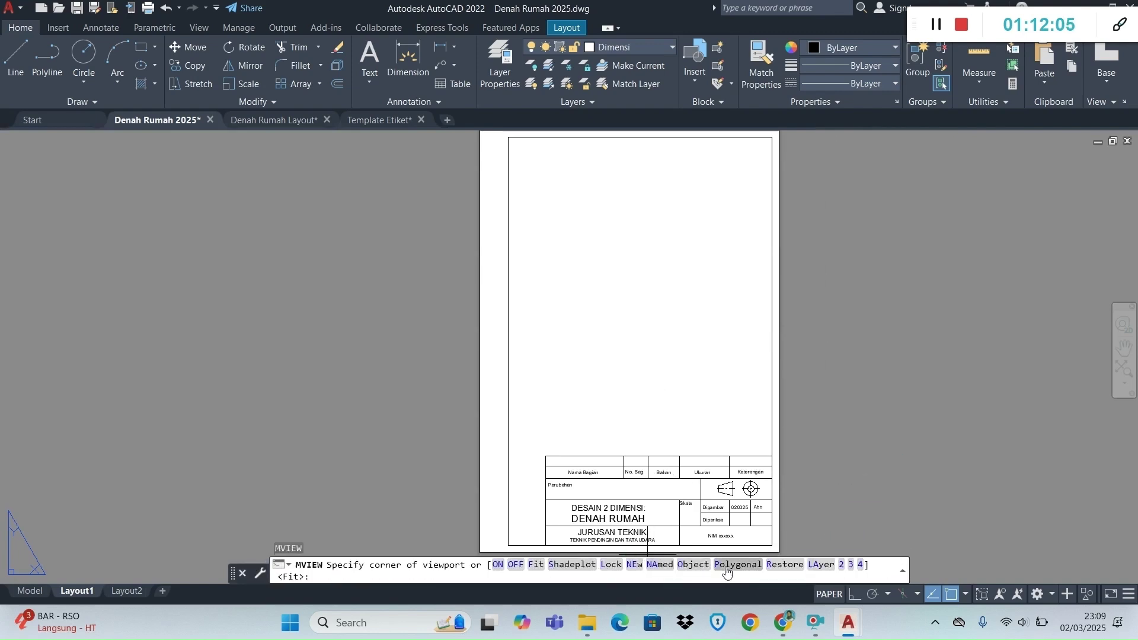
left_click(718, 561)
left_click(509, 511)
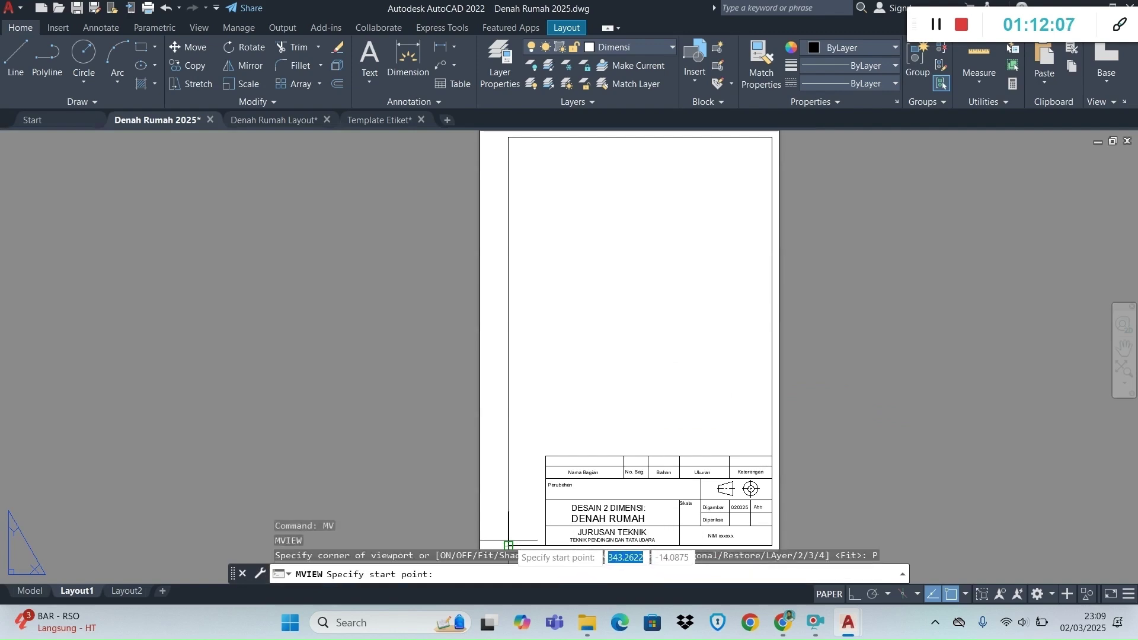
scroll(511, 498, "down", 3)
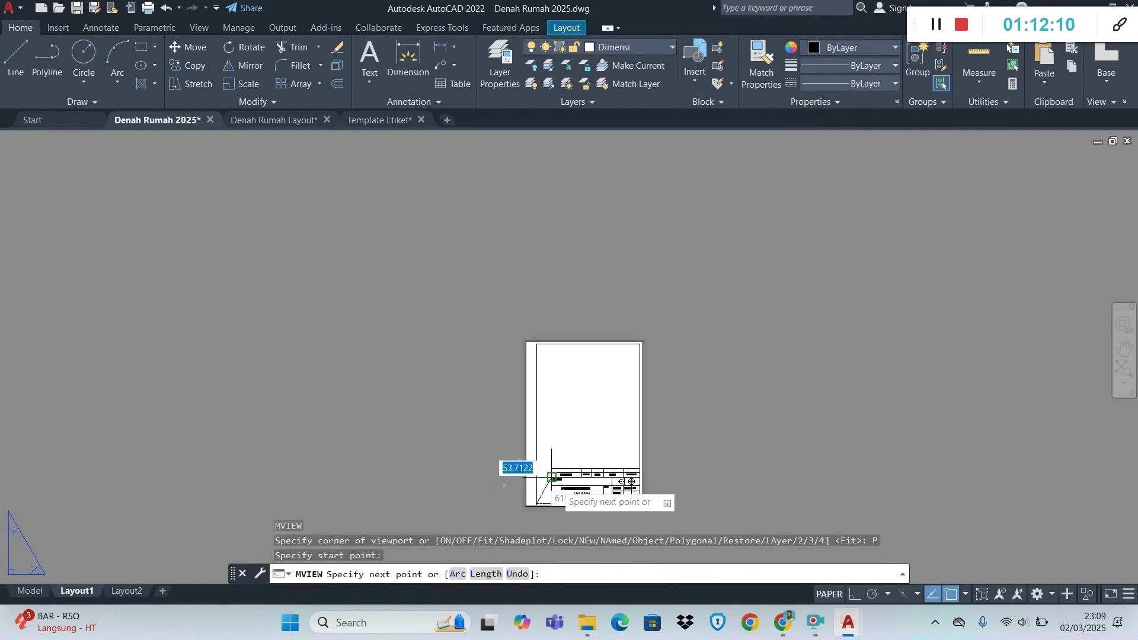
scroll(503, 507, "up", 3)
scroll(503, 507, "up", 2)
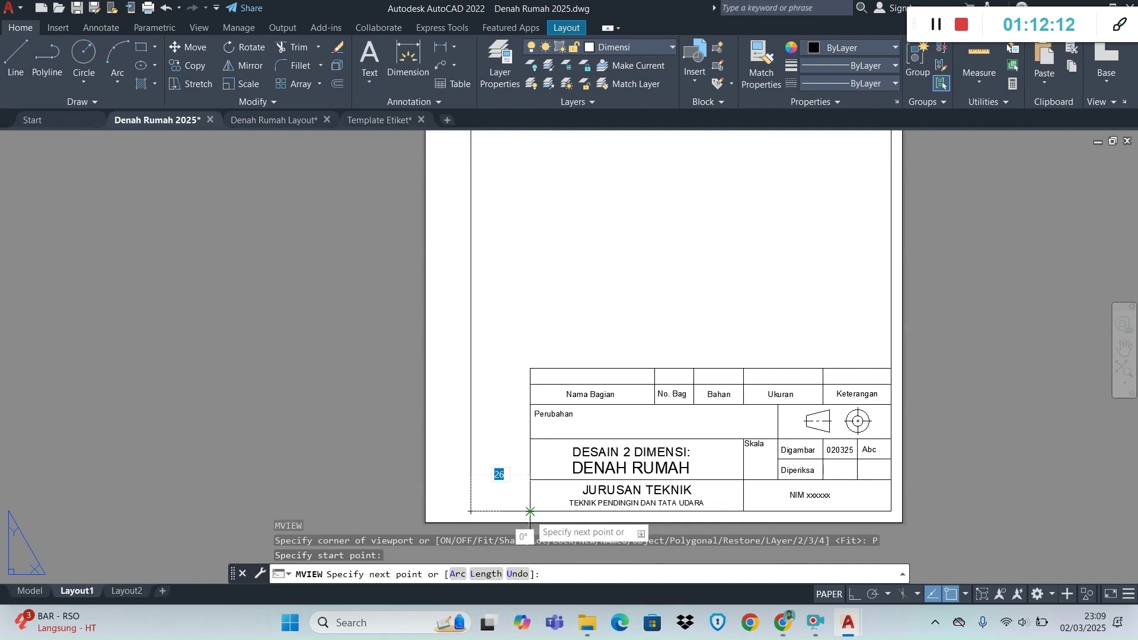
left_click(492, 511)
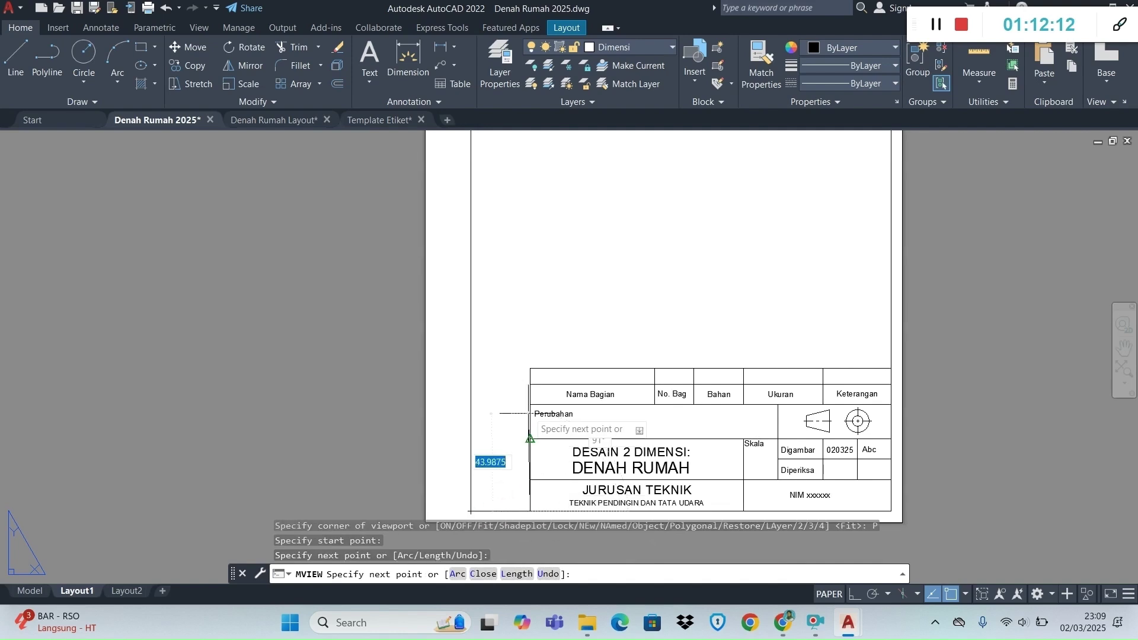
left_click(530, 368)
left_click(891, 368)
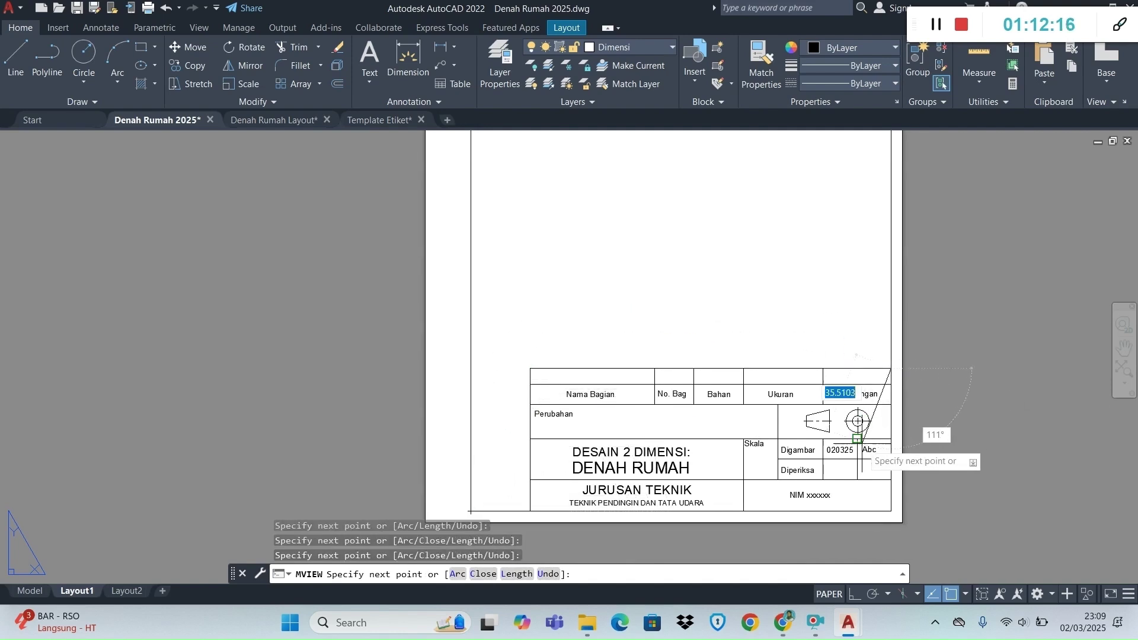
Complete the polygonal viewport boundary through the frame's upper-right and upper-left corners back to its lower-left corner.
scroll(863, 446, "down", 4)
scroll(876, 312, "up", 5)
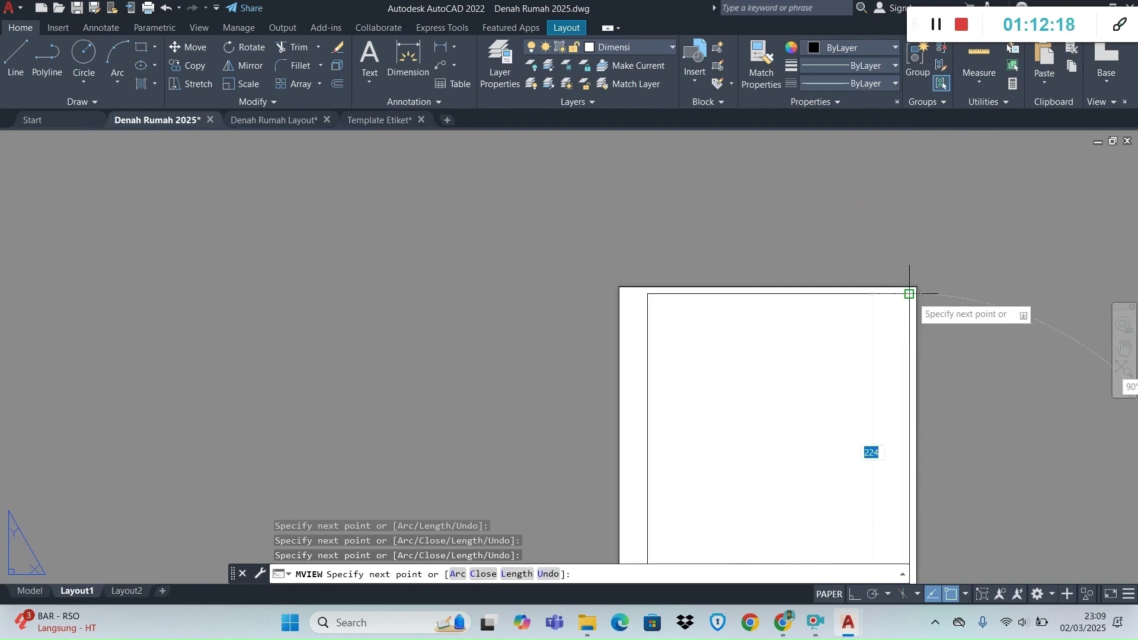
left_click(910, 293)
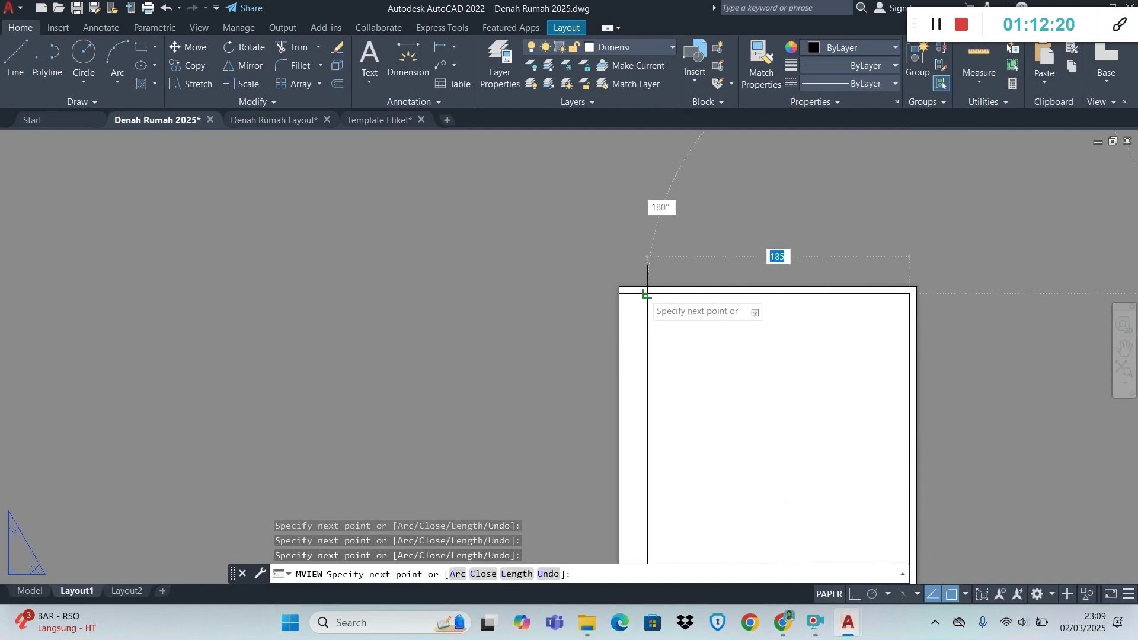
scroll(634, 415, "down", 4)
scroll(629, 510, "up", 4)
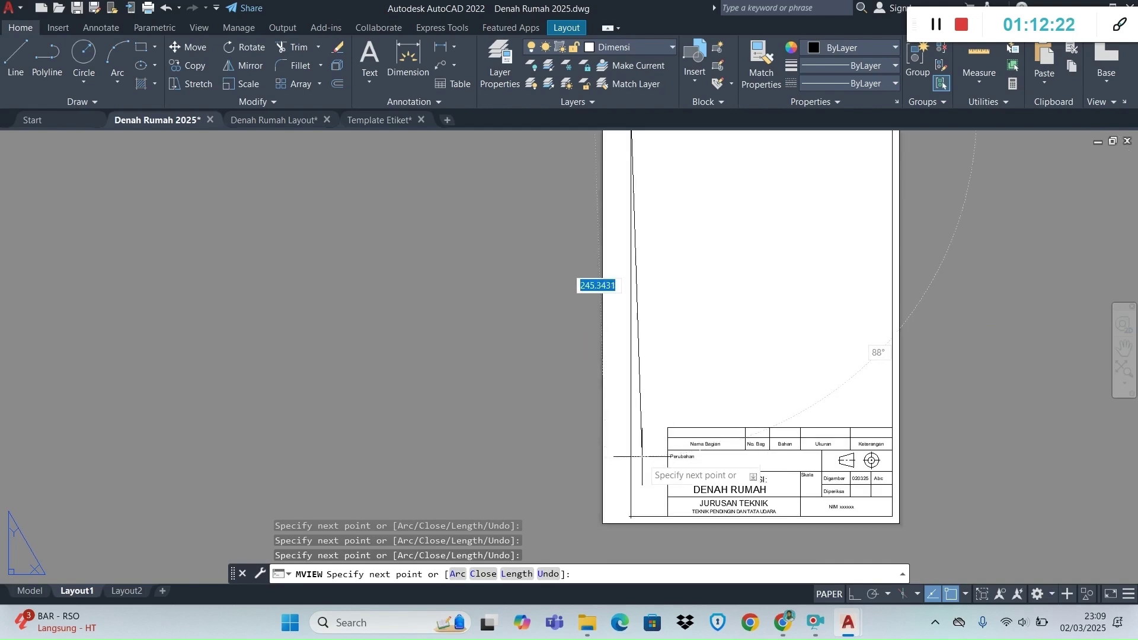
left_click(630, 517)
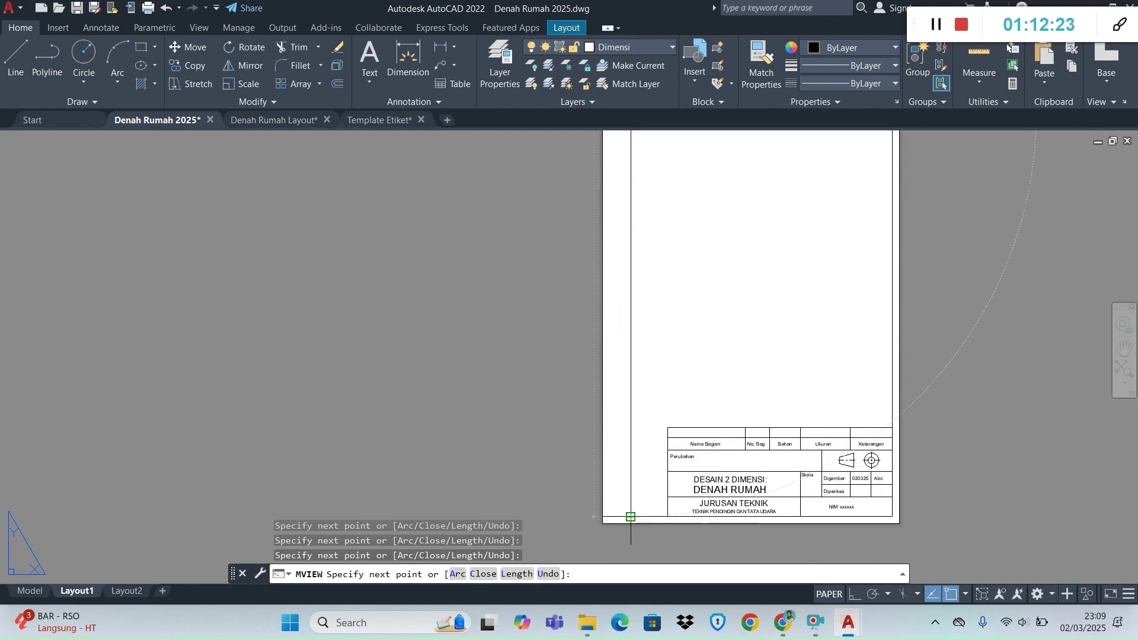
key("Return")
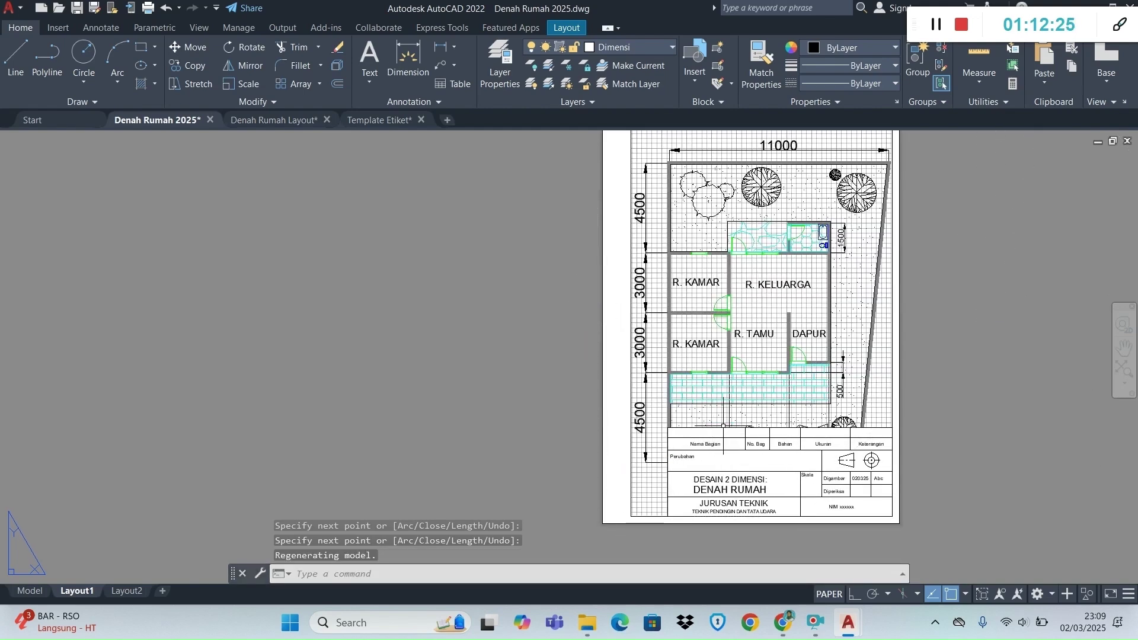
Activate the viewport and scale and center the whole dimensioned floor plan within the area above the title block.
left_click(753, 347)
double_click(815, 291)
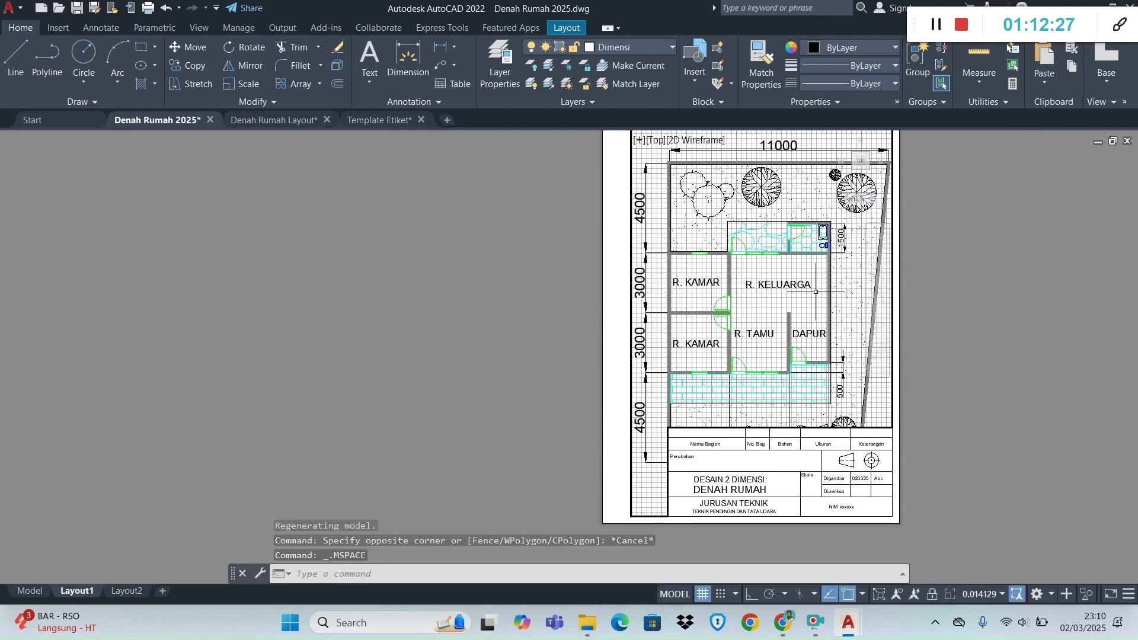
scroll(816, 292, "down", 3)
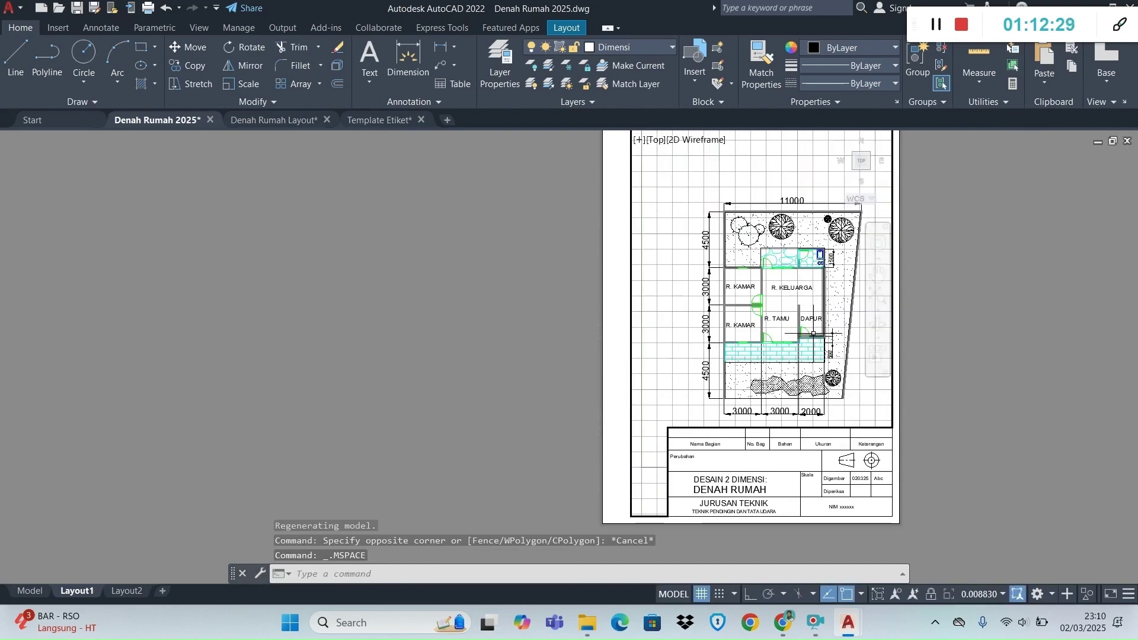
middle_click_drag(812, 334, 784, 298)
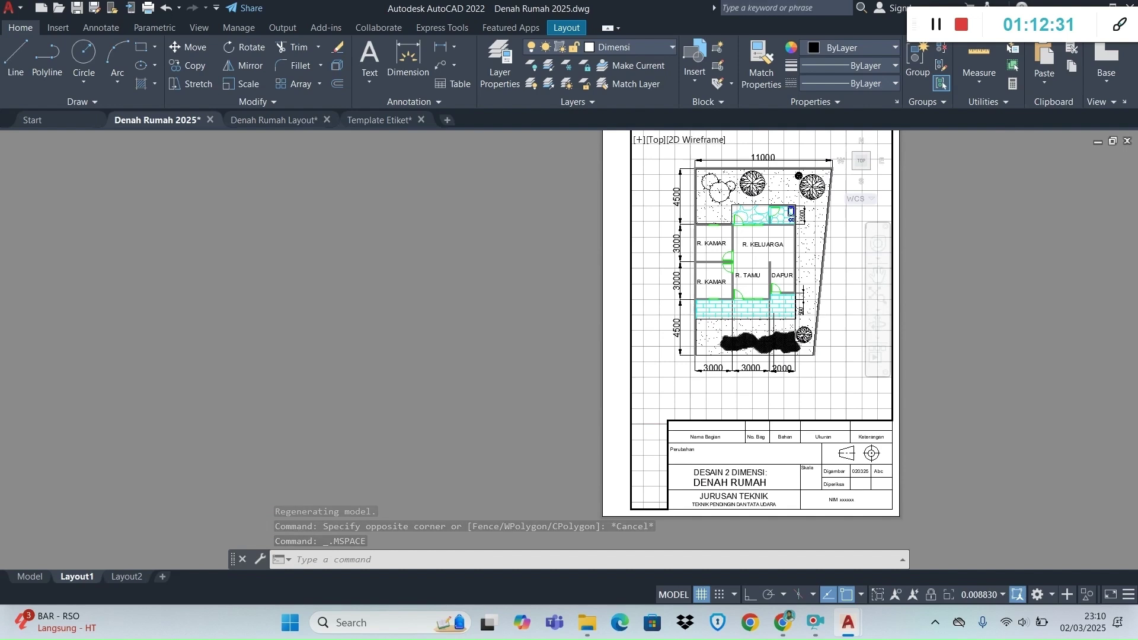
scroll(782, 326, "down", 2)
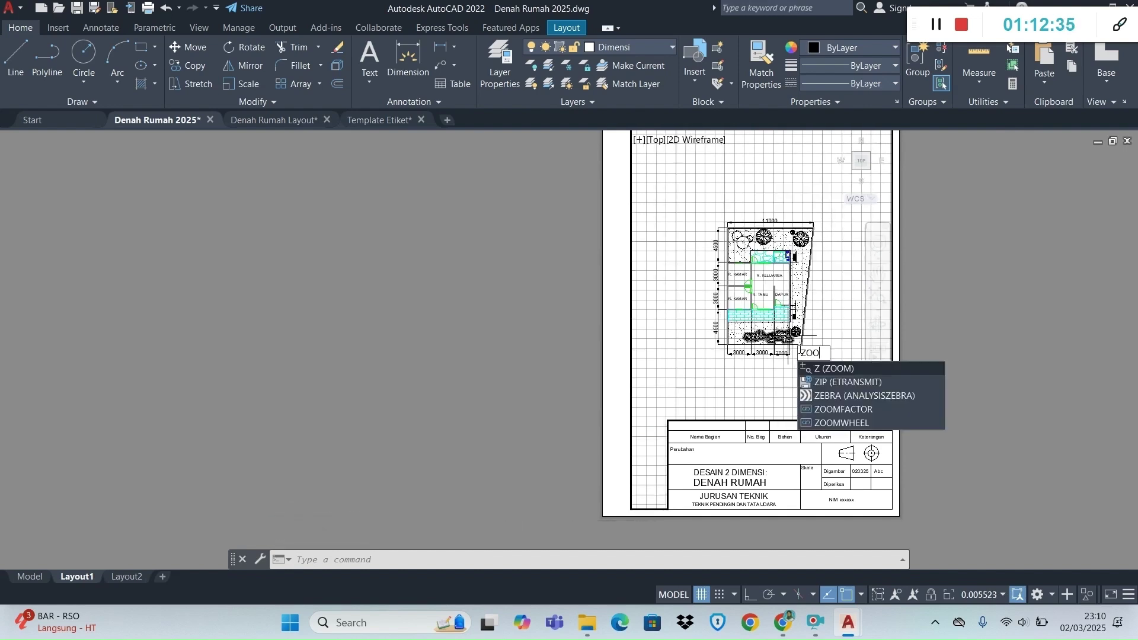
type("M")
key("Return")
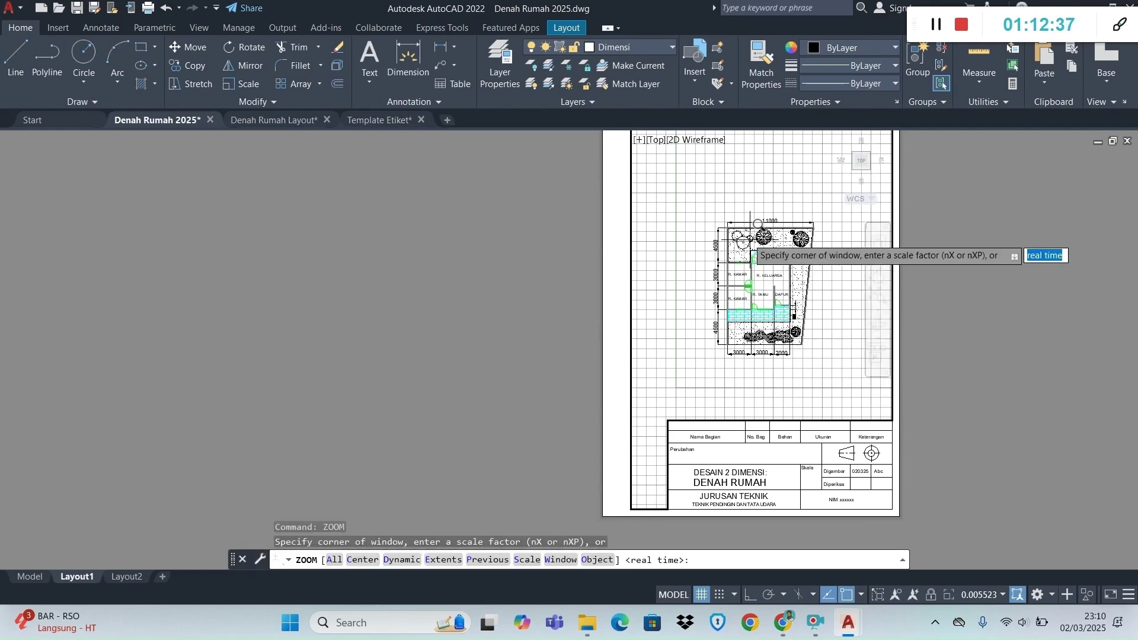
left_click(695, 211)
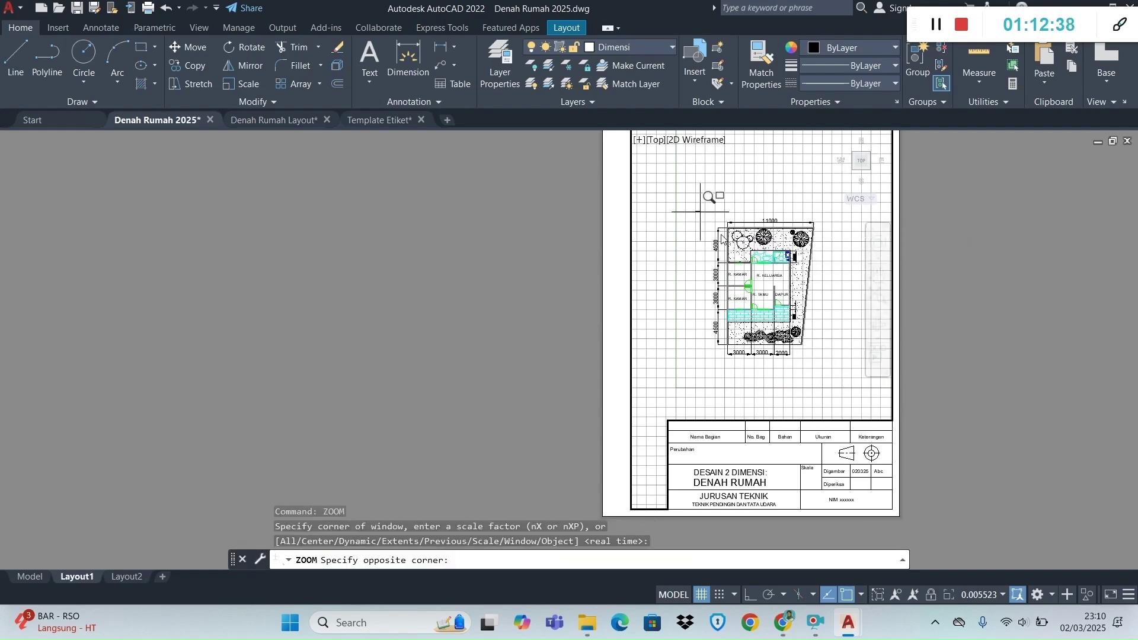
left_click(835, 392)
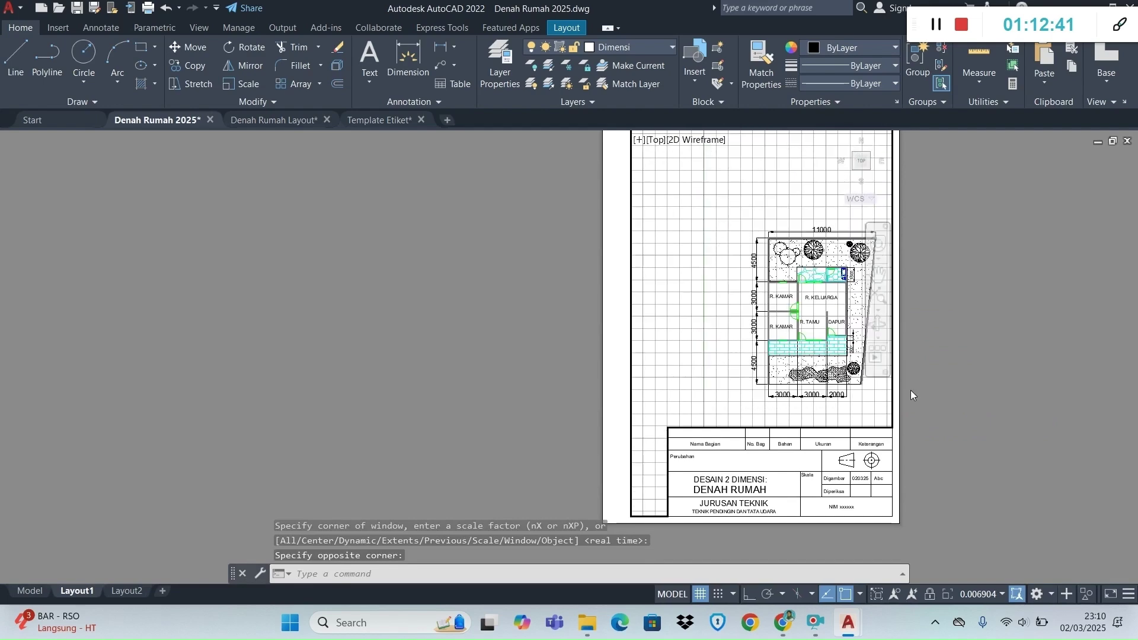
scroll(913, 372, "up", 2)
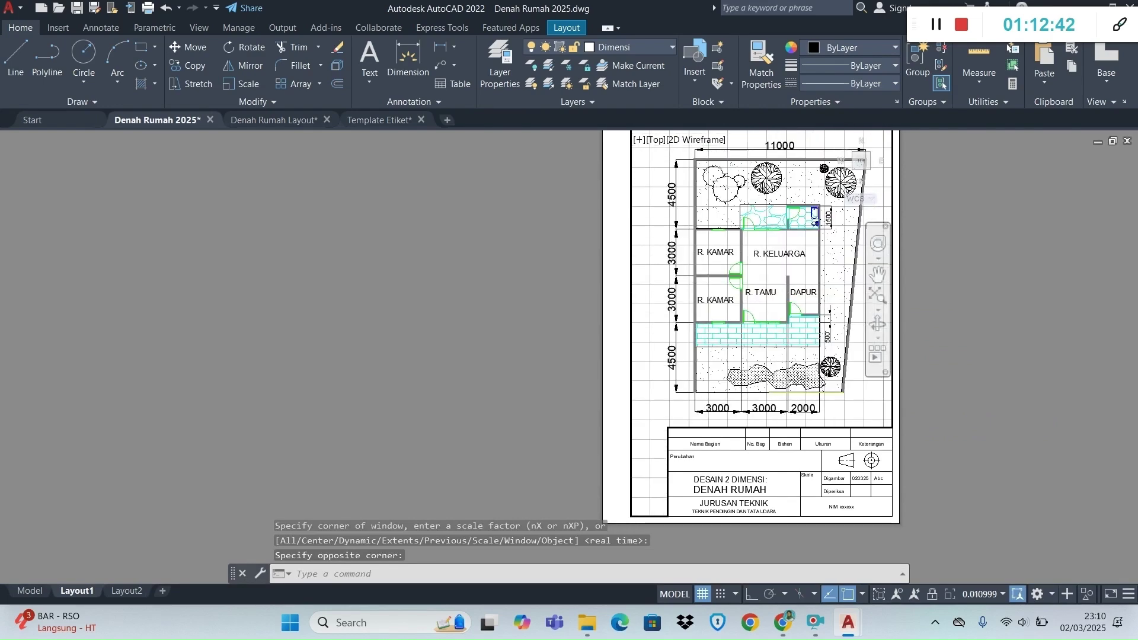
Return from the viewport to paper space and save the drawing.
double_click(1037, 317)
scroll(974, 339, "down", 4)
scroll(974, 353, "up", 4)
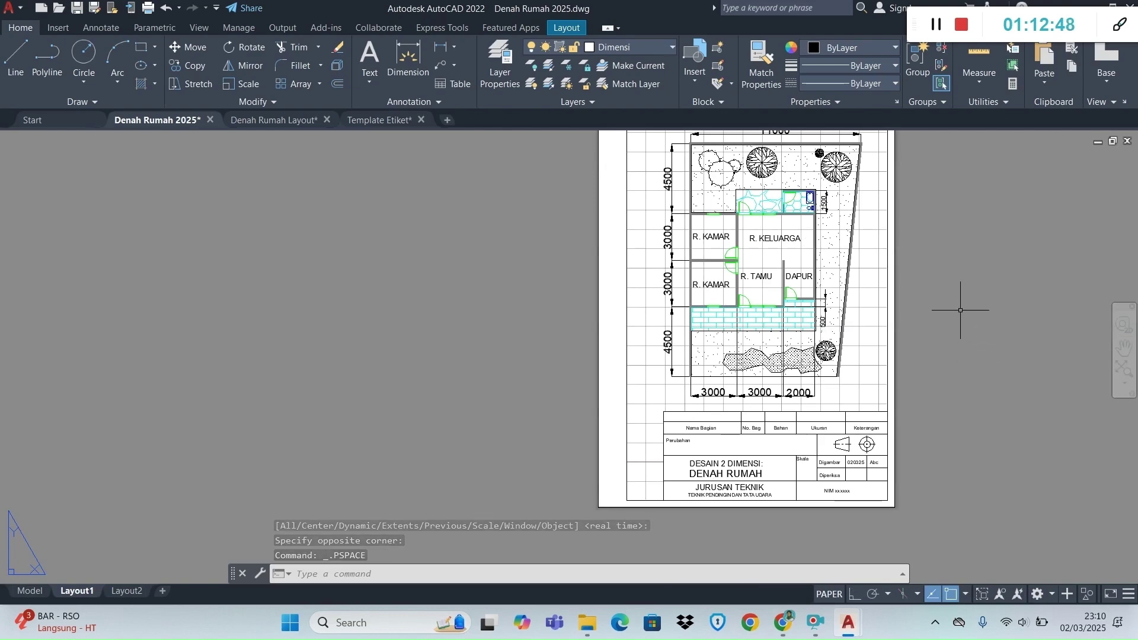
scroll(963, 273, "down", 3)
scroll(948, 225, "up", 3)
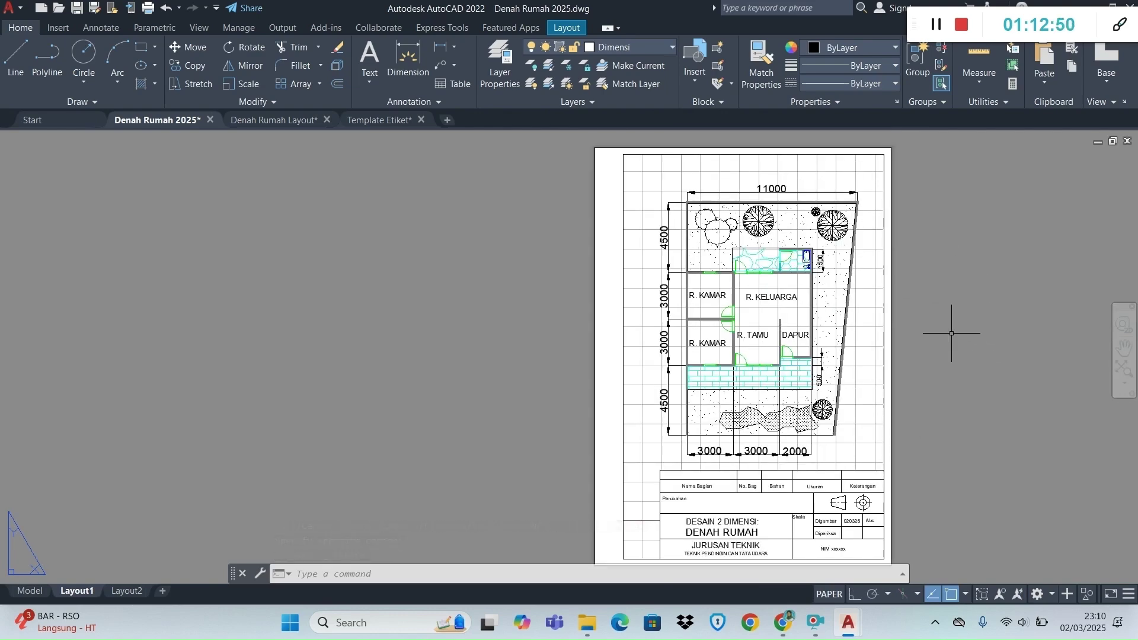
key("ctrl+s")
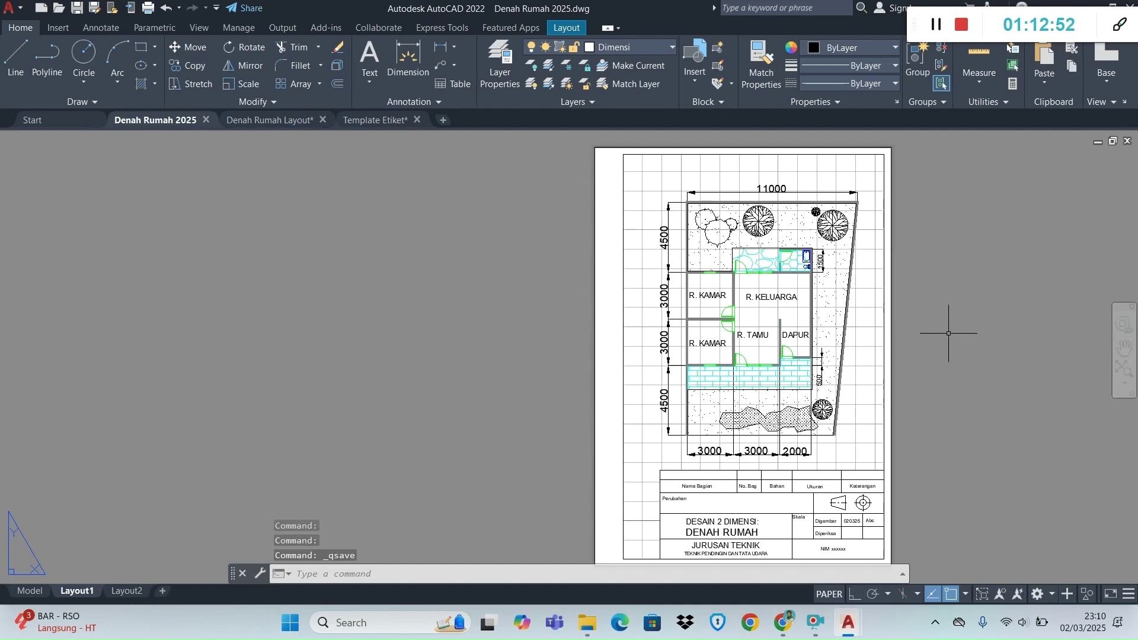
Plot Layout1 as a single sheet with the current PDF settings, choosing the personally named folder inside Documents as destination.
key("ctrl+p")
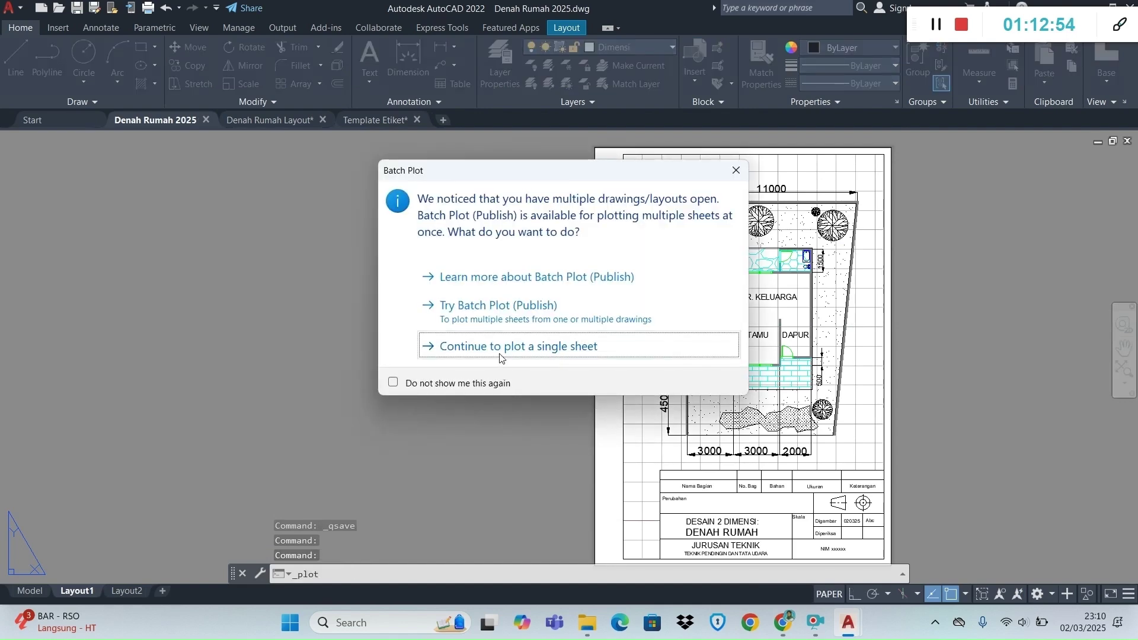
left_click(501, 350)
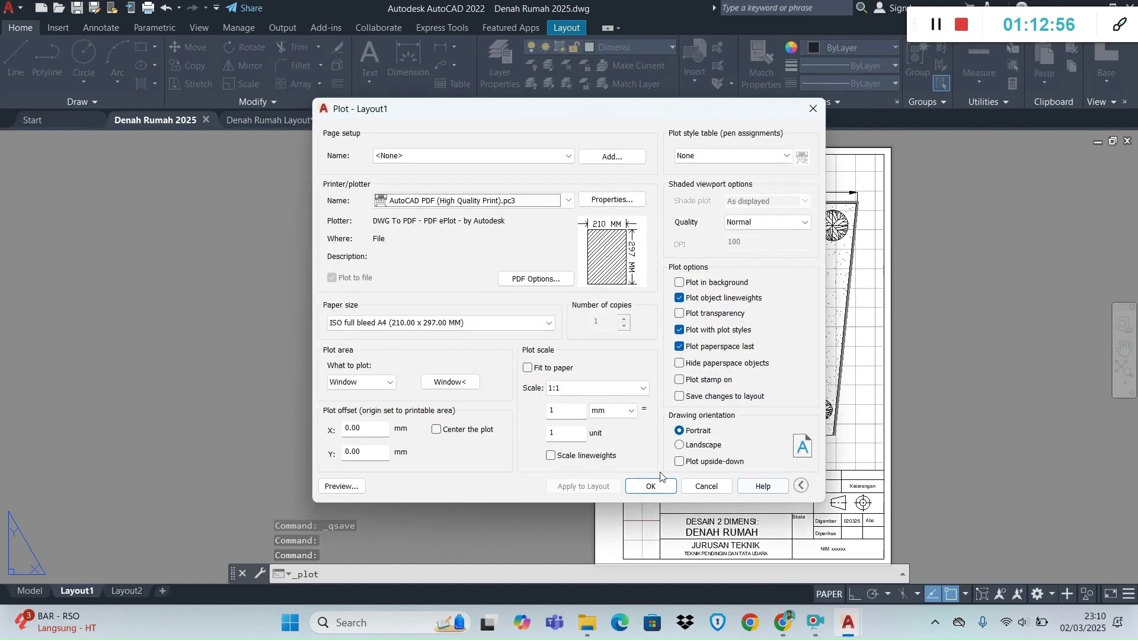
left_click(650, 487)
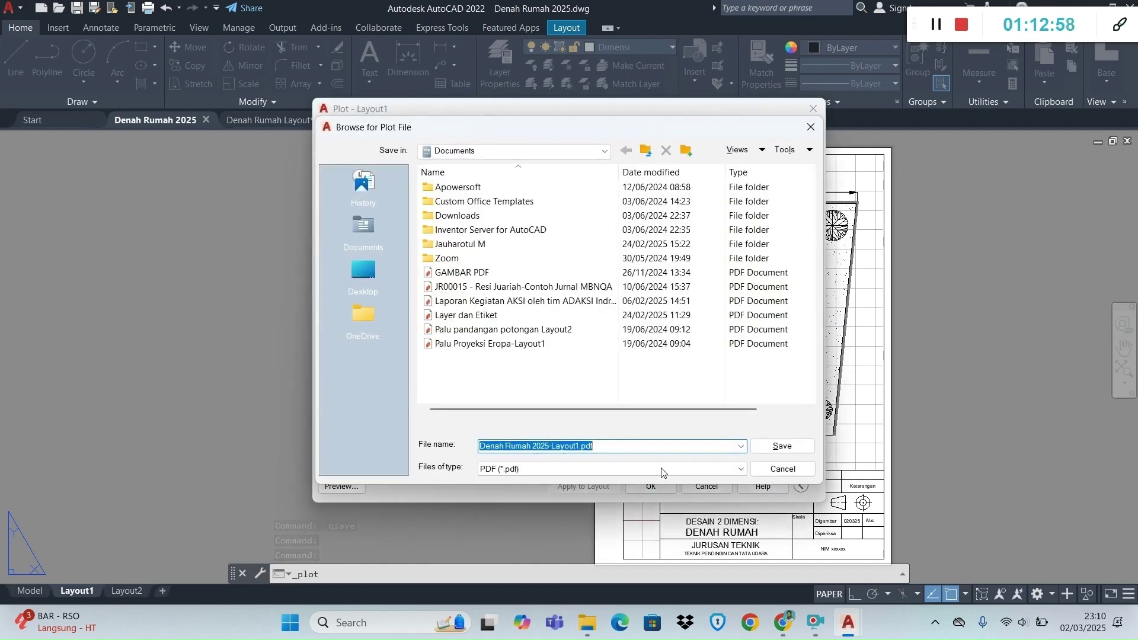
double_click(477, 244)
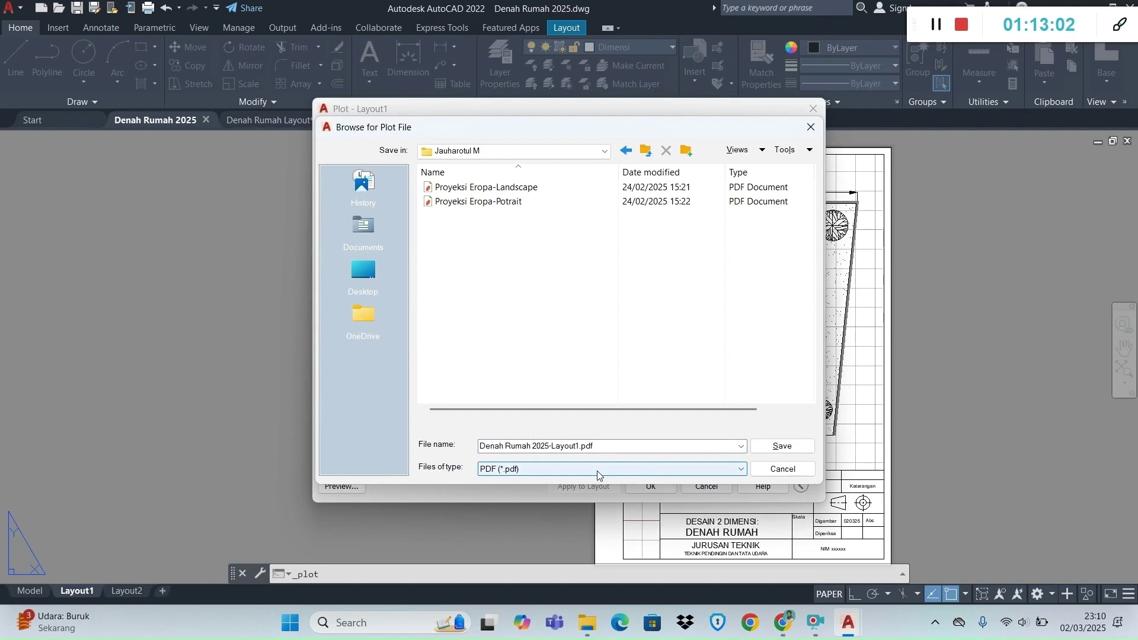
Name the plot file "Denah Rumah 2025-Potrait.pdf" and save it.
left_click(553, 446)
left_click_drag(553, 446, 592, 448)
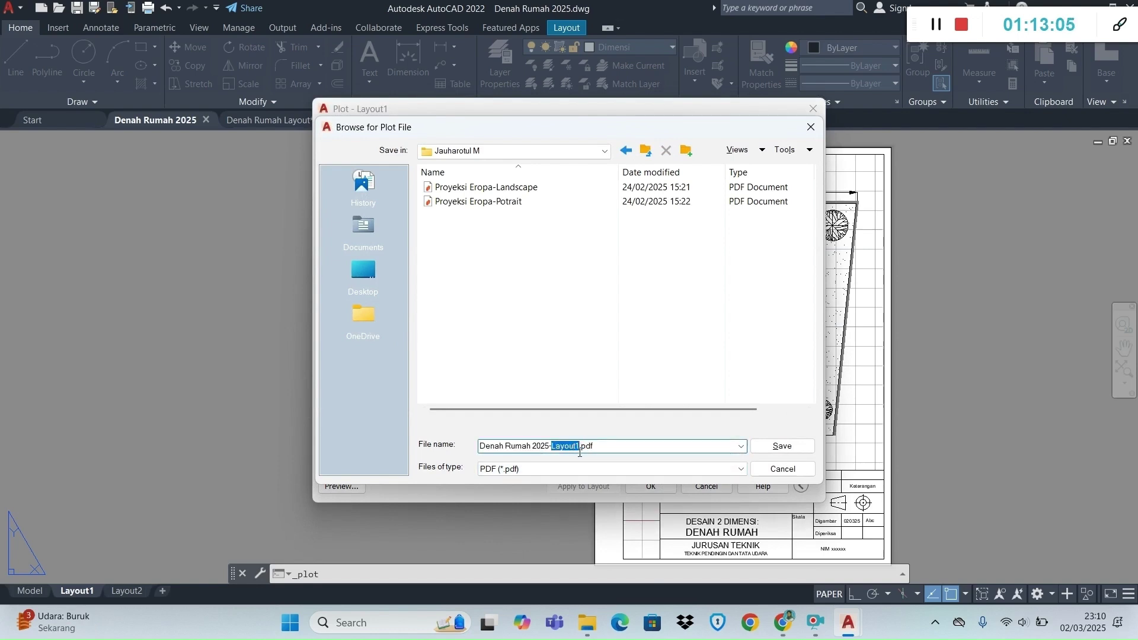
type("pO")
key("Caps_Lock")
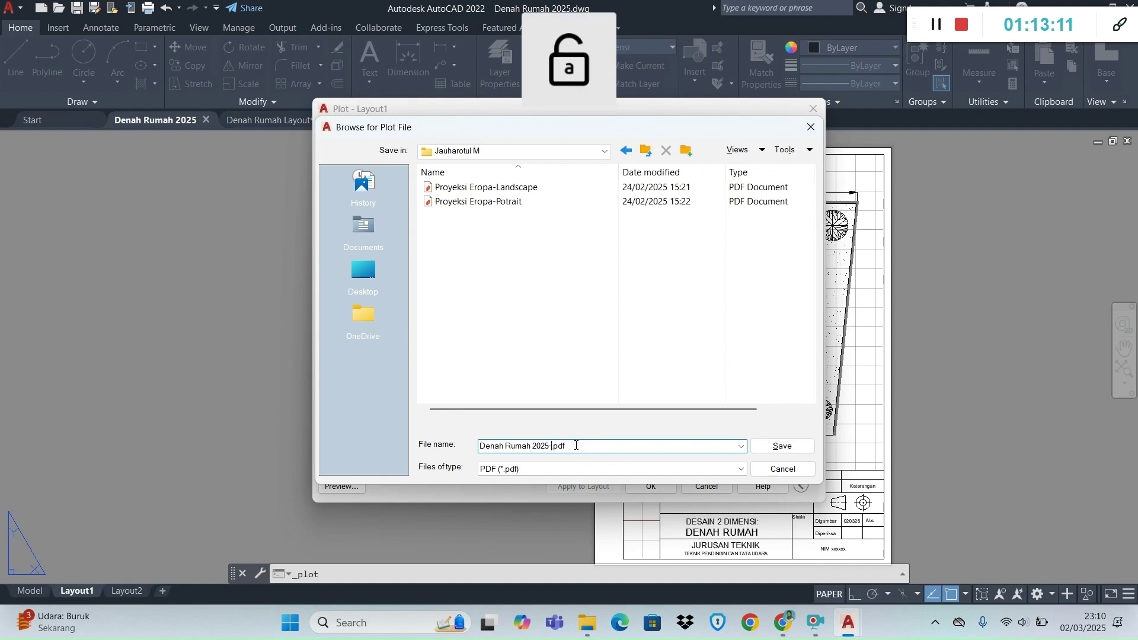
type("Potrait")
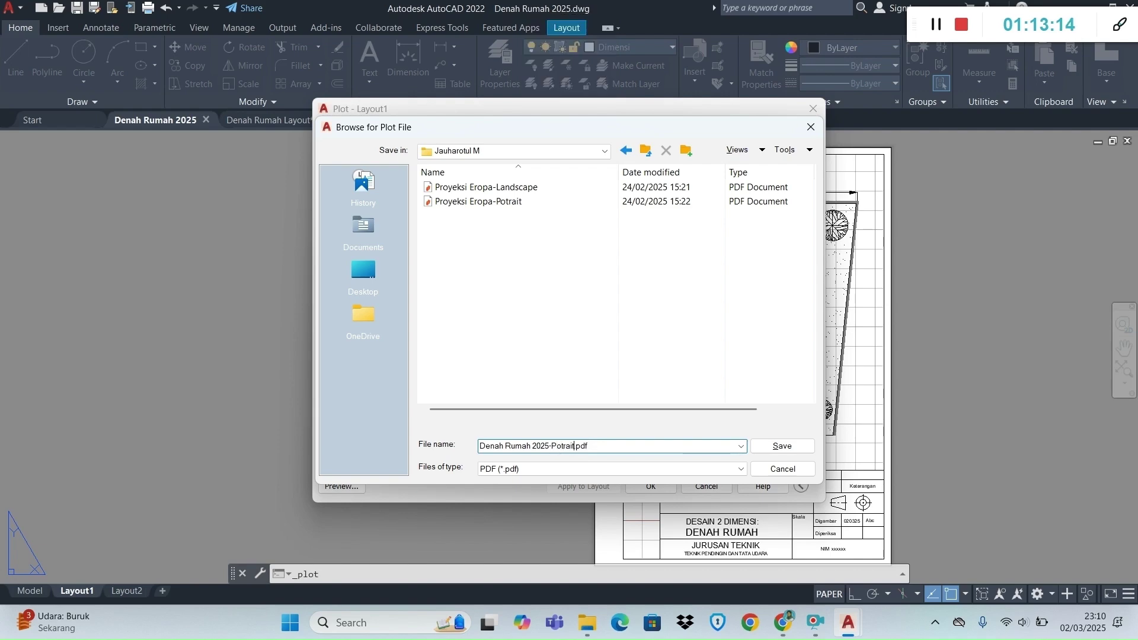
key("Return")
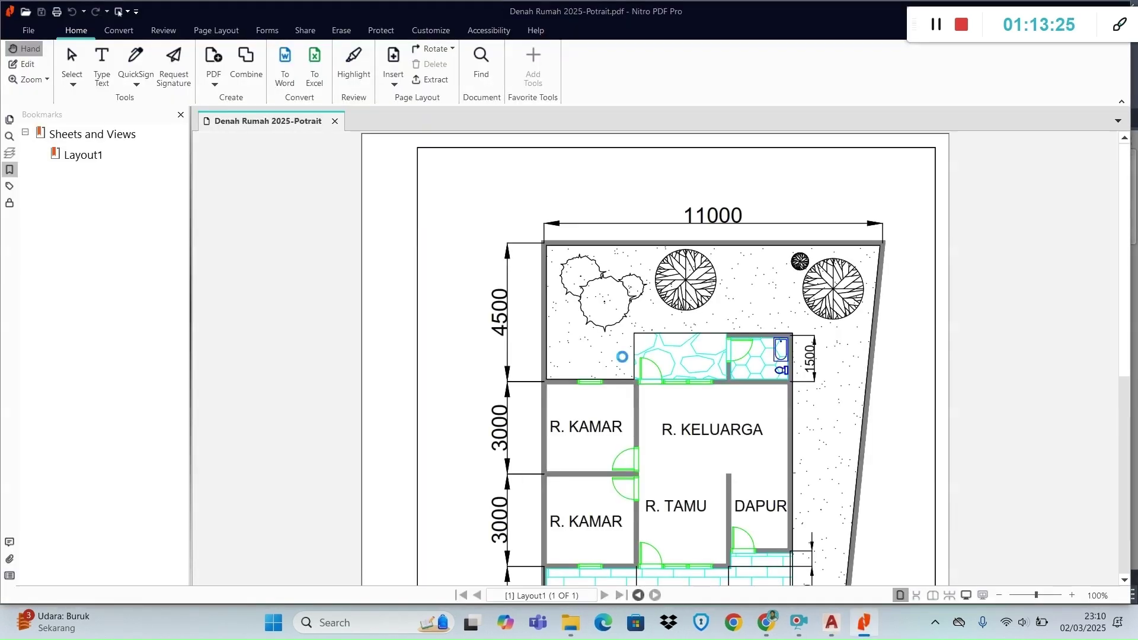
Examine the plotted PDF page, checking the floor plan, its dimensions and the title block.
scroll(628, 362, "down", 3)
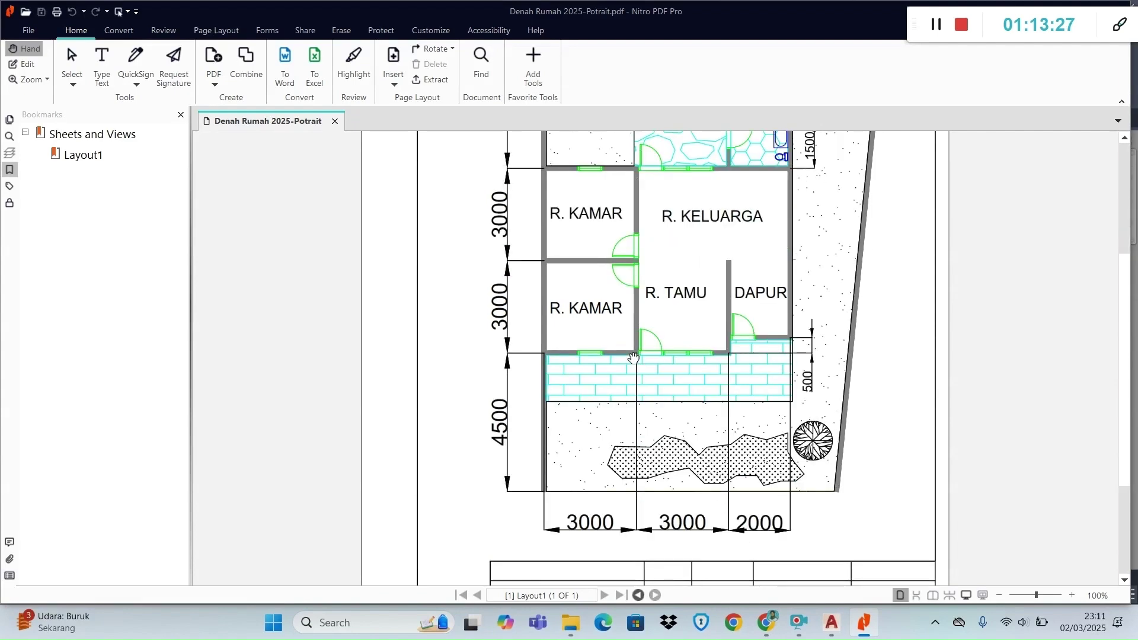
scroll(633, 357, "down", 4)
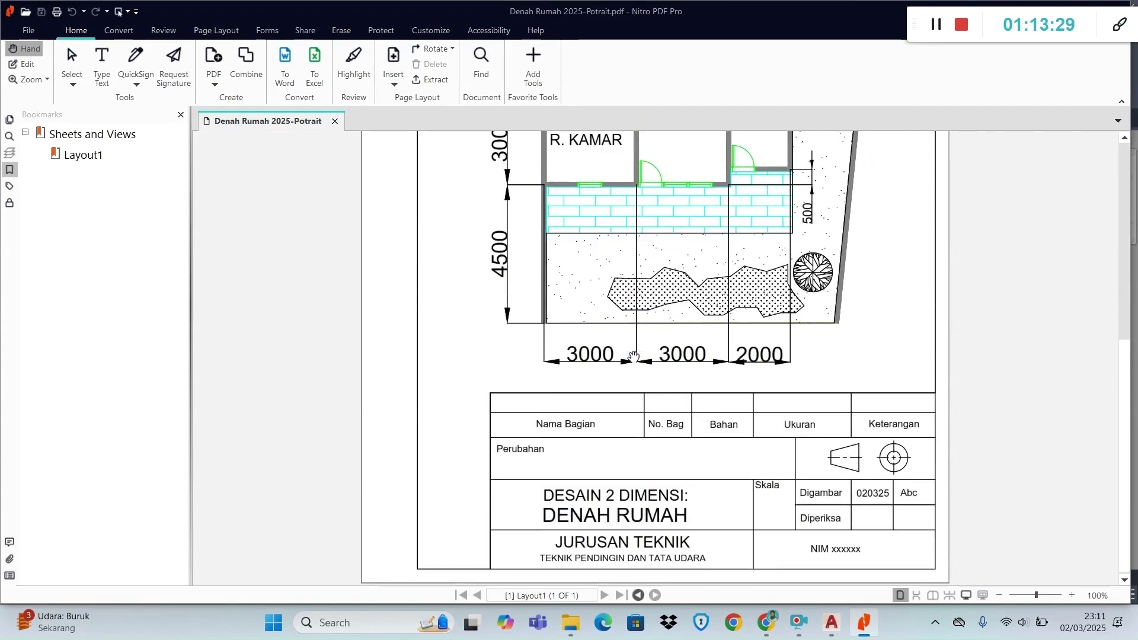
scroll(633, 357, "down", 1, "ctrl")
scroll(633, 356, "up", 3)
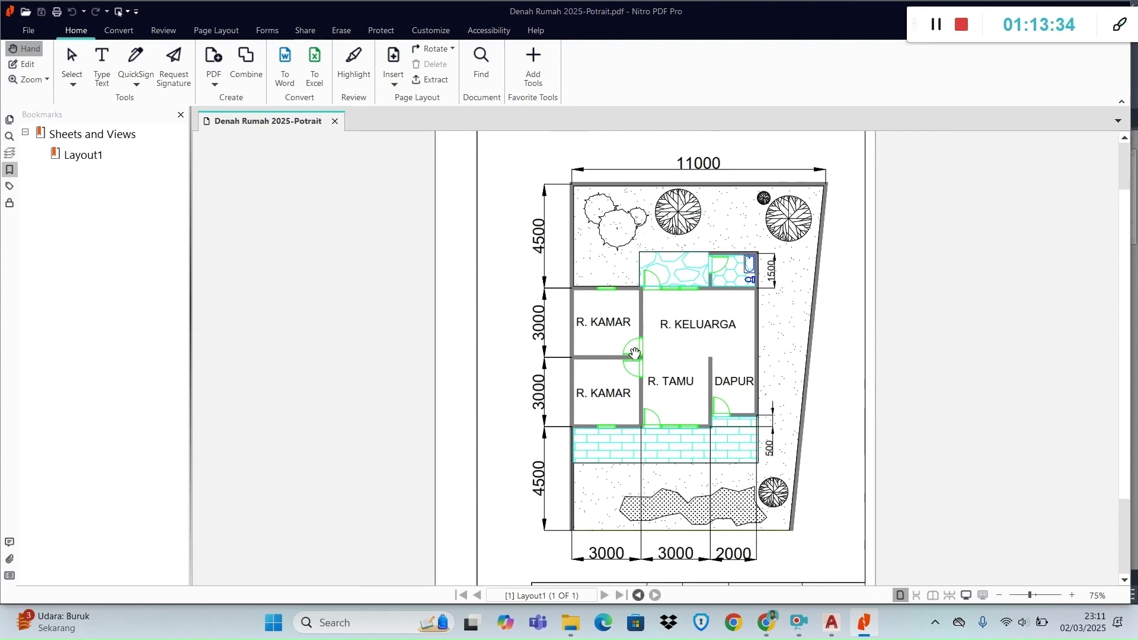
scroll(634, 353, "down", 3)
scroll(634, 354, "up", 3)
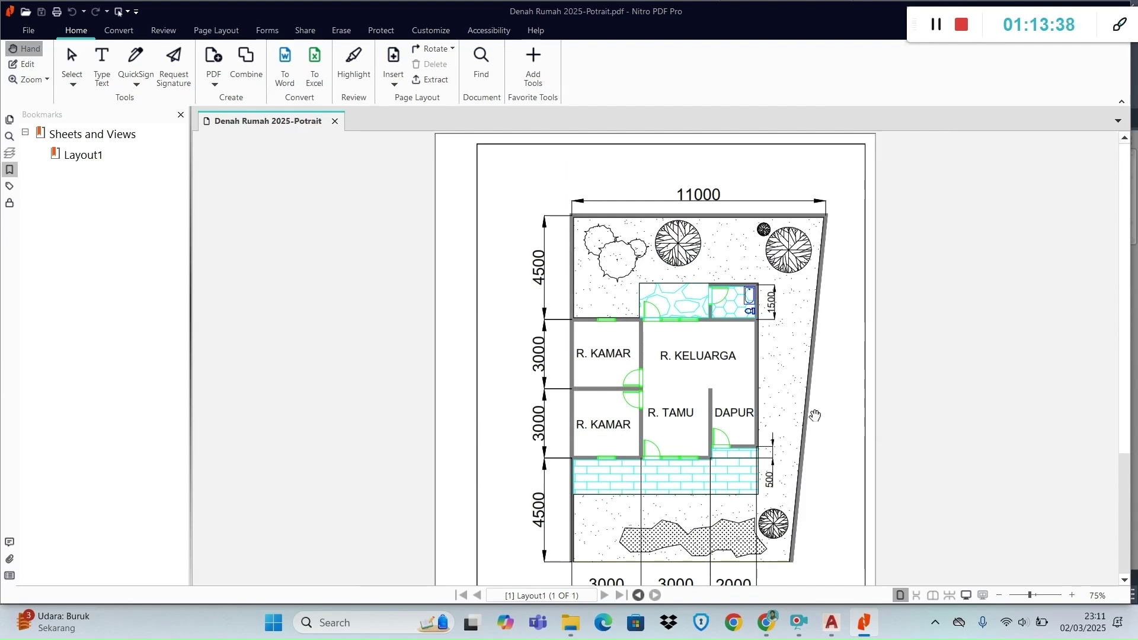
scroll(806, 348, "down", 3)
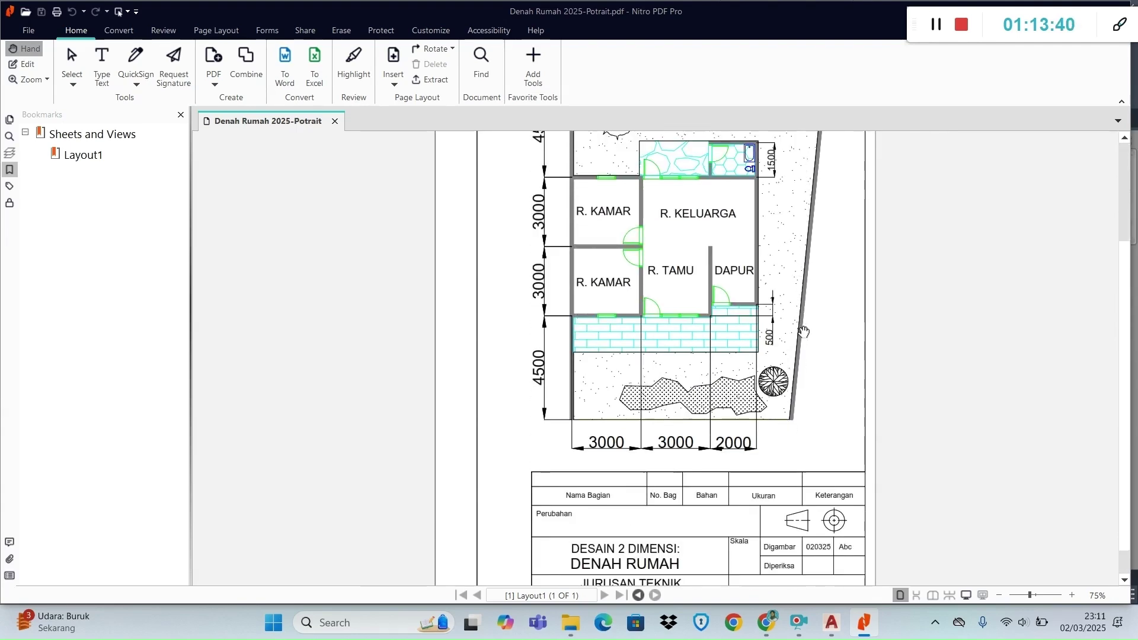
scroll(803, 331, "down", 3, "ctrl")
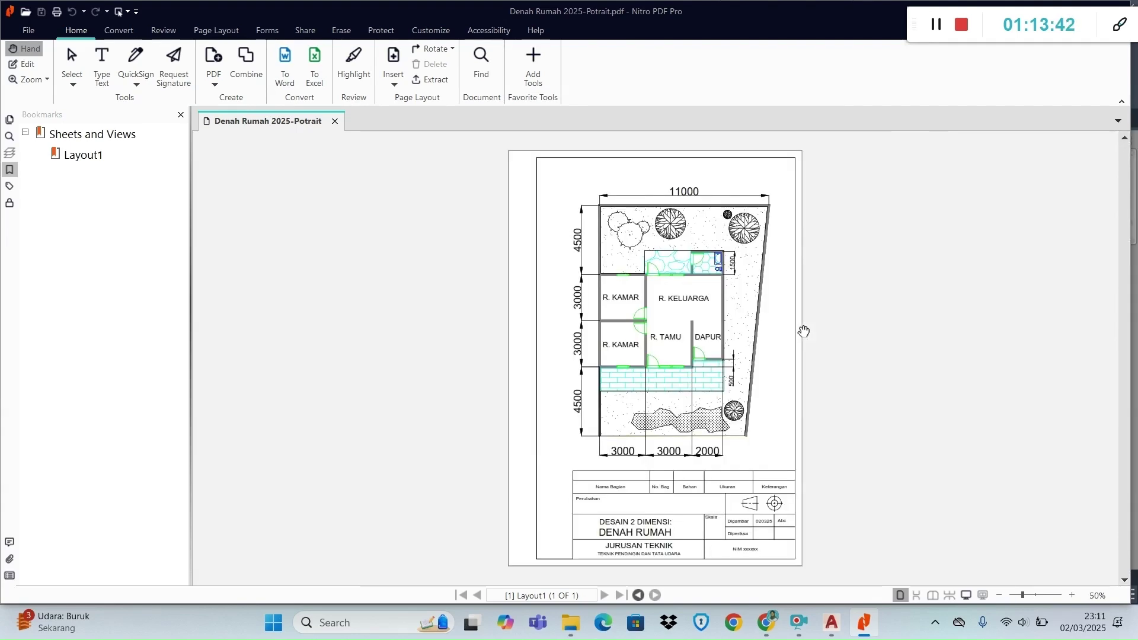